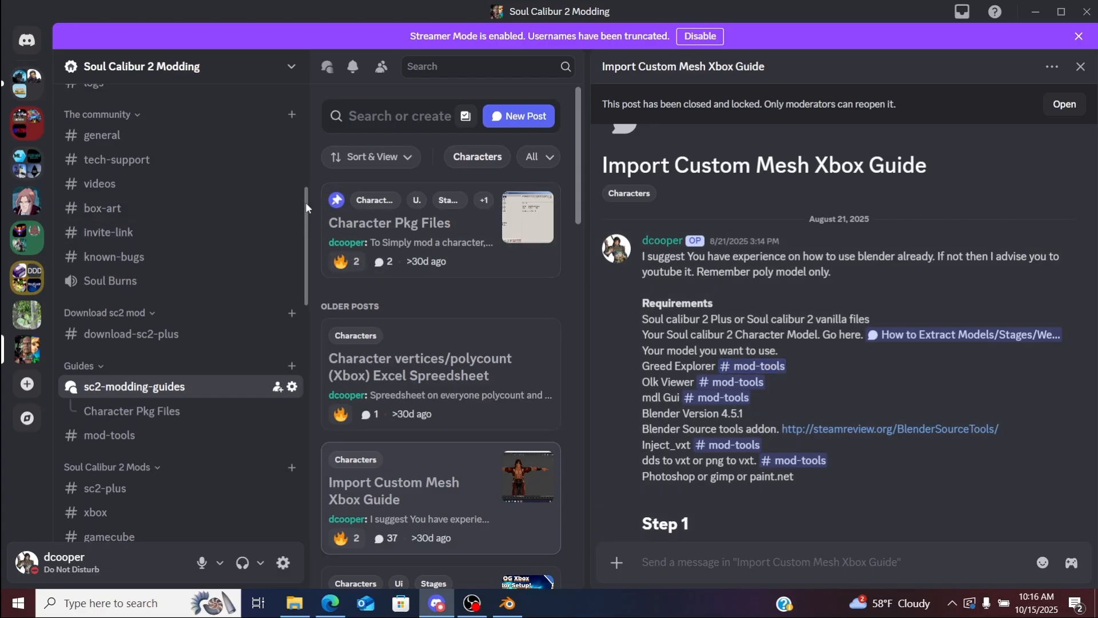
Step: Download kilik_xbox_textures.zip from the pinned messages of the server's kilik channel
{"action": "left_click_drag", "start_coordinate": [305, 201], "coordinate": [285, 386]}
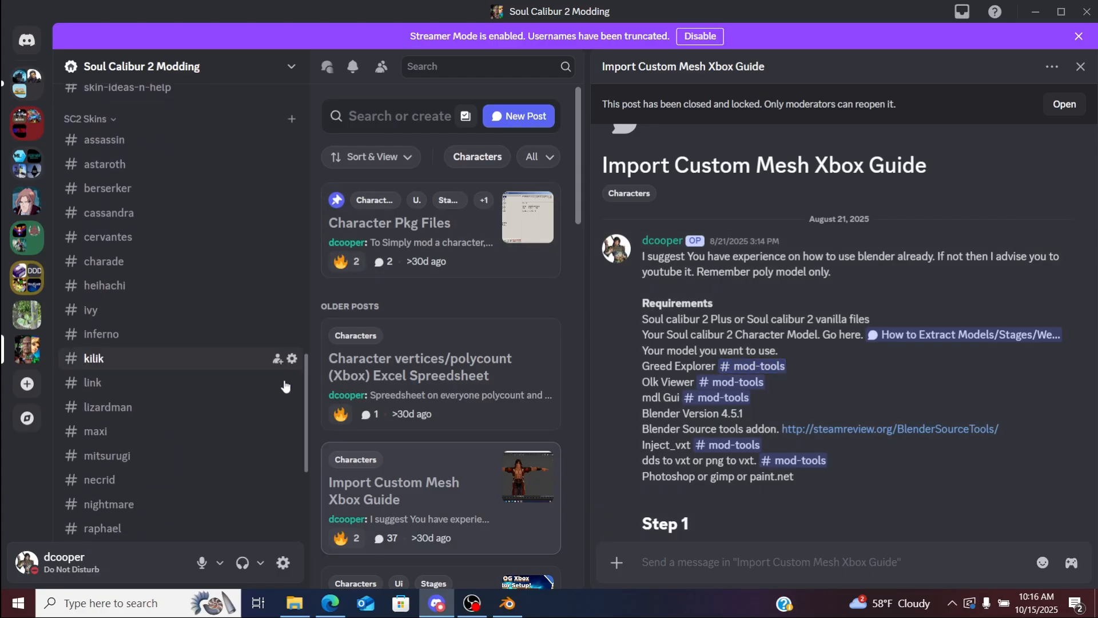
{"action": "left_click", "coordinate": [97, 361]}
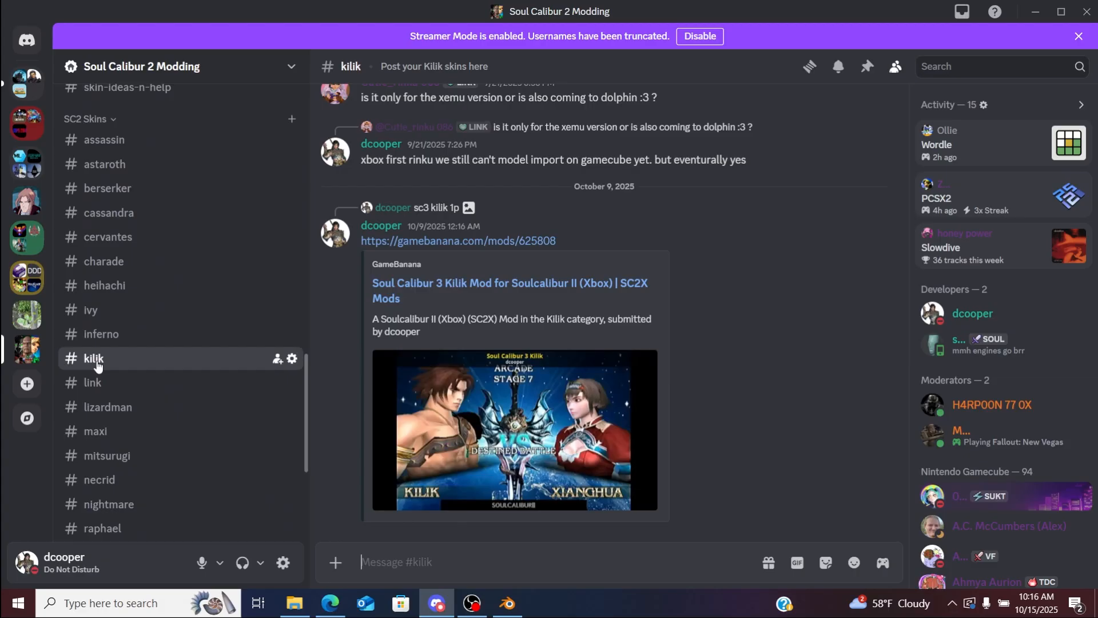
{"action": "left_click", "coordinate": [869, 66]}
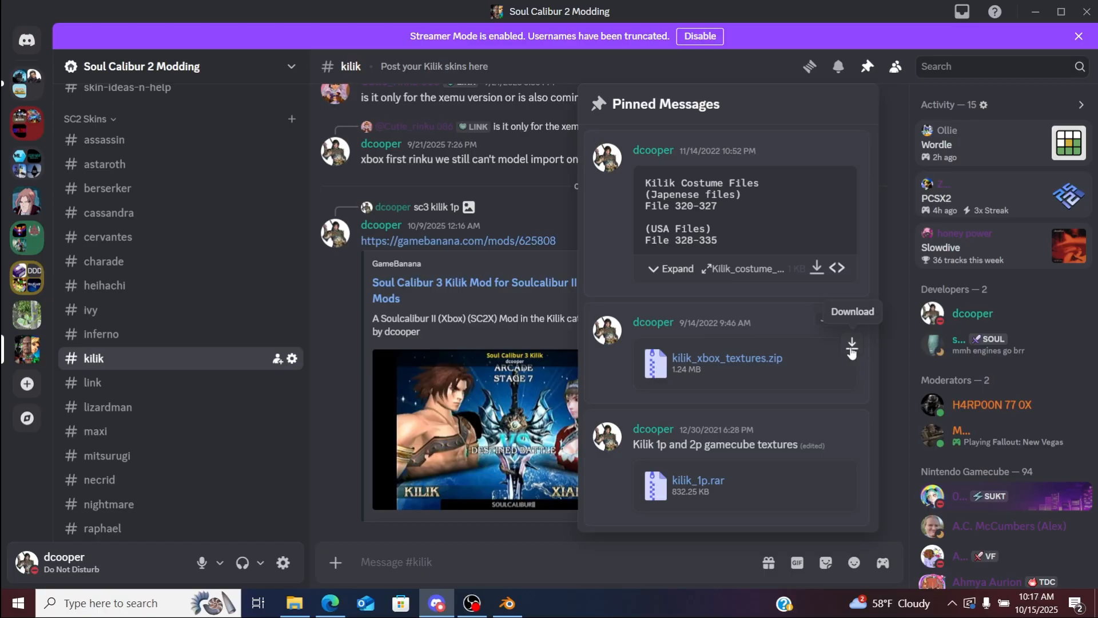
{"action": "left_click", "coordinate": [851, 348]}
{"action": "left_click", "coordinate": [553, 421]}
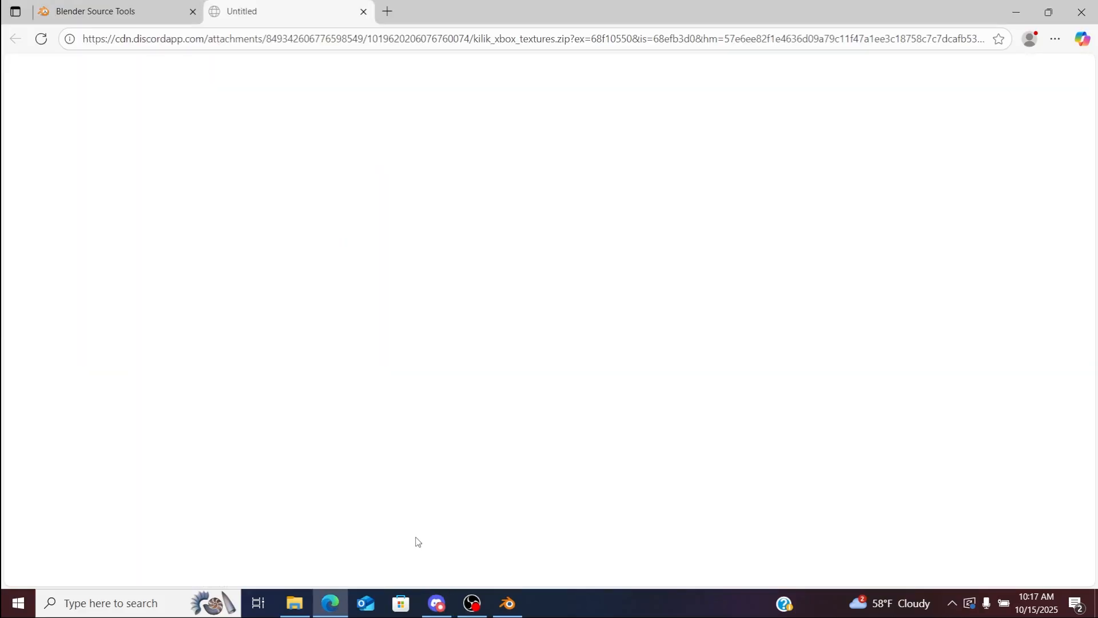
Step: Switch to File Explorer, extract kilik_xbox_textures.zip in Downloads to its own folder, and open the kilik xbox textures folder inside
{"action": "left_click", "coordinate": [296, 610]}
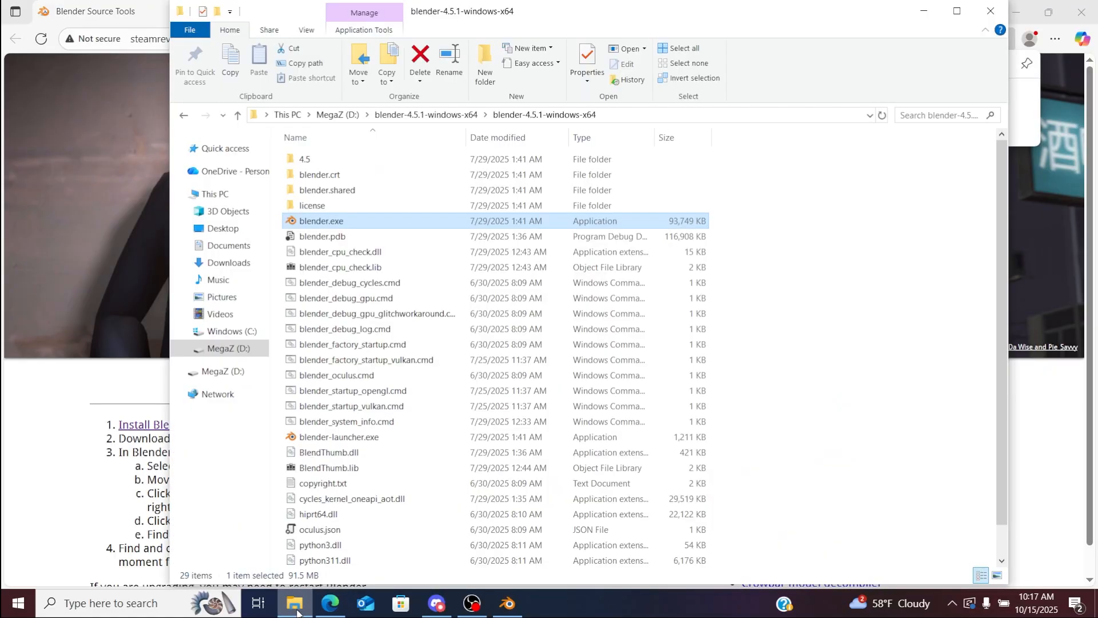
{"action": "left_click", "coordinate": [259, 263]}
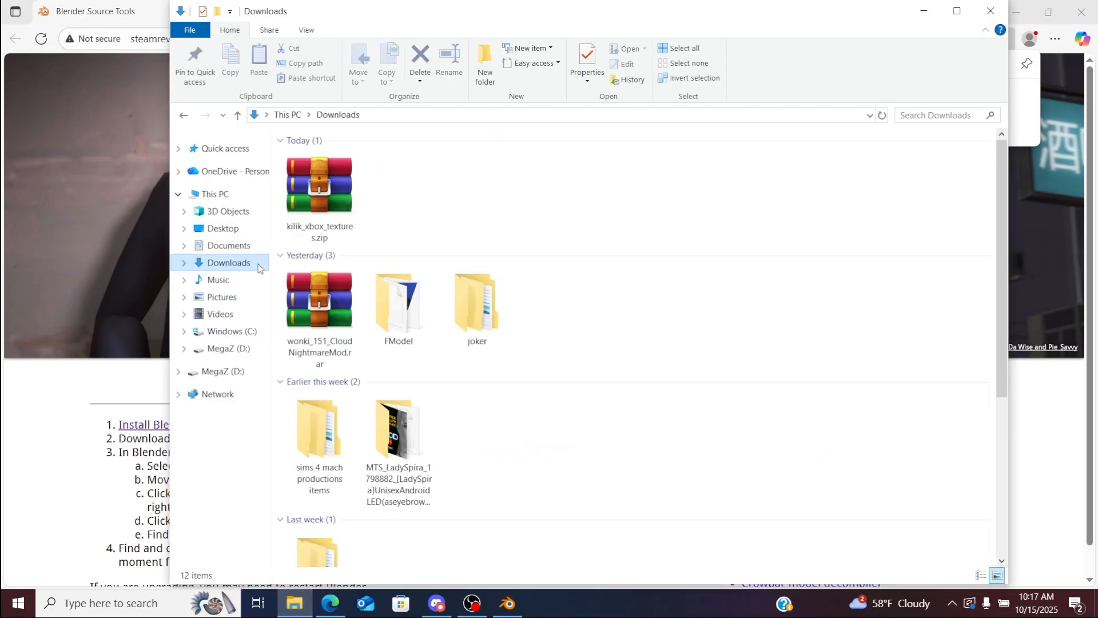
{"action": "right_click", "coordinate": [331, 190]}
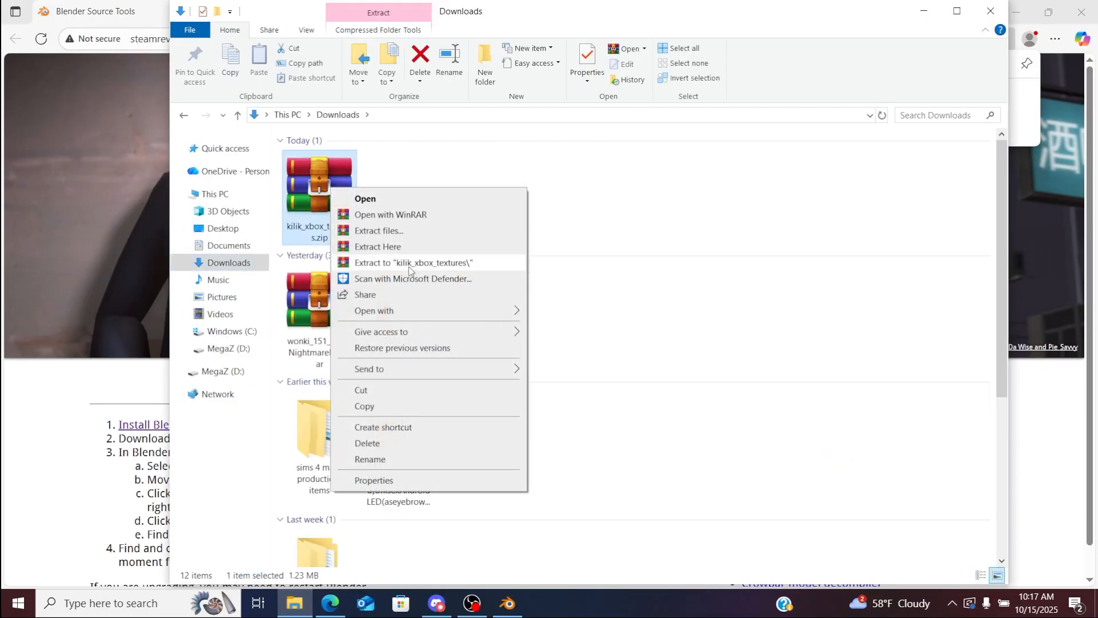
{"action": "left_click", "coordinate": [410, 263]}
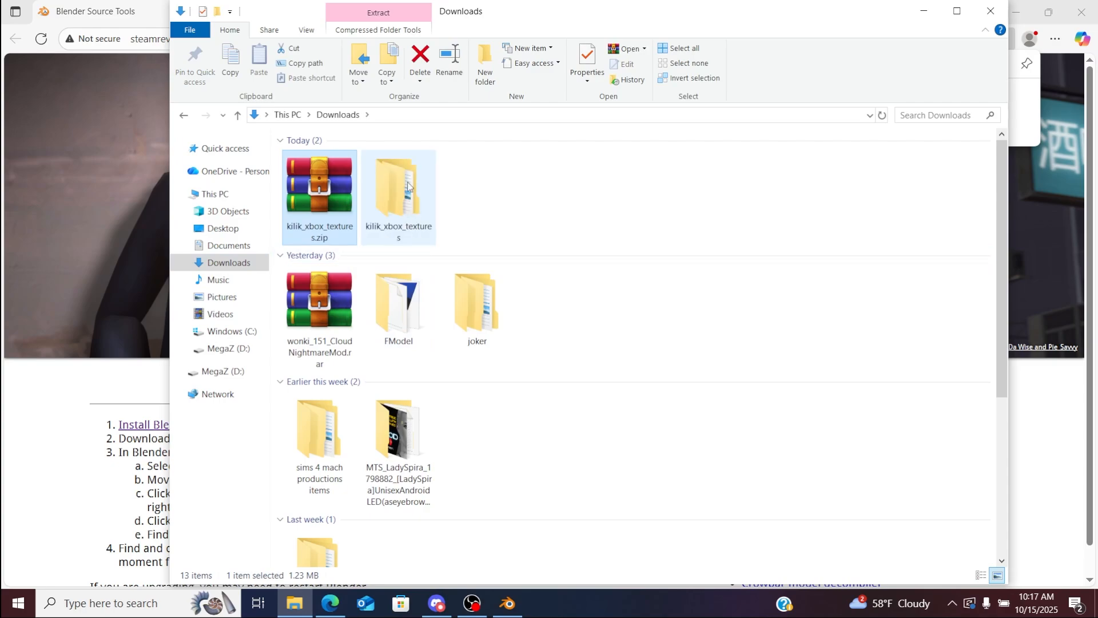
{"action": "double_click", "coordinate": [408, 186]}
{"action": "double_click", "coordinate": [367, 163]}
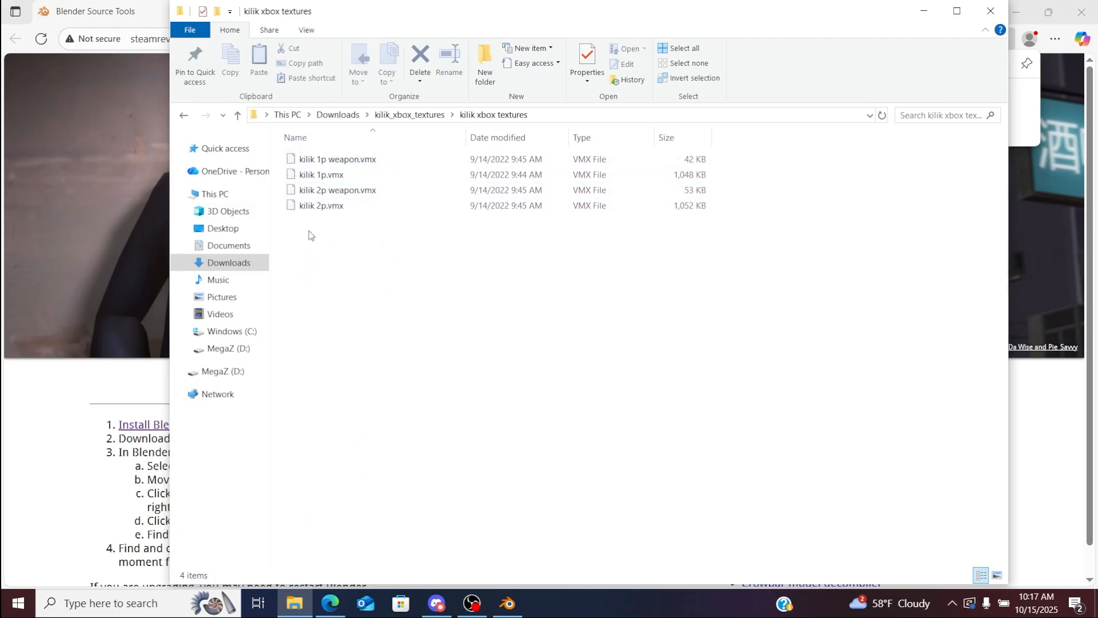
Step: Open the Desktop's Soulcalibur2Xbox modding tools\sc2_exporter_release_2 folder in a separate window
{"action": "right_click", "coordinate": [223, 228]}
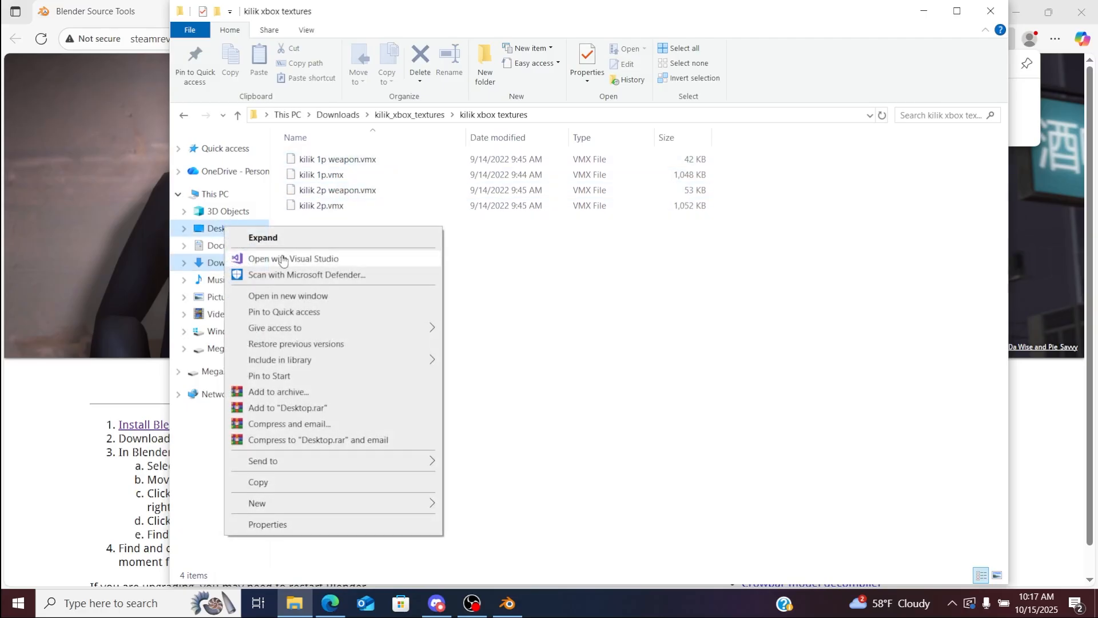
{"action": "left_click", "coordinate": [275, 298]}
{"action": "left_click_drag", "start_coordinate": [398, 23], "coordinate": [657, 68]}
{"action": "double_click", "coordinate": [621, 329]}
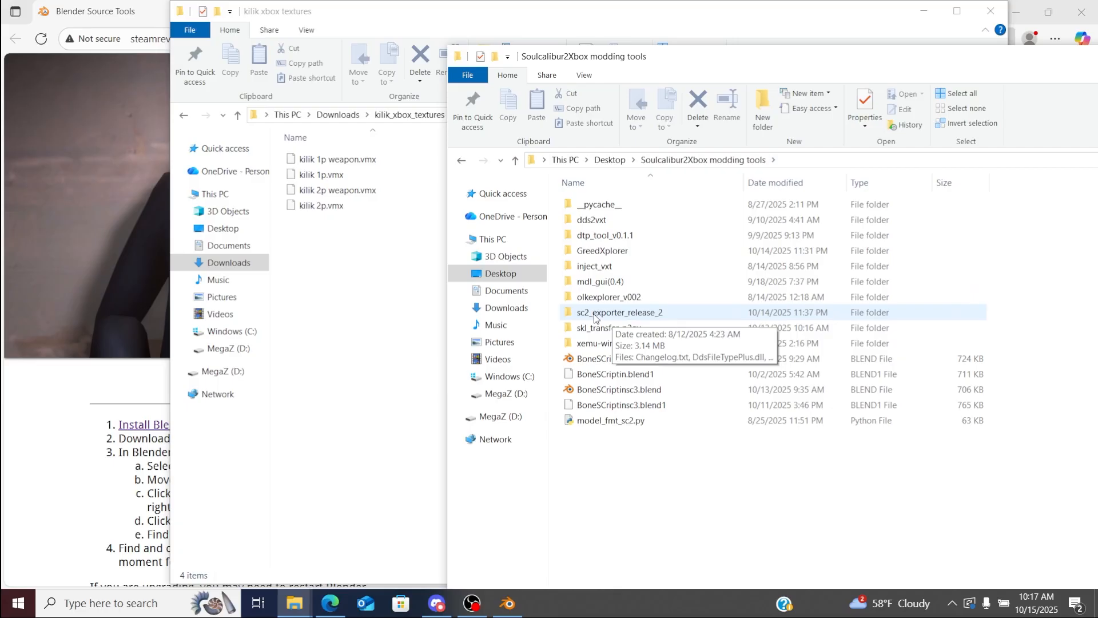
{"action": "double_click", "coordinate": [657, 318]}
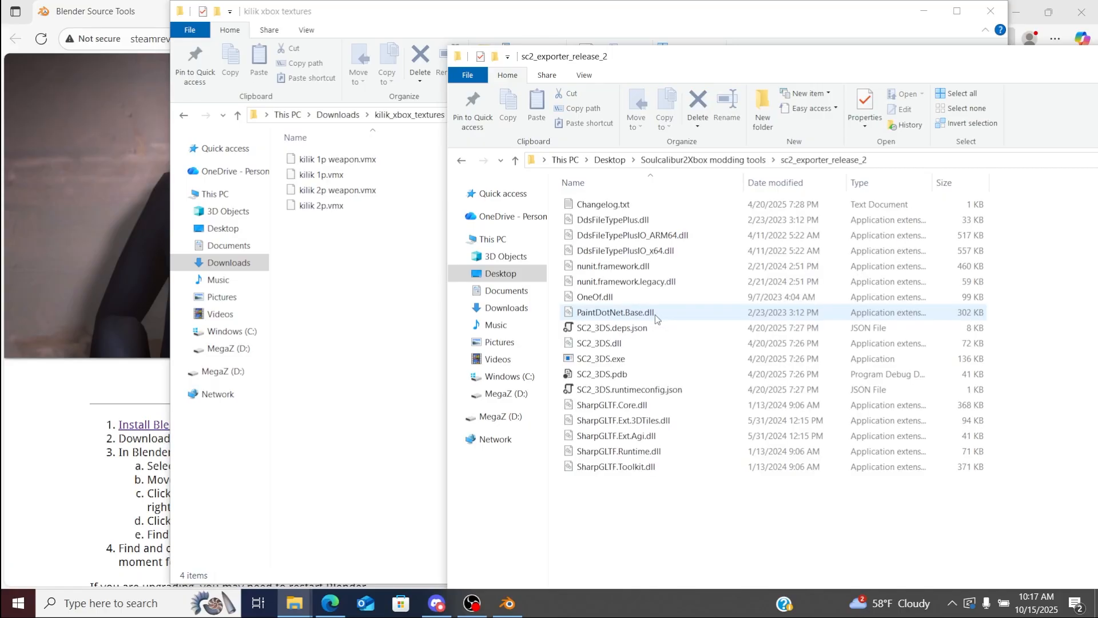
Step: Arrange the two folder windows side by side and move kilik 2p.vmx into sc2_exporter_release_2
{"action": "left_click", "coordinate": [444, 21]}
{"action": "left_click_drag", "start_coordinate": [443, 21], "coordinate": [311, 27]}
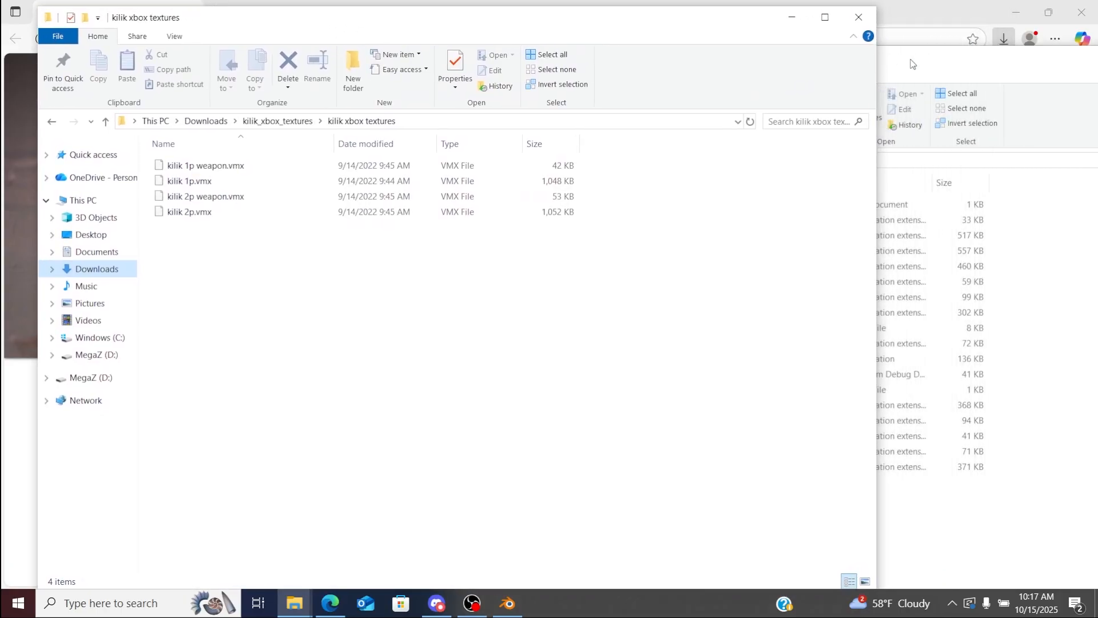
{"action": "left_click", "coordinate": [939, 53]}
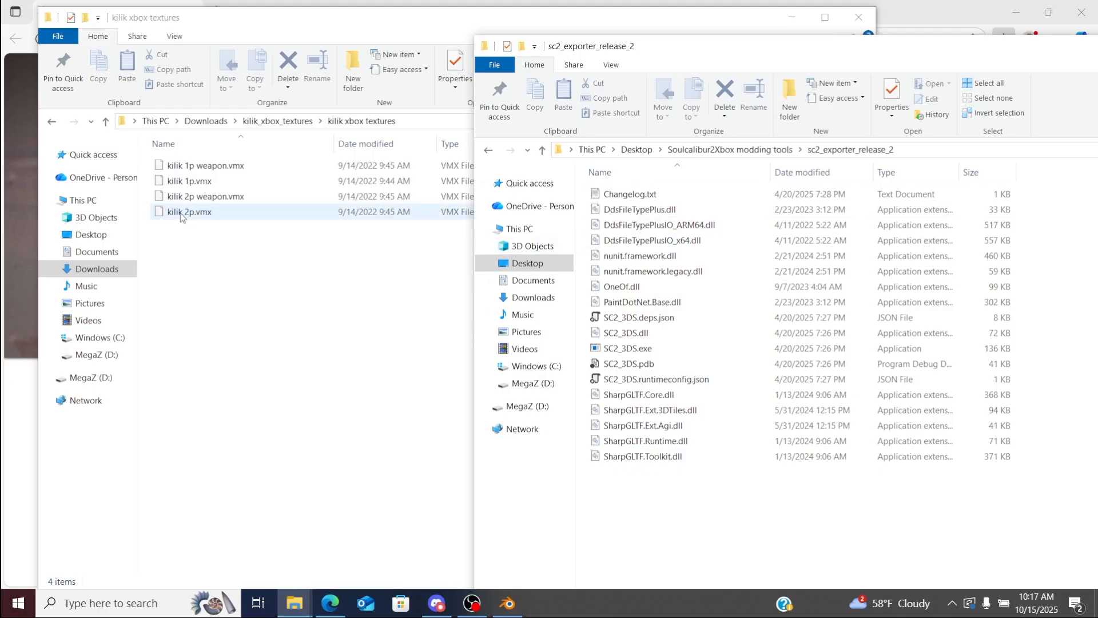
{"action": "left_click_drag", "start_coordinate": [180, 217], "coordinate": [645, 520]}
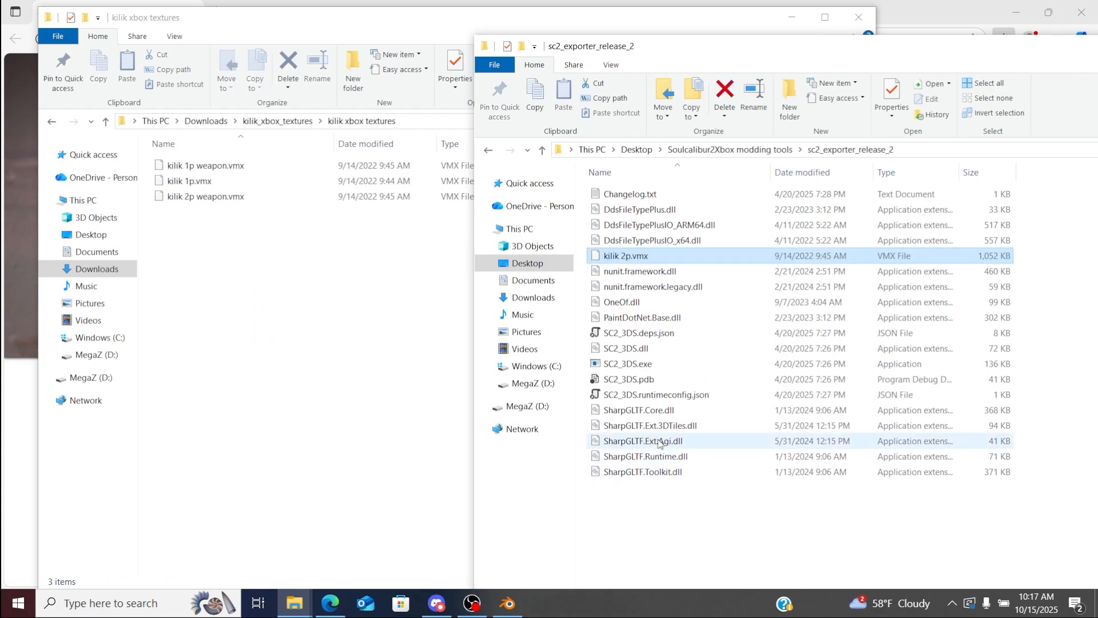
Step: Run SC2_3DS.exe, export kilik 2p.vmx with Export to 3ds, and close the exporter
{"action": "double_click", "coordinate": [622, 367]}
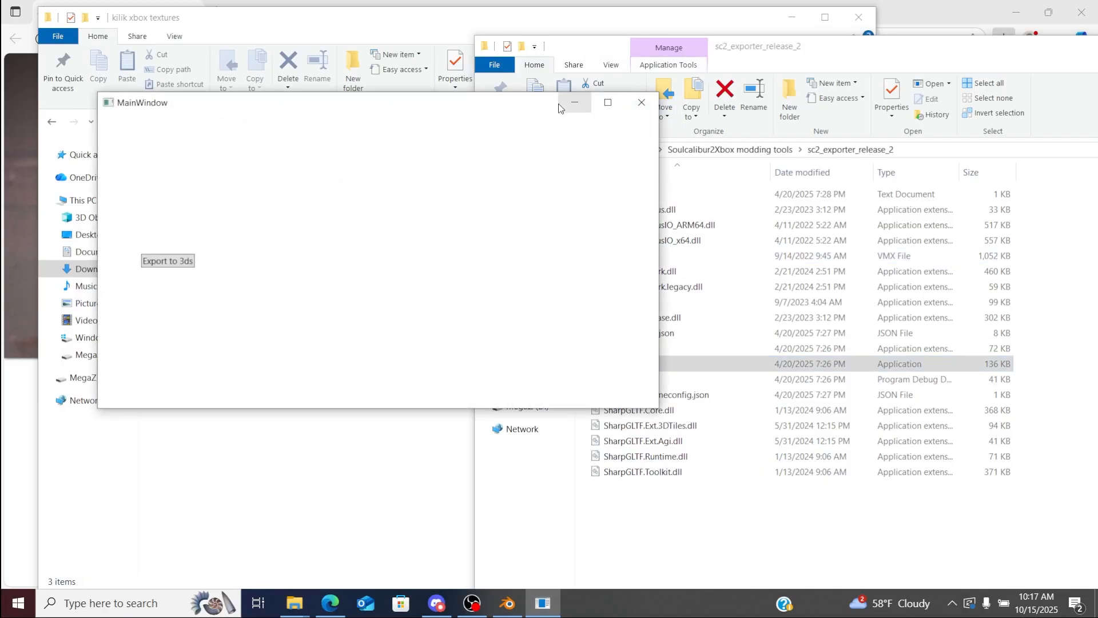
{"action": "left_click_drag", "start_coordinate": [499, 108], "coordinate": [400, 108]}
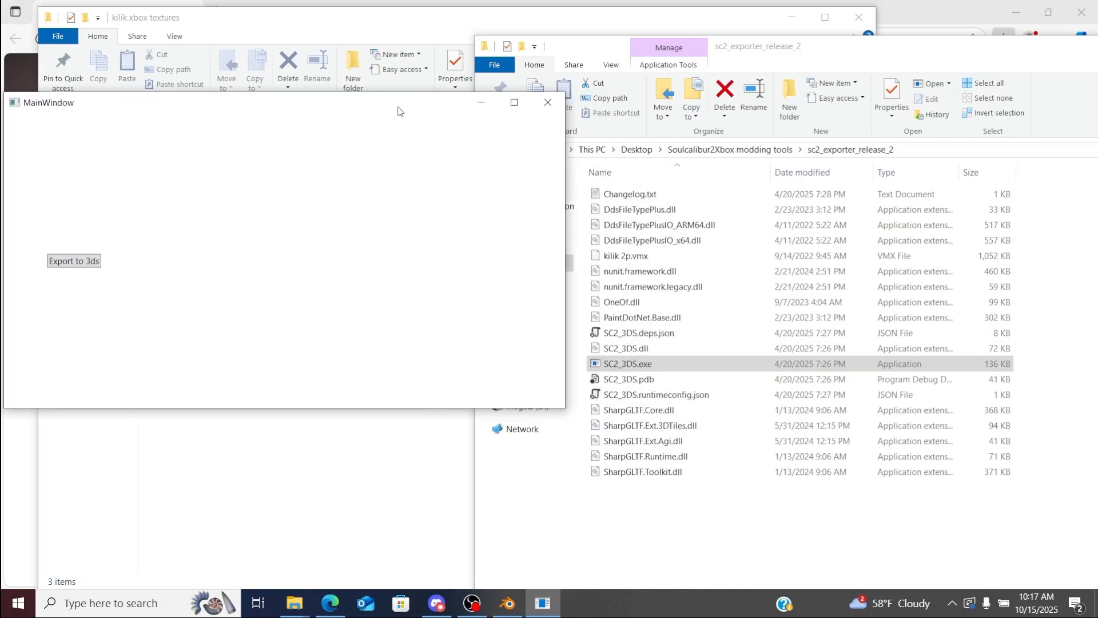
{"action": "left_click", "coordinate": [79, 263]}
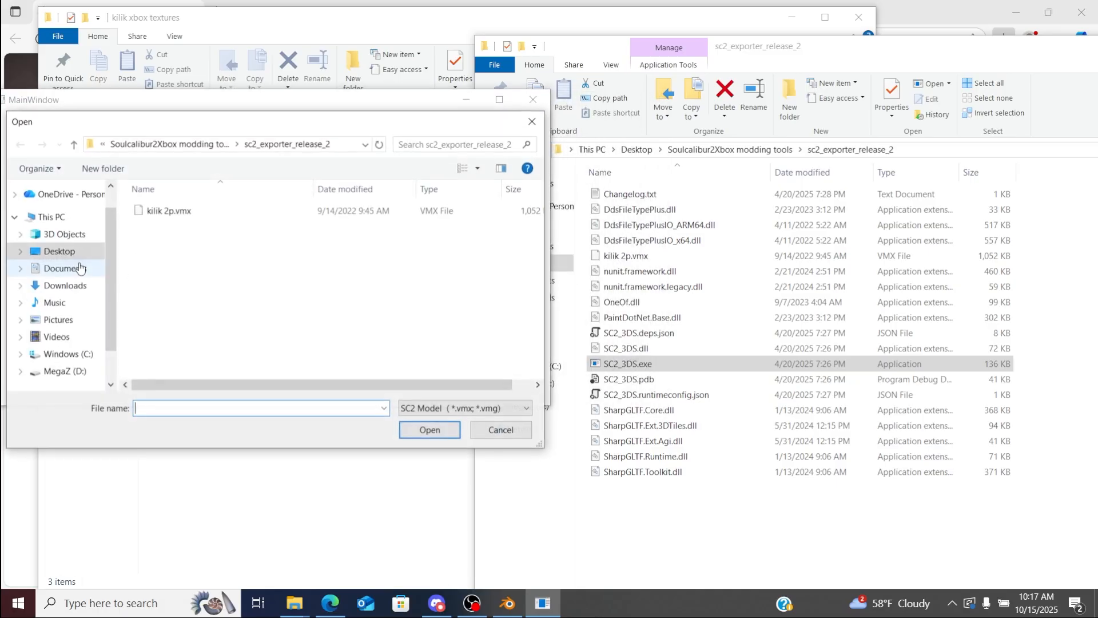
{"action": "left_click", "coordinate": [189, 212]}
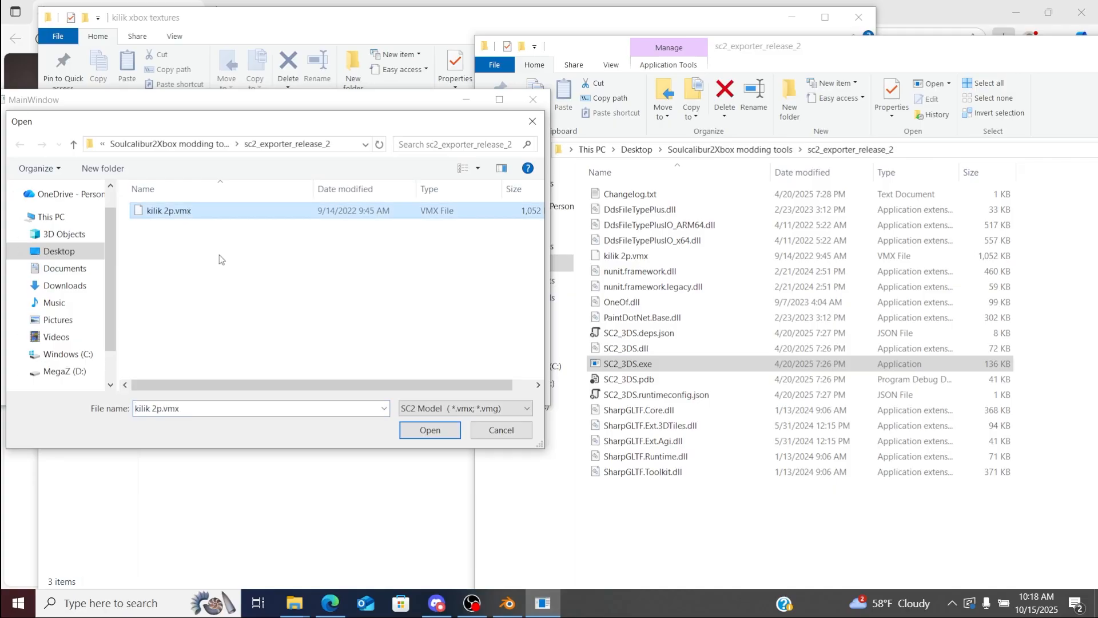
{"action": "left_click", "coordinate": [429, 430]}
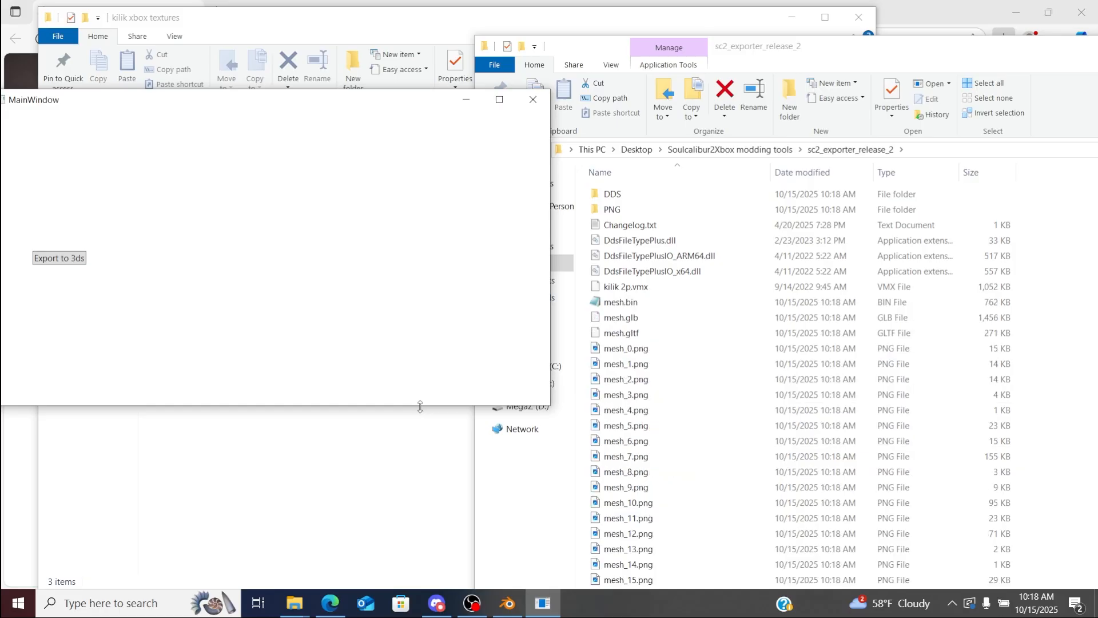
{"action": "left_click", "coordinate": [532, 99]}
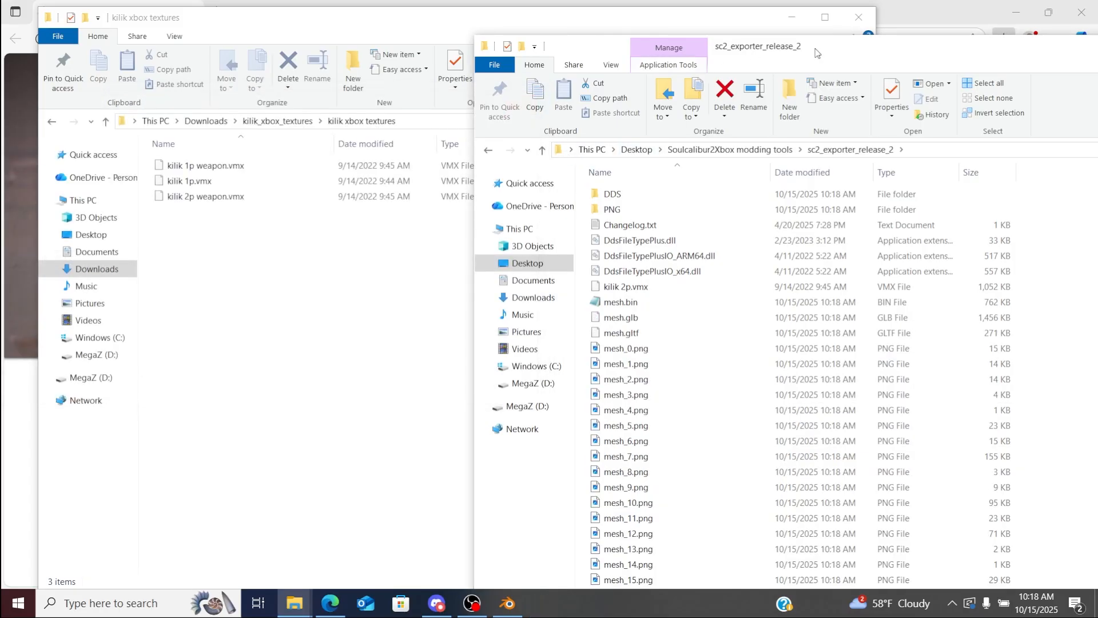
Step: Switch to Blender and import mesh.gltf from the sc2_exporter_release_2 folder as glTF 2.0
{"action": "left_click_drag", "start_coordinate": [818, 52], "coordinate": [639, 31]}
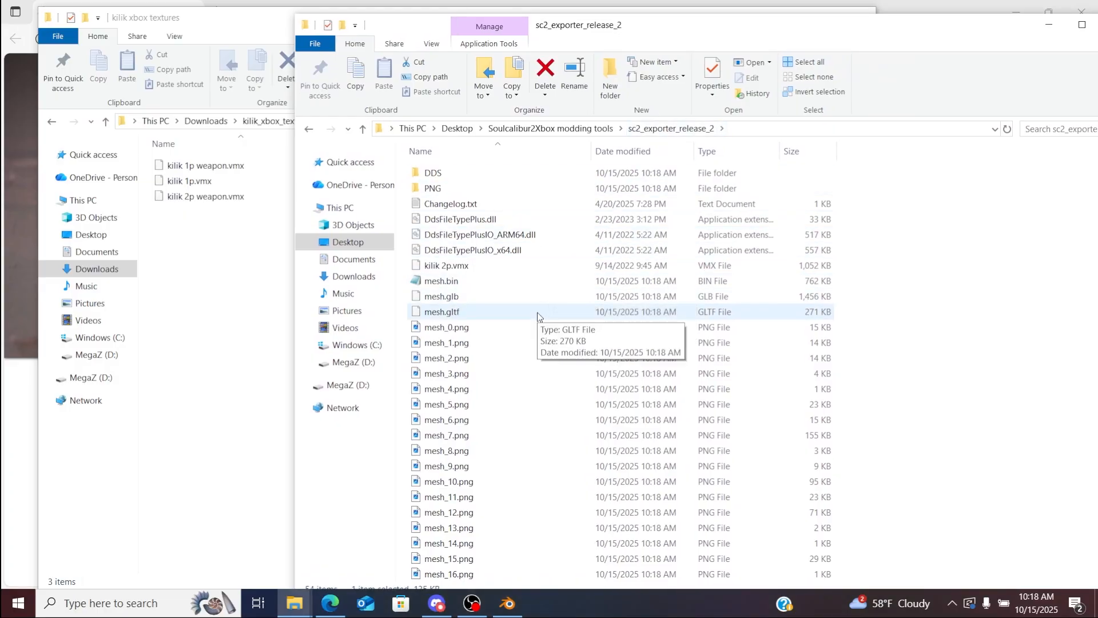
{"action": "left_click", "coordinate": [516, 609]}
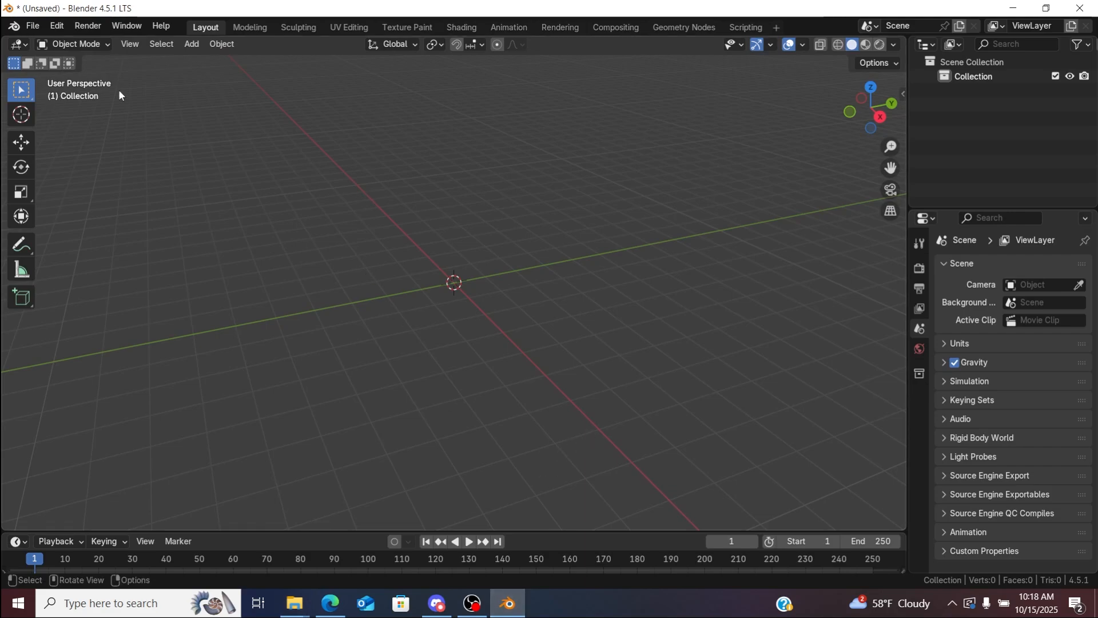
{"action": "left_click", "coordinate": [34, 27]}
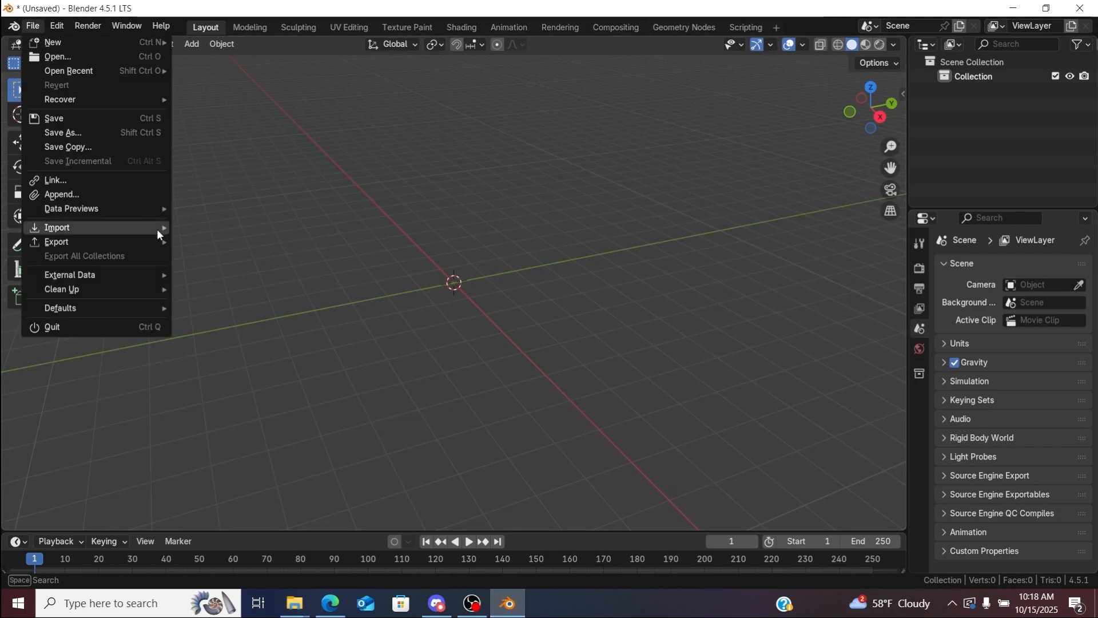
{"action": "mouse_move", "coordinate": [147, 228]}
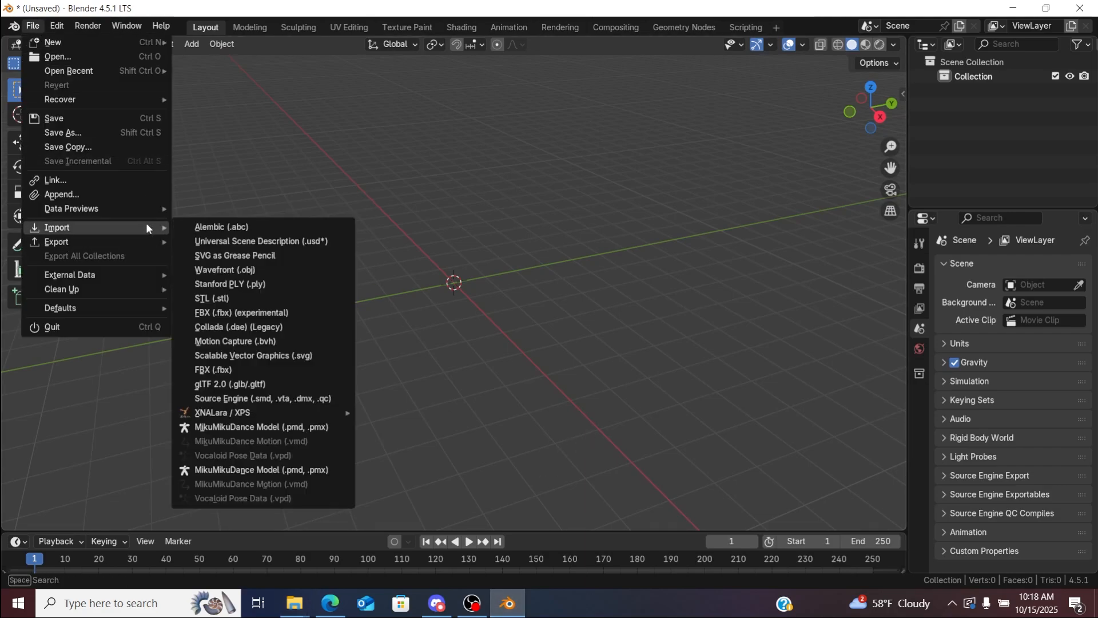
{"action": "left_click", "coordinate": [281, 384]}
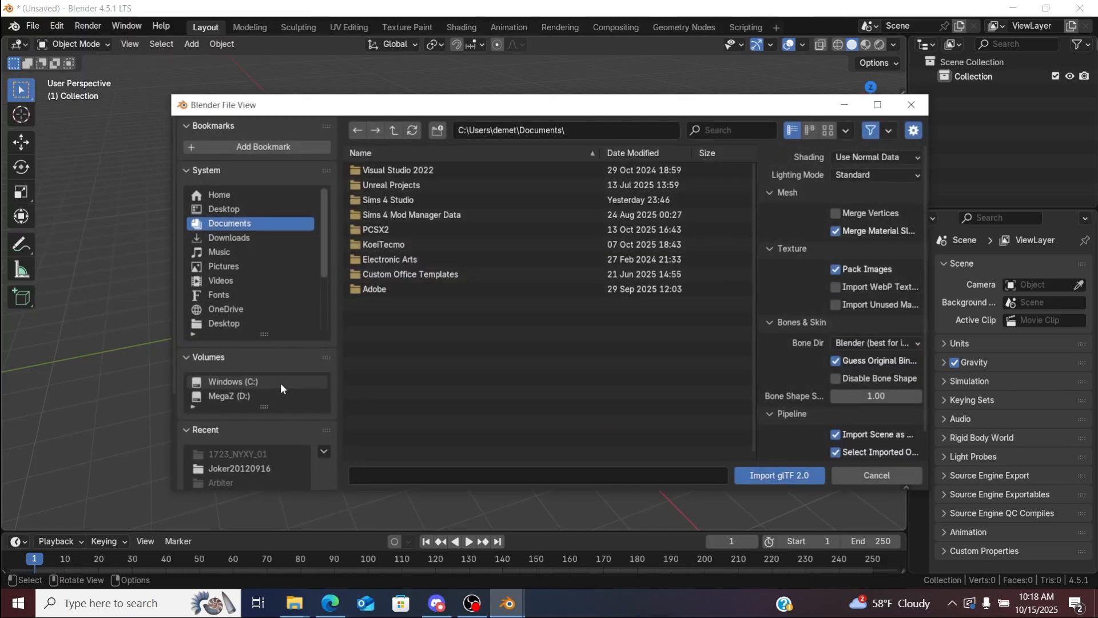
{"action": "left_click", "coordinate": [244, 211]}
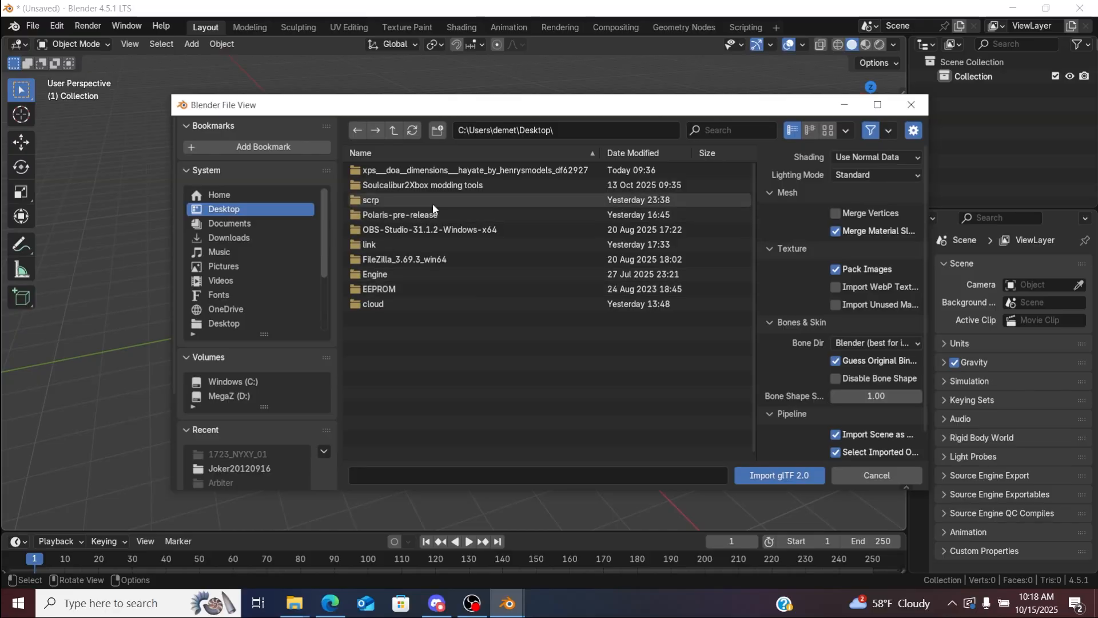
{"action": "double_click", "coordinate": [410, 186]}
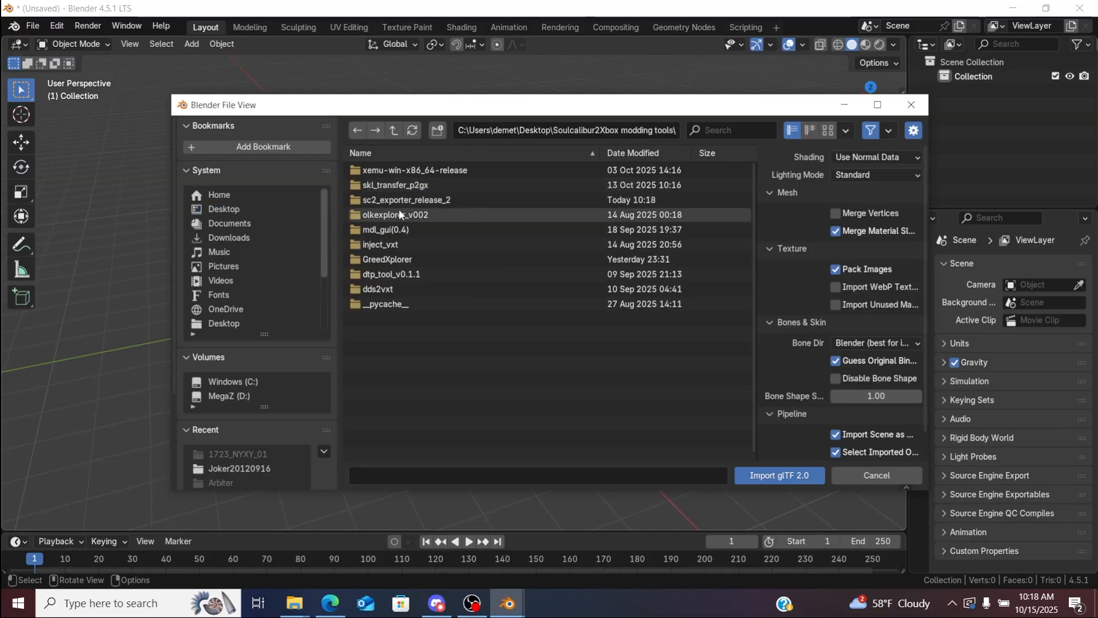
{"action": "double_click", "coordinate": [396, 202]}
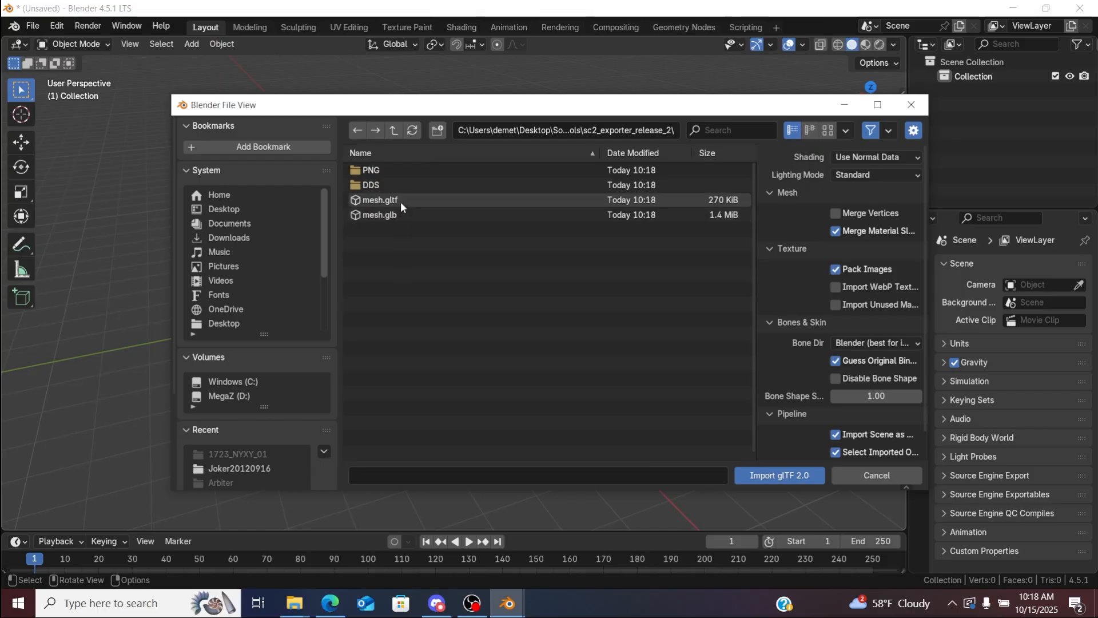
{"action": "left_click", "coordinate": [401, 201]}
{"action": "left_click", "coordinate": [754, 478]}
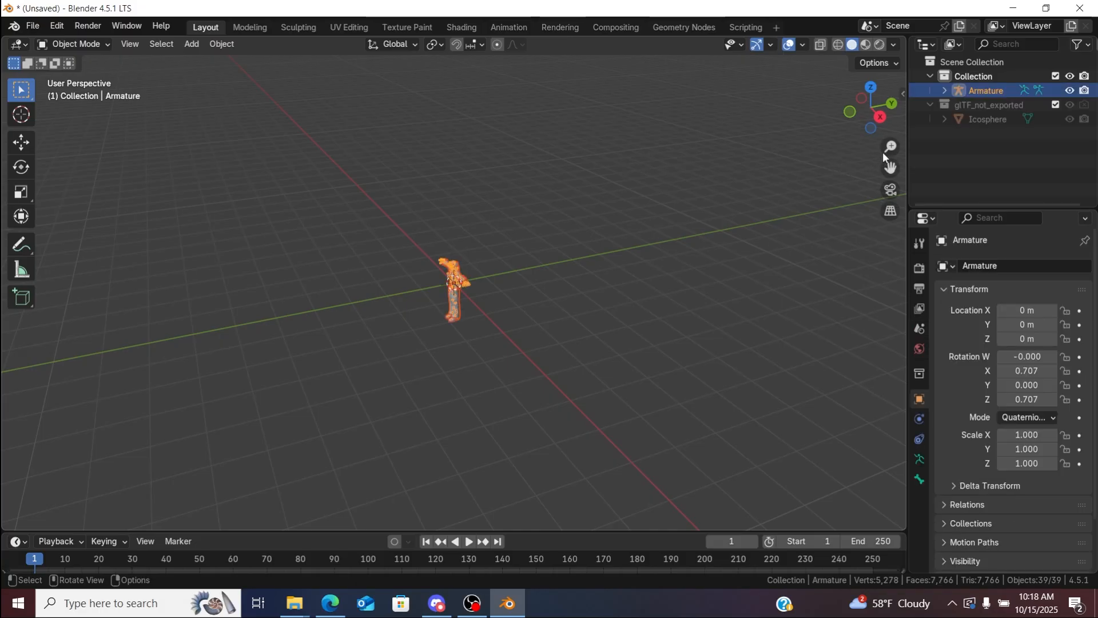
Step: Show the imported character from the front in Material Preview shading and hide its Armature in the viewport
{"action": "mouse_move", "coordinate": [889, 148]}
{"action": "left_mouse_down"}
{"action": "mouse_move", "coordinate": [889, 106]}
{"action": "mouse_move", "coordinate": [963, 102]}
{"action": "mouse_move", "coordinate": [952, 116]}
{"action": "left_mouse_up"}
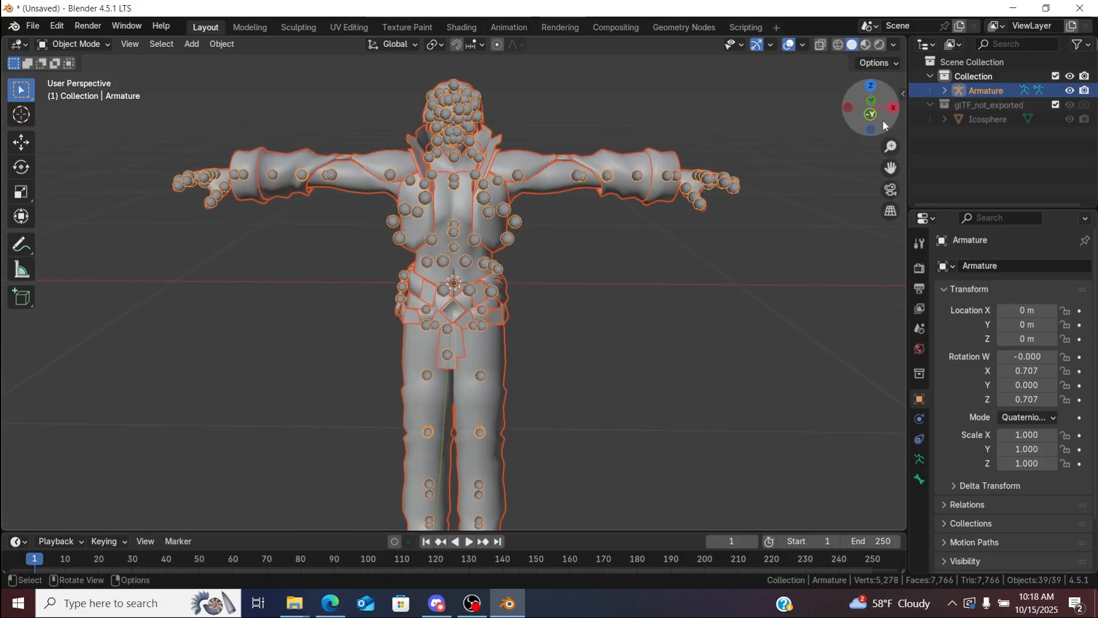
{"action": "left_click", "coordinate": [866, 45]}
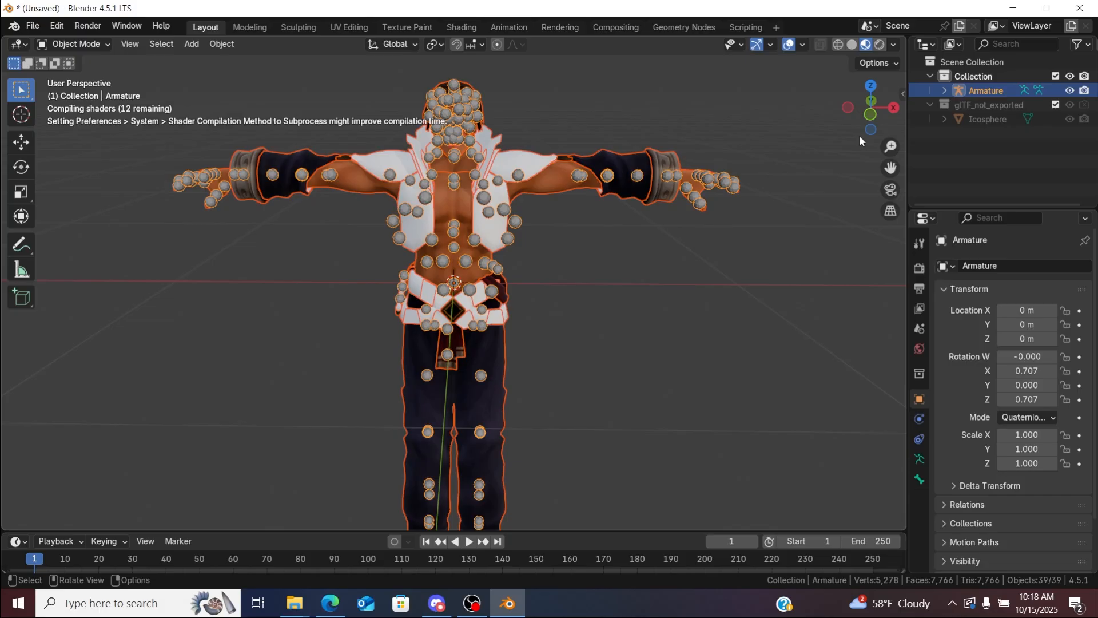
{"action": "mouse_move", "coordinate": [864, 118]}
{"action": "left_mouse_down"}
{"action": "mouse_move", "coordinate": [818, 127]}
{"action": "mouse_move", "coordinate": [847, 121]}
{"action": "mouse_move", "coordinate": [847, 146]}
{"action": "mouse_move", "coordinate": [865, 126]}
{"action": "left_mouse_up"}
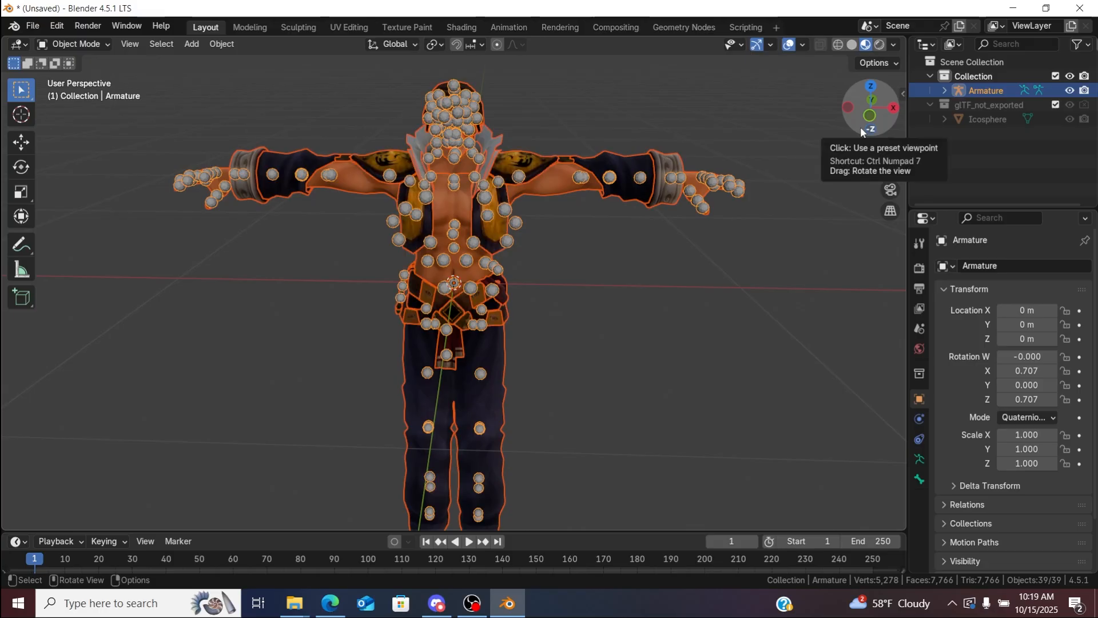
{"action": "mouse_move", "coordinate": [864, 132]}
{"action": "left_mouse_down"}
{"action": "mouse_move", "coordinate": [865, 144]}
{"action": "mouse_move", "coordinate": [871, 68]}
{"action": "mouse_move", "coordinate": [867, 144]}
{"action": "mouse_move", "coordinate": [868, 112]}
{"action": "left_mouse_up"}
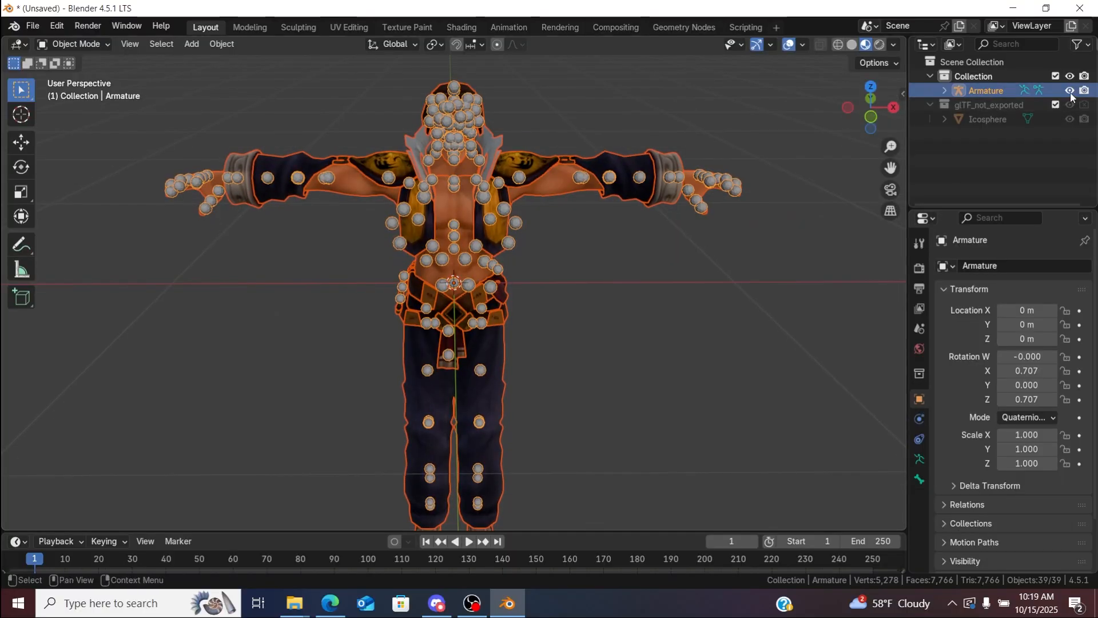
{"action": "left_click", "coordinate": [1070, 92]}
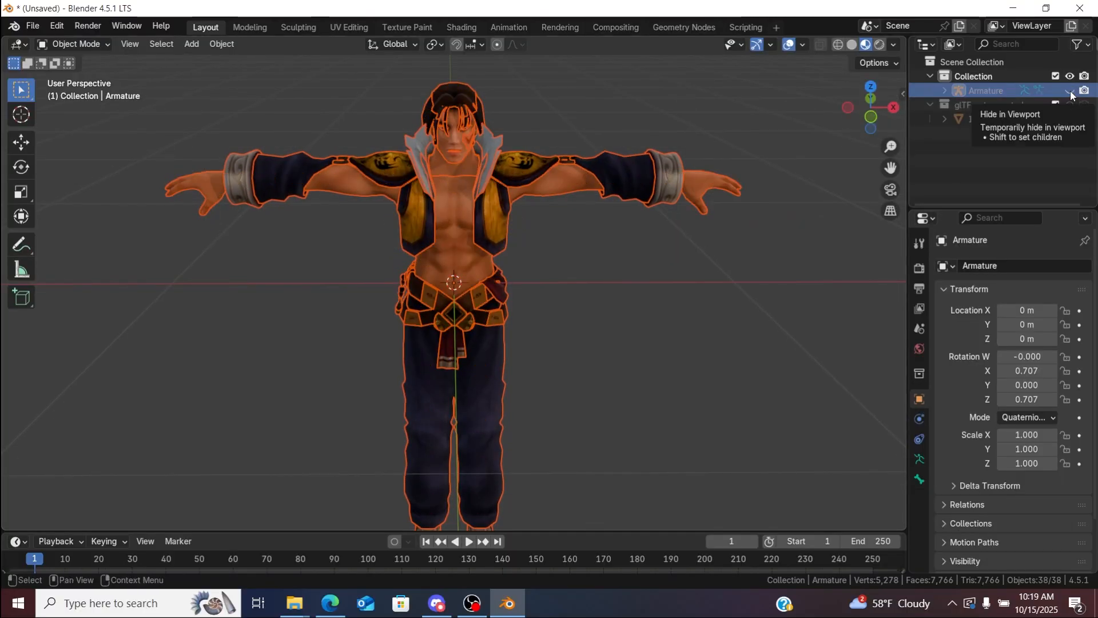
Step: Unhide the Armature, expand its hierarchy, and join Mesh_0 through Mesh_37 into one mesh with Mesh_0 active
{"action": "left_click", "coordinate": [1070, 91]}
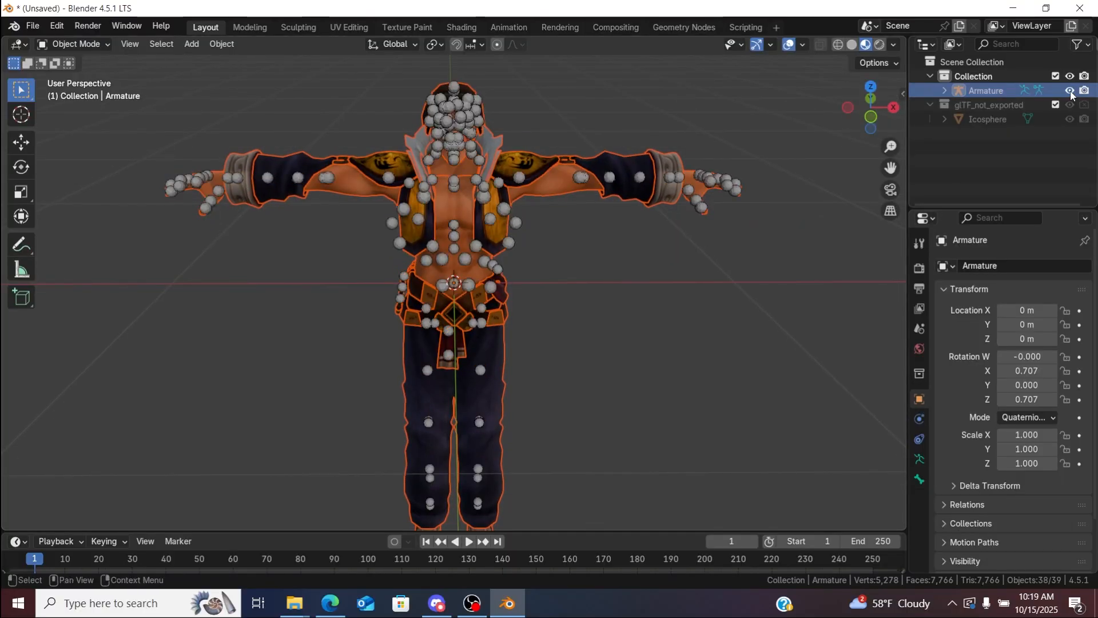
{"action": "left_click", "coordinate": [942, 90]}
{"action": "left_click_drag", "start_coordinate": [981, 210], "coordinate": [967, 470]}
{"action": "left_click", "coordinate": [997, 135]}
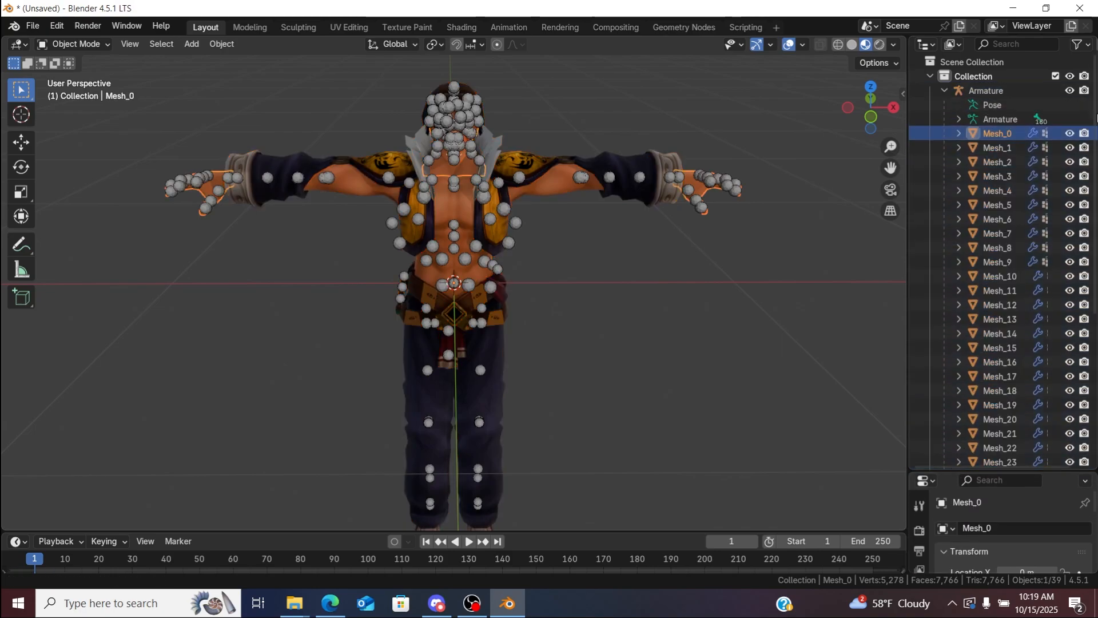
{"action": "scroll", "coordinate": [1029, 258], "scroll_direction": "down", "scroll_amount": 8}
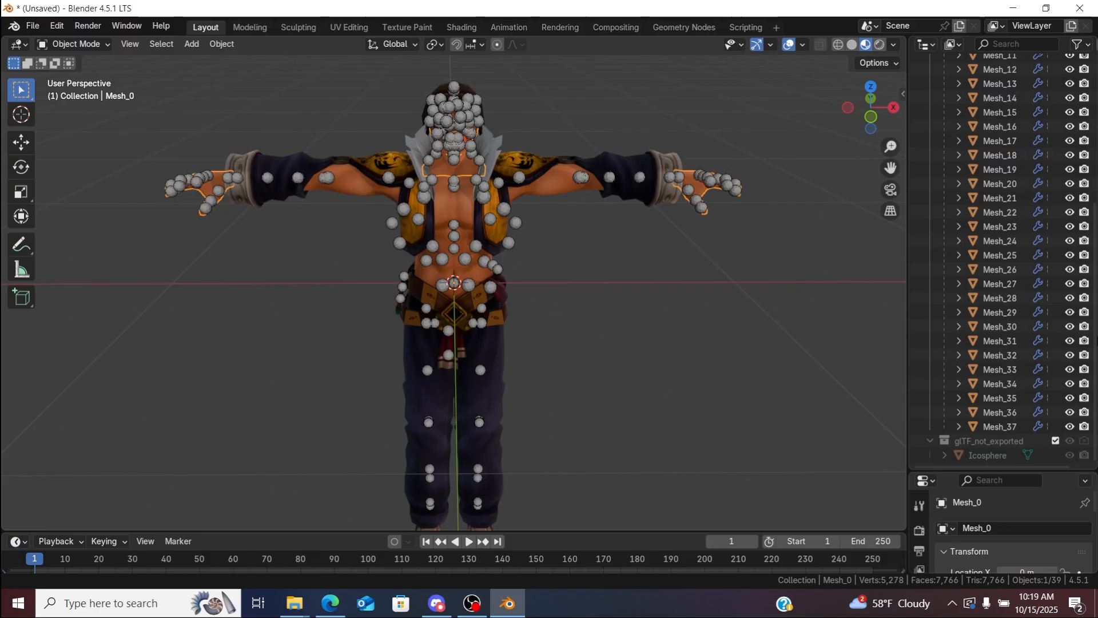
{"action": "left_click", "coordinate": [1001, 430], "text": "shift"}
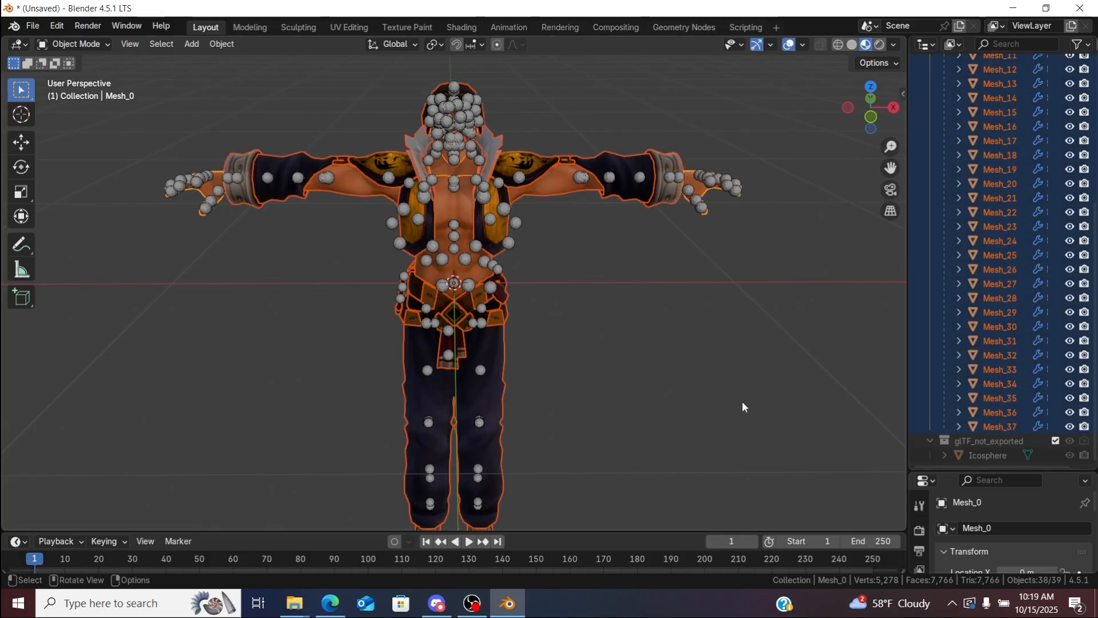
{"action": "key", "text": "ctrl+j"}
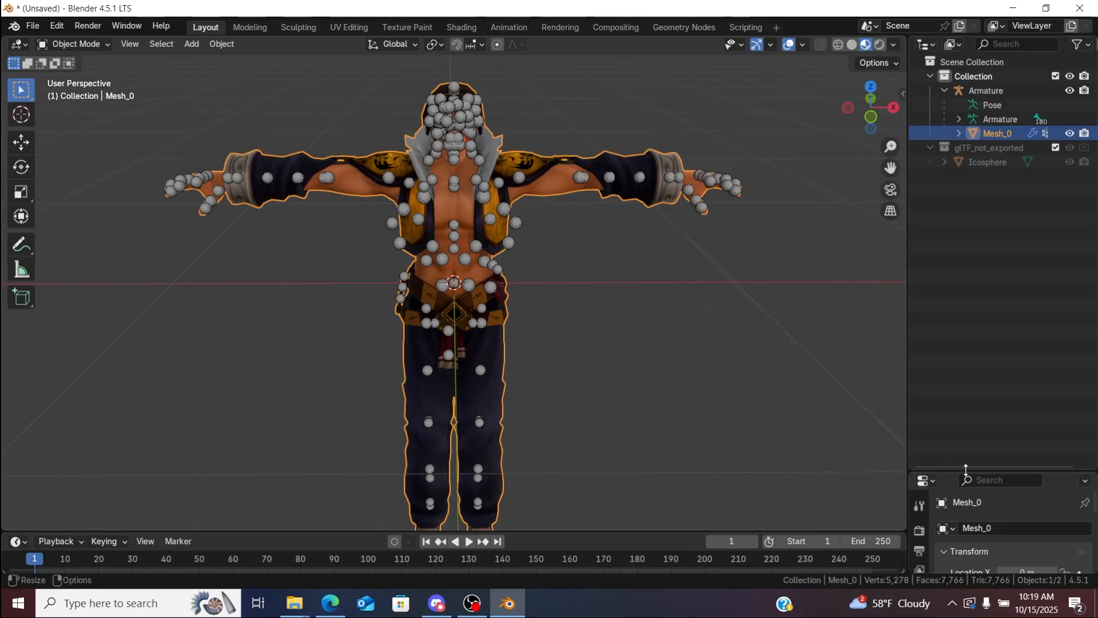
Step: Set the joined Mesh_0 object's viewport display to Wire
{"action": "left_click_drag", "start_coordinate": [964, 473], "coordinate": [986, 236]}
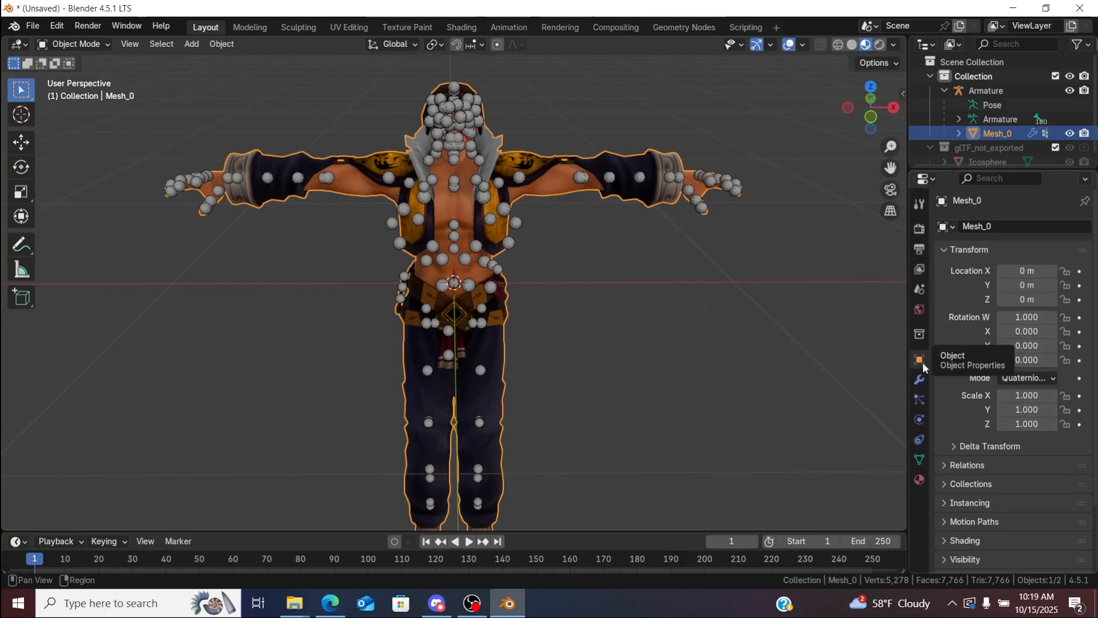
{"action": "left_click", "coordinate": [942, 249]}
{"action": "left_click", "coordinate": [944, 381]}
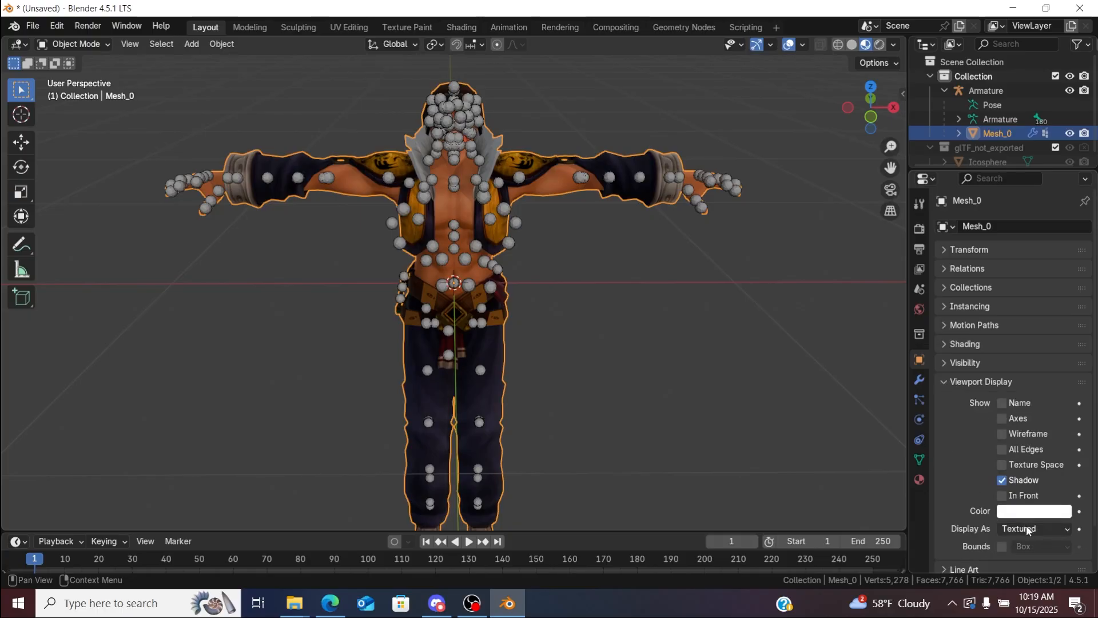
{"action": "left_click", "coordinate": [1065, 534]}
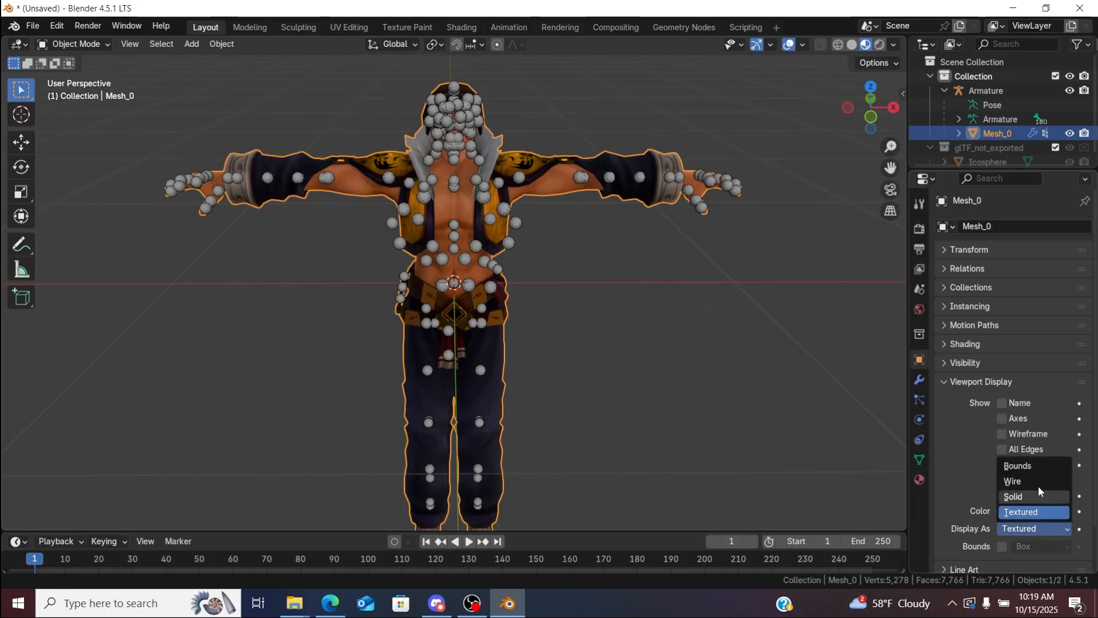
{"action": "left_click", "coordinate": [1025, 480]}
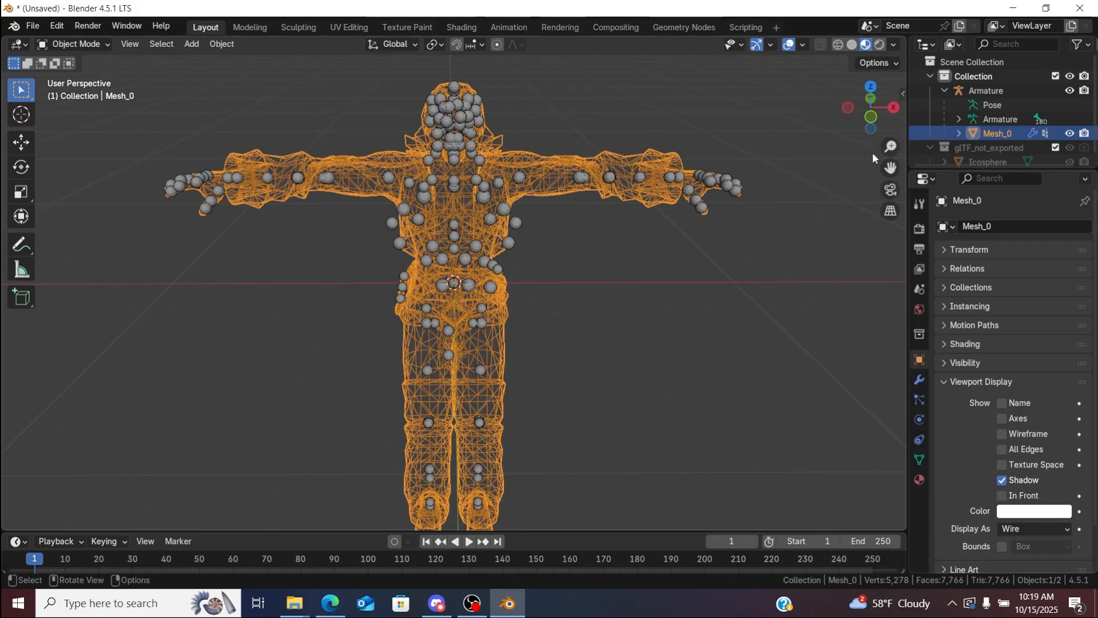
Step: Hide the Armature in the viewport and select Mesh_0 in the enlarged outliner
{"action": "left_click_drag", "start_coordinate": [928, 170], "coordinate": [929, 316]}
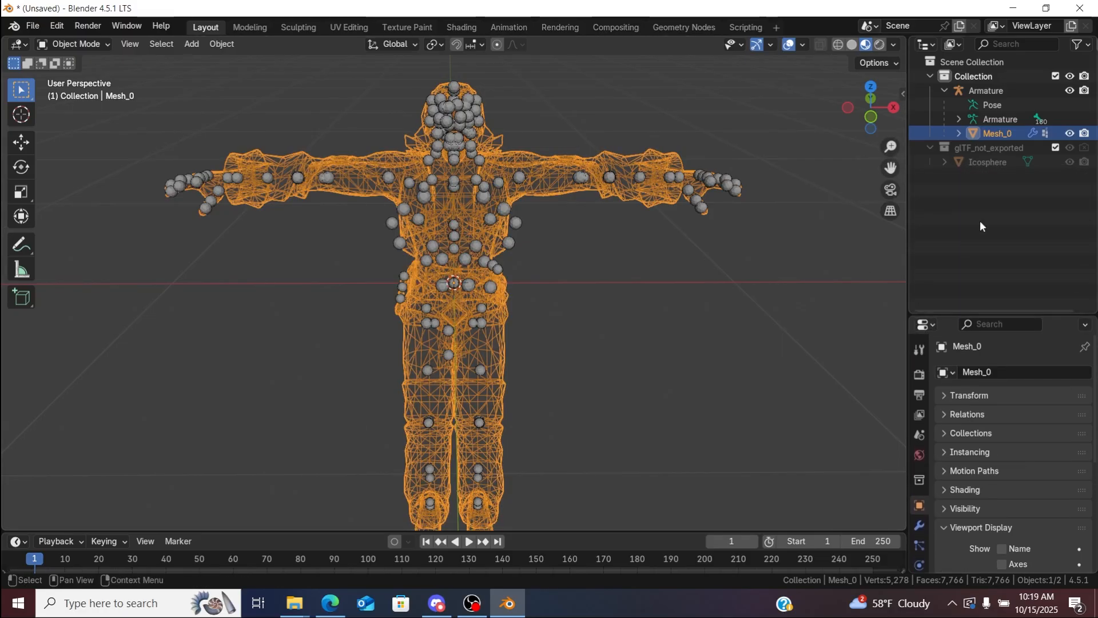
{"action": "left_click", "coordinate": [1071, 91]}
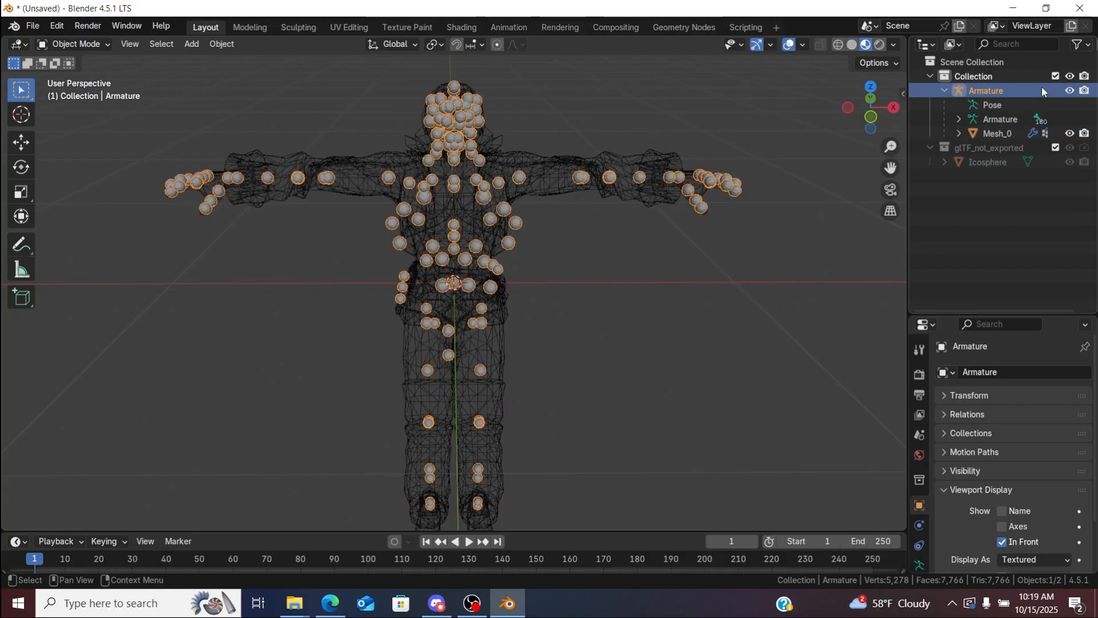
{"action": "left_click", "coordinate": [1071, 91]}
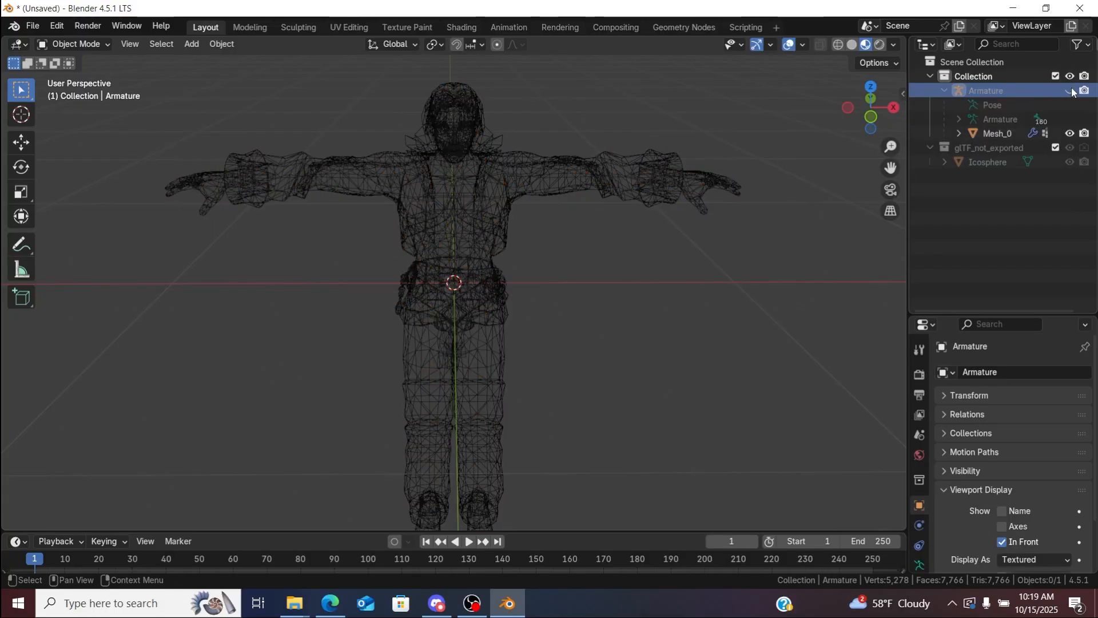
{"action": "left_click", "coordinate": [1001, 134]}
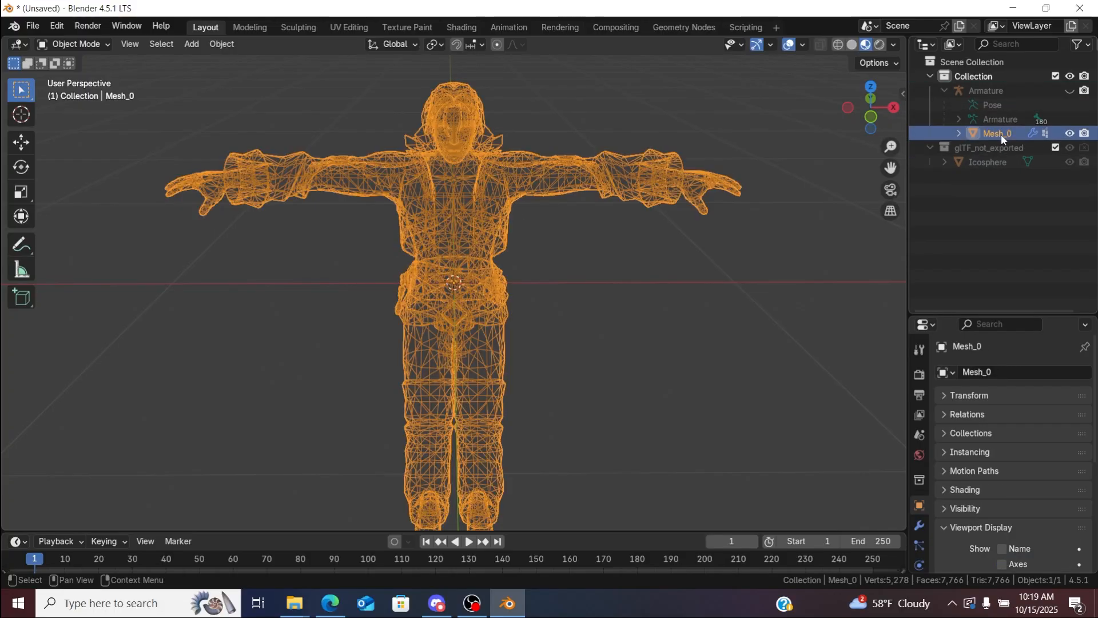
Step: Enable the Statistics overlay, deselect the mesh, and frame the wireframe character's upper body from the front
{"action": "left_click", "coordinate": [879, 63]}
{"action": "left_click", "coordinate": [894, 44]}
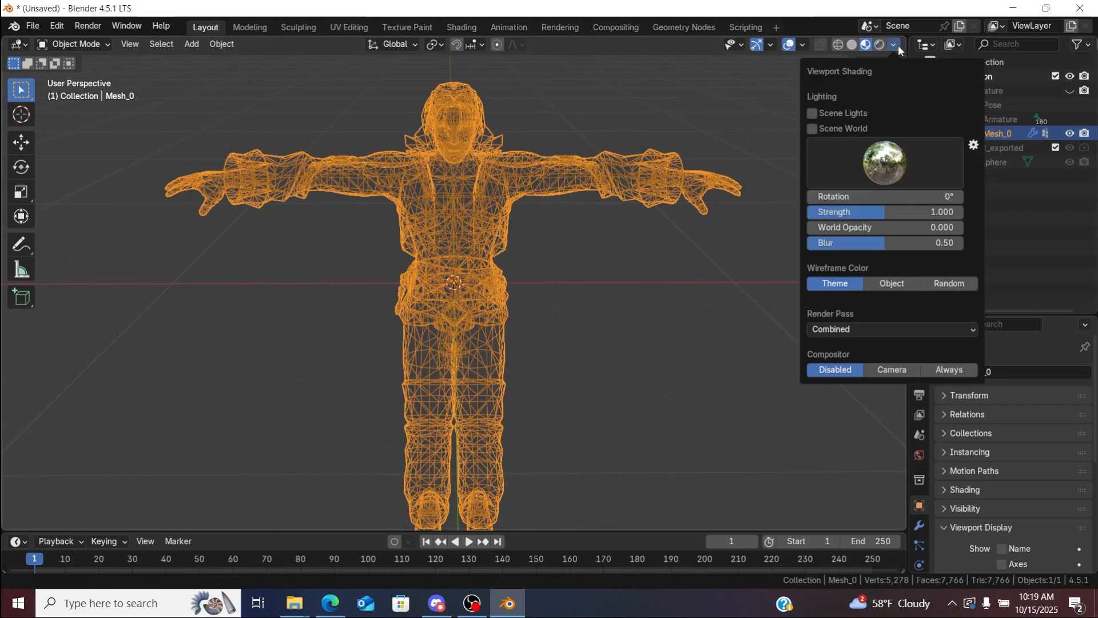
{"action": "left_click", "coordinate": [770, 45]}
{"action": "left_click", "coordinate": [803, 44]}
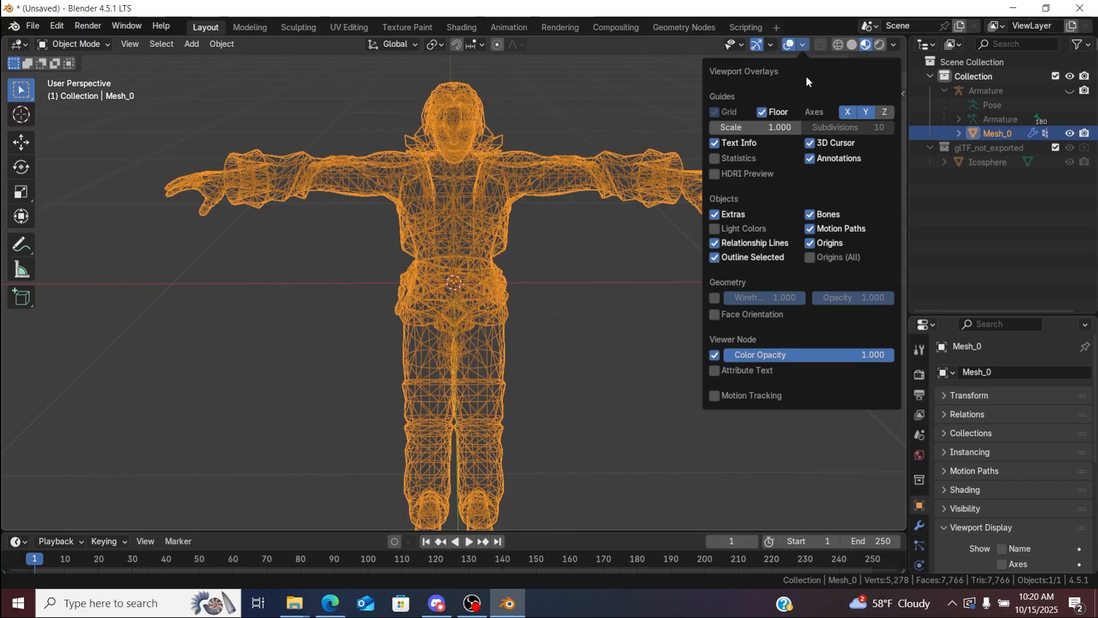
{"action": "left_click", "coordinate": [750, 160]}
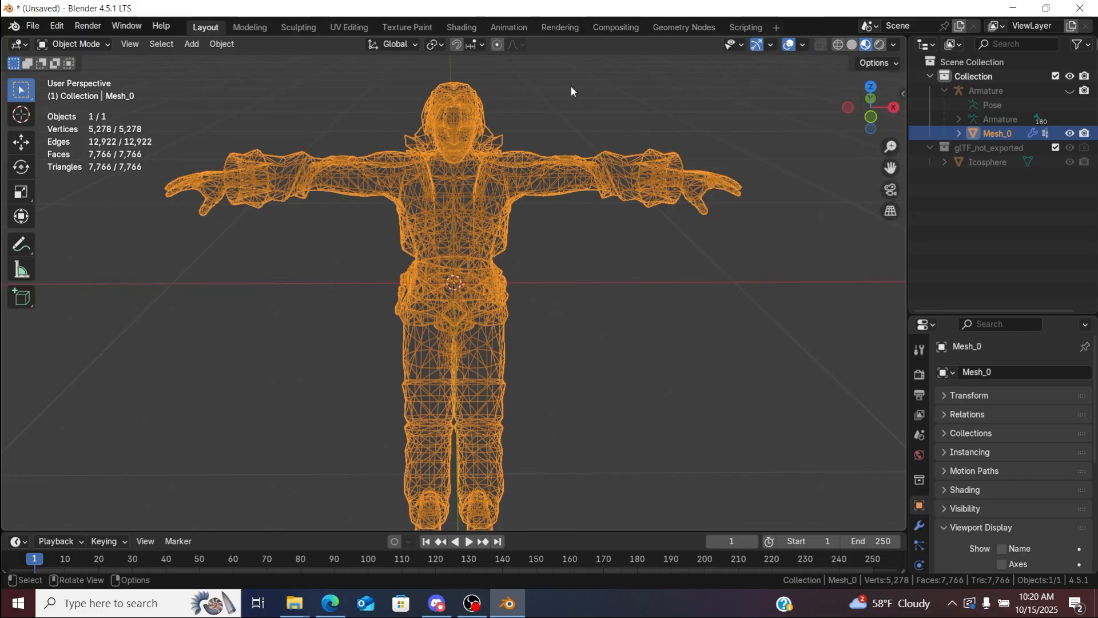
{"action": "left_click_drag", "start_coordinate": [890, 168], "coordinate": [941, 268]}
{"action": "left_click", "coordinate": [774, 123]}
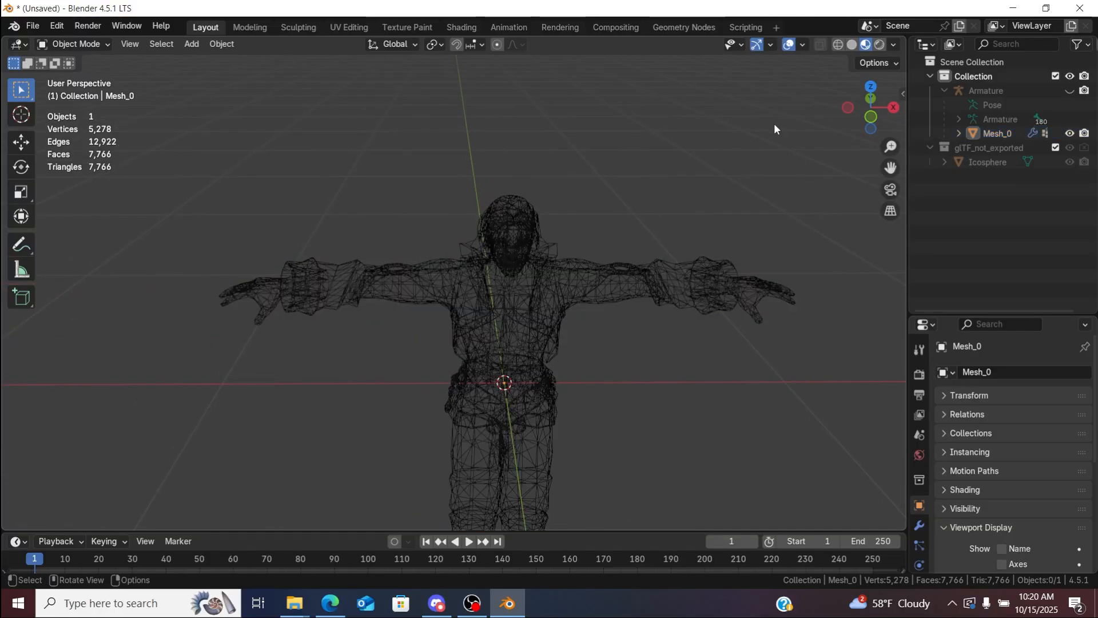
{"action": "left_click_drag", "start_coordinate": [872, 98], "coordinate": [874, 104]}
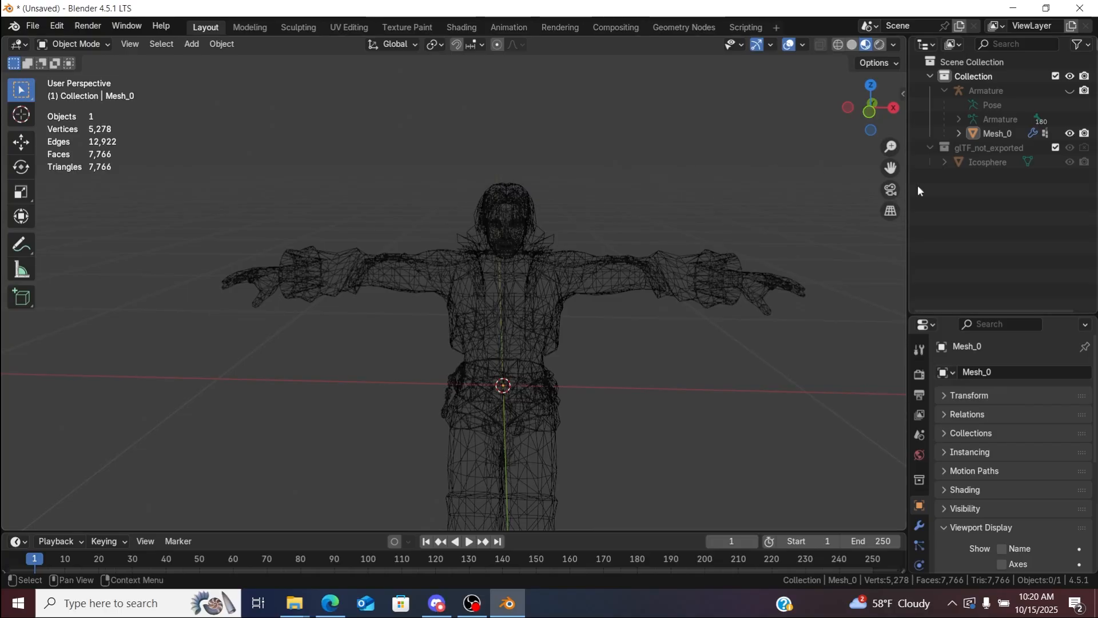
{"action": "mouse_move", "coordinate": [890, 168]}
{"action": "left_mouse_down"}
{"action": "mouse_move", "coordinate": [887, 138]}
{"action": "mouse_move", "coordinate": [891, 168]}
{"action": "left_mouse_up"}
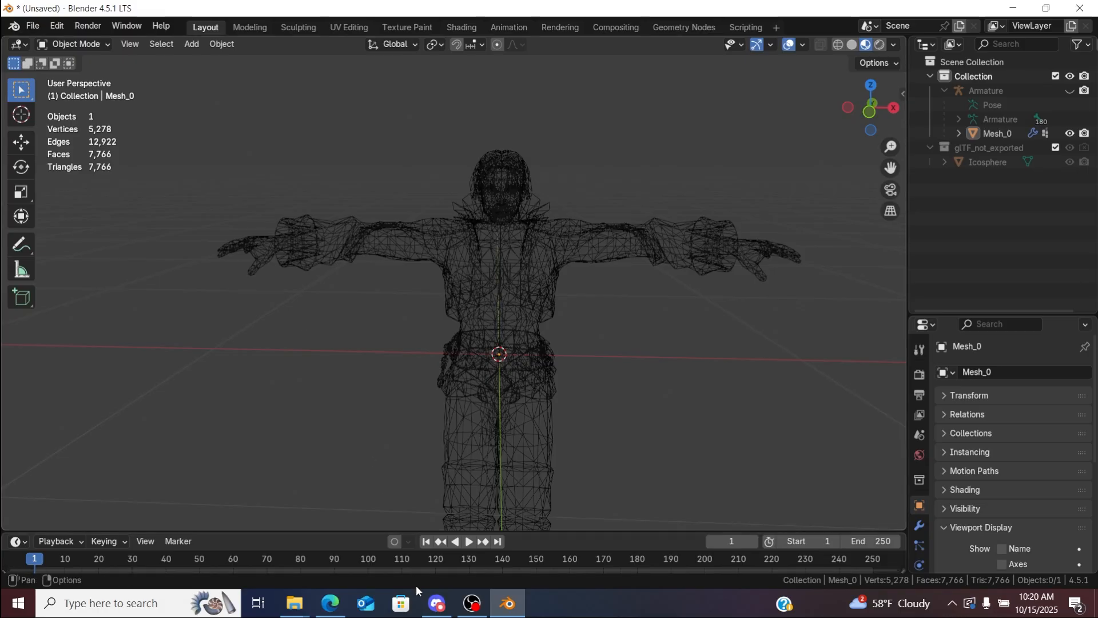
Step: Switch to Discord, view the Character vertices/polycount (Xbox) Excel Spreadsheet post in sc2-modding-guides, and return to the Blender model
{"action": "left_click", "coordinate": [436, 605]}
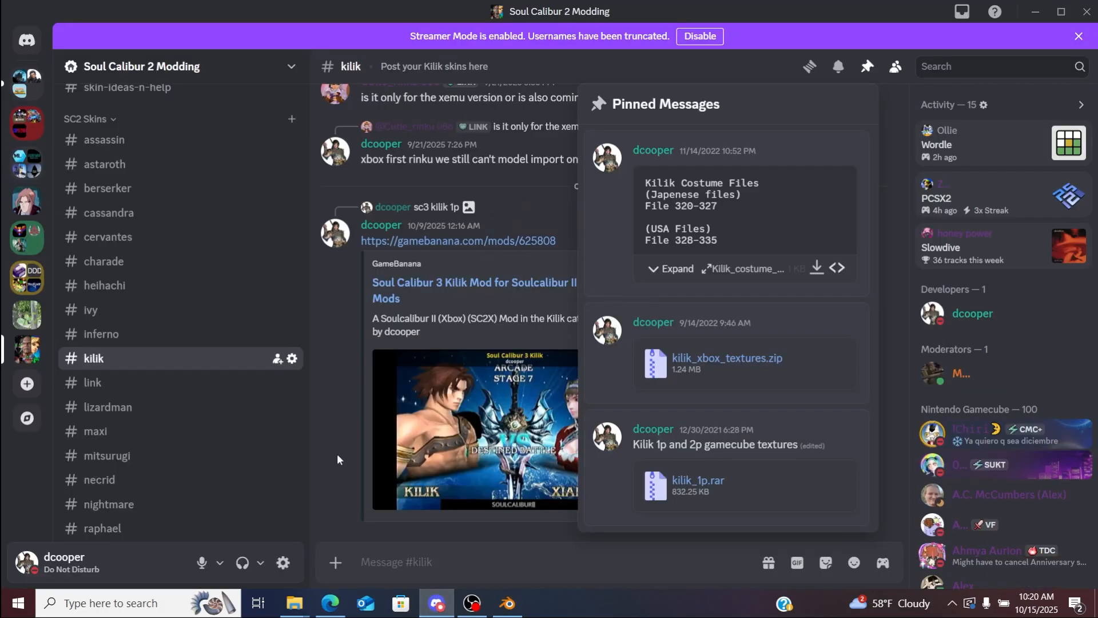
{"action": "left_click", "coordinate": [310, 421]}
{"action": "left_click_drag", "start_coordinate": [305, 425], "coordinate": [309, 273]}
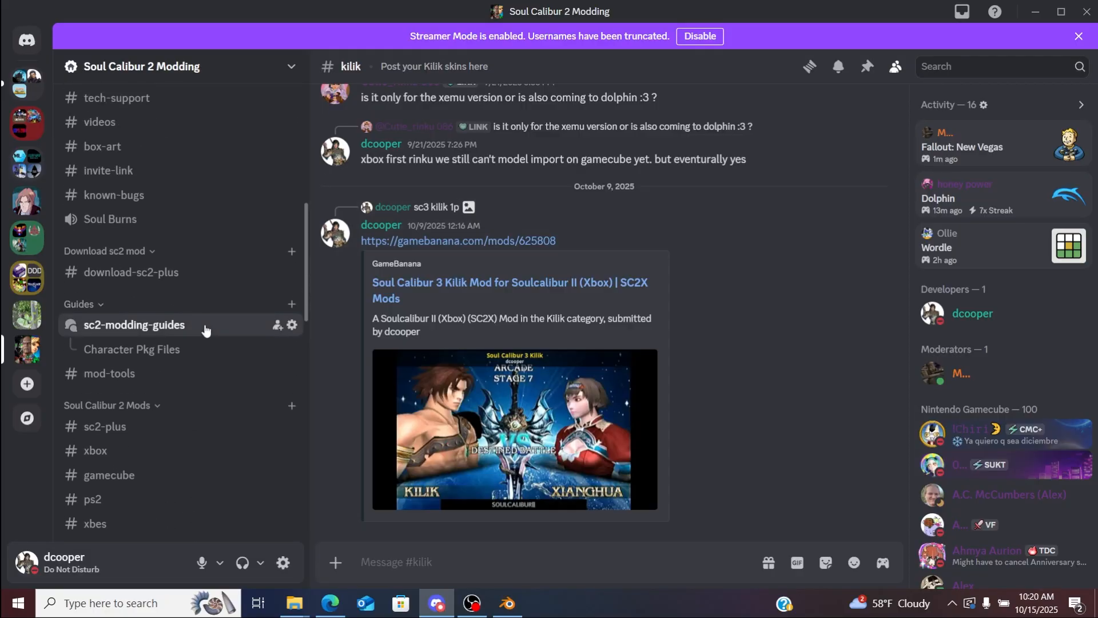
{"action": "left_click", "coordinate": [207, 327]}
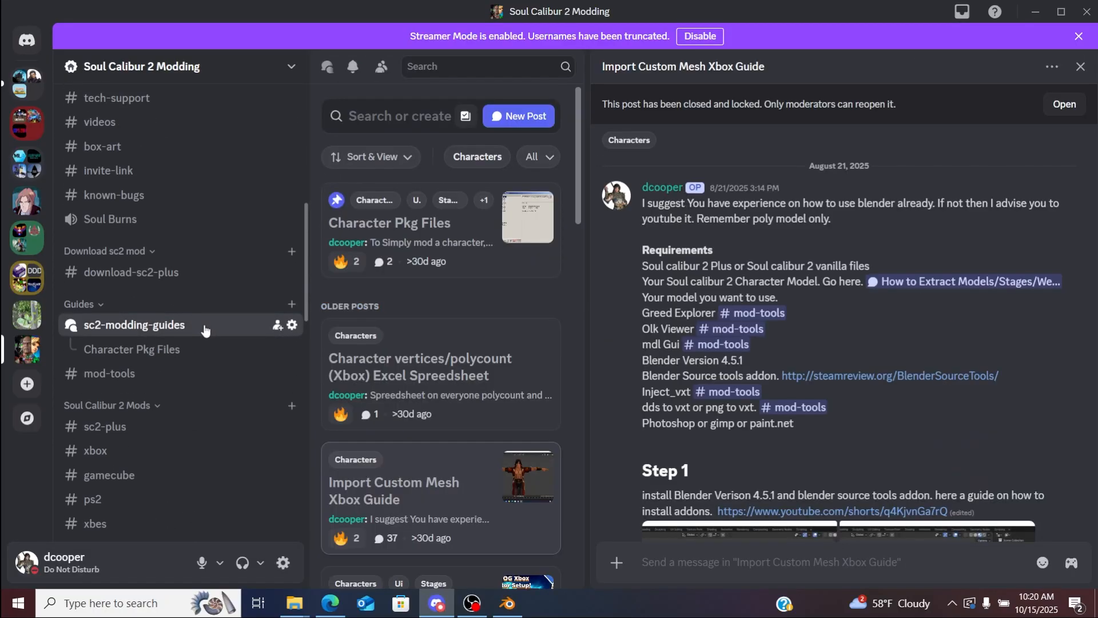
{"action": "right_click", "coordinate": [450, 395]}
{"action": "left_click", "coordinate": [411, 386]}
{"action": "left_click", "coordinate": [411, 389]}
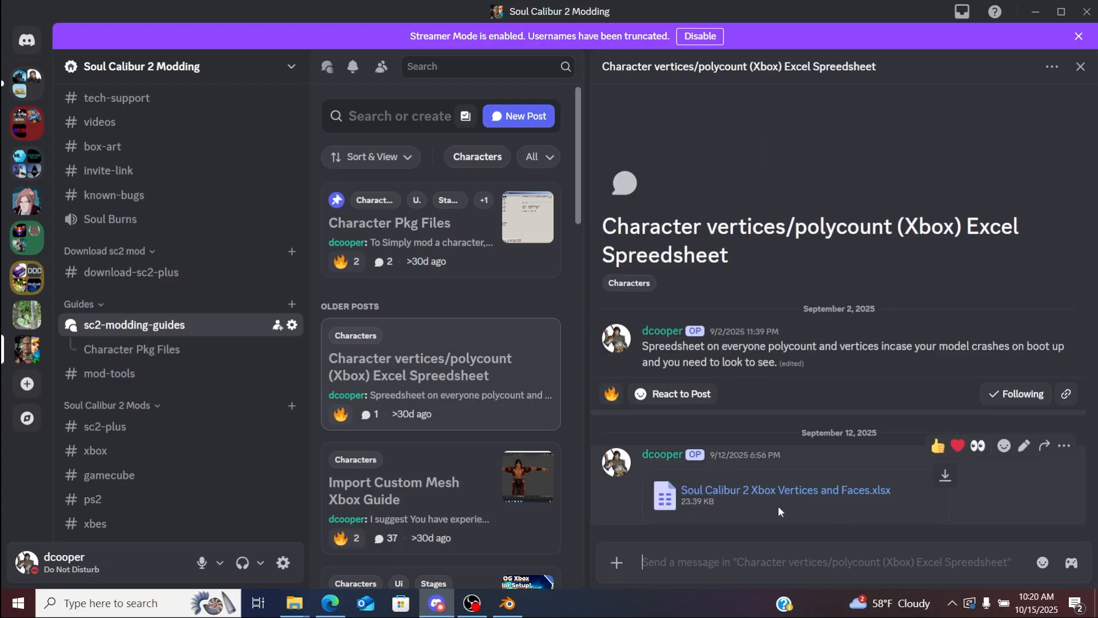
{"action": "left_click", "coordinate": [1035, 12]}
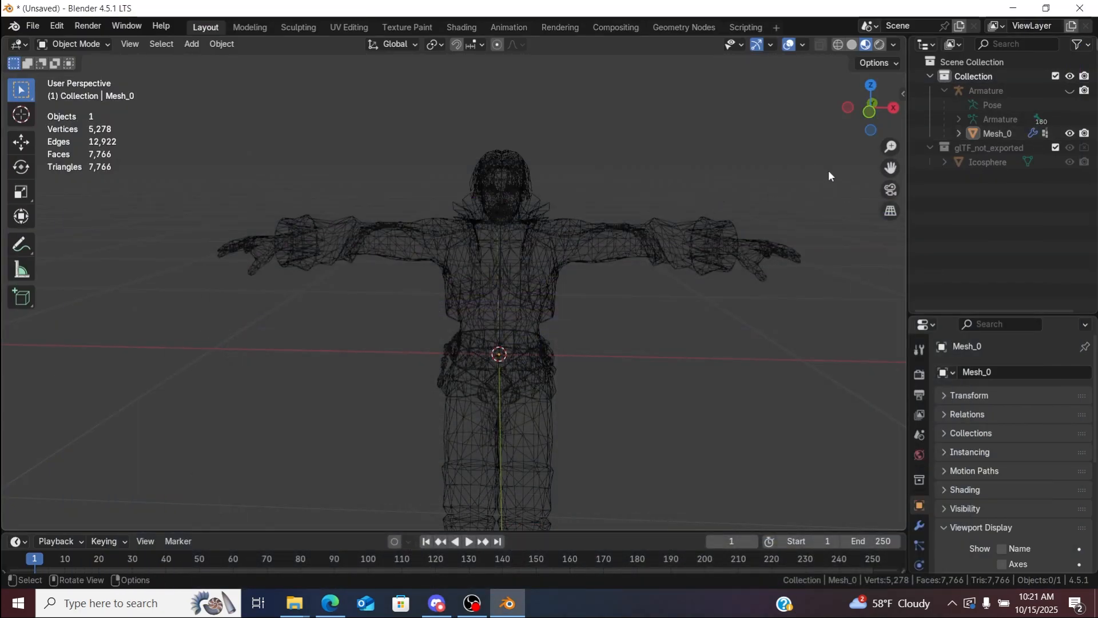
{"action": "left_click_drag", "start_coordinate": [891, 168], "coordinate": [877, 115]}
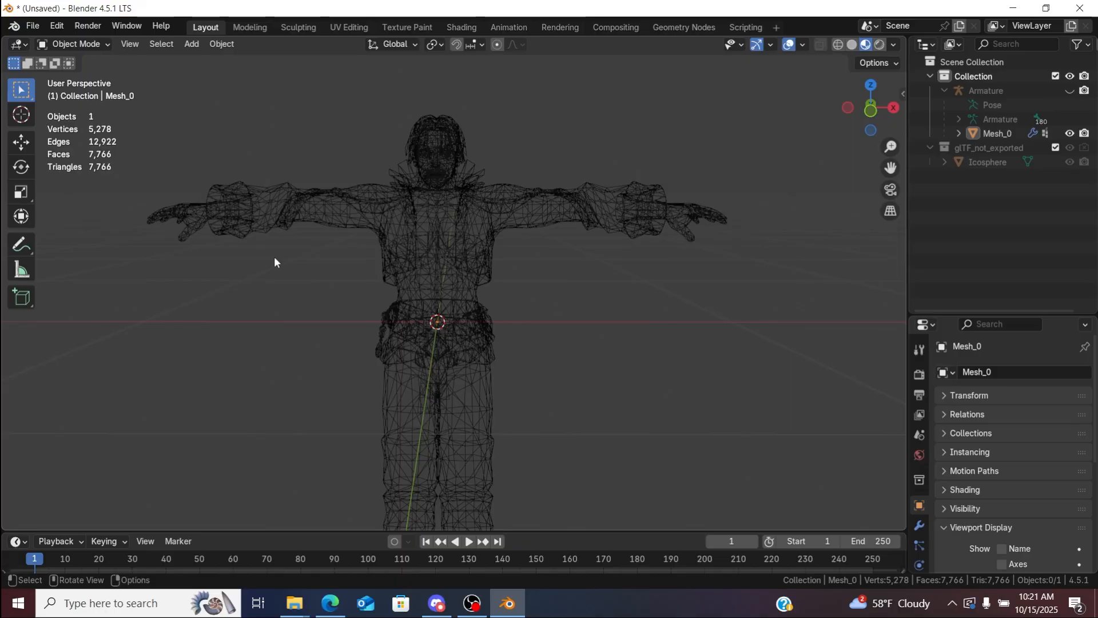
Step: Switch to the sc2_exporter_release_2 File Explorer window and navigate to the MegaZ (D:) drive
{"action": "mouse_move", "coordinate": [294, 603]}
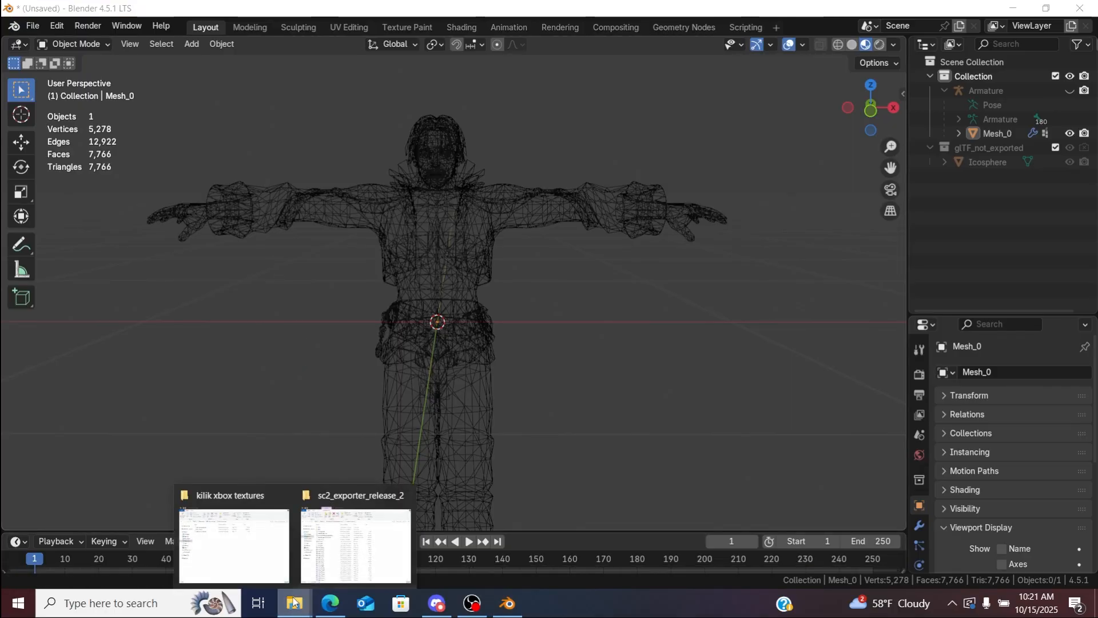
{"action": "left_click", "coordinate": [351, 534]}
{"action": "left_click", "coordinate": [337, 385]}
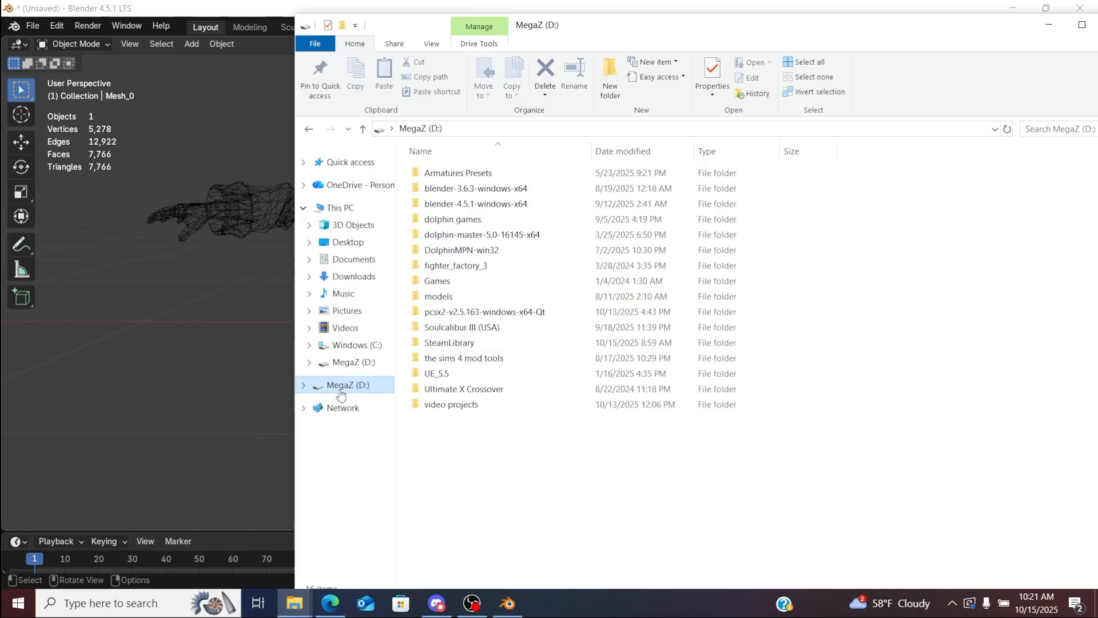
Step: Return to Blender and save the scene to the Desktop as kilik.blend
{"action": "left_click", "coordinate": [33, 25]}
{"action": "left_click", "coordinate": [109, 132]}
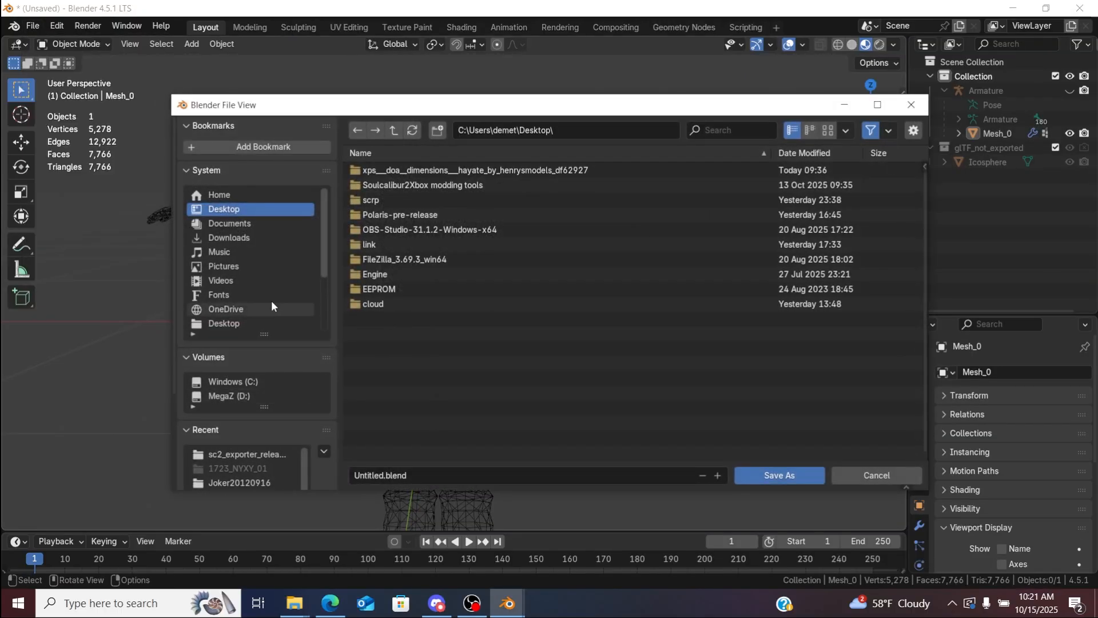
{"action": "left_click", "coordinate": [377, 479]}
{"action": "key", "text": "BackSpace"}
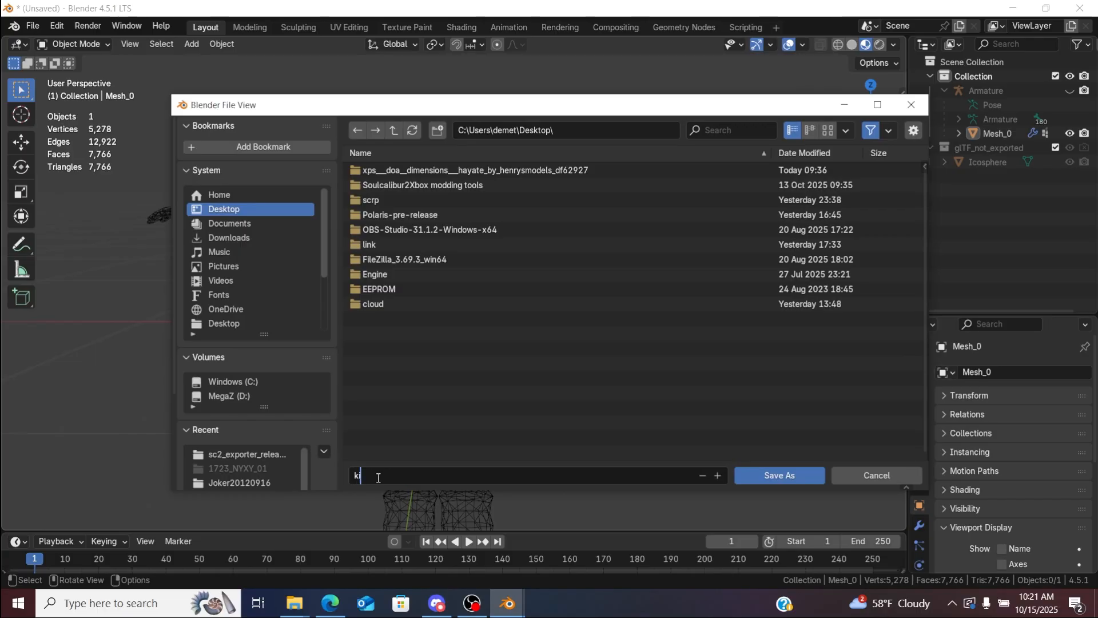
{"action": "type", "text": "kilik"}
{"action": "key", "text": "Return"}
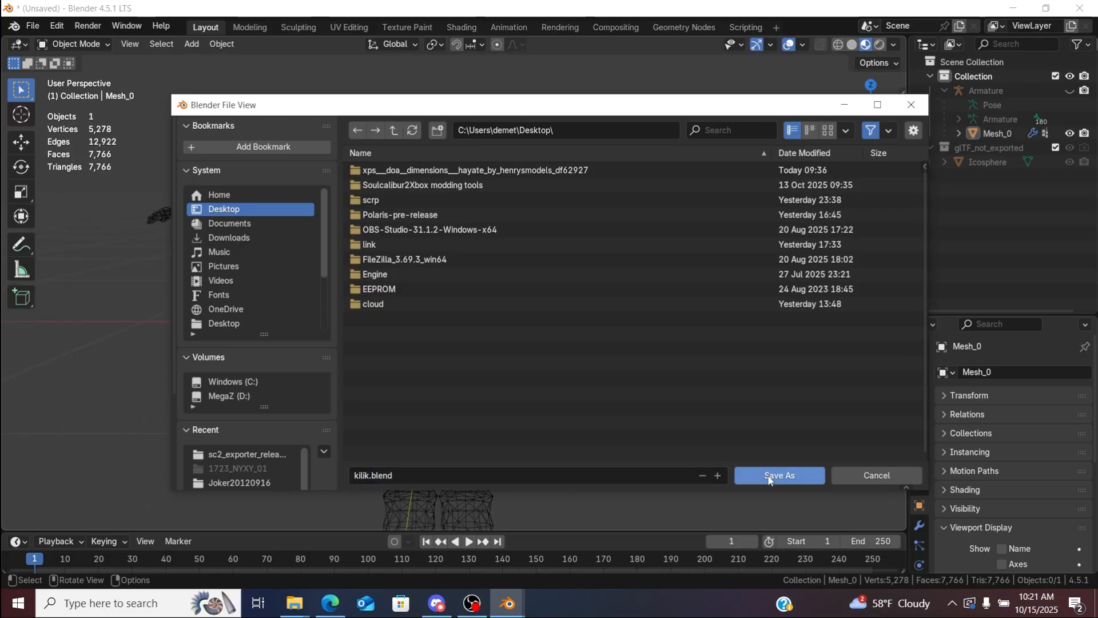
Step: From the MegaZ (D:) drive, open the nested blender-3.6.3-windows-x64 folders, launch blender.exe, and minimize File Explorer
{"action": "mouse_move", "coordinate": [294, 603]}
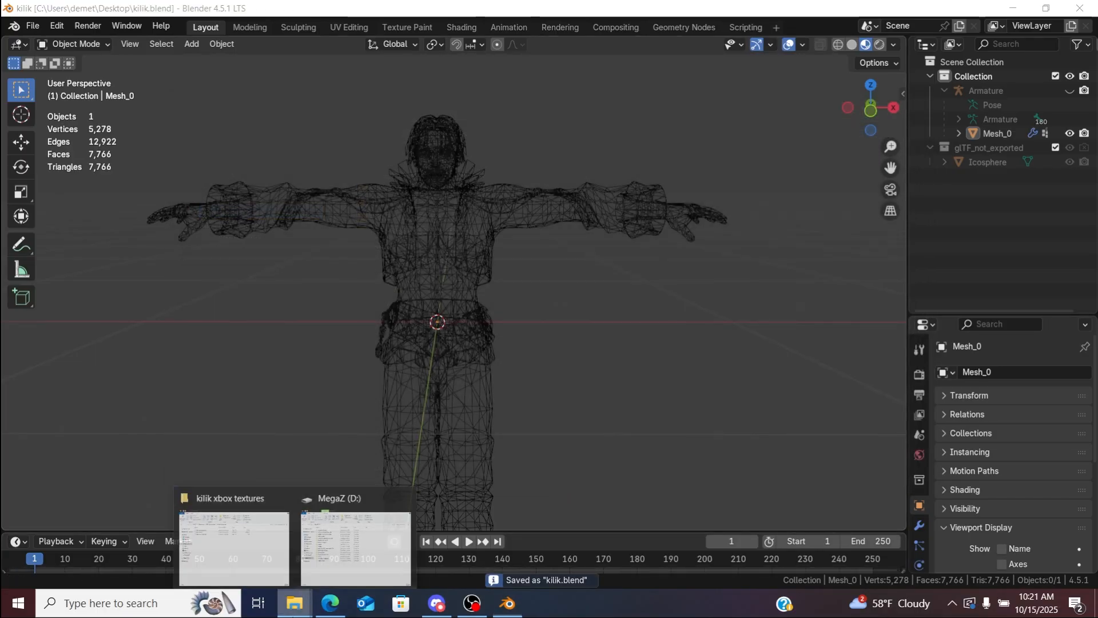
{"action": "left_click", "coordinate": [418, 529]}
{"action": "double_click", "coordinate": [497, 188]}
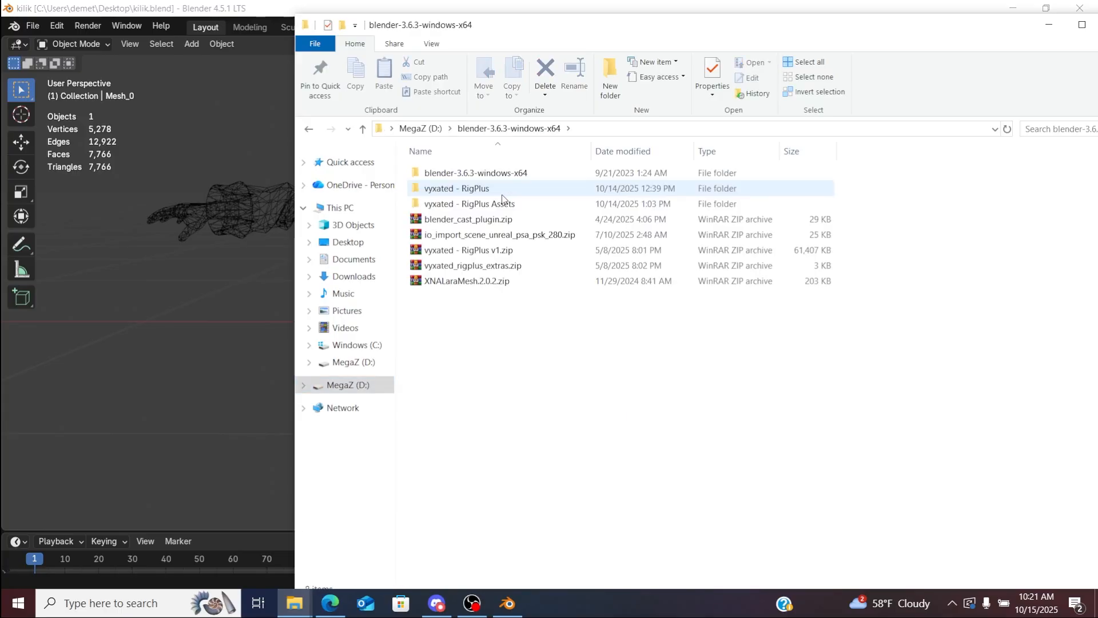
{"action": "double_click", "coordinate": [444, 172]}
{"action": "left_click", "coordinate": [446, 235]}
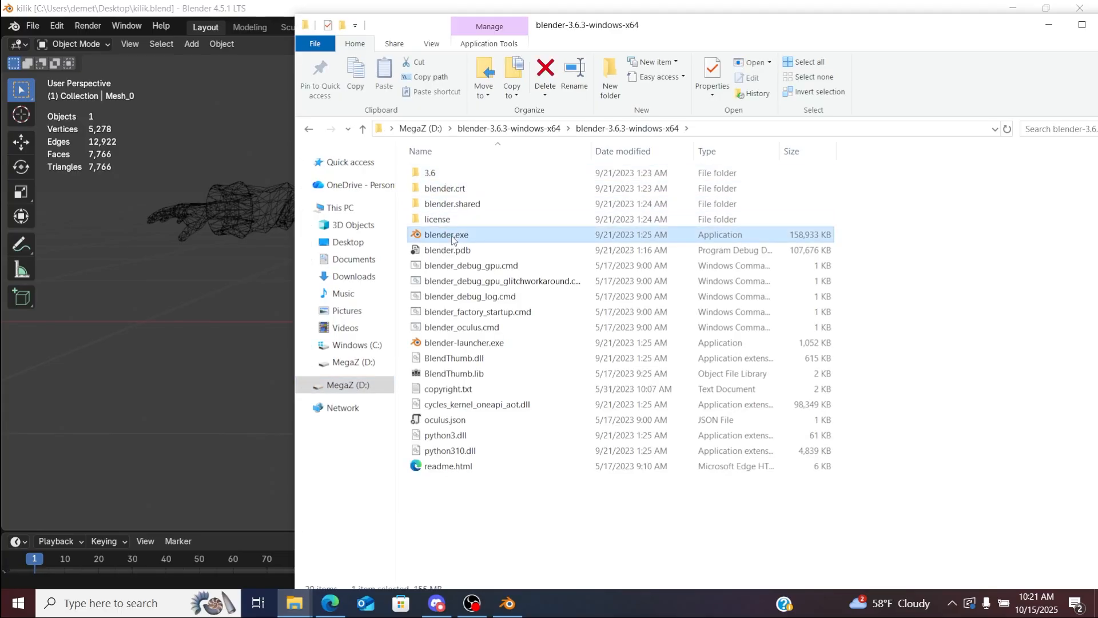
{"action": "left_click", "coordinate": [1049, 25]}
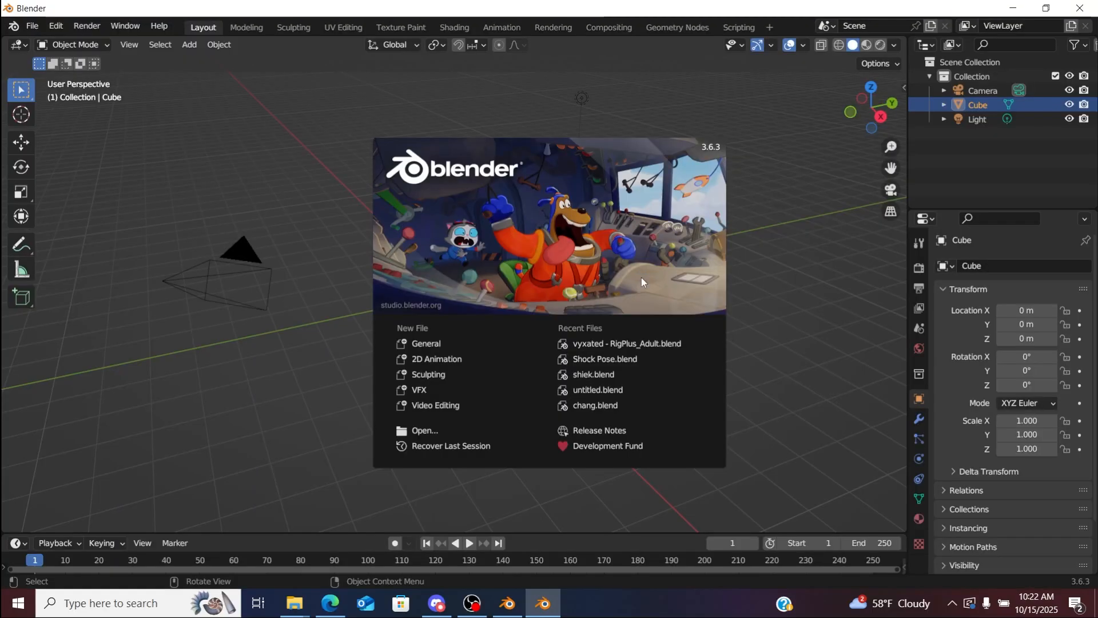
Step: Dismiss the start screen with a new General scene and delete the default camera, cube and light
{"action": "left_click", "coordinate": [451, 342]}
{"action": "left_click_drag", "start_coordinate": [680, 419], "coordinate": [152, 81]}
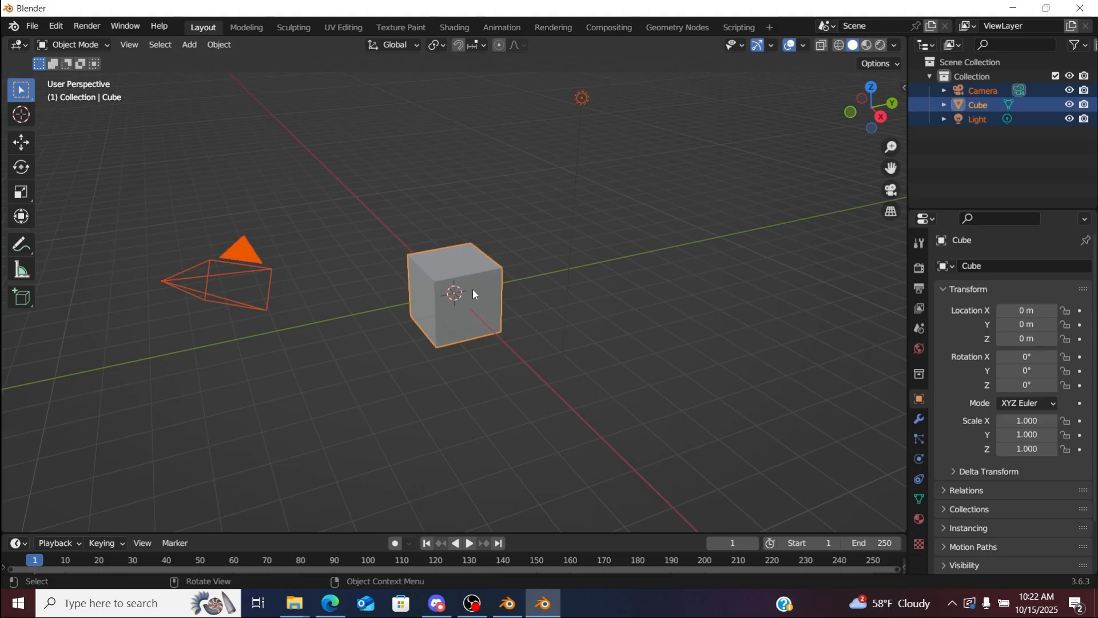
{"action": "key", "text": "Delete"}
Step: Open kilik.blend from the Desktop in Blender 3.6.3
{"action": "left_click", "coordinate": [32, 26]}
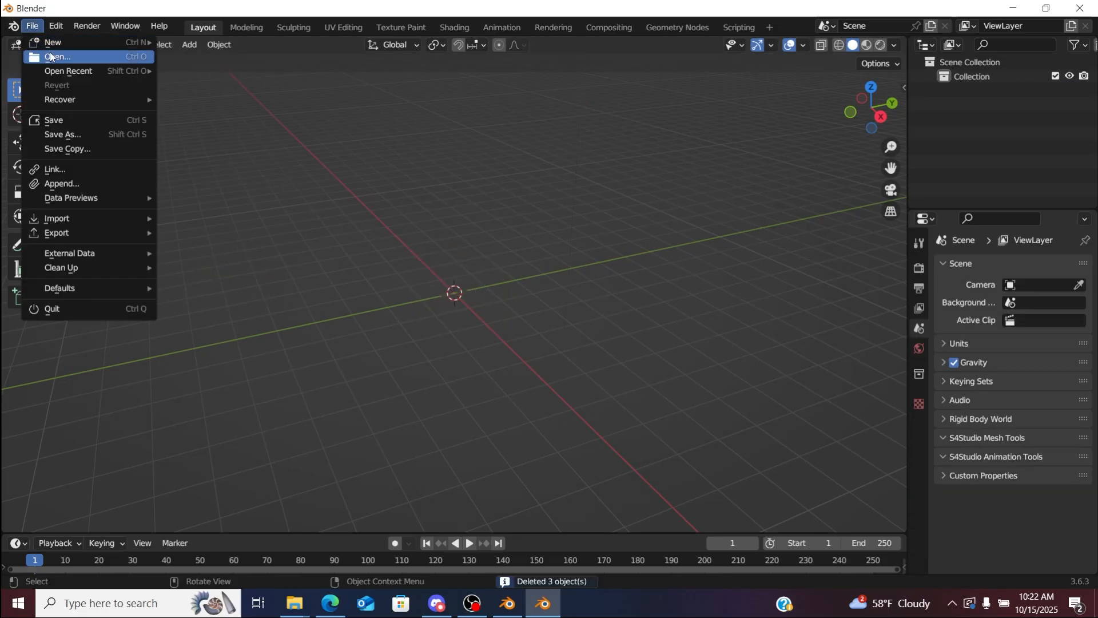
{"action": "left_click", "coordinate": [52, 56]}
{"action": "left_click", "coordinate": [572, 324]}
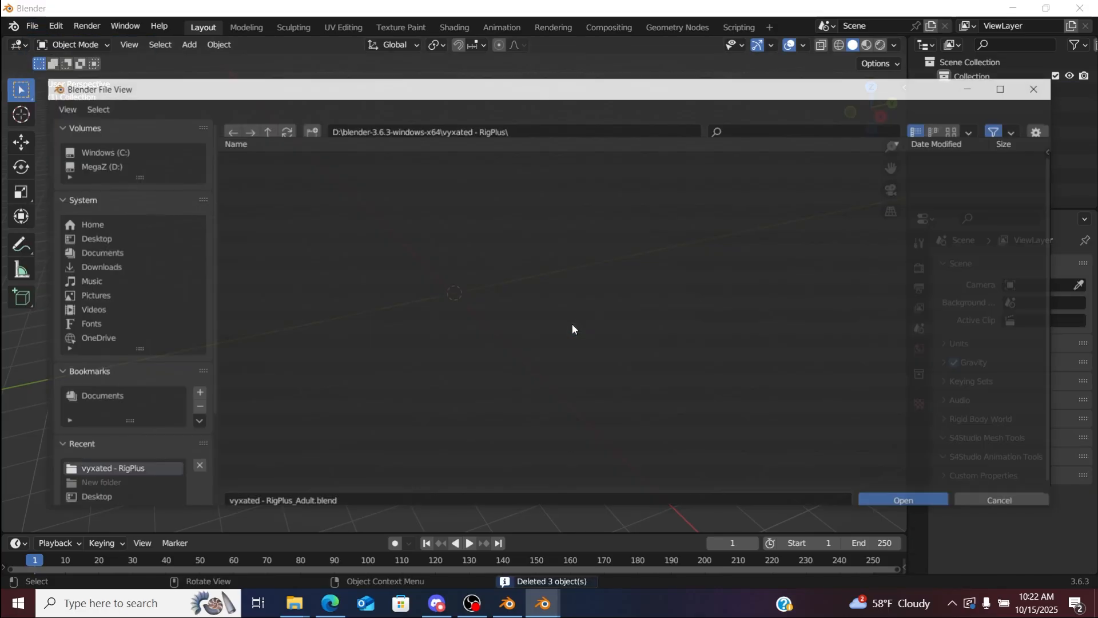
{"action": "left_click", "coordinate": [150, 218]}
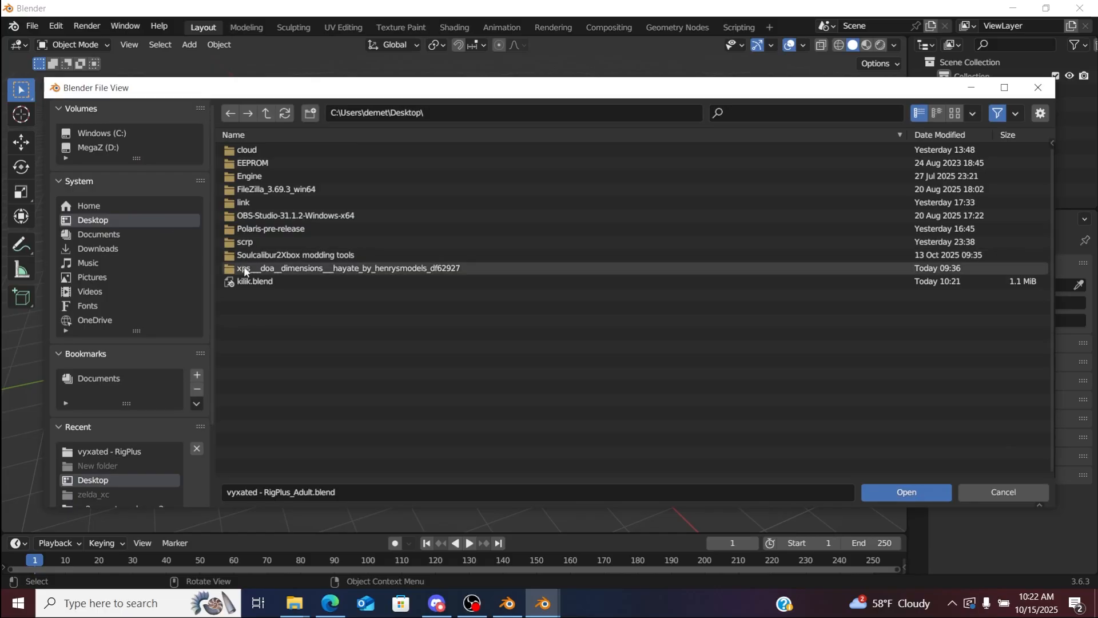
{"action": "double_click", "coordinate": [247, 281]}
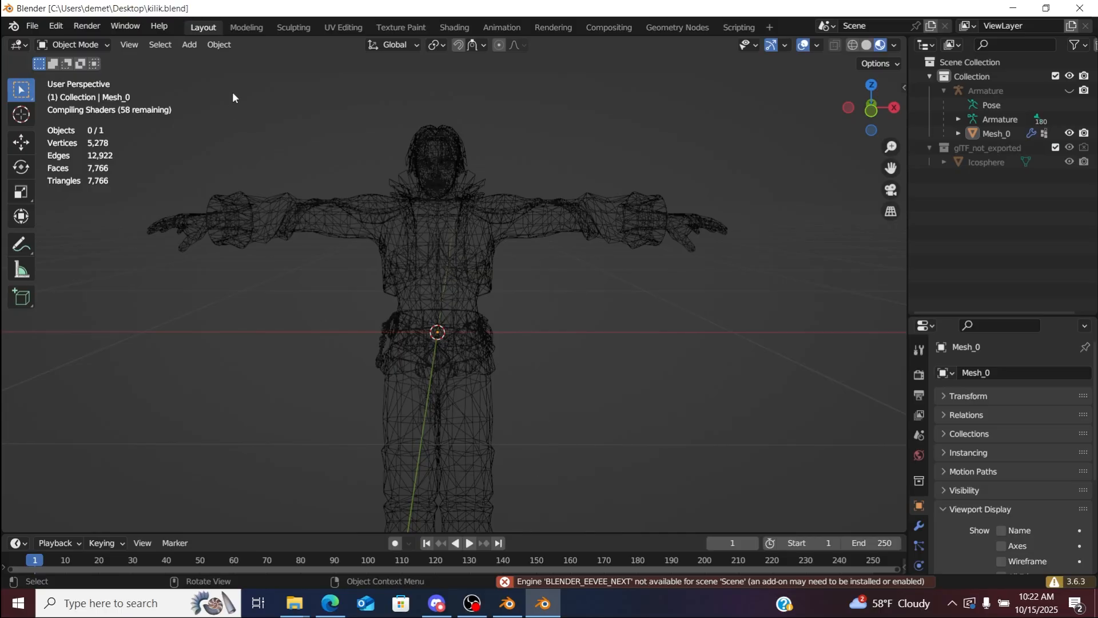
Step: Import the XNALara/XPS model xps.xps from the Costume 1 folder inside Hayate_DOAD_Outfits in the Desktop's Hayate folder
{"action": "left_click", "coordinate": [32, 26]}
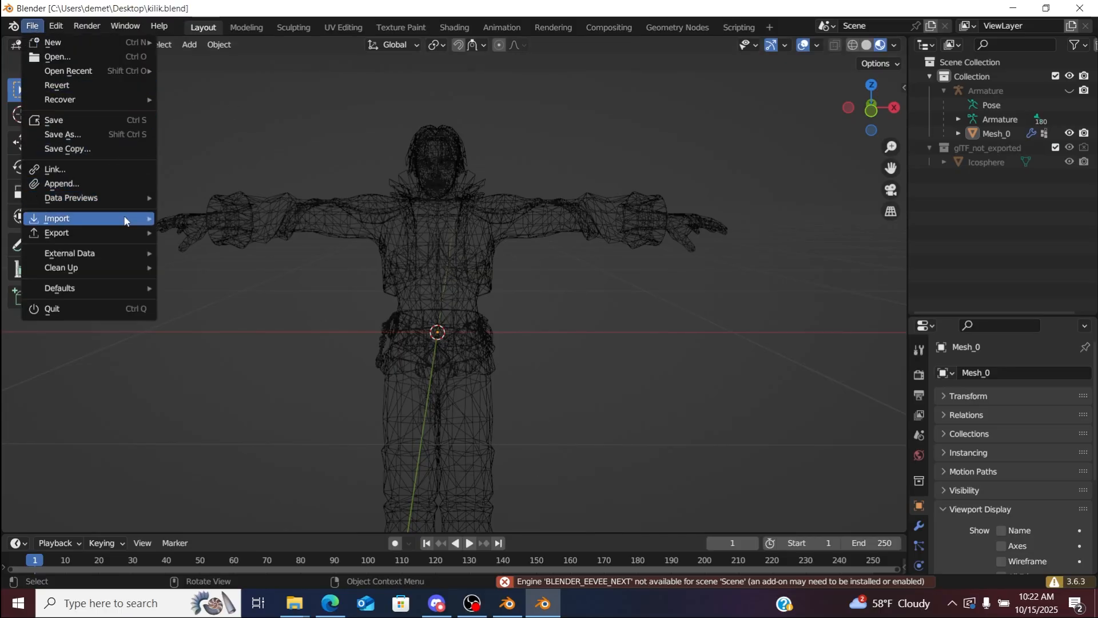
{"action": "mouse_move", "coordinate": [126, 221]}
{"action": "mouse_move", "coordinate": [322, 433]}
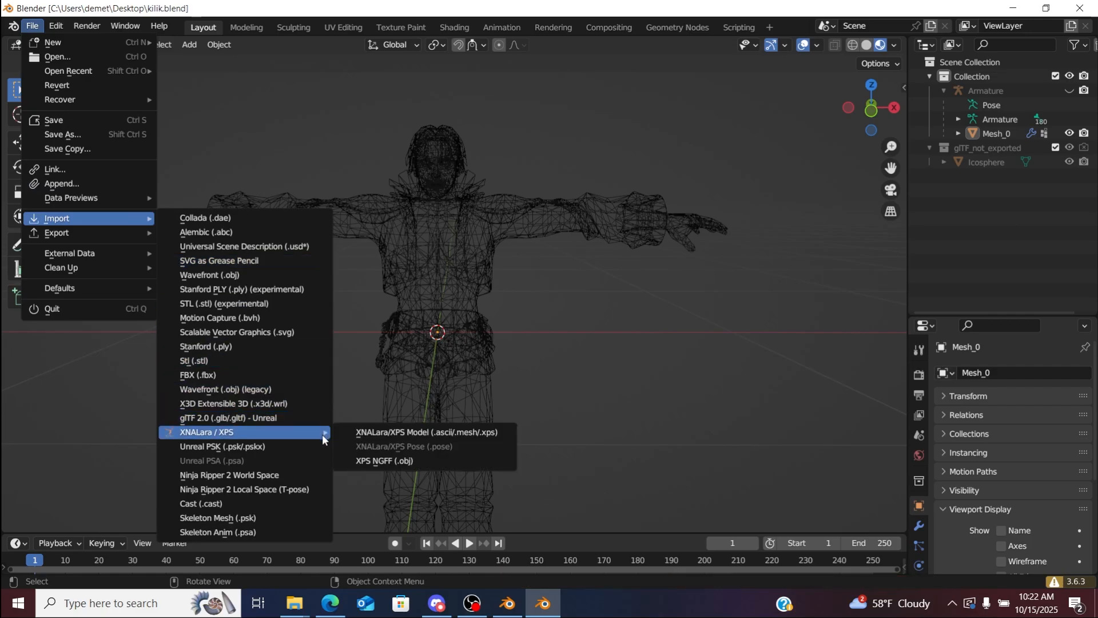
{"action": "left_click", "coordinate": [375, 430]}
{"action": "double_click", "coordinate": [260, 268]}
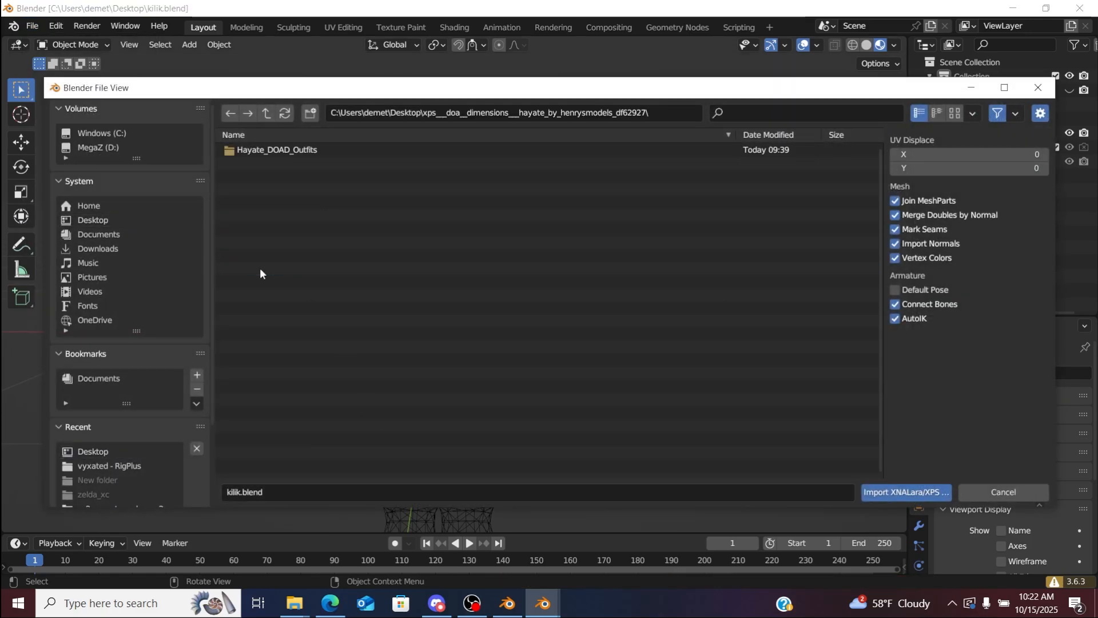
{"action": "double_click", "coordinate": [280, 150]}
{"action": "double_click", "coordinate": [281, 150]}
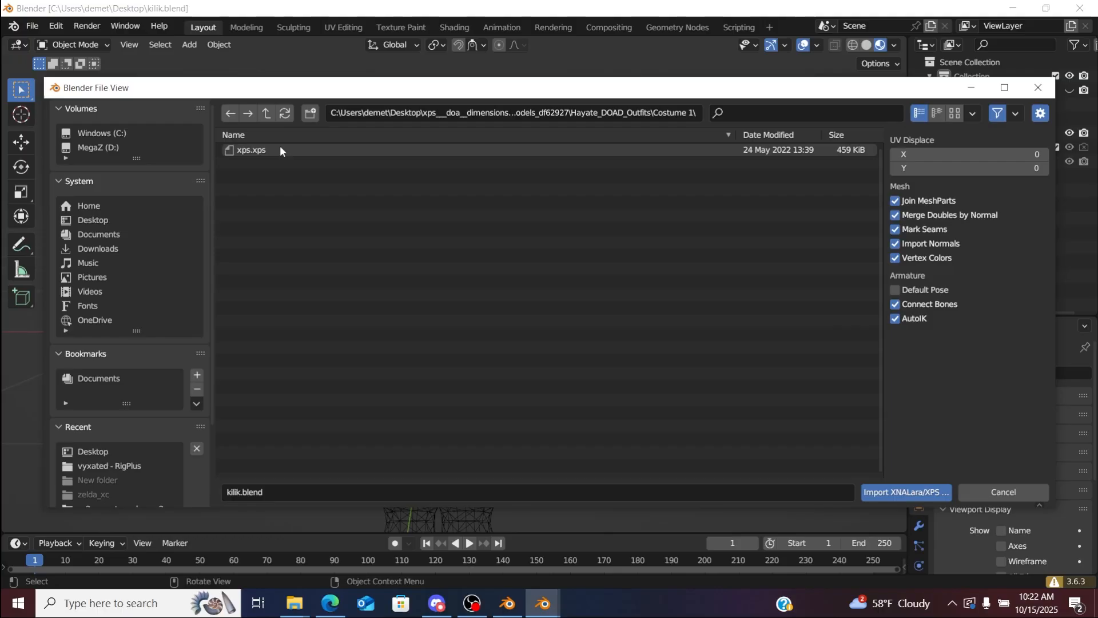
{"action": "double_click", "coordinate": [281, 150]}
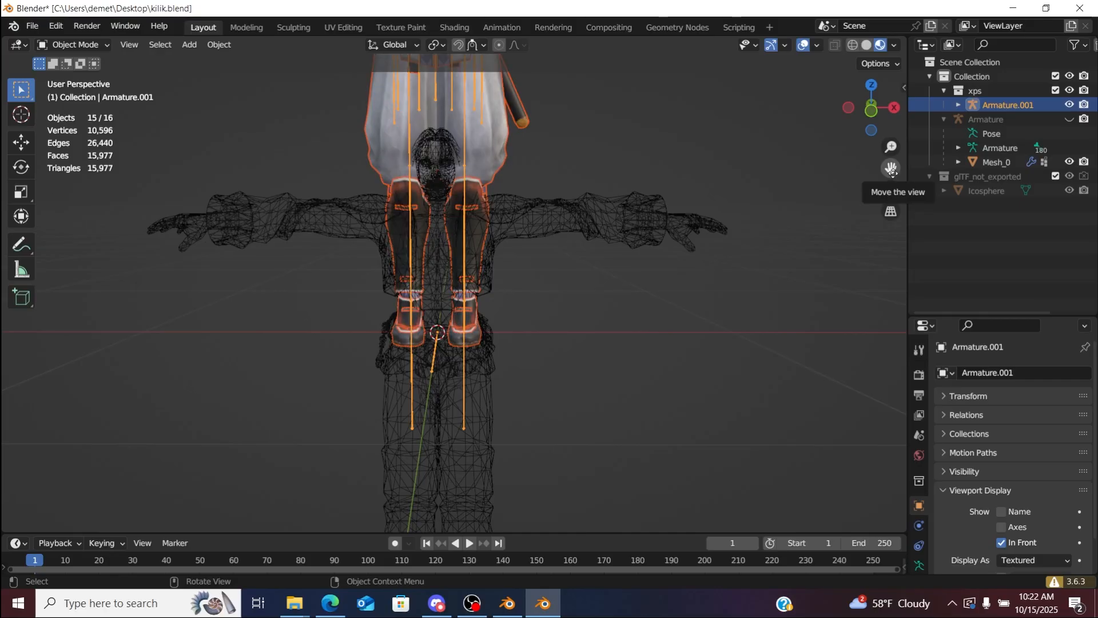
Step: Save kilik.blend with the imported Hayate model and close Blender 3.6.3
{"action": "left_click_drag", "start_coordinate": [891, 169], "coordinate": [891, 318]}
{"action": "left_click", "coordinate": [32, 25]}
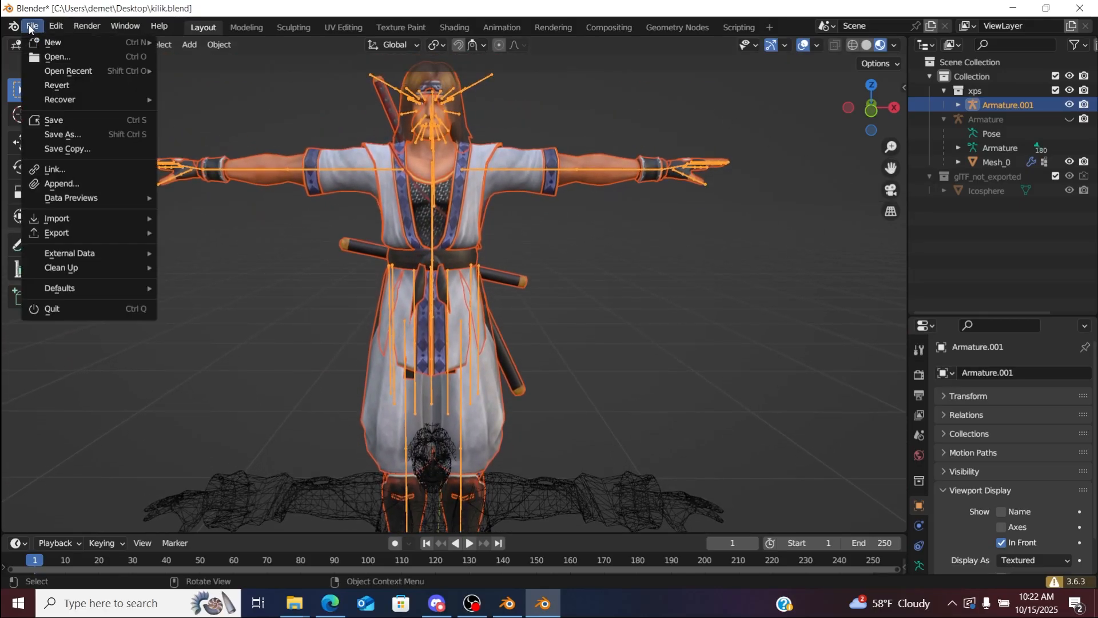
{"action": "left_click", "coordinate": [56, 118]}
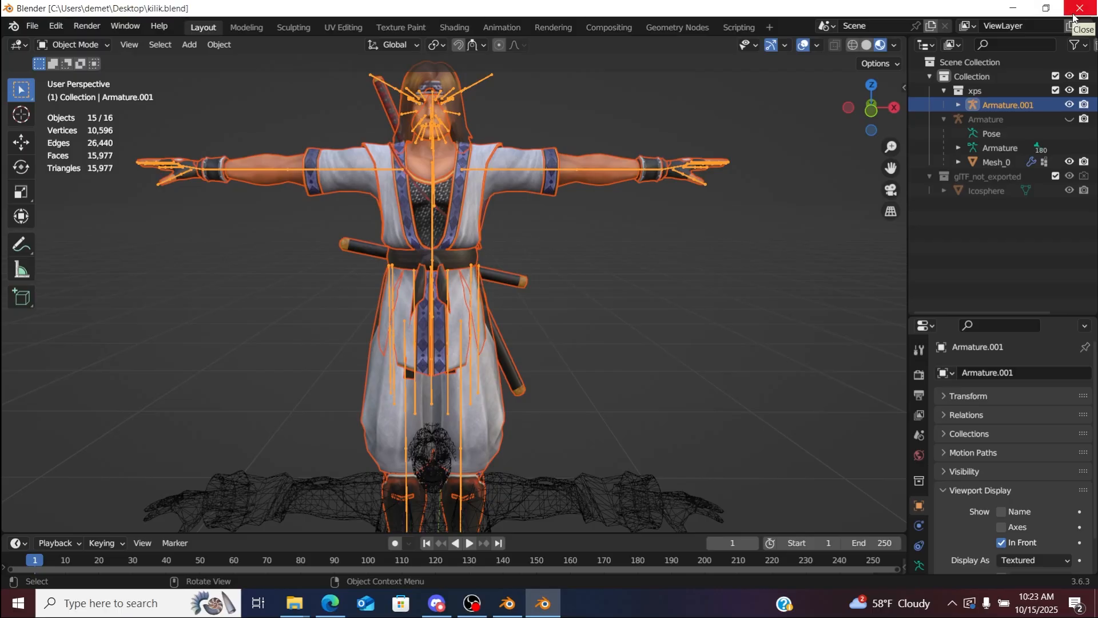
{"action": "left_click", "coordinate": [1074, 15]}
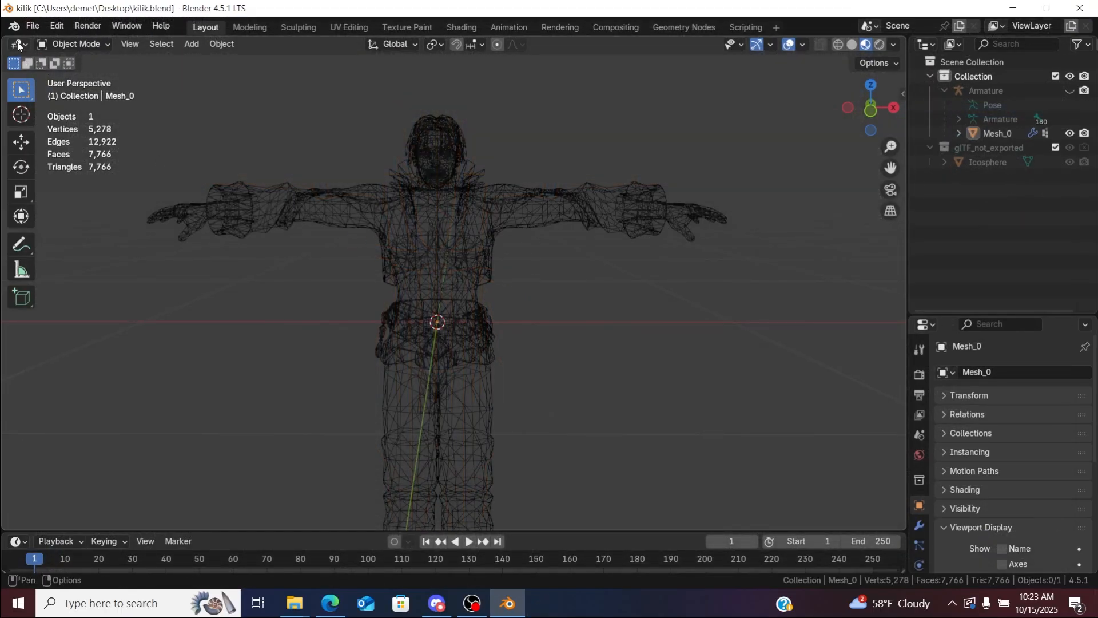
Step: Reopen kilik.blend from the Desktop in Blender 4.5.1
{"action": "left_click", "coordinate": [32, 26]}
{"action": "left_click", "coordinate": [56, 56]}
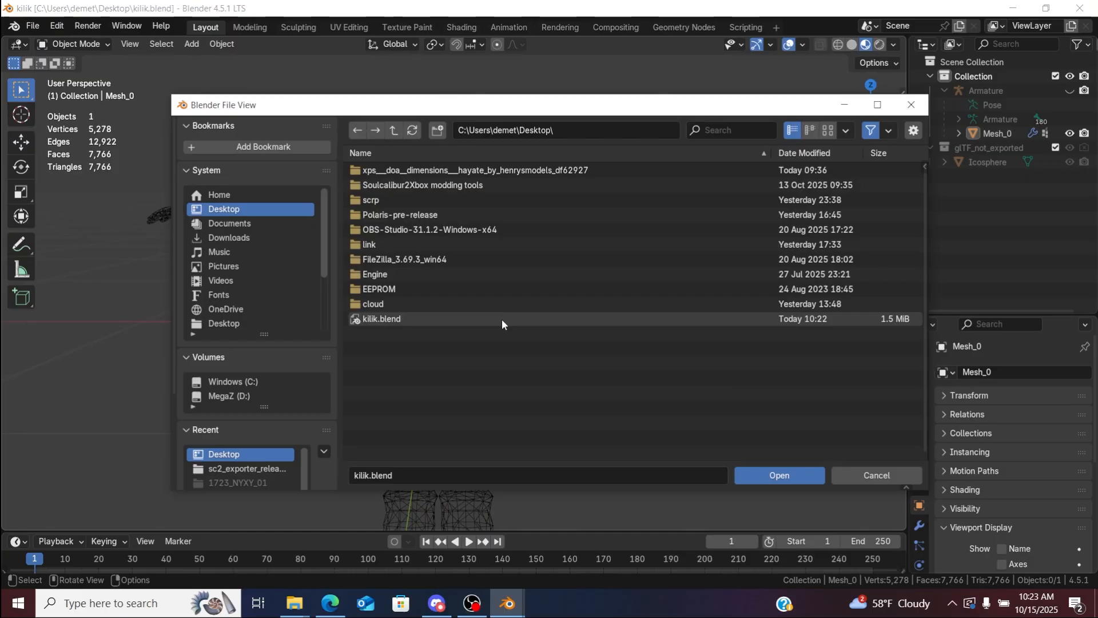
{"action": "double_click", "coordinate": [502, 318]}
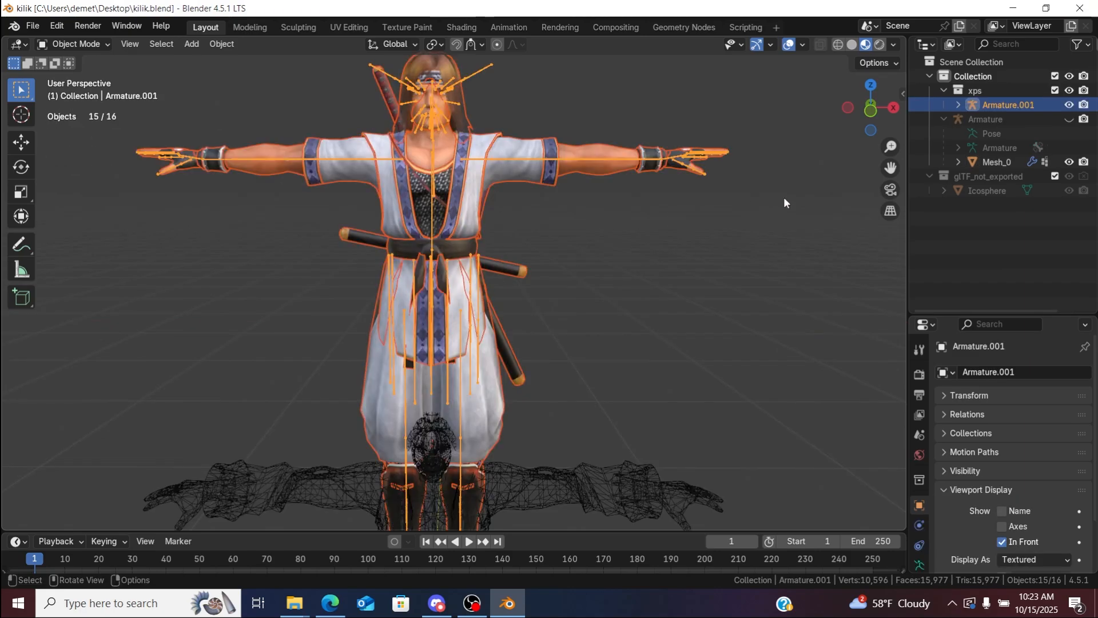
Step: Join all meshes under Armature.001, from 5_Accessories2_1.0_0_0 through 7_Hair_1.0_0_0, into a single object with 5_Accessories2_1.0_0_0 active
{"action": "left_click", "coordinate": [957, 105]}
{"action": "left_click_drag", "start_coordinate": [909, 130], "coordinate": [840, 136]}
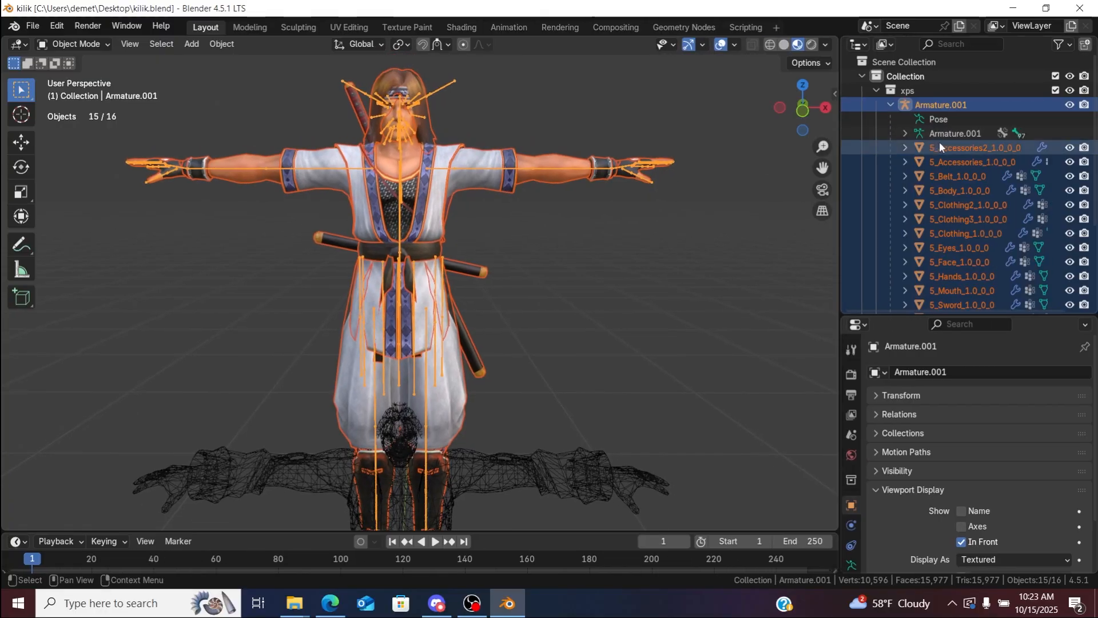
{"action": "left_click", "coordinate": [941, 146]}
{"action": "scroll", "coordinate": [972, 171], "scroll_direction": "down", "scroll_amount": 5}
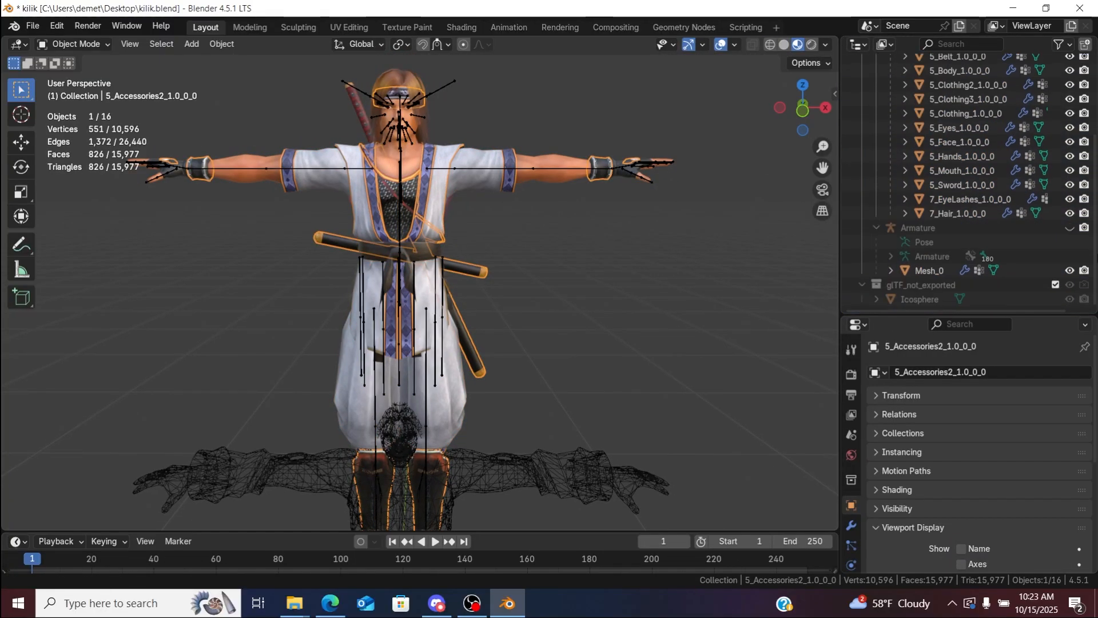
{"action": "left_click", "coordinate": [955, 213], "text": "shift"}
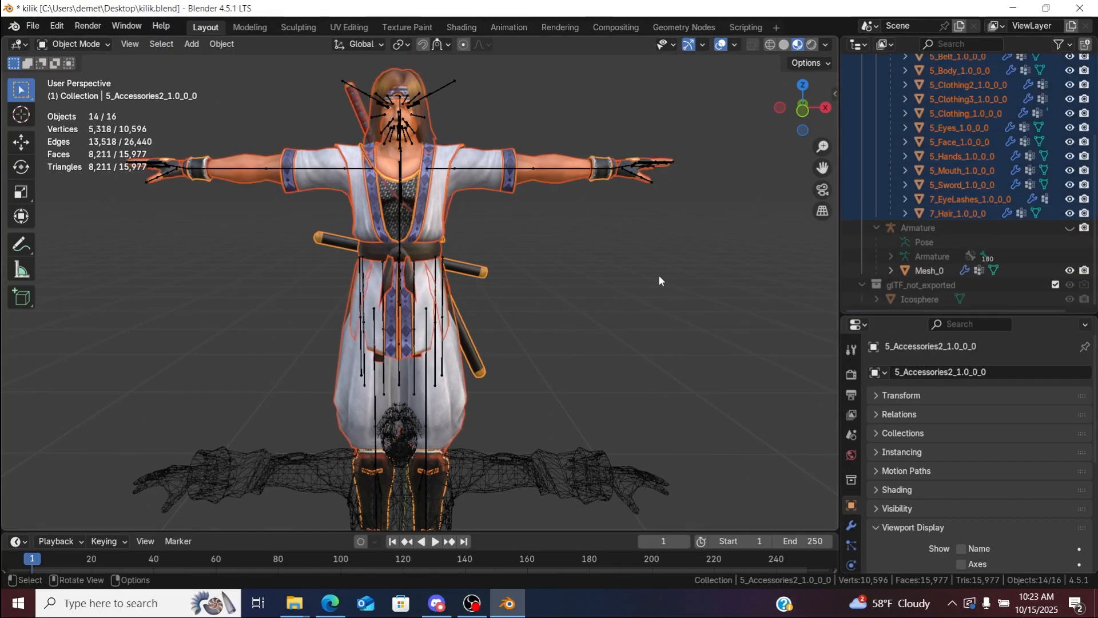
{"action": "key", "text": "ctrl+j"}
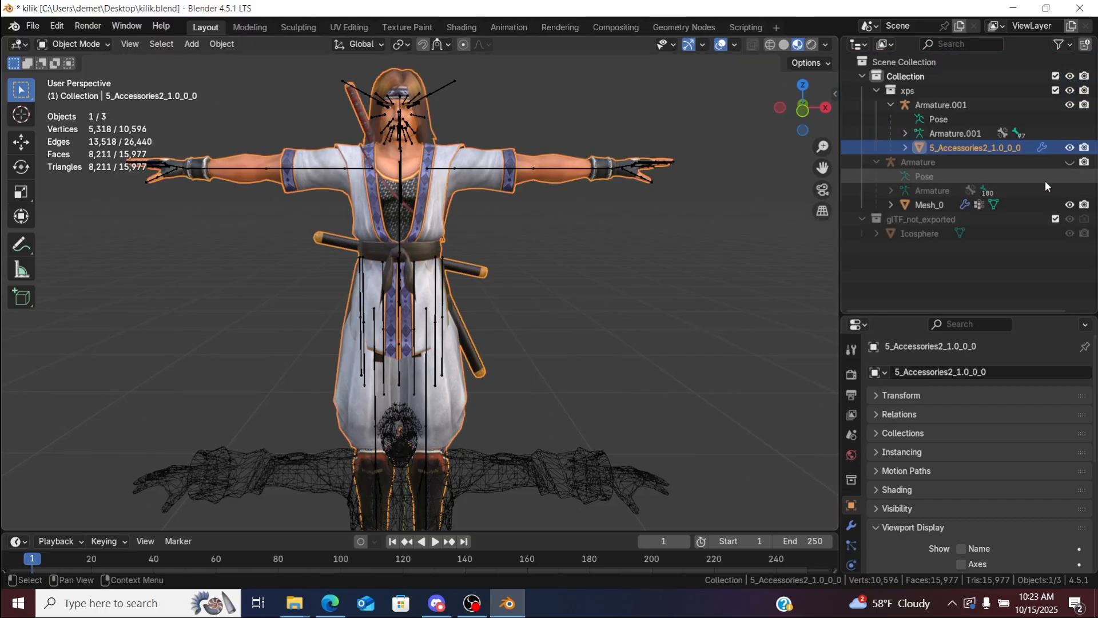
Step: Hide Kilik's Mesh_0 in the viewport and frame the joined Hayate mesh's upper body
{"action": "left_click", "coordinate": [1070, 205]}
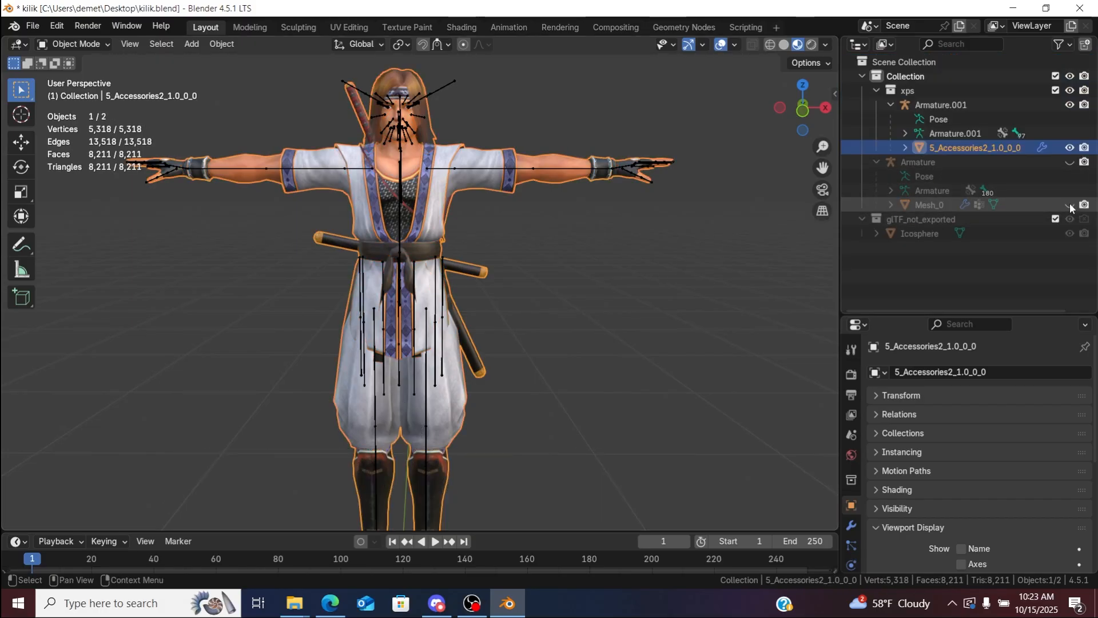
{"action": "scroll", "coordinate": [822, 147], "scroll_direction": "up", "scroll_amount": 3}
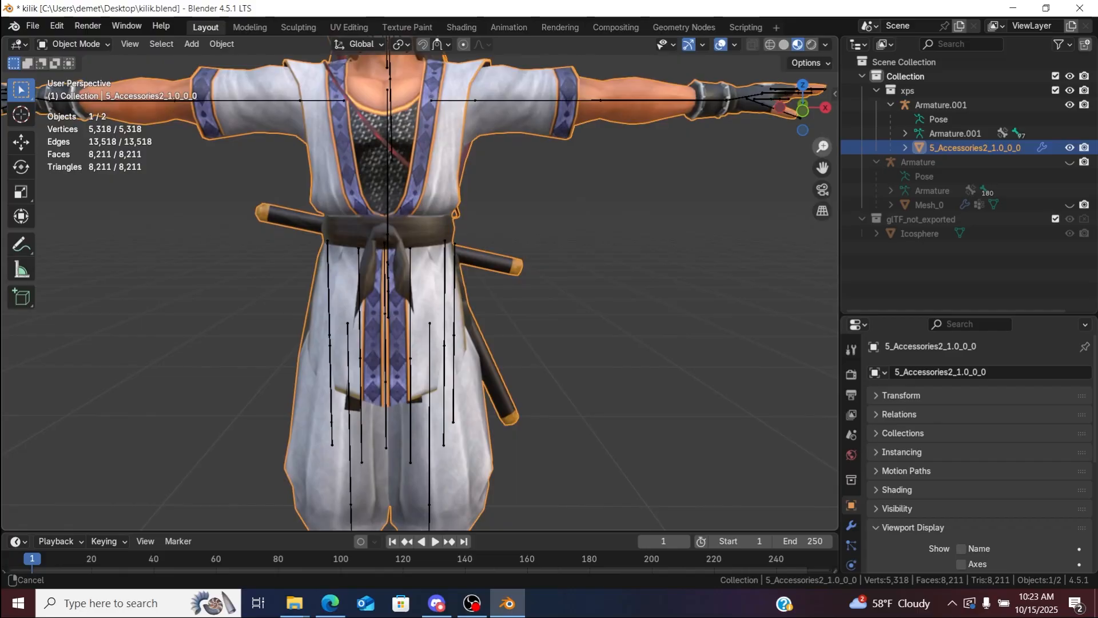
{"action": "left_click_drag", "start_coordinate": [823, 168], "coordinate": [861, 259]}
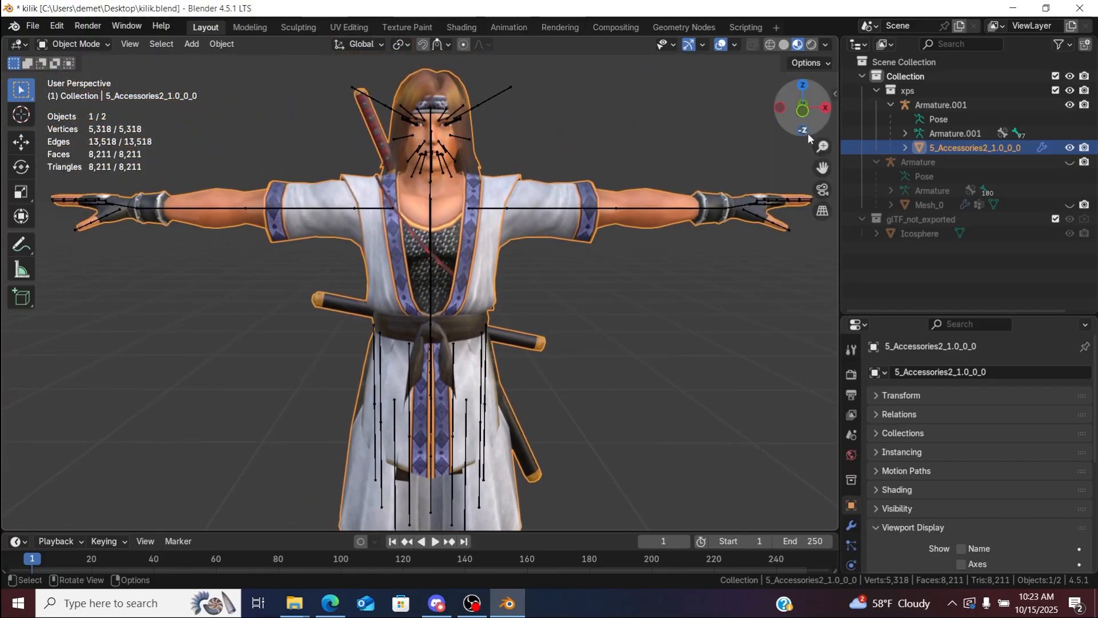
{"action": "left_click_drag", "start_coordinate": [806, 130], "coordinate": [803, 131]}
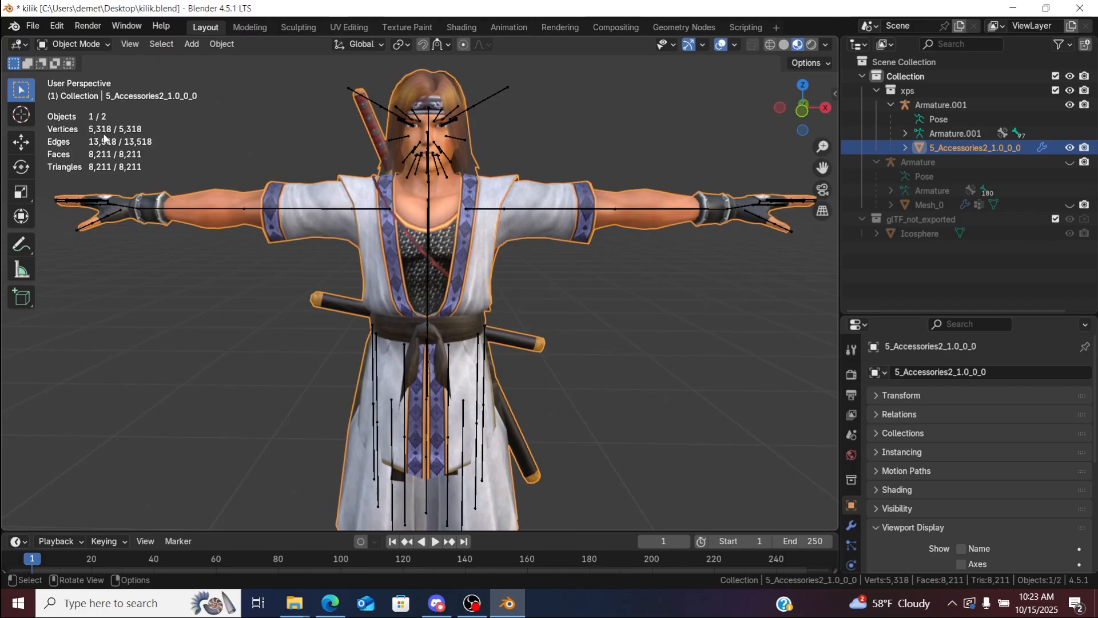
Step: Compare the vertex statistics of the joined Hayate mesh and Mesh_0 by showing each one separately
{"action": "left_click", "coordinate": [1074, 150]}
{"action": "left_click", "coordinate": [1074, 208]}
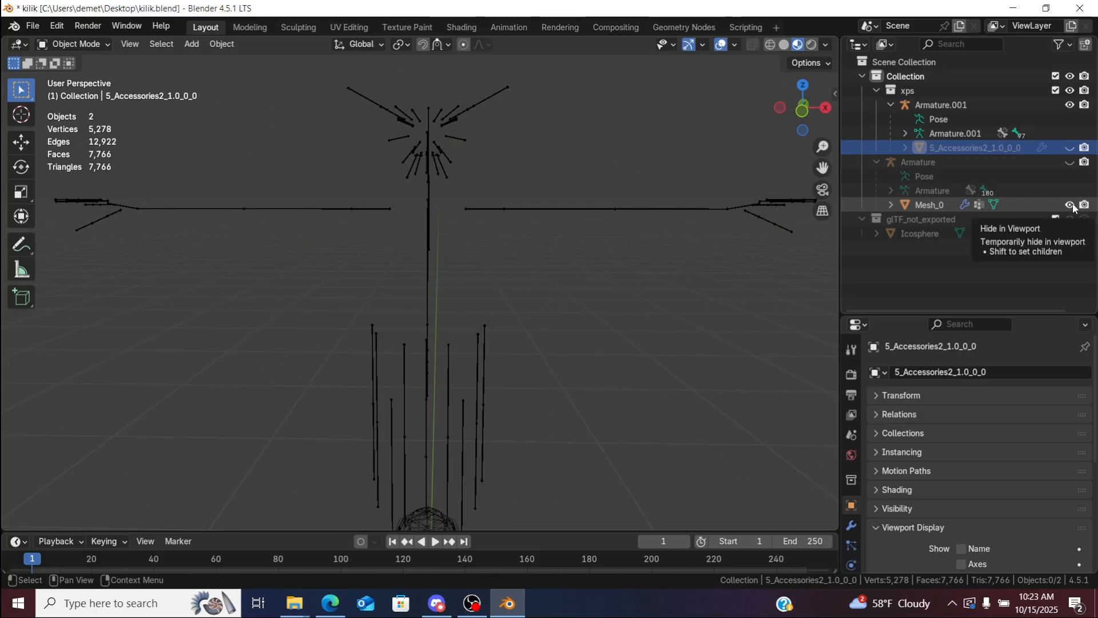
{"action": "left_click", "coordinate": [1074, 207]}
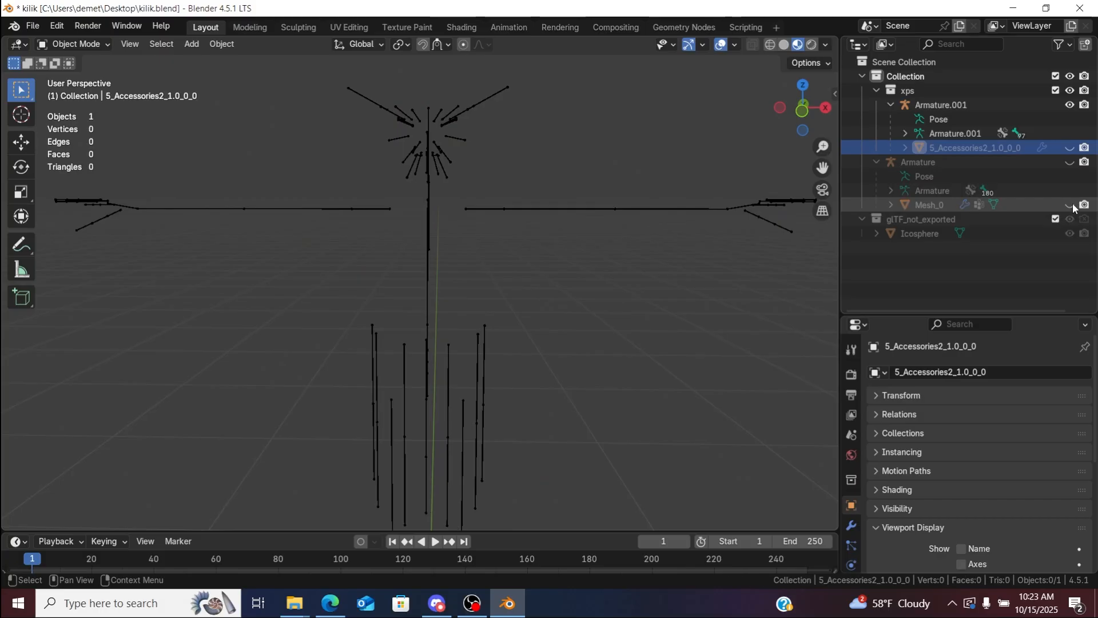
{"action": "left_click", "coordinate": [1072, 150]}
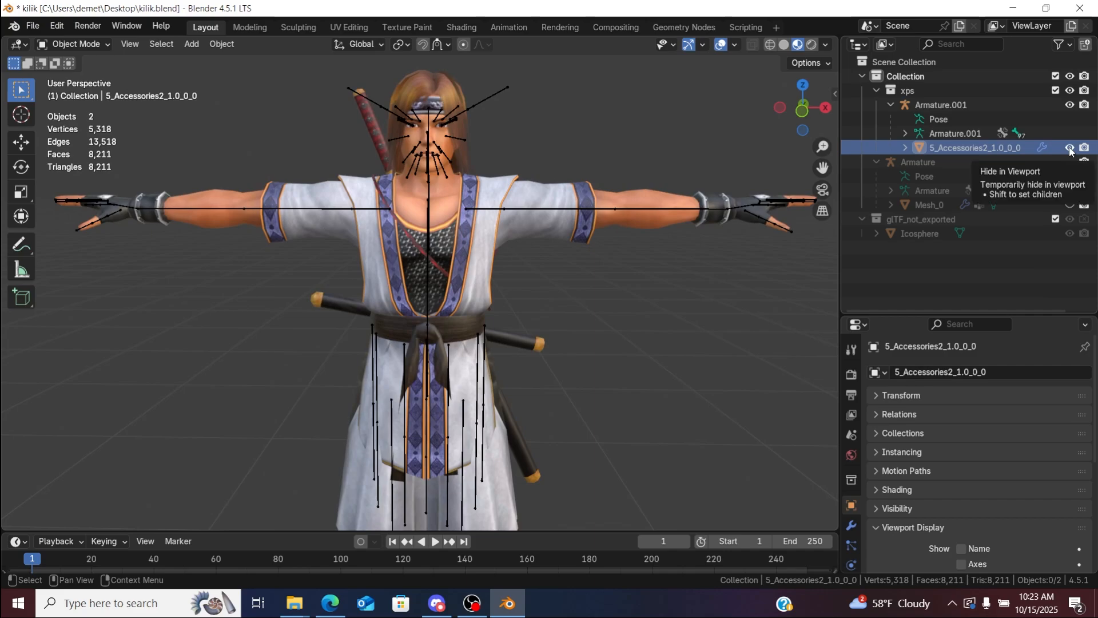
{"action": "left_click", "coordinate": [1071, 150]}
{"action": "left_click", "coordinate": [1071, 150]}
{"action": "left_click", "coordinate": [1071, 150]}
{"action": "left_click", "coordinate": [1071, 207]}
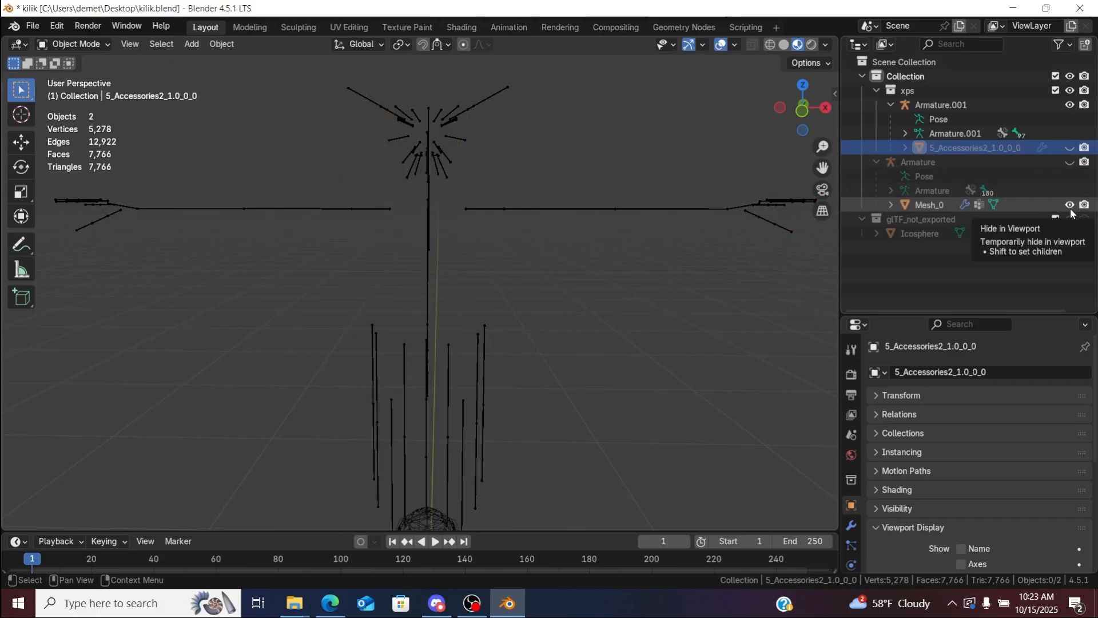
{"action": "left_click", "coordinate": [1071, 209]}
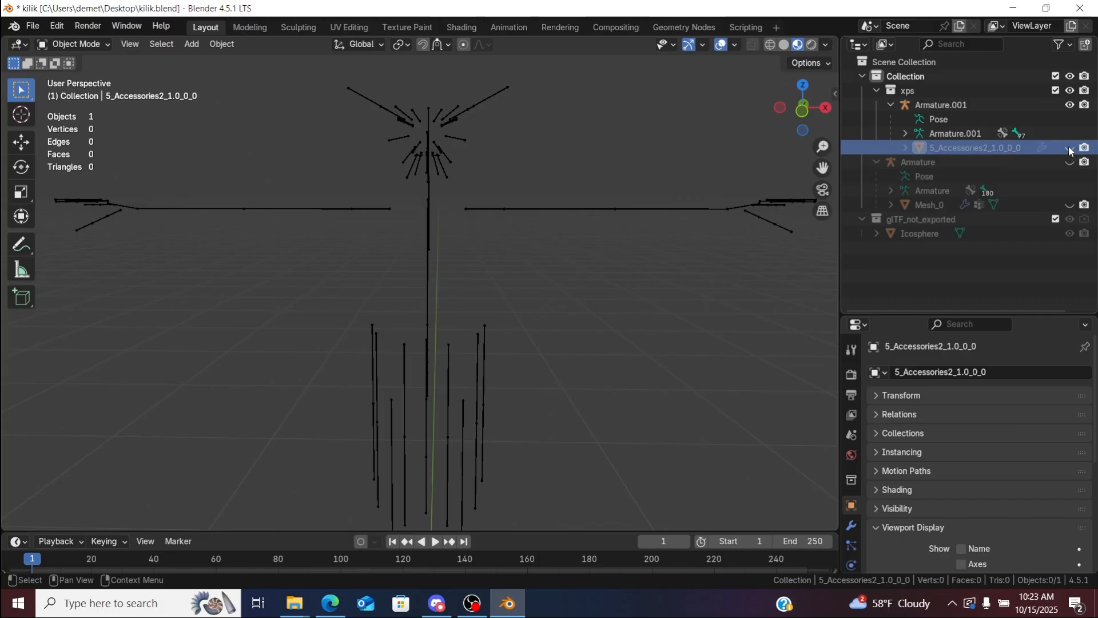
{"action": "left_click", "coordinate": [1070, 148]}
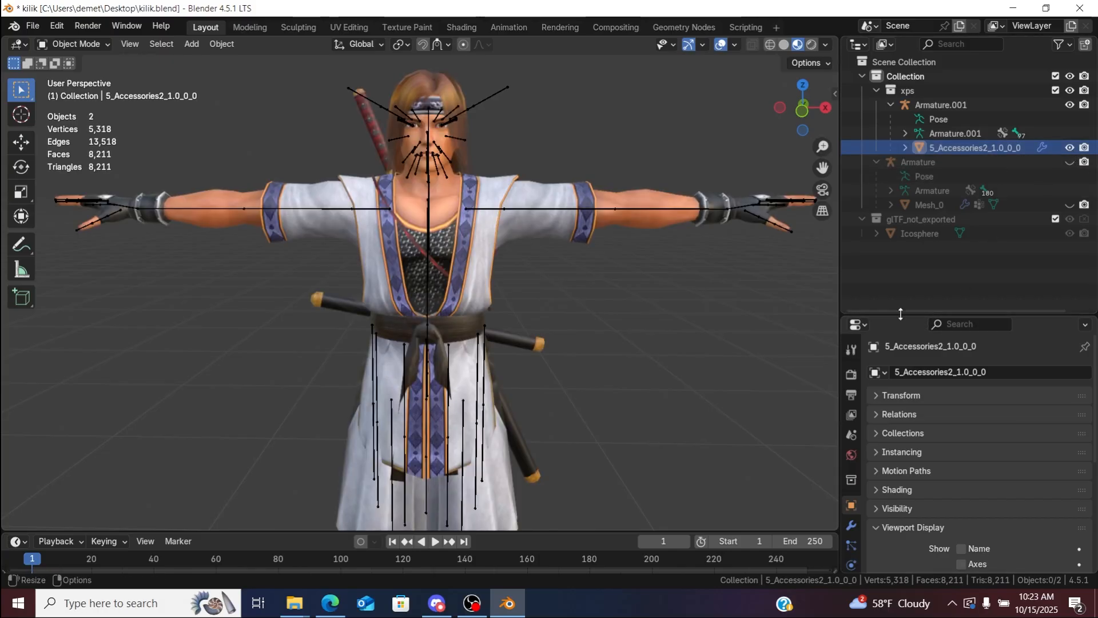
Step: Add a Decimate modifier to the joined mesh 5_Accessories2_1.0_0_0
{"action": "left_click_drag", "start_coordinate": [901, 314], "coordinate": [902, 263]}
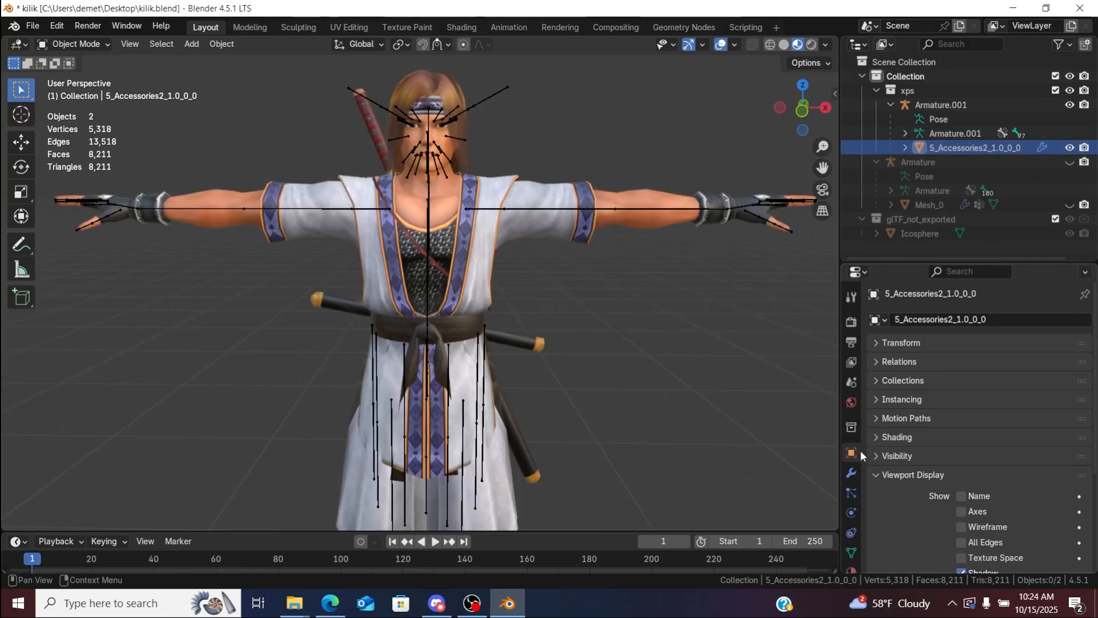
{"action": "left_click", "coordinate": [849, 479]}
{"action": "left_click", "coordinate": [921, 316]}
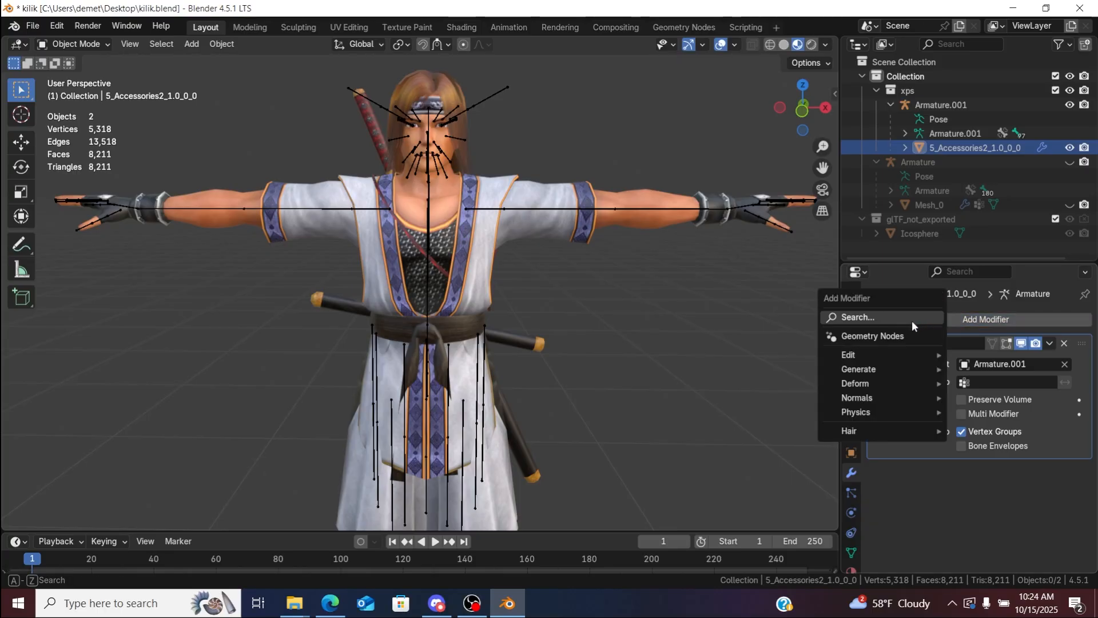
{"action": "left_click", "coordinate": [880, 319]}
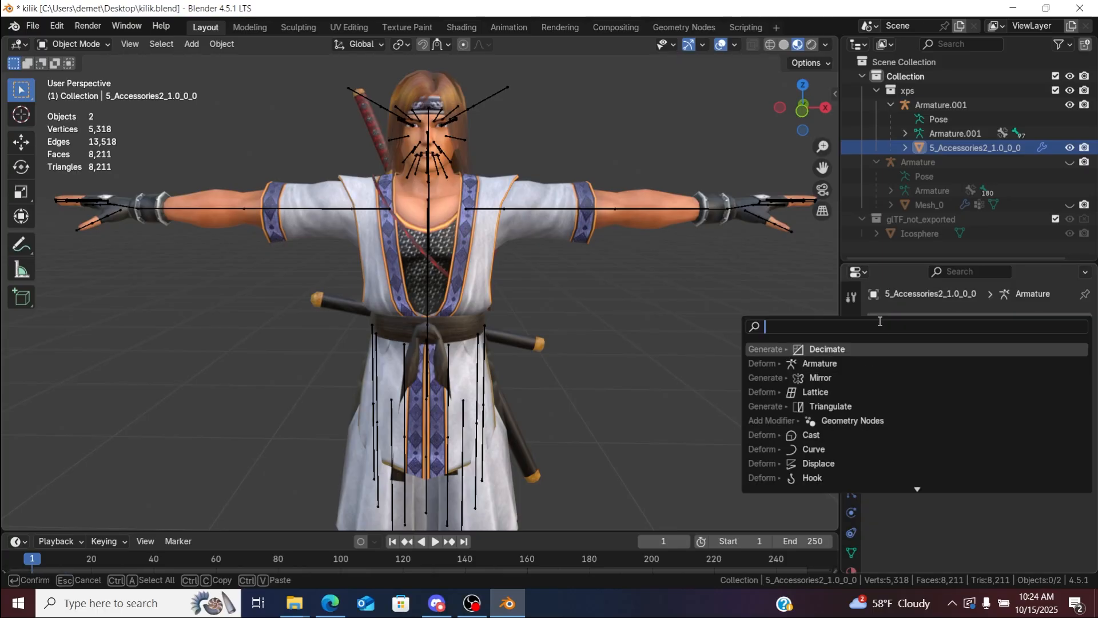
{"action": "left_click", "coordinate": [872, 348]}
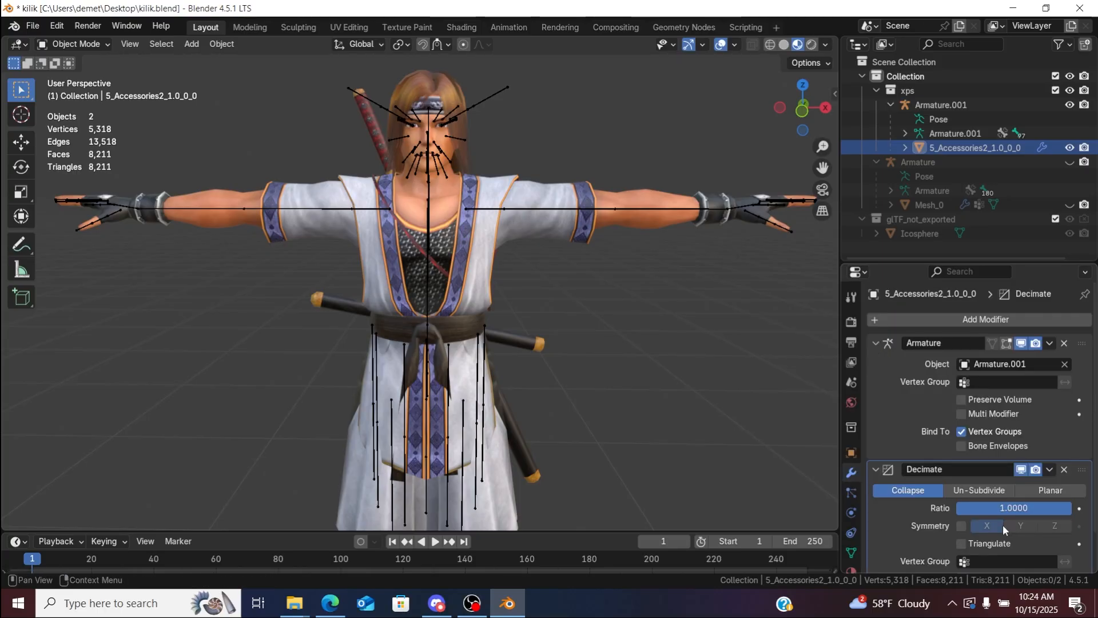
Step: Lower the Decimate modifier's collapse ratio to 0.9265
{"action": "mouse_move", "coordinate": [823, 169]}
{"action": "left_mouse_down"}
{"action": "mouse_move", "coordinate": [817, 197]}
{"action": "mouse_move", "coordinate": [817, 186]}
{"action": "left_mouse_up"}
{"action": "left_click_drag", "start_coordinate": [822, 117], "coordinate": [821, 124]}
{"action": "left_click_drag", "start_coordinate": [1068, 513], "coordinate": [1067, 513]}
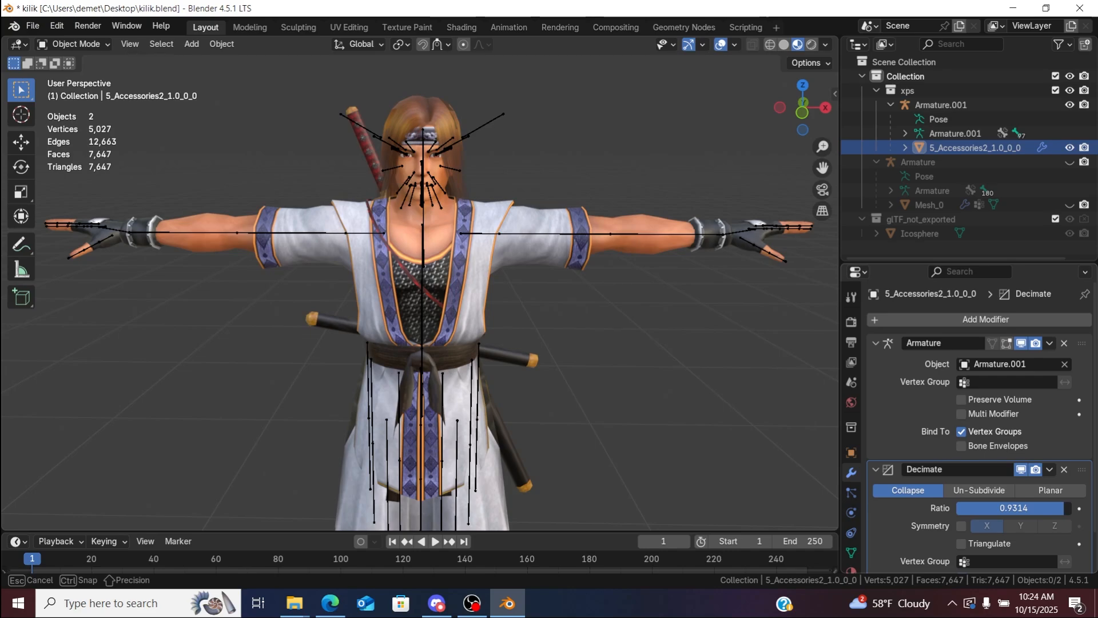
{"action": "left_click_drag", "start_coordinate": [1066, 513], "coordinate": [1066, 513]}
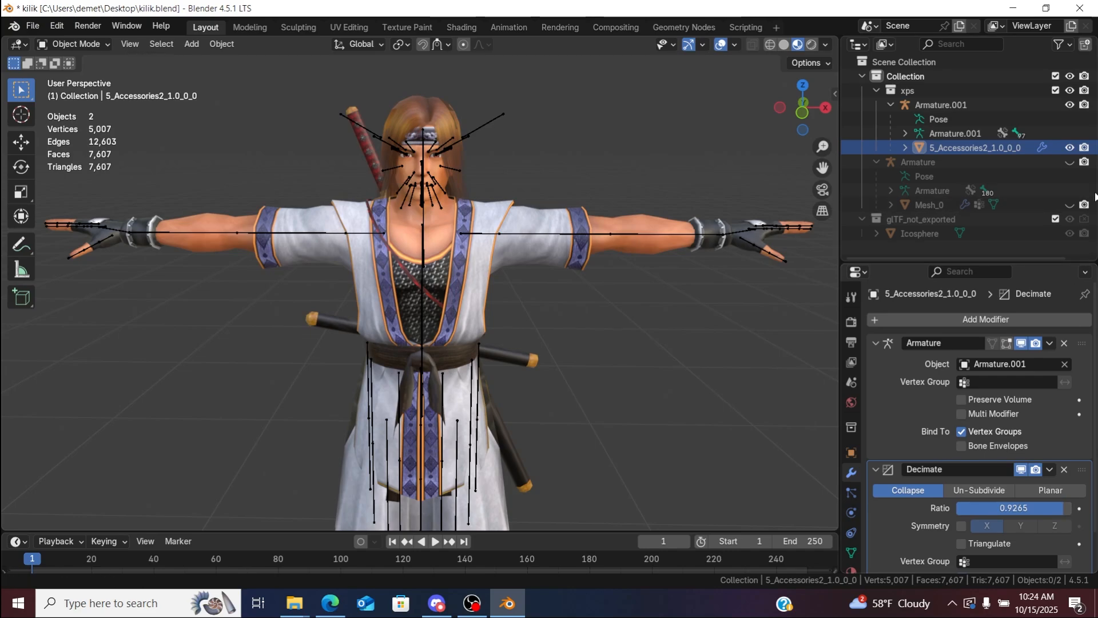
Step: Compare the vertex statistics of the decimated 5_Accessories2_1.0_0_0 mesh and Mesh_0 by showing each one separately
{"action": "left_click", "coordinate": [1070, 148]}
{"action": "left_click", "coordinate": [1070, 204]}
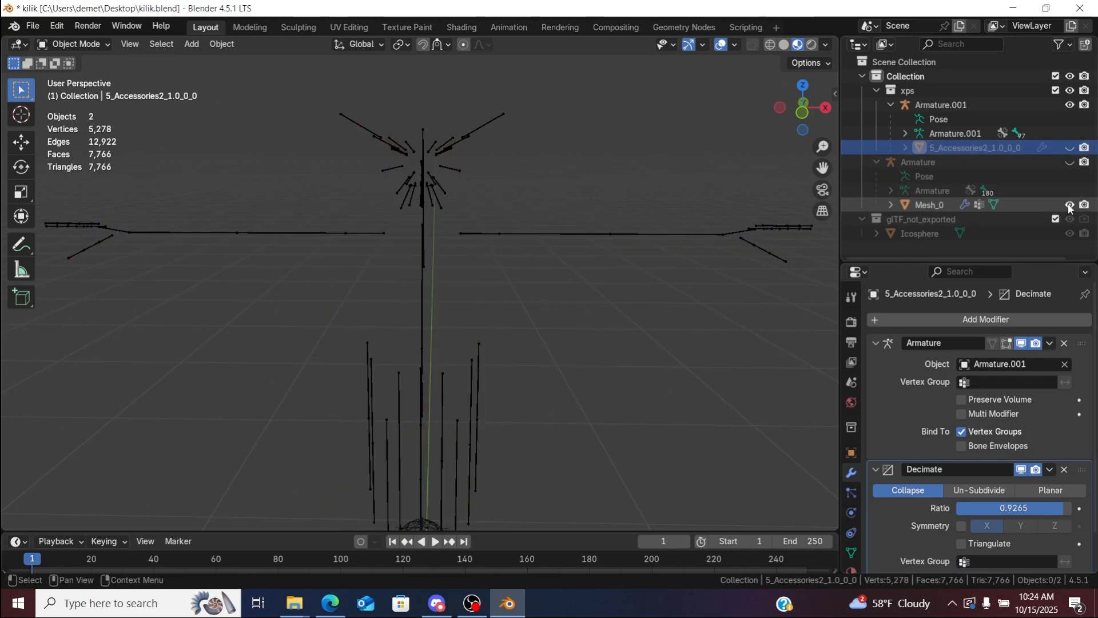
{"action": "left_click", "coordinate": [1069, 204]}
{"action": "left_click", "coordinate": [1070, 148]}
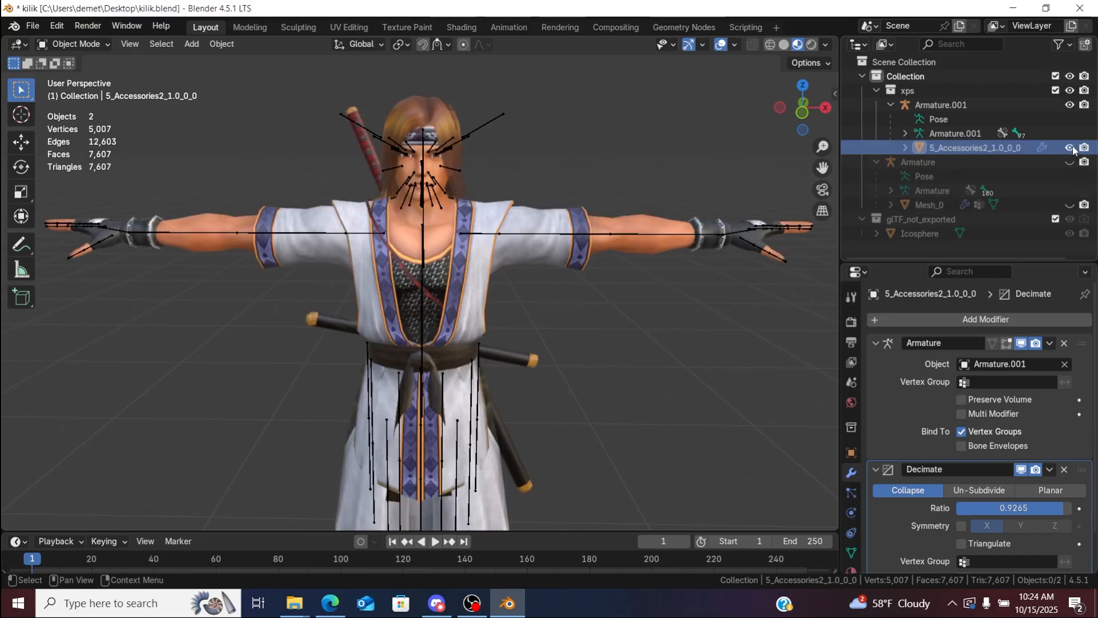
{"action": "left_click", "coordinate": [1069, 148]}
{"action": "left_click", "coordinate": [1070, 205]}
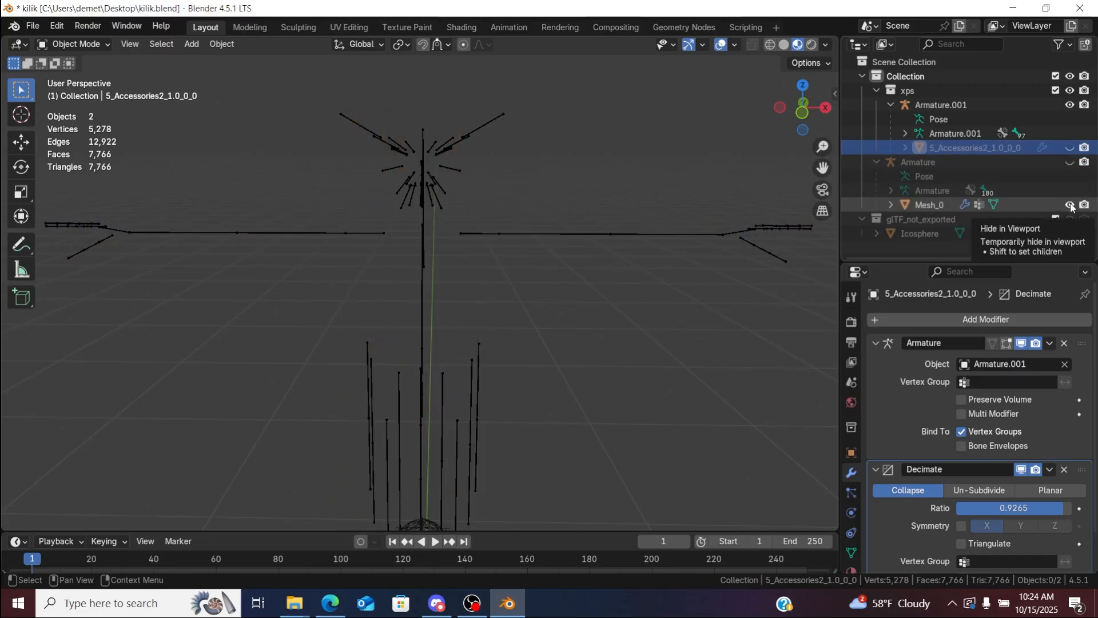
{"action": "left_click", "coordinate": [1070, 205]}
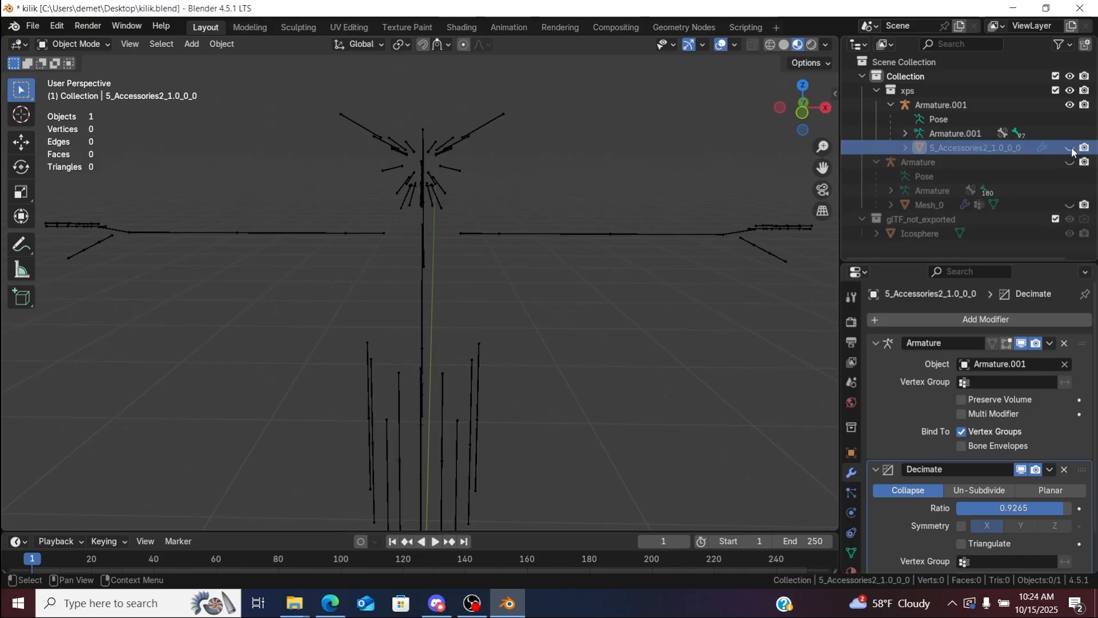
{"action": "left_click", "coordinate": [1069, 148]}
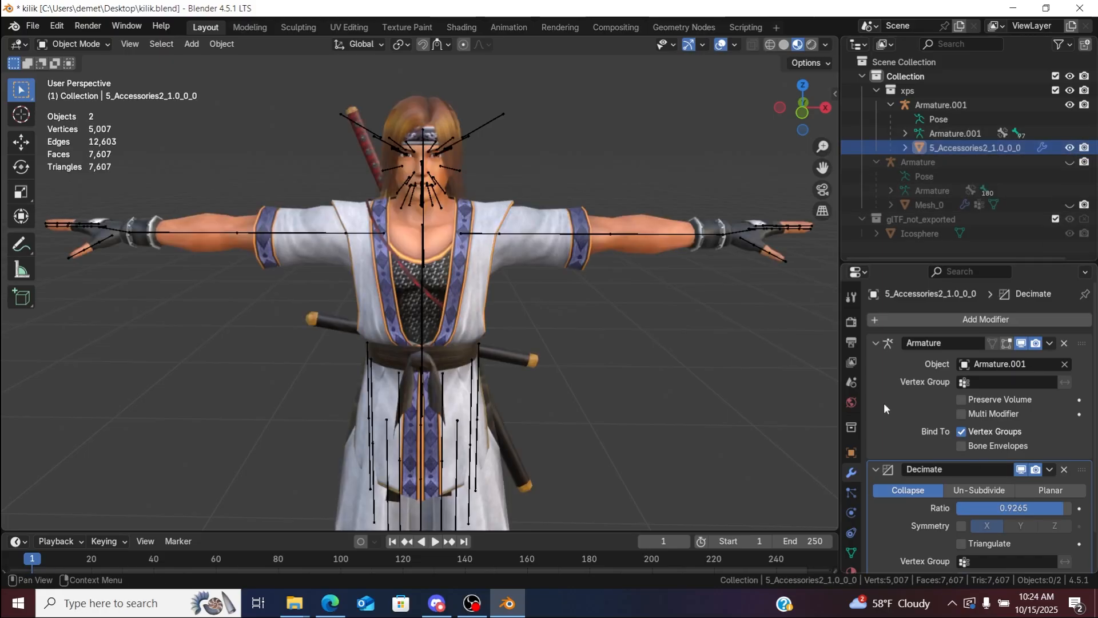
Step: Apply the Decimate modifier on 5_Accessories2_1.0_0_0, keeping its Armature modifier
{"action": "mouse_move", "coordinate": [803, 108]}
{"action": "left_mouse_down"}
{"action": "mouse_move", "coordinate": [770, 121]}
{"action": "mouse_move", "coordinate": [788, 103]}
{"action": "mouse_move", "coordinate": [835, 110]}
{"action": "mouse_move", "coordinate": [812, 132]}
{"action": "mouse_move", "coordinate": [804, 106]}
{"action": "left_mouse_up"}
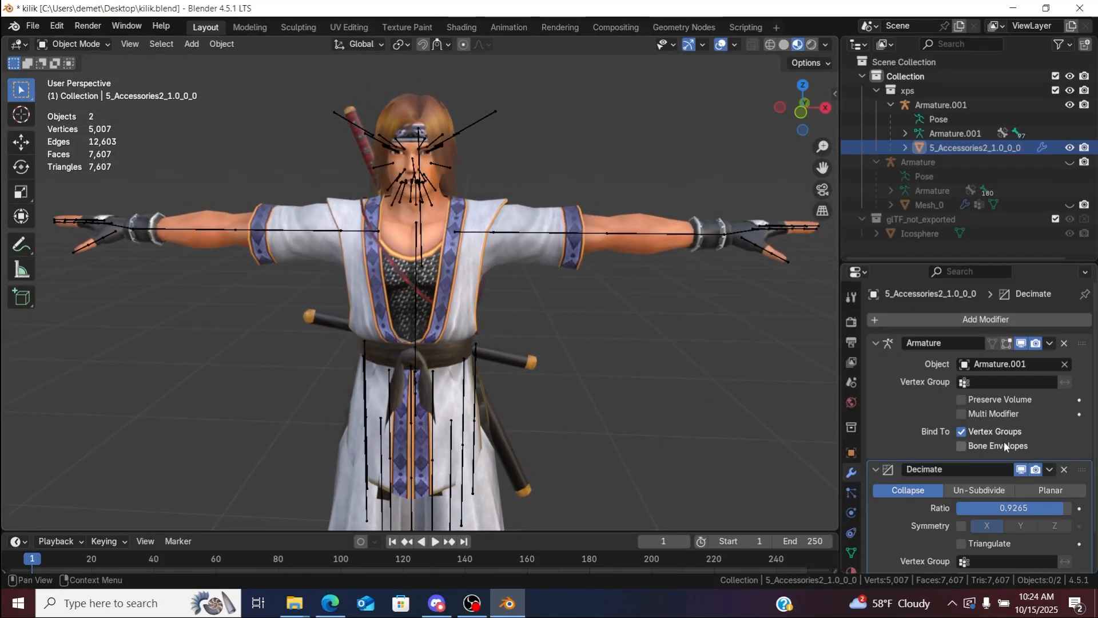
{"action": "left_click", "coordinate": [1050, 469]}
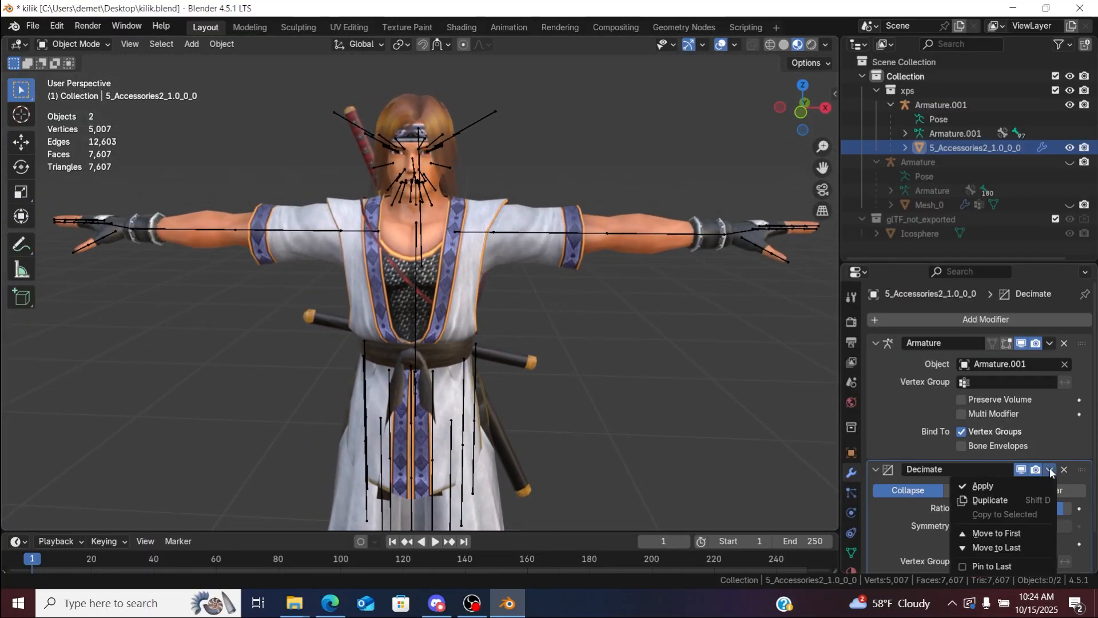
{"action": "left_click", "coordinate": [989, 489]}
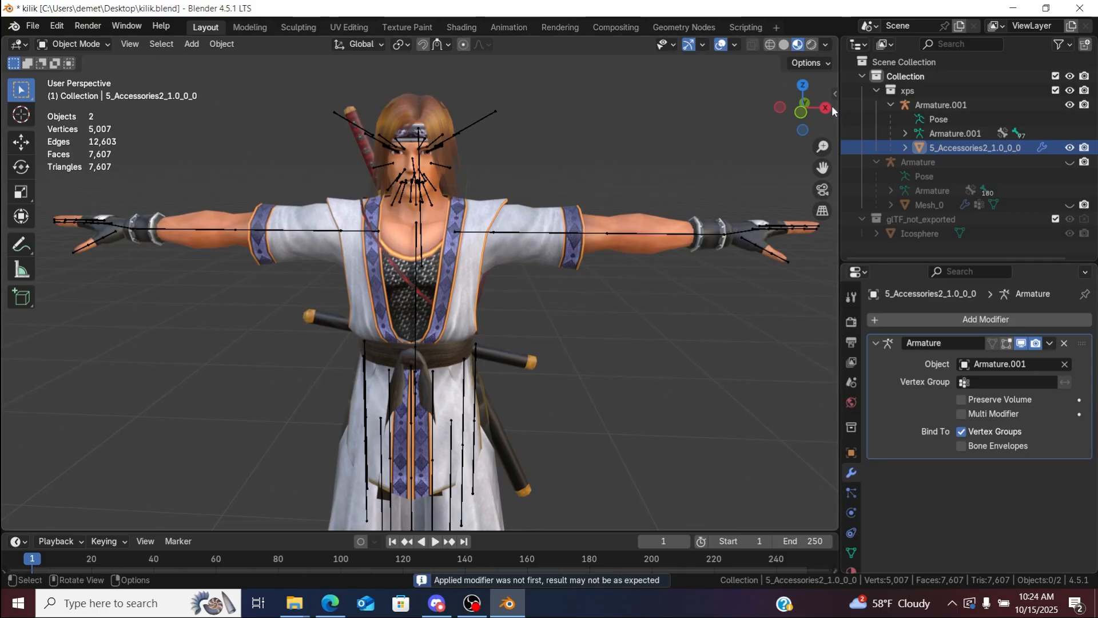
{"action": "left_click_drag", "start_coordinate": [830, 105], "coordinate": [808, 92]}
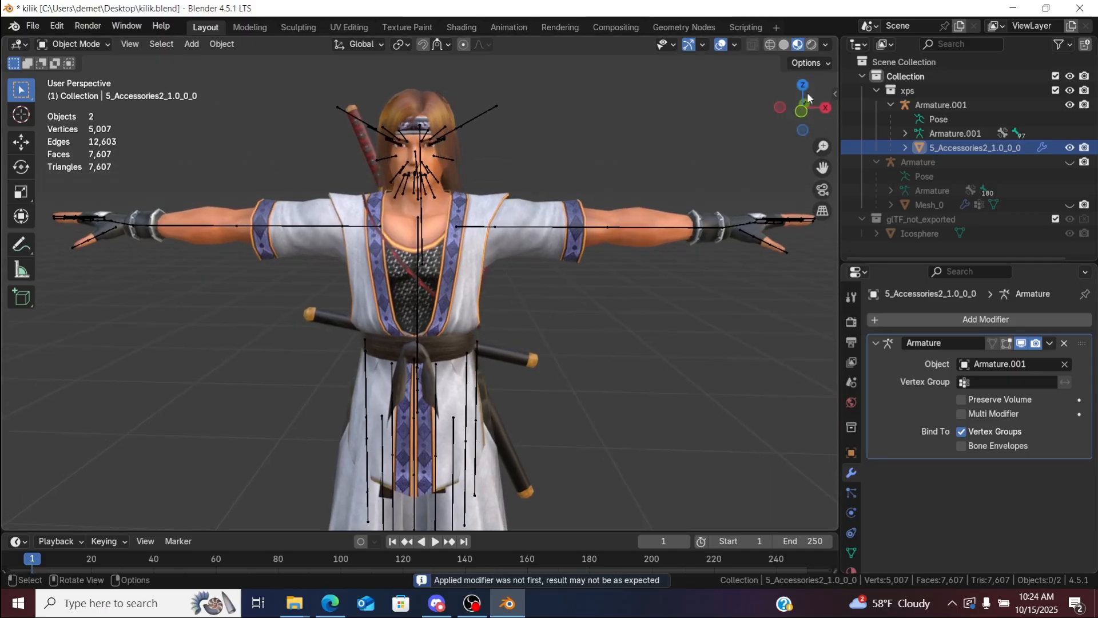
Step: Show Mesh_0 and move Armature.001 straight down the Z axis until the Hayate model overlaps Kilik's wireframe body
{"action": "left_click", "coordinate": [1070, 205]}
{"action": "scroll", "coordinate": [822, 148], "scroll_direction": "down", "scroll_amount": 3}
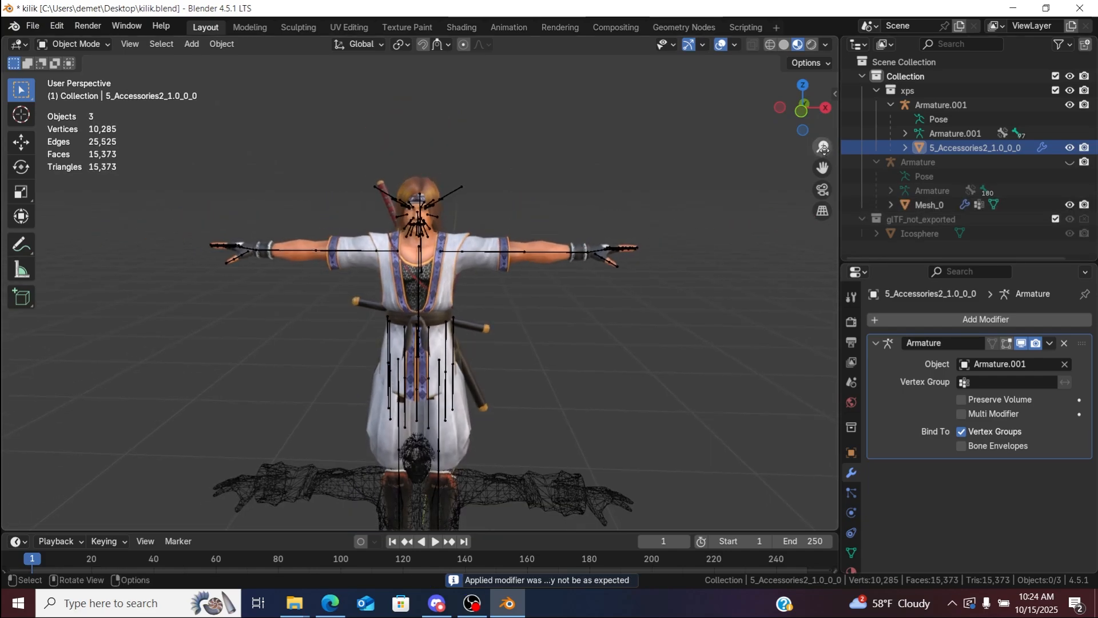
{"action": "left_click_drag", "start_coordinate": [823, 167], "coordinate": [853, 7]}
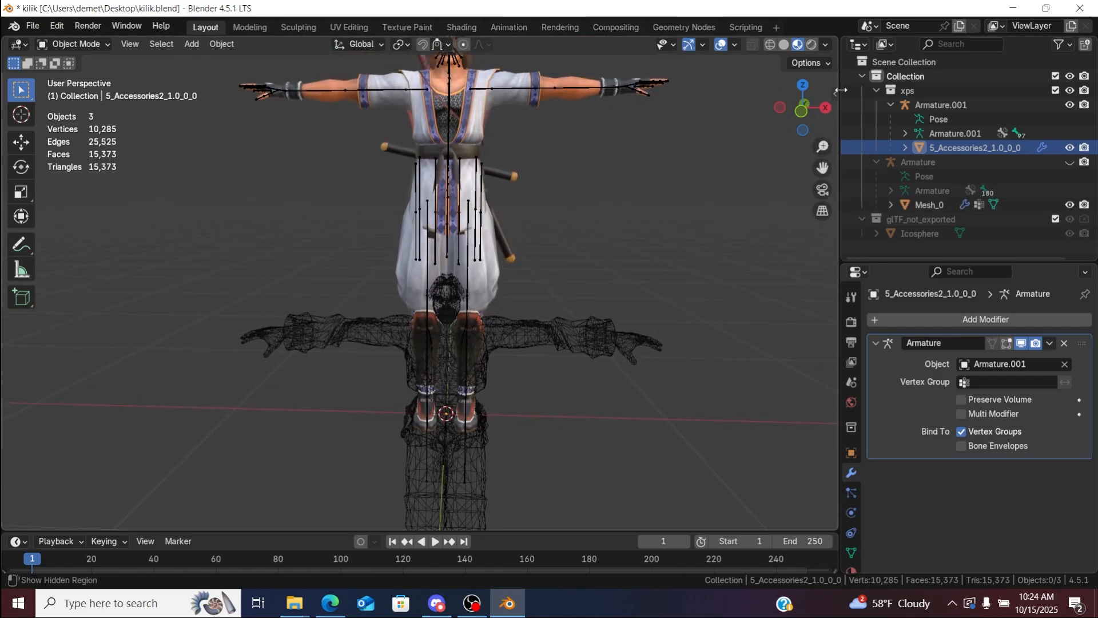
{"action": "left_click", "coordinate": [941, 107]}
{"action": "left_click_drag", "start_coordinate": [779, 104], "coordinate": [768, 134]}
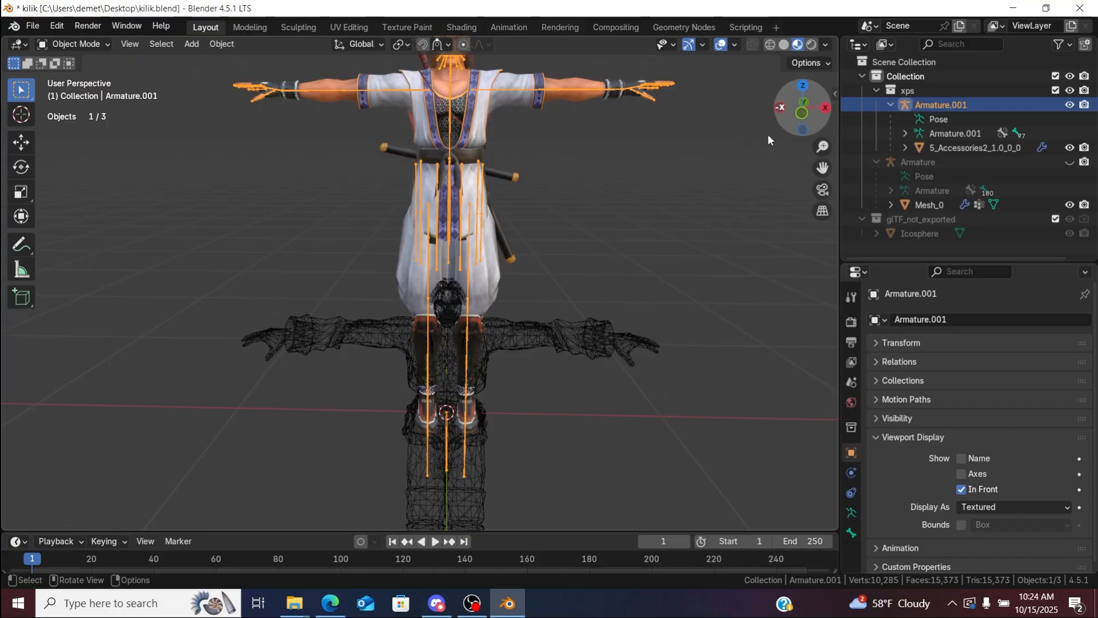
{"action": "left_click", "coordinate": [26, 144]}
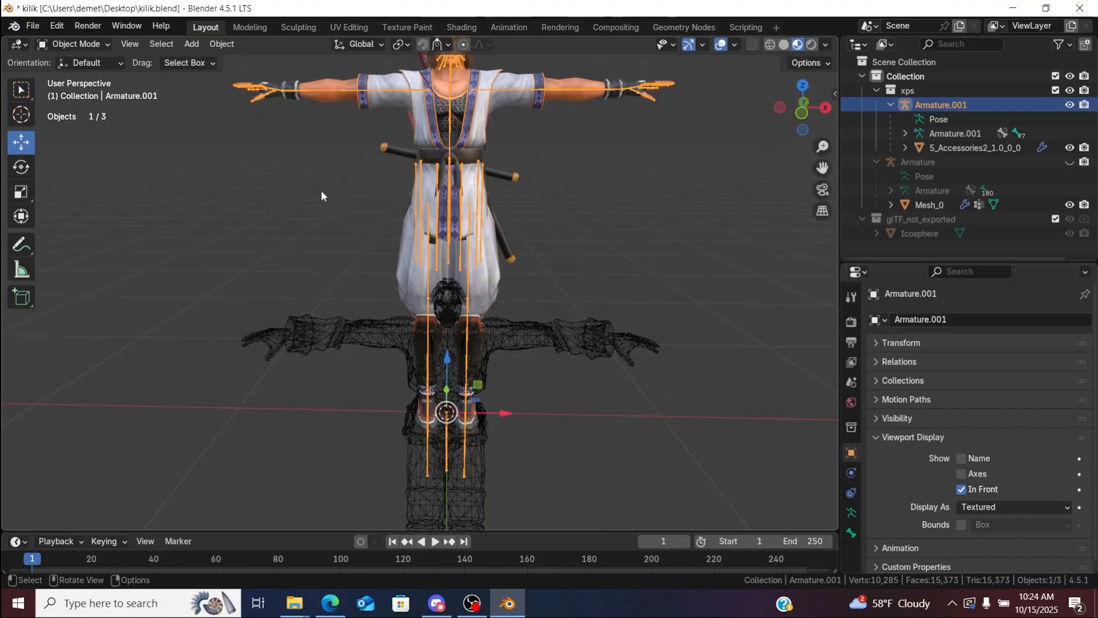
{"action": "left_click_drag", "start_coordinate": [449, 351], "coordinate": [444, 59]}
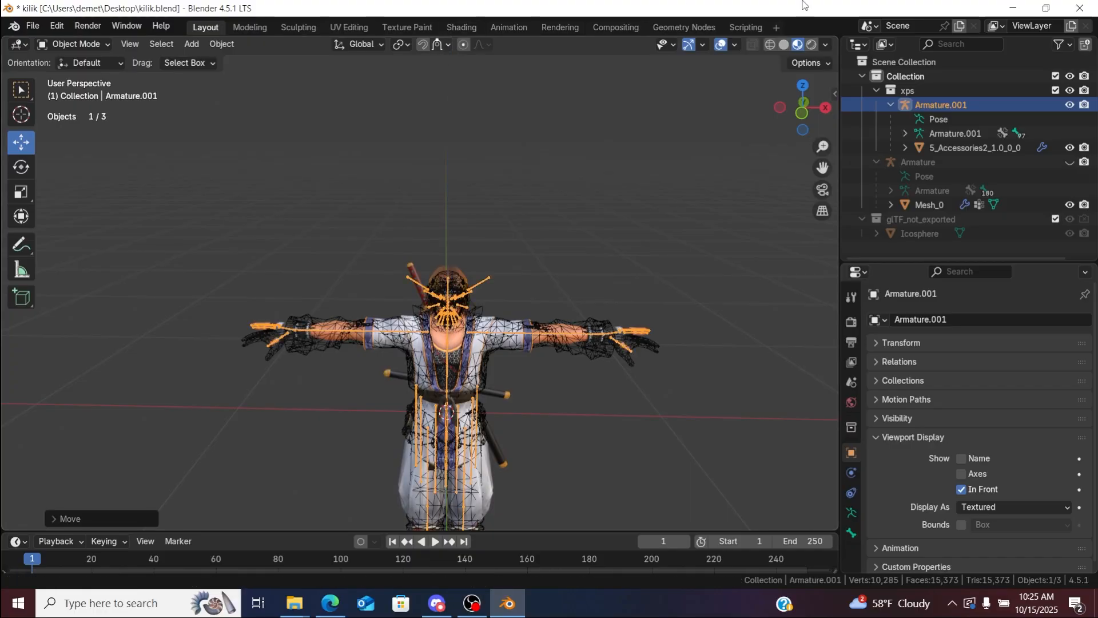
Step: Lower Armature.001 slightly to match the wireframe's feet and scale it up uniformly towards Mesh_0's height
{"action": "left_click_drag", "start_coordinate": [812, 166], "coordinate": [812, 30]}
{"action": "left_click_drag", "start_coordinate": [804, 107], "coordinate": [777, 95]}
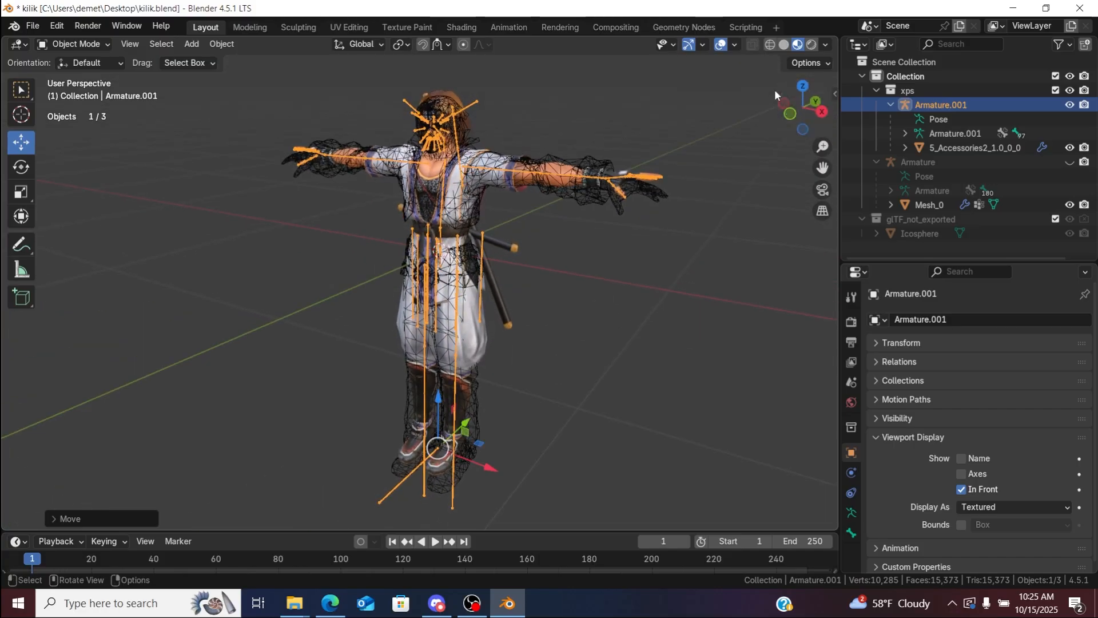
{"action": "left_click_drag", "start_coordinate": [438, 406], "coordinate": [438, 420]}
{"action": "left_click_drag", "start_coordinate": [822, 147], "coordinate": [808, 119]}
{"action": "left_click_drag", "start_coordinate": [822, 168], "coordinate": [791, 326]}
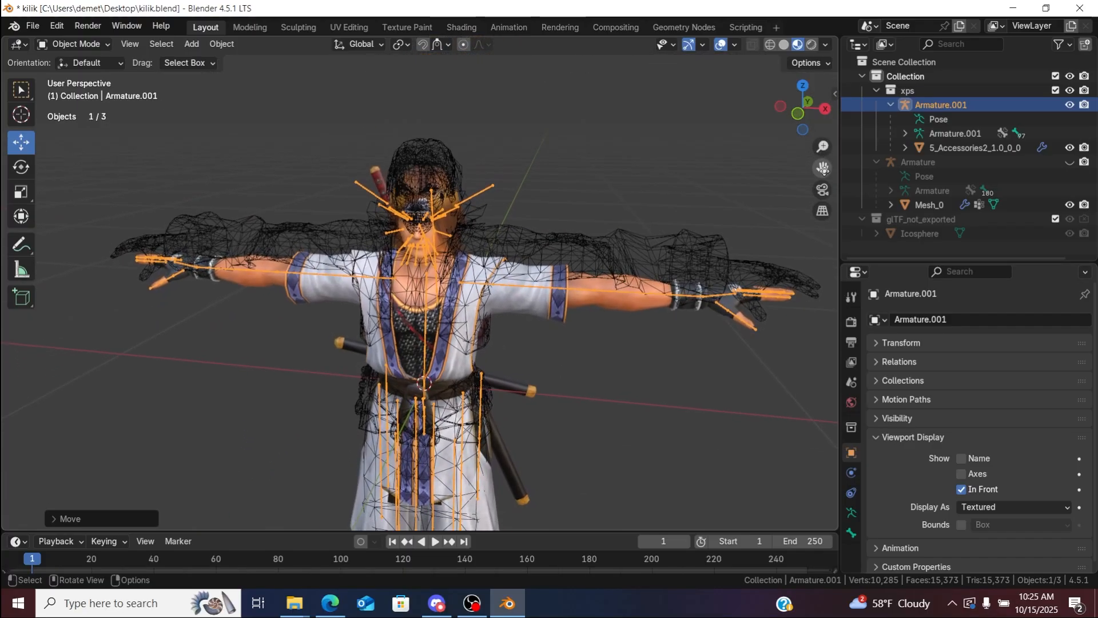
{"action": "key", "text": "s"}
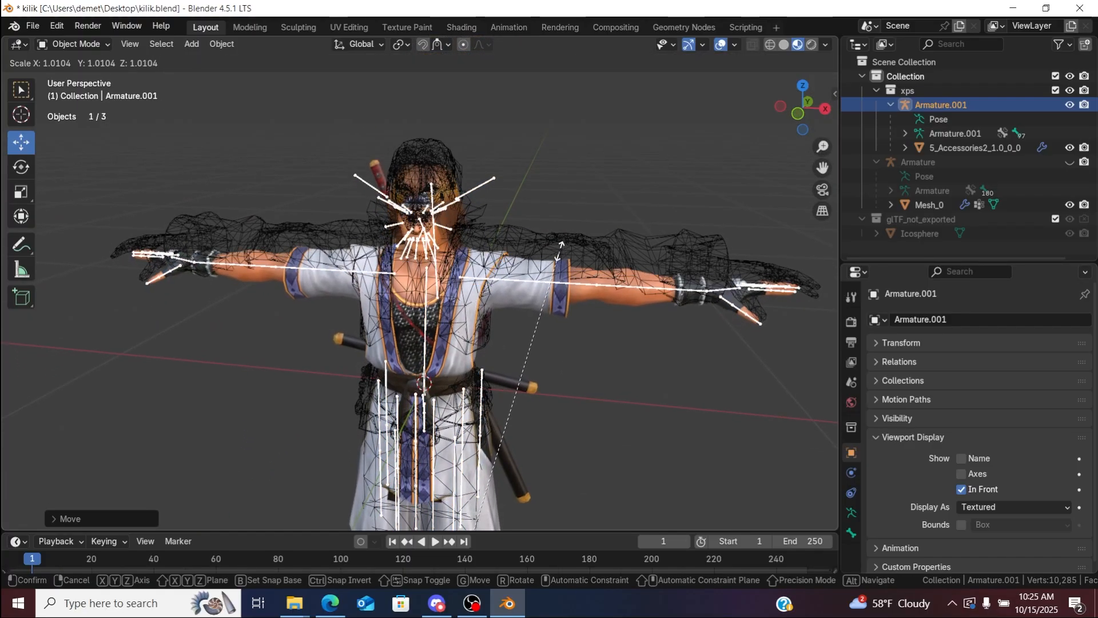
{"action": "left_click", "coordinate": [559, 236]}
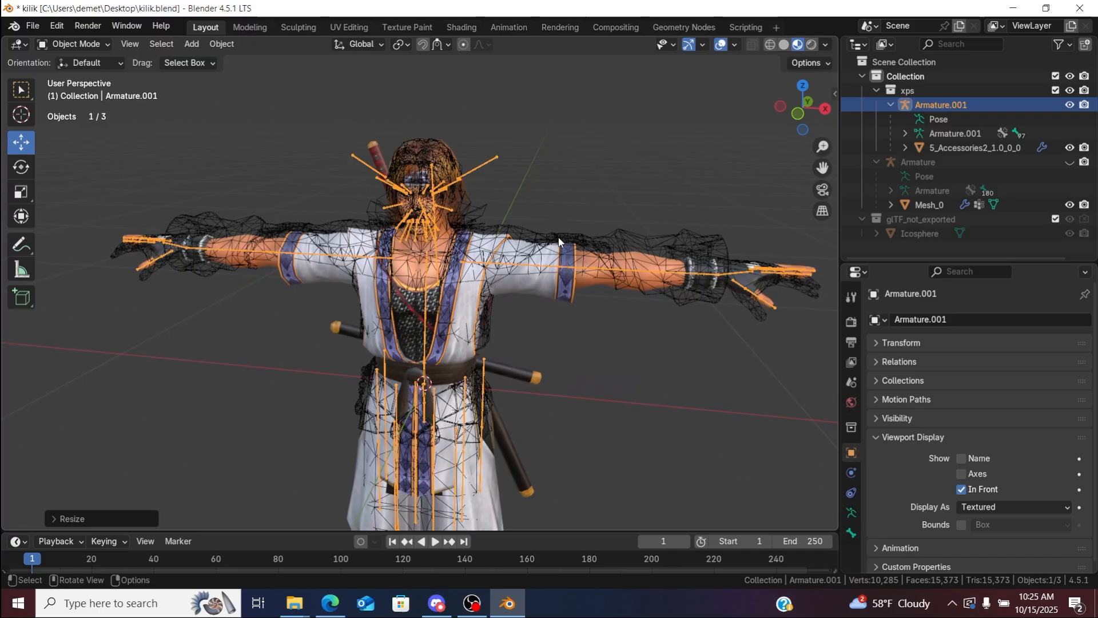
Step: Fine-tune the uniform scale of Armature.001 so Hayate's head fits the wireframe head in a close side view
{"action": "left_click_drag", "start_coordinate": [805, 122], "coordinate": [771, 82]}
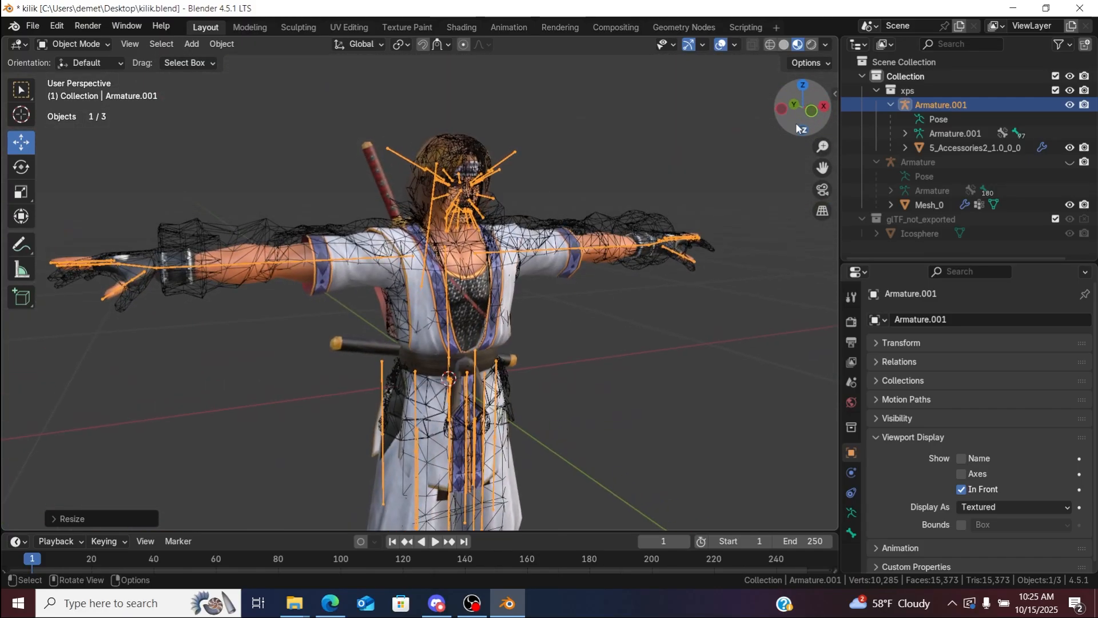
{"action": "left_click_drag", "start_coordinate": [823, 147], "coordinate": [823, 68]}
{"action": "left_click_drag", "start_coordinate": [822, 168], "coordinate": [782, 402]}
{"action": "left_click_drag", "start_coordinate": [800, 119], "coordinate": [703, 258]}
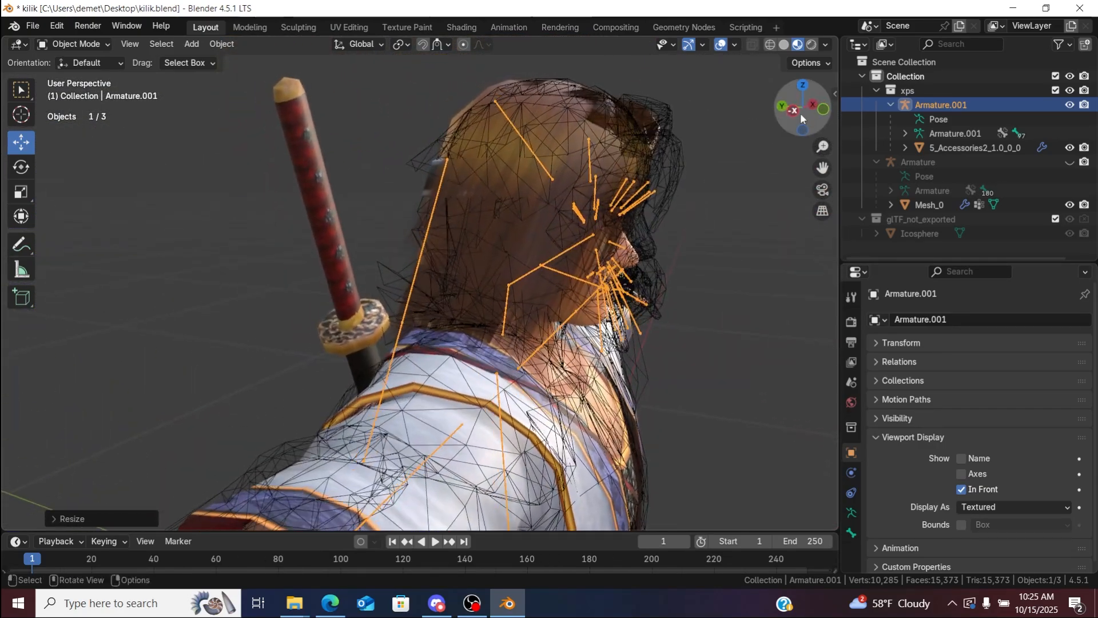
{"action": "key", "text": "s"}
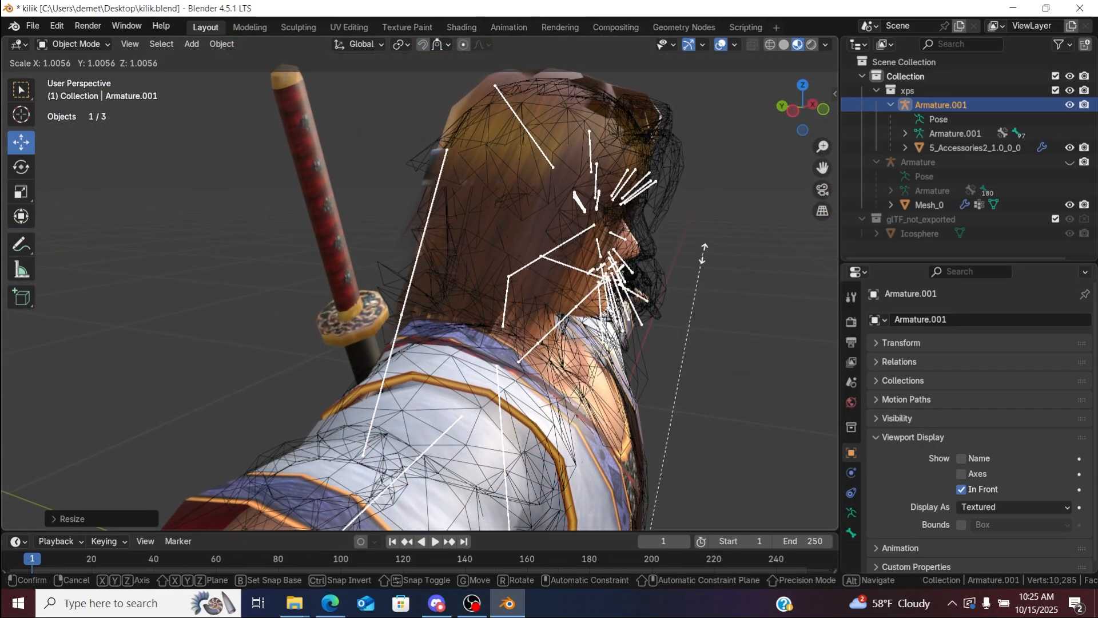
{"action": "left_click", "coordinate": [704, 254]}
Step: Reposition Armature.001 to line Hayate's body up with Mesh_0, checking the fit at the left arm and hand
{"action": "left_click_drag", "start_coordinate": [798, 123], "coordinate": [805, 67]}
{"action": "left_click", "coordinate": [780, 125]}
{"action": "left_click", "coordinate": [929, 107]}
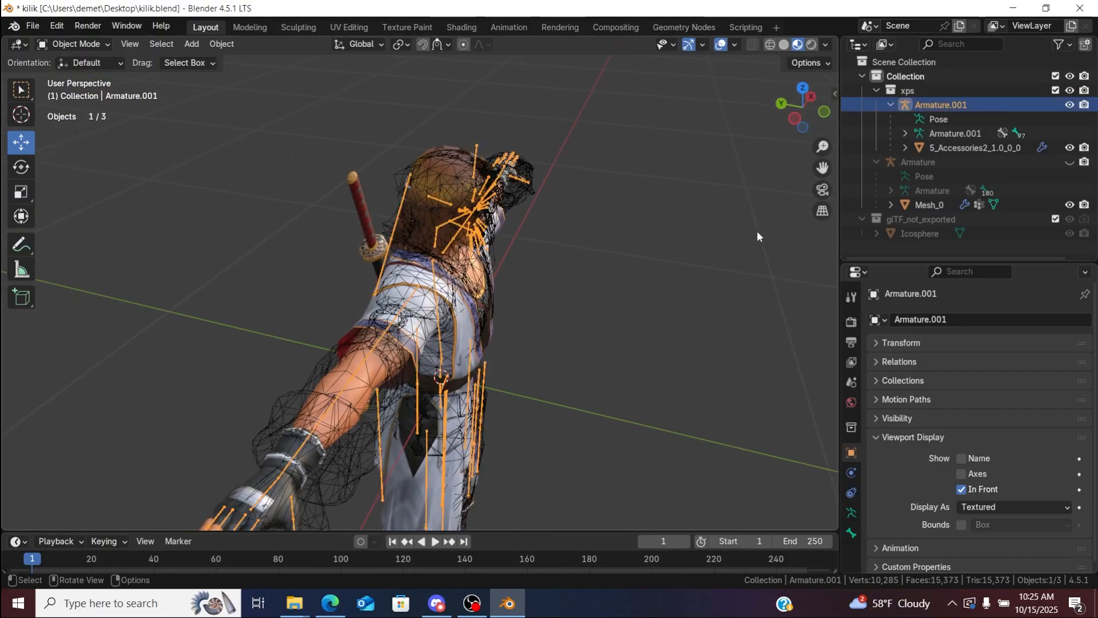
{"action": "left_click_drag", "start_coordinate": [822, 167], "coordinate": [835, 32]}
{"action": "left_click_drag", "start_coordinate": [804, 133], "coordinate": [806, 167]}
{"action": "left_click_drag", "start_coordinate": [394, 380], "coordinate": [633, 158]}
{"action": "left_click_drag", "start_coordinate": [805, 119], "coordinate": [802, 64]}
{"action": "left_click_drag", "start_coordinate": [823, 168], "coordinate": [803, 296]}
{"action": "mouse_move", "coordinate": [822, 147]}
{"action": "left_mouse_down"}
{"action": "mouse_move", "coordinate": [823, 114]}
{"action": "mouse_move", "coordinate": [788, 115]}
{"action": "mouse_move", "coordinate": [823, 150]}
{"action": "mouse_move", "coordinate": [621, 23]}
{"action": "mouse_move", "coordinate": [515, 3]}
{"action": "mouse_move", "coordinate": [809, 169]}
{"action": "mouse_move", "coordinate": [812, 135]}
{"action": "left_mouse_up"}
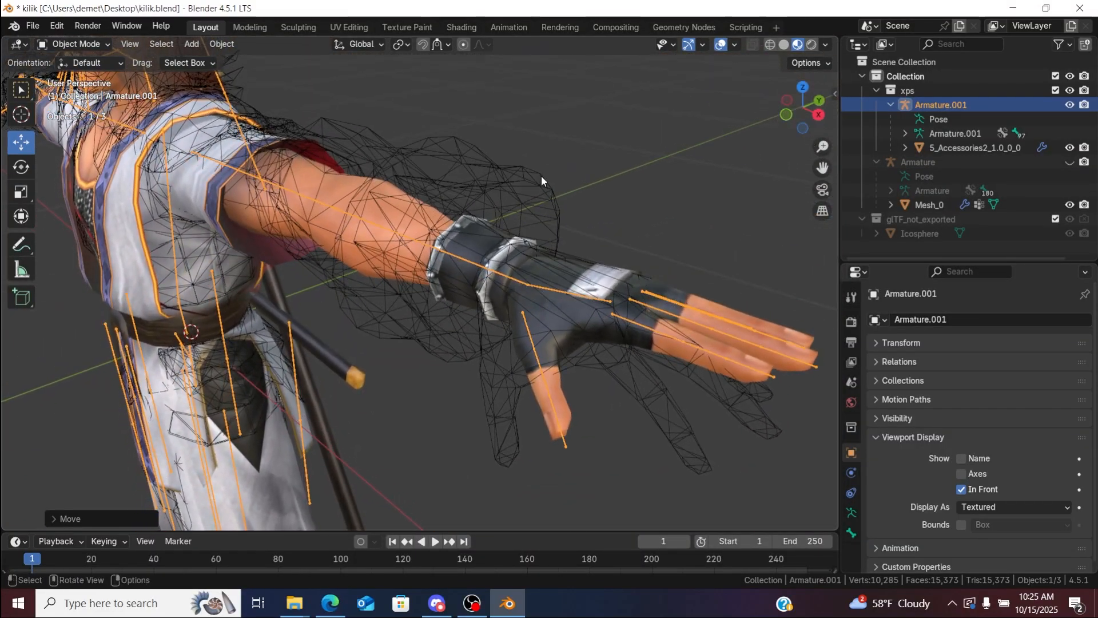
Step: Switch Armature.001 to Pose Mode and rotate the bone arm left shoulder 1 so the left arm follows the wireframe arm
{"action": "left_click", "coordinate": [73, 44]}
{"action": "left_click", "coordinate": [79, 92]}
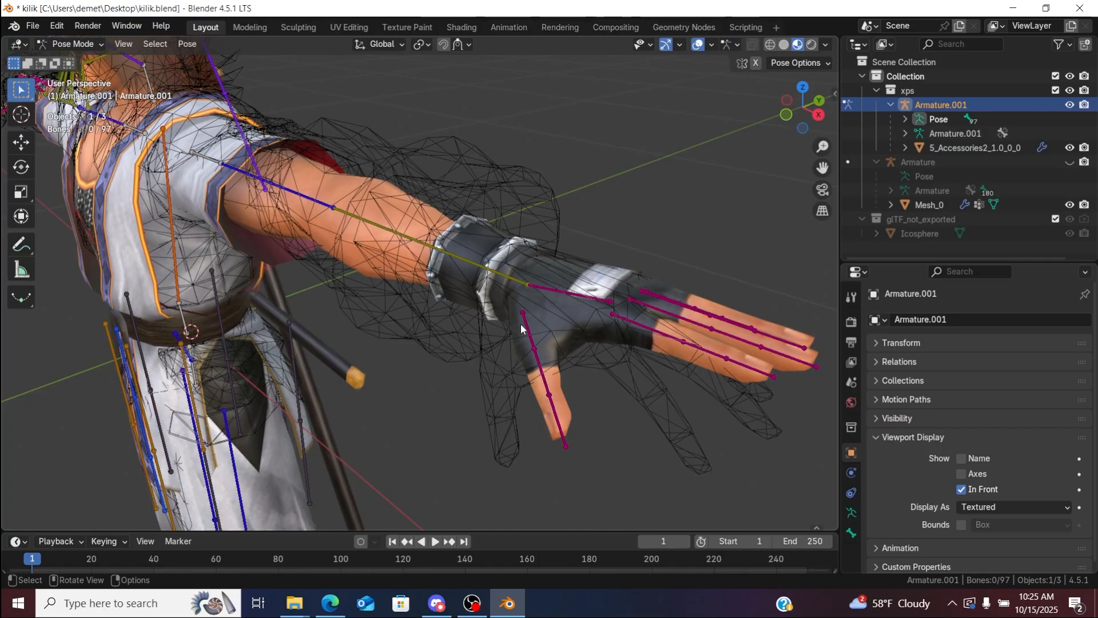
{"action": "left_click_drag", "start_coordinate": [793, 109], "coordinate": [804, 122]}
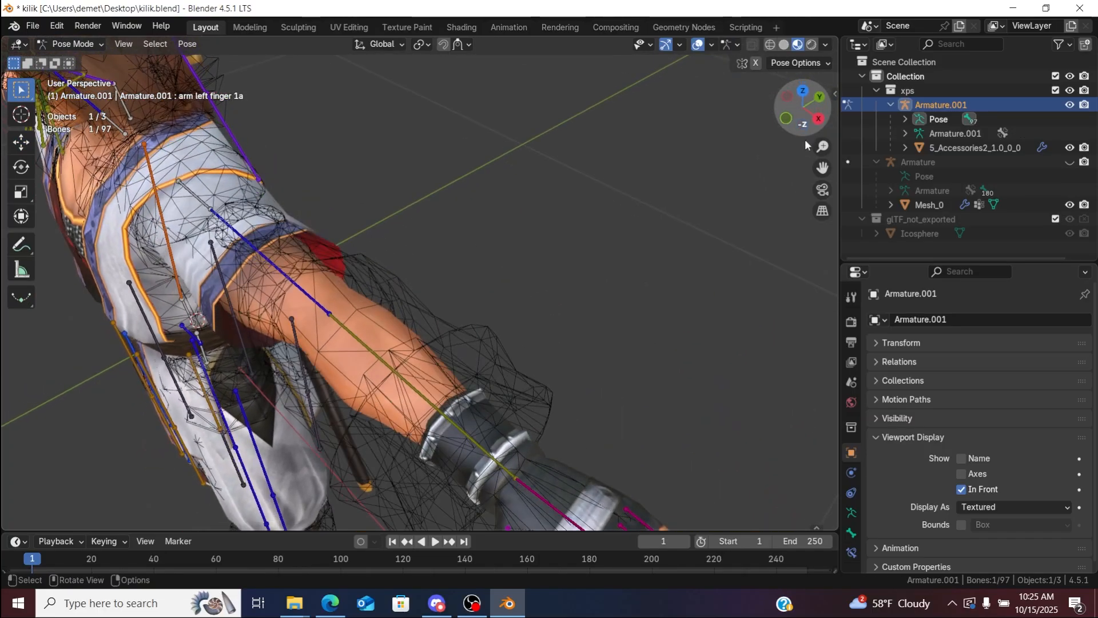
{"action": "left_click_drag", "start_coordinate": [825, 165], "coordinate": [822, 145]}
{"action": "left_click", "coordinate": [272, 144]}
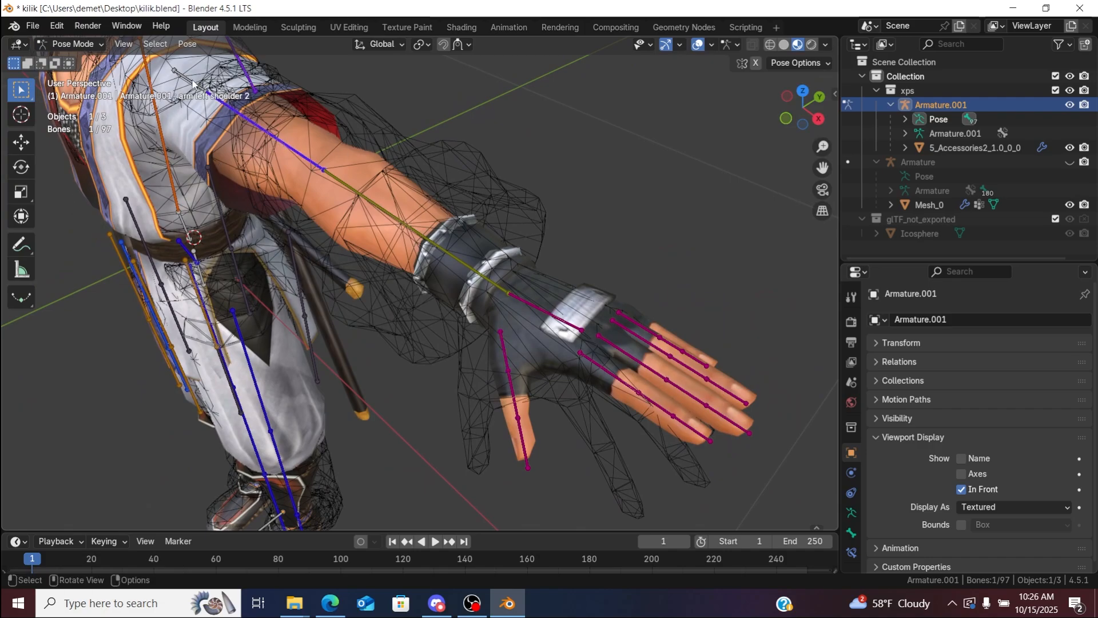
{"action": "left_click", "coordinate": [22, 167]}
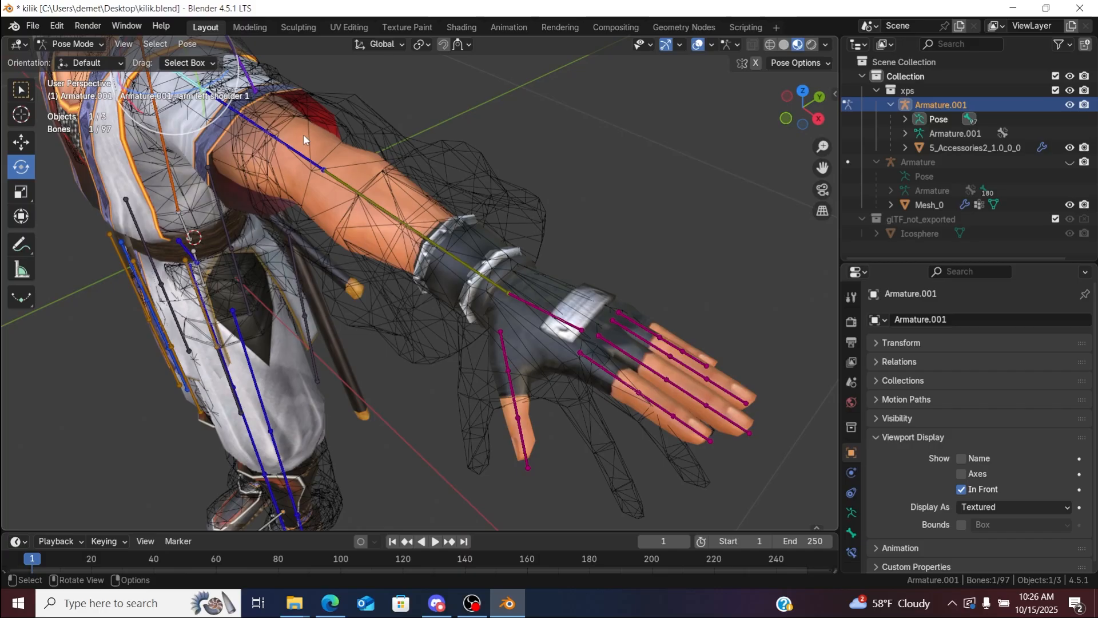
{"action": "left_click_drag", "start_coordinate": [223, 82], "coordinate": [223, 86]}
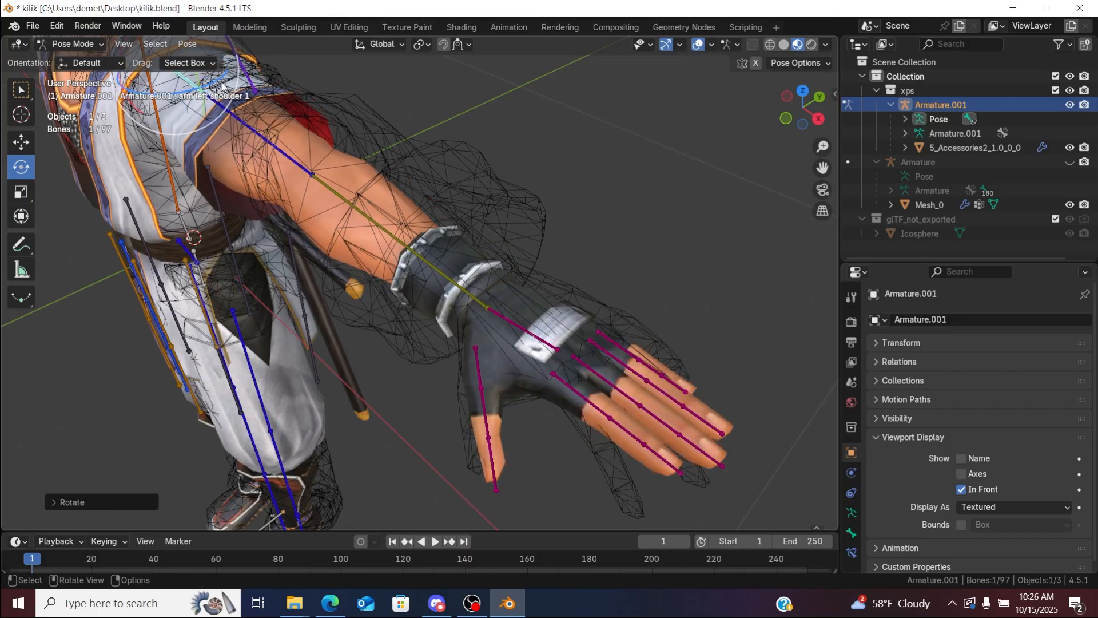
Step: Rotate the thumb bone arm left finger 1a about the global Z axis towards the wireframe thumb
{"action": "left_click", "coordinate": [485, 371]}
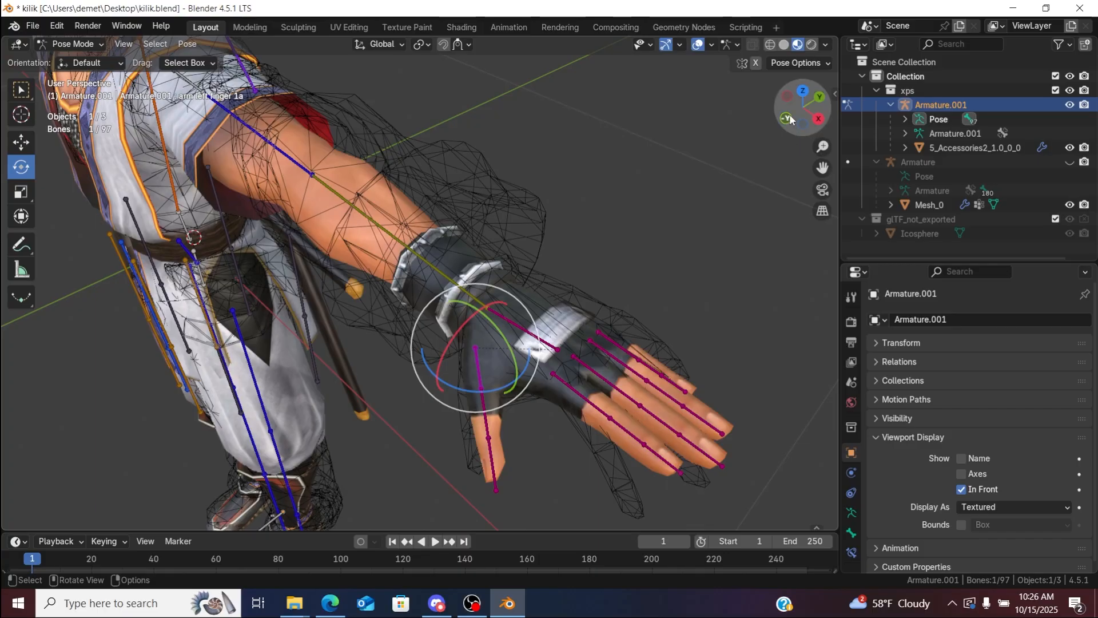
{"action": "left_click_drag", "start_coordinate": [790, 130], "coordinate": [574, 253]}
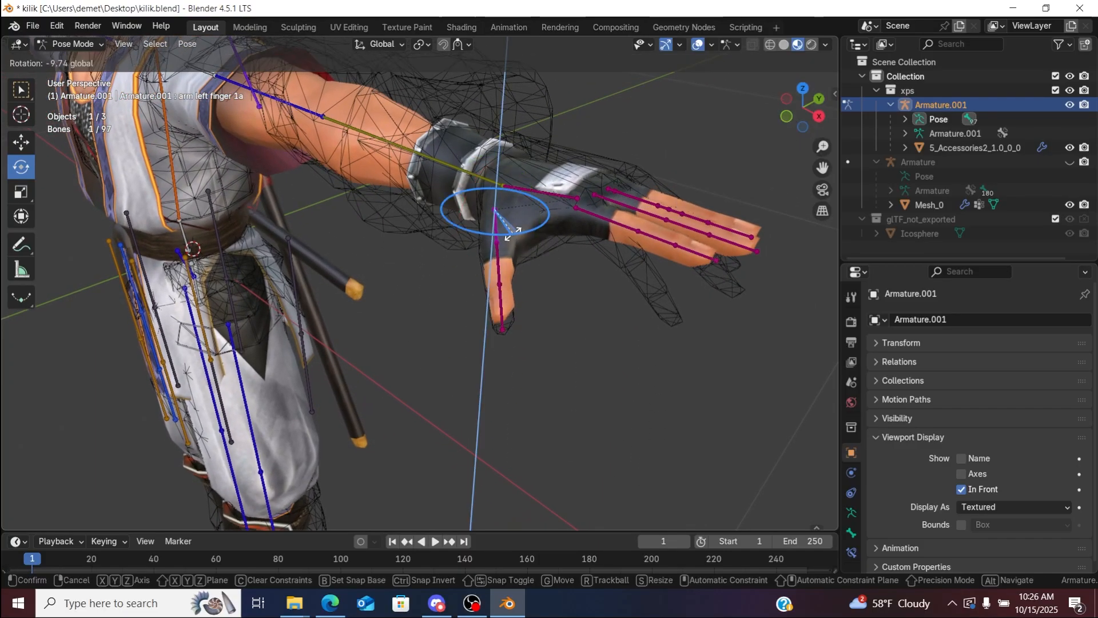
{"action": "left_click_drag", "start_coordinate": [530, 201], "coordinate": [536, 210]}
Step: Refine the rotation of arm left finger 1a from a close side view, finishing with a turn about global Z
{"action": "left_click_drag", "start_coordinate": [815, 110], "coordinate": [815, 107]}
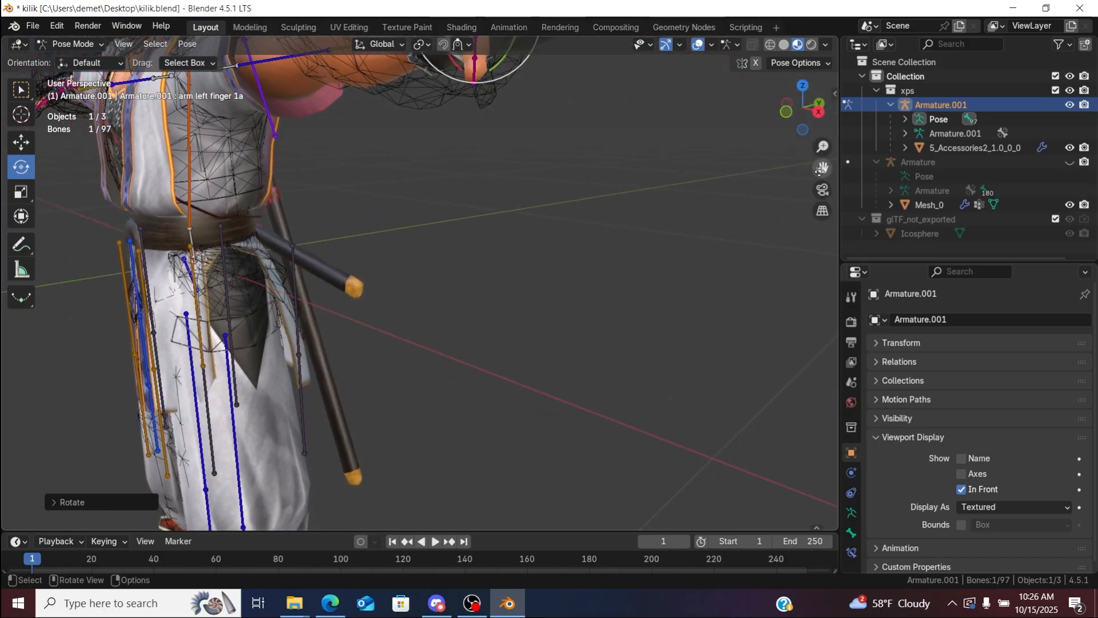
{"action": "left_click_drag", "start_coordinate": [819, 171], "coordinate": [792, 332]}
{"action": "left_click_drag", "start_coordinate": [818, 142], "coordinate": [818, 75]}
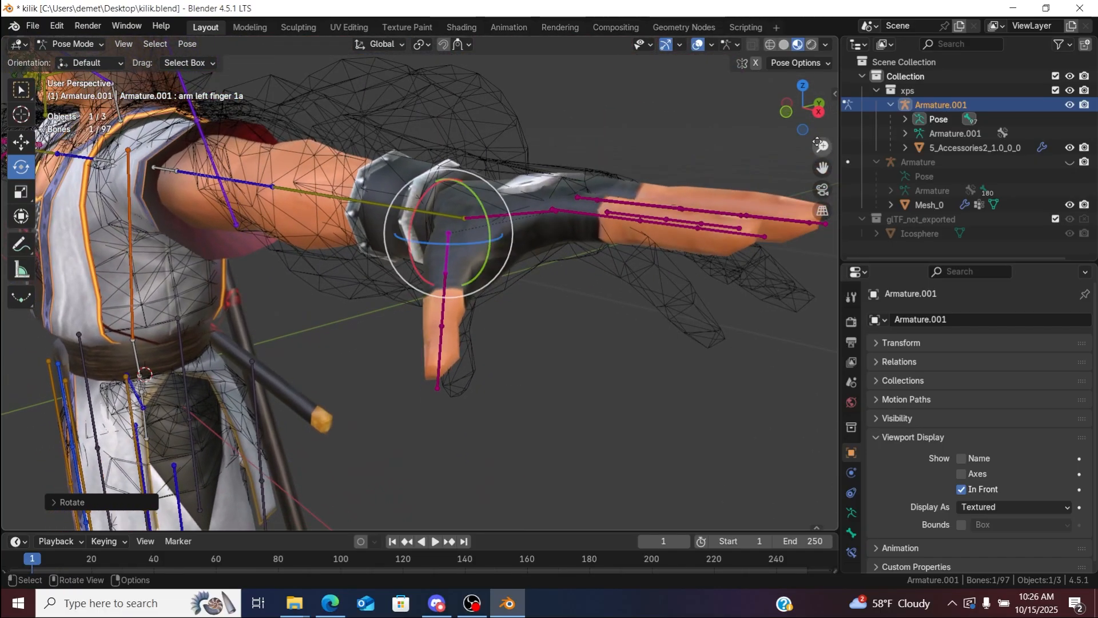
{"action": "mouse_move", "coordinate": [785, 112]}
{"action": "left_mouse_down"}
{"action": "mouse_move", "coordinate": [783, 86]}
{"action": "mouse_move", "coordinate": [784, 102]}
{"action": "left_mouse_up"}
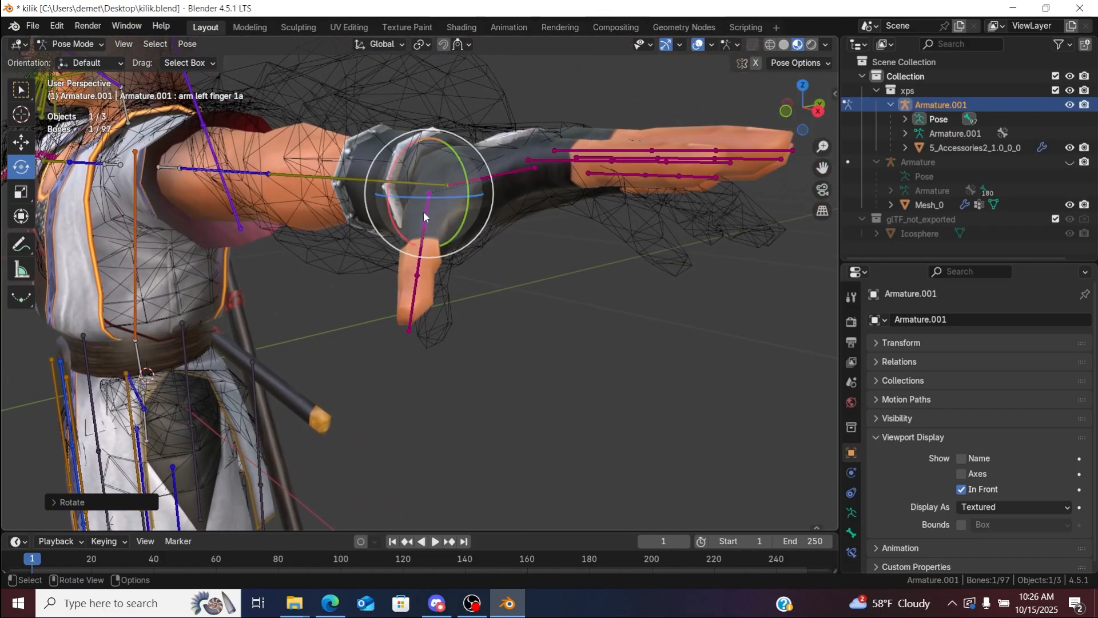
{"action": "left_click_drag", "start_coordinate": [423, 211], "coordinate": [471, 199]}
{"action": "key", "text": "r"}
{"action": "key", "text": "z"}
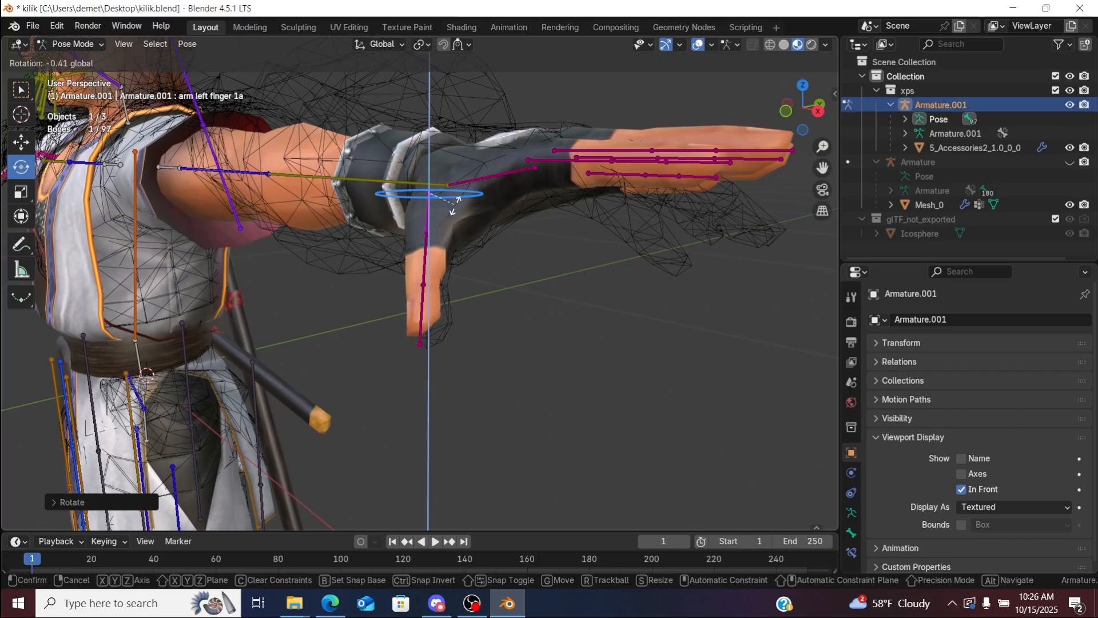
{"action": "left_click", "coordinate": [449, 204]}
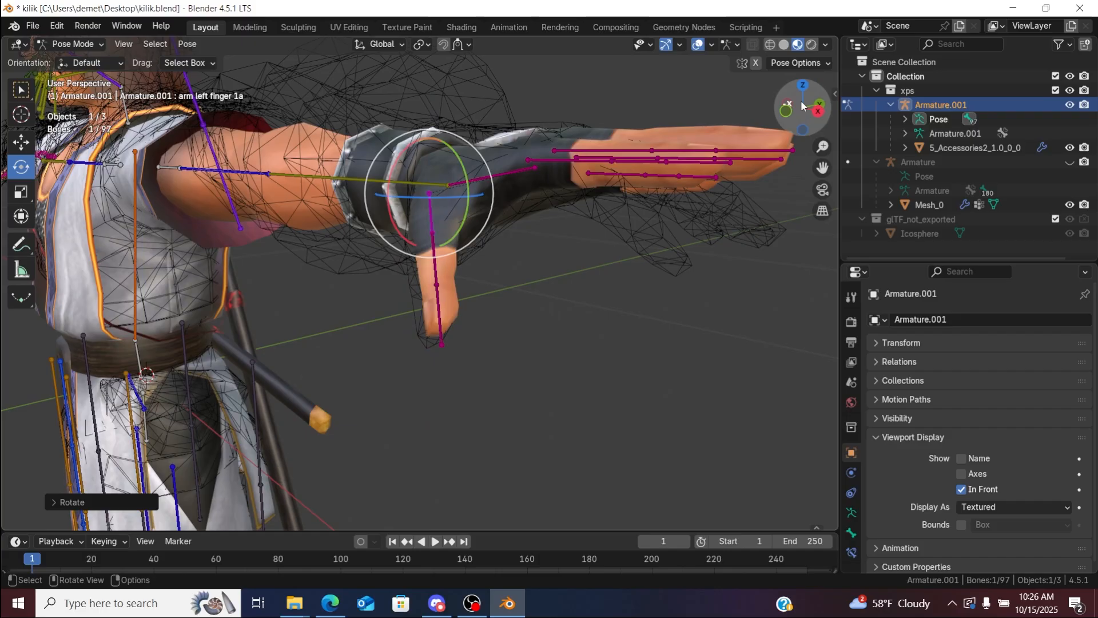
Step: Fine-tune the left thumb bone arm left finger 1a about the global Y and Z axes so it follows the wireframe thumb
{"action": "left_click_drag", "start_coordinate": [804, 106], "coordinate": [651, 151]}
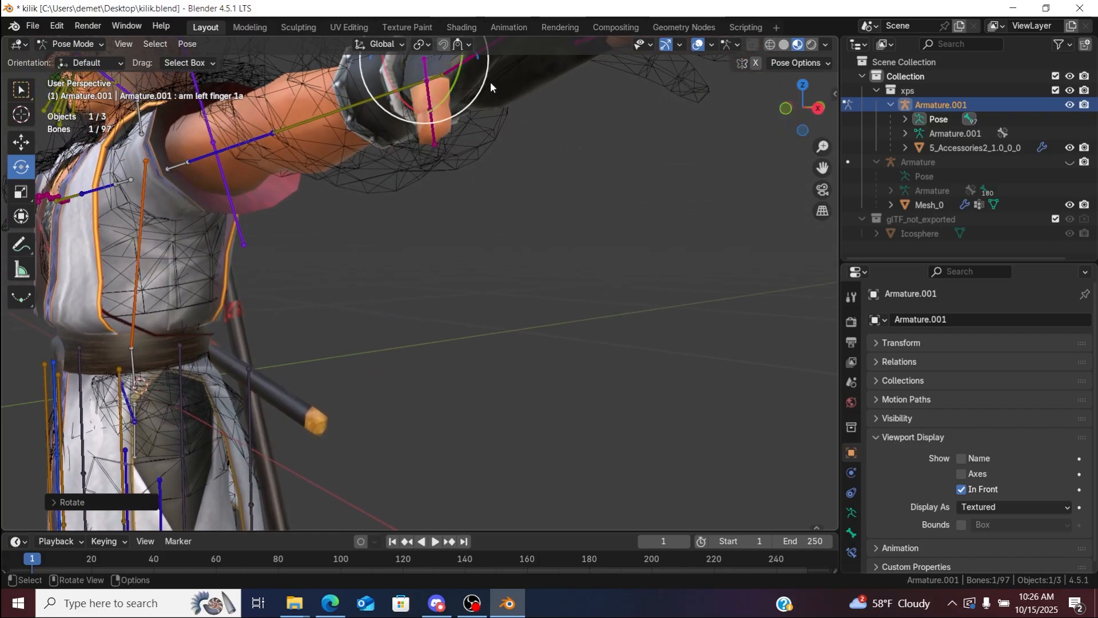
{"action": "left_click_drag", "start_coordinate": [458, 79], "coordinate": [455, 92]}
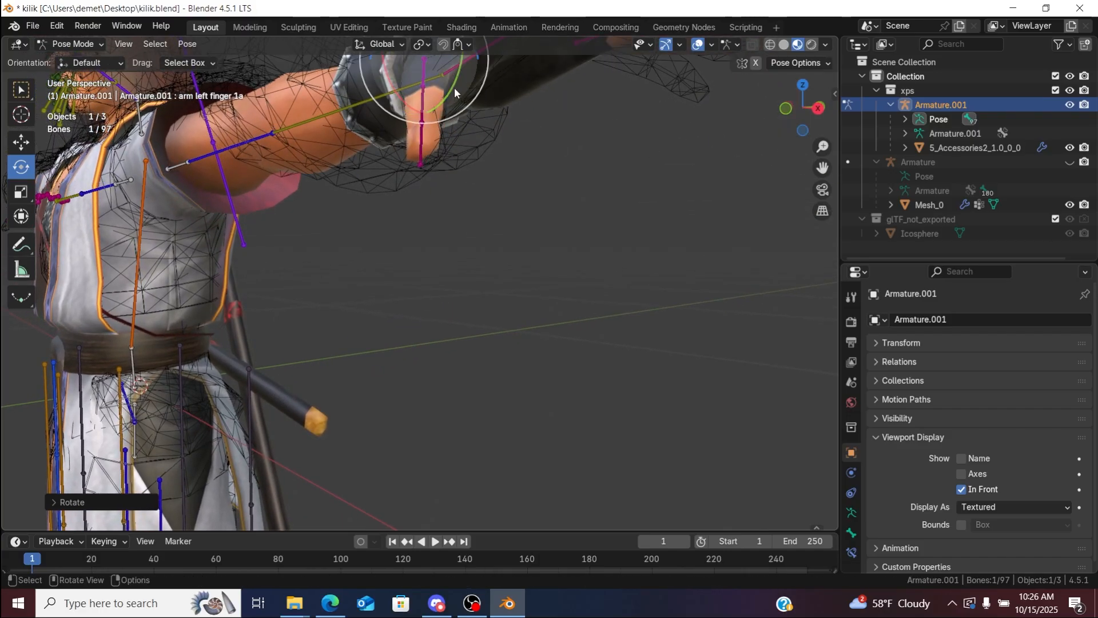
{"action": "left_click_drag", "start_coordinate": [804, 107], "coordinate": [770, 129]}
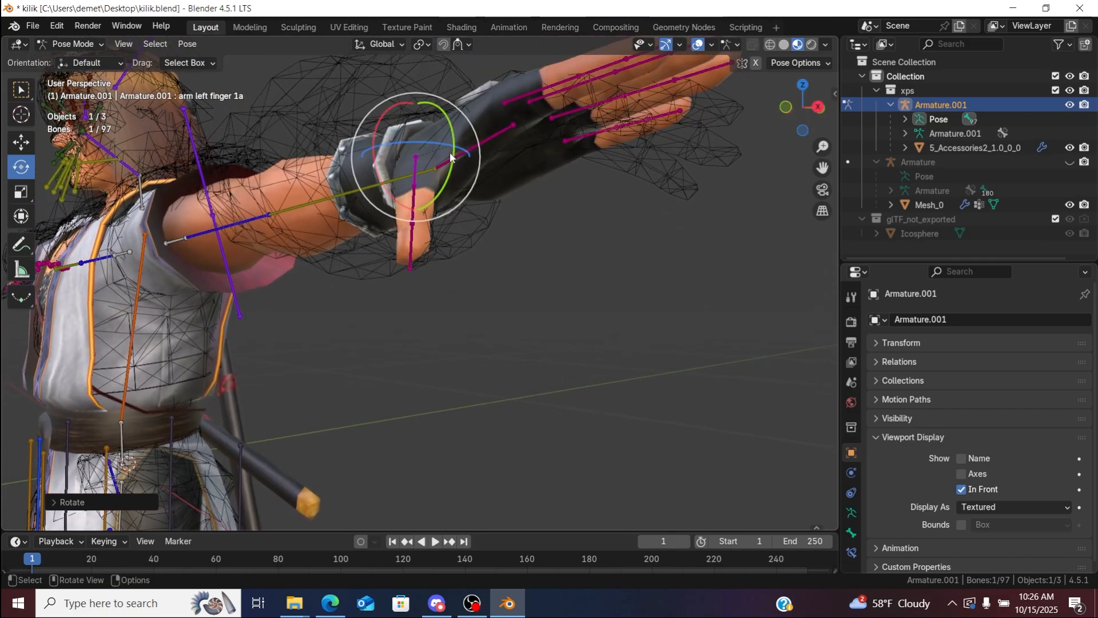
{"action": "left_click_drag", "start_coordinate": [416, 137], "coordinate": [416, 141]}
Step: Rotate the bone arm left finger 2a so the left index finger lines up with the wireframe finger, finishing about global Z
{"action": "left_click_drag", "start_coordinate": [803, 107], "coordinate": [800, 112]}
{"action": "left_click_drag", "start_coordinate": [824, 168], "coordinate": [552, 218]}
{"action": "left_click", "coordinate": [817, 118]}
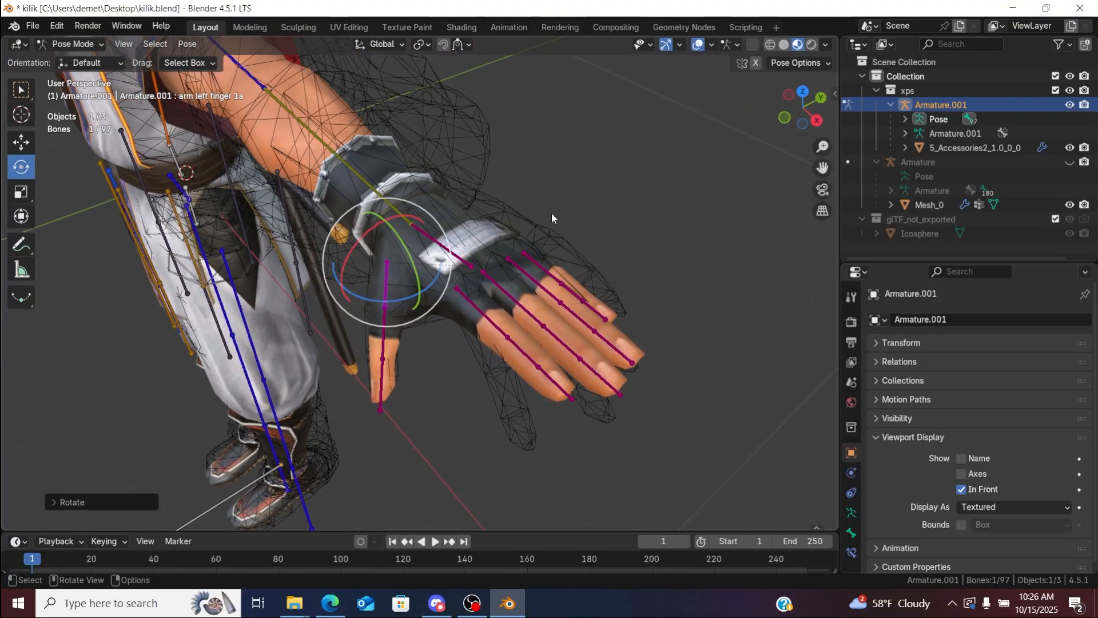
{"action": "left_click", "coordinate": [473, 313]}
{"action": "left_click_drag", "start_coordinate": [480, 324], "coordinate": [492, 314]}
{"action": "left_click_drag", "start_coordinate": [794, 123], "coordinate": [786, 98]}
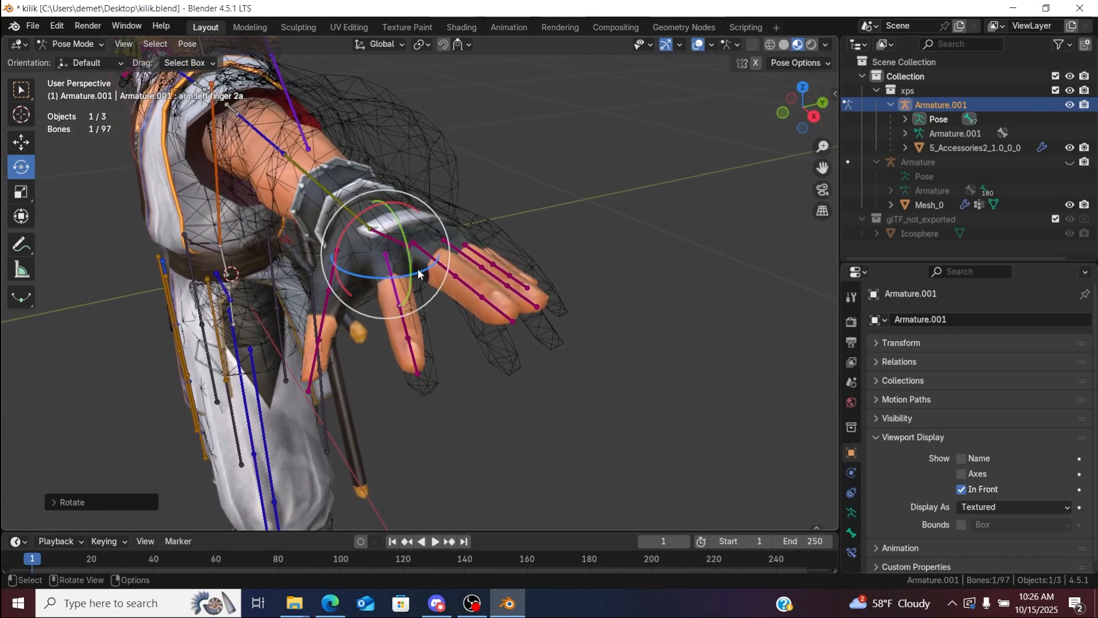
{"action": "left_click_drag", "start_coordinate": [418, 274], "coordinate": [425, 273]}
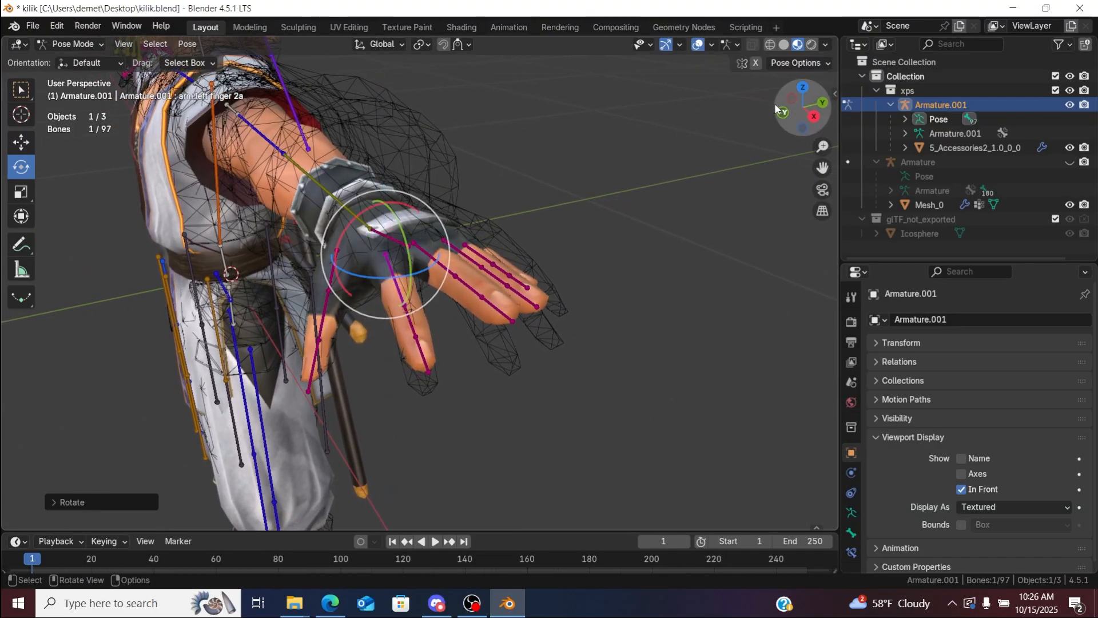
Step: Rotate the bone arm left finger 3a about global Y, then global Z, to match the wireframe middle finger
{"action": "left_click_drag", "start_coordinate": [776, 109], "coordinate": [773, 109]}
{"action": "left_click_drag", "start_coordinate": [823, 166], "coordinate": [825, 166]}
{"action": "left_click_drag", "start_coordinate": [808, 118], "coordinate": [804, 116]}
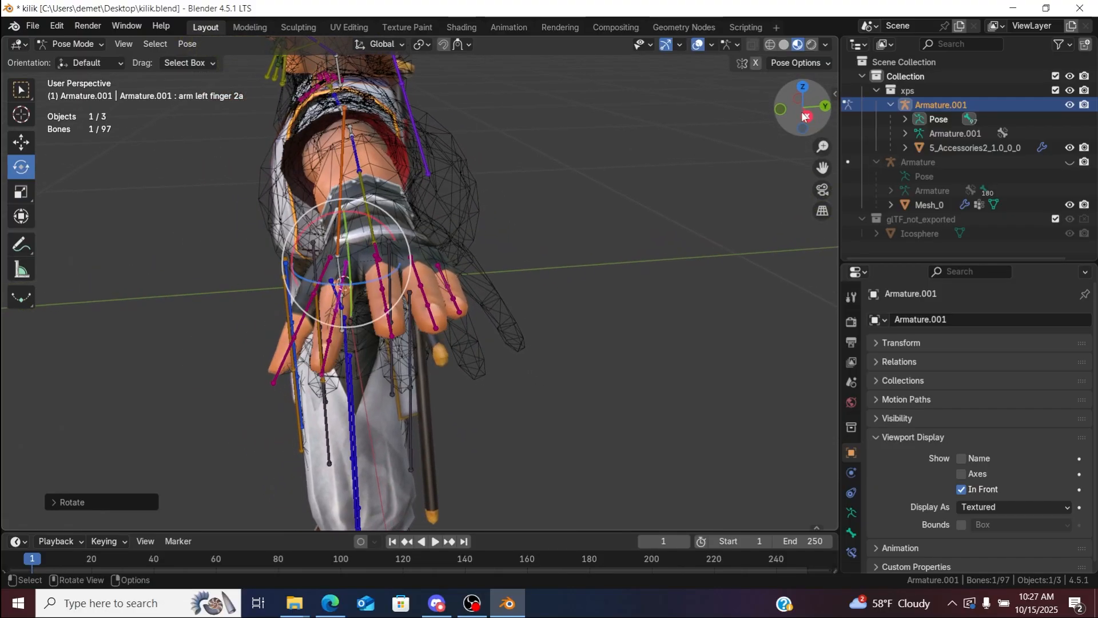
{"action": "left_click", "coordinate": [387, 269]}
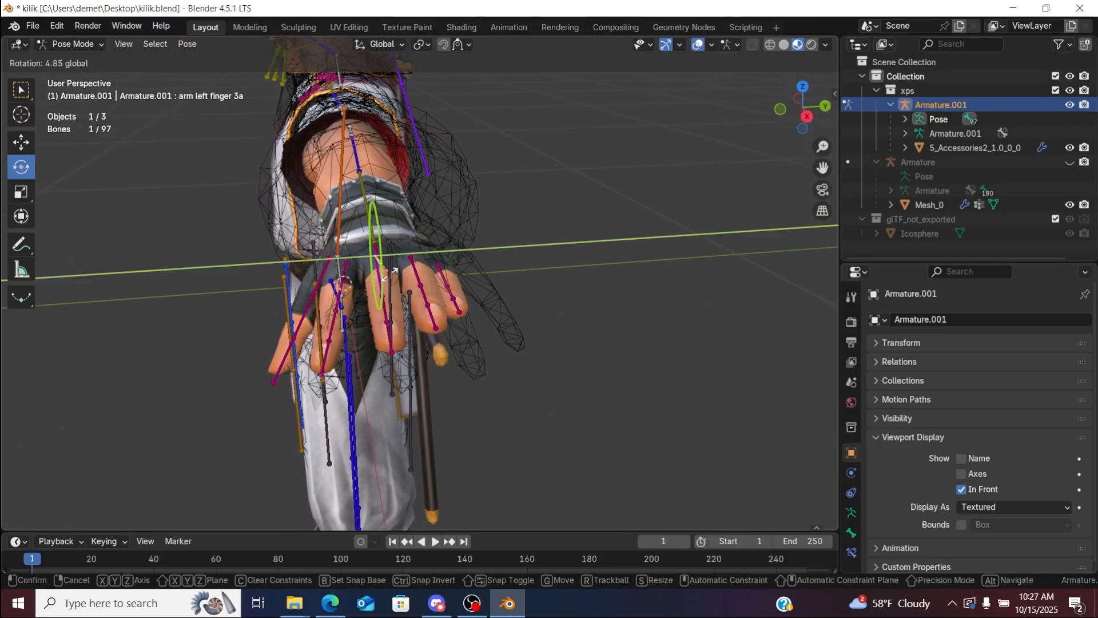
{"action": "key", "text": "r"}
{"action": "key", "text": "y"}
{"action": "left_click", "coordinate": [393, 284]}
{"action": "left_click_drag", "start_coordinate": [816, 167], "coordinate": [858, 186]}
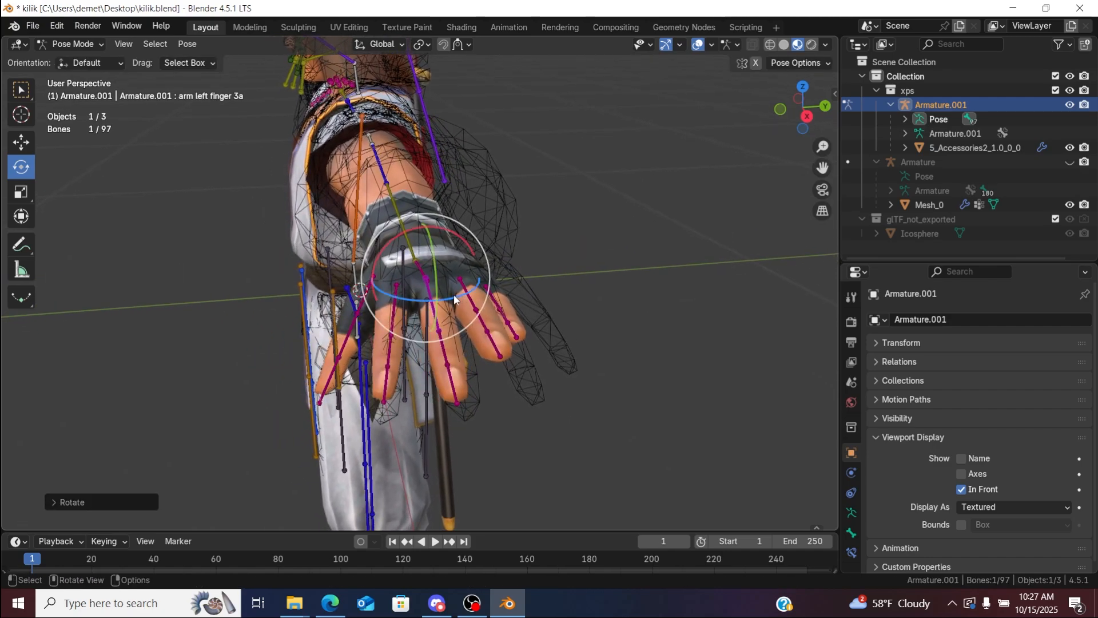
{"action": "left_click_drag", "start_coordinate": [455, 294], "coordinate": [436, 295]}
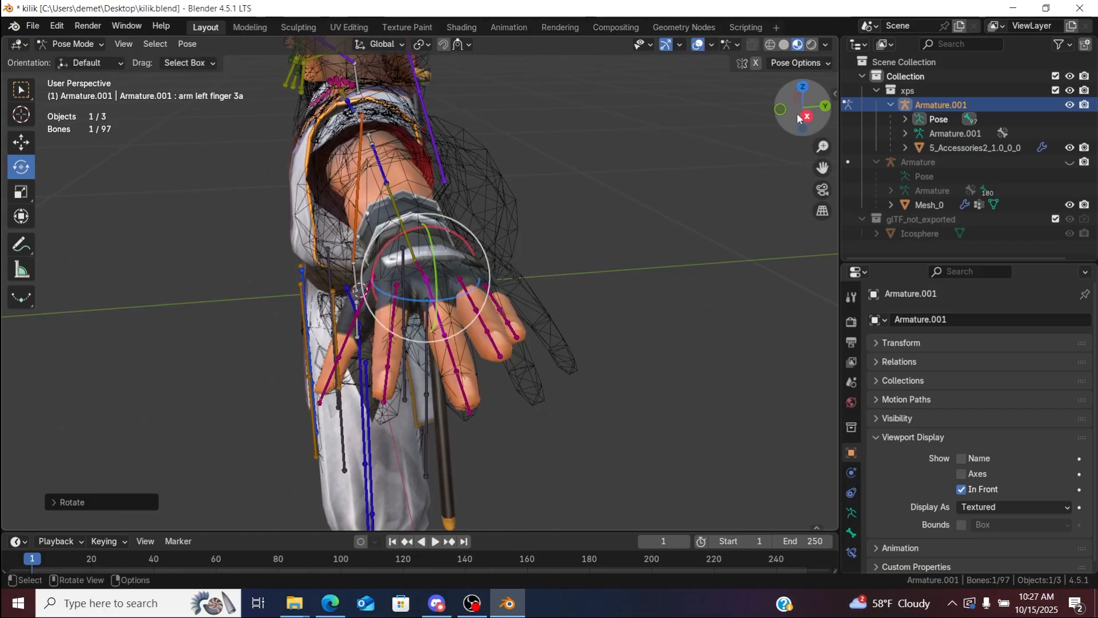
Step: Rotate the bones arm left finger 5a and arm left finger 4a to spread the little and ring fingers onto the wireframe hand
{"action": "mouse_move", "coordinate": [799, 118]}
{"action": "left_mouse_down"}
{"action": "mouse_move", "coordinate": [813, 151]}
{"action": "mouse_move", "coordinate": [886, 193]}
{"action": "mouse_move", "coordinate": [929, 199]}
{"action": "mouse_move", "coordinate": [773, 115]}
{"action": "mouse_move", "coordinate": [792, 116]}
{"action": "left_mouse_up"}
{"action": "left_click", "coordinate": [362, 370]}
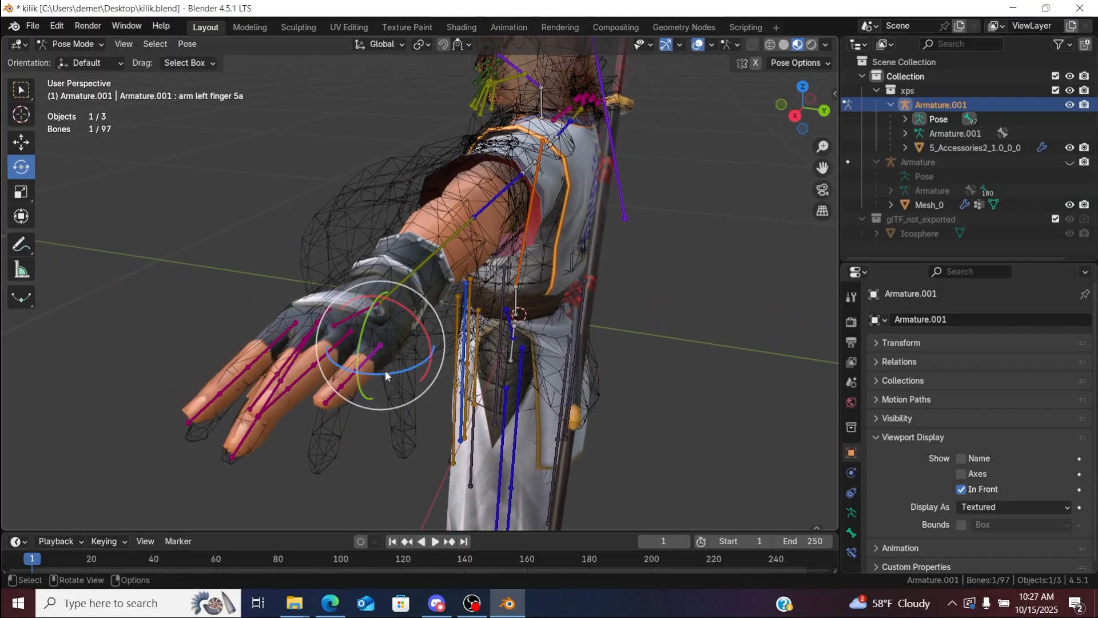
{"action": "mouse_move", "coordinate": [366, 373]}
{"action": "left_mouse_down"}
{"action": "mouse_move", "coordinate": [399, 372]}
{"action": "mouse_move", "coordinate": [360, 366]}
{"action": "left_mouse_up"}
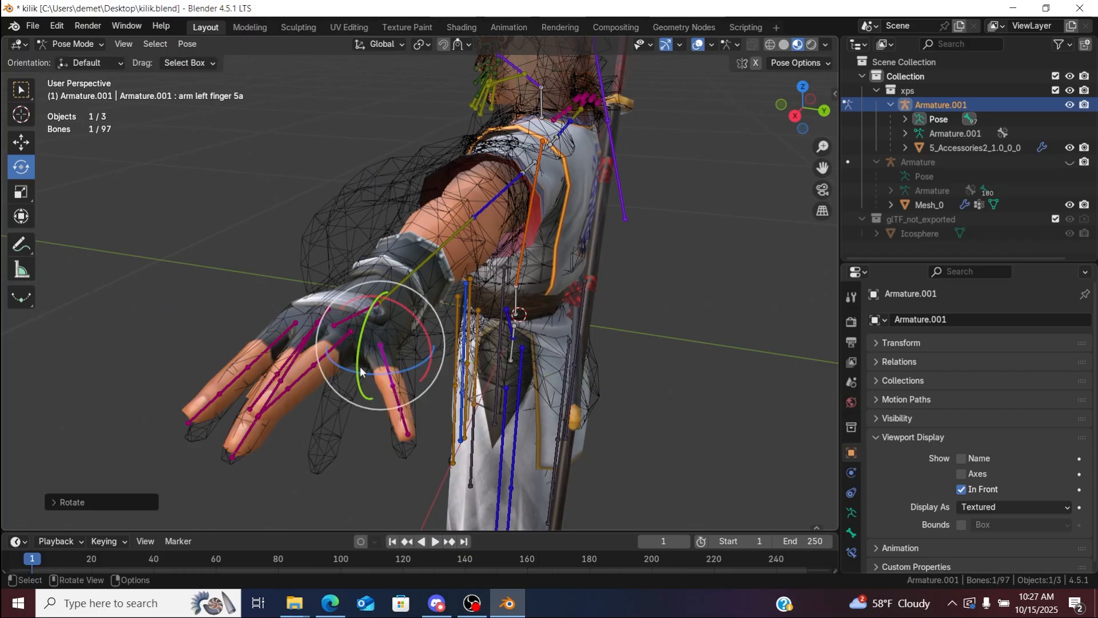
{"action": "left_click", "coordinate": [332, 342]}
{"action": "left_click_drag", "start_coordinate": [791, 111], "coordinate": [772, 120]}
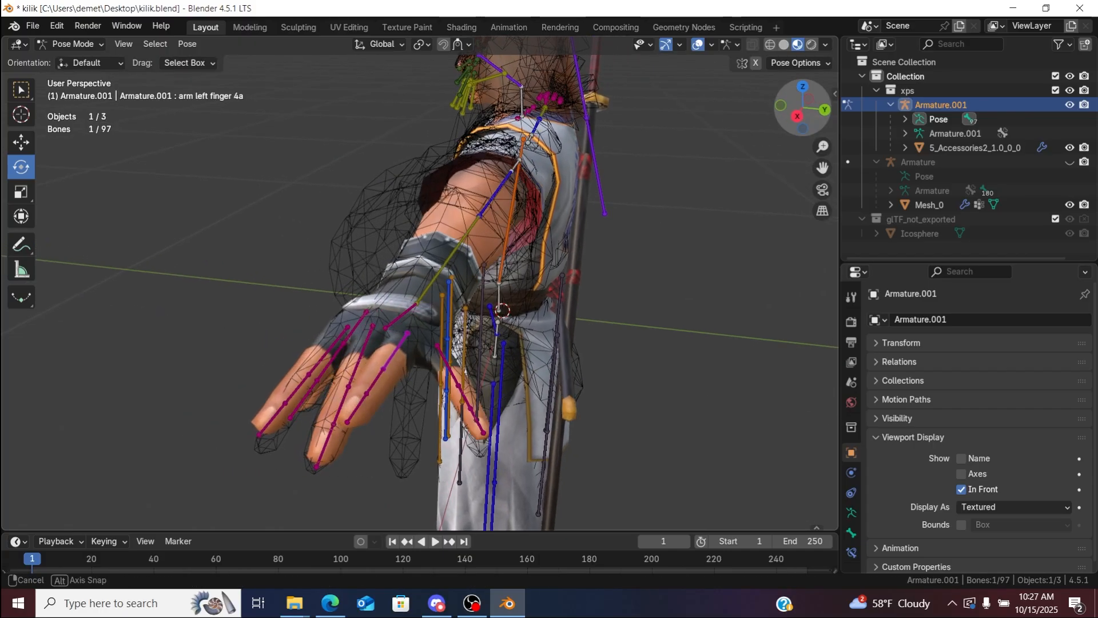
{"action": "left_click_drag", "start_coordinate": [415, 362], "coordinate": [390, 355]}
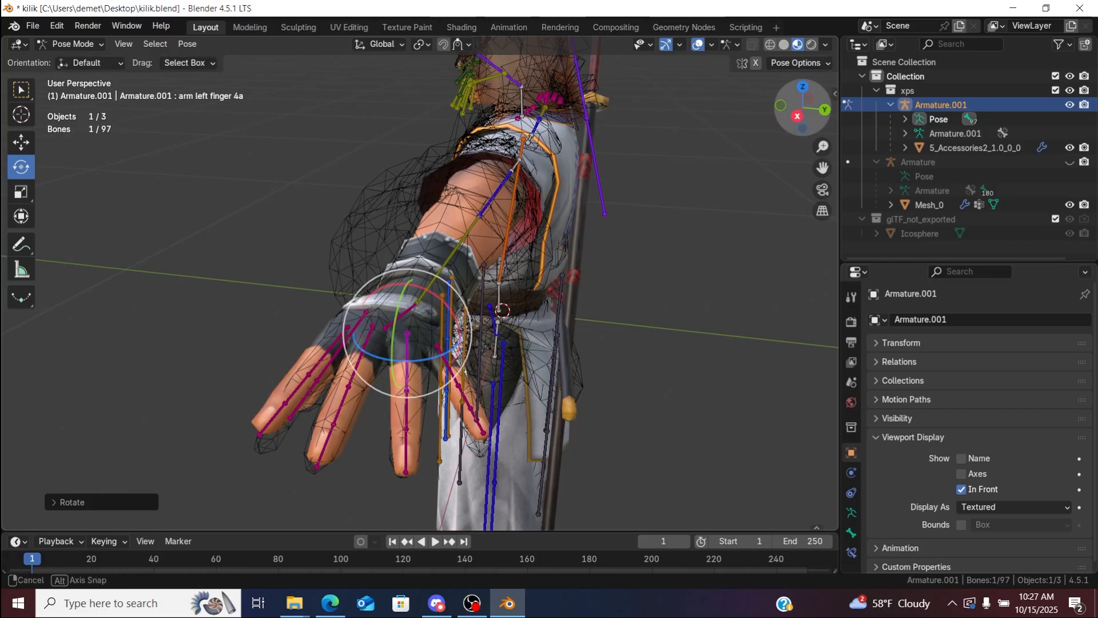
Step: Rotate the thumb bone arm right finger 1a so the right thumb follows the wireframe thumb
{"action": "left_click_drag", "start_coordinate": [803, 108], "coordinate": [938, 104]}
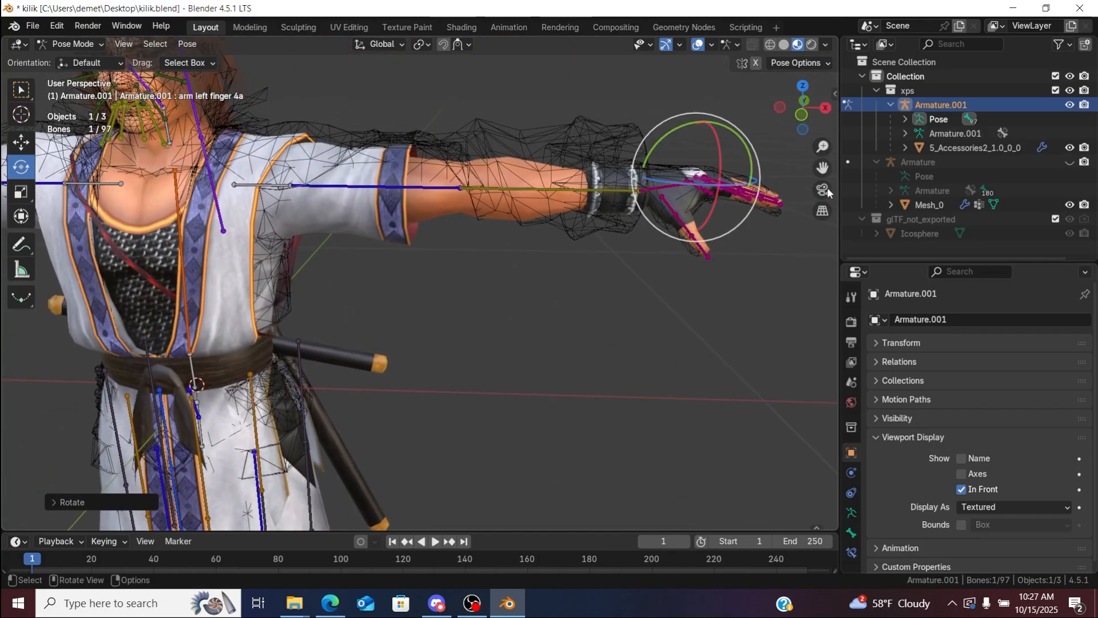
{"action": "left_click_drag", "start_coordinate": [822, 166], "coordinate": [1095, 219]}
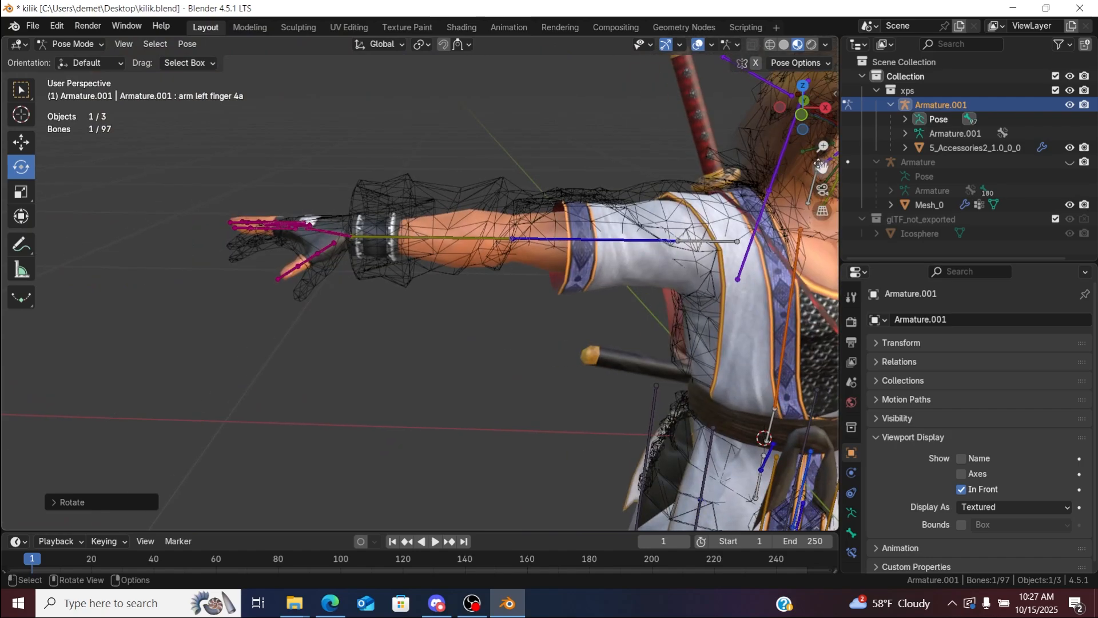
{"action": "left_click_drag", "start_coordinate": [802, 108], "coordinate": [653, 181]}
{"action": "left_click", "coordinate": [657, 150]}
{"action": "left_click_drag", "start_coordinate": [824, 168], "coordinate": [818, 55]}
{"action": "left_click", "coordinate": [509, 360]}
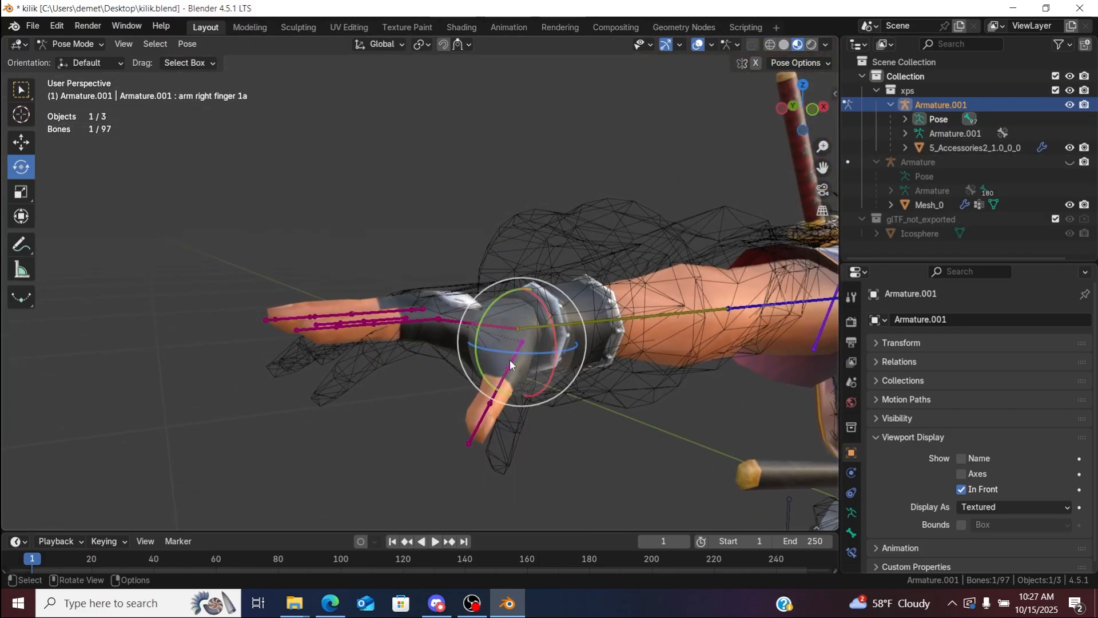
{"action": "left_click_drag", "start_coordinate": [483, 360], "coordinate": [497, 380]}
Step: Rotate the base bones of the right index finger and arm right finger 3a to match the wireframe fingers
{"action": "left_click_drag", "start_coordinate": [799, 112], "coordinate": [786, 143]}
{"action": "left_click", "coordinate": [480, 362]}
{"action": "left_click_drag", "start_coordinate": [477, 367], "coordinate": [473, 392]}
{"action": "left_click", "coordinate": [446, 360]}
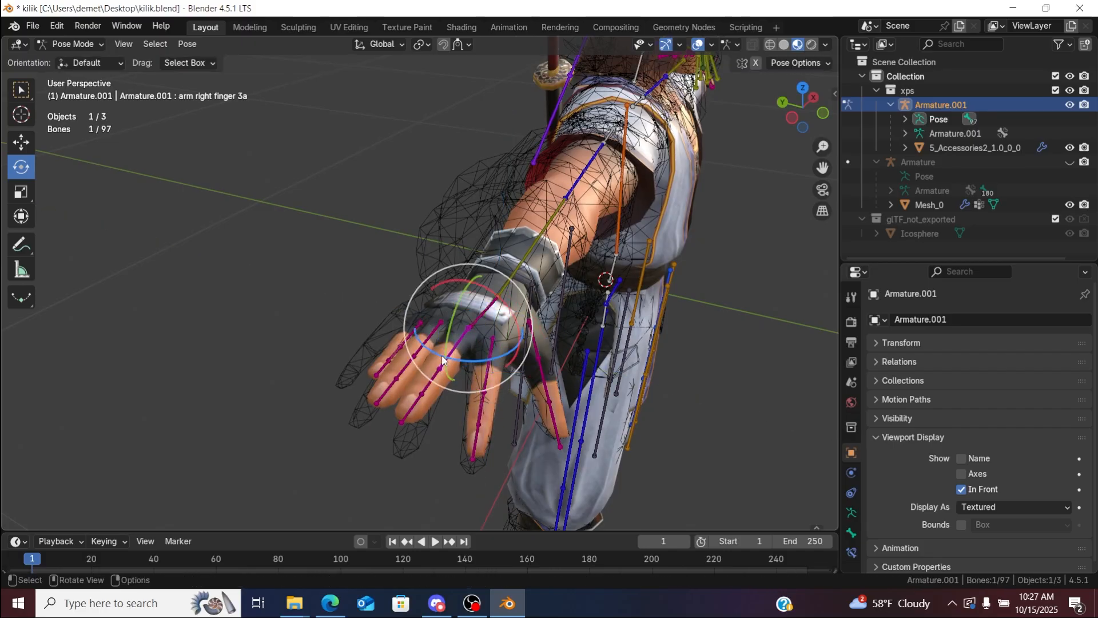
{"action": "left_click_drag", "start_coordinate": [445, 345], "coordinate": [475, 361]}
Step: Rotate the base bone of the right little finger and arm right finger 4a onto the wireframe hand
{"action": "left_click_drag", "start_coordinate": [776, 112], "coordinate": [729, 182]}
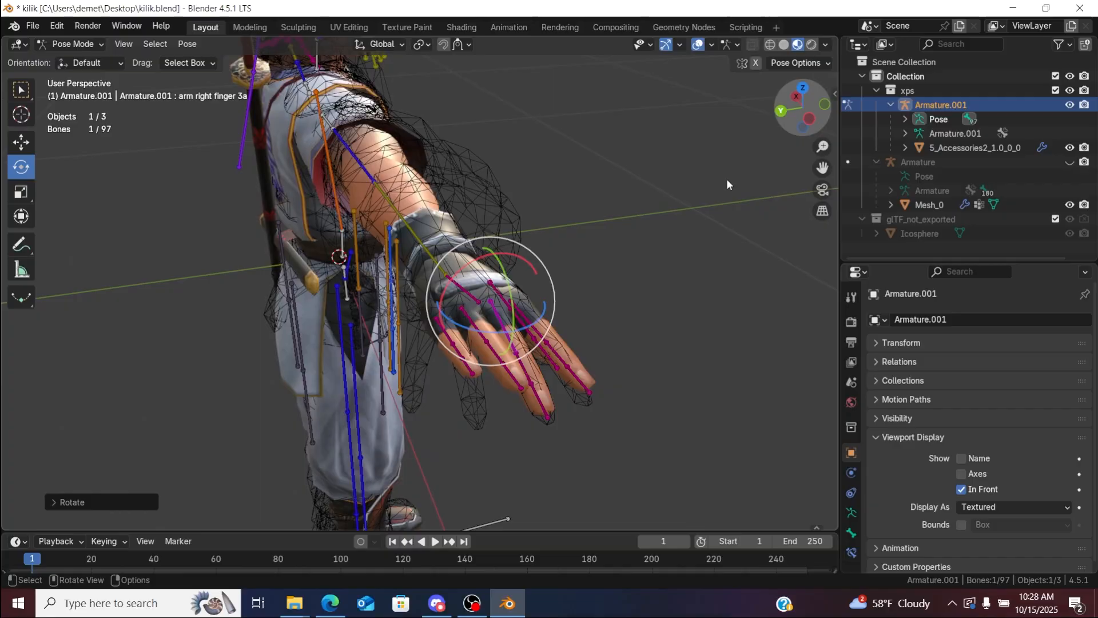
{"action": "left_click", "coordinate": [447, 332]}
{"action": "mouse_move", "coordinate": [462, 343]}
{"action": "left_mouse_down"}
{"action": "mouse_move", "coordinate": [450, 347]}
{"action": "mouse_move", "coordinate": [491, 328]}
{"action": "mouse_move", "coordinate": [474, 329]}
{"action": "mouse_move", "coordinate": [477, 346]}
{"action": "left_mouse_up"}
{"action": "left_click", "coordinate": [474, 325]}
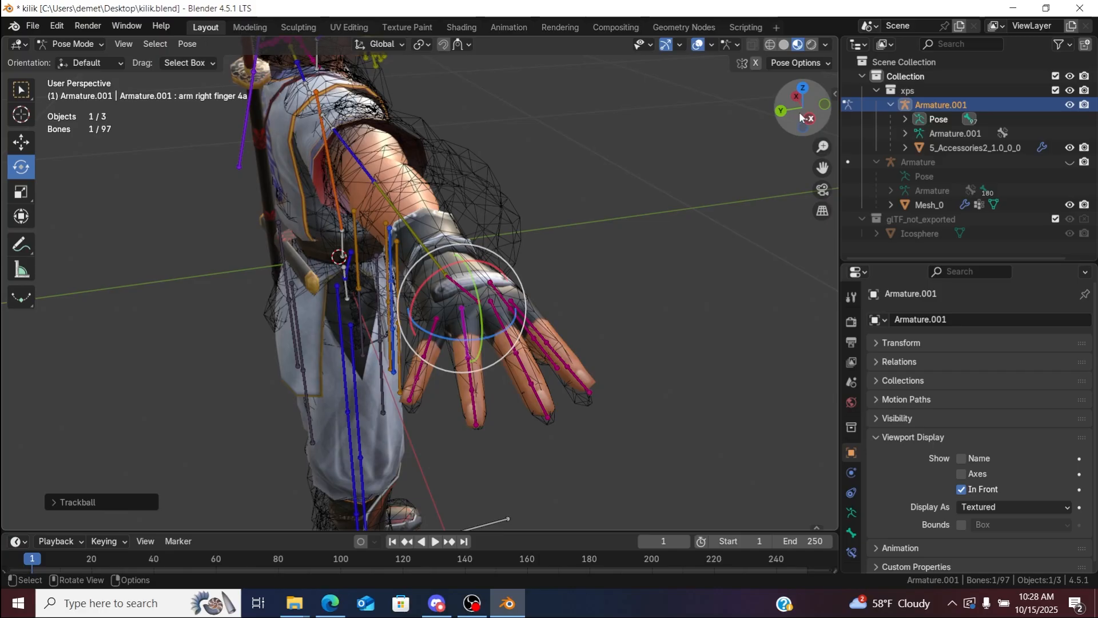
Step: Rotate the bone leg left thigh slightly about global Y and global X so the left leg fits inside the wireframe leg
{"action": "left_click_drag", "start_coordinate": [800, 118], "coordinate": [646, 108]}
{"action": "left_click_drag", "start_coordinate": [823, 147], "coordinate": [823, 220]}
{"action": "left_click_drag", "start_coordinate": [822, 168], "coordinate": [433, 2]}
{"action": "left_click_drag", "start_coordinate": [803, 123], "coordinate": [804, 90]}
{"action": "mouse_move", "coordinate": [823, 168]}
{"action": "left_mouse_down"}
{"action": "mouse_move", "coordinate": [804, 141]}
{"action": "mouse_move", "coordinate": [807, 157]}
{"action": "left_mouse_up"}
{"action": "left_click", "coordinate": [466, 123]}
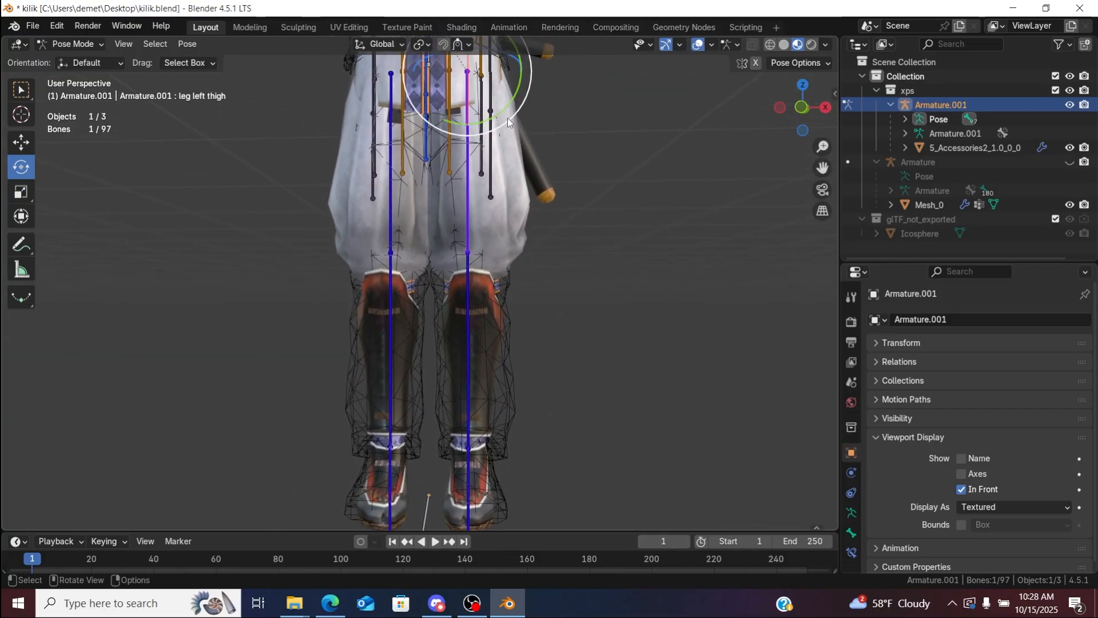
{"action": "left_click_drag", "start_coordinate": [501, 115], "coordinate": [501, 112]}
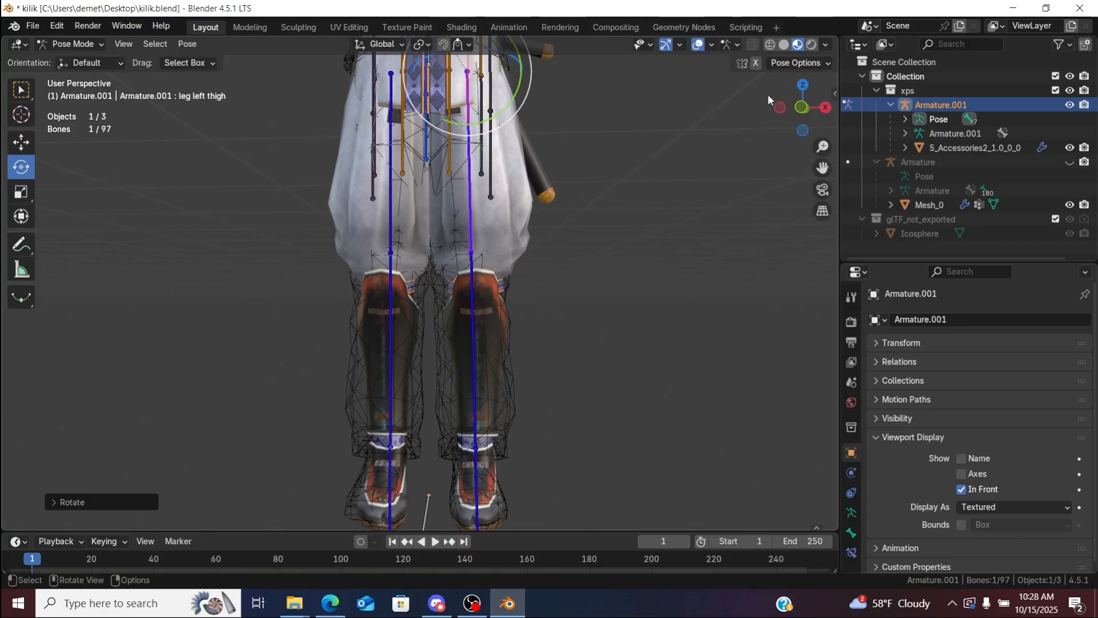
{"action": "left_click_drag", "start_coordinate": [804, 109], "coordinate": [792, 214]}
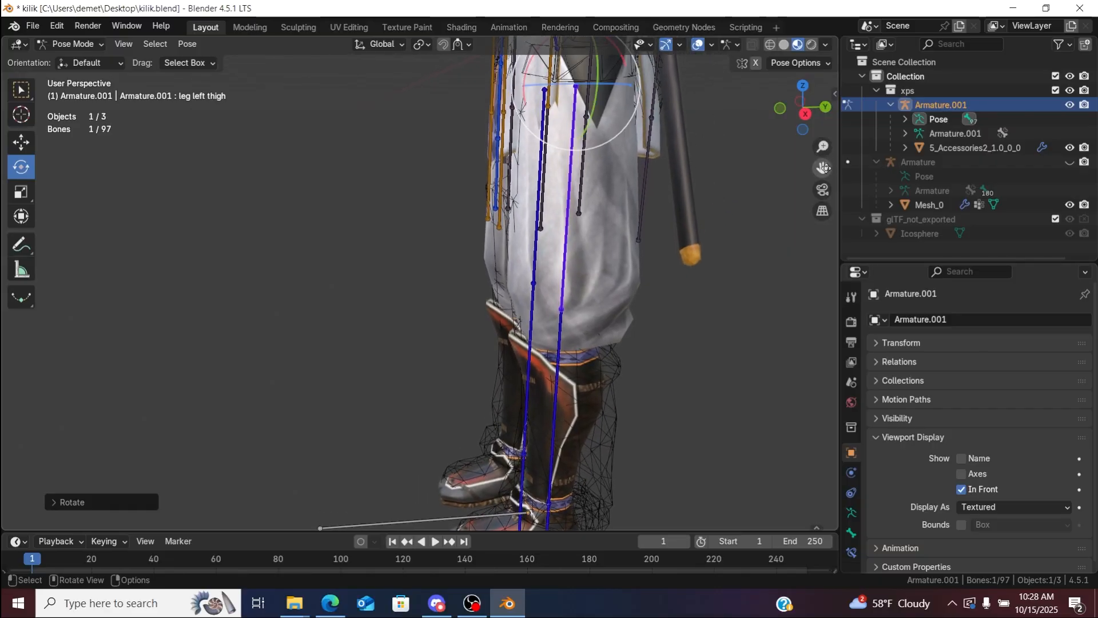
{"action": "left_click_drag", "start_coordinate": [824, 146], "coordinate": [823, 155]}
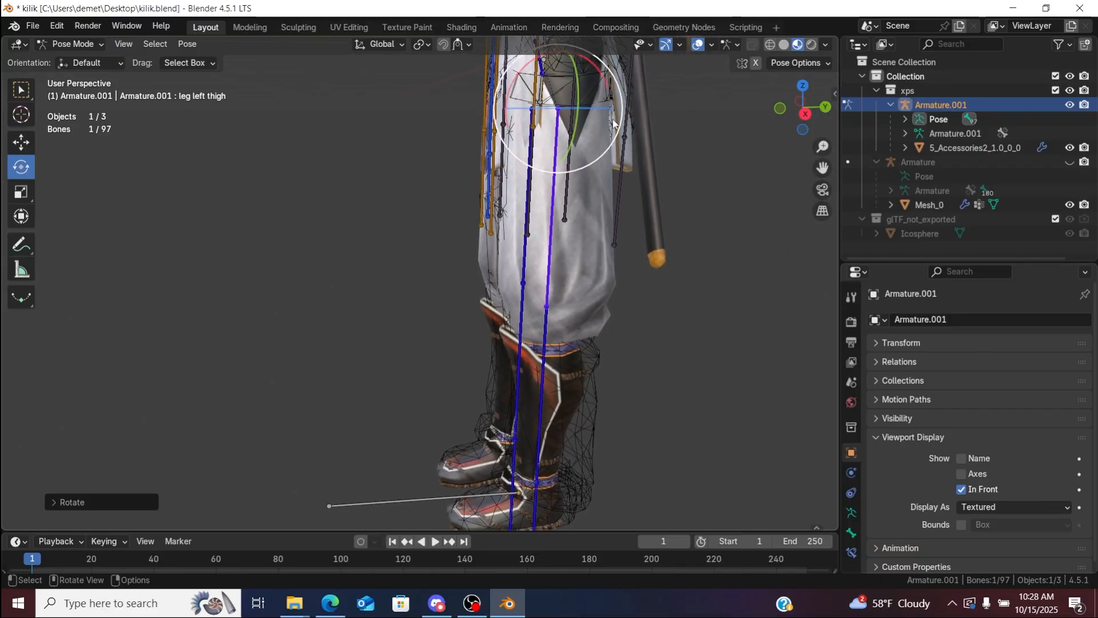
{"action": "left_click_drag", "start_coordinate": [604, 87], "coordinate": [604, 86]}
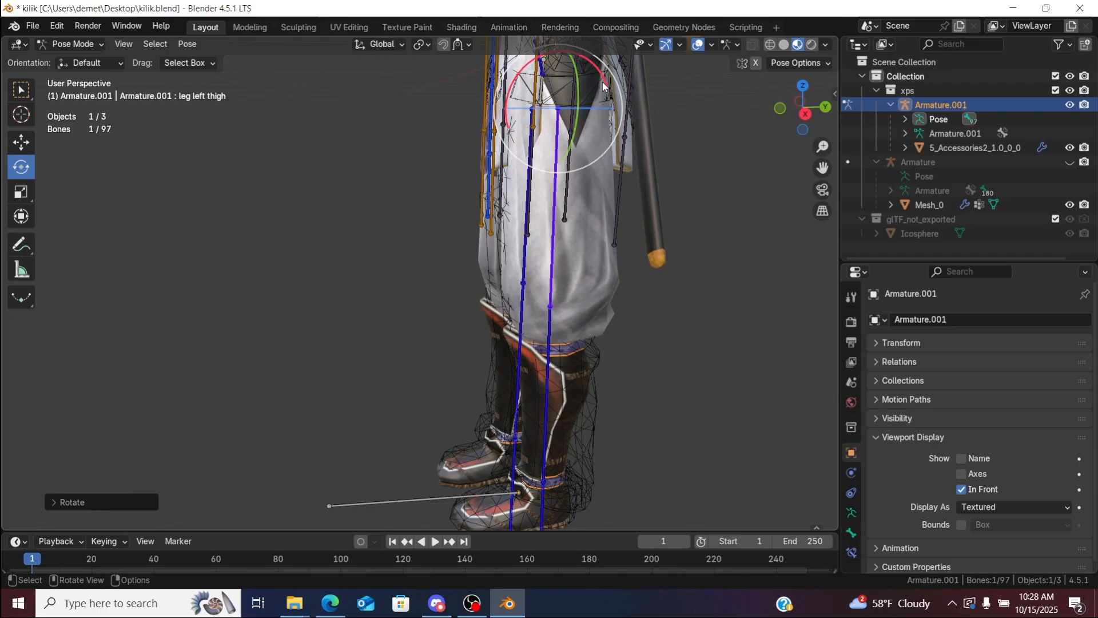
Step: Rotate the bone leg right thigh about global Y and global X to align the right leg with the wireframe leg
{"action": "left_click_drag", "start_coordinate": [808, 122], "coordinate": [804, 120]}
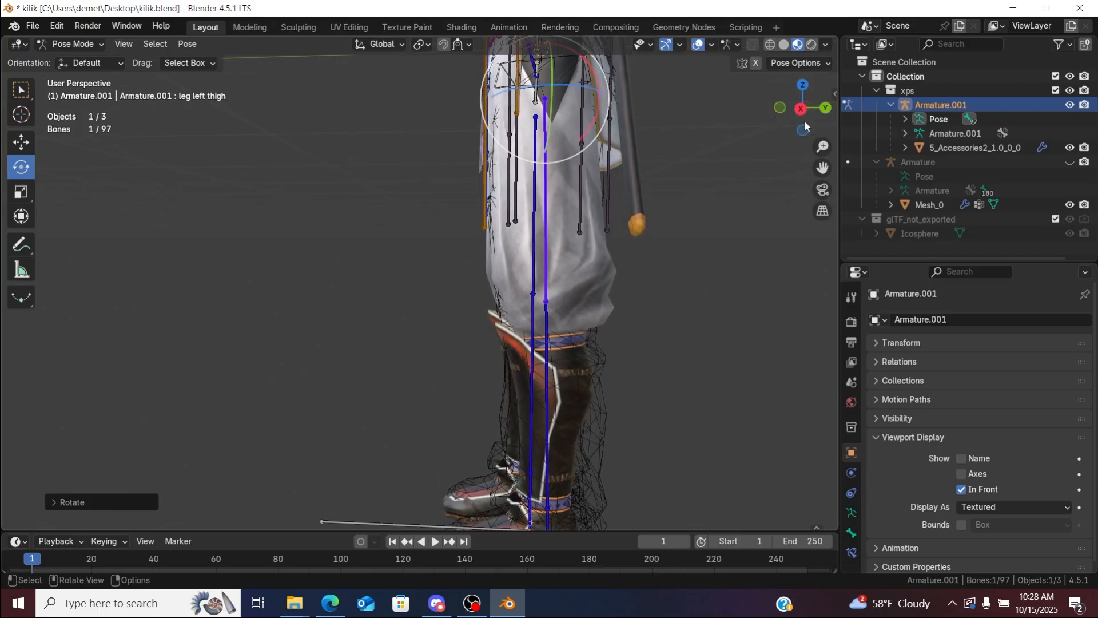
{"action": "left_click", "coordinate": [831, 176]}
{"action": "left_click_drag", "start_coordinate": [823, 168], "coordinate": [897, 141]}
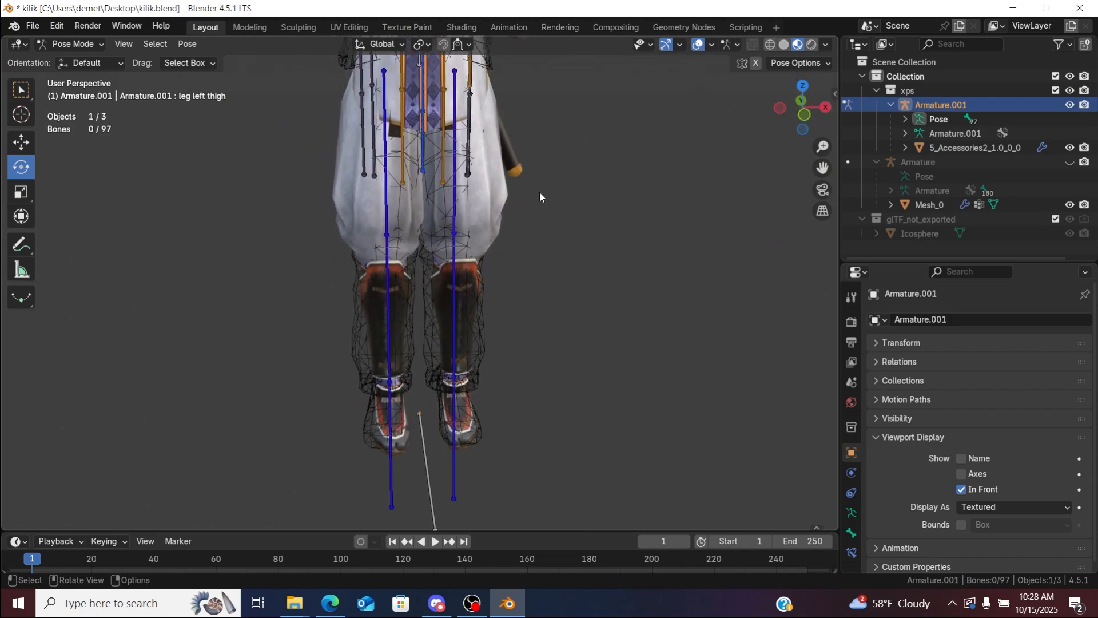
{"action": "left_click", "coordinate": [388, 135]}
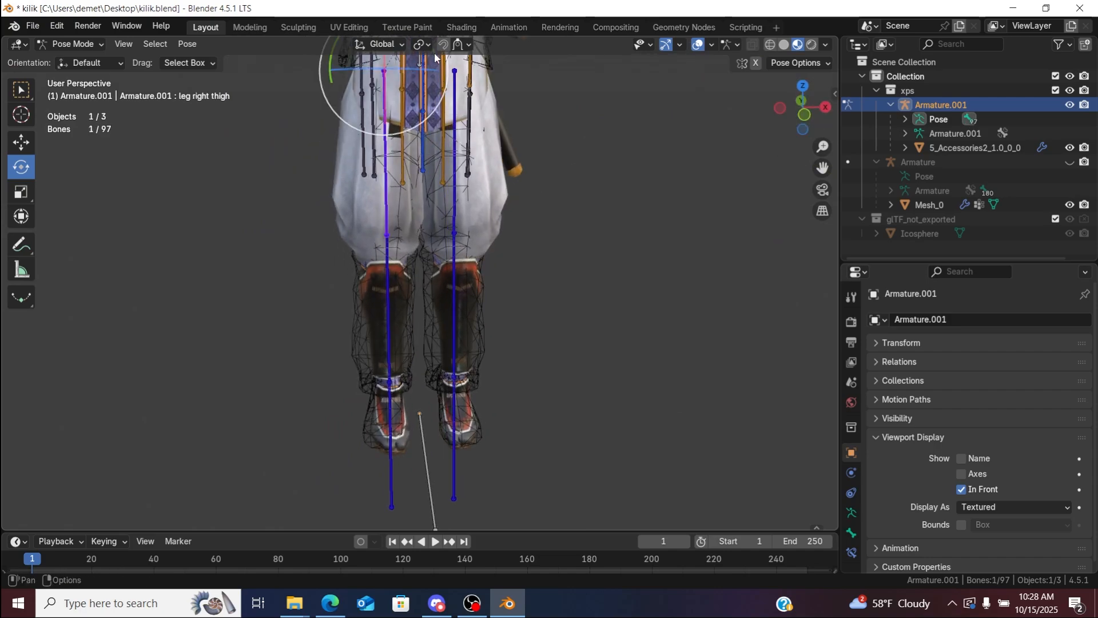
{"action": "left_click_drag", "start_coordinate": [435, 57], "coordinate": [518, 57]}
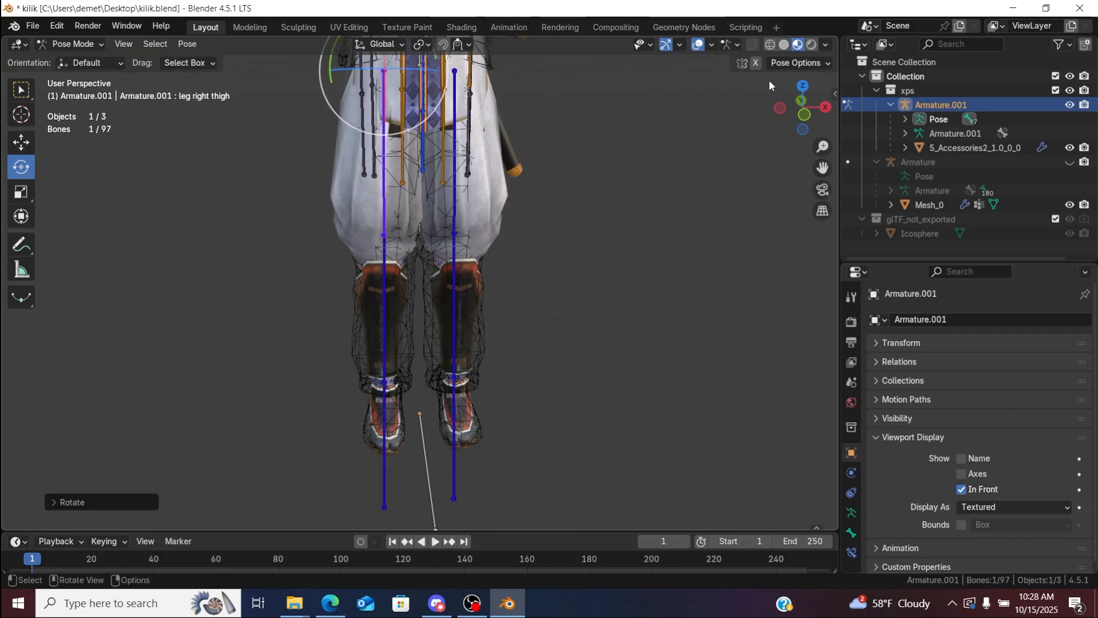
{"action": "left_click_drag", "start_coordinate": [792, 102], "coordinate": [924, 105]}
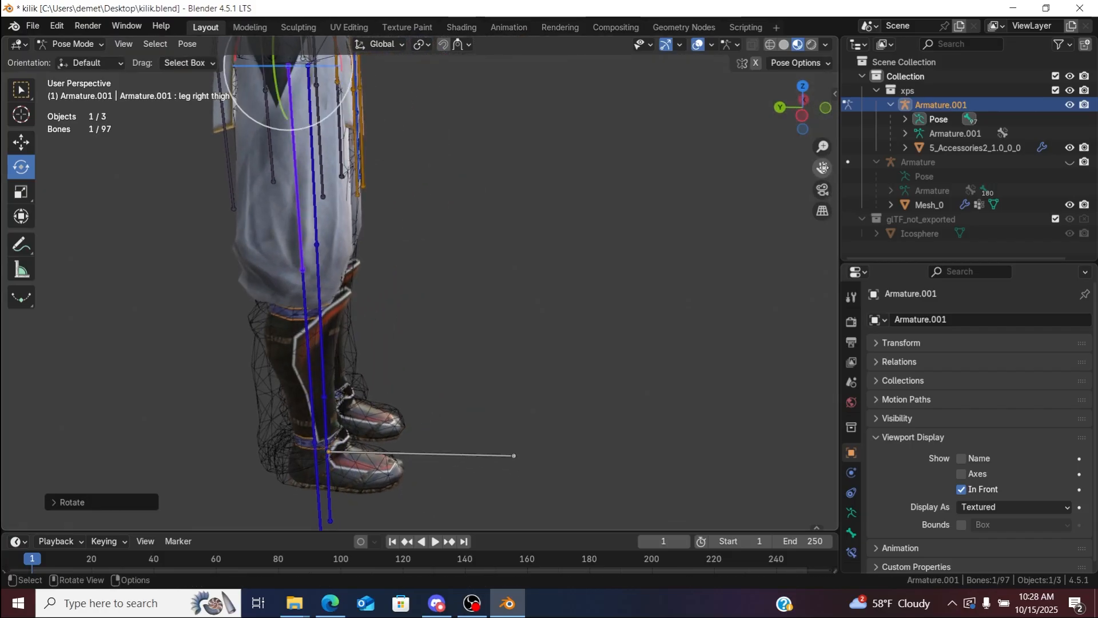
{"action": "left_click_drag", "start_coordinate": [823, 169], "coordinate": [927, 217]}
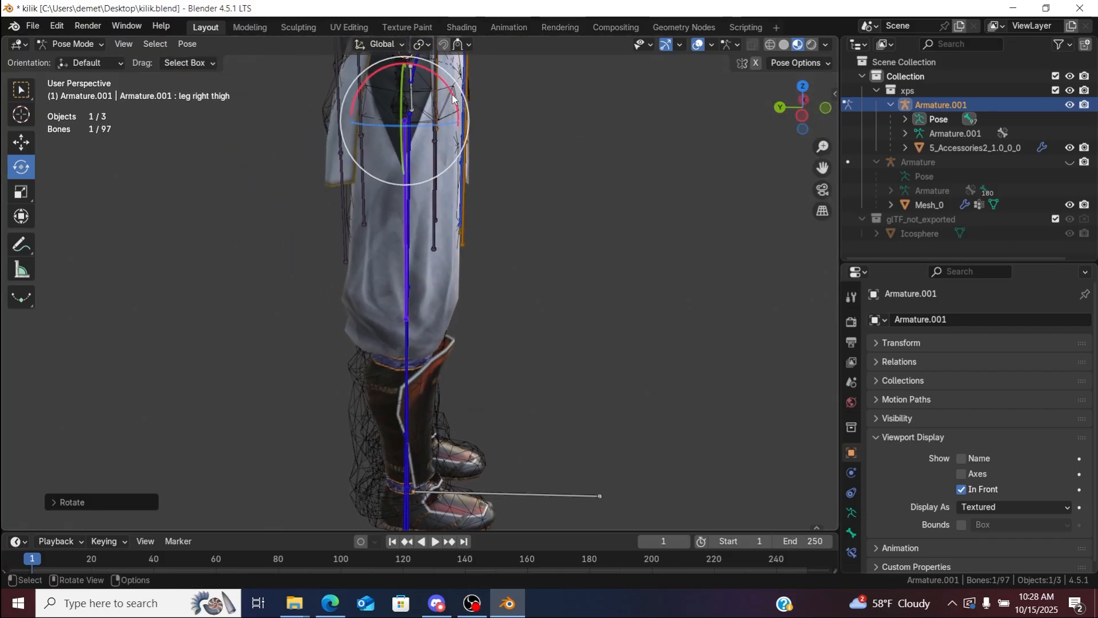
{"action": "left_click_drag", "start_coordinate": [452, 96], "coordinate": [725, 165], "text": "shift"}
Step: Check the posed body from the front and return Armature.001 to Object Mode
{"action": "left_click_drag", "start_coordinate": [798, 124], "coordinate": [782, 124]}
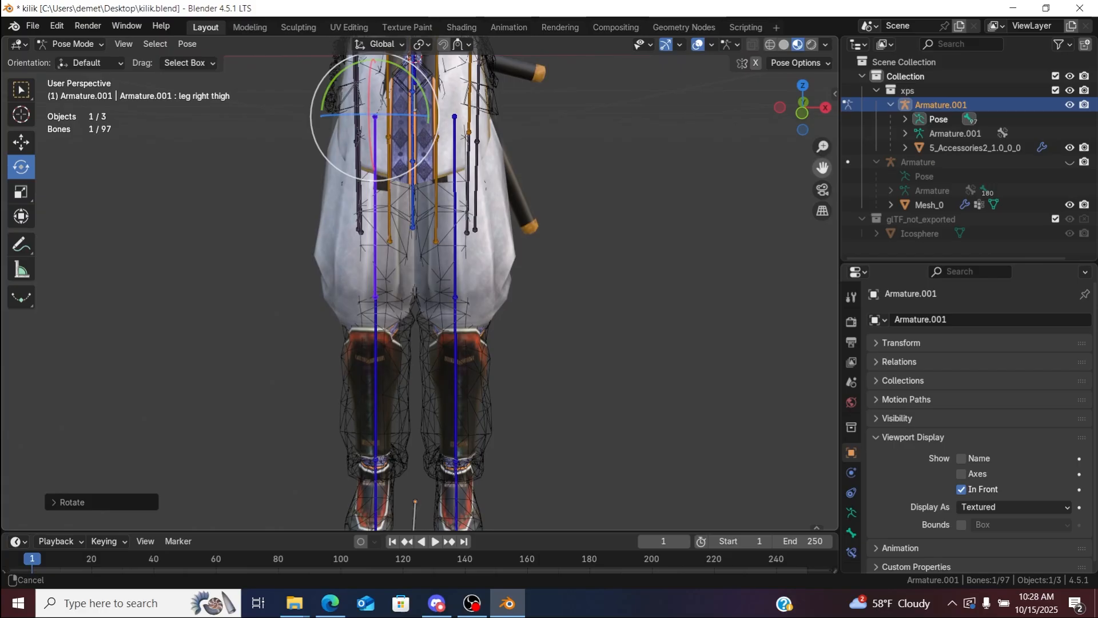
{"action": "left_click_drag", "start_coordinate": [823, 168], "coordinate": [824, 163]}
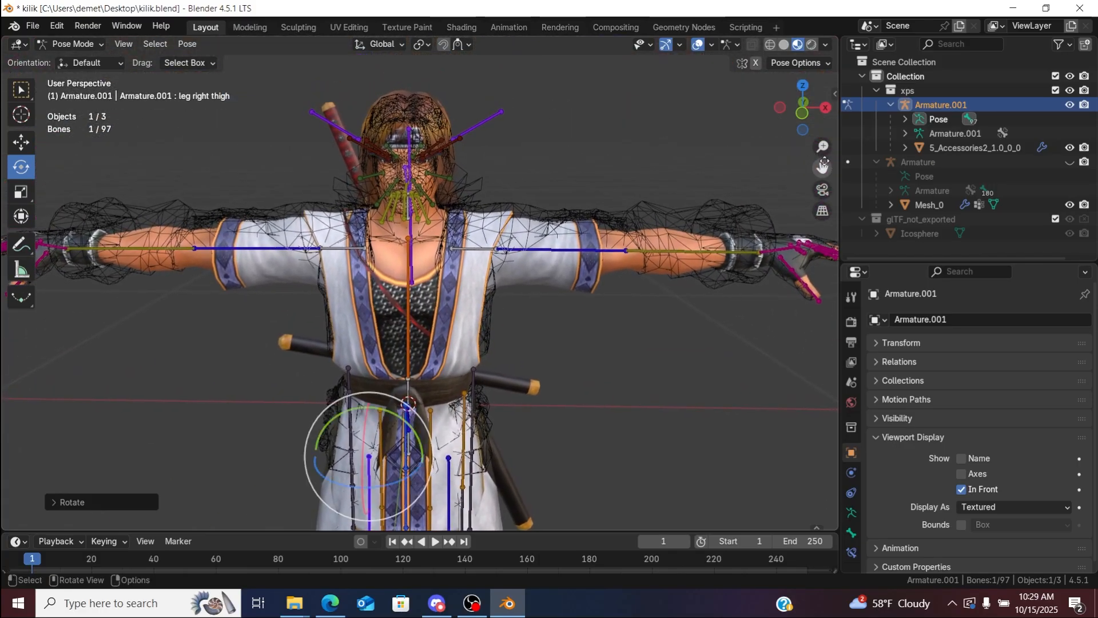
{"action": "left_click", "coordinate": [74, 45]}
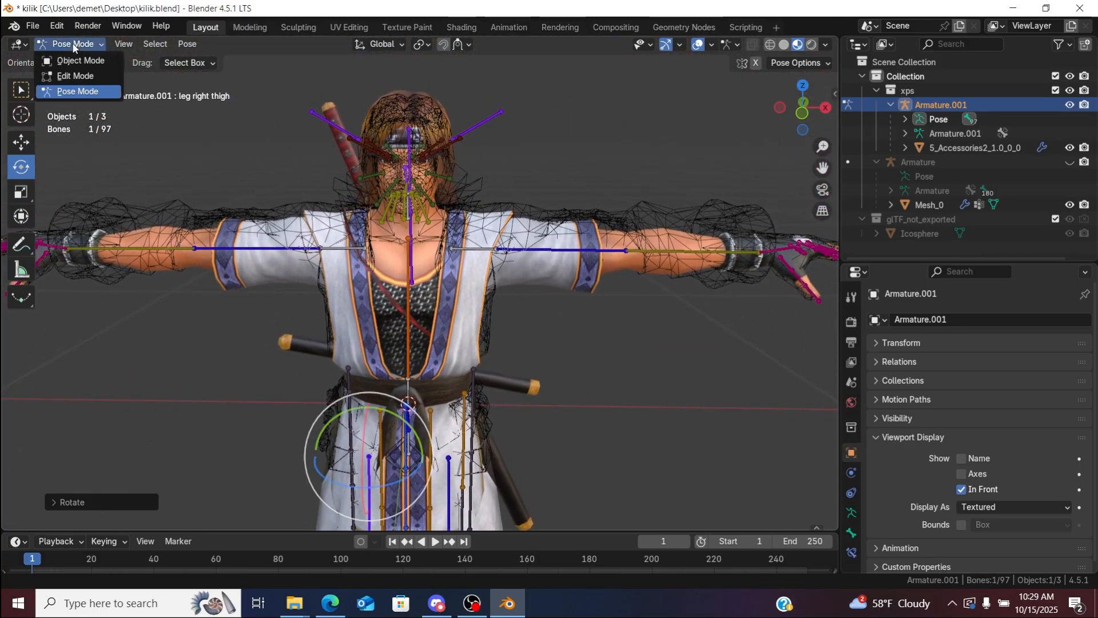
{"action": "left_click", "coordinate": [78, 60]}
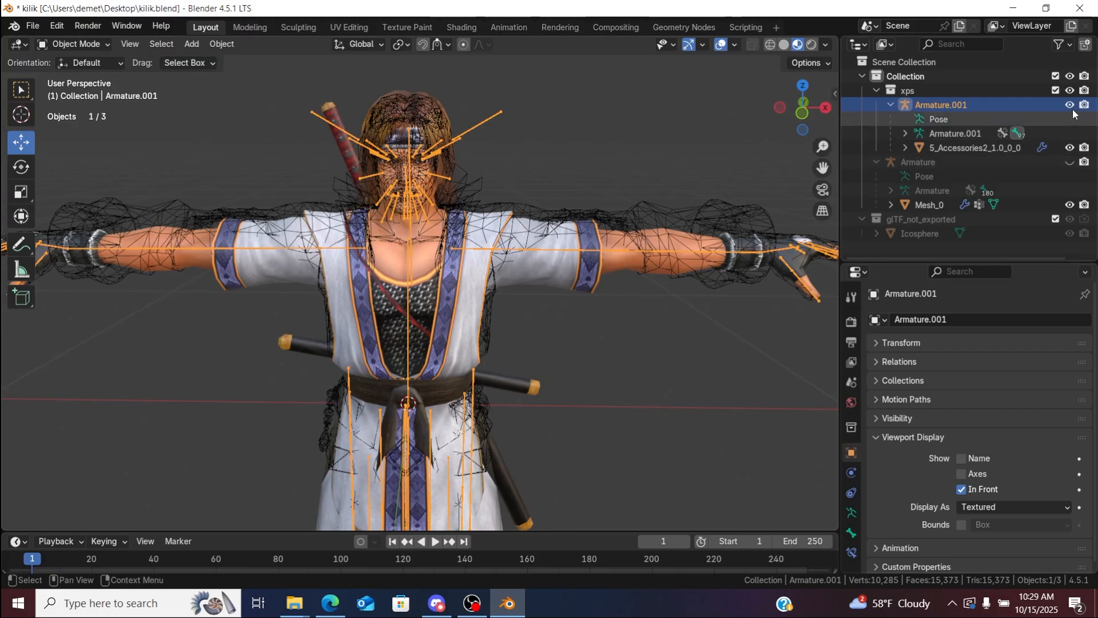
Step: Unhide Kilik's Armature and put Armature.001 in Pose Mode
{"action": "left_click", "coordinate": [1070, 163]}
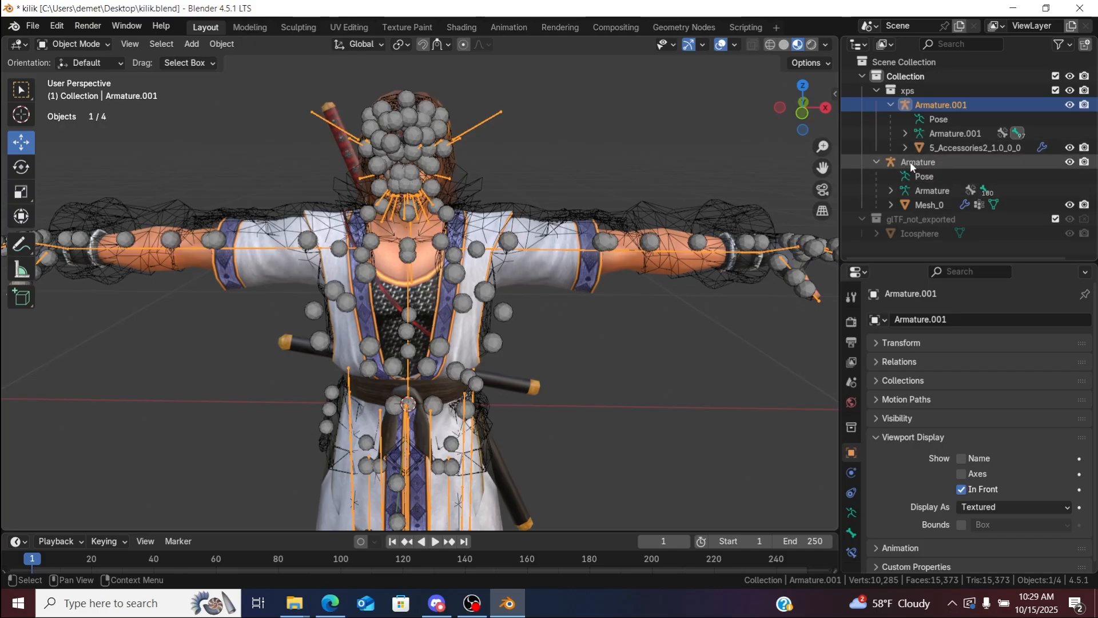
{"action": "left_click_drag", "start_coordinate": [822, 165], "coordinate": [824, 74]}
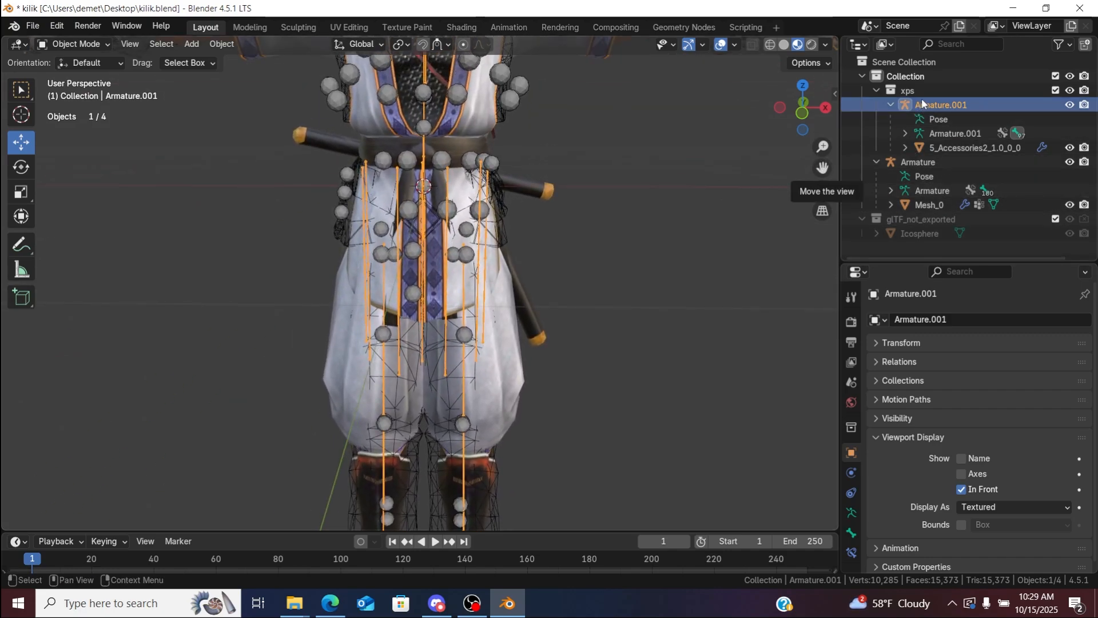
{"action": "left_click", "coordinate": [102, 45]}
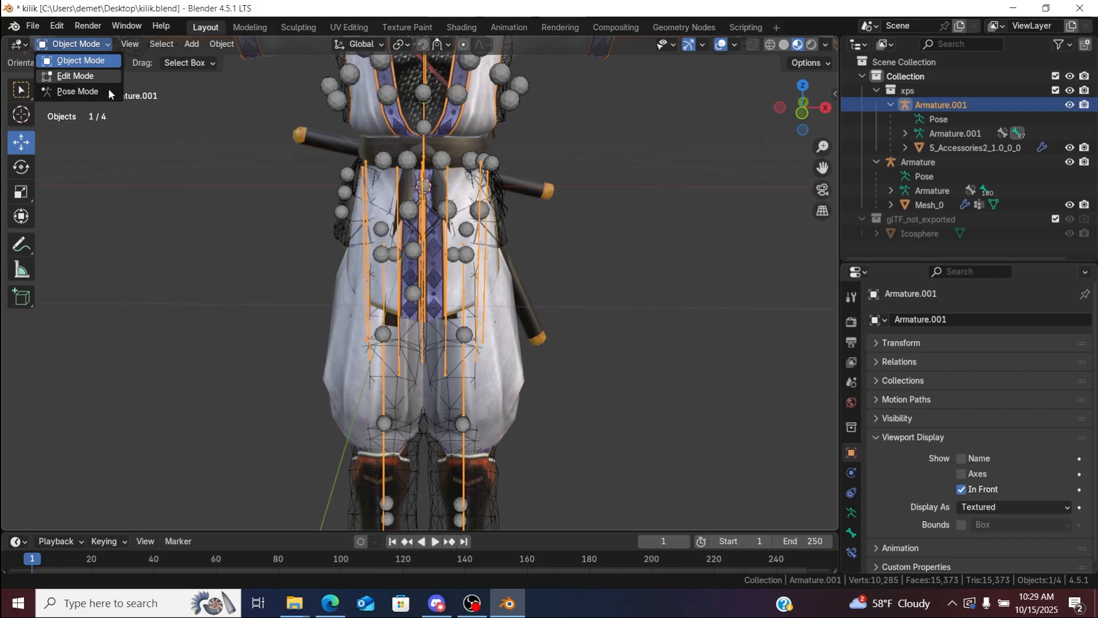
{"action": "left_click", "coordinate": [108, 95]}
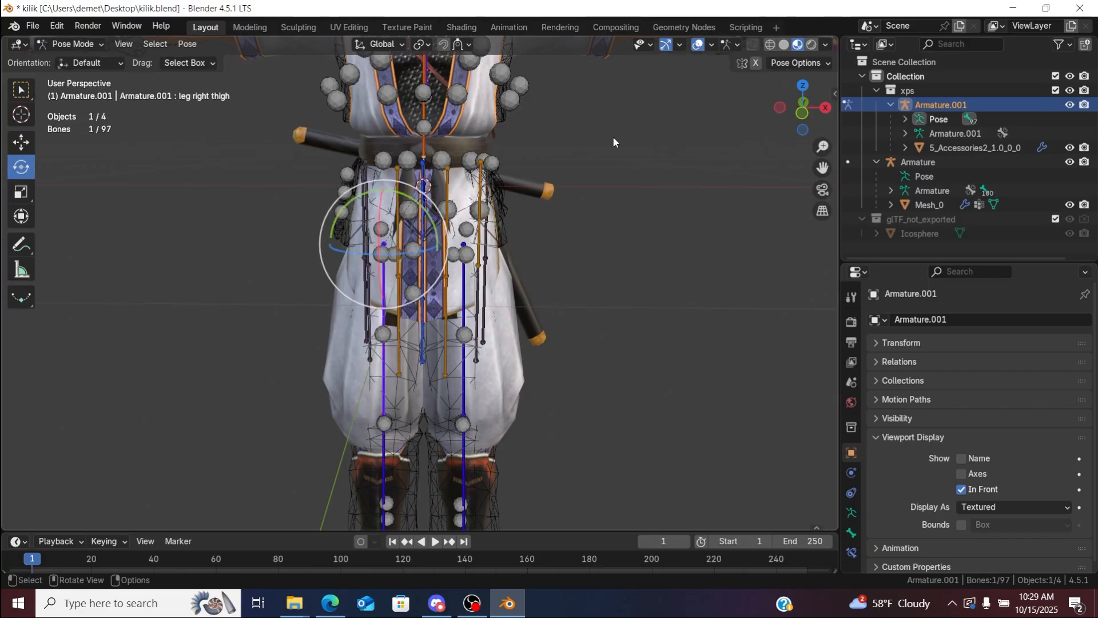
Step: Expand Armature.001's pose hierarchy through root ground, root hips and pelvis, and widen the Outliner to make the bone names readable
{"action": "left_click", "coordinate": [899, 117]}
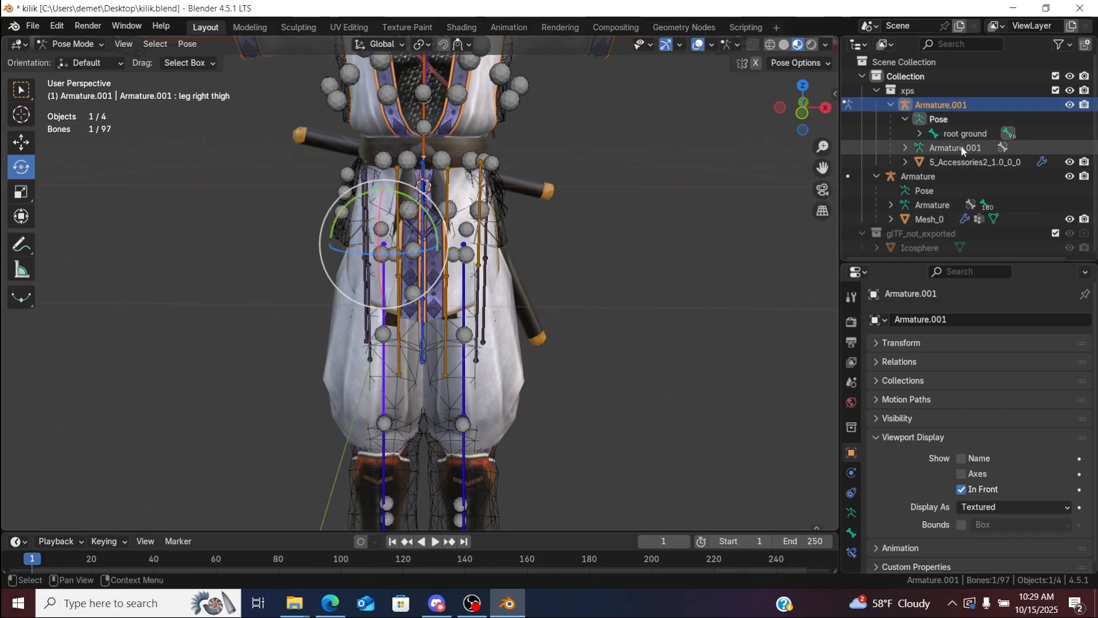
{"action": "left_click", "coordinate": [919, 133]}
{"action": "left_click", "coordinate": [933, 148]}
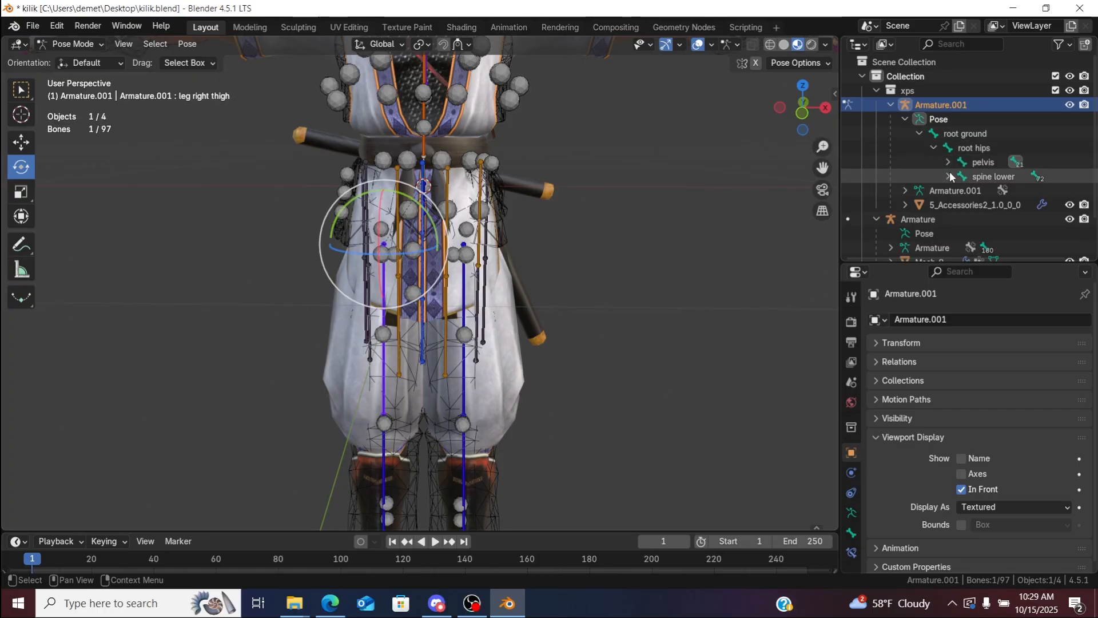
{"action": "left_click", "coordinate": [461, 294]}
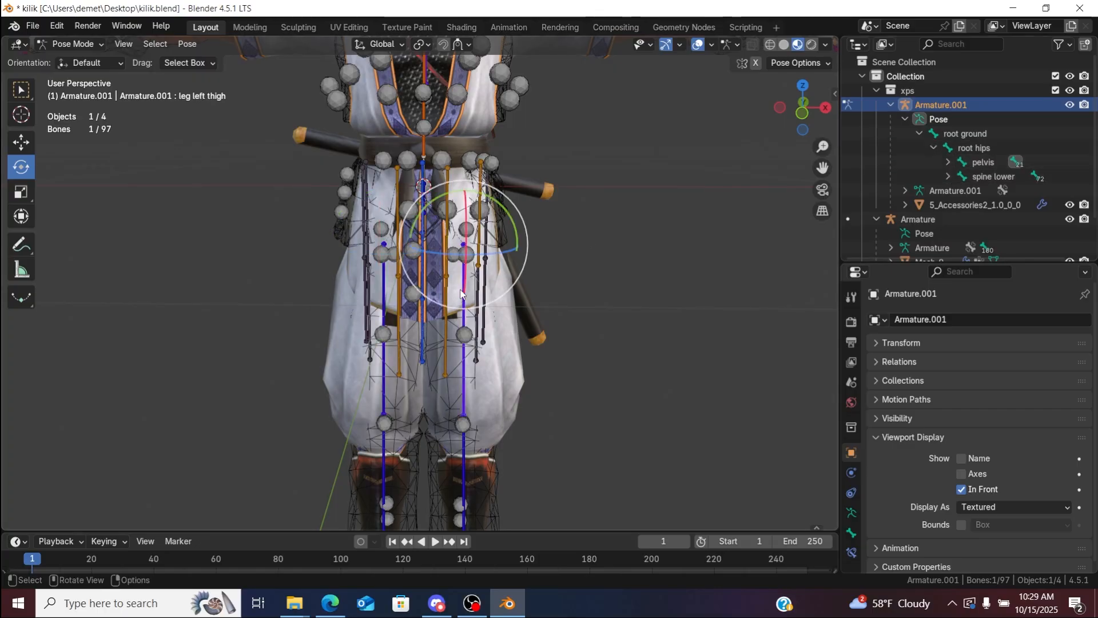
{"action": "left_click", "coordinate": [941, 163]}
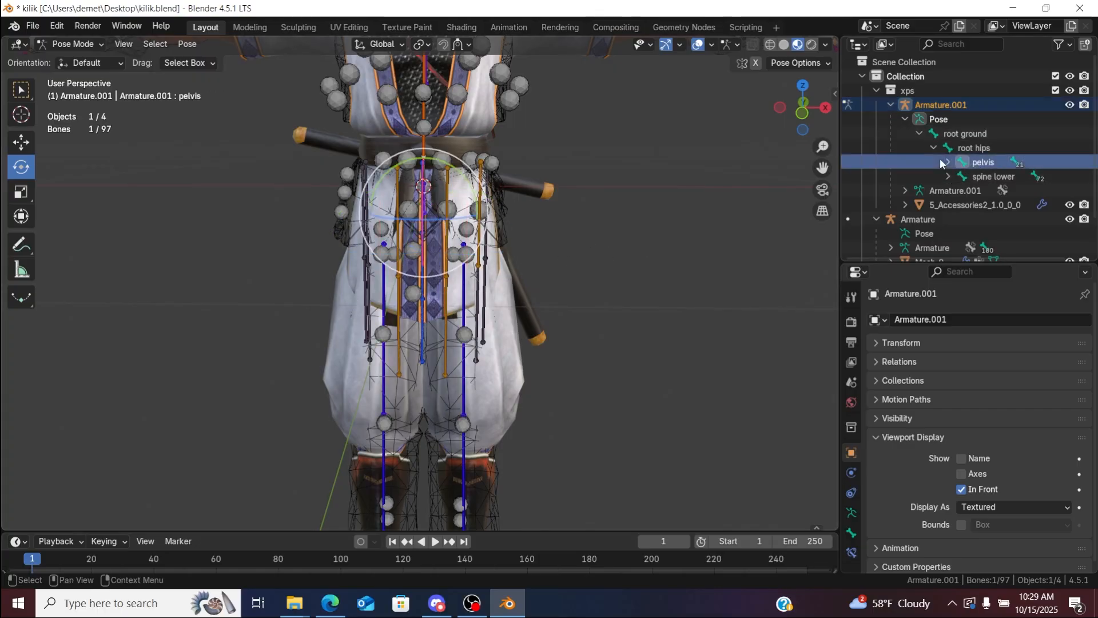
{"action": "left_click", "coordinate": [948, 163]}
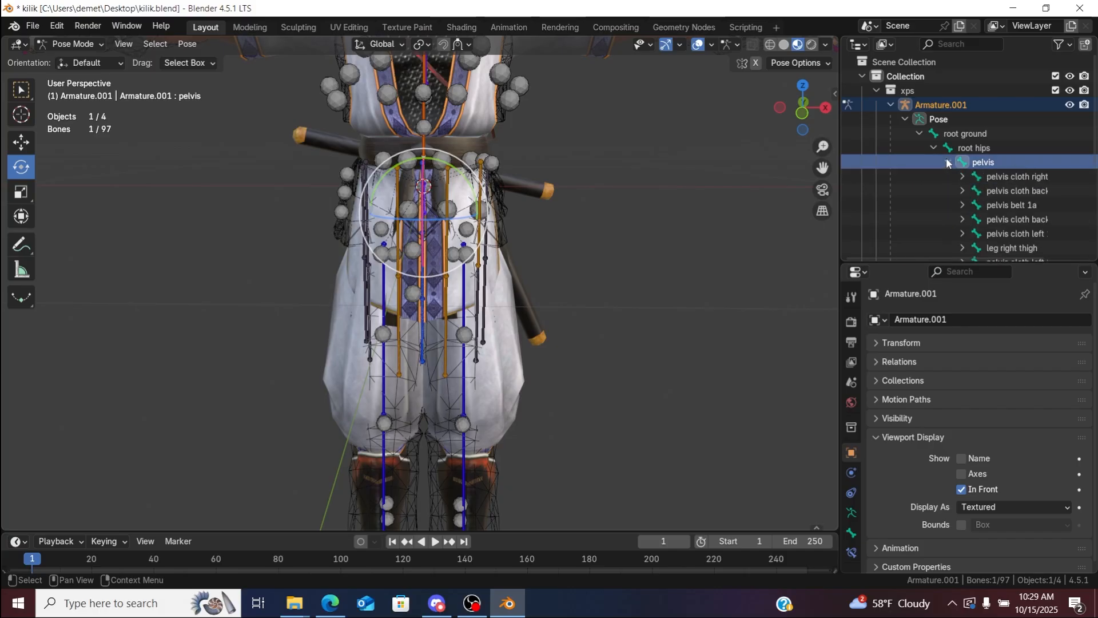
{"action": "left_click_drag", "start_coordinate": [839, 191], "coordinate": [707, 190]}
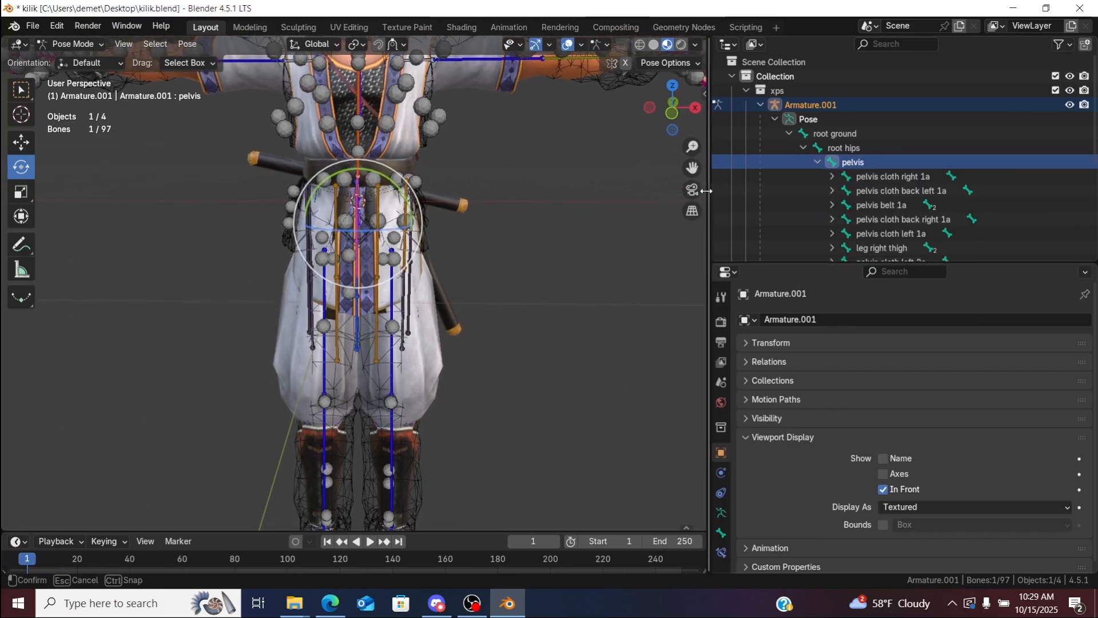
Step: Test-rotate Armature.001's leg left thigh bone outward about global Y and undo the rotation
{"action": "scroll", "coordinate": [904, 162], "scroll_direction": "down", "scroll_amount": 5}
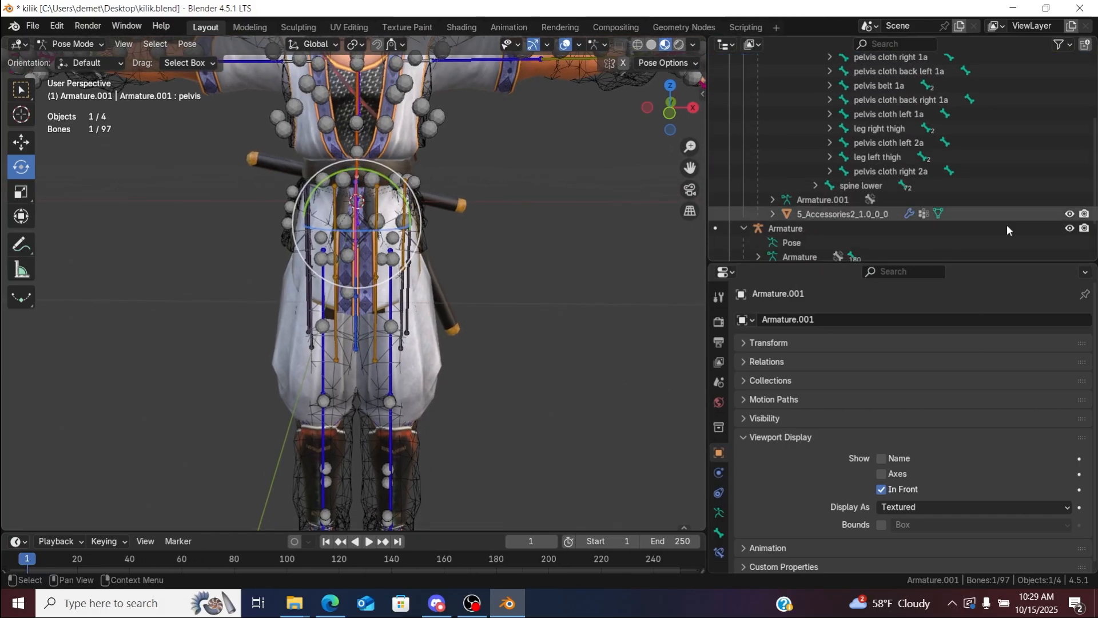
{"action": "left_click", "coordinate": [867, 158]}
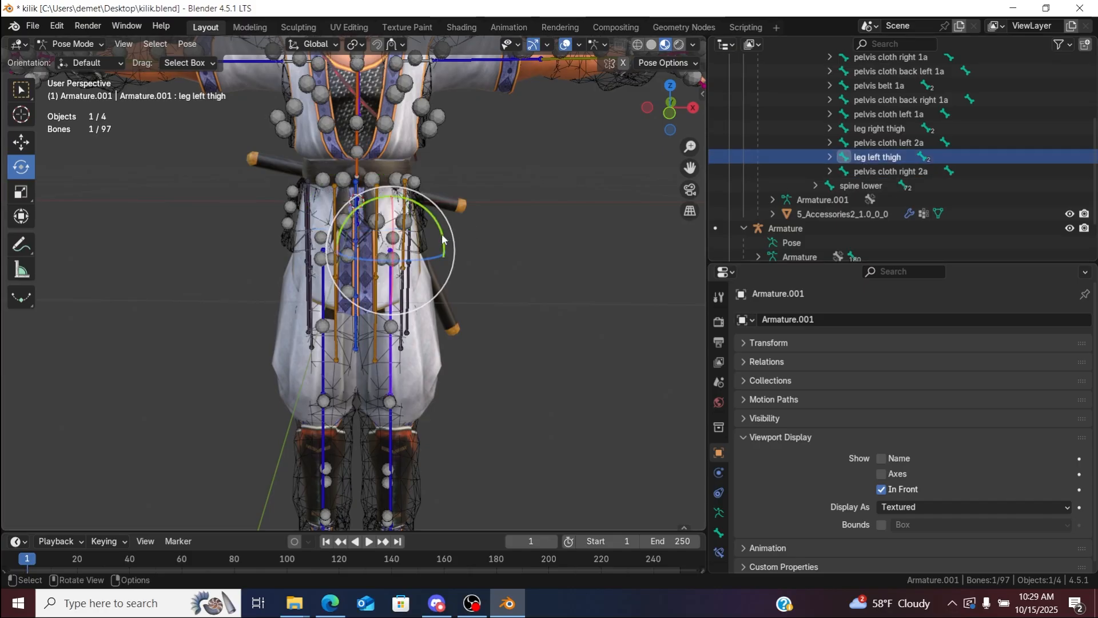
{"action": "left_click_drag", "start_coordinate": [444, 239], "coordinate": [394, 234]}
{"action": "left_click", "coordinate": [63, 27]}
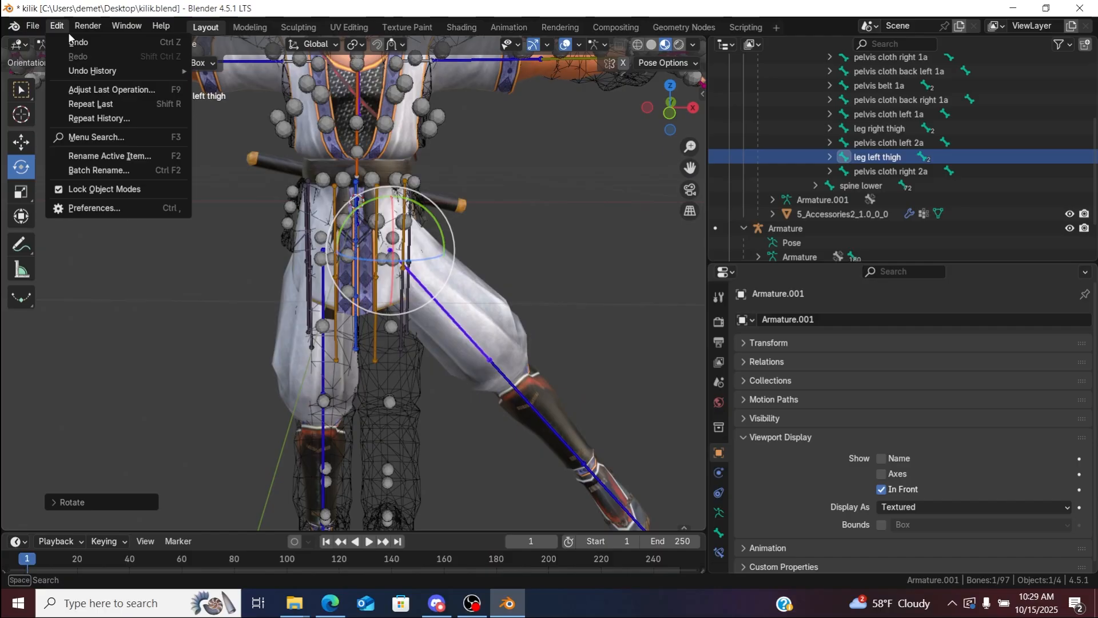
{"action": "left_click", "coordinate": [80, 40]}
{"action": "scroll", "coordinate": [829, 122], "scroll_direction": "up", "scroll_amount": 5}
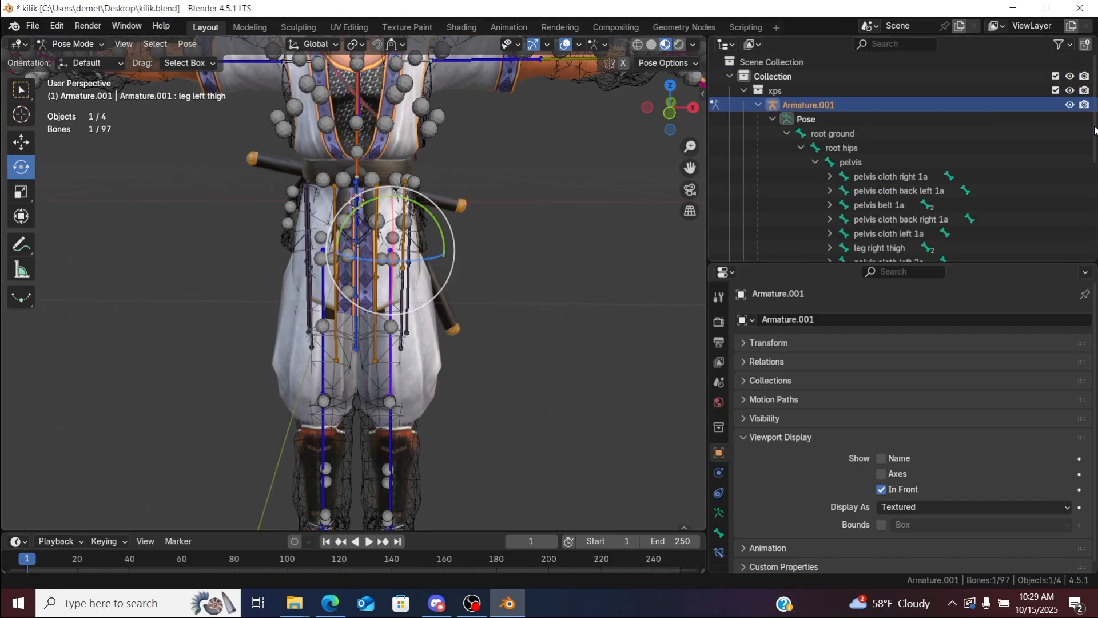
Step: Return Armature.001 to Object Mode and put Kilik's Armature in Pose Mode
{"action": "left_click", "coordinate": [83, 44]}
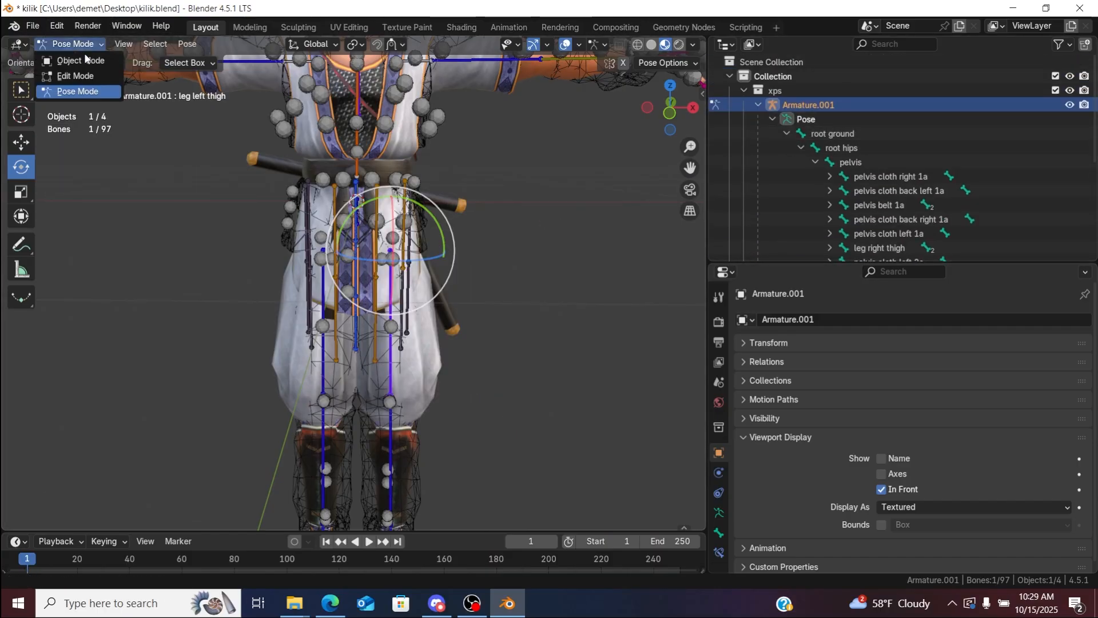
{"action": "left_click", "coordinate": [71, 45]}
{"action": "left_click", "coordinate": [785, 163]}
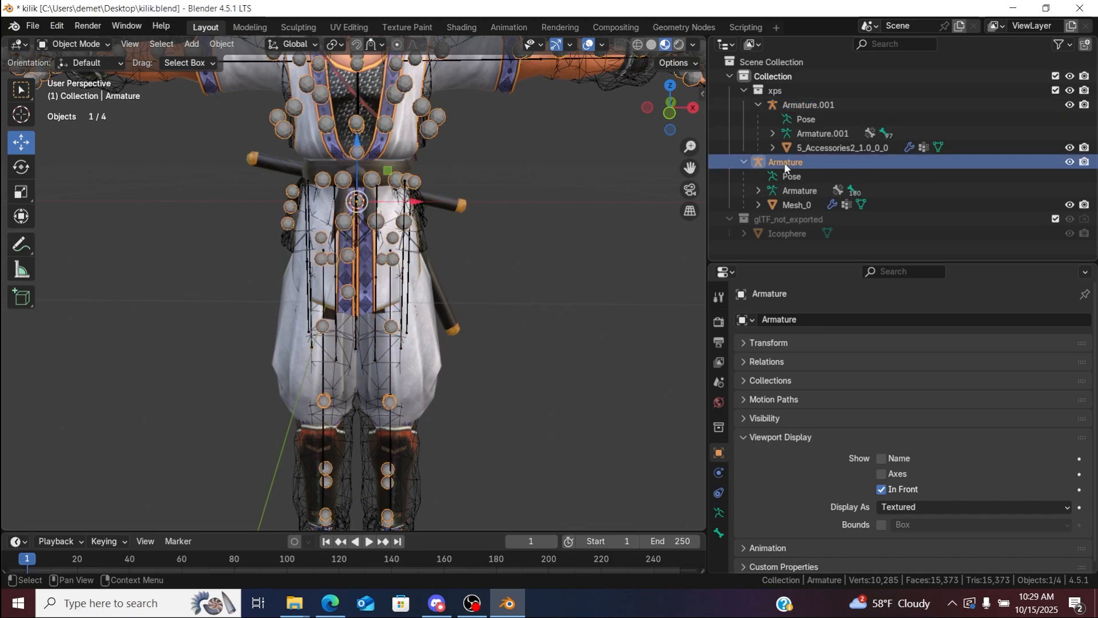
{"action": "left_click", "coordinate": [85, 44]}
{"action": "left_click", "coordinate": [104, 92]}
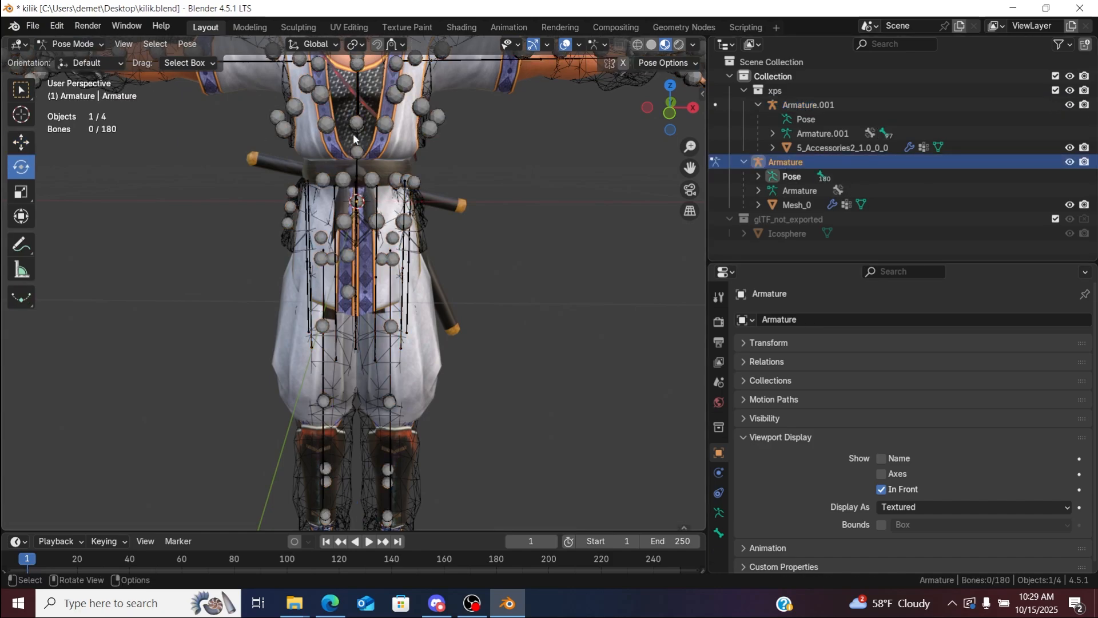
Step: Test-rotate Kilik's MOMO_L bone under KOSHI outward and undo the rotation
{"action": "left_click", "coordinate": [759, 176]}
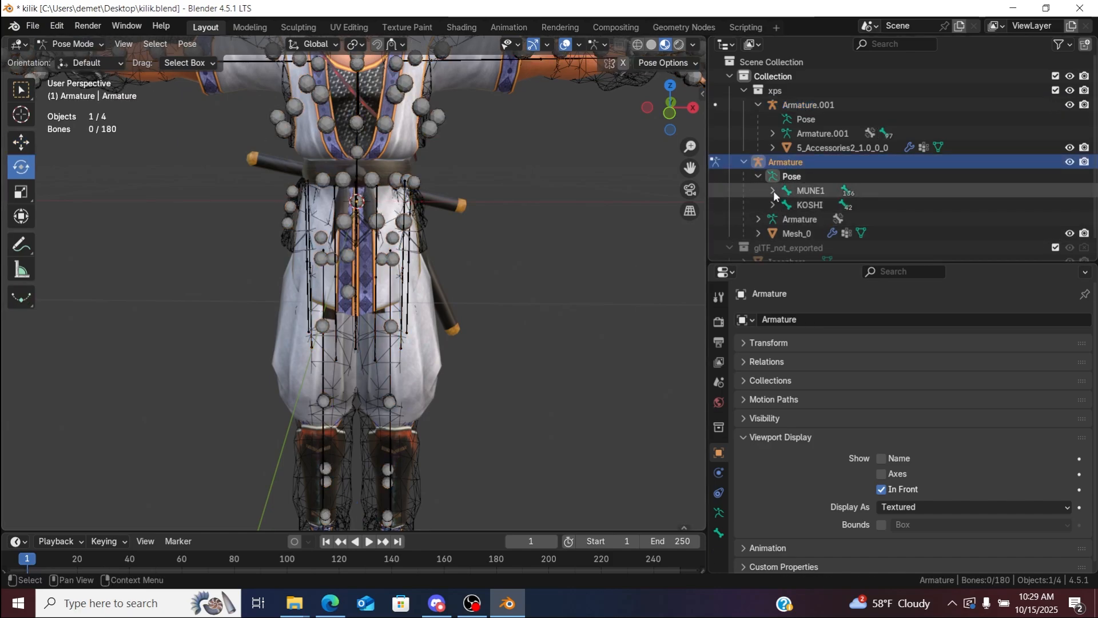
{"action": "left_click", "coordinate": [773, 204]}
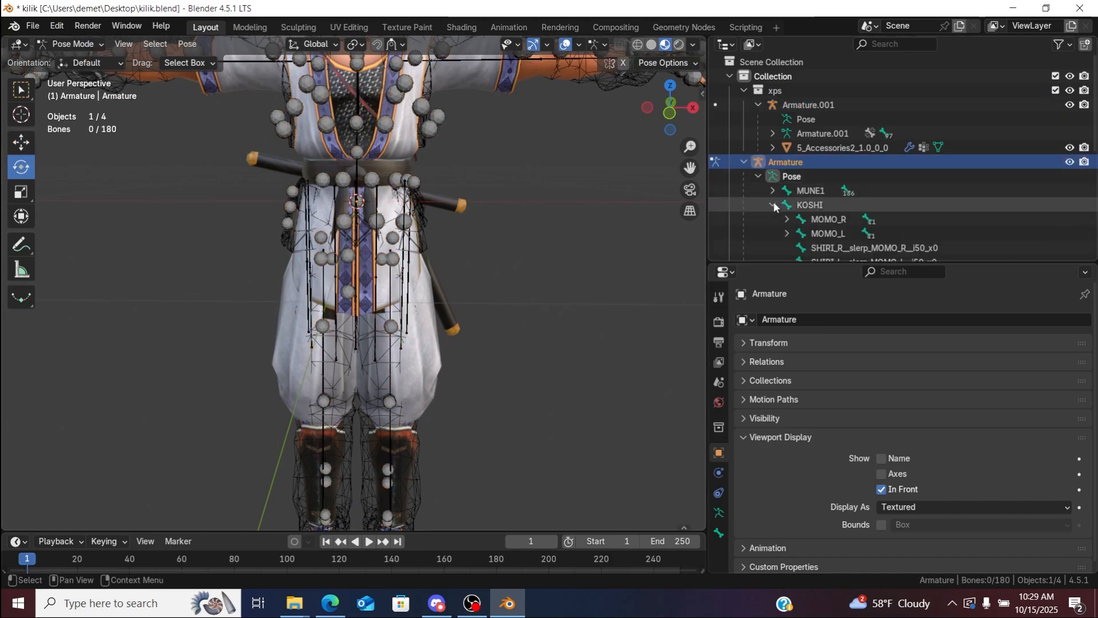
{"action": "left_click", "coordinate": [819, 233]}
{"action": "left_click_drag", "start_coordinate": [691, 168], "coordinate": [709, 148]}
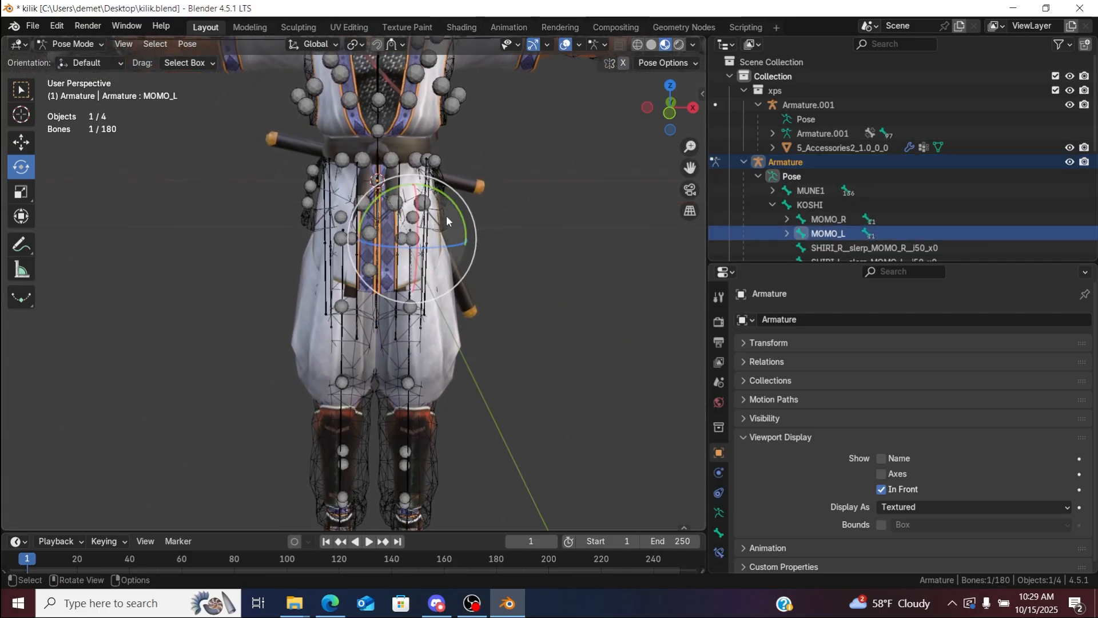
{"action": "mouse_move", "coordinate": [464, 220]}
{"action": "left_mouse_down"}
{"action": "mouse_move", "coordinate": [463, 246]}
{"action": "mouse_move", "coordinate": [434, 251]}
{"action": "mouse_move", "coordinate": [447, 216]}
{"action": "mouse_move", "coordinate": [453, 229]}
{"action": "left_mouse_up"}
{"action": "left_click", "coordinate": [56, 26]}
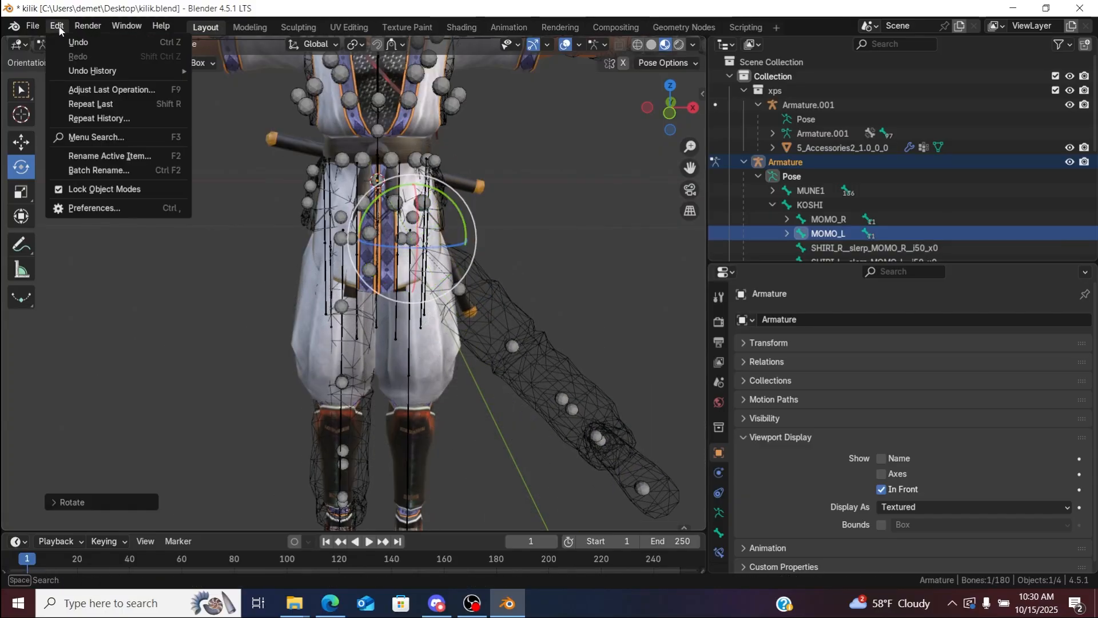
{"action": "left_click", "coordinate": [69, 41]}
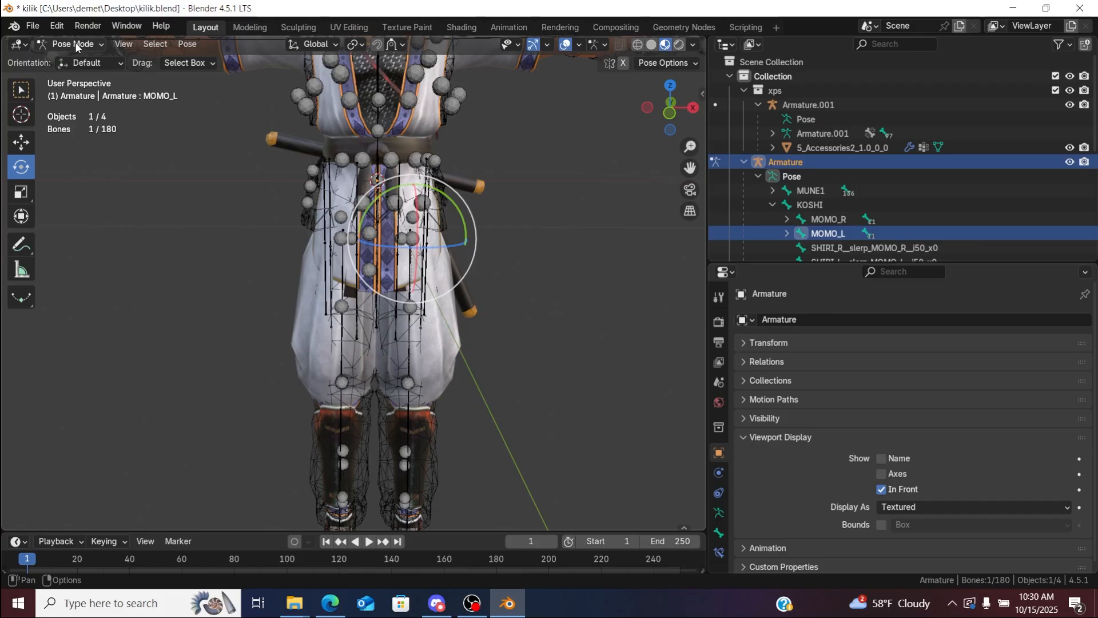
Step: Return Kilik's Armature to Object Mode and copy the name of the bone MOMO_L under KOSHI in its armature data
{"action": "left_click", "coordinate": [73, 44]}
{"action": "left_click", "coordinate": [82, 62]}
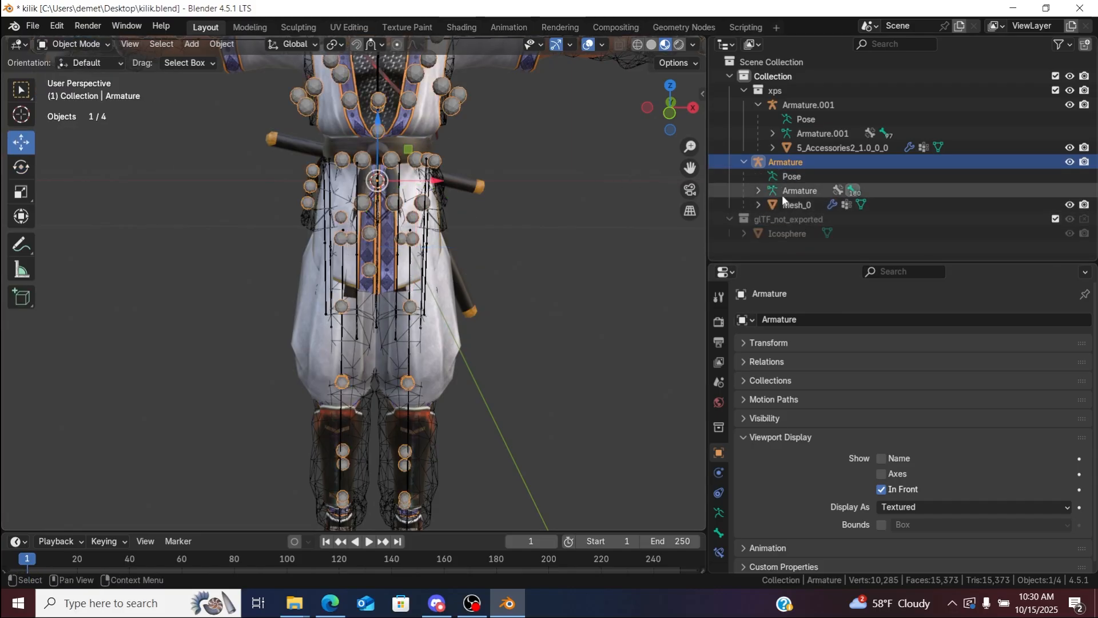
{"action": "left_click", "coordinate": [759, 191]}
{"action": "left_click", "coordinate": [772, 219]}
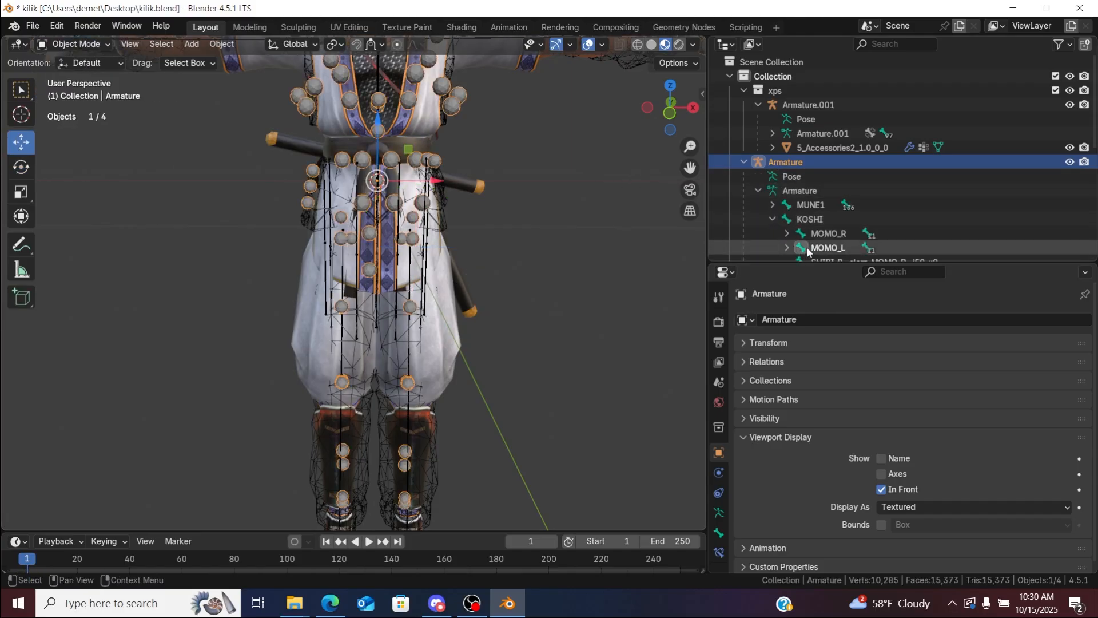
{"action": "double_click", "coordinate": [827, 248]}
{"action": "scroll", "coordinate": [826, 247], "scroll_direction": "down", "scroll_amount": 4}
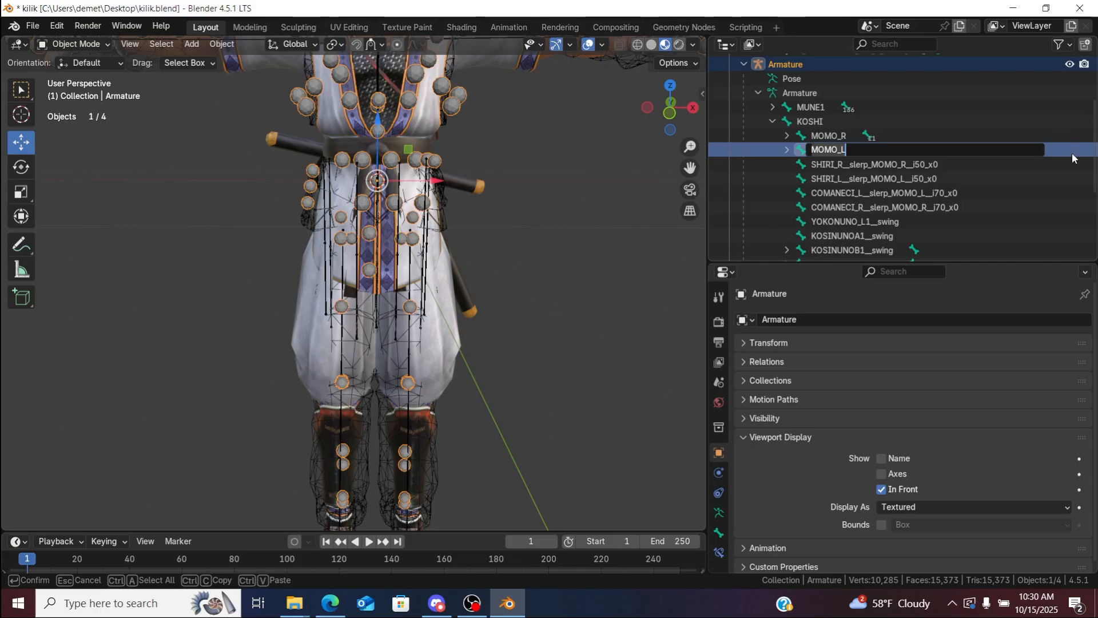
{"action": "key", "text": "Return"}
{"action": "scroll", "coordinate": [858, 160], "scroll_direction": "up", "scroll_amount": 4}
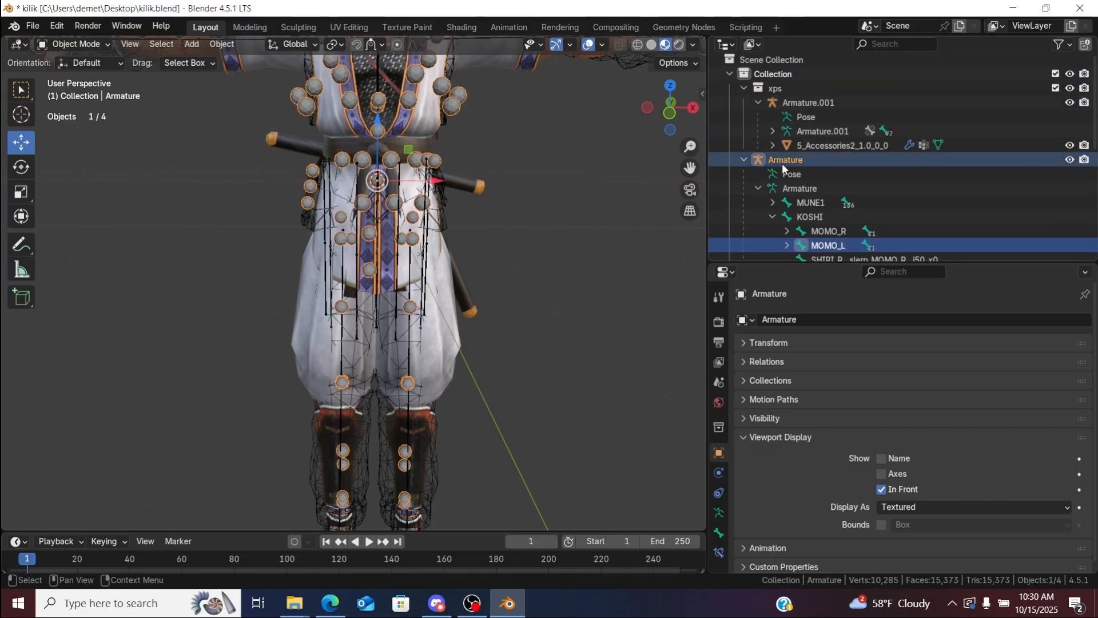
Step: Rename the leg left thigh bone under pelvis in Armature.001's armature data to MOMO_L
{"action": "left_click", "coordinate": [773, 131]}
{"action": "left_click", "coordinate": [786, 146]}
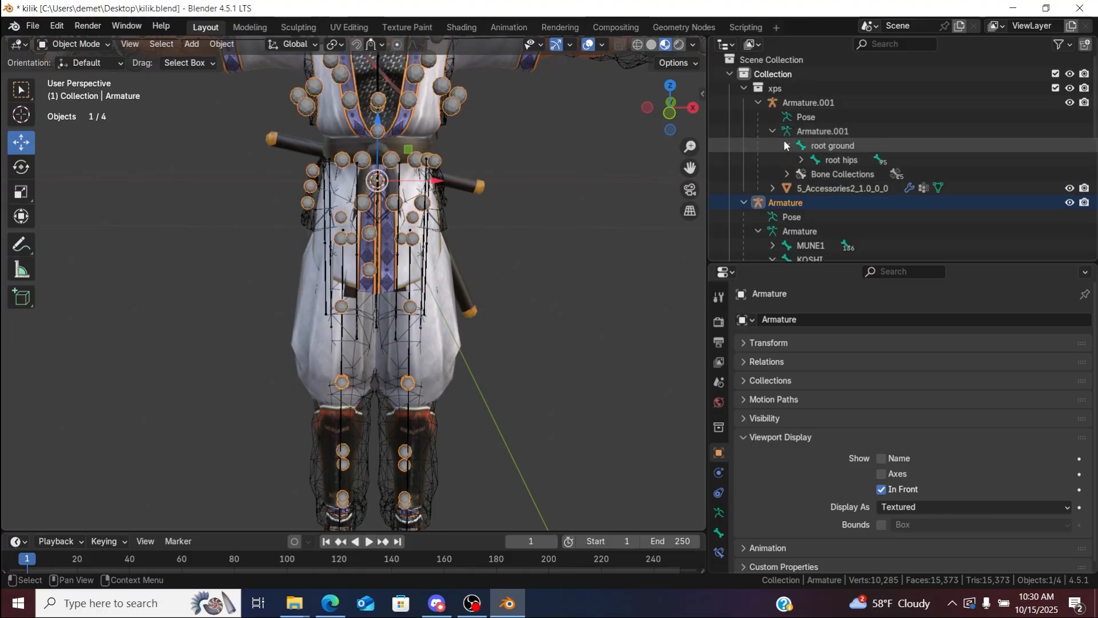
{"action": "left_click", "coordinate": [802, 159]}
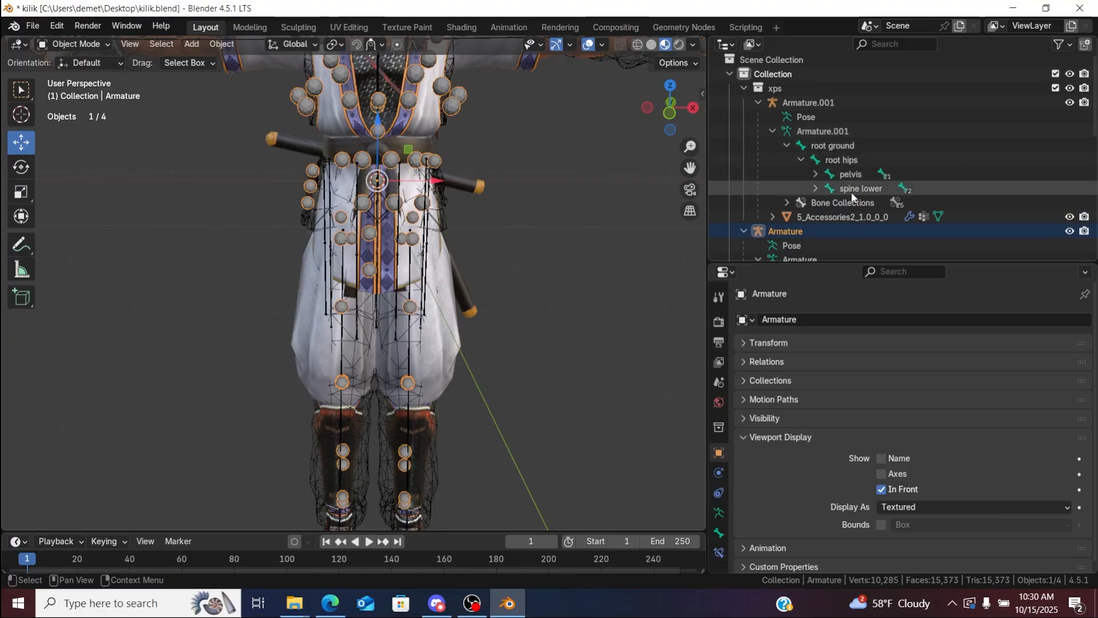
{"action": "left_click", "coordinate": [815, 188]}
{"action": "left_click", "coordinate": [815, 189]}
{"action": "left_click", "coordinate": [815, 174]}
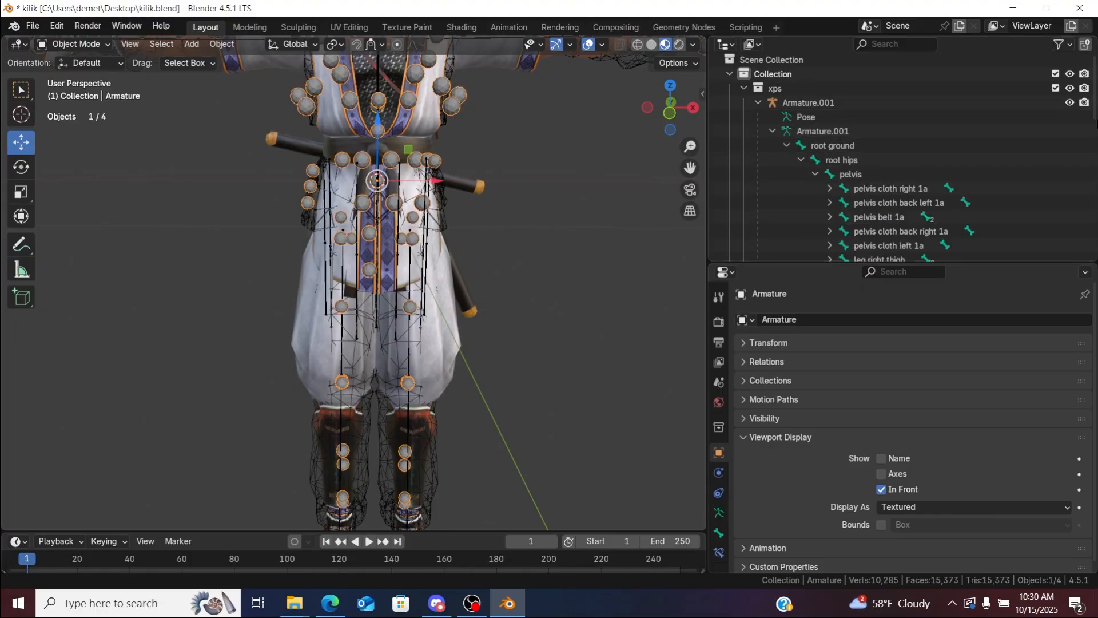
{"action": "scroll", "coordinate": [1061, 170], "scroll_direction": "down", "scroll_amount": 5}
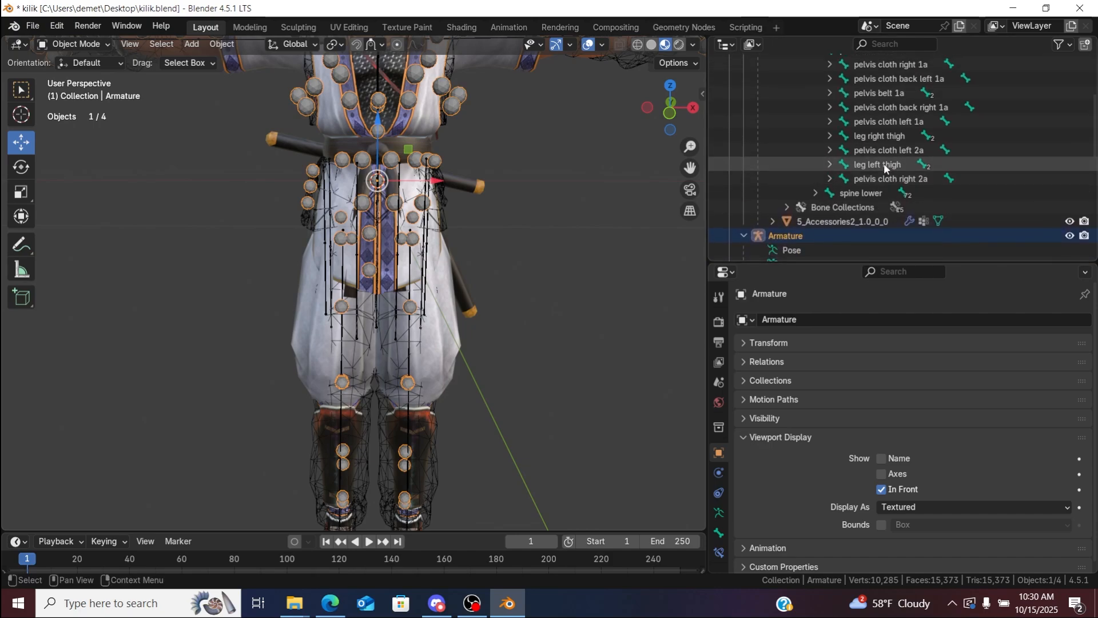
{"action": "double_click", "coordinate": [884, 163]}
{"action": "type", "text": "MOMO_L"}
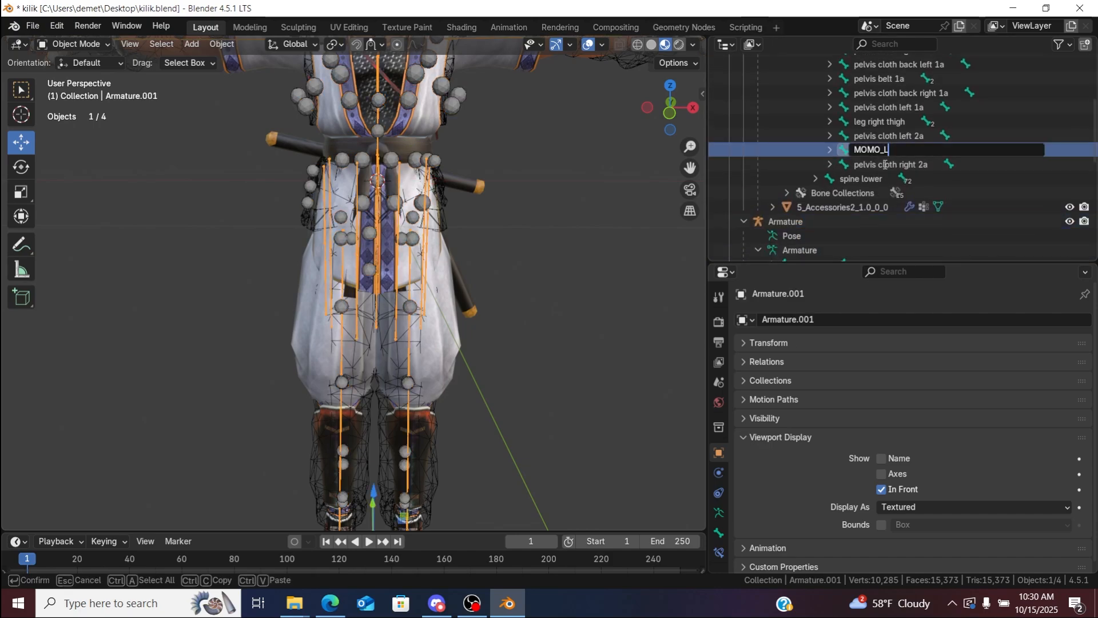
{"action": "key", "text": "Return"}
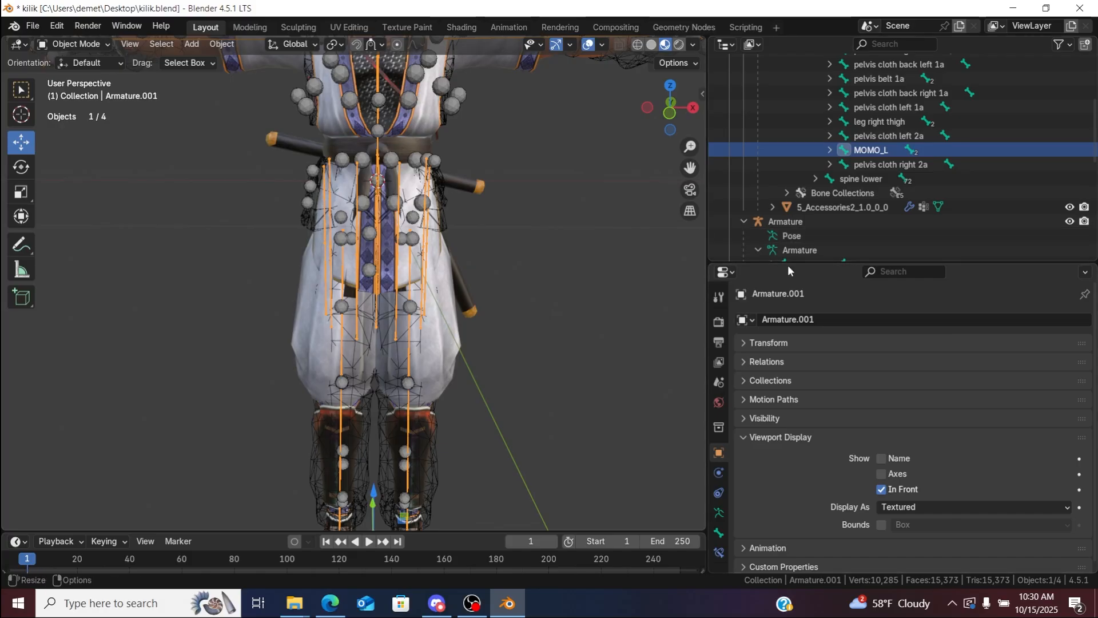
Step: Enlarge the Outliner and copy the name of the bone MOMO_R under KOSHI in Kilik's Armature
{"action": "left_click_drag", "start_coordinate": [788, 265], "coordinate": [786, 363]}
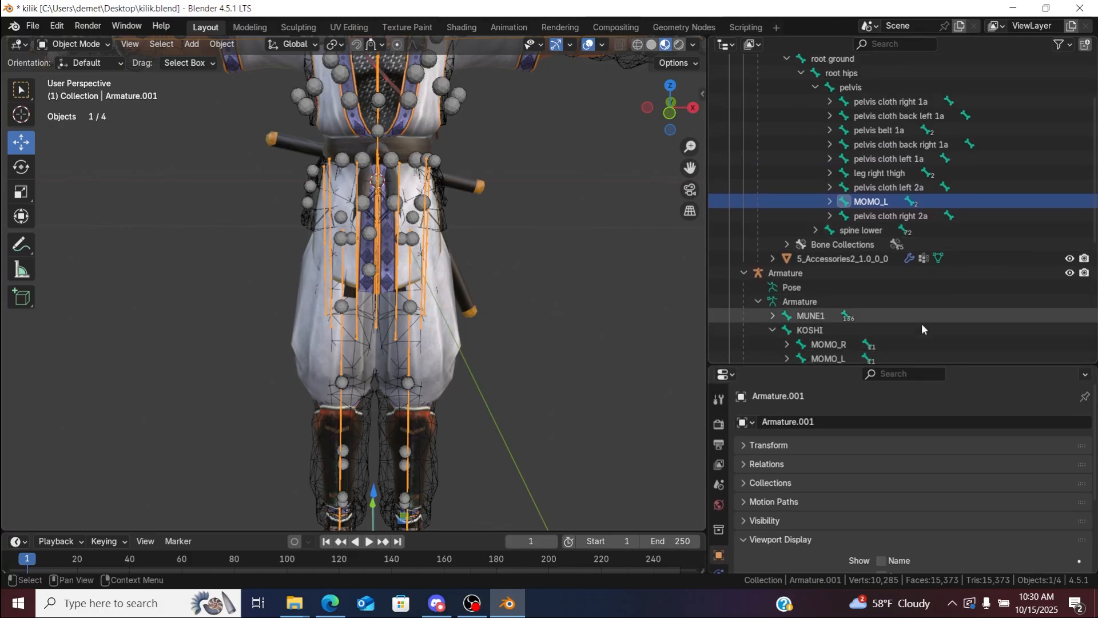
{"action": "left_click", "coordinate": [823, 344]}
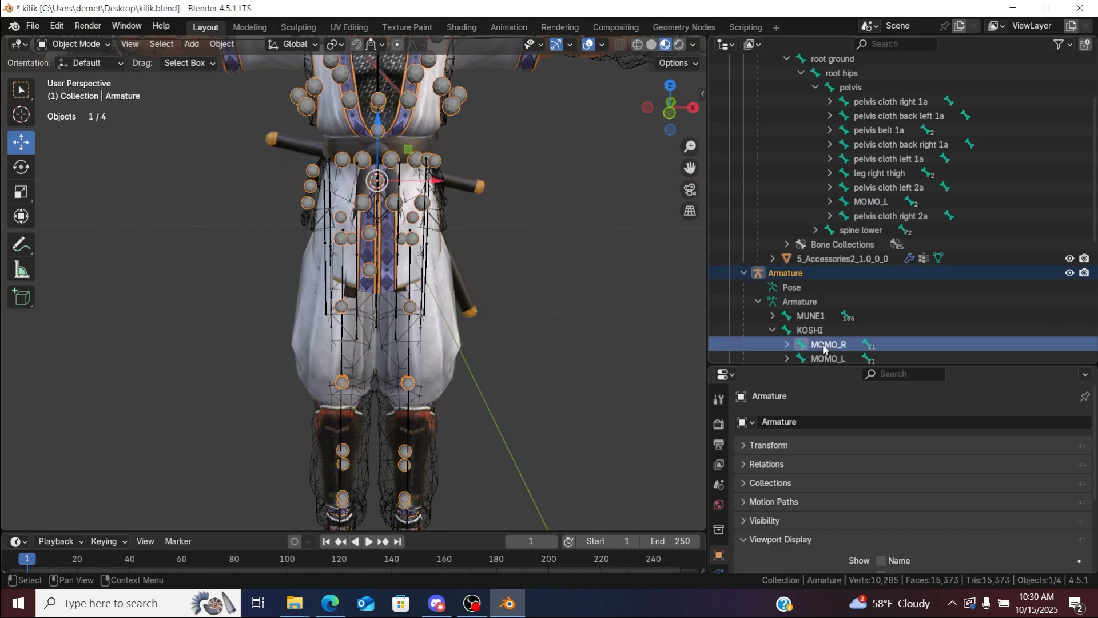
{"action": "double_click", "coordinate": [823, 344]}
{"action": "key", "text": "ctrl+c"}
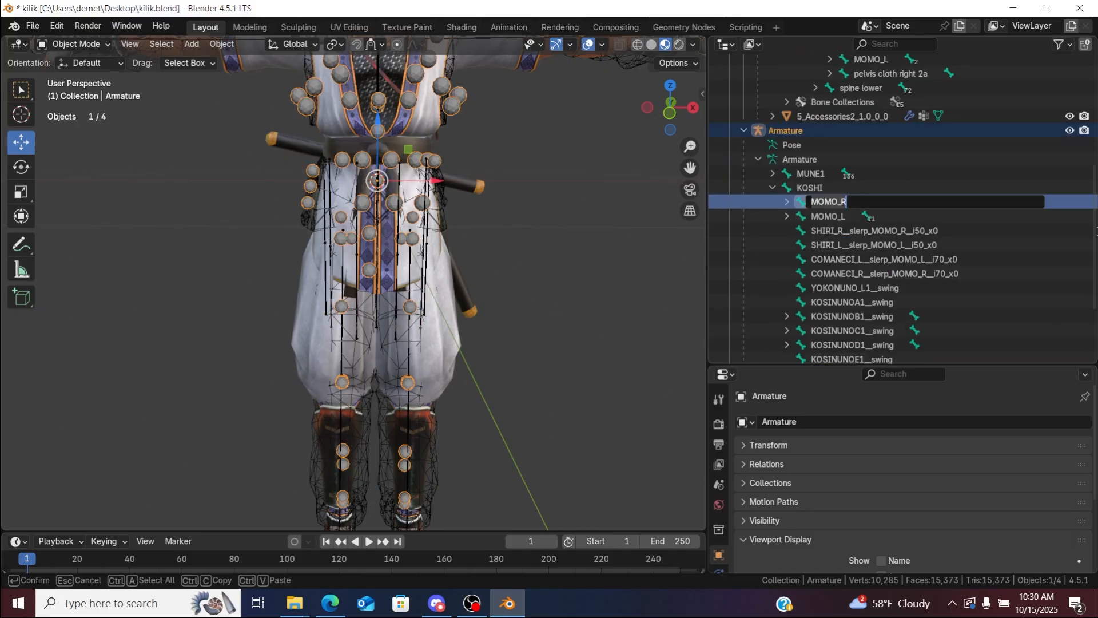
{"action": "left_click", "coordinate": [1055, 198]}
Step: Rename the leg right thigh bone under pelvis in Armature.001's armature data to MOMO_R
{"action": "scroll", "coordinate": [909, 254], "scroll_direction": "up", "scroll_amount": 8}
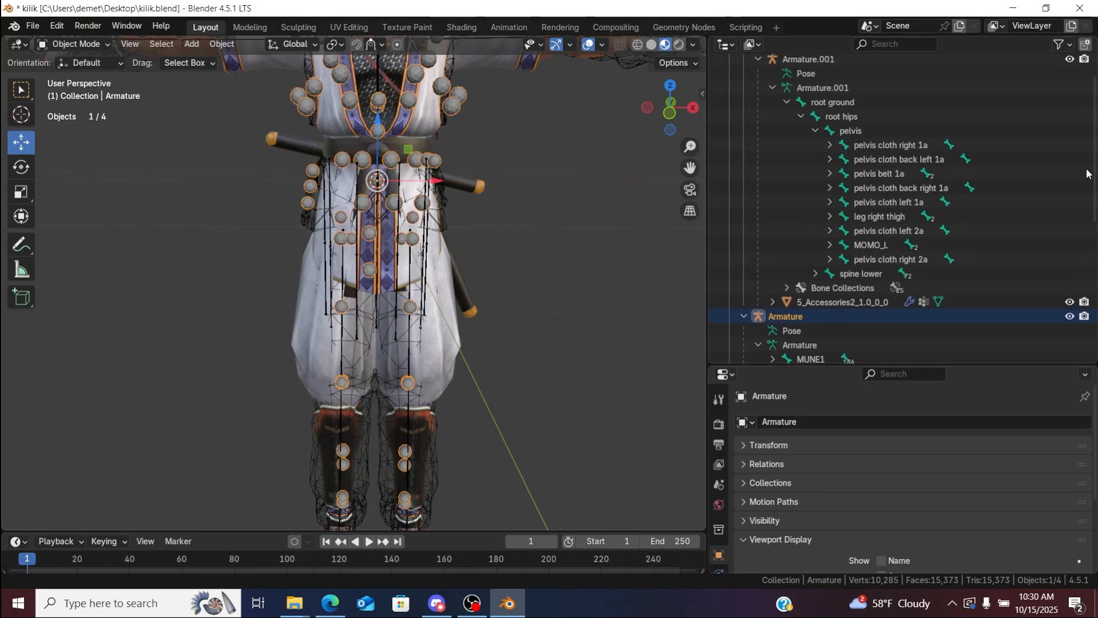
{"action": "left_click", "coordinate": [887, 215]}
{"action": "double_click", "coordinate": [886, 215]}
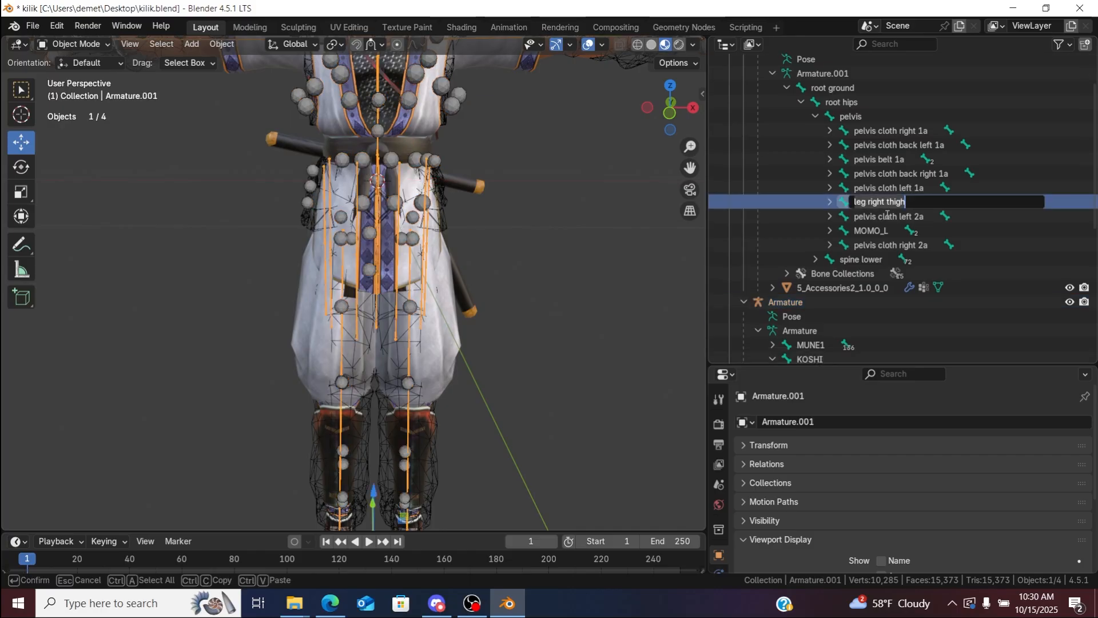
{"action": "key", "text": "ctrl+v"}
{"action": "key", "text": "Return"}
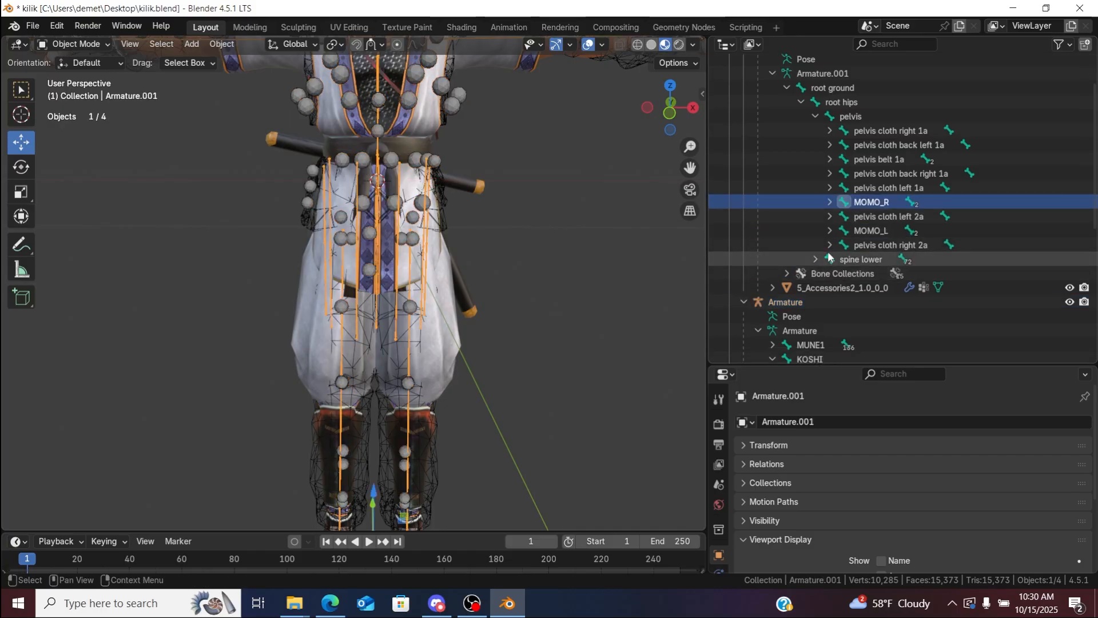
Step: Expand MOMO_L in both armatures and copy the name of the bone HIZA_L from Kilik's Armature
{"action": "left_click", "coordinate": [829, 231]}
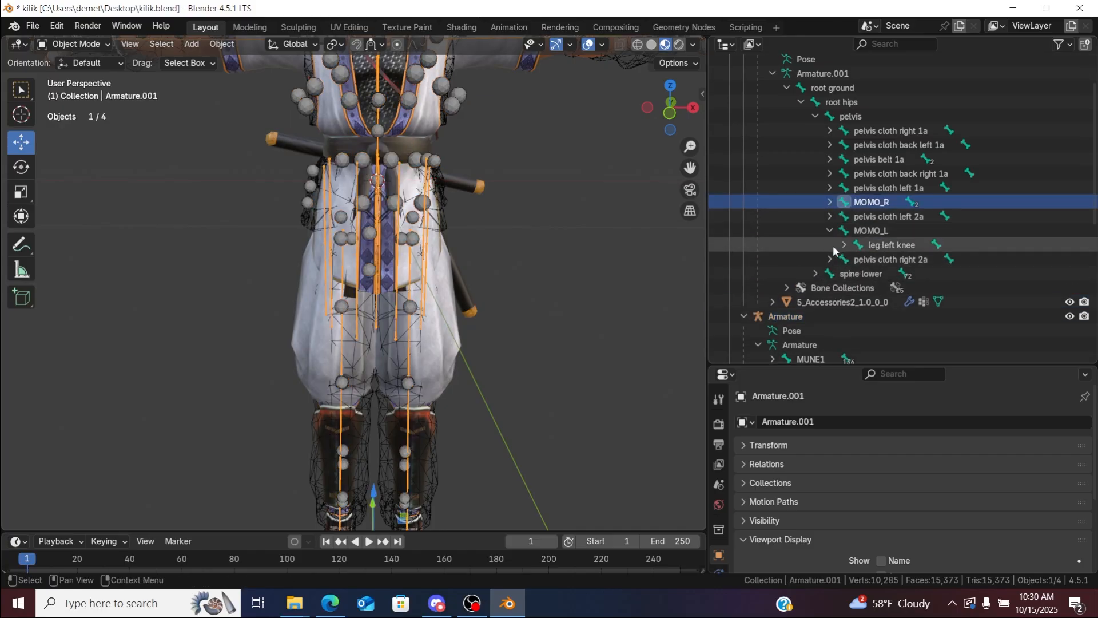
{"action": "left_click", "coordinate": [892, 245]}
{"action": "scroll", "coordinate": [891, 245], "scroll_direction": "down", "scroll_amount": 5}
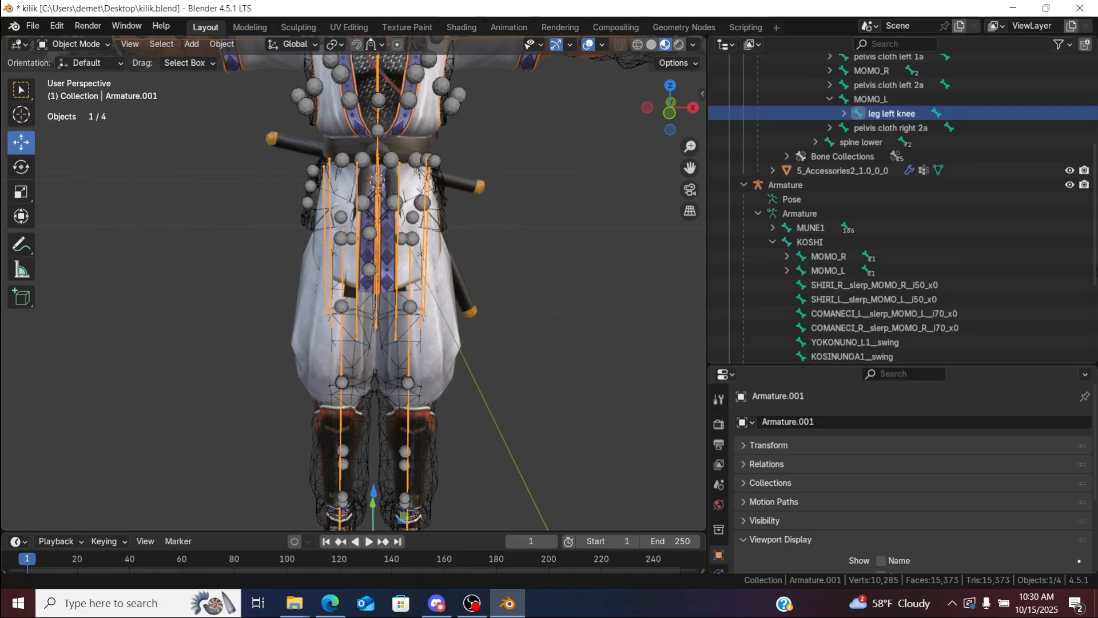
{"action": "left_click", "coordinate": [788, 271]}
{"action": "double_click", "coordinate": [836, 282]}
{"action": "key", "text": "ctrl+c"}
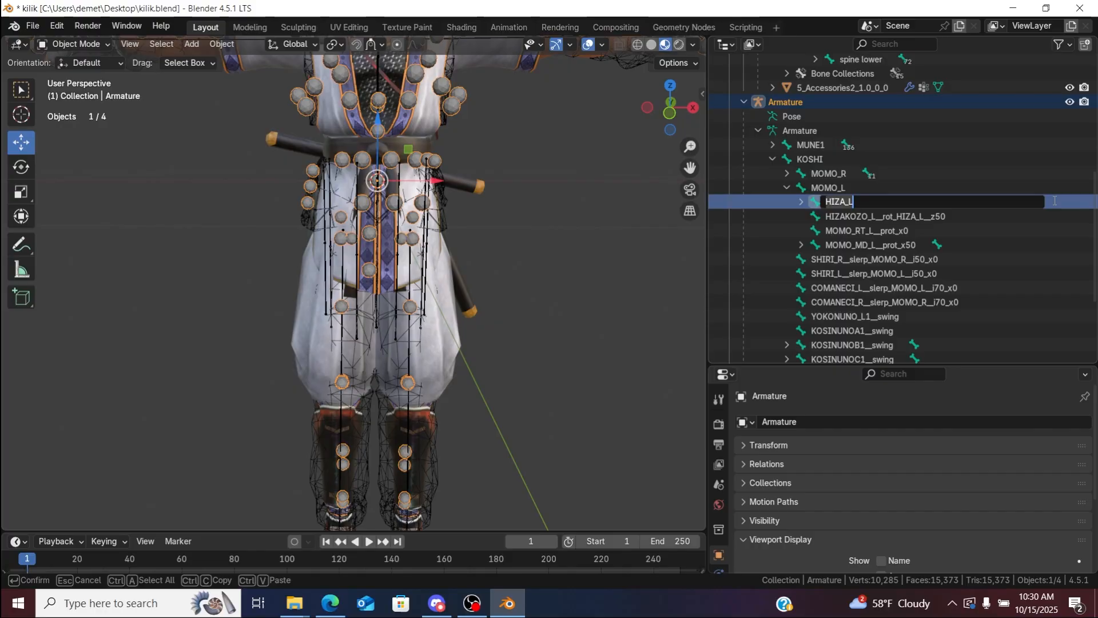
{"action": "key", "text": "Return"}
Step: Rename the leg left knee bone under MOMO_L in Armature.001 to HIZA_L
{"action": "scroll", "coordinate": [890, 183], "scroll_direction": "up", "scroll_amount": 5}
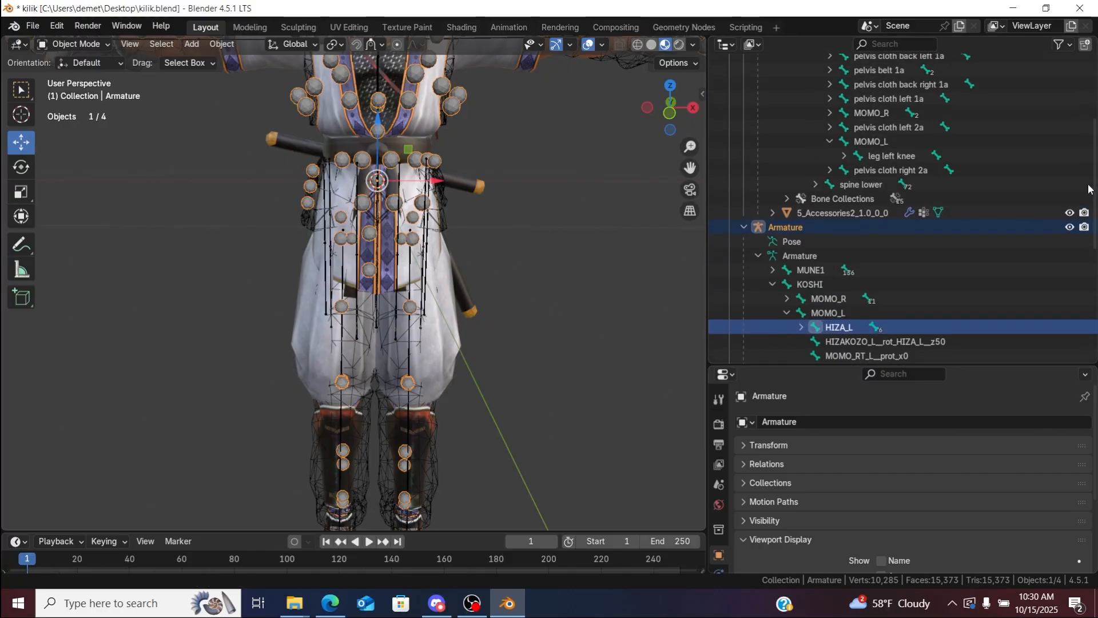
{"action": "double_click", "coordinate": [882, 158]}
{"action": "key", "text": "ctrl+a"}
{"action": "key", "text": "ctrl+v"}
{"action": "key", "text": "Return"}
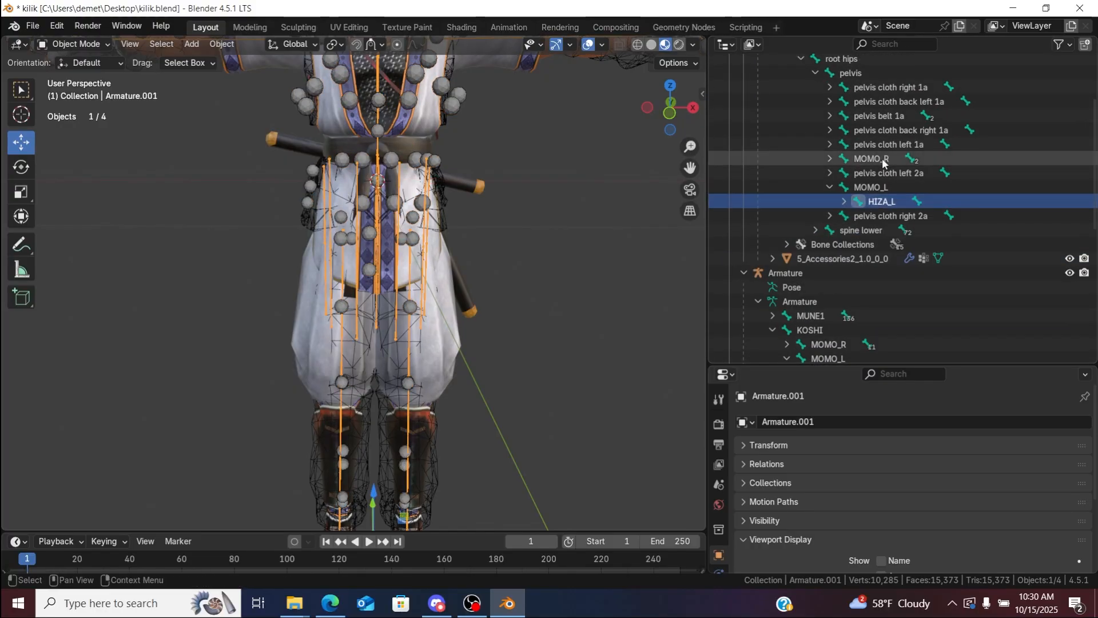
Step: Expand HIZA_L in both armatures and copy the name of the bone ASHI_L from Kilik's Armature
{"action": "left_click", "coordinate": [844, 202]}
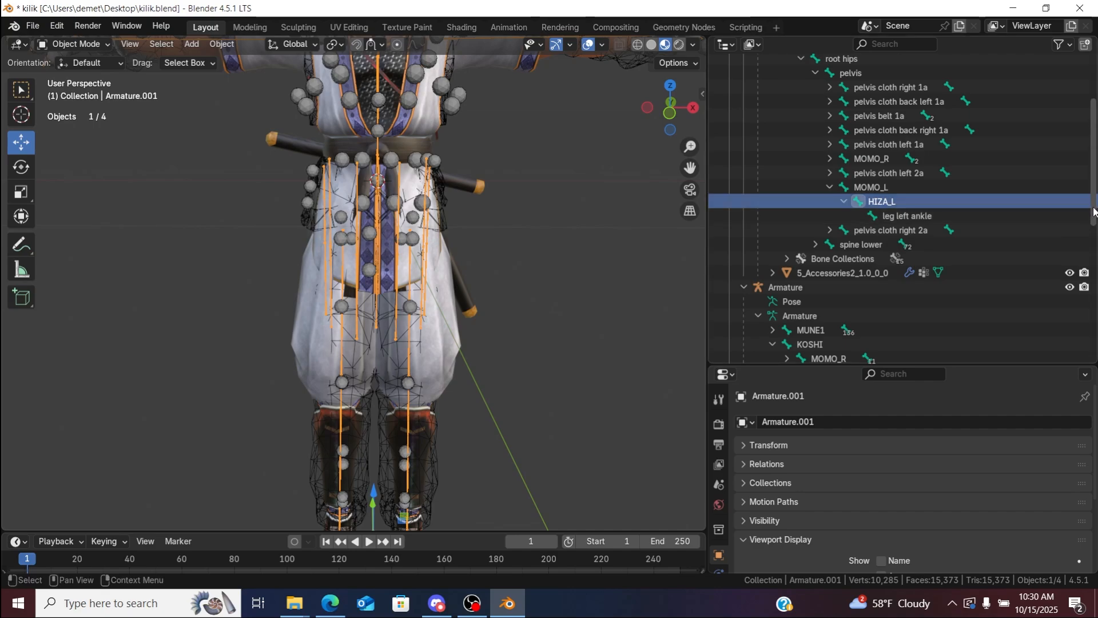
{"action": "left_click_drag", "start_coordinate": [1096, 212], "coordinate": [1095, 269]}
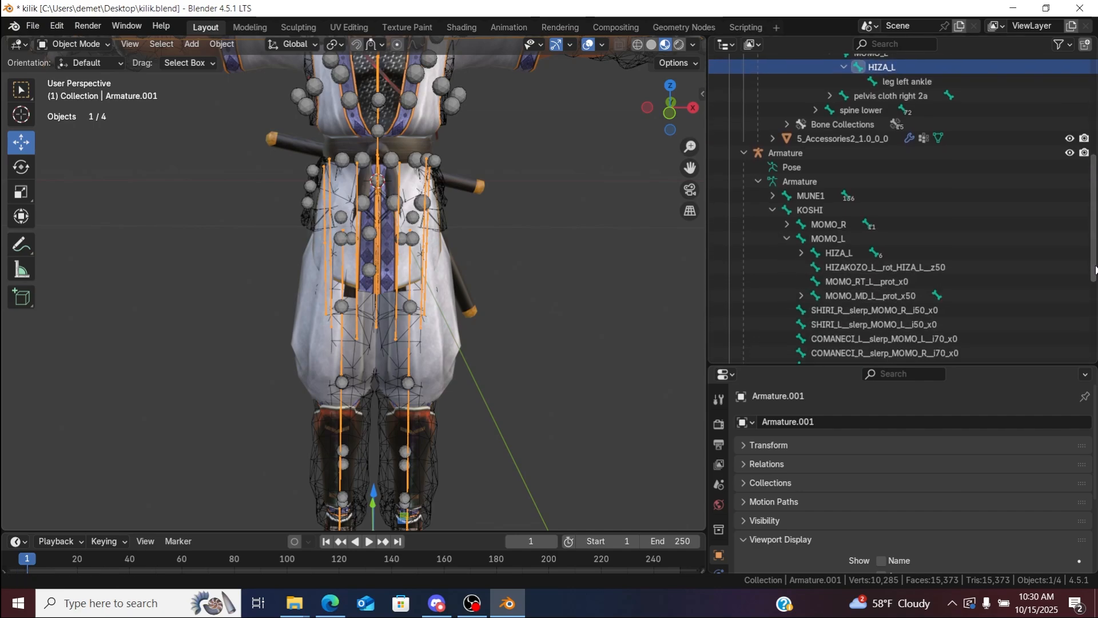
{"action": "left_click", "coordinate": [801, 253]}
{"action": "double_click", "coordinate": [862, 270]}
{"action": "key", "text": "ctrl+c"}
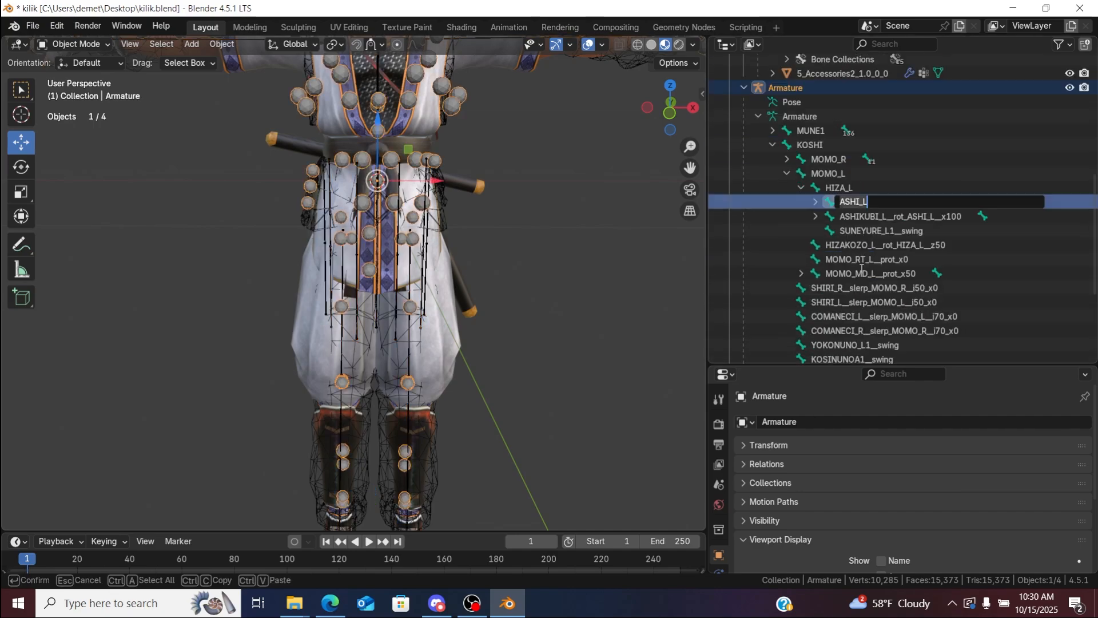
{"action": "left_click", "coordinate": [1056, 204]}
Step: Rename the leg left ankle bone under HIZA_L in Armature.001 to ASHI_L
{"action": "left_click_drag", "start_coordinate": [1095, 232], "coordinate": [1094, 160]}
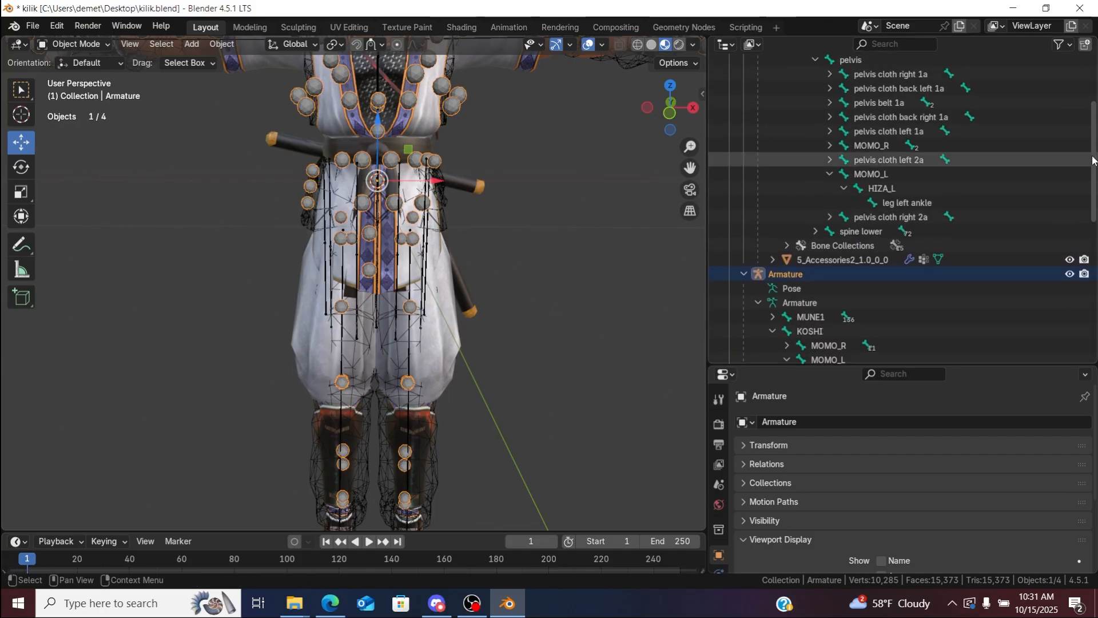
{"action": "double_click", "coordinate": [921, 204]}
{"action": "key", "text": "ctrl+v"}
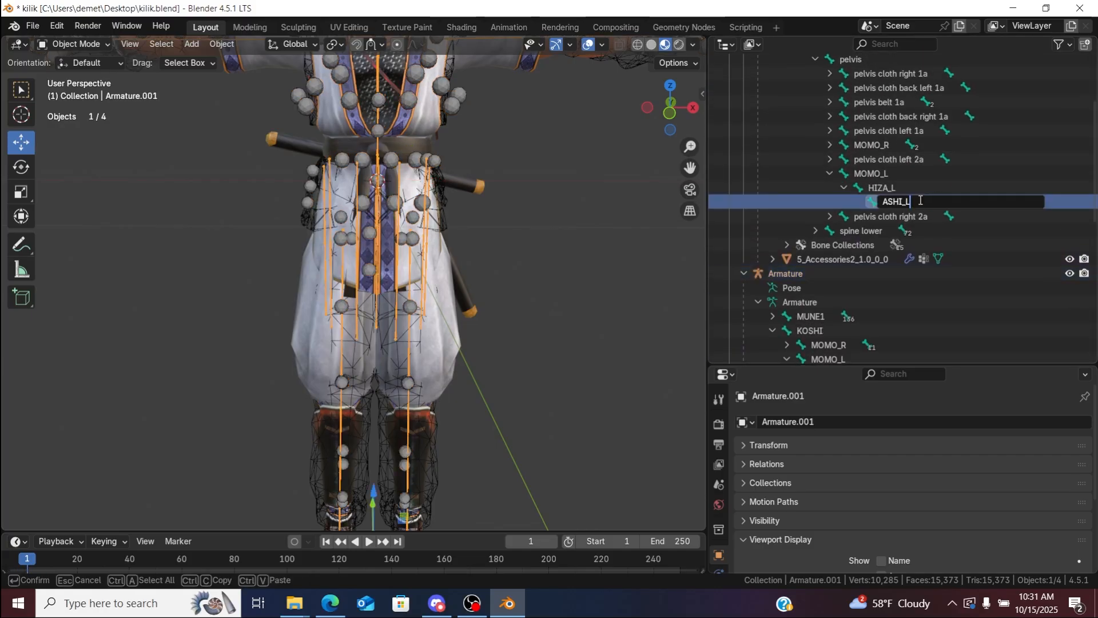
{"action": "key", "text": "Return"}
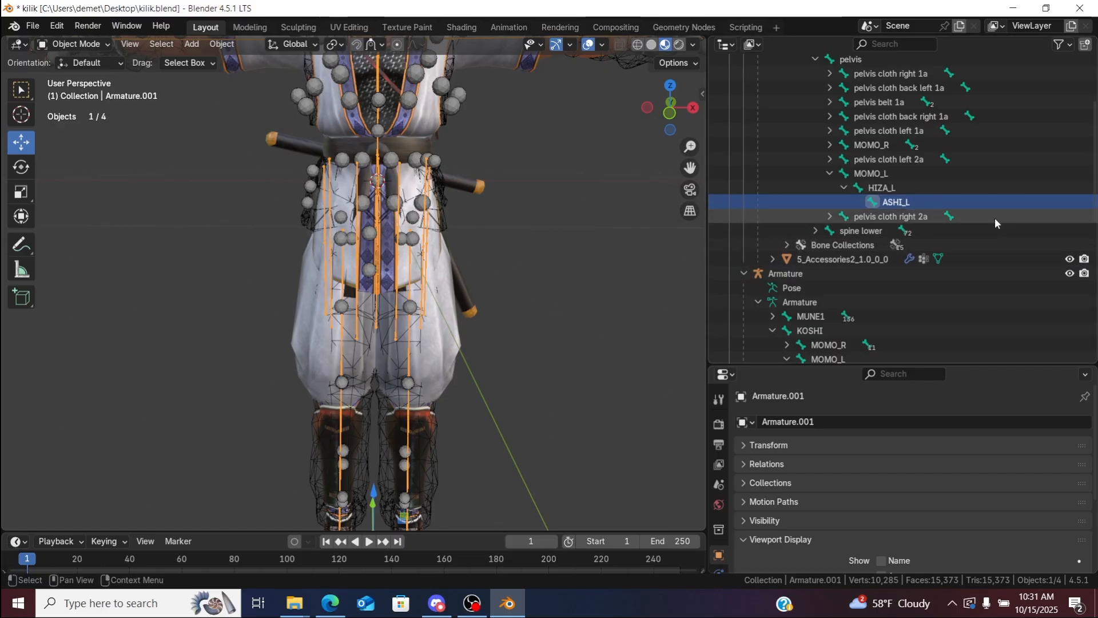
Step: Collapse the MOMO_L branches, expand MOMO_R in both armatures, and get the name HIZA_R from Kilik's knee bone
{"action": "left_click", "coordinate": [829, 174]}
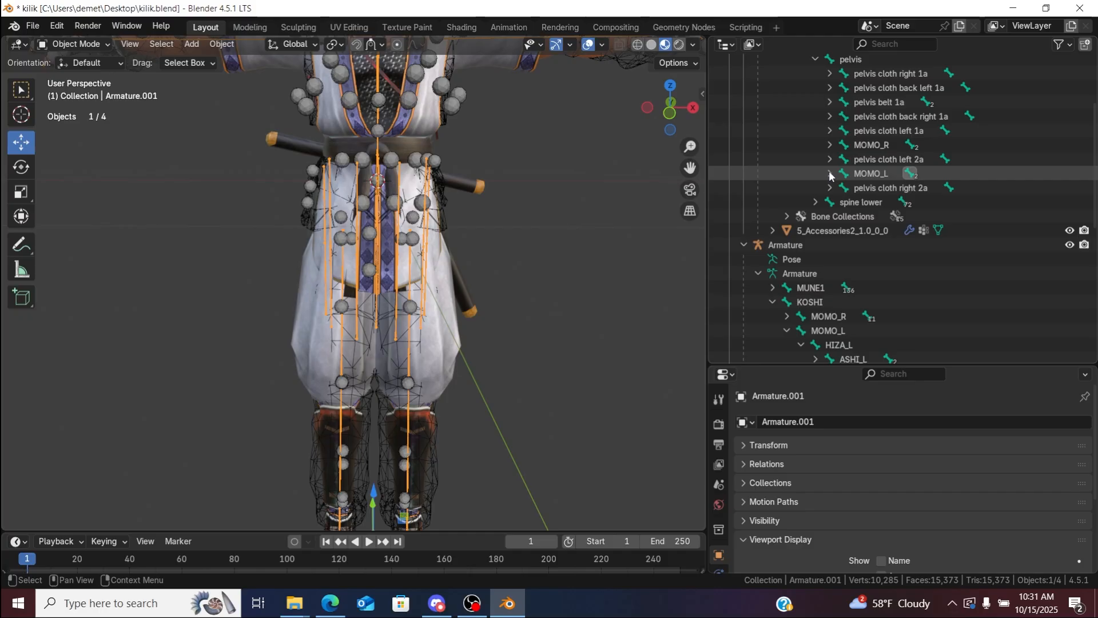
{"action": "left_click", "coordinate": [830, 144]}
{"action": "scroll", "coordinate": [1095, 177], "scroll_direction": "down", "scroll_amount": 3}
{"action": "scroll", "coordinate": [1096, 177], "scroll_direction": "down", "scroll_amount": 2}
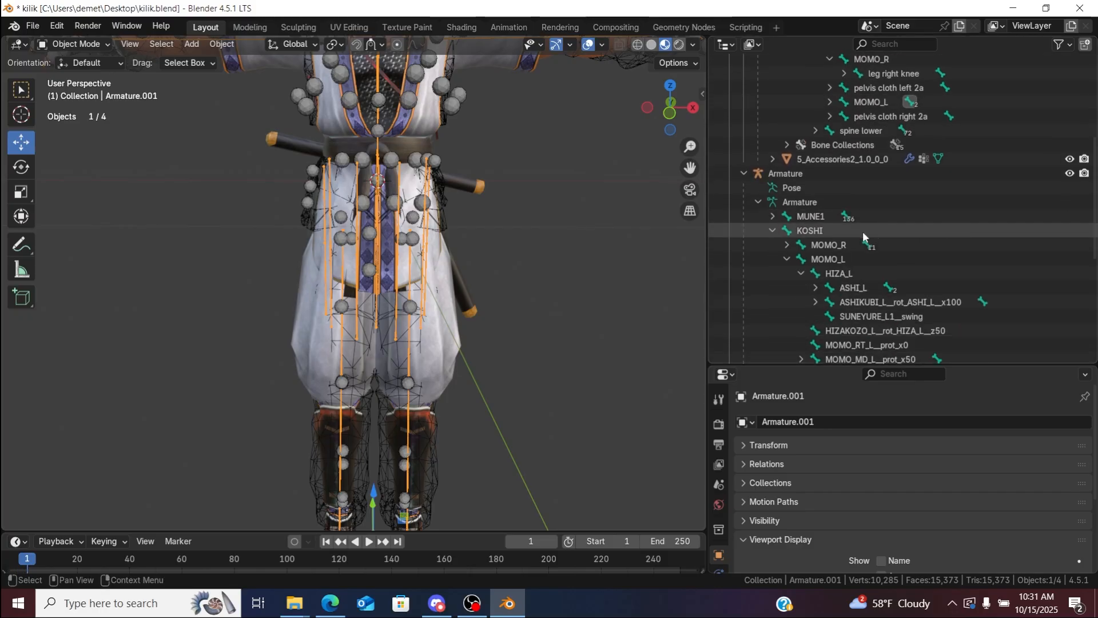
{"action": "left_click", "coordinate": [787, 259]}
{"action": "left_click", "coordinate": [787, 245]}
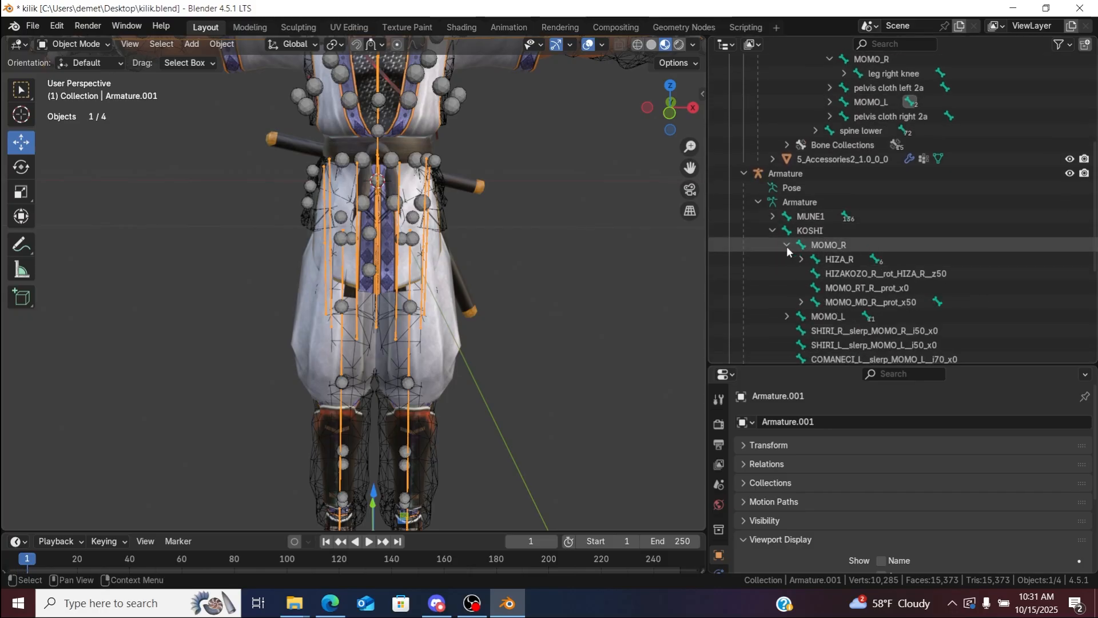
{"action": "left_click", "coordinate": [841, 261]}
{"action": "key", "text": "F2"}
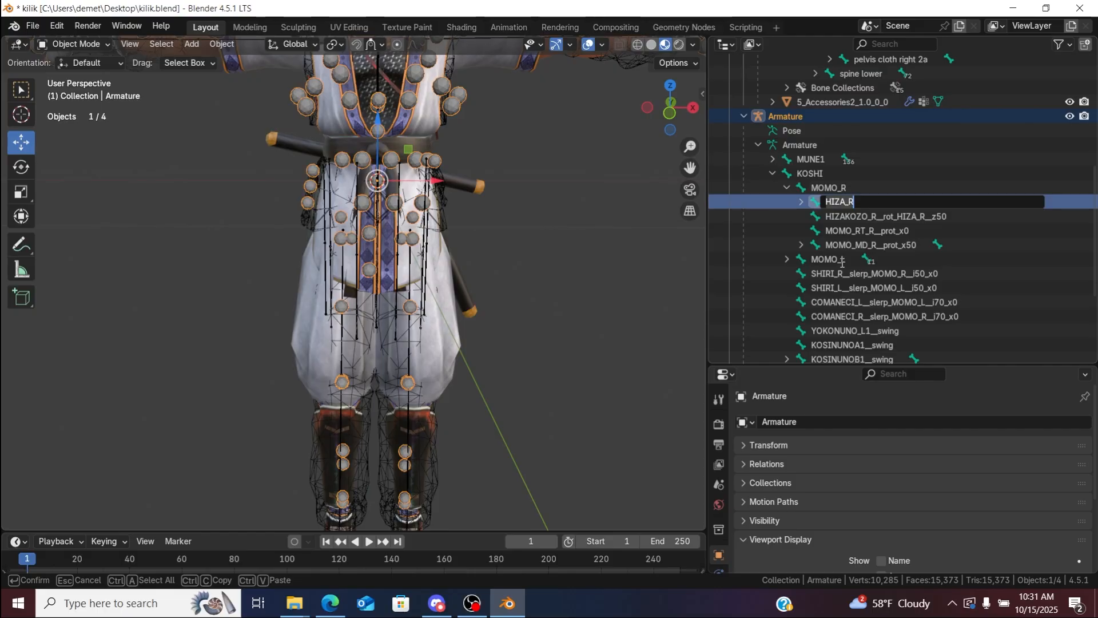
{"action": "key", "text": "Return"}
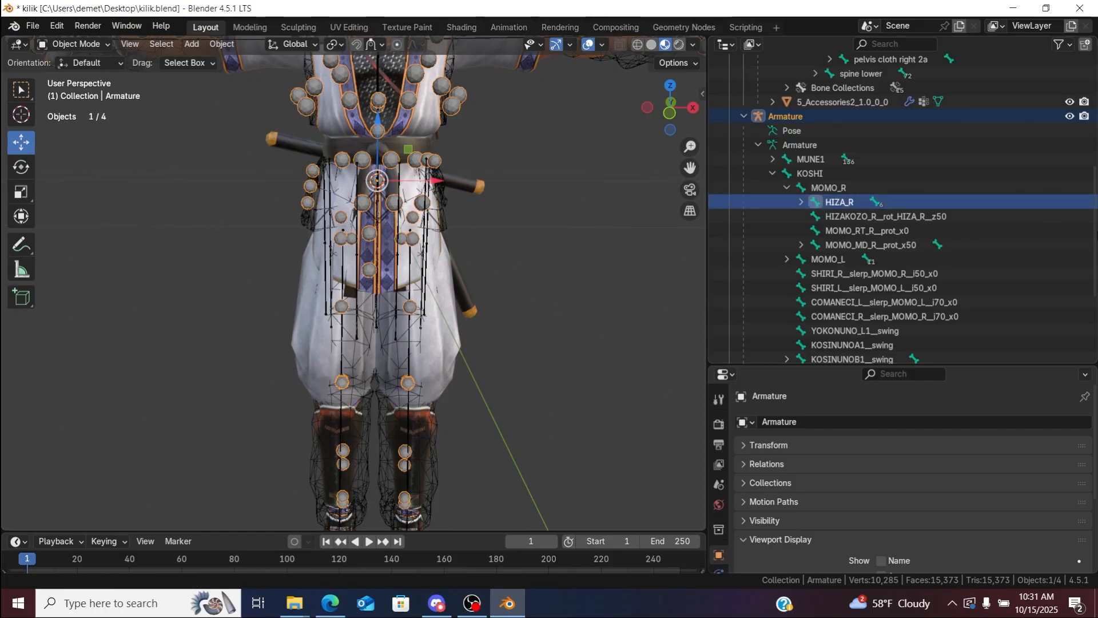
Step: Rename the leg right knee bone under MOMO_R in Armature.001 to HIZA_R
{"action": "scroll", "coordinate": [925, 183], "scroll_direction": "up", "scroll_amount": 5}
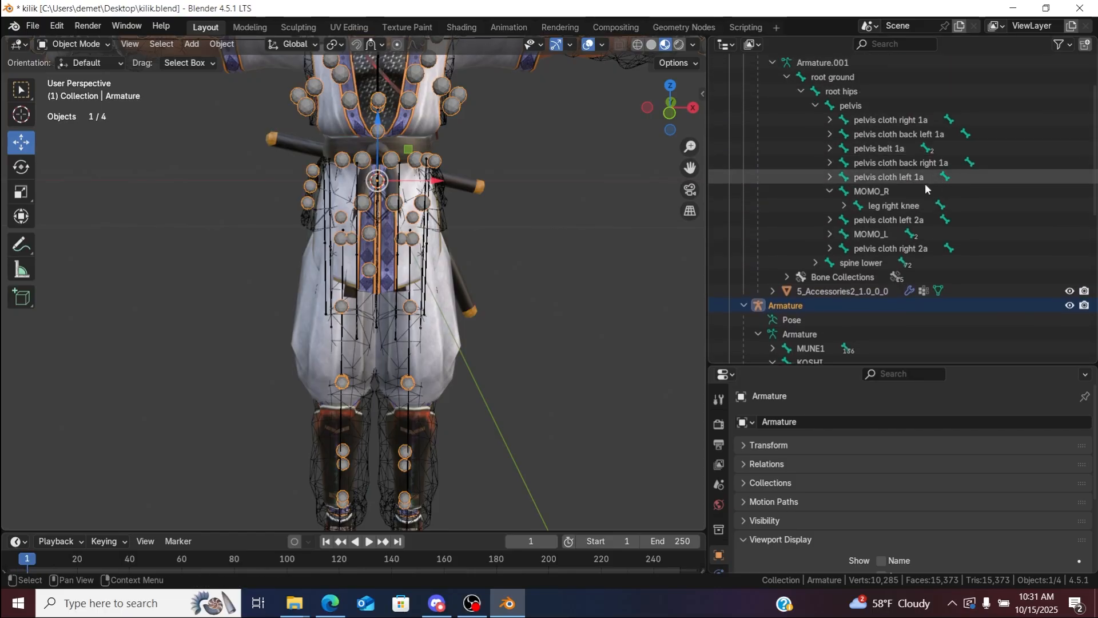
{"action": "double_click", "coordinate": [904, 206]}
{"action": "type", "text": "HIZA_R"}
{"action": "key", "text": "Return"}
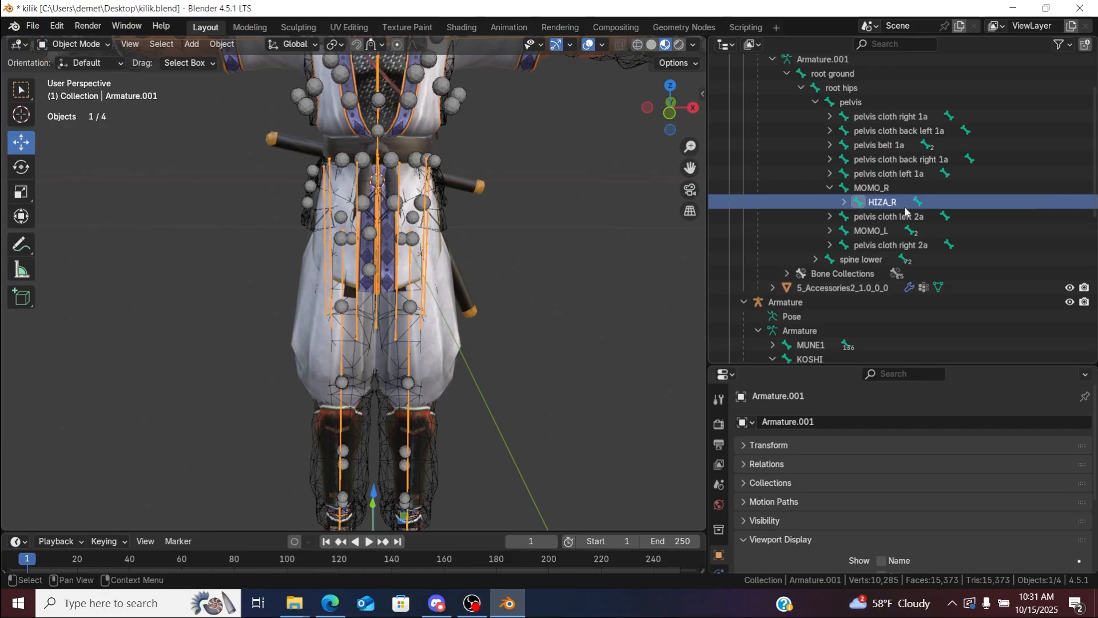
Step: Expand HIZA_R in both armatures and get the name ASHI_R from the foot bone in Kilik's Armature
{"action": "left_click", "coordinate": [842, 203]}
{"action": "scroll", "coordinate": [800, 252], "scroll_direction": "down", "scroll_amount": 6}
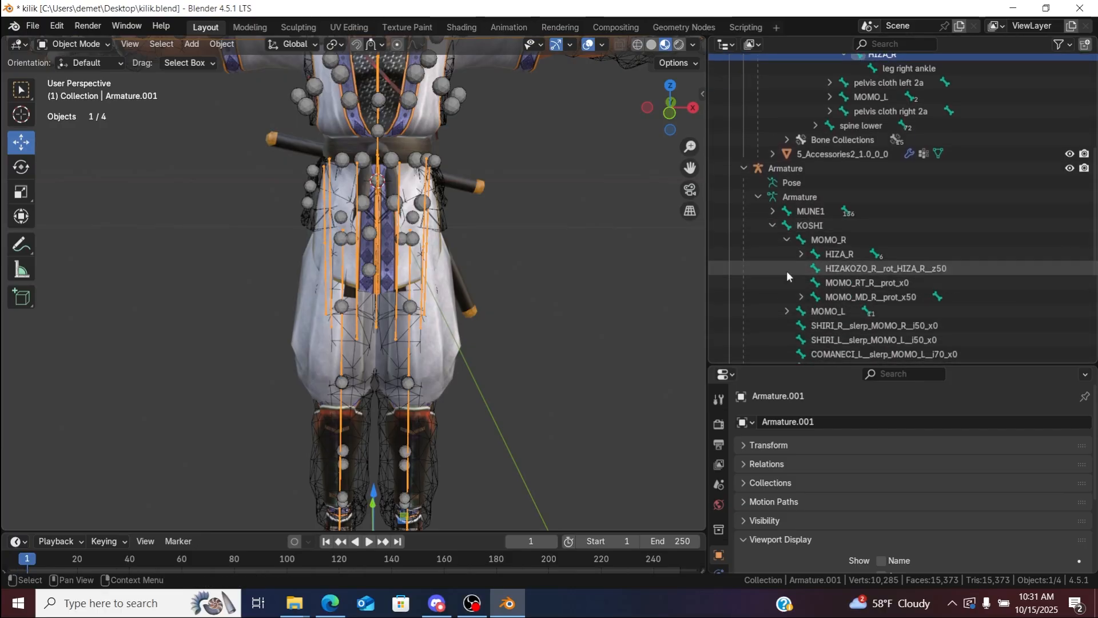
{"action": "left_click", "coordinate": [800, 254]}
{"action": "double_click", "coordinate": [862, 268]}
{"action": "scroll", "coordinate": [862, 270], "scroll_direction": "down", "scroll_amount": 3}
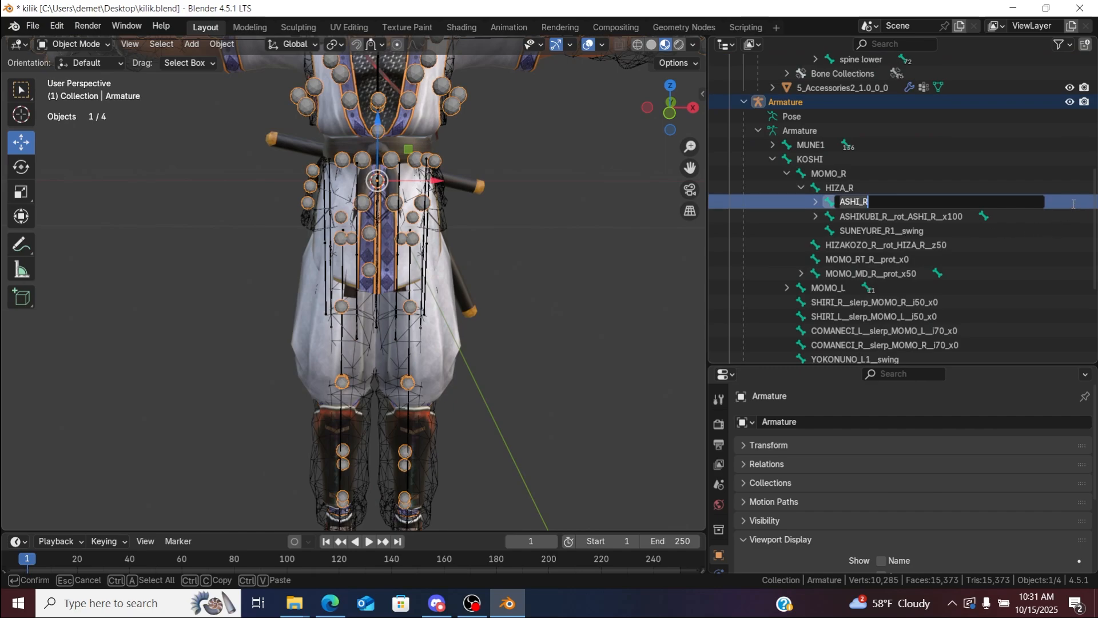
{"action": "key", "text": "Return"}
Step: Rename the leg right ankle bone under HIZA_R in Armature.001 to ASHI_R
{"action": "scroll", "coordinate": [919, 166], "scroll_direction": "up", "scroll_amount": 7}
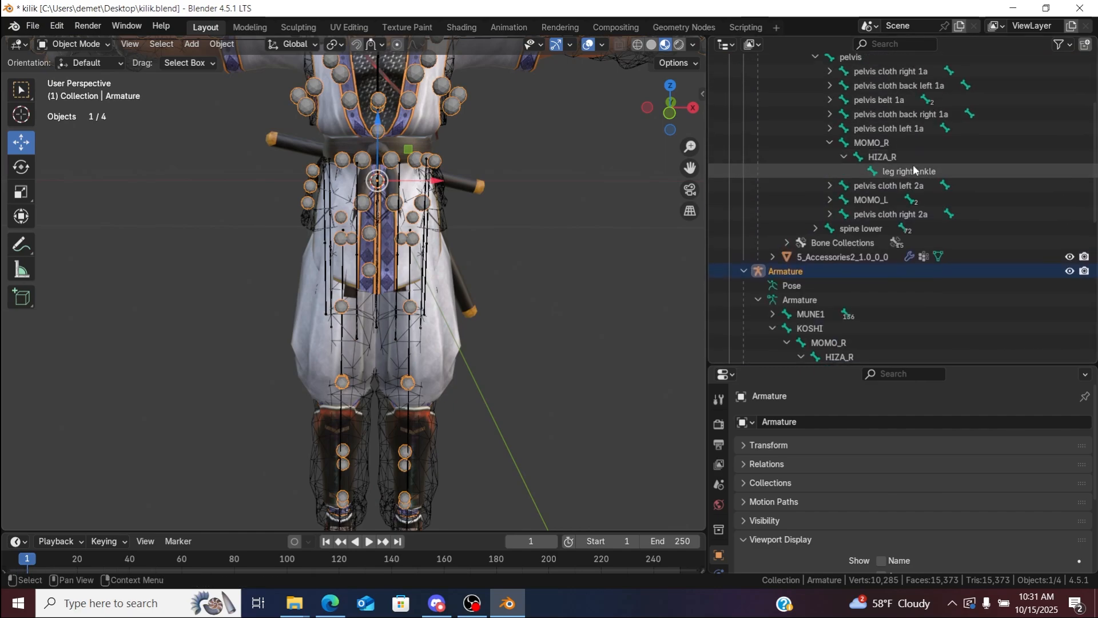
{"action": "double_click", "coordinate": [909, 171]}
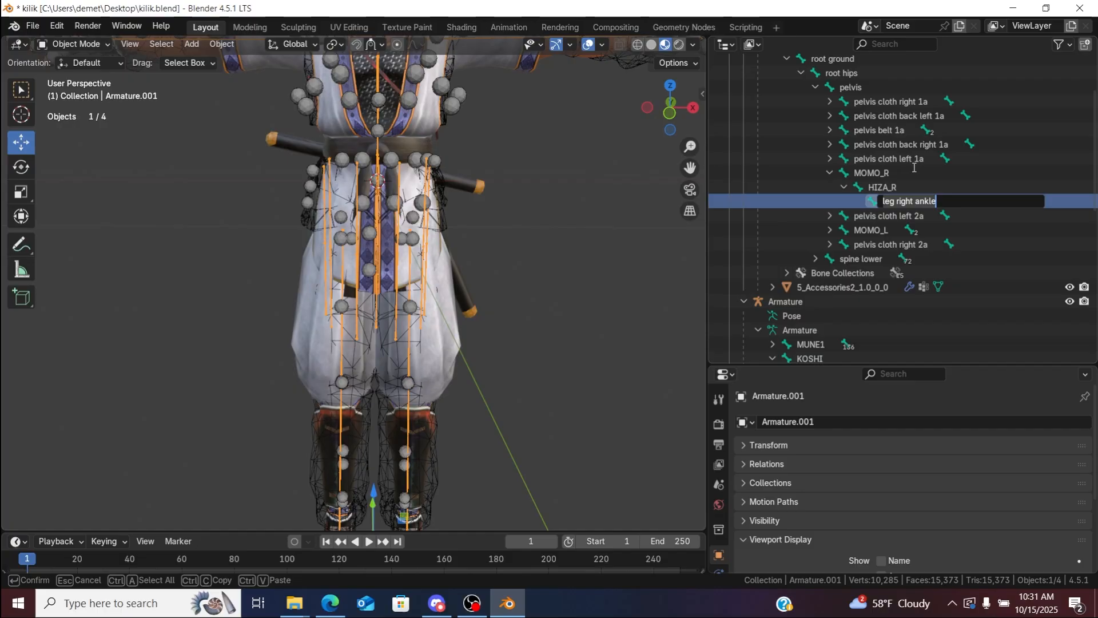
{"action": "type", "text": "ASHI_R"}
{"action": "key", "text": "Return"}
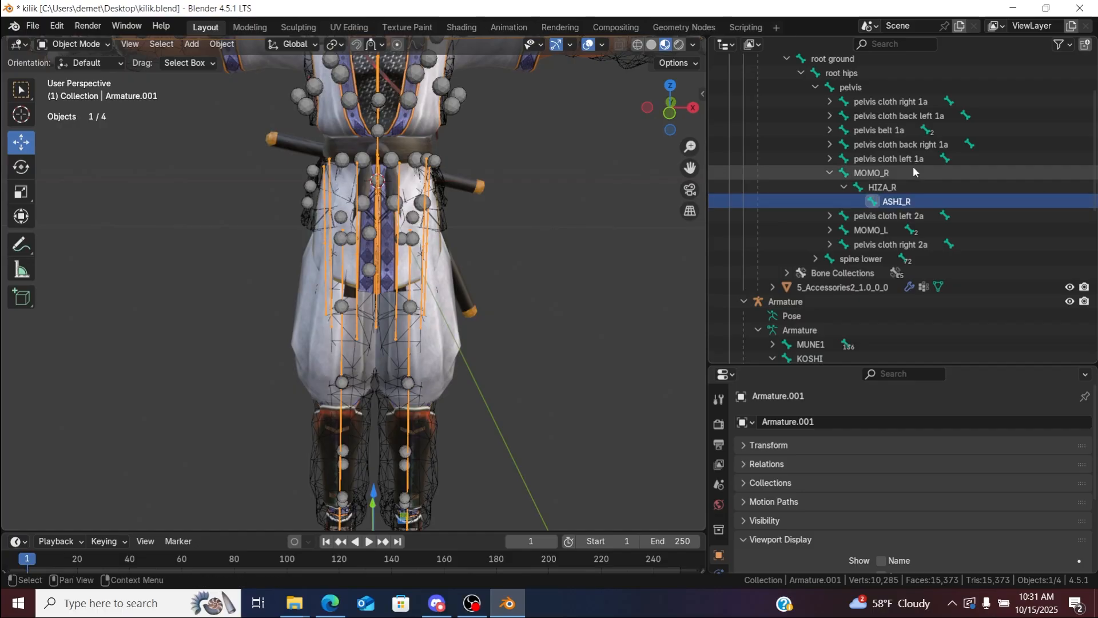
Step: Collapse MOMO_R in Armature.001 and copy the name of the bone KOSHI from Kilik's Armature
{"action": "left_click", "coordinate": [829, 173]}
{"action": "left_click_drag", "start_coordinate": [698, 165], "coordinate": [721, 214]}
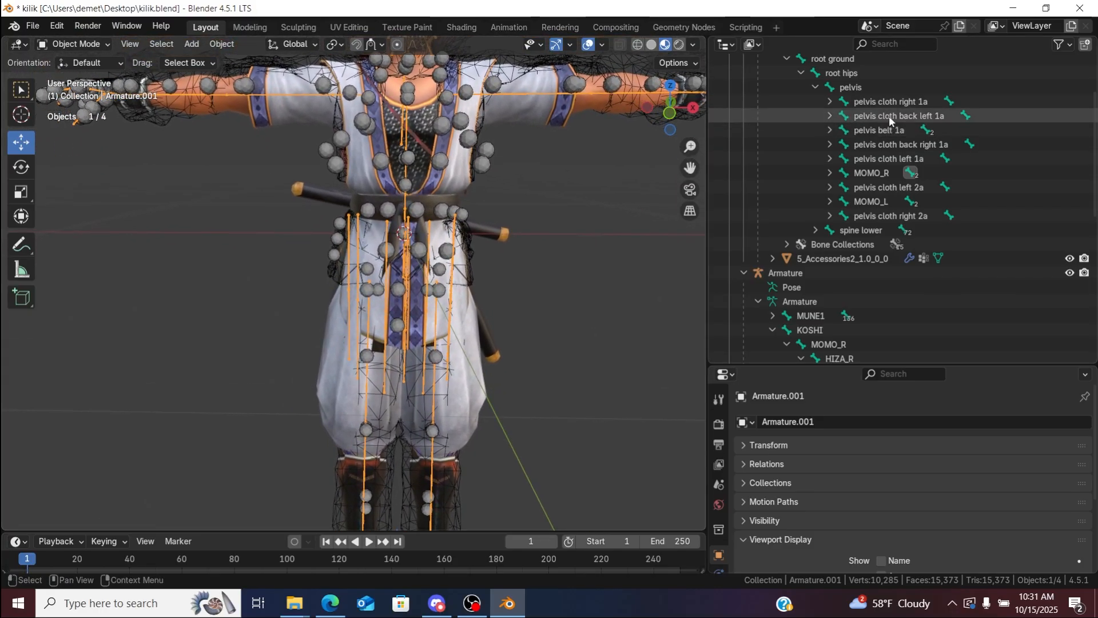
{"action": "double_click", "coordinate": [822, 327]}
{"action": "key", "text": "ctrl+c"}
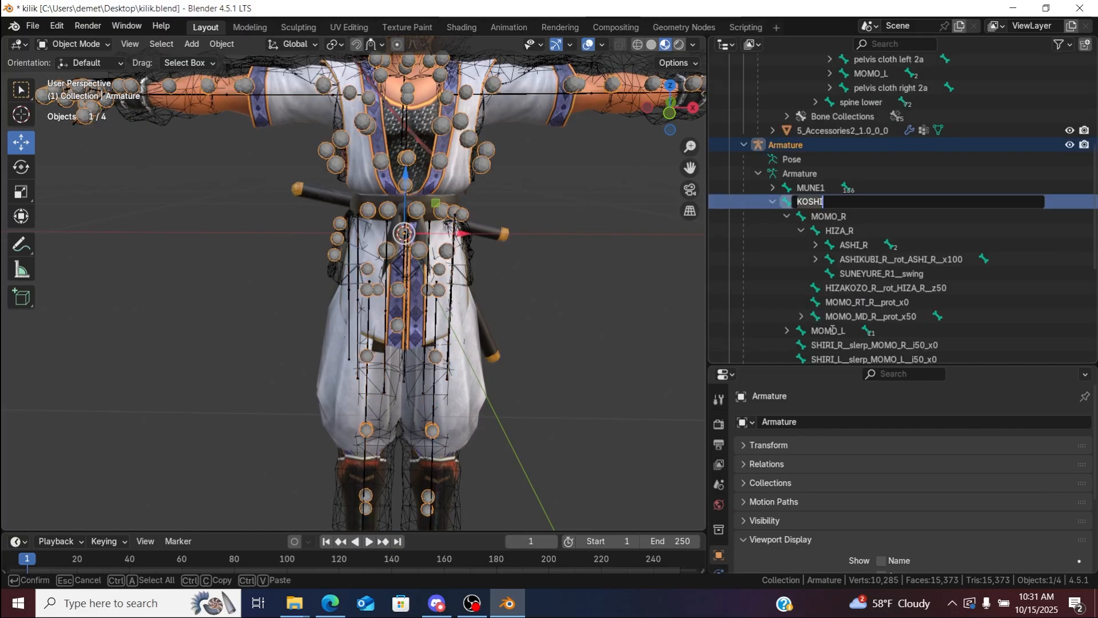
{"action": "key", "text": "Return"}
Step: Rename the pelvis bone under root hips in Armature.001 to KOSHI
{"action": "scroll", "coordinate": [915, 133], "scroll_direction": "up", "scroll_amount": 6}
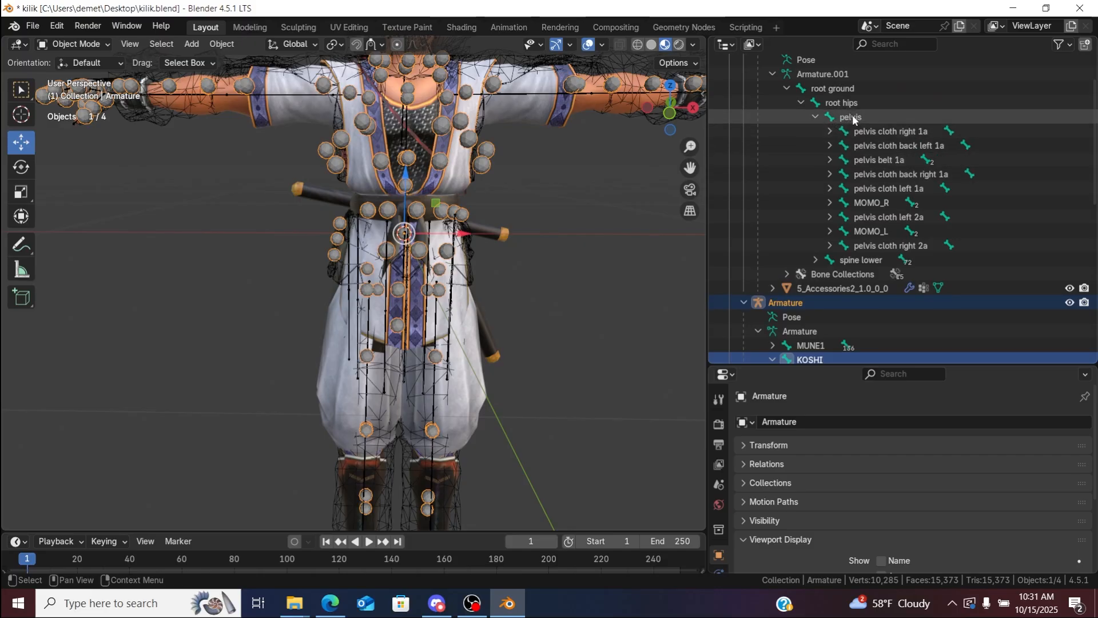
{"action": "double_click", "coordinate": [853, 118]}
{"action": "key", "text": "ctrl+v"}
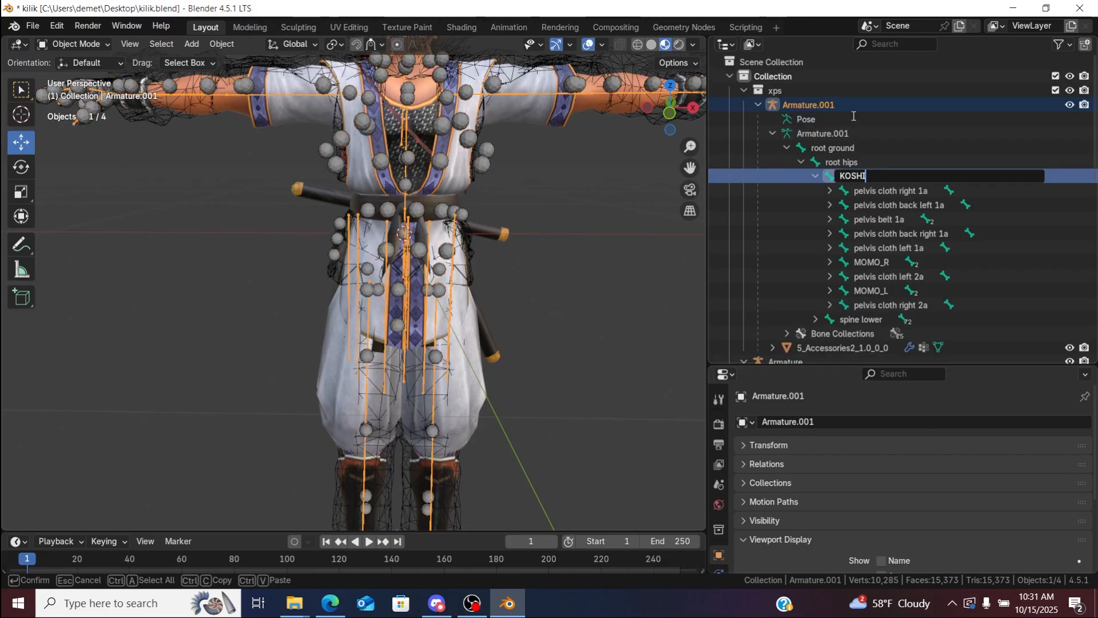
{"action": "key", "text": "Return"}
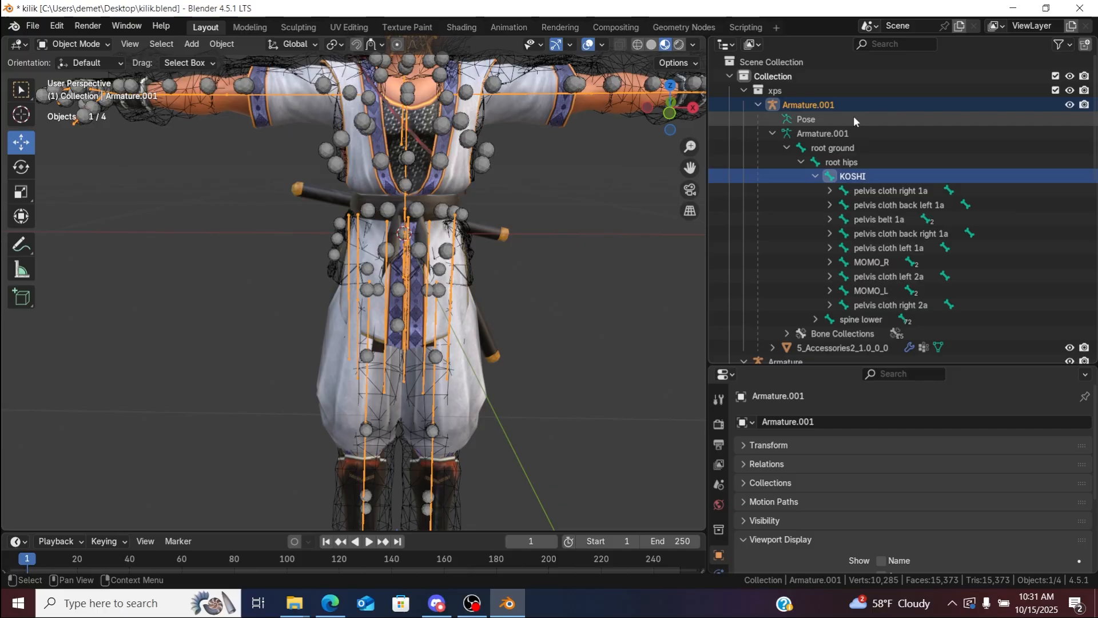
Step: Collapse the KOSHI bone in both Armature.001 and Kilik's Armature
{"action": "left_click", "coordinate": [815, 176]}
{"action": "left_click", "coordinate": [858, 191]}
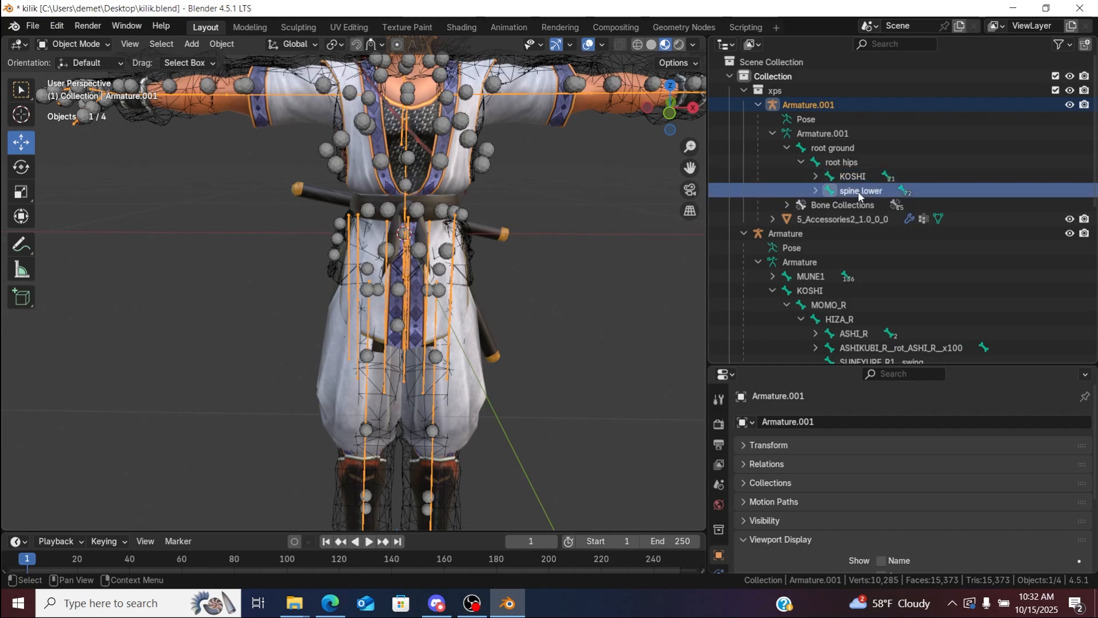
{"action": "scroll", "coordinate": [800, 183], "scroll_direction": "down", "scroll_amount": 4}
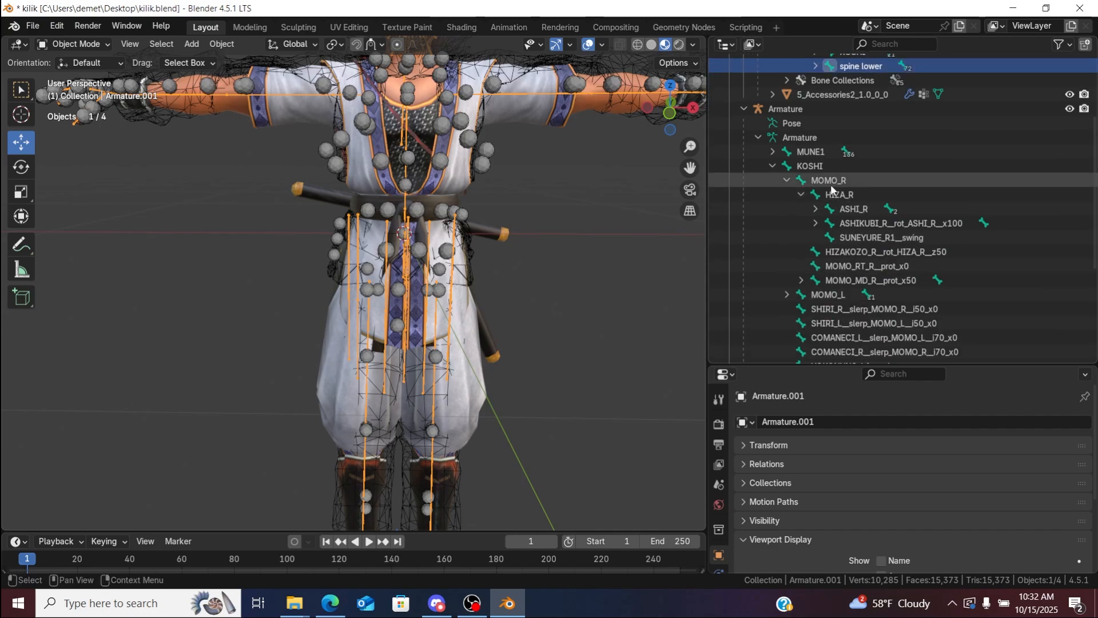
{"action": "left_click", "coordinate": [777, 167]}
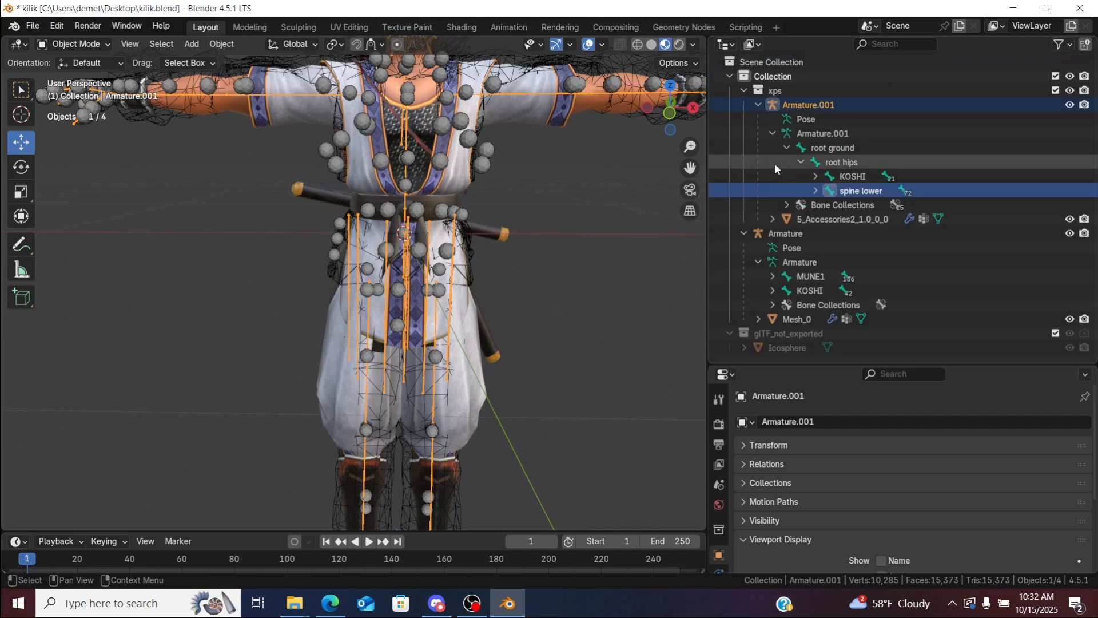
Step: Copy the name MUNE1 from Kilik's Armature and rename the spine lower bone in Armature.001 to MUNE1
{"action": "double_click", "coordinate": [811, 276]}
{"action": "key", "text": "ctrl+c"}
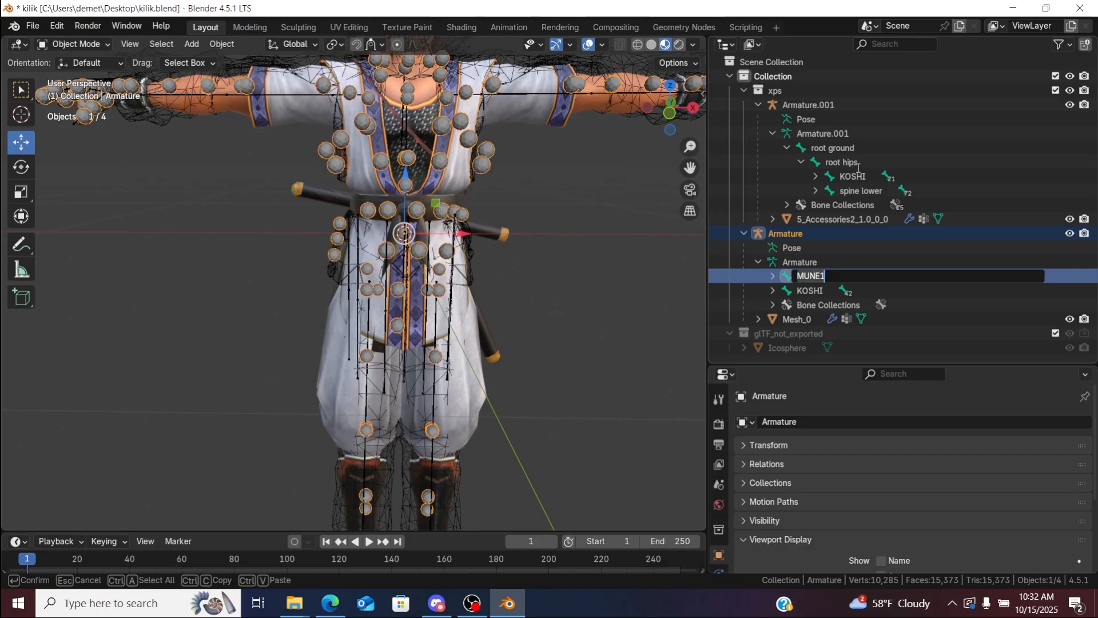
{"action": "double_click", "coordinate": [858, 189]}
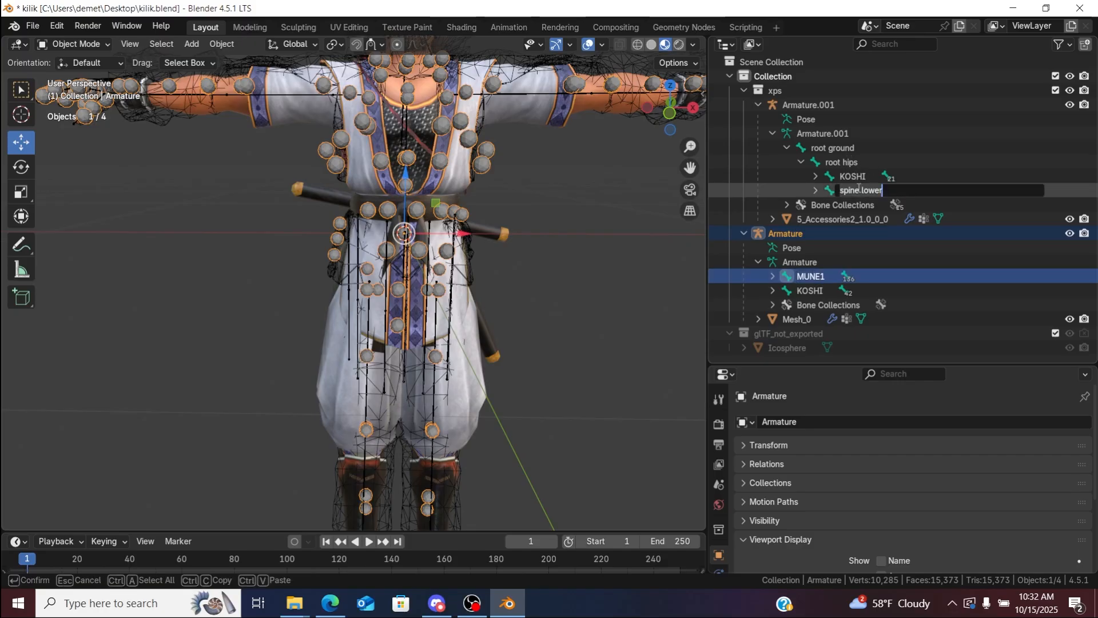
{"action": "key", "text": "ctrl+v"}
{"action": "key", "text": "Return"}
Step: Expand MUNE1 in both armatures, reveal the children of spine upper, and copy the bone name MUNE2 from Kilik's Armature
{"action": "left_click", "coordinate": [815, 190]}
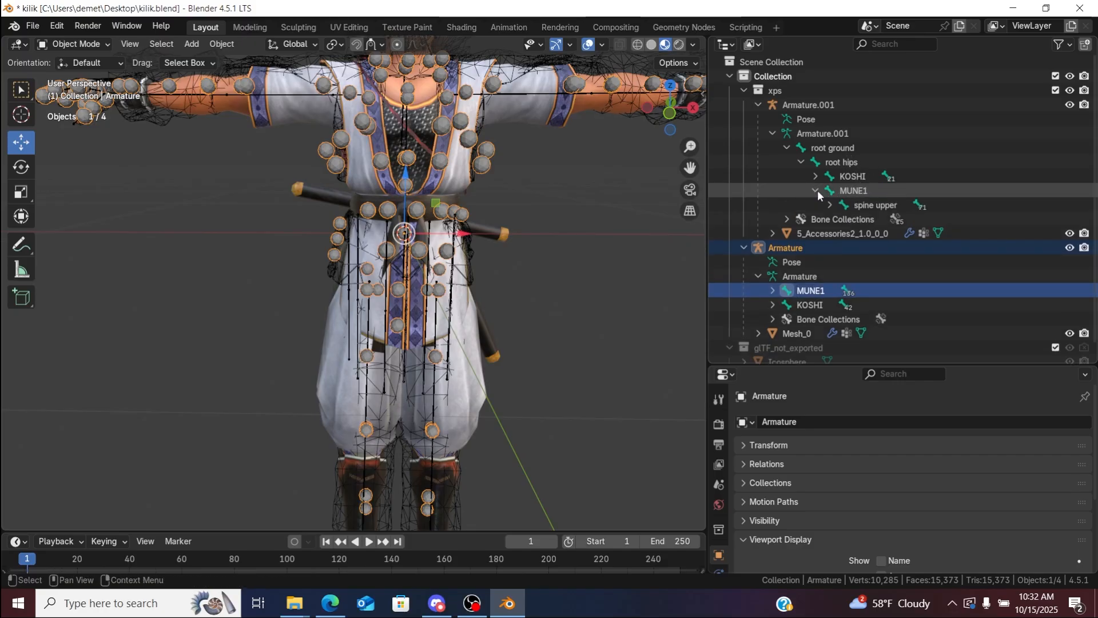
{"action": "left_click", "coordinate": [829, 205]}
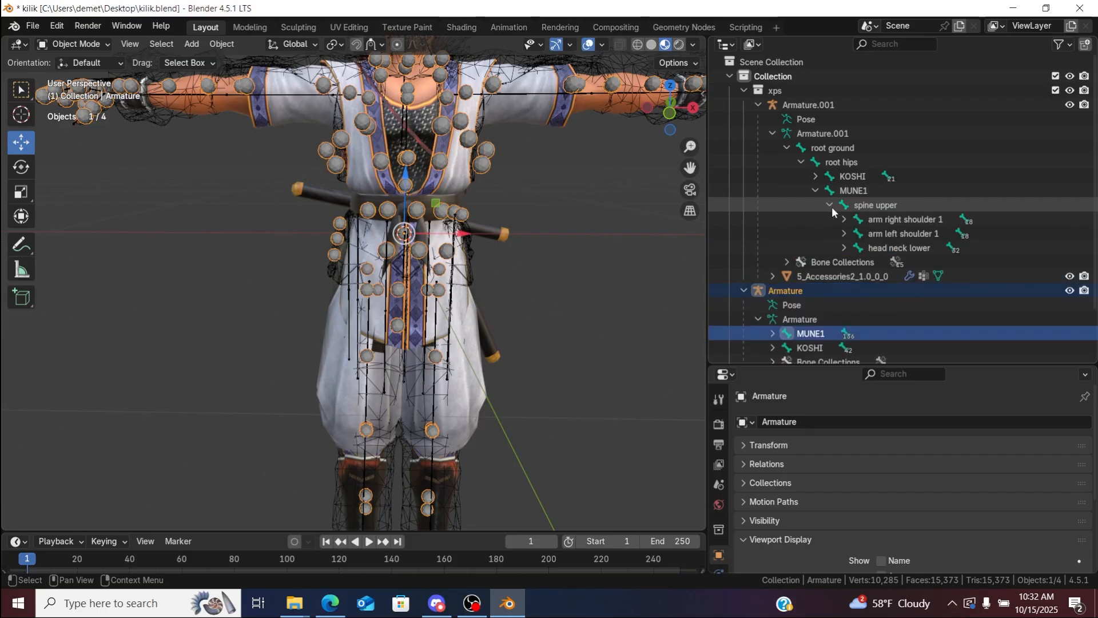
{"action": "scroll", "coordinate": [791, 298], "scroll_direction": "down", "scroll_amount": 2}
{"action": "left_click", "coordinate": [771, 306]}
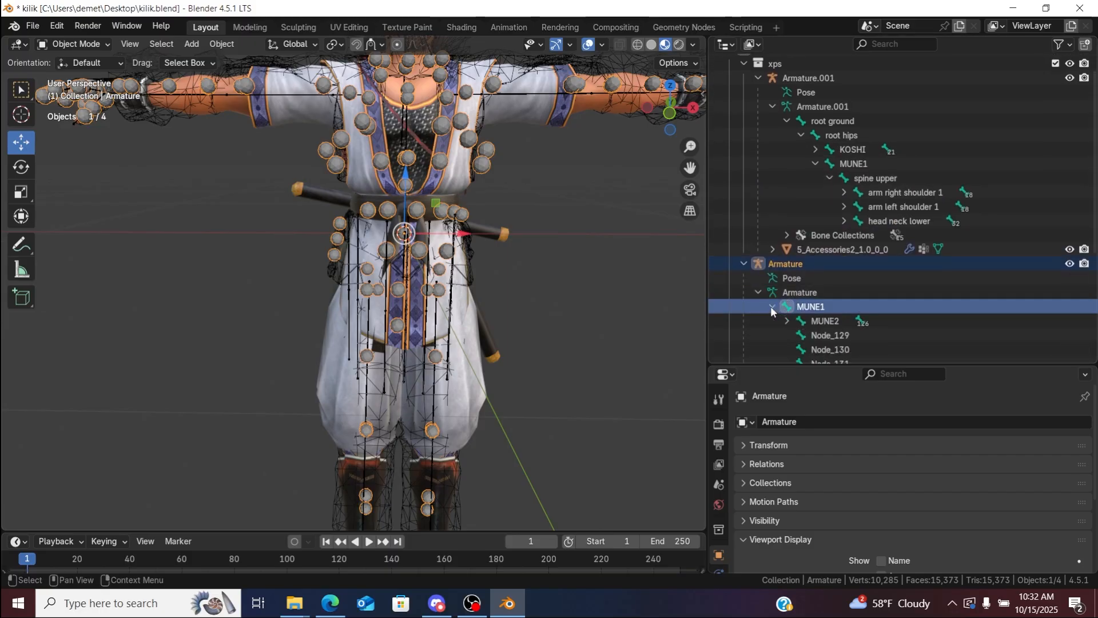
{"action": "double_click", "coordinate": [822, 321]}
{"action": "key", "text": "ctrl+c"}
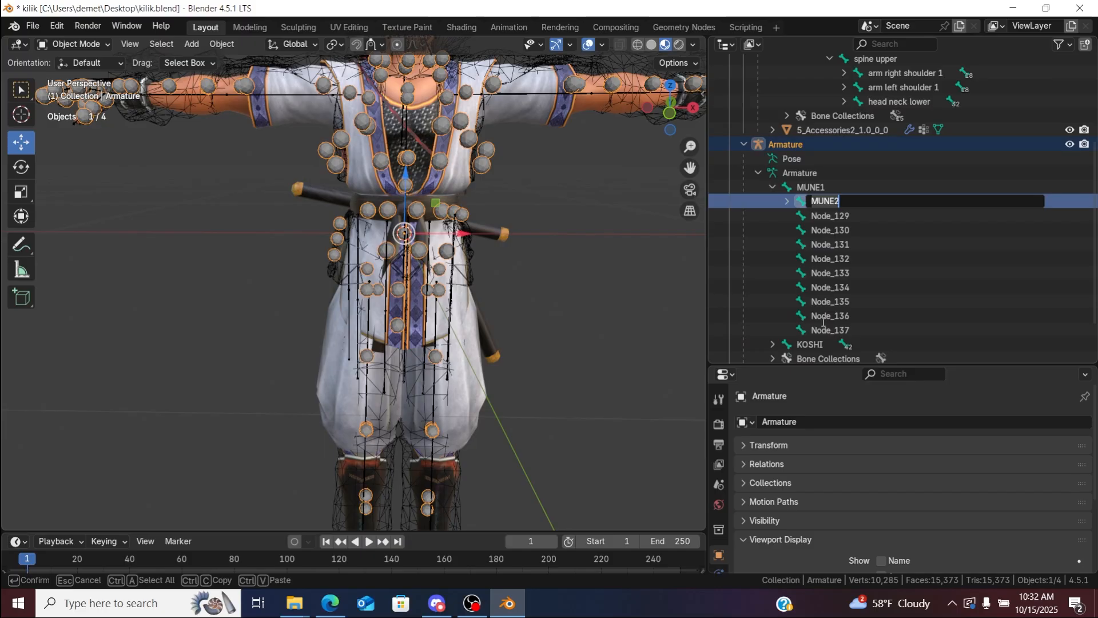
Step: Rename the spine upper bone under MUNE1 in Armature.001 to MUNE2
{"action": "left_click", "coordinate": [1059, 207]}
{"action": "left_click_drag", "start_coordinate": [1093, 235], "coordinate": [1090, 179]}
{"action": "double_click", "coordinate": [891, 155]}
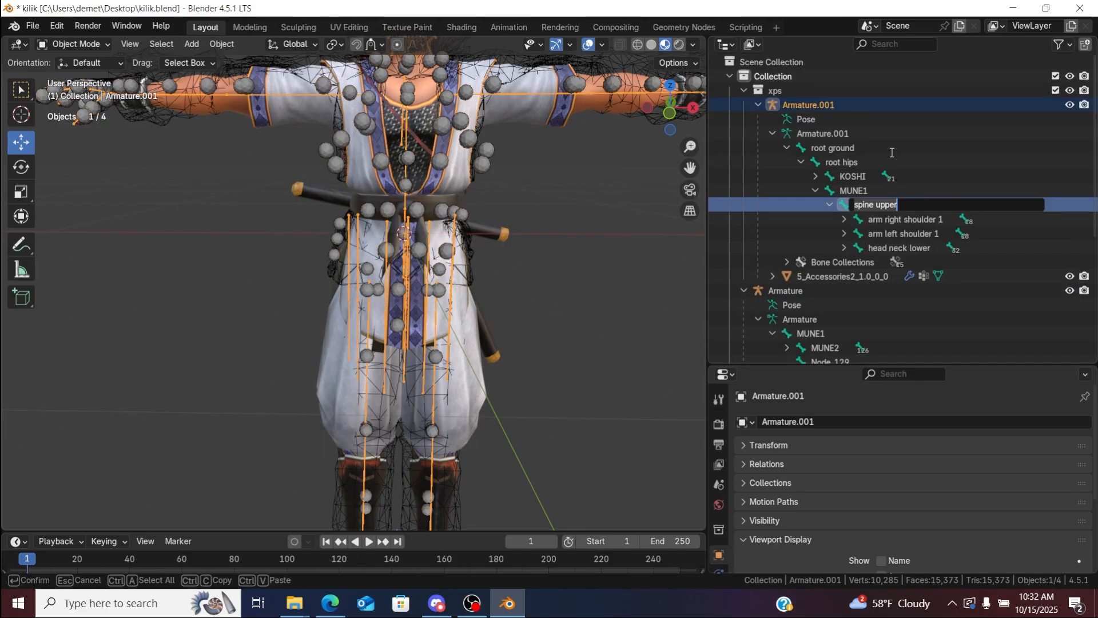
{"action": "key", "text": "ctrl+v"}
{"action": "left_click", "coordinate": [893, 153]}
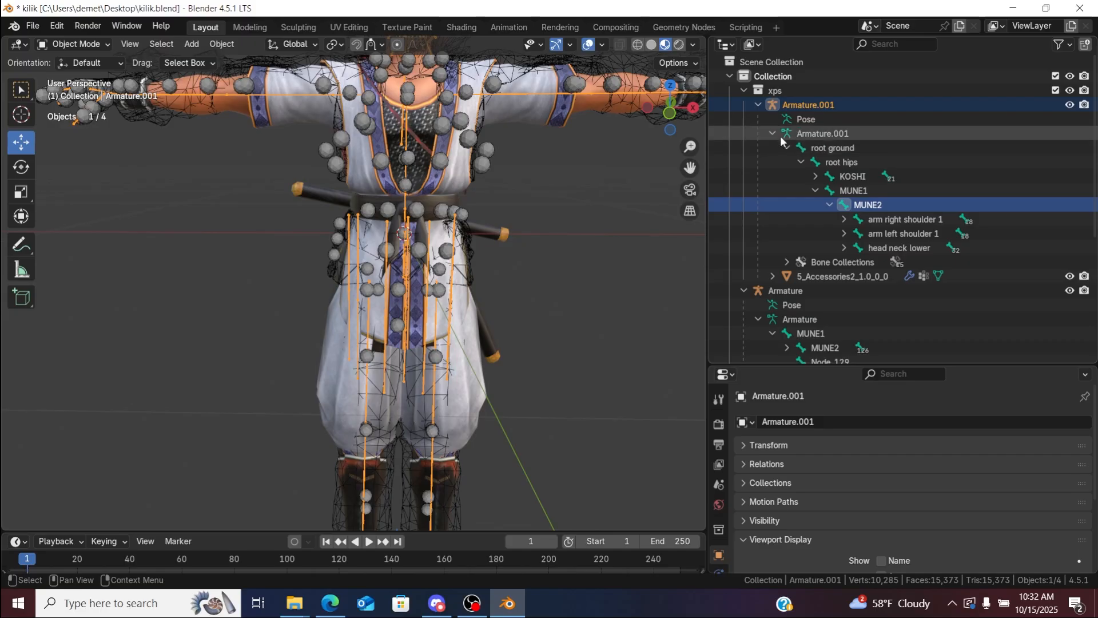
Step: Expand MUNE2 in Kilik's Armature and copy the name of its neck bone, KUBI
{"action": "left_click_drag", "start_coordinate": [690, 167], "coordinate": [564, 329]}
{"action": "left_click_drag", "start_coordinate": [691, 146], "coordinate": [952, 275]}
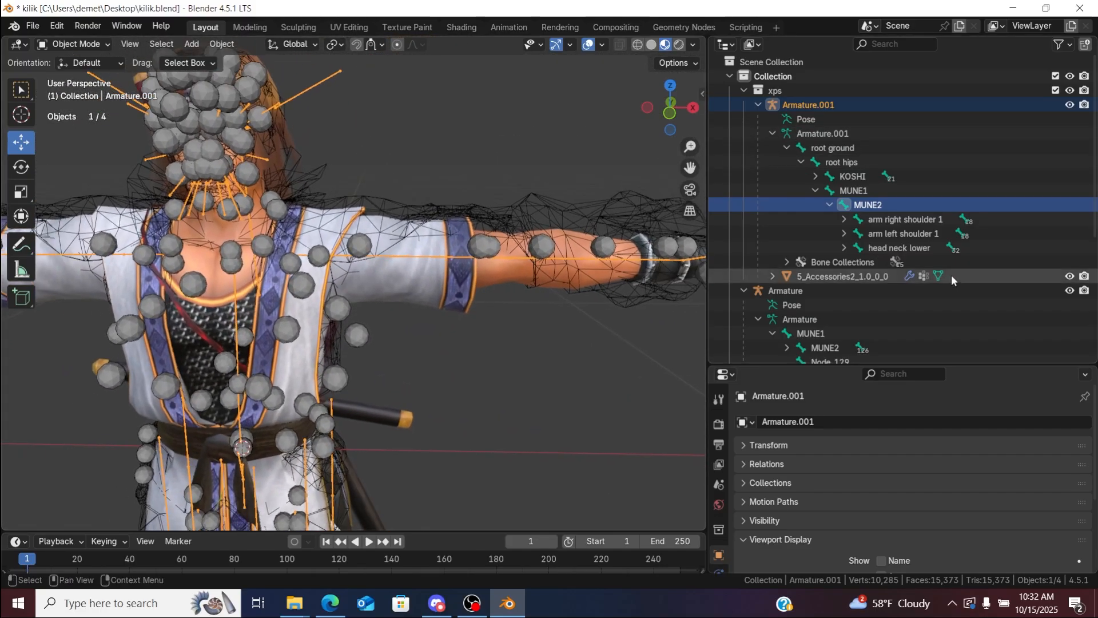
{"action": "left_click", "coordinate": [901, 248]}
{"action": "scroll", "coordinate": [841, 303], "scroll_direction": "down", "scroll_amount": 3}
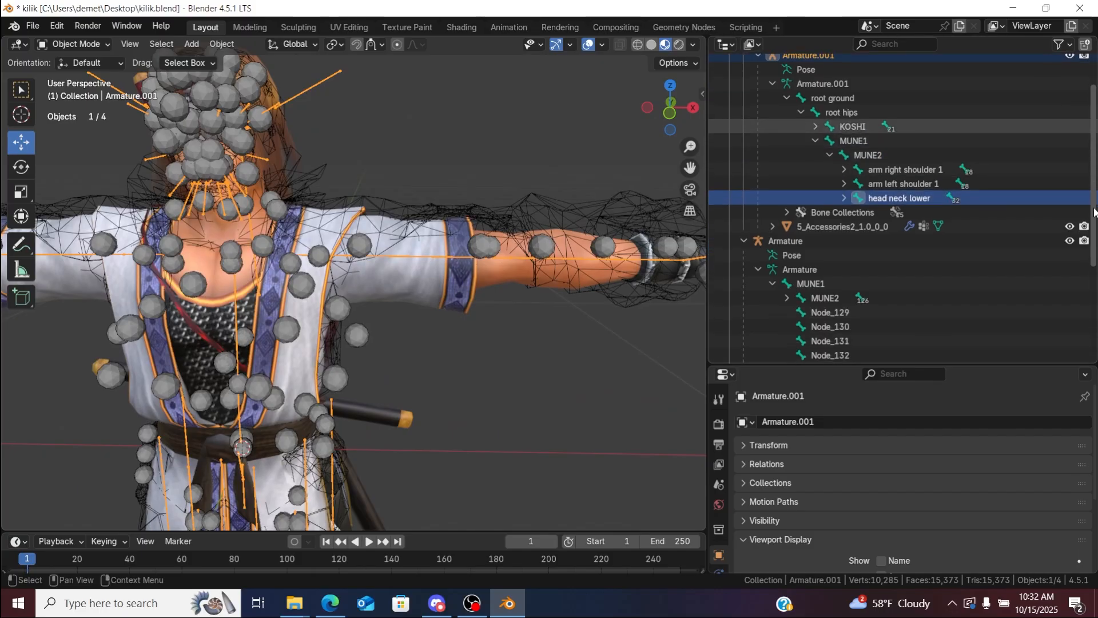
{"action": "left_click", "coordinate": [787, 293]}
{"action": "left_click", "coordinate": [836, 309]}
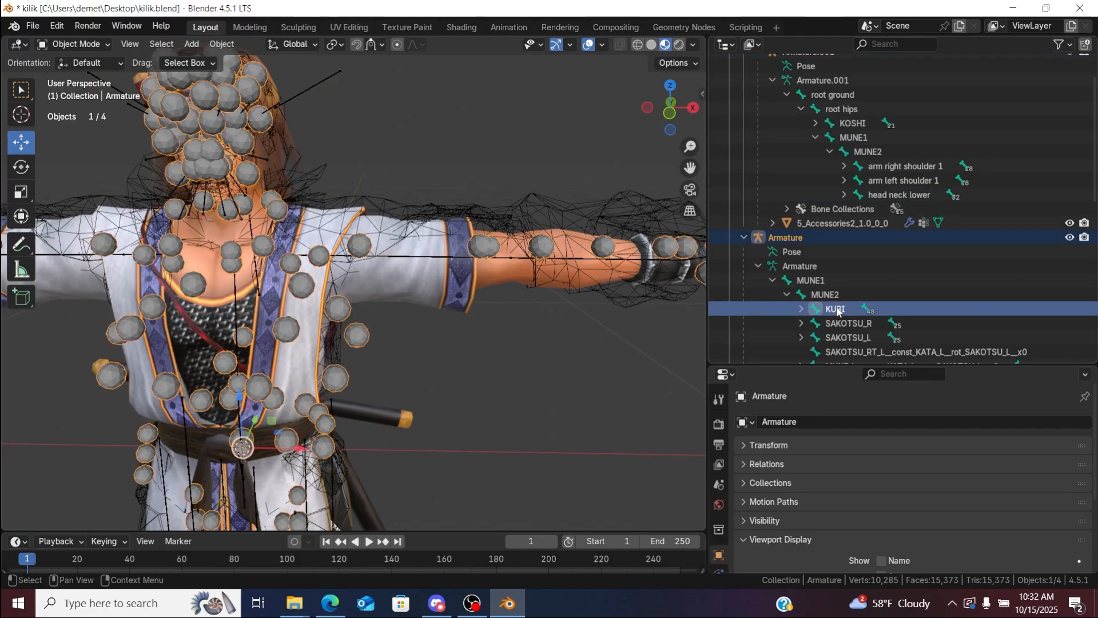
{"action": "double_click", "coordinate": [837, 308]}
{"action": "key", "text": "ctrl+c"}
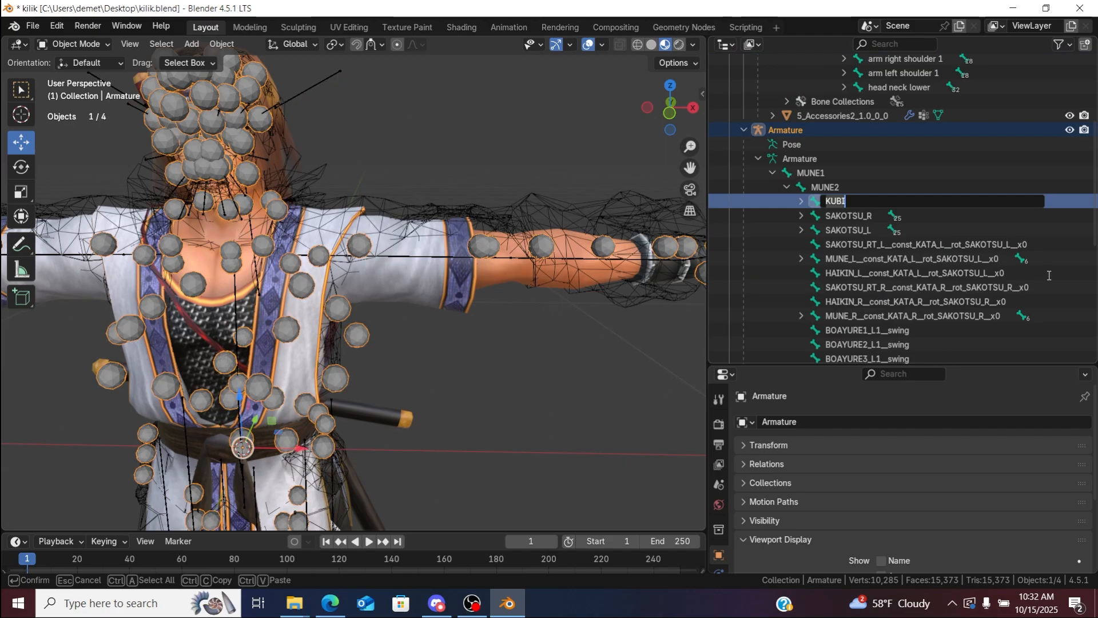
{"action": "key", "text": "Return"}
Step: Rename the head neck lower bone under MUNE2 in Armature.001 to KUBI
{"action": "scroll", "coordinate": [911, 189], "scroll_direction": "up", "scroll_amount": 5}
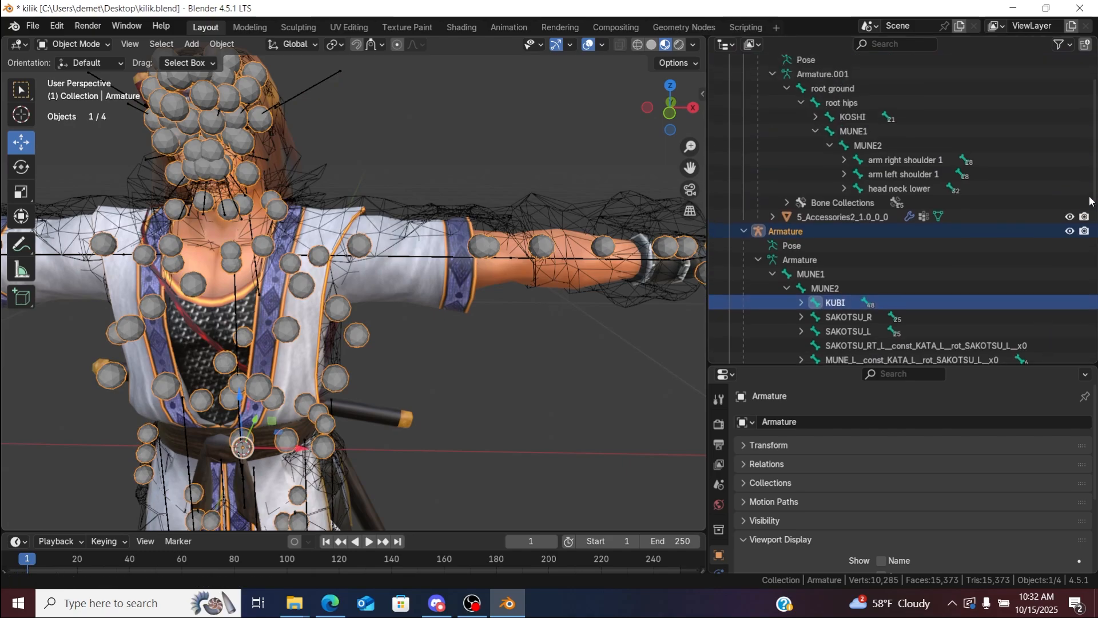
{"action": "double_click", "coordinate": [912, 189]}
{"action": "key", "text": "ctrl+v"}
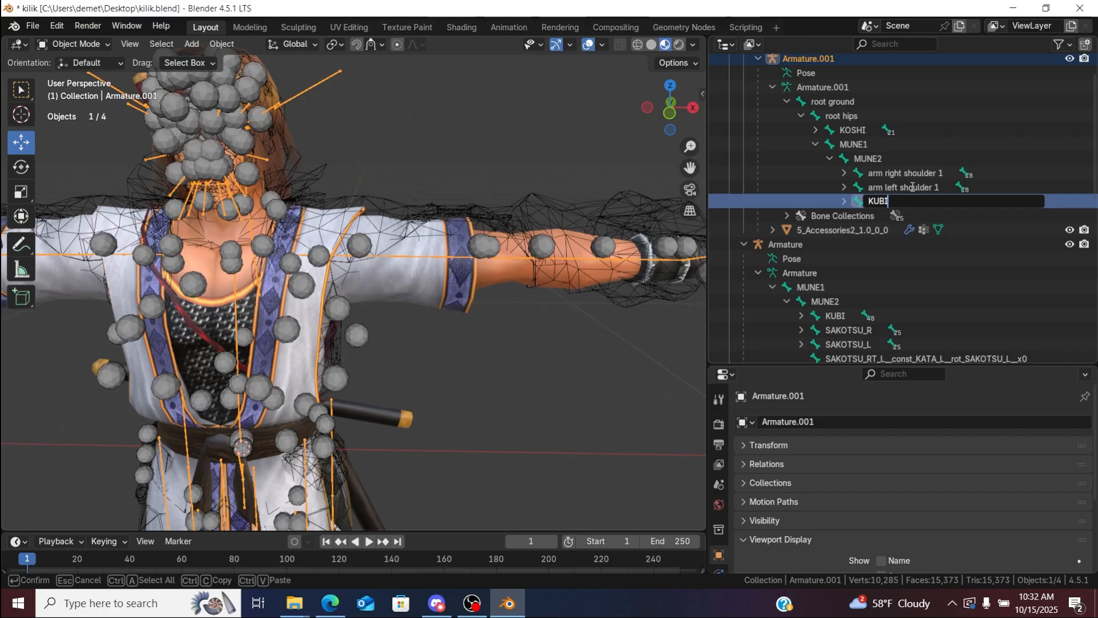
{"action": "key", "text": "Return"}
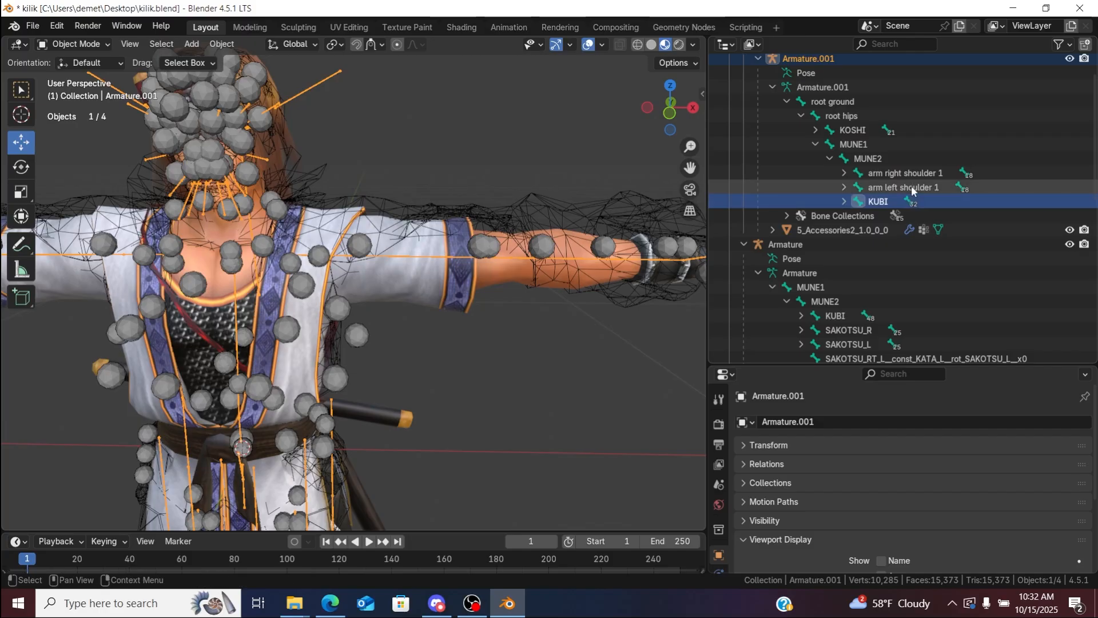
Step: Expand KUBI in both armatures and get the name ATAMA from the head bone in Kilik's Armature
{"action": "left_click", "coordinate": [846, 201]}
{"action": "left_click", "coordinate": [896, 215]}
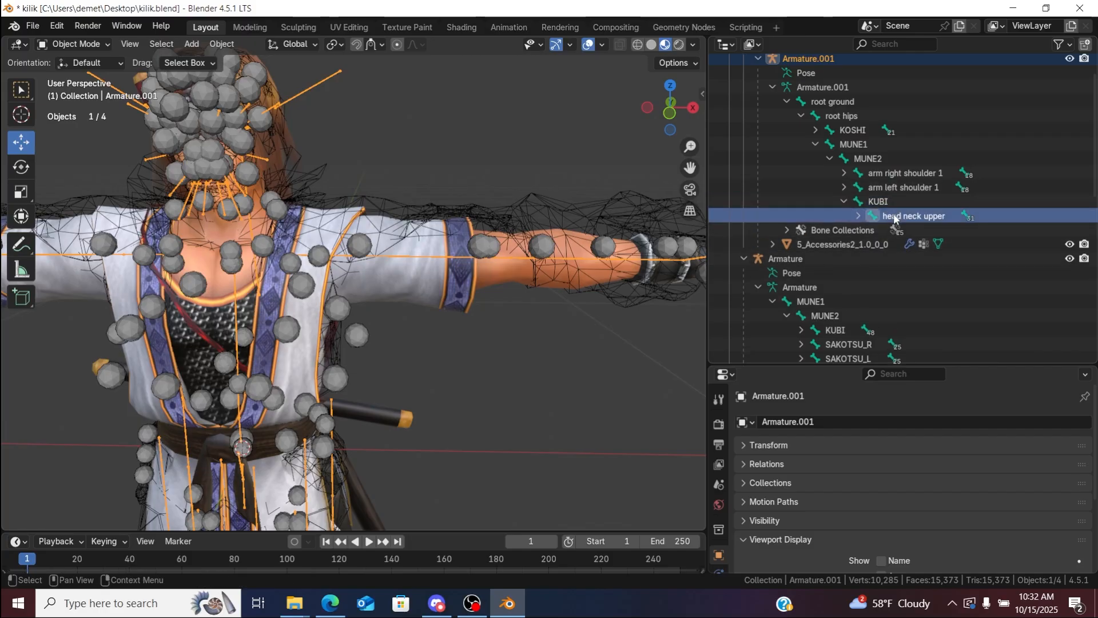
{"action": "scroll", "coordinate": [896, 215], "scroll_direction": "down", "scroll_amount": 1}
{"action": "scroll", "coordinate": [896, 229], "scroll_direction": "down", "scroll_amount": 4}
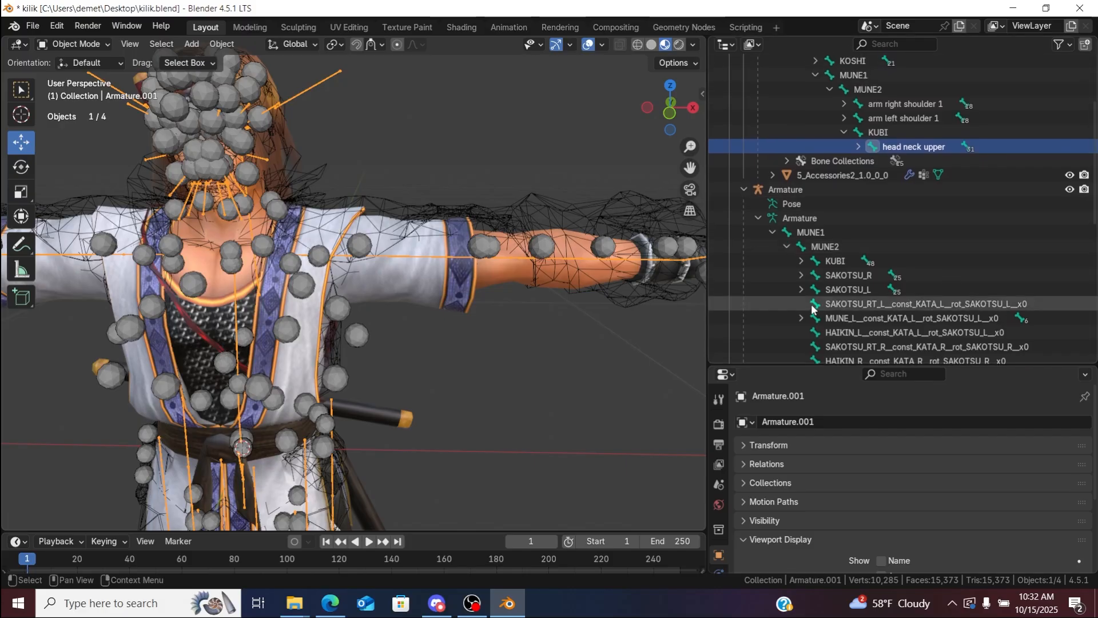
{"action": "left_click", "coordinate": [801, 261]}
{"action": "double_click", "coordinate": [851, 278]}
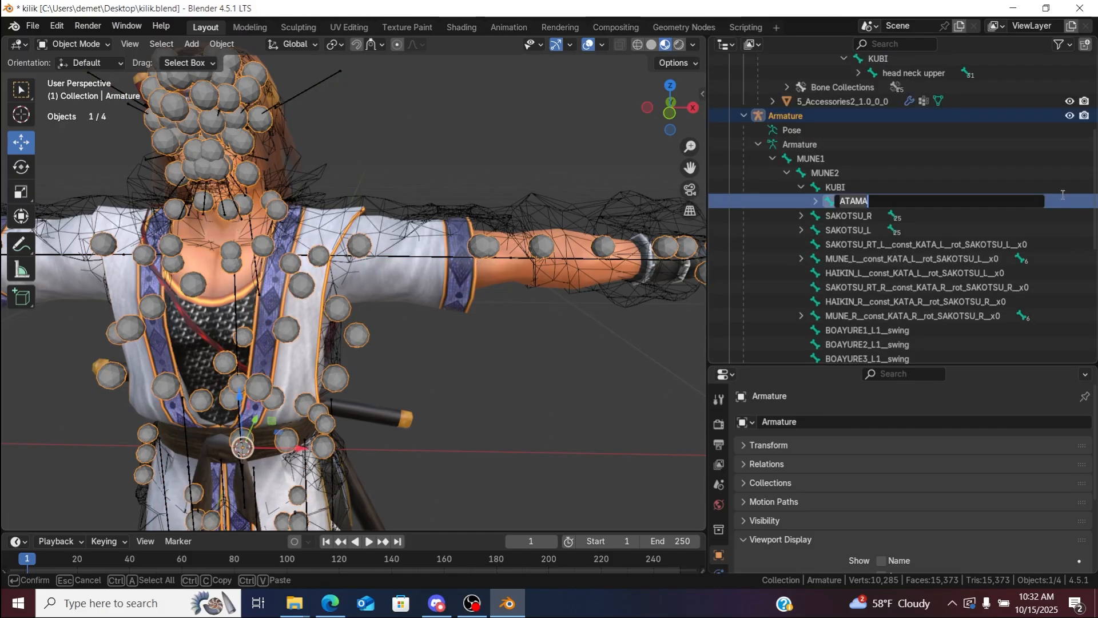
{"action": "key", "text": "Return"}
Step: Rename the head neck upper bone under KUBI in Armature.001 to ATAMA
{"action": "scroll", "coordinate": [915, 174], "scroll_direction": "up", "scroll_amount": 6}
{"action": "double_click", "coordinate": [915, 176]}
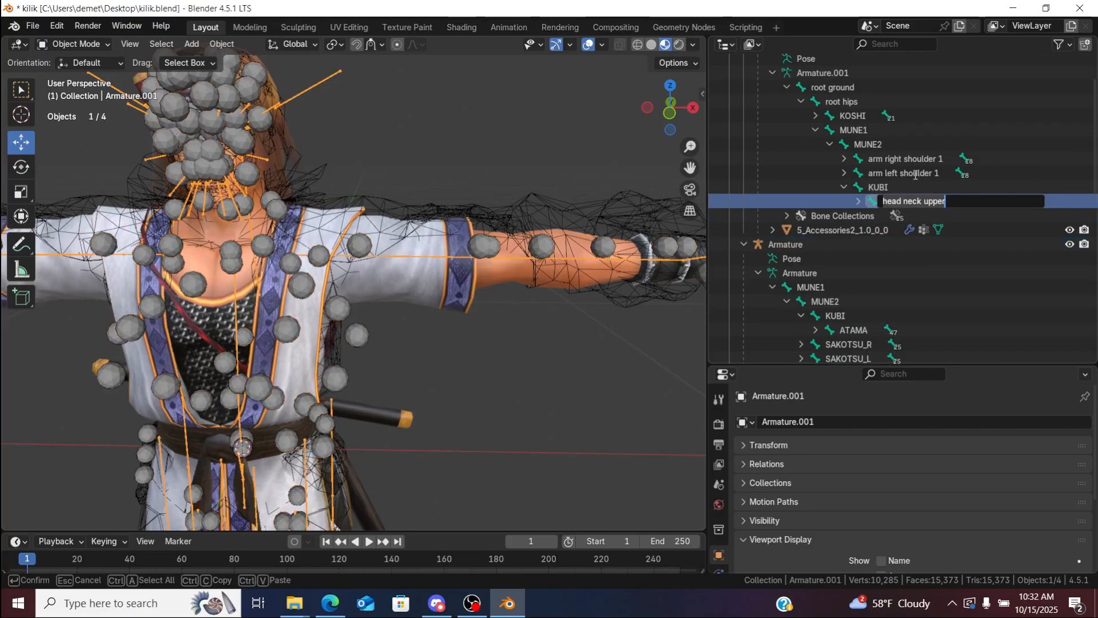
{"action": "type", "text": "ATAMA"}
{"action": "key", "text": "Return"}
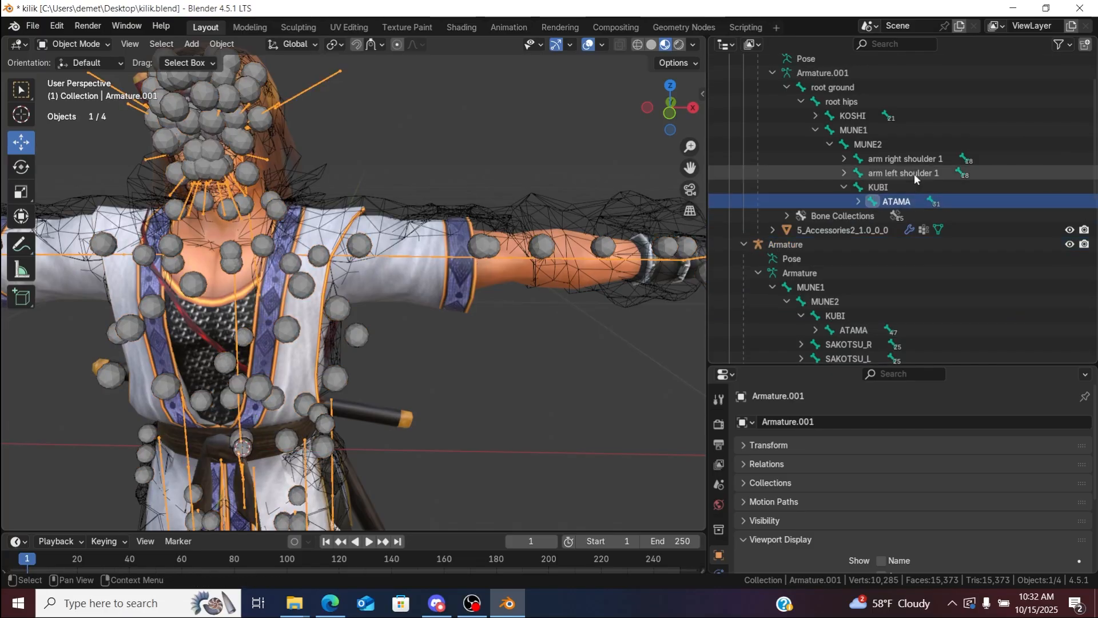
{"action": "left_click", "coordinate": [856, 201]}
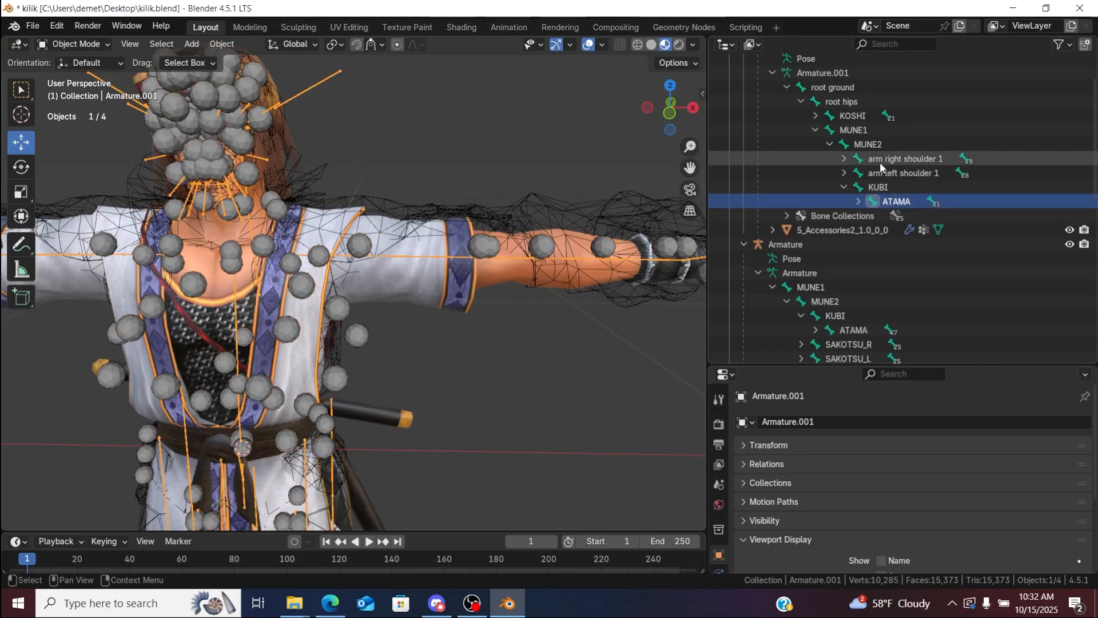
Step: Copy the name SAKOTSU_L from Kilik's Armature and rename arm left shoulder 1 in Armature.001 to SAKOTSU_L
{"action": "left_click", "coordinate": [888, 174]}
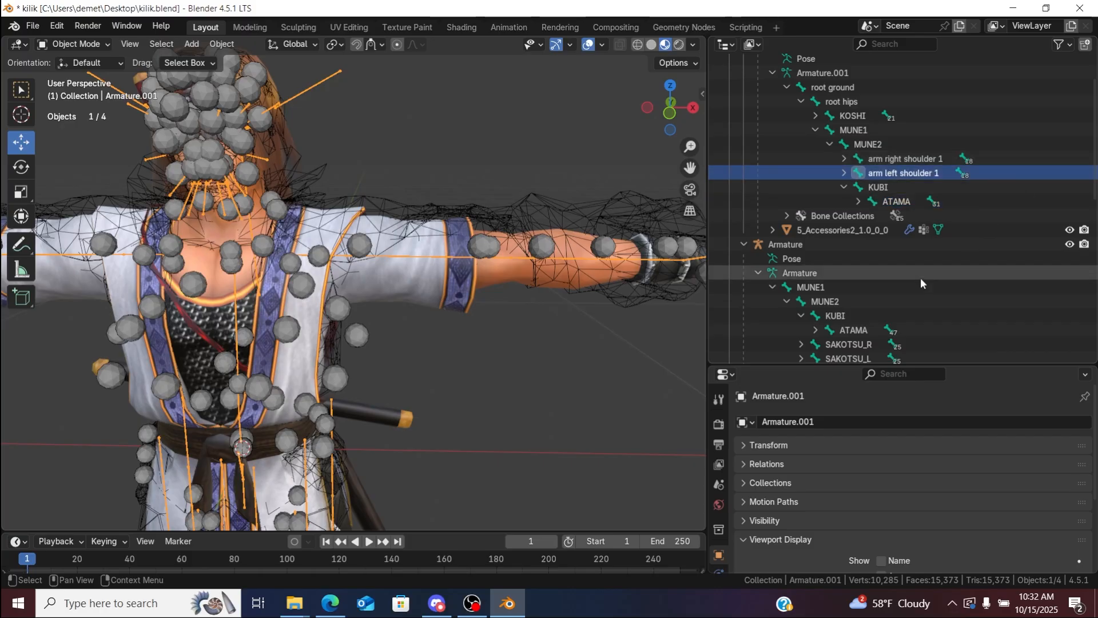
{"action": "double_click", "coordinate": [863, 358]}
{"action": "key", "text": "ctrl+c"}
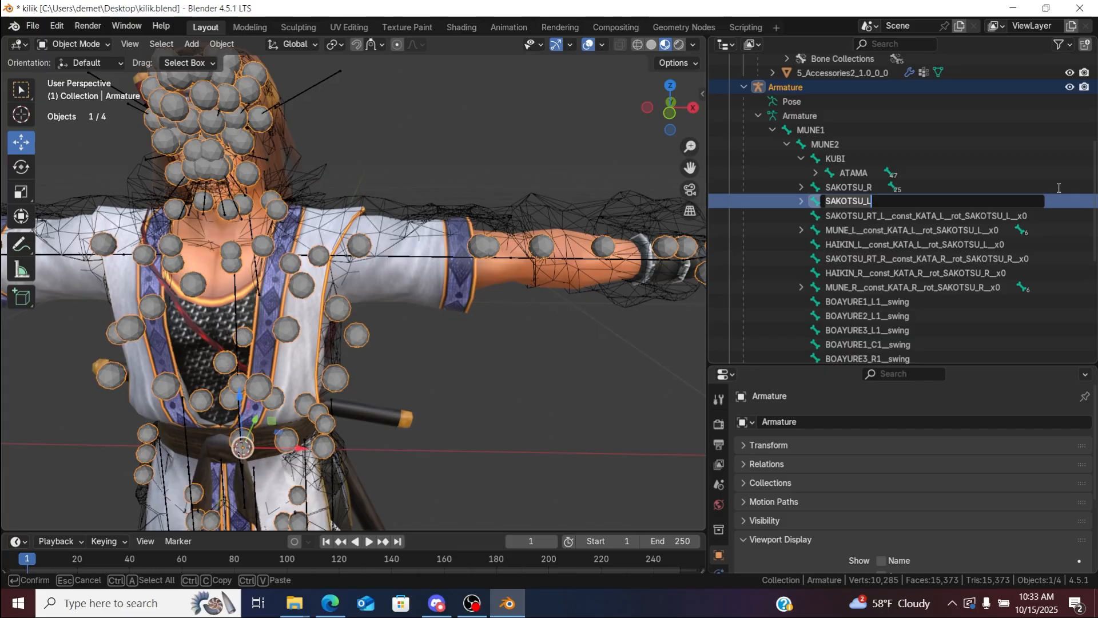
{"action": "key", "text": "Return"}
{"action": "scroll", "coordinate": [1092, 175], "scroll_direction": "up", "scroll_amount": 5}
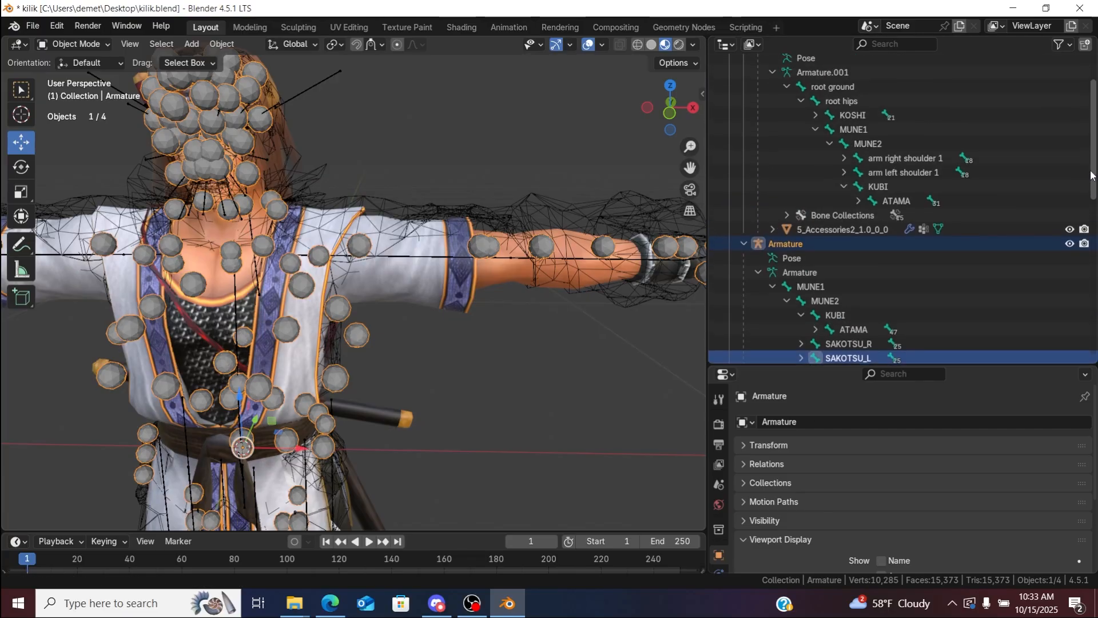
{"action": "double_click", "coordinate": [915, 175]}
{"action": "key", "text": "ctrl+v"}
{"action": "key", "text": "Return"}
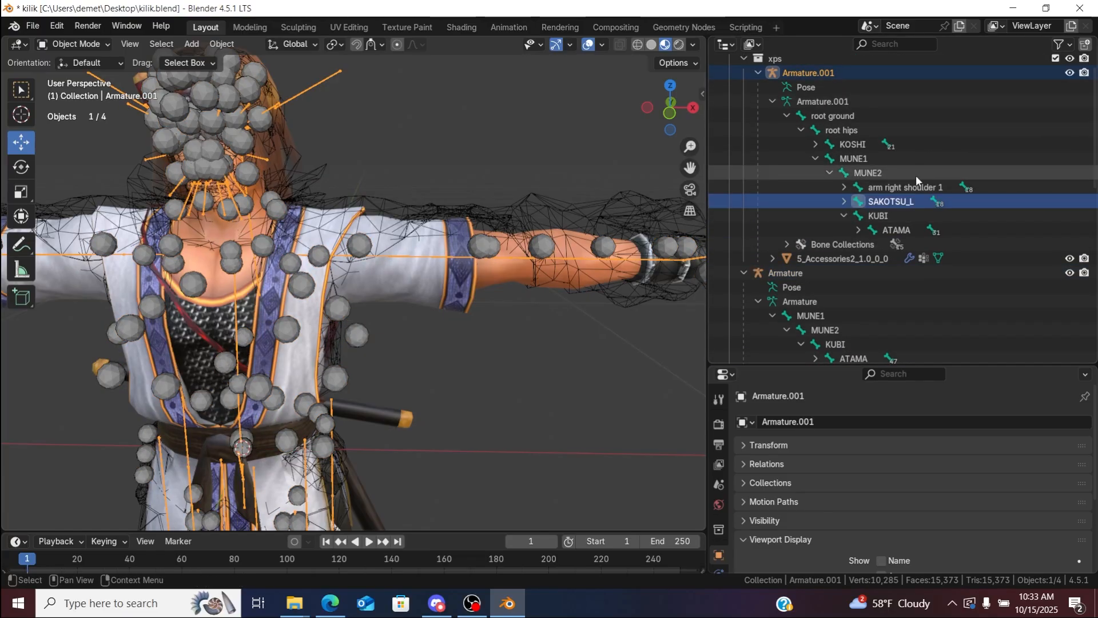
Step: Expand SAKOTSU_L in both armatures and copy the bone name KATA_L from Kilik's Armature
{"action": "left_click", "coordinate": [844, 201]}
{"action": "scroll", "coordinate": [843, 201], "scroll_direction": "down", "scroll_amount": 4}
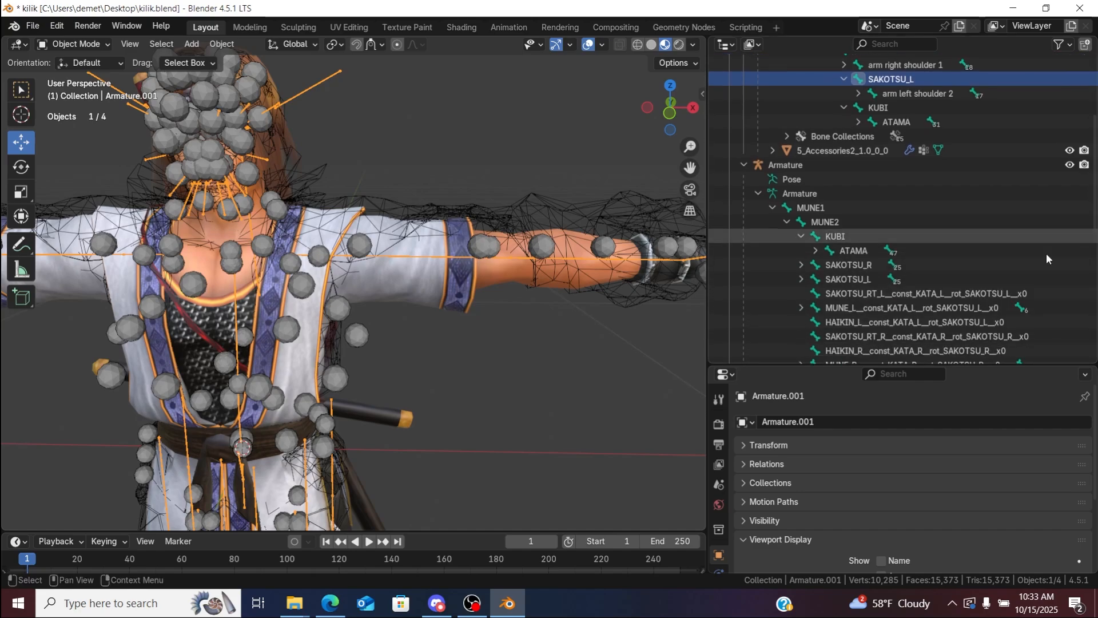
{"action": "left_click", "coordinate": [802, 279]}
{"action": "double_click", "coordinate": [857, 294]}
{"action": "key", "text": "ctrl+c"}
{"action": "scroll", "coordinate": [857, 292], "scroll_direction": "down", "scroll_amount": 4}
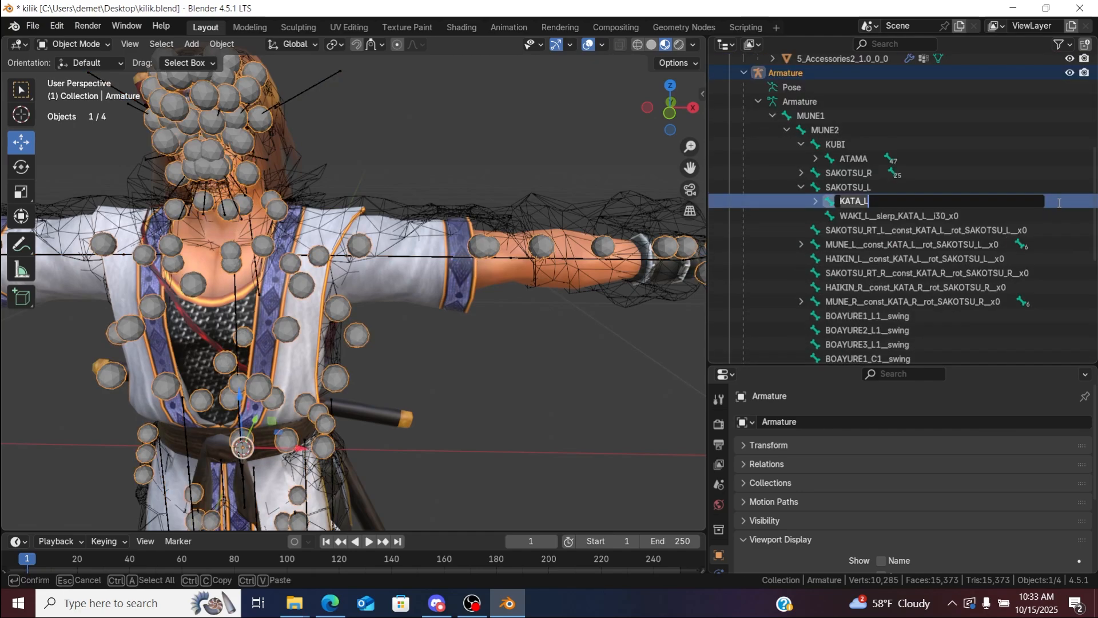
{"action": "key", "text": "Return"}
Step: Rename the arm left shoulder 2 bone under SAKOTSU_L in Armature.001 to KATA_L
{"action": "scroll", "coordinate": [914, 127], "scroll_direction": "up", "scroll_amount": 5}
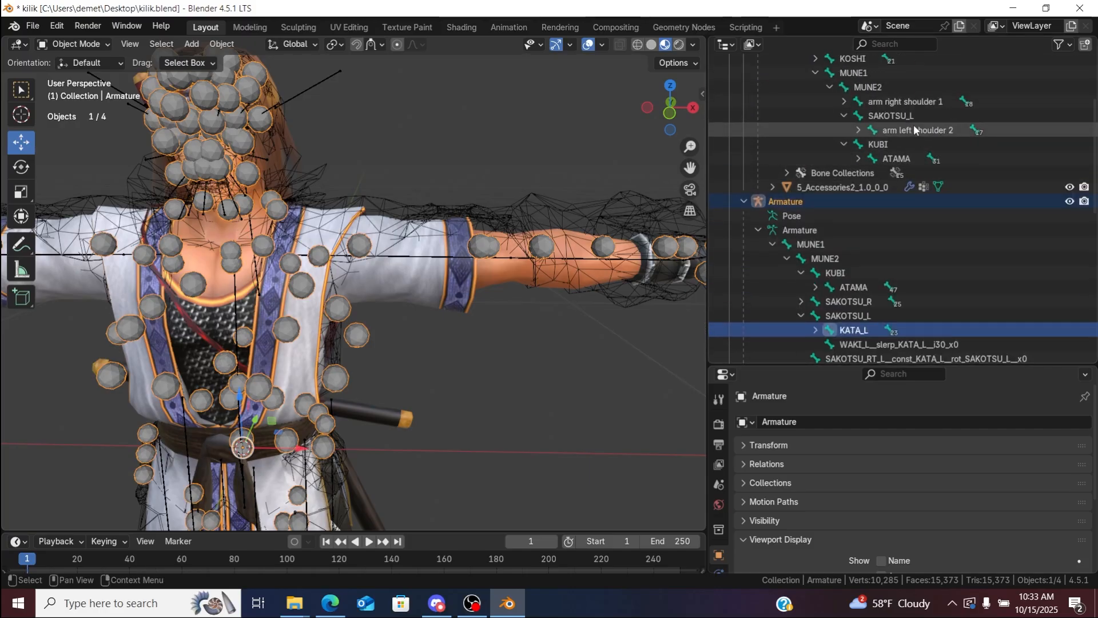
{"action": "double_click", "coordinate": [914, 129]}
{"action": "key", "text": "ctrl+a"}
{"action": "key", "text": "ctrl+v"}
{"action": "key", "text": "Return"}
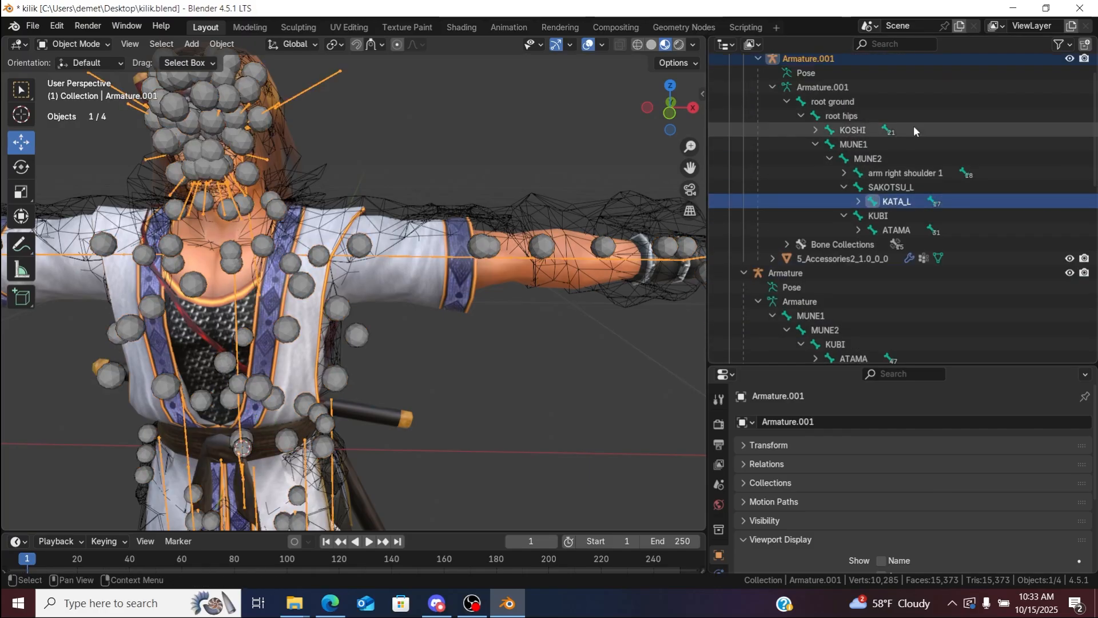
Step: Expand KATA_L in both armatures and copy the bone name UDE_L from Kilik's Armature
{"action": "left_click", "coordinate": [858, 201]}
{"action": "scroll", "coordinate": [815, 303], "scroll_direction": "down", "scroll_amount": 4}
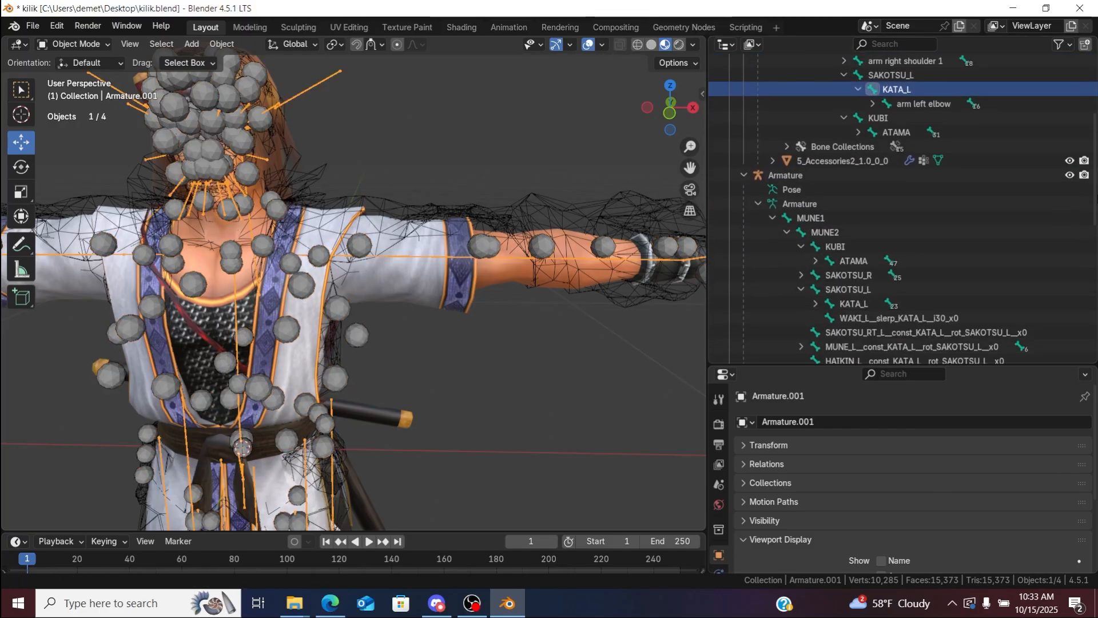
{"action": "left_click", "coordinate": [814, 303]}
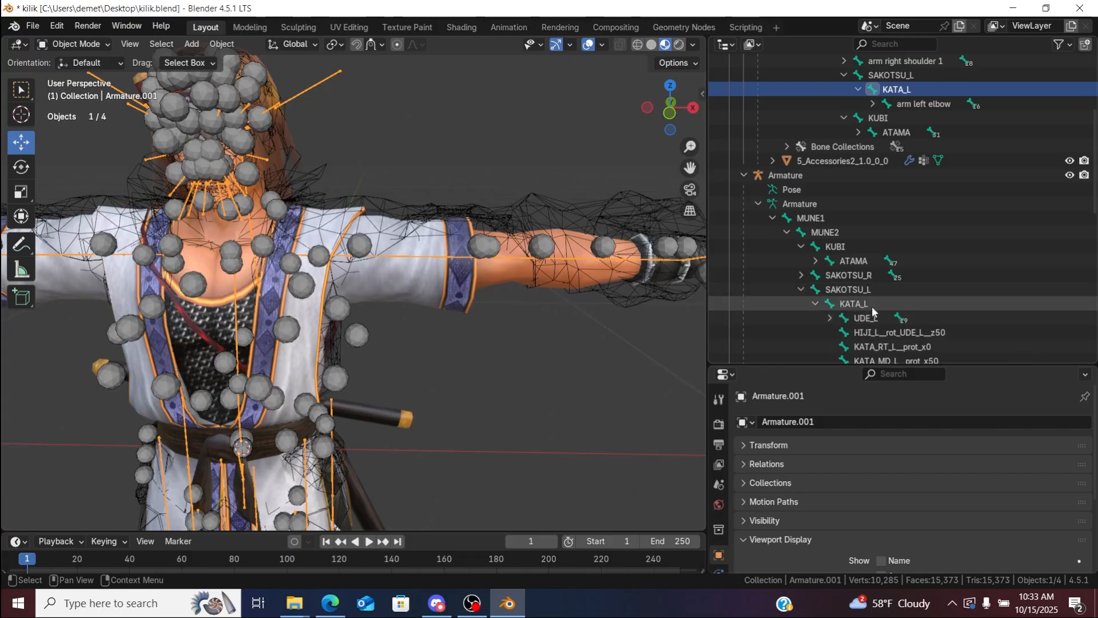
{"action": "double_click", "coordinate": [870, 323]}
{"action": "key", "text": "ctrl+c"}
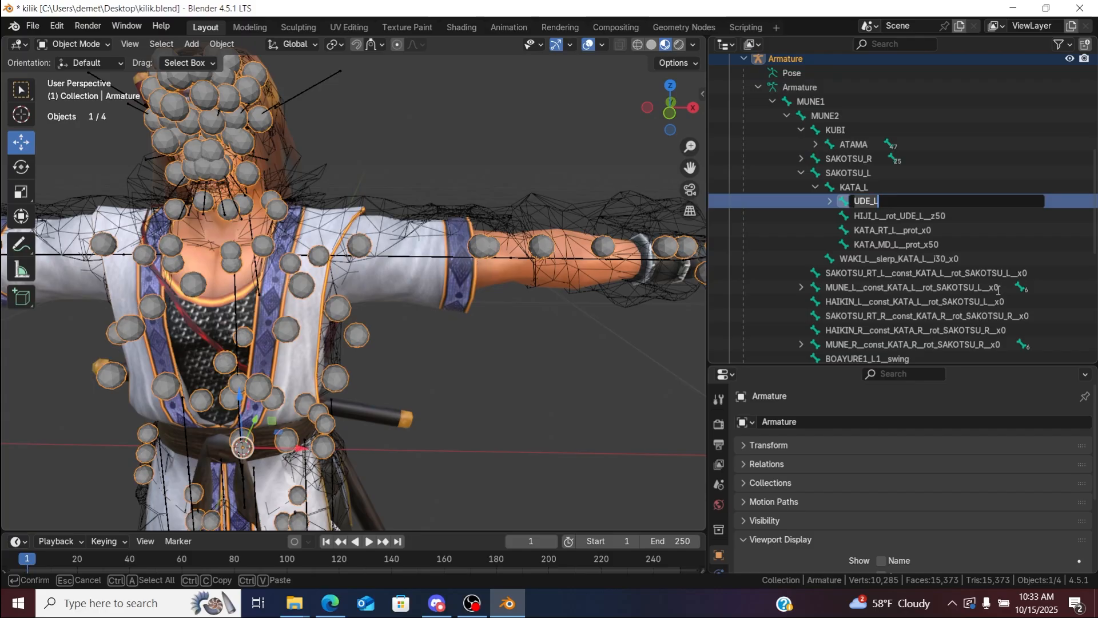
{"action": "key", "text": "Escape"}
Step: Rename the arm left elbow bone under KATA_L in Armature.001 to UDE_L
{"action": "scroll", "coordinate": [893, 173], "scroll_direction": "up", "scroll_amount": 6}
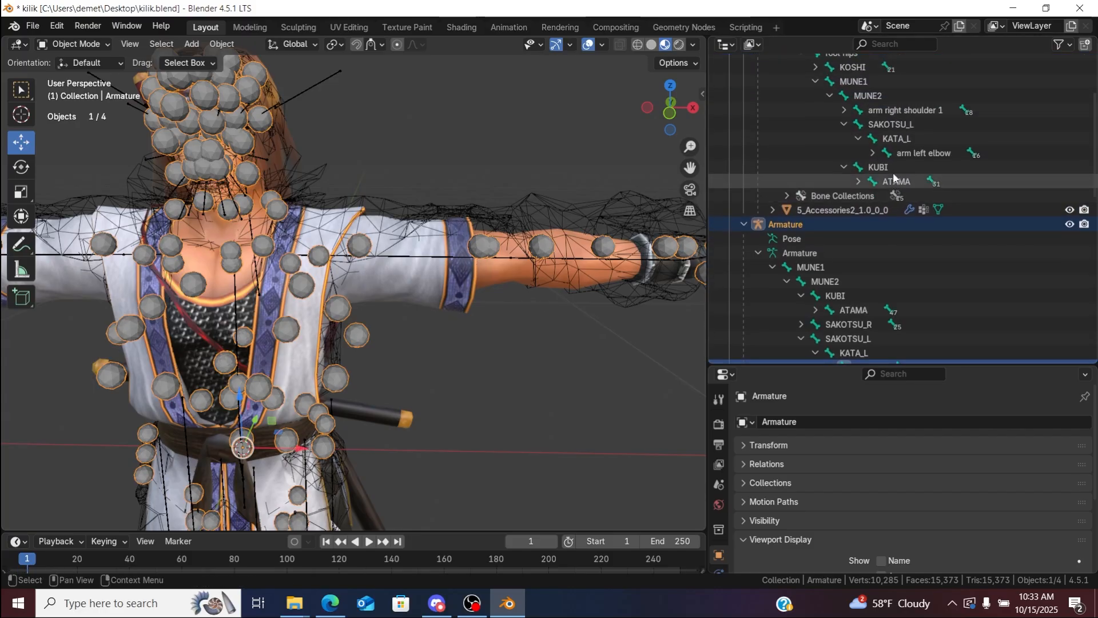
{"action": "double_click", "coordinate": [914, 154]}
{"action": "key", "text": "ctrl+v"}
{"action": "key", "text": "Return"}
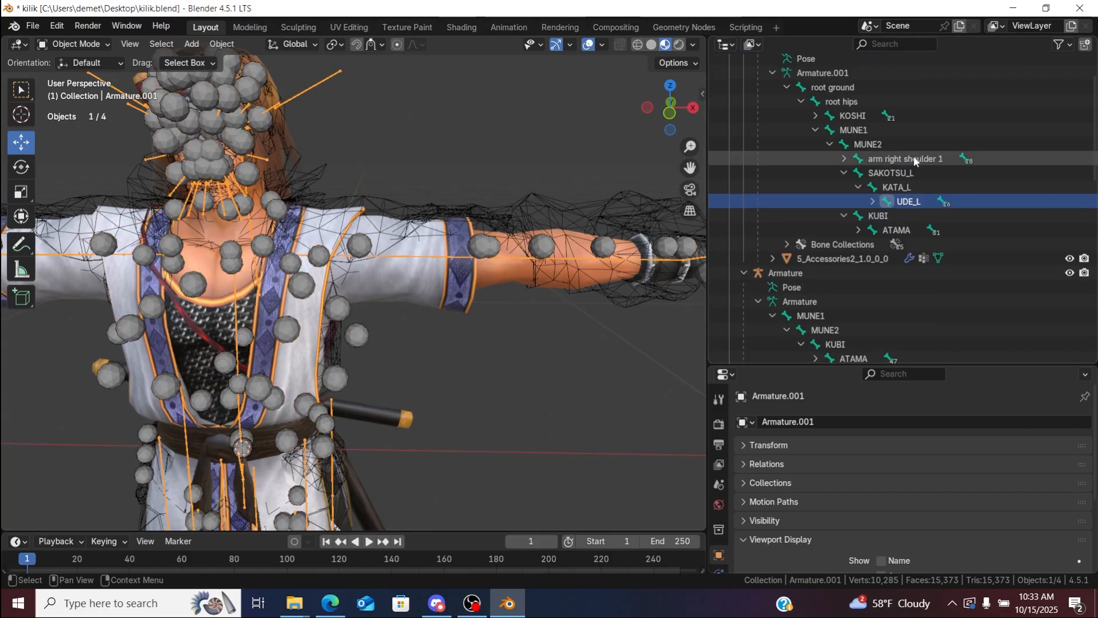
Step: Expand UDE_L in both armatures and copy the bone name TE_L from Kilik's Armature
{"action": "left_click", "coordinate": [872, 201]}
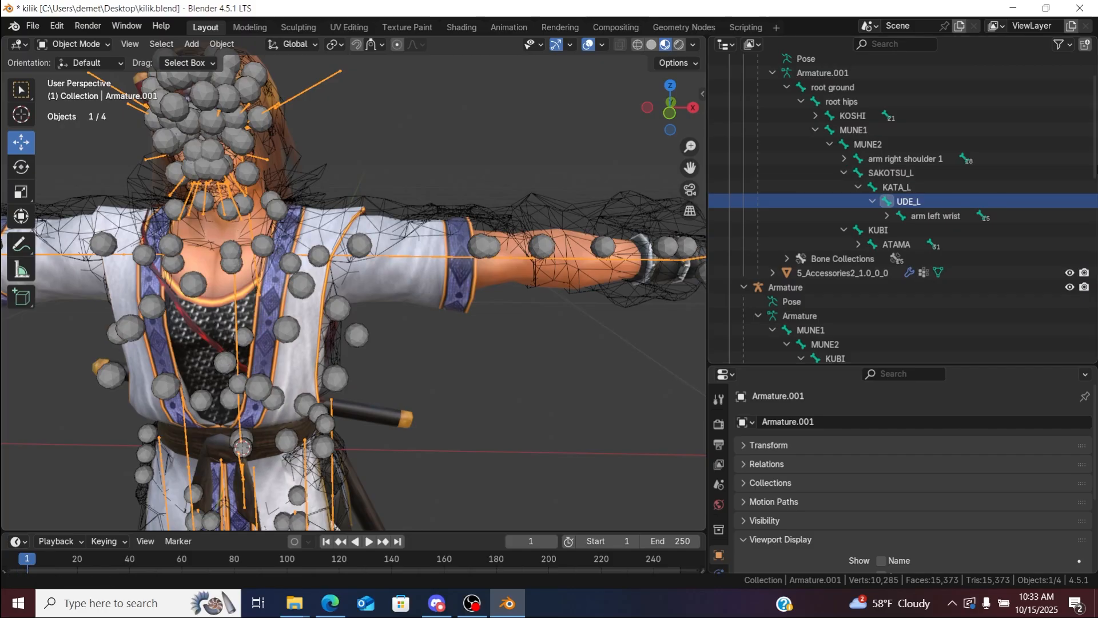
{"action": "scroll", "coordinate": [1086, 176], "scroll_direction": "down", "scroll_amount": 4}
{"action": "scroll", "coordinate": [904, 209], "scroll_direction": "down", "scroll_amount": 1}
{"action": "left_click", "coordinate": [830, 296]}
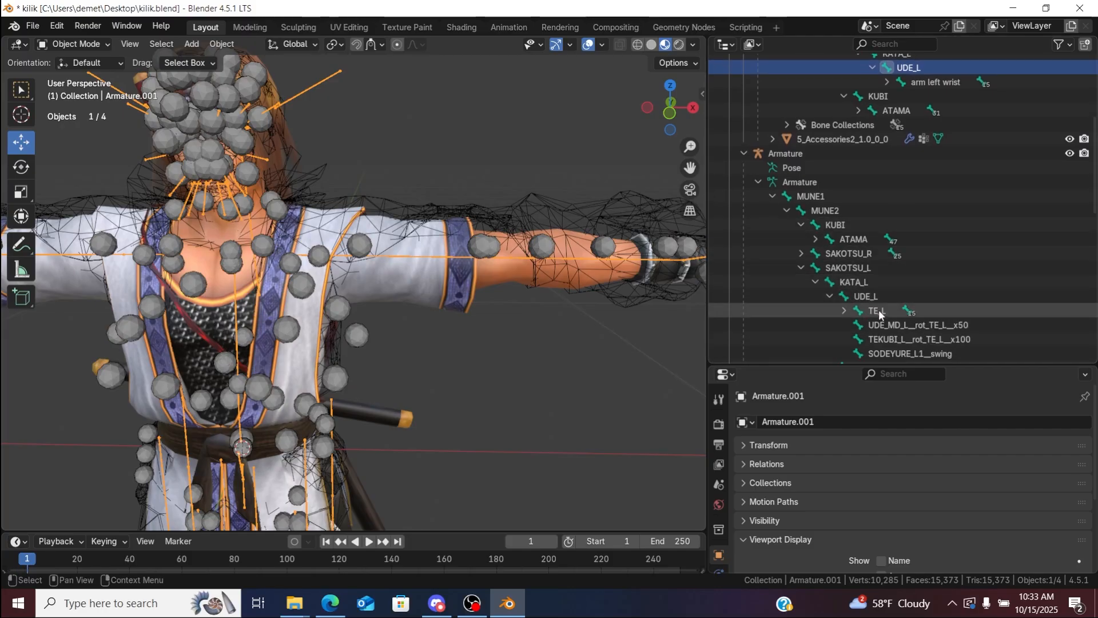
{"action": "double_click", "coordinate": [880, 311]}
{"action": "key", "text": "ctrl+c"}
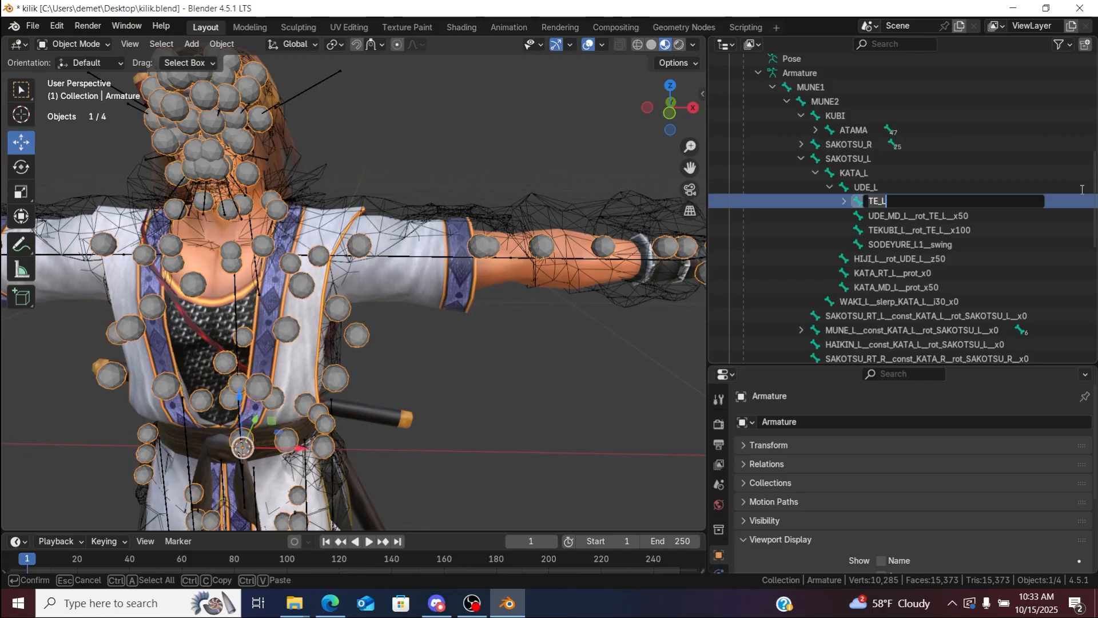
{"action": "key", "text": "Return"}
Step: Rename the arm left wrist bone under UDE_L in Armature.001 to TE_L
{"action": "scroll", "coordinate": [1073, 208], "scroll_direction": "up", "scroll_amount": 8}
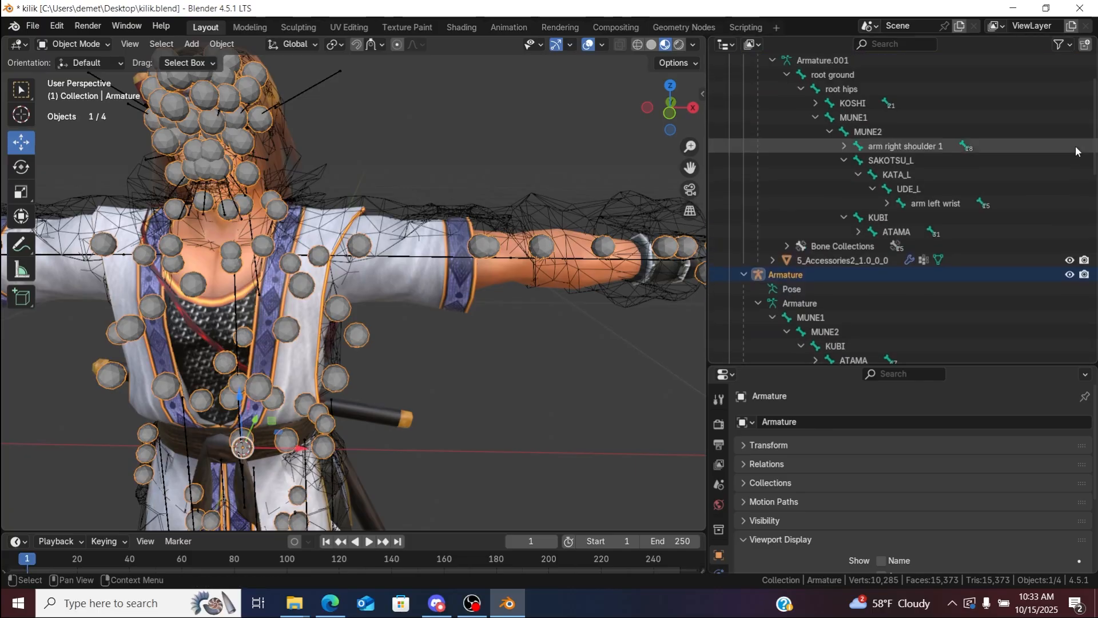
{"action": "double_click", "coordinate": [925, 203]}
{"action": "key", "text": "ctrl+v"}
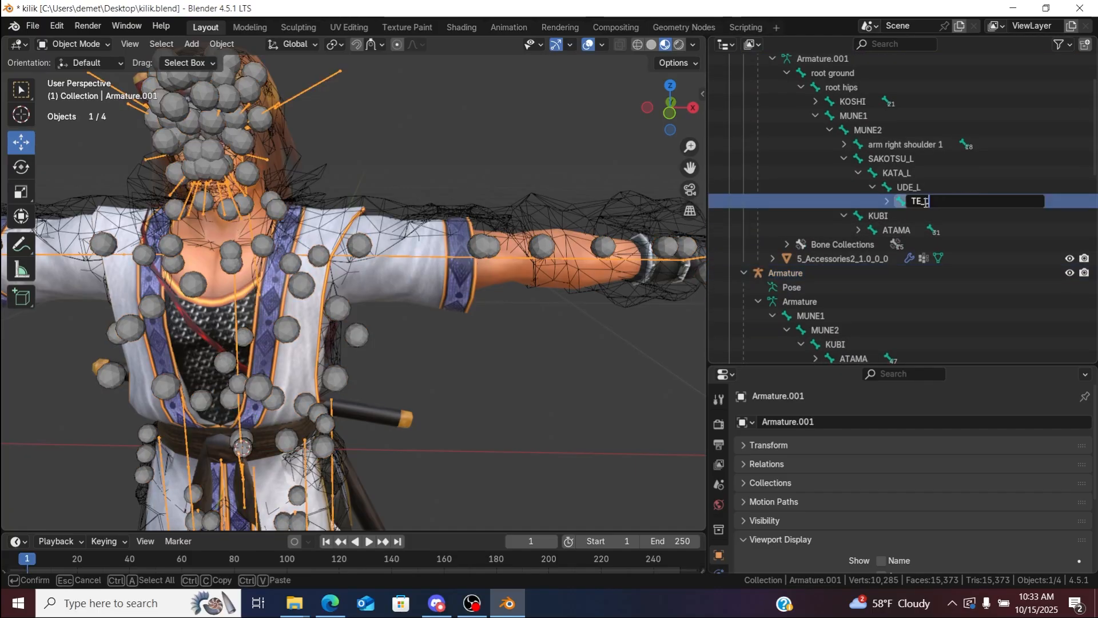
{"action": "key", "text": "Return"}
Step: Expand TE_L in both armatures and copy the thumb bone name OYA3_L from Kilik's Armature
{"action": "left_click", "coordinate": [888, 203]}
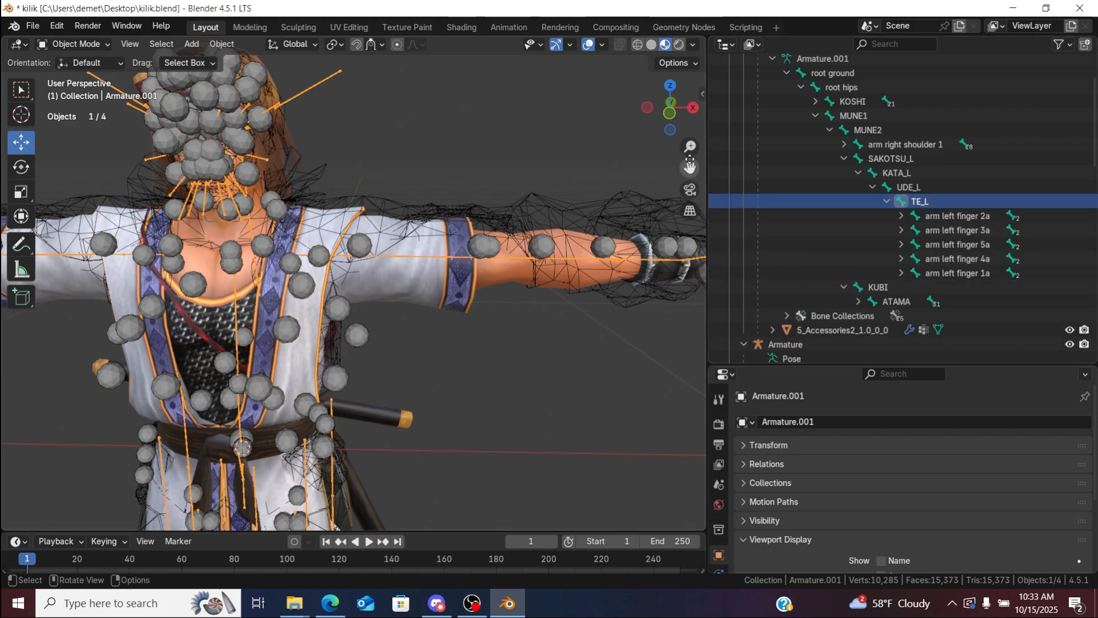
{"action": "left_click_drag", "start_coordinate": [690, 168], "coordinate": [450, 151]}
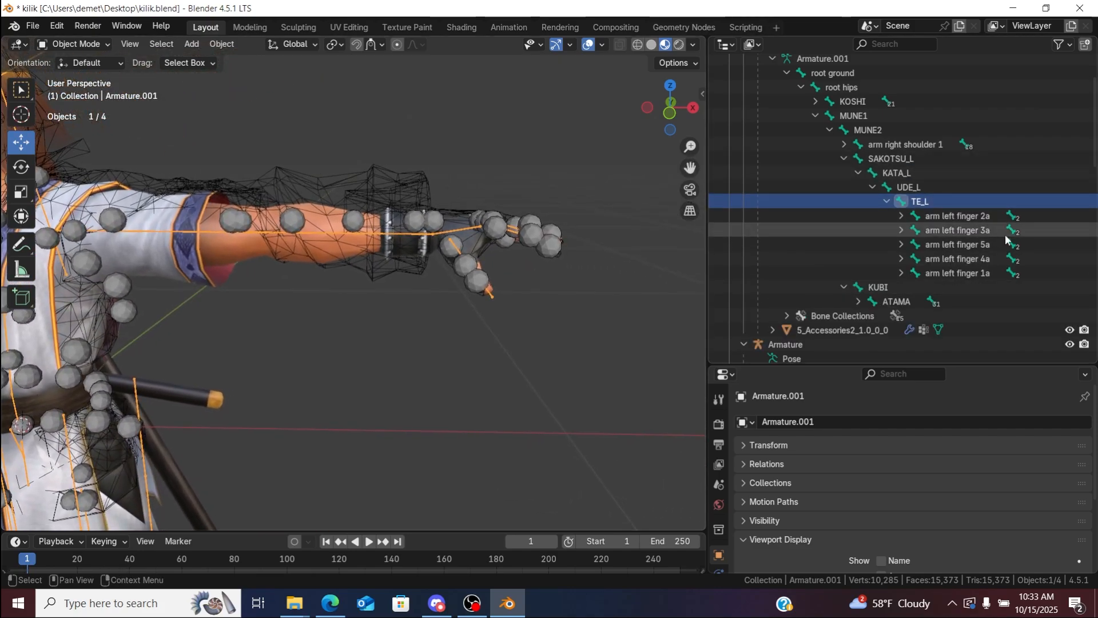
{"action": "left_click_drag", "start_coordinate": [1095, 156], "coordinate": [1091, 228]}
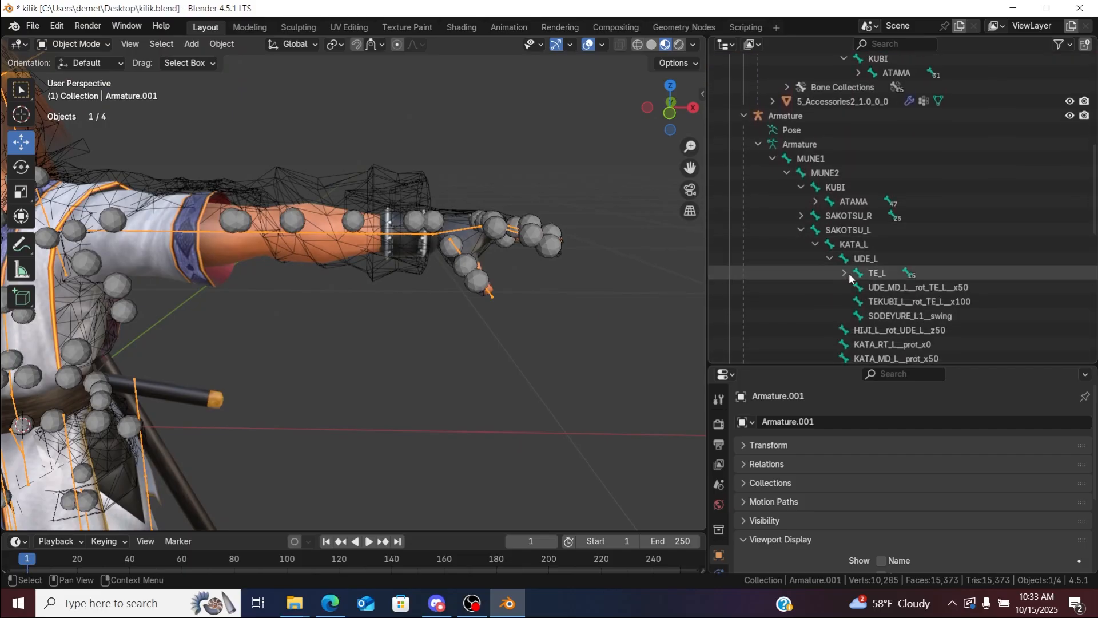
{"action": "left_click", "coordinate": [848, 273]}
{"action": "left_click", "coordinate": [898, 288]}
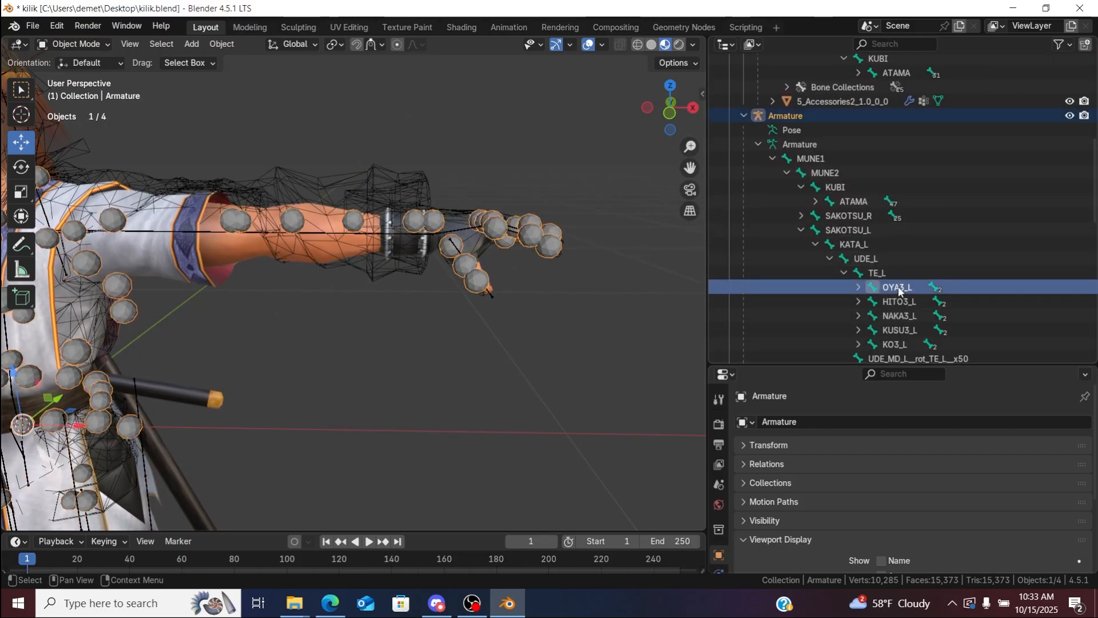
{"action": "double_click", "coordinate": [898, 287]}
{"action": "key", "text": "ctrl+c"}
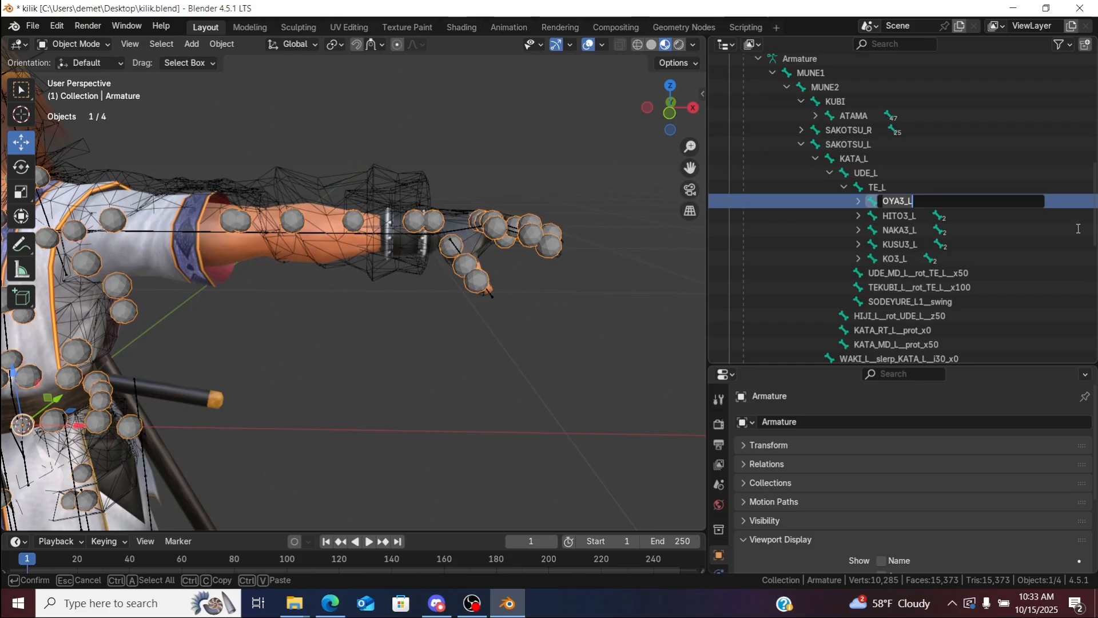
{"action": "key", "text": "Return"}
Step: Rename the arm left finger 1a bone under TE_L in Armature.001 to OYA3_L
{"action": "scroll", "coordinate": [983, 182], "scroll_direction": "up", "scroll_amount": 8}
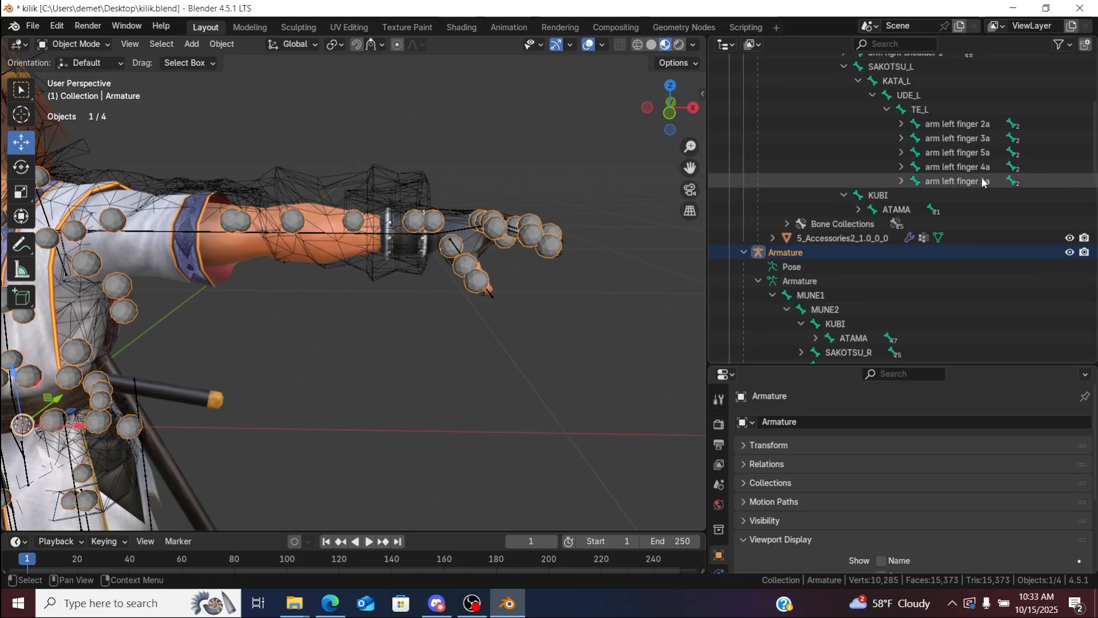
{"action": "double_click", "coordinate": [983, 182]}
{"action": "key", "text": "Escape"}
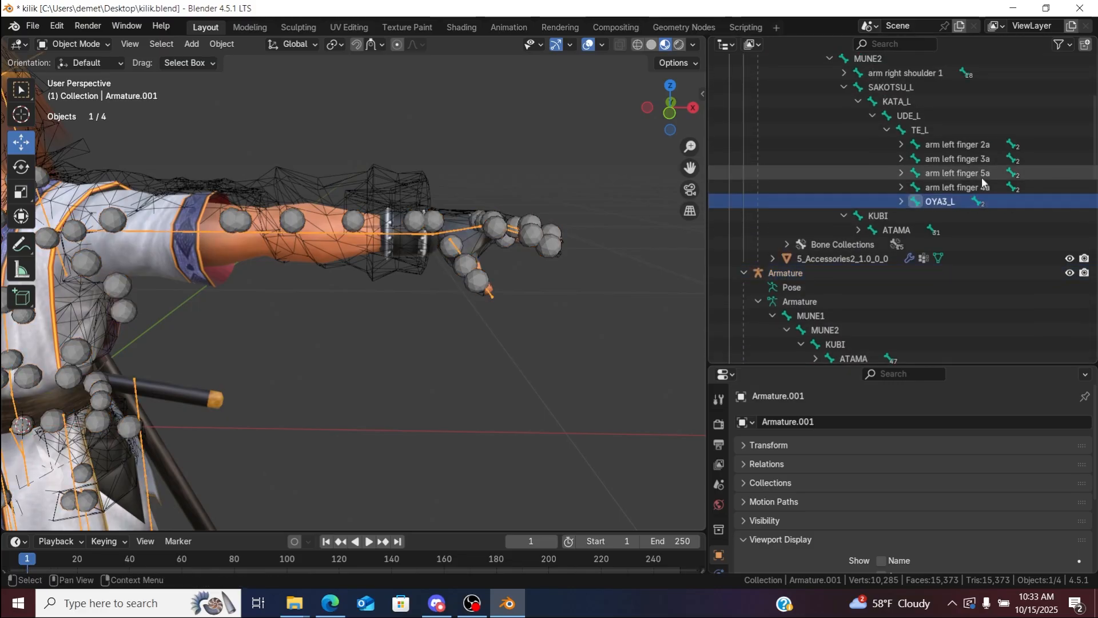
Step: Expand OYA3_L in Armature.001 and rename its child bone arm left finger 1b to OYA2_L
{"action": "left_click", "coordinate": [901, 201]}
{"action": "double_click", "coordinate": [950, 217]}
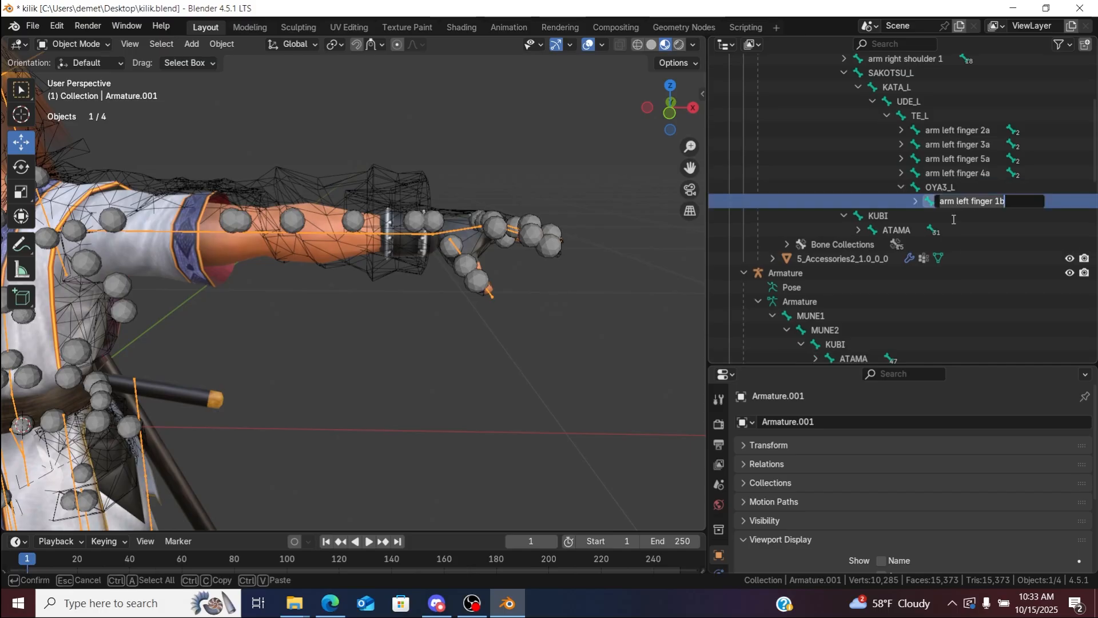
{"action": "key", "text": "ctrl+v"}
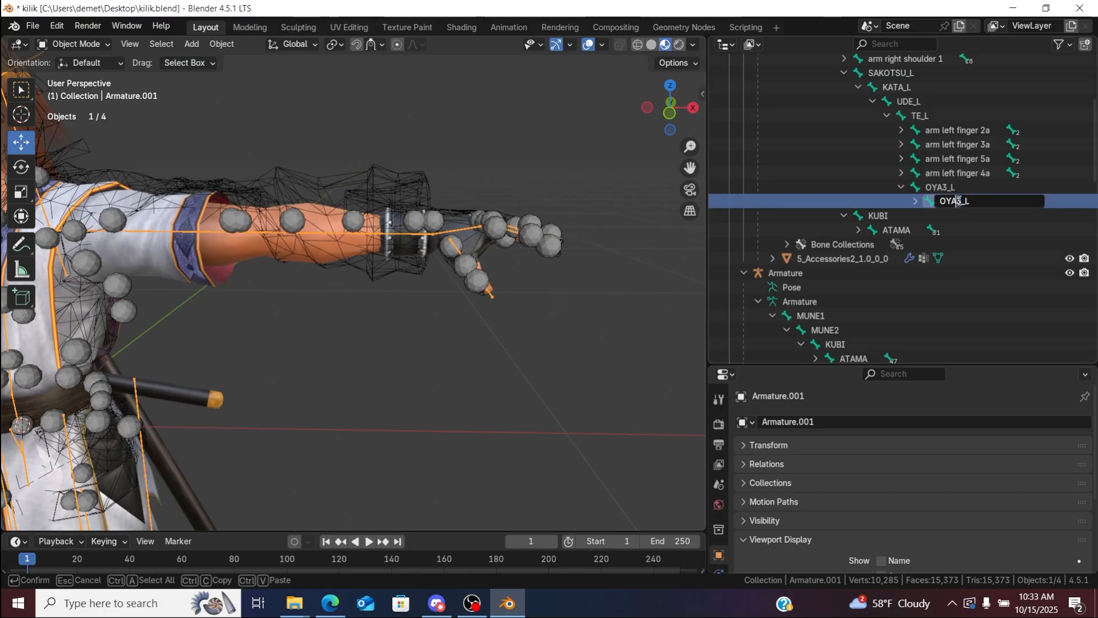
{"action": "key", "text": "Return"}
Step: Rename the arm left finger 1c bone under OYA2_L to OYA1_L and collapse the OYA3_L branch
{"action": "left_click", "coordinate": [916, 202]}
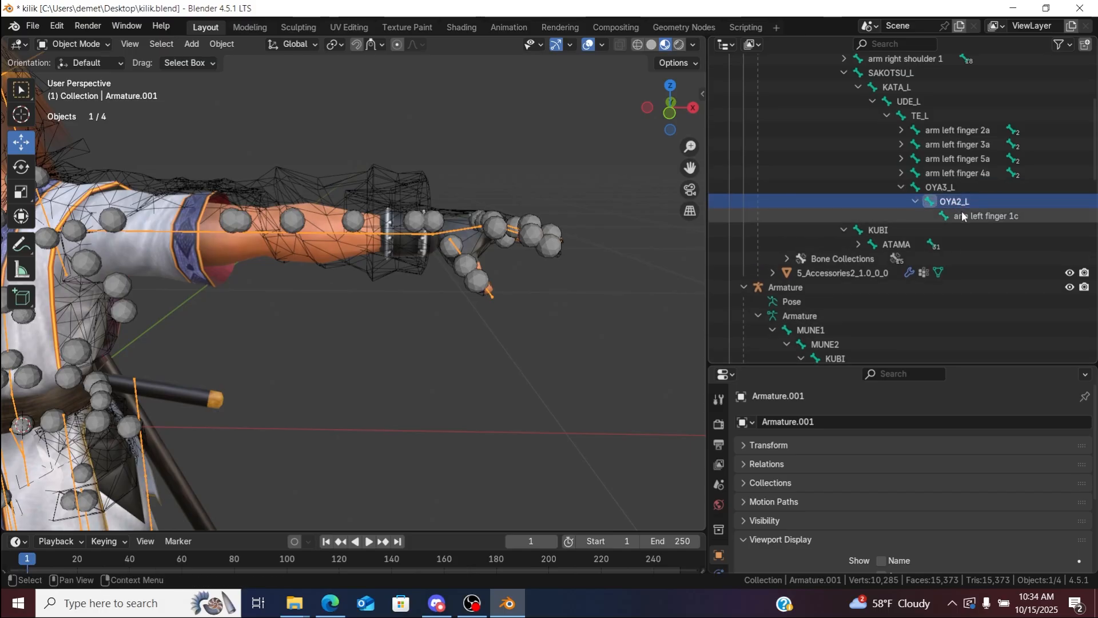
{"action": "double_click", "coordinate": [968, 215]}
{"action": "key", "text": "ctrl+v"}
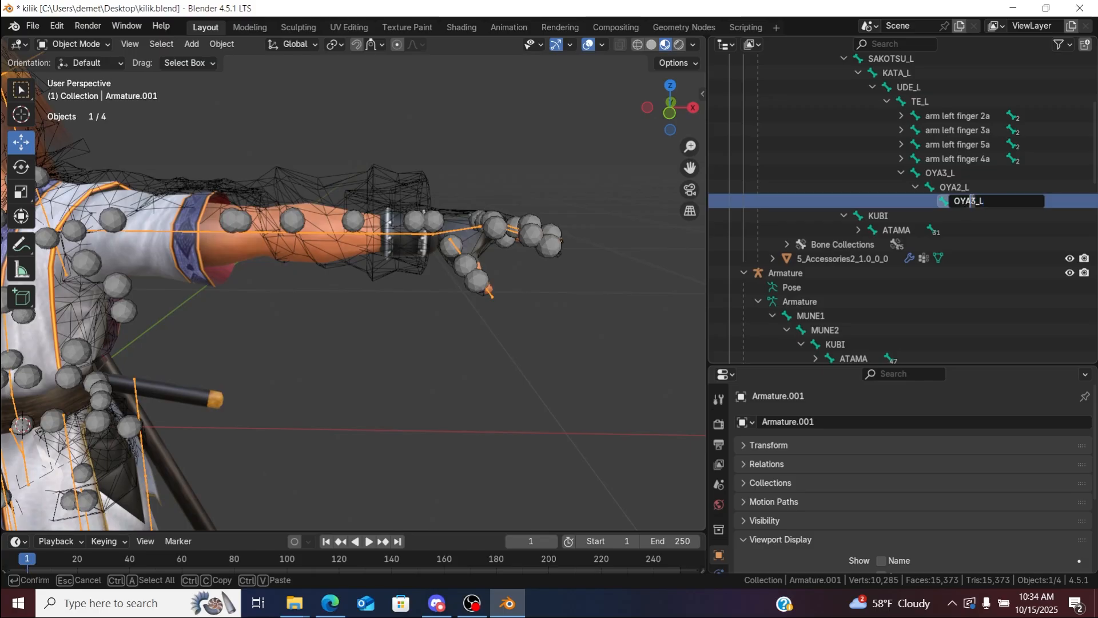
{"action": "type", "text": "1"}
{"action": "key", "text": "Return"}
{"action": "left_click", "coordinate": [901, 173]}
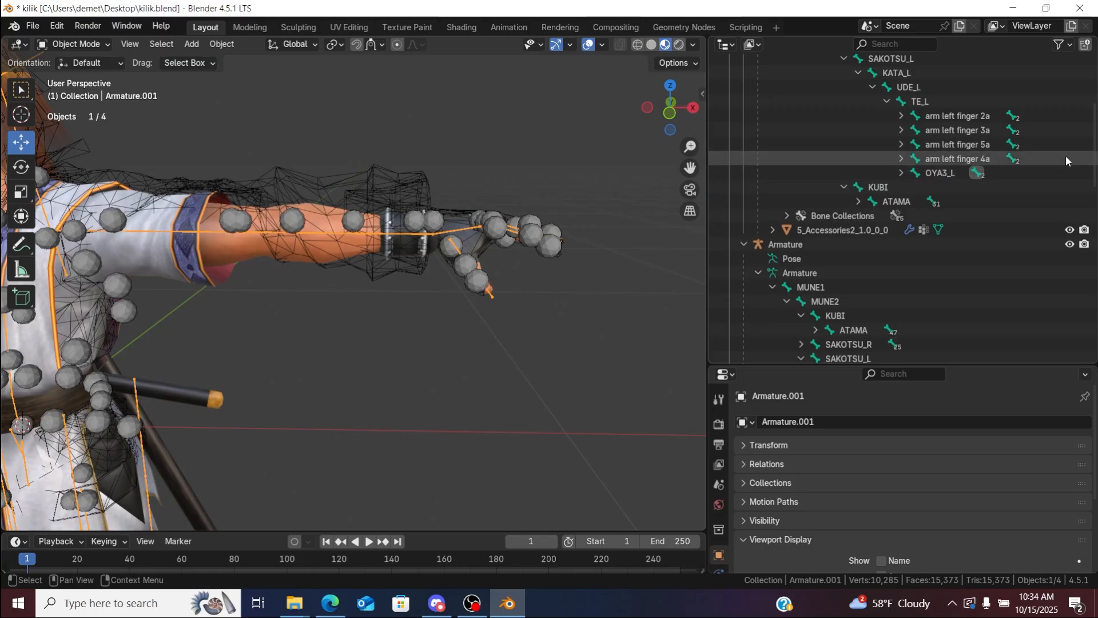
Step: Copy the name HITO3_L from Kilik's Armature and rename arm left finger 2a in Armature.001 to HITO3_L
{"action": "left_click_drag", "start_coordinate": [1096, 180], "coordinate": [1096, 225]}
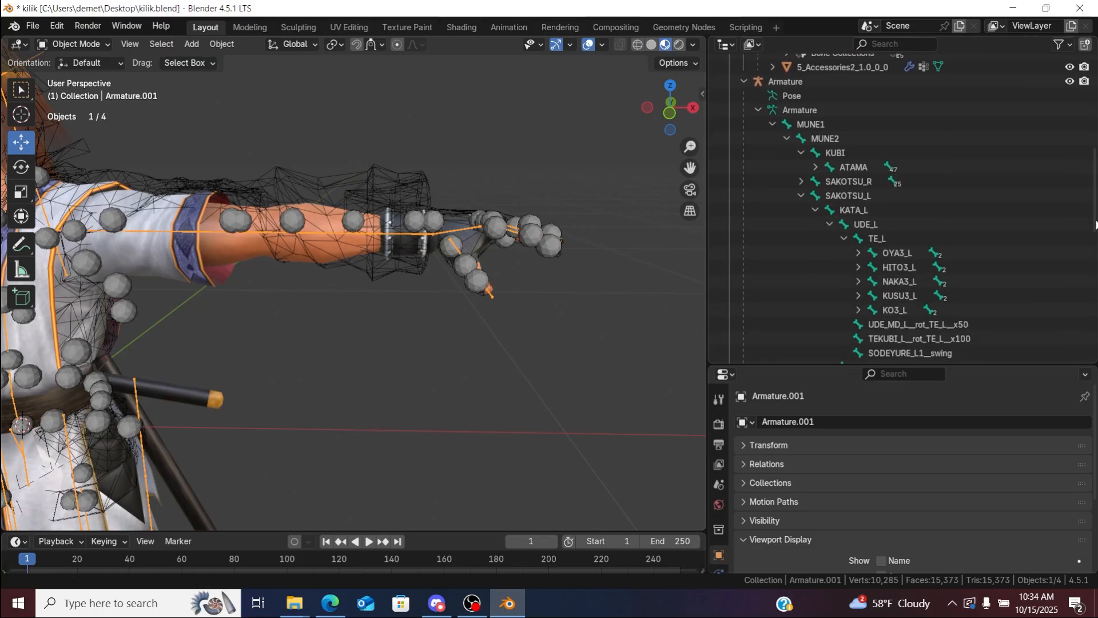
{"action": "double_click", "coordinate": [907, 264]}
{"action": "key", "text": "ctrl+c"}
{"action": "key", "text": "Return"}
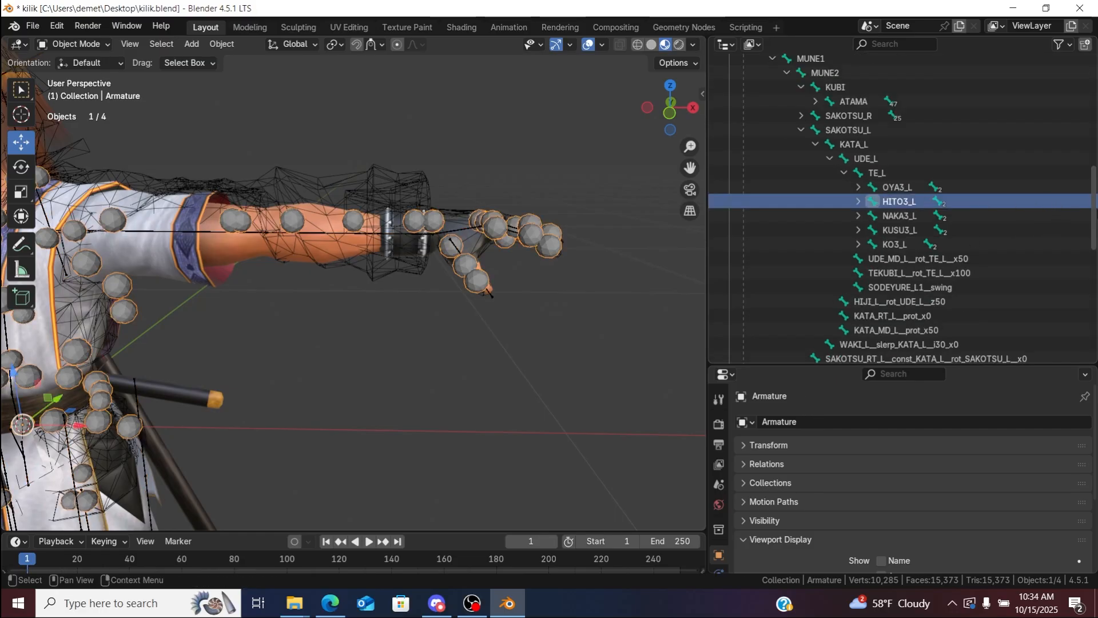
{"action": "scroll", "coordinate": [975, 139], "scroll_direction": "up", "scroll_amount": 10}
{"action": "double_click", "coordinate": [975, 139]}
{"action": "key", "text": "ctrl+v"}
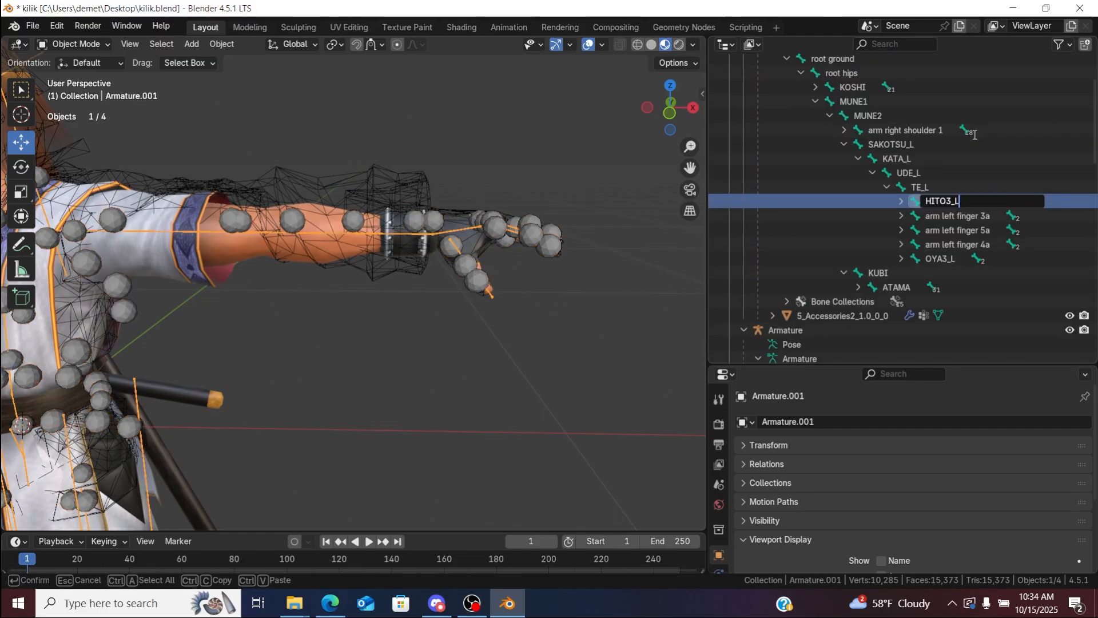
{"action": "key", "text": "Return"}
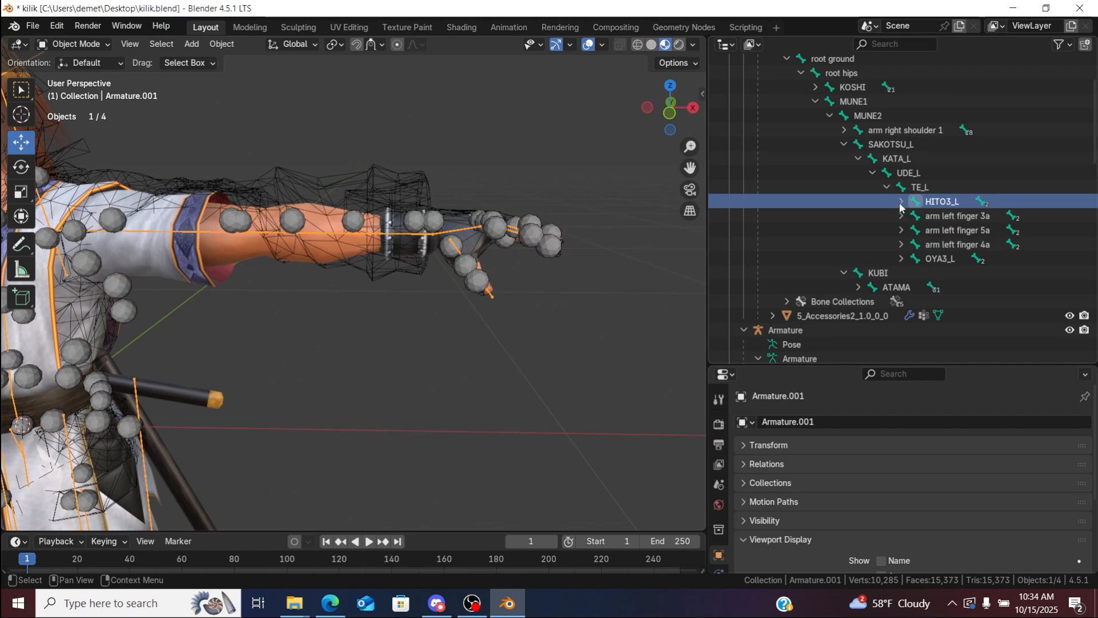
Step: Expand HITO3_L in Armature.001 and rename its child bone to HITO2_L
{"action": "left_click", "coordinate": [900, 203]}
{"action": "double_click", "coordinate": [951, 214]}
{"action": "key", "text": "ctrl+v"}
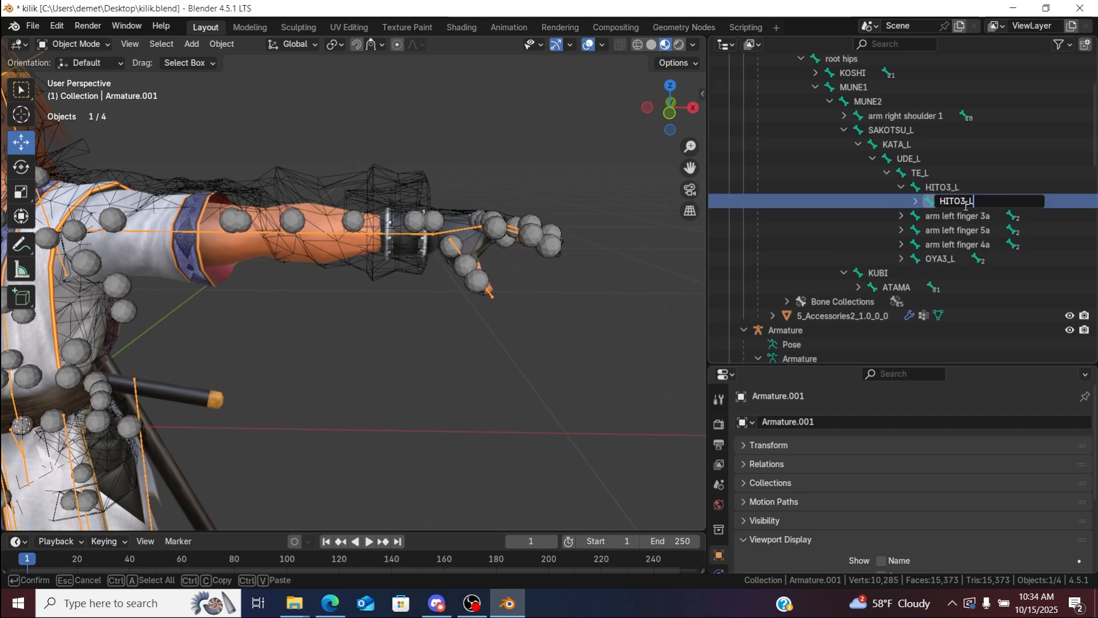
{"action": "key", "text": "BackSpace"}
{"action": "type", "text": "2"}
{"action": "key", "text": "Return"}
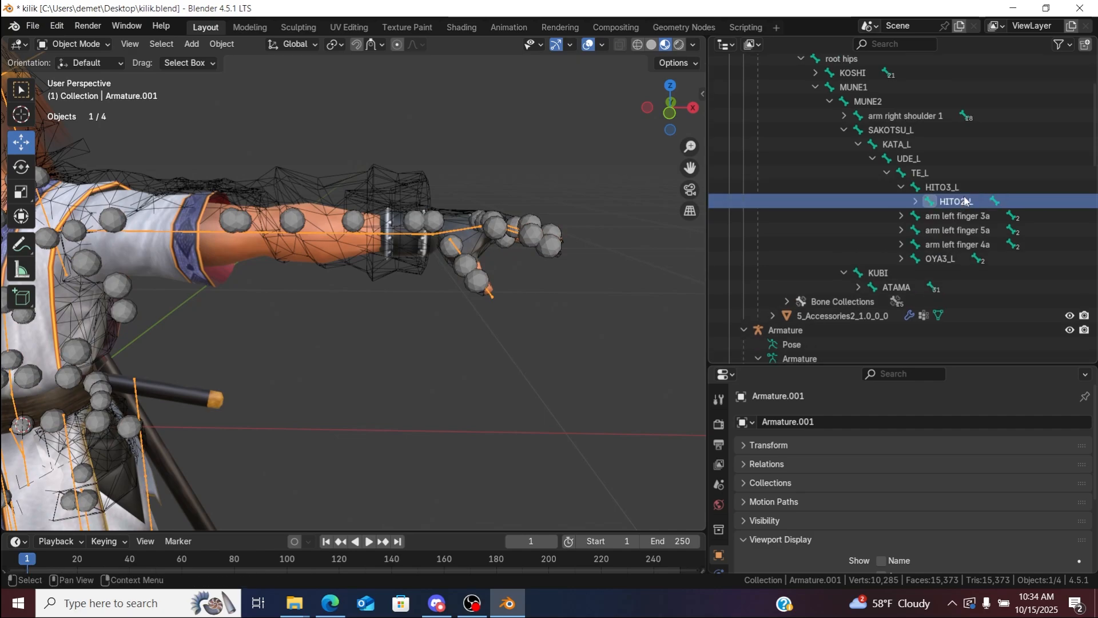
Step: Rename the arm left finger 2c bone under HITO2_L to HITO1_L and collapse the HITO3_L branch
{"action": "left_click", "coordinate": [916, 201]}
{"action": "double_click", "coordinate": [971, 215]}
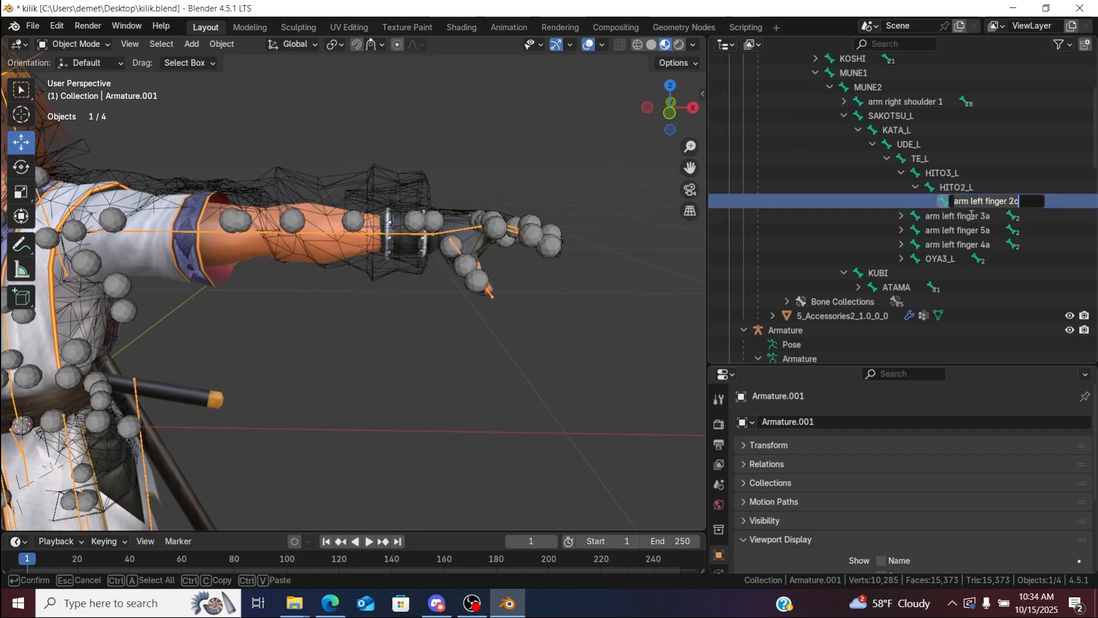
{"action": "key", "text": "ctrl+v"}
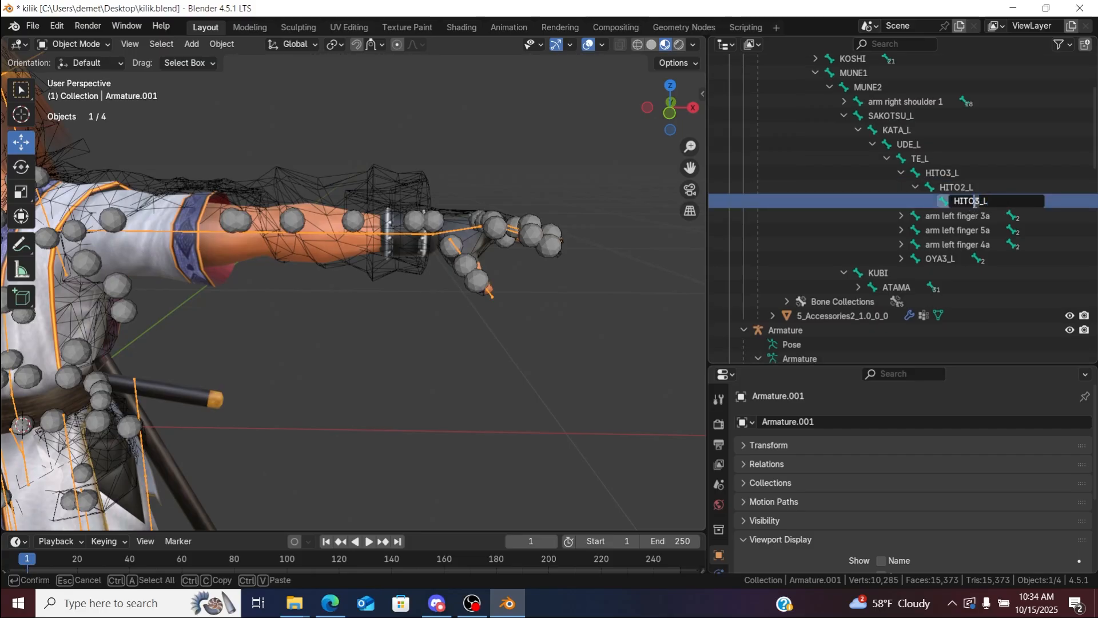
{"action": "key", "text": "Return"}
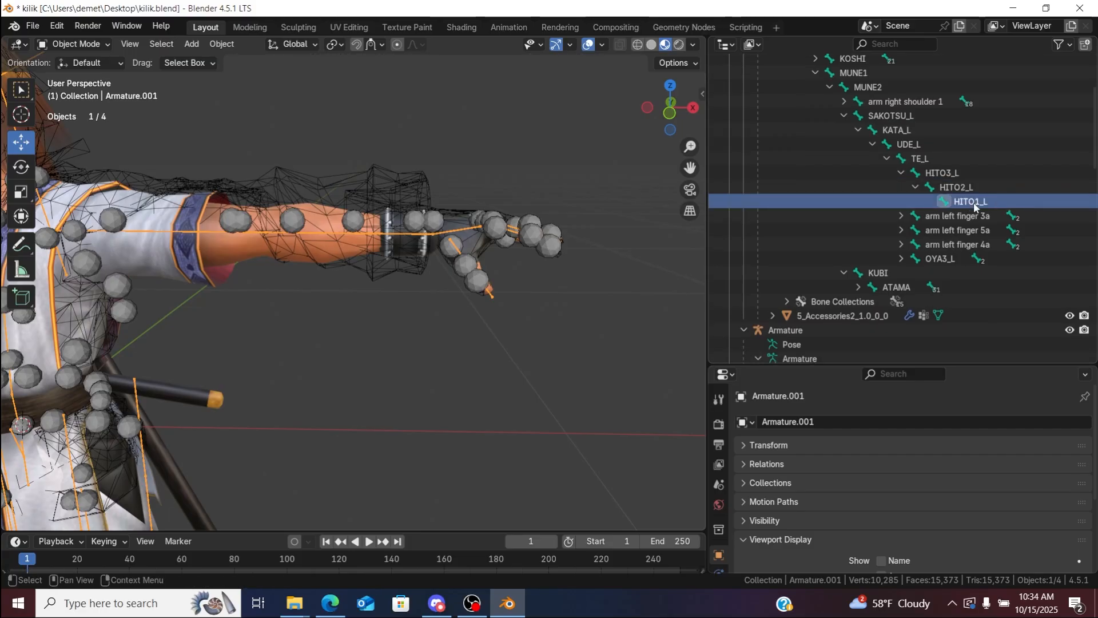
{"action": "left_click", "coordinate": [902, 173]}
Step: Copy the name NAKA3_L from Kilik's Armature and rename arm left finger 3a in Armature.001 to NAKA3_L
{"action": "scroll", "coordinate": [883, 284], "scroll_direction": "down", "scroll_amount": 6}
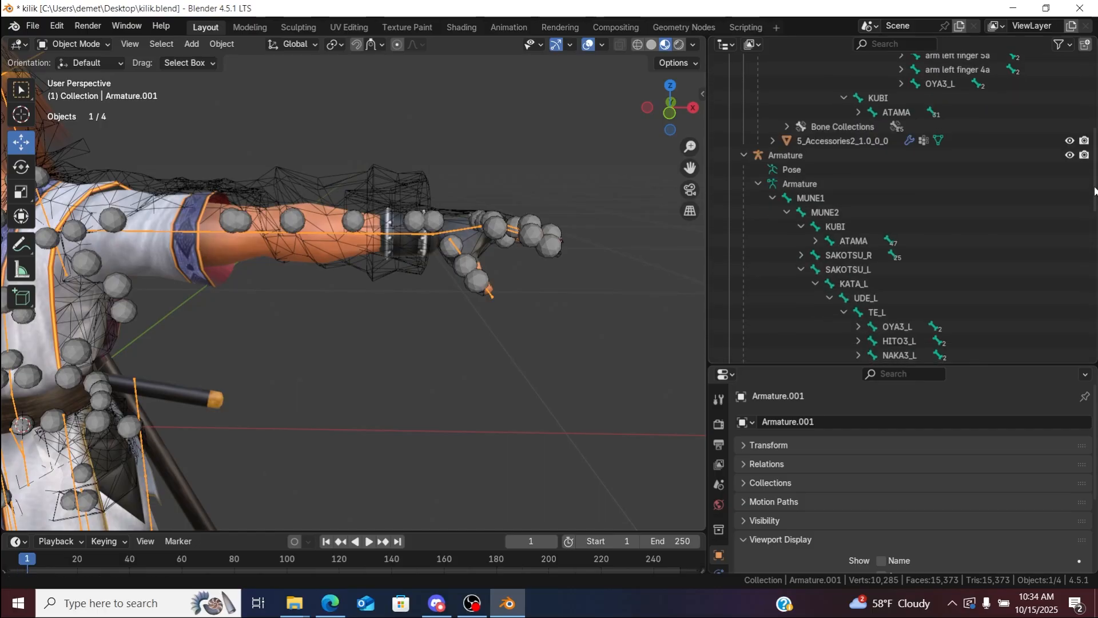
{"action": "double_click", "coordinate": [883, 283]}
{"action": "scroll", "coordinate": [890, 284], "scroll_direction": "down", "scroll_amount": 3}
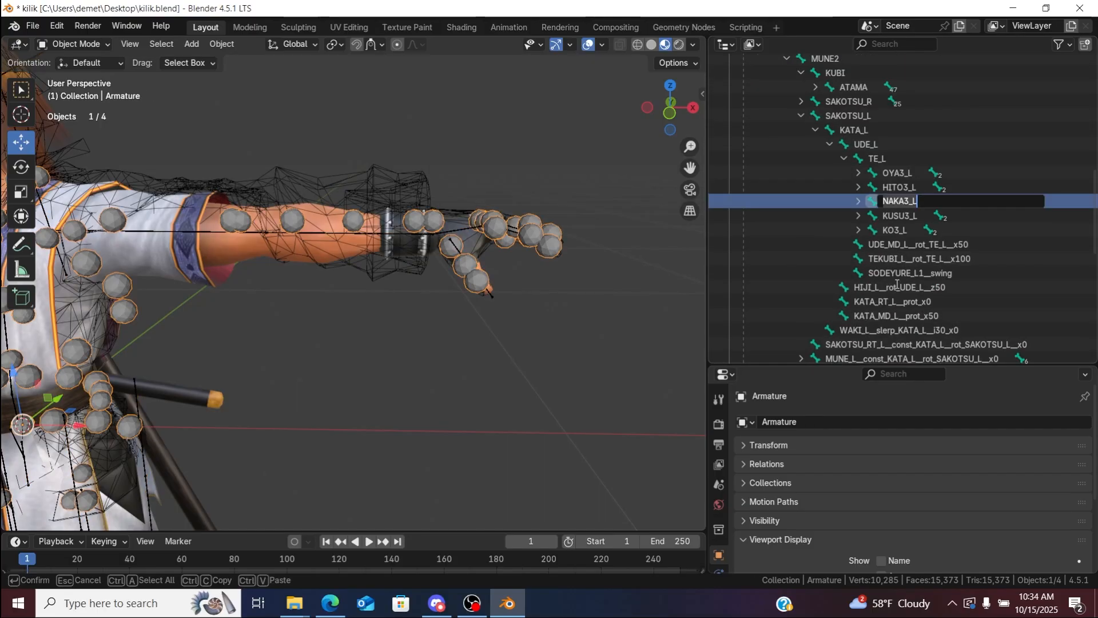
{"action": "key", "text": "Return"}
{"action": "scroll", "coordinate": [972, 209], "scroll_direction": "up", "scroll_amount": 8}
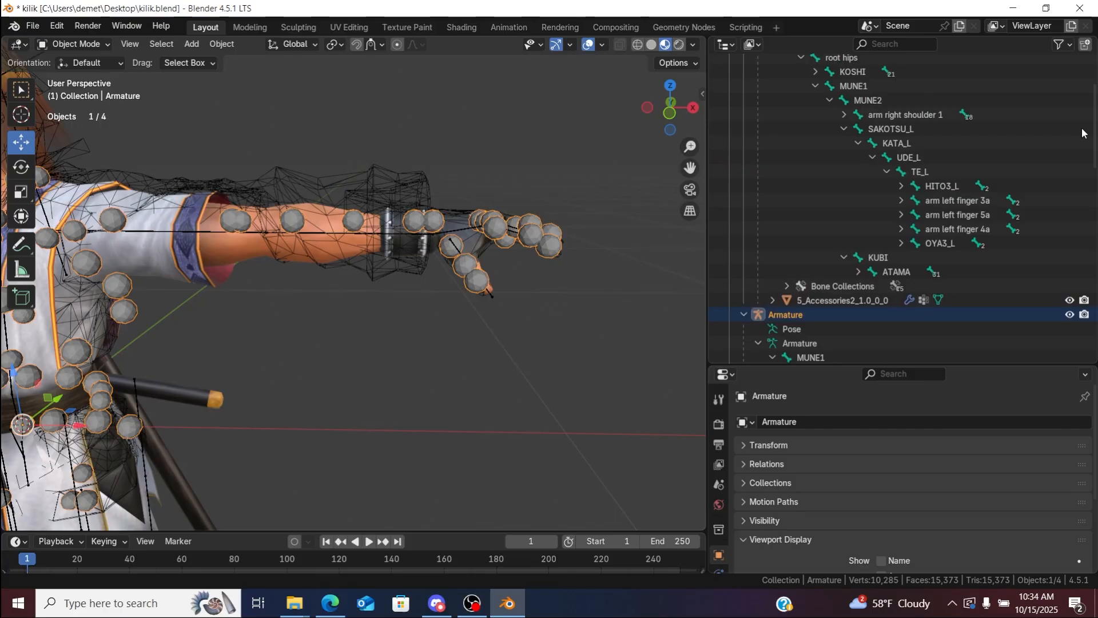
{"action": "double_click", "coordinate": [966, 205]}
{"action": "type", "text": "NAKA3_L"}
{"action": "key", "text": "Return"}
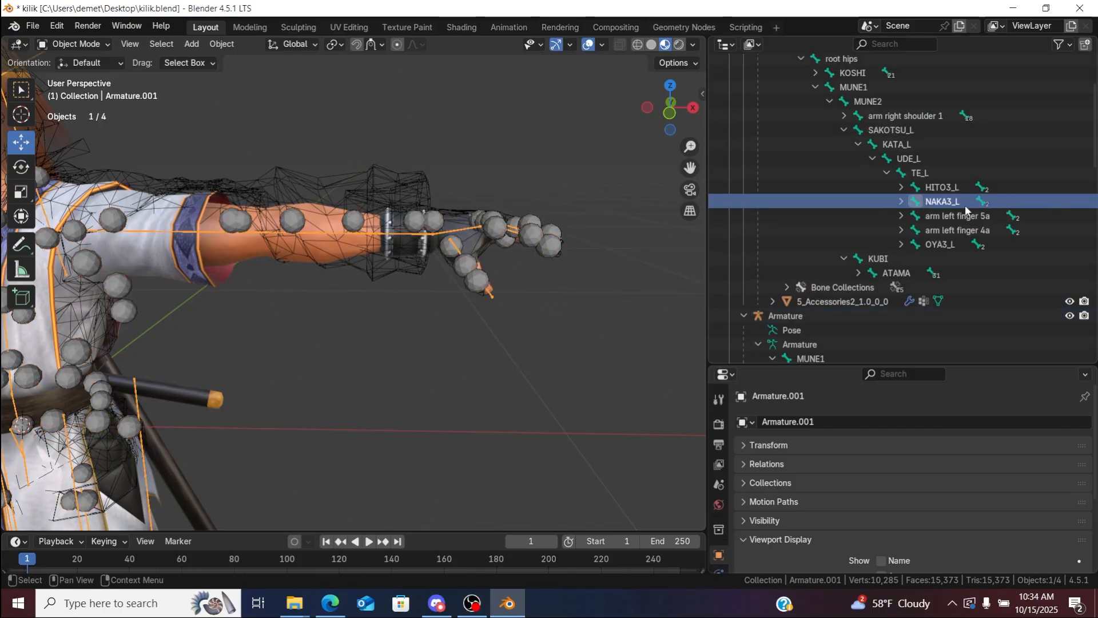
Step: Expand NAKA3_L in Armature.001 and rename its child bone to NAKA2_L
{"action": "left_click", "coordinate": [902, 203]}
{"action": "double_click", "coordinate": [966, 216]}
{"action": "scroll", "coordinate": [949, 213], "scroll_direction": "down", "scroll_amount": 1}
{"action": "type", "text": "NAKA3_L"}
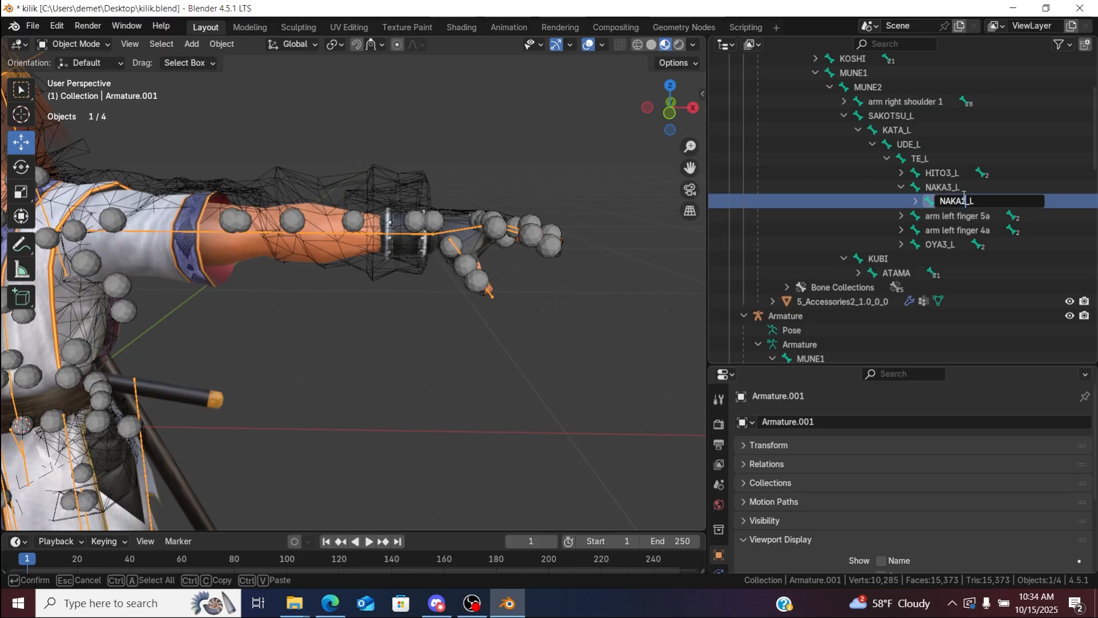
{"action": "key", "text": "Return"}
Step: Rename the arm left finger 3c bone under NAKA2_L to NAKA1_L and collapse the NAKA3_L branch
{"action": "left_click", "coordinate": [915, 201]}
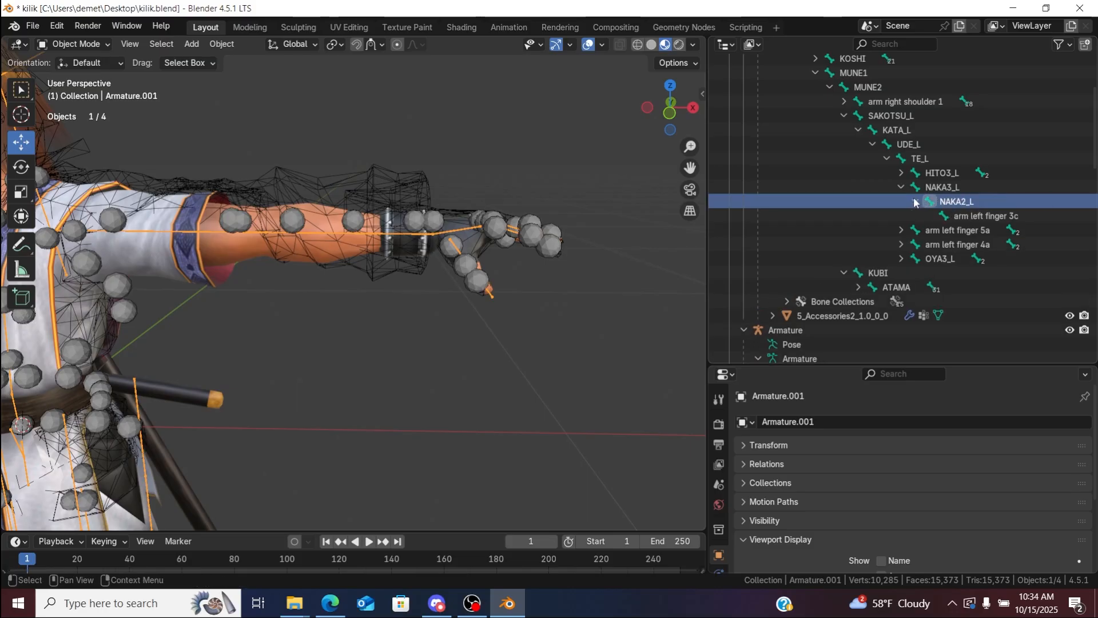
{"action": "double_click", "coordinate": [963, 216]}
{"action": "scroll", "coordinate": [963, 216], "scroll_direction": "down", "scroll_amount": 1}
{"action": "type", "text": "NAKA3_L"}
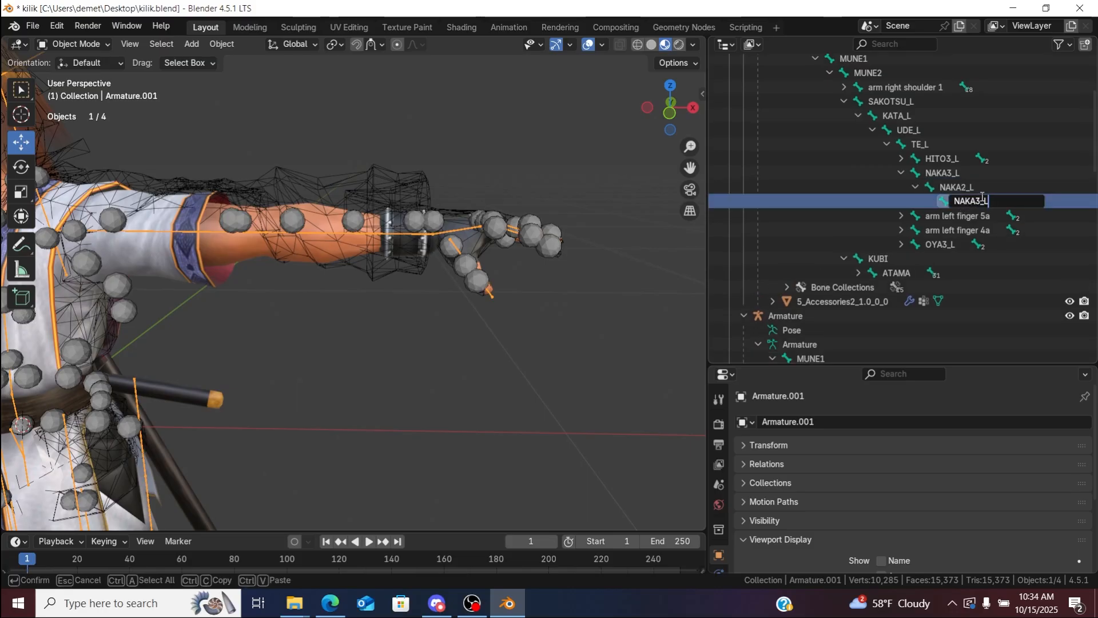
{"action": "left_click", "coordinate": [976, 200]}
{"action": "type", "text": "1"}
{"action": "key", "text": "Return"}
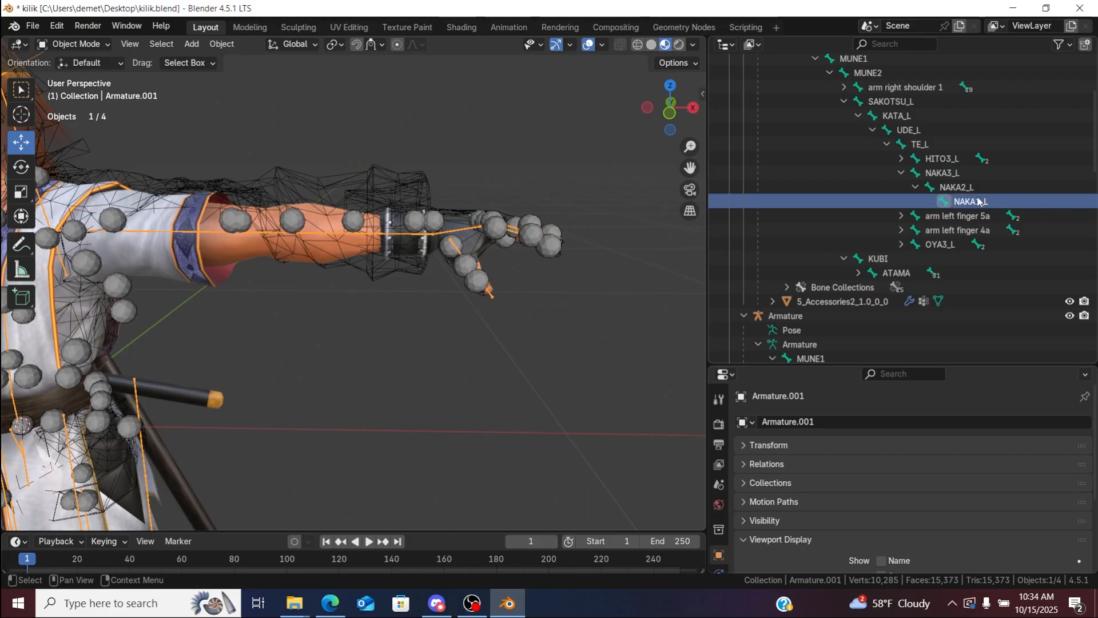
{"action": "left_click", "coordinate": [899, 172]}
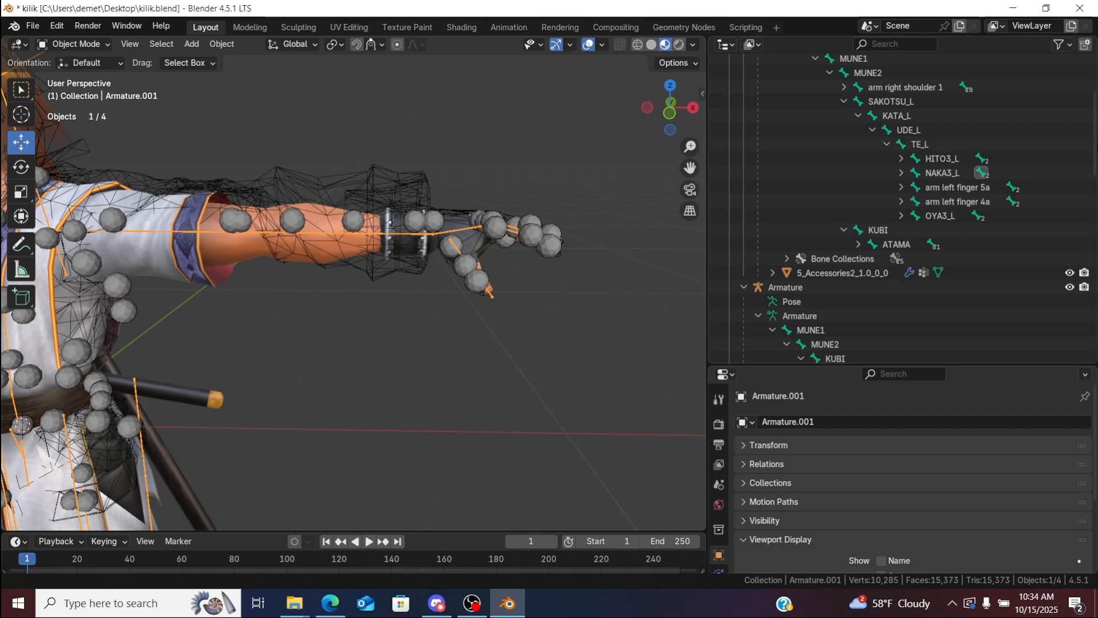
Step: Copy the name KUSU3_L from Kilik's Armature and rename arm left finger 4a in Armature.001 to KUSU3_L
{"action": "scroll", "coordinate": [1096, 166], "scroll_direction": "down", "scroll_amount": 5}
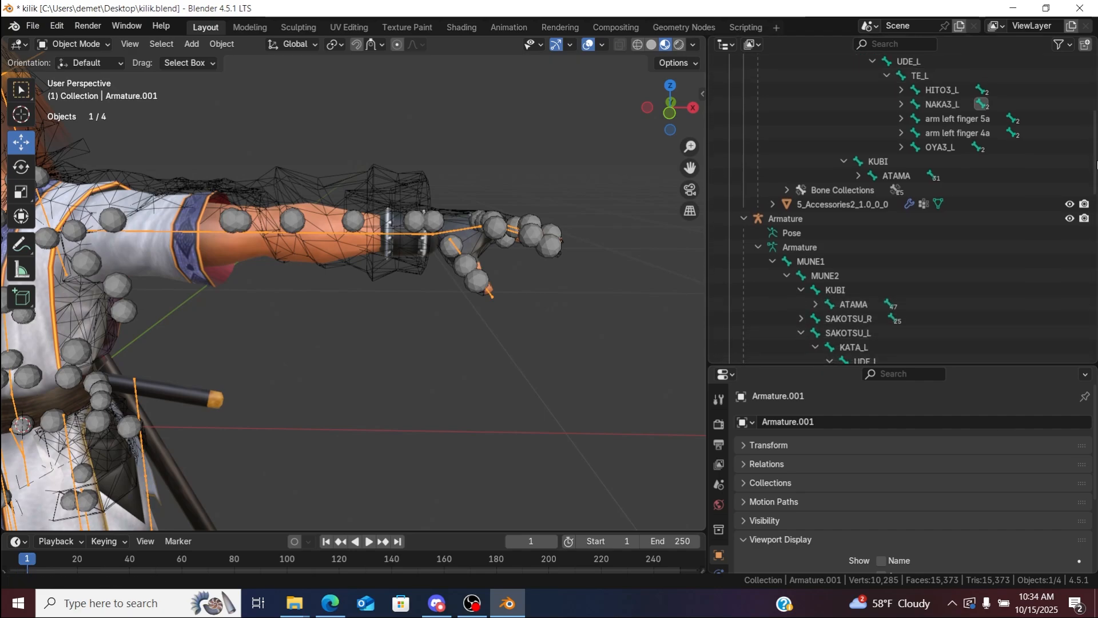
{"action": "left_click_drag", "start_coordinate": [1095, 166], "coordinate": [1094, 215]}
{"action": "double_click", "coordinate": [917, 249]}
{"action": "key", "text": "ctrl+c"}
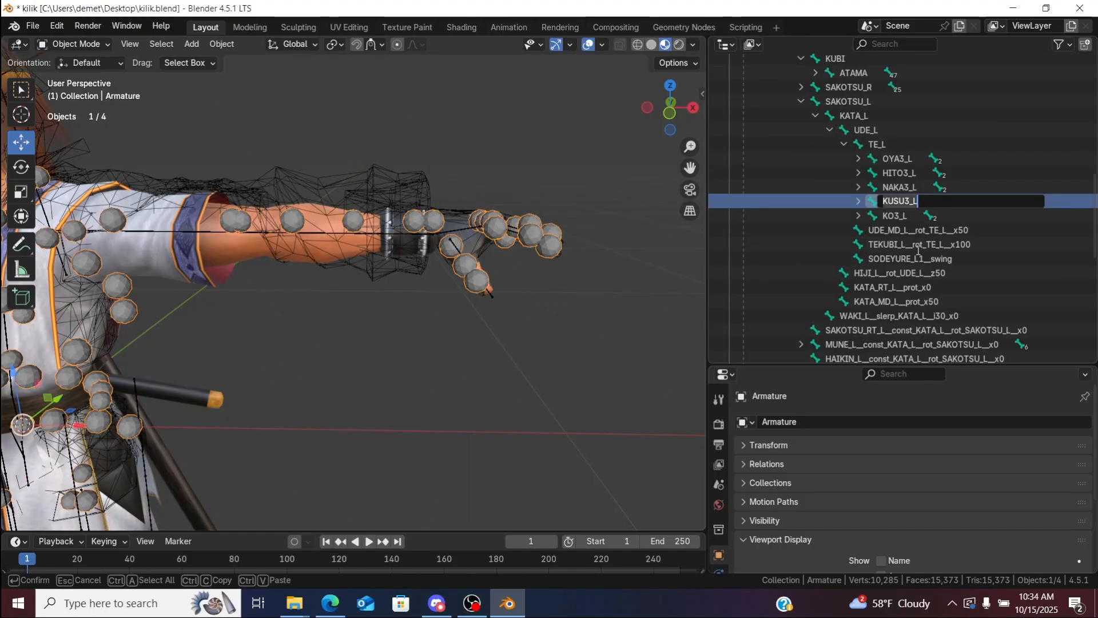
{"action": "key", "text": "Return"}
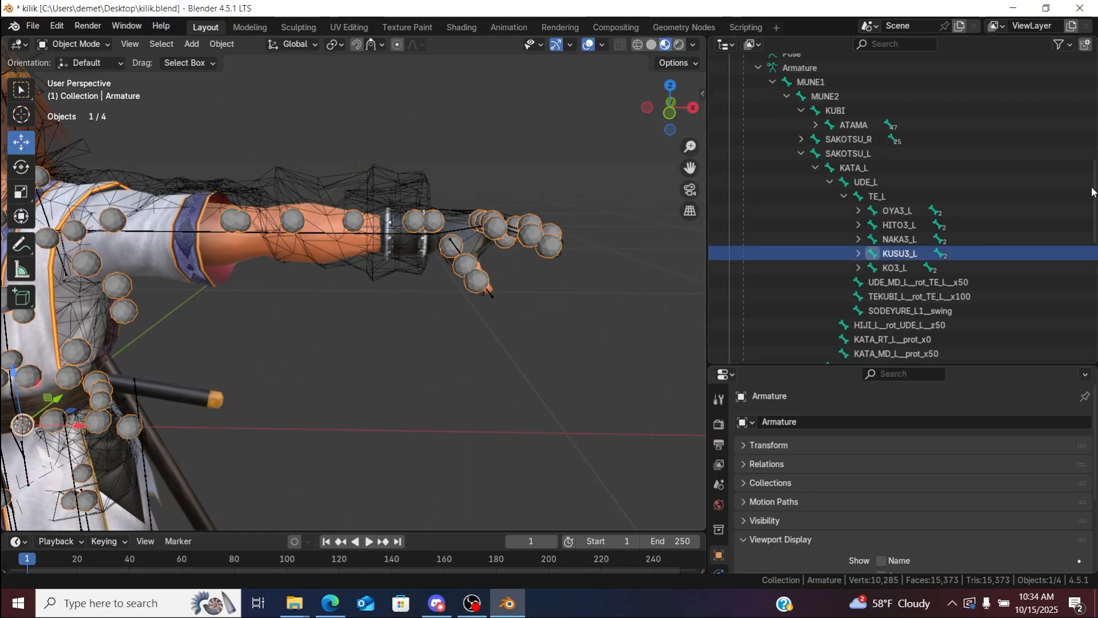
{"action": "scroll", "coordinate": [1090, 191], "scroll_direction": "up", "scroll_amount": 15}
{"action": "double_click", "coordinate": [965, 158]}
{"action": "key", "text": "ctrl+v"}
{"action": "key", "text": "Return"}
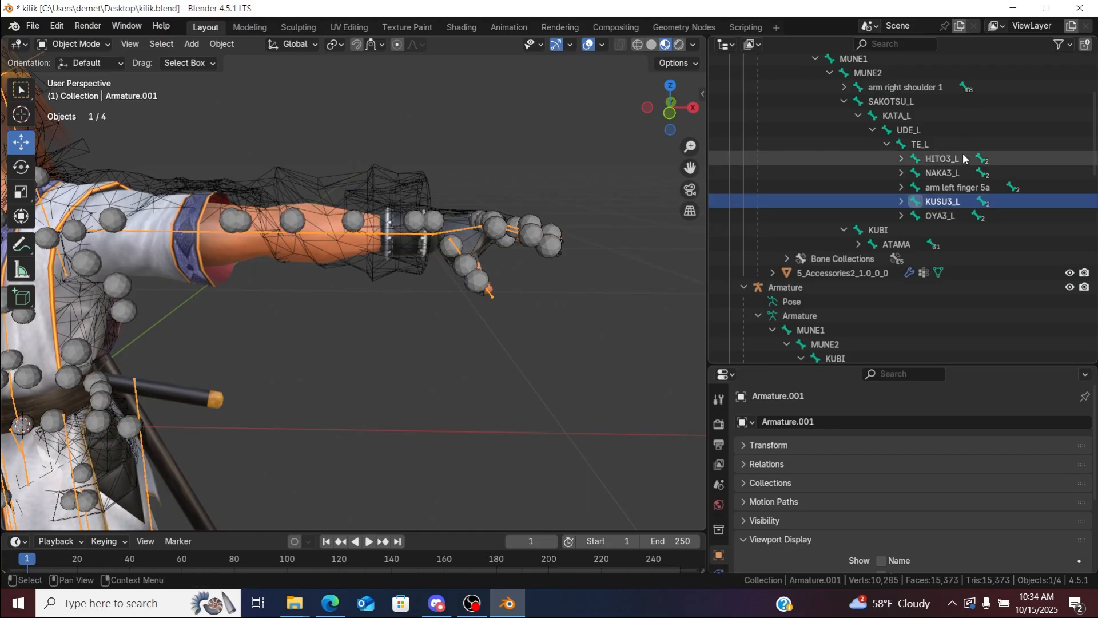
Step: Expand KUSU3_L in Armature.001 and rename its child bone to KUSU2_L
{"action": "left_click", "coordinate": [902, 202]}
{"action": "double_click", "coordinate": [947, 215]}
{"action": "key", "text": "ctrl+v"}
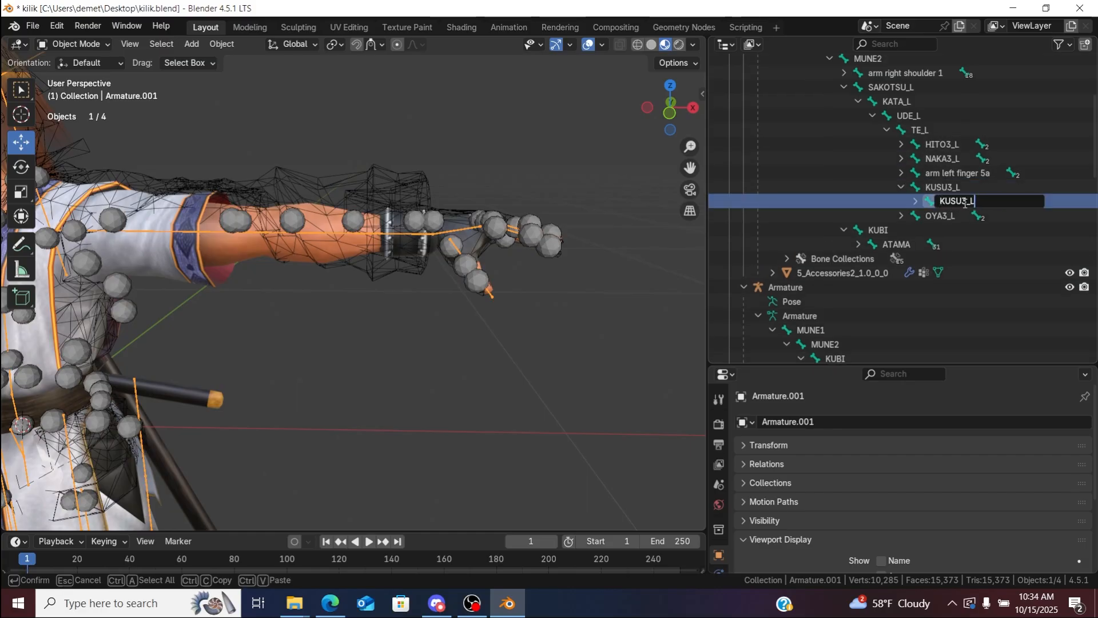
{"action": "key", "text": "BackSpace"}
{"action": "type", "text": "2"}
{"action": "key", "text": "Return"}
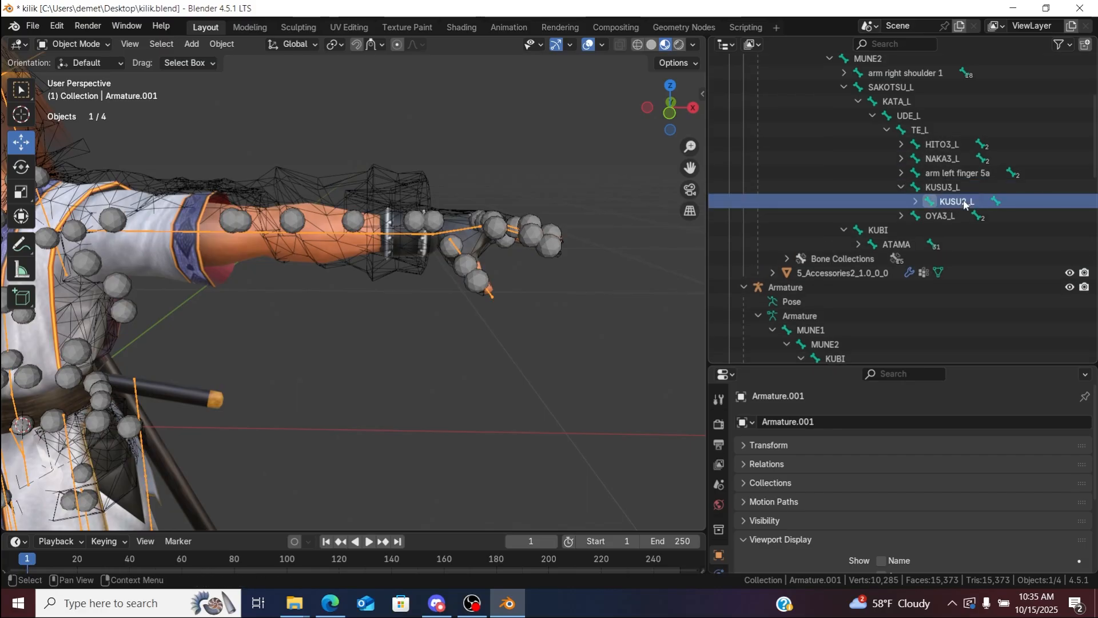
Step: Rename the last finger bone under KUSU2_L using the copied KUSU name pattern and collapse the KUSU3_L branch
{"action": "left_click", "coordinate": [915, 201]}
{"action": "double_click", "coordinate": [959, 215]}
{"action": "key", "text": "ctrl+v"}
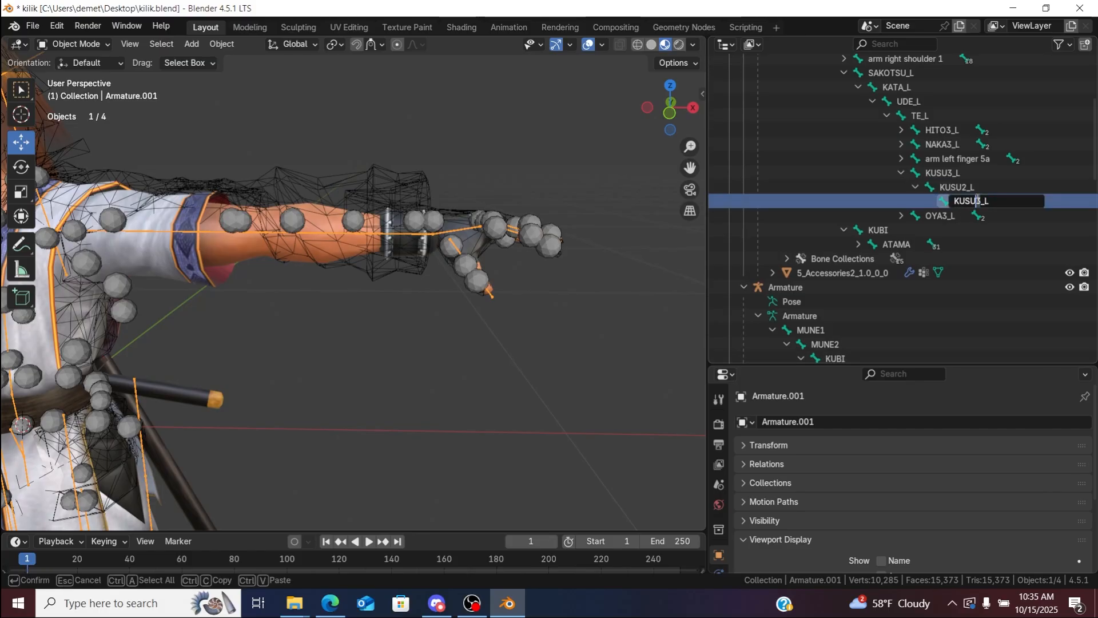
{"action": "key", "text": "Return"}
{"action": "left_click", "coordinate": [902, 173]}
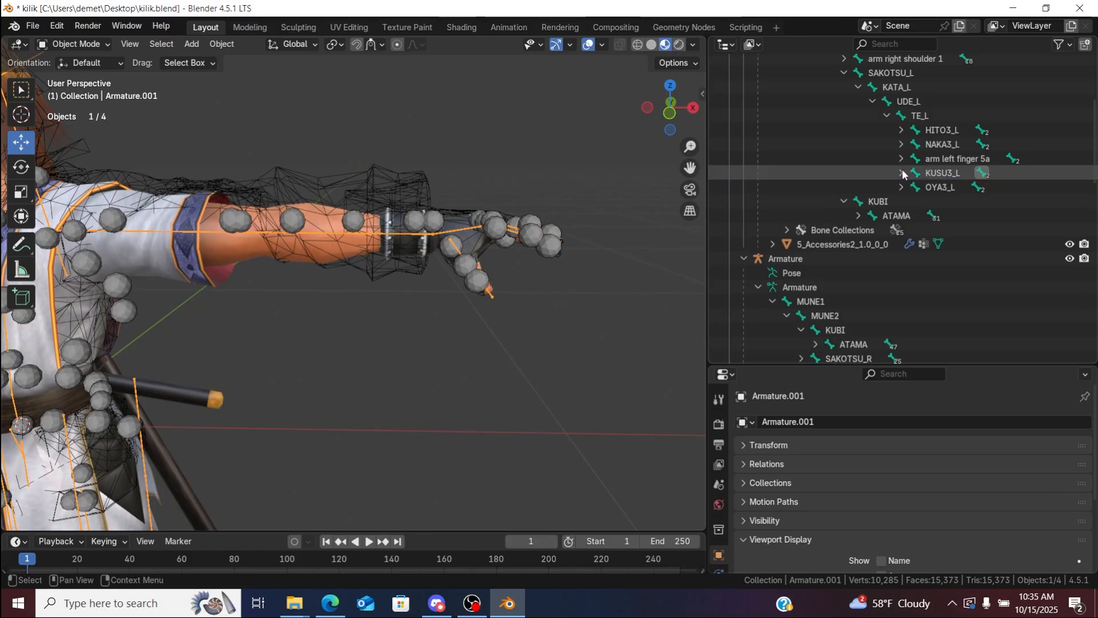
Step: Copy the name KO3_L from Kilik's Armature and rename arm left finger 5a in Armature.001 to KO3_L
{"action": "scroll", "coordinate": [898, 257], "scroll_direction": "down", "scroll_amount": 6}
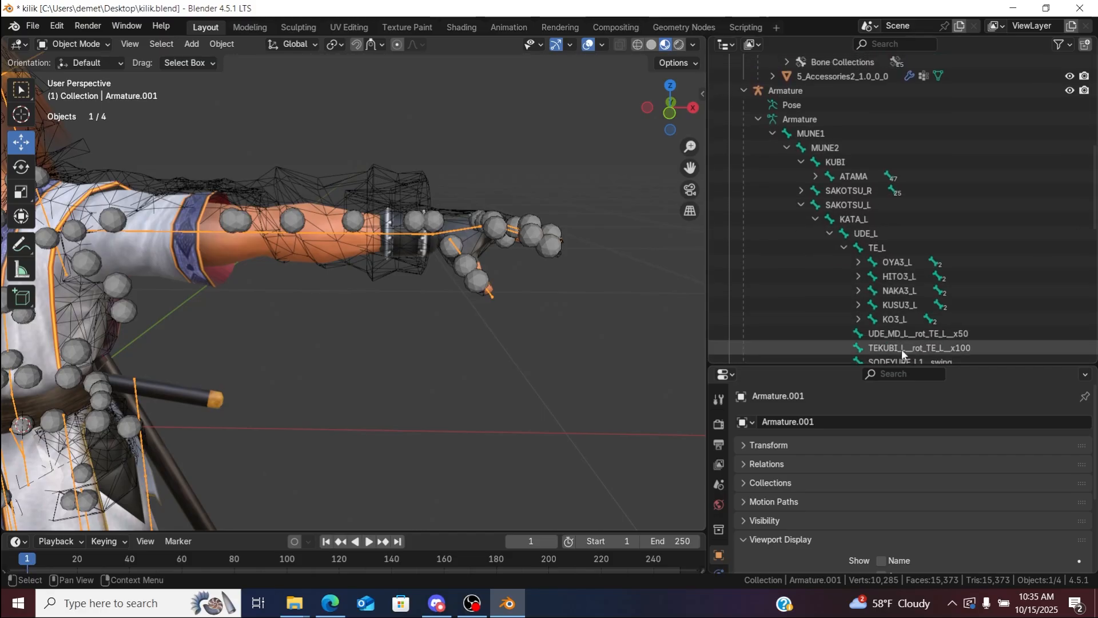
{"action": "double_click", "coordinate": [894, 315]}
{"action": "scroll", "coordinate": [894, 316], "scroll_direction": "down", "scroll_amount": 4}
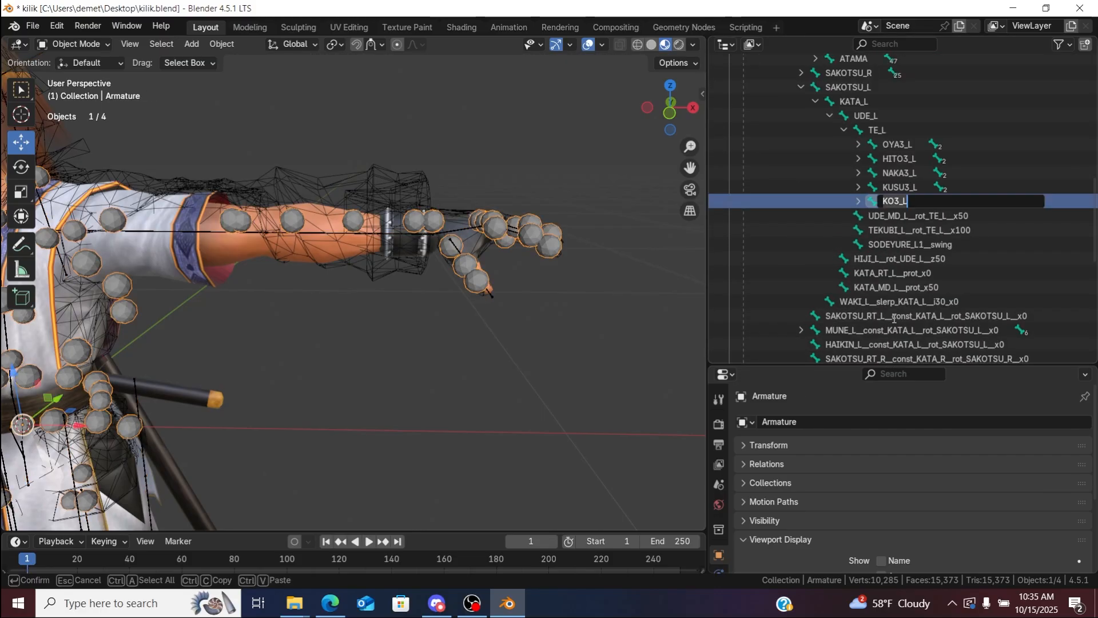
{"action": "key", "text": "Return"}
{"action": "scroll", "coordinate": [980, 135], "scroll_direction": "up", "scroll_amount": 9}
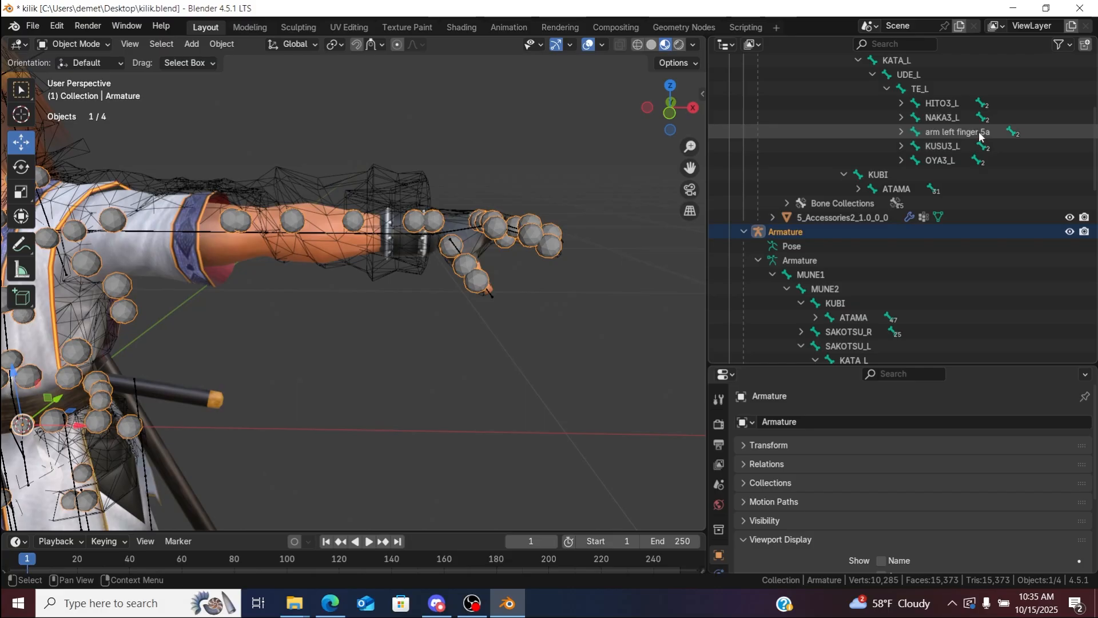
{"action": "double_click", "coordinate": [967, 128]}
{"action": "type", "text": "KO3_L"}
{"action": "key", "text": "Return"}
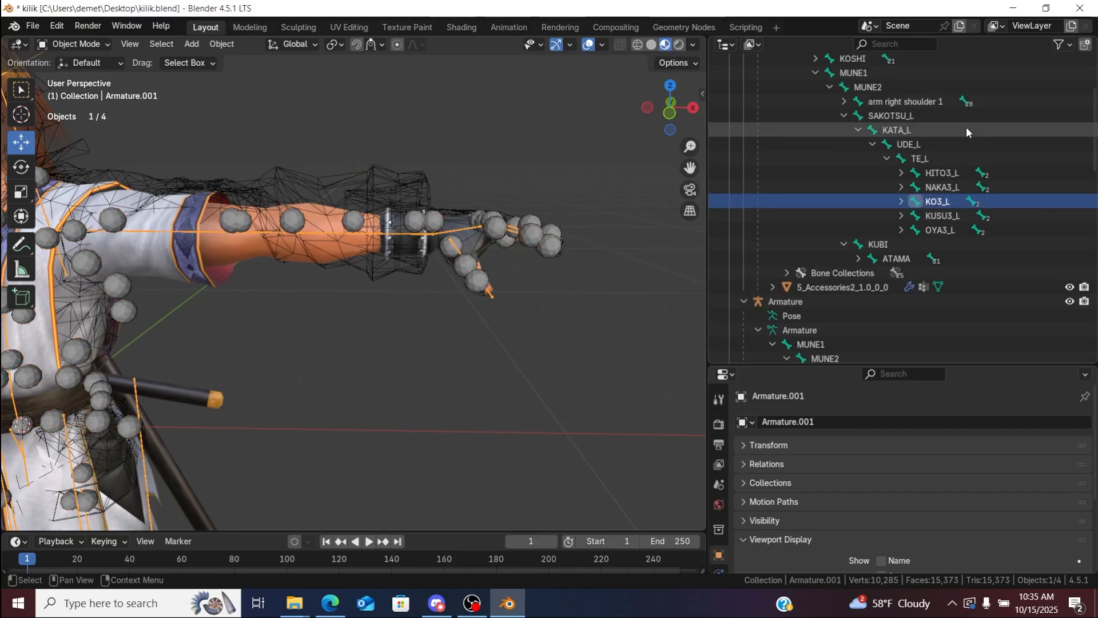
Step: Expand KO3_L in Armature.001 and rename its child bone to KO2_L
{"action": "left_click", "coordinate": [903, 201]}
{"action": "double_click", "coordinate": [949, 214]}
{"action": "type", "text": "KO3_L"}
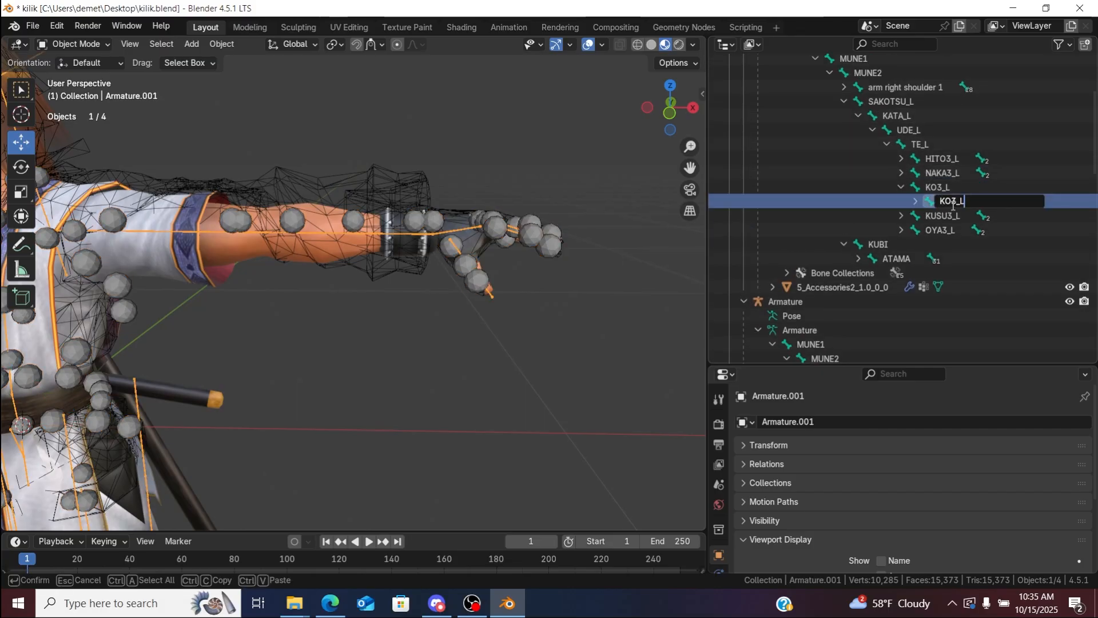
{"action": "key", "text": "Return"}
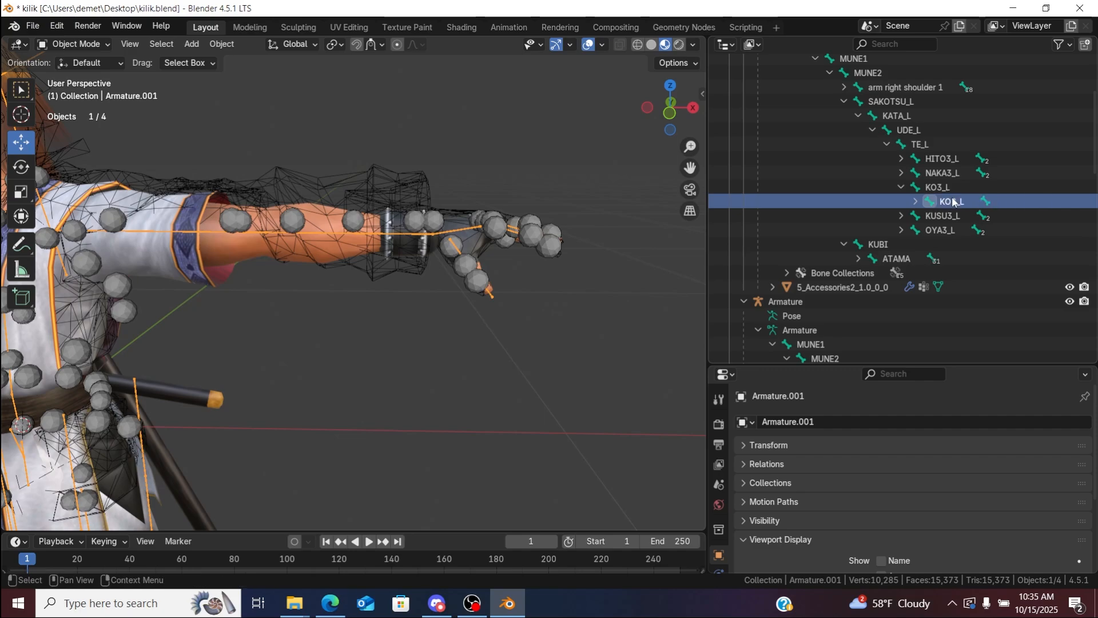
Step: Rename the last finger bone under KO2_L to KO1_L and collapse the KO3_L branch
{"action": "left_click", "coordinate": [916, 200]}
{"action": "double_click", "coordinate": [966, 213]}
{"action": "type", "text": "KO3_L"}
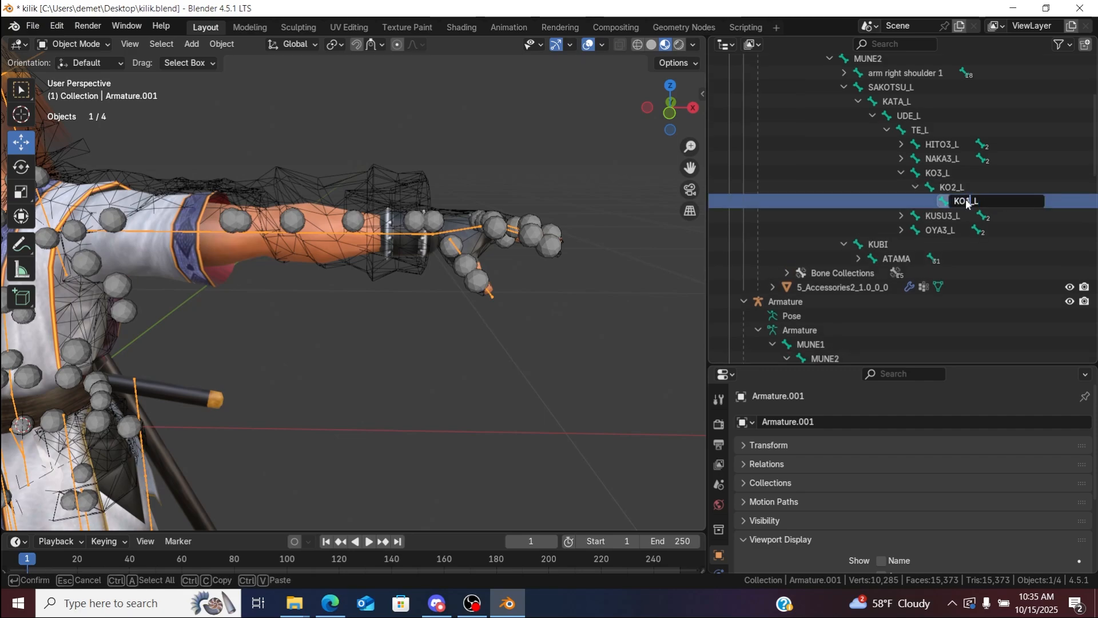
{"action": "type", "text": "1"}
{"action": "key", "text": "Return"}
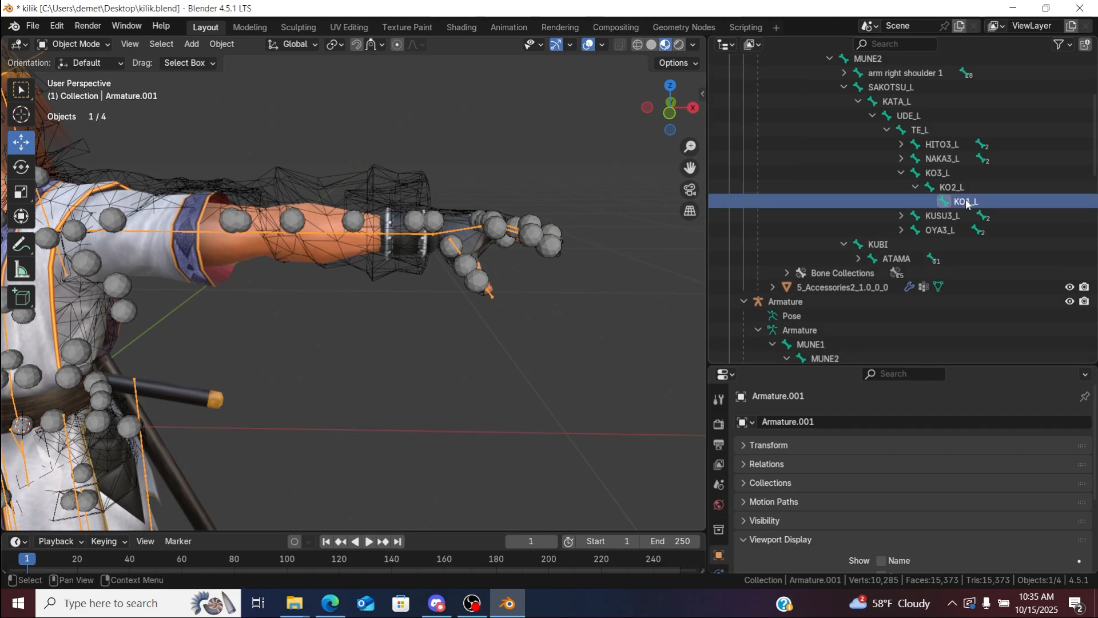
{"action": "left_click", "coordinate": [901, 173]}
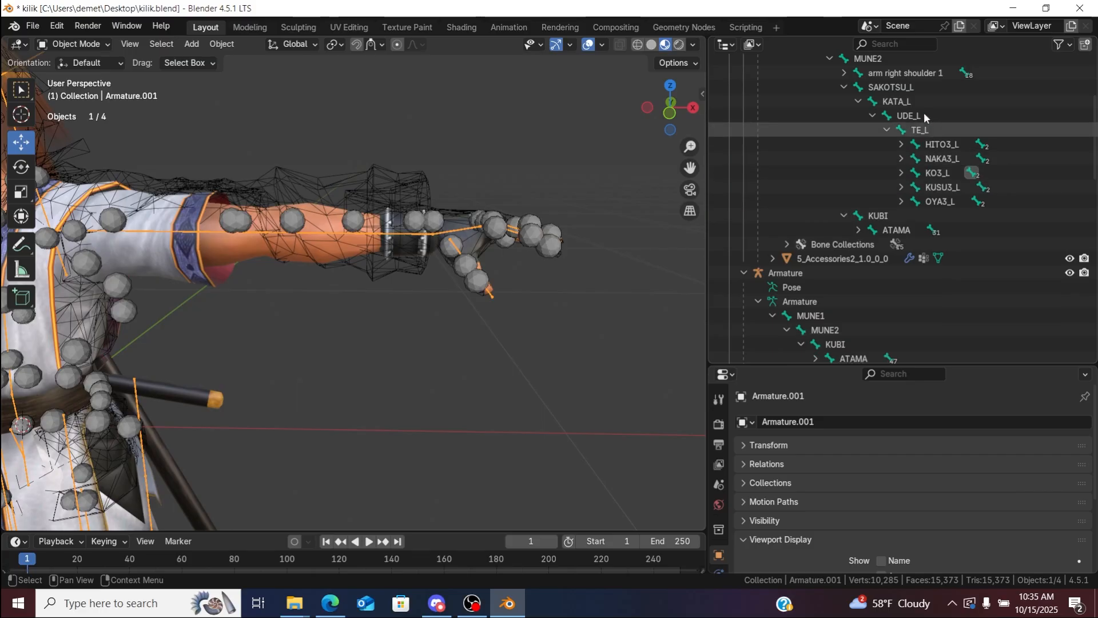
Step: Collapse the SAKOTSU_L branches in both armatures and select arm right shoulder 1 in Armature.001
{"action": "left_click", "coordinate": [845, 87]}
{"action": "left_click", "coordinate": [887, 73]}
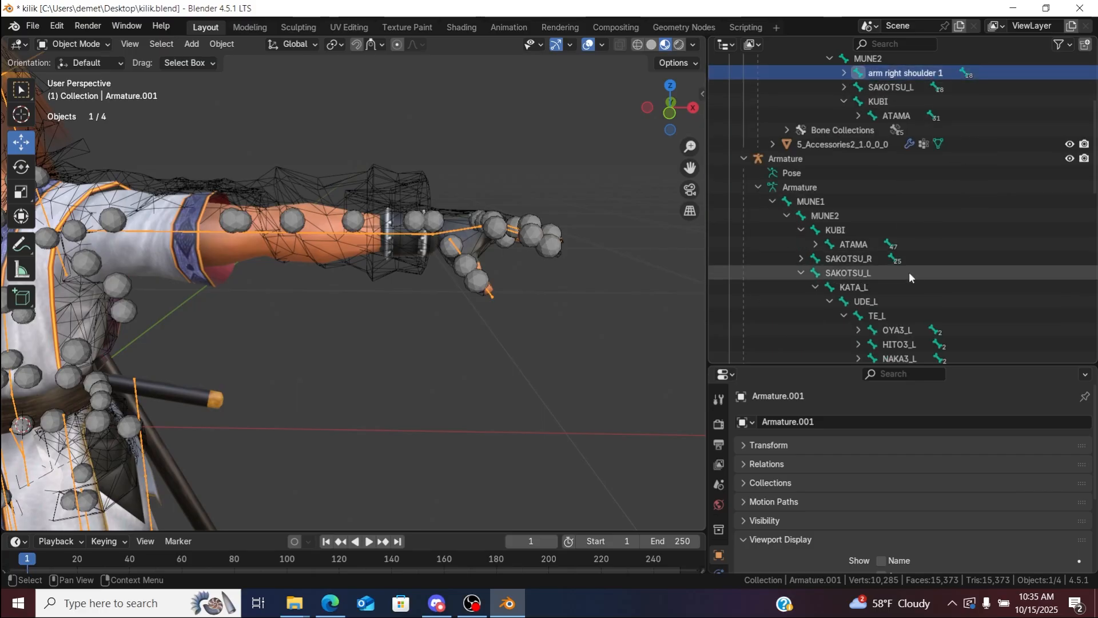
{"action": "left_click", "coordinate": [801, 273]}
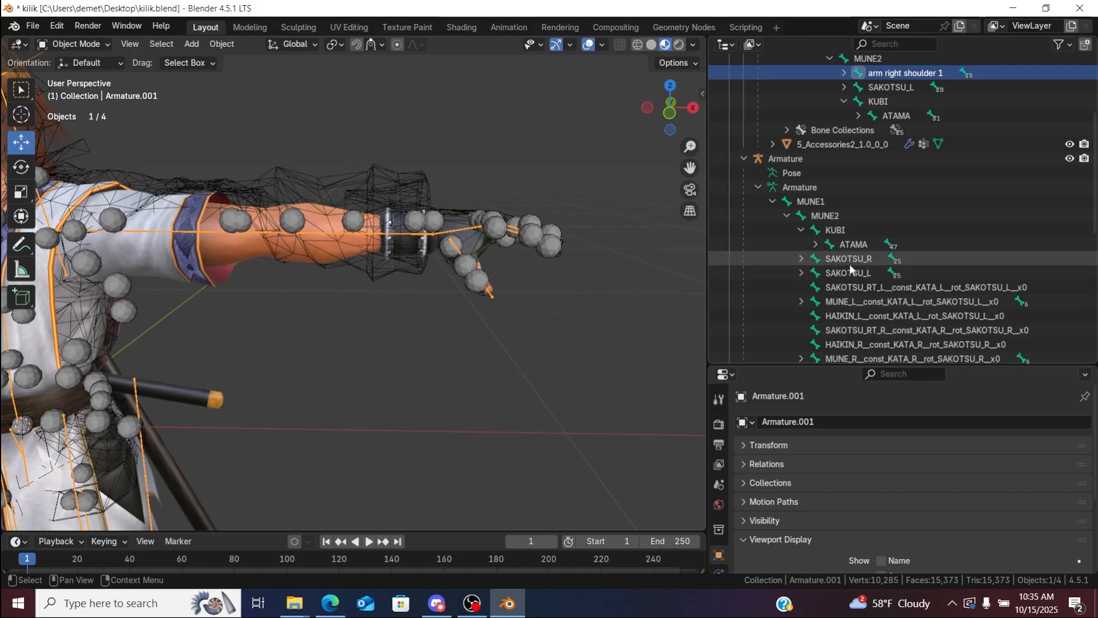
Step: Rename Armature.001's arm right shoulder 1 bone as SAKOTSU_R, copying the name from the matching bone in Armature
{"action": "left_click", "coordinate": [850, 263]}
{"action": "left_click_drag", "start_coordinate": [690, 168], "coordinate": [887, 163]}
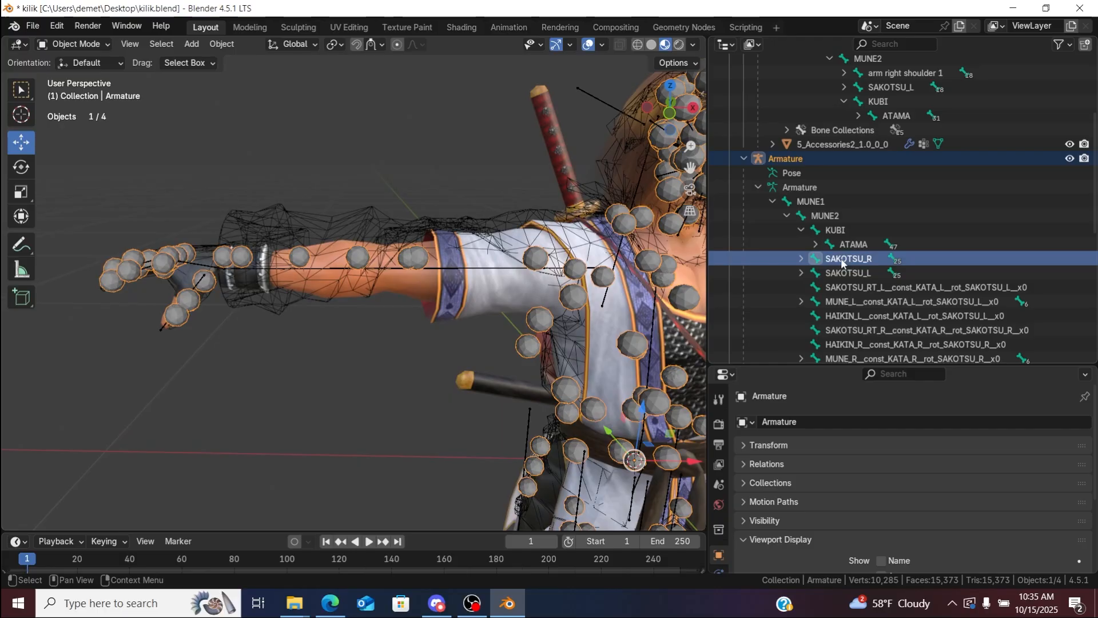
{"action": "key", "text": "F2"}
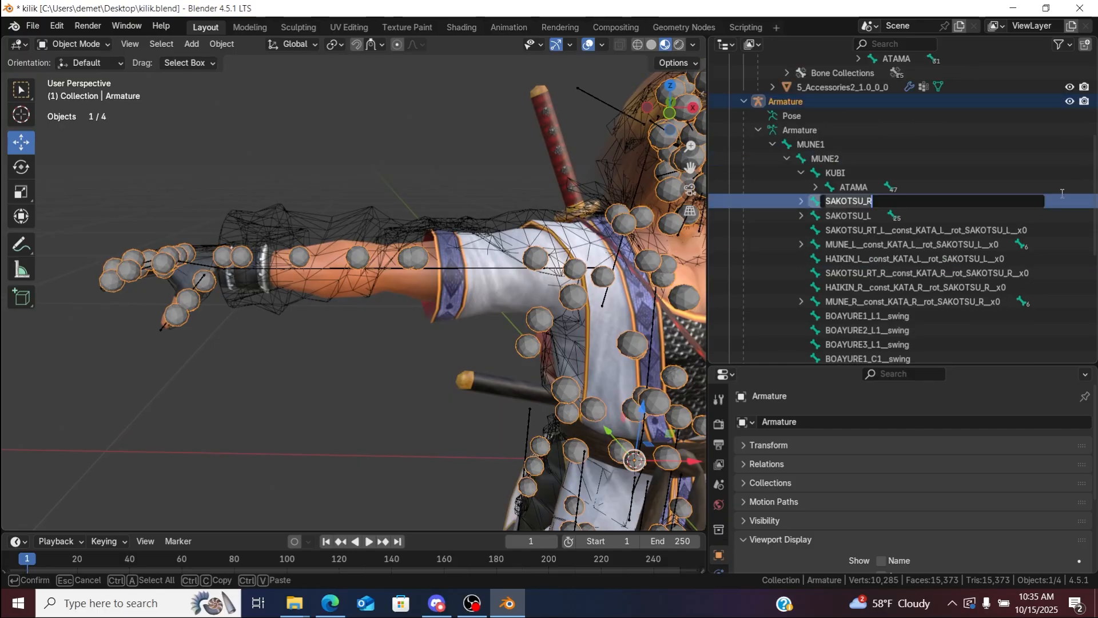
{"action": "key", "text": "Return"}
{"action": "scroll", "coordinate": [896, 150], "scroll_direction": "up", "scroll_amount": 5}
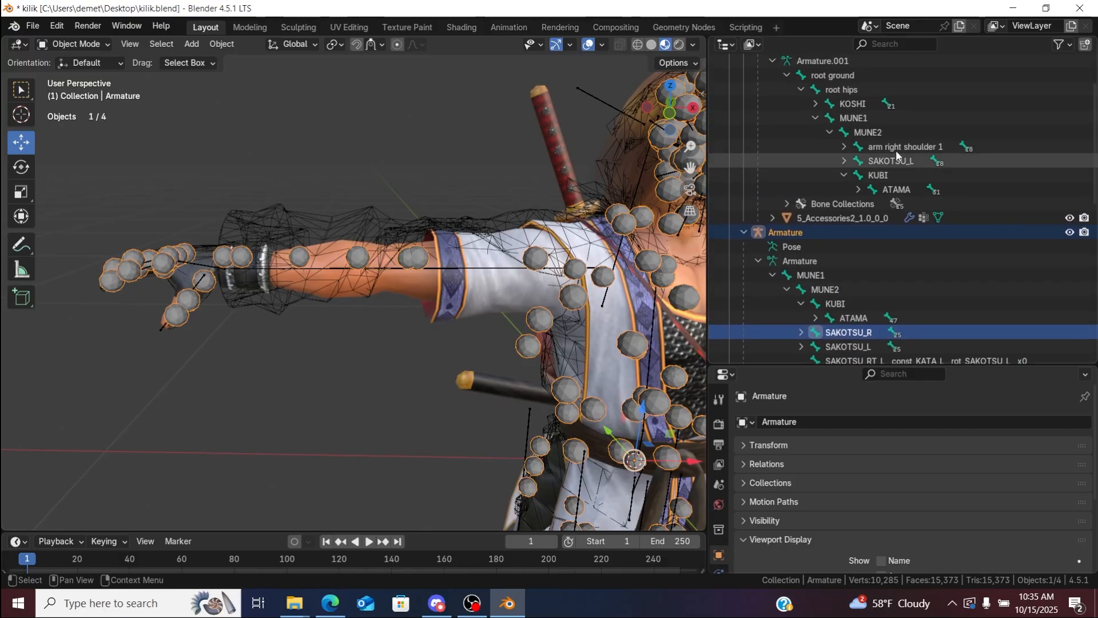
{"action": "double_click", "coordinate": [904, 149]}
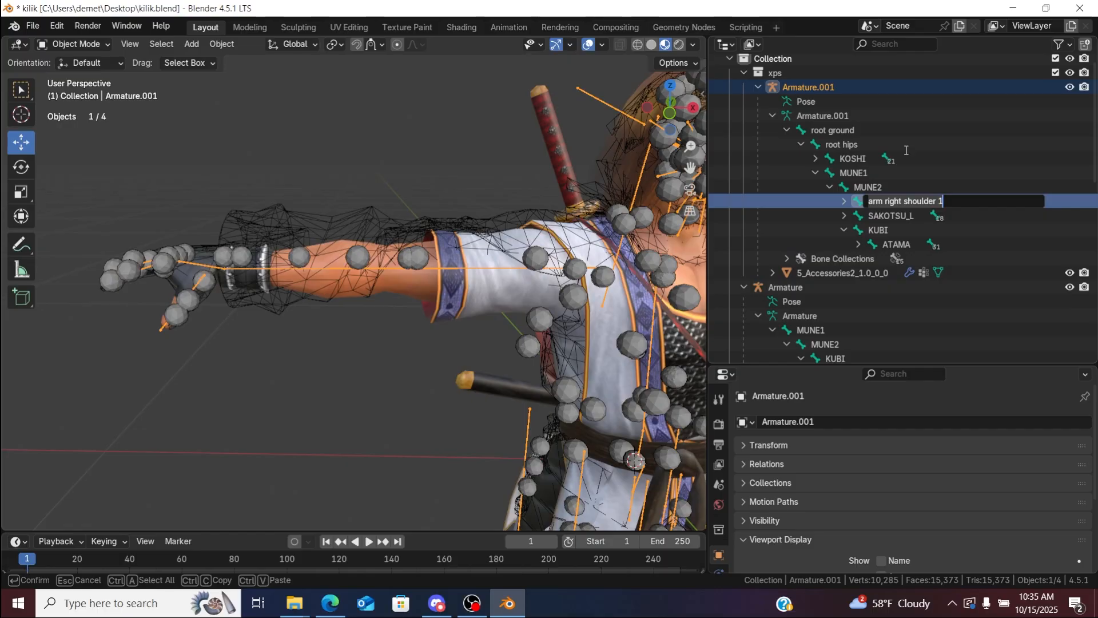
{"action": "key", "text": "Escape"}
Step: Rename the arm right shoulder 2 bone under Armature.001's SAKOTSU_R as KATA_R, using the name copied from Armature
{"action": "left_click", "coordinate": [843, 200]}
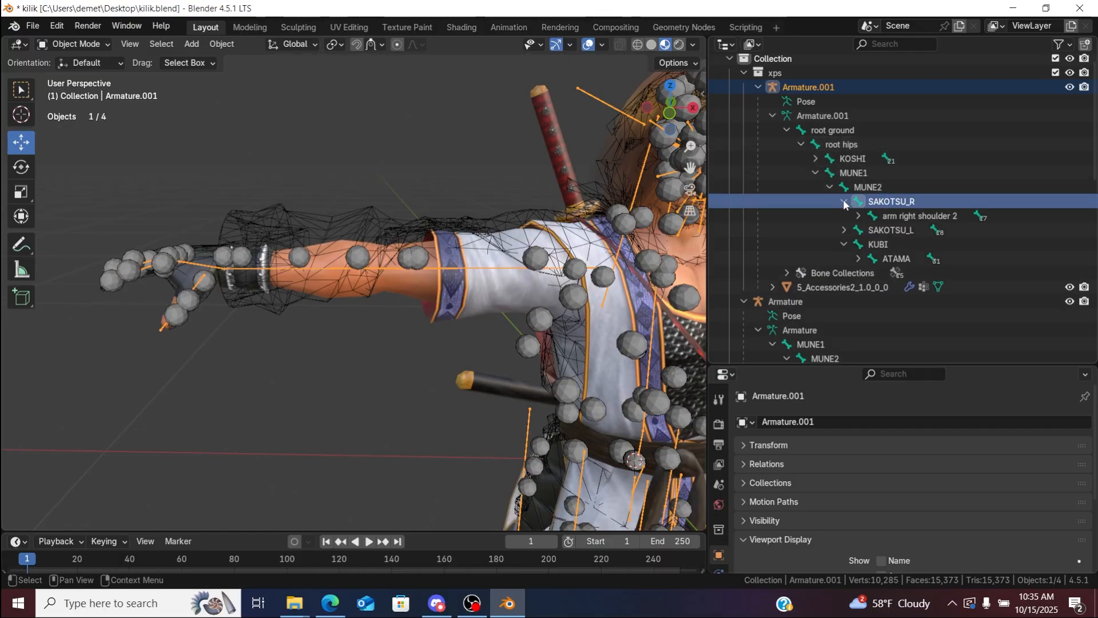
{"action": "left_click", "coordinate": [915, 215]}
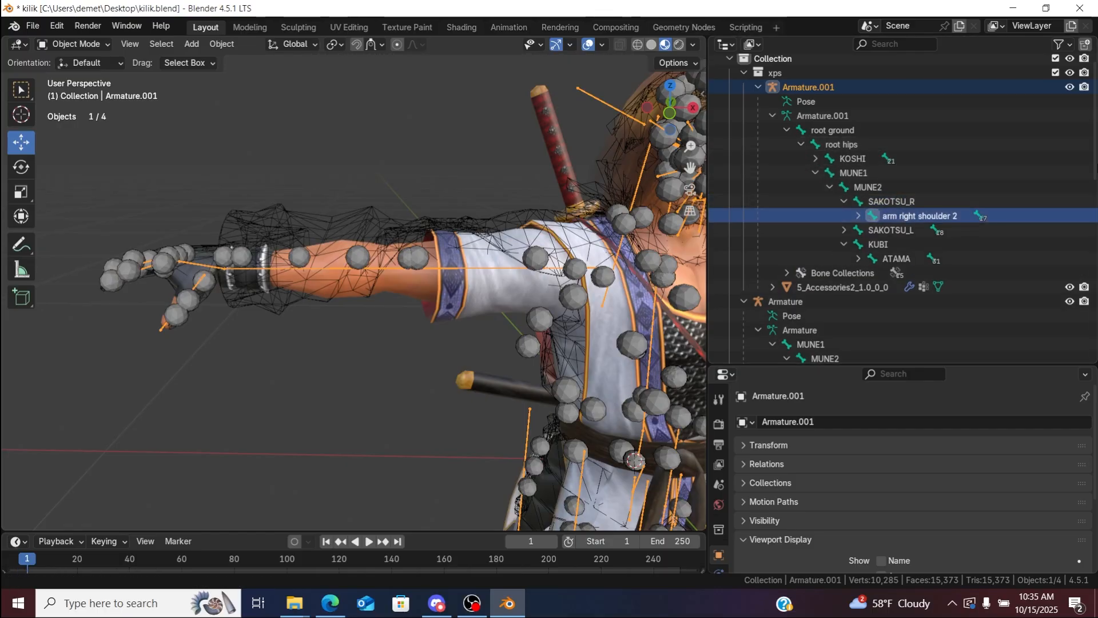
{"action": "scroll", "coordinate": [825, 279], "scroll_direction": "down", "scroll_amount": 5}
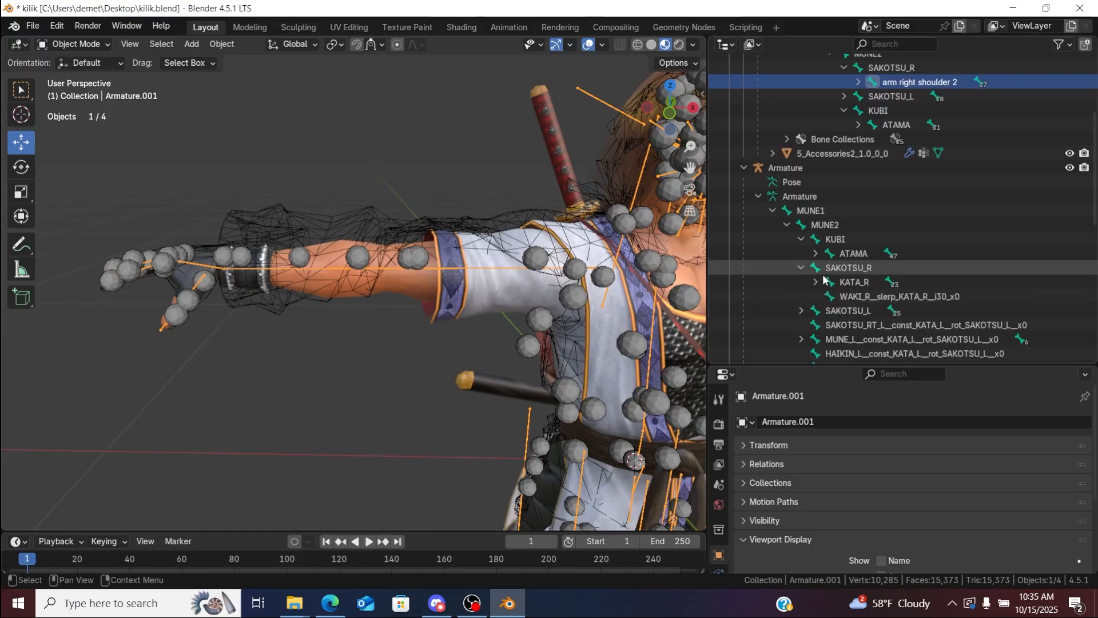
{"action": "double_click", "coordinate": [851, 281]}
{"action": "key", "text": "ctrl+c"}
{"action": "scroll", "coordinate": [851, 281], "scroll_direction": "down", "scroll_amount": 3}
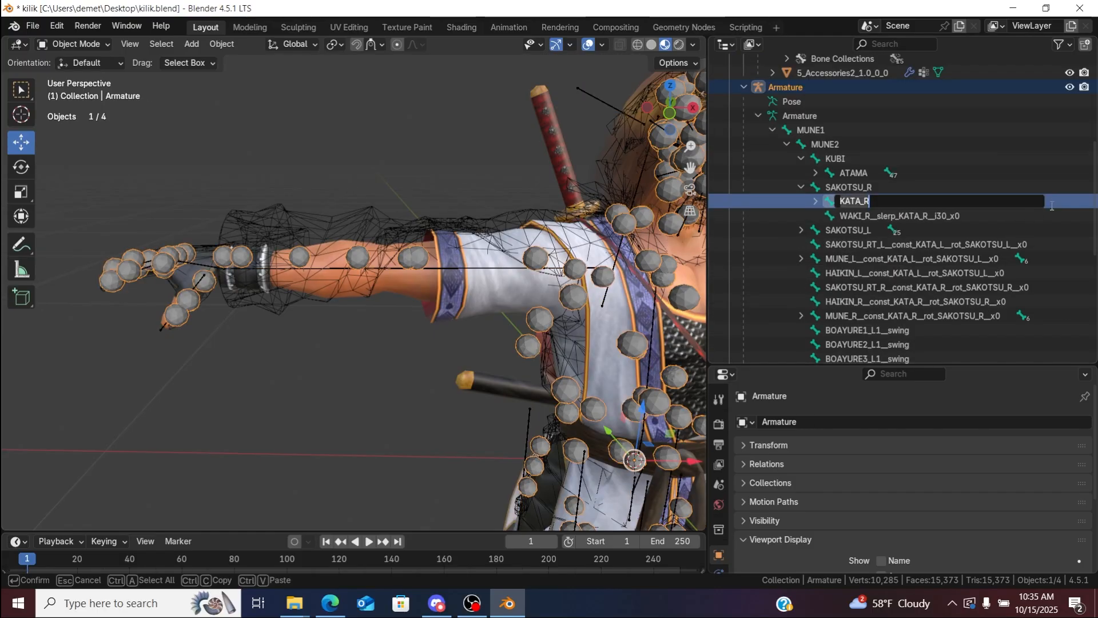
{"action": "key", "text": "Return"}
{"action": "scroll", "coordinate": [979, 139], "scroll_direction": "up", "scroll_amount": 5}
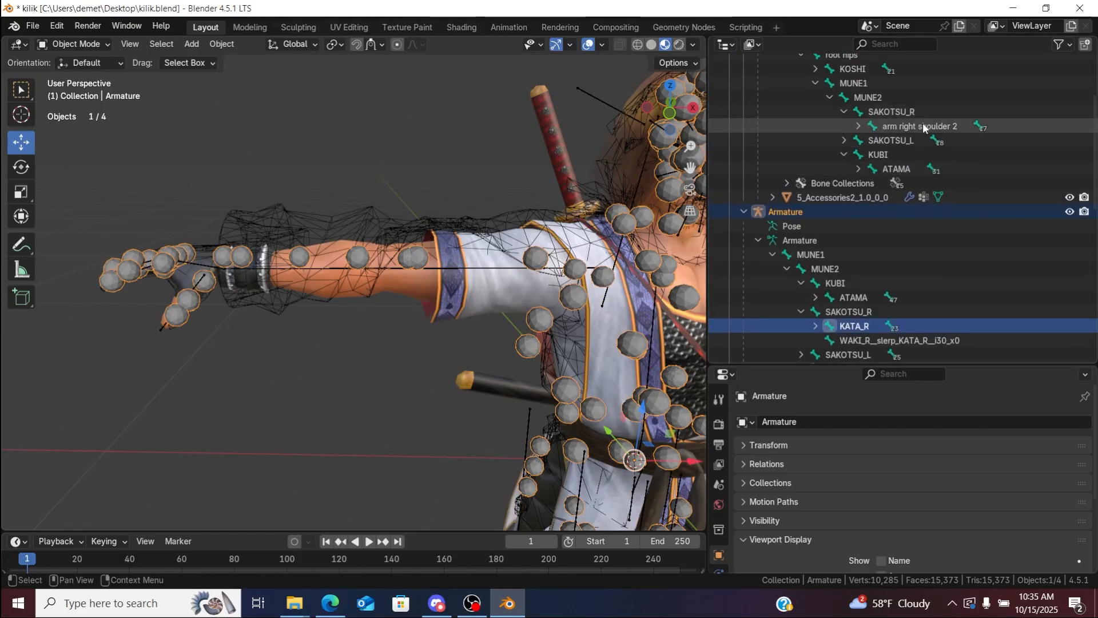
{"action": "double_click", "coordinate": [922, 126]}
{"action": "key", "text": "ctrl+v"}
{"action": "key", "text": "Return"}
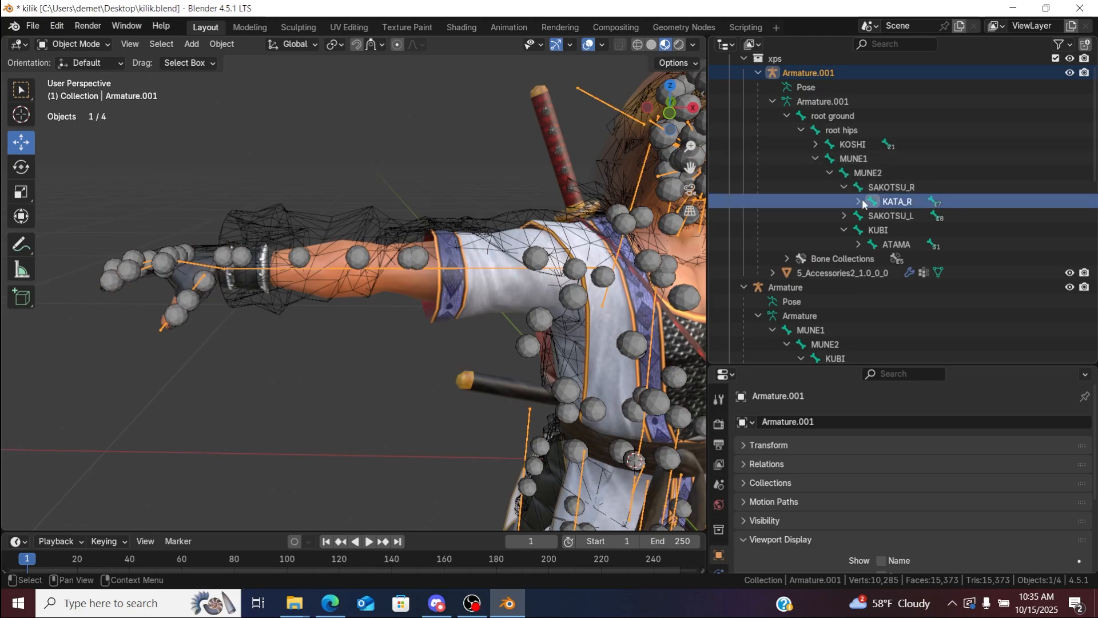
Step: Rename the arm right elbow bone under Armature.001's KATA_R as UDE_R, matching the corresponding bone in Armature
{"action": "left_click", "coordinate": [859, 201]}
{"action": "left_click", "coordinate": [899, 216]}
{"action": "left_click_drag", "start_coordinate": [1095, 131], "coordinate": [1096, 183]}
{"action": "left_click", "coordinate": [818, 272]}
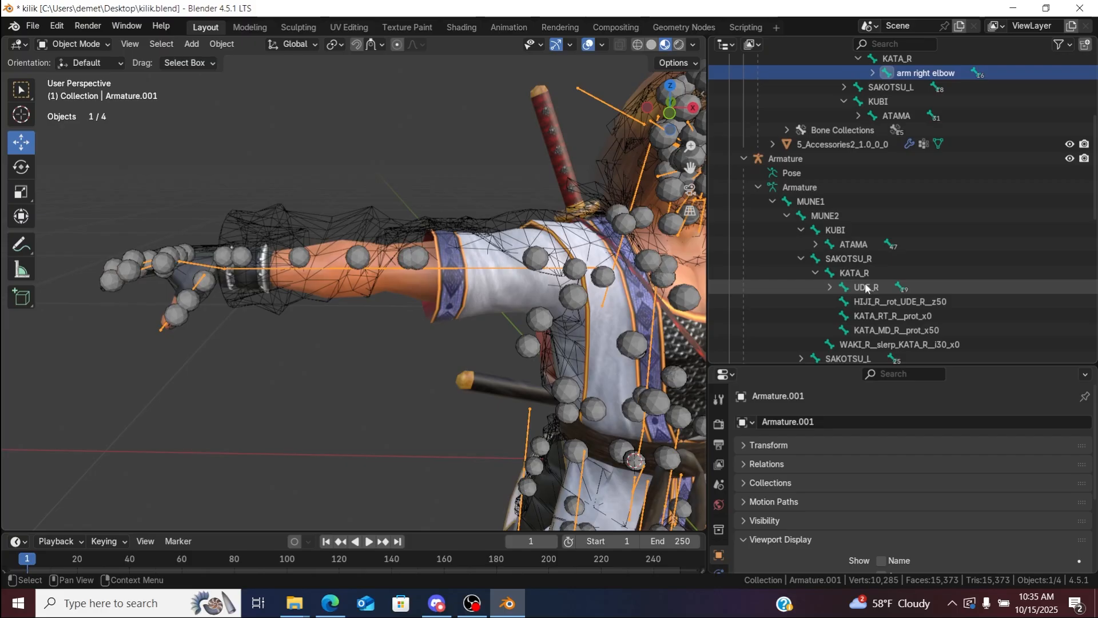
{"action": "double_click", "coordinate": [866, 287]}
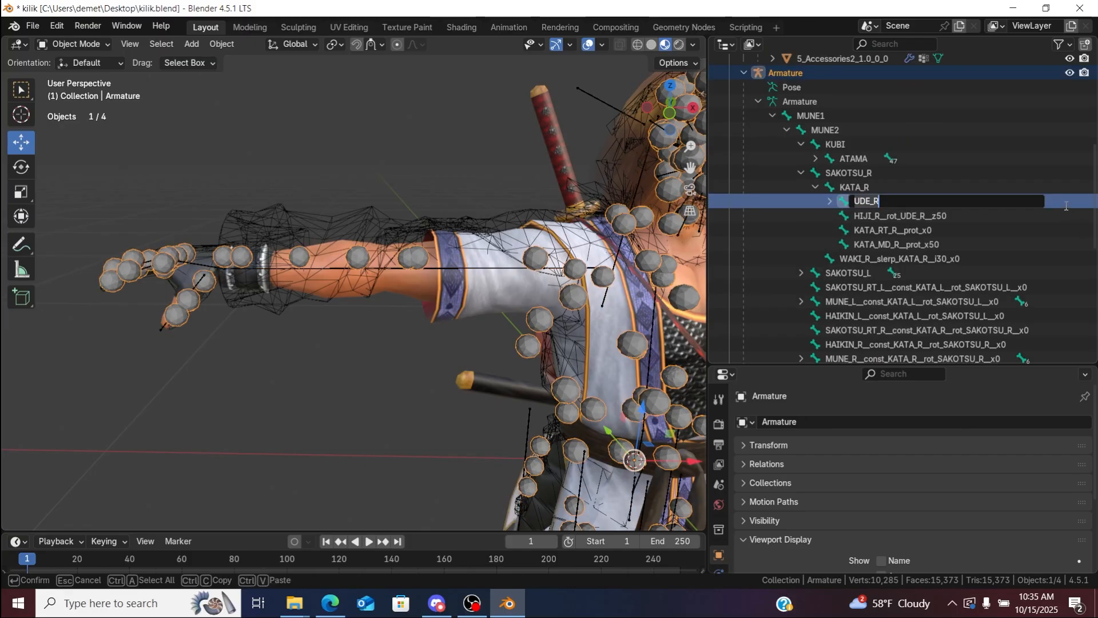
{"action": "key", "text": "Escape"}
{"action": "scroll", "coordinate": [952, 189], "scroll_direction": "up", "scroll_amount": 7}
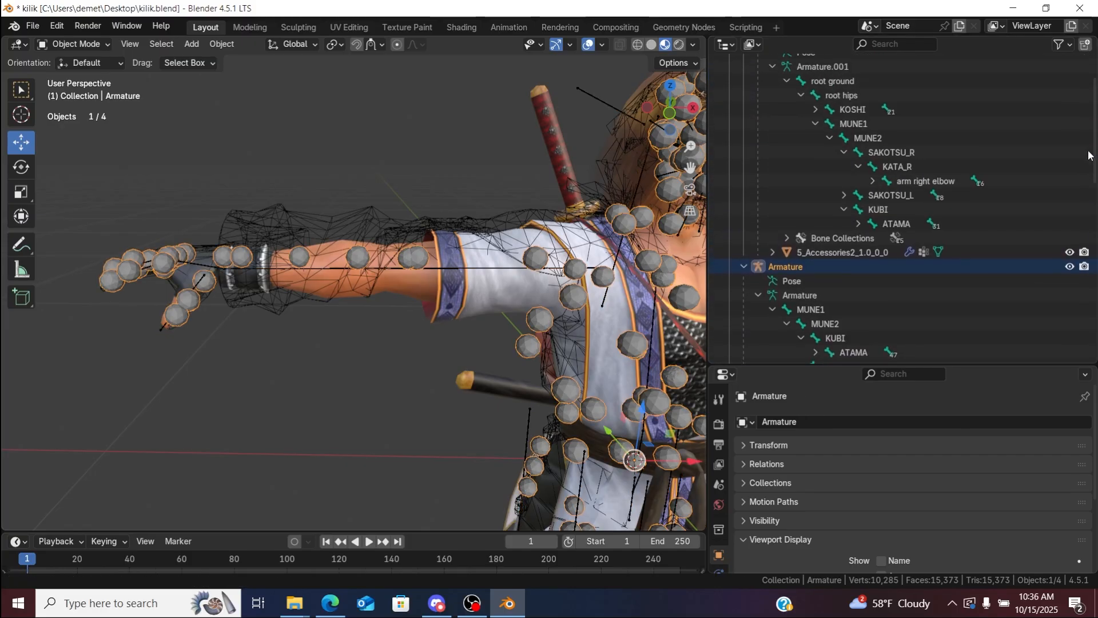
{"action": "left_click", "coordinate": [947, 185]}
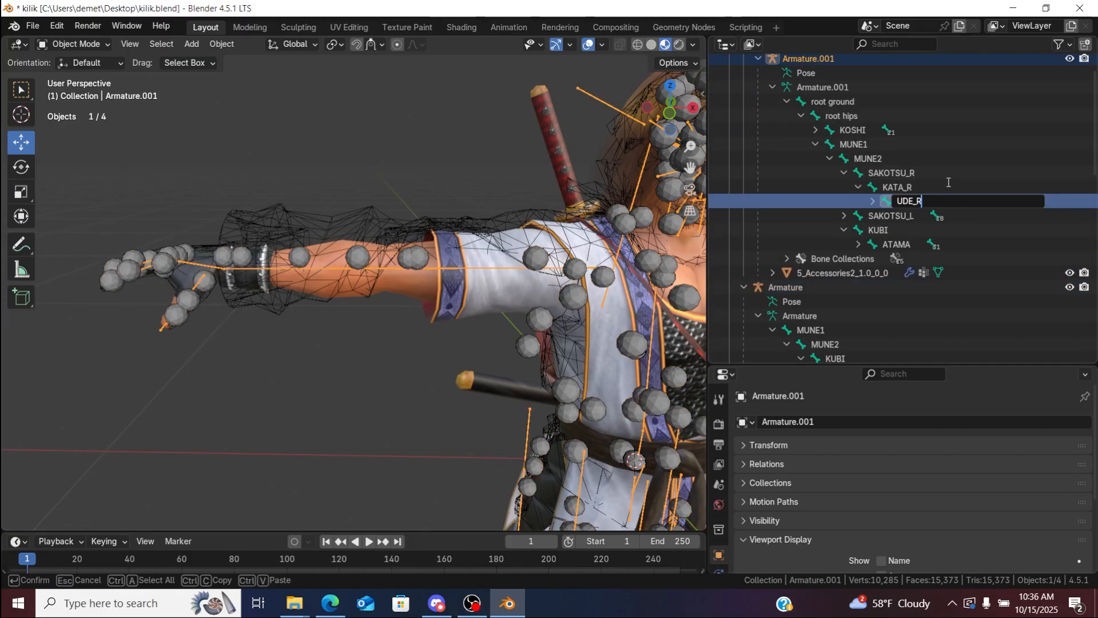
Step: Rename the arm right wrist bone under Armature.001's UDE_R as TE_R, matching the corresponding bone in Armature
{"action": "left_click", "coordinate": [873, 201]}
{"action": "scroll", "coordinate": [853, 252], "scroll_direction": "down", "scroll_amount": 5}
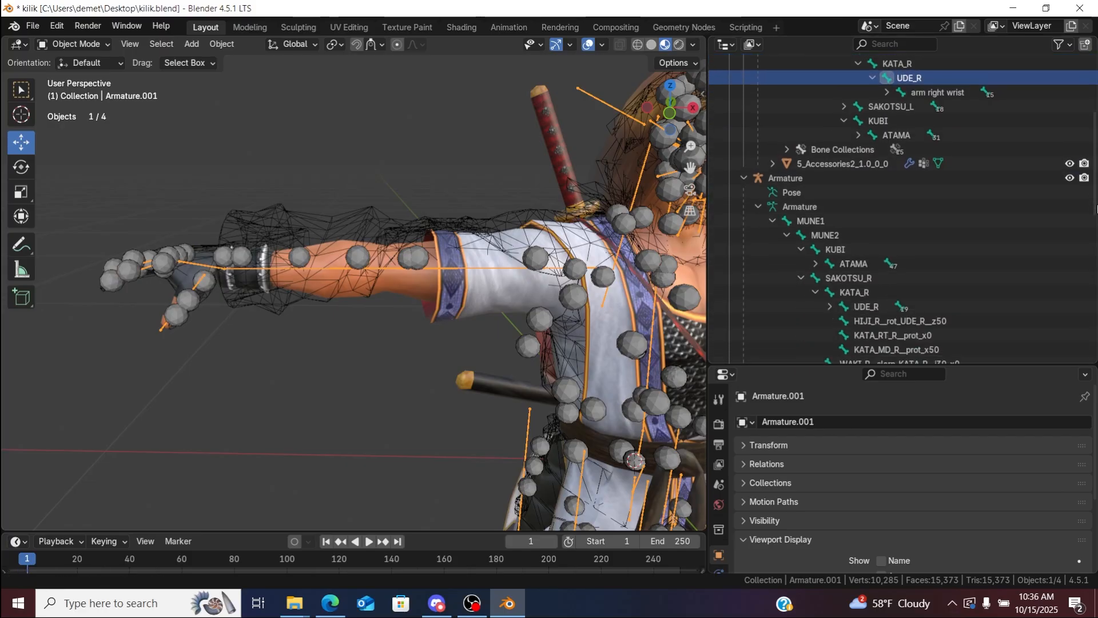
{"action": "left_click", "coordinate": [830, 303]}
{"action": "double_click", "coordinate": [874, 316]}
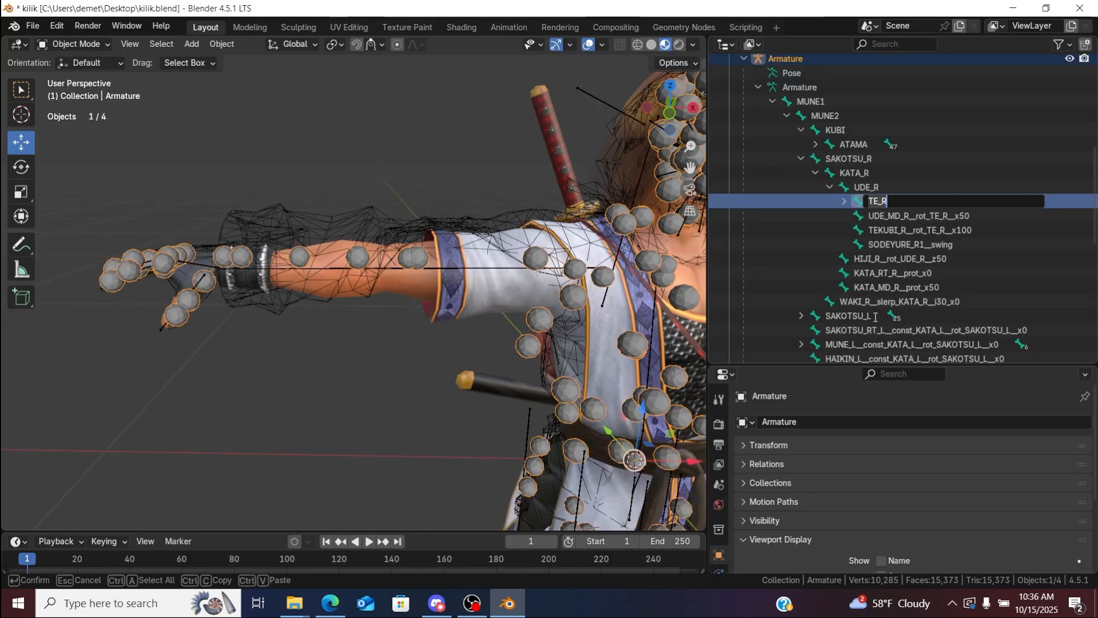
{"action": "left_click", "coordinate": [1062, 181]}
{"action": "left_click_drag", "start_coordinate": [1095, 213], "coordinate": [1096, 153]}
{"action": "double_click", "coordinate": [946, 167]}
{"action": "type", "text": "TE_R"}
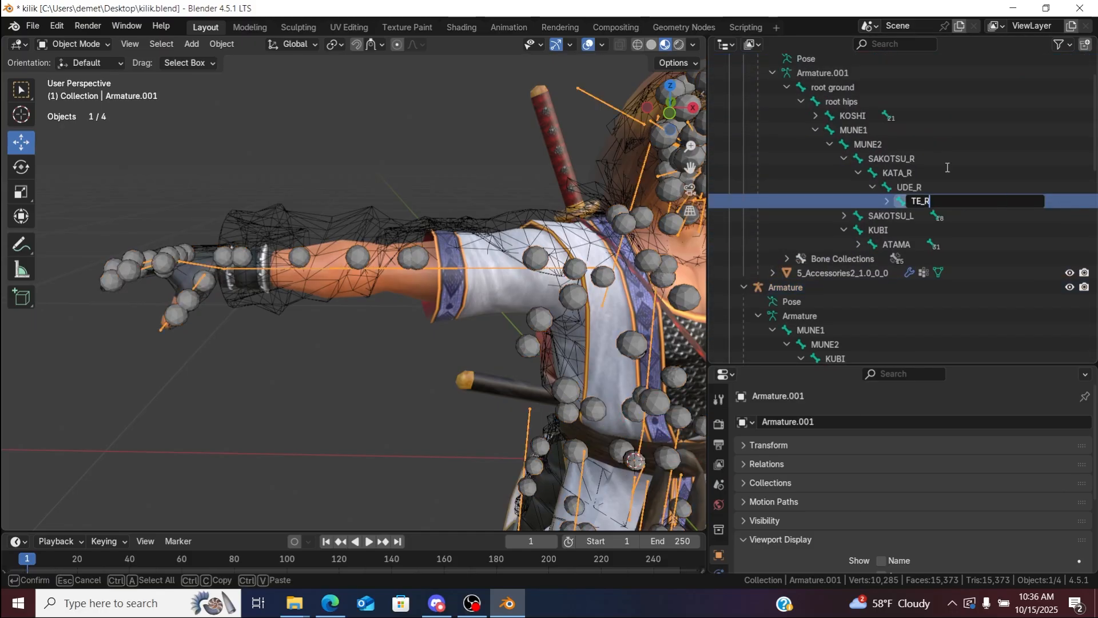
{"action": "key", "text": "Return"}
Step: Rename the arm right finger 2a bone under Armature.001's TE_R as OYA3_R, using the name copied from Armature
{"action": "left_click", "coordinate": [887, 201]}
{"action": "left_click_drag", "start_coordinate": [1096, 170], "coordinate": [1093, 235]}
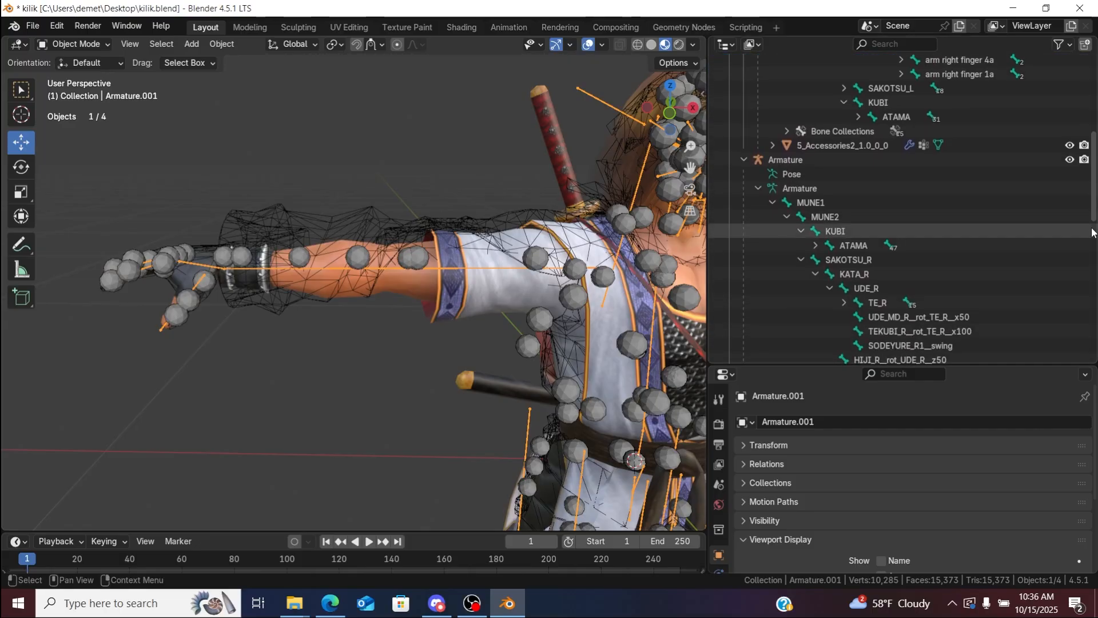
{"action": "left_click", "coordinate": [845, 302]}
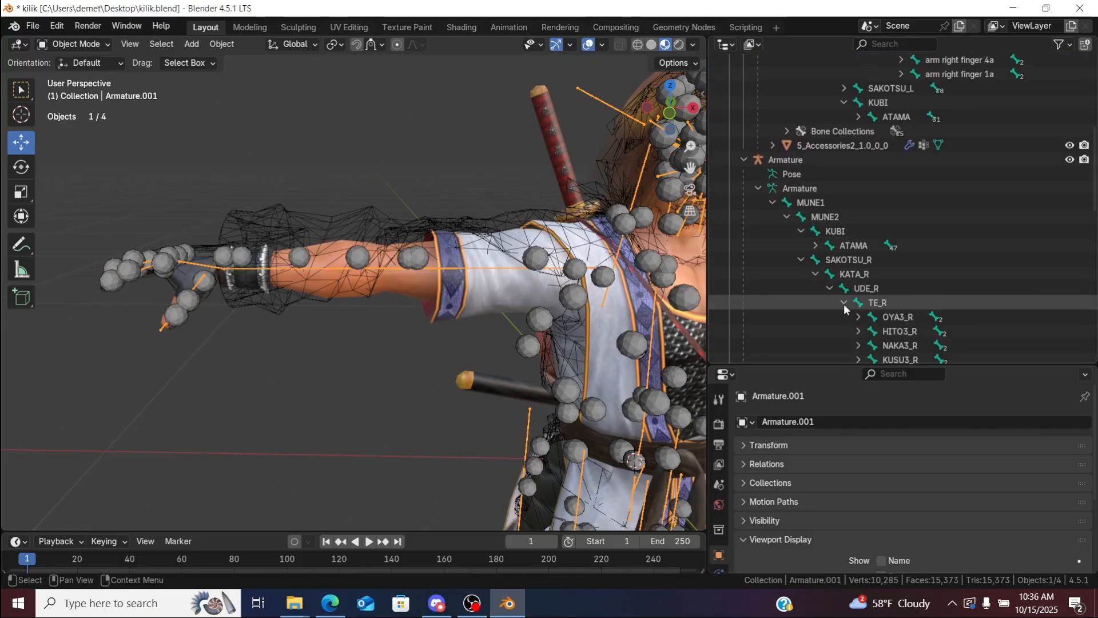
{"action": "double_click", "coordinate": [896, 316]}
{"action": "key", "text": "ctrl+c"}
{"action": "key", "text": "Escape"}
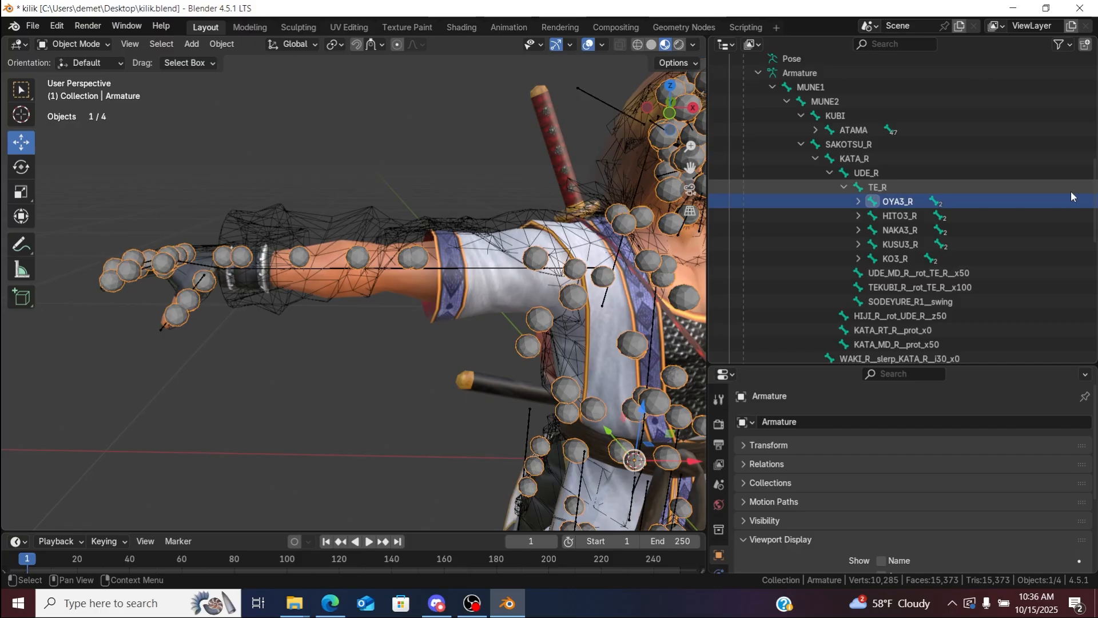
{"action": "scroll", "coordinate": [979, 144], "scroll_direction": "up", "scroll_amount": 5}
{"action": "double_click", "coordinate": [979, 149]}
{"action": "key", "text": "ctrl+v"}
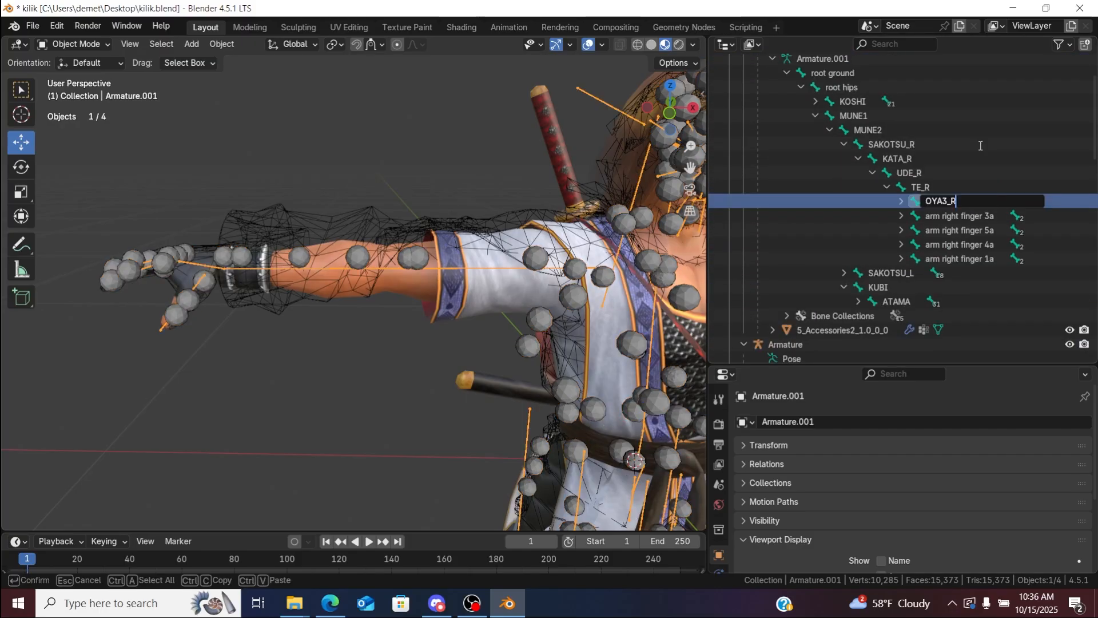
{"action": "key", "text": "Return"}
Step: Rename the child bones arm right finger 2b as OYA2_R and arm right finger 2c as OYA1_R
{"action": "left_click", "coordinate": [902, 201]}
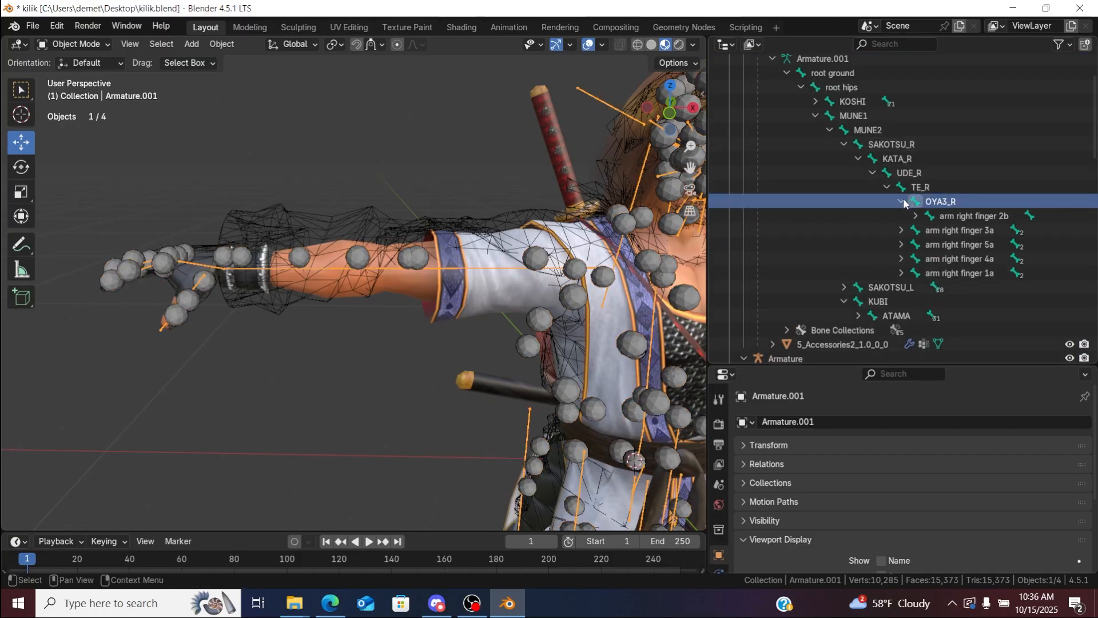
{"action": "double_click", "coordinate": [964, 216]}
{"action": "key", "text": "ctrl+v"}
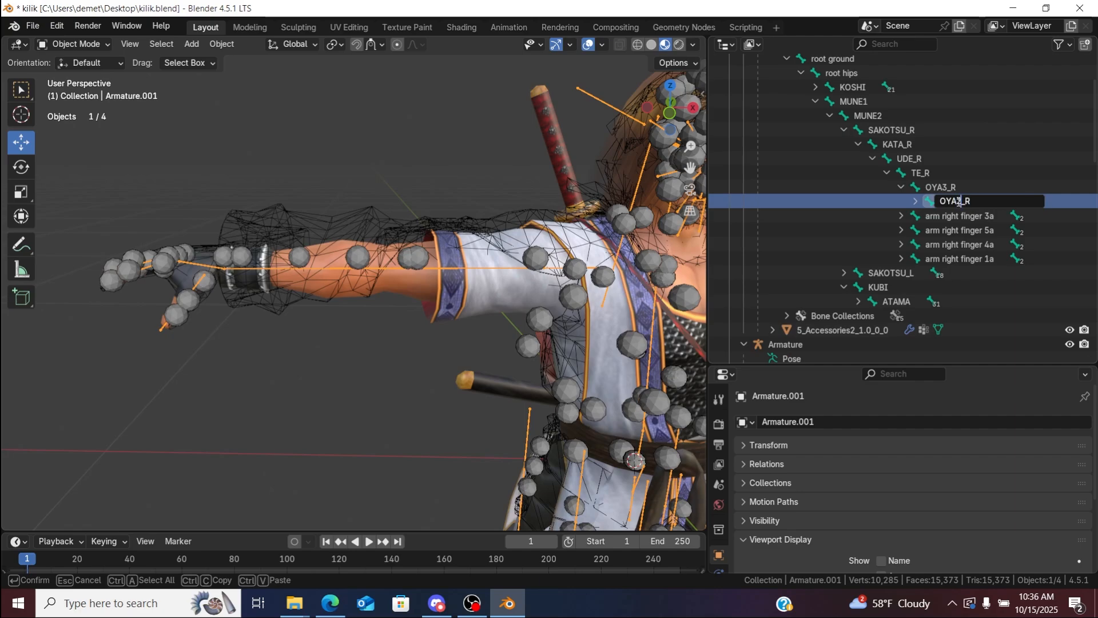
{"action": "key", "text": "Return"}
{"action": "left_click", "coordinate": [916, 201]}
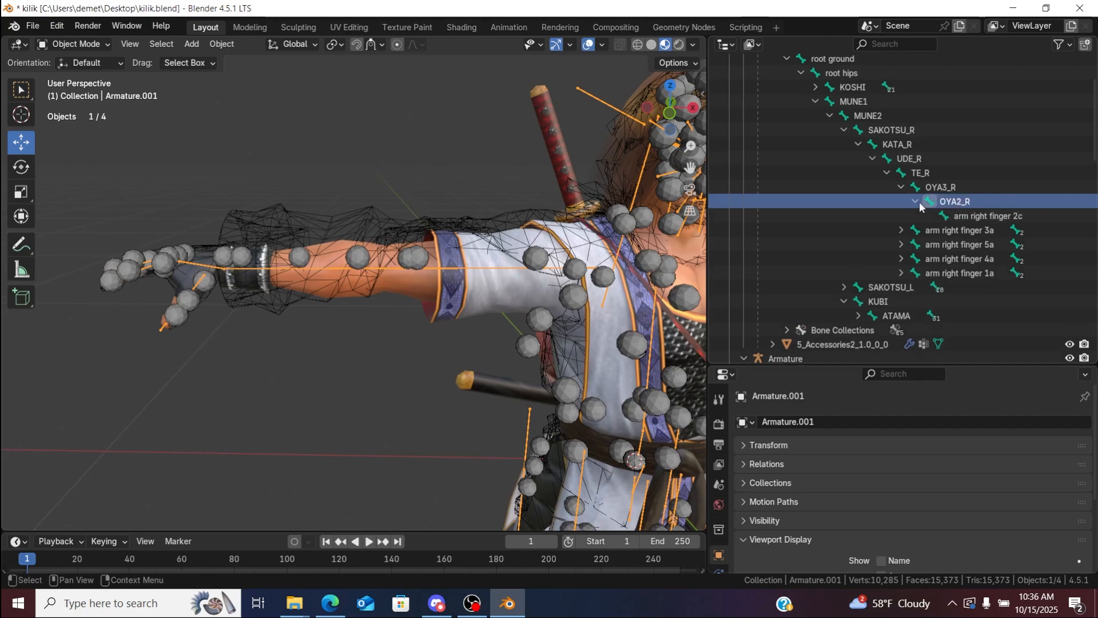
{"action": "double_click", "coordinate": [966, 218]}
{"action": "key", "text": "ctrl+v"}
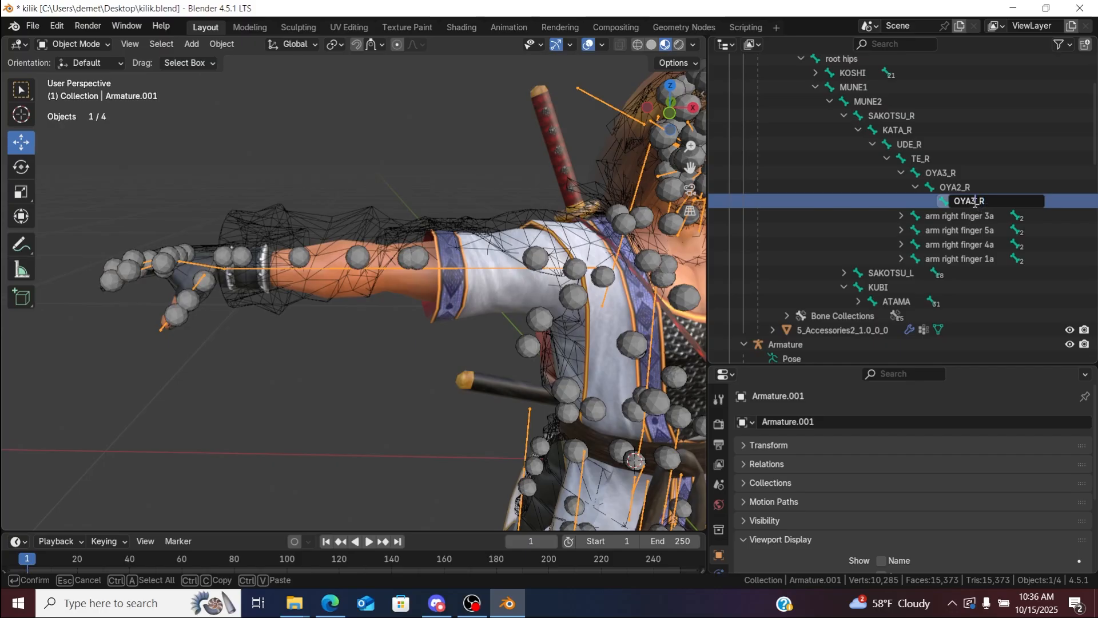
{"action": "key", "text": "Return"}
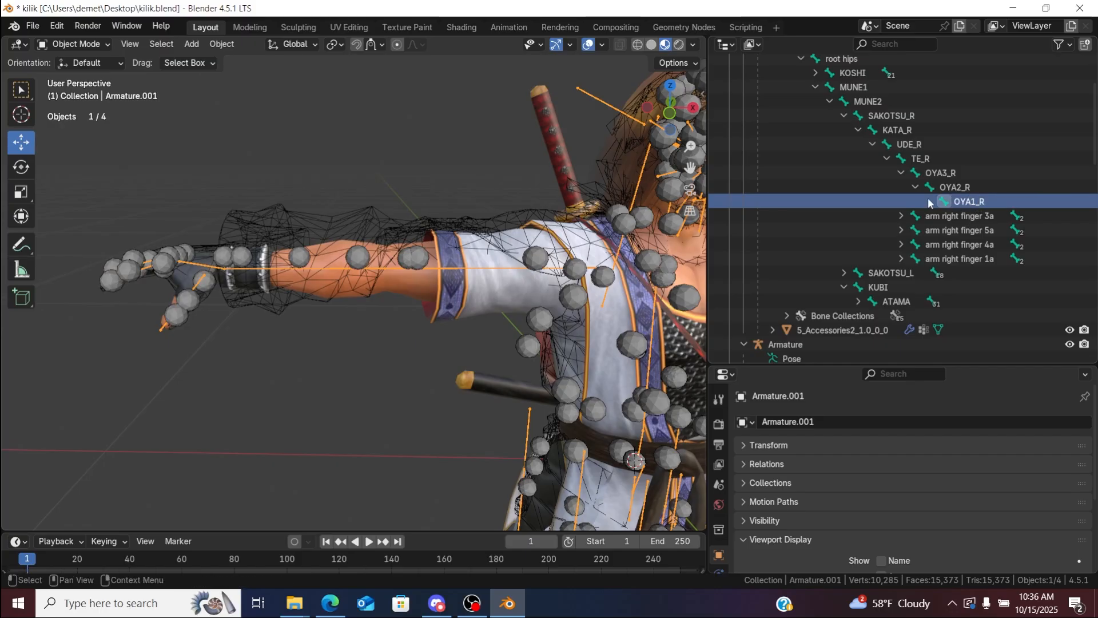
{"action": "left_click", "coordinate": [900, 173]}
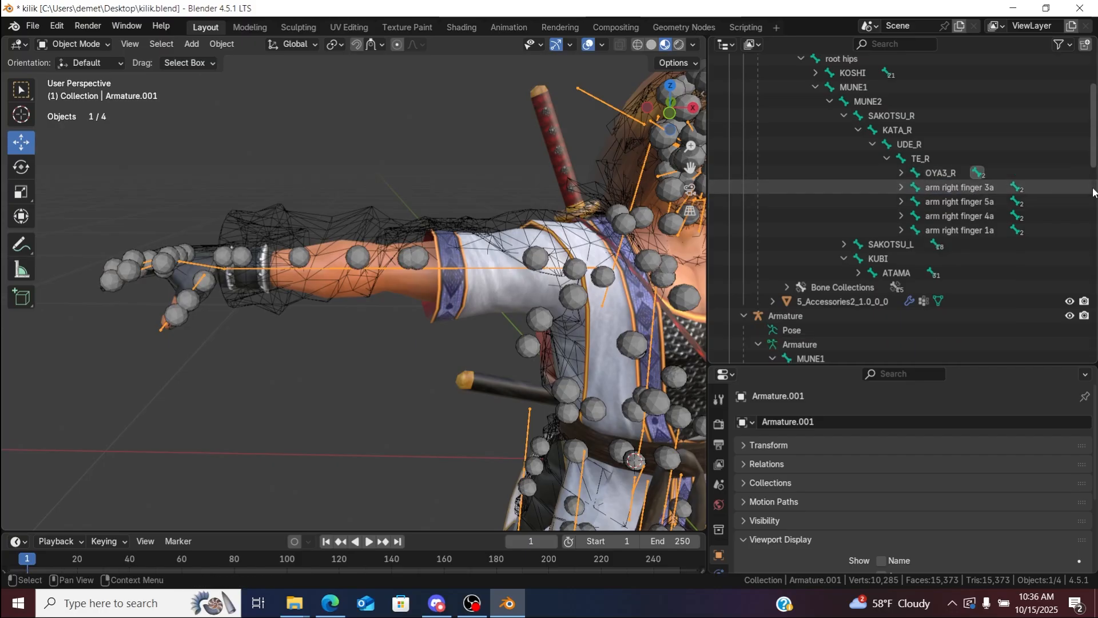
{"action": "scroll", "coordinate": [1093, 197], "scroll_direction": "down", "scroll_amount": 8}
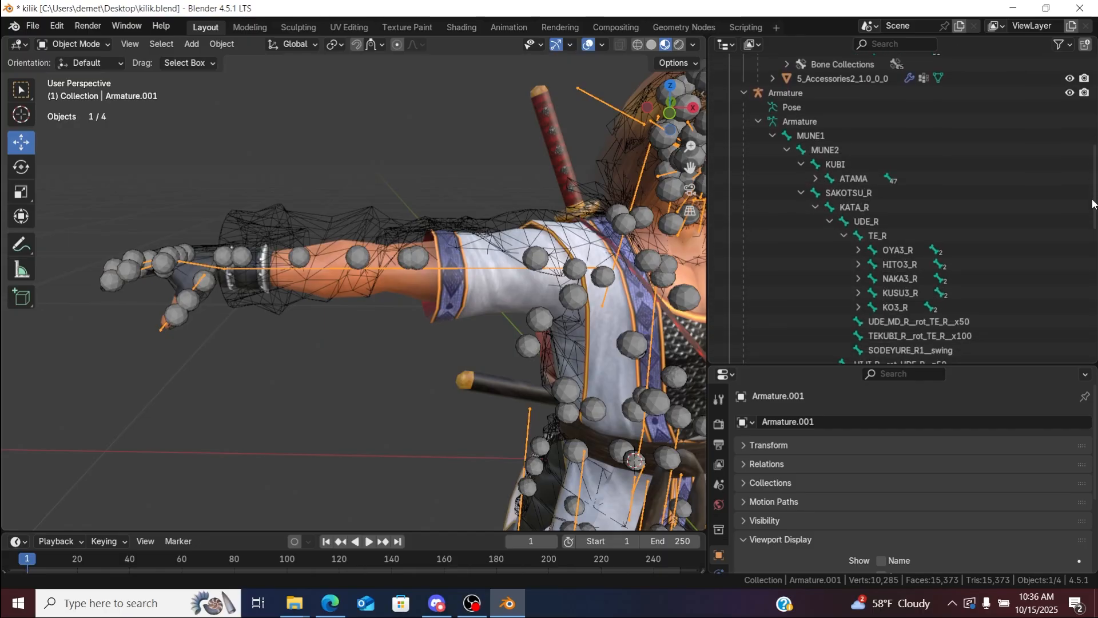
{"action": "double_click", "coordinate": [908, 253]}
{"action": "scroll", "coordinate": [905, 256], "scroll_direction": "down", "scroll_amount": 2}
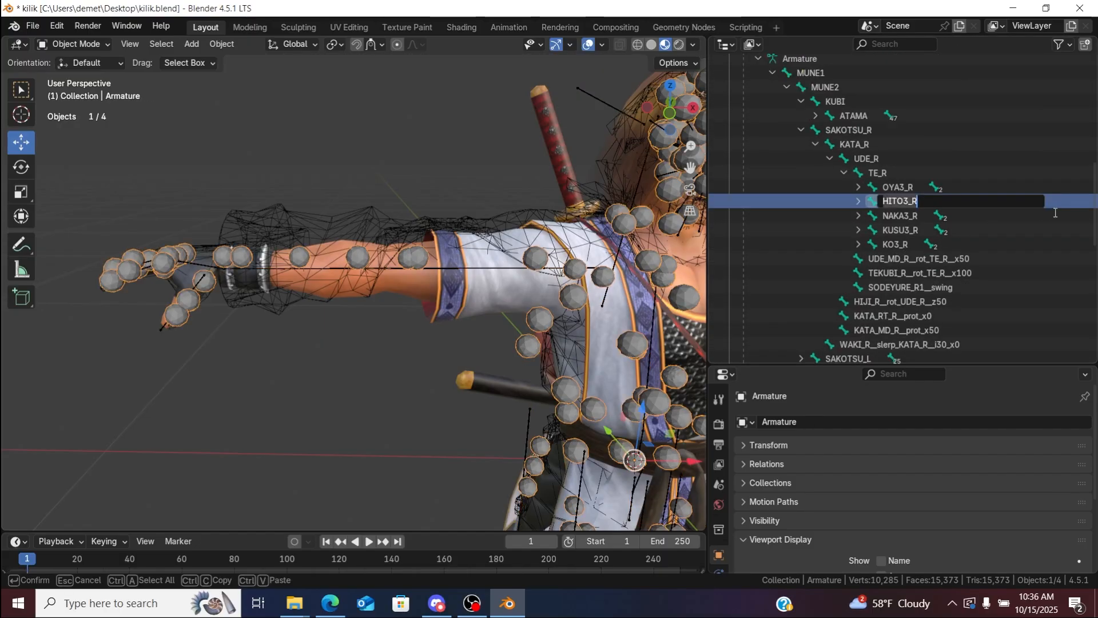
{"action": "key", "text": "Return"}
{"action": "scroll", "coordinate": [987, 174], "scroll_direction": "up", "scroll_amount": 9}
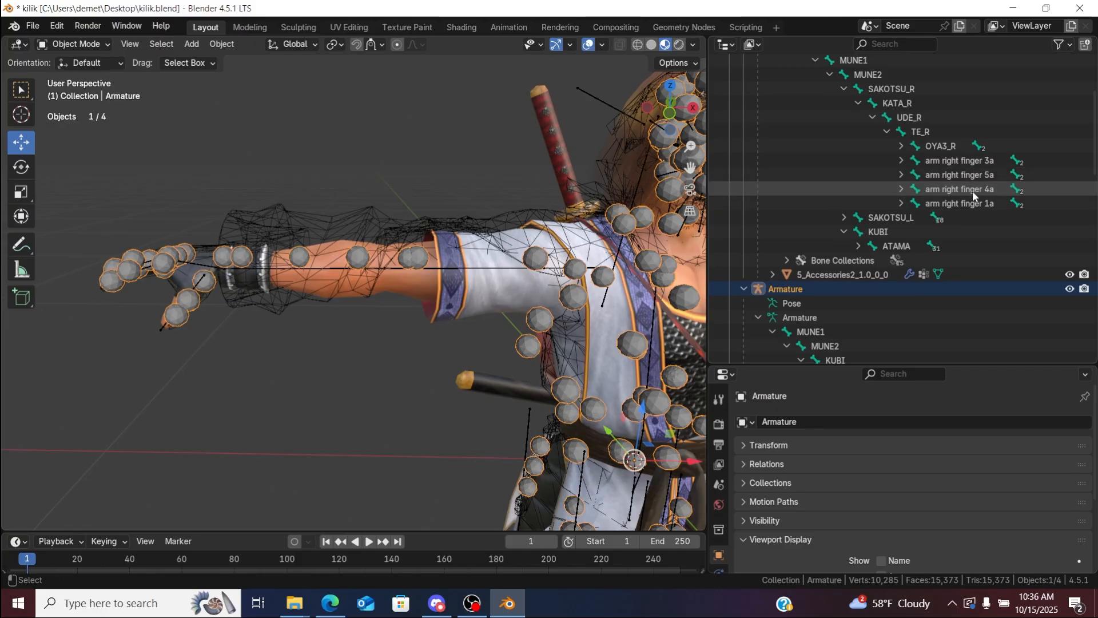
Step: Undo the OYA renames on Armature.001's right finger 2 bones
{"action": "left_click", "coordinate": [956, 147]}
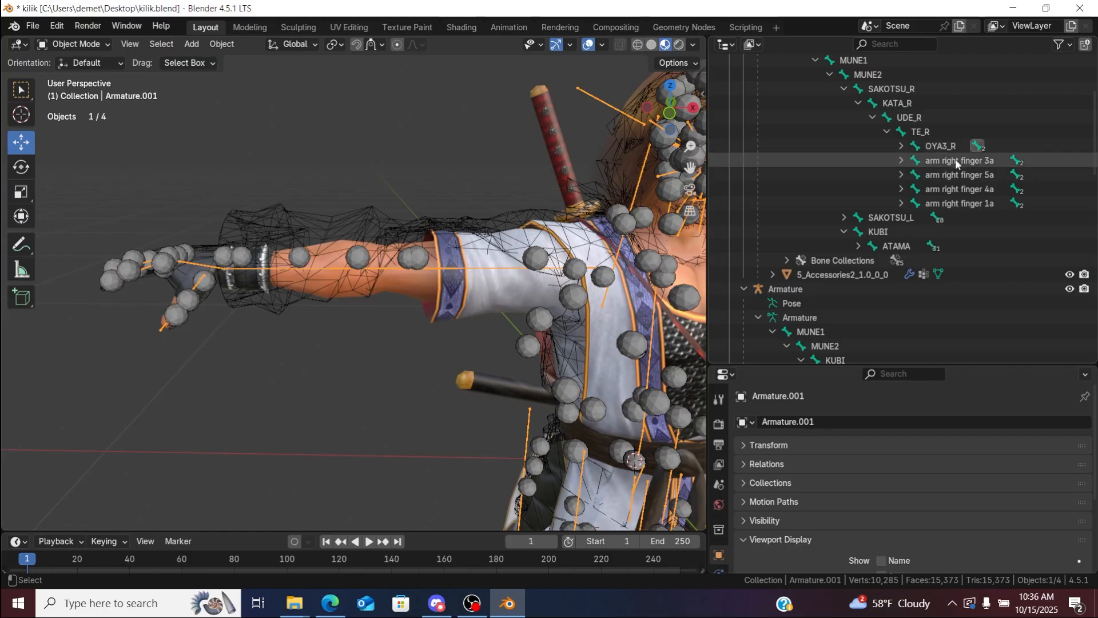
{"action": "key", "text": "ctrl+z"}
{"action": "key", "text": "ctrl+z"}
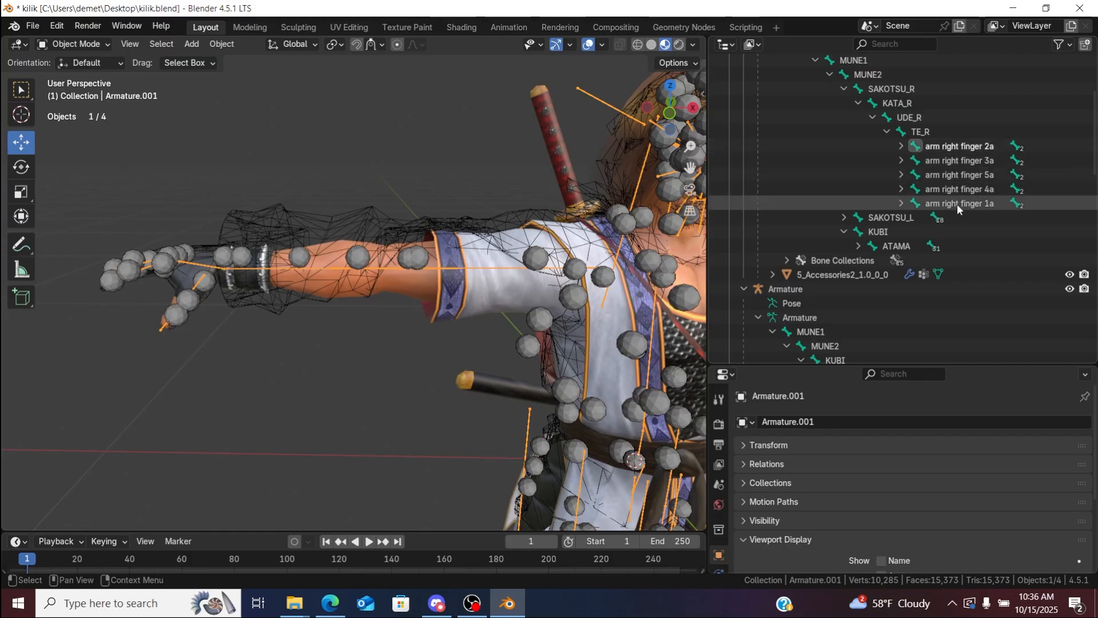
Step: Rename the arm right finger 1a bone under Armature.001's TE_R as OYA3_R, using the name copied from Armature
{"action": "left_click_drag", "start_coordinate": [1097, 161], "coordinate": [1096, 217]}
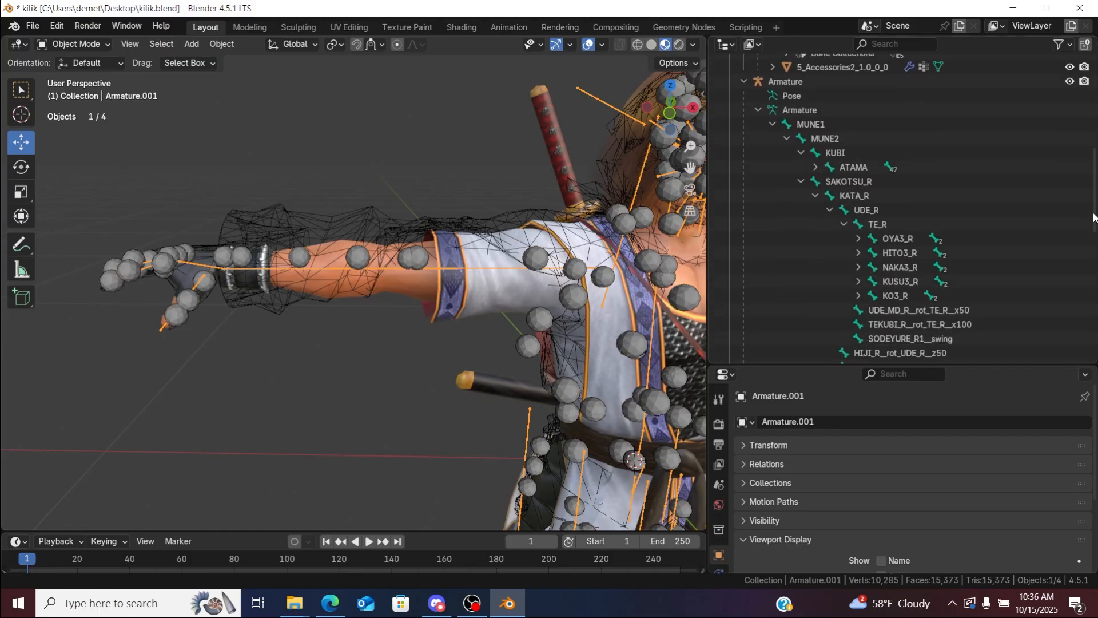
{"action": "double_click", "coordinate": [904, 239]}
{"action": "key", "text": "ctrl+c"}
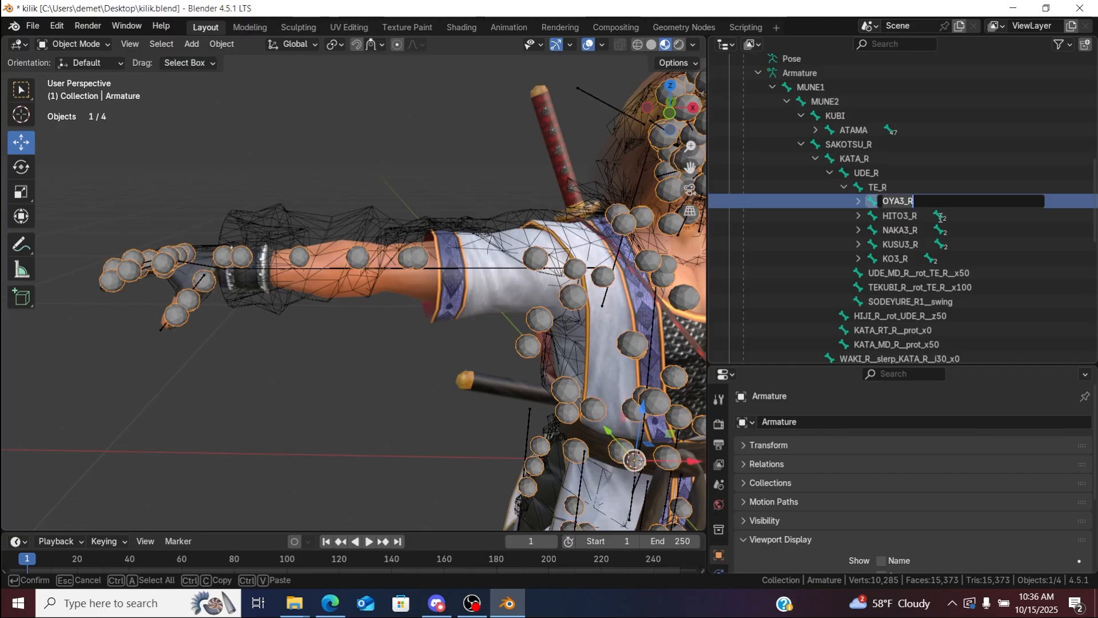
{"action": "left_click", "coordinate": [1052, 206]}
{"action": "left_click_drag", "start_coordinate": [1095, 206], "coordinate": [1096, 147]}
{"action": "double_click", "coordinate": [997, 169]}
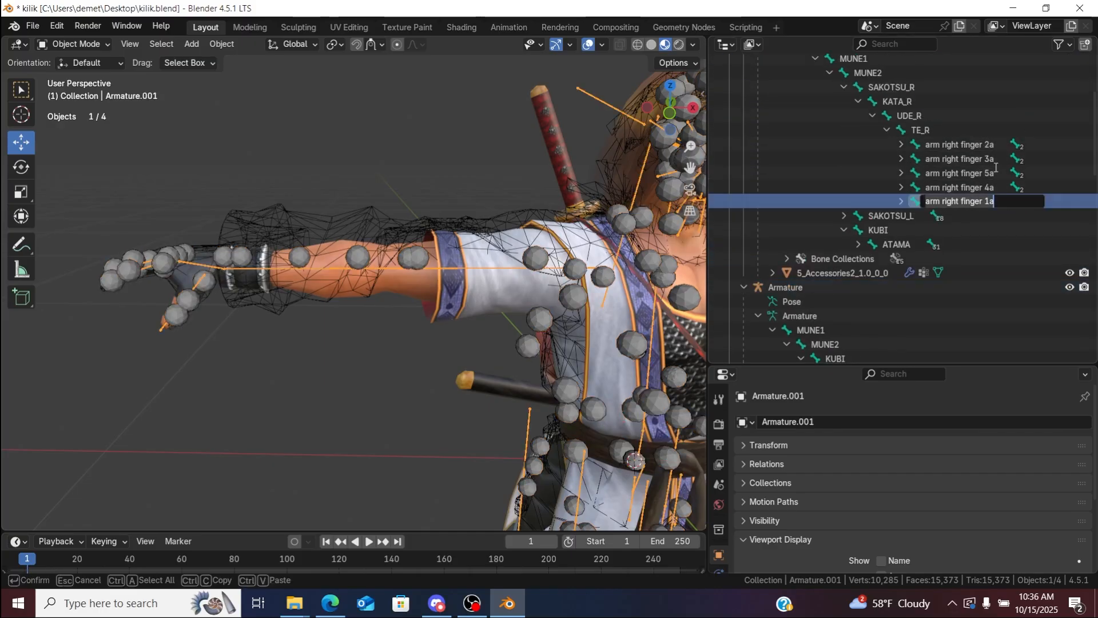
{"action": "key", "text": "ctrl+v"}
{"action": "key", "text": "Return"}
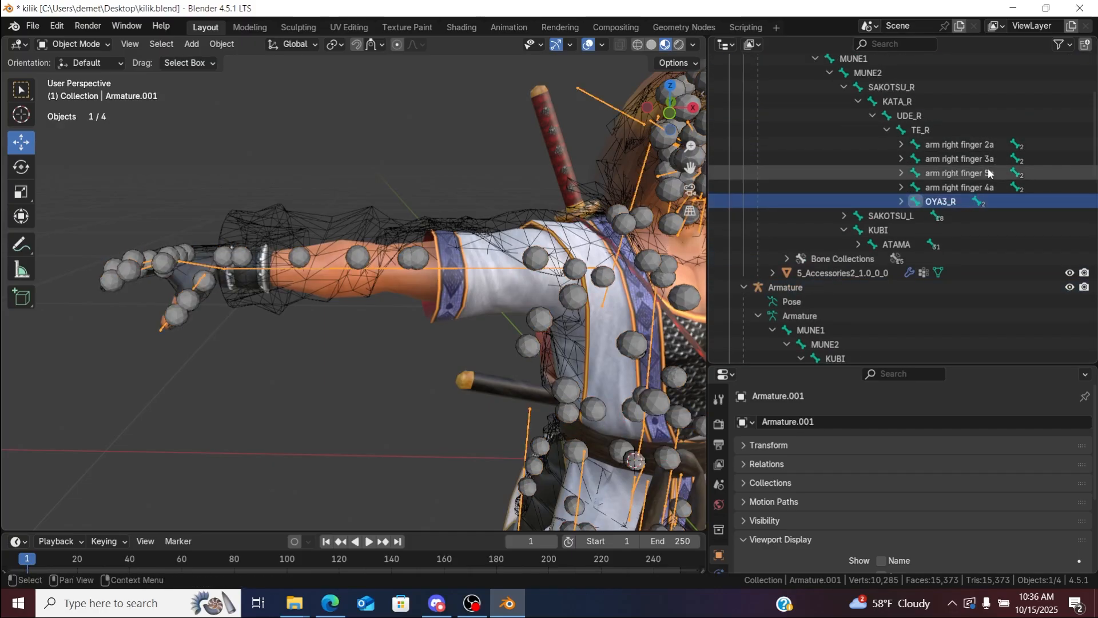
Step: Rename the child bone directly under Armature.001's OYA3_R as OYA2_R
{"action": "left_click", "coordinate": [902, 201]}
{"action": "scroll", "coordinate": [958, 216], "scroll_direction": "down", "scroll_amount": 1}
{"action": "double_click", "coordinate": [959, 201]}
{"action": "key", "text": "ctrl+v"}
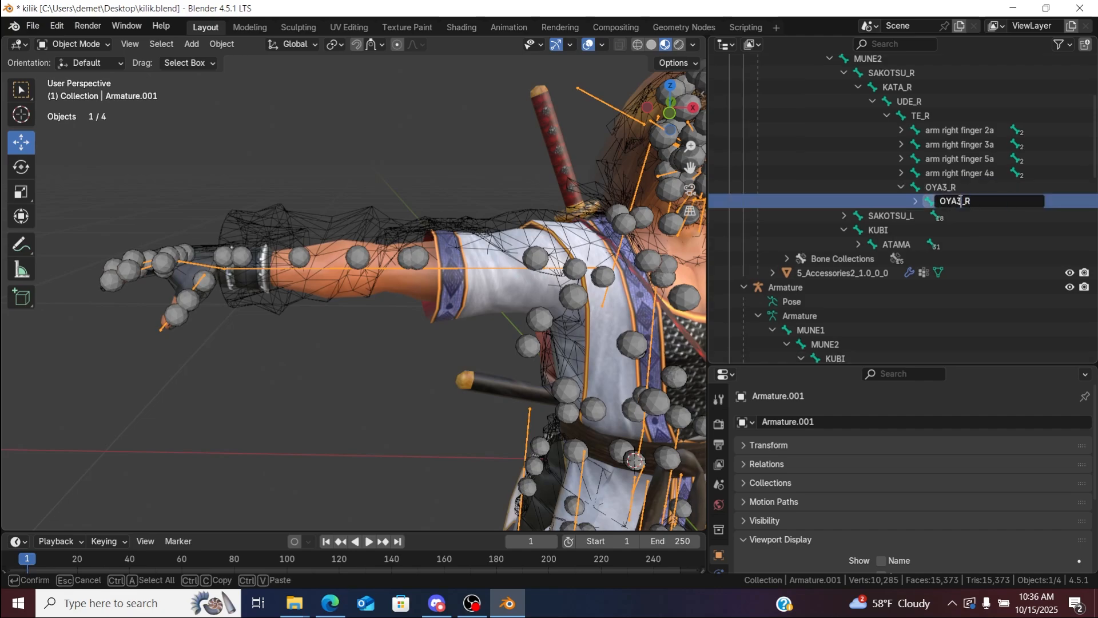
{"action": "key", "text": "Return"}
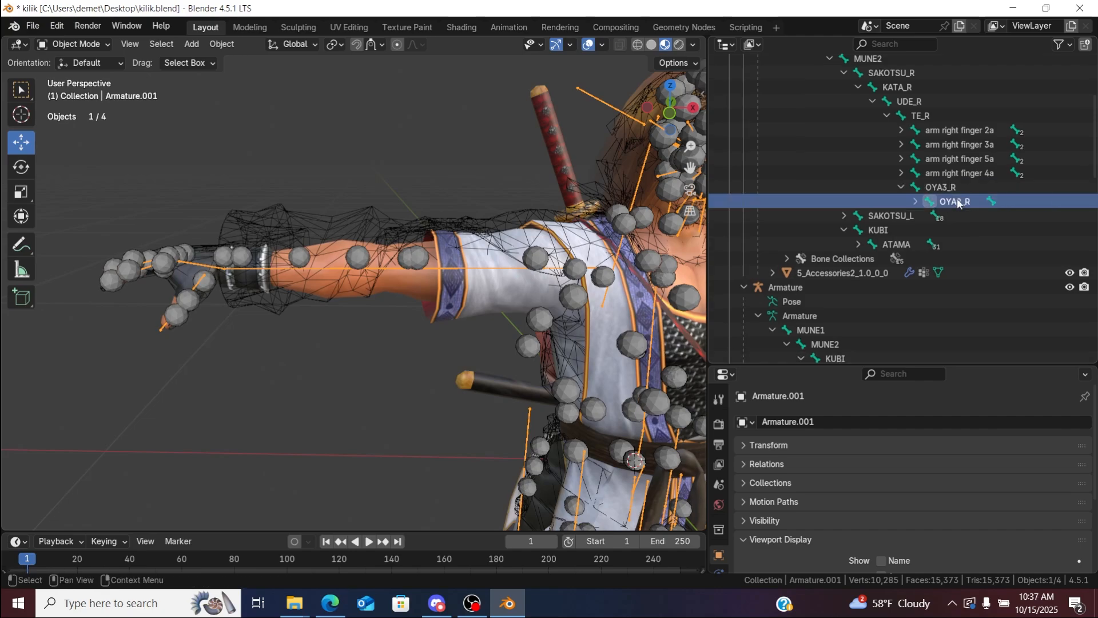
Step: Rename the last bone of the same finger, under OYA2_R, as OYA1_R and collapse the OYA3_R chain
{"action": "left_click", "coordinate": [915, 201]}
{"action": "left_click", "coordinate": [967, 215]}
{"action": "scroll", "coordinate": [967, 215], "scroll_direction": "down", "scroll_amount": 1}
{"action": "double_click", "coordinate": [973, 201]}
{"action": "key", "text": "ctrl+v"}
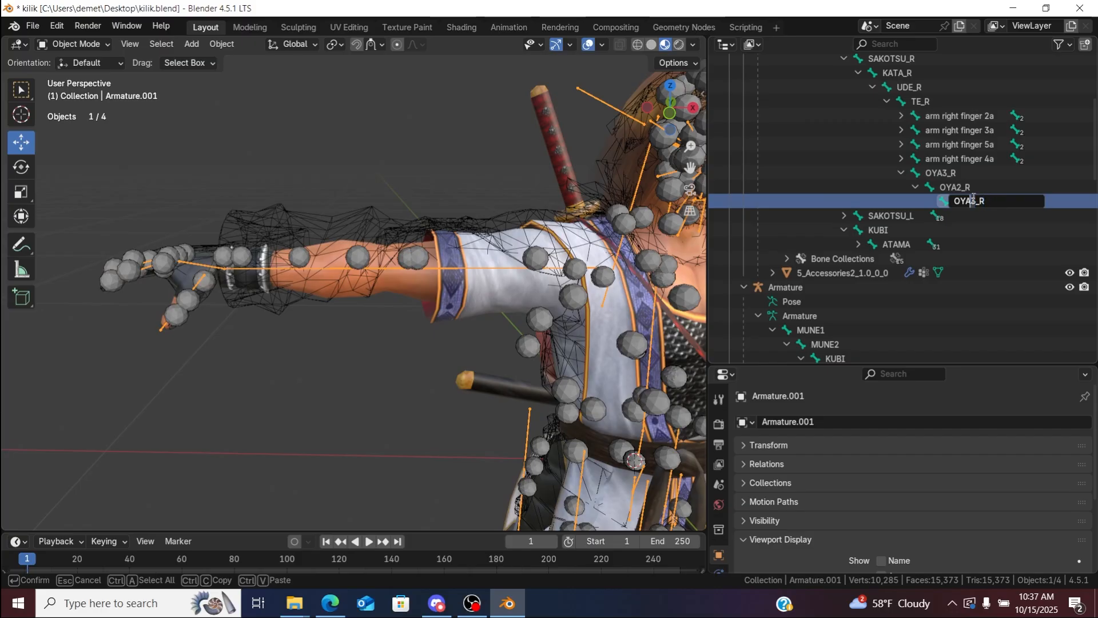
{"action": "key", "text": "Return"}
{"action": "left_click", "coordinate": [901, 173]}
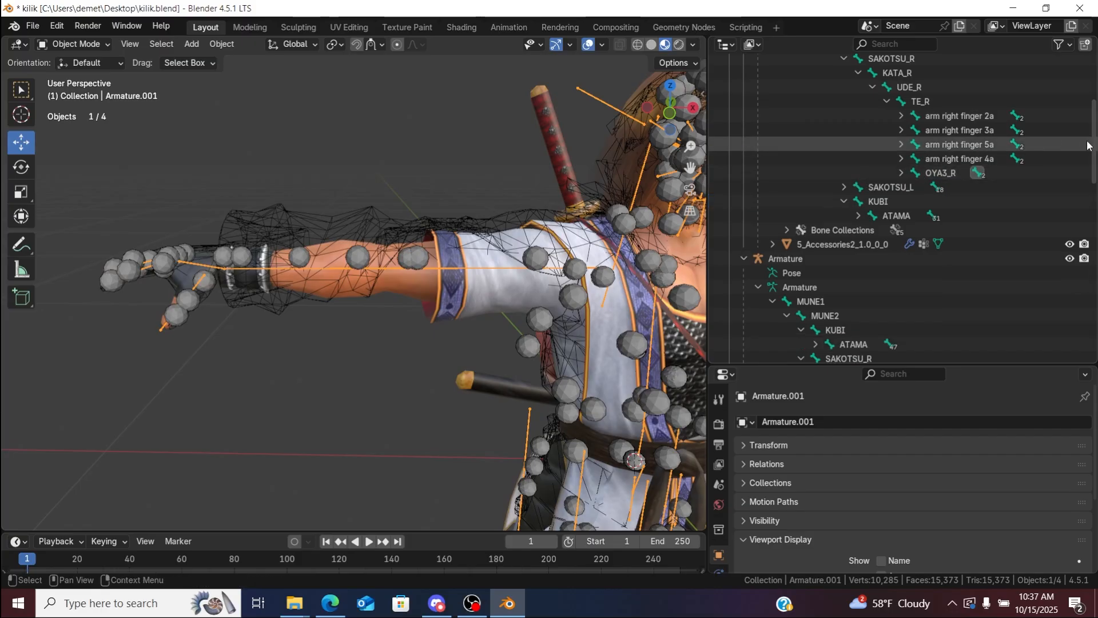
Step: Rename the arm right finger 2a bone under Armature.001's TE_R as HITO3_R, matching the bone name in Armature
{"action": "left_click_drag", "start_coordinate": [1089, 146], "coordinate": [1095, 203]}
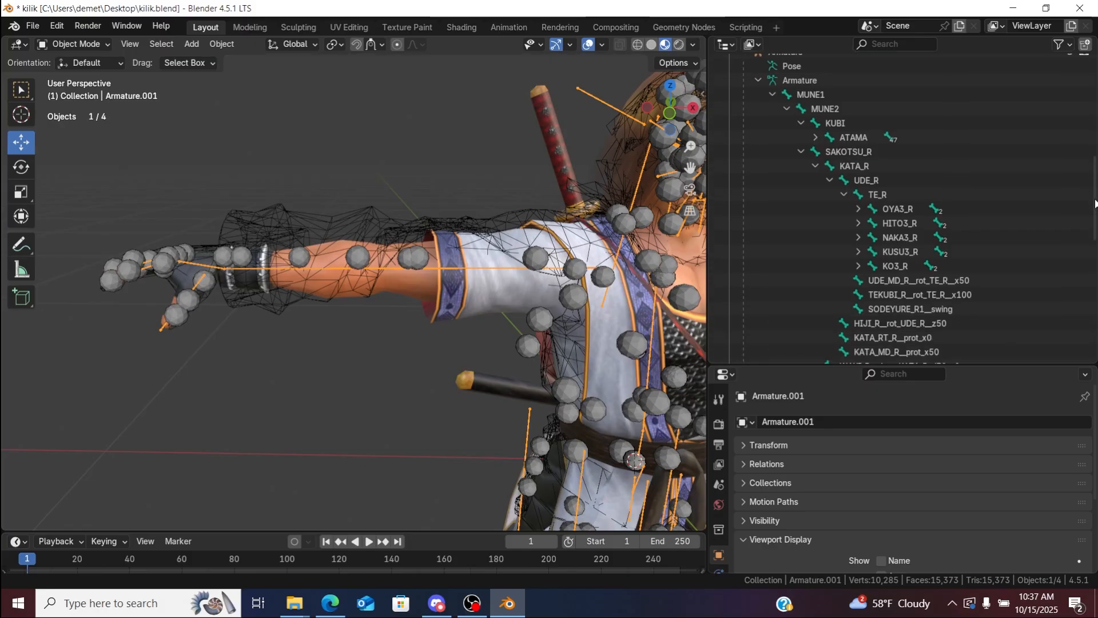
{"action": "double_click", "coordinate": [896, 223]}
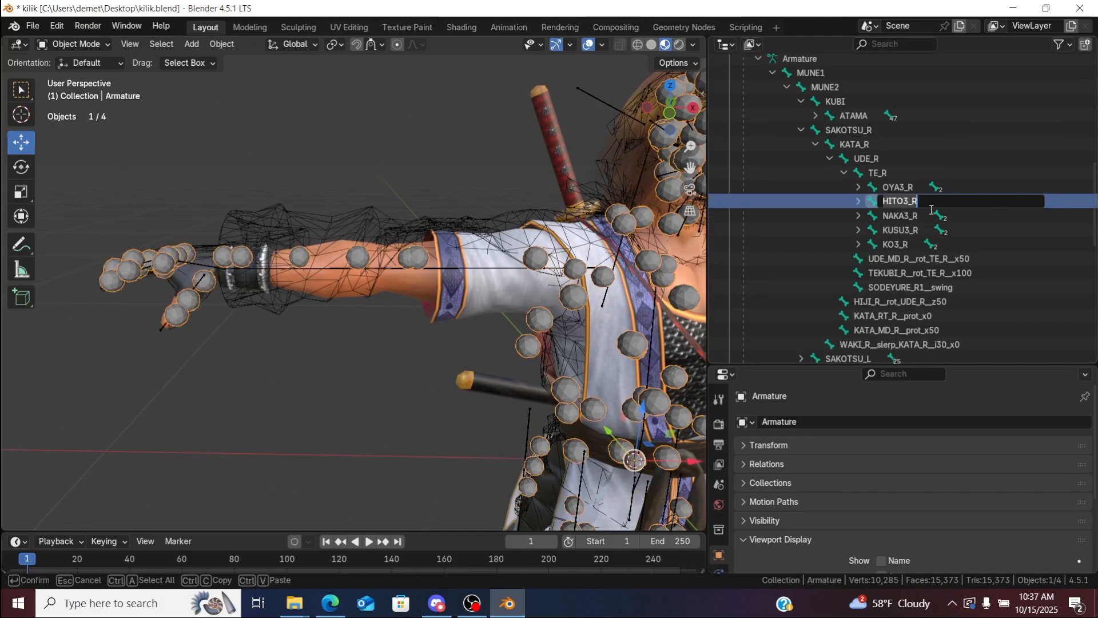
{"action": "left_click", "coordinate": [1057, 203]}
{"action": "left_click_drag", "start_coordinate": [1093, 215], "coordinate": [1094, 155]}
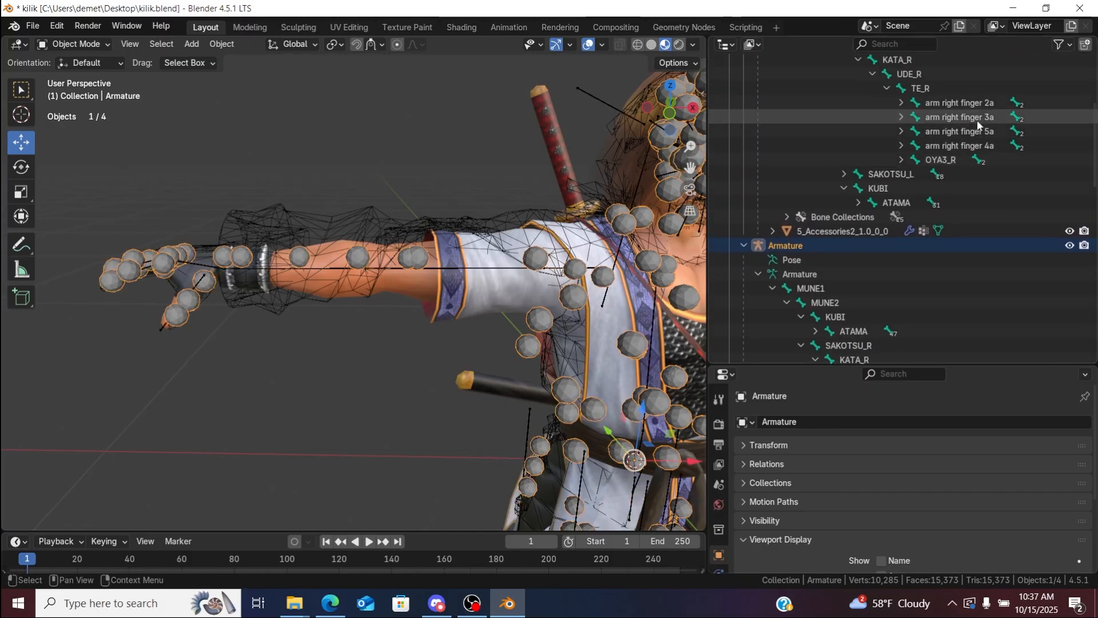
{"action": "double_click", "coordinate": [964, 107]}
{"action": "type", "text": "HITO3_R"}
{"action": "key", "text": "Return"}
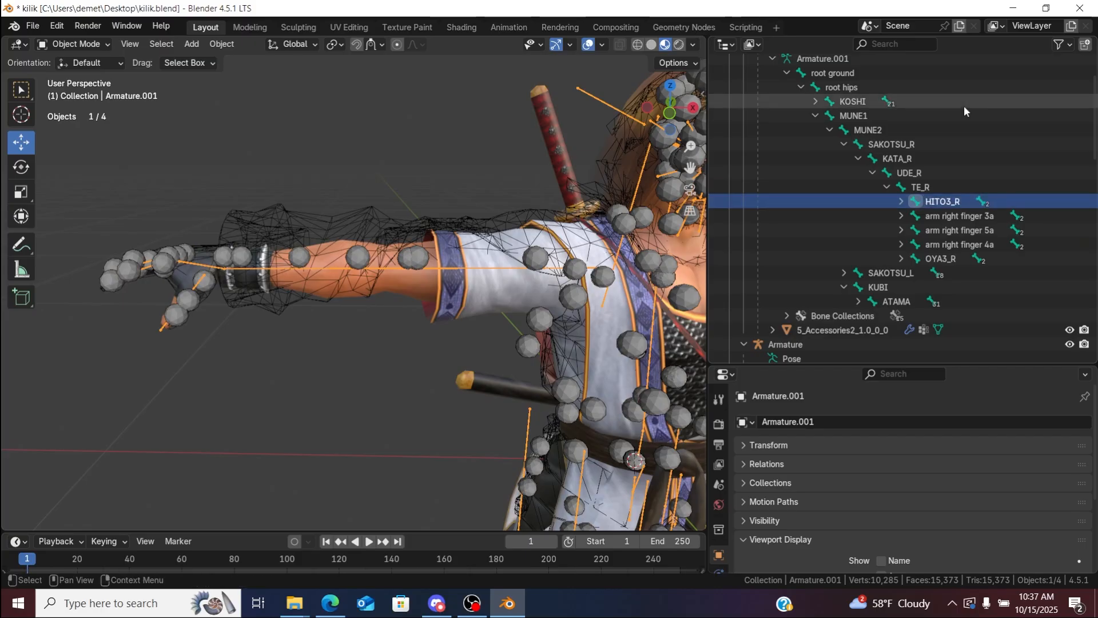
Step: Rename the child bone directly under Armature.001's HITO3_R as HITO2_R
{"action": "left_click", "coordinate": [902, 201]}
{"action": "double_click", "coordinate": [961, 215]}
{"action": "type", "text": "HITO3_R"}
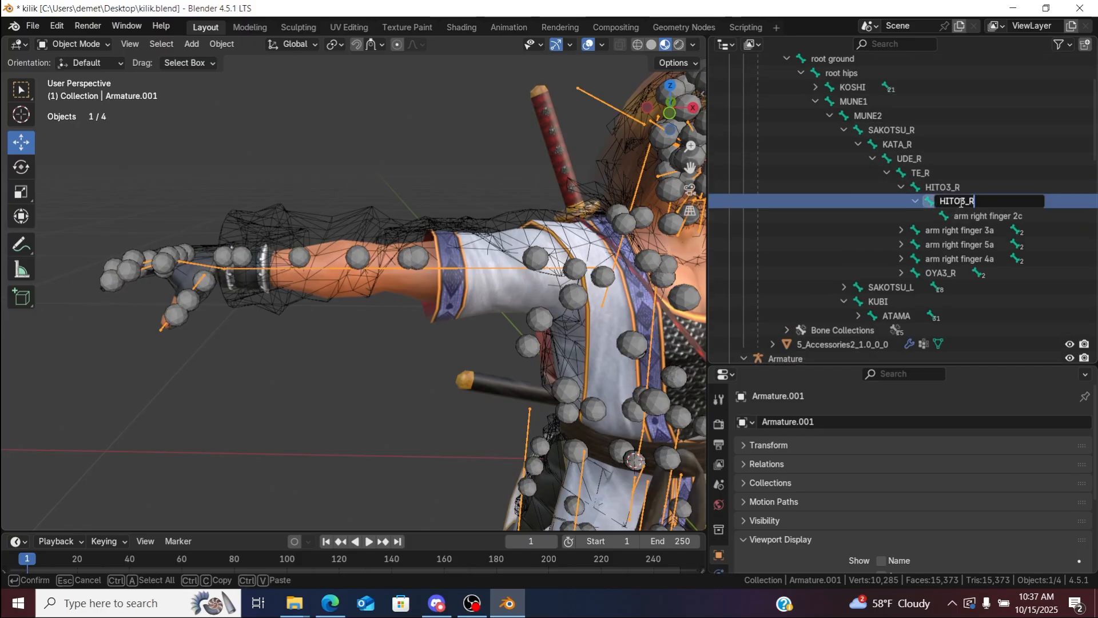
{"action": "left_click", "coordinate": [963, 201]}
{"action": "key", "text": "BackSpace"}
{"action": "type", "text": "2"}
{"action": "key", "text": "Return"}
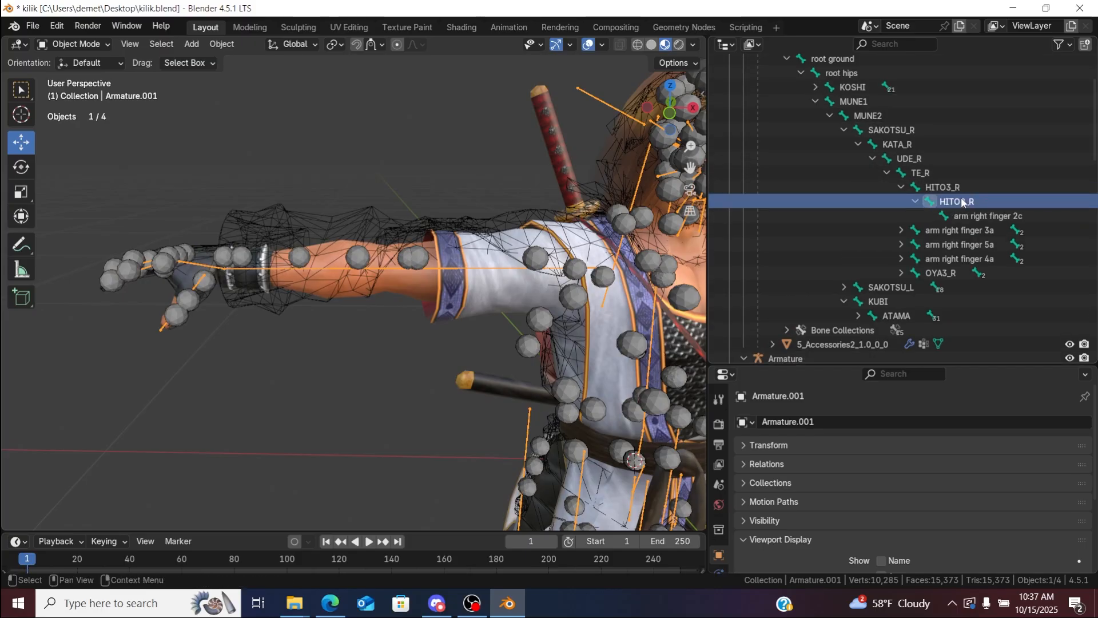
Step: Rename the arm right finger 2c bone under HITO2_R as HITO1_R and collapse the HITO3_R chain
{"action": "double_click", "coordinate": [975, 215]}
{"action": "type", "text": "HITO3_R"}
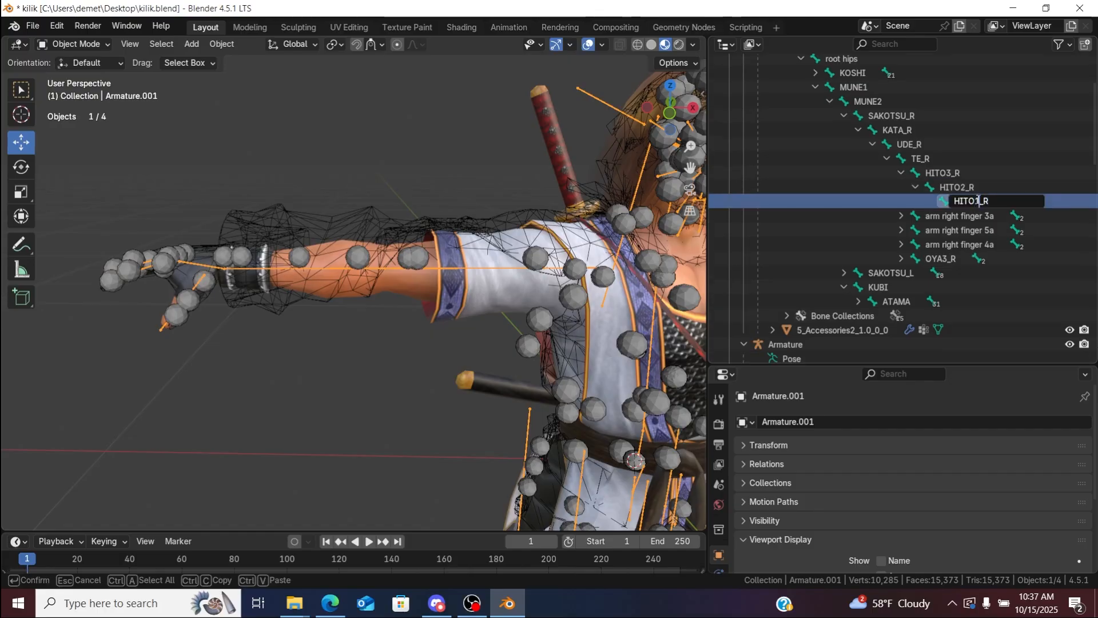
{"action": "type", "text": "1"}
{"action": "key", "text": "Return"}
{"action": "left_click", "coordinate": [901, 173]}
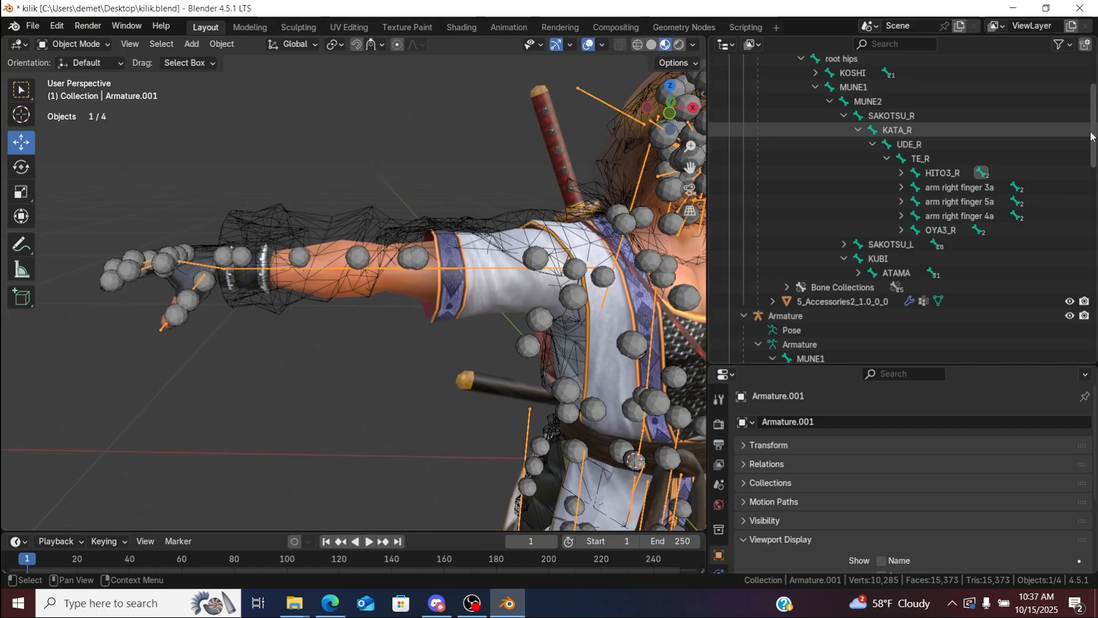
Step: Rename the arm right finger 3a bone under Armature.001's TE_R as NAKA3_R, using the name copied from Armature
{"action": "scroll", "coordinate": [1091, 136], "scroll_direction": "down", "scroll_amount": 8}
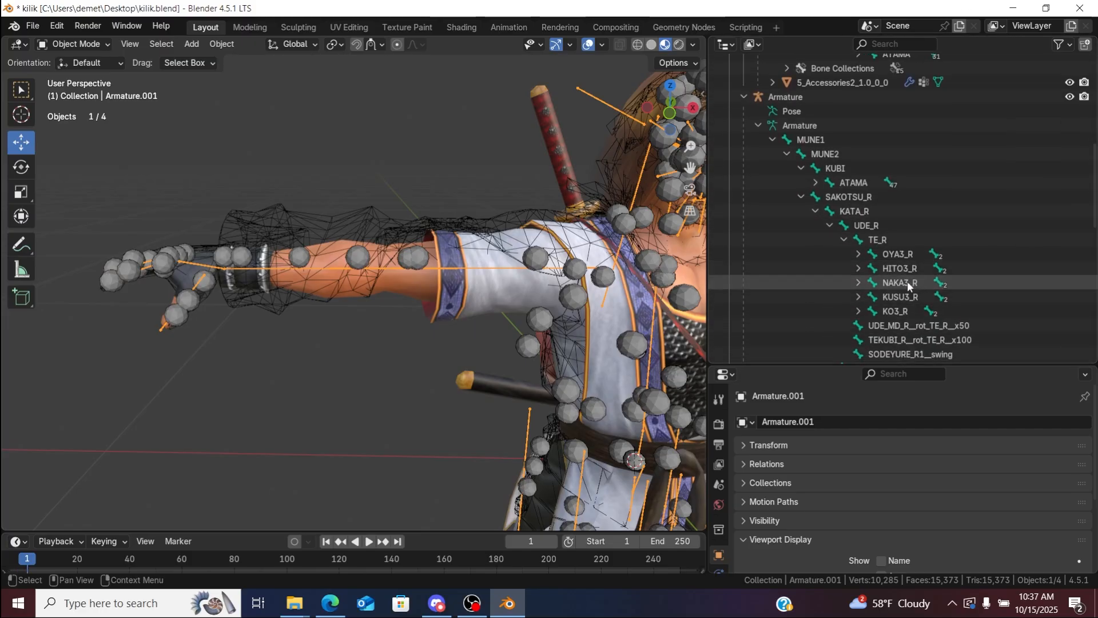
{"action": "double_click", "coordinate": [907, 282]}
{"action": "key", "text": "ctrl+c"}
{"action": "left_click", "coordinate": [1067, 194]}
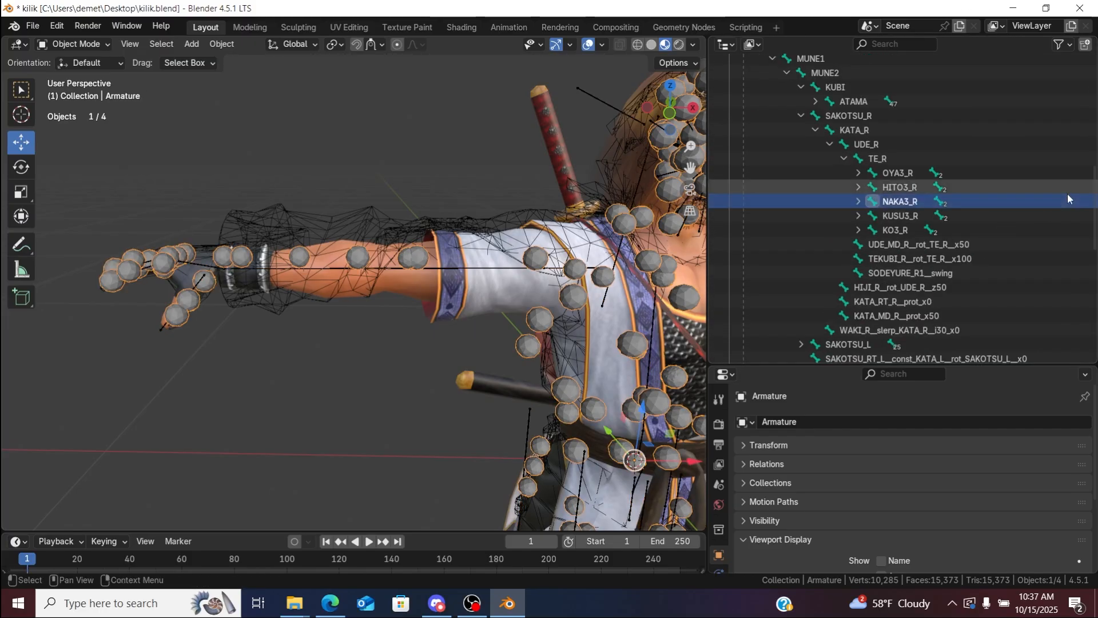
{"action": "left_click_drag", "start_coordinate": [1095, 193], "coordinate": [1095, 131]}
{"action": "double_click", "coordinate": [969, 122]}
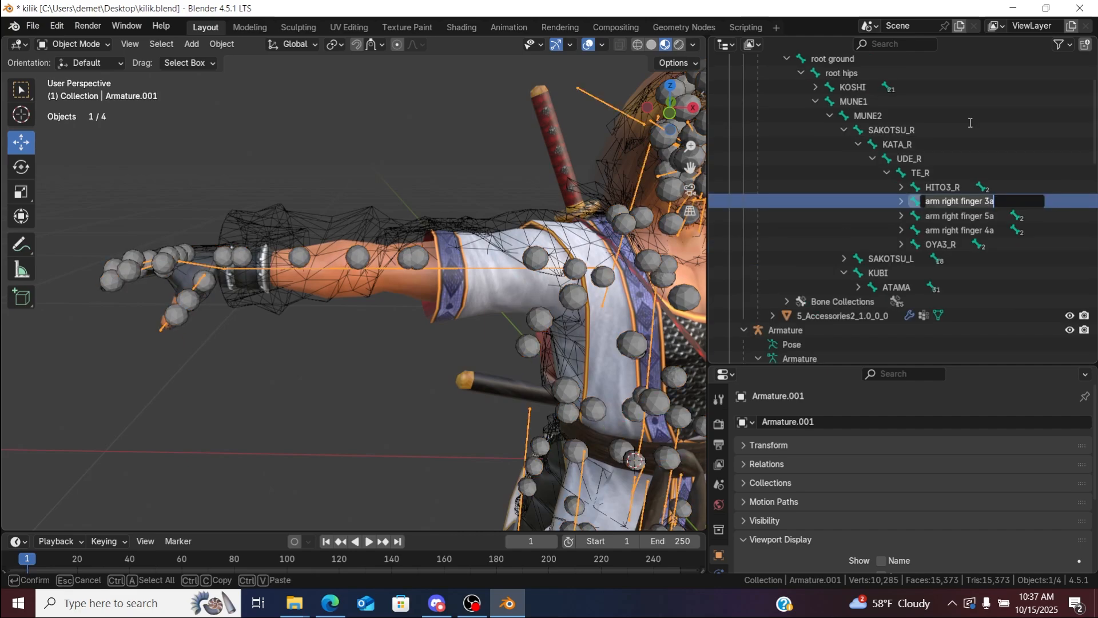
{"action": "key", "text": "ctrl+v"}
{"action": "key", "text": "Return"}
Step: Rename the arm right finger 3b bone under Armature.001's NAKA3_R as NAKA2_R
{"action": "left_click", "coordinate": [902, 203]}
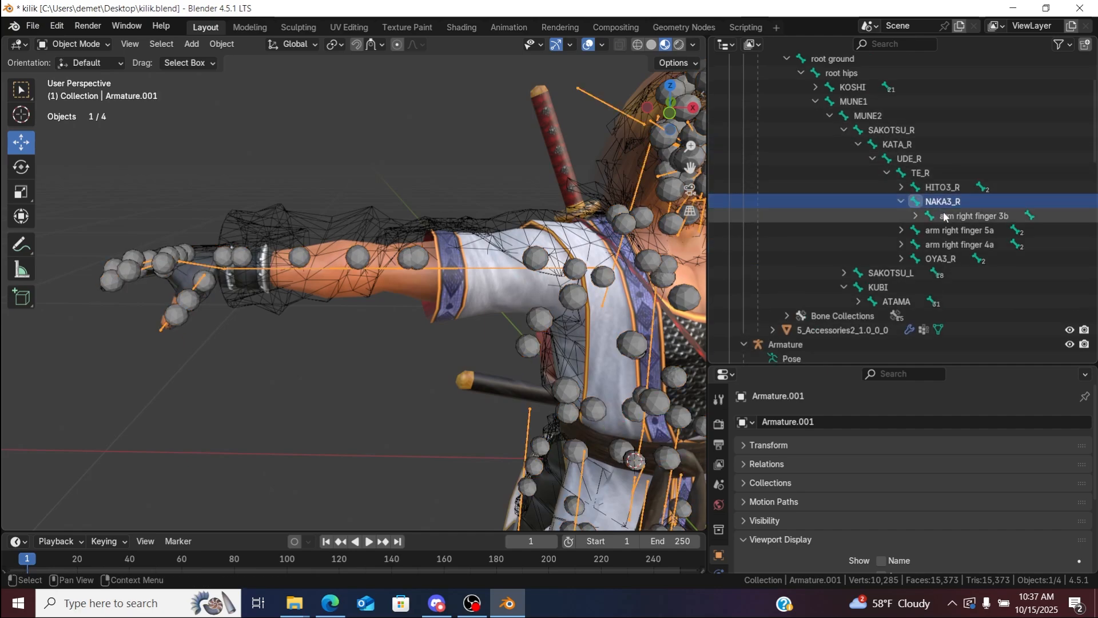
{"action": "double_click", "coordinate": [949, 202]}
{"action": "key", "text": "ctrl+v"}
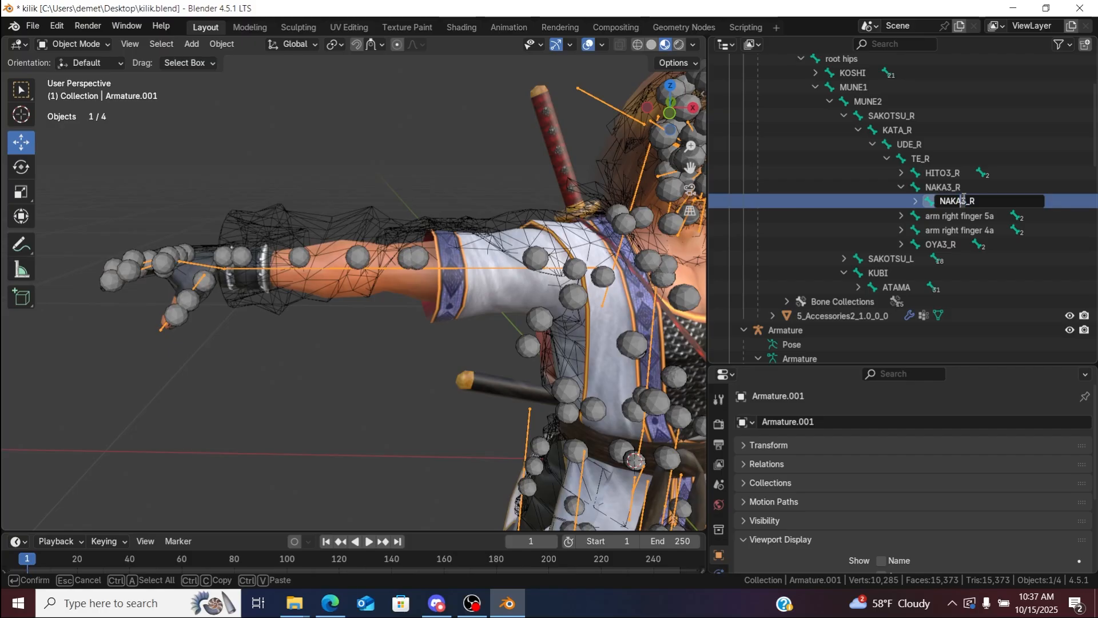
{"action": "key", "text": "Return"}
Step: Rename the arm right finger 3c bone under NAKA2_R as NAKA1_R and collapse the NAKA3_R chain
{"action": "left_click", "coordinate": [917, 201]}
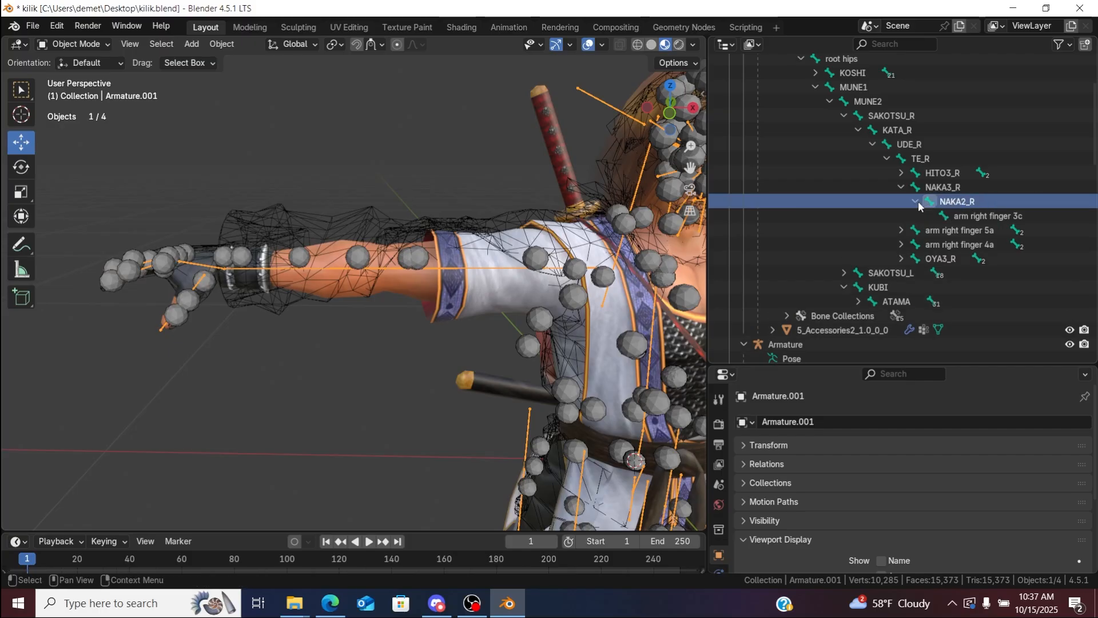
{"action": "double_click", "coordinate": [961, 202]}
{"action": "key", "text": "ctrl+v"}
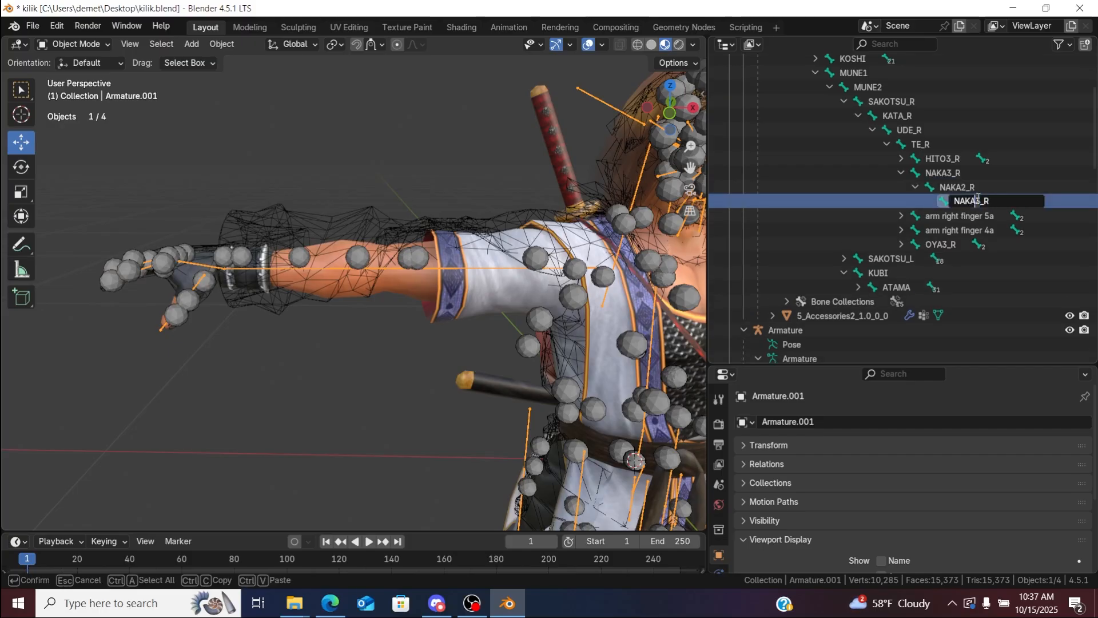
{"action": "key", "text": "Return"}
{"action": "left_click", "coordinate": [901, 171]}
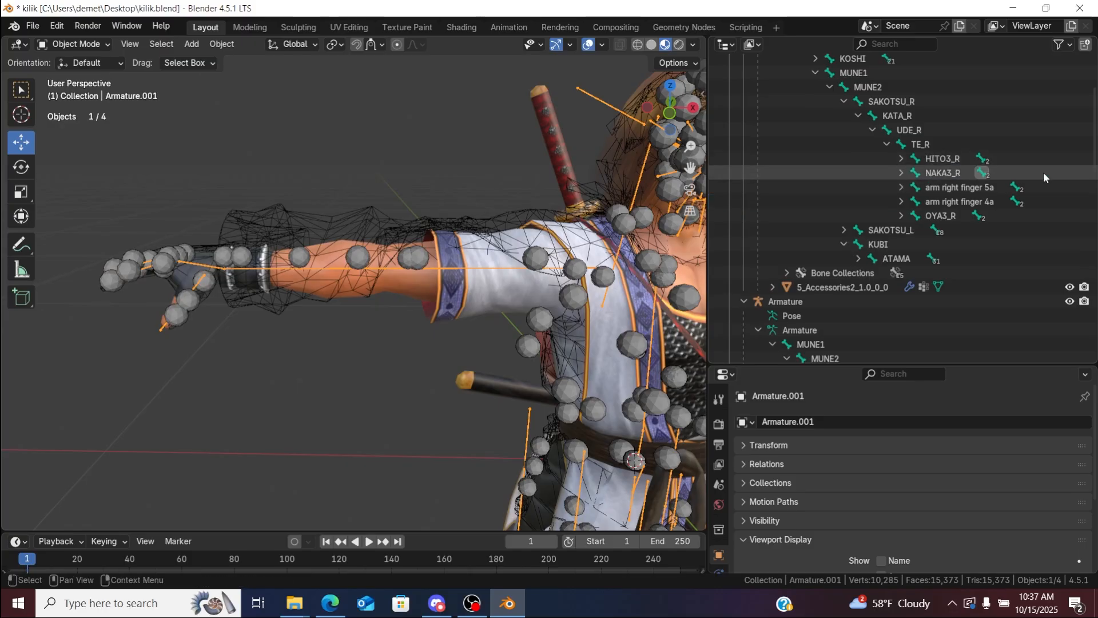
Step: Rename the arm right finger 4a bone under Armature.001's TE_R as KUSU3_R, using the name copied from Armature
{"action": "scroll", "coordinate": [897, 229], "scroll_direction": "down", "scroll_amount": 10}
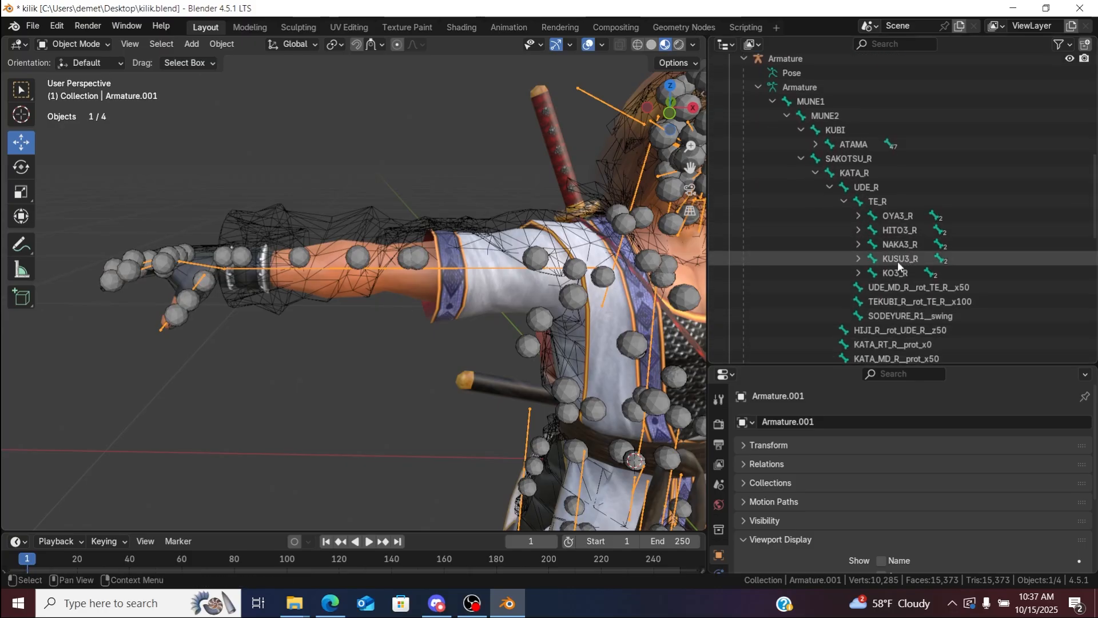
{"action": "double_click", "coordinate": [897, 261]}
{"action": "key", "text": "Return"}
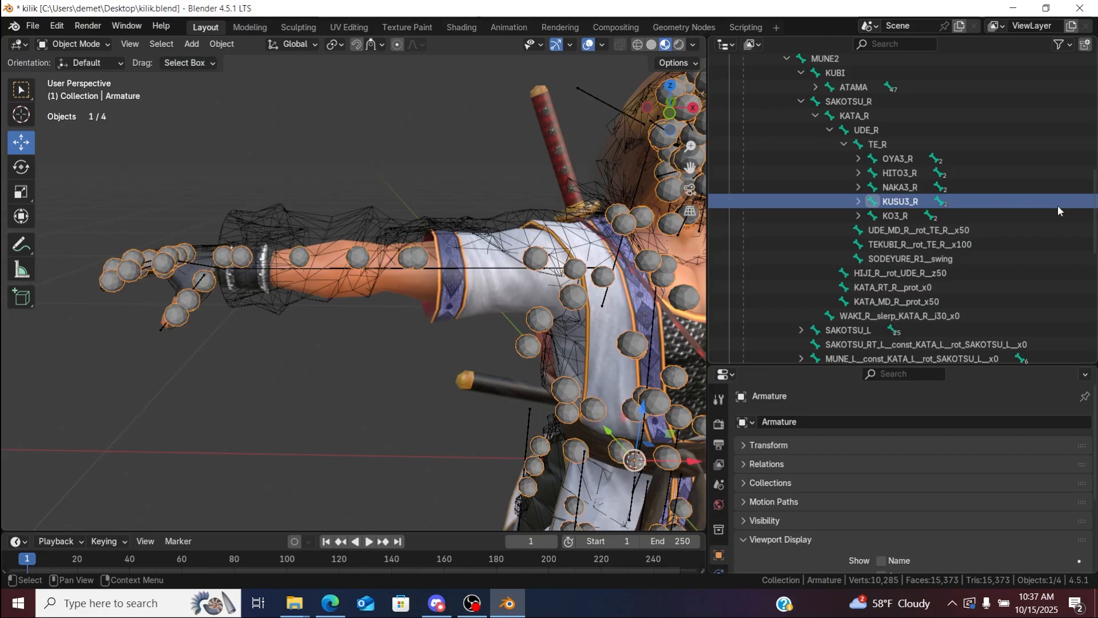
{"action": "scroll", "coordinate": [1067, 177], "scroll_direction": "up", "scroll_amount": 10}
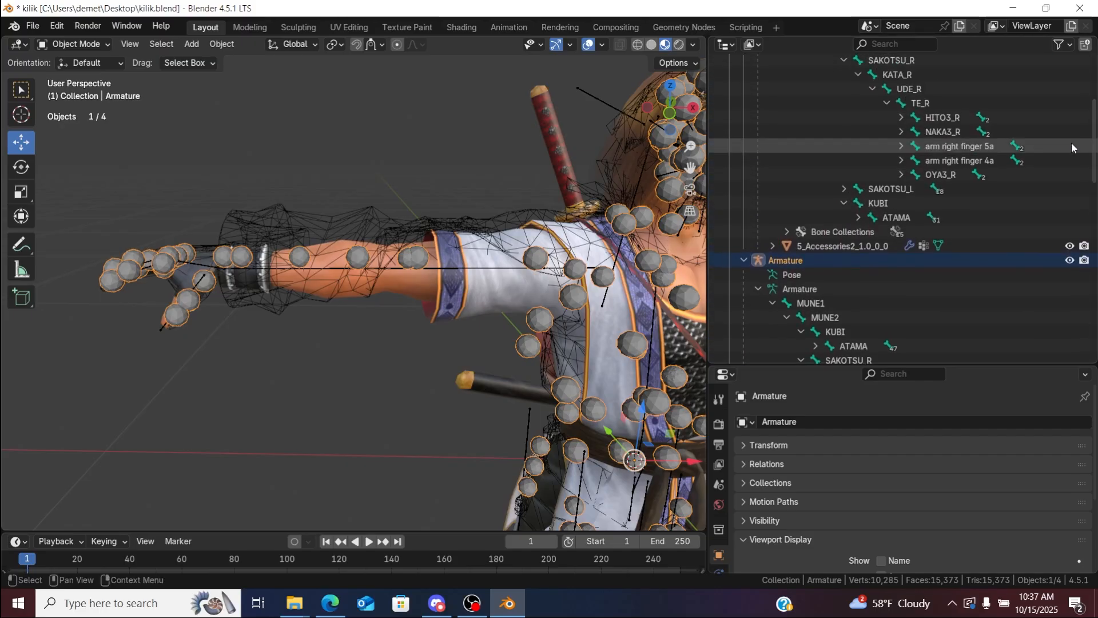
{"action": "left_click", "coordinate": [976, 161]}
{"action": "scroll", "coordinate": [976, 161], "scroll_direction": "up", "scroll_amount": 2}
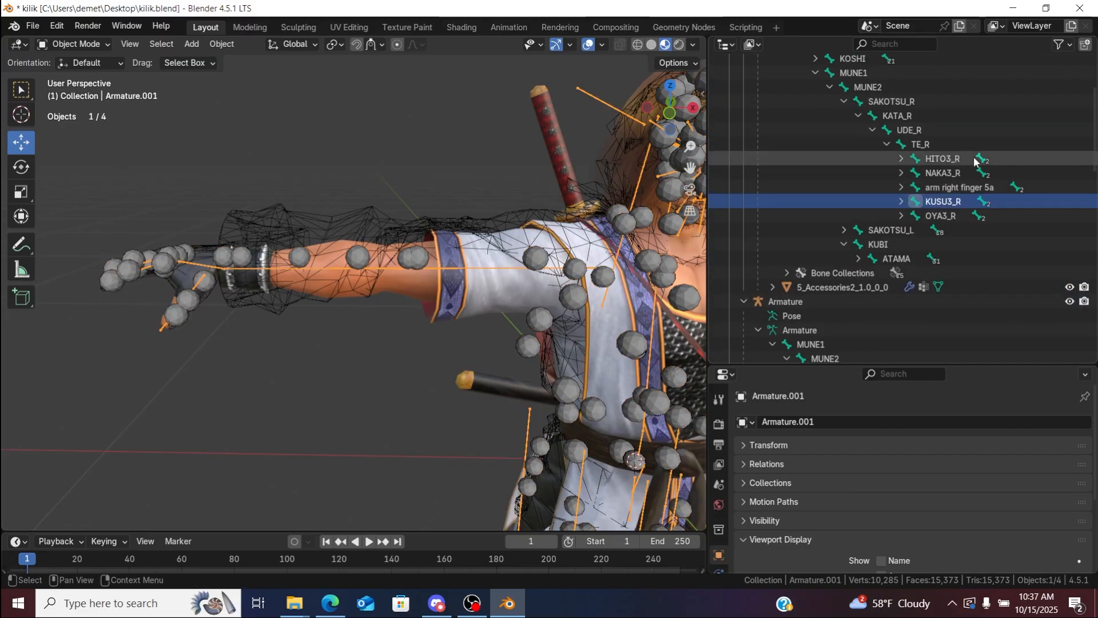
Step: Rename the child bone directly under Armature.001's KUSU3_R as KUSU2_R
{"action": "left_click", "coordinate": [902, 202]}
{"action": "double_click", "coordinate": [951, 219]}
{"action": "type", "text": "KUSU3_R"}
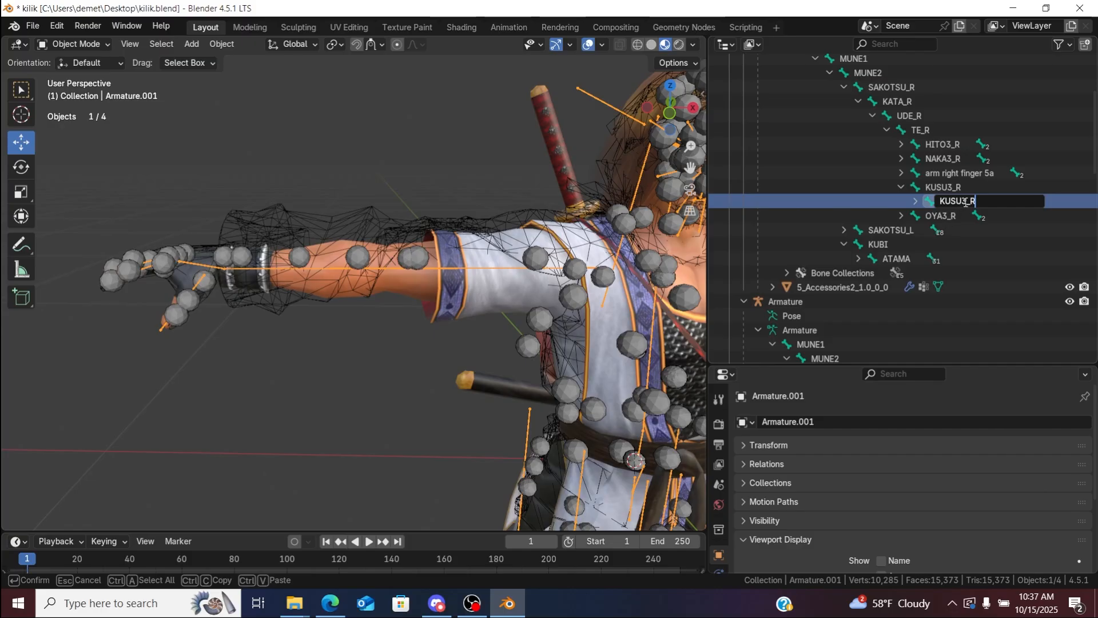
{"action": "type", "text": "2"}
{"action": "key", "text": "Return"}
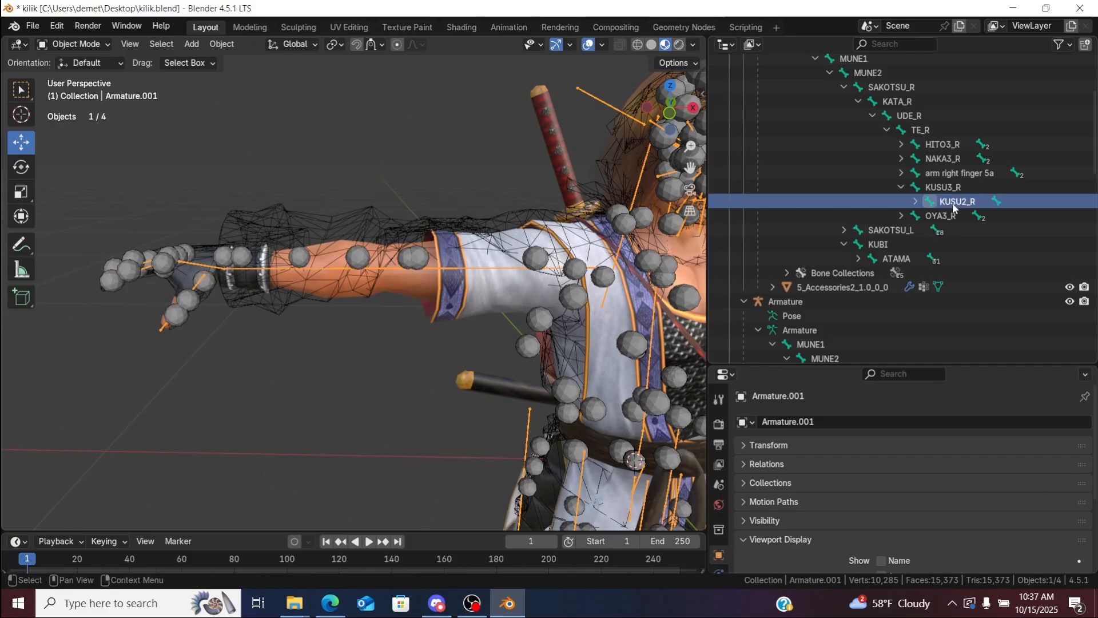
Step: Rename the arm right finger 4c bone under KUSU2_R as KUSU1_R and collapse the KUSU3_R chain
{"action": "left_click", "coordinate": [915, 201]}
{"action": "double_click", "coordinate": [958, 212]}
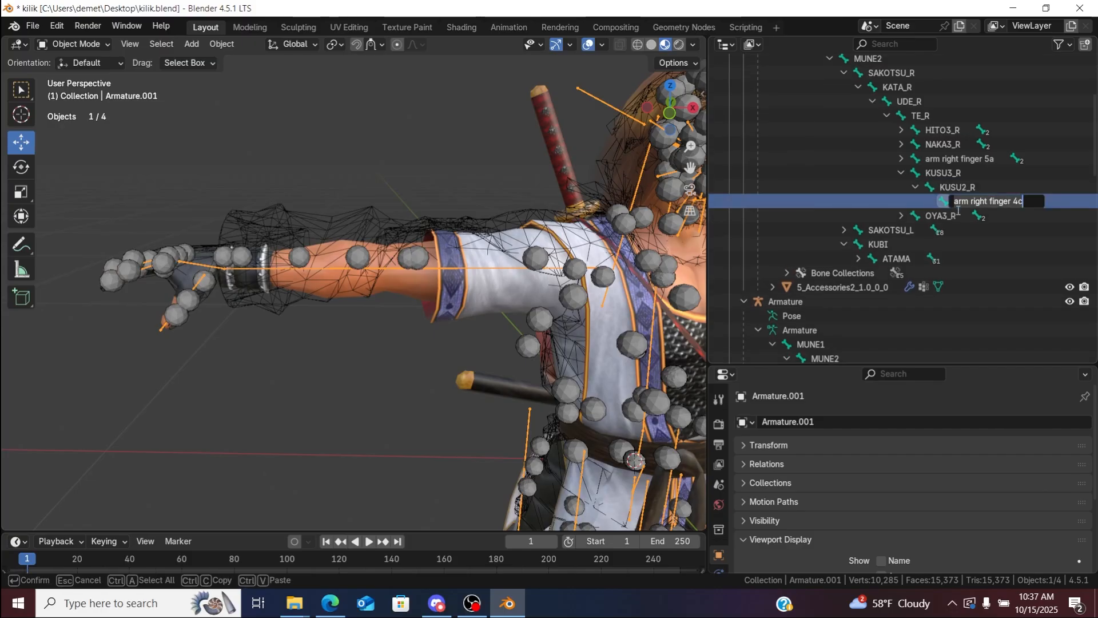
{"action": "type", "text": "KUSU3_R"}
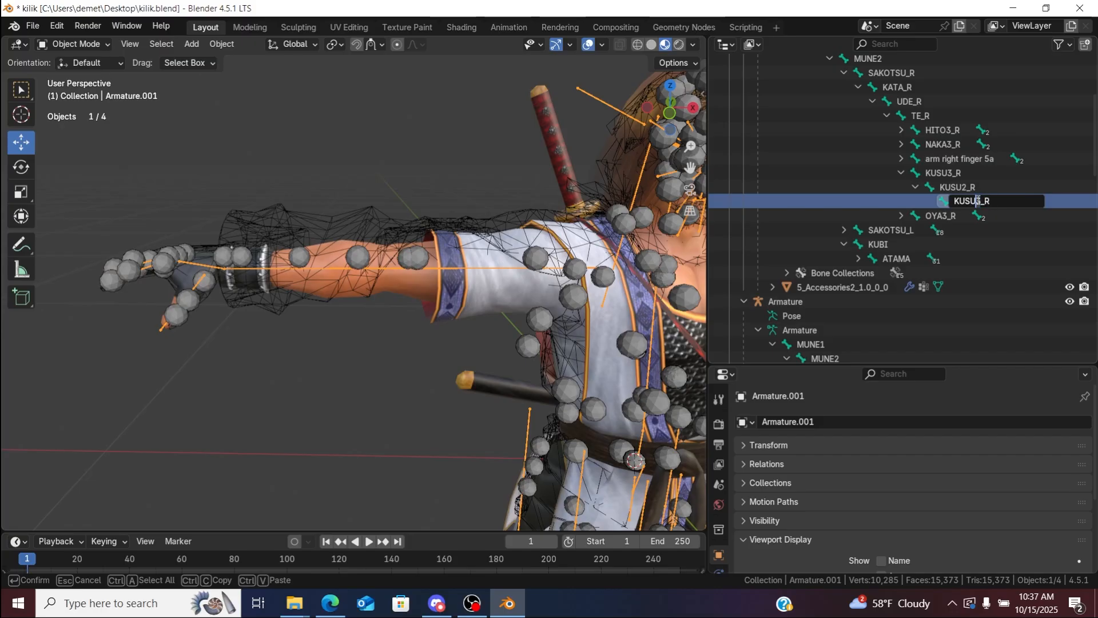
{"action": "key", "text": "Return"}
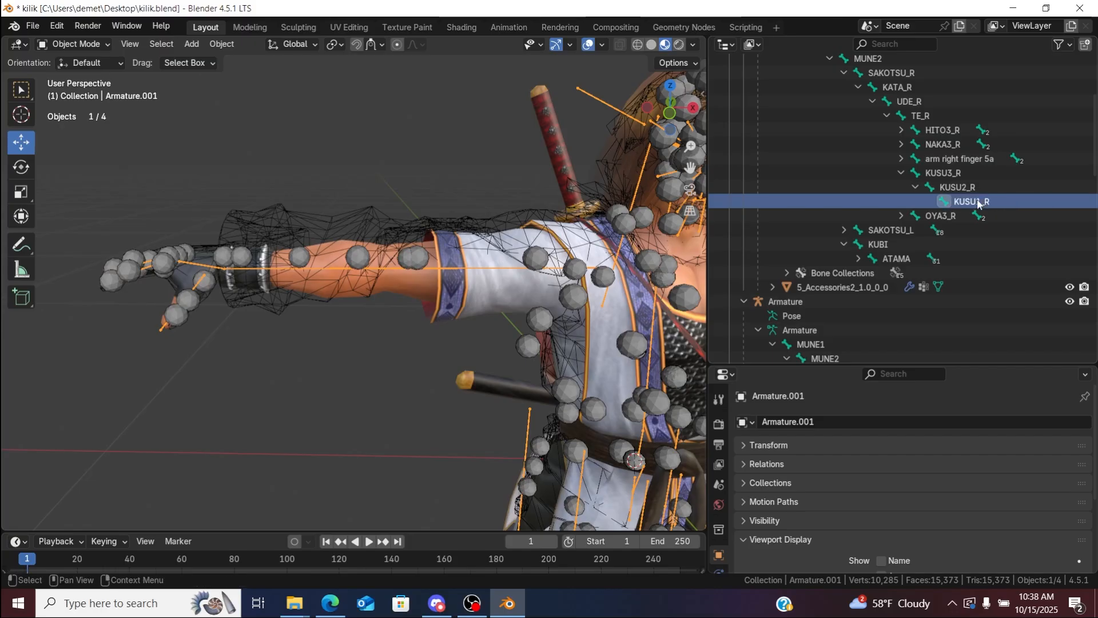
{"action": "left_click", "coordinate": [901, 173]}
Step: Rename the arm right finger 5a bone under Armature.001's TE_R as KO3_R, using the name copied from Armature
{"action": "scroll", "coordinate": [1024, 217], "scroll_direction": "down", "scroll_amount": 5}
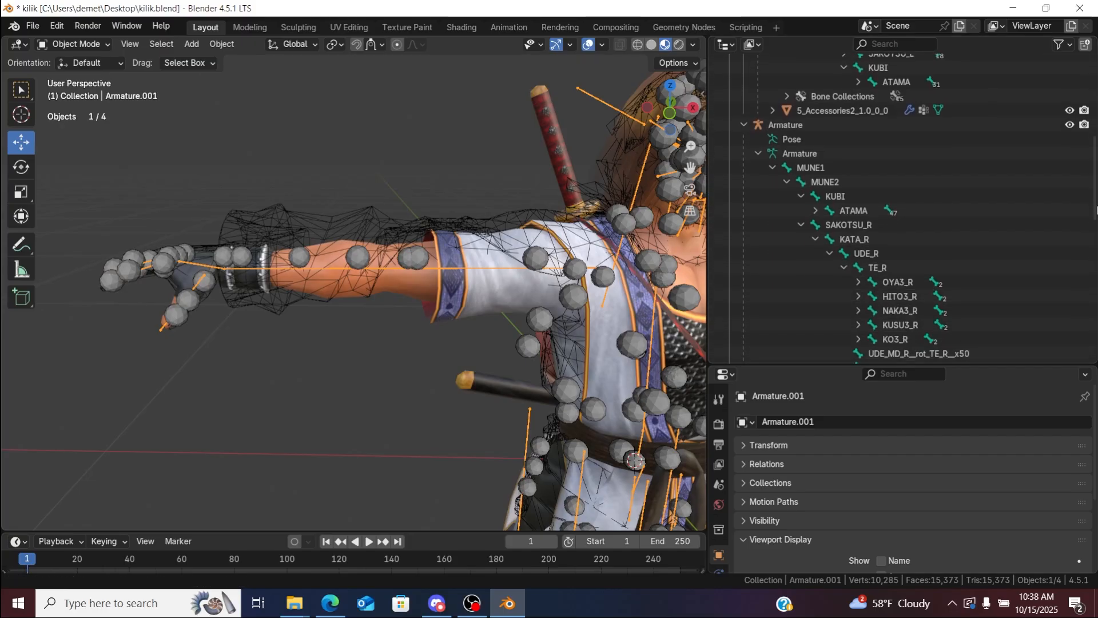
{"action": "double_click", "coordinate": [897, 306]}
{"action": "scroll", "coordinate": [898, 305], "scroll_direction": "down", "scroll_amount": 3}
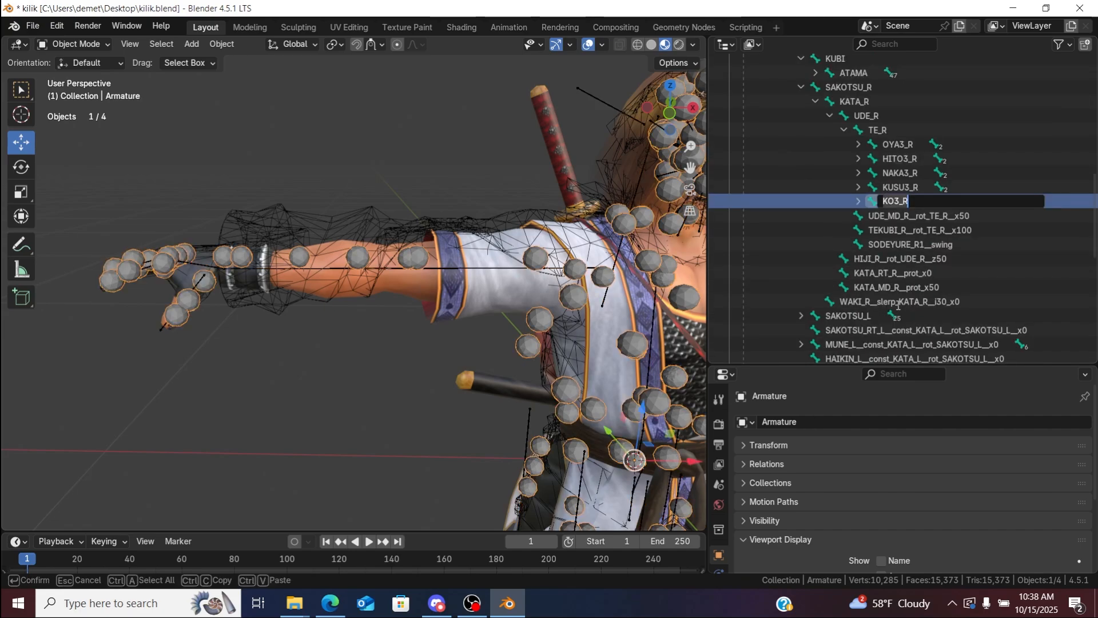
{"action": "key", "text": "Return"}
{"action": "scroll", "coordinate": [1030, 172], "scroll_direction": "up", "scroll_amount": 8}
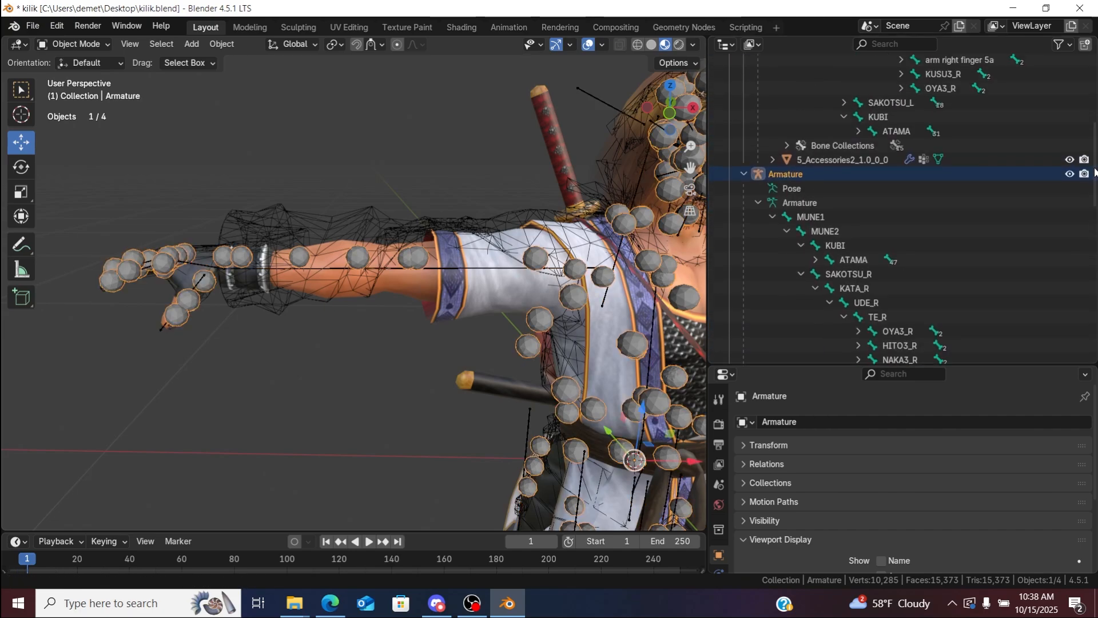
{"action": "double_click", "coordinate": [979, 149]}
{"action": "type", "text": "KO3_R"}
{"action": "key", "text": "Return"}
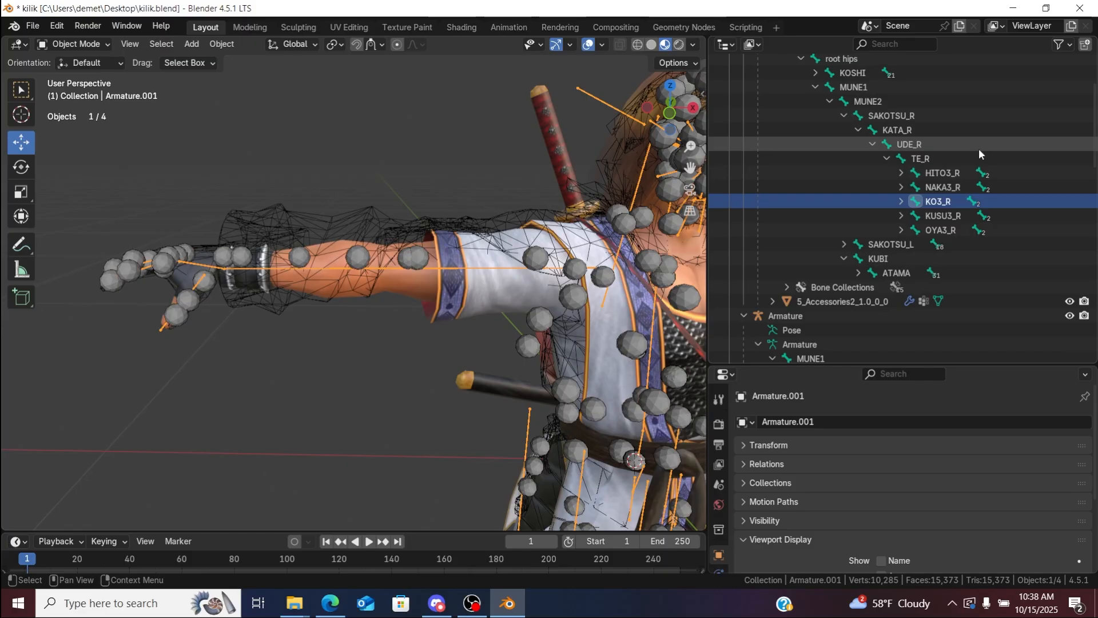
Step: Rename the child bone directly under Armature.001's KO3_R as KO2_R
{"action": "left_click", "coordinate": [901, 201]}
{"action": "double_click", "coordinate": [961, 216]}
{"action": "type", "text": "KO3_R"}
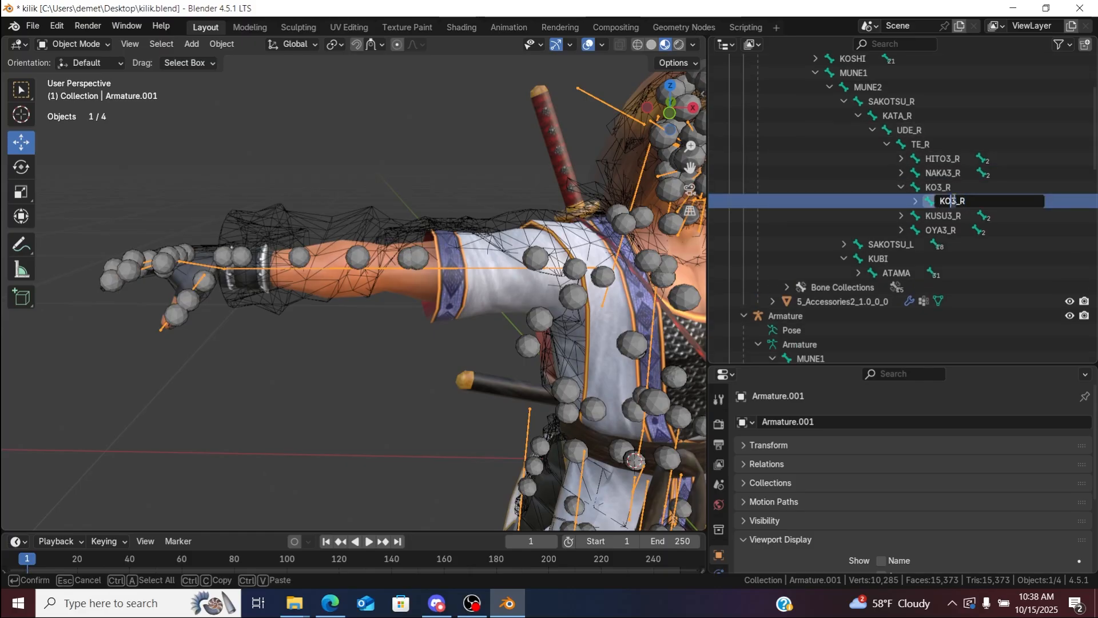
{"action": "key", "text": "Return"}
Step: Rename the arm right finger 5c bone under KO2_R as KO1_R
{"action": "left_click", "coordinate": [915, 201]}
{"action": "double_click", "coordinate": [973, 215]}
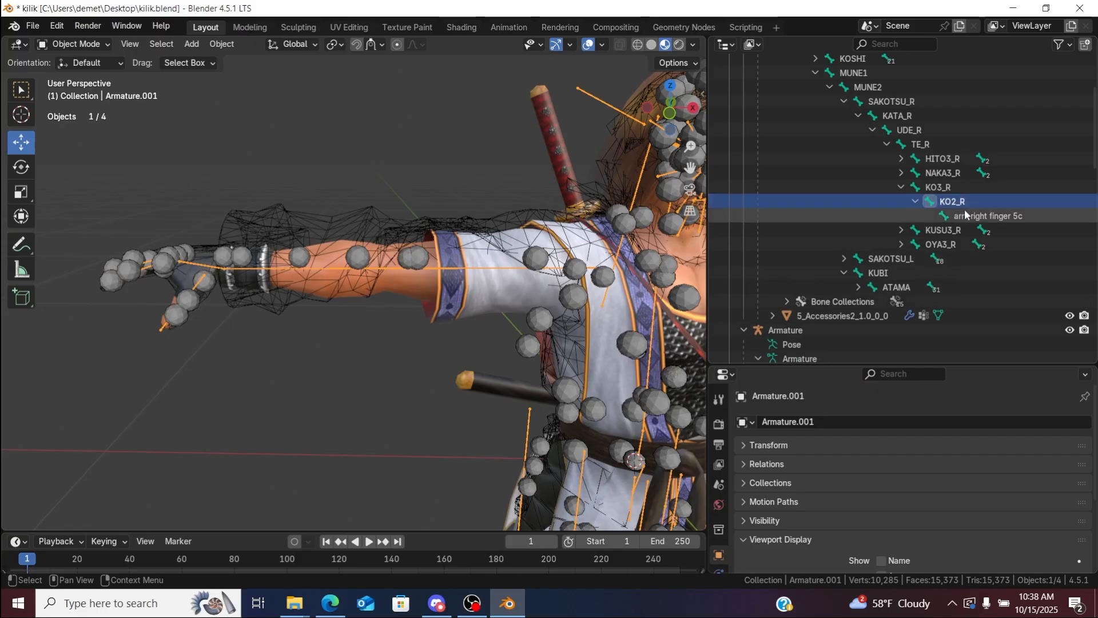
{"action": "type", "text": "KO3_R"}
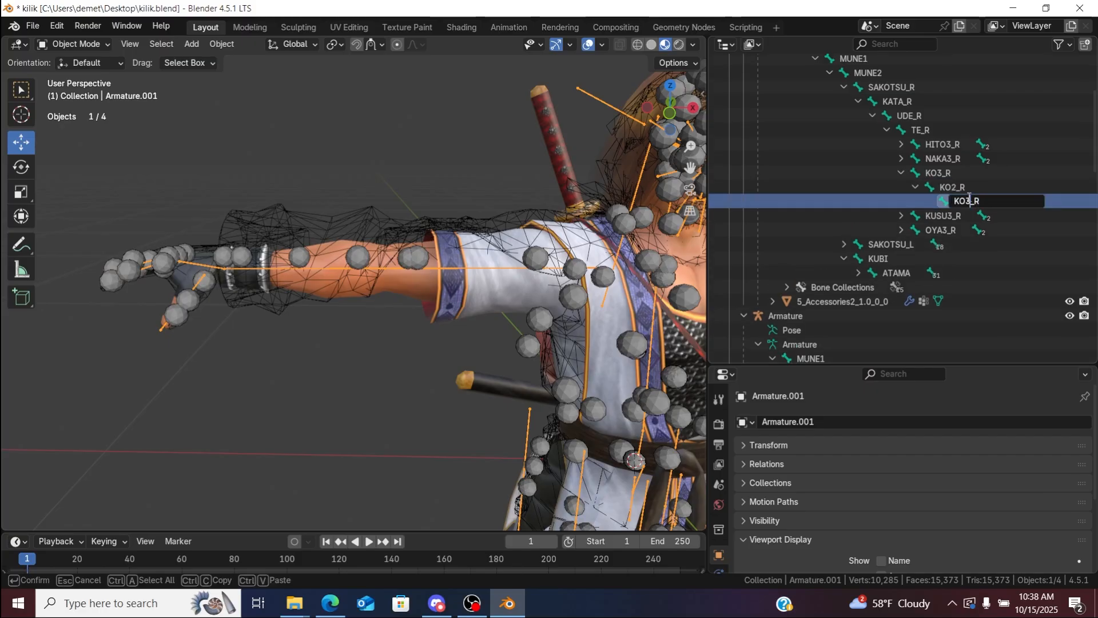
{"action": "key", "text": "Return"}
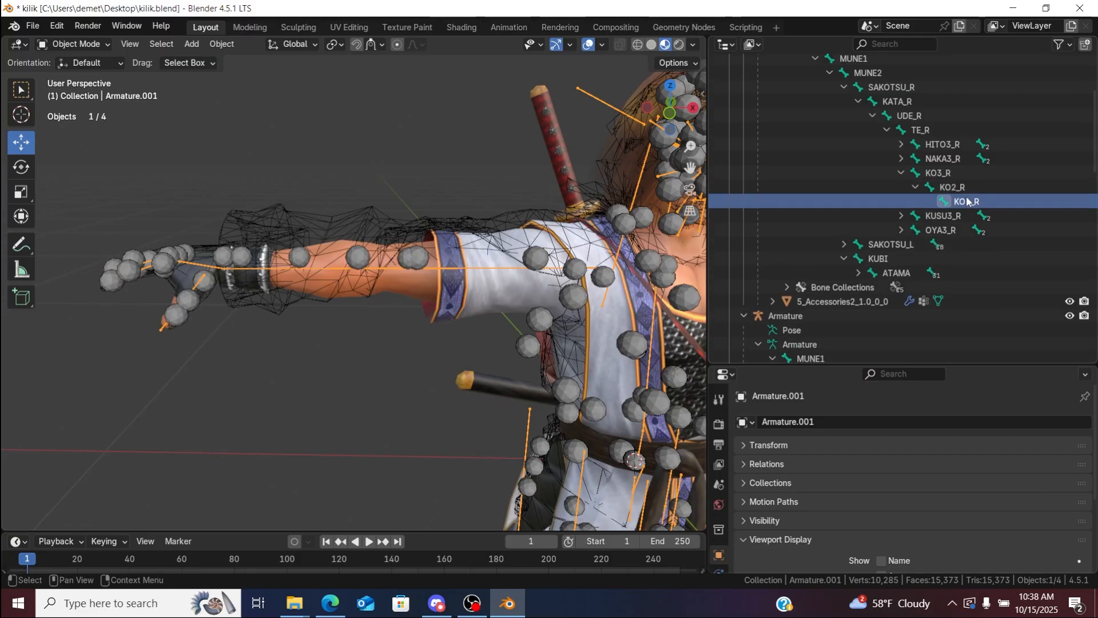
Step: Collapse the bone hierarchies of both Armature.001 and Armature in the outliner
{"action": "left_click", "coordinate": [843, 87]}
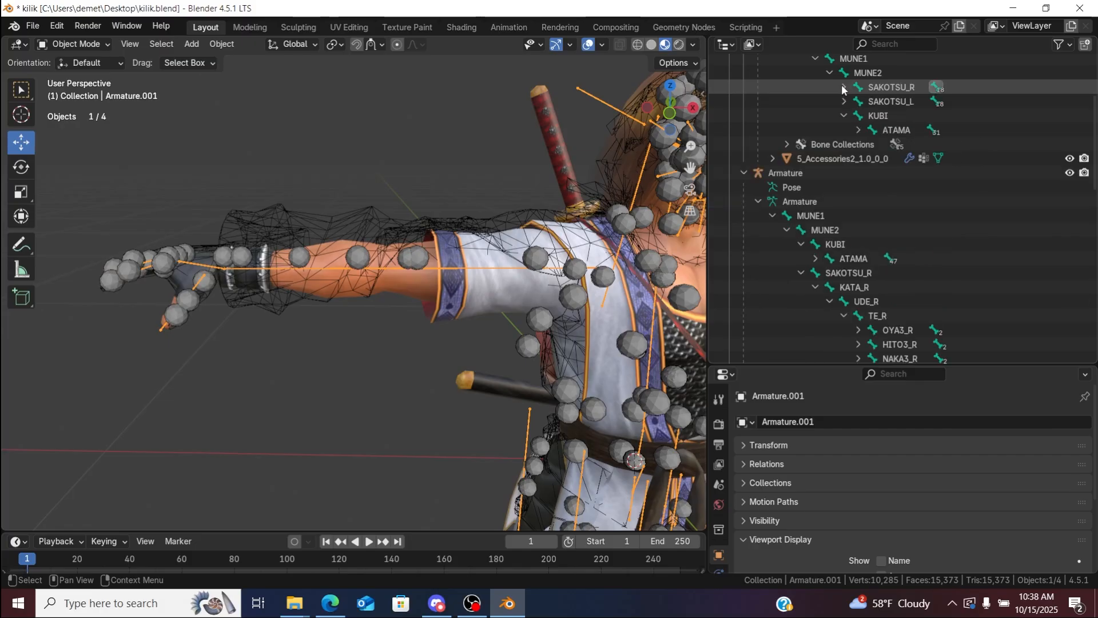
{"action": "left_click", "coordinate": [816, 59]}
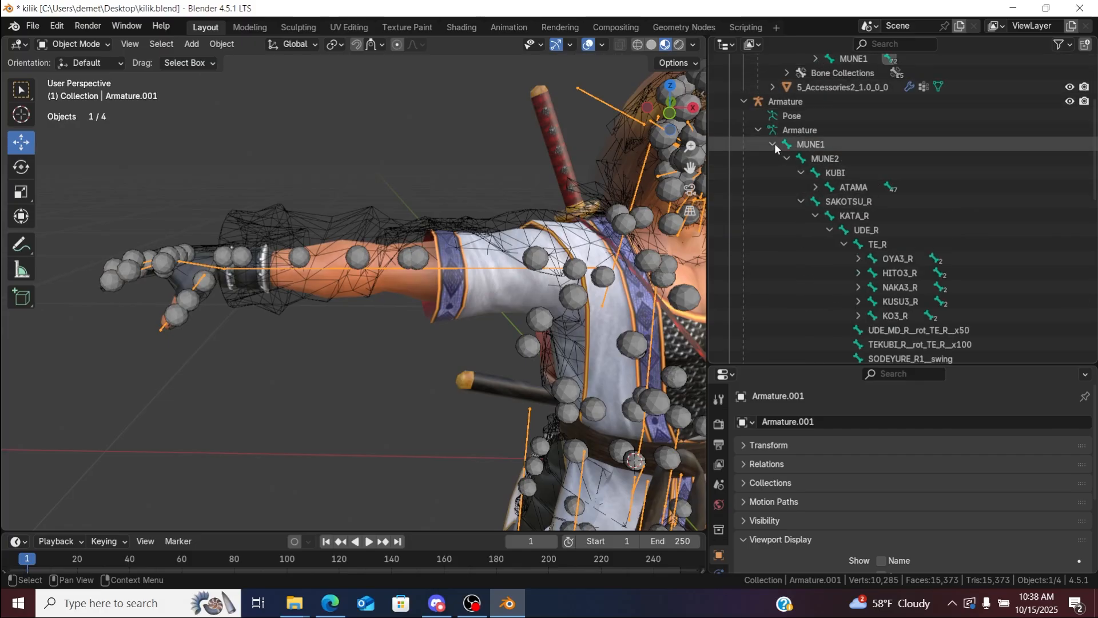
{"action": "scroll", "coordinate": [768, 142], "scroll_direction": "up", "scroll_amount": 5}
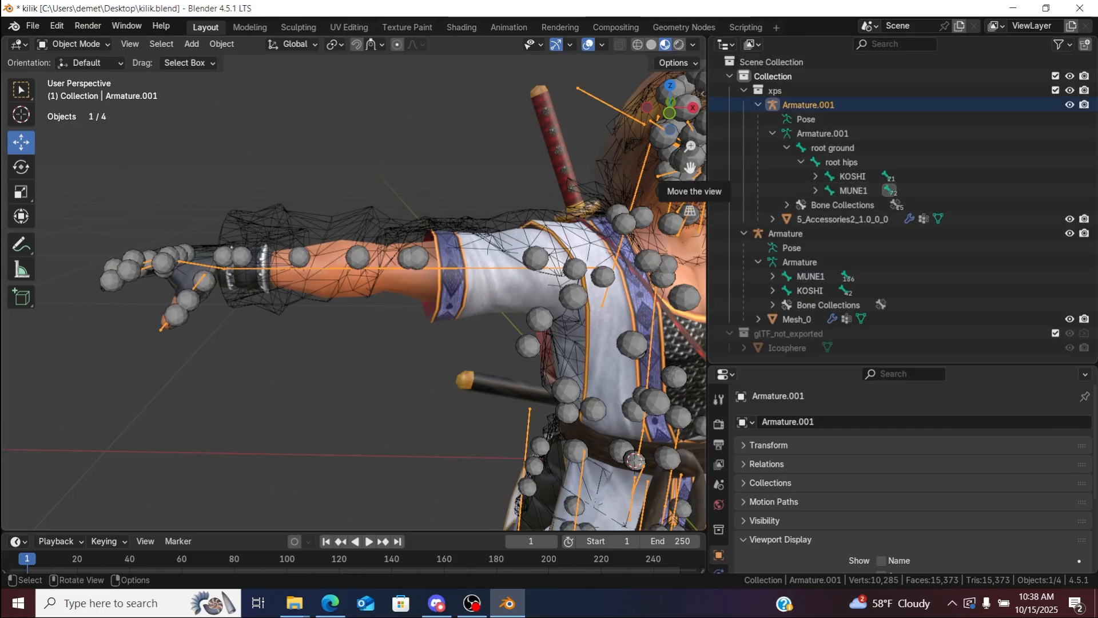
{"action": "left_click_drag", "start_coordinate": [691, 167], "coordinate": [555, 118]}
{"action": "left_click", "coordinate": [770, 133]}
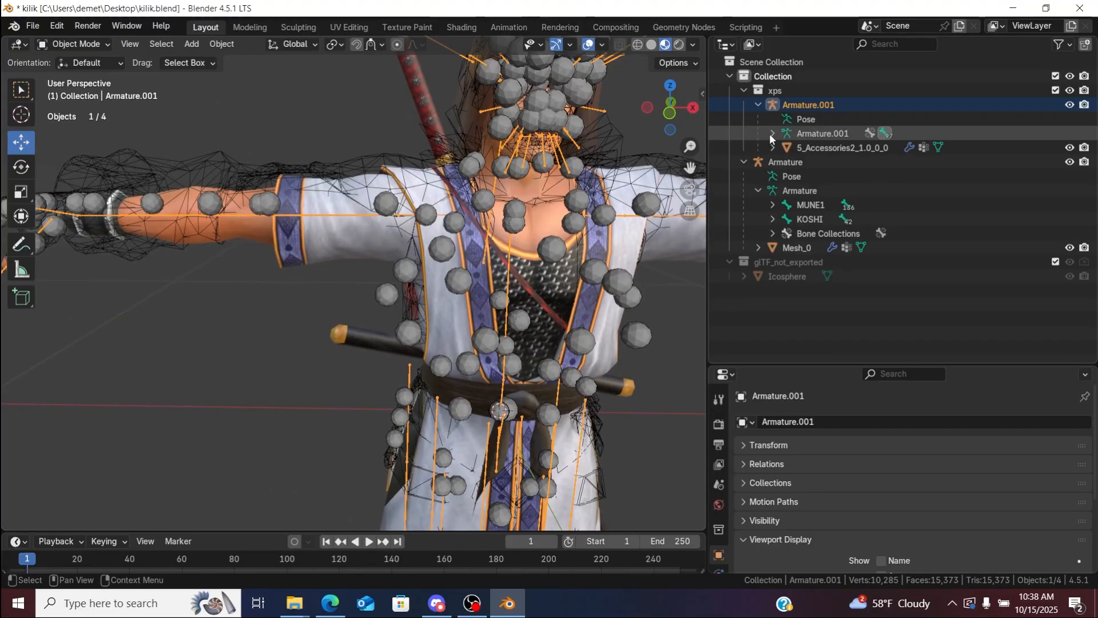
{"action": "left_click", "coordinate": [759, 190]}
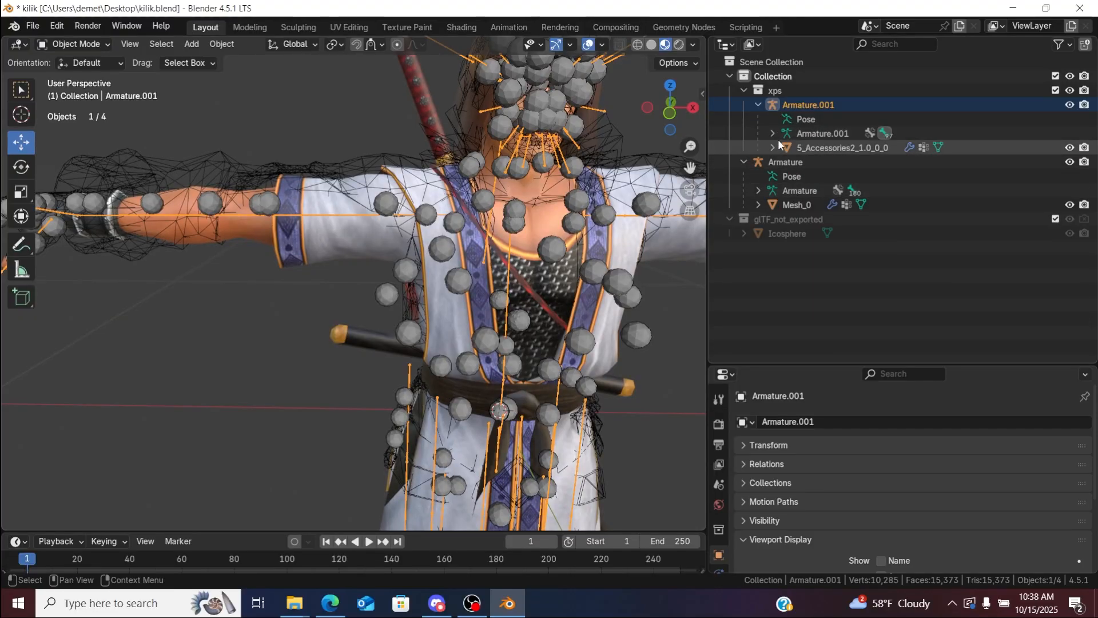
Step: Select the 5_Accessories2_1.0_0_0 mesh, enter Edit Mode and deselect all its geometry
{"action": "left_click", "coordinate": [802, 147]}
{"action": "left_click_drag", "start_coordinate": [690, 168], "coordinate": [600, 179]}
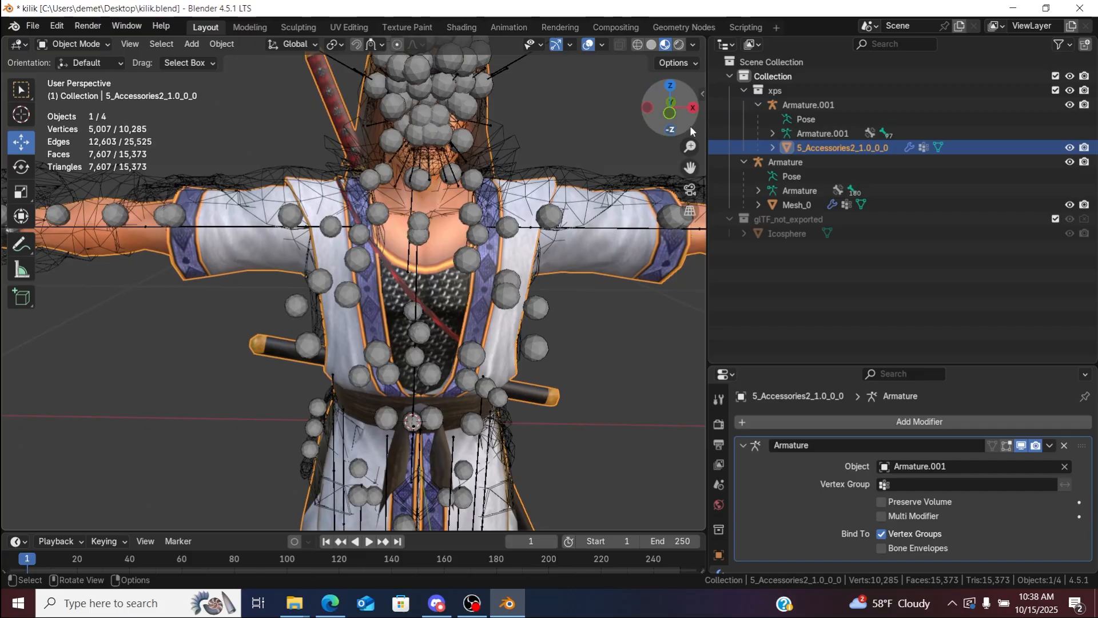
{"action": "left_click_drag", "start_coordinate": [690, 147], "coordinate": [520, 123]}
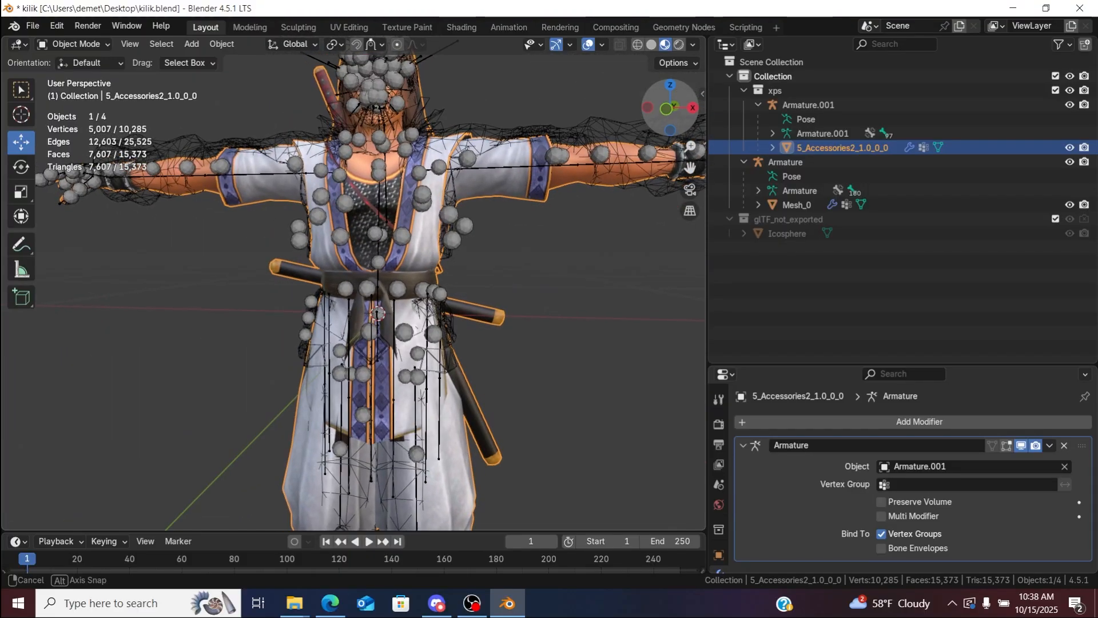
{"action": "mouse_move", "coordinate": [678, 118]}
{"action": "left_mouse_down"}
{"action": "mouse_move", "coordinate": [690, 102]}
{"action": "mouse_move", "coordinate": [681, 118]}
{"action": "left_mouse_up"}
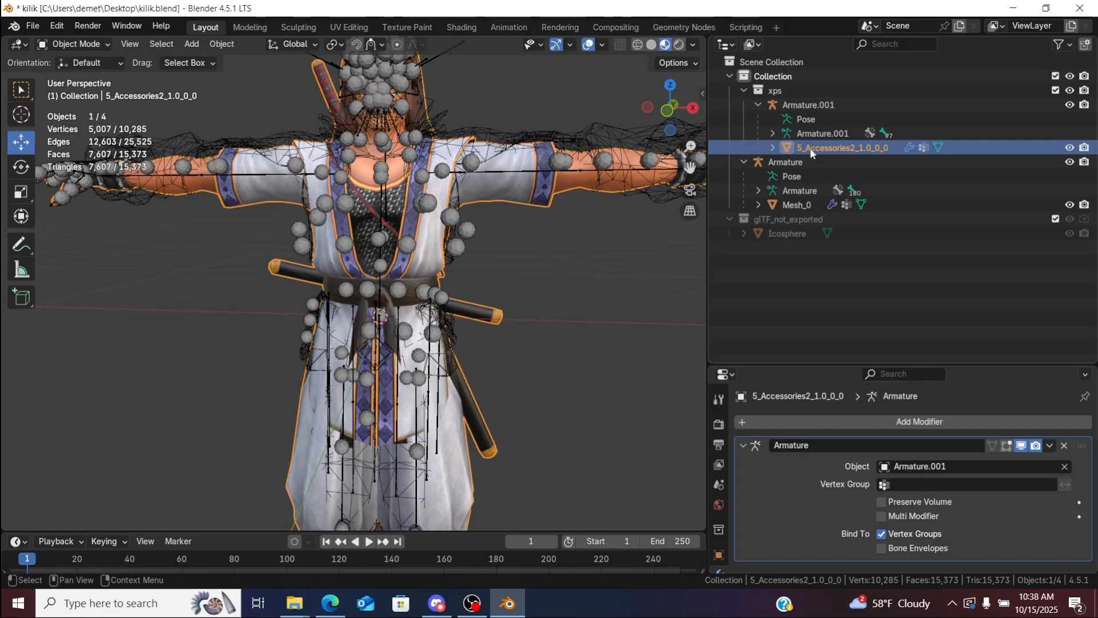
{"action": "left_click", "coordinate": [105, 45]}
{"action": "left_click", "coordinate": [103, 75]}
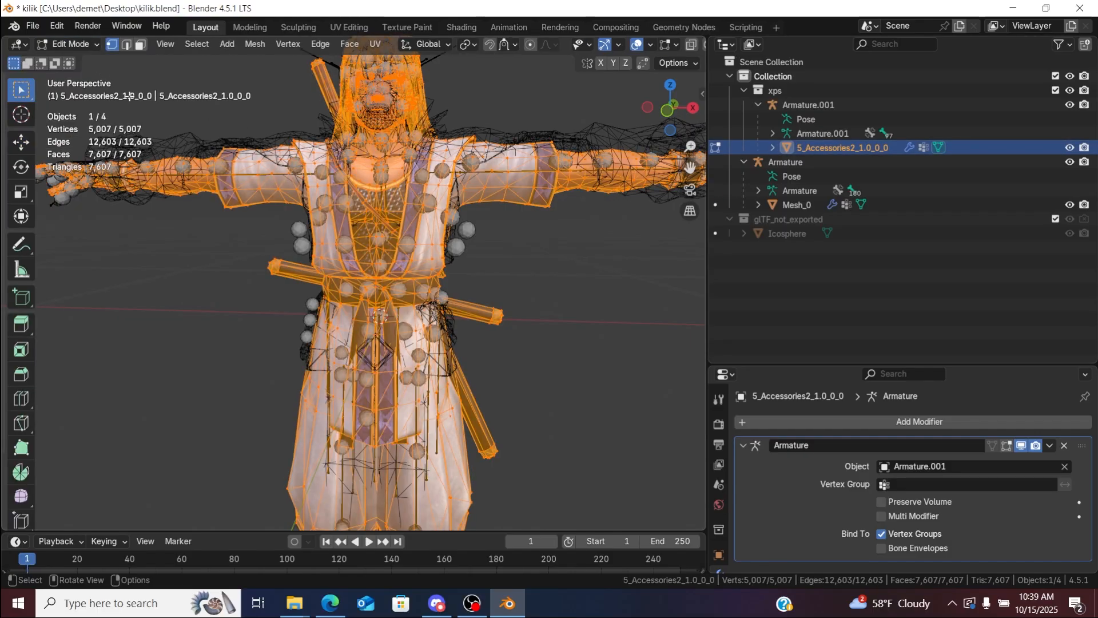
{"action": "left_click", "coordinate": [611, 368]}
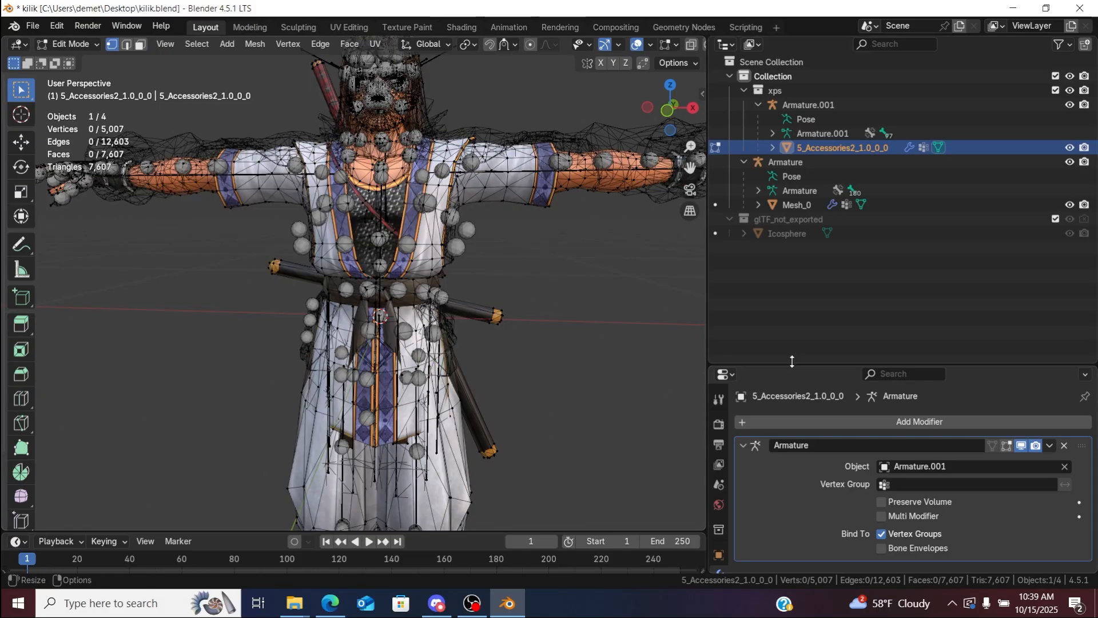
Step: Examine the mesh's complete vertex group list for the renamed bone names, and return to Object Mode
{"action": "left_click_drag", "start_coordinate": [790, 365], "coordinate": [796, 242]}
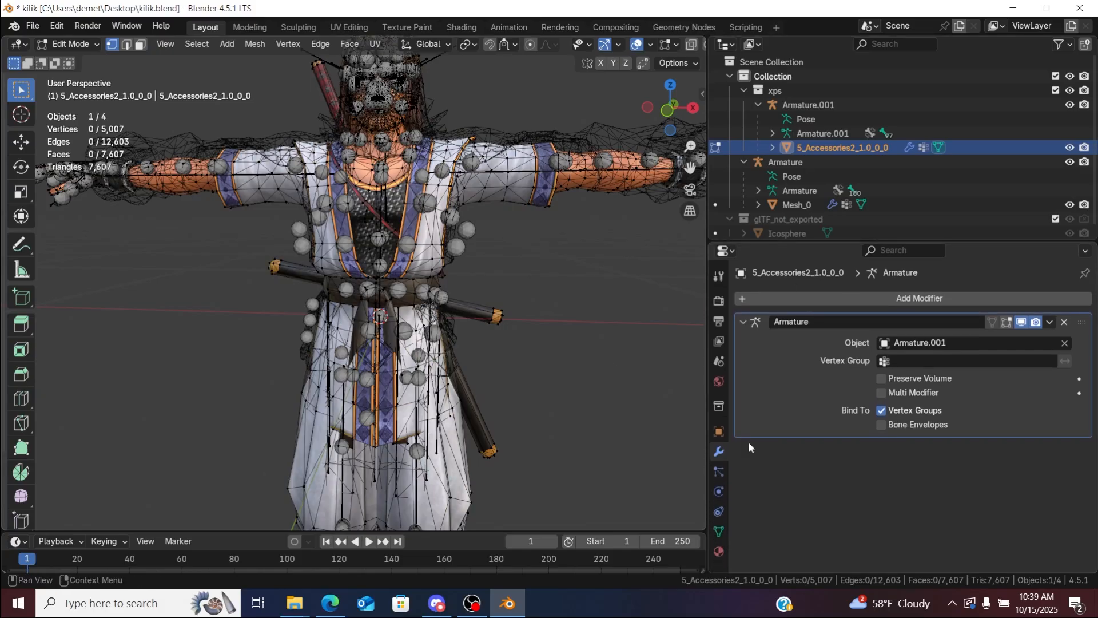
{"action": "left_click", "coordinate": [719, 535]}
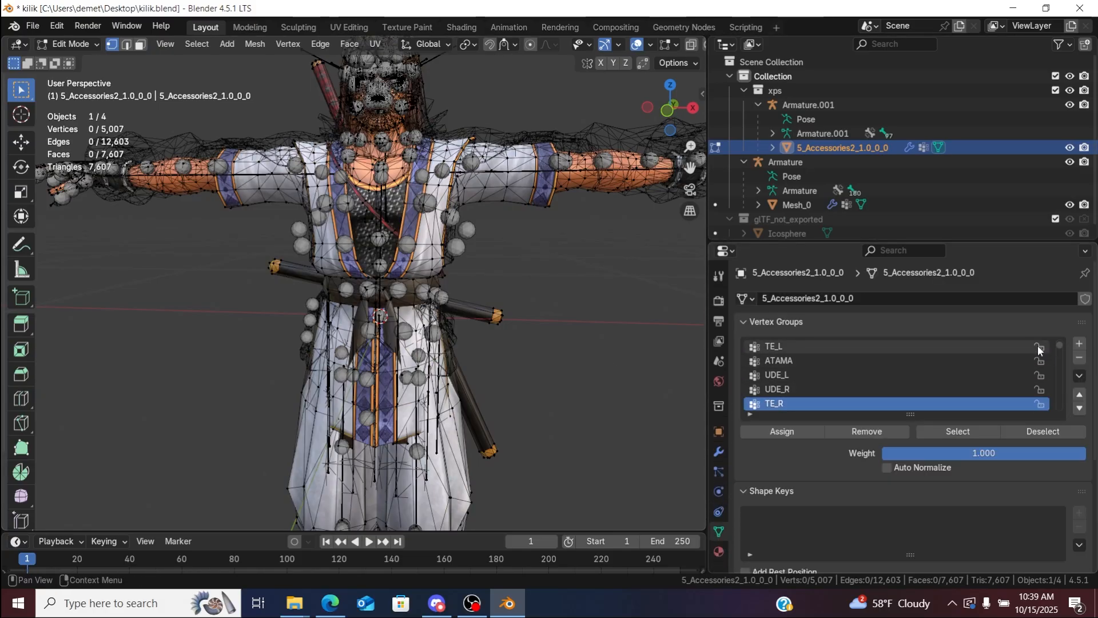
{"action": "scroll", "coordinate": [1058, 346], "scroll_direction": "down", "scroll_amount": 5}
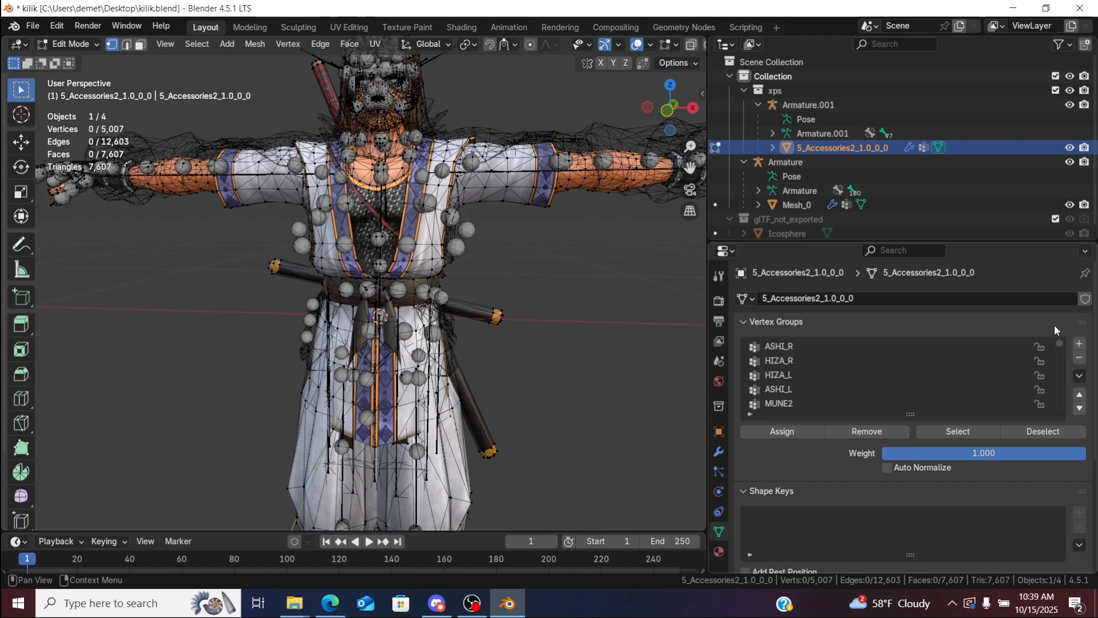
{"action": "left_click", "coordinate": [914, 349]}
{"action": "key", "text": "Down"}
{"action": "key", "text": "Down"}
{"action": "key", "text": "Down"}
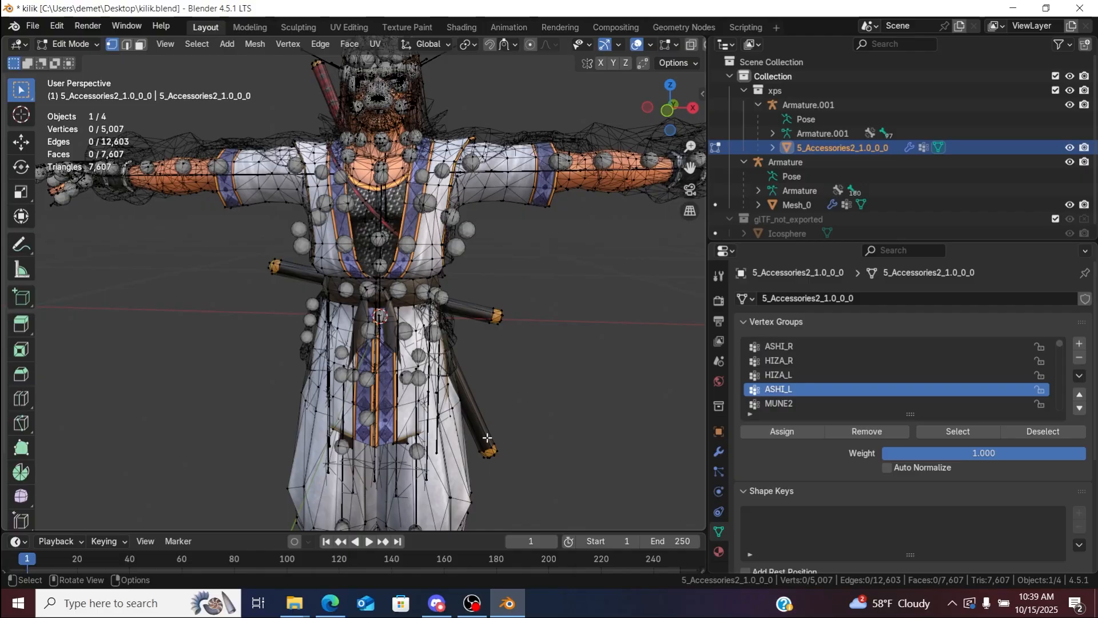
{"action": "key", "text": "Down"}
{"action": "key", "text": "Down"}
{"action": "key", "text": "Down"}
{"action": "key", "text": "Down"}
{"action": "key", "text": "Down"}
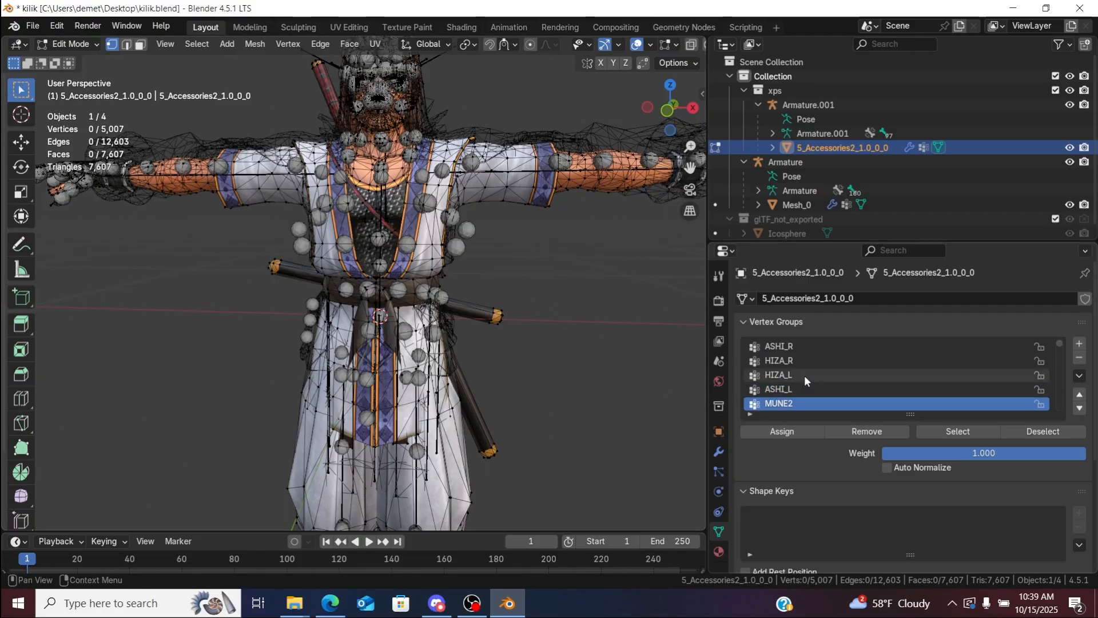
{"action": "key", "text": "Down"}
{"action": "key", "text": "Down"}
{"action": "key", "text": "Down"}
{"action": "key", "text": "Down"}
{"action": "key", "text": "Down"}
{"action": "key", "text": "Down"}
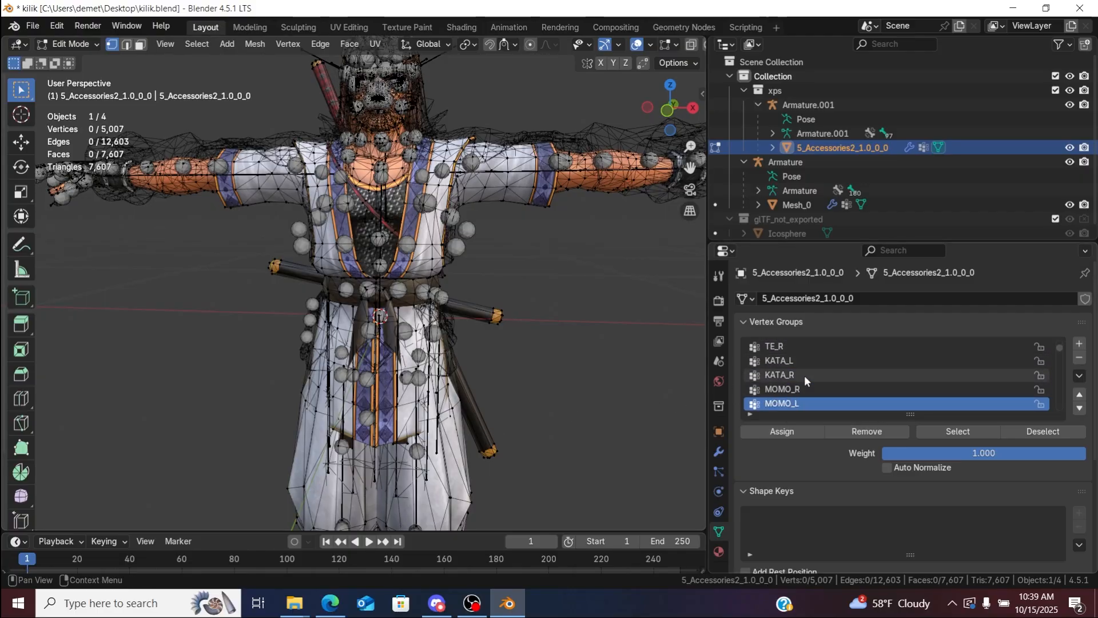
{"action": "key", "text": "Down"}
{"action": "key", "text": "Down"}
{"action": "key", "text": "Down"}
{"action": "key", "text": "Down"}
{"action": "key", "text": "Down"}
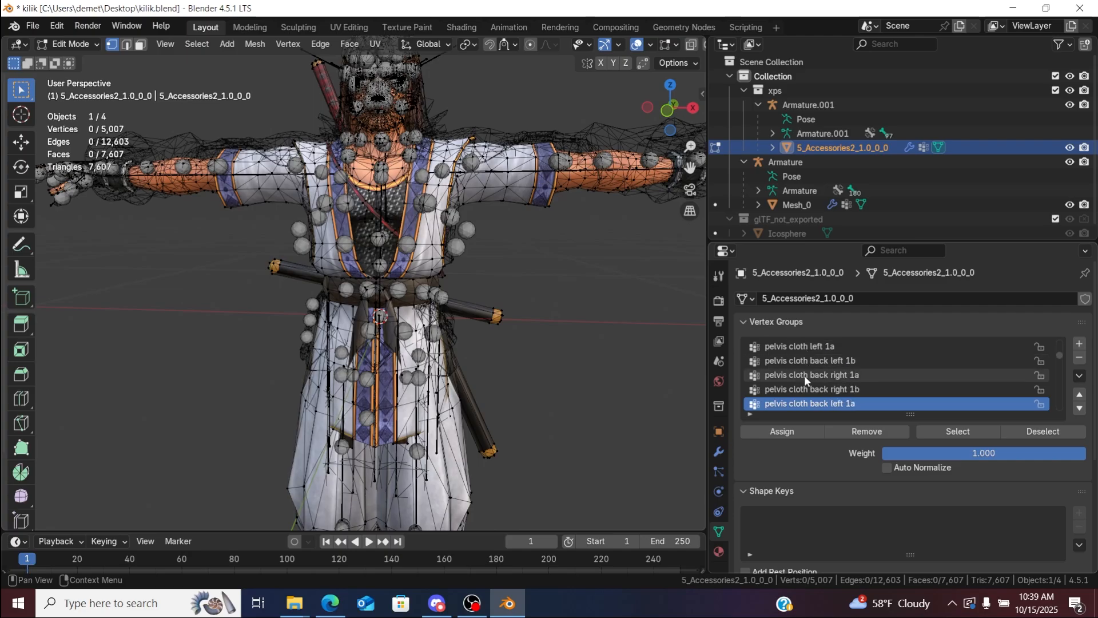
{"action": "key", "text": "Down"}
{"action": "key", "text": "Down"}
{"action": "key", "text": "Down"}
{"action": "key", "text": "Down"}
{"action": "key", "text": "Down"}
{"action": "key", "text": "Down"}
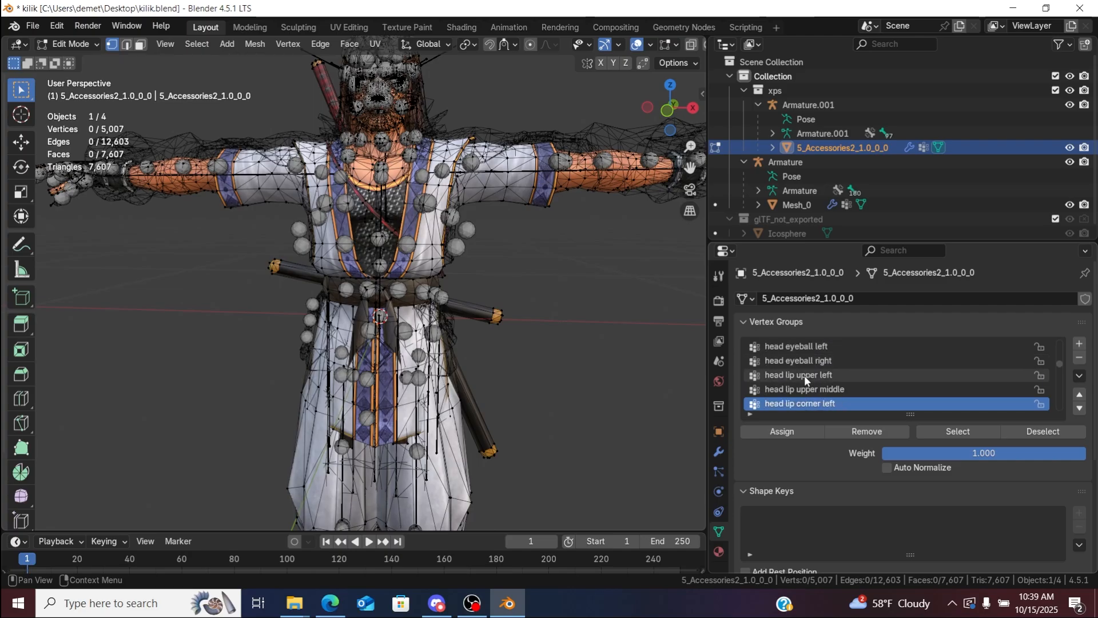
{"action": "key", "text": "Down"}
{"action": "key", "text": "Down"}
{"action": "key", "text": "Down"}
{"action": "key", "text": "Down"}
{"action": "key", "text": "Down"}
{"action": "key", "text": "Down"}
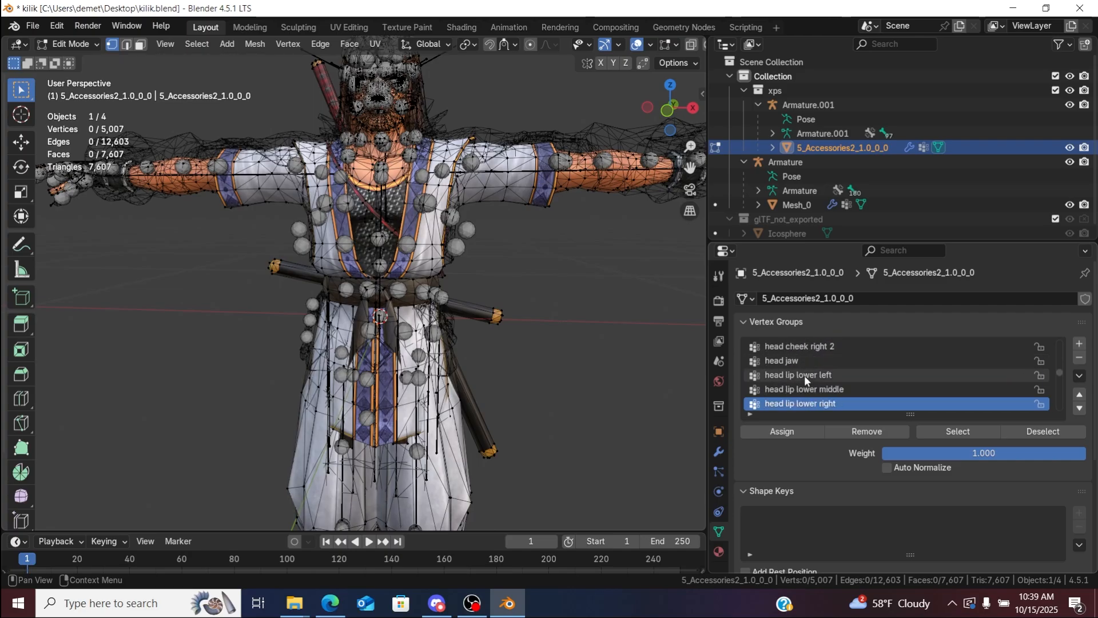
{"action": "key", "text": "Down"}
{"action": "key", "text": "Down"}
{"action": "key", "text": "Down"}
{"action": "key", "text": "Down"}
{"action": "key", "text": "Down"}
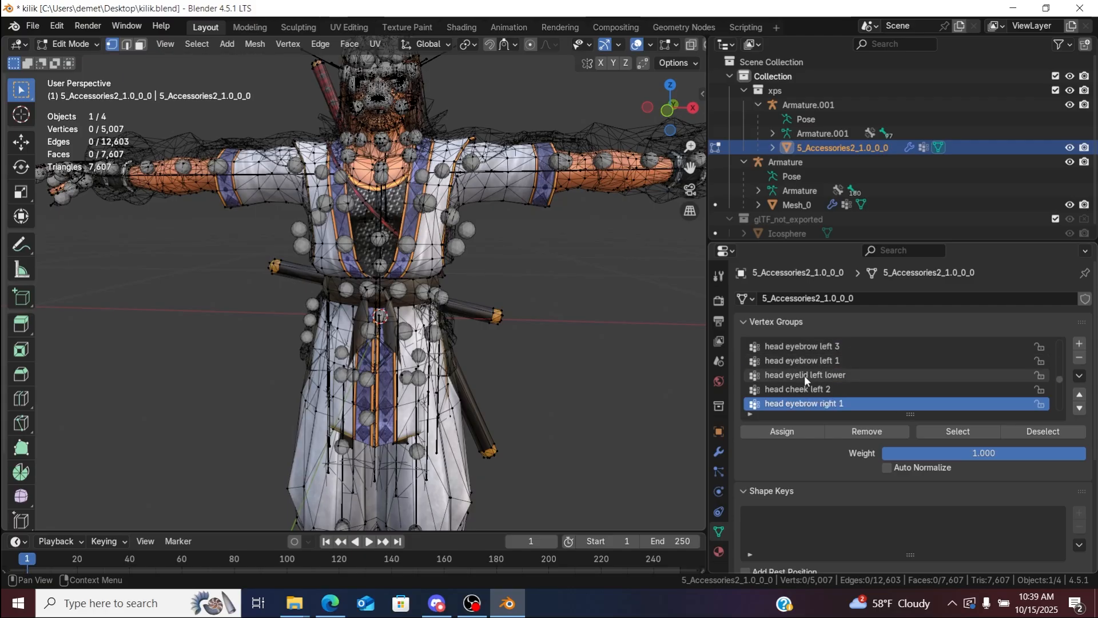
{"action": "key", "text": "Down"}
{"action": "key", "text": "Down"}
{"action": "key", "text": "Down"}
{"action": "key", "text": "Down"}
{"action": "key", "text": "Down"}
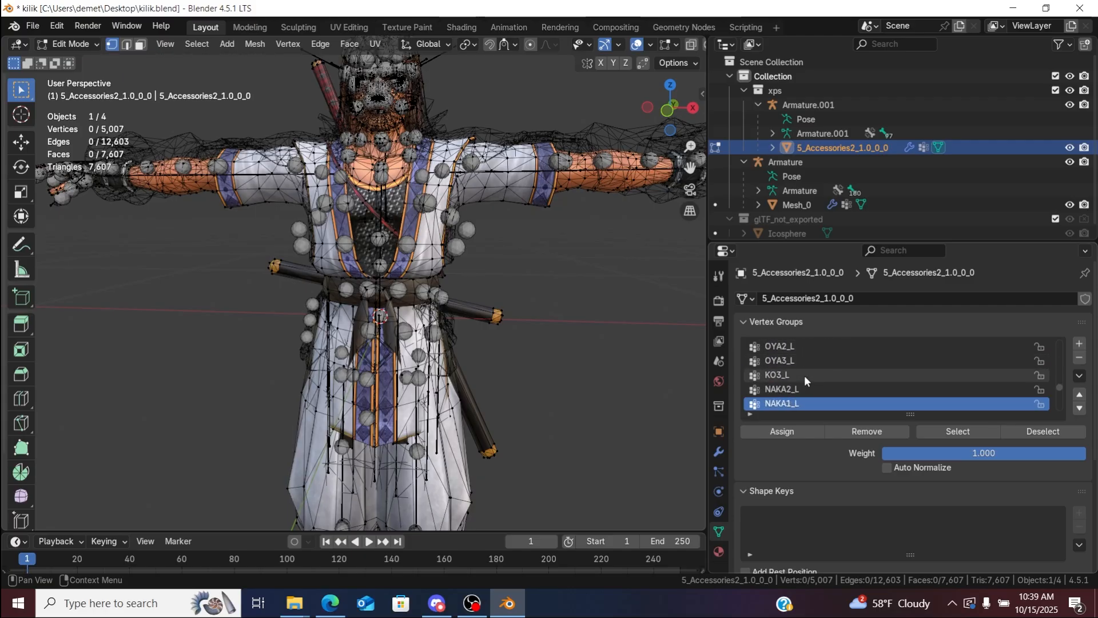
{"action": "key", "text": "Down"}
{"action": "key", "text": "Down"}
{"action": "key", "text": "Down"}
{"action": "key", "text": "Down"}
{"action": "key", "text": "Down"}
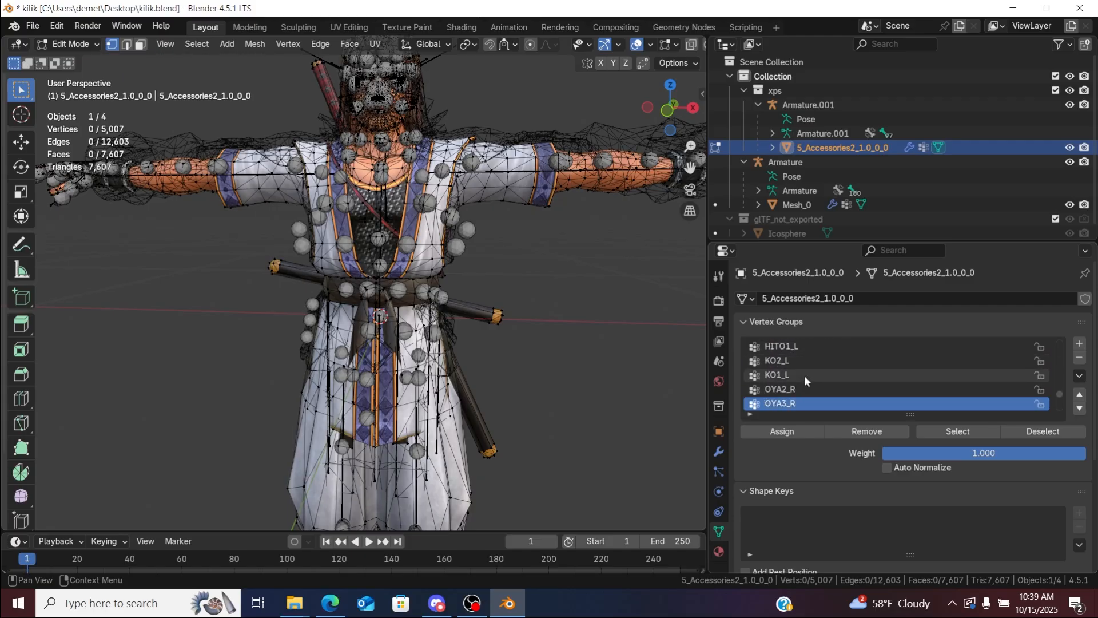
{"action": "key", "text": "Down"}
{"action": "key", "text": "Down"}
{"action": "key", "text": "Down"}
{"action": "key", "text": "Down"}
{"action": "key", "text": "Down"}
{"action": "key", "text": "Down"}
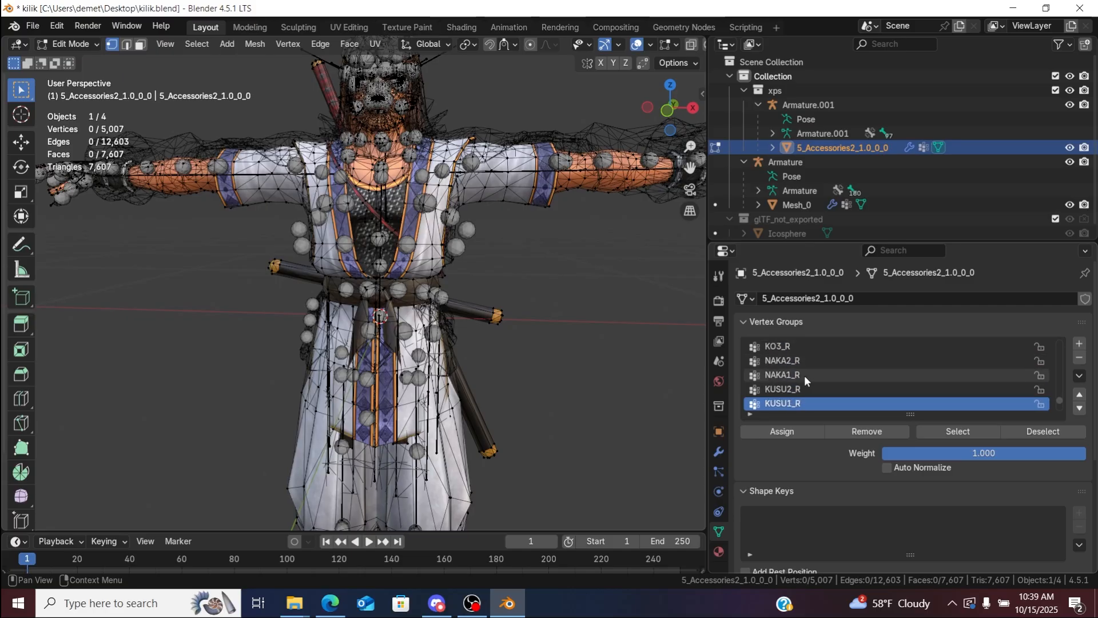
{"action": "key", "text": "Down"}
{"action": "key", "text": "Down"}
{"action": "key", "text": "Down"}
{"action": "scroll", "coordinate": [805, 375], "scroll_direction": "down", "scroll_amount": 1, "text": "ctrl"}
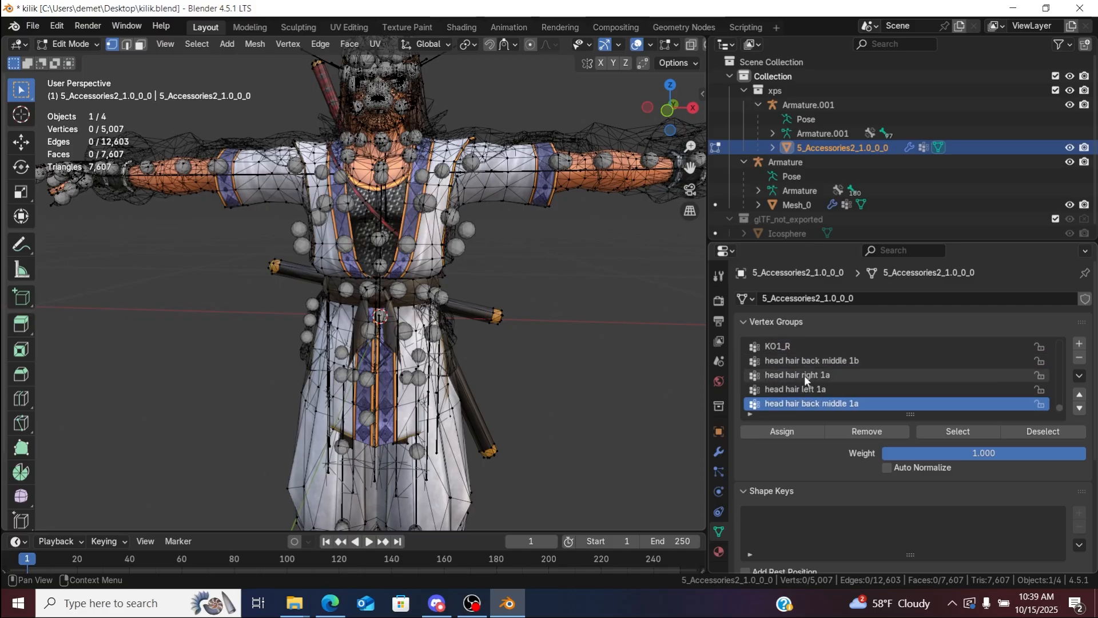
{"action": "scroll", "coordinate": [804, 376], "scroll_direction": "up", "scroll_amount": 5, "text": "ctrl"}
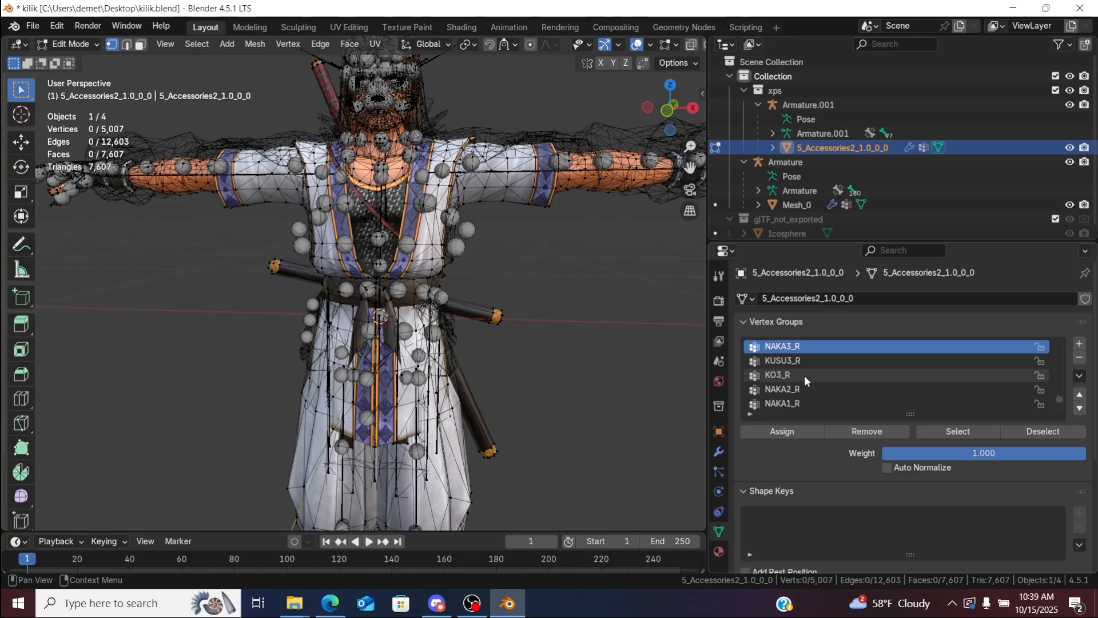
{"action": "scroll", "coordinate": [804, 375], "scroll_direction": "up", "scroll_amount": 8, "text": "ctrl"}
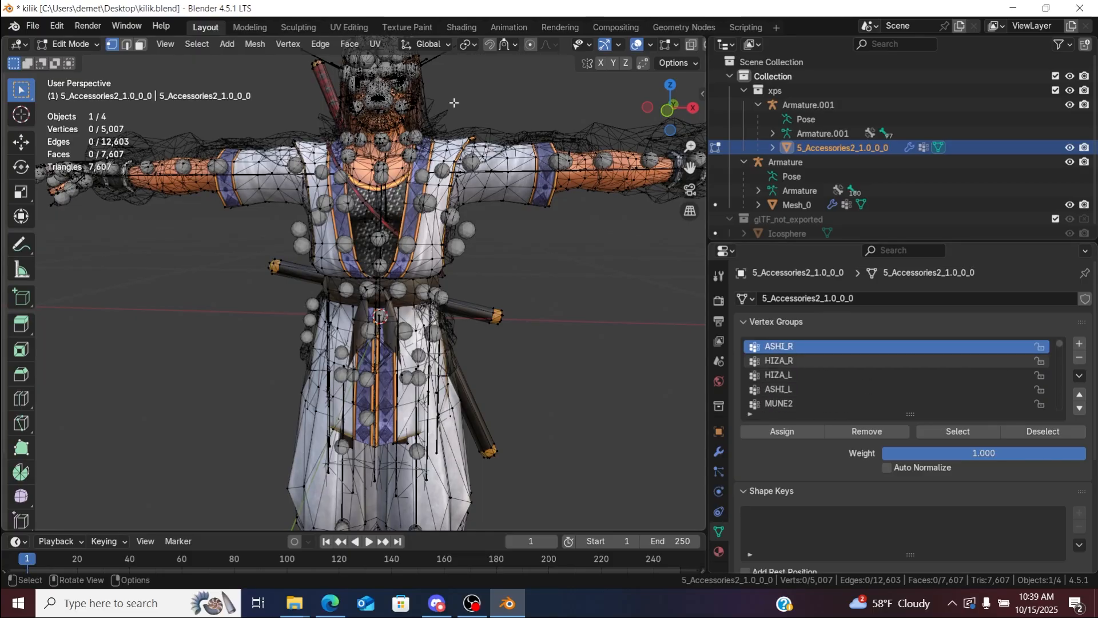
{"action": "left_click", "coordinate": [74, 49]}
{"action": "left_click", "coordinate": [80, 60]}
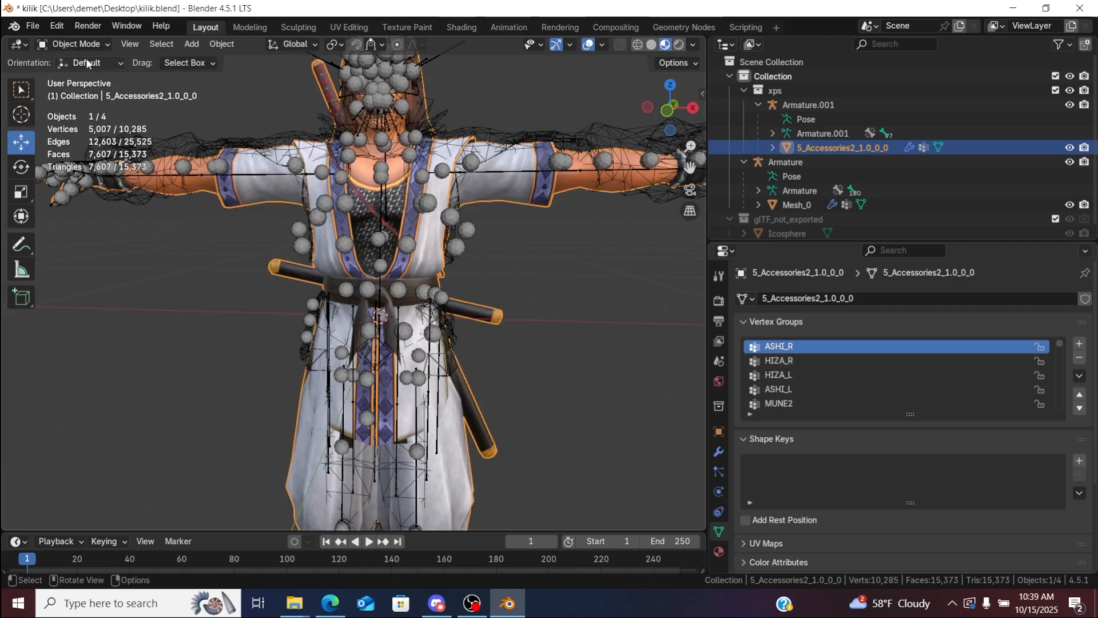
Step: Inspect Armature.001's bones around the torso, waist and hanging cloth in Pose Mode, and return to Object Mode
{"action": "left_click", "coordinate": [843, 103]}
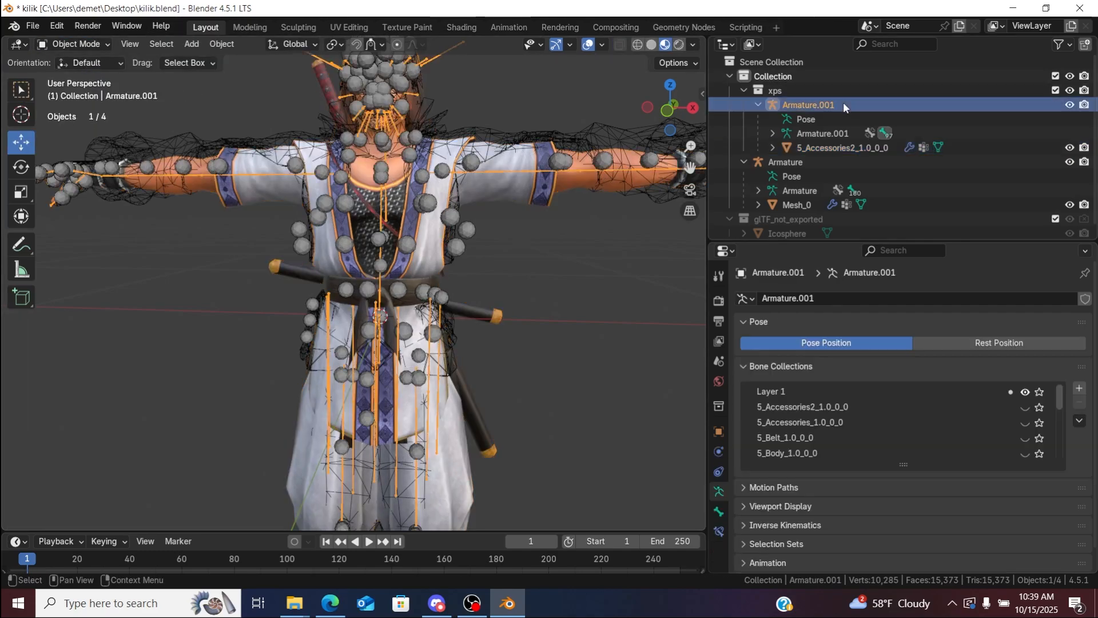
{"action": "left_click", "coordinate": [73, 44]}
{"action": "left_click", "coordinate": [72, 86]}
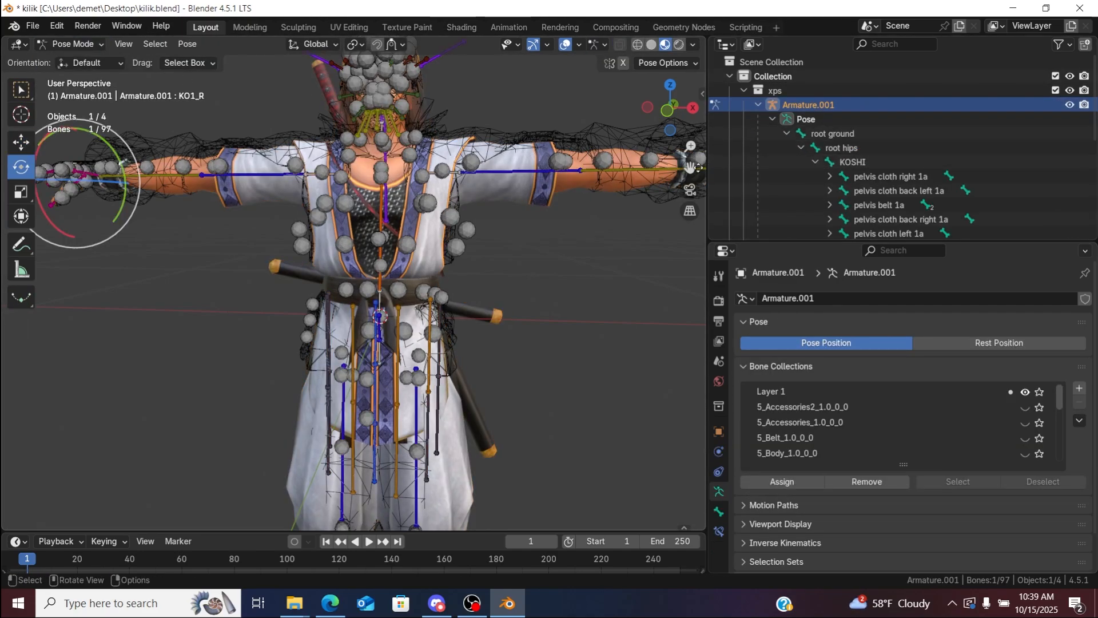
{"action": "left_click", "coordinate": [612, 115]}
{"action": "left_click_drag", "start_coordinate": [654, 100], "coordinate": [624, 89]}
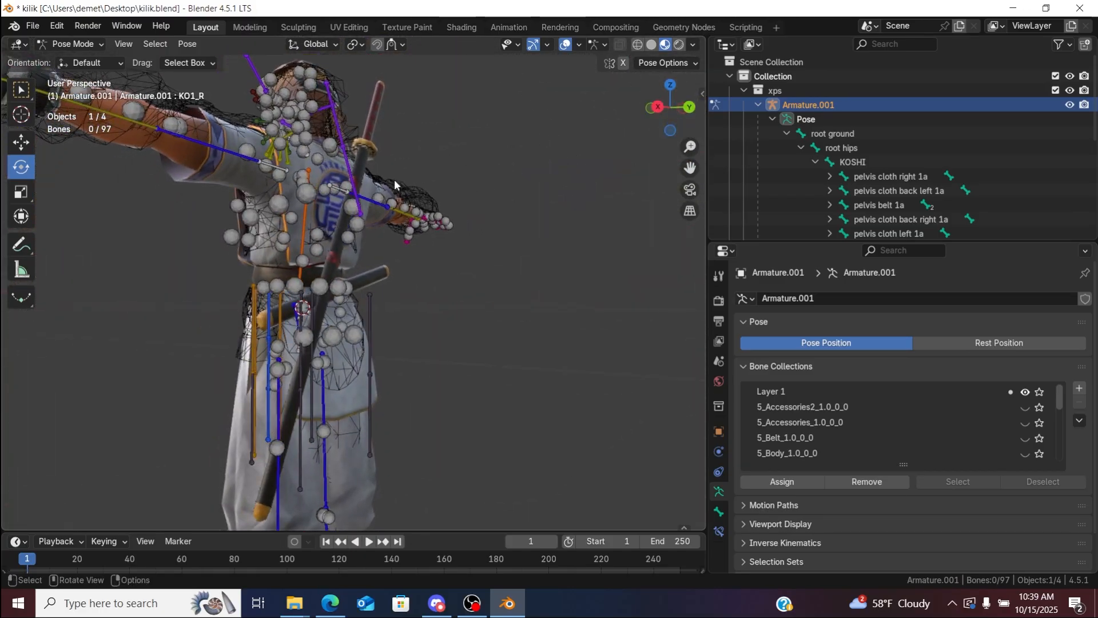
{"action": "left_click_drag", "start_coordinate": [690, 167], "coordinate": [756, 210]}
{"action": "left_click_drag", "start_coordinate": [689, 146], "coordinate": [690, 223]}
{"action": "left_click_drag", "start_coordinate": [646, 166], "coordinate": [565, 365]}
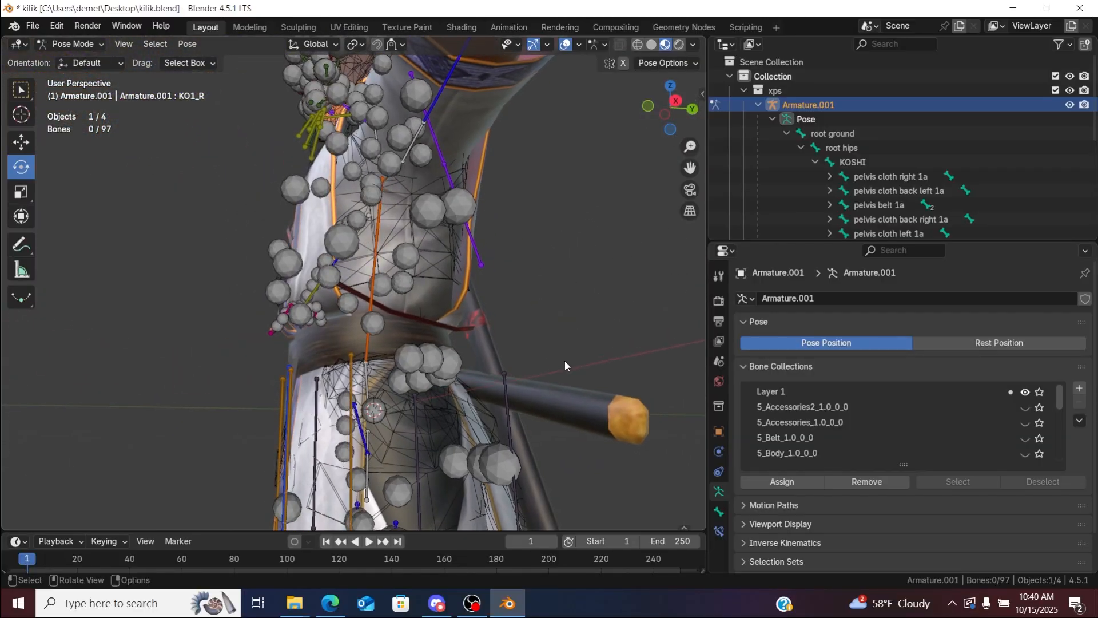
{"action": "mouse_move", "coordinate": [668, 105]}
{"action": "left_mouse_down"}
{"action": "mouse_move", "coordinate": [601, 132]}
{"action": "mouse_move", "coordinate": [668, 95]}
{"action": "left_mouse_up"}
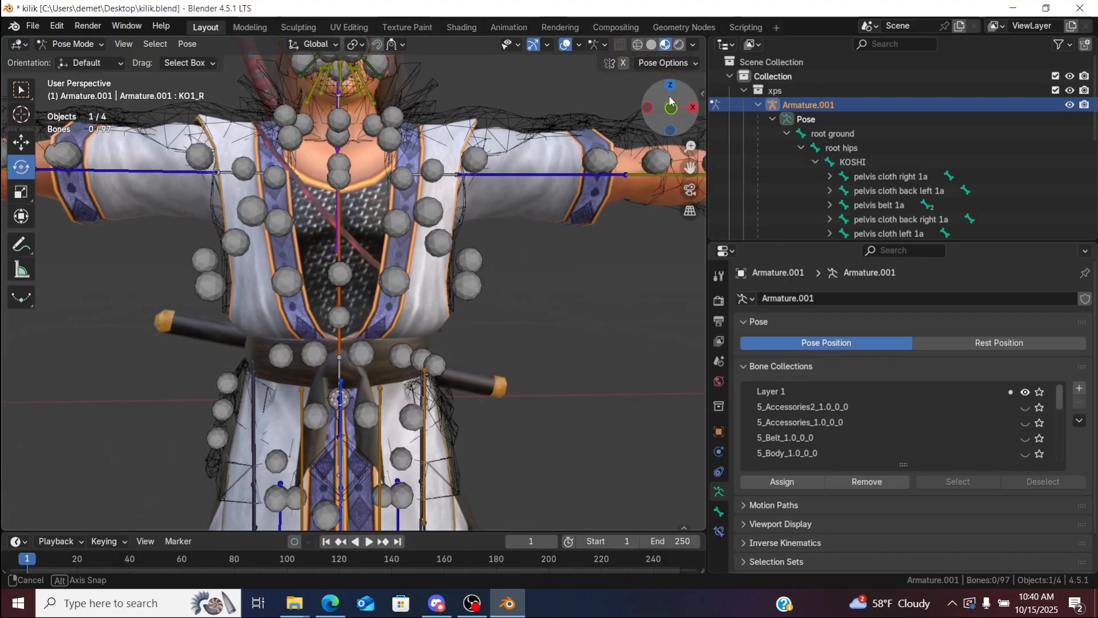
{"action": "left_click_drag", "start_coordinate": [690, 168], "coordinate": [709, 23]}
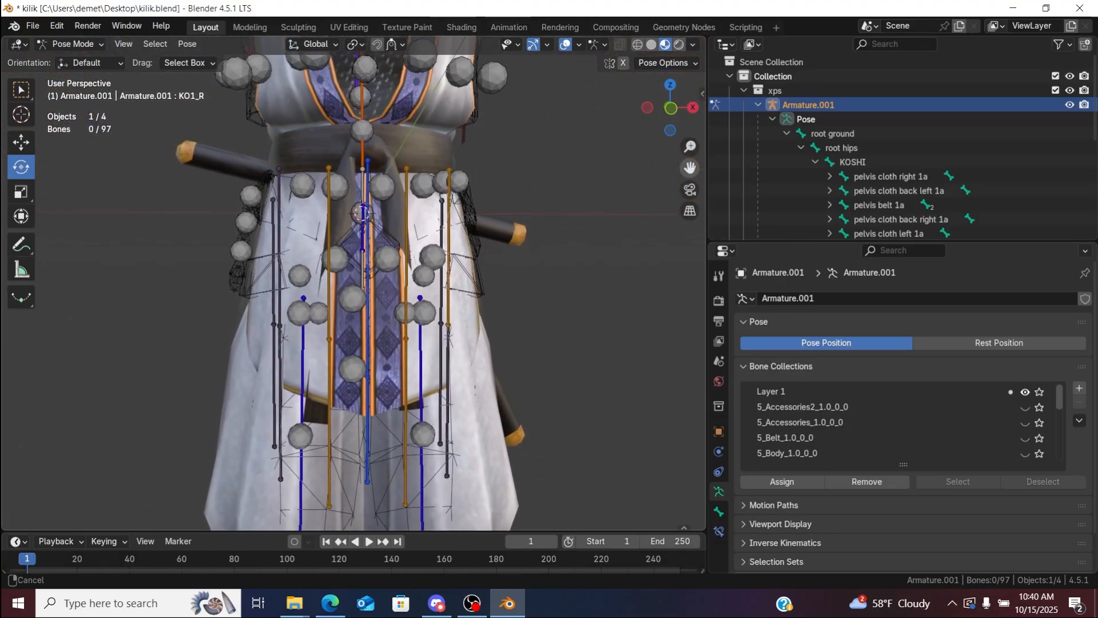
{"action": "left_click", "coordinate": [53, 49]}
{"action": "left_click", "coordinate": [58, 61]}
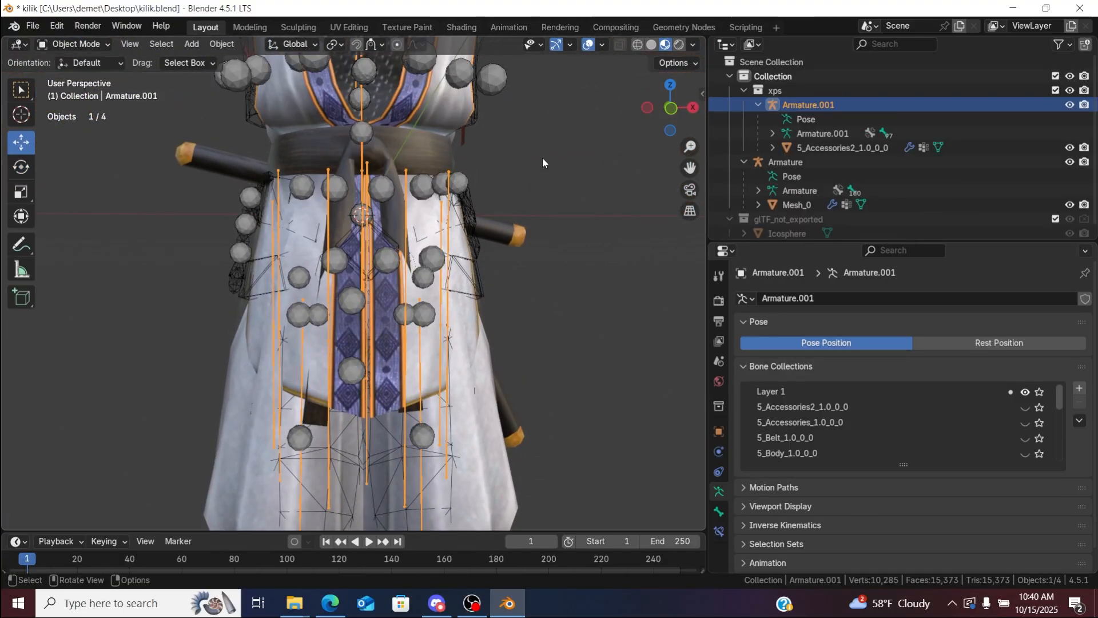
Step: Select the 5_Accessories2_1.0_0_0 mesh and enter Edit Mode
{"action": "left_click", "coordinate": [810, 149]}
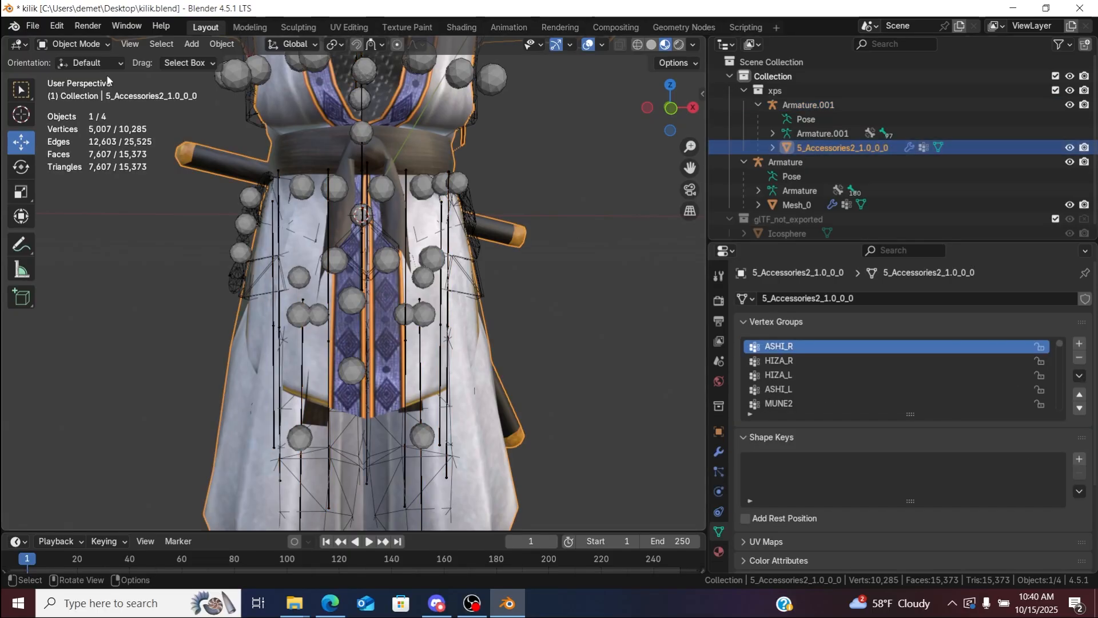
{"action": "left_click", "coordinate": [87, 44]}
{"action": "left_click", "coordinate": [92, 77]}
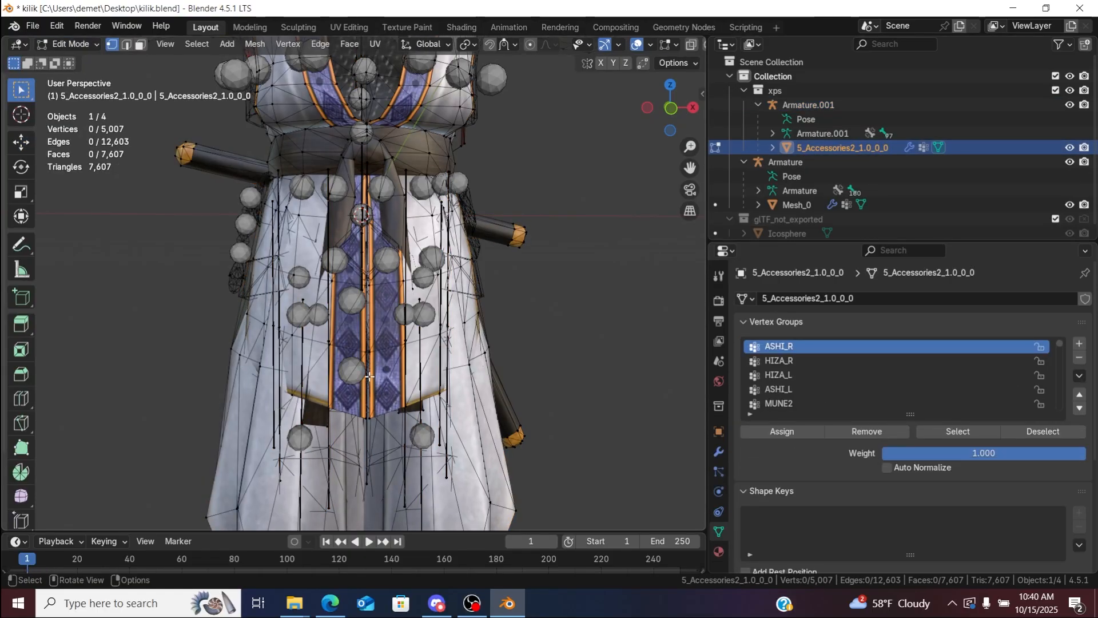
{"action": "left_click_drag", "start_coordinate": [678, 152], "coordinate": [688, 200]}
Step: Select all the mesh vertices assigned to the pelvis belt 1c vertex group
{"action": "left_click", "coordinate": [832, 360]}
{"action": "scroll", "coordinate": [832, 358], "scroll_direction": "down", "scroll_amount": 8, "text": "ctrl"}
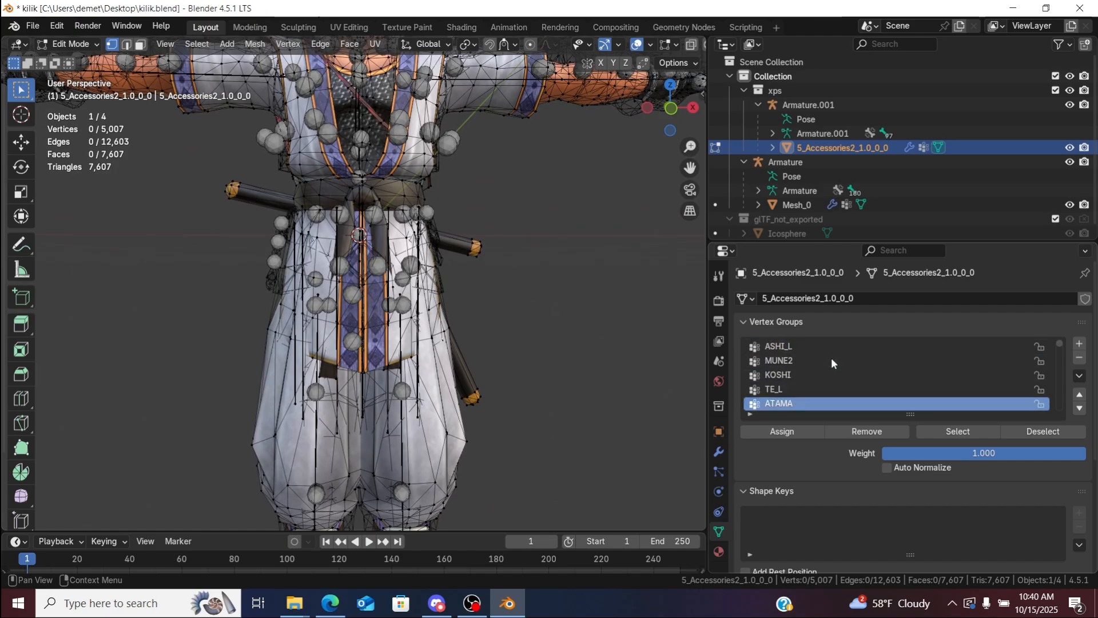
{"action": "scroll", "coordinate": [831, 358], "scroll_direction": "down", "scroll_amount": 5, "text": "ctrl"}
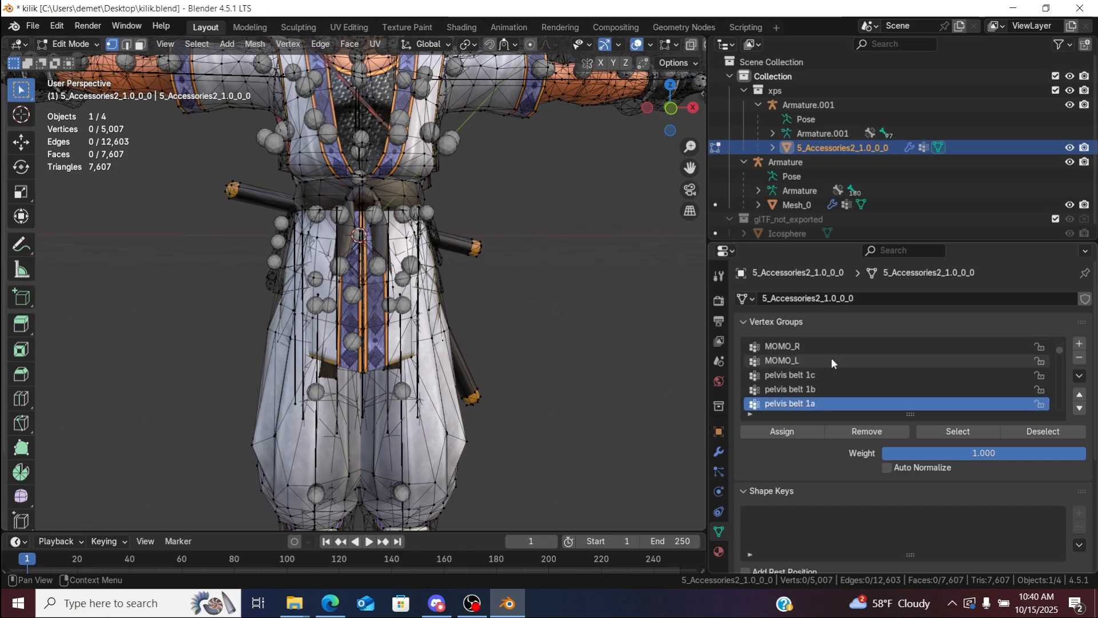
{"action": "scroll", "coordinate": [831, 358], "scroll_direction": "up", "scroll_amount": 2, "text": "ctrl"}
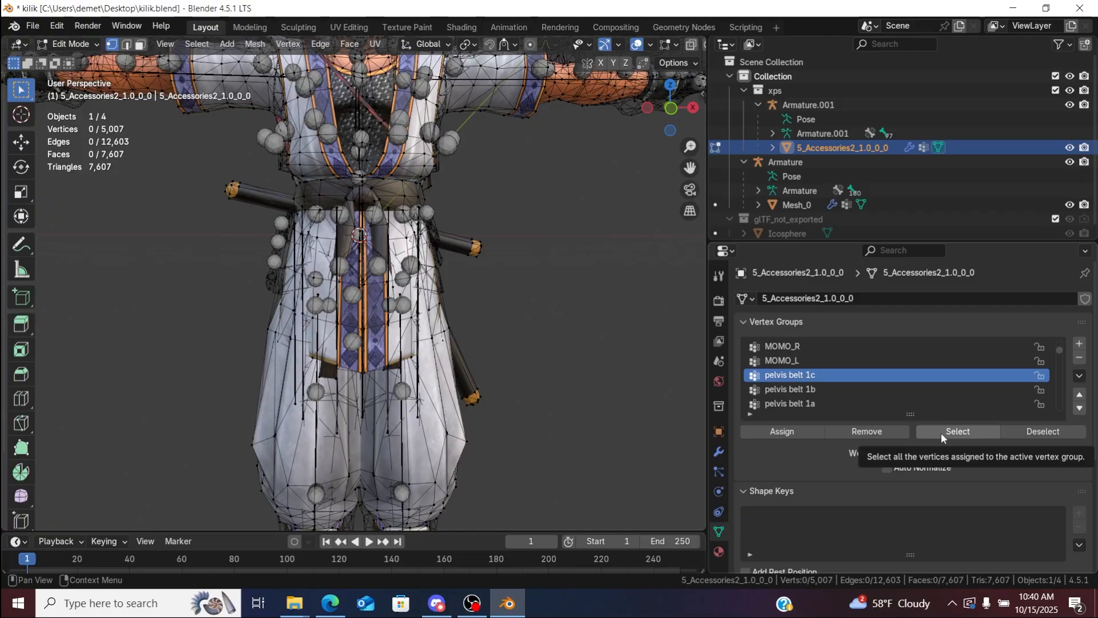
{"action": "left_click_drag", "start_coordinate": [656, 119], "coordinate": [529, 112]}
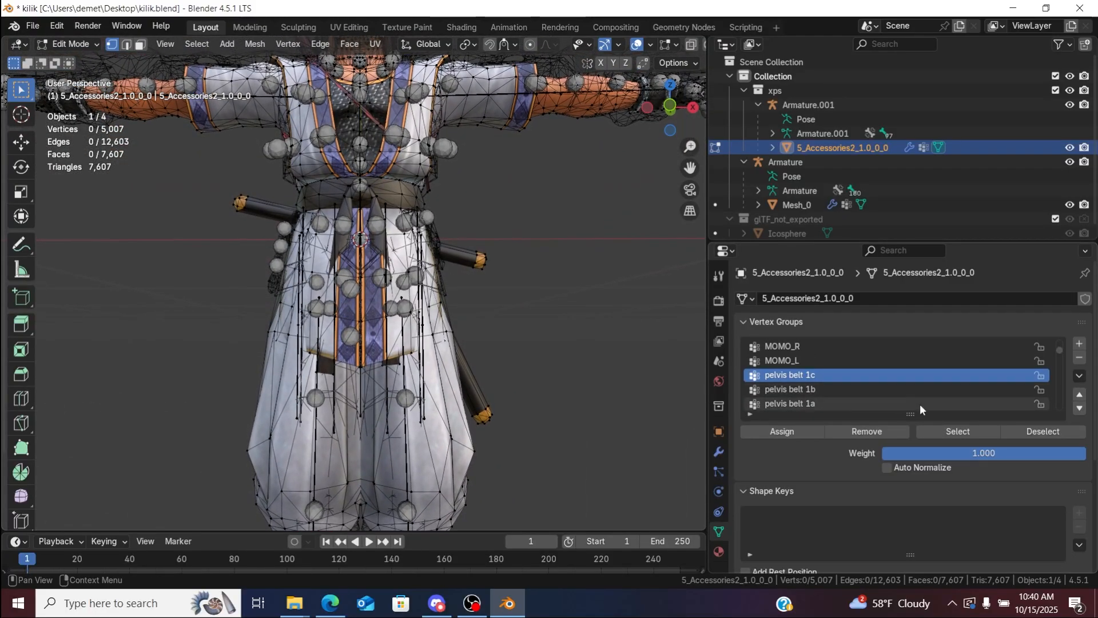
{"action": "left_click", "coordinate": [946, 427]}
{"action": "mouse_move", "coordinate": [668, 118]}
{"action": "left_mouse_down"}
{"action": "mouse_move", "coordinate": [669, 143]}
{"action": "mouse_move", "coordinate": [668, 91]}
{"action": "mouse_move", "coordinate": [670, 118]}
{"action": "left_mouse_up"}
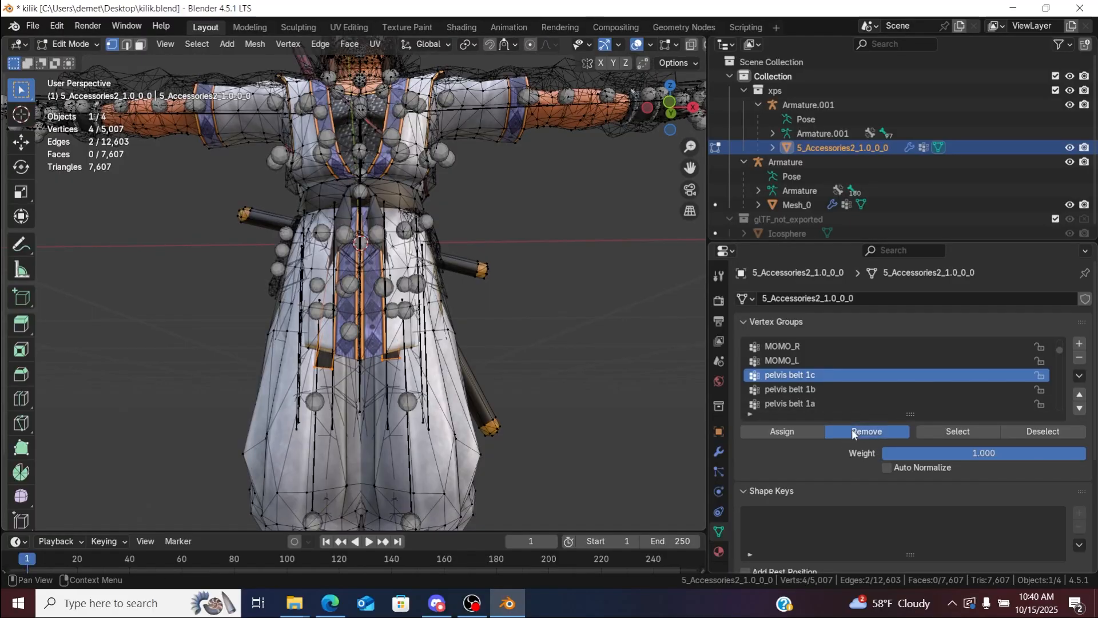
Step: Assign the selected belt vertices to the KOSHI vertex group with weight 1.000 and clear the selection
{"action": "left_click", "coordinate": [790, 361]}
{"action": "key", "text": "Up"}
{"action": "key", "text": "Up"}
{"action": "key", "text": "Up"}
{"action": "key", "text": "Up"}
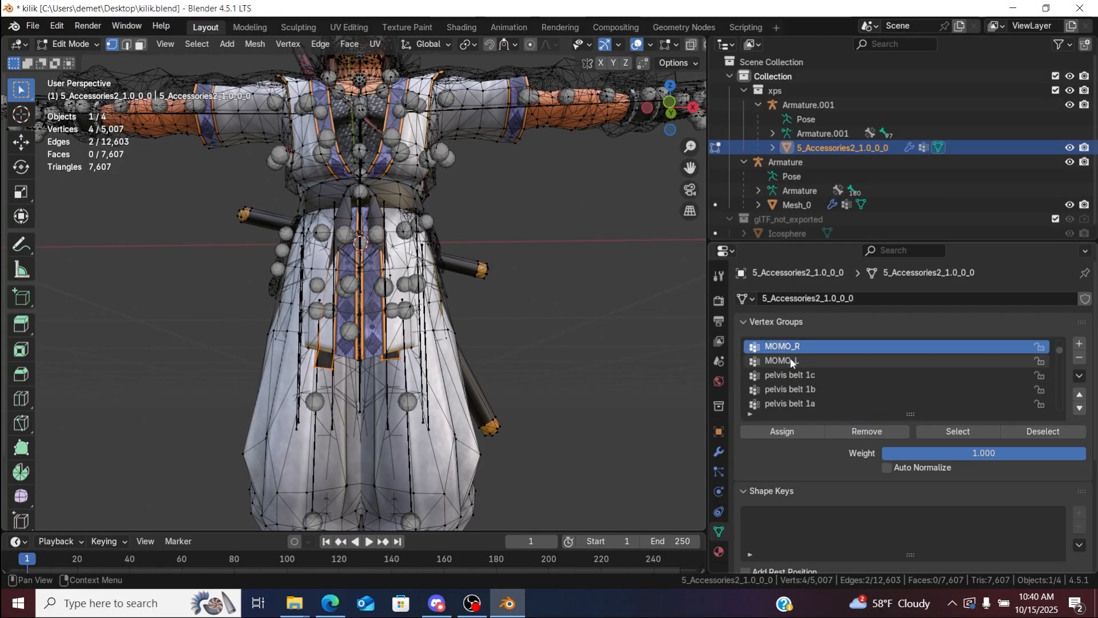
{"action": "key", "text": "Up"}
{"action": "key", "text": "Up"}
{"action": "key", "text": "Up"}
{"action": "key", "text": "Up"}
{"action": "key", "text": "Up"}
{"action": "key", "text": "Up"}
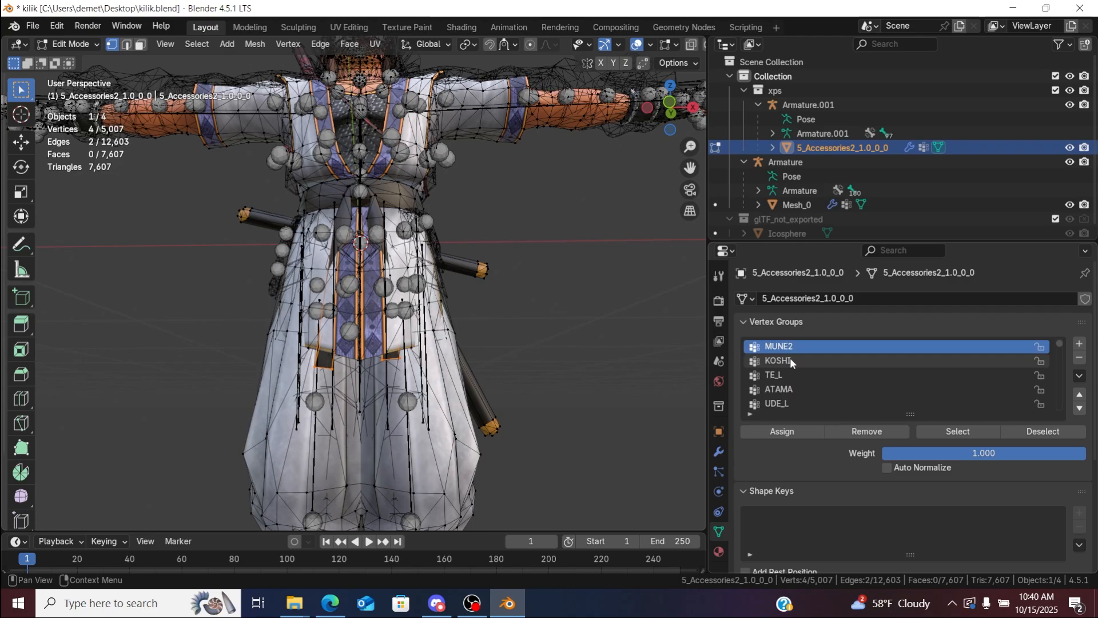
{"action": "key", "text": "Down"}
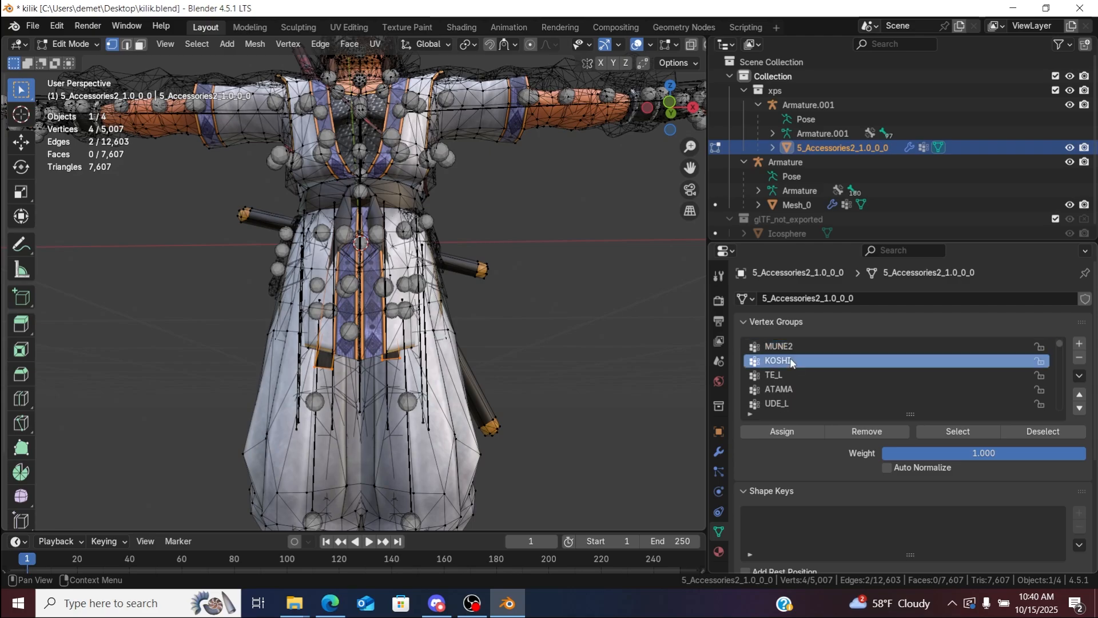
{"action": "left_click", "coordinate": [779, 432]}
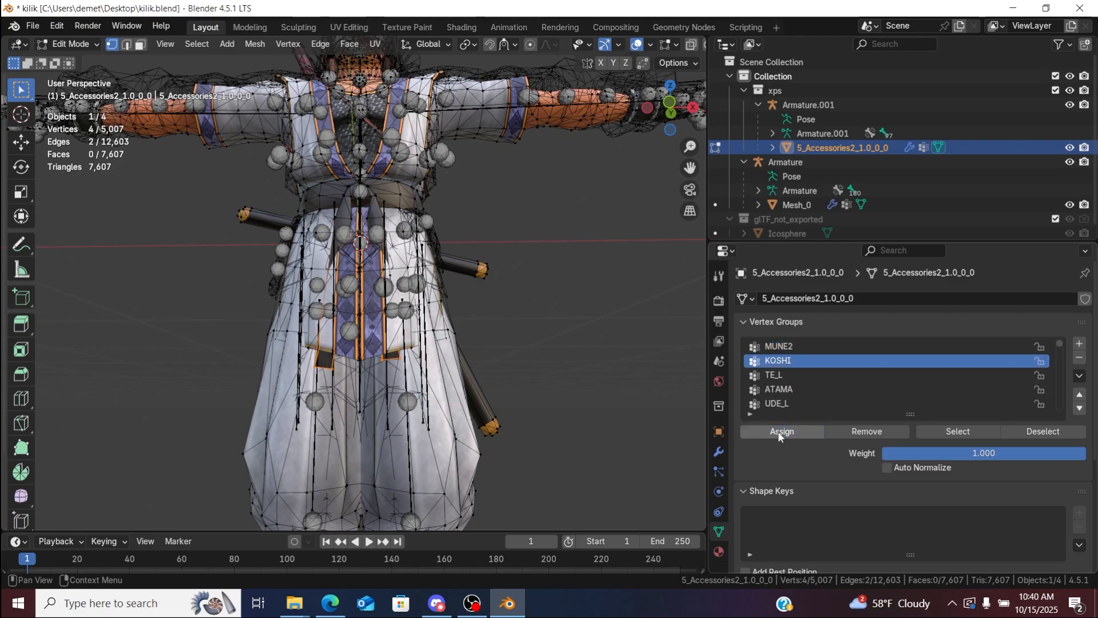
{"action": "left_click", "coordinate": [661, 373]}
Step: Delete the pelvis belt 1c vertex group from the mesh
{"action": "scroll", "coordinate": [814, 373], "scroll_direction": "down", "scroll_amount": 10, "text": "ctrl"}
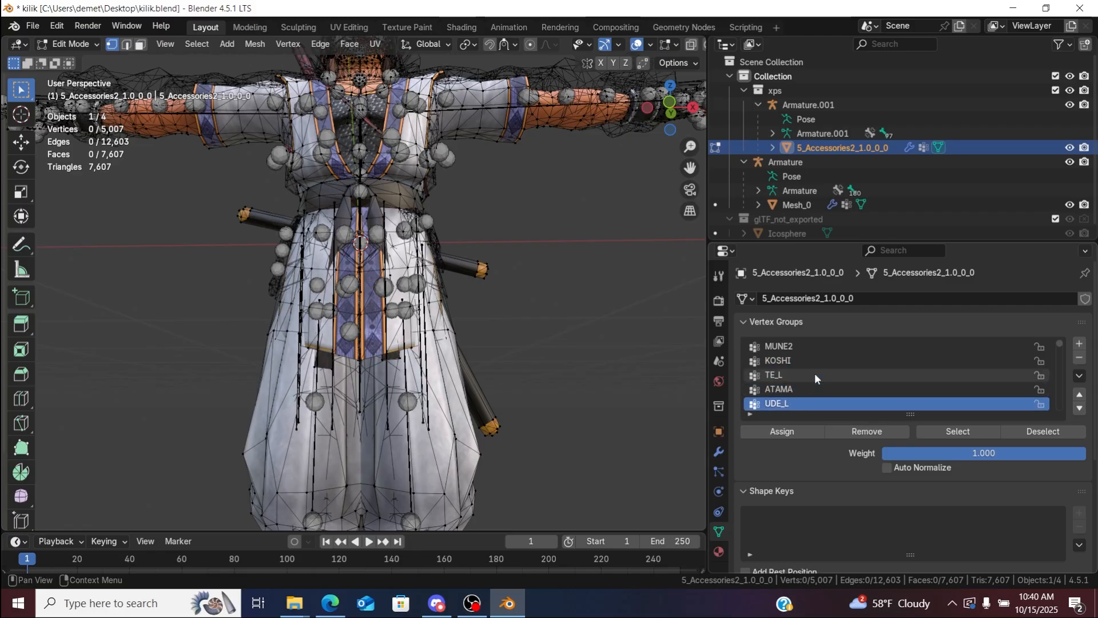
{"action": "scroll", "coordinate": [815, 373], "scroll_direction": "up", "scroll_amount": 2, "text": "ctrl"}
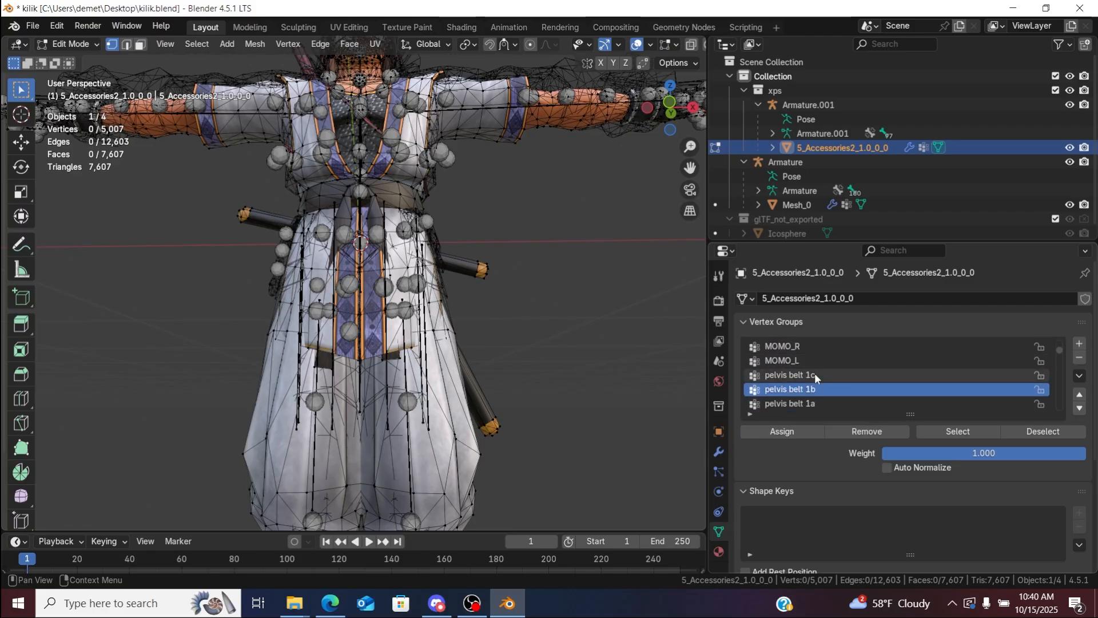
{"action": "left_click", "coordinate": [1080, 359]}
Step: Select the vertices of the pelvis belt 1b group, assign them to KOSHI with weight 1.000, and clear the selection
{"action": "left_click", "coordinate": [919, 378]}
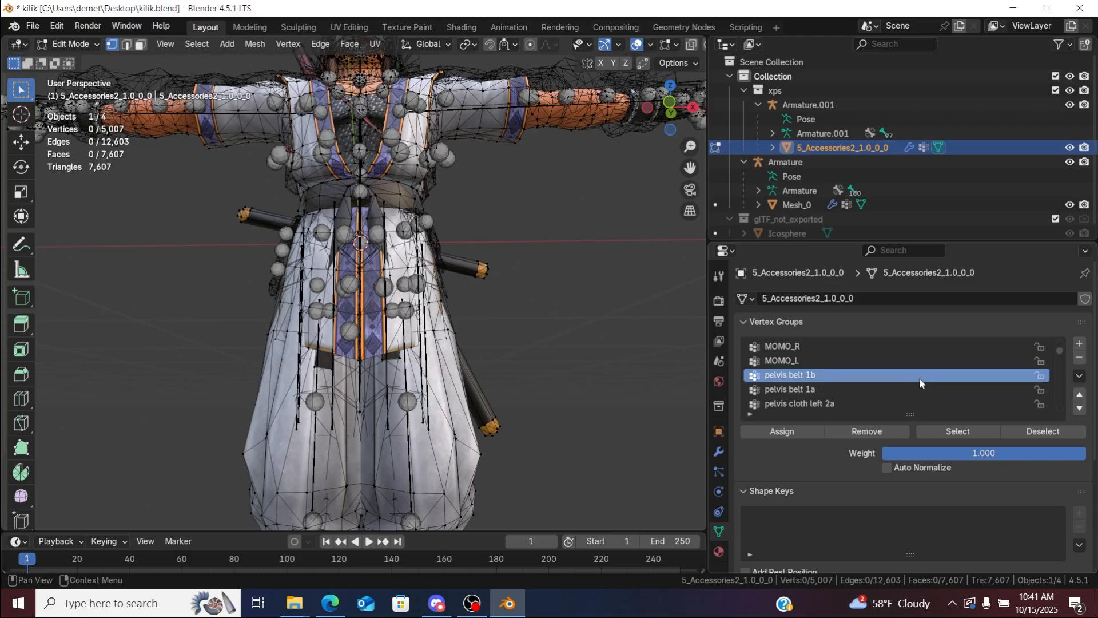
{"action": "left_click", "coordinate": [954, 432]}
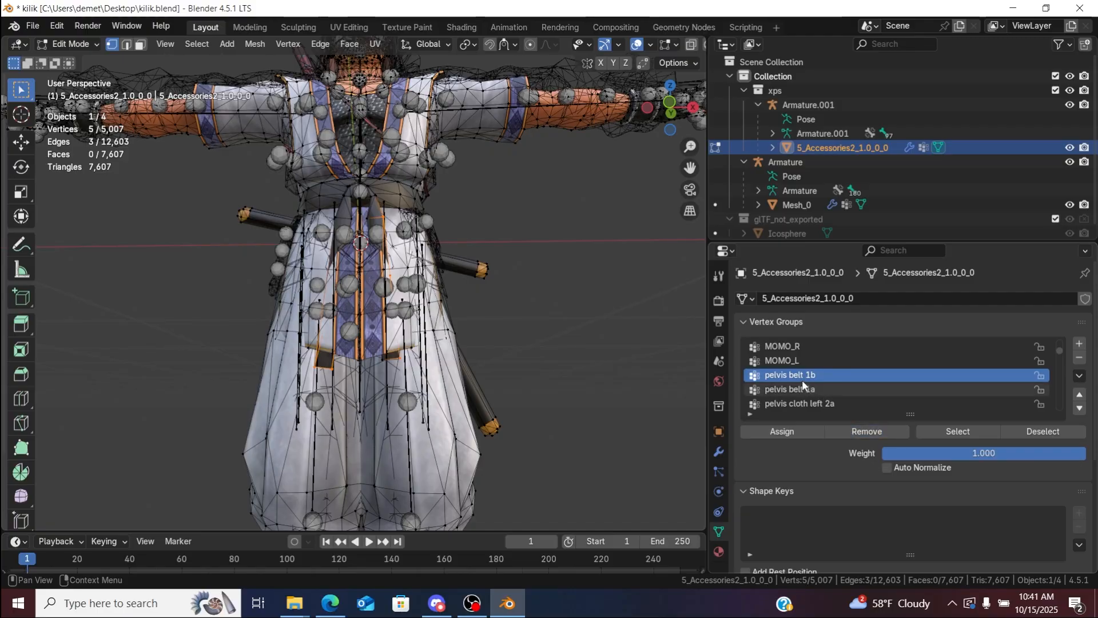
{"action": "left_click", "coordinate": [787, 362]}
{"action": "key", "text": "Up"}
{"action": "key", "text": "Up"}
{"action": "key", "text": "Up"}
{"action": "key", "text": "Up"}
{"action": "key", "text": "Up"}
{"action": "key", "text": "Up"}
{"action": "key", "text": "Up"}
{"action": "key", "text": "Up"}
{"action": "key", "text": "Up"}
{"action": "key", "text": "Up"}
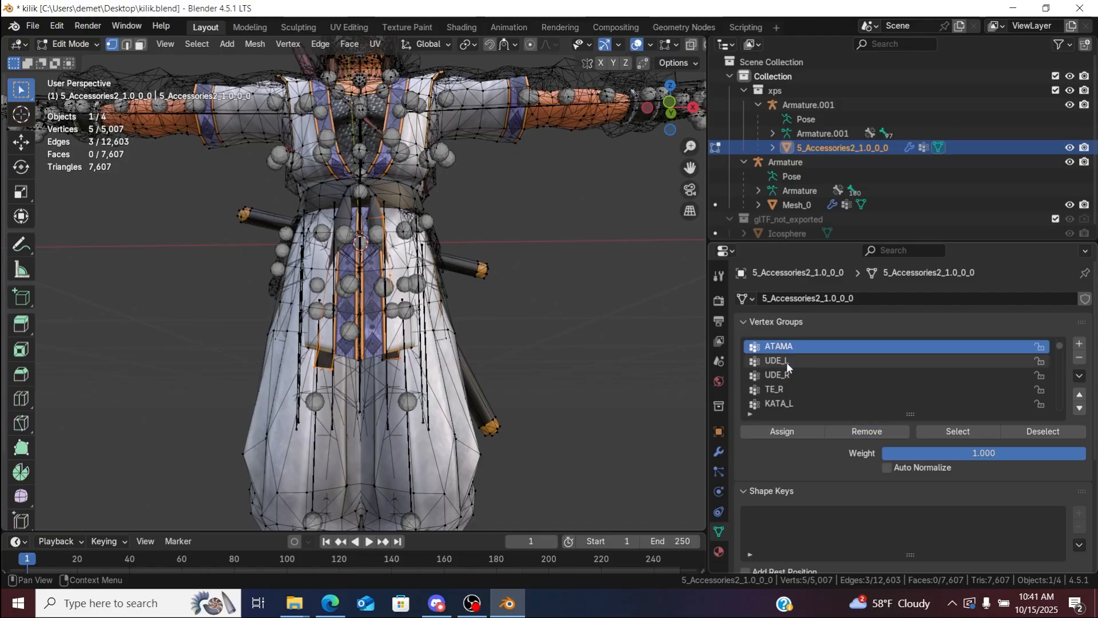
{"action": "key", "text": "Down"}
{"action": "left_click", "coordinate": [781, 430]}
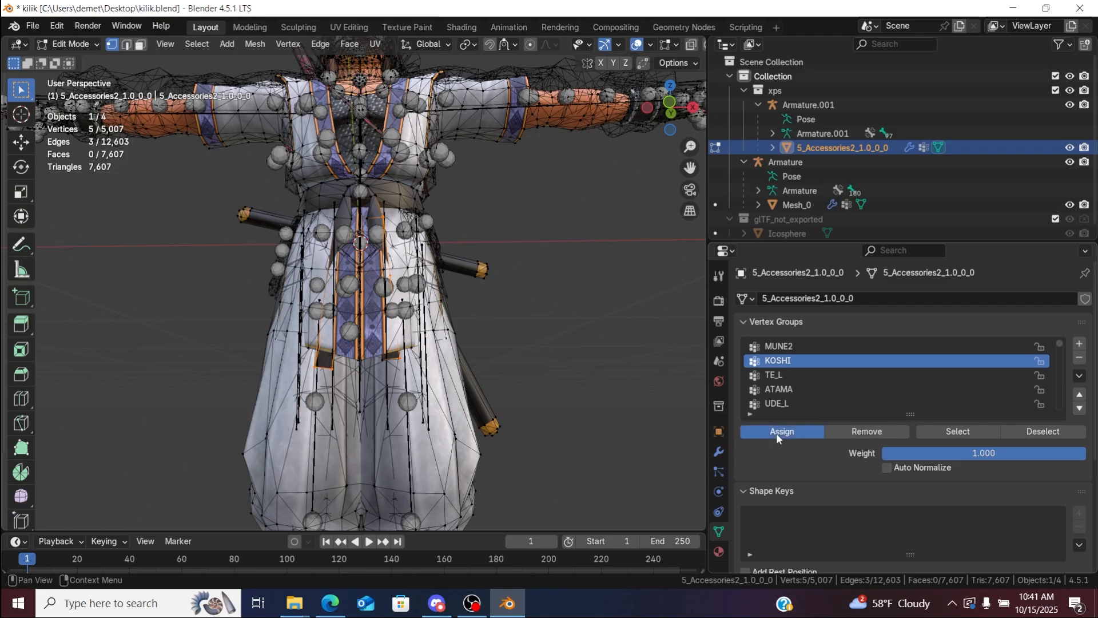
{"action": "left_click", "coordinate": [640, 385]}
Step: Delete the pelvis belt 1b vertex group from the mesh
{"action": "left_click", "coordinate": [778, 375]}
{"action": "key", "text": "Down"}
{"action": "key", "text": "Down"}
{"action": "key", "text": "Down"}
{"action": "key", "text": "Down"}
{"action": "key", "text": "Down"}
{"action": "key", "text": "Down"}
{"action": "key", "text": "Down"}
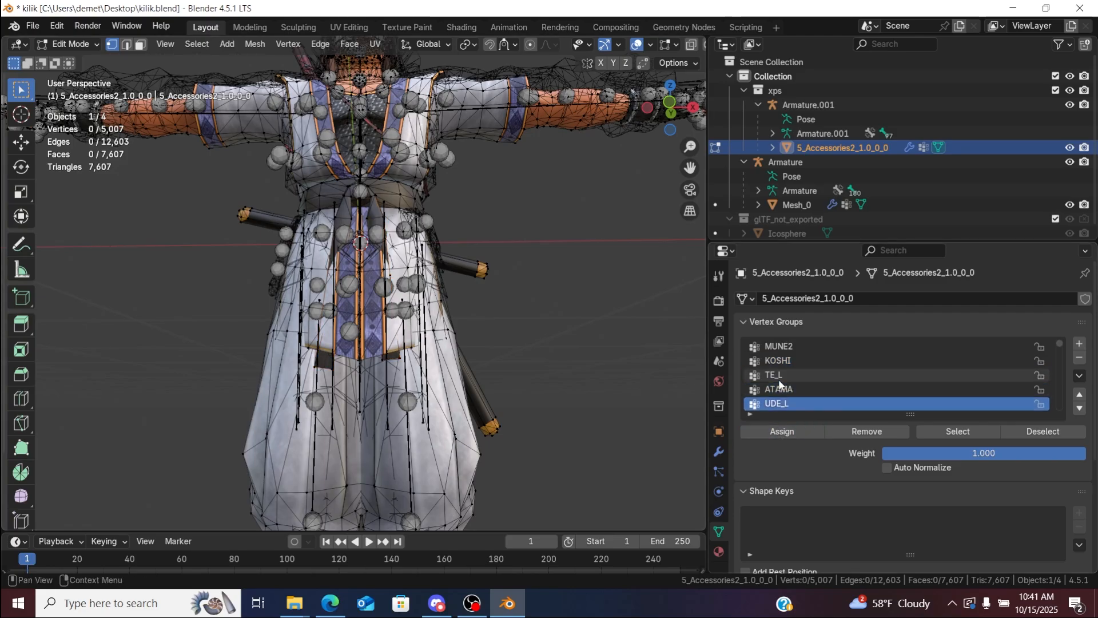
{"action": "key", "text": "Down"}
{"action": "key", "text": "Down"}
{"action": "key", "text": "Down"}
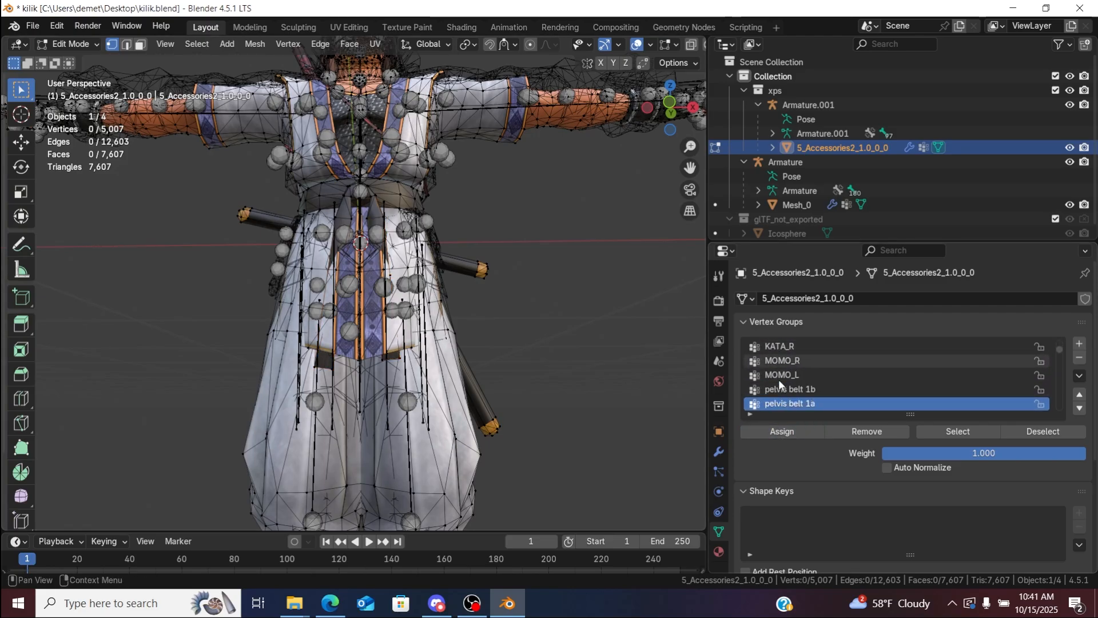
{"action": "left_click", "coordinate": [786, 390]}
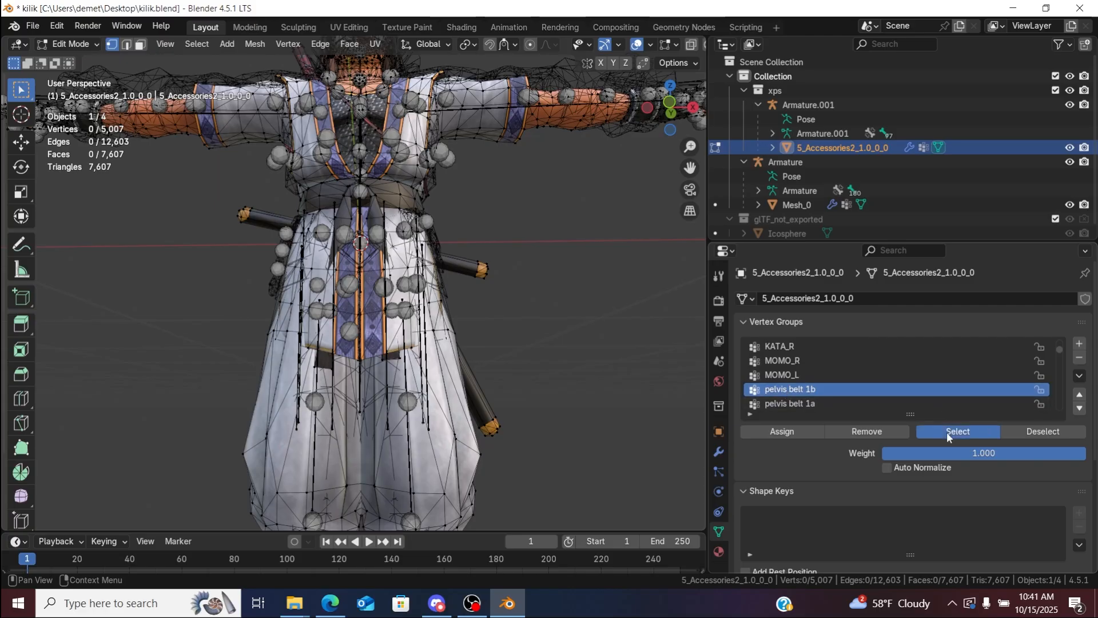
{"action": "left_click", "coordinate": [1078, 359]}
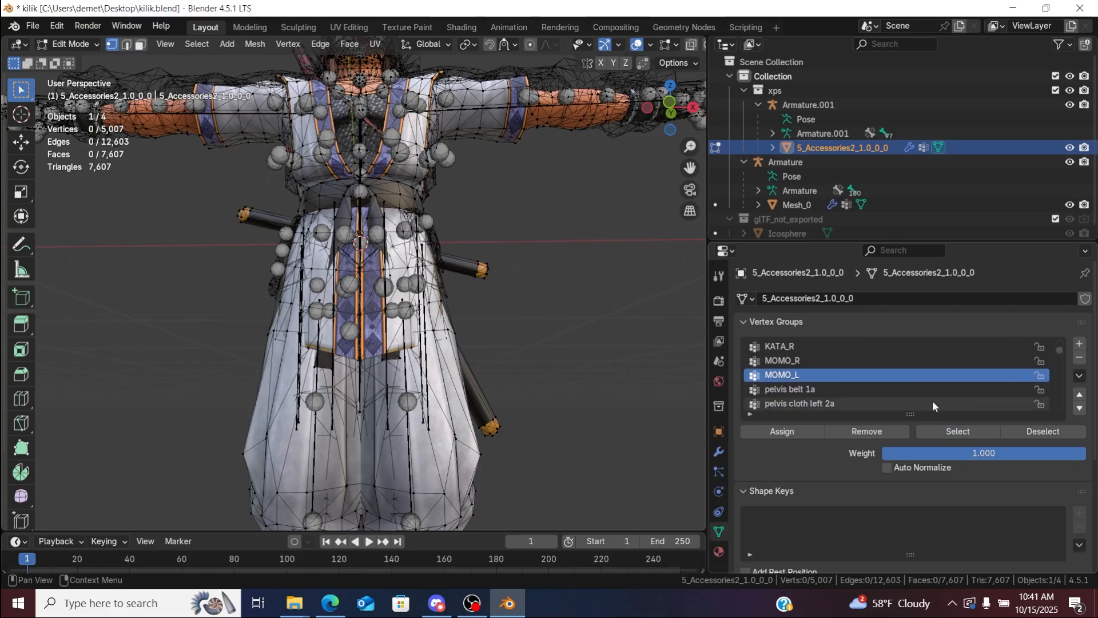
Step: Select the vertices of the pelvis belt 1a group, assign them to KOSHI with weight 1.000, and clear the selection
{"action": "left_click", "coordinate": [914, 390]}
{"action": "left_click", "coordinate": [950, 431]}
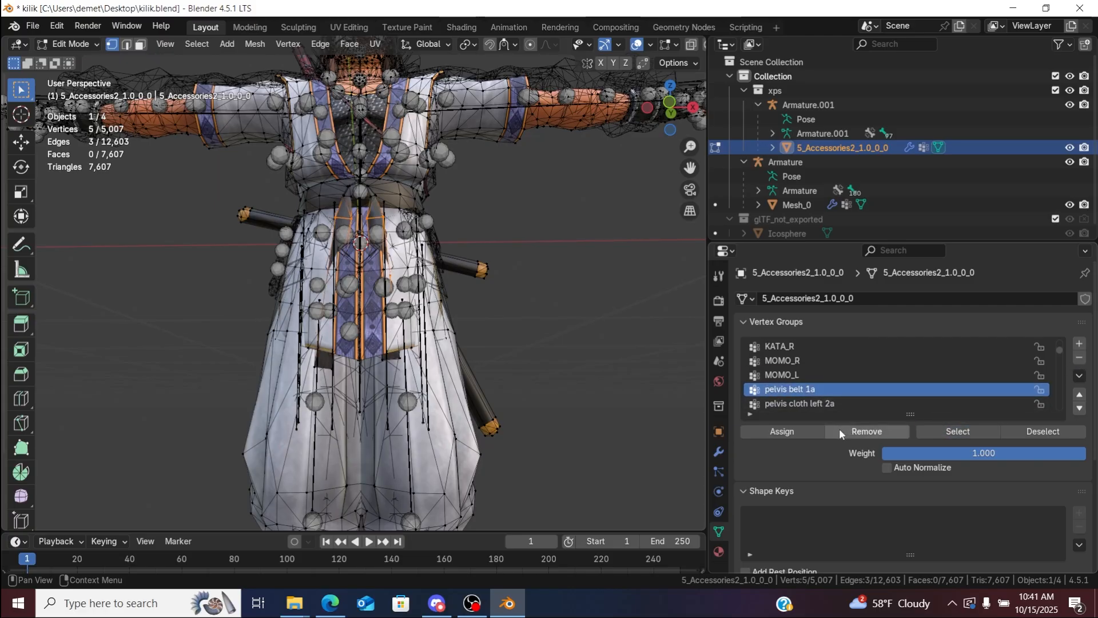
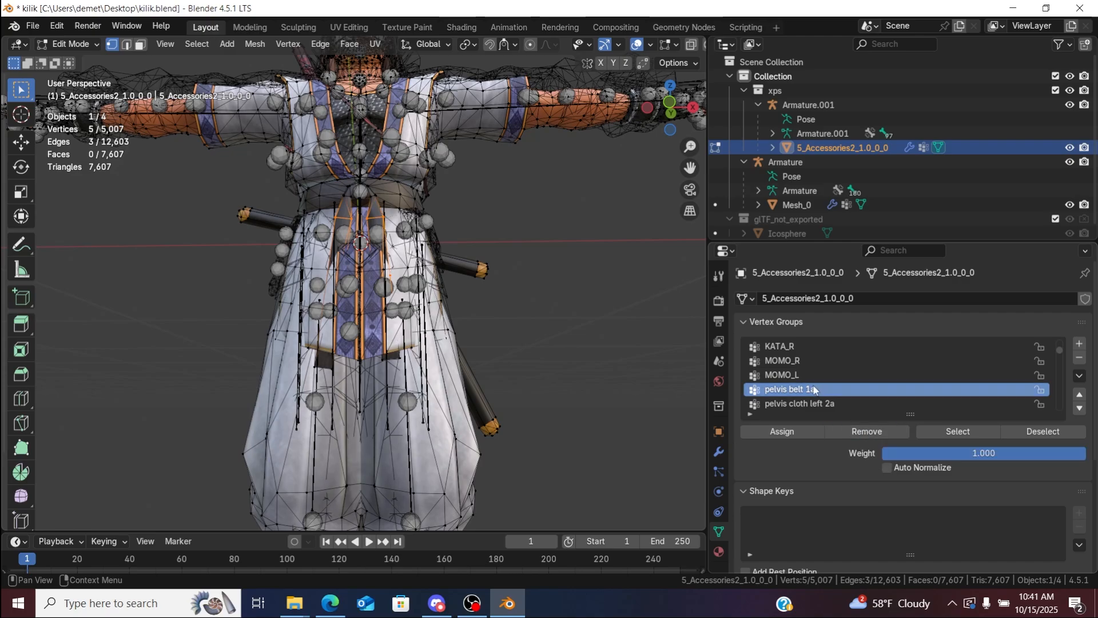
{"action": "scroll", "coordinate": [806, 384], "scroll_direction": "up", "scroll_amount": 7, "text": "ctrl"}
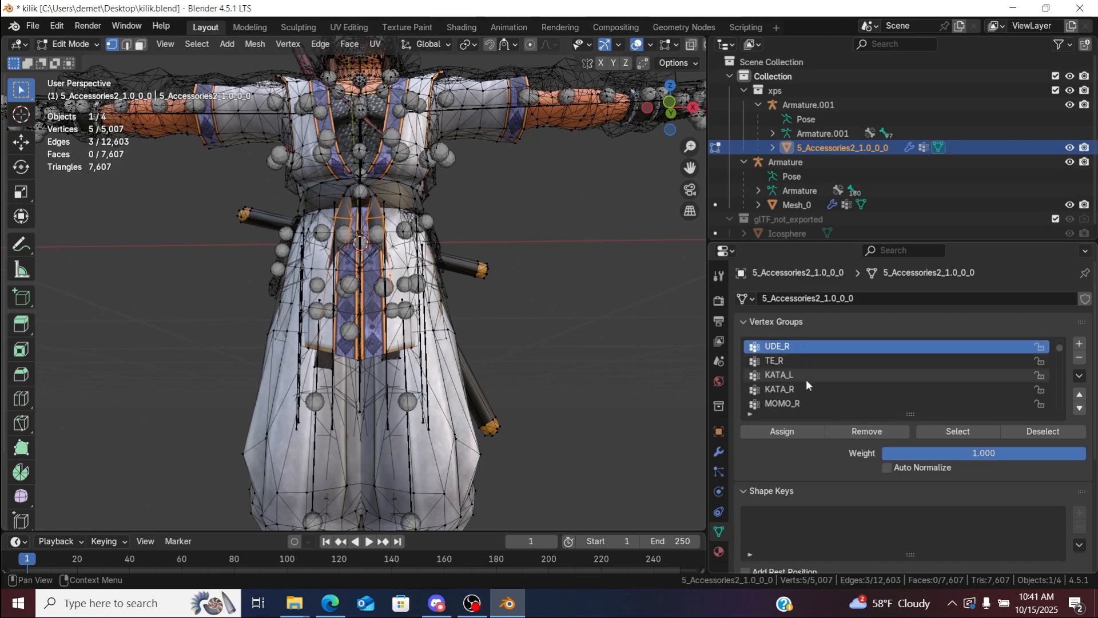
{"action": "scroll", "coordinate": [805, 379], "scroll_direction": "up", "scroll_amount": 2, "text": "ctrl"}
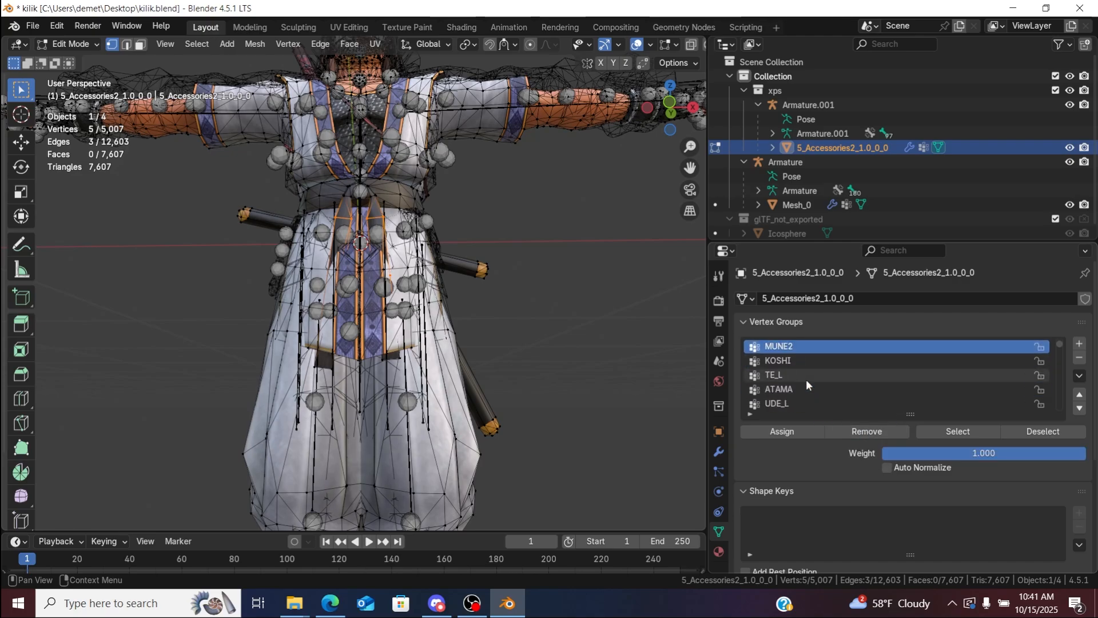
{"action": "left_click", "coordinate": [791, 431]}
{"action": "key", "text": "alt+a"}
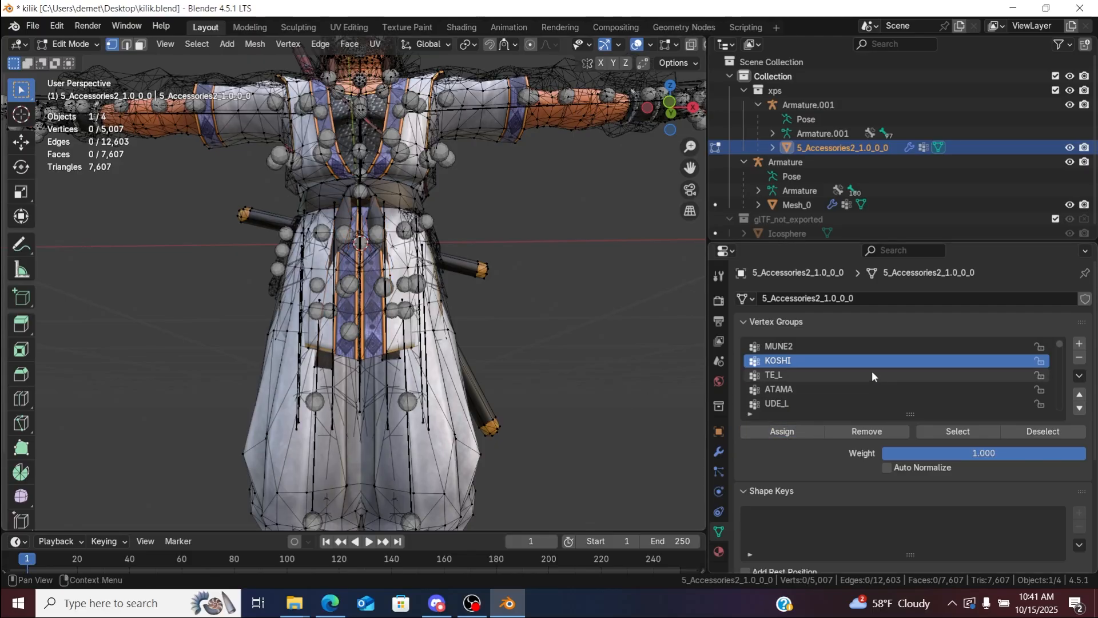
Step: Delete the pelvis belt 1a vertex group from the mesh
{"action": "scroll", "coordinate": [872, 371], "scroll_direction": "down", "scroll_amount": 2, "text": "ctrl"}
{"action": "scroll", "coordinate": [872, 370], "scroll_direction": "down", "scroll_amount": 8, "text": "ctrl"}
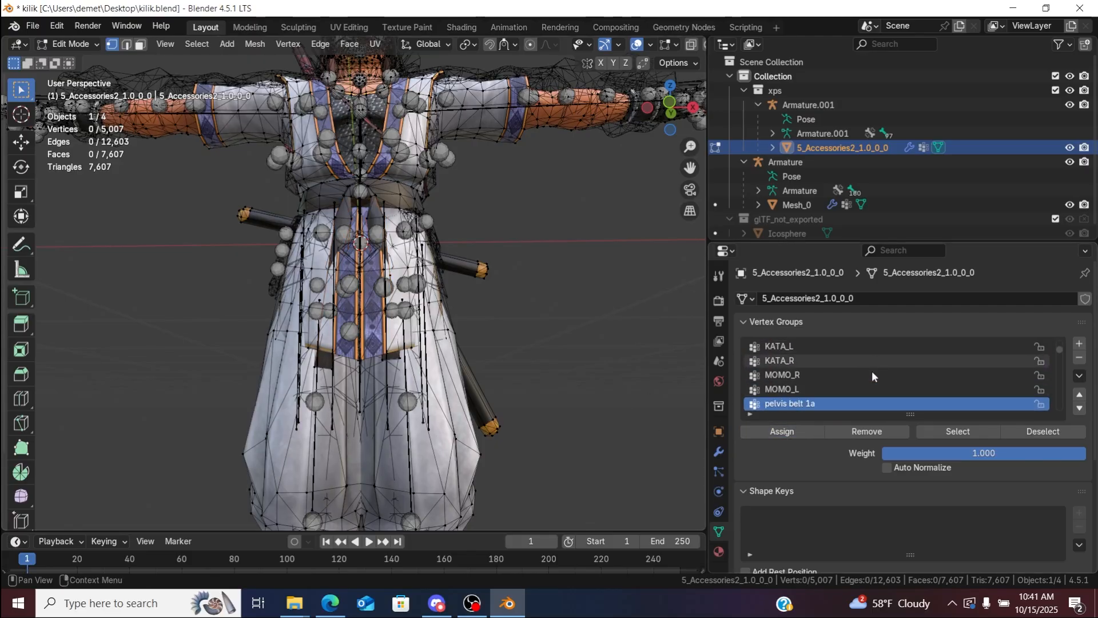
{"action": "scroll", "coordinate": [872, 371], "scroll_direction": "up", "scroll_amount": 1, "text": "ctrl"}
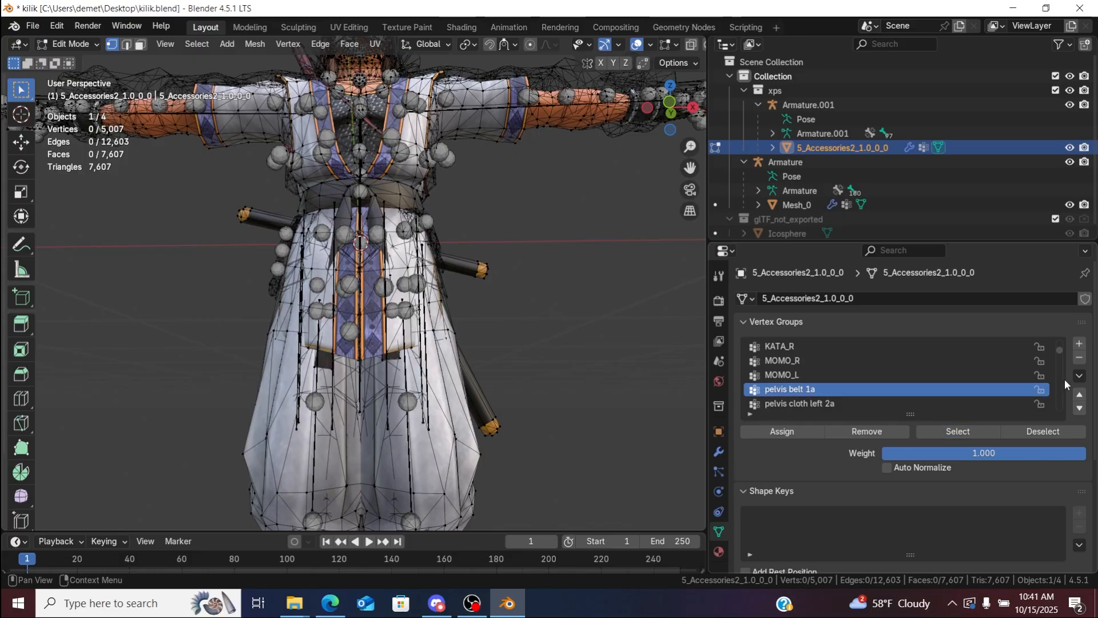
{"action": "left_click", "coordinate": [1079, 359]}
Step: Select the vertices of the pelvis cloth left 2a group, assign them to KOSHI with weight 1.000, and clear the selection
{"action": "left_click", "coordinate": [924, 394]}
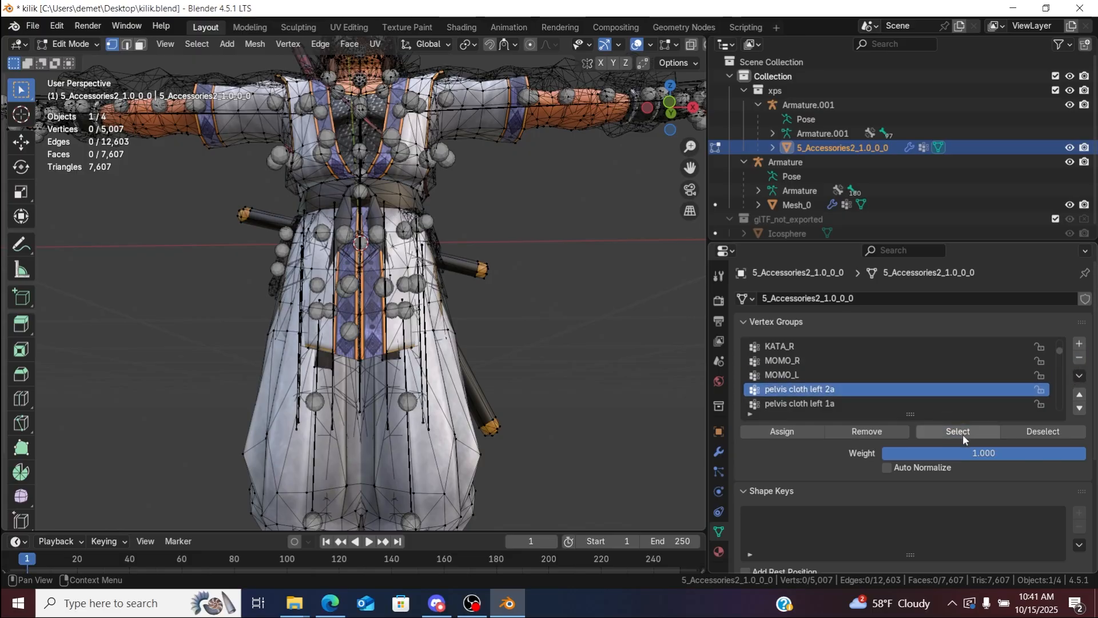
{"action": "left_click", "coordinate": [963, 433]}
{"action": "scroll", "coordinate": [829, 375], "scroll_direction": "up", "scroll_amount": 8, "text": "ctrl"}
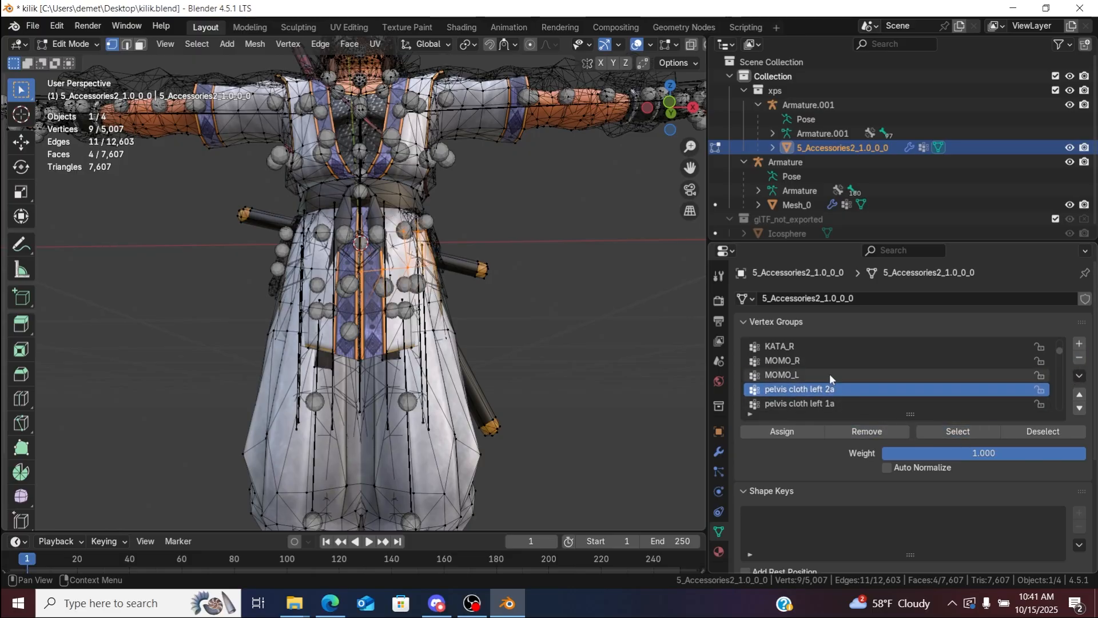
{"action": "scroll", "coordinate": [829, 373], "scroll_direction": "up", "scroll_amount": 2, "text": "ctrl"}
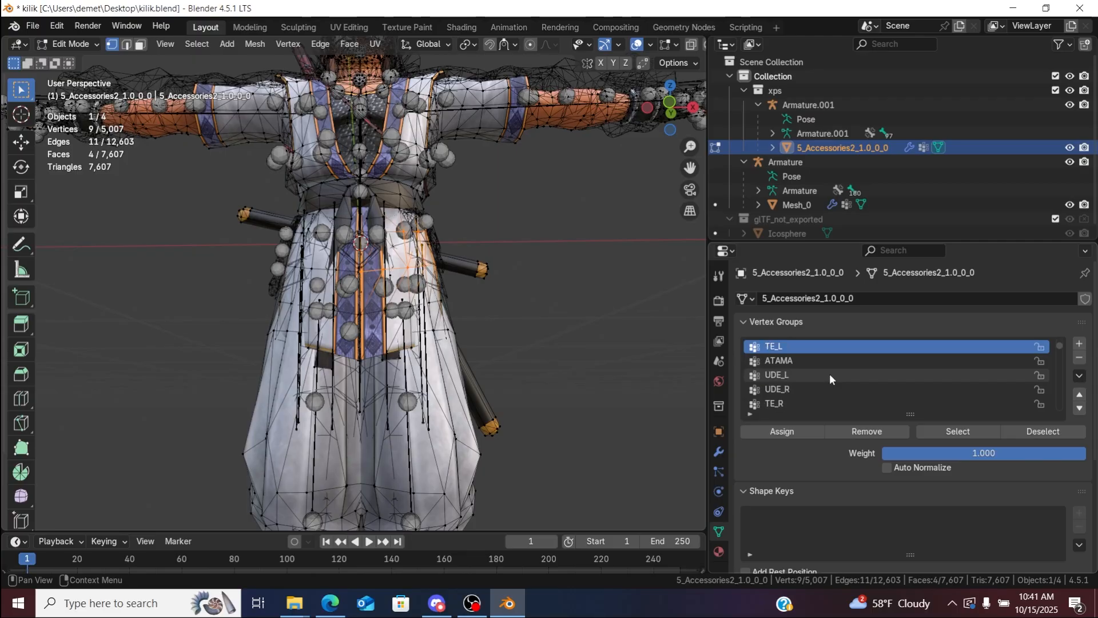
{"action": "left_click", "coordinate": [786, 432]}
{"action": "left_click", "coordinate": [662, 400]}
Step: Delete the pelvis cloth left 2a vertex group from the mesh
{"action": "scroll", "coordinate": [772, 375], "scroll_direction": "down", "scroll_amount": 4, "text": "ctrl"}
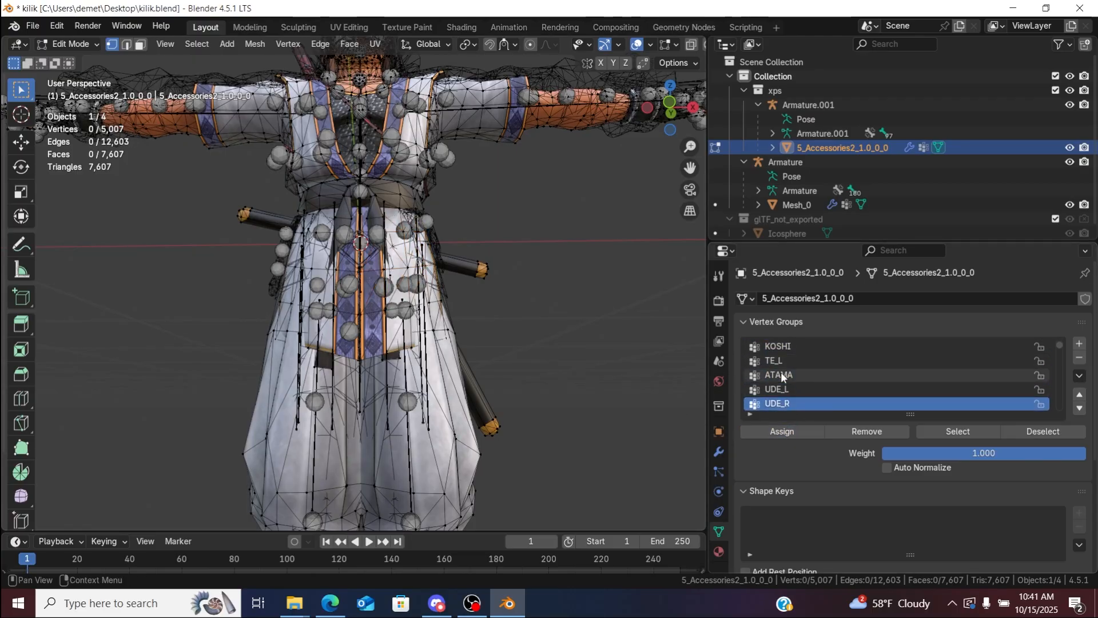
{"action": "scroll", "coordinate": [781, 372], "scroll_direction": "down", "scroll_amount": 7, "text": "ctrl"}
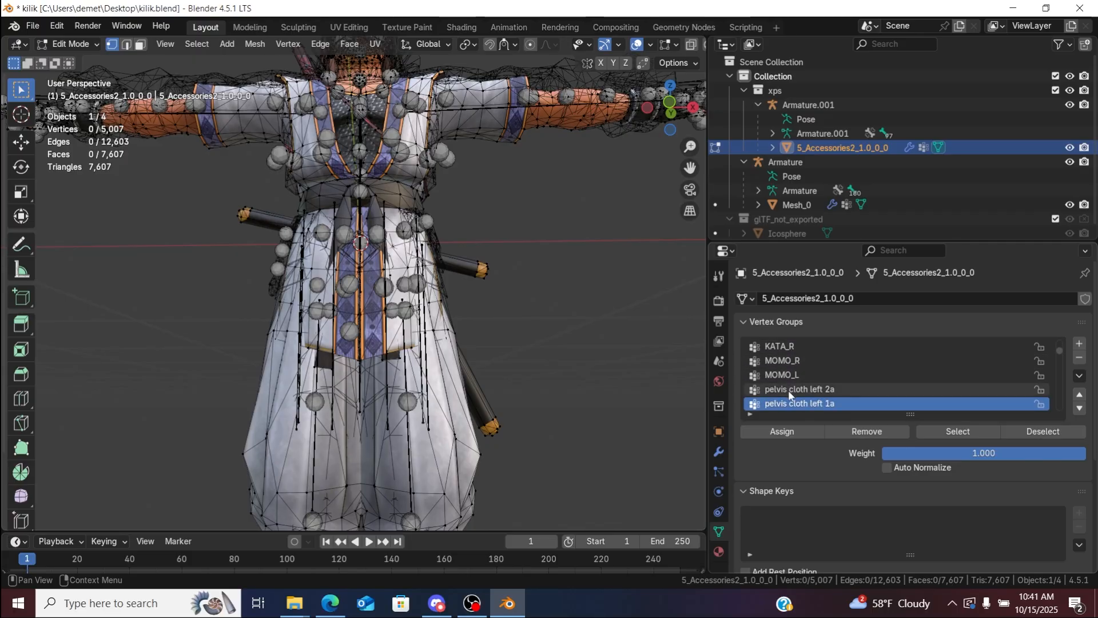
{"action": "left_click", "coordinate": [788, 390]}
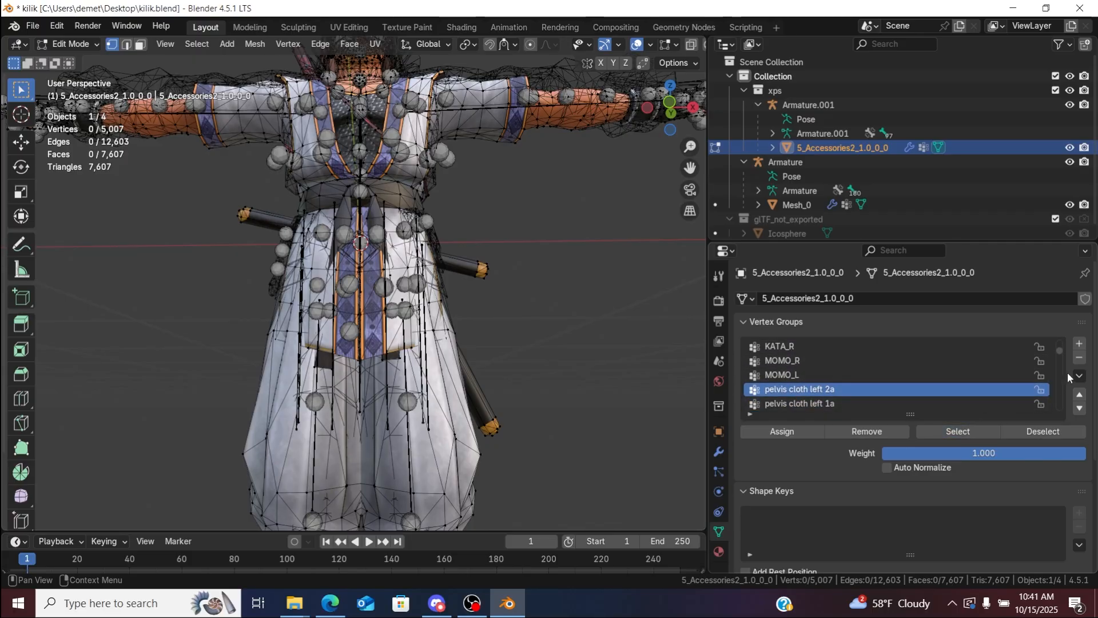
{"action": "left_click", "coordinate": [1080, 362]}
Step: Select the vertices of the pelvis cloth left 1a group, assign them to KOSHI with weight 1.000, and clear the selection
{"action": "left_click", "coordinate": [939, 391]}
{"action": "left_click", "coordinate": [954, 433]}
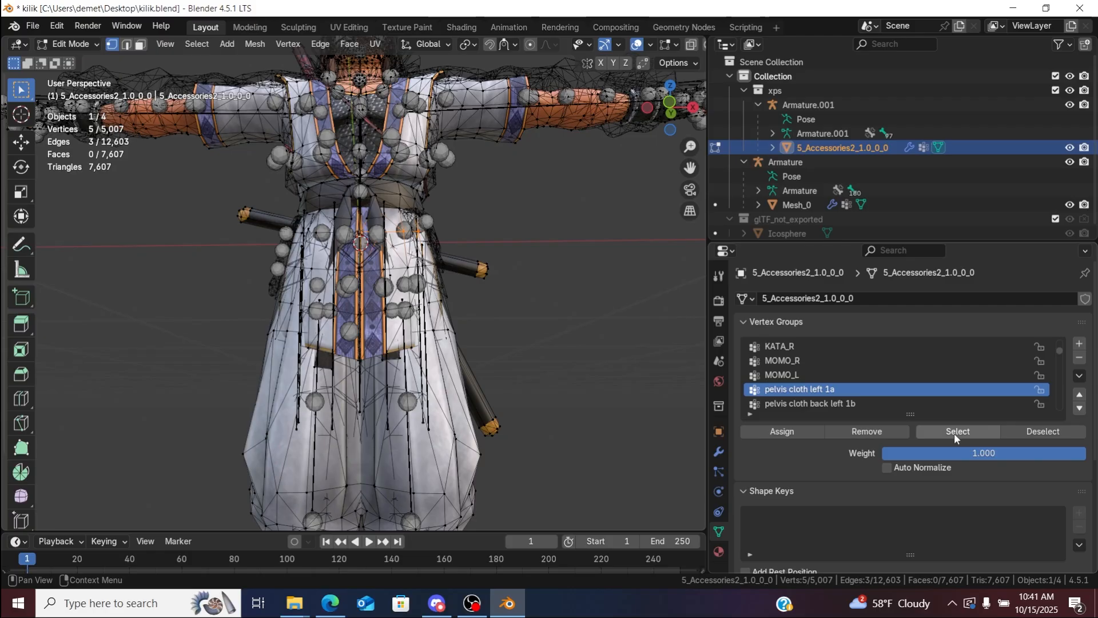
{"action": "scroll", "coordinate": [818, 373], "scroll_direction": "up", "scroll_amount": 3, "text": "ctrl"}
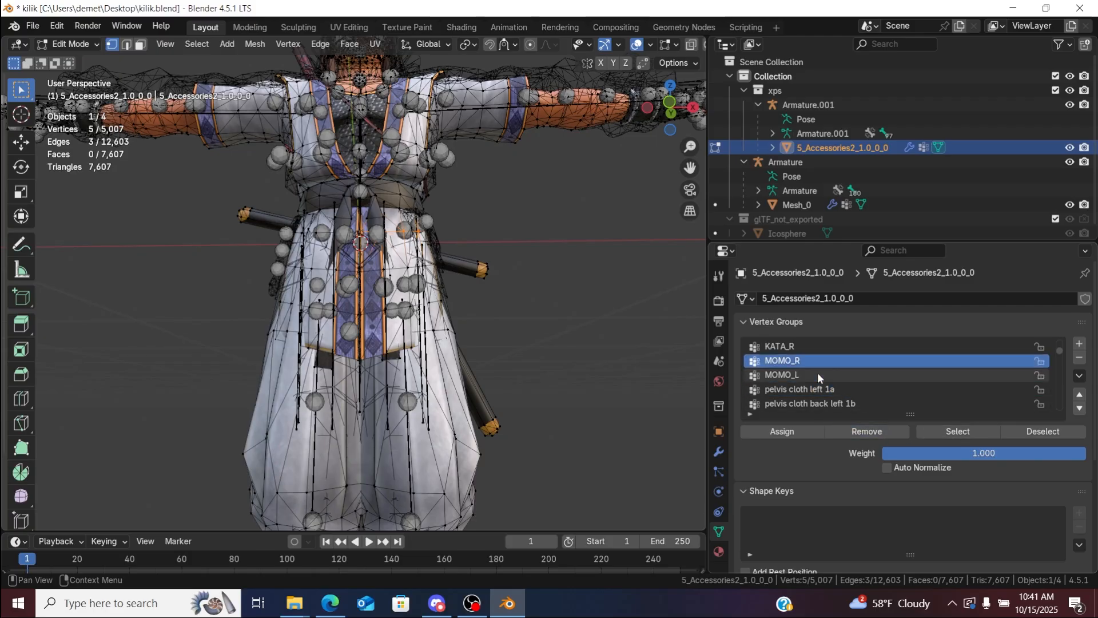
{"action": "scroll", "coordinate": [818, 373], "scroll_direction": "up", "scroll_amount": 8, "text": "ctrl"}
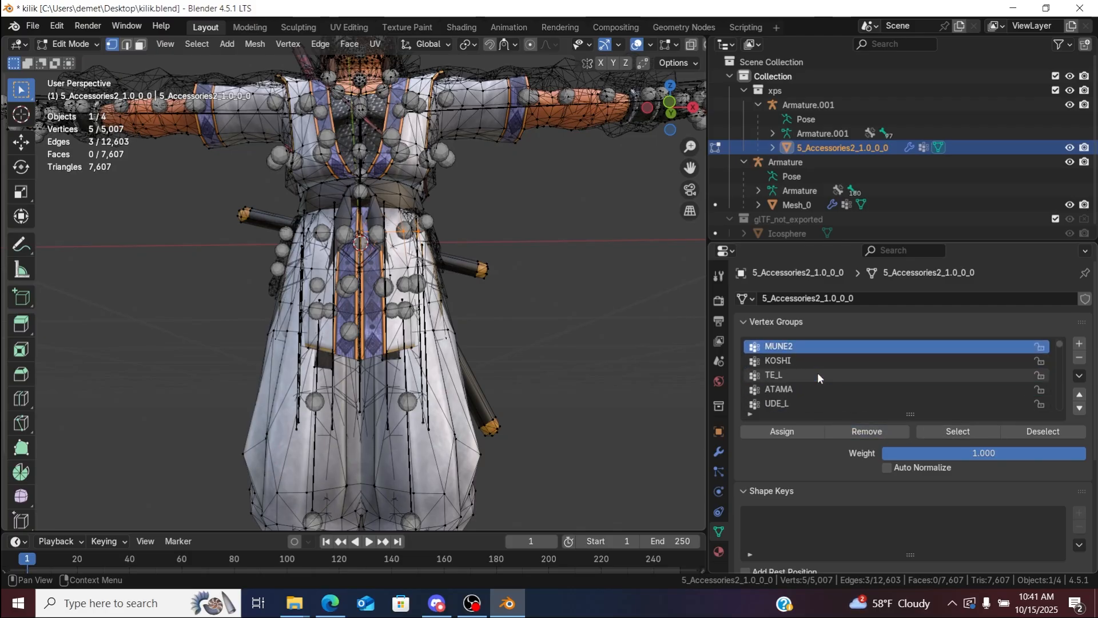
{"action": "left_click", "coordinate": [784, 433]}
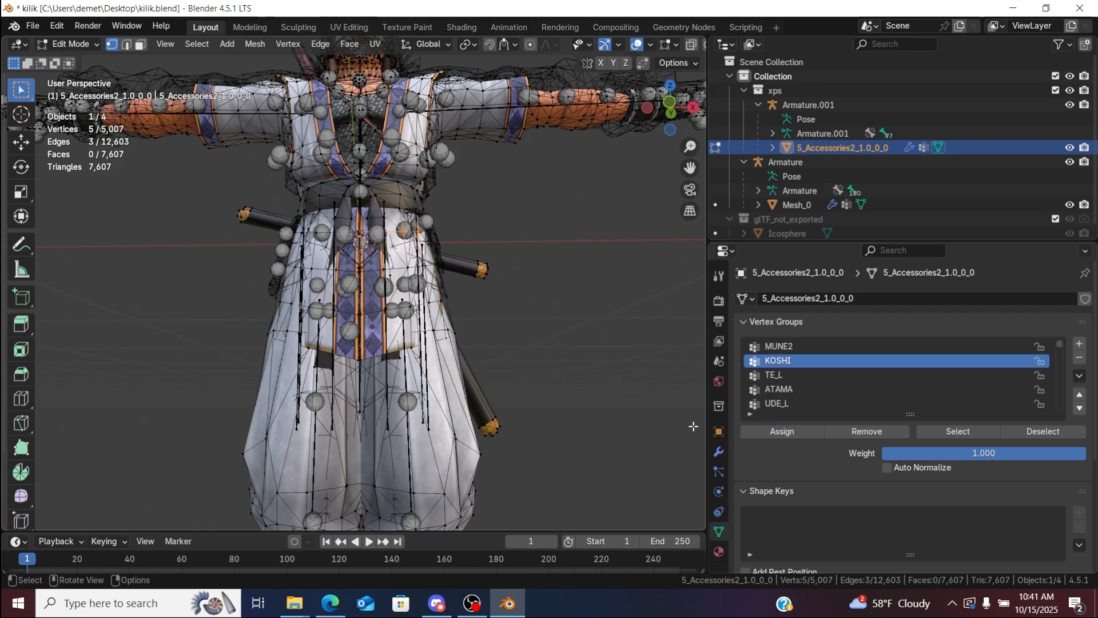
{"action": "left_click", "coordinate": [661, 412]}
Step: Delete the pelvis cloth left 1a vertex group from the mesh
{"action": "scroll", "coordinate": [891, 374], "scroll_direction": "down", "scroll_amount": 9, "text": "ctrl"}
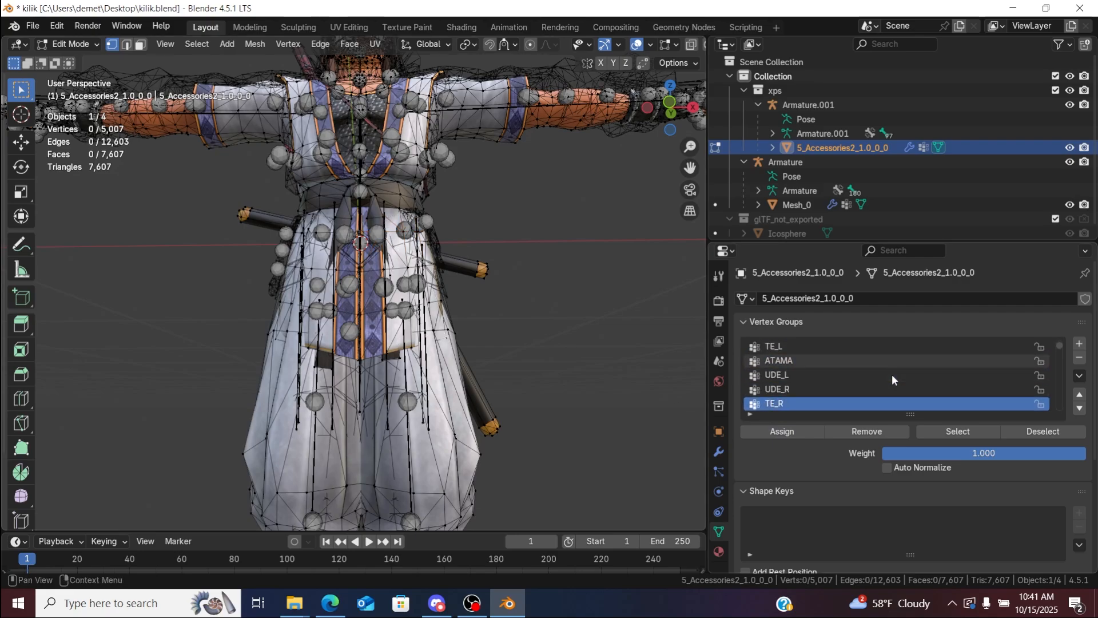
{"action": "scroll", "coordinate": [891, 374], "scroll_direction": "down", "scroll_amount": 2, "text": "ctrl"}
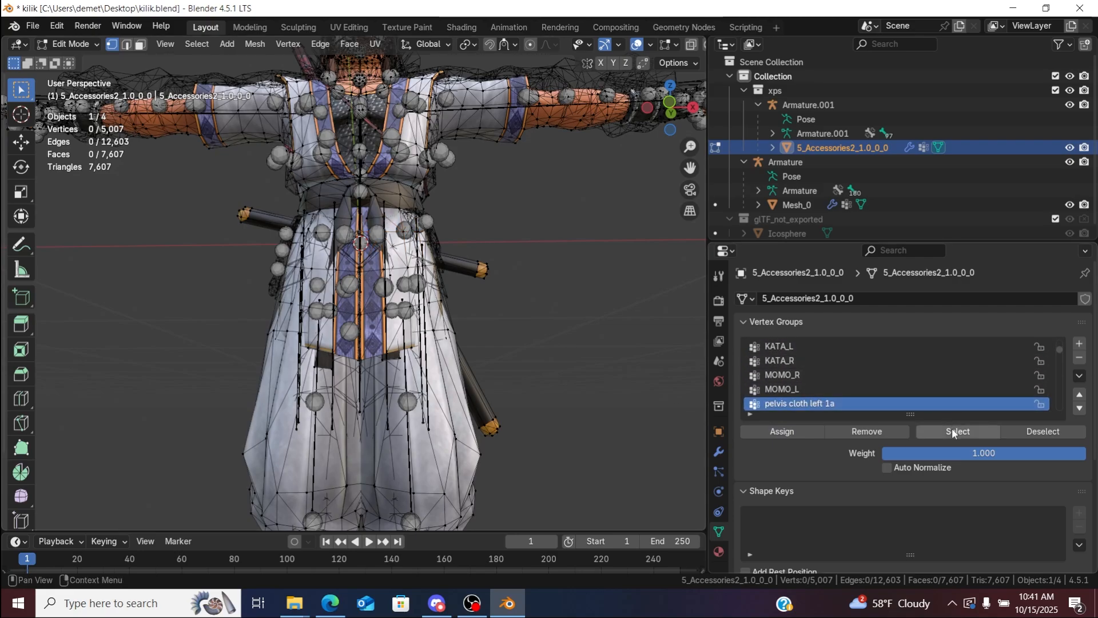
{"action": "left_click", "coordinate": [1080, 360]}
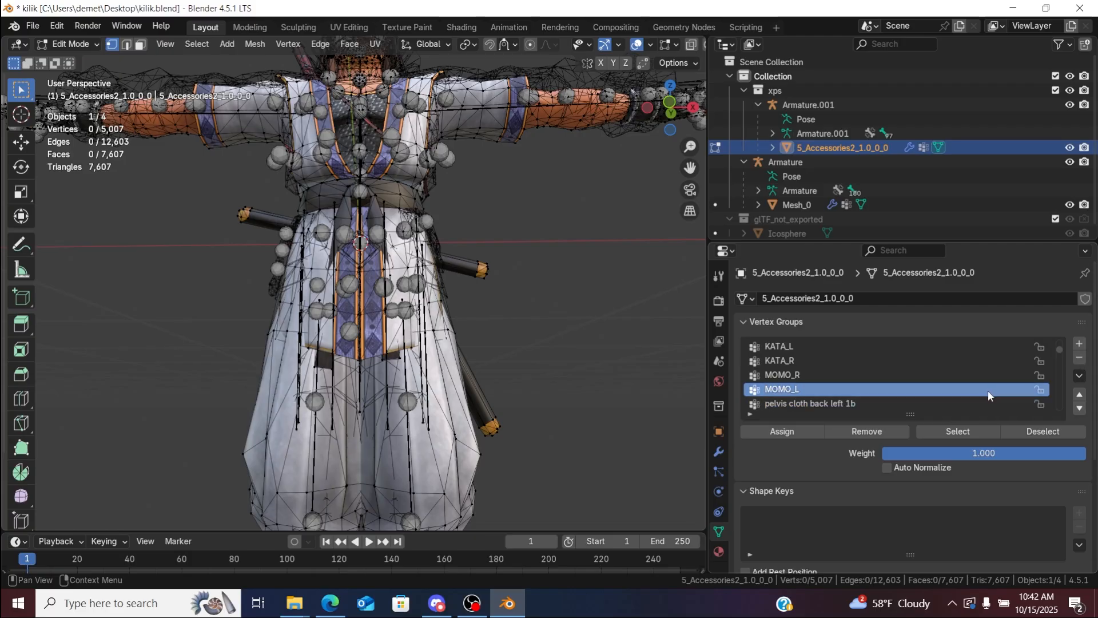
Step: Select the vertices of the pelvis cloth back left 1b group, assign them to KOSHI with weight 1.000, and clear the selection
{"action": "left_click", "coordinate": [979, 403]}
{"action": "left_click", "coordinate": [963, 431]}
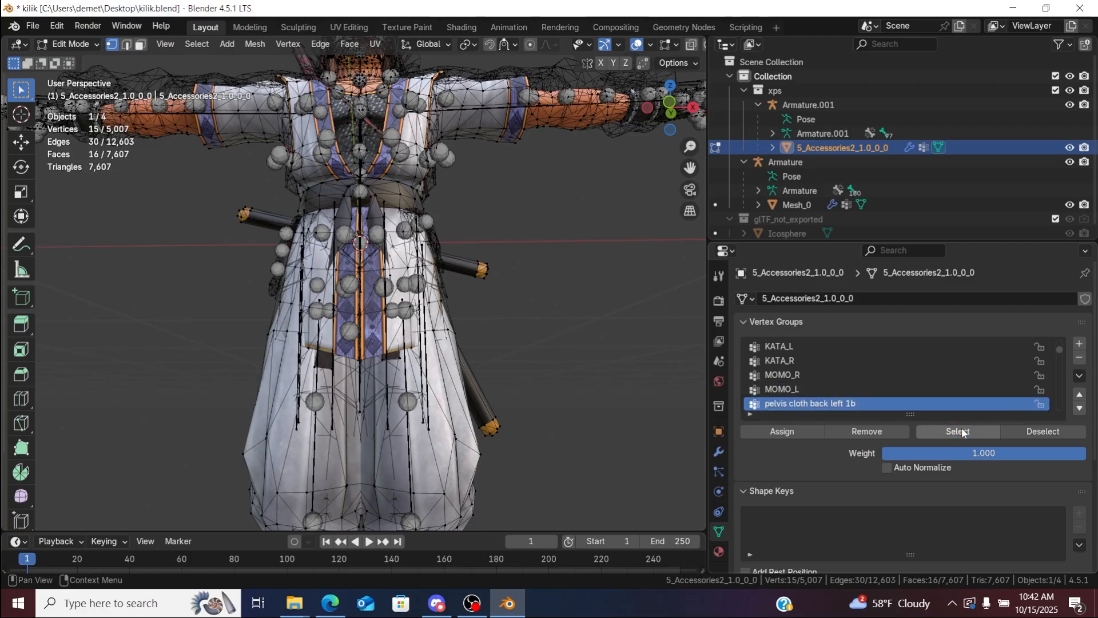
{"action": "left_click_drag", "start_coordinate": [664, 96], "coordinate": [407, 118]}
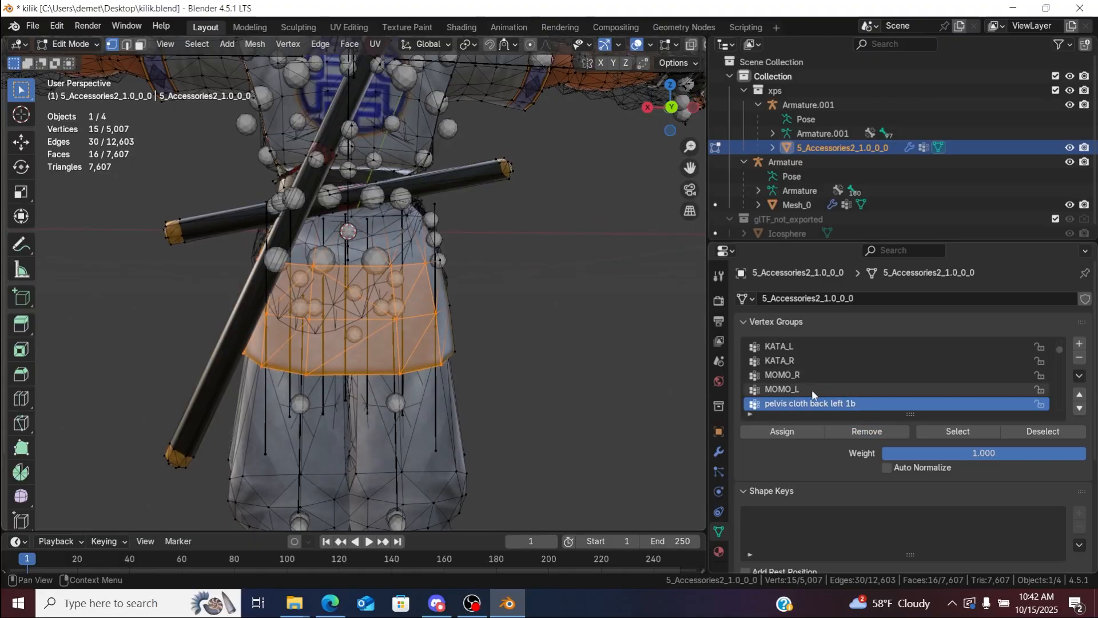
{"action": "scroll", "coordinate": [807, 391], "scroll_direction": "up", "scroll_amount": 8, "text": "ctrl"}
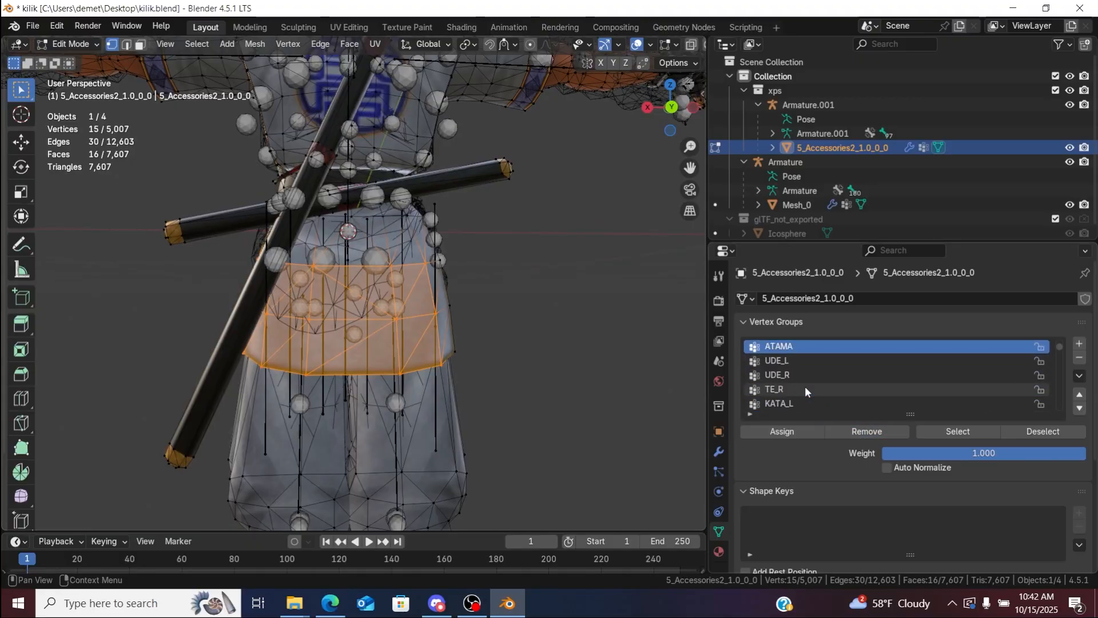
{"action": "scroll", "coordinate": [805, 386], "scroll_direction": "up", "scroll_amount": 2, "text": "ctrl"}
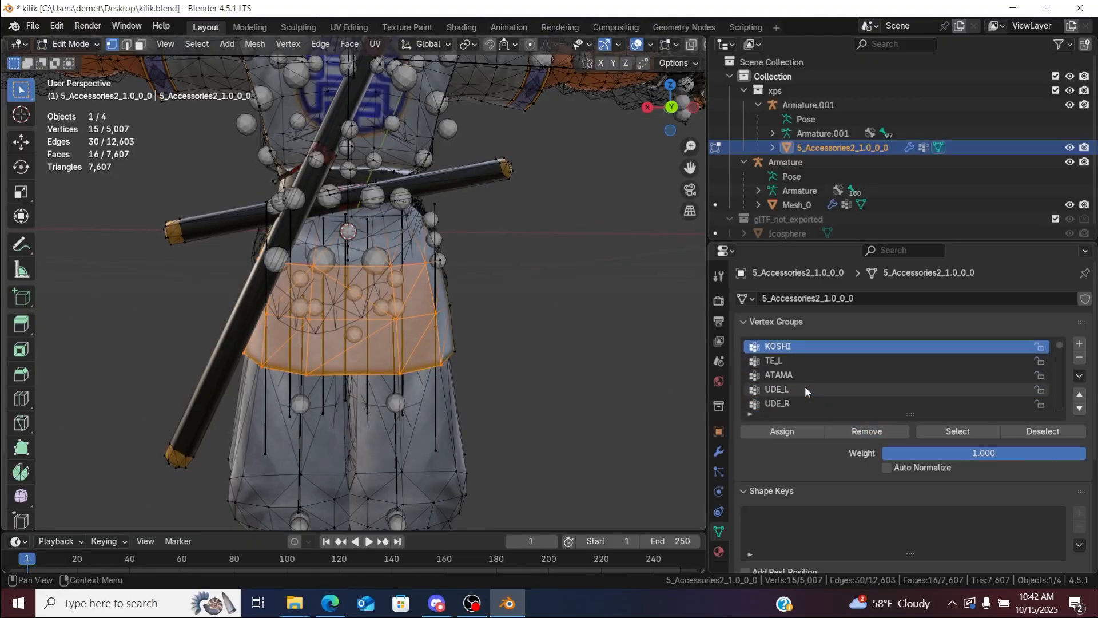
{"action": "left_click", "coordinate": [783, 433]}
{"action": "left_click", "coordinate": [626, 372]}
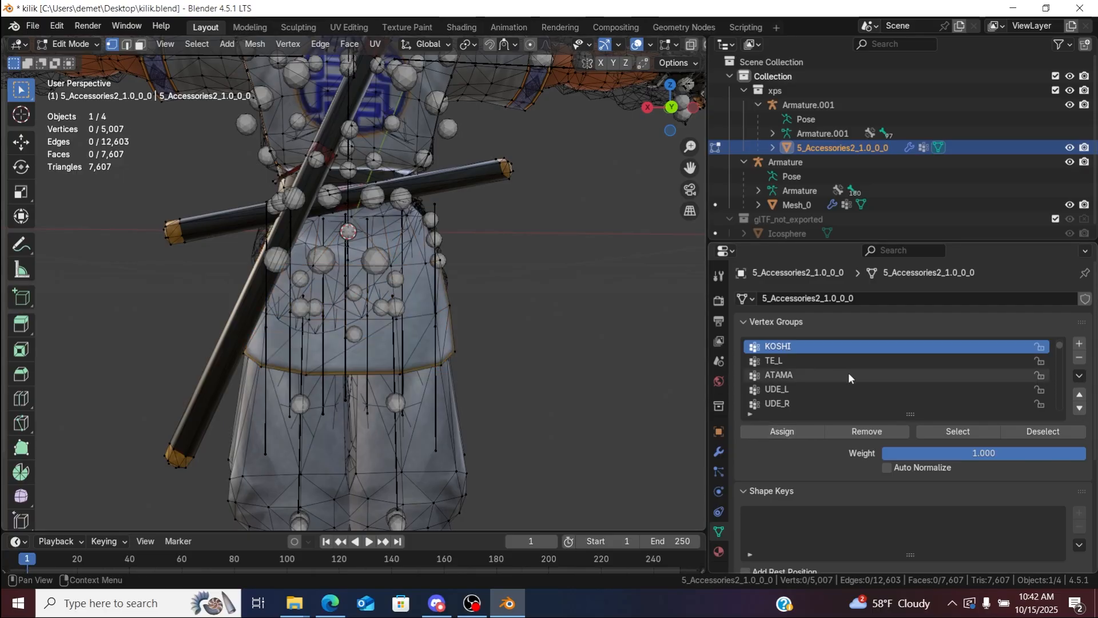
Step: Delete the pelvis cloth back left 1b vertex group from the mesh
{"action": "scroll", "coordinate": [838, 372], "scroll_direction": "down", "scroll_amount": 6, "text": "ctrl"}
{"action": "scroll", "coordinate": [838, 371], "scroll_direction": "down", "scroll_amount": 4, "text": "ctrl"}
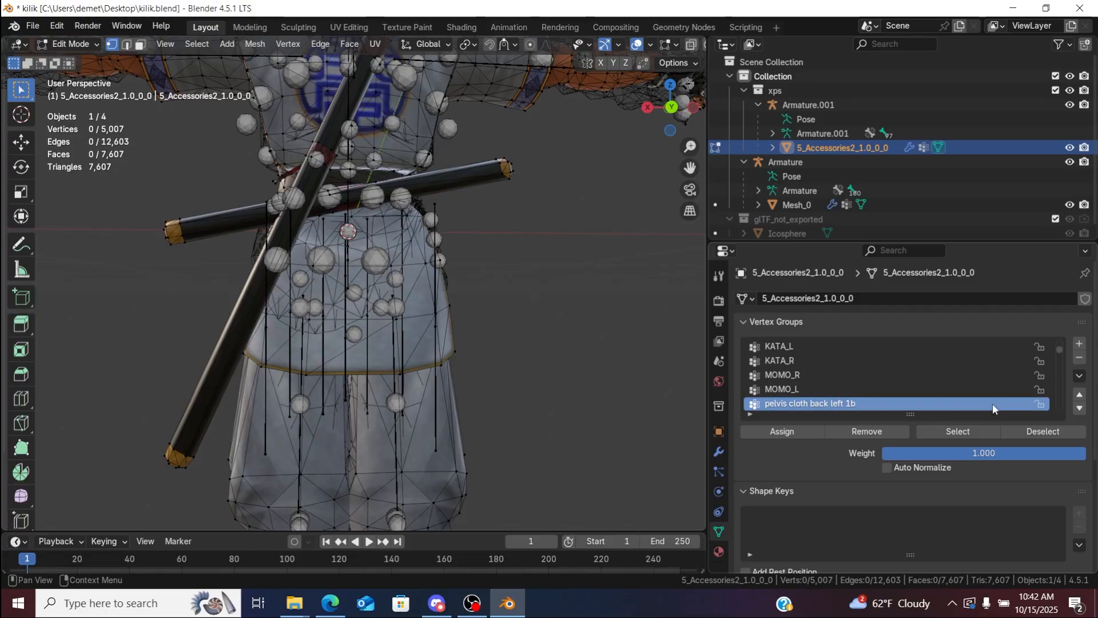
{"action": "left_click", "coordinate": [1080, 359]}
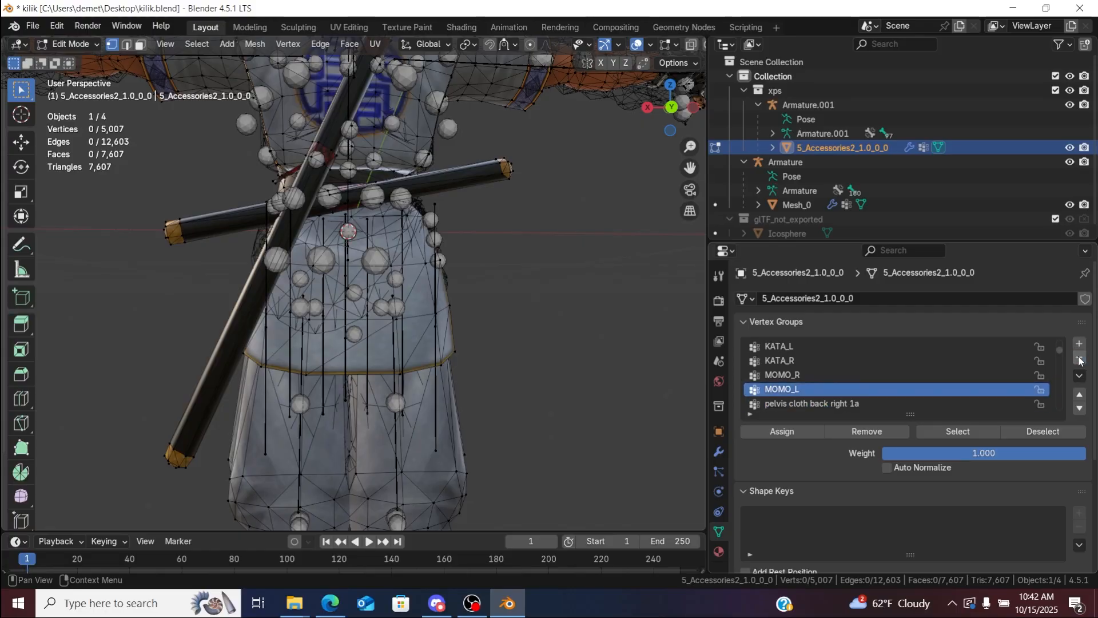
Step: Select the vertices of the pelvis cloth back right 1a group, assign them to KOSHI with weight 1.000, and clear the selection
{"action": "left_click", "coordinate": [921, 403]}
{"action": "left_click", "coordinate": [958, 432]}
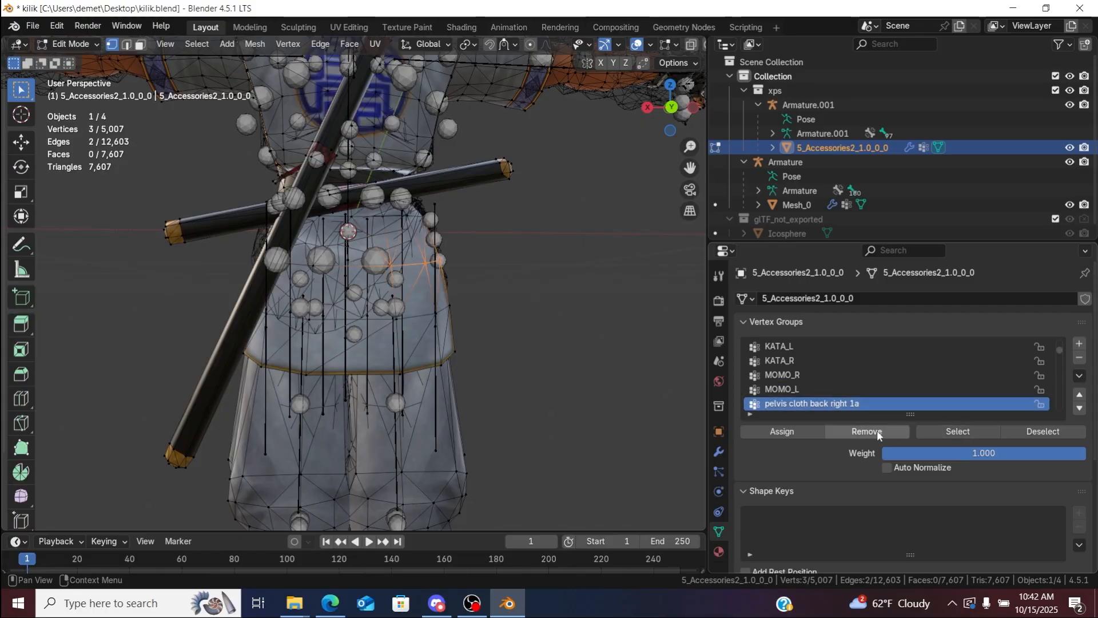
{"action": "scroll", "coordinate": [828, 395], "scroll_direction": "up", "scroll_amount": 3, "text": "ctrl"}
{"action": "scroll", "coordinate": [828, 393], "scroll_direction": "up", "scroll_amount": 7, "text": "ctrl"}
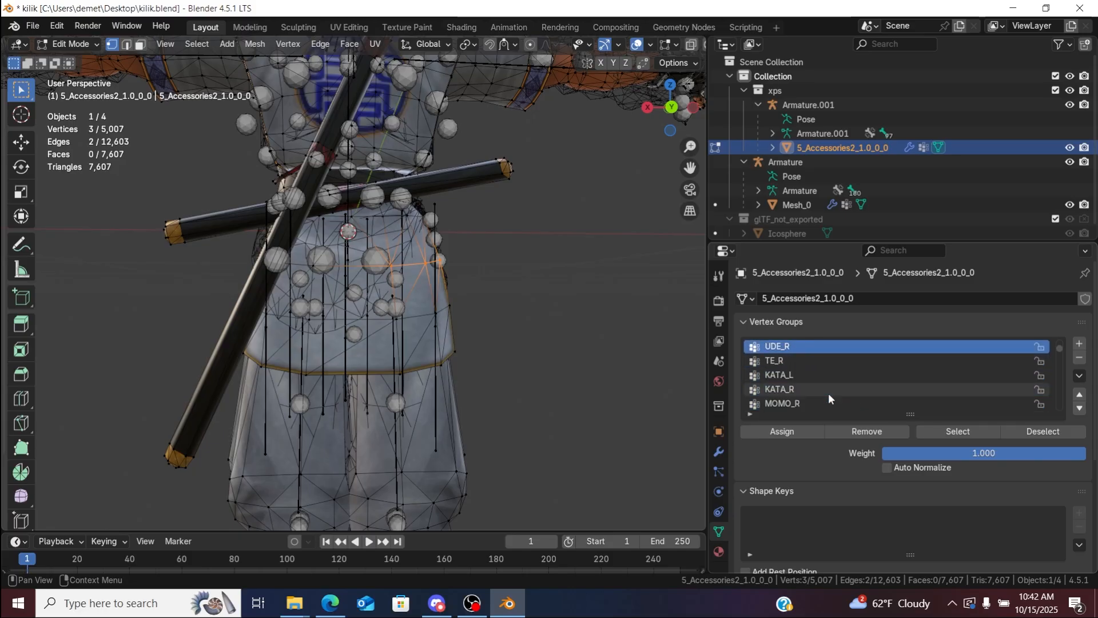
{"action": "left_click", "coordinate": [798, 431]}
{"action": "key", "text": "alt+a"}
Step: Delete the pelvis cloth back right 1a vertex group from the mesh
{"action": "scroll", "coordinate": [834, 362], "scroll_direction": "down", "scroll_amount": 5, "text": "ctrl"}
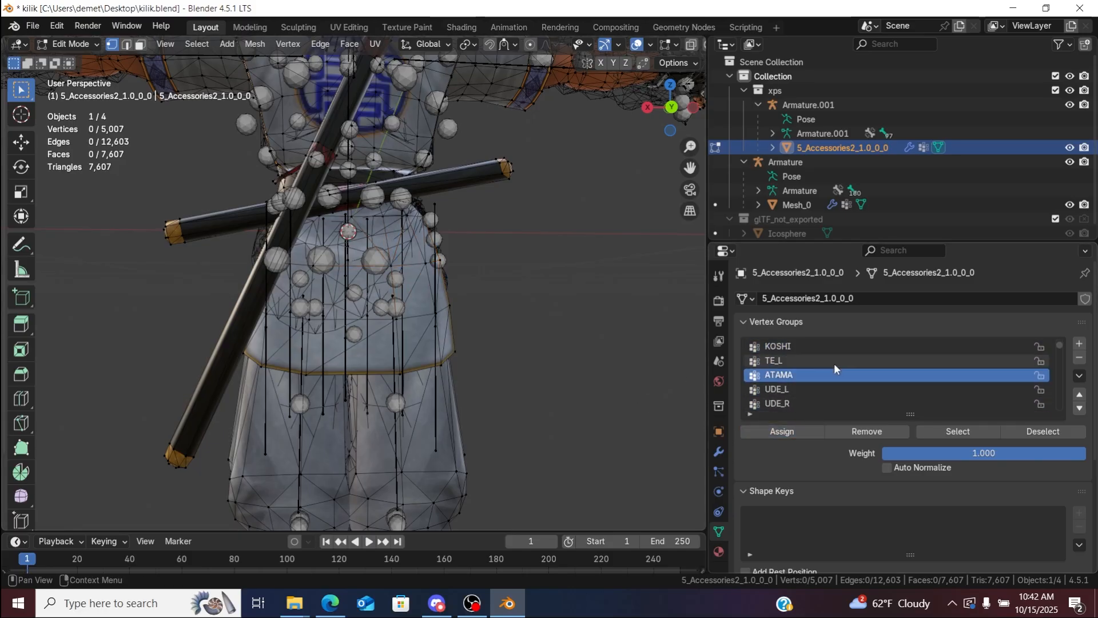
{"action": "scroll", "coordinate": [834, 363], "scroll_direction": "down", "scroll_amount": 6, "text": "ctrl"}
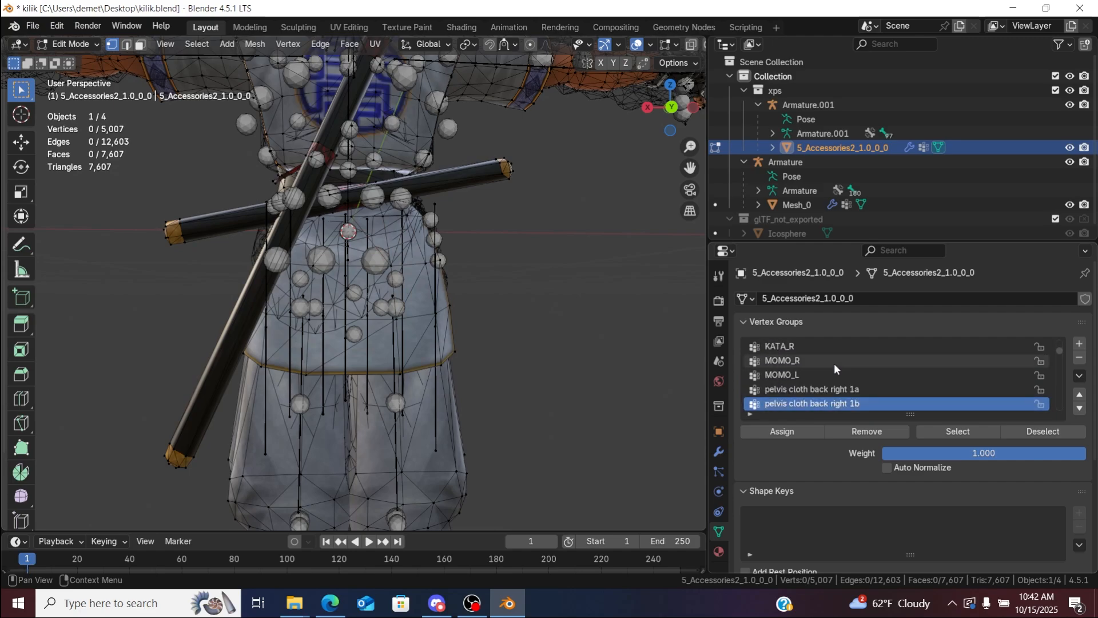
{"action": "left_click", "coordinate": [1078, 358]}
Step: Select the vertices of the pelvis cloth back right 1b group, assign them to KOSHI with weight 1.000, and clear the selection
{"action": "left_click", "coordinate": [929, 388]}
{"action": "left_click", "coordinate": [957, 430]}
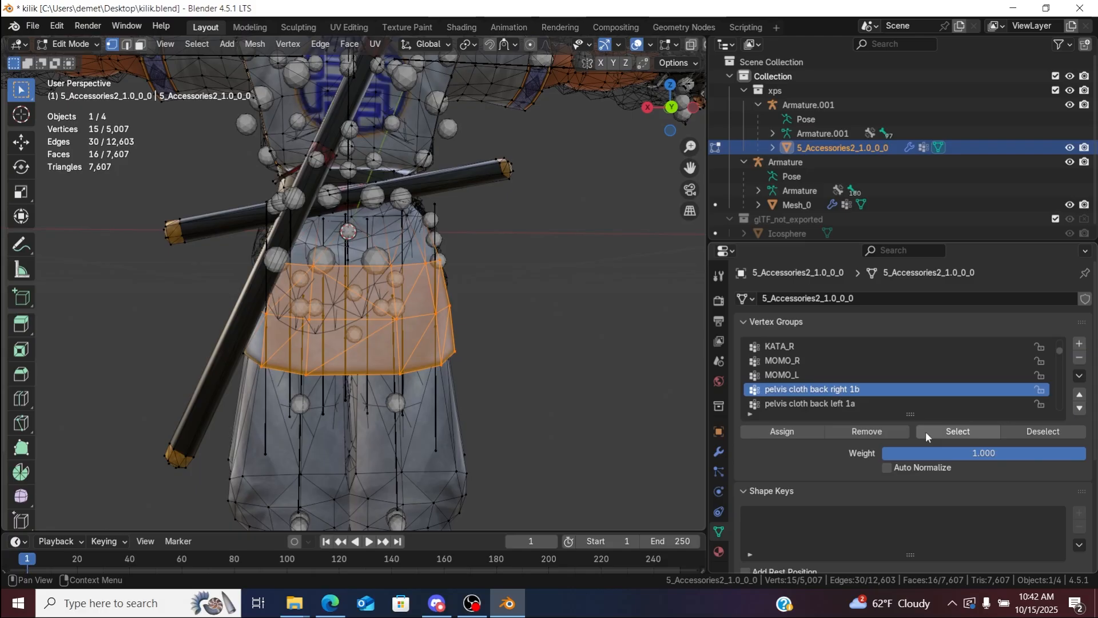
{"action": "left_click", "coordinate": [887, 432]}
{"action": "scroll", "coordinate": [824, 376], "scroll_direction": "up", "scroll_amount": 7, "text": "ctrl"}
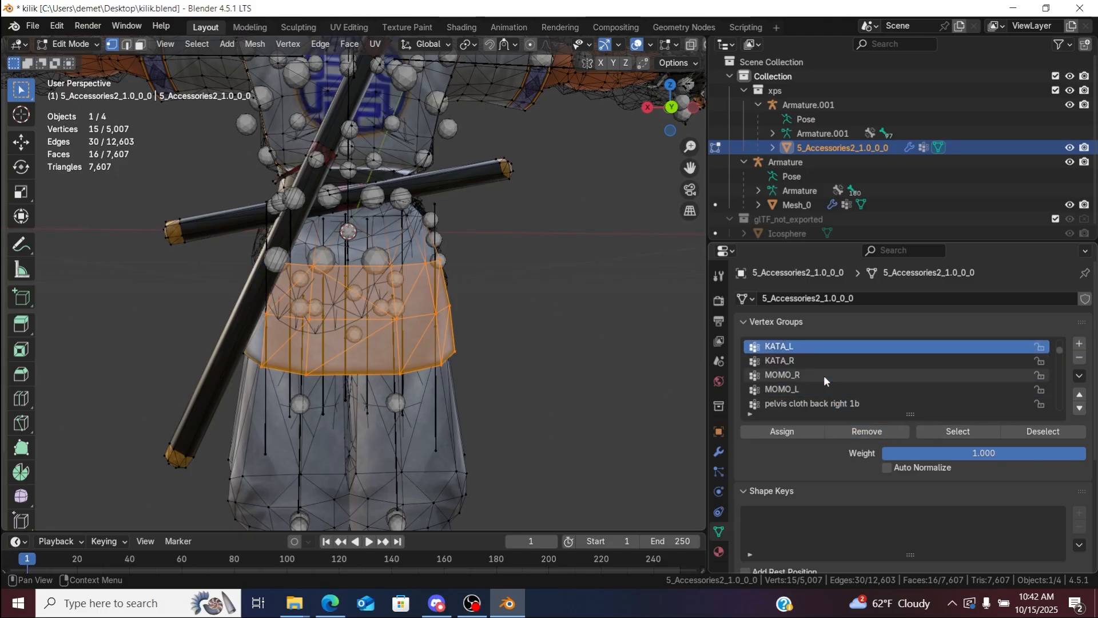
{"action": "scroll", "coordinate": [823, 375], "scroll_direction": "up", "scroll_amount": 3, "text": "ctrl"}
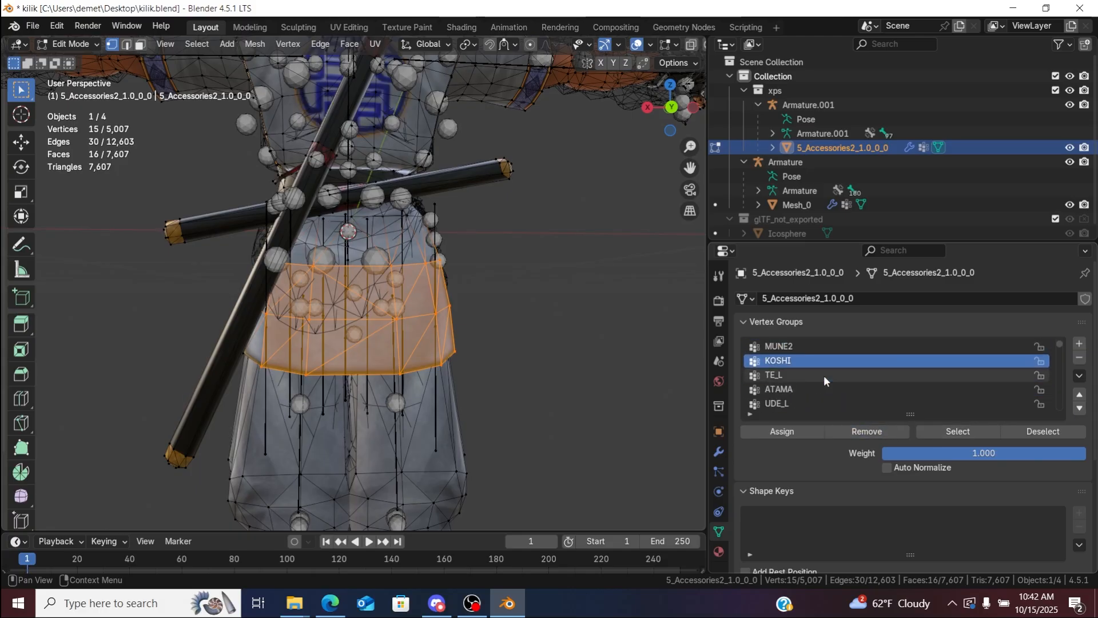
{"action": "left_click", "coordinate": [794, 427]}
{"action": "left_click", "coordinate": [664, 396]}
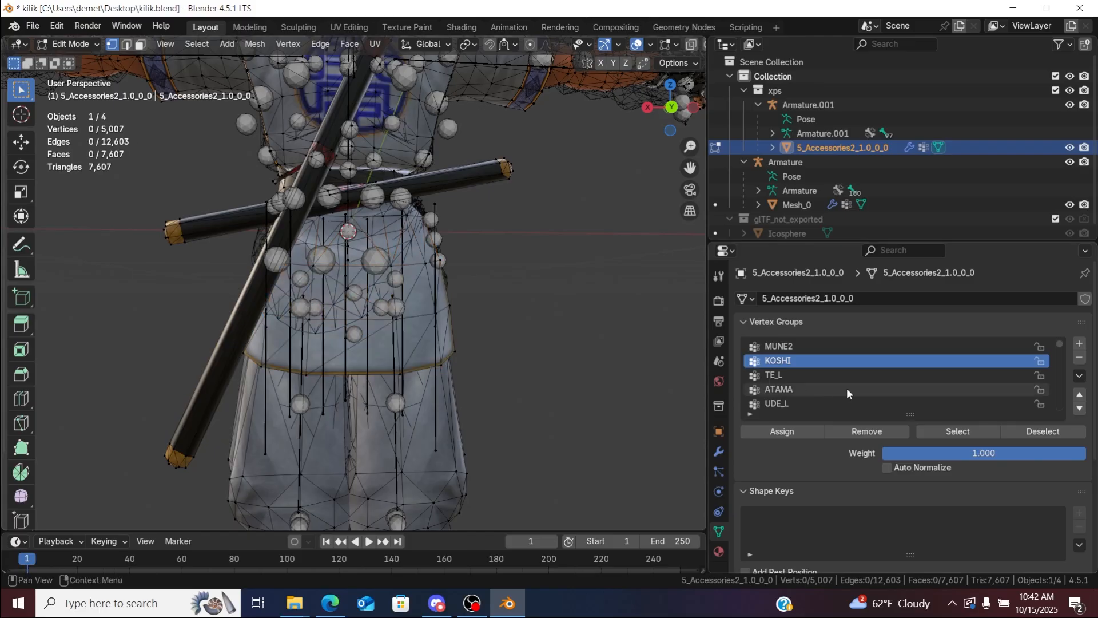
Step: Delete the pelvis cloth back right 1b vertex group from the mesh
{"action": "scroll", "coordinate": [849, 387], "scroll_direction": "down", "scroll_amount": 5, "text": "ctrl"}
{"action": "scroll", "coordinate": [849, 388], "scroll_direction": "down", "scroll_amount": 5, "text": "ctrl"}
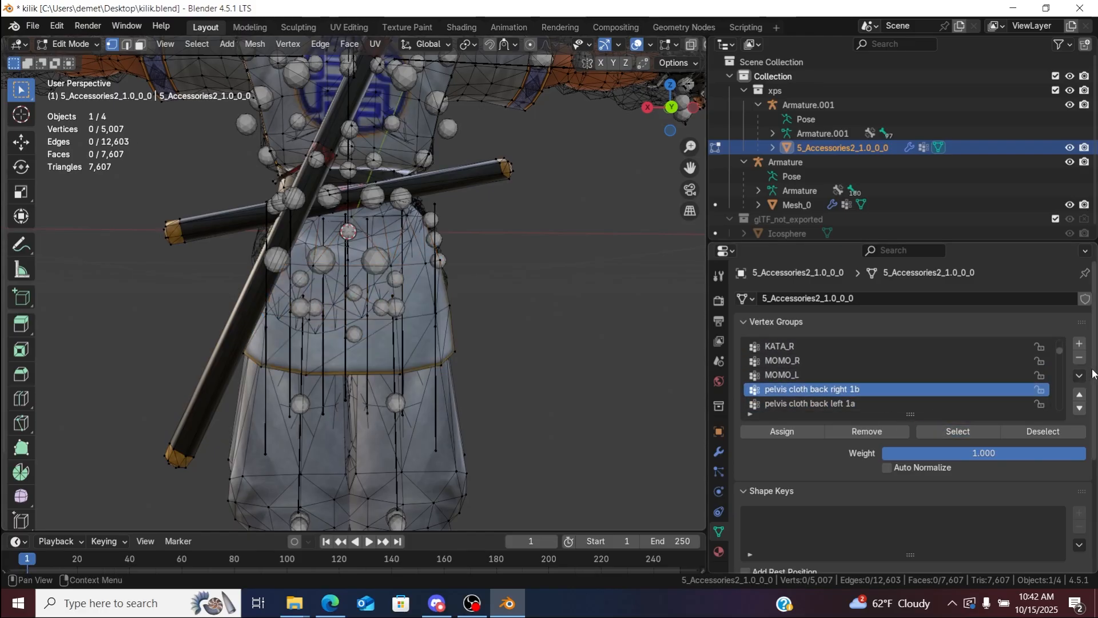
{"action": "left_click", "coordinate": [1080, 357]}
Step: Select the vertices of the pelvis cloth back left 1a group and assign them to KOSHI with weight 1.000
{"action": "left_click", "coordinate": [952, 389]}
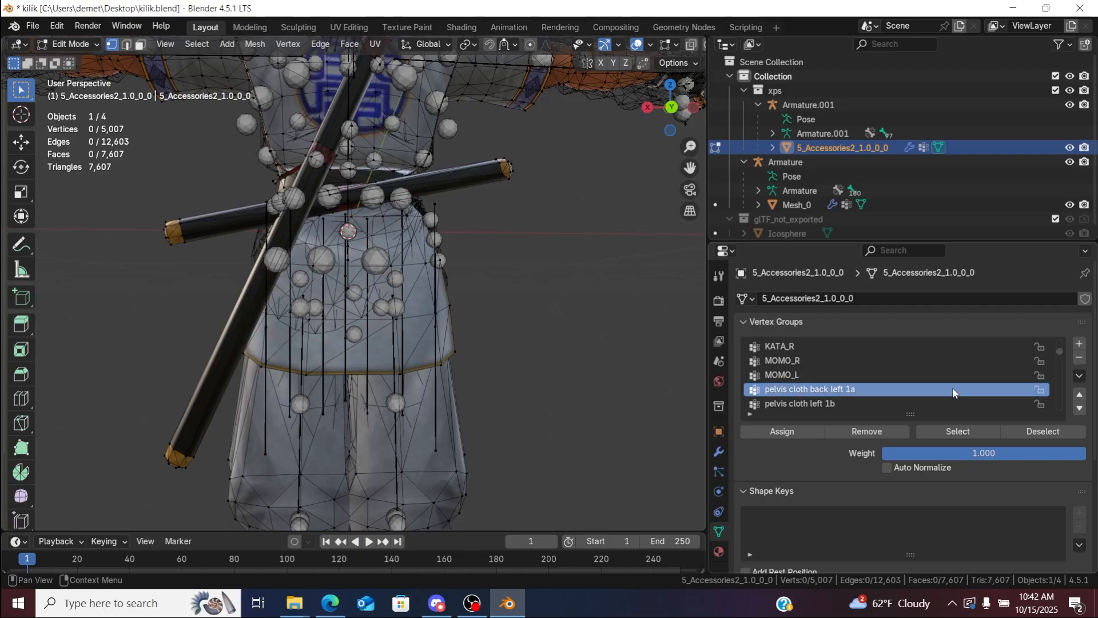
{"action": "left_click", "coordinate": [960, 431]}
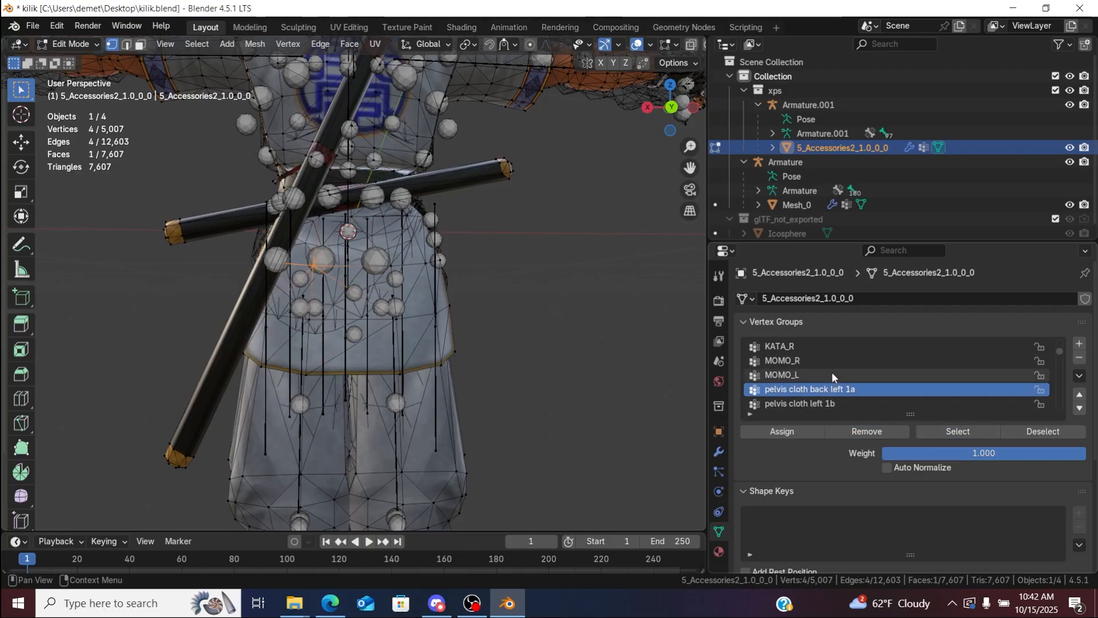
{"action": "scroll", "coordinate": [831, 373], "scroll_direction": "up", "scroll_amount": 3, "text": "ctrl"}
{"action": "scroll", "coordinate": [832, 372], "scroll_direction": "up", "scroll_amount": 6, "text": "ctrl"}
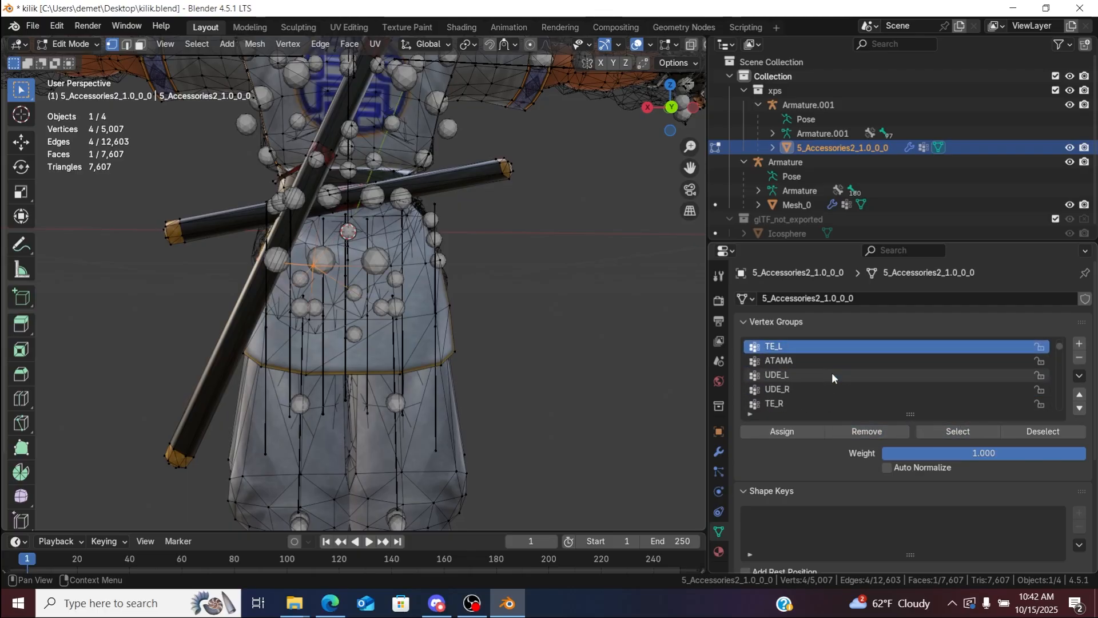
{"action": "left_click", "coordinate": [787, 431]}
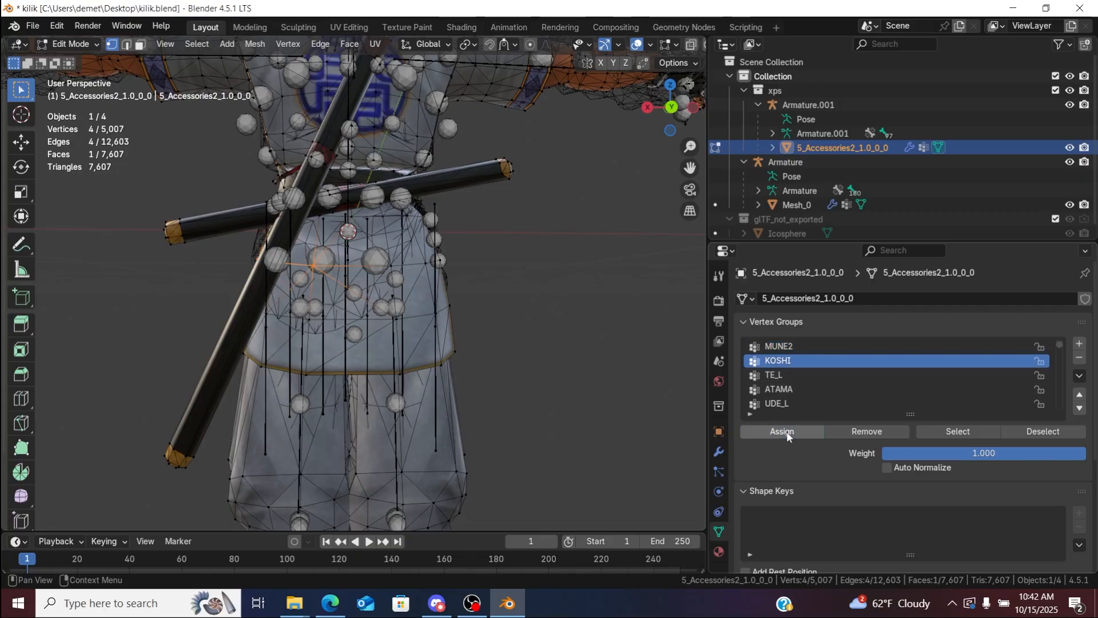
Step: Clear the vertex selection and delete the pelvis cloth back left 1a vertex group from the mesh
{"action": "left_click", "coordinate": [651, 393]}
{"action": "scroll", "coordinate": [817, 370], "scroll_direction": "down", "scroll_amount": 9, "text": "ctrl"}
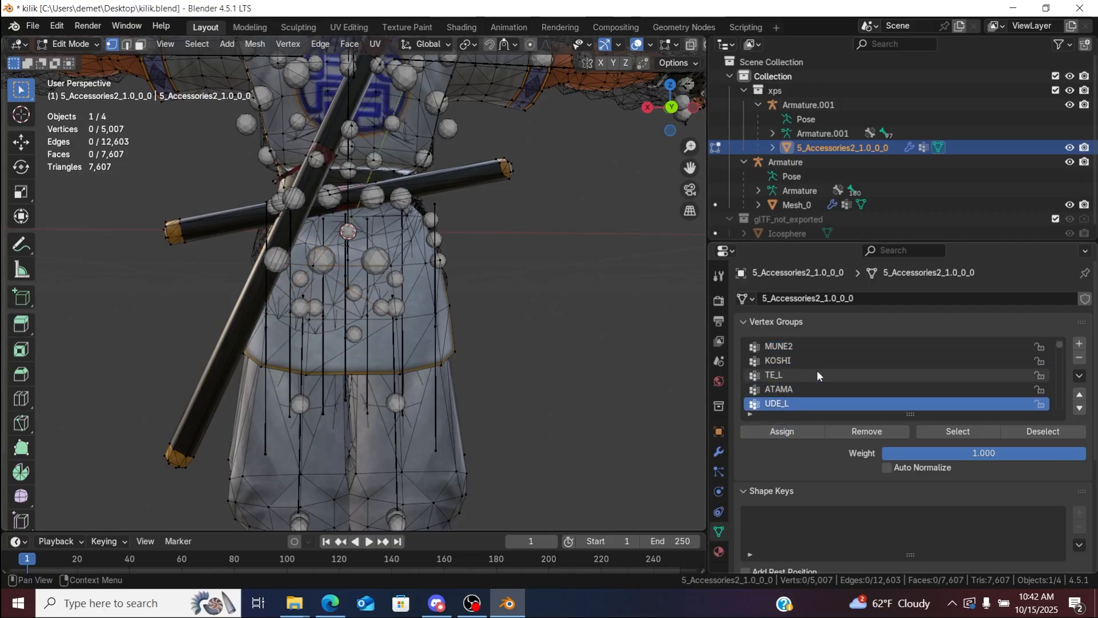
{"action": "key", "text": "Up"}
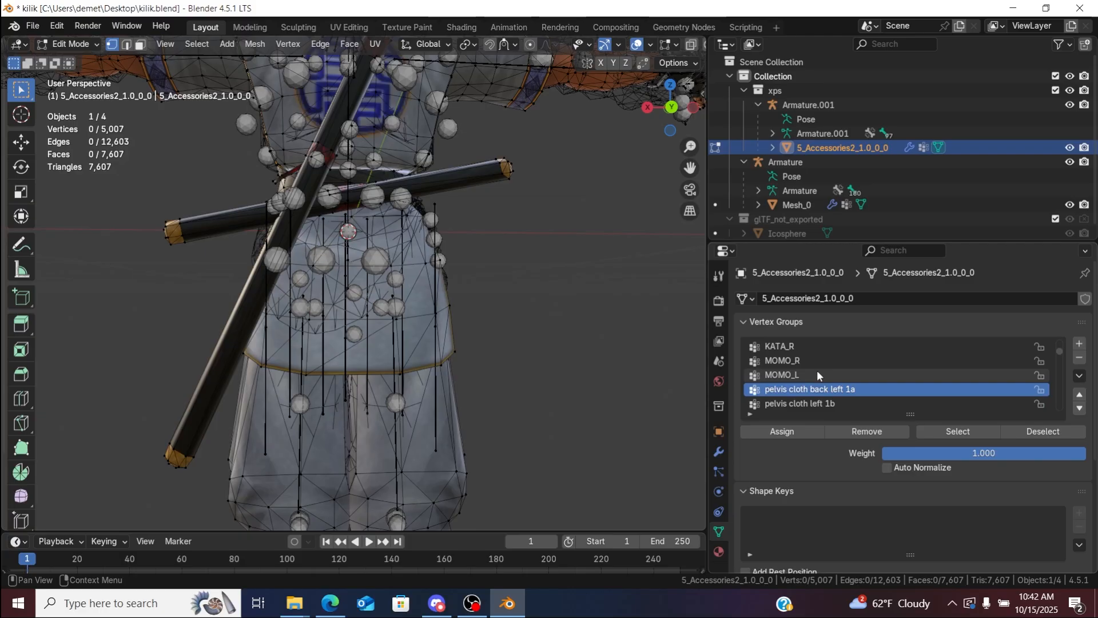
{"action": "left_click", "coordinate": [1080, 357]}
Step: Move the vertices of the pelvis cloth left 1b group to KOSHI with weight 1.000 and clear the selection
{"action": "left_click", "coordinate": [981, 390]}
{"action": "left_click", "coordinate": [969, 430]}
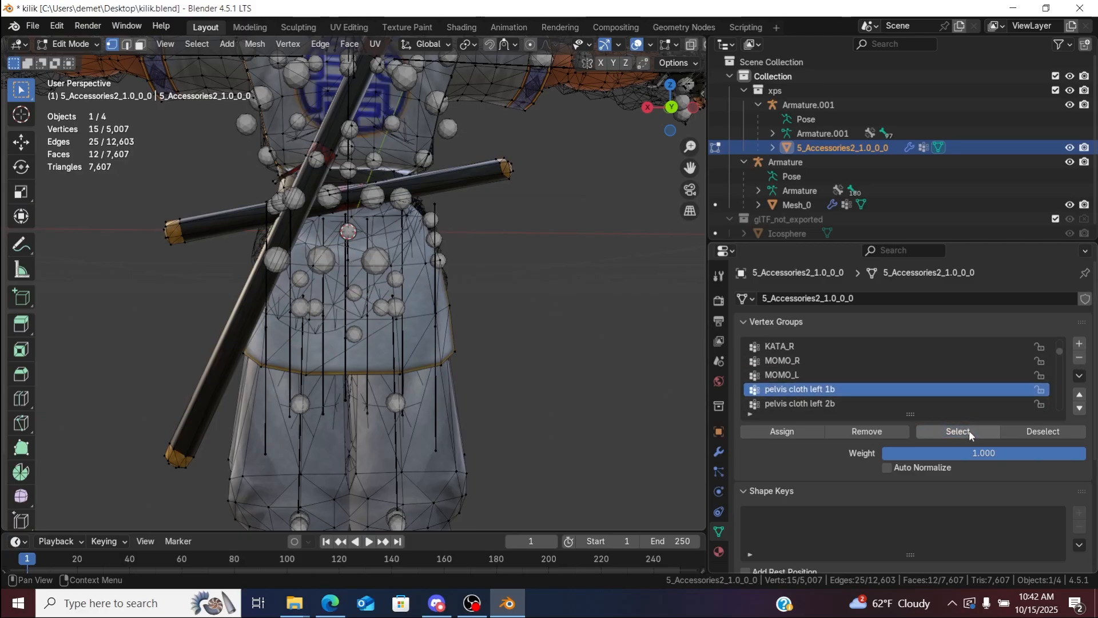
{"action": "left_click_drag", "start_coordinate": [671, 109], "coordinate": [875, 110]}
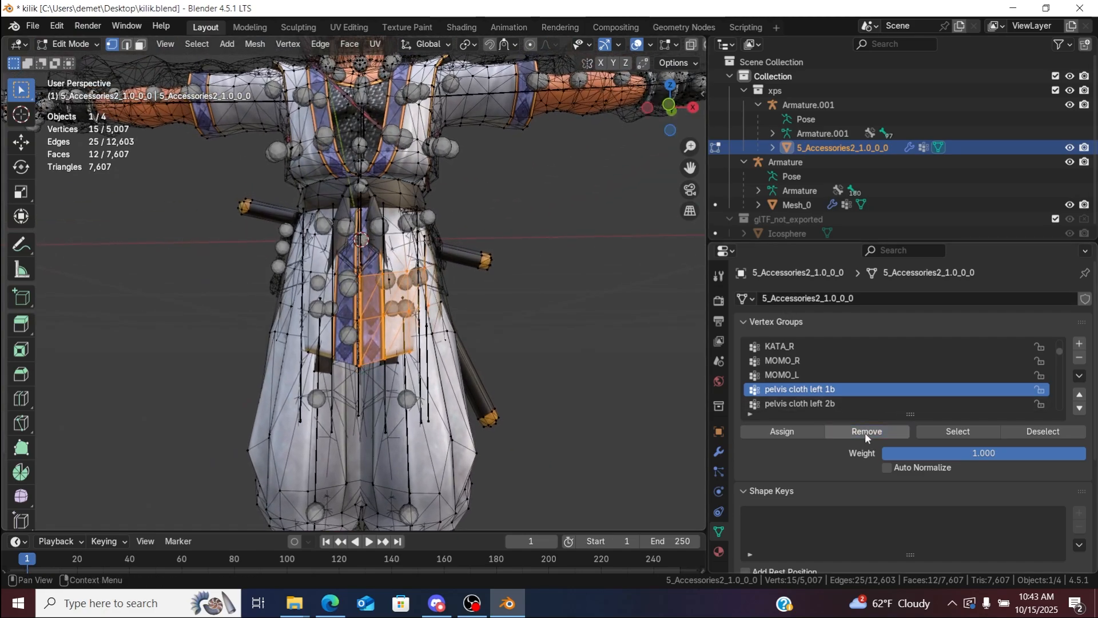
{"action": "scroll", "coordinate": [815, 373], "scroll_direction": "up", "scroll_amount": 2, "text": "ctrl"}
{"action": "scroll", "coordinate": [814, 373], "scroll_direction": "up", "scroll_amount": 6, "text": "ctrl"}
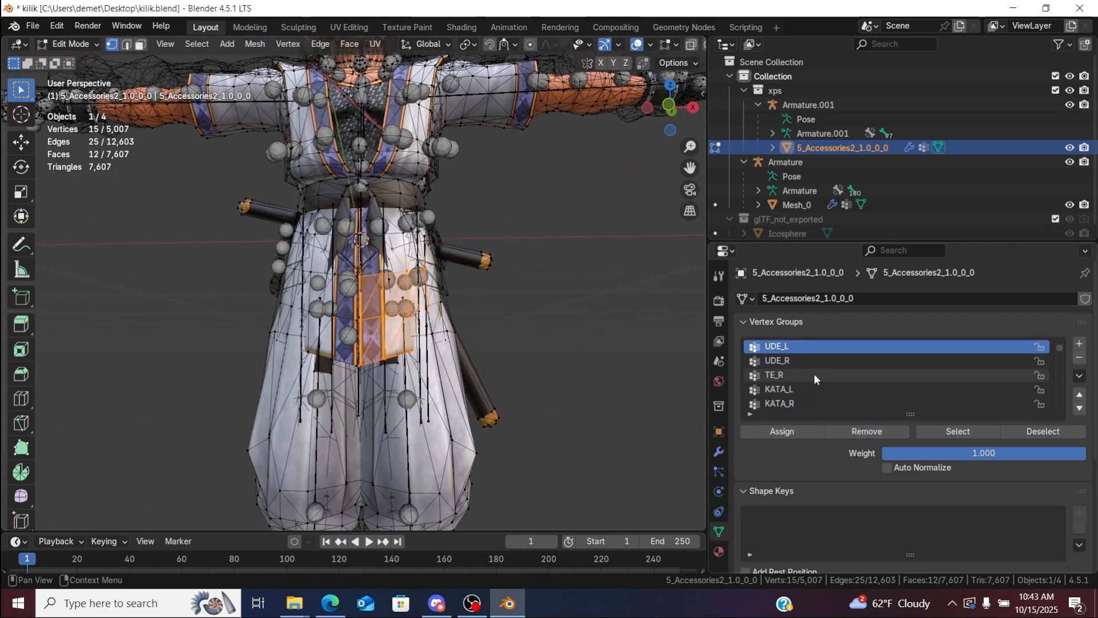
{"action": "left_click", "coordinate": [784, 432]}
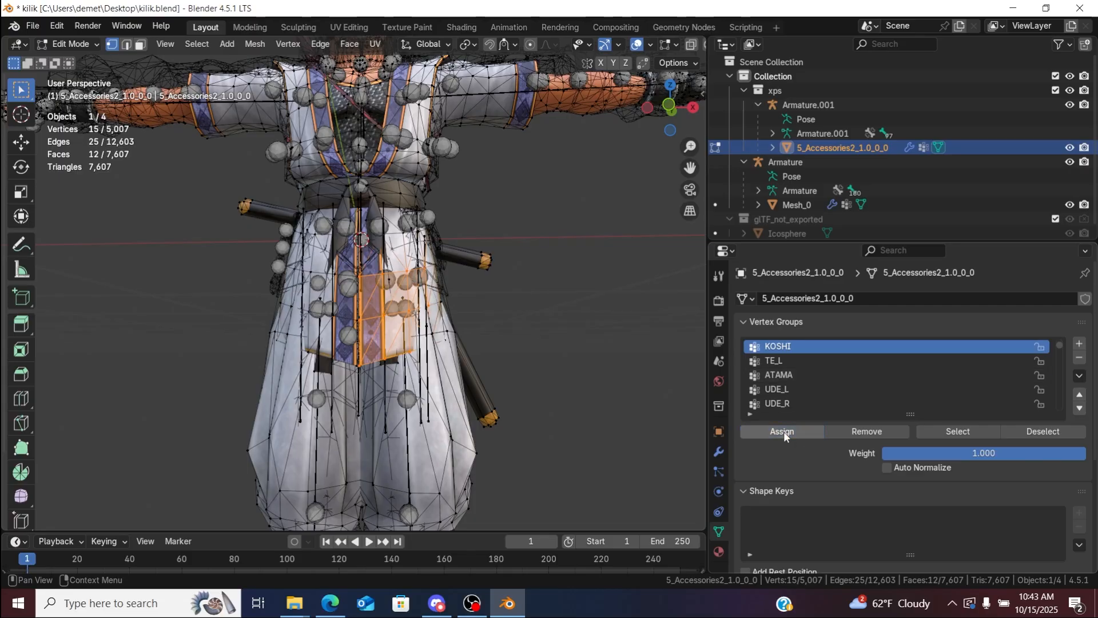
{"action": "left_click", "coordinate": [677, 381]}
Step: Delete the pelvis cloth left 1b vertex group from the mesh
{"action": "scroll", "coordinate": [787, 377], "scroll_direction": "down", "scroll_amount": 6, "text": "ctrl"}
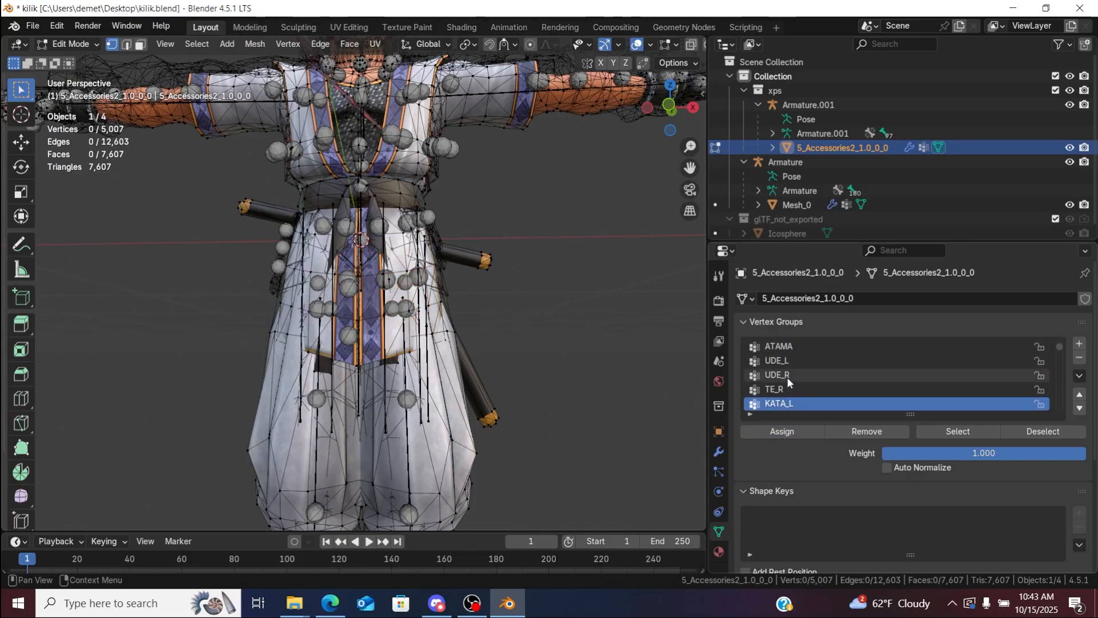
{"action": "scroll", "coordinate": [787, 377], "scroll_direction": "down", "scroll_amount": 2, "text": "ctrl"}
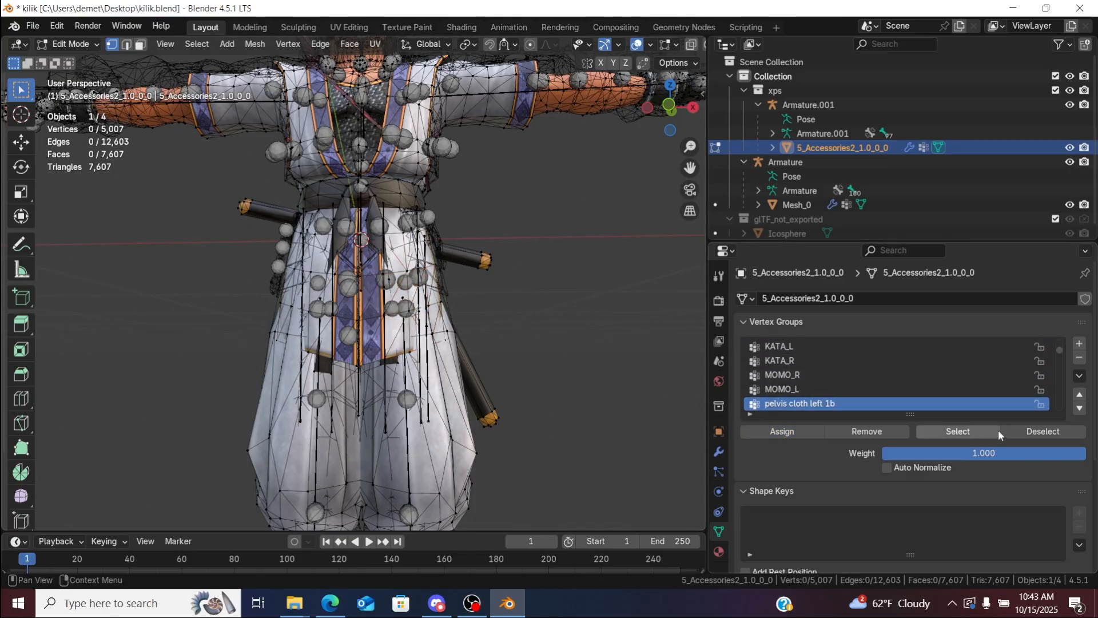
{"action": "left_click", "coordinate": [983, 432]}
{"action": "scroll", "coordinate": [943, 400], "scroll_direction": "down", "scroll_amount": 1, "text": "ctrl"}
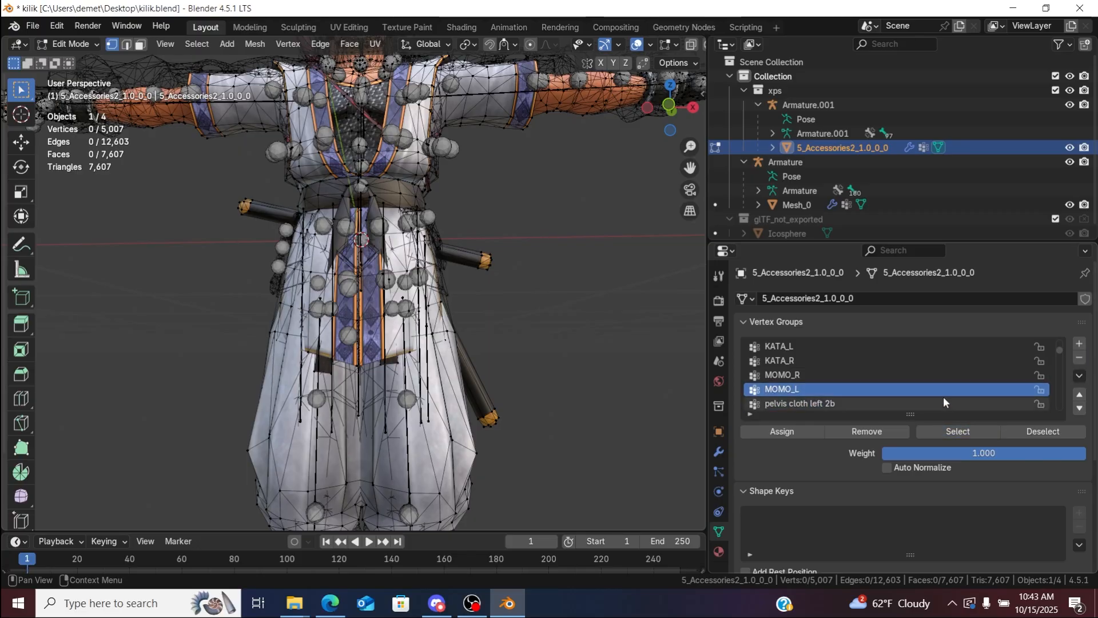
Step: Move the vertices of the pelvis cloth left 2b group to KOSHI with weight 1.000 and clear the selection
{"action": "left_click", "coordinate": [961, 429]}
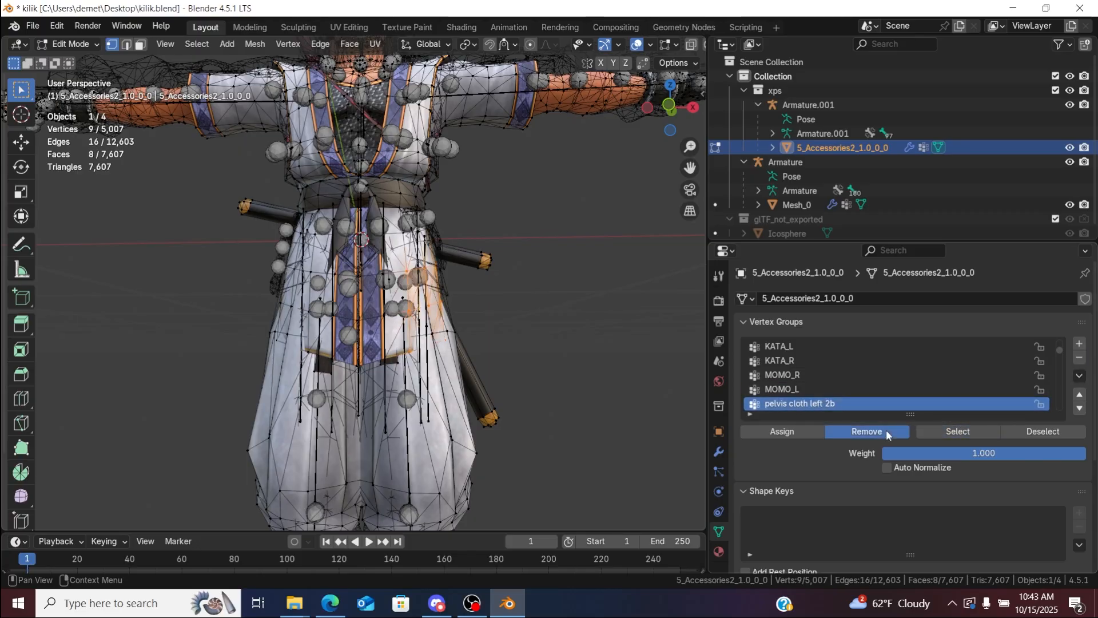
{"action": "scroll", "coordinate": [839, 389], "scroll_direction": "up", "scroll_amount": 10, "text": "ctrl"}
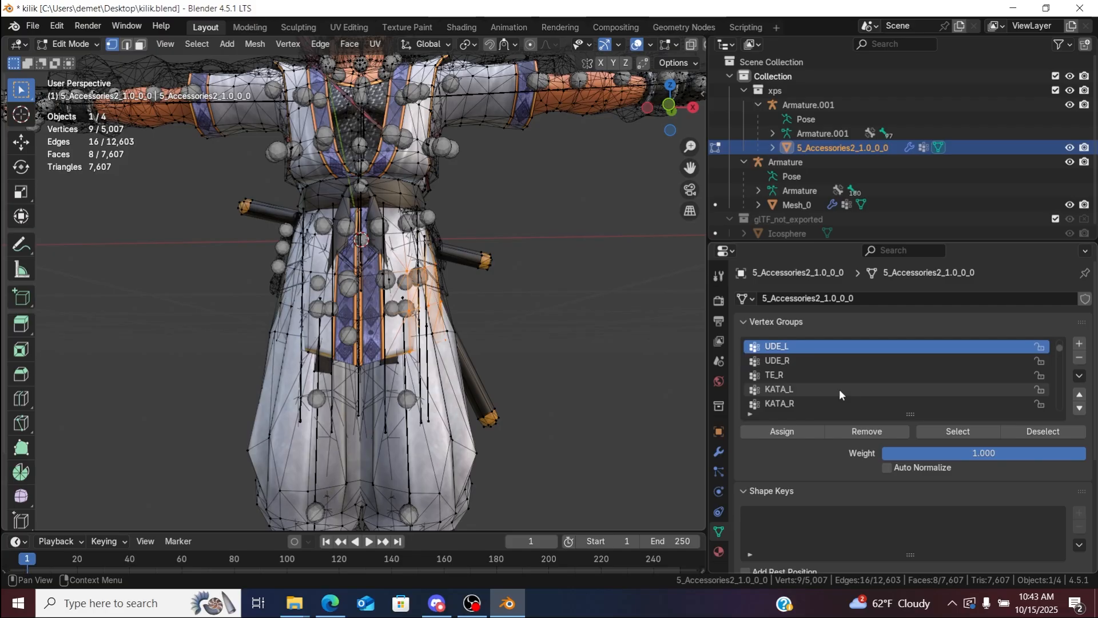
{"action": "scroll", "coordinate": [839, 389], "scroll_direction": "up", "scroll_amount": 1, "text": "ctrl"}
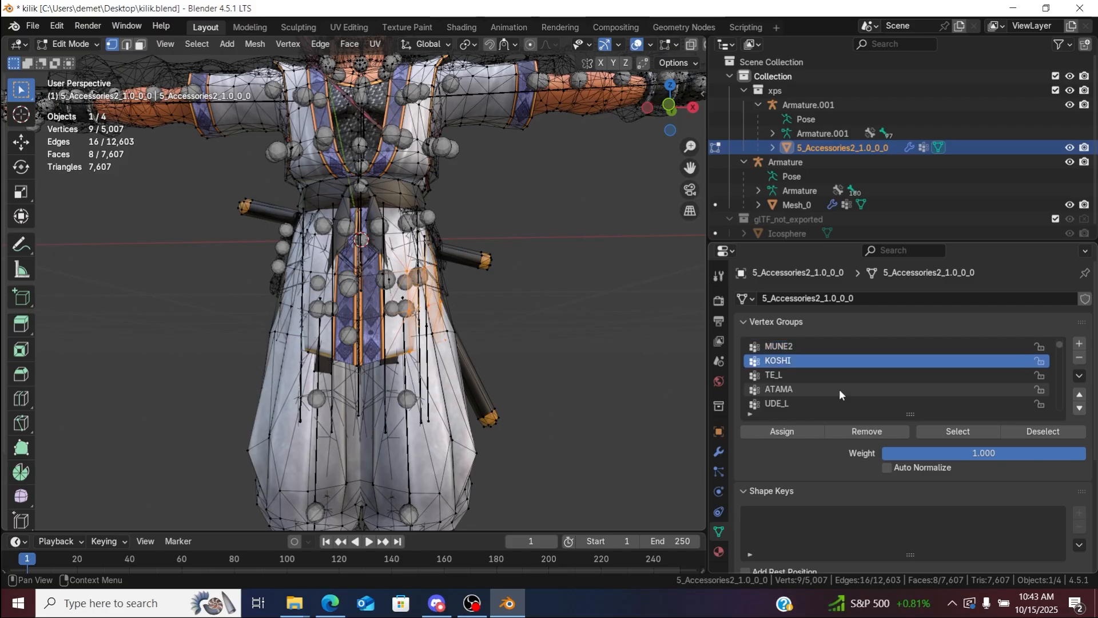
{"action": "left_click", "coordinate": [803, 428]}
{"action": "left_click", "coordinate": [650, 393]}
Step: Delete the pelvis cloth left 2b vertex group from the mesh
{"action": "scroll", "coordinate": [839, 369], "scroll_direction": "down", "scroll_amount": 4, "text": "ctrl"}
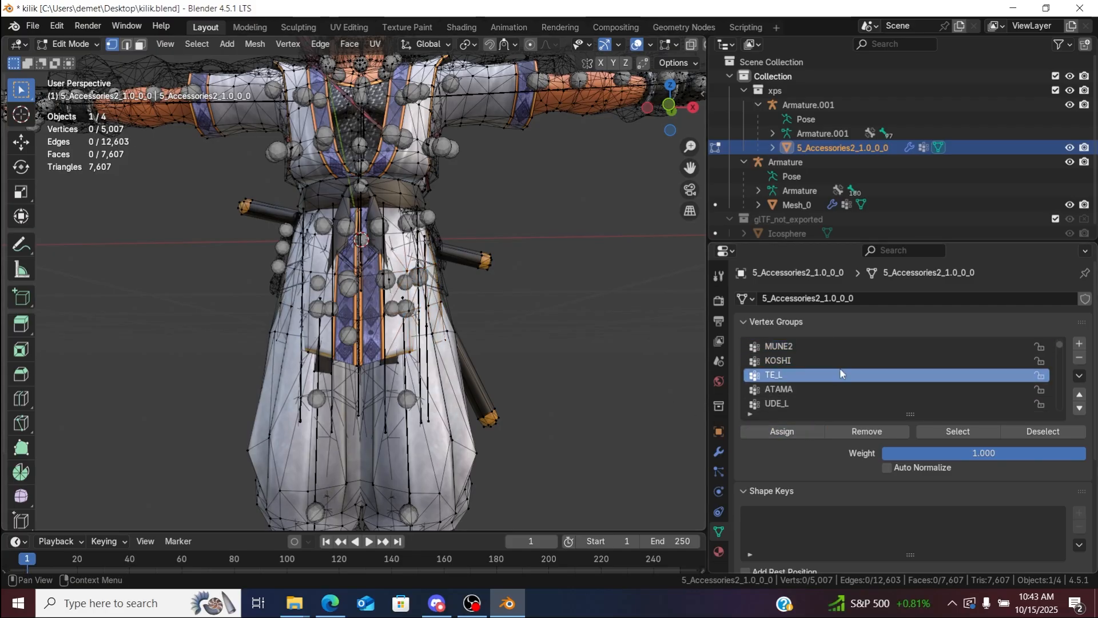
{"action": "scroll", "coordinate": [841, 373], "scroll_direction": "down", "scroll_amount": 6, "text": "ctrl"}
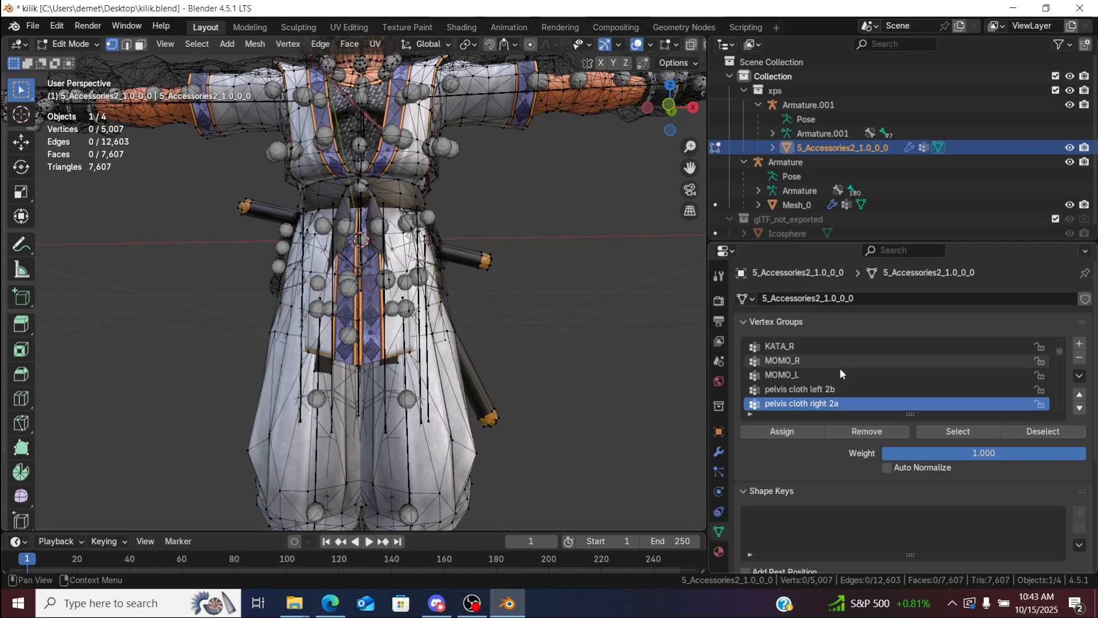
{"action": "scroll", "coordinate": [839, 368], "scroll_direction": "up", "scroll_amount": 1, "text": "ctrl"}
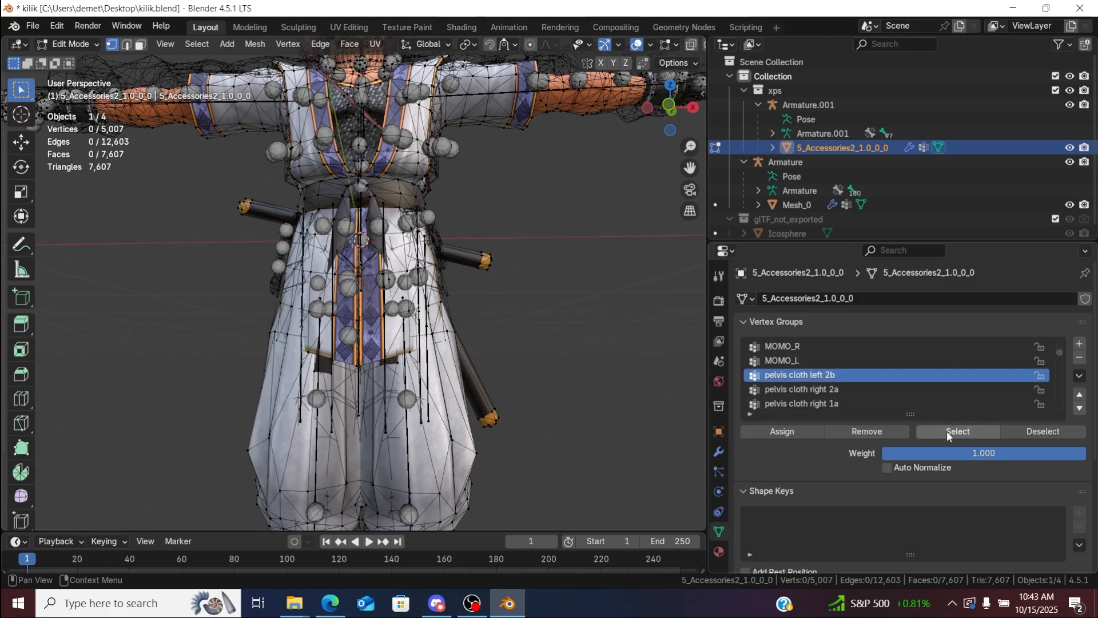
{"action": "left_click", "coordinate": [1080, 358]}
Step: Move the vertices of the pelvis cloth right 2a group to KOSHI with weight 1.000 and clear the selection
{"action": "left_click", "coordinate": [971, 374]}
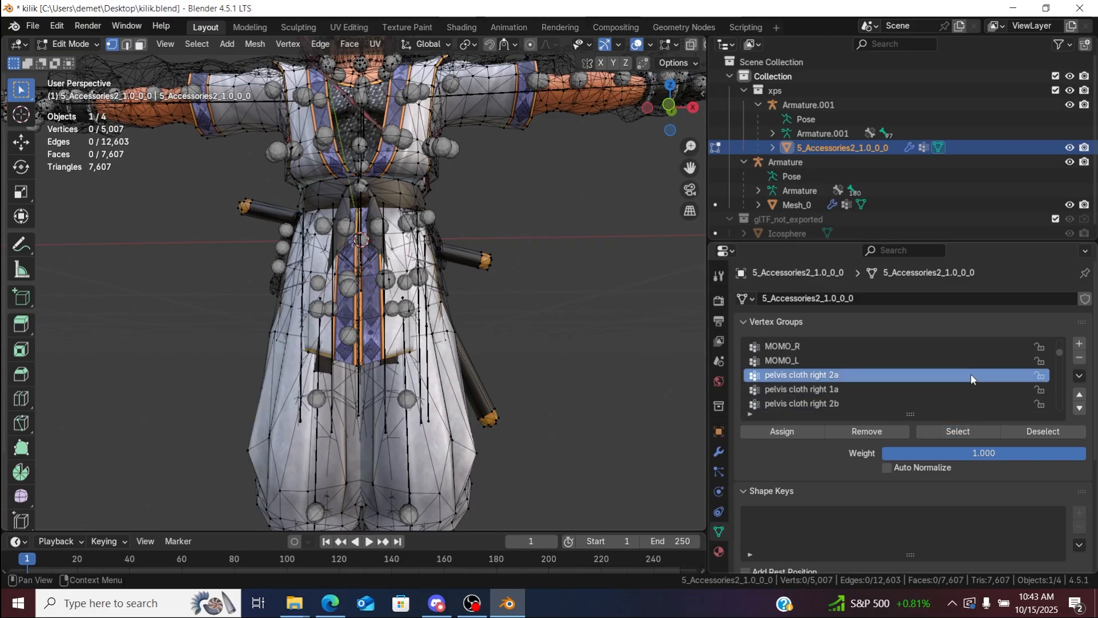
{"action": "left_click", "coordinate": [969, 430]}
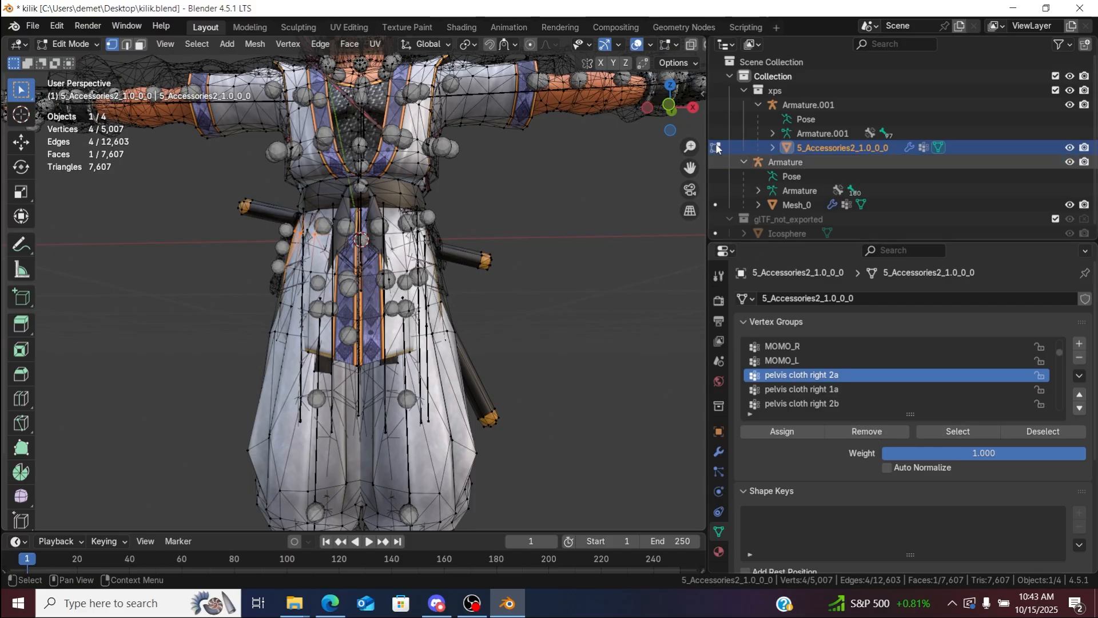
{"action": "left_click_drag", "start_coordinate": [672, 108], "coordinate": [736, 109]}
{"action": "left_click", "coordinate": [872, 432]}
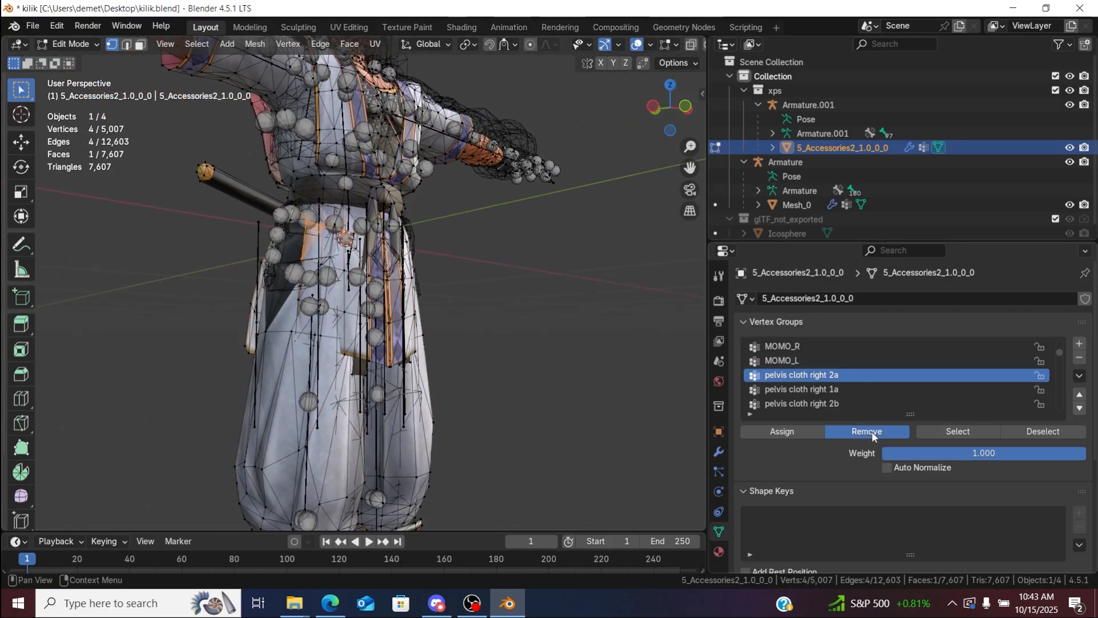
{"action": "scroll", "coordinate": [828, 358], "scroll_direction": "up", "scroll_amount": 5, "text": "ctrl"}
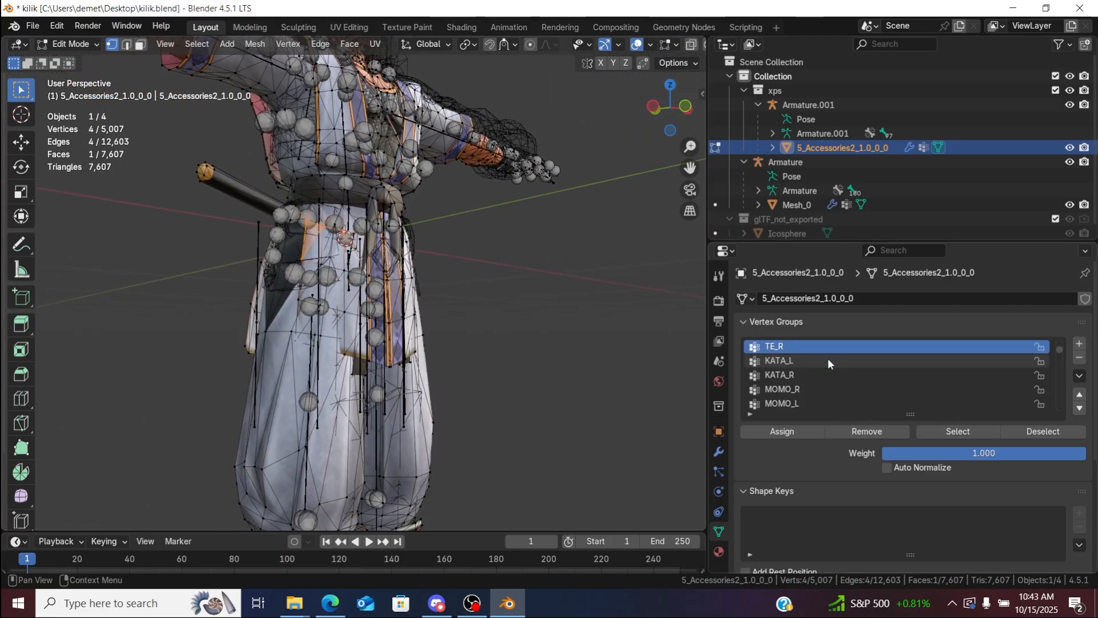
{"action": "scroll", "coordinate": [828, 358], "scroll_direction": "up", "scroll_amount": 5, "text": "ctrl"}
{"action": "left_click", "coordinate": [828, 361]}
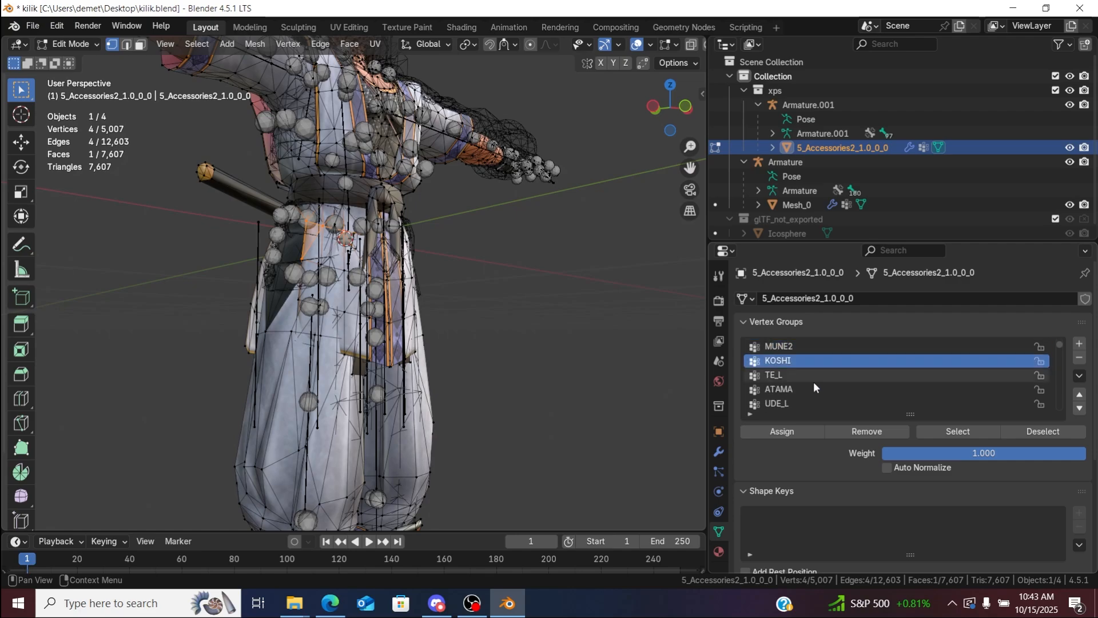
{"action": "left_click", "coordinate": [620, 405]}
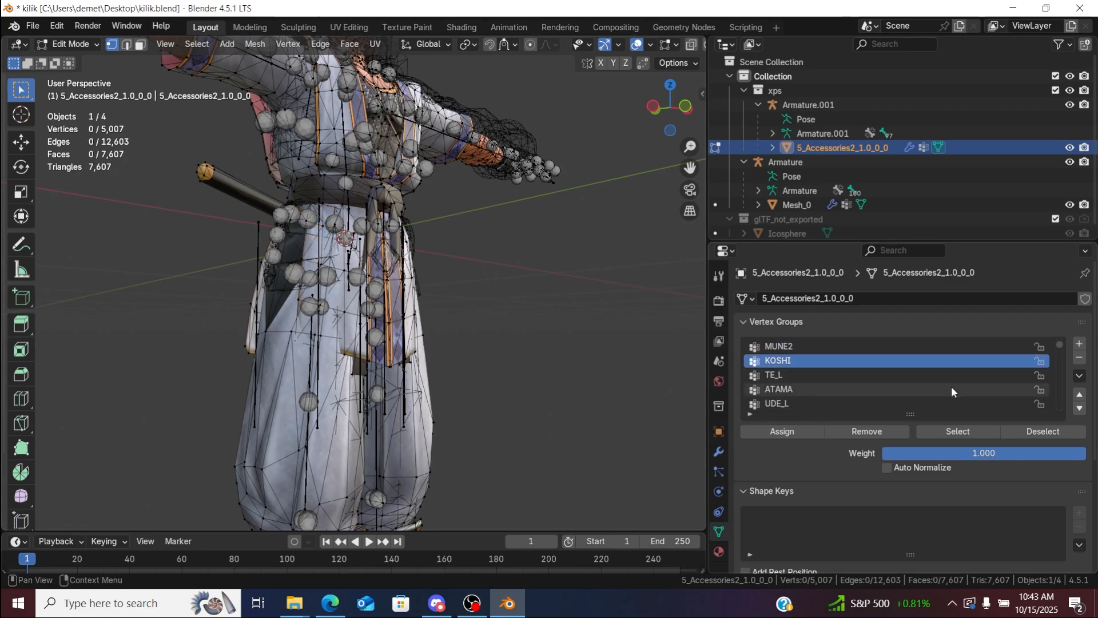
Step: Delete the pelvis cloth right 2a vertex group from the mesh
{"action": "scroll", "coordinate": [952, 386], "scroll_direction": "down", "scroll_amount": 11, "text": "ctrl"}
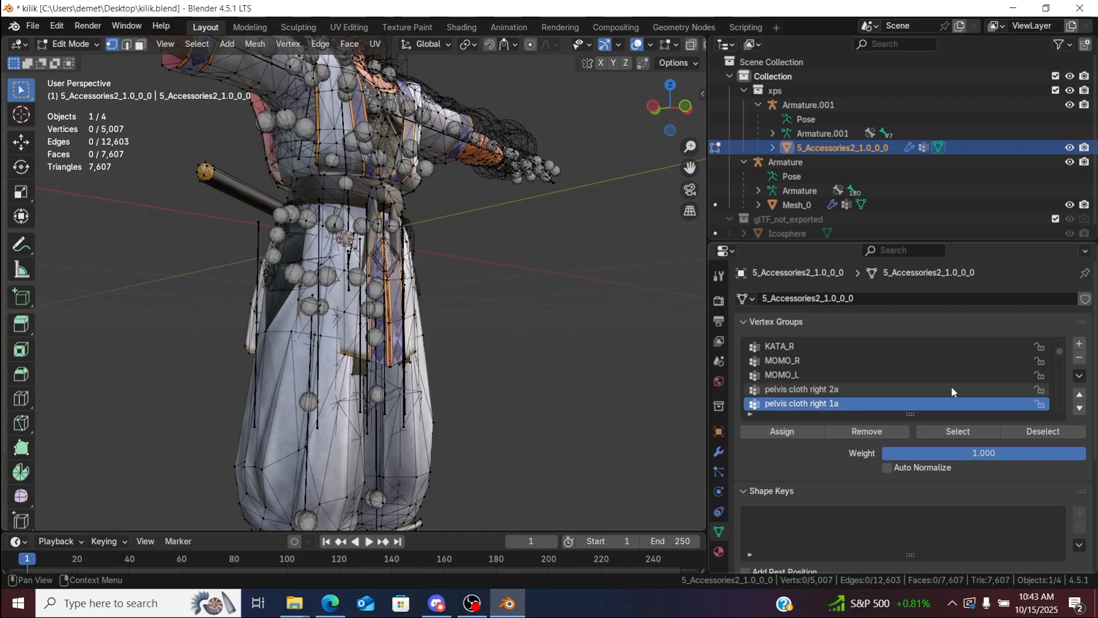
{"action": "scroll", "coordinate": [952, 386], "scroll_direction": "up", "scroll_amount": 1, "text": "ctrl"}
{"action": "left_click", "coordinate": [1079, 357]}
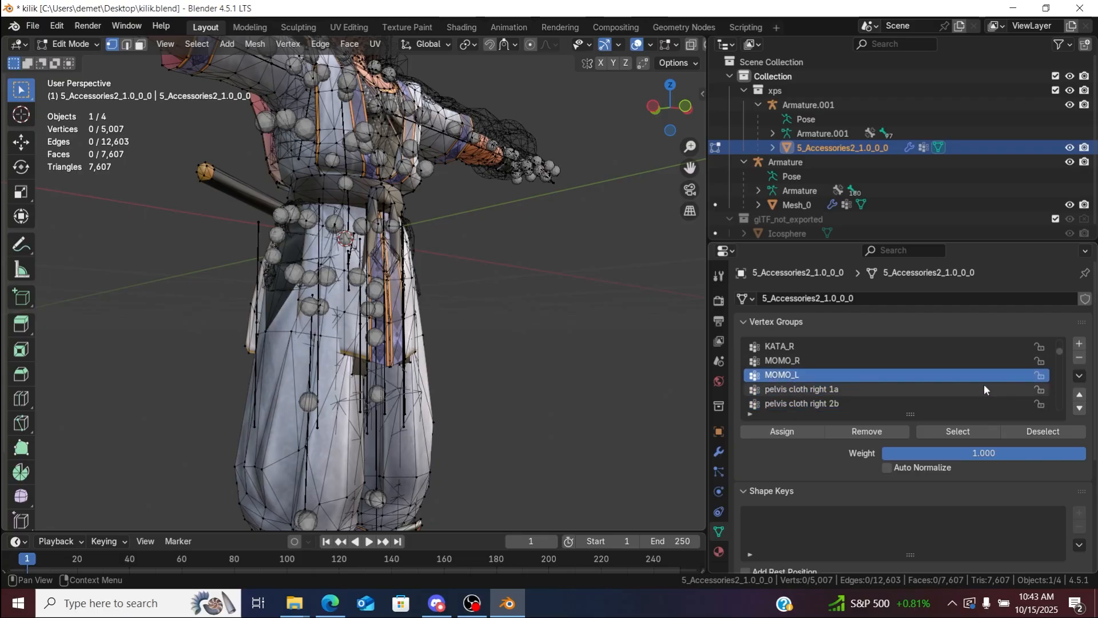
Step: Move the vertices of the pelvis cloth right 1a group to KOSHI with weight 1.000 and clear the selection
{"action": "left_click", "coordinate": [984, 389]}
{"action": "left_click", "coordinate": [972, 430]}
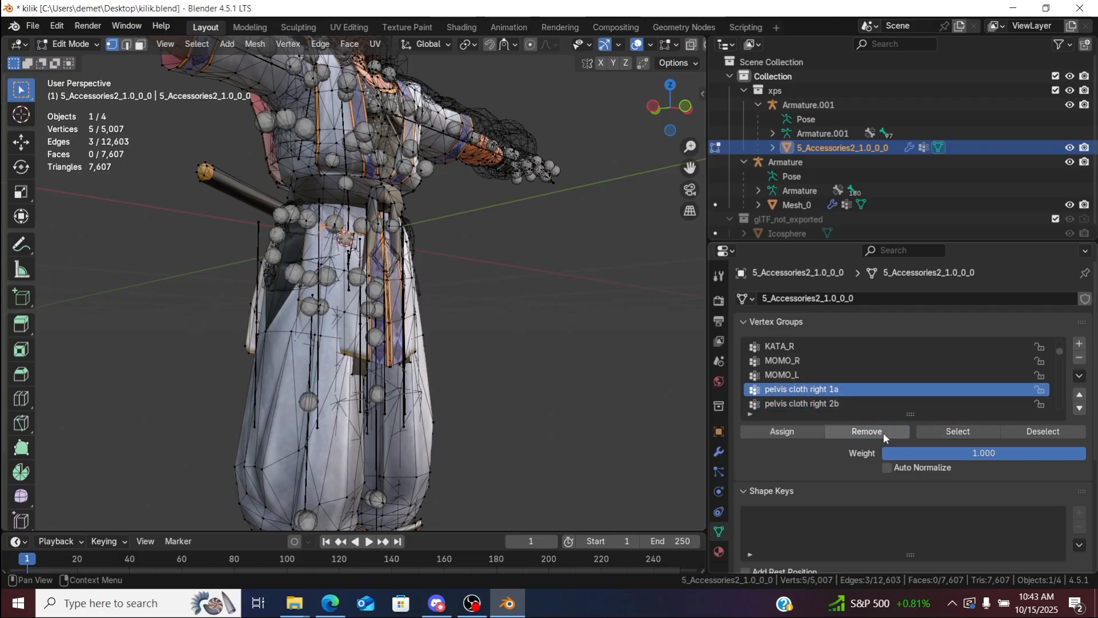
{"action": "scroll", "coordinate": [829, 377], "scroll_direction": "up", "scroll_amount": 6, "text": "ctrl"}
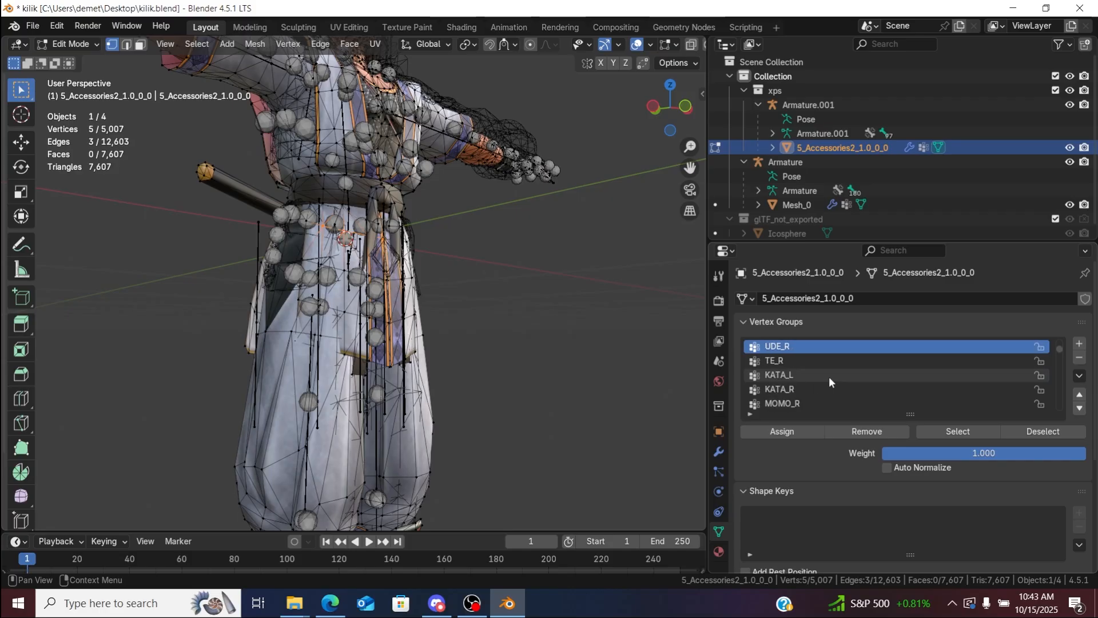
{"action": "scroll", "coordinate": [829, 377], "scroll_direction": "up", "scroll_amount": 4, "text": "ctrl"}
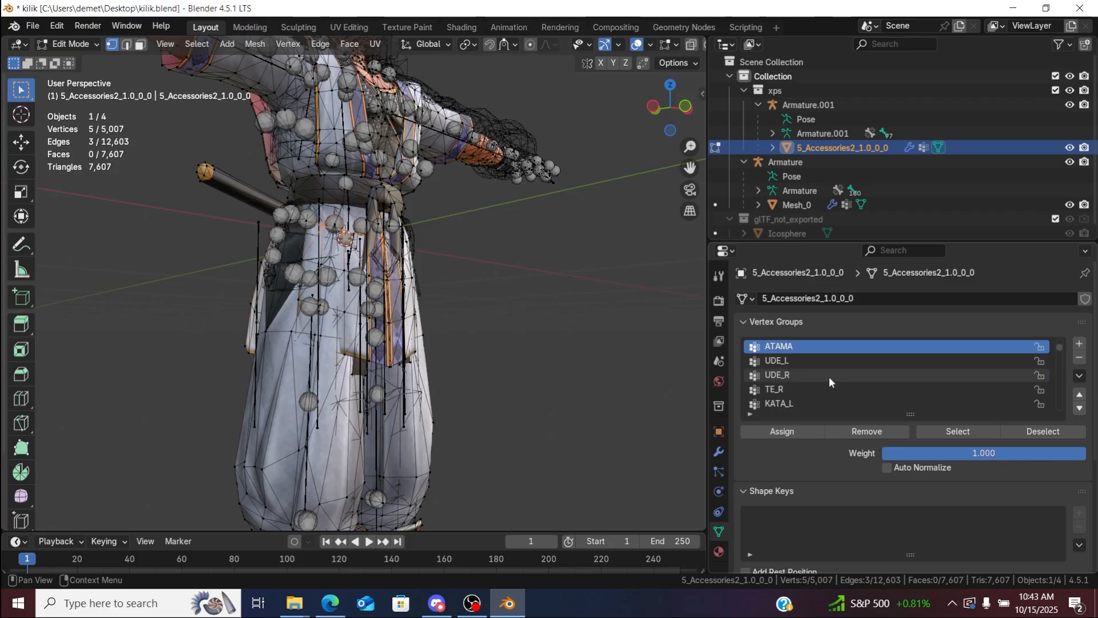
{"action": "left_click", "coordinate": [795, 428]}
{"action": "key", "text": "alt+a"}
Step: Delete the pelvis cloth right 1a vertex group from the mesh
{"action": "scroll", "coordinate": [841, 389], "scroll_direction": "down", "scroll_amount": 11, "text": "ctrl"}
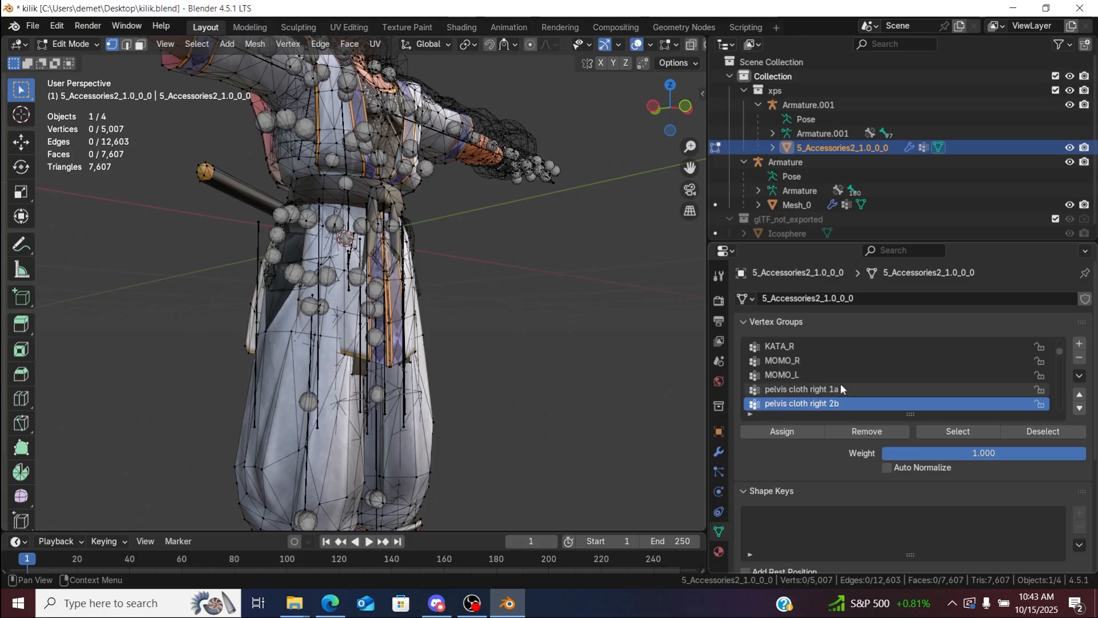
{"action": "scroll", "coordinate": [840, 383], "scroll_direction": "up", "scroll_amount": 1, "text": "ctrl"}
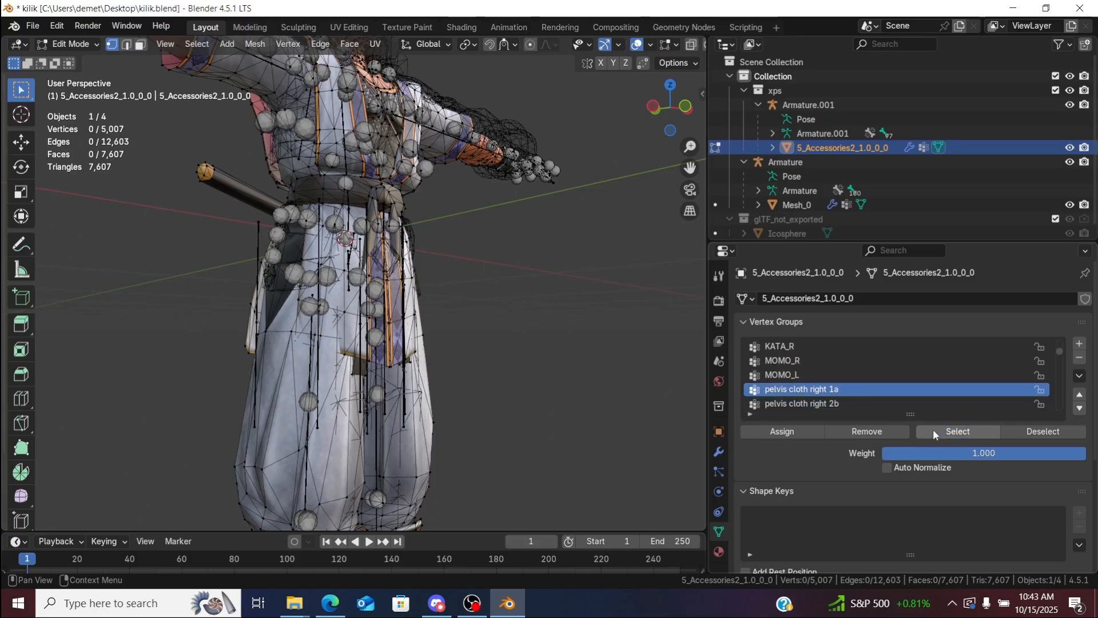
{"action": "left_click", "coordinate": [1080, 357]}
Step: Move the vertices of the pelvis cloth right 2b group to KOSHI with weight 1.000 and clear the selection
{"action": "left_click", "coordinate": [933, 389]}
{"action": "left_click", "coordinate": [964, 433]}
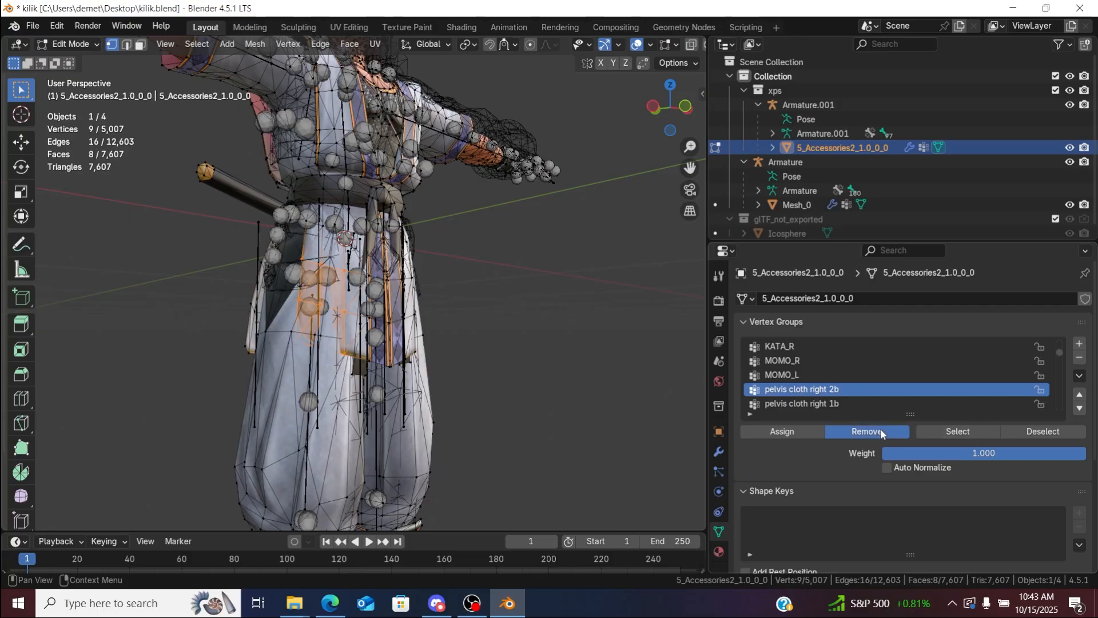
{"action": "scroll", "coordinate": [842, 376], "scroll_direction": "up", "scroll_amount": 3, "text": "ctrl"}
{"action": "scroll", "coordinate": [842, 376], "scroll_direction": "up", "scroll_amount": 6, "text": "ctrl"}
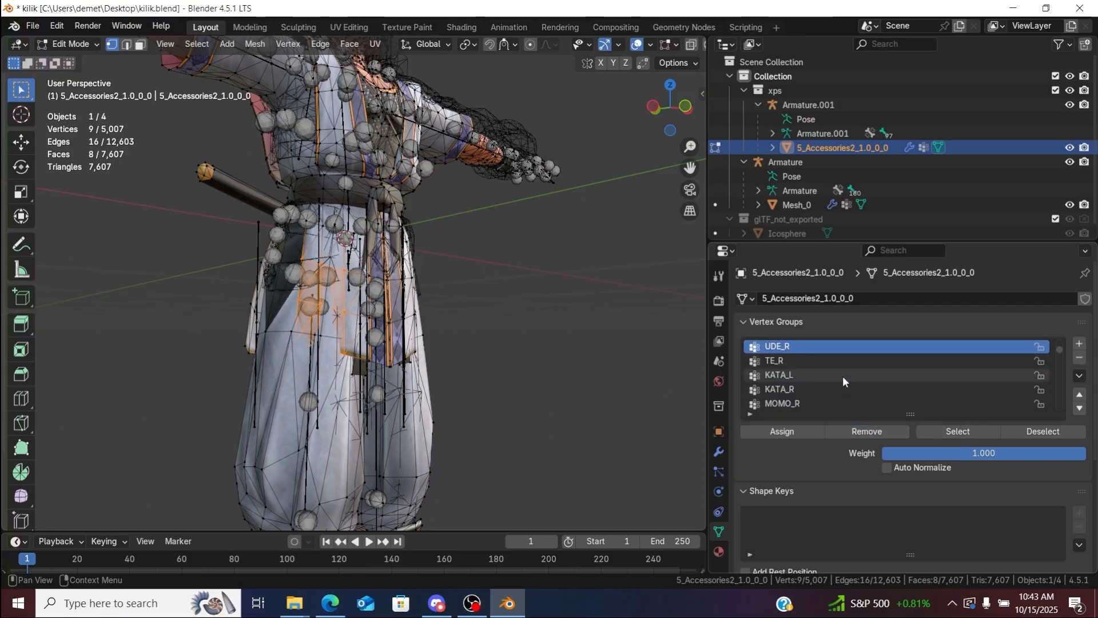
{"action": "scroll", "coordinate": [842, 376], "scroll_direction": "down", "scroll_amount": 1, "text": "ctrl"}
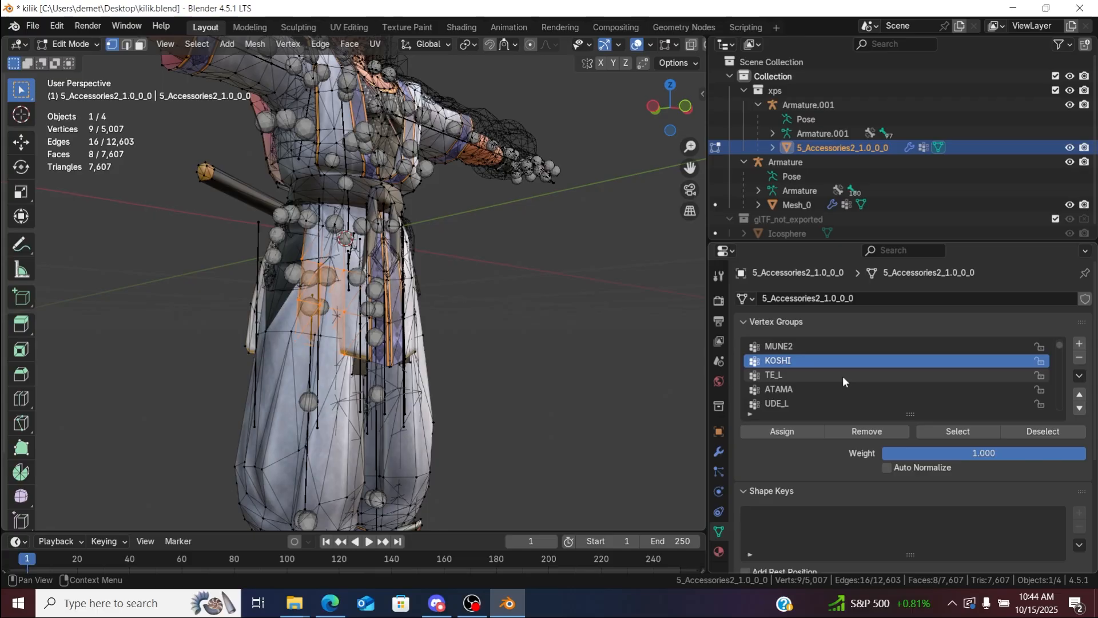
{"action": "left_click", "coordinate": [687, 402]}
Step: Delete the pelvis cloth right 2b vertex group from the mesh
{"action": "scroll", "coordinate": [874, 376], "scroll_direction": "down", "scroll_amount": 6, "text": "ctrl"}
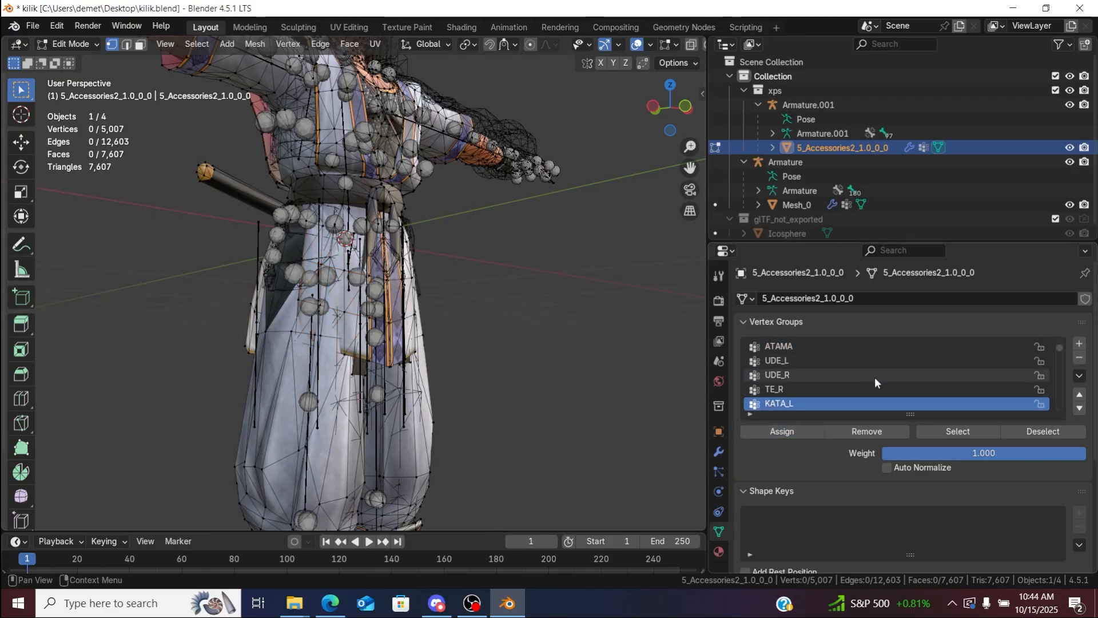
{"action": "scroll", "coordinate": [874, 376], "scroll_direction": "down", "scroll_amount": 4, "text": "ctrl"}
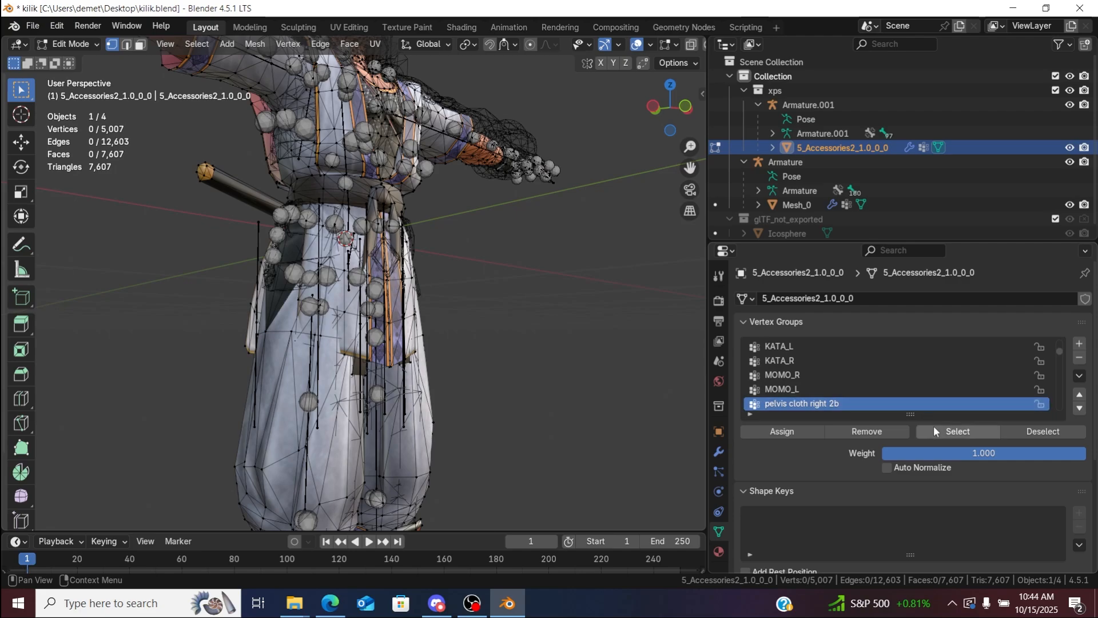
{"action": "left_click", "coordinate": [1080, 357]}
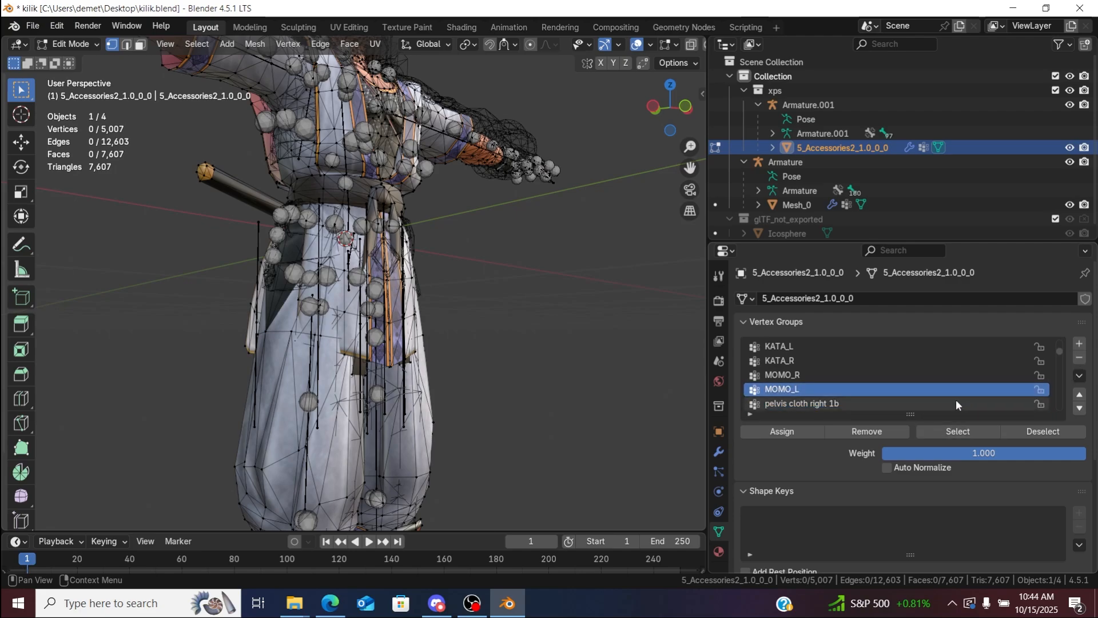
Step: Move the vertices of the pelvis cloth right 1b group to KOSHI with weight 1.000 and clear the selection
{"action": "left_click", "coordinate": [953, 403]}
{"action": "left_click", "coordinate": [965, 429]}
{"action": "left_click", "coordinate": [879, 431]}
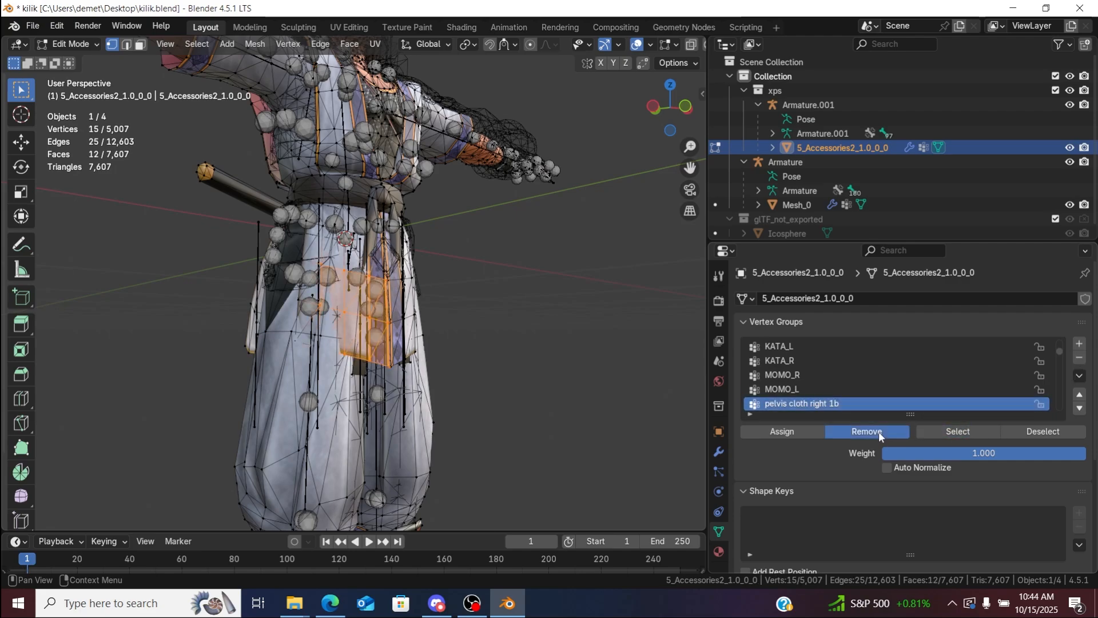
{"action": "scroll", "coordinate": [847, 389], "scroll_direction": "up", "scroll_amount": 7, "text": "ctrl"}
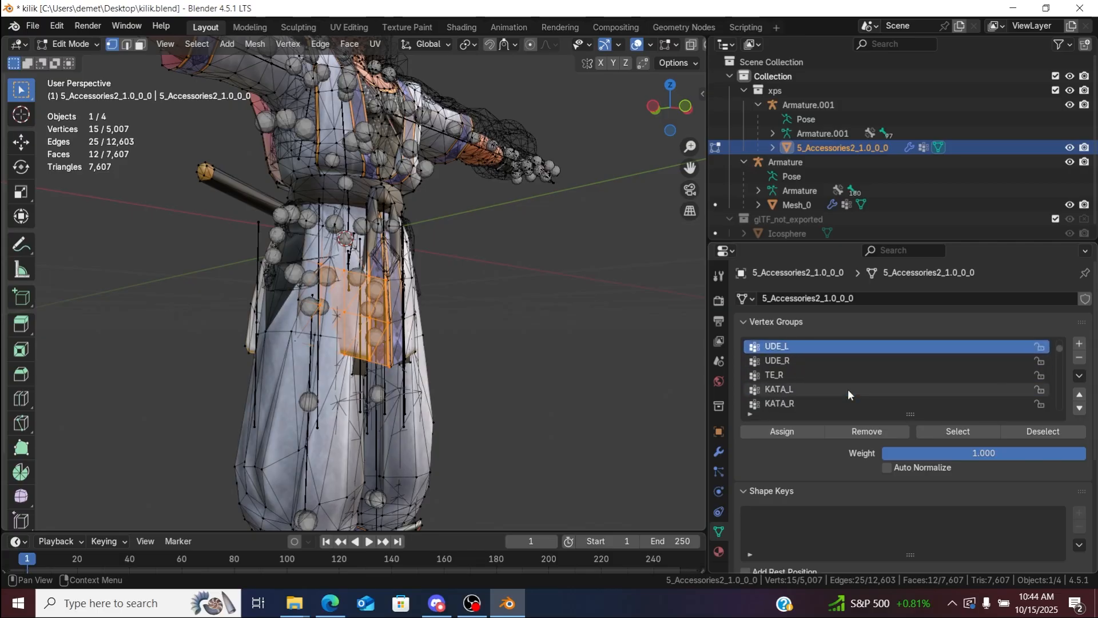
{"action": "scroll", "coordinate": [847, 389], "scroll_direction": "up", "scroll_amount": 4, "text": "ctrl"}
{"action": "scroll", "coordinate": [847, 389], "scroll_direction": "down", "scroll_amount": 1, "text": "ctrl"}
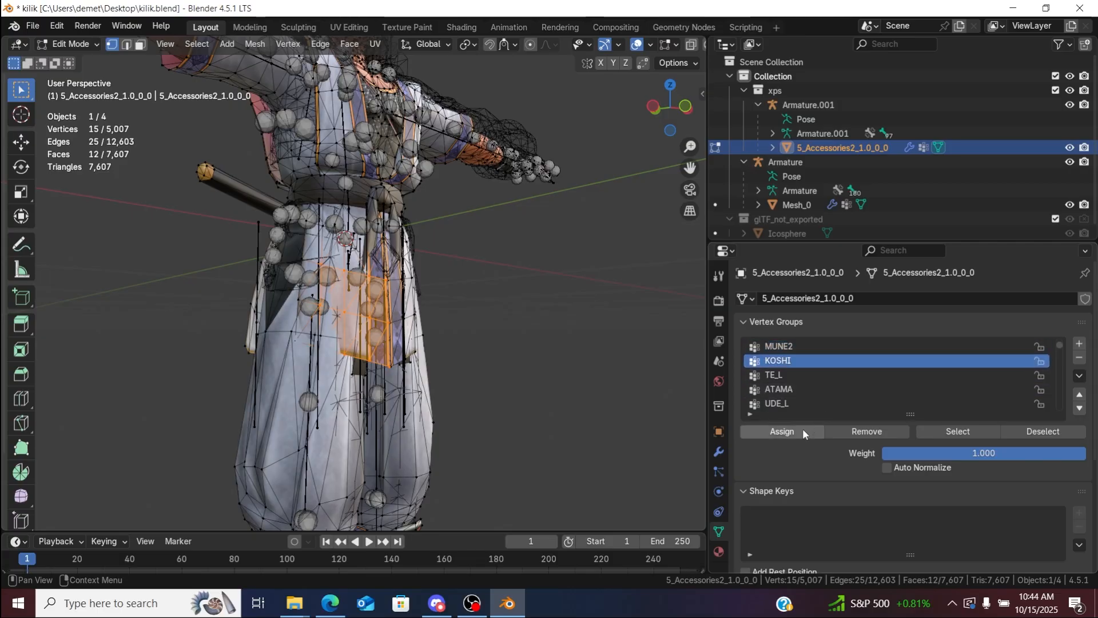
{"action": "left_click", "coordinate": [789, 436]}
{"action": "left_click", "coordinate": [666, 395]}
Step: Delete the pelvis cloth right 1b vertex group from the mesh
{"action": "scroll", "coordinate": [822, 394], "scroll_direction": "down", "scroll_amount": 5, "text": "ctrl"}
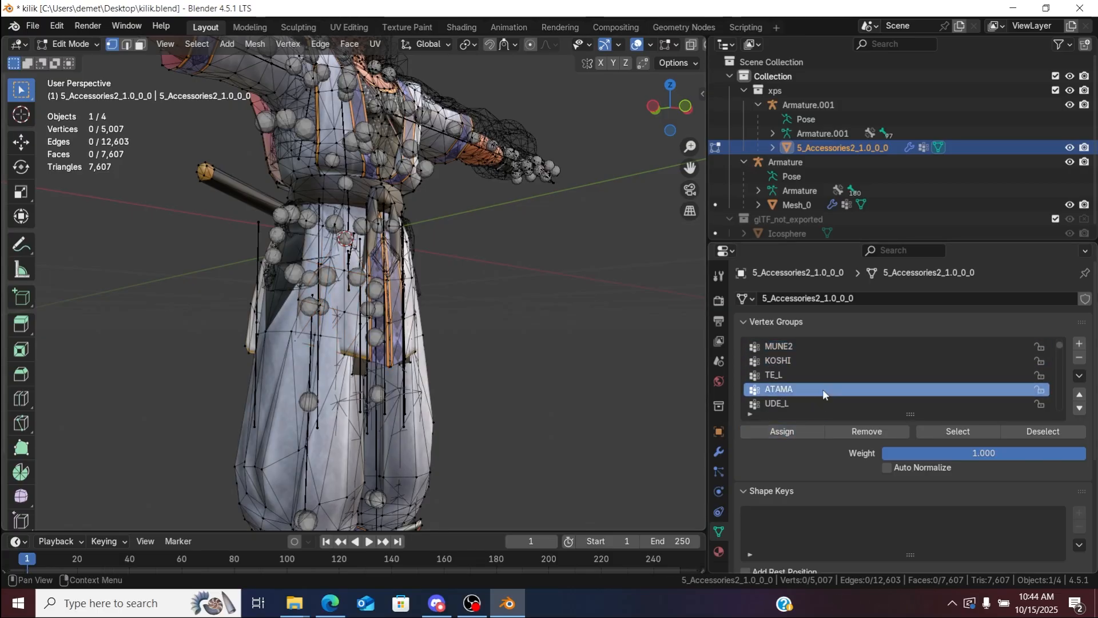
{"action": "scroll", "coordinate": [822, 389], "scroll_direction": "down", "scroll_amount": 5, "text": "ctrl"}
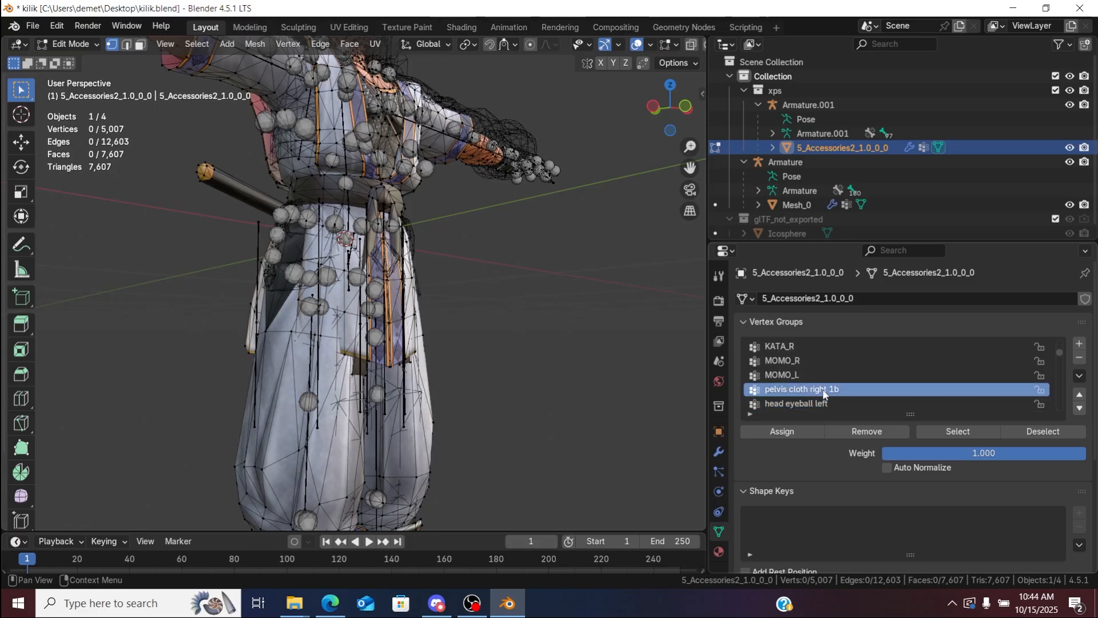
{"action": "left_click", "coordinate": [1080, 359]}
Step: Check the remaining vertex groups through to the end of the list for leftover groups missing from the game rig
{"action": "scroll", "coordinate": [995, 386], "scroll_direction": "down", "scroll_amount": 3, "text": "ctrl"}
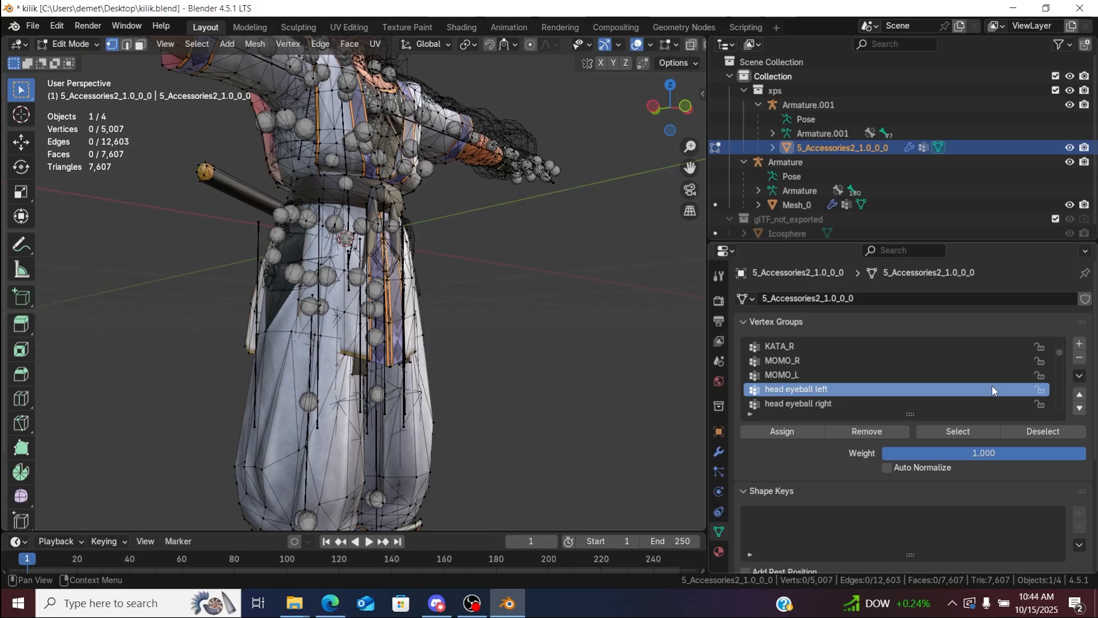
{"action": "scroll", "coordinate": [991, 389], "scroll_direction": "down", "scroll_amount": 9, "text": "ctrl"}
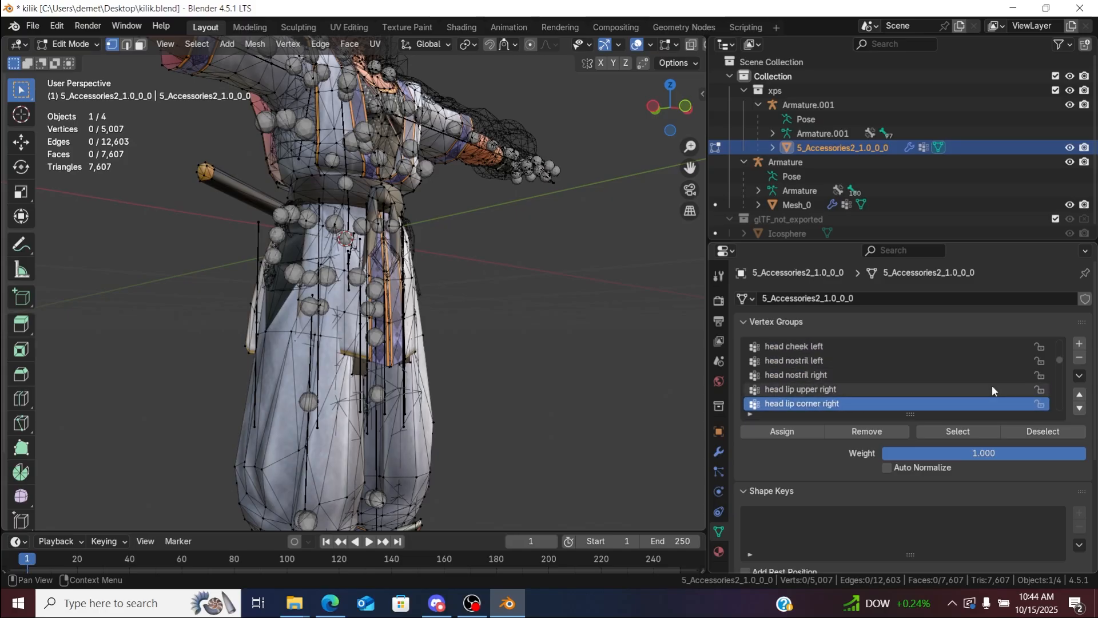
{"action": "scroll", "coordinate": [992, 389], "scroll_direction": "down", "scroll_amount": 8, "text": "ctrl"}
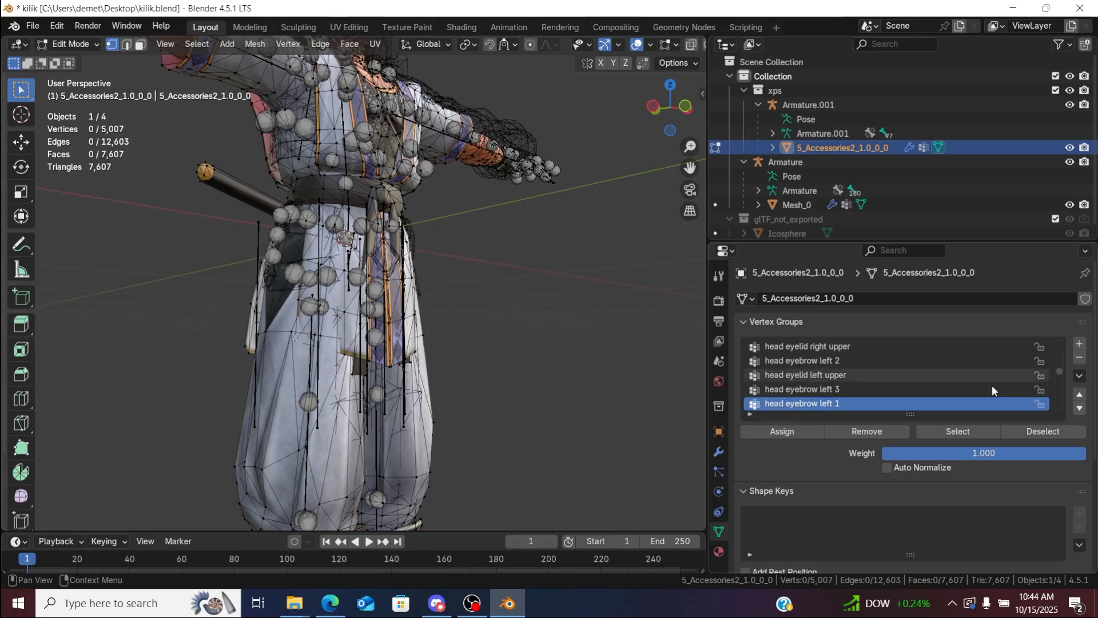
{"action": "scroll", "coordinate": [992, 389], "scroll_direction": "down", "scroll_amount": 8, "text": "ctrl"}
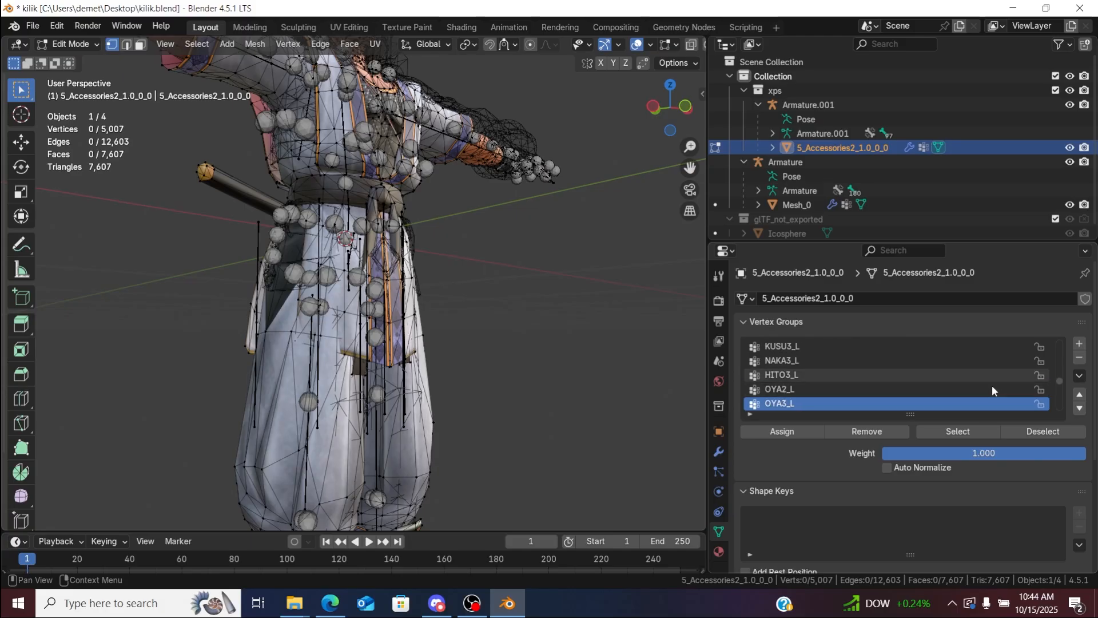
{"action": "scroll", "coordinate": [992, 386], "scroll_direction": "down", "scroll_amount": 5, "text": "ctrl"}
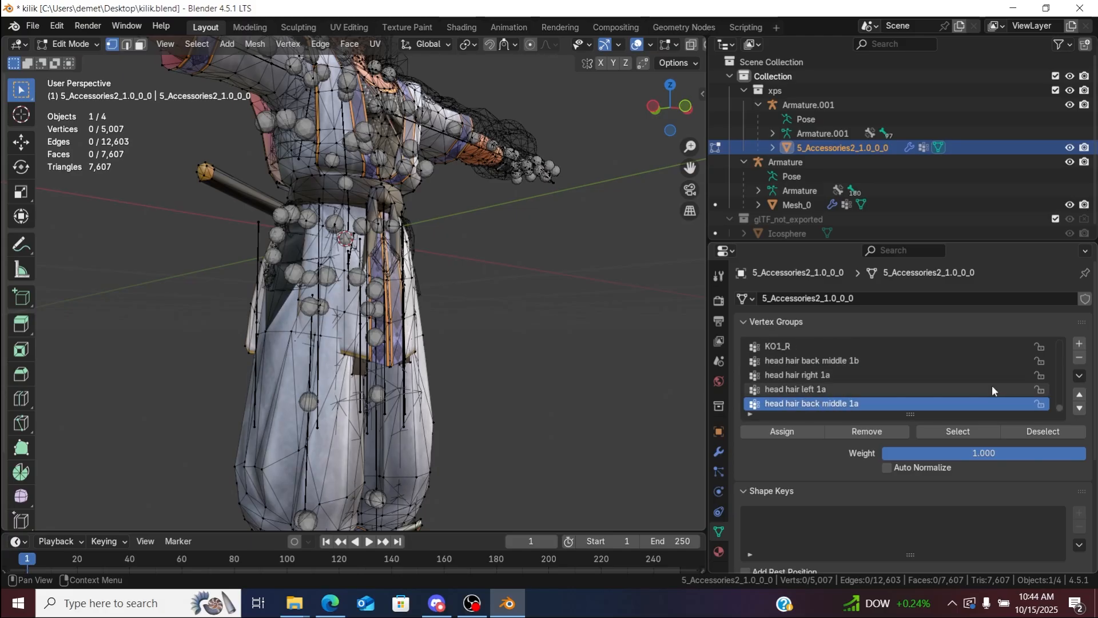
Step: Rotate the KOSHI bone of Armature.001 in Pose Mode to test how the lower body and cloth follow
{"action": "left_click_drag", "start_coordinate": [662, 119], "coordinate": [660, 125]}
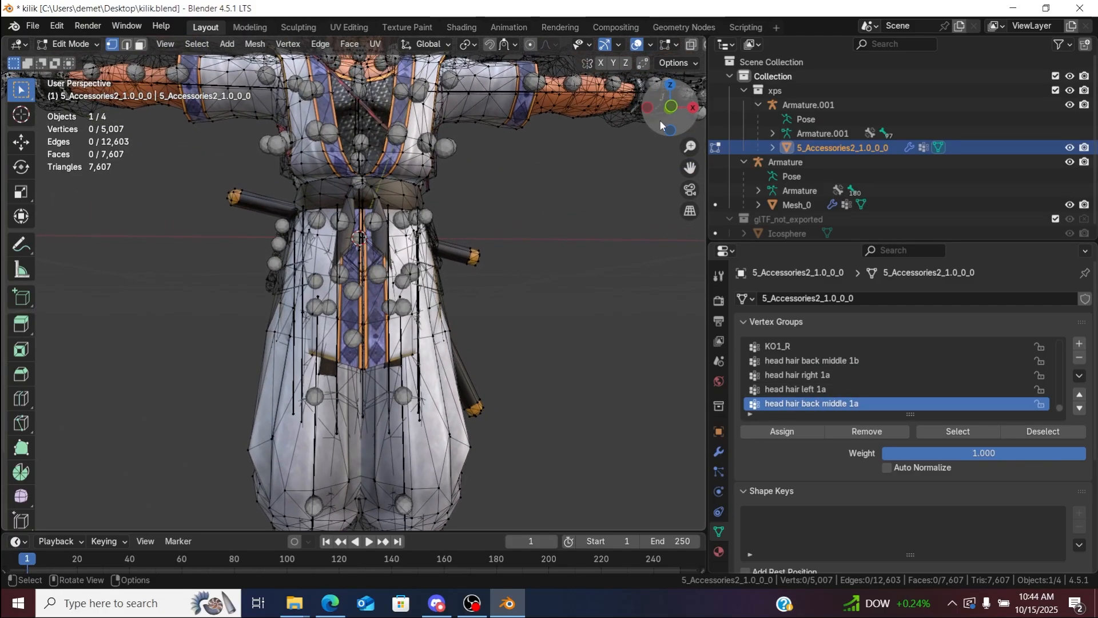
{"action": "left_click", "coordinate": [72, 46]}
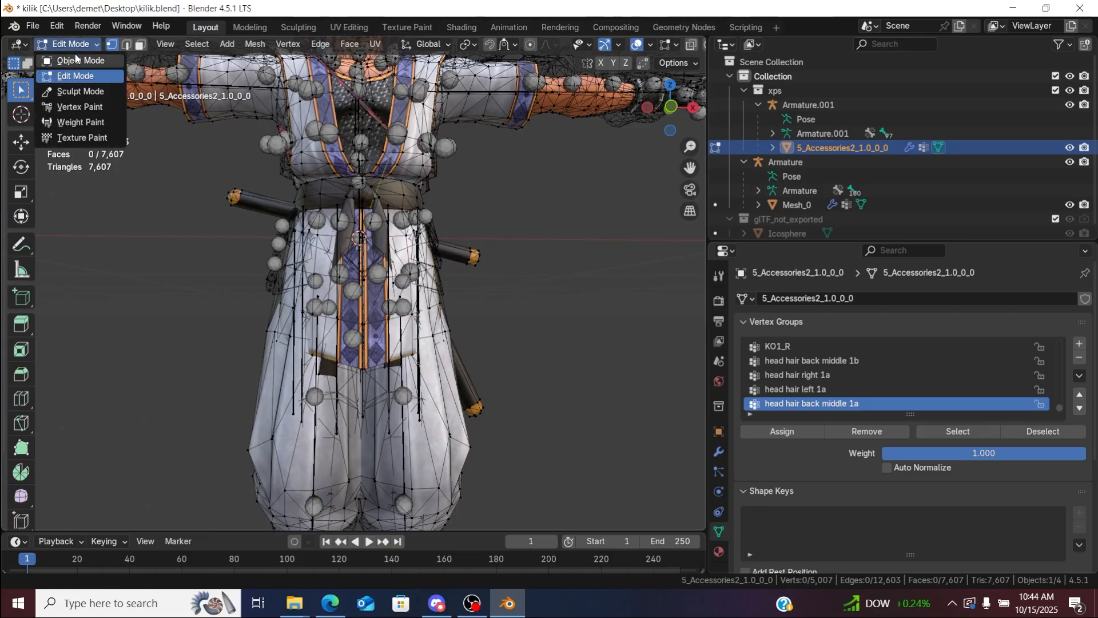
{"action": "left_click", "coordinate": [79, 60]}
{"action": "left_click", "coordinate": [816, 105]}
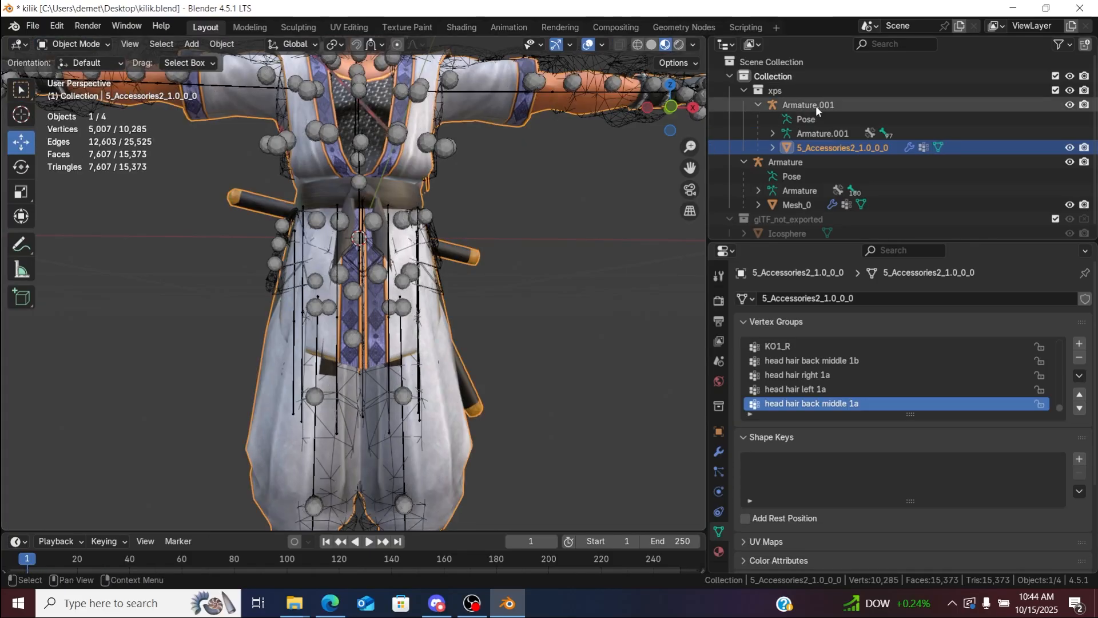
{"action": "left_click", "coordinate": [108, 44]}
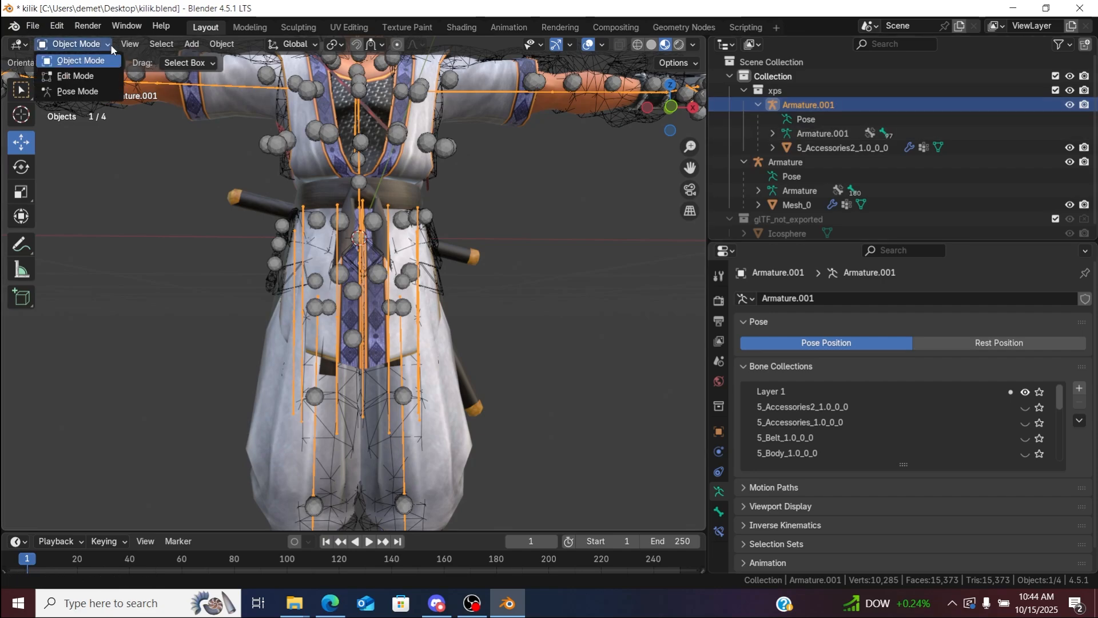
{"action": "left_click", "coordinate": [101, 91]}
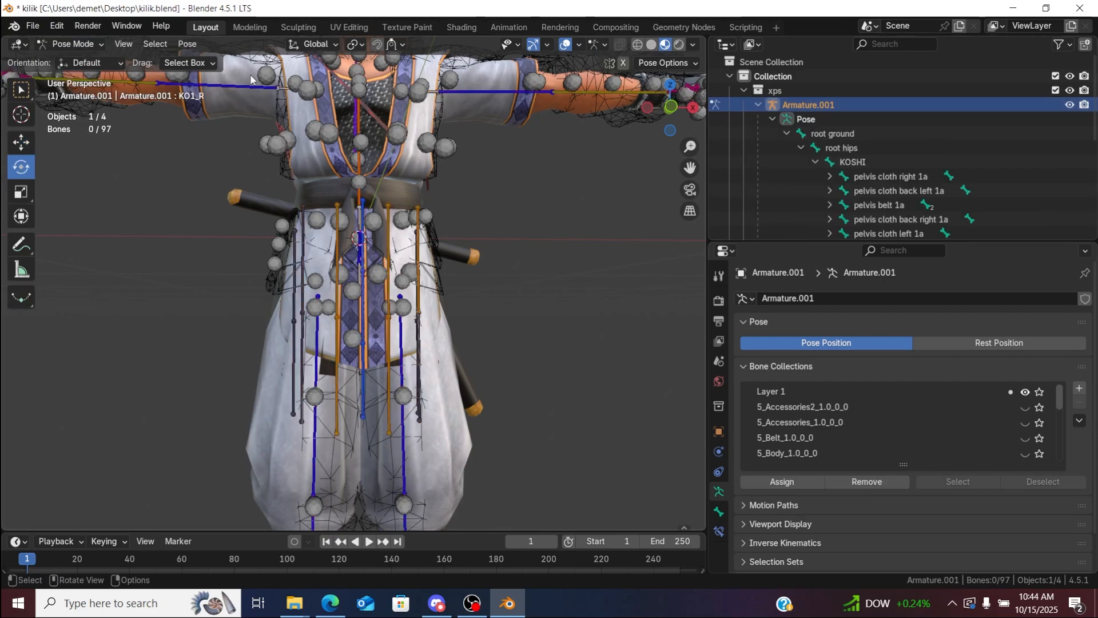
{"action": "left_click", "coordinate": [852, 163]}
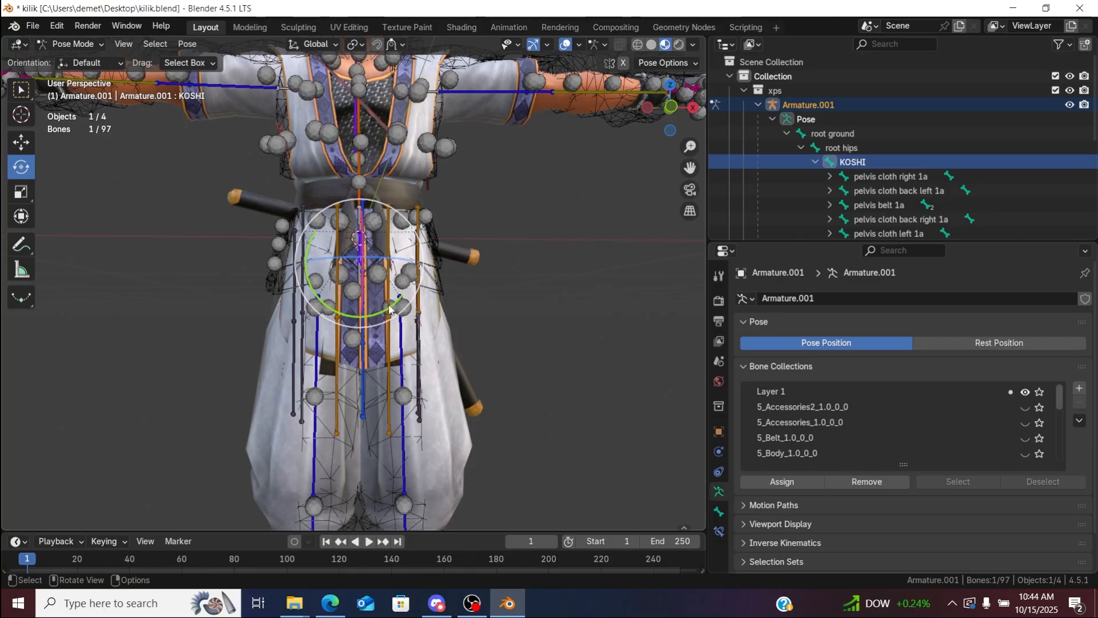
{"action": "left_click_drag", "start_coordinate": [389, 307], "coordinate": [418, 241]}
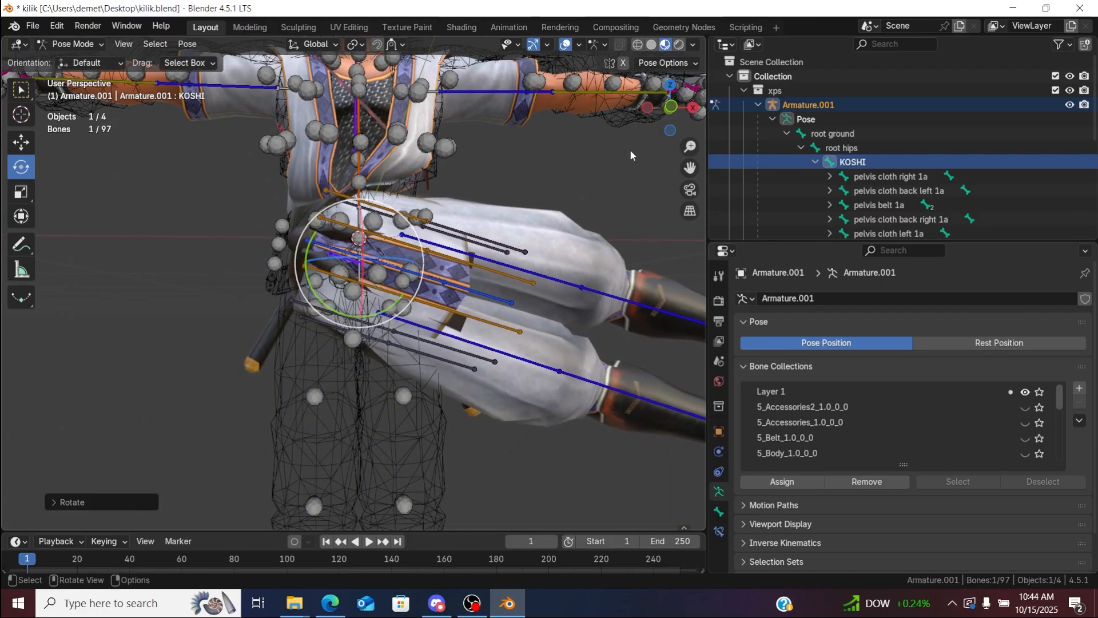
{"action": "left_click_drag", "start_coordinate": [667, 129], "coordinate": [933, 127]}
{"action": "left_click_drag", "start_coordinate": [43, 132], "coordinate": [283, 149]}
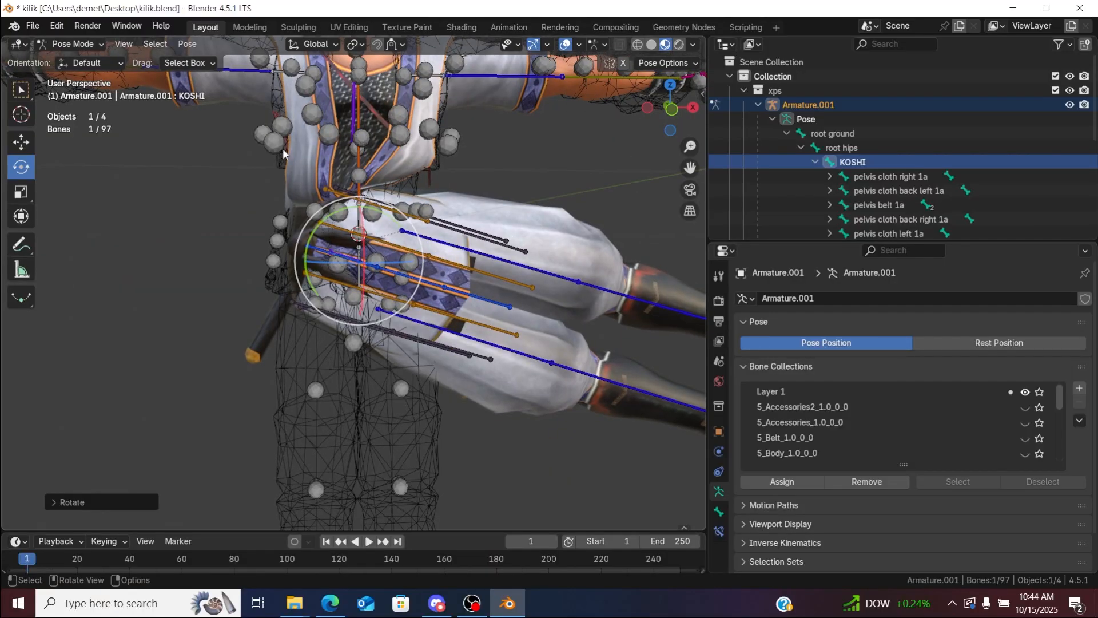
Step: Undo the KOSHI test rotation and return to Edit Mode on the 5_Accessories2_1.0_0_0 mesh
{"action": "left_click", "coordinate": [57, 26]}
{"action": "left_click", "coordinate": [72, 42]}
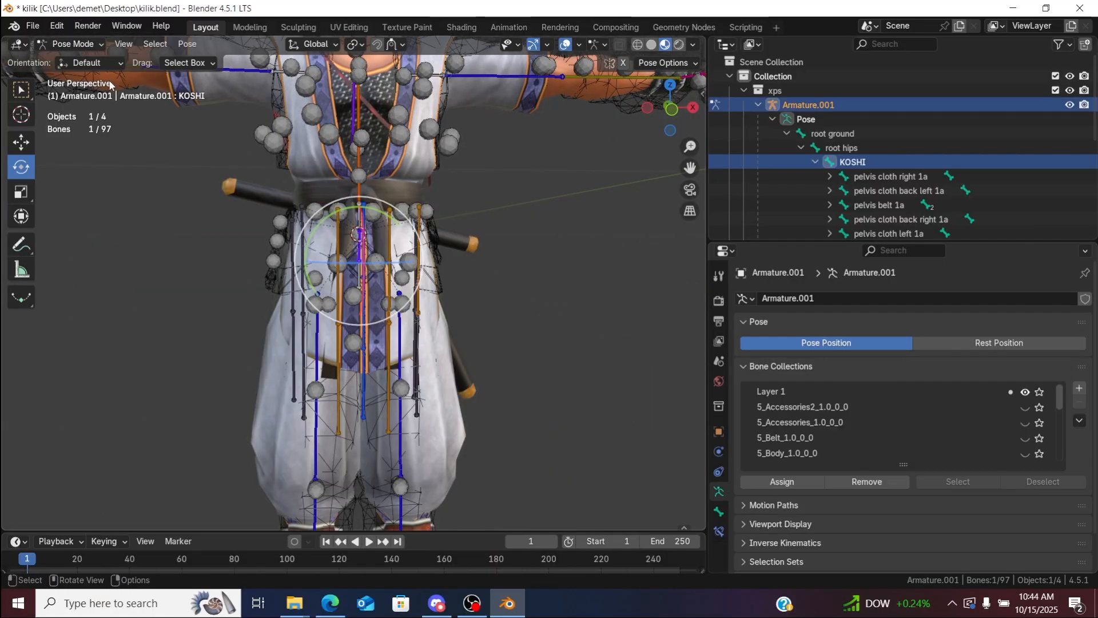
{"action": "left_click", "coordinate": [73, 44]}
{"action": "left_click", "coordinate": [69, 44]}
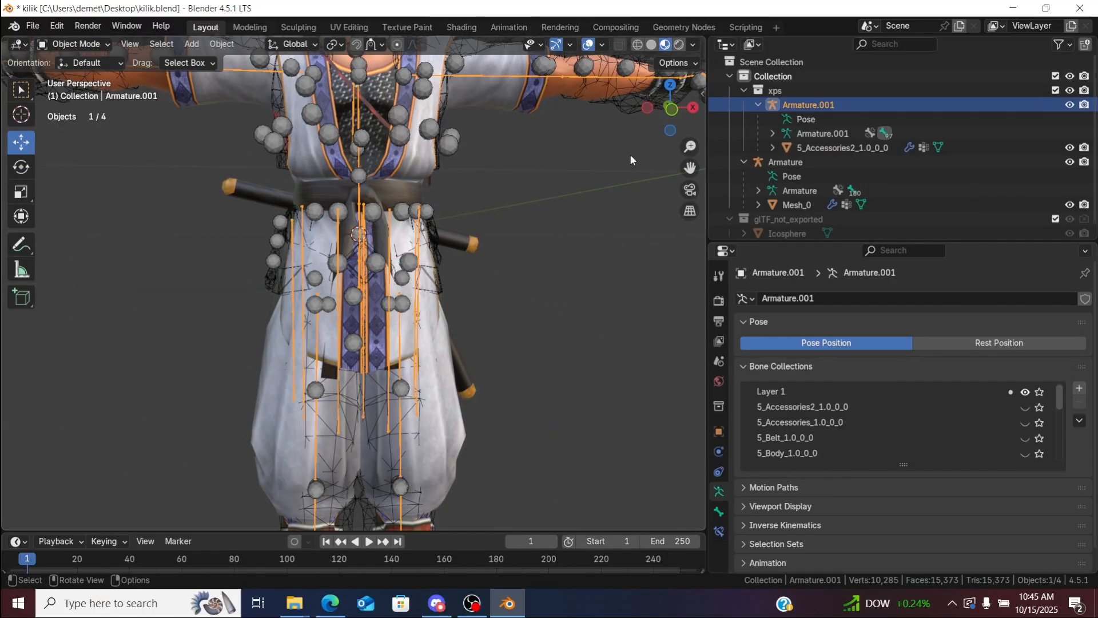
{"action": "left_click", "coordinate": [801, 146]}
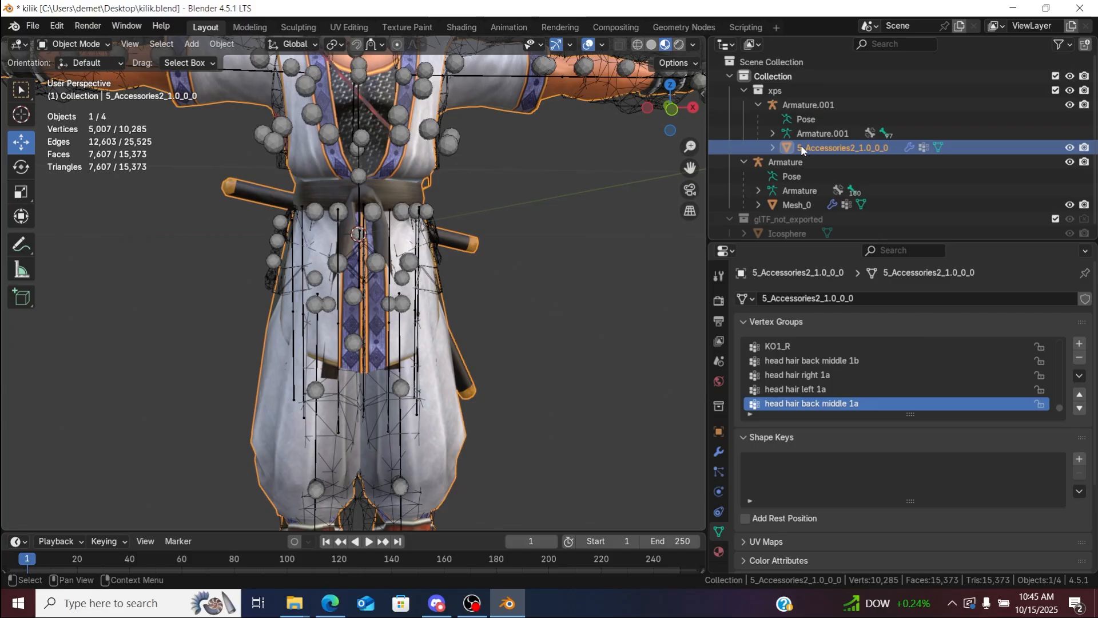
{"action": "left_click", "coordinate": [103, 44]}
{"action": "left_click", "coordinate": [72, 74]}
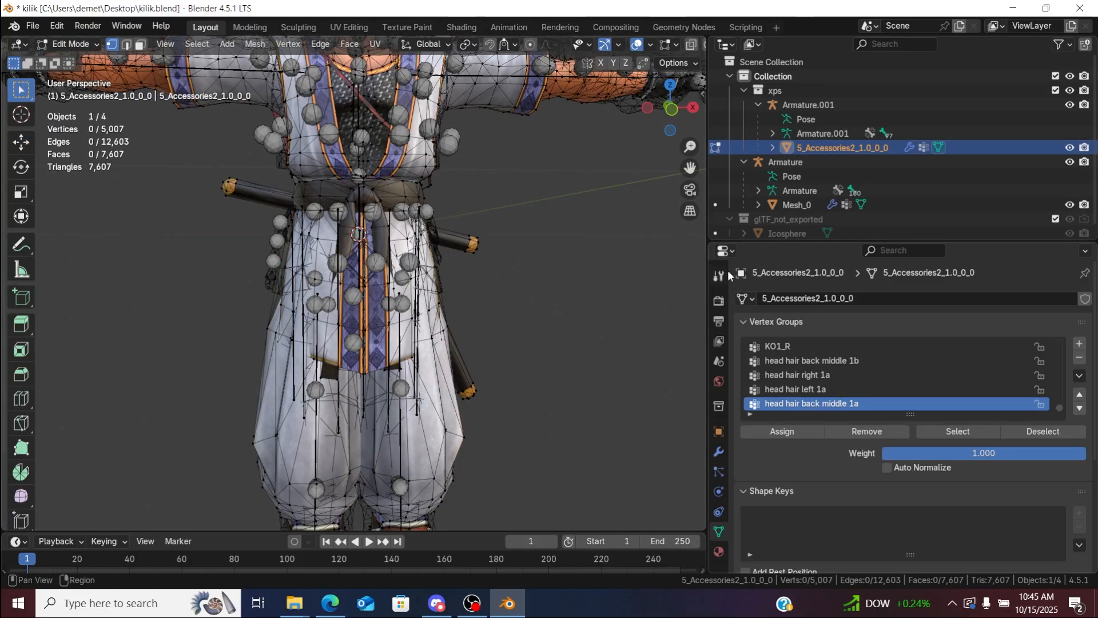
Step: Make head hair back middle 1b the active vertex group and hide both Armature.001 and Armature to expose the head
{"action": "left_click_drag", "start_coordinate": [670, 112], "coordinate": [691, 0]}
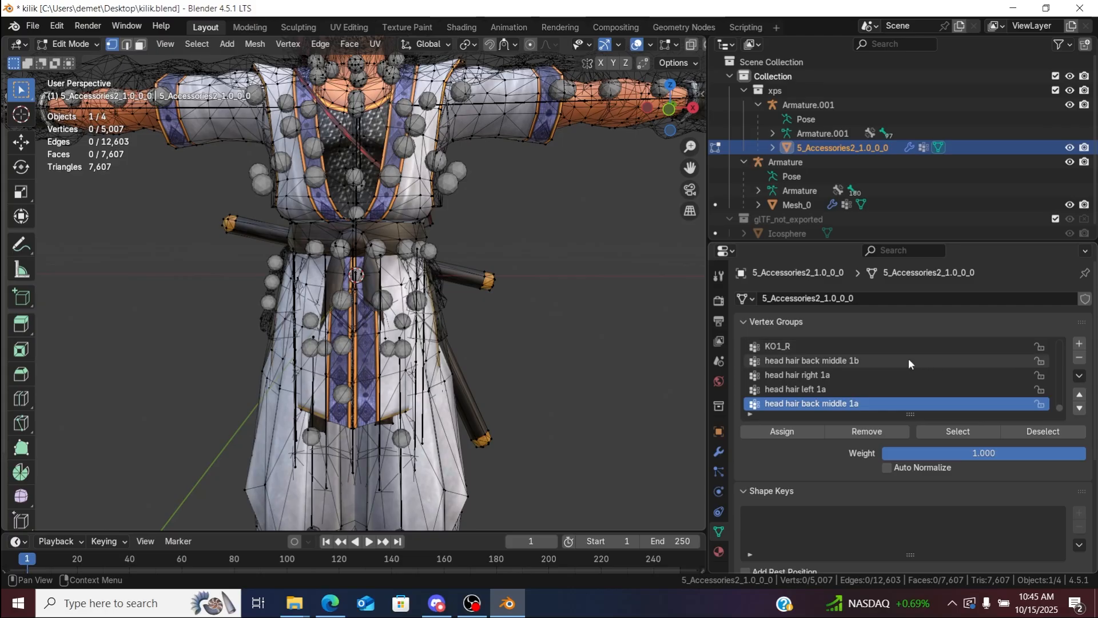
{"action": "left_click_drag", "start_coordinate": [690, 168], "coordinate": [715, 398]}
{"action": "left_click_drag", "start_coordinate": [690, 146], "coordinate": [690, 85]}
{"action": "left_click_drag", "start_coordinate": [690, 168], "coordinate": [653, 141]}
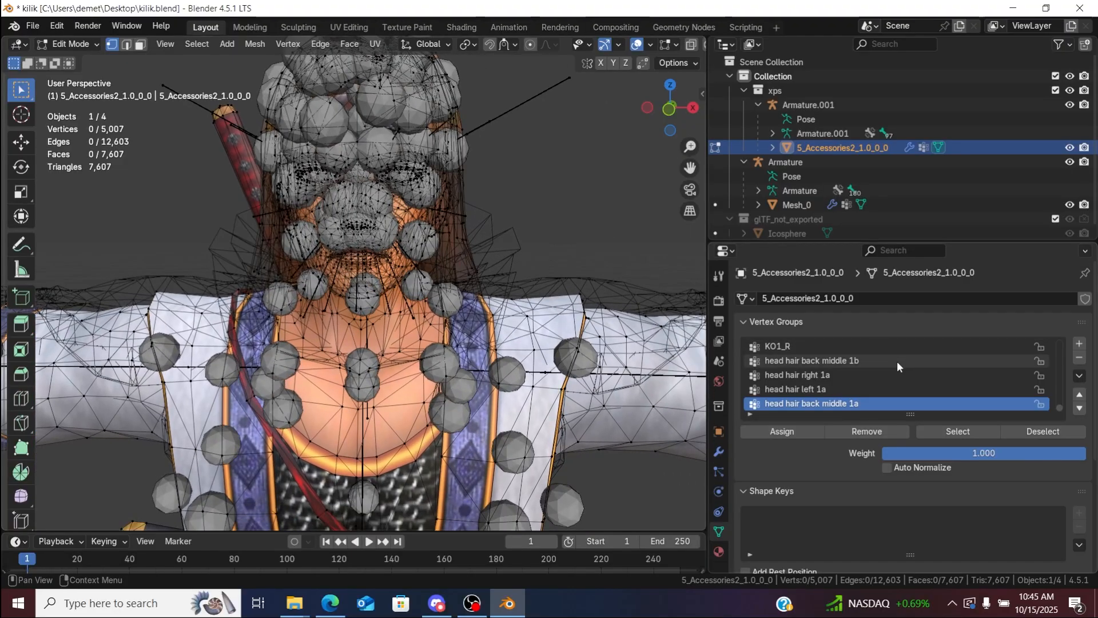
{"action": "left_click", "coordinate": [897, 361]}
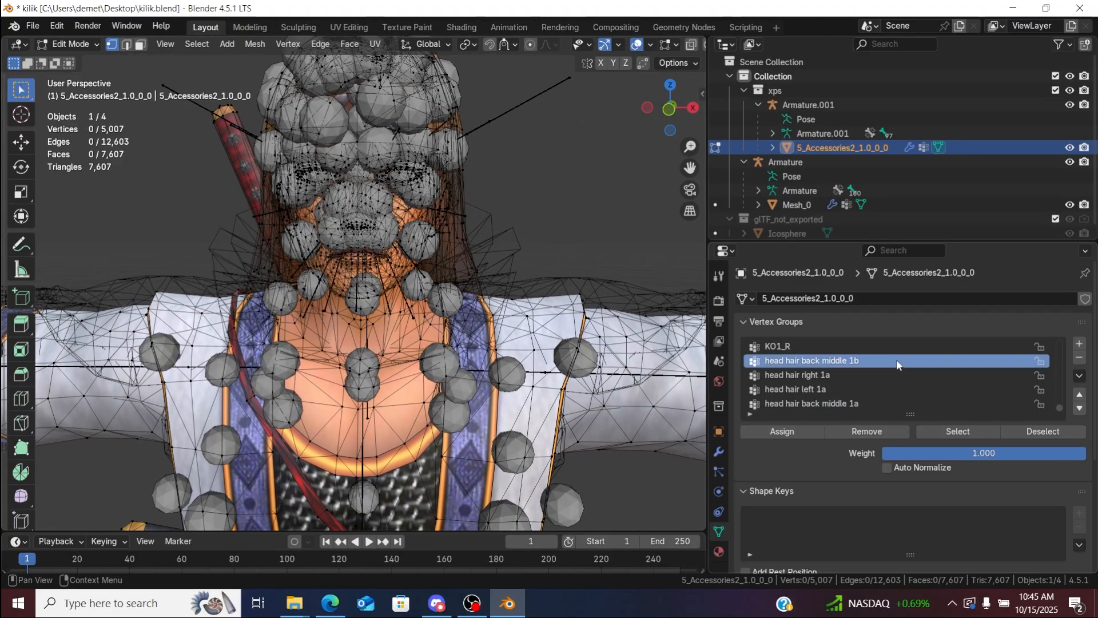
{"action": "left_click", "coordinate": [1068, 105]}
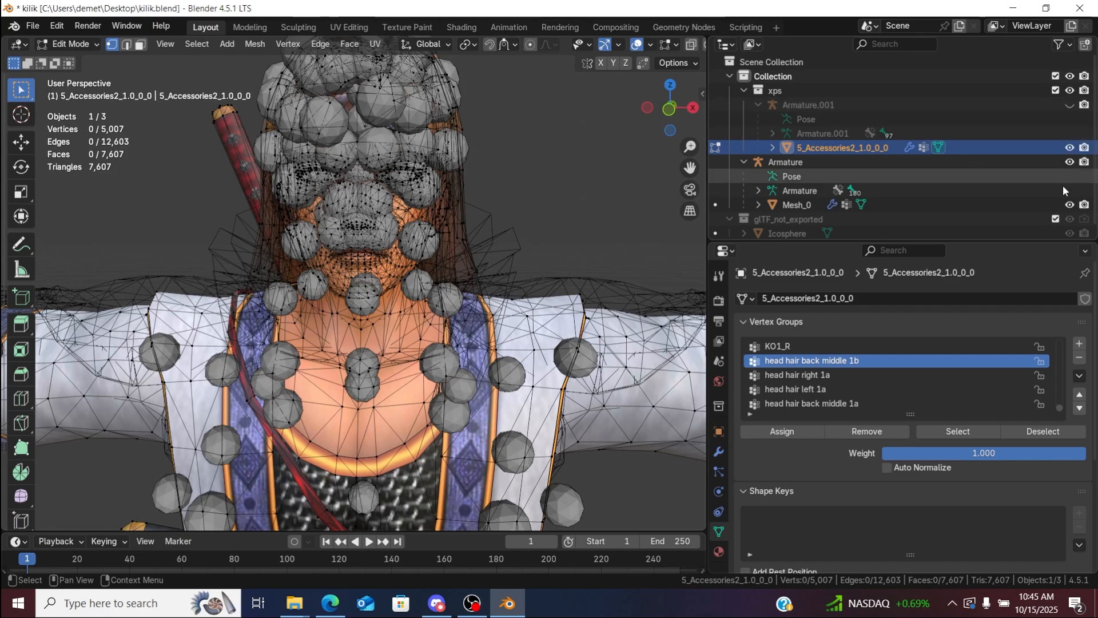
{"action": "left_click", "coordinate": [1069, 162]}
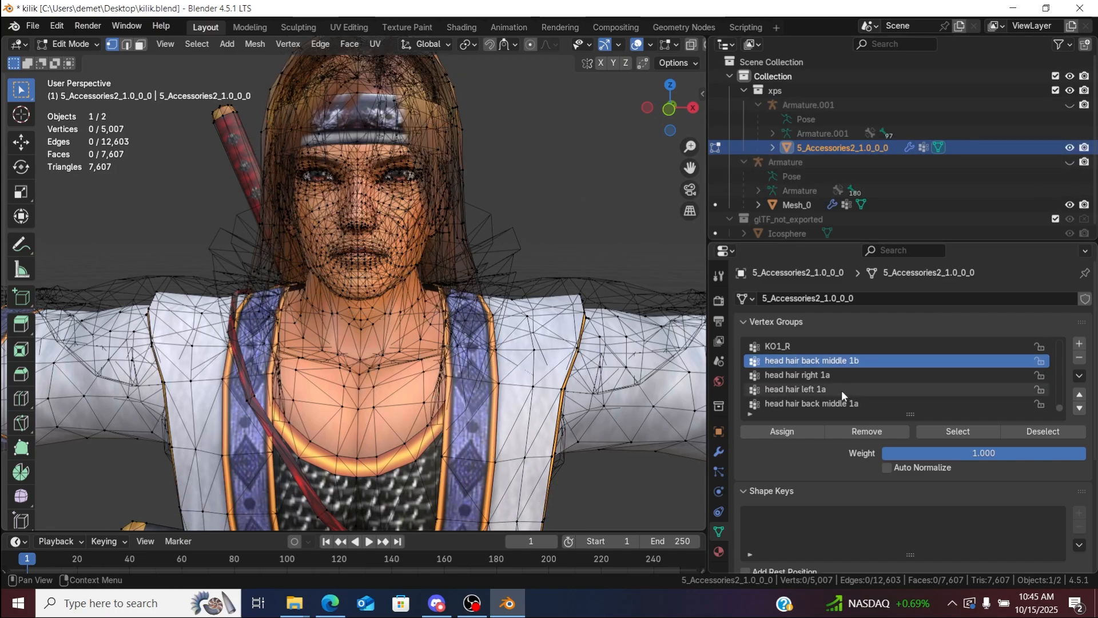
Step: Assign the vertices of the head hair back middle 1b group to ATAMA with weight 1.000 and clear the selection
{"action": "left_click", "coordinate": [959, 432]}
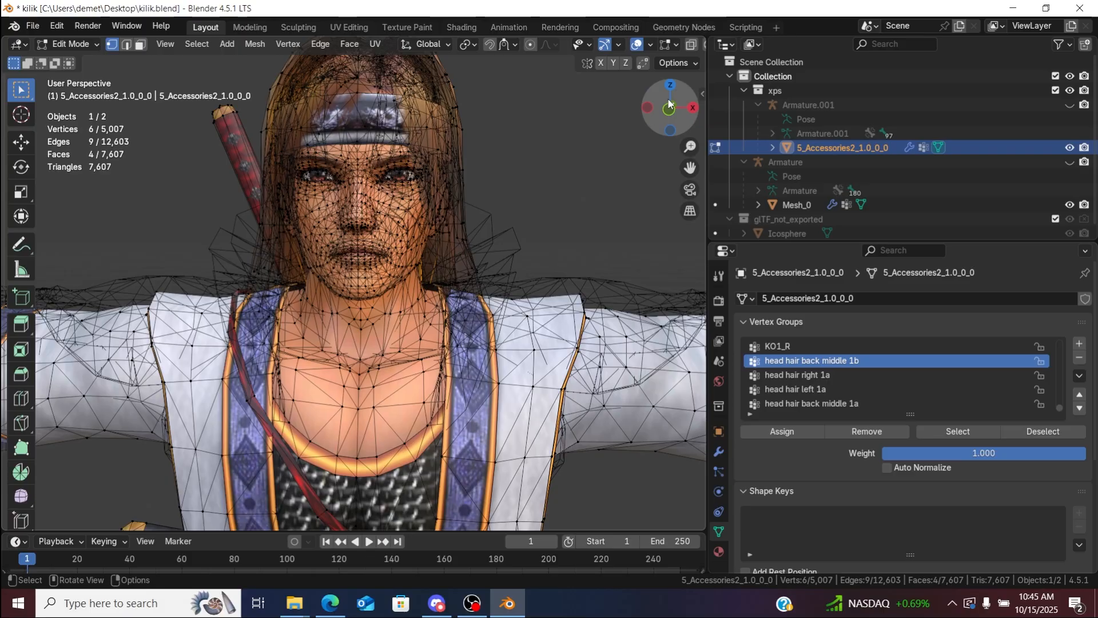
{"action": "left_click_drag", "start_coordinate": [670, 110], "coordinate": [366, 141]}
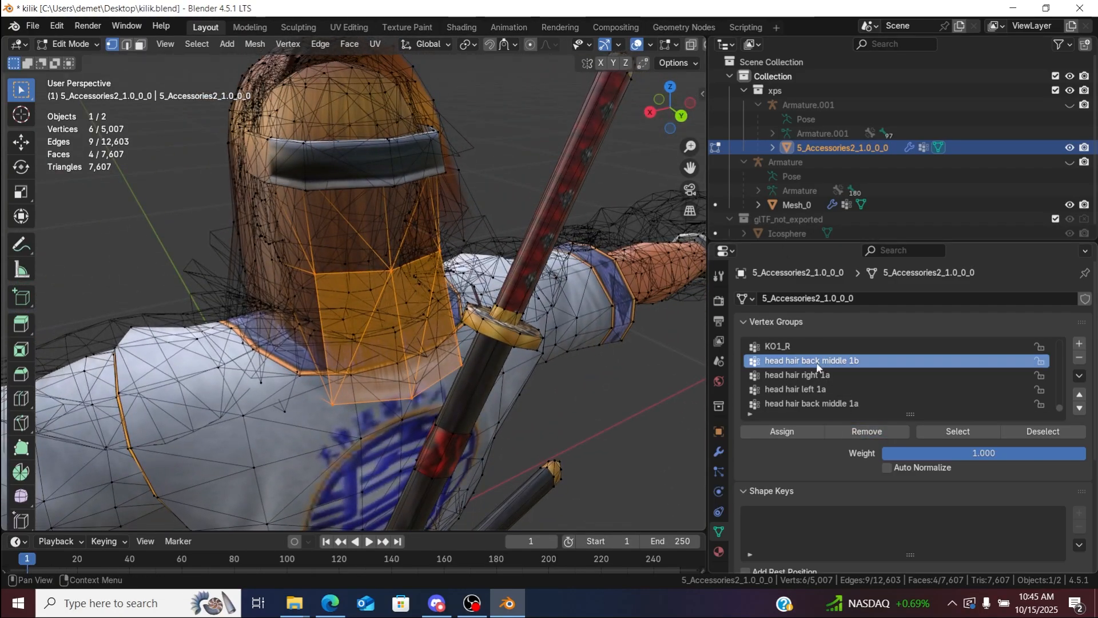
{"action": "scroll", "coordinate": [807, 360], "scroll_direction": "up", "scroll_amount": 3}
{"action": "left_click", "coordinate": [805, 347]}
{"action": "scroll", "coordinate": [806, 349], "scroll_direction": "up", "scroll_amount": 10, "text": "ctrl"}
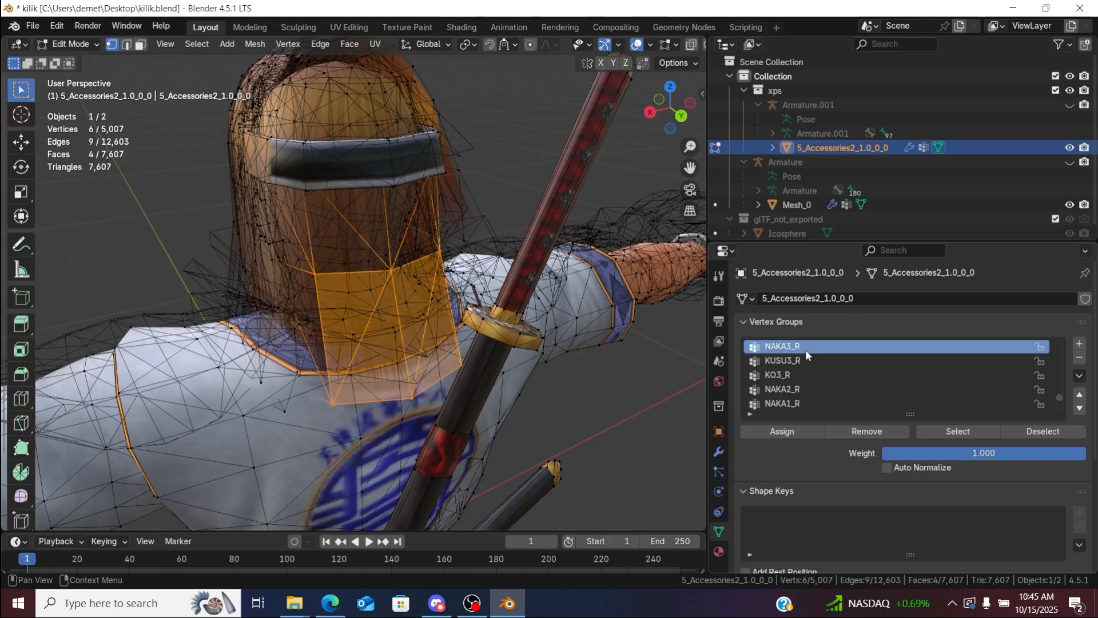
{"action": "scroll", "coordinate": [805, 349], "scroll_direction": "up", "scroll_amount": 10, "text": "ctrl"}
{"action": "scroll", "coordinate": [805, 349], "scroll_direction": "up", "scroll_amount": 10, "text": "ctrl"}
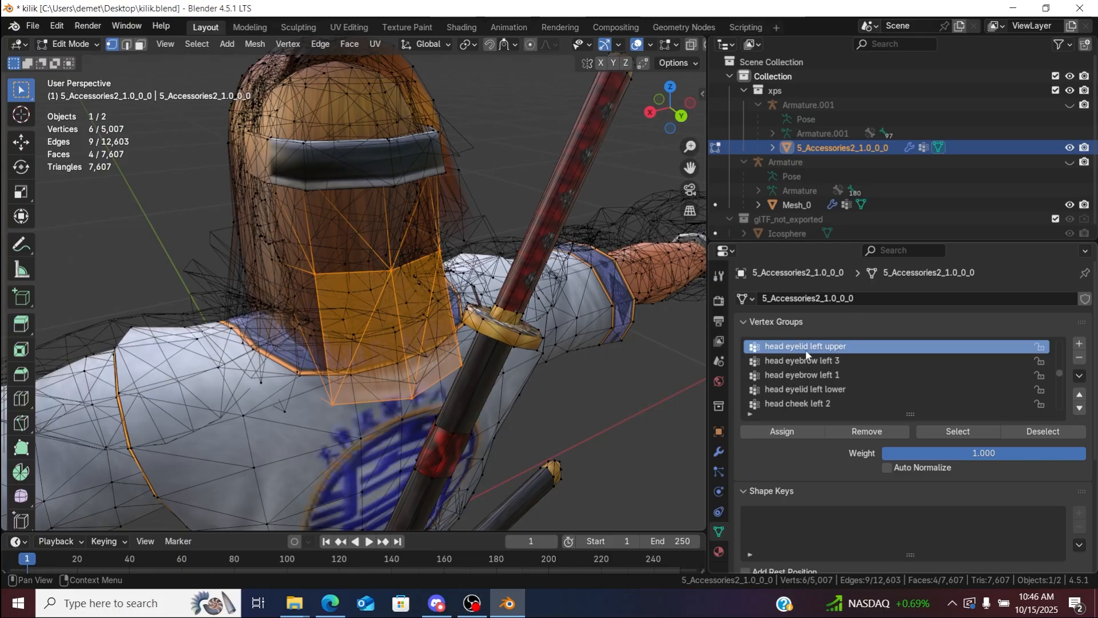
{"action": "scroll", "coordinate": [806, 348], "scroll_direction": "up", "scroll_amount": 10, "text": "ctrl"}
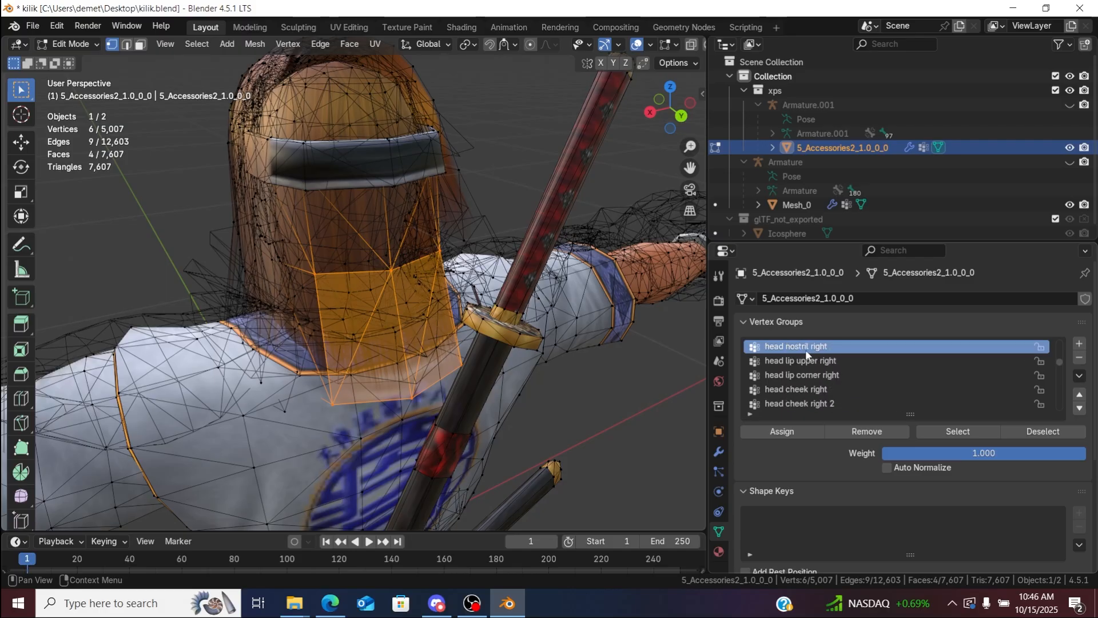
{"action": "scroll", "coordinate": [805, 349], "scroll_direction": "up", "scroll_amount": 8, "text": "ctrl"}
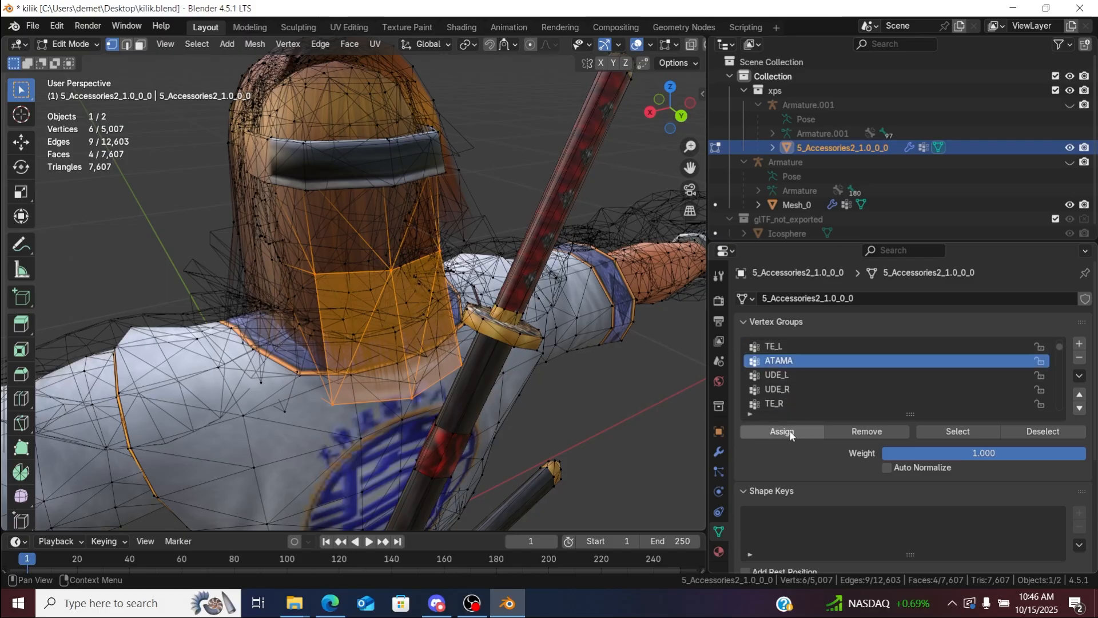
{"action": "left_click", "coordinate": [682, 434]}
Step: Delete the emptied head hair back middle 1b vertex group from the 5_Accessories2_1.0_0_0 mesh
{"action": "scroll", "coordinate": [828, 389], "scroll_direction": "down", "scroll_amount": 4, "text": "ctrl"}
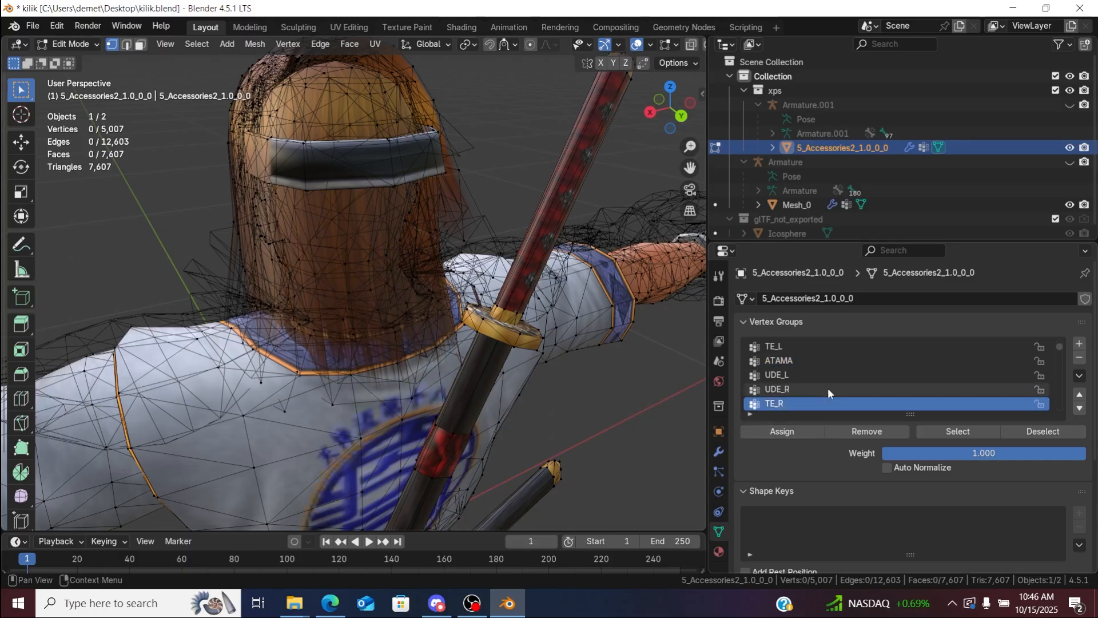
{"action": "scroll", "coordinate": [828, 387], "scroll_direction": "down", "scroll_amount": 8, "text": "ctrl"}
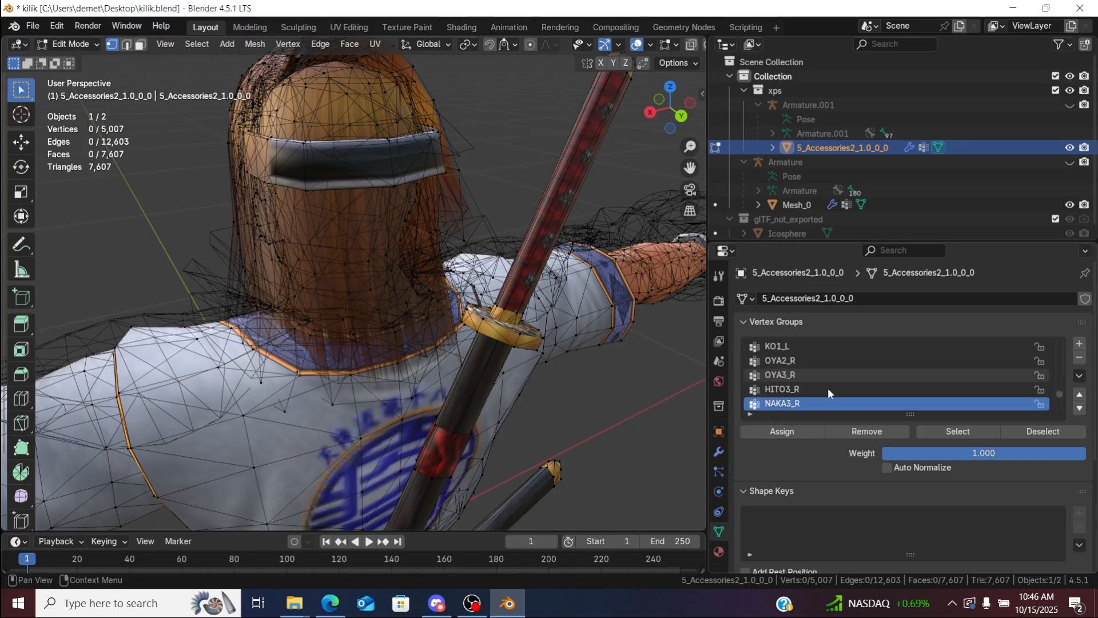
{"action": "scroll", "coordinate": [828, 388], "scroll_direction": "down", "scroll_amount": 6, "text": "ctrl"}
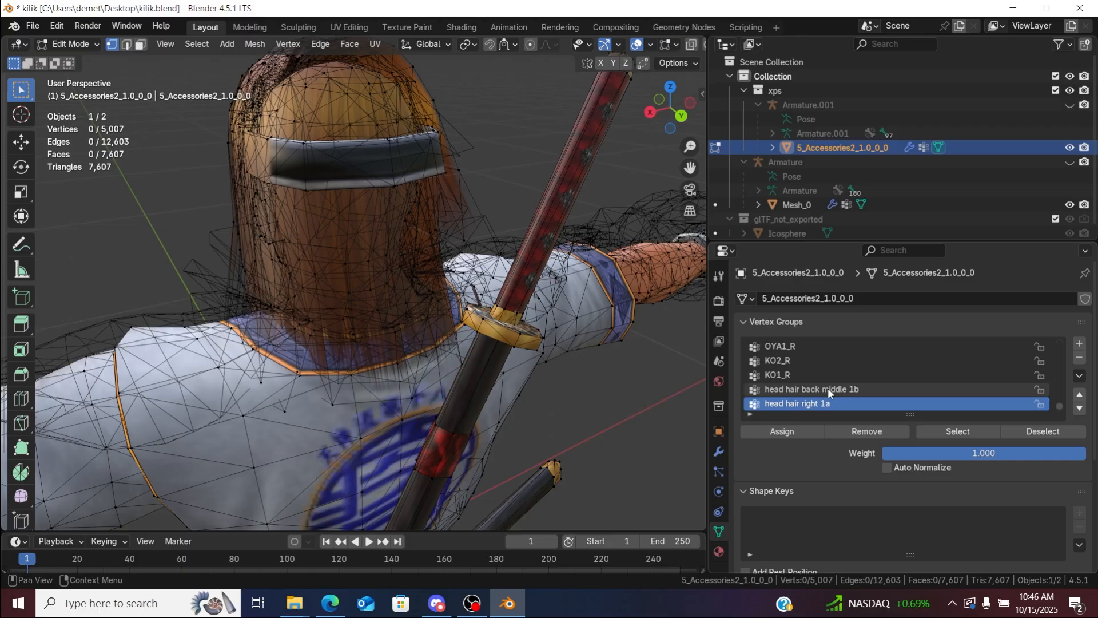
{"action": "scroll", "coordinate": [828, 388], "scroll_direction": "up", "scroll_amount": 1, "text": "ctrl"}
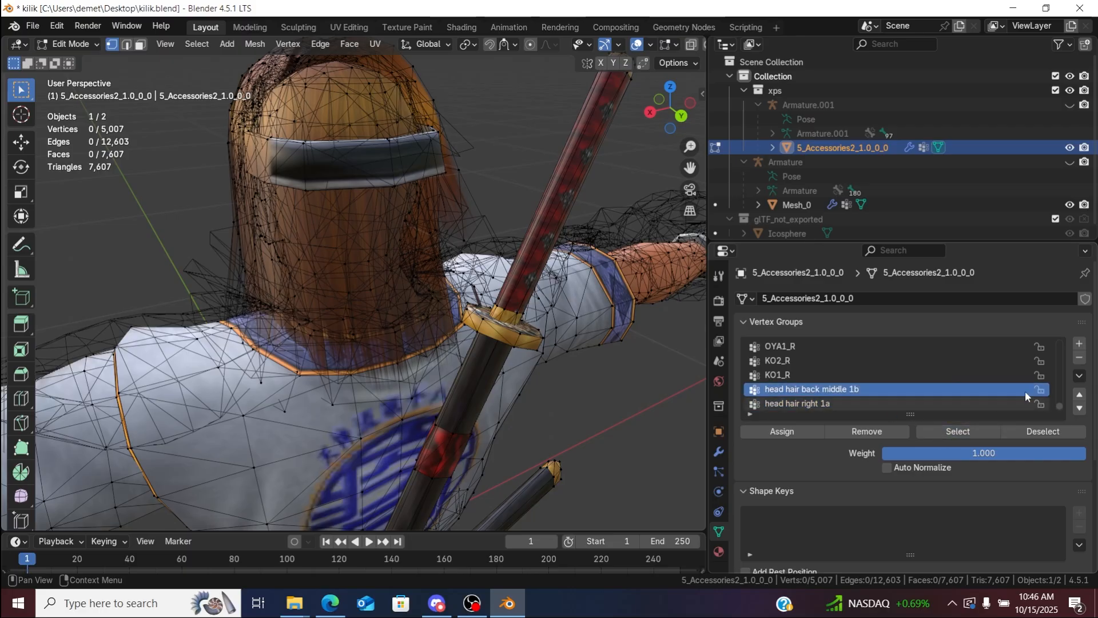
{"action": "left_click", "coordinate": [1079, 358]}
Step: Assign the vertices of the head hair right 1a group to ATAMA with weight 1.000 and clear the selection
{"action": "left_click", "coordinate": [913, 389]}
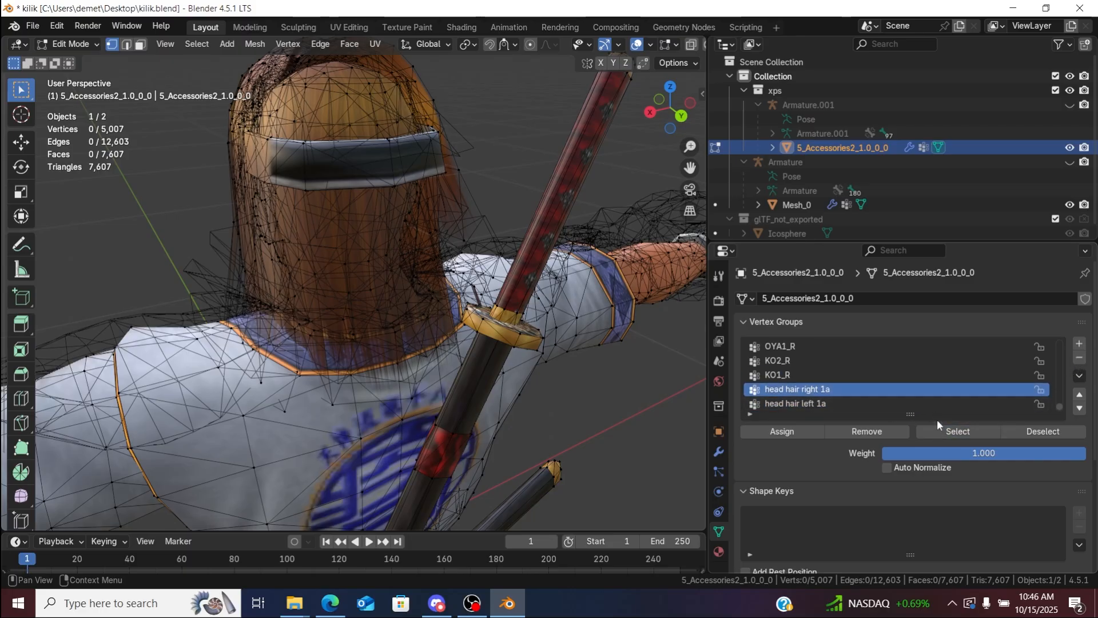
{"action": "left_click", "coordinate": [941, 430]}
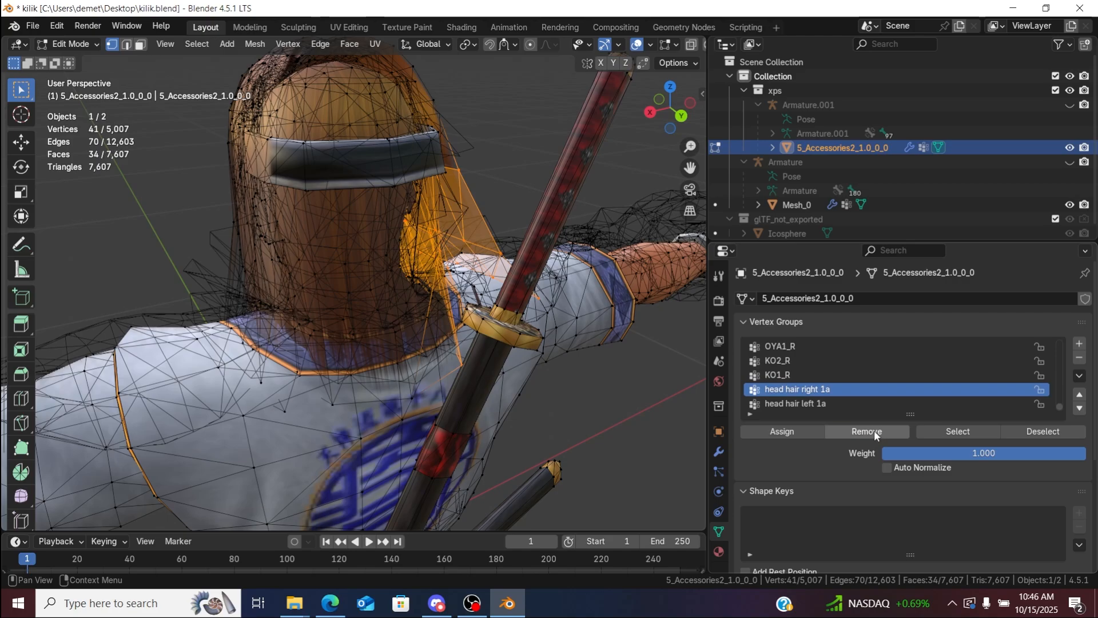
{"action": "key", "text": "Up"}
{"action": "key", "text": "Up"}
{"action": "key", "text": "Up"}
{"action": "key", "text": "Up"}
{"action": "key", "text": "Up"}
{"action": "key", "text": "Up"}
{"action": "key", "text": "Up"}
{"action": "key", "text": "Up"}
{"action": "key", "text": "Up"}
{"action": "key", "text": "Up"}
{"action": "key", "text": "Up"}
{"action": "key", "text": "Up"}
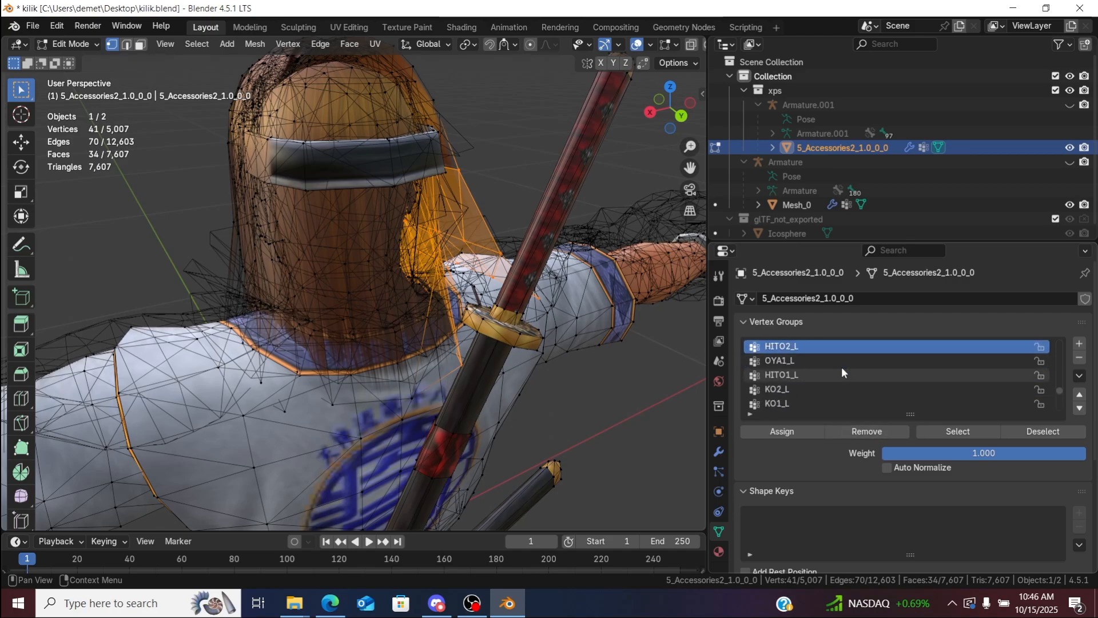
{"action": "key", "text": "Up"}
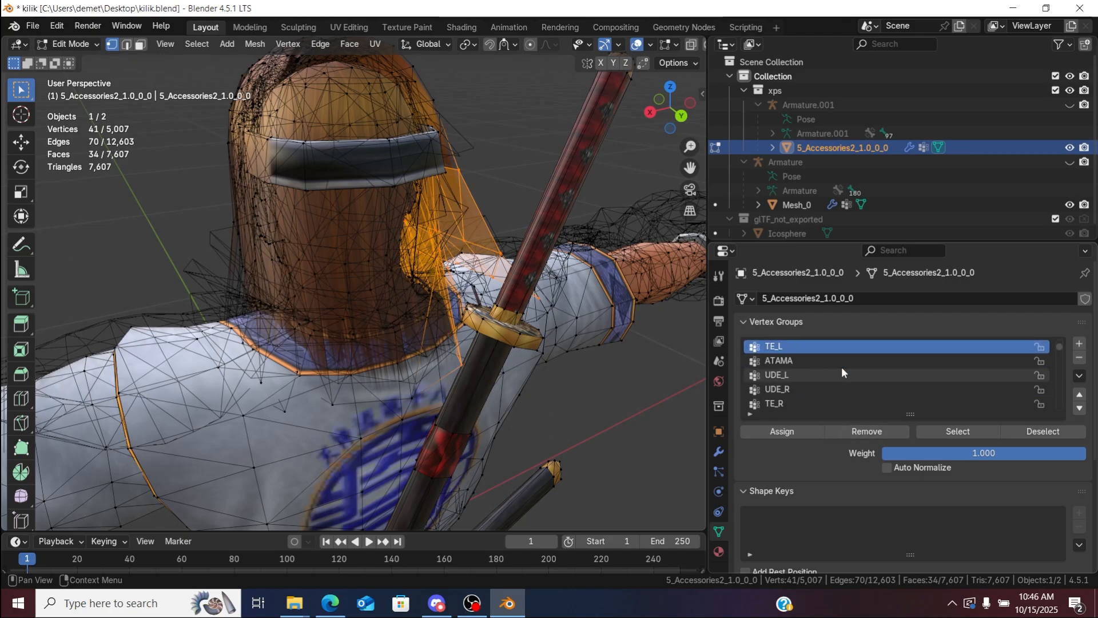
{"action": "scroll", "coordinate": [842, 366], "scroll_direction": "up", "scroll_amount": 1}
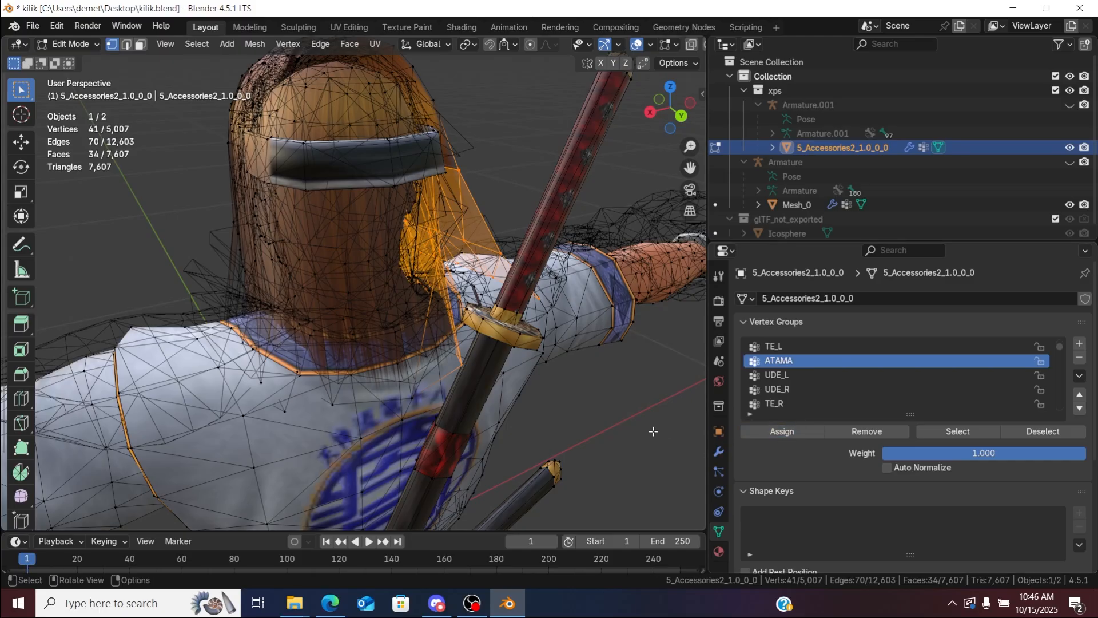
{"action": "left_click", "coordinate": [653, 431]}
Step: Delete the head hair right 1a vertex group
{"action": "left_click", "coordinate": [800, 401]}
{"action": "key", "text": "Down"}
{"action": "key", "text": "Down"}
{"action": "key", "text": "Down"}
{"action": "key", "text": "Down"}
{"action": "key", "text": "Down"}
{"action": "key", "text": "Down"}
{"action": "key", "text": "Down"}
{"action": "key", "text": "Down"}
{"action": "key", "text": "Down"}
{"action": "key", "text": "Down"}
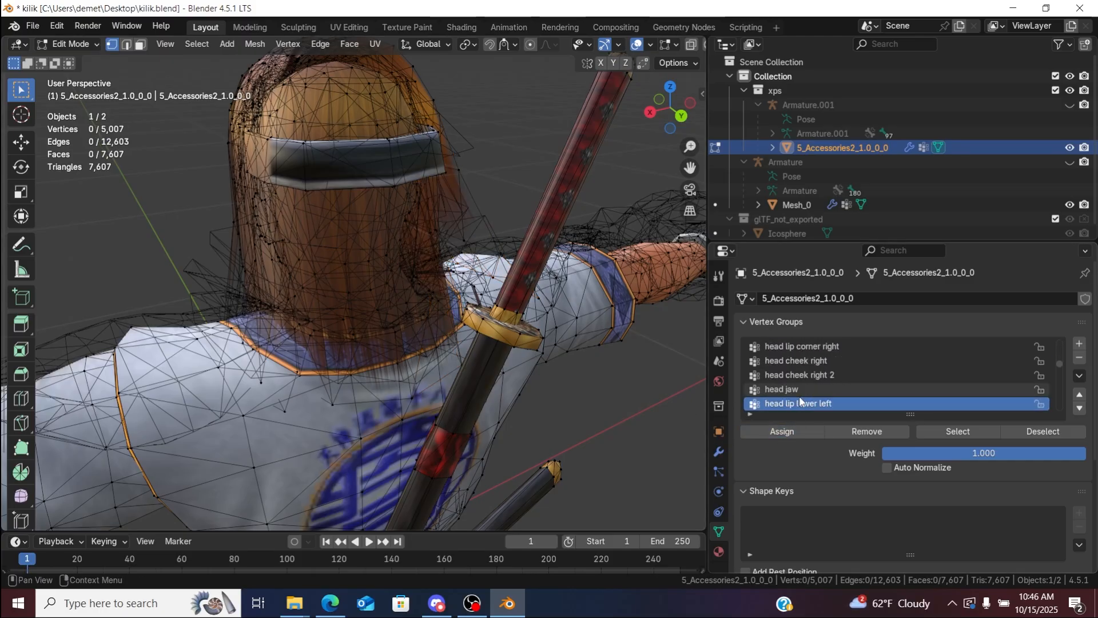
{"action": "key", "text": "Up"}
{"action": "key", "text": "Up"}
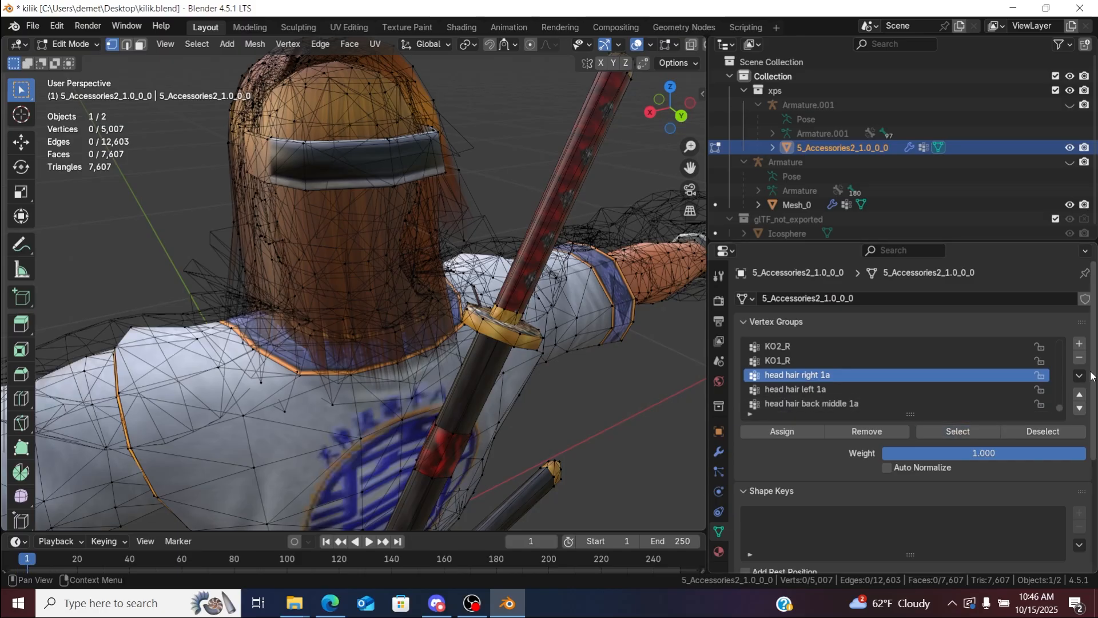
{"action": "key", "text": "Up"}
Step: Assign the vertices of the head hair left 1a group to ATAMA with weight 1.000 and clear the selection
{"action": "left_click", "coordinate": [935, 389]}
{"action": "left_click", "coordinate": [942, 434]}
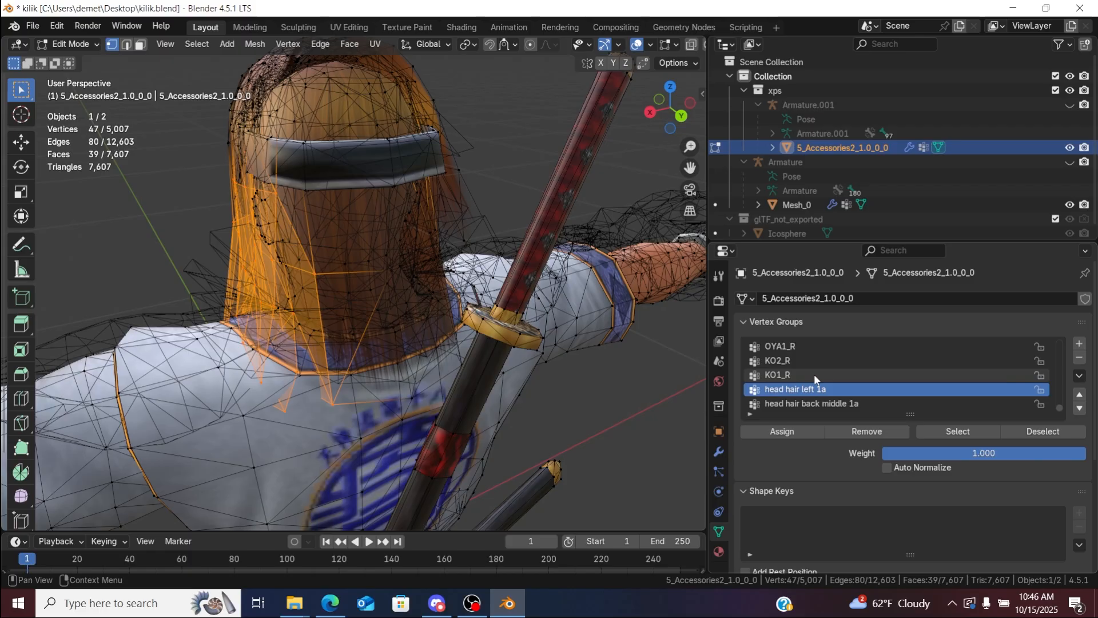
{"action": "key", "text": "Up"}
{"action": "key", "text": "Up"}
{"action": "key", "text": "Up"}
{"action": "key", "text": "Up"}
{"action": "key", "text": "Up"}
{"action": "key", "text": "Up"}
{"action": "key", "text": "Up"}
{"action": "key", "text": "Up"}
{"action": "key", "text": "Up"}
{"action": "key", "text": "Up"}
{"action": "key", "text": "Up"}
{"action": "key", "text": "Up"}
{"action": "key", "text": "Up"}
{"action": "key", "text": "Up"}
{"action": "key", "text": "Up"}
{"action": "key", "text": "Up"}
{"action": "key", "text": "Up"}
{"action": "key", "text": "Up"}
{"action": "key", "text": "Up"}
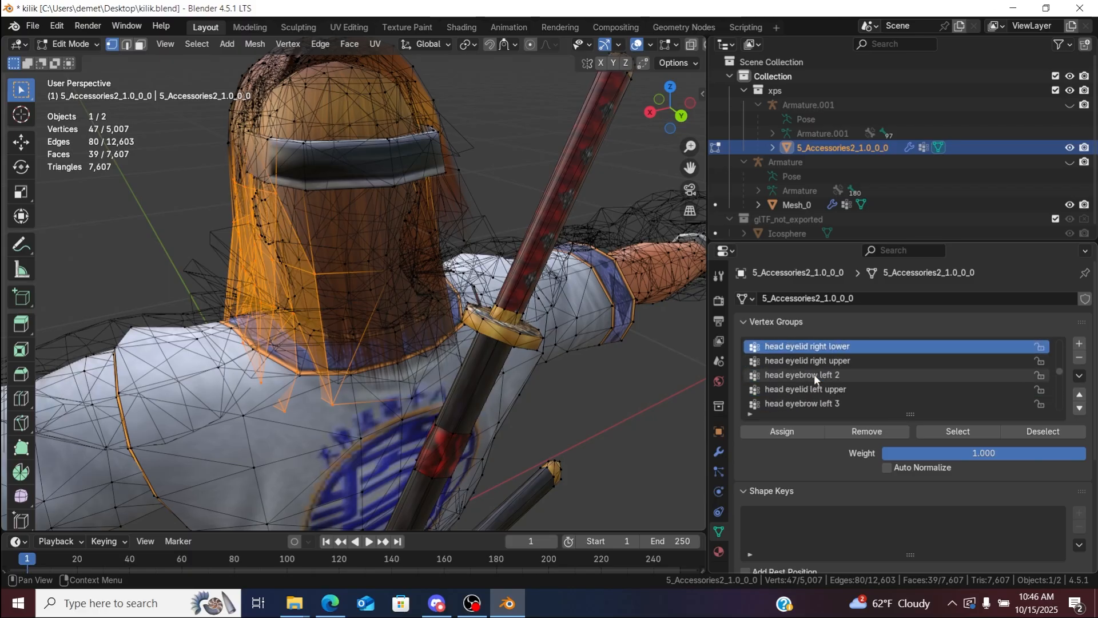
{"action": "key", "text": "Down"}
{"action": "key", "text": "Down"}
{"action": "key", "text": "Down"}
{"action": "key", "text": "Down"}
{"action": "key", "text": "Down"}
{"action": "key", "text": "Down"}
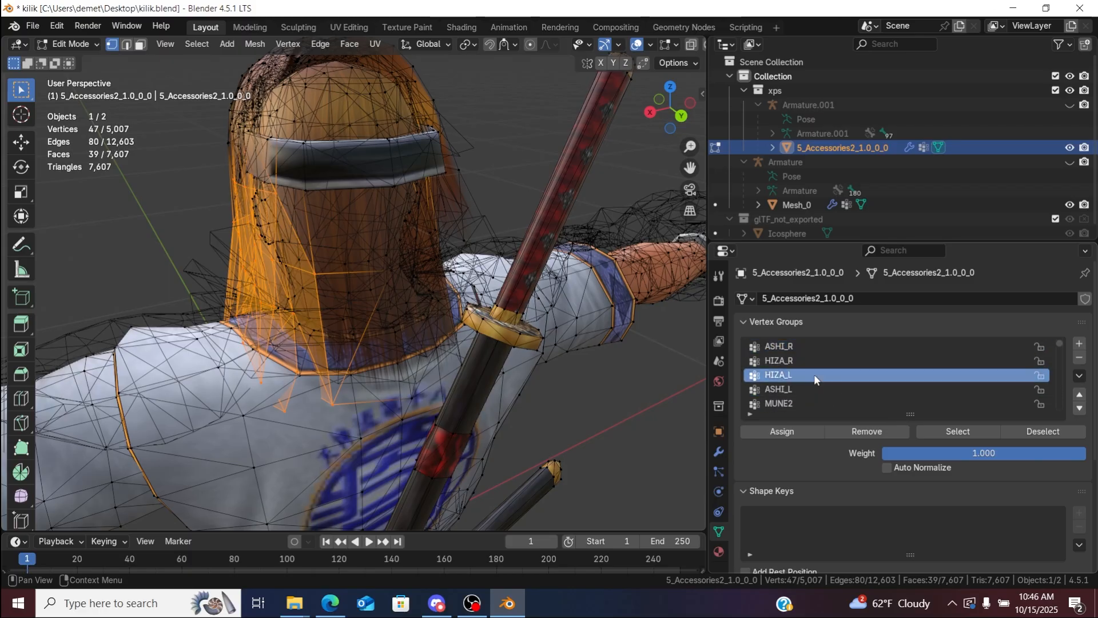
{"action": "key", "text": "Down"}
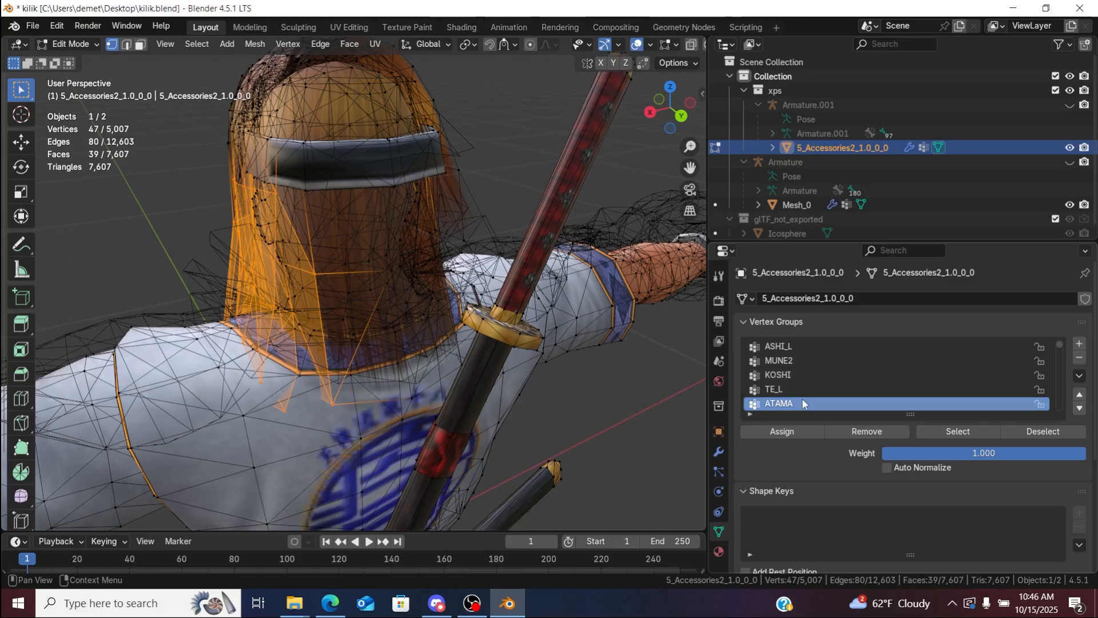
{"action": "left_click", "coordinate": [681, 417]}
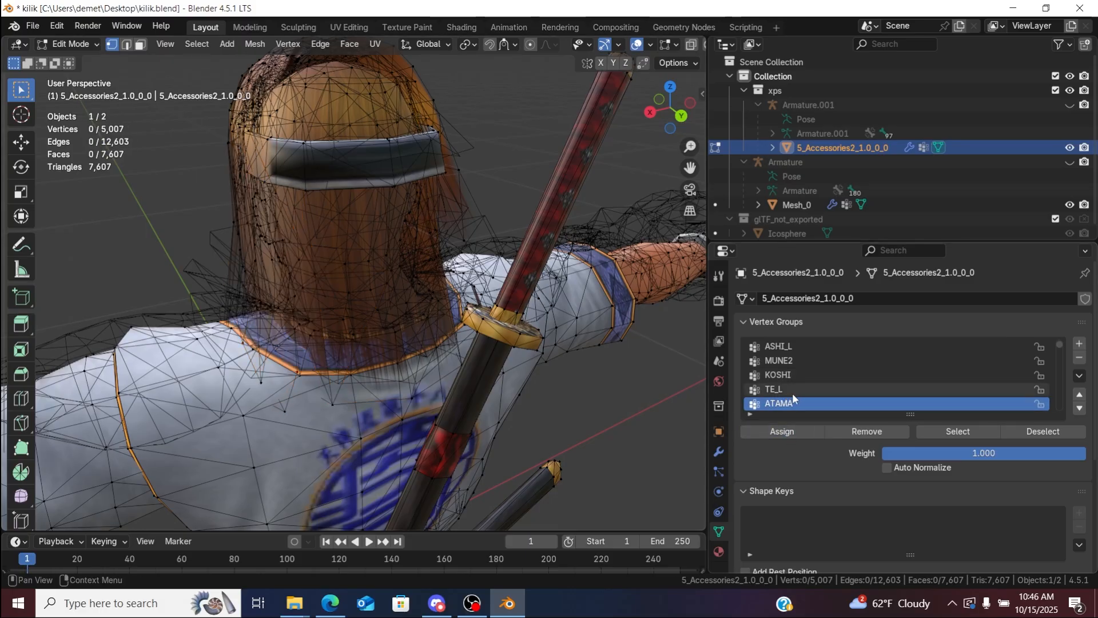
Step: Delete the head hair left 1a vertex group
{"action": "key", "text": "Down"}
{"action": "key", "text": "Down"}
{"action": "key", "text": "Down"}
{"action": "key", "text": "Down"}
{"action": "key", "text": "Down"}
{"action": "key", "text": "Down"}
{"action": "key", "text": "Down"}
{"action": "key", "text": "Down"}
{"action": "key", "text": "Down"}
{"action": "key", "text": "Down"}
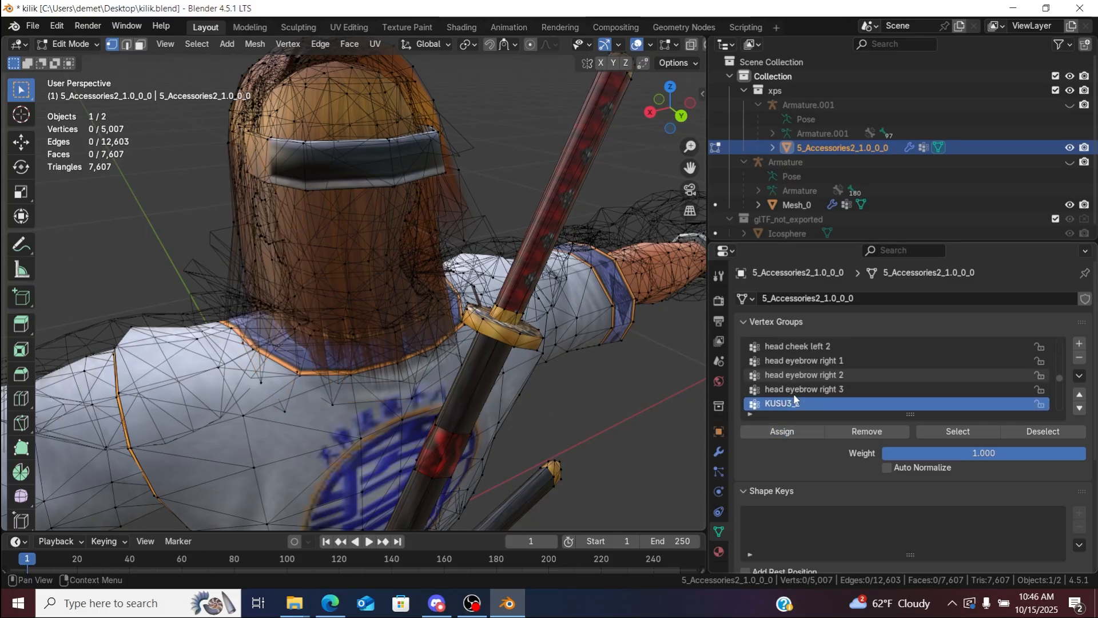
{"action": "left_click", "coordinate": [808, 392]}
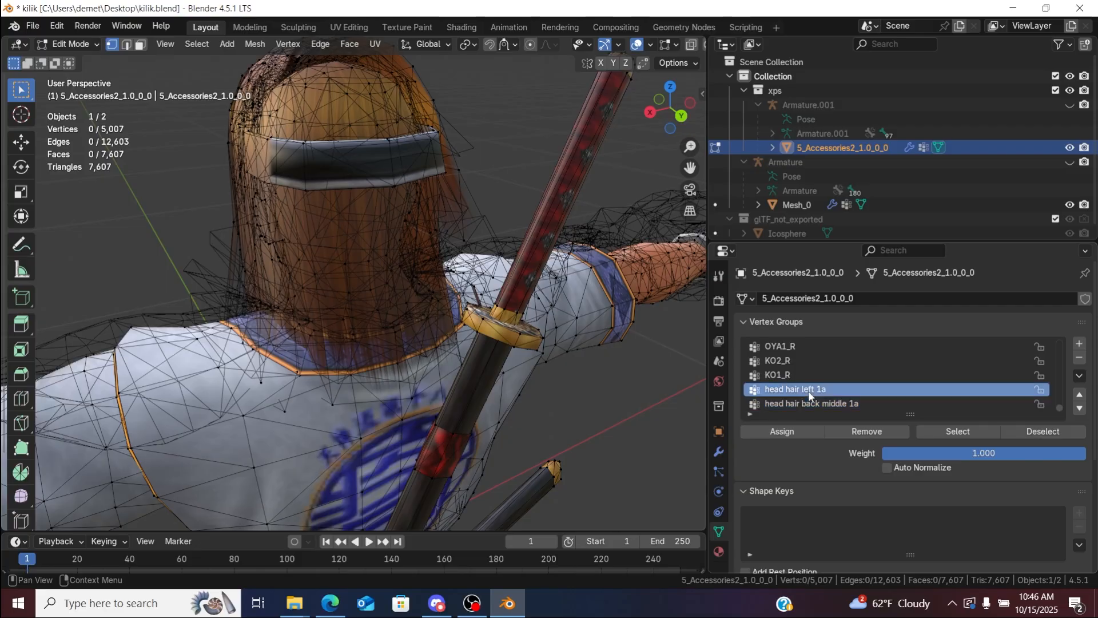
{"action": "left_click", "coordinate": [1079, 360]}
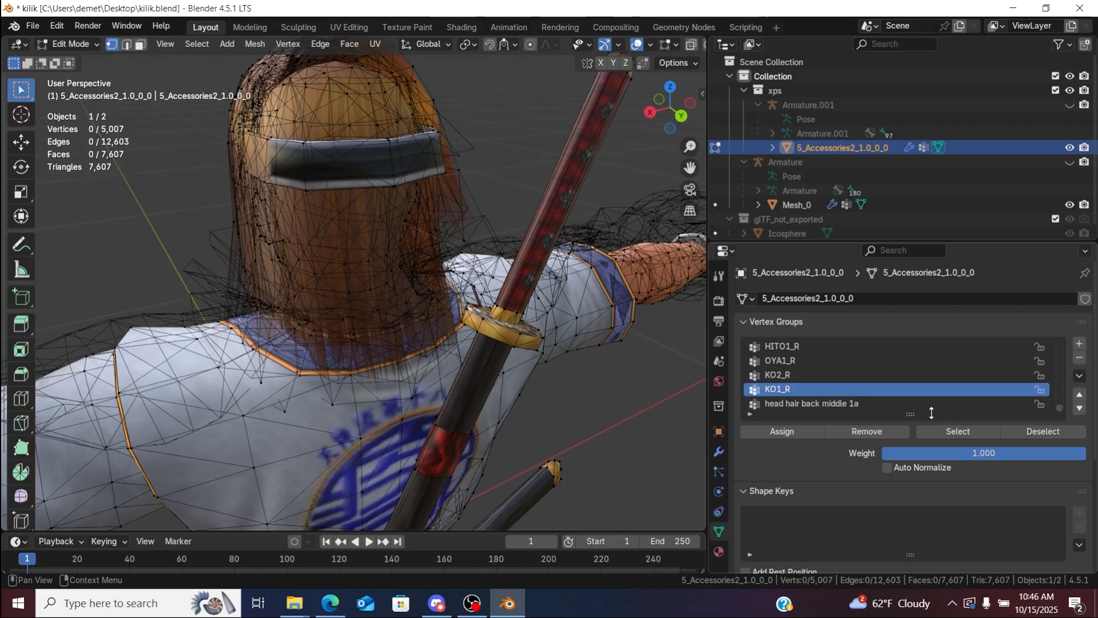
Step: Assign the vertices of the head hair back middle 1a group to ATAMA with weight 1.000 and clear the selection
{"action": "left_click", "coordinate": [951, 433]}
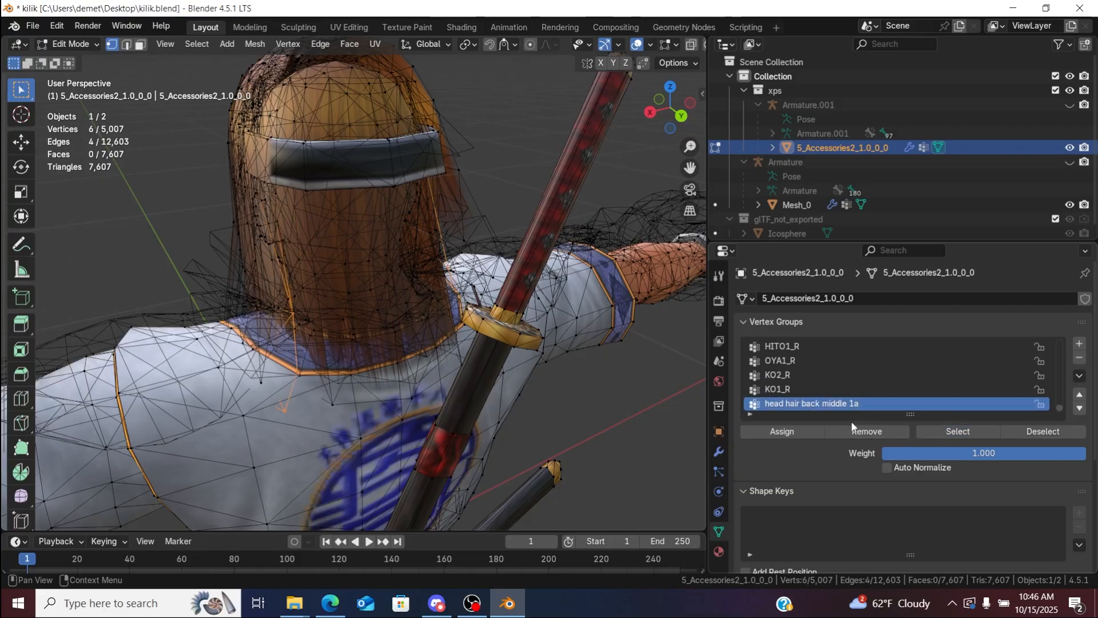
{"action": "left_click", "coordinate": [838, 389]}
{"action": "key", "text": "Up"}
{"action": "key", "text": "Up"}
{"action": "key", "text": "Up"}
{"action": "key", "text": "Up"}
{"action": "key", "text": "Up"}
{"action": "key", "text": "Up"}
{"action": "key", "text": "Up"}
{"action": "key", "text": "Up"}
{"action": "key", "text": "Up"}
{"action": "key", "text": "Up"}
{"action": "key", "text": "Up"}
{"action": "key", "text": "Up"}
{"action": "key", "text": "Up"}
{"action": "key", "text": "Up"}
{"action": "key", "text": "Up"}
{"action": "key", "text": "Up"}
{"action": "key", "text": "Up"}
{"action": "key", "text": "Up"}
{"action": "key", "text": "Up"}
{"action": "key", "text": "Up"}
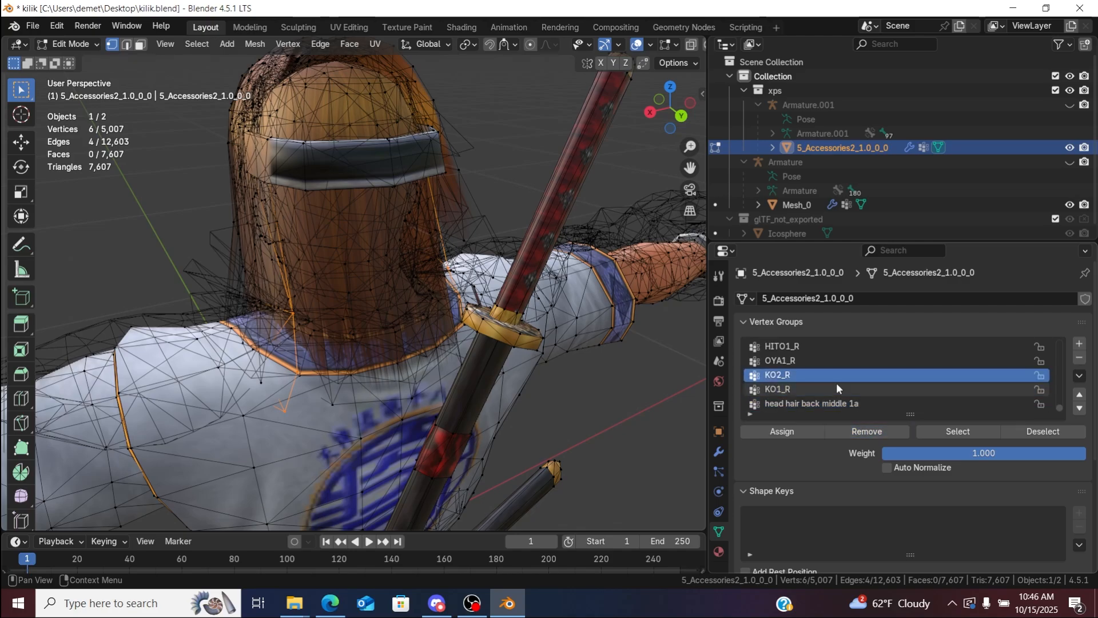
{"action": "key", "text": "Up"}
{"action": "key", "text": "Up"}
{"action": "key", "text": "Up"}
{"action": "key", "text": "Up"}
{"action": "key", "text": "Up"}
{"action": "key", "text": "Up"}
{"action": "key", "text": "Up"}
{"action": "key", "text": "Up"}
{"action": "key", "text": "Up"}
{"action": "key", "text": "Up"}
{"action": "key", "text": "Up"}
{"action": "key", "text": "Up"}
{"action": "key", "text": "Up"}
{"action": "key", "text": "Up"}
{"action": "key", "text": "Up"}
{"action": "key", "text": "Up"}
{"action": "key", "text": "Up"}
{"action": "key", "text": "Up"}
{"action": "key", "text": "Up"}
{"action": "key", "text": "Up"}
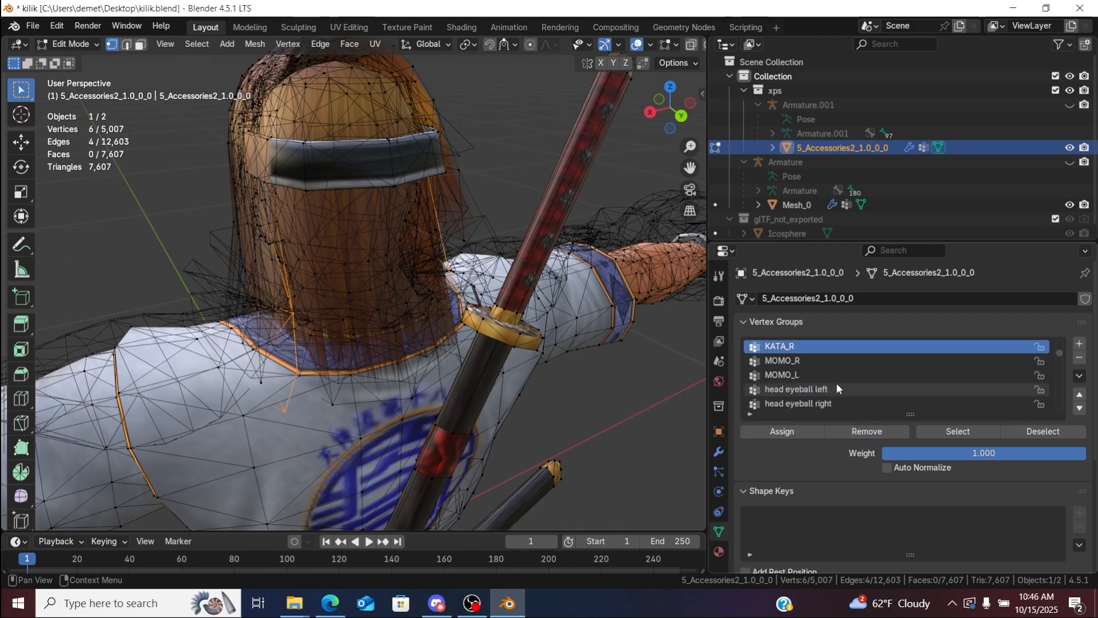
{"action": "key", "text": "Down"}
{"action": "key", "text": "Down"}
{"action": "key", "text": "Down"}
{"action": "key", "text": "Down"}
{"action": "key", "text": "Down"}
{"action": "key", "text": "Down"}
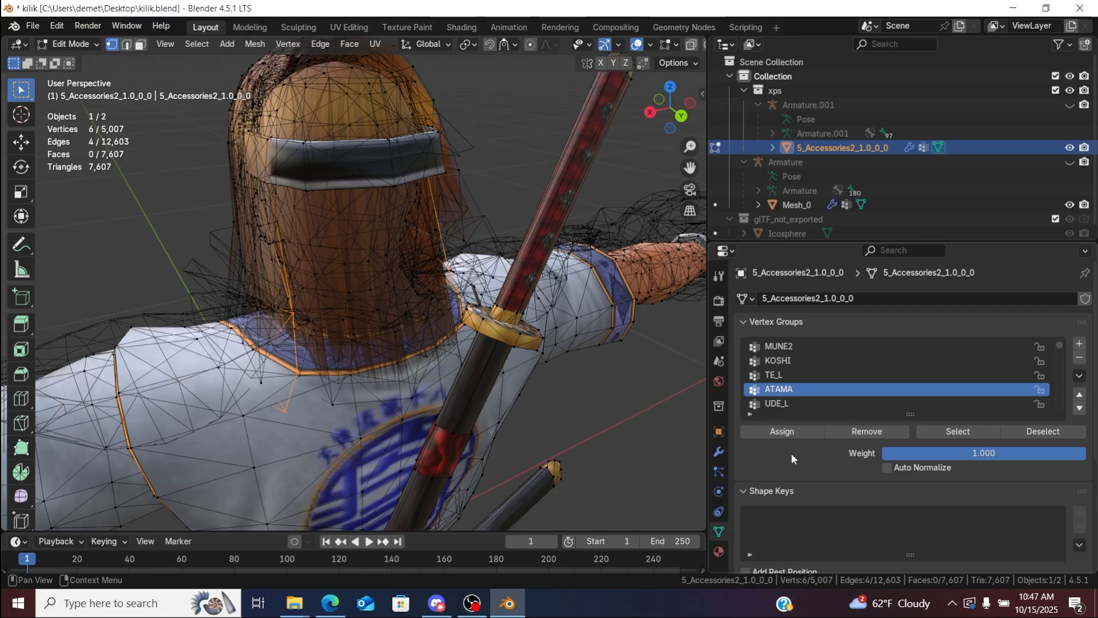
{"action": "left_click", "coordinate": [772, 432]}
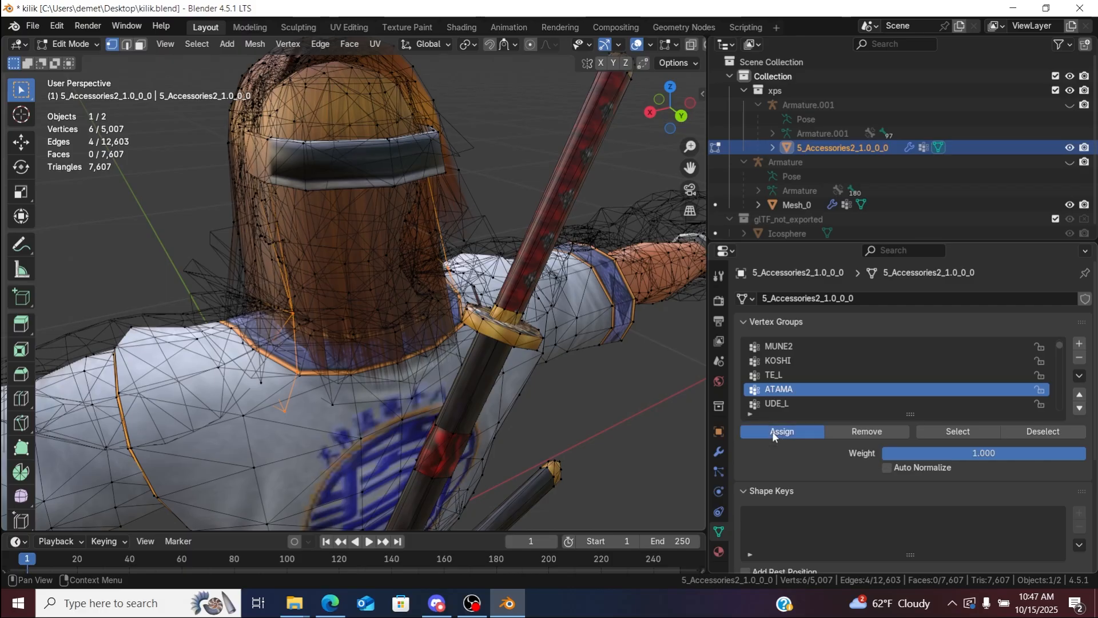
{"action": "key", "text": "alt+a"}
Step: Delete the head hair back middle 1a vertex group at the end of the group list
{"action": "scroll", "coordinate": [804, 401], "scroll_direction": "down", "scroll_amount": 5, "text": "ctrl"}
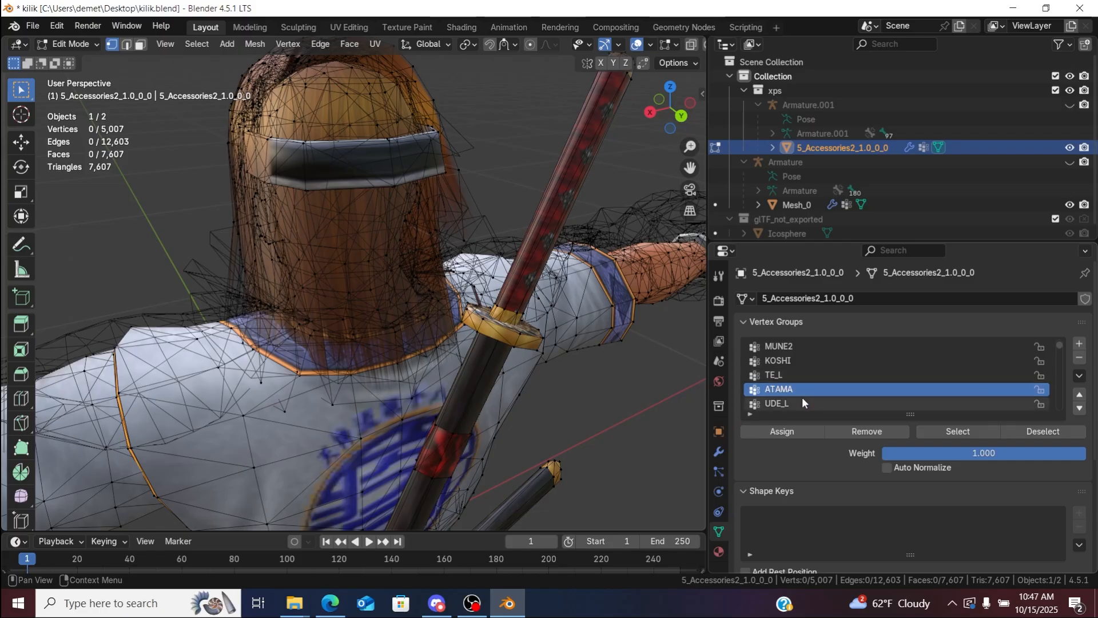
{"action": "scroll", "coordinate": [804, 403], "scroll_direction": "down", "scroll_amount": 5, "text": "ctrl"}
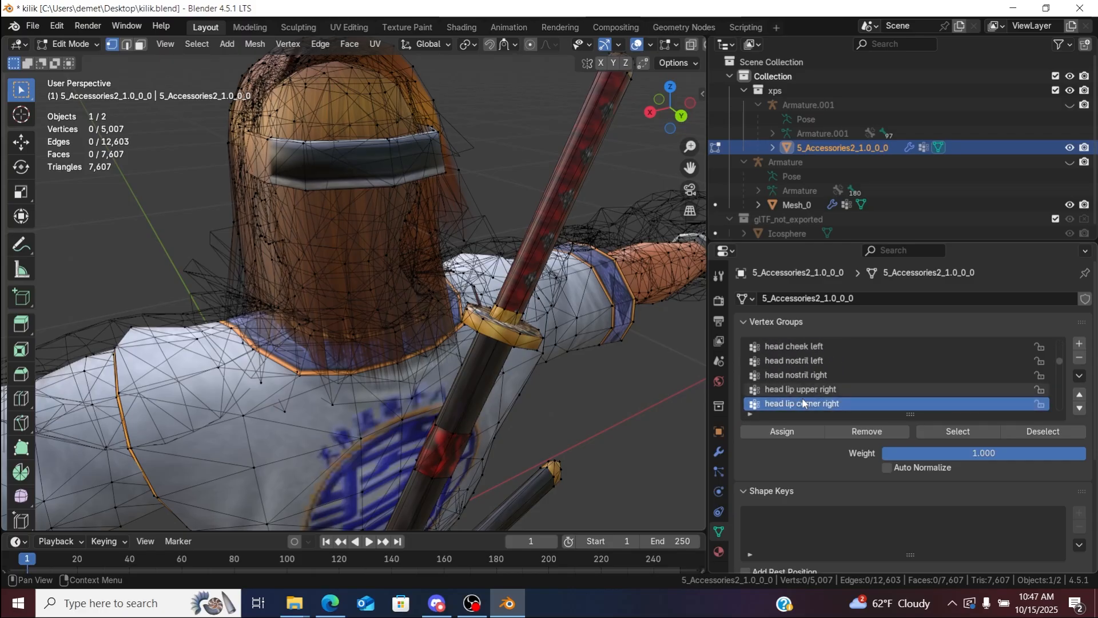
{"action": "scroll", "coordinate": [804, 403], "scroll_direction": "down", "scroll_amount": 6, "text": "ctrl"}
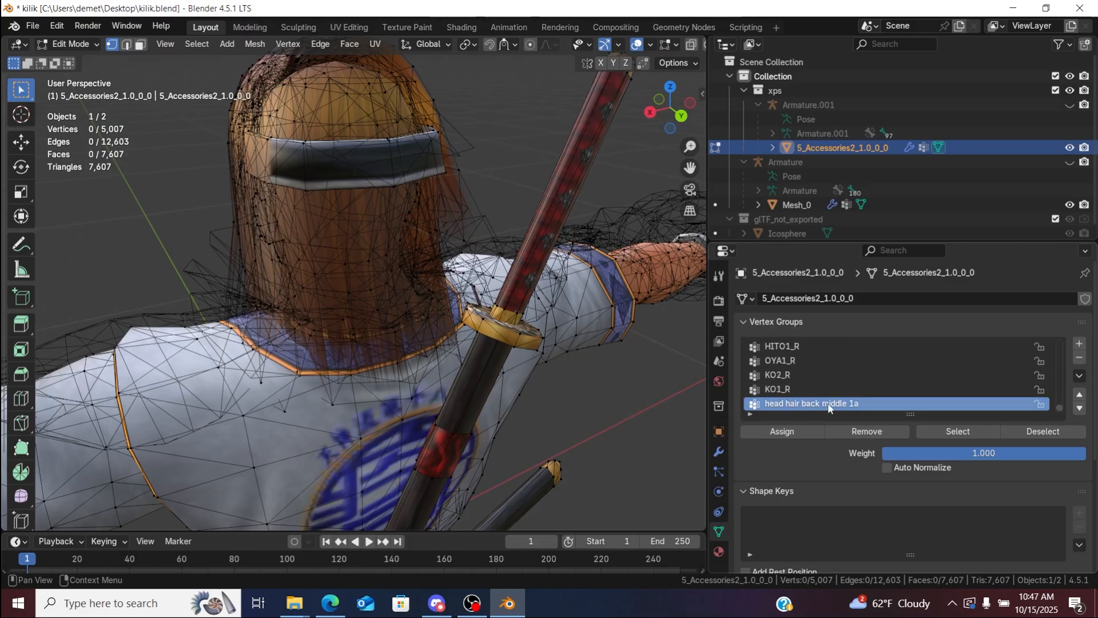
{"action": "left_click", "coordinate": [1079, 358]}
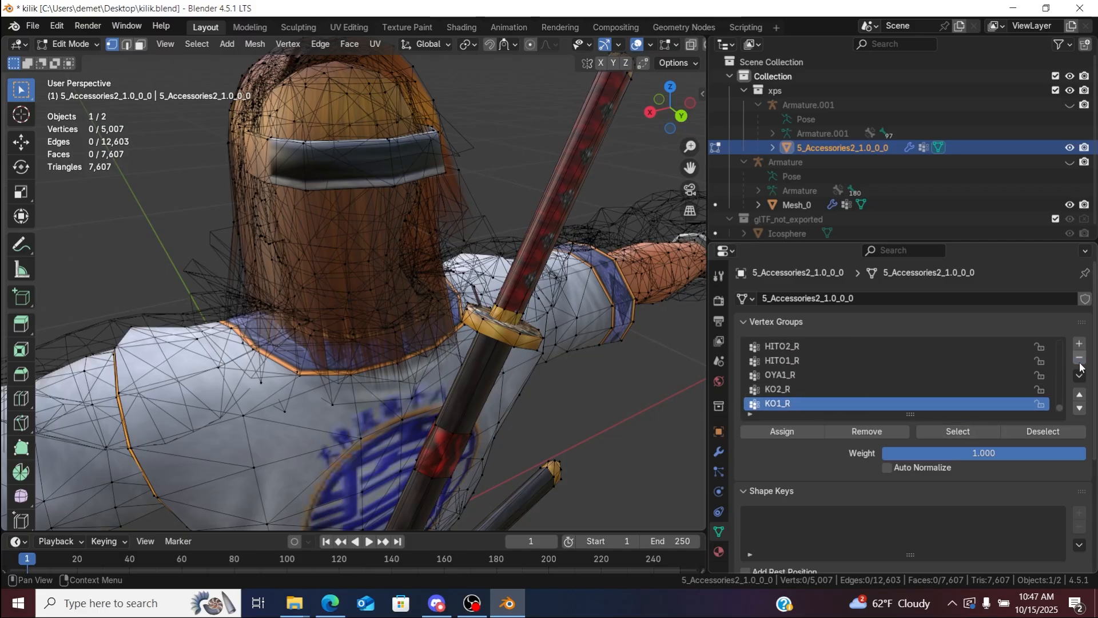
Step: Assign the vertices of the head eyeball left group to ATAMA with weight 1.000 and clear the selection
{"action": "scroll", "coordinate": [938, 383], "scroll_direction": "up", "scroll_amount": 2, "text": "ctrl"}
{"action": "scroll", "coordinate": [938, 383], "scroll_direction": "up", "scroll_amount": 8, "text": "ctrl"}
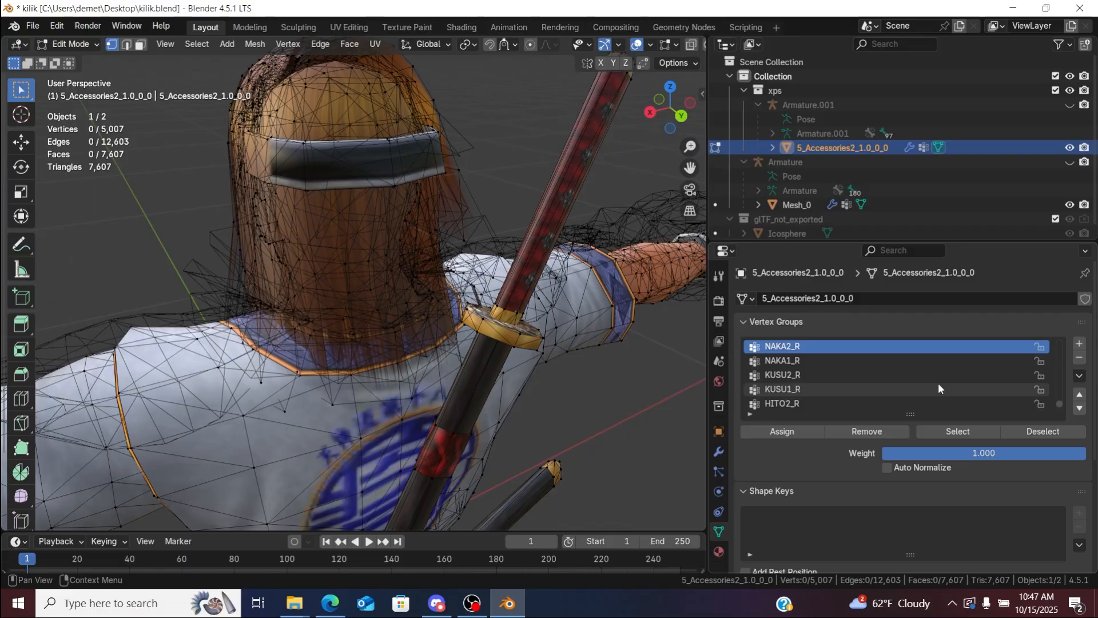
{"action": "scroll", "coordinate": [938, 383], "scroll_direction": "up", "scroll_amount": 5, "text": "ctrl"}
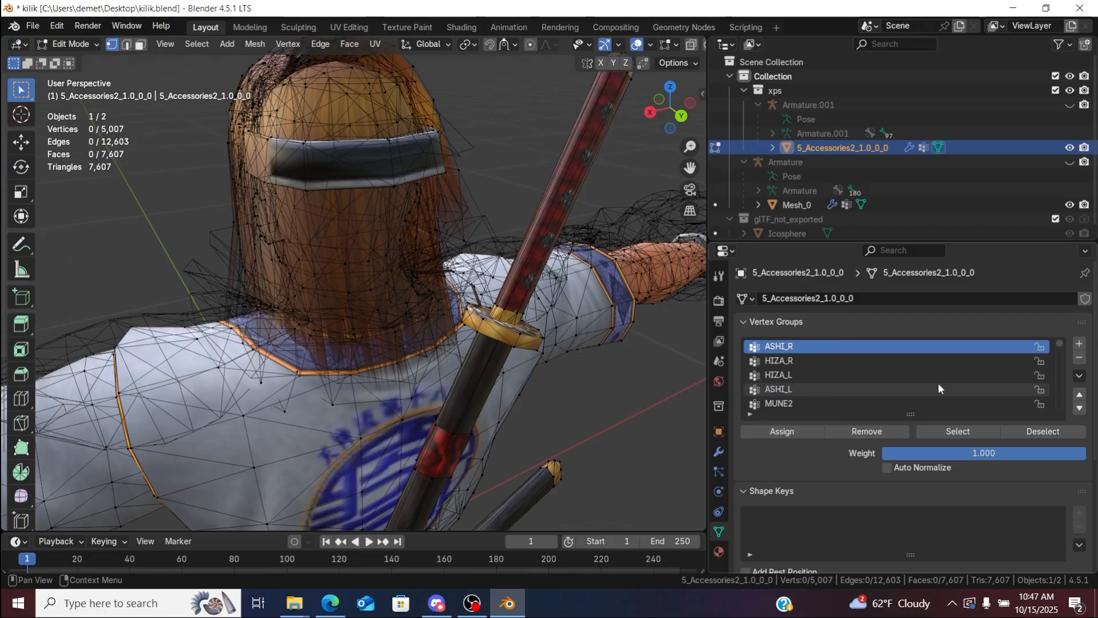
{"action": "scroll", "coordinate": [938, 383], "scroll_direction": "down", "scroll_amount": 2, "text": "ctrl"}
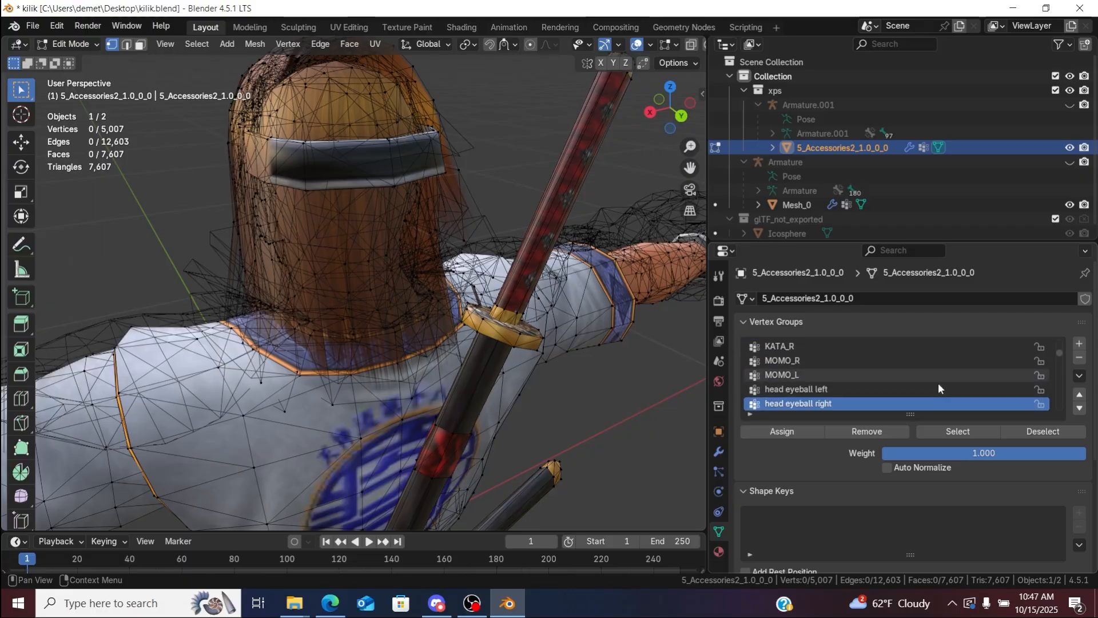
{"action": "left_click_drag", "start_coordinate": [662, 113], "coordinate": [874, 85]}
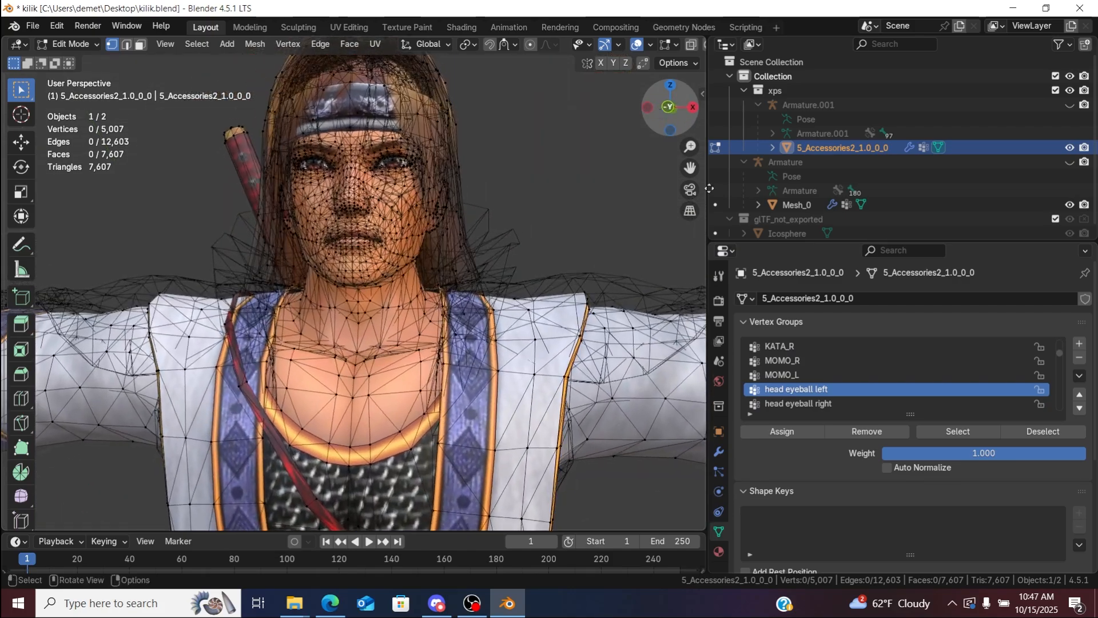
{"action": "left_click", "coordinate": [938, 427]}
{"action": "scroll", "coordinate": [807, 372], "scroll_direction": "up", "scroll_amount": 9, "text": "ctrl"}
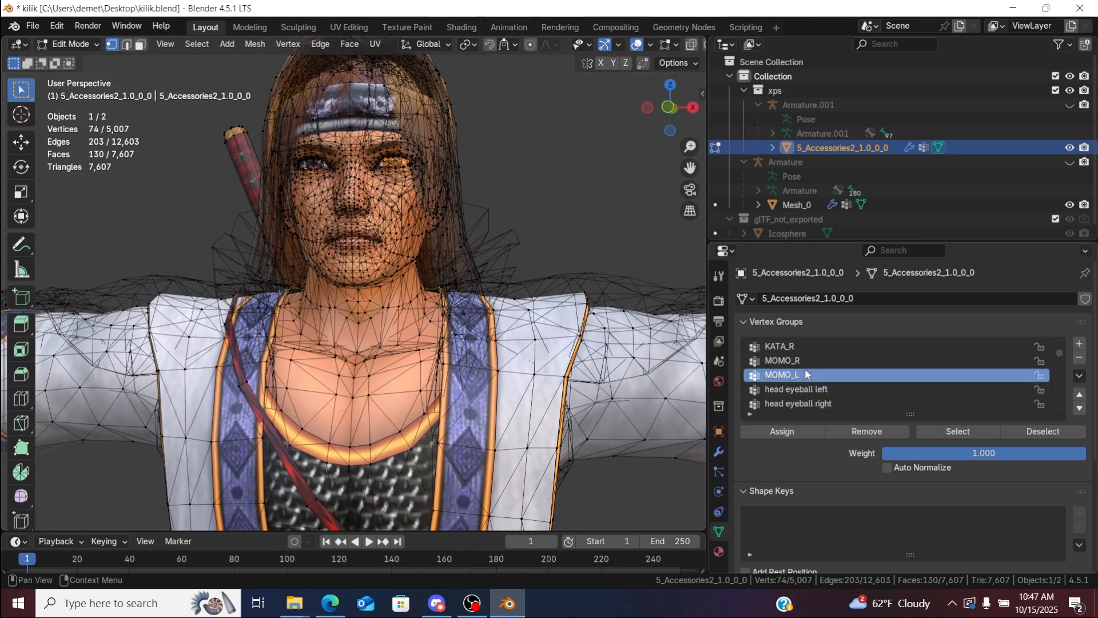
{"action": "scroll", "coordinate": [807, 375], "scroll_direction": "down", "scroll_amount": 1, "text": "ctrl"}
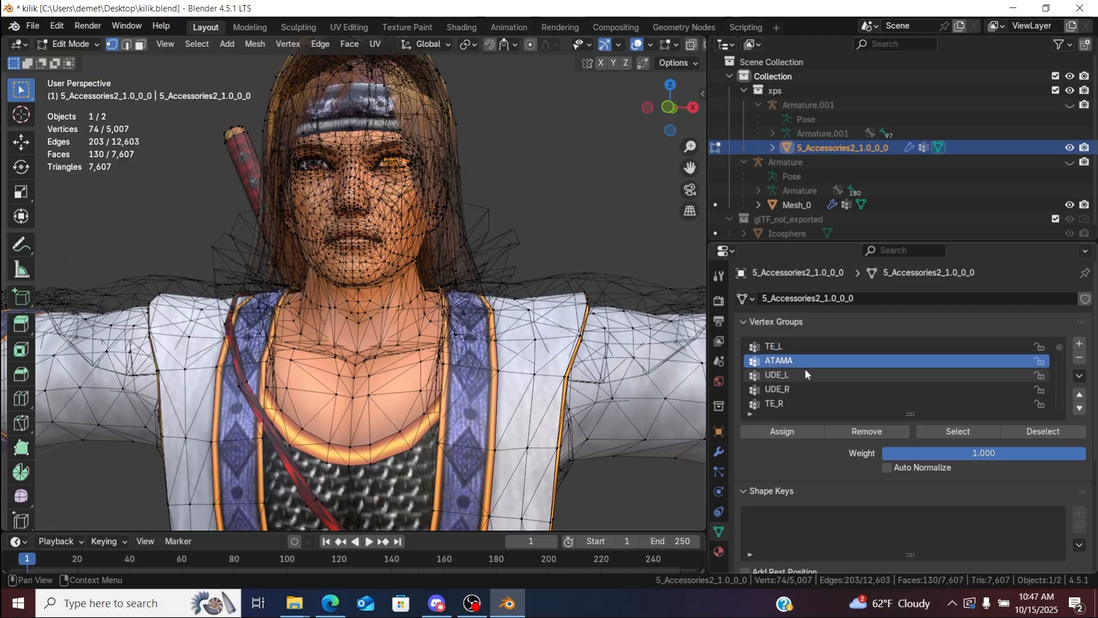
{"action": "key", "text": "alt+a"}
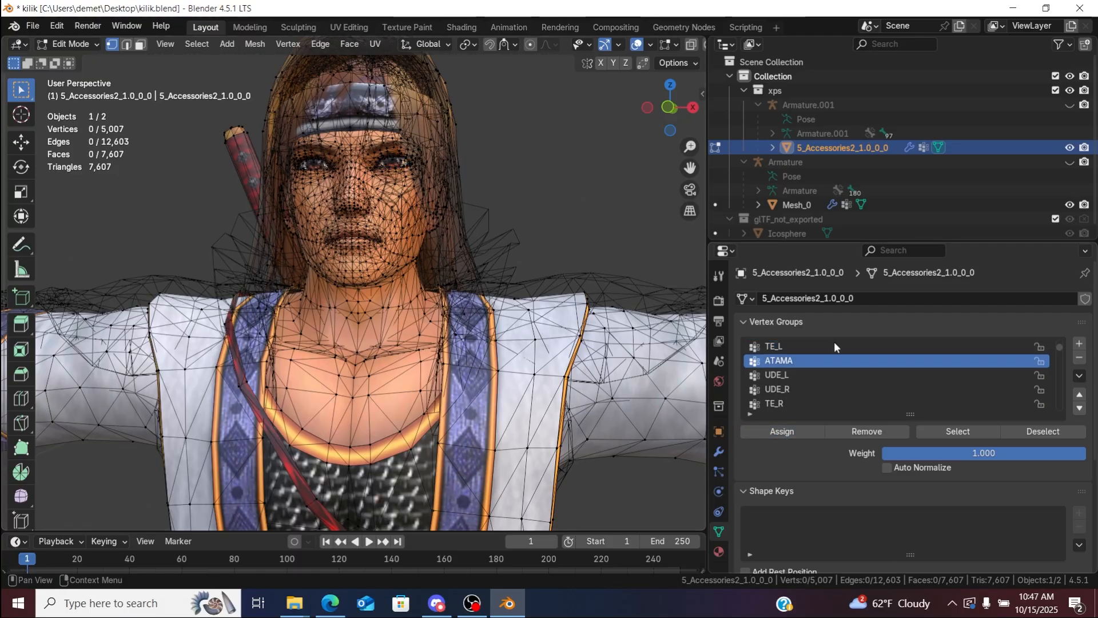
Step: Delete the head eyeball left vertex group
{"action": "scroll", "coordinate": [838, 380], "scroll_direction": "down", "scroll_amount": 3, "text": "ctrl"}
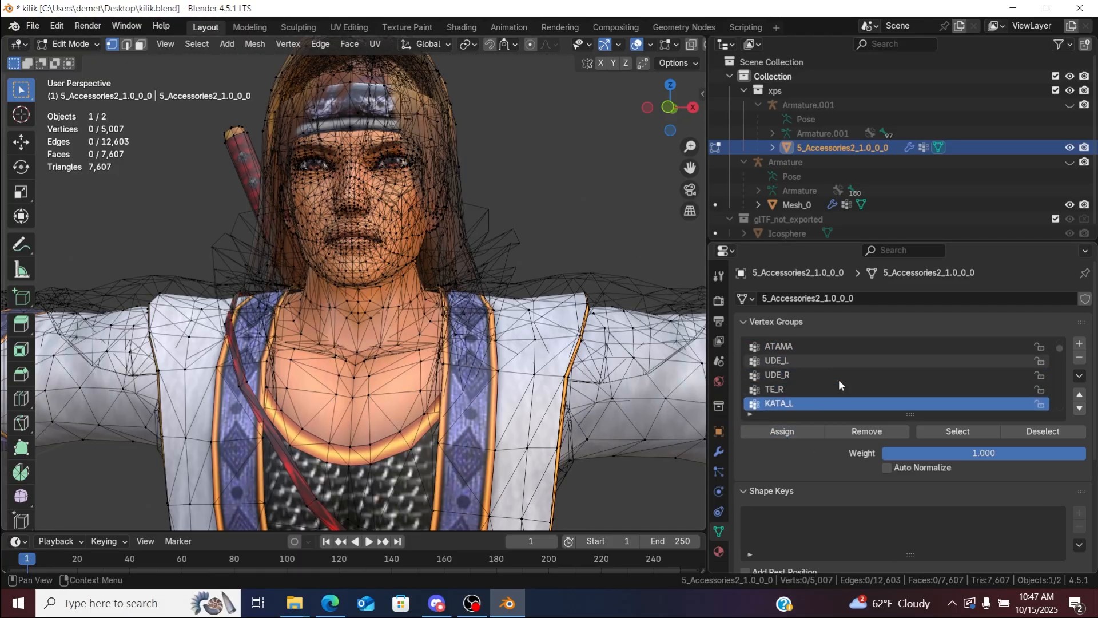
{"action": "scroll", "coordinate": [839, 379], "scroll_direction": "down", "scroll_amount": 5, "text": "ctrl"}
{"action": "scroll", "coordinate": [839, 379], "scroll_direction": "down", "scroll_amount": 1}
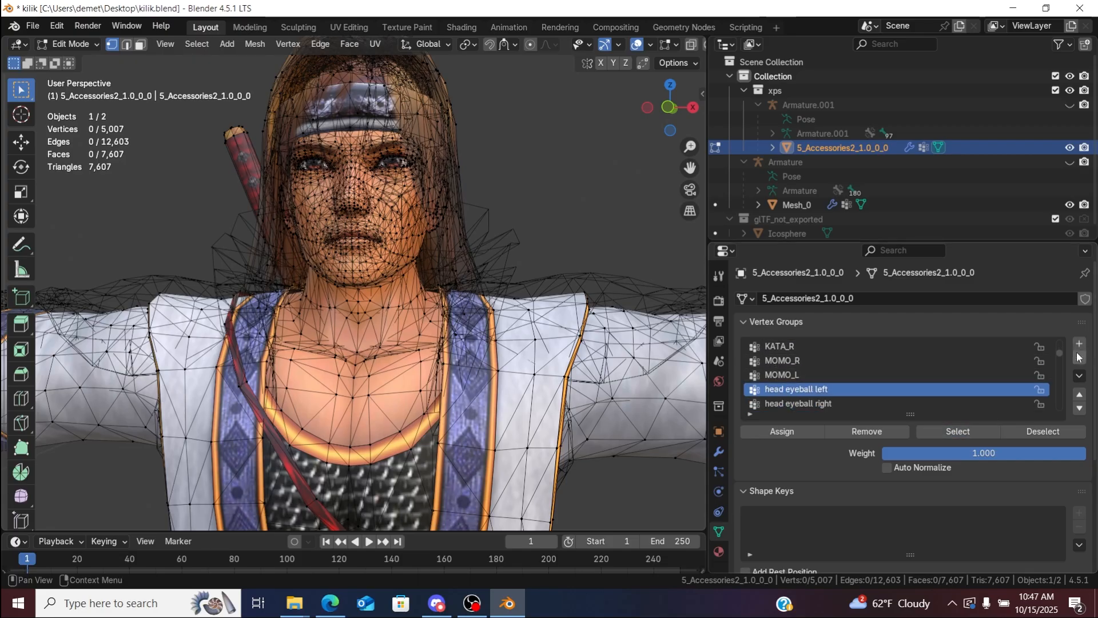
Step: Assign the vertices of the head eyeball right group to ATAMA with weight 1.000 and clear the selection
{"action": "scroll", "coordinate": [968, 385], "scroll_direction": "down", "scroll_amount": 1, "text": "ctrl"}
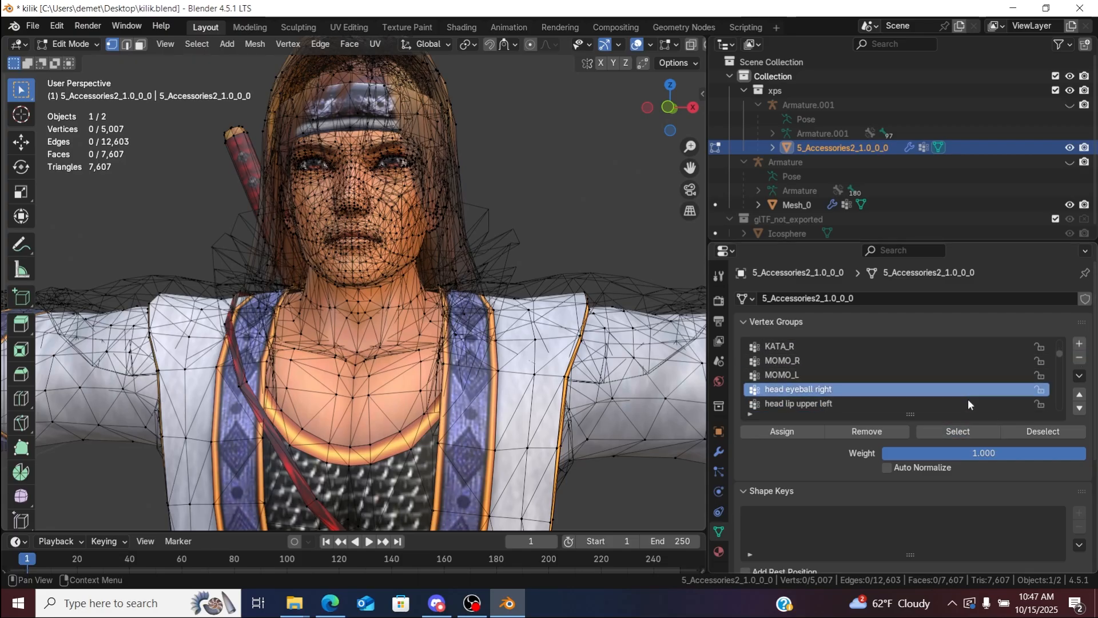
{"action": "left_click", "coordinate": [969, 431]}
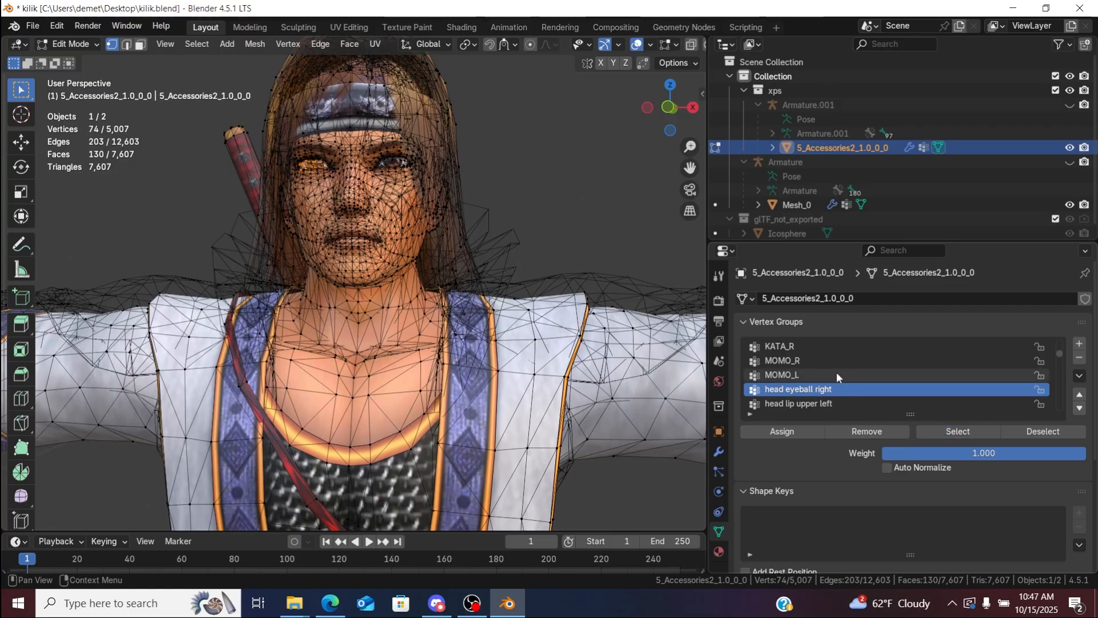
{"action": "scroll", "coordinate": [836, 372], "scroll_direction": "up", "scroll_amount": 2, "text": "ctrl"}
{"action": "scroll", "coordinate": [836, 372], "scroll_direction": "up", "scroll_amount": 7, "text": "ctrl"}
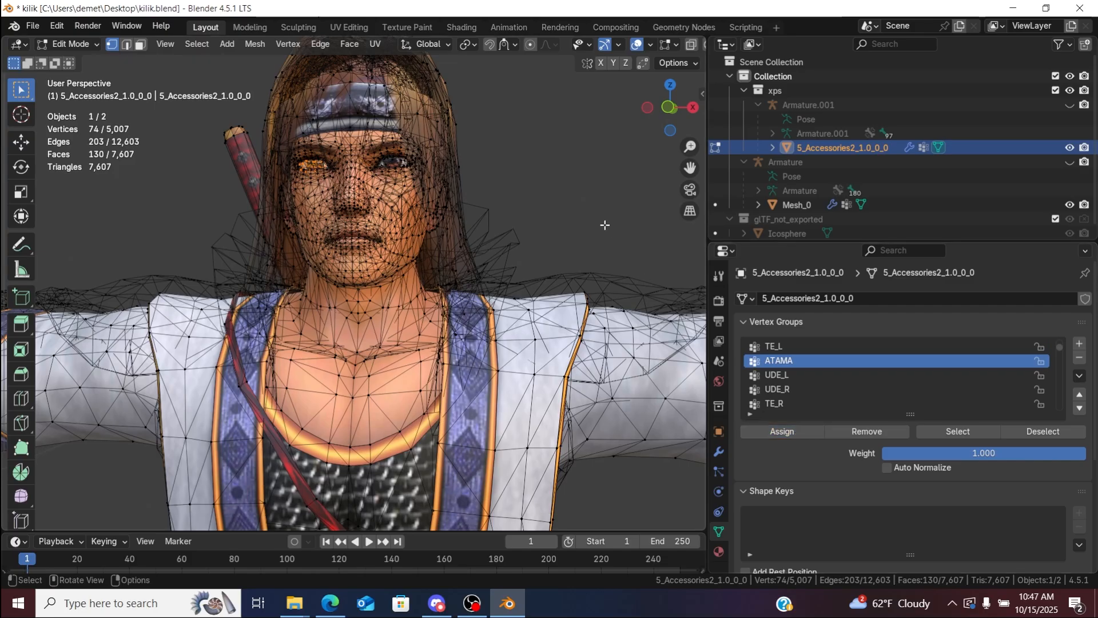
{"action": "left_click", "coordinate": [585, 199]}
Step: Delete the head eyeball right vertex group
{"action": "scroll", "coordinate": [869, 376], "scroll_direction": "down", "scroll_amount": 6, "text": "ctrl"}
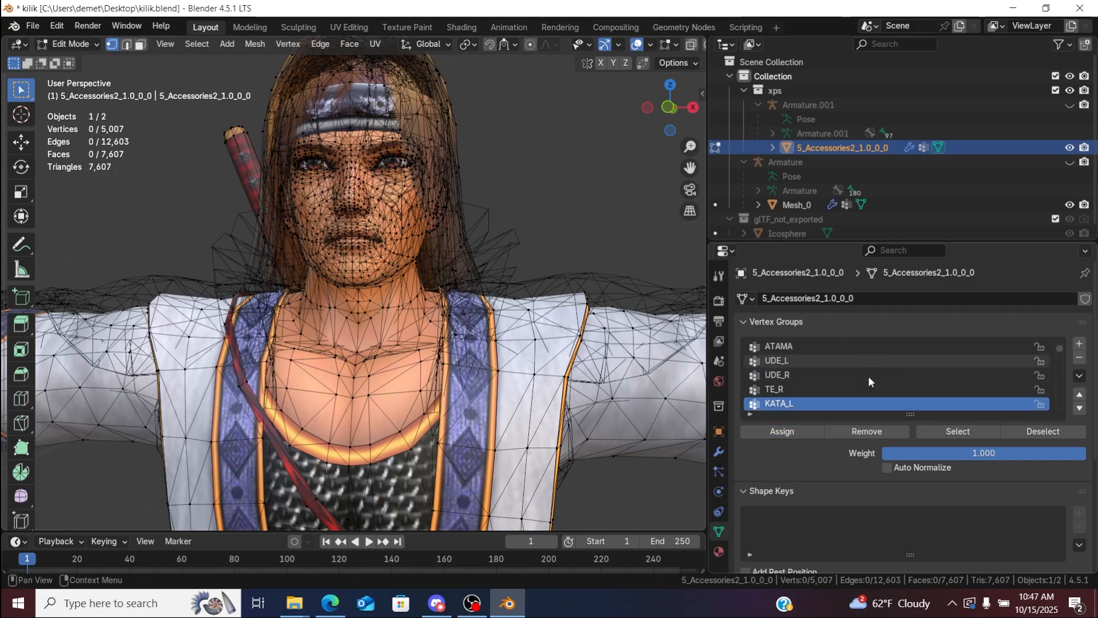
{"action": "scroll", "coordinate": [868, 375], "scroll_direction": "down", "scroll_amount": 2, "text": "ctrl"}
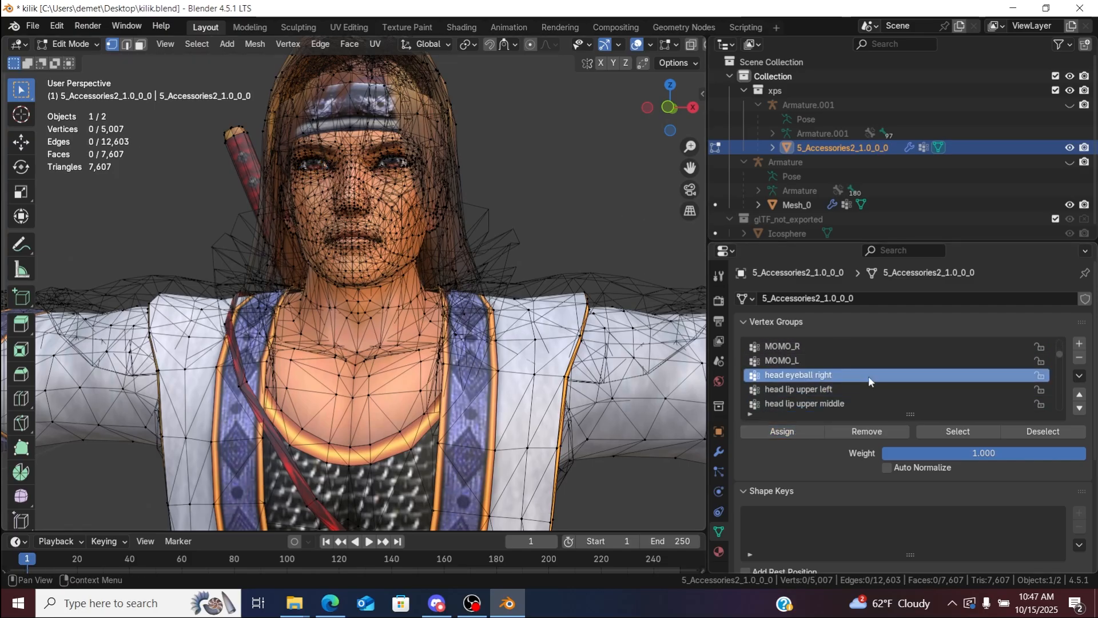
{"action": "left_click", "coordinate": [1079, 358]}
Step: Assign the vertices of the head lip upper left group to ATAMA with weight 1.000 and clear the selection
{"action": "left_click", "coordinate": [974, 377]}
{"action": "left_click", "coordinate": [977, 433]}
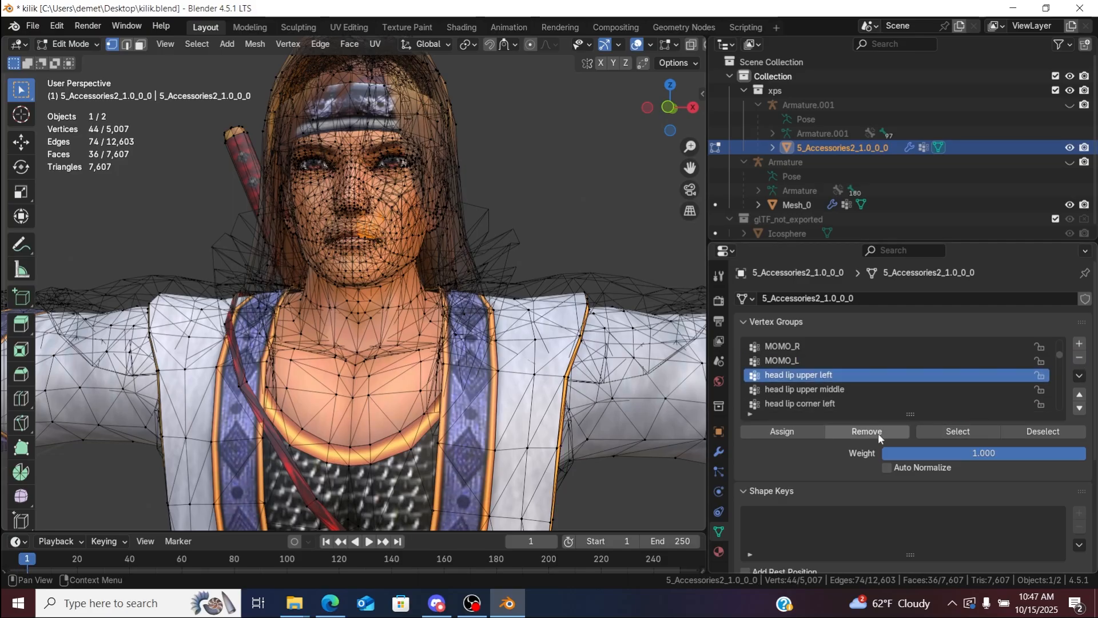
{"action": "scroll", "coordinate": [815, 360], "scroll_direction": "up", "scroll_amount": 7, "text": "ctrl"}
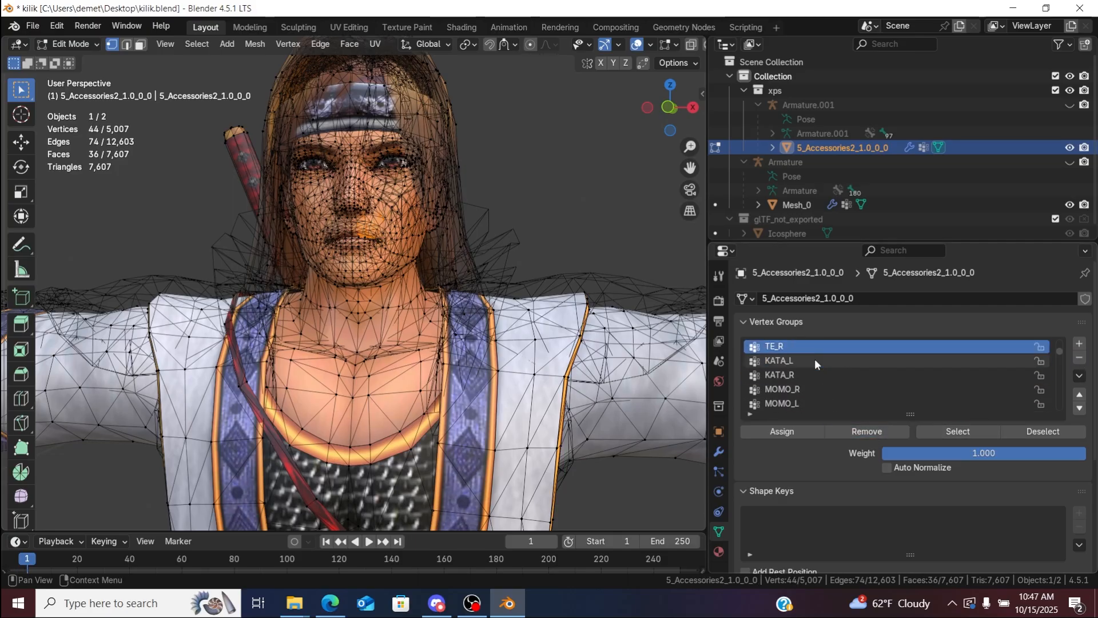
{"action": "scroll", "coordinate": [814, 359], "scroll_direction": "up", "scroll_amount": 1, "text": "ctrl"}
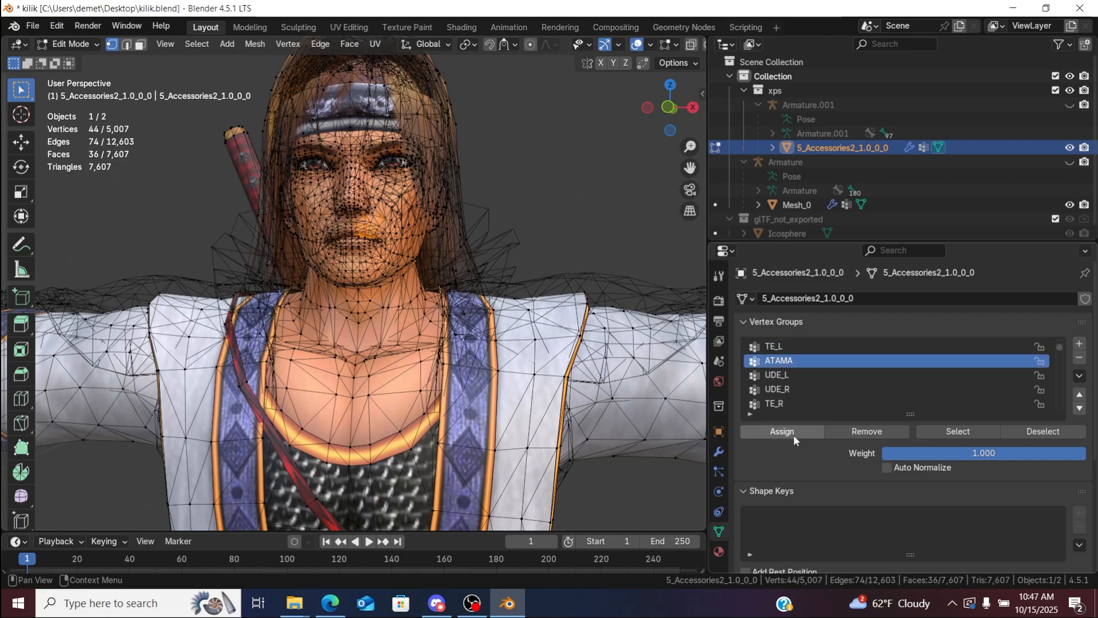
{"action": "left_click", "coordinate": [650, 238]}
Step: Delete the head lip upper left vertex group
{"action": "scroll", "coordinate": [834, 379], "scroll_direction": "down", "scroll_amount": 5, "text": "ctrl"}
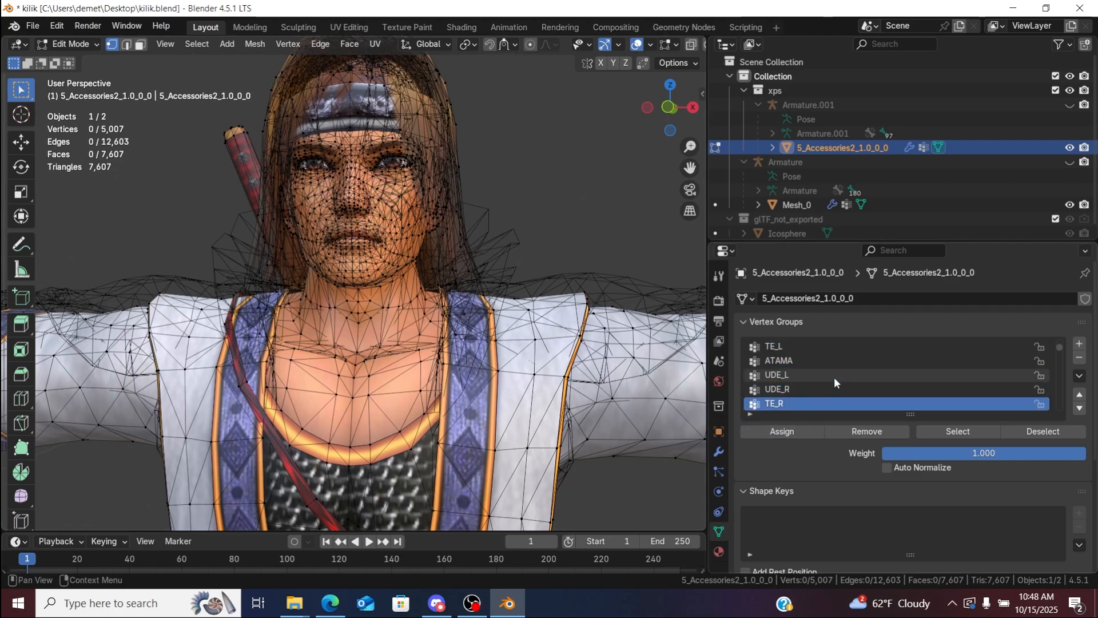
{"action": "scroll", "coordinate": [834, 378], "scroll_direction": "down", "scroll_amount": 3, "text": "ctrl"}
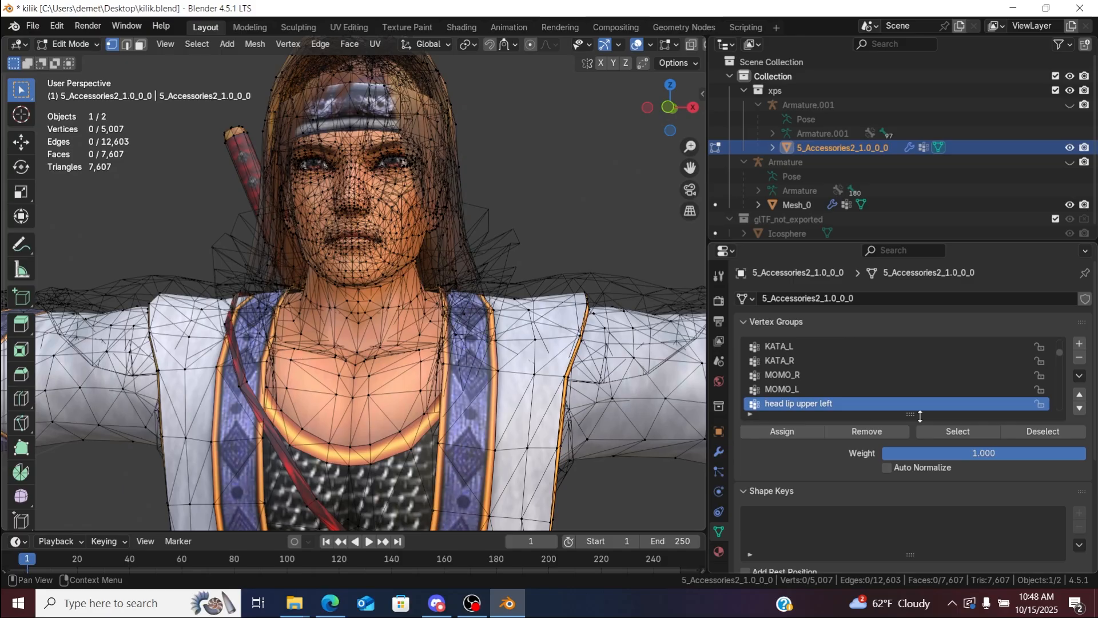
{"action": "left_click", "coordinate": [1079, 358]}
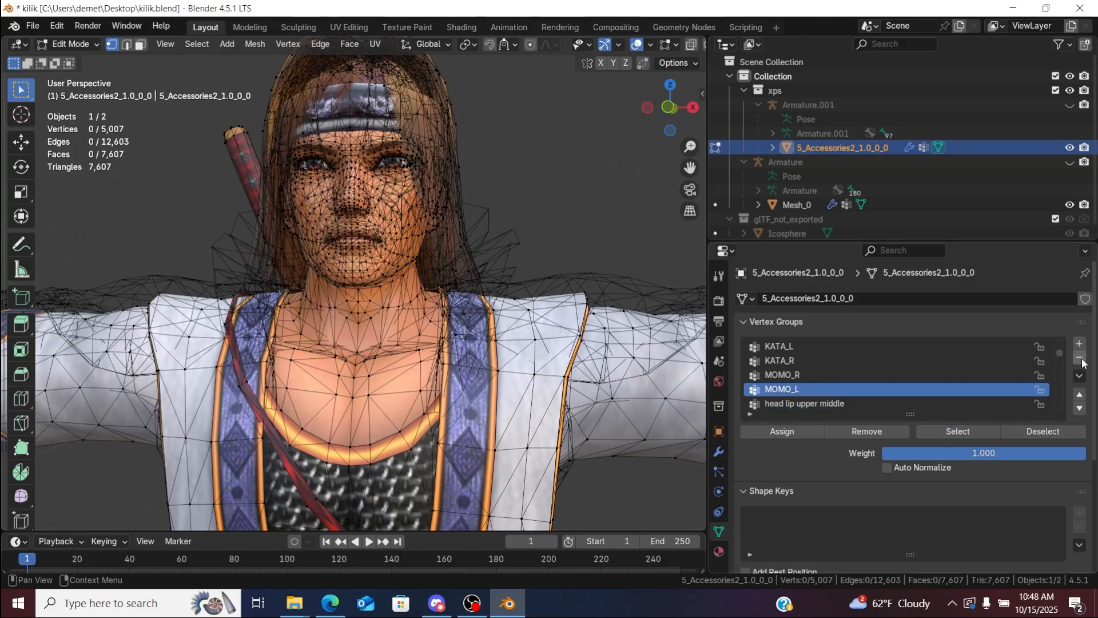
Step: Assign the vertices of the head lip upper middle group to ATAMA with weight 1.000 and clear the selection
{"action": "left_click", "coordinate": [953, 406]}
{"action": "left_click", "coordinate": [954, 436]}
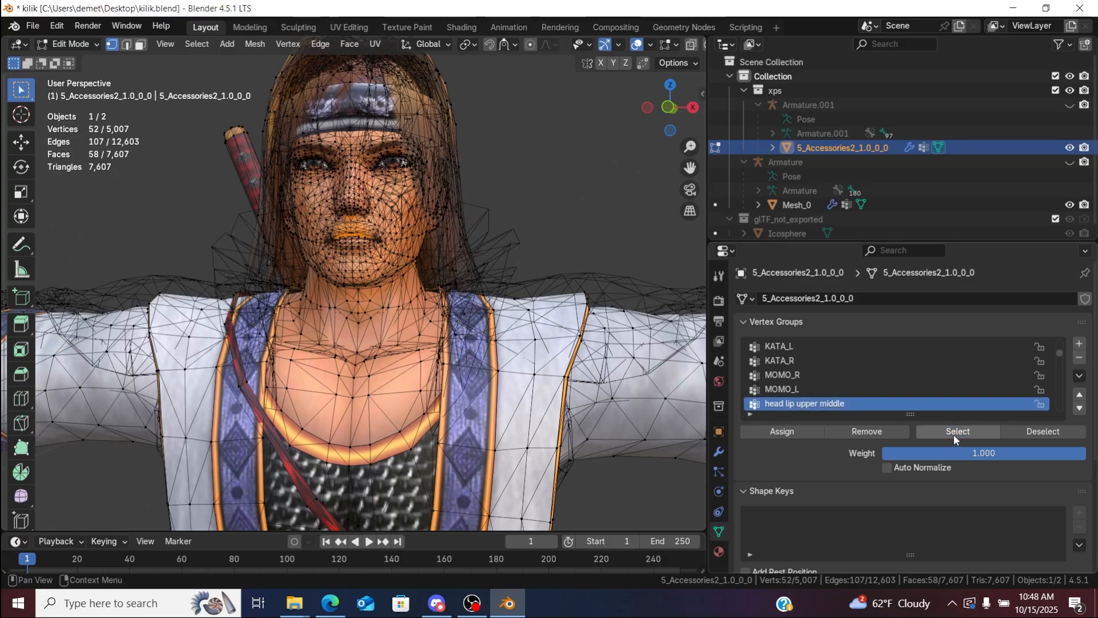
{"action": "scroll", "coordinate": [824, 393], "scroll_direction": "up", "scroll_amount": 8, "text": "ctrl"}
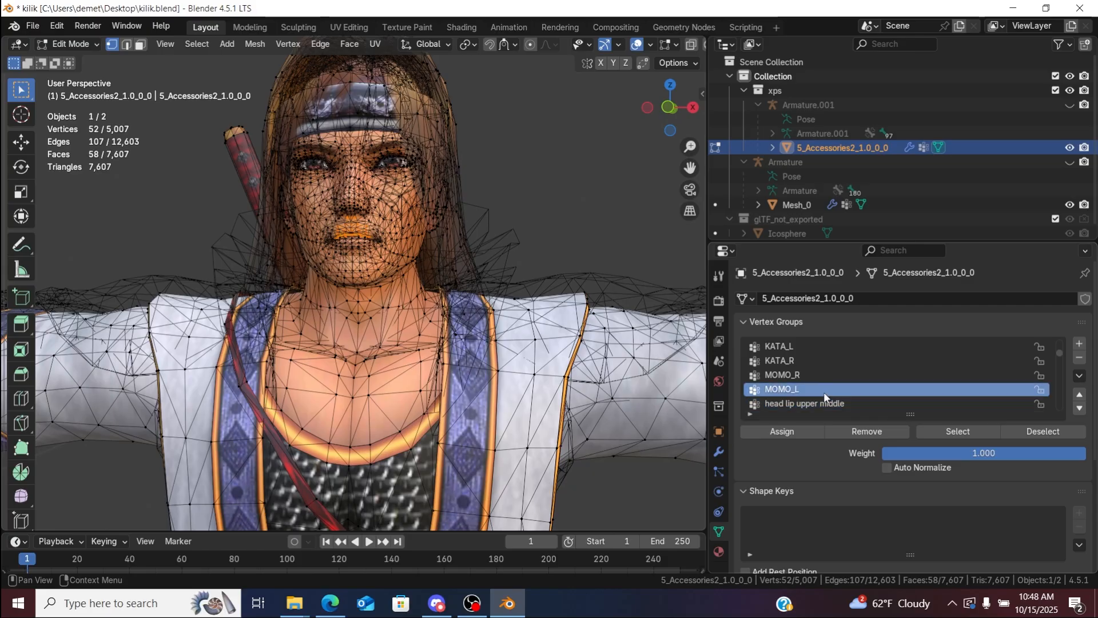
{"action": "scroll", "coordinate": [824, 392], "scroll_direction": "down", "scroll_amount": 1, "text": "ctrl"}
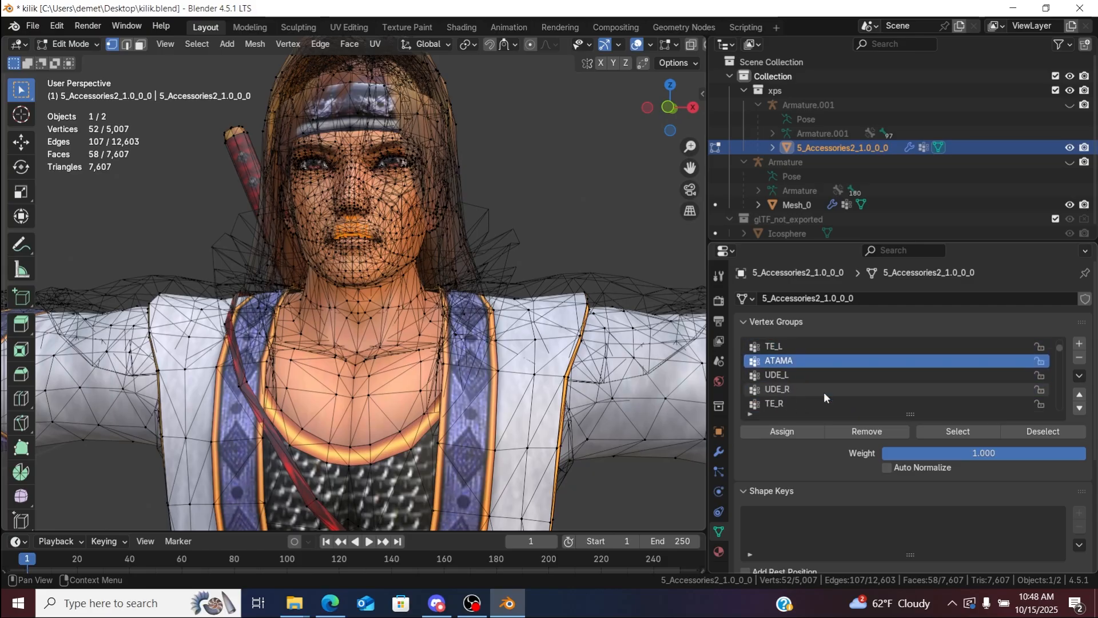
{"action": "left_click", "coordinate": [657, 241]}
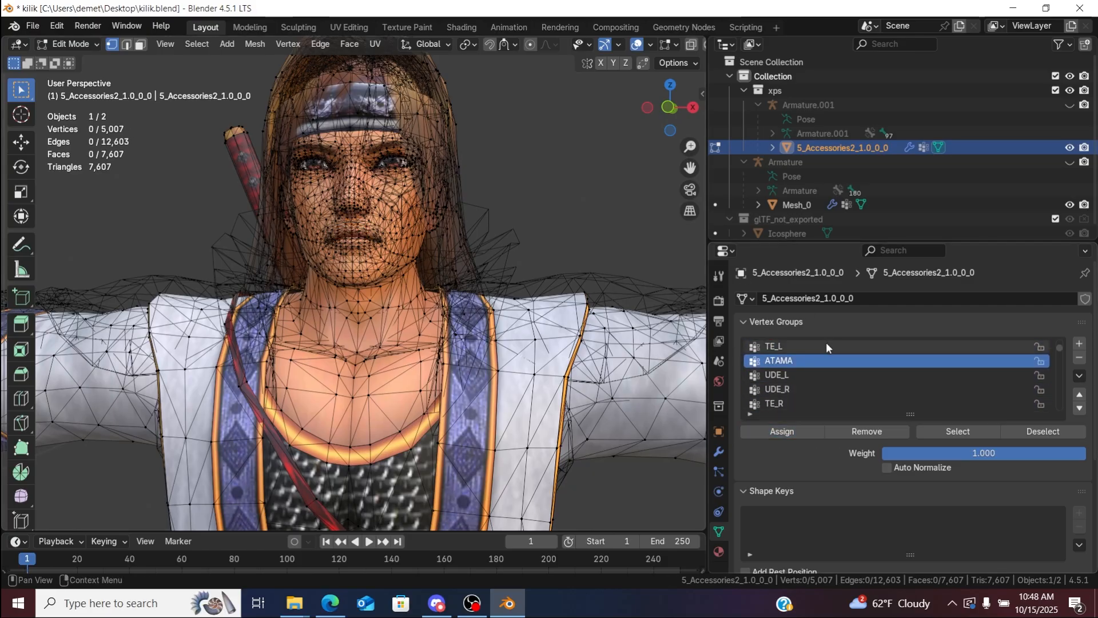
Step: Delete the head lip upper middle vertex group
{"action": "scroll", "coordinate": [825, 372], "scroll_direction": "down", "scroll_amount": 5, "text": "ctrl"}
{"action": "scroll", "coordinate": [824, 369], "scroll_direction": "down", "scroll_amount": 3, "text": "ctrl"}
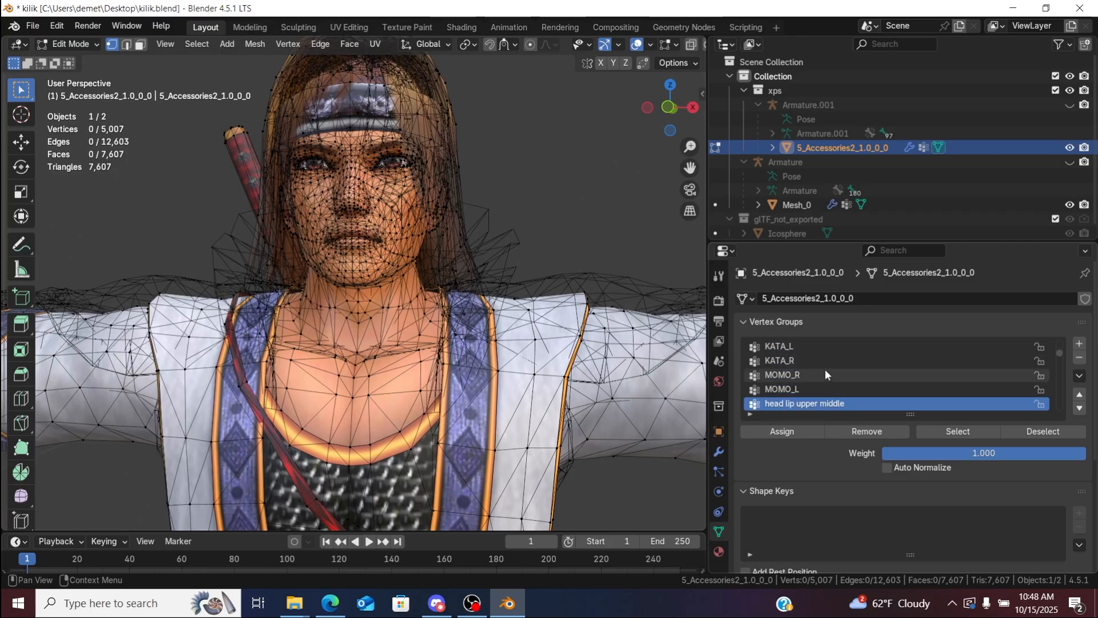
{"action": "scroll", "coordinate": [825, 369], "scroll_direction": "up", "scroll_amount": 1, "text": "ctrl"}
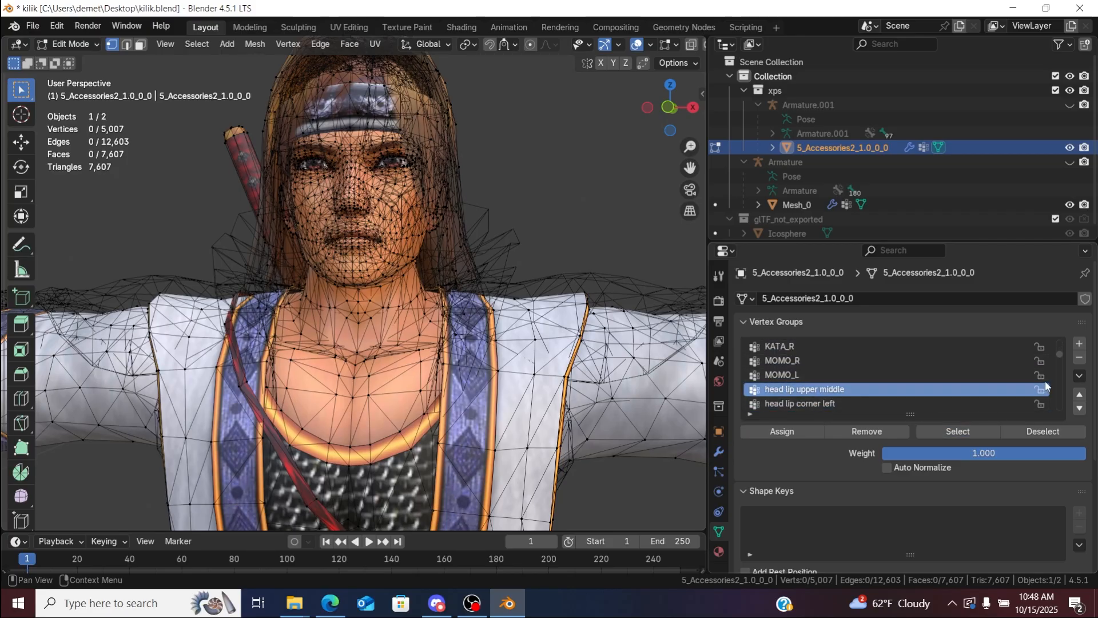
{"action": "left_click", "coordinate": [1079, 357]}
Step: Assign the vertices of the head lip corner left group to ATAMA with weight 1.000 and clear the selection
{"action": "left_click", "coordinate": [931, 389]}
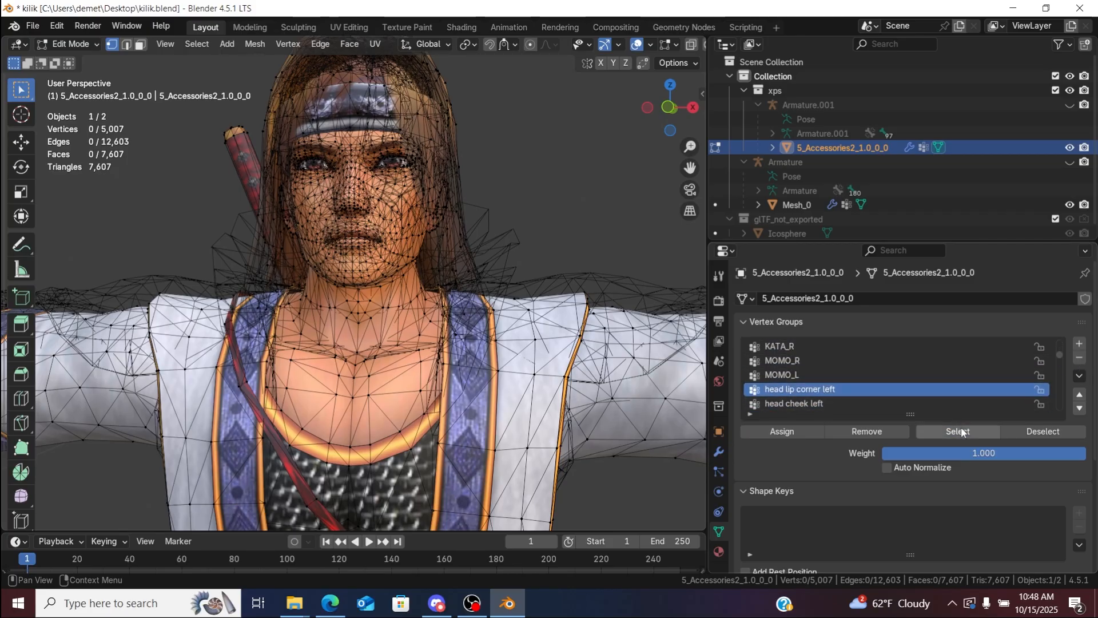
{"action": "left_click", "coordinate": [960, 429]}
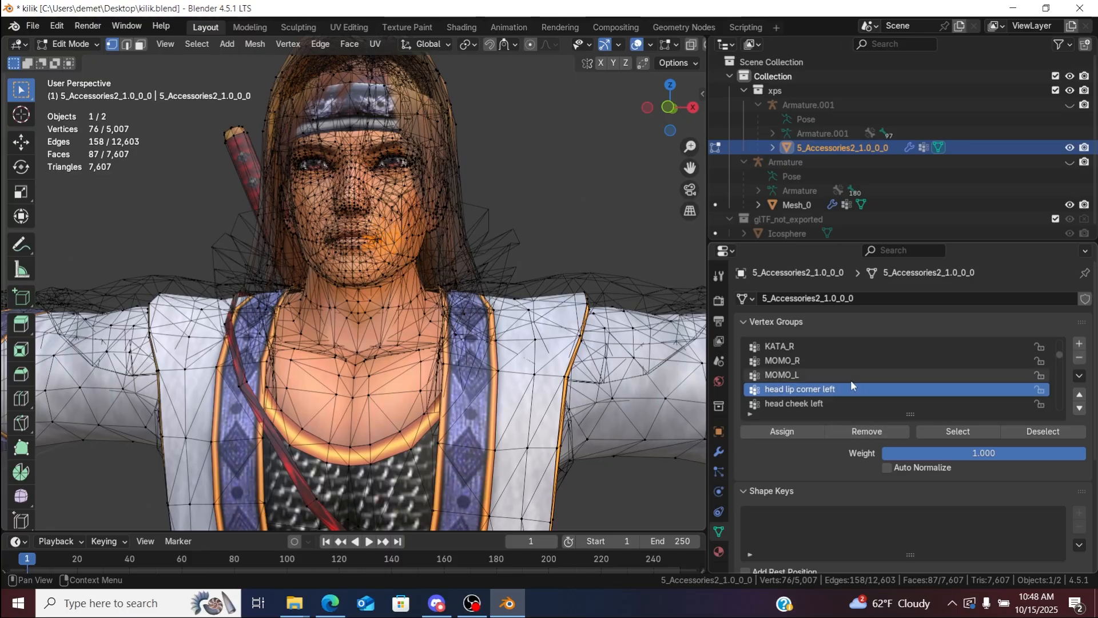
{"action": "scroll", "coordinate": [850, 380], "scroll_direction": "up", "scroll_amount": 7, "text": "ctrl"}
{"action": "scroll", "coordinate": [850, 380], "scroll_direction": "up", "scroll_amount": 2, "text": "ctrl"}
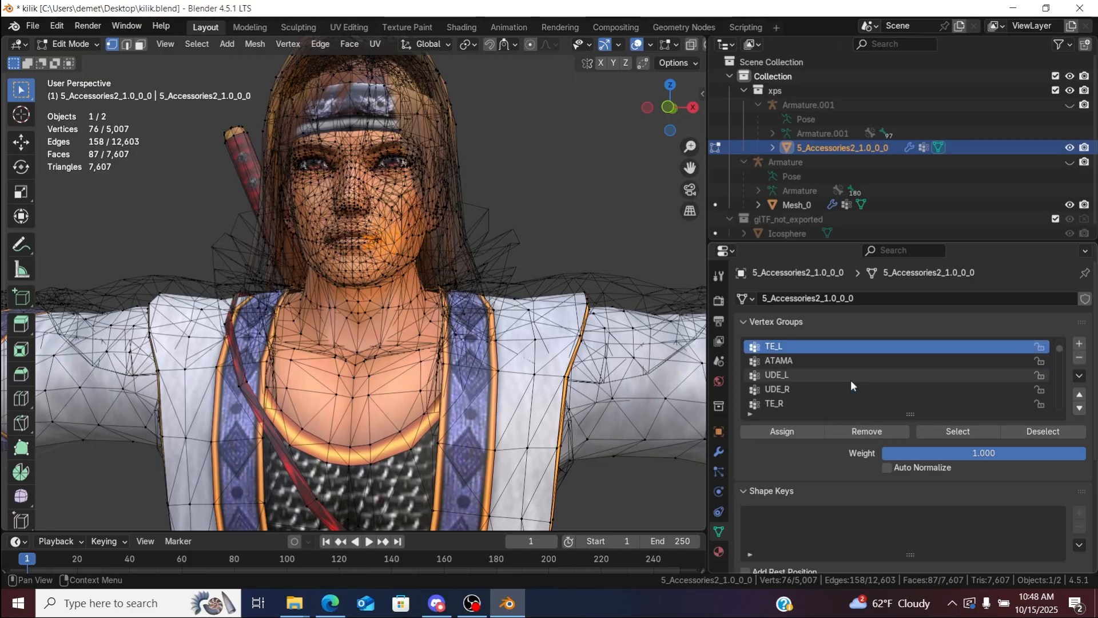
{"action": "left_click", "coordinate": [801, 431]}
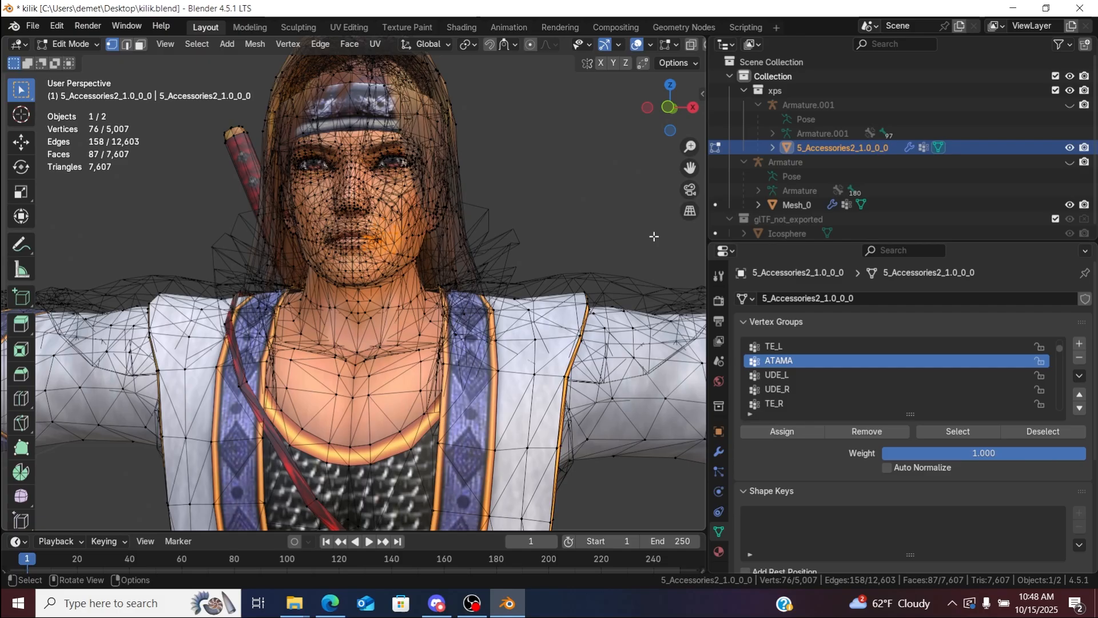
{"action": "left_click", "coordinate": [654, 236]}
Step: Delete the head lip corner left vertex group
{"action": "scroll", "coordinate": [811, 376], "scroll_direction": "down", "scroll_amount": 3, "text": "ctrl"}
{"action": "scroll", "coordinate": [811, 376], "scroll_direction": "down", "scroll_amount": 5, "text": "ctrl"}
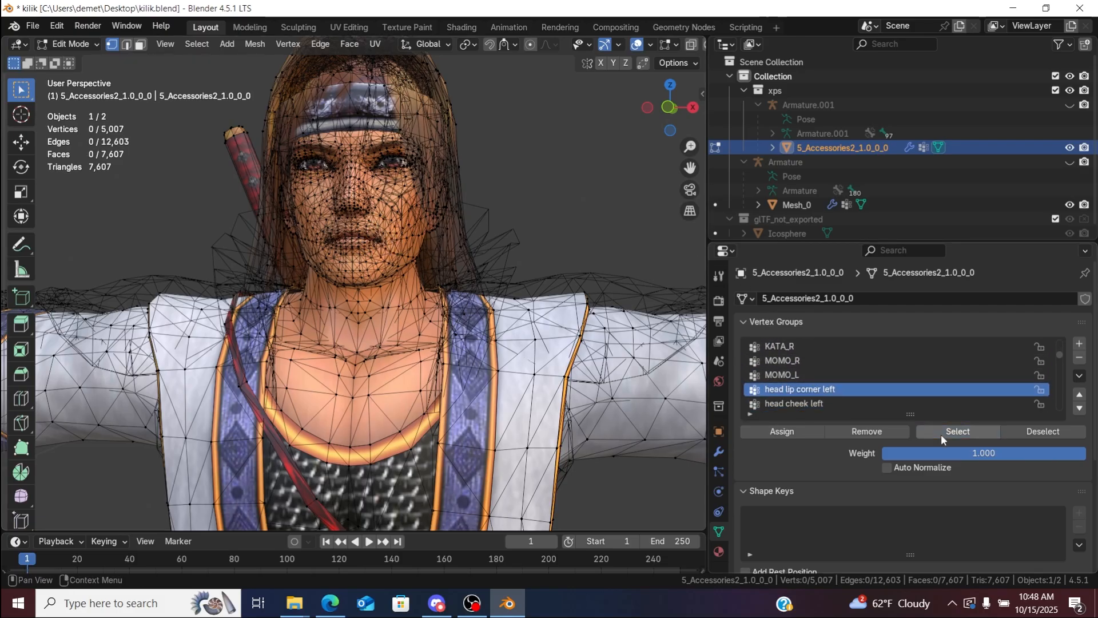
{"action": "left_click", "coordinate": [1079, 358]}
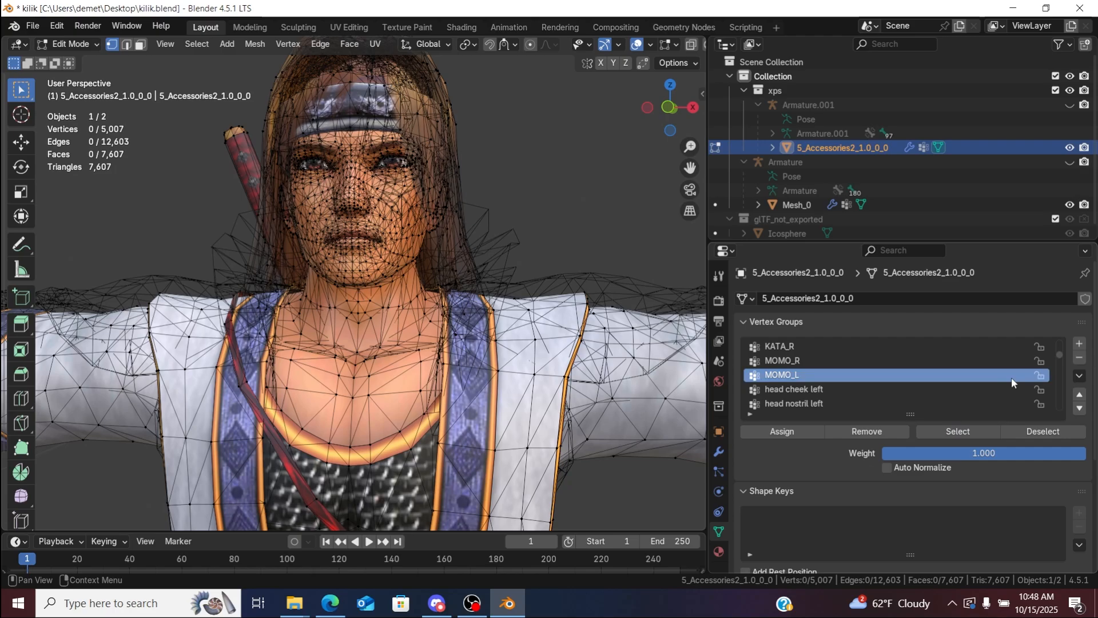
Step: Assign the vertices of the head cheek left group to ATAMA with weight 1.000 and clear the selection
{"action": "left_click", "coordinate": [969, 388]}
{"action": "left_click", "coordinate": [970, 428]}
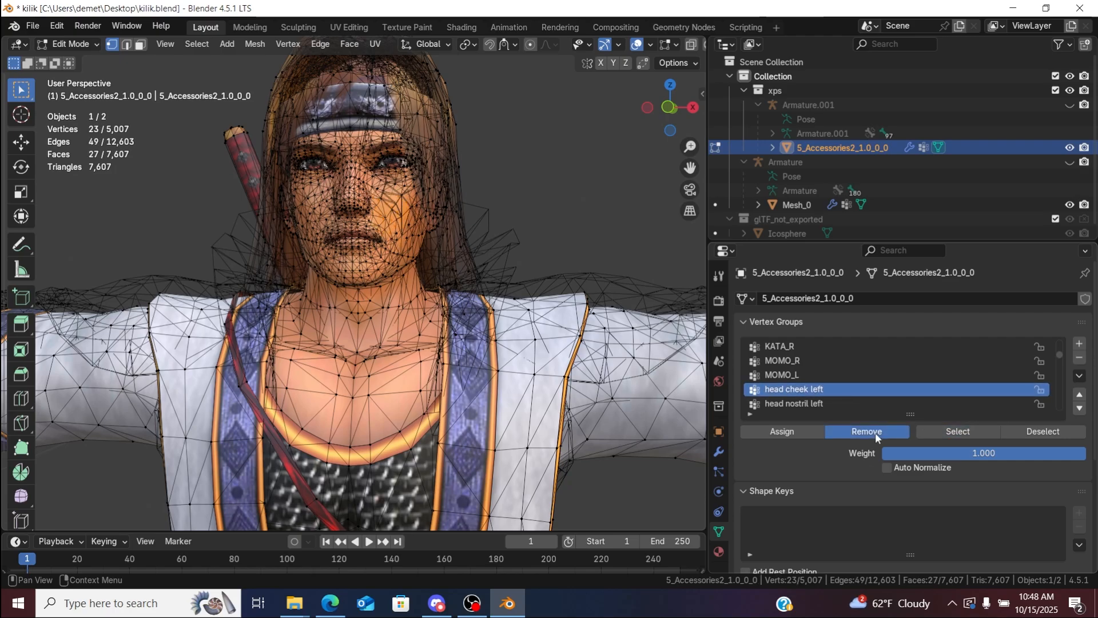
{"action": "key", "text": "Up"}
{"action": "key", "text": "Up"}
{"action": "key", "text": "Up"}
{"action": "key", "text": "Up"}
{"action": "key", "text": "Up"}
{"action": "key", "text": "Up"}
{"action": "key", "text": "Up"}
{"action": "key", "text": "Up"}
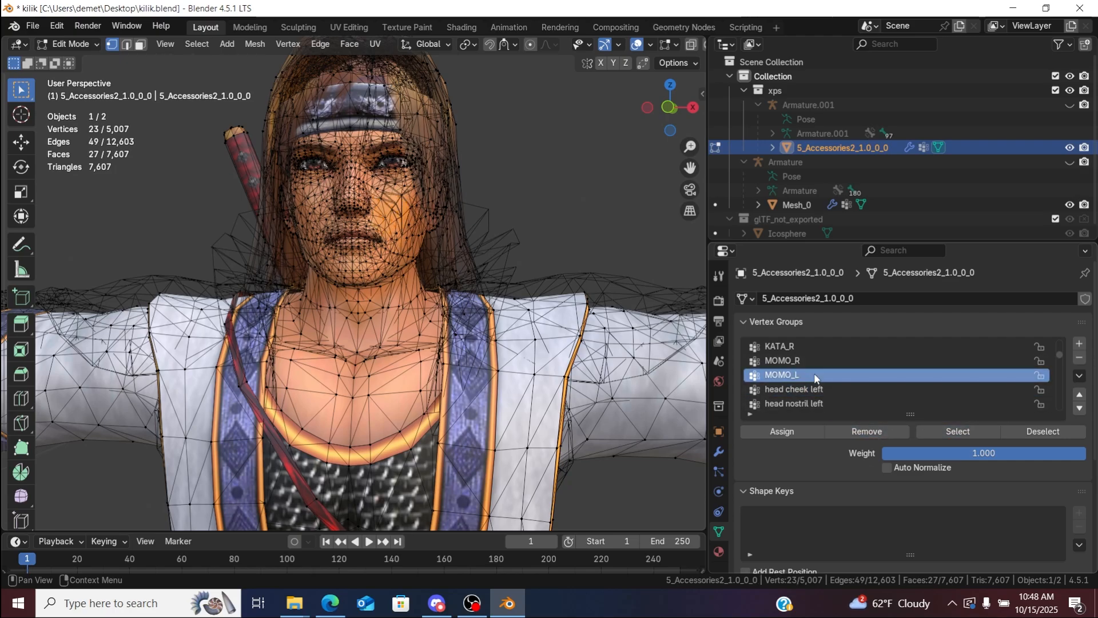
{"action": "scroll", "coordinate": [814, 373], "scroll_direction": "up", "scroll_amount": 1}
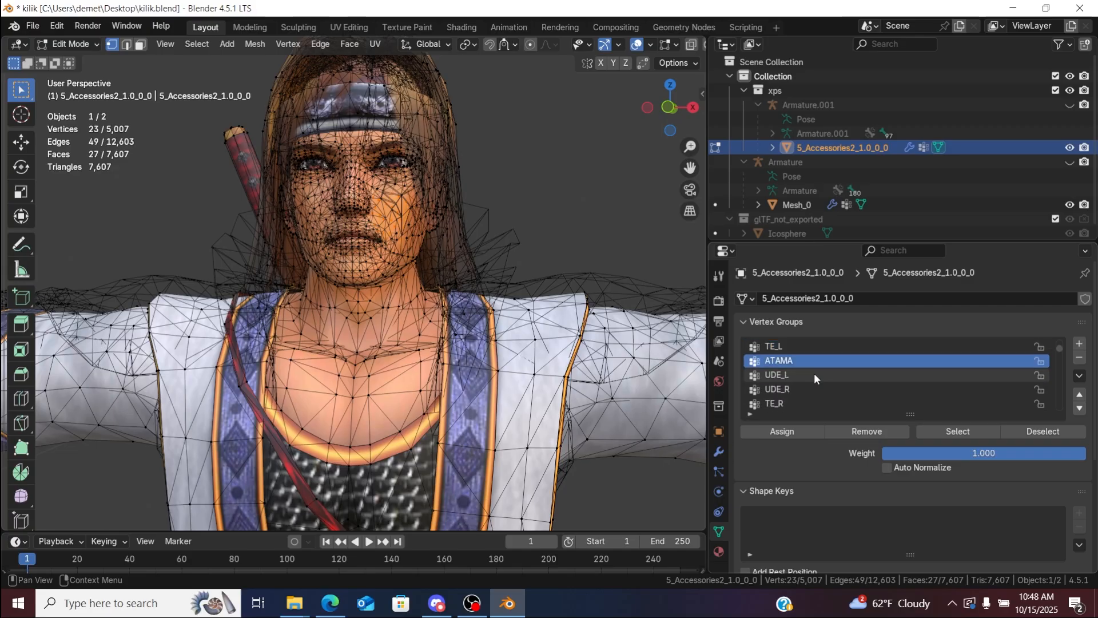
{"action": "left_click", "coordinate": [642, 232]}
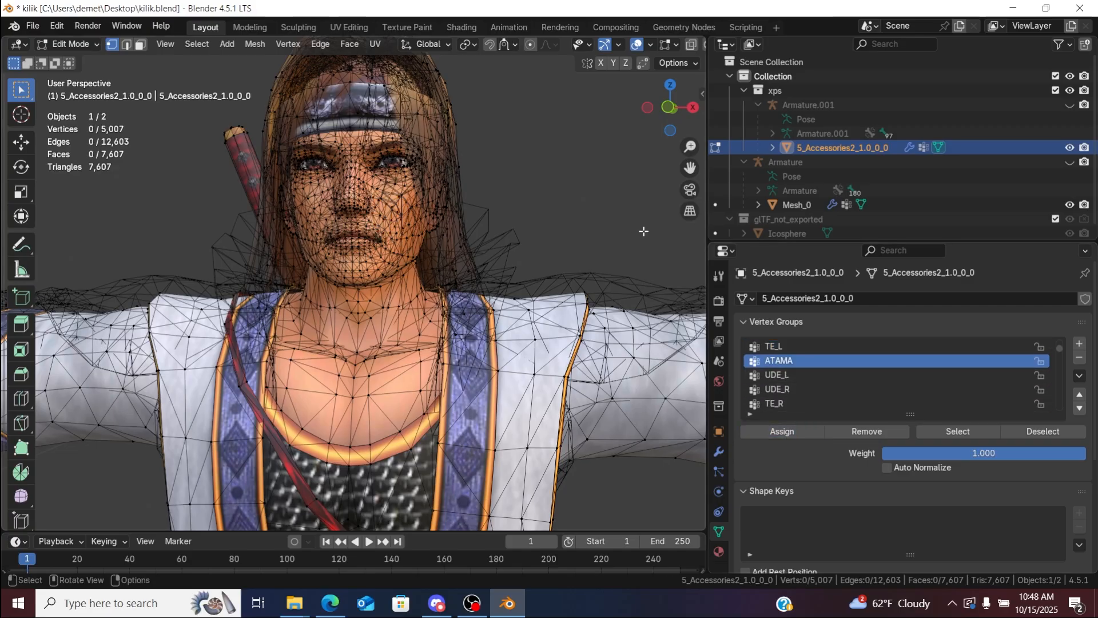
Step: Delete the head cheek left vertex group
{"action": "key", "text": "Down"}
{"action": "key", "text": "Down"}
{"action": "key", "text": "Down"}
{"action": "key", "text": "Down"}
{"action": "key", "text": "Down"}
{"action": "key", "text": "Down"}
{"action": "key", "text": "Down"}
{"action": "key", "text": "Down"}
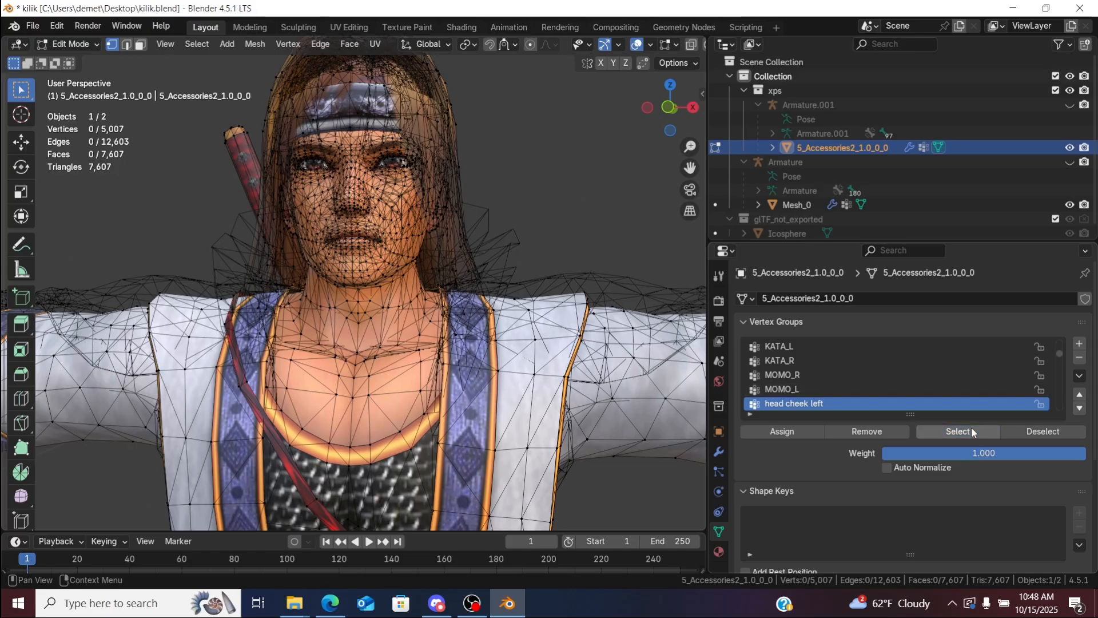
{"action": "left_click", "coordinate": [1079, 358]}
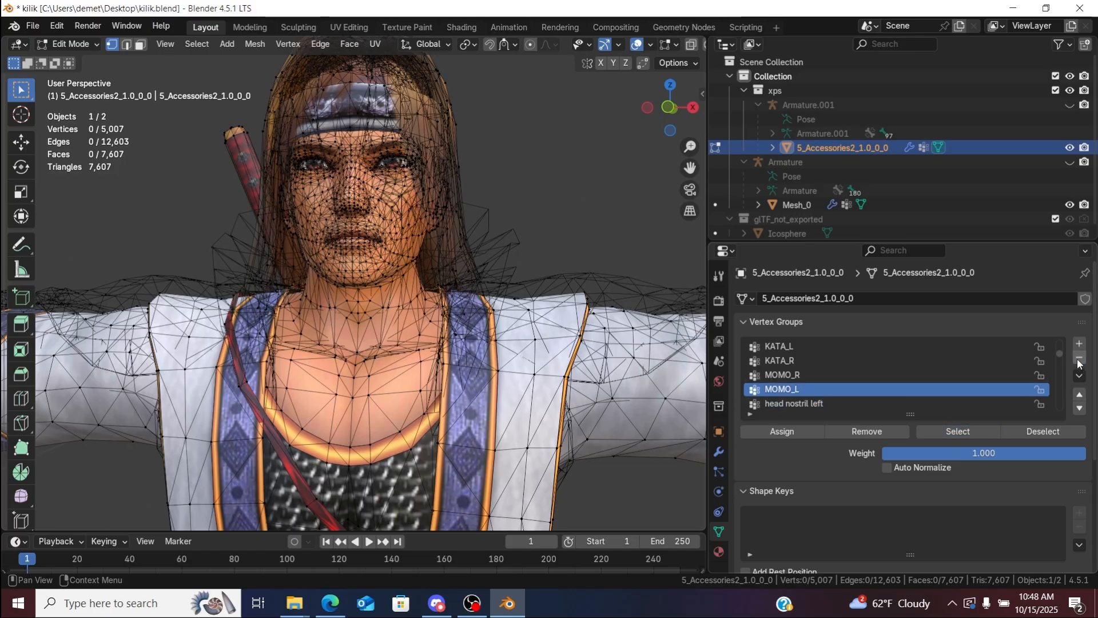
Step: Assign the vertices of the head nostril left group to ATAMA with weight 1.000 and clear the selection
{"action": "left_click", "coordinate": [941, 405]}
{"action": "left_click", "coordinate": [953, 428]}
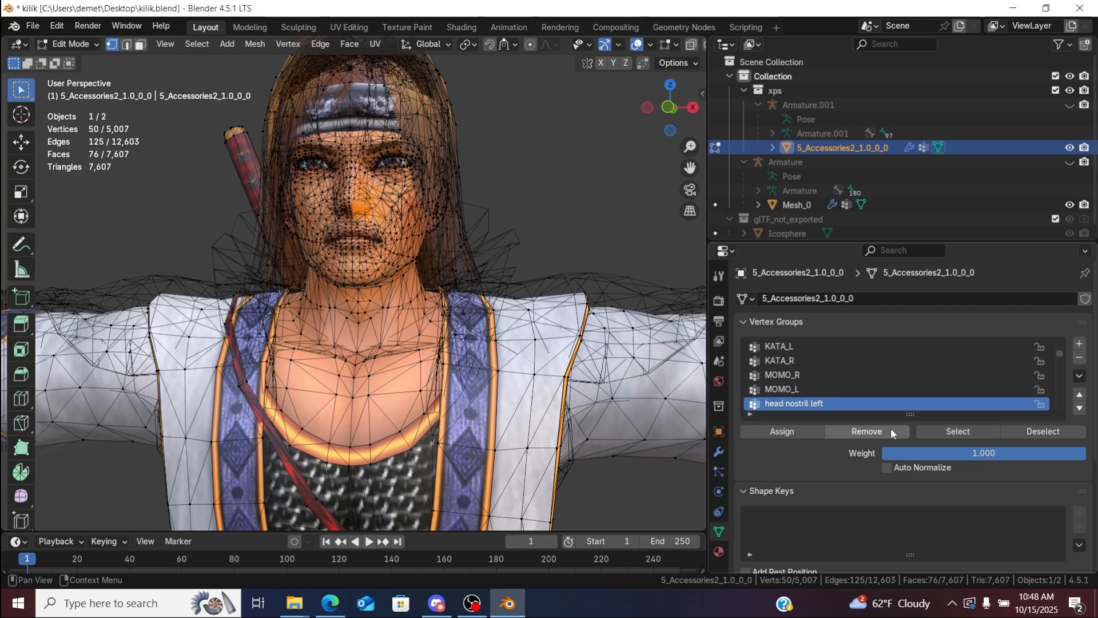
{"action": "key", "text": "Up"}
{"action": "key", "text": "Up"}
{"action": "key", "text": "Up"}
{"action": "key", "text": "Up"}
{"action": "key", "text": "Up"}
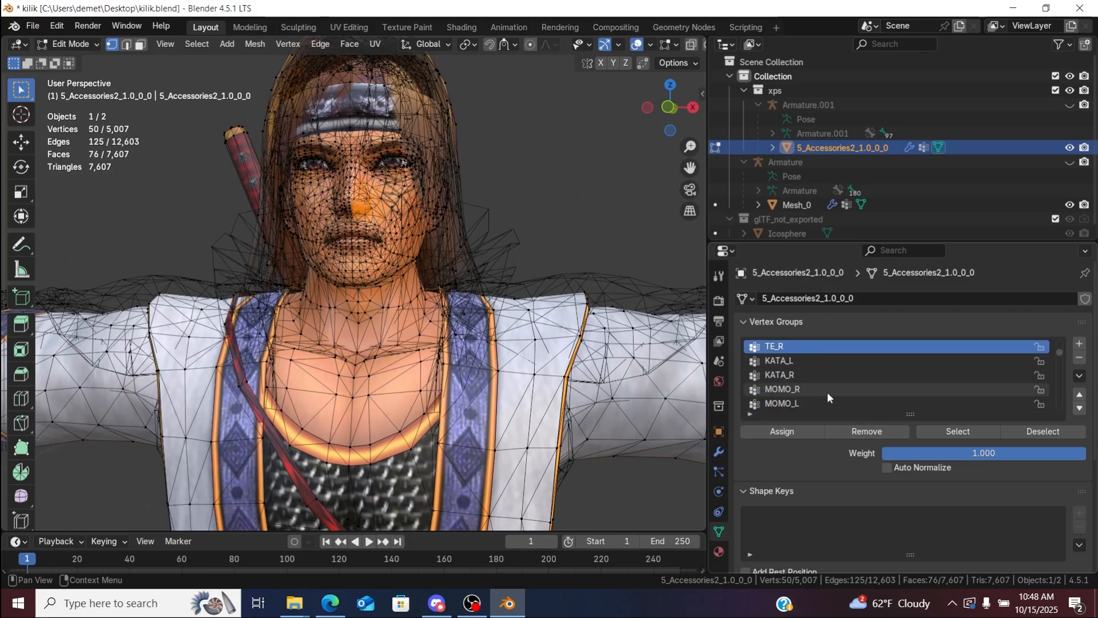
{"action": "key", "text": "Up"}
{"action": "key", "text": "Up"}
{"action": "key", "text": "Up"}
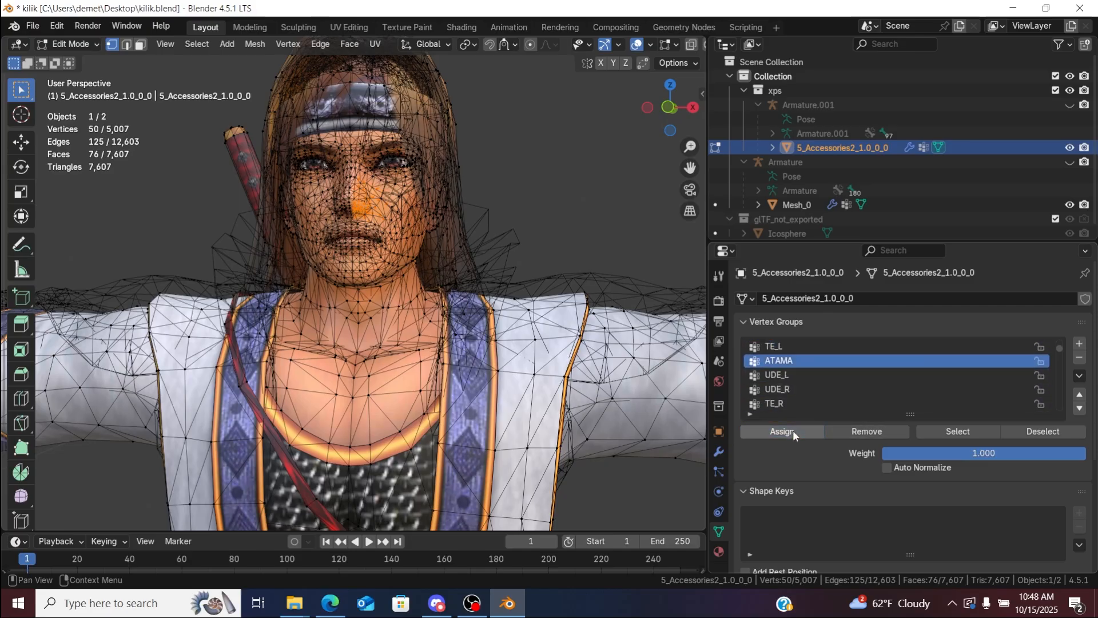
{"action": "left_click", "coordinate": [781, 432]}
{"action": "key", "text": "alt+a"}
Step: Delete the head nostril left vertex group
{"action": "key", "text": "Down"}
{"action": "key", "text": "Down"}
{"action": "key", "text": "Down"}
{"action": "key", "text": "Down"}
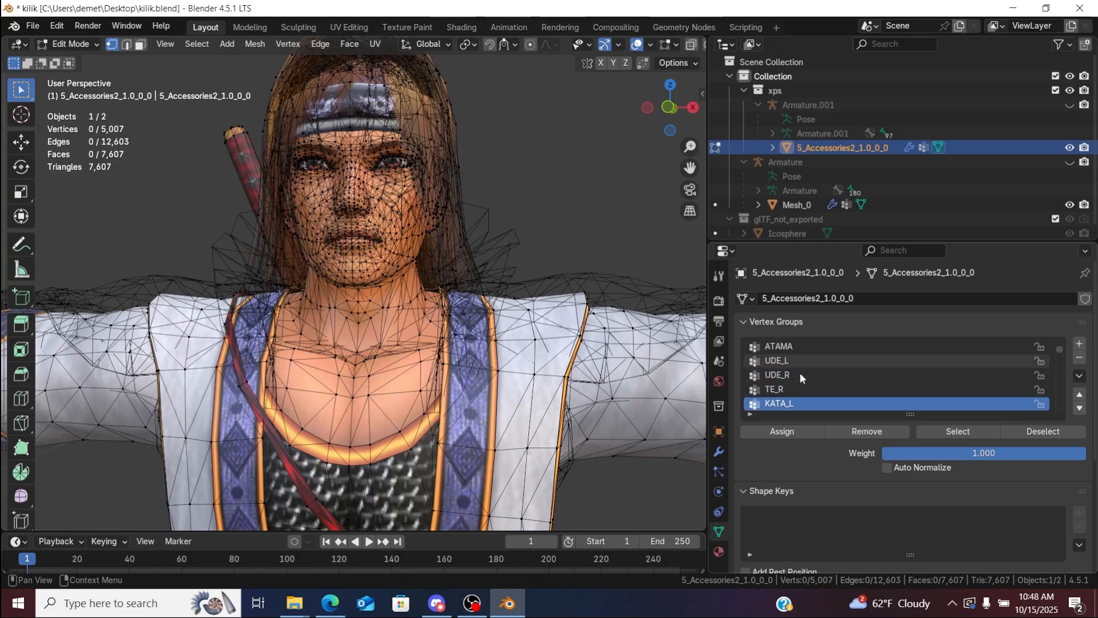
{"action": "key", "text": "Down"}
{"action": "key", "text": "Down"}
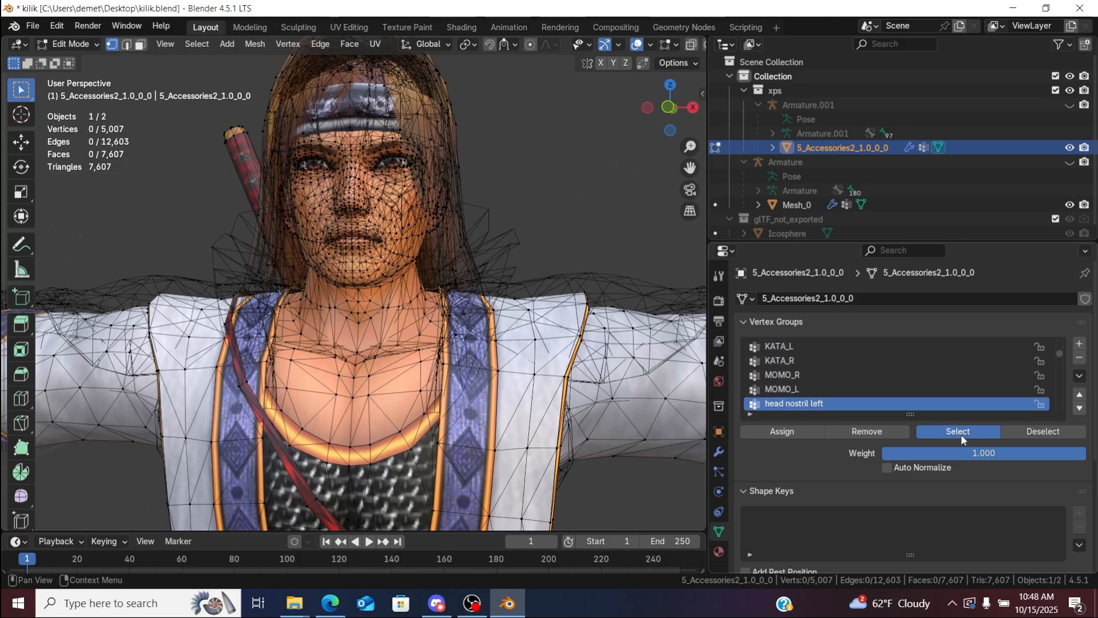
{"action": "left_click", "coordinate": [1080, 358]}
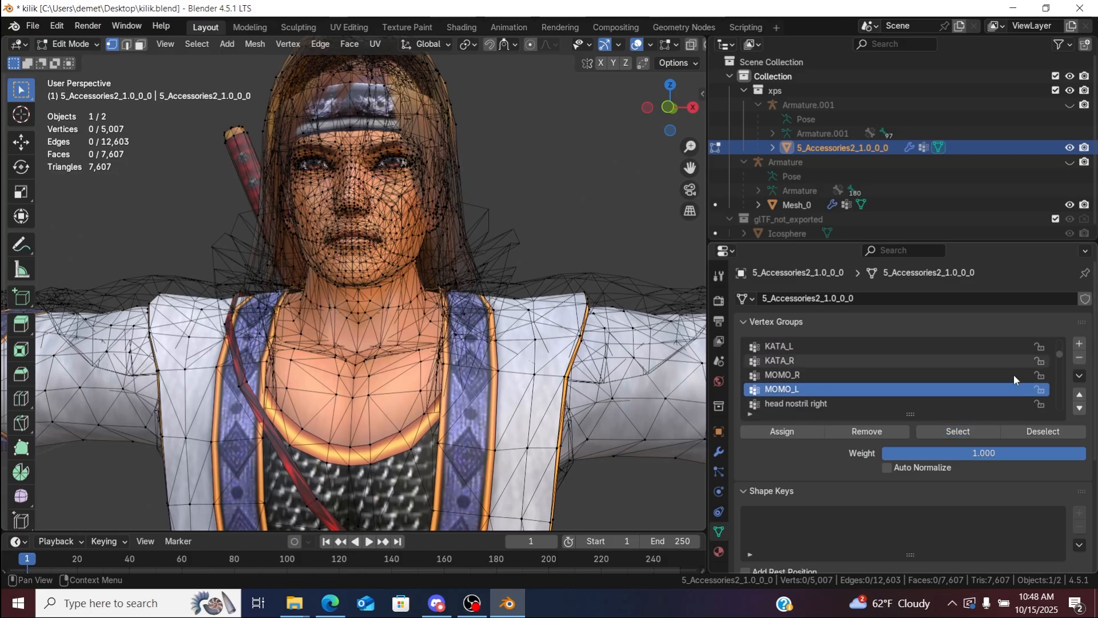
Step: Assign the vertices of the head nostril right group to ATAMA with weight 1.000 and clear the selection
{"action": "left_click", "coordinate": [953, 403]}
{"action": "left_click", "coordinate": [961, 431]}
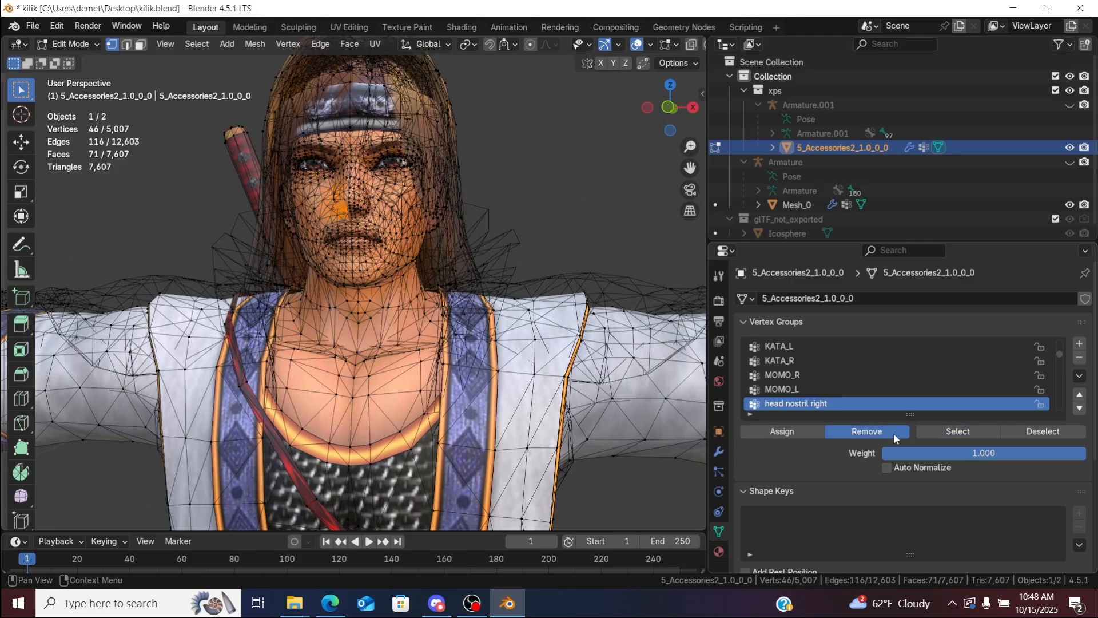
{"action": "scroll", "coordinate": [827, 390], "scroll_direction": "up", "scroll_amount": 8, "text": "ctrl"}
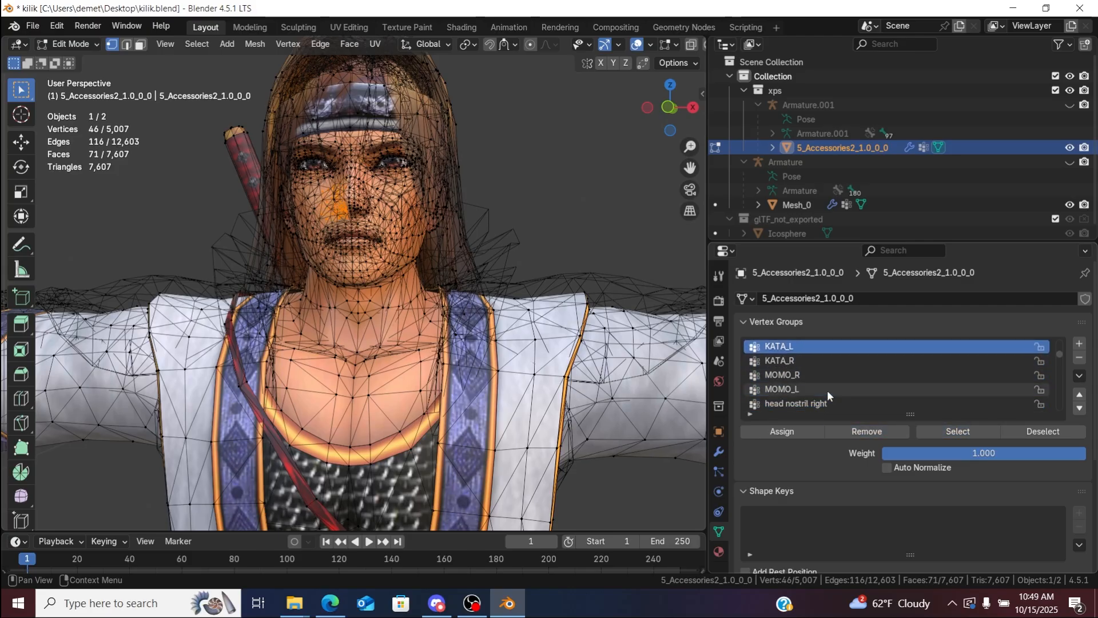
{"action": "scroll", "coordinate": [827, 390], "scroll_direction": "up", "scroll_amount": 1}
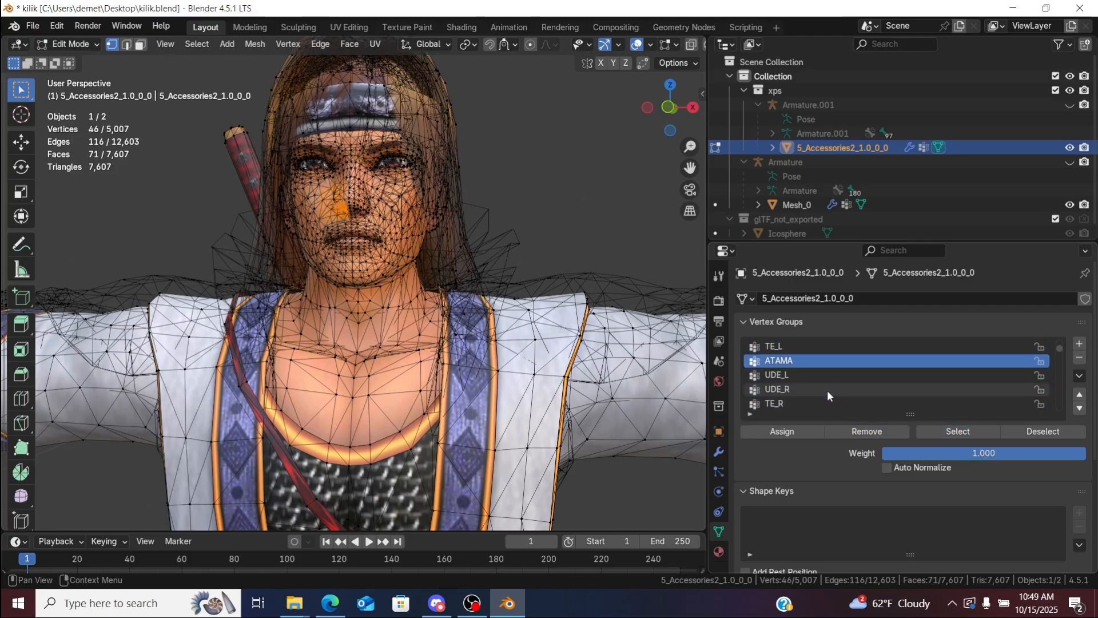
{"action": "left_click", "coordinate": [799, 434]}
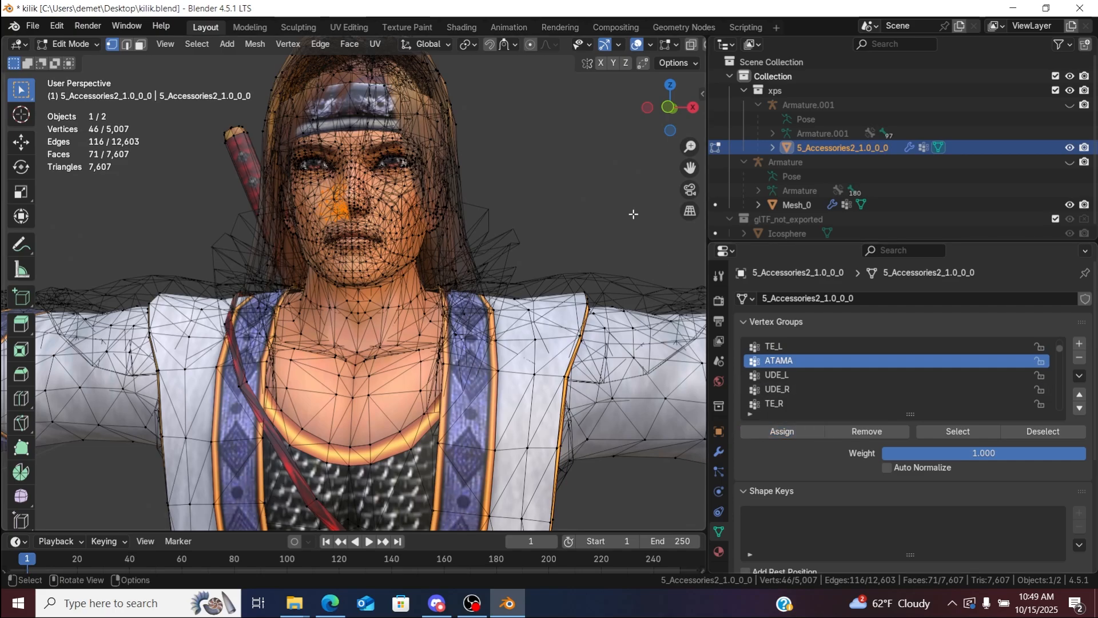
{"action": "left_click", "coordinate": [646, 259]}
Step: Delete the head nostril right vertex group
{"action": "scroll", "coordinate": [862, 373], "scroll_direction": "down", "scroll_amount": 3, "text": "ctrl"}
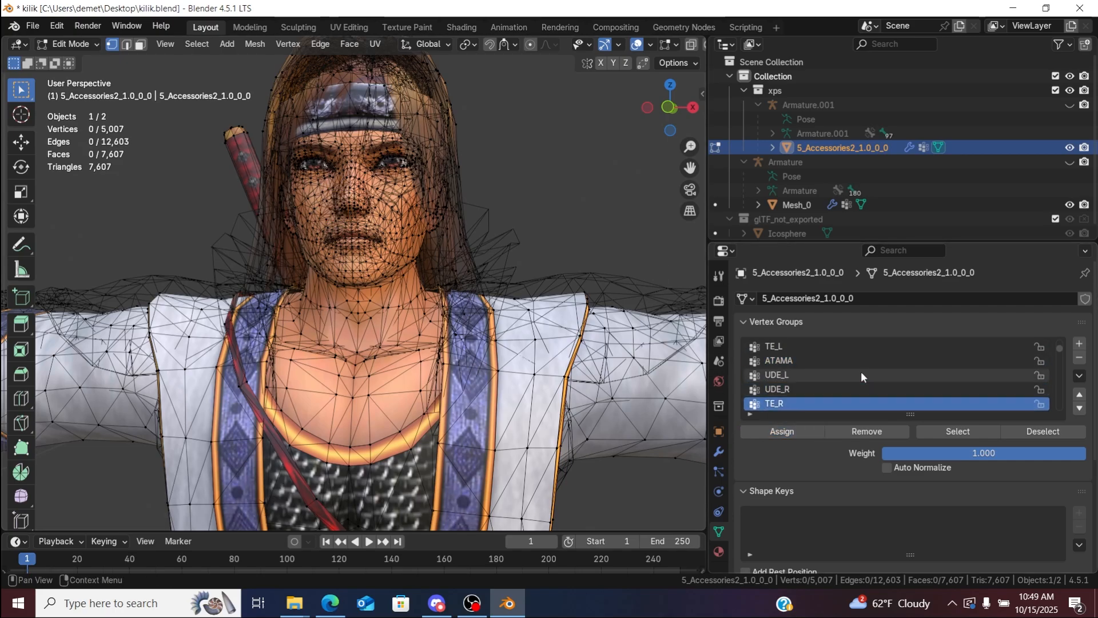
{"action": "scroll", "coordinate": [862, 373], "scroll_direction": "down", "scroll_amount": 4, "text": "ctrl"}
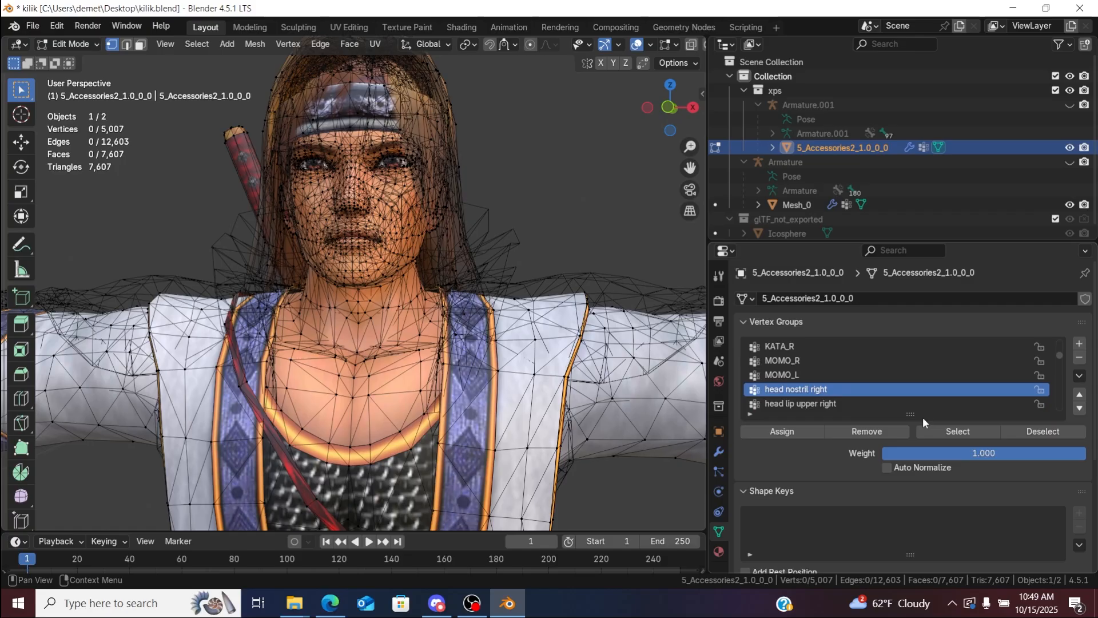
{"action": "left_click", "coordinate": [1080, 360]}
Step: Assign the vertices of the head lip upper right group to ATAMA with weight 1.000 and clear the selection
{"action": "left_click", "coordinate": [950, 389]}
{"action": "left_click", "coordinate": [959, 430]}
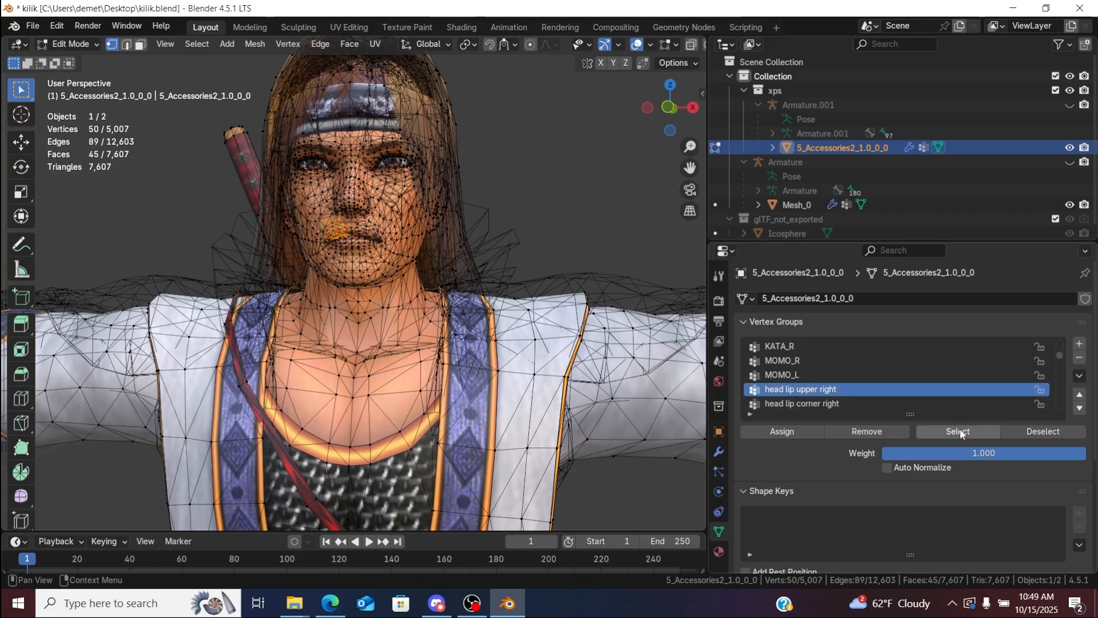
{"action": "scroll", "coordinate": [840, 375], "scroll_direction": "up", "scroll_amount": 3, "text": "ctrl"}
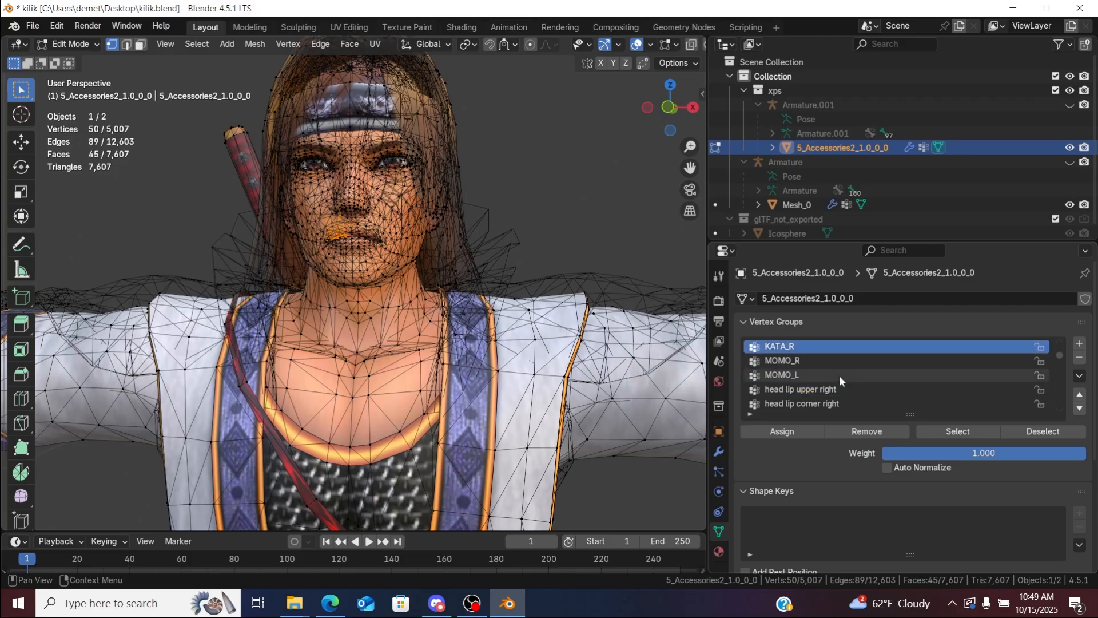
{"action": "scroll", "coordinate": [839, 375], "scroll_direction": "up", "scroll_amount": 5, "text": "ctrl"}
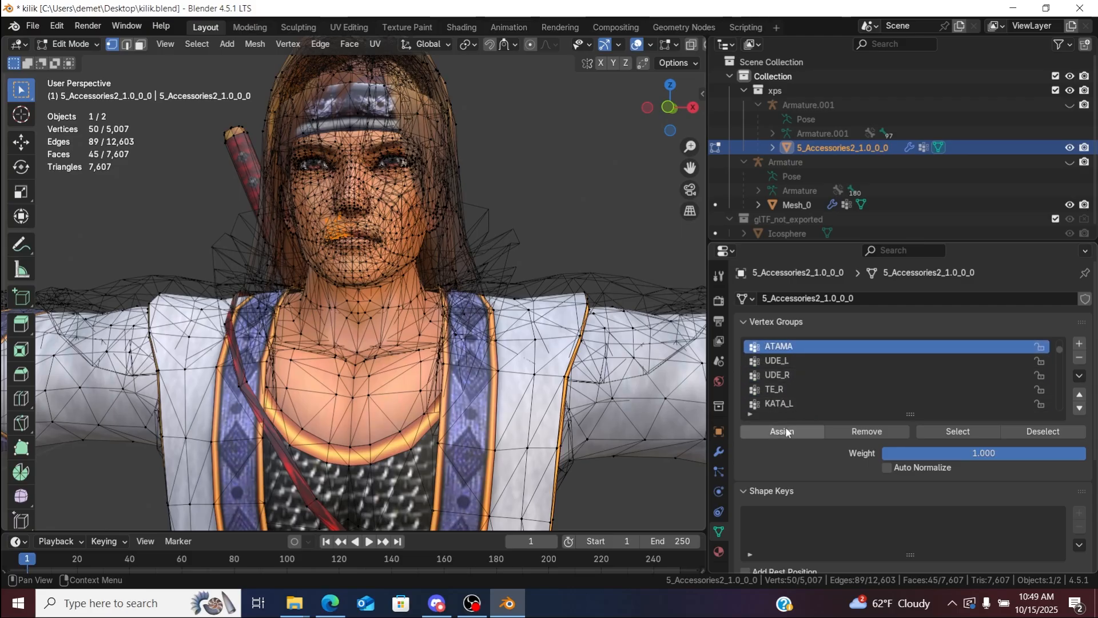
{"action": "left_click", "coordinate": [786, 432]}
{"action": "key", "text": "alt+a"}
Step: Delete the head lip upper right vertex group
{"action": "left_click", "coordinate": [823, 364]}
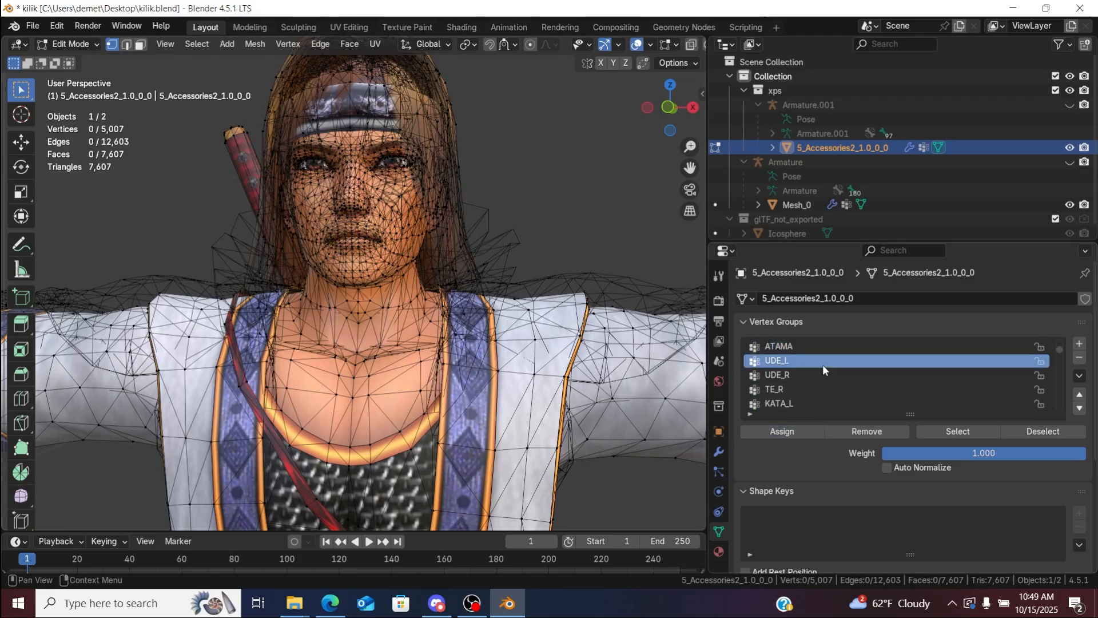
{"action": "scroll", "coordinate": [823, 365], "scroll_direction": "down", "scroll_amount": 7, "text": "ctrl"}
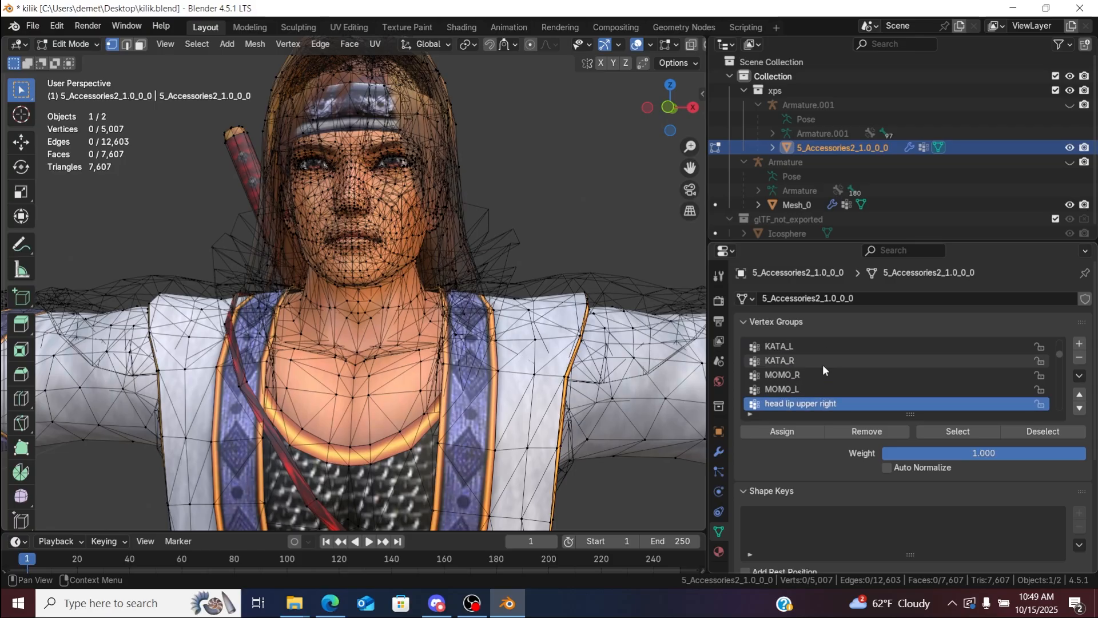
{"action": "left_click", "coordinate": [1079, 357]}
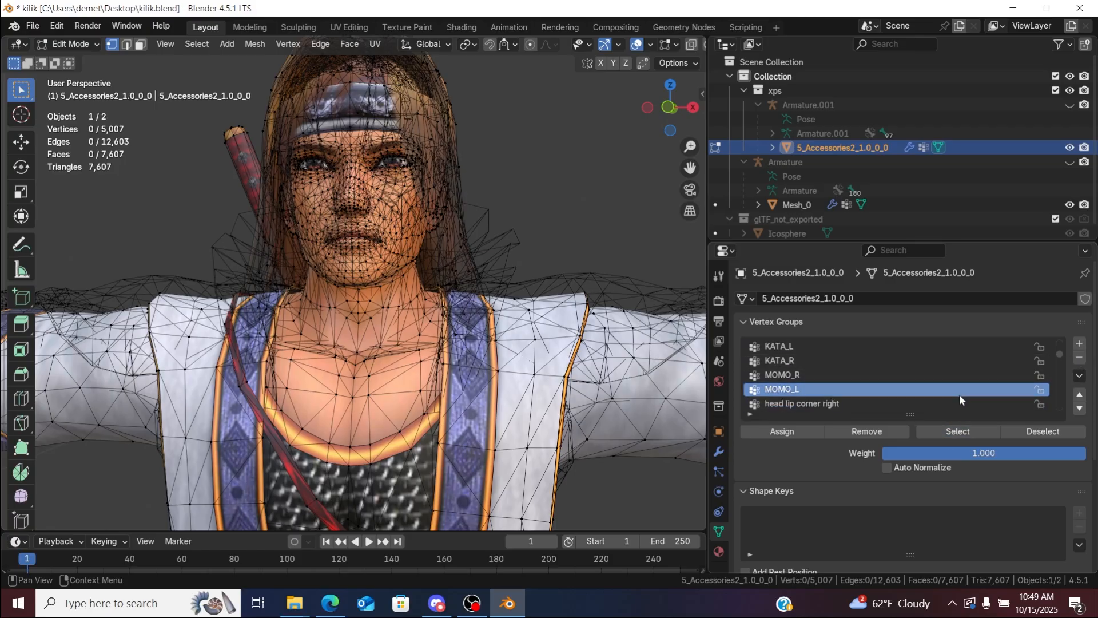
Step: Assign the vertices of the head lip corner right group to ATAMA with weight 1.000 and clear the selection
{"action": "left_click", "coordinate": [951, 404]}
{"action": "left_click", "coordinate": [956, 430]}
{"action": "left_click", "coordinate": [890, 432]}
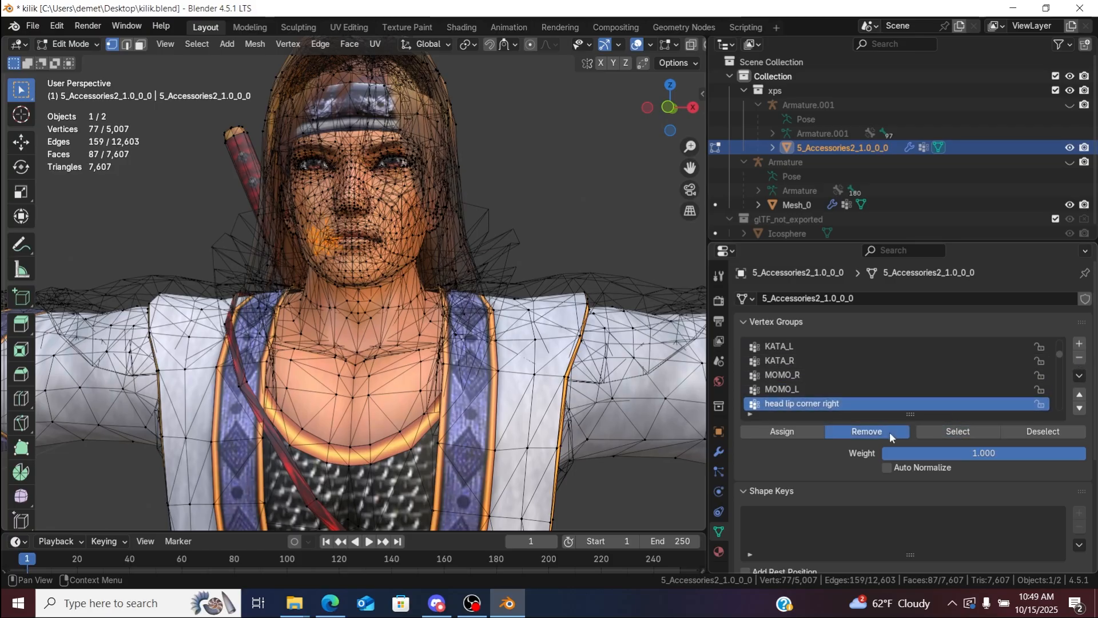
{"action": "scroll", "coordinate": [822, 388], "scroll_direction": "up", "scroll_amount": 4, "text": "ctrl"}
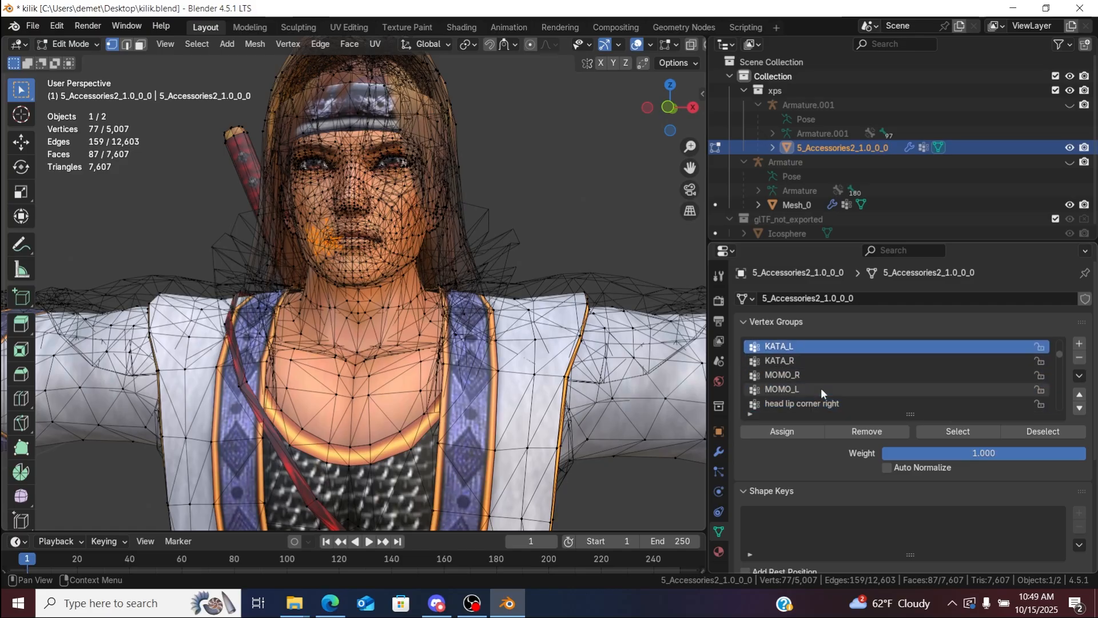
{"action": "scroll", "coordinate": [822, 388], "scroll_direction": "up", "scroll_amount": 4, "text": "ctrl"}
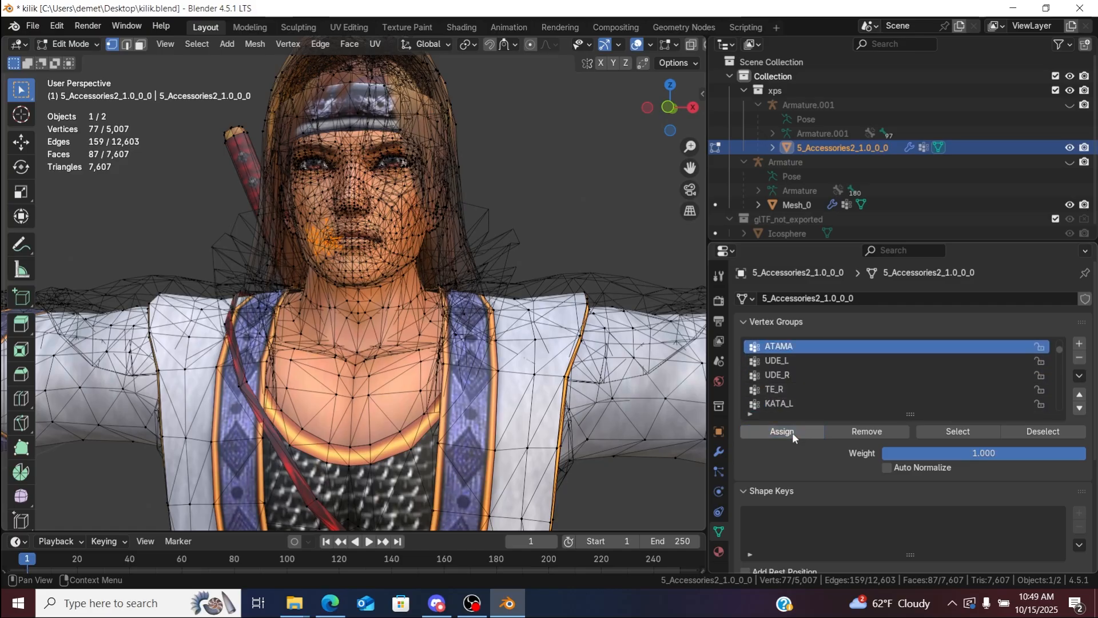
{"action": "left_click", "coordinate": [618, 232]}
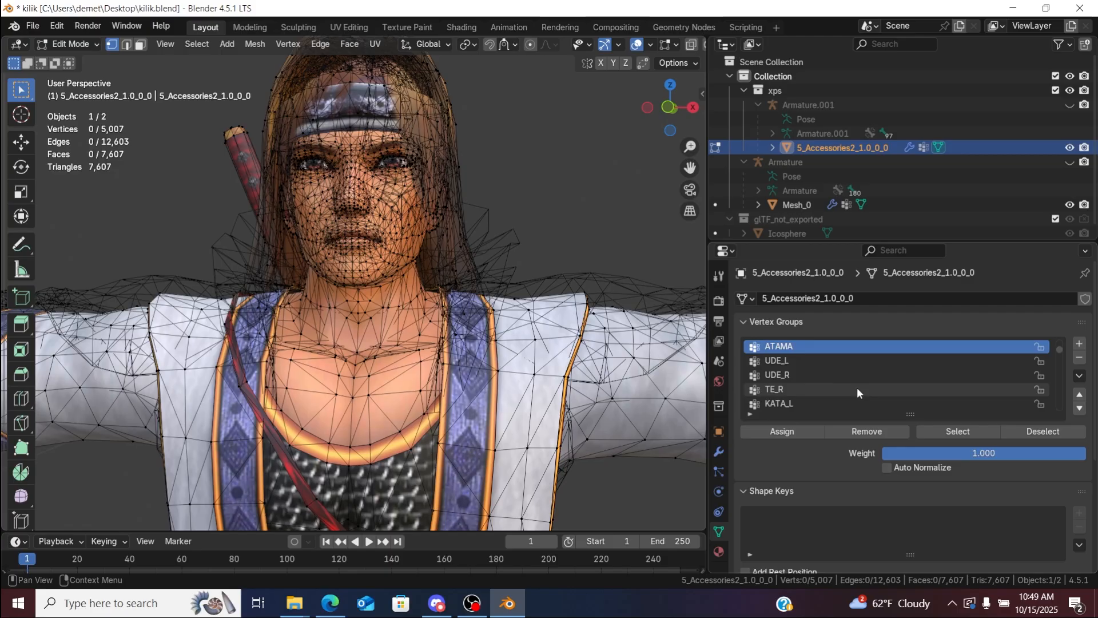
Step: Delete the head lip corner right vertex group
{"action": "scroll", "coordinate": [823, 366], "scroll_direction": "down", "scroll_amount": 3, "text": "ctrl"}
{"action": "scroll", "coordinate": [822, 365], "scroll_direction": "down", "scroll_amount": 5, "text": "ctrl"}
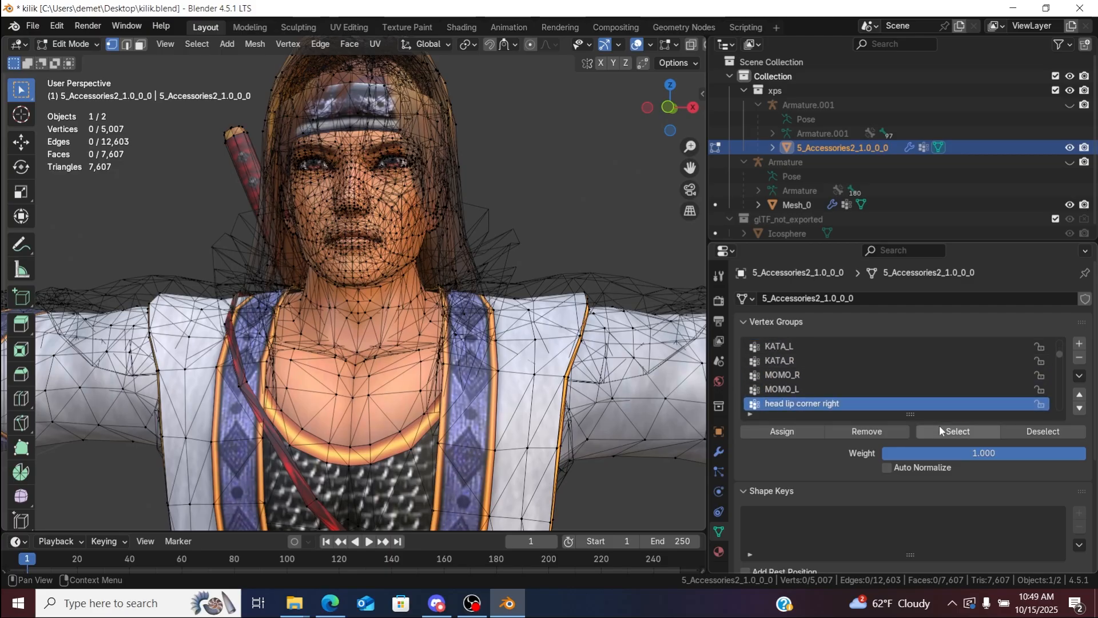
{"action": "left_click", "coordinate": [1080, 357]}
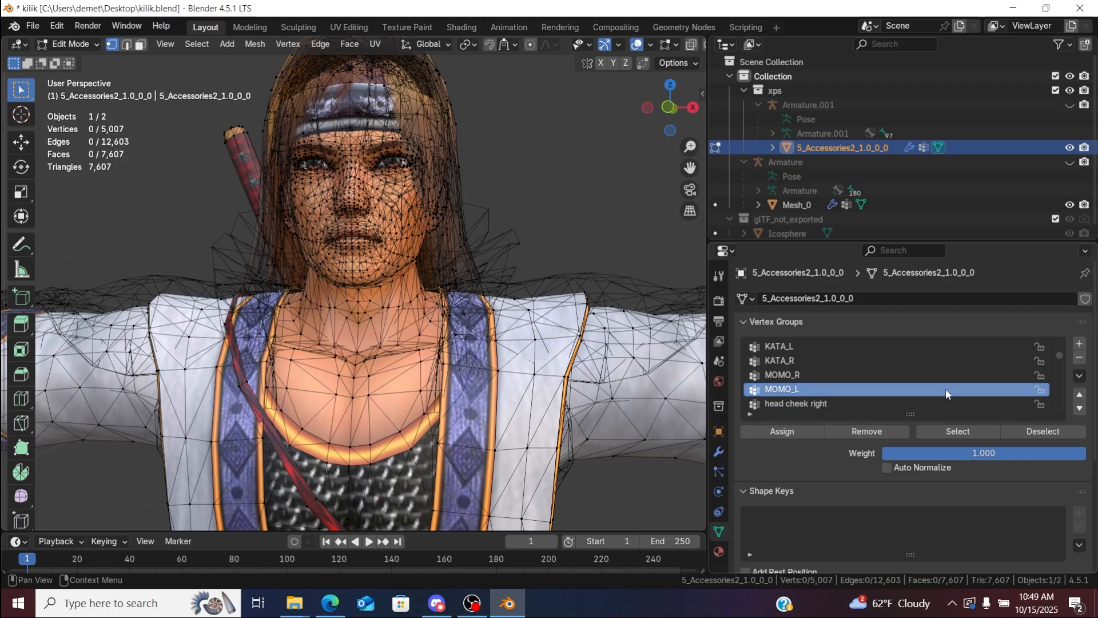
Step: Assign the vertices of the head cheek right group to ATAMA with weight 1.000 and clear the selection
{"action": "left_click", "coordinate": [910, 401]}
{"action": "left_click", "coordinate": [959, 430]}
{"action": "left_click", "coordinate": [887, 432]}
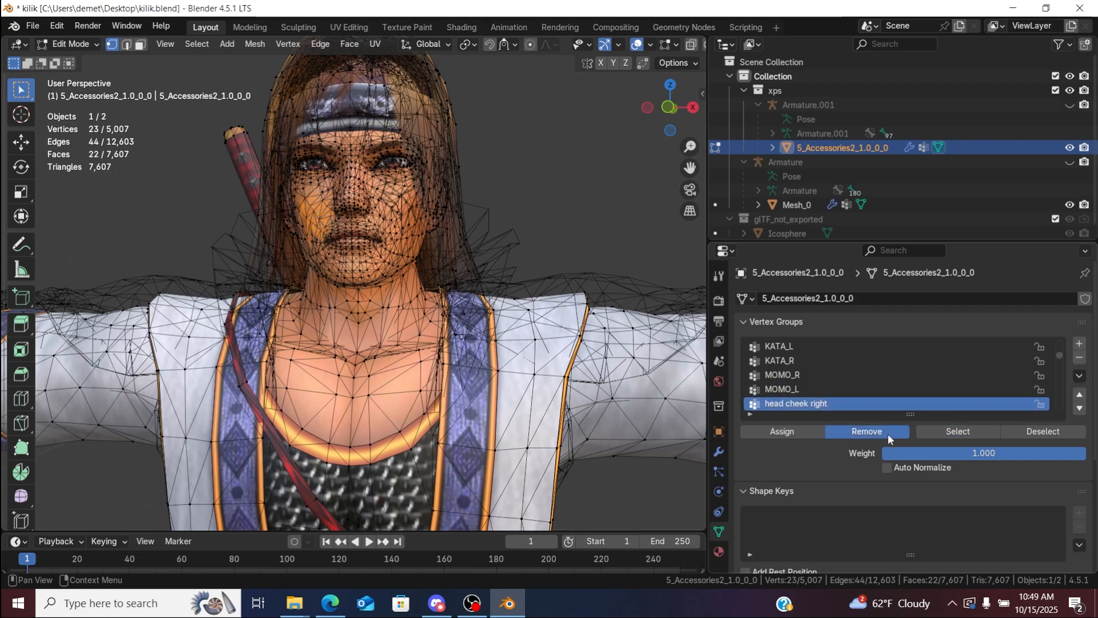
{"action": "scroll", "coordinate": [836, 388], "scroll_direction": "up", "scroll_amount": 4, "text": "ctrl"}
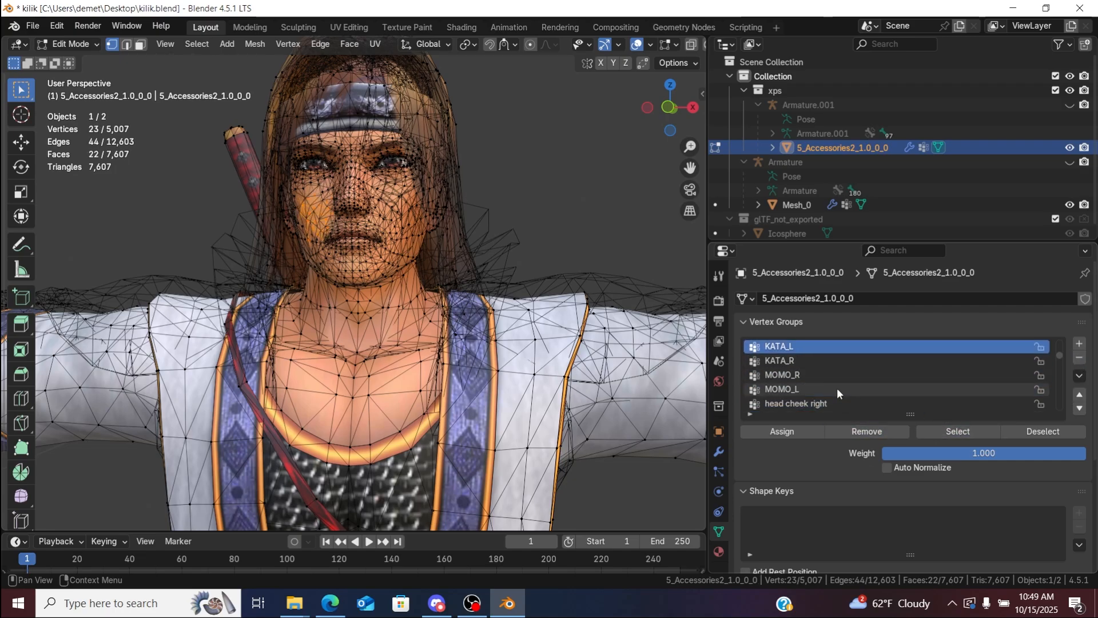
{"action": "scroll", "coordinate": [836, 387], "scroll_direction": "up", "scroll_amount": 4, "text": "ctrl"}
{"action": "scroll", "coordinate": [836, 388], "scroll_direction": "down", "scroll_amount": 1, "text": "ctrl"}
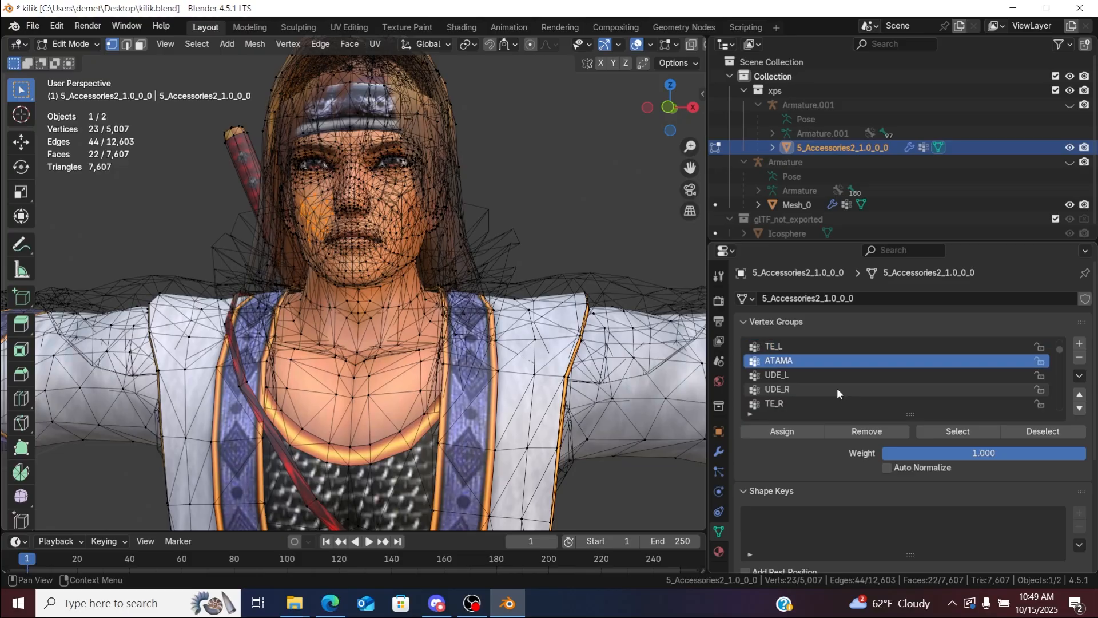
{"action": "left_click", "coordinate": [799, 431]}
{"action": "left_click", "coordinate": [620, 228]}
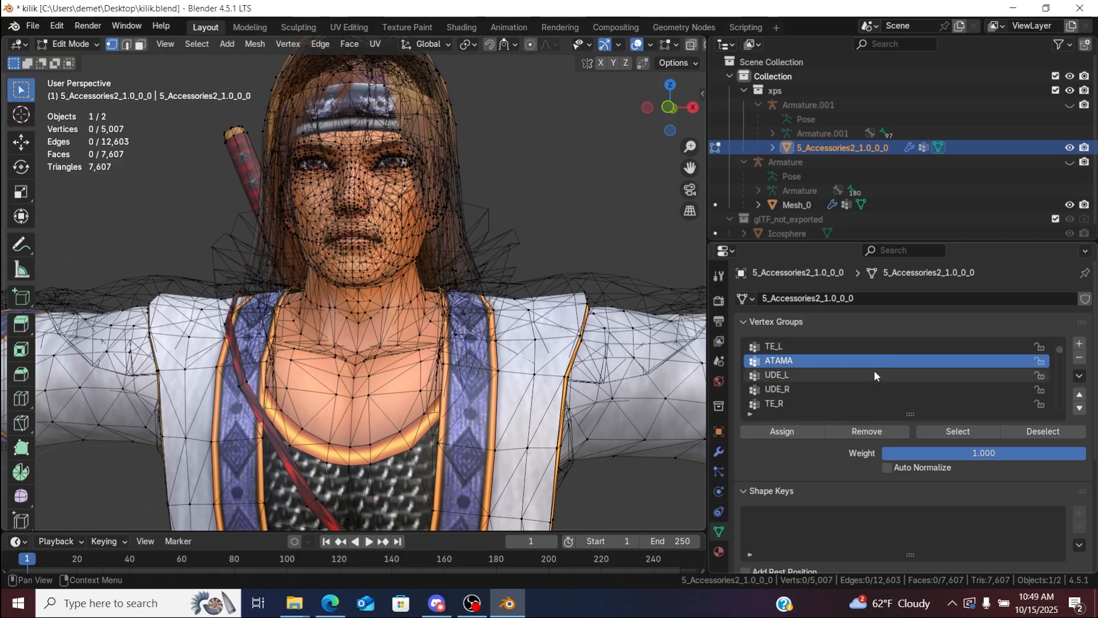
Step: Delete the head cheek right vertex group
{"action": "scroll", "coordinate": [874, 374], "scroll_direction": "down", "scroll_amount": 7, "text": "ctrl"}
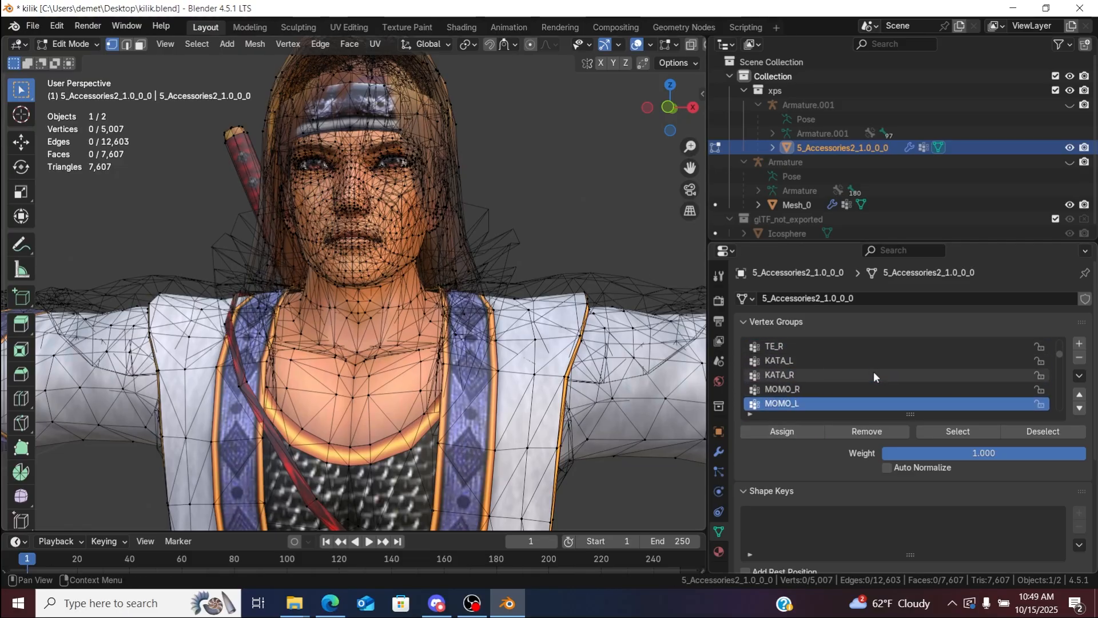
{"action": "scroll", "coordinate": [873, 372], "scroll_direction": "down", "scroll_amount": 2, "text": "ctrl"}
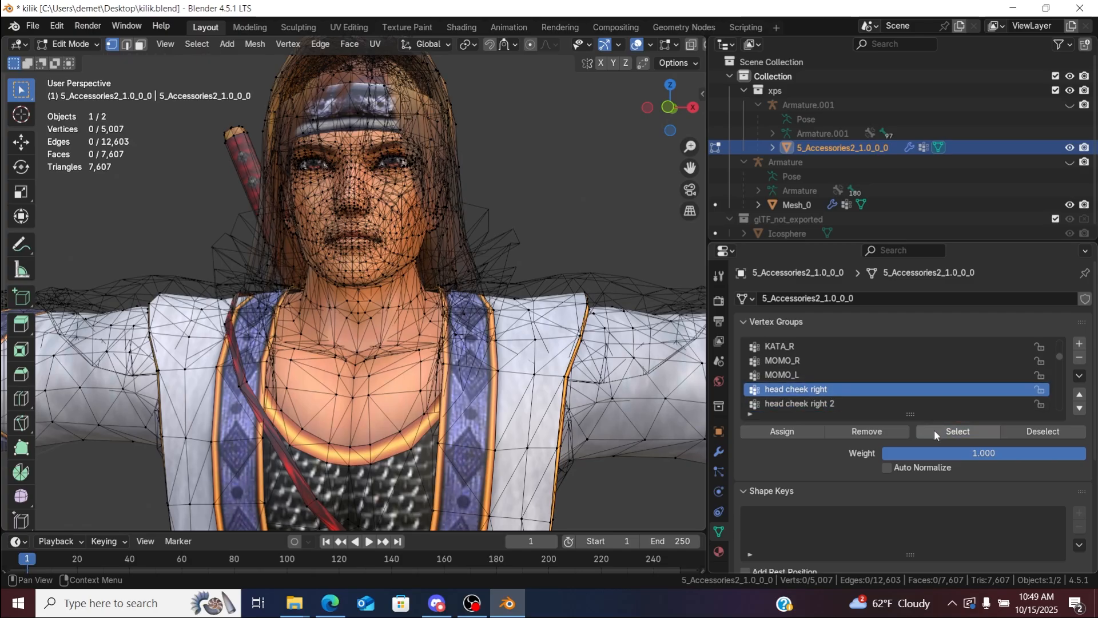
Step: Delete the head cheek right vertex group and move the head cheek right 2 vertices into the ATAMA group at weight 1.000
{"action": "left_click", "coordinate": [1079, 358]}
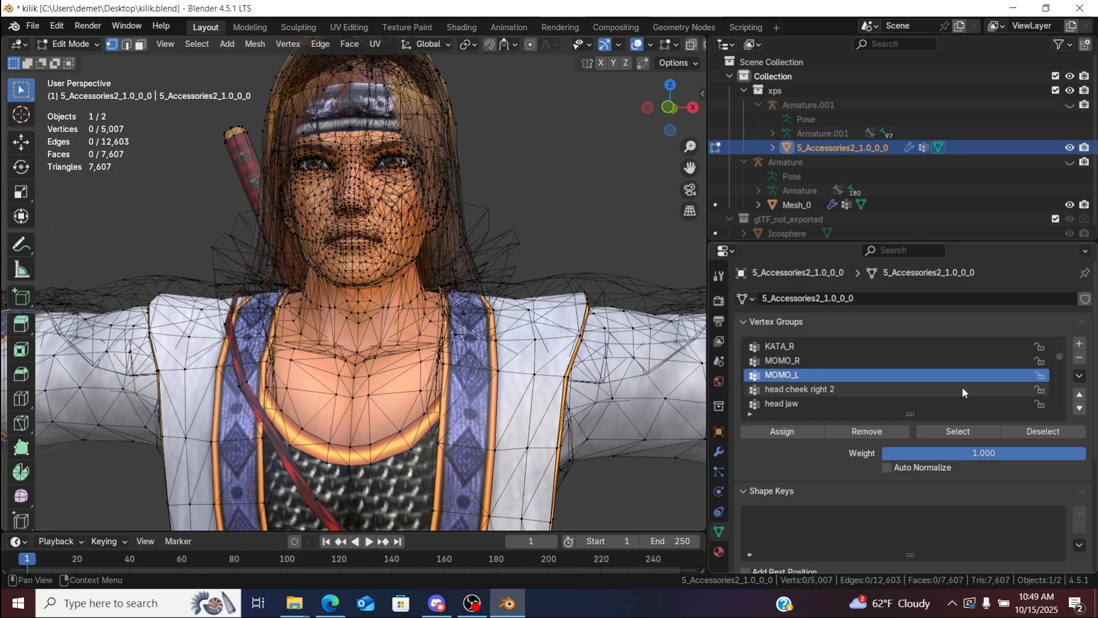
{"action": "left_click", "coordinate": [950, 399]}
{"action": "left_click", "coordinate": [952, 389]}
{"action": "left_click", "coordinate": [956, 431]}
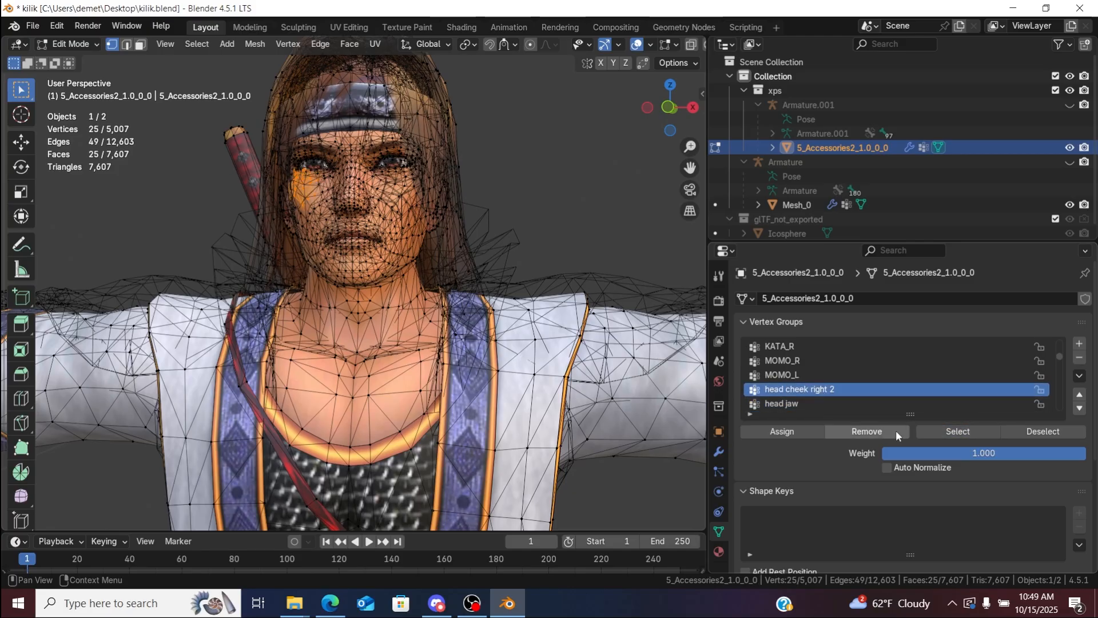
{"action": "left_click", "coordinate": [876, 433]}
{"action": "scroll", "coordinate": [836, 373], "scroll_direction": "up", "scroll_amount": 6, "text": "ctrl"}
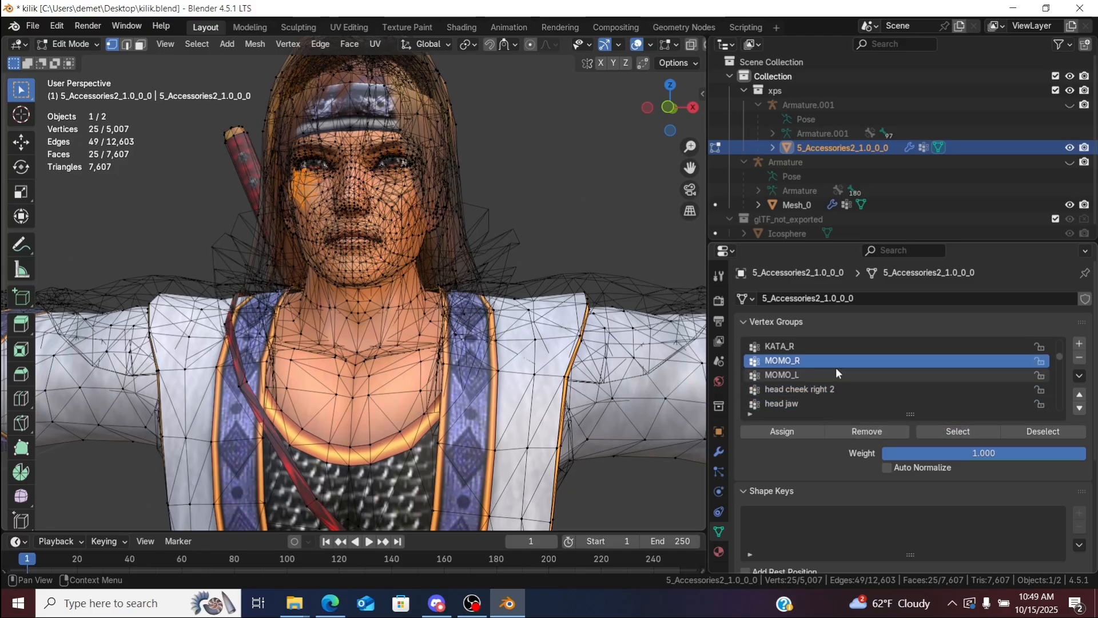
{"action": "scroll", "coordinate": [835, 367], "scroll_direction": "up", "scroll_amount": 2, "text": "ctrl"}
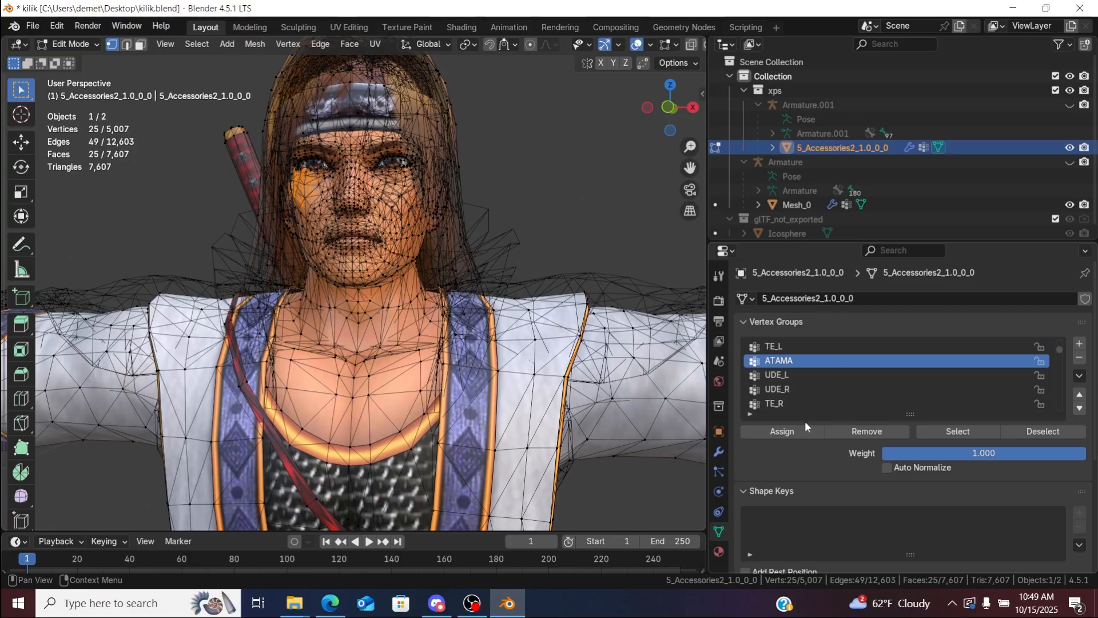
{"action": "left_click", "coordinate": [782, 431]}
{"action": "key", "text": "alt+a"}
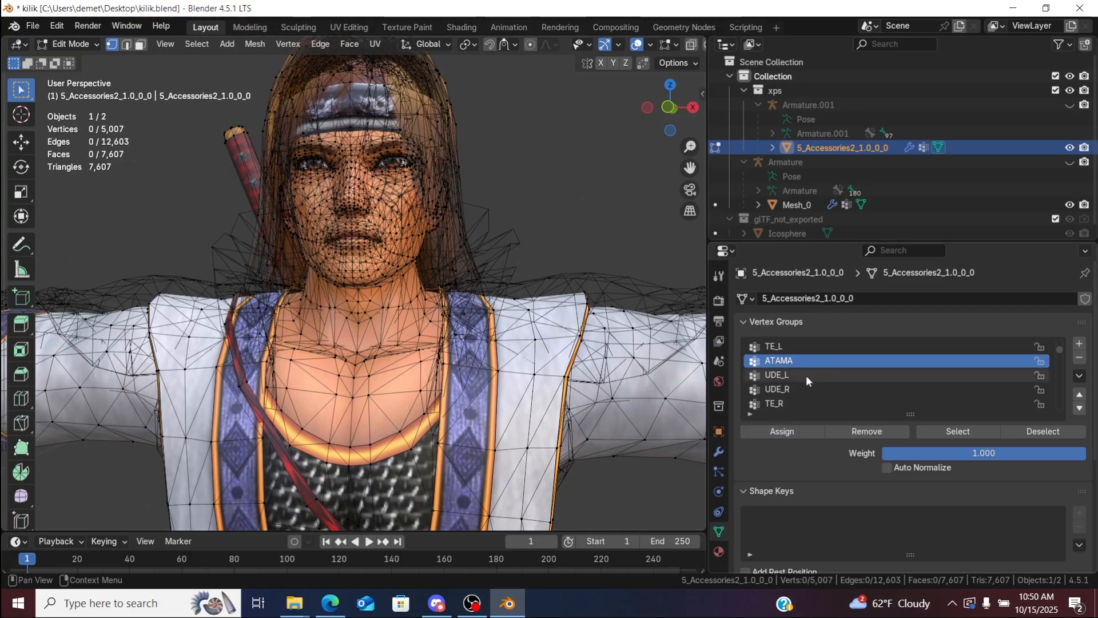
Step: Delete the head cheek right 2 vertex group from the mesh
{"action": "scroll", "coordinate": [805, 375], "scroll_direction": "down", "scroll_amount": 2, "text": "ctrl"}
{"action": "scroll", "coordinate": [805, 375], "scroll_direction": "down", "scroll_amount": 7, "text": "ctrl"}
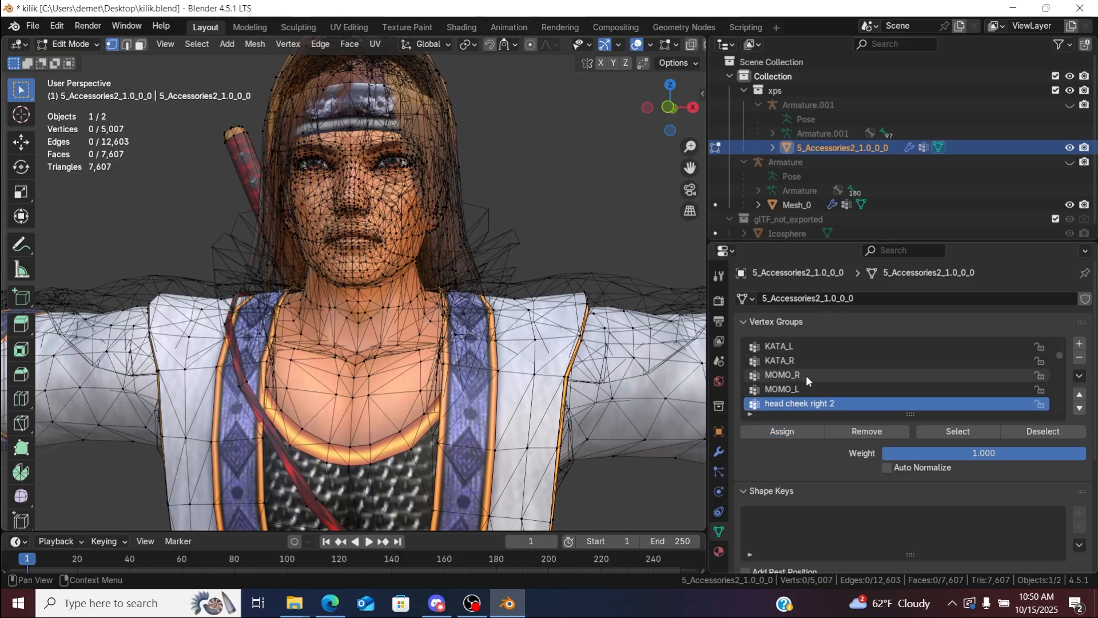
{"action": "scroll", "coordinate": [806, 376], "scroll_direction": "up", "scroll_amount": 1, "text": "ctrl"}
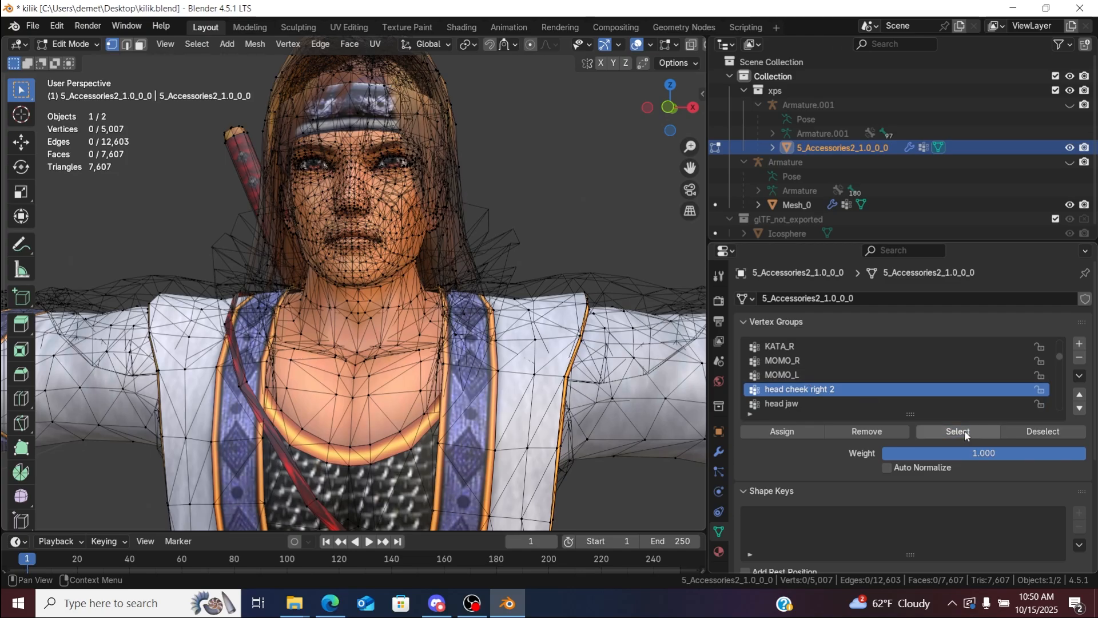
{"action": "scroll", "coordinate": [958, 386], "scroll_direction": "down", "scroll_amount": 1, "text": "ctrl"}
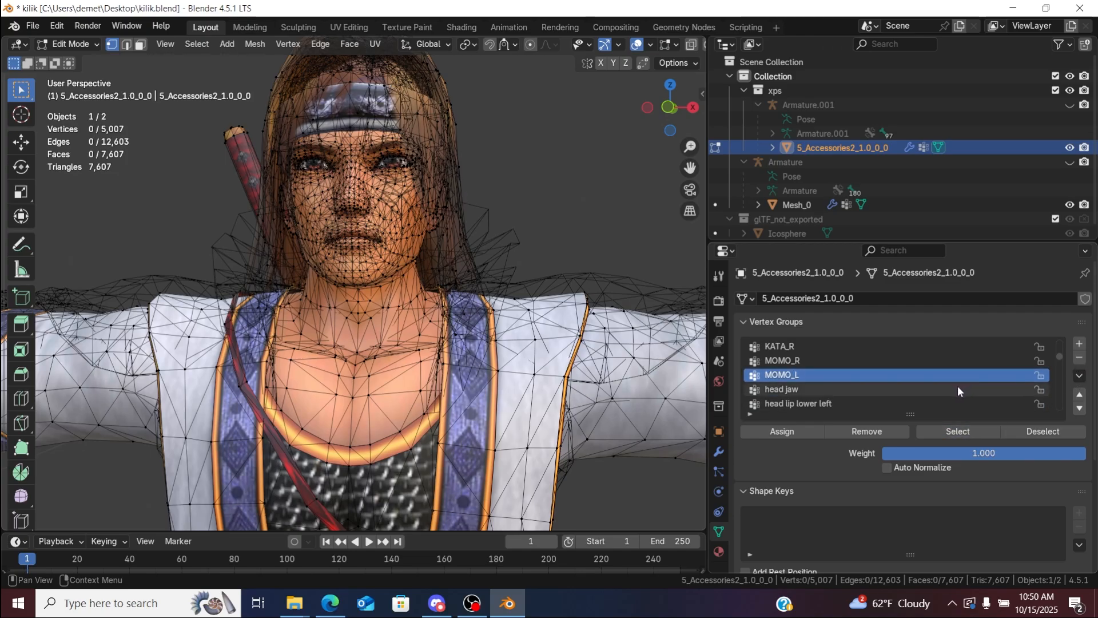
Step: Assign the head jaw vertices to the ATAMA group at weight 1.000 and delete the head jaw vertex group
{"action": "left_click", "coordinate": [966, 431]}
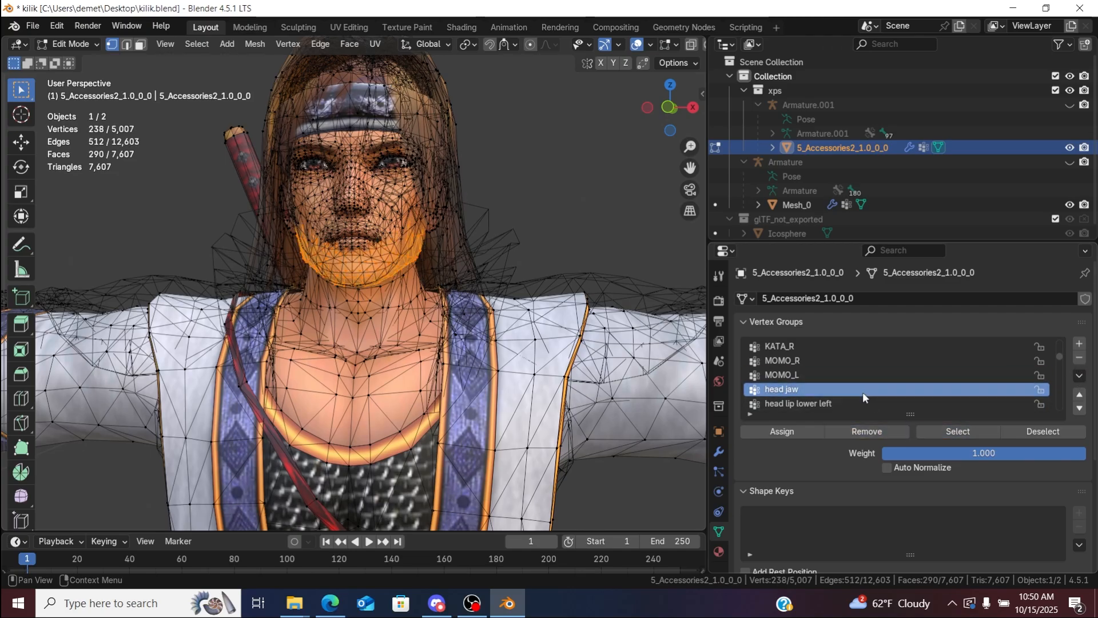
{"action": "scroll", "coordinate": [845, 376], "scroll_direction": "up", "scroll_amount": 8, "text": "ctrl"}
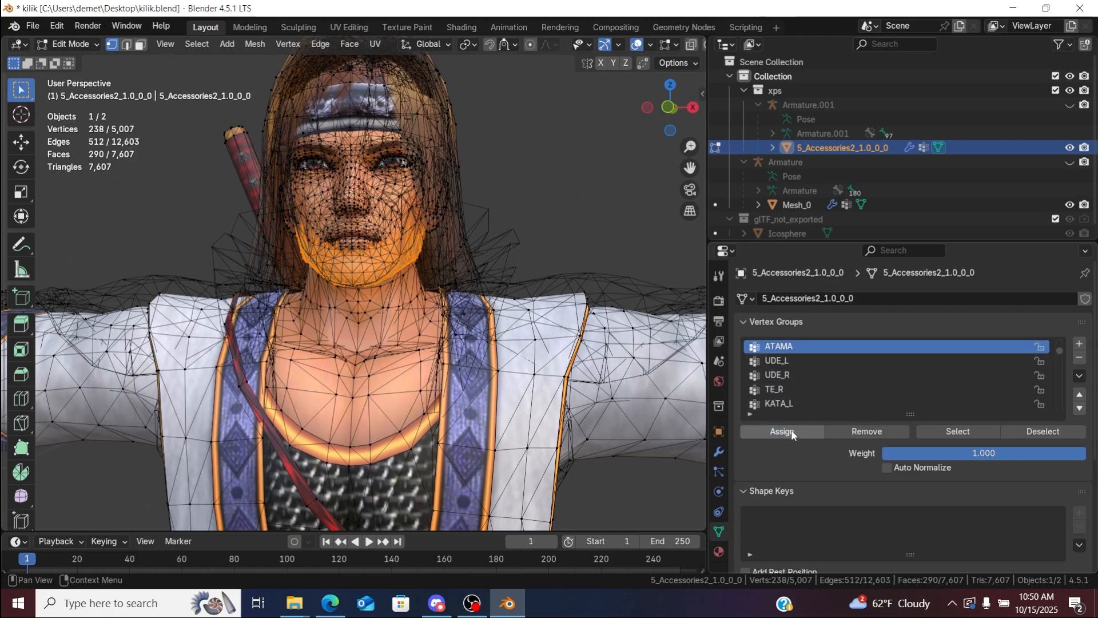
{"action": "key", "text": "alt+a"}
{"action": "scroll", "coordinate": [795, 356], "scroll_direction": "down", "scroll_amount": 5, "text": "ctrl"}
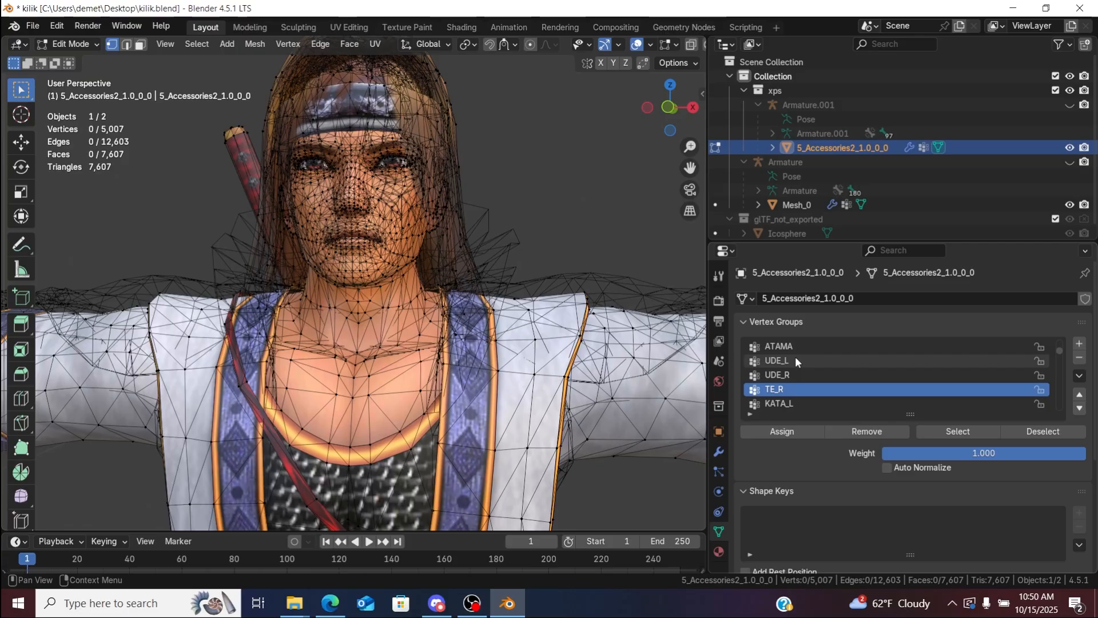
{"action": "scroll", "coordinate": [795, 356], "scroll_direction": "down", "scroll_amount": 5, "text": "ctrl"}
{"action": "scroll", "coordinate": [795, 356], "scroll_direction": "up", "scroll_amount": 2, "text": "ctrl"}
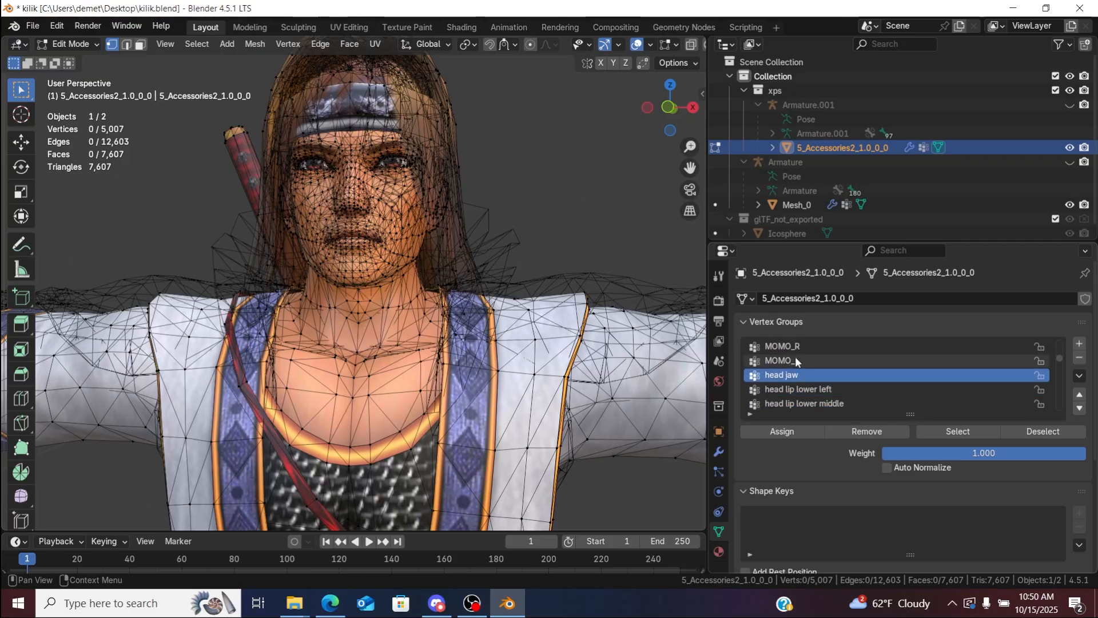
{"action": "left_click", "coordinate": [1080, 357]}
Step: Assign the head lip lower left vertices to the ATAMA group at weight 1.000 and delete the head lip lower left group
{"action": "left_click", "coordinate": [947, 379]}
{"action": "left_click", "coordinate": [958, 431]}
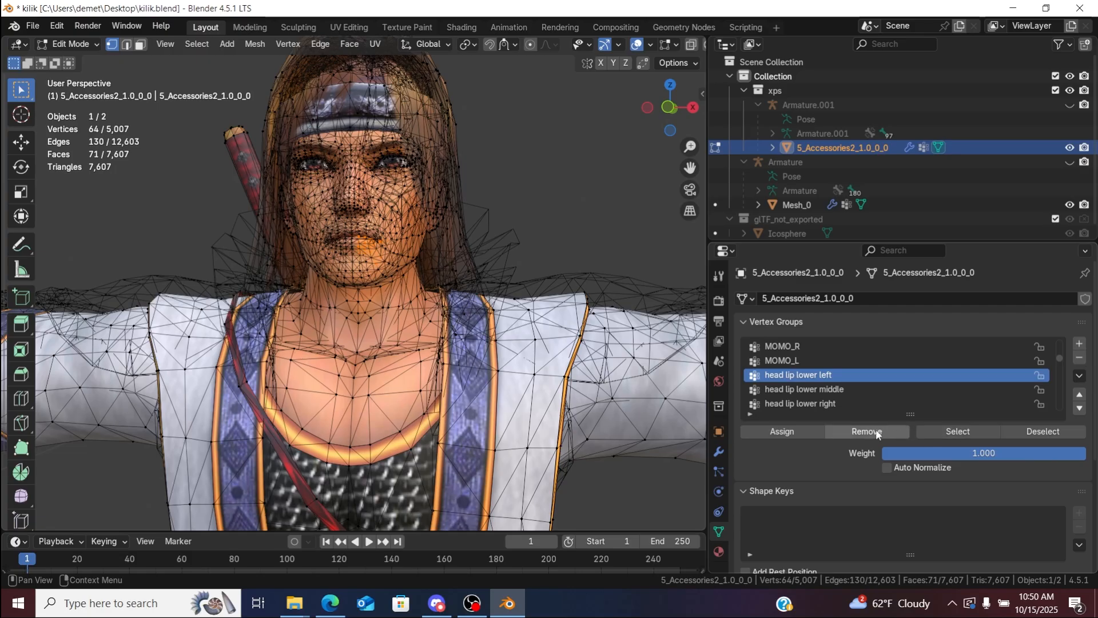
{"action": "scroll", "coordinate": [832, 359], "scroll_direction": "up", "scroll_amount": 6, "text": "ctrl"}
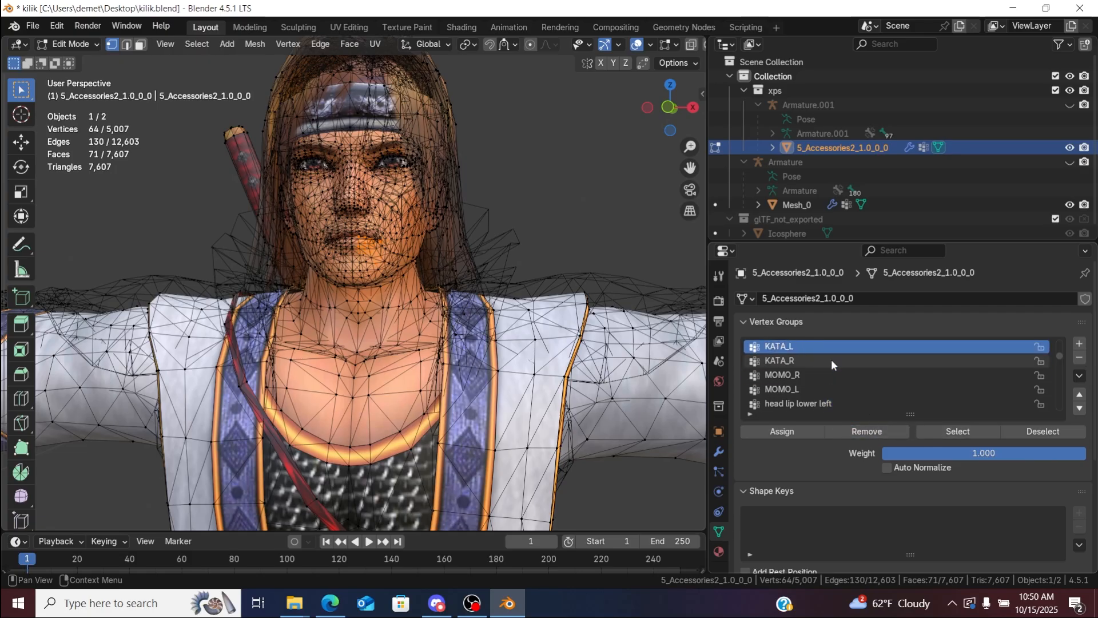
{"action": "scroll", "coordinate": [832, 359], "scroll_direction": "up", "scroll_amount": 2, "text": "ctrl"}
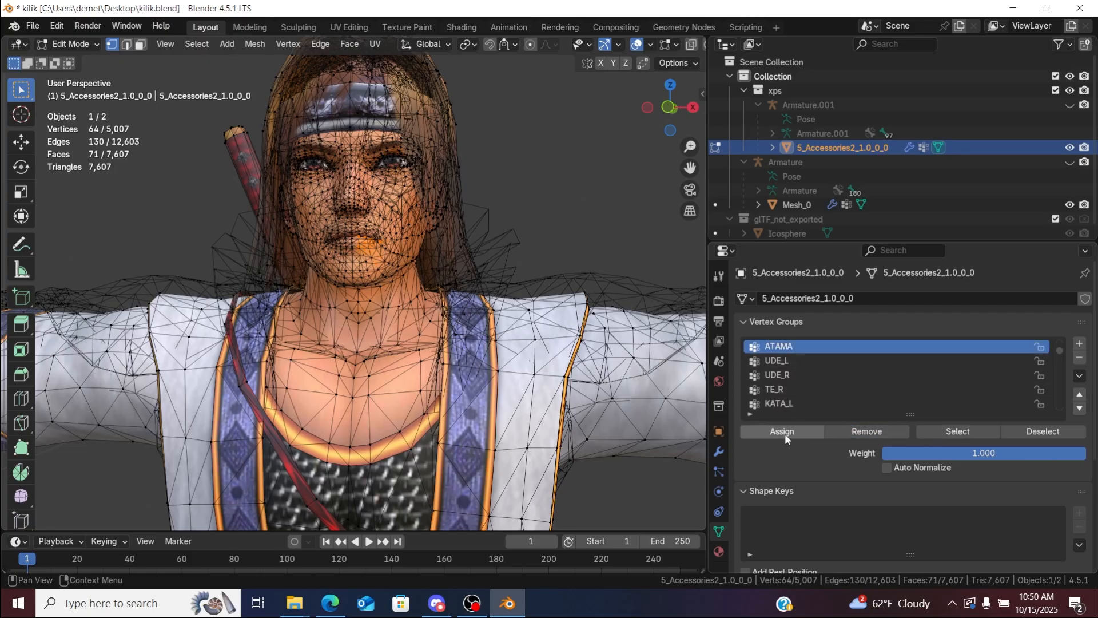
{"action": "left_click", "coordinate": [648, 252]}
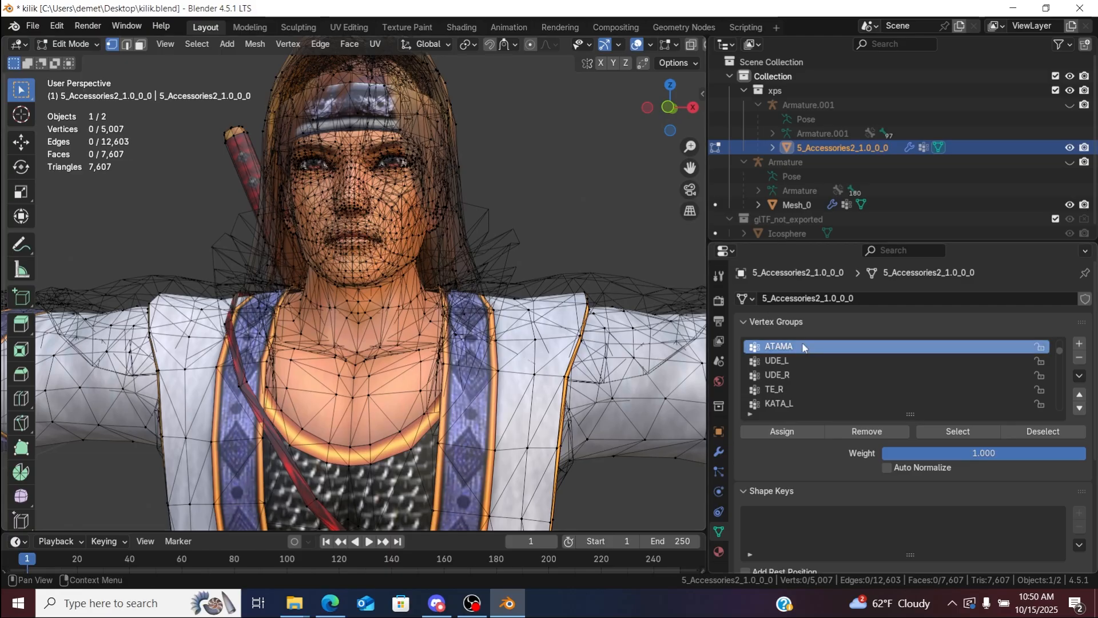
{"action": "scroll", "coordinate": [802, 360], "scroll_direction": "down", "scroll_amount": 6, "text": "ctrl"}
{"action": "scroll", "coordinate": [802, 358], "scroll_direction": "down", "scroll_amount": 2, "text": "ctrl"}
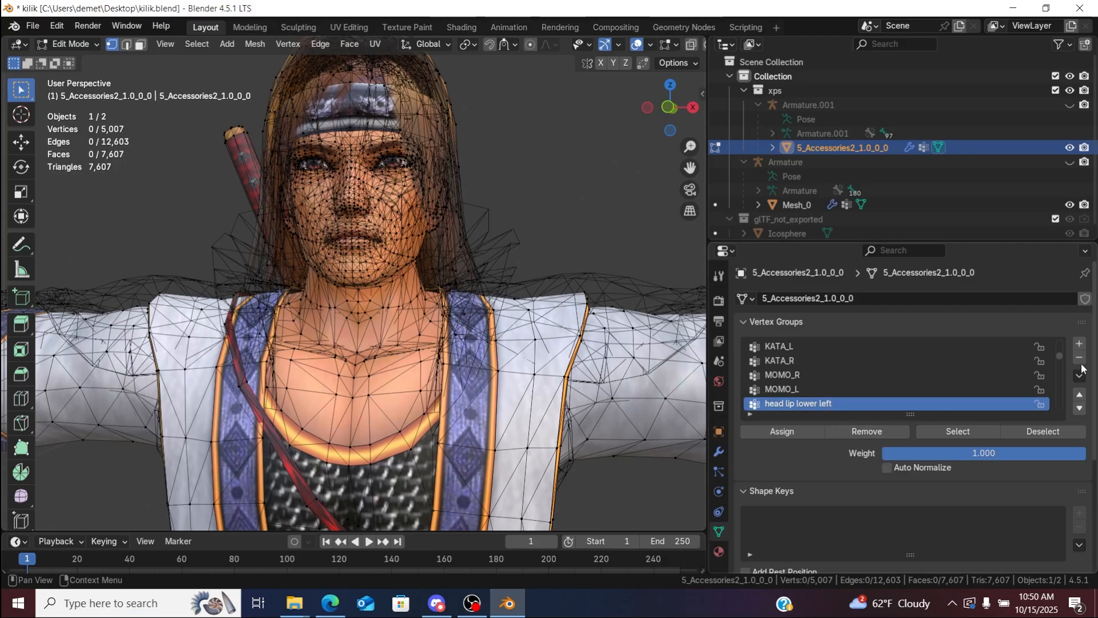
{"action": "scroll", "coordinate": [984, 400], "scroll_direction": "down", "scroll_amount": 1, "text": "ctrl"}
Step: Assign the head lip lower middle vertices to the ATAMA group at weight 1.000 and delete the head lip lower middle group
{"action": "left_click", "coordinate": [974, 427]}
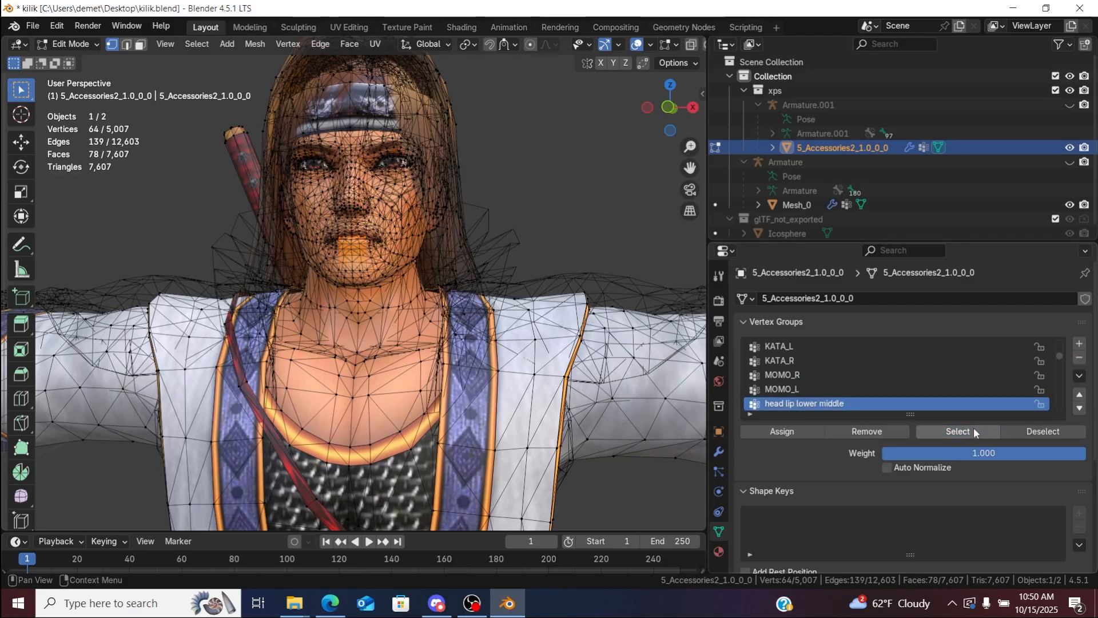
{"action": "left_click", "coordinate": [829, 388]}
{"action": "scroll", "coordinate": [829, 388], "scroll_direction": "up", "scroll_amount": 7, "text": "ctrl"}
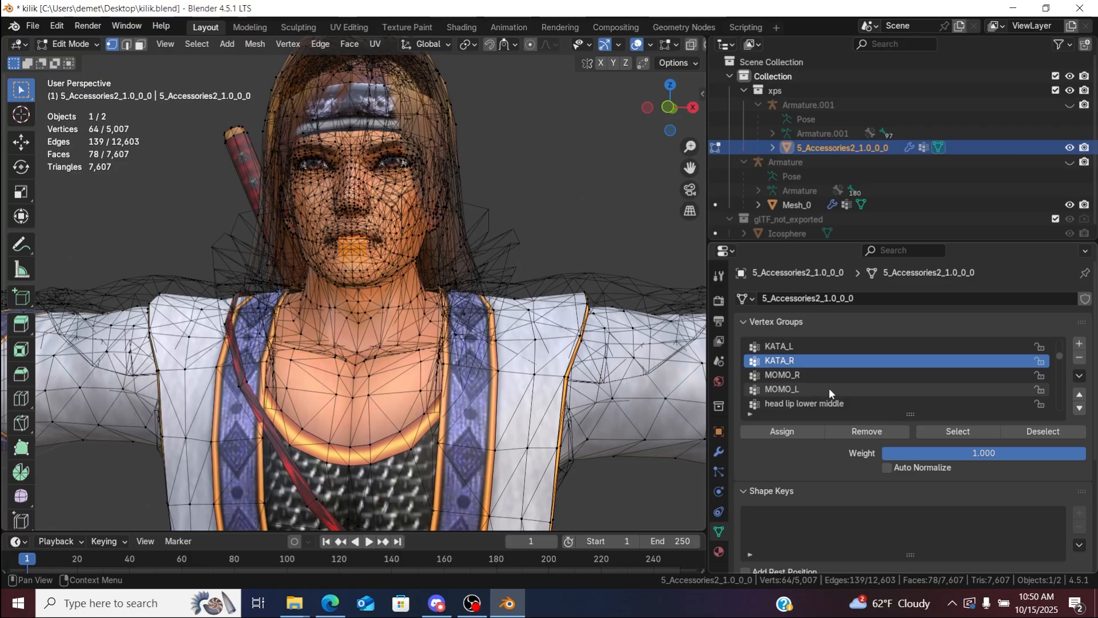
{"action": "left_click", "coordinate": [796, 433]}
{"action": "left_click", "coordinate": [658, 250]}
{"action": "scroll", "coordinate": [808, 376], "scroll_direction": "down", "scroll_amount": 9, "text": "ctrl"}
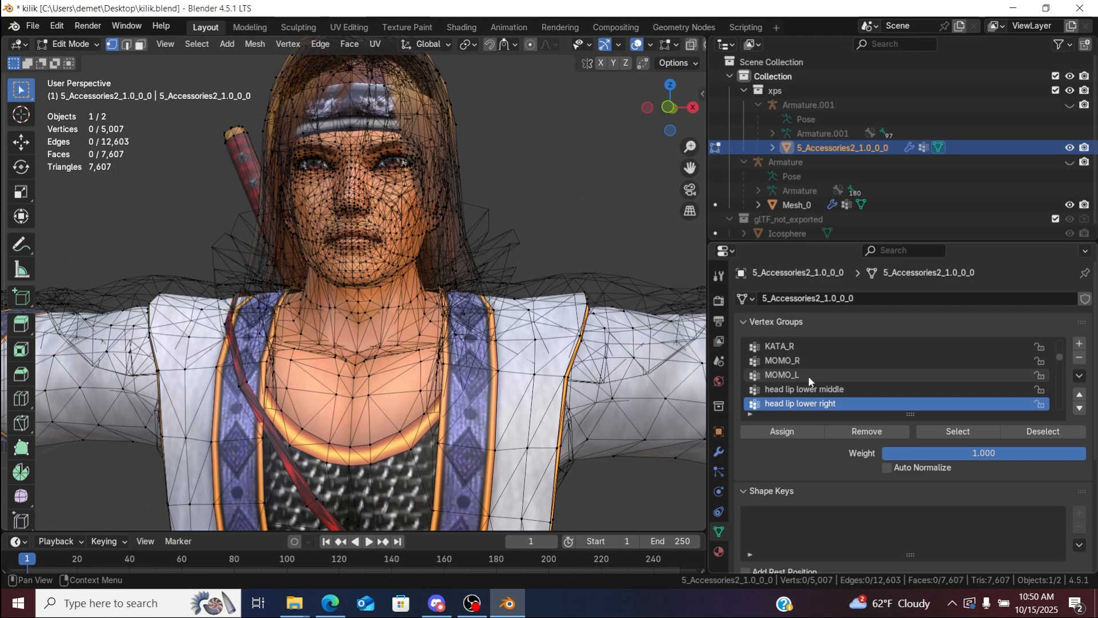
{"action": "left_click", "coordinate": [809, 389]}
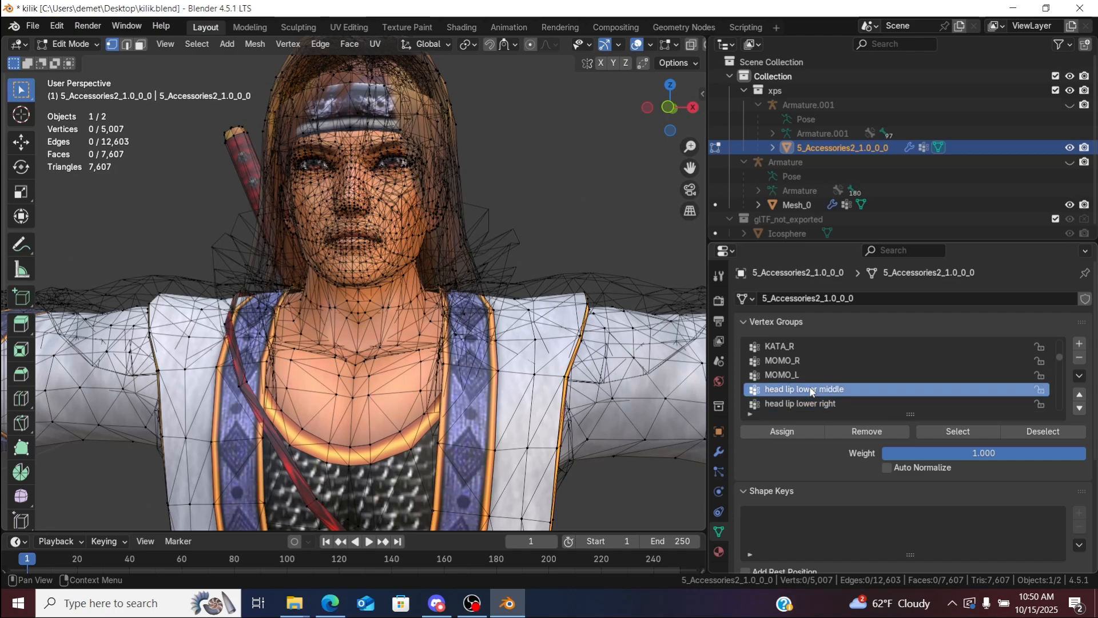
{"action": "left_click", "coordinate": [1079, 358]}
Step: Assign the head lip lower right vertices to the ATAMA group at weight 1.000 and delete the head lip lower right group
{"action": "left_click", "coordinate": [973, 389]}
{"action": "left_click", "coordinate": [968, 429]}
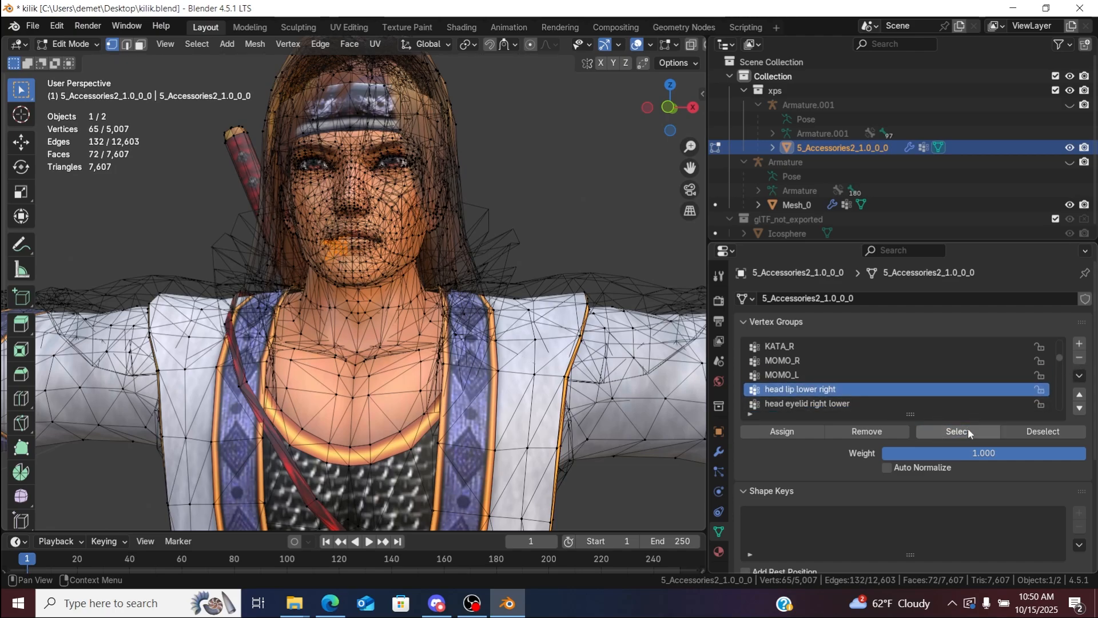
{"action": "scroll", "coordinate": [833, 374], "scroll_direction": "up", "scroll_amount": 10, "text": "ctrl"}
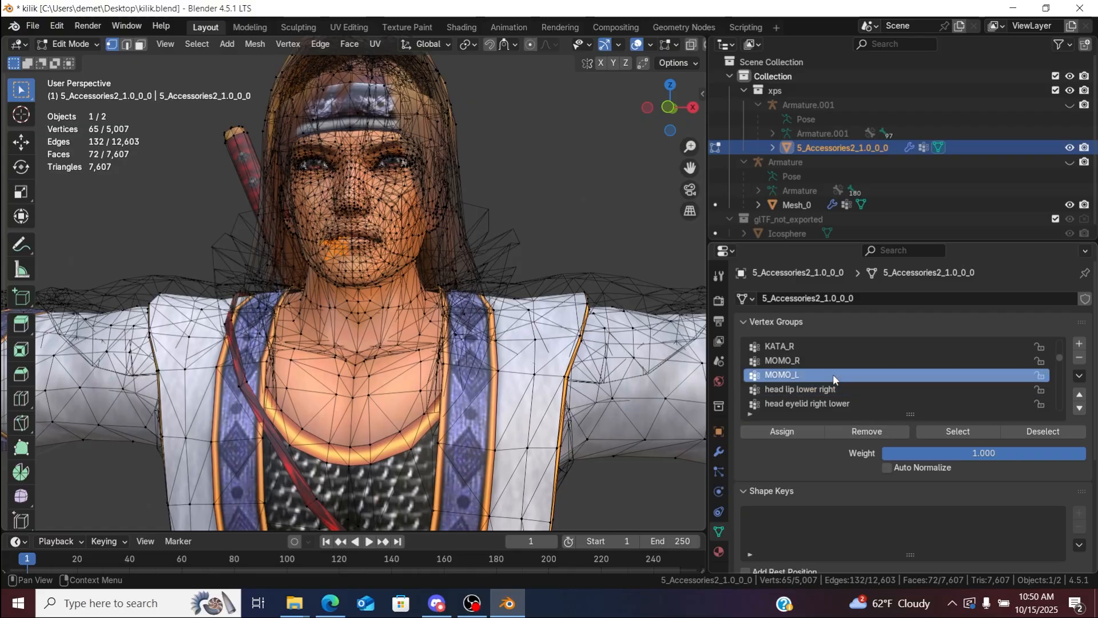
{"action": "scroll", "coordinate": [832, 374], "scroll_direction": "down", "scroll_amount": 1, "text": "ctrl"}
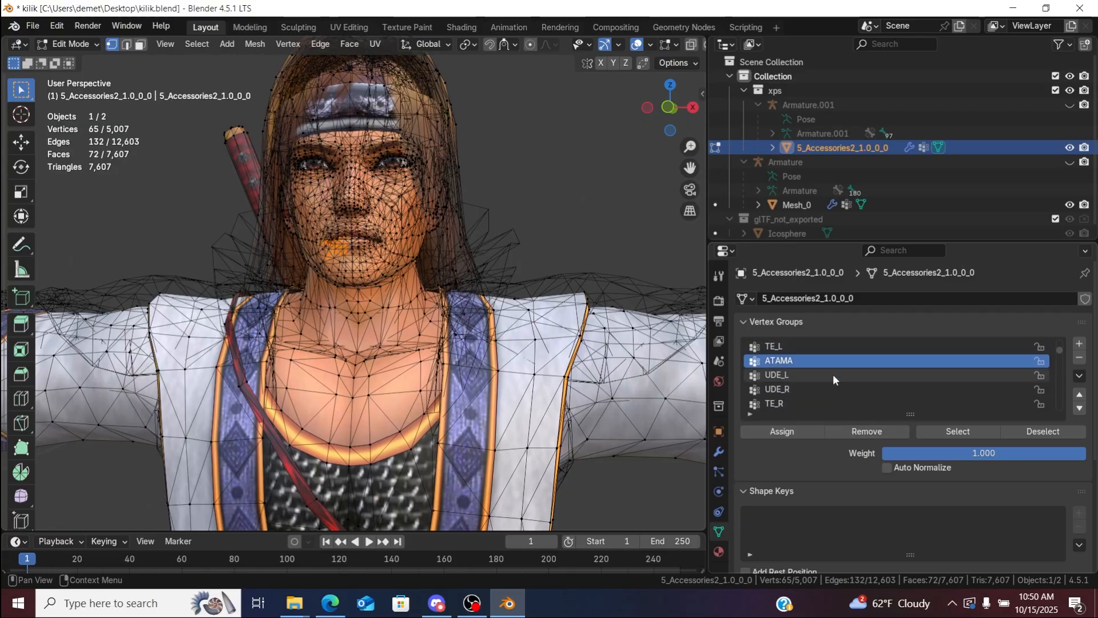
{"action": "left_click", "coordinate": [649, 231]}
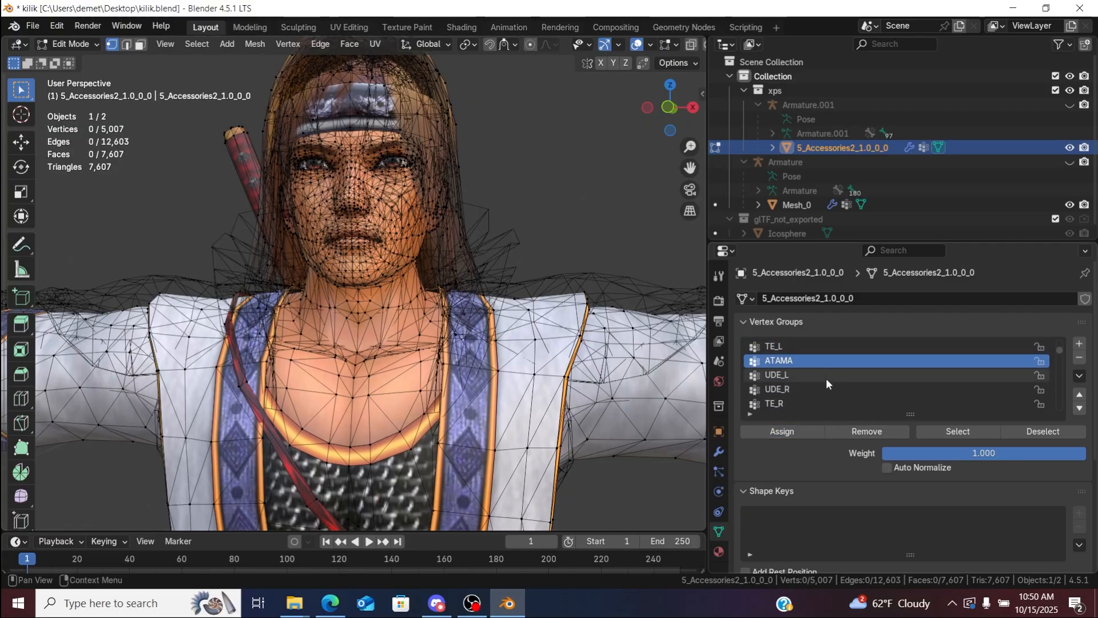
{"action": "scroll", "coordinate": [810, 373], "scroll_direction": "down", "scroll_amount": 6, "text": "ctrl"}
{"action": "scroll", "coordinate": [810, 372], "scroll_direction": "down", "scroll_amount": 3, "text": "ctrl"}
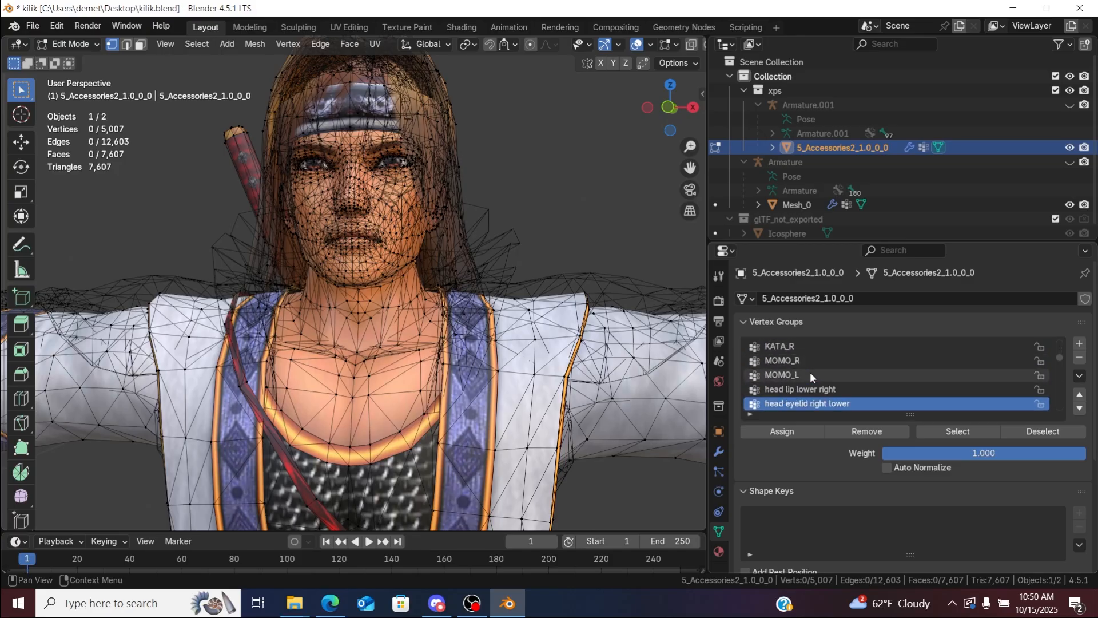
{"action": "scroll", "coordinate": [810, 372], "scroll_direction": "up", "scroll_amount": 1, "text": "ctrl"}
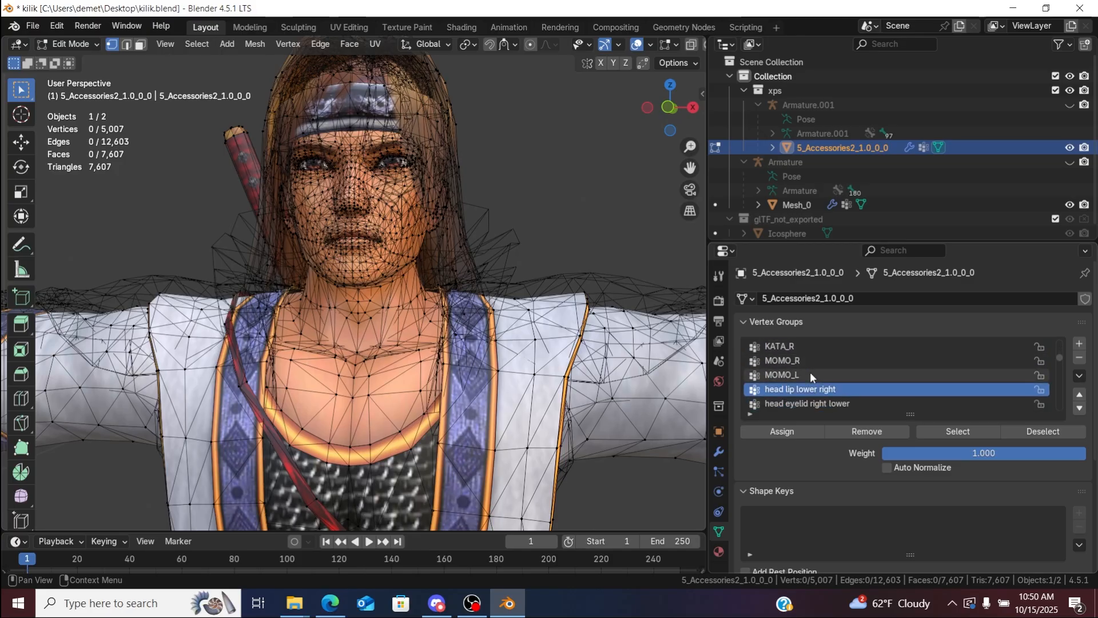
{"action": "left_click", "coordinate": [1079, 357]}
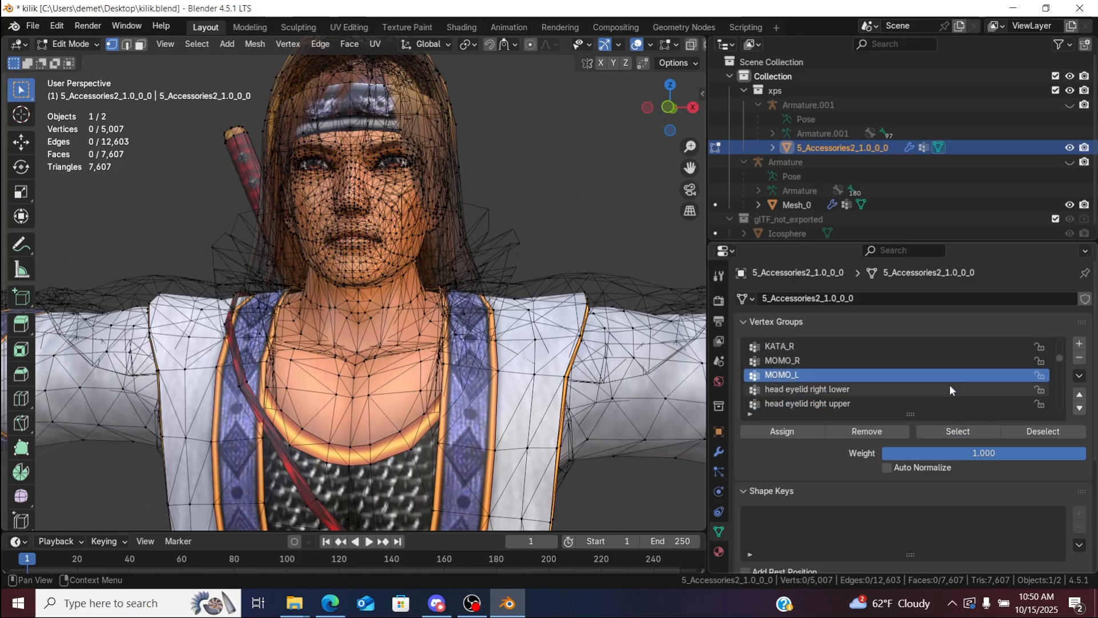
Step: Assign the head eyelid right lower vertices to the ATAMA group at weight 1.000 and delete the head eyelid right lower group
{"action": "left_click", "coordinate": [949, 430]}
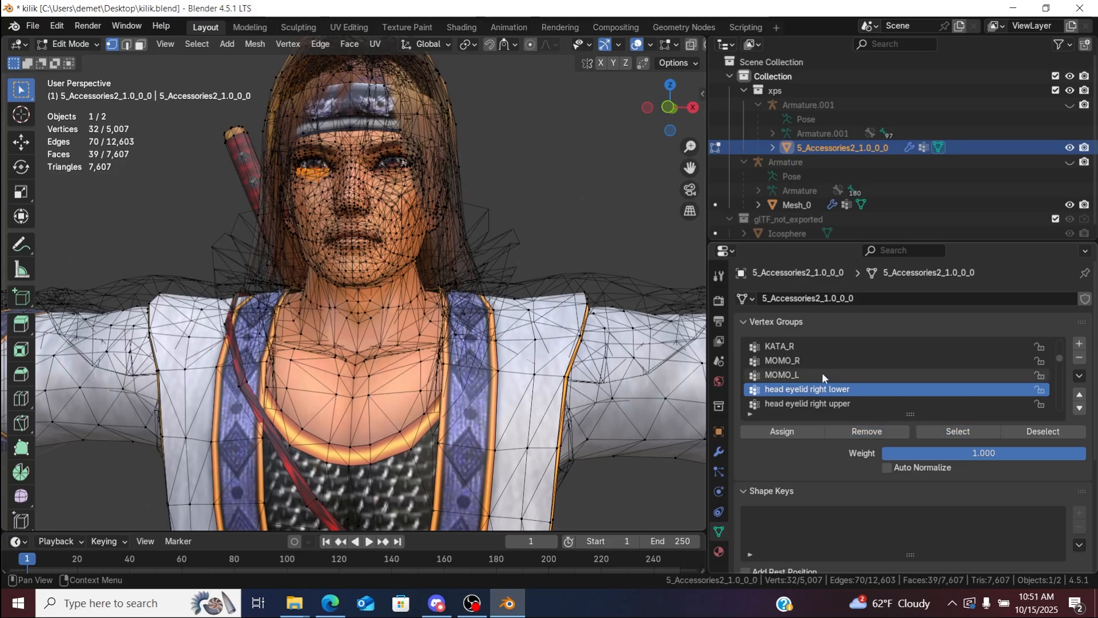
{"action": "scroll", "coordinate": [822, 373], "scroll_direction": "up", "scroll_amount": 7, "text": "ctrl"}
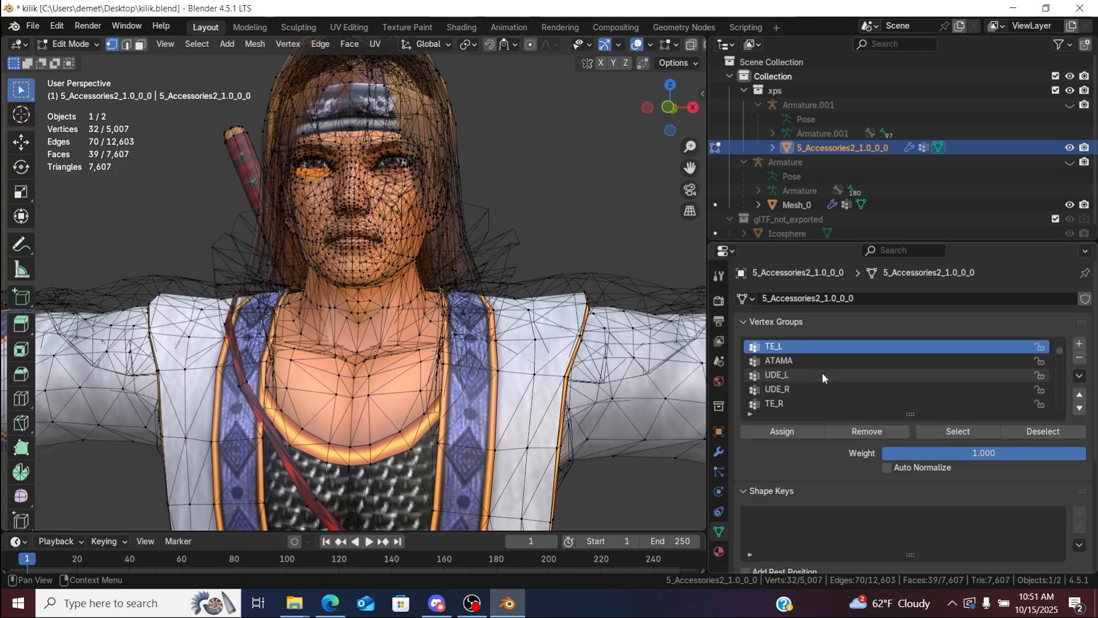
{"action": "scroll", "coordinate": [822, 373], "scroll_direction": "up", "scroll_amount": 1, "text": "ctrl"}
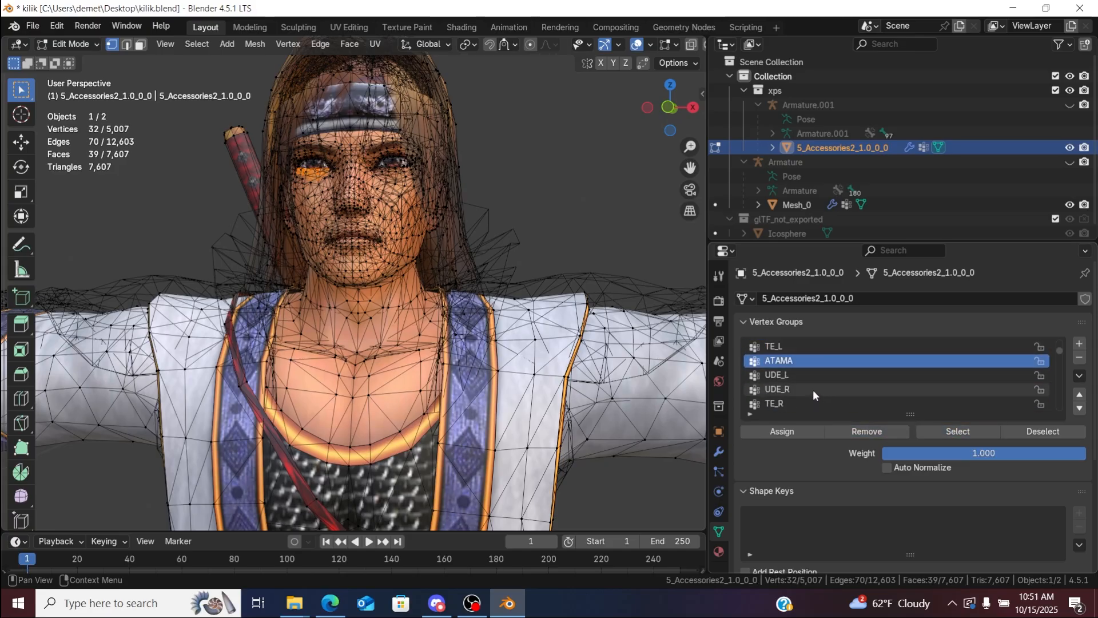
{"action": "left_click", "coordinate": [656, 236]}
{"action": "scroll", "coordinate": [914, 382], "scroll_direction": "down", "scroll_amount": 4, "text": "ctrl"}
{"action": "scroll", "coordinate": [914, 381], "scroll_direction": "down", "scroll_amount": 5, "text": "ctrl"}
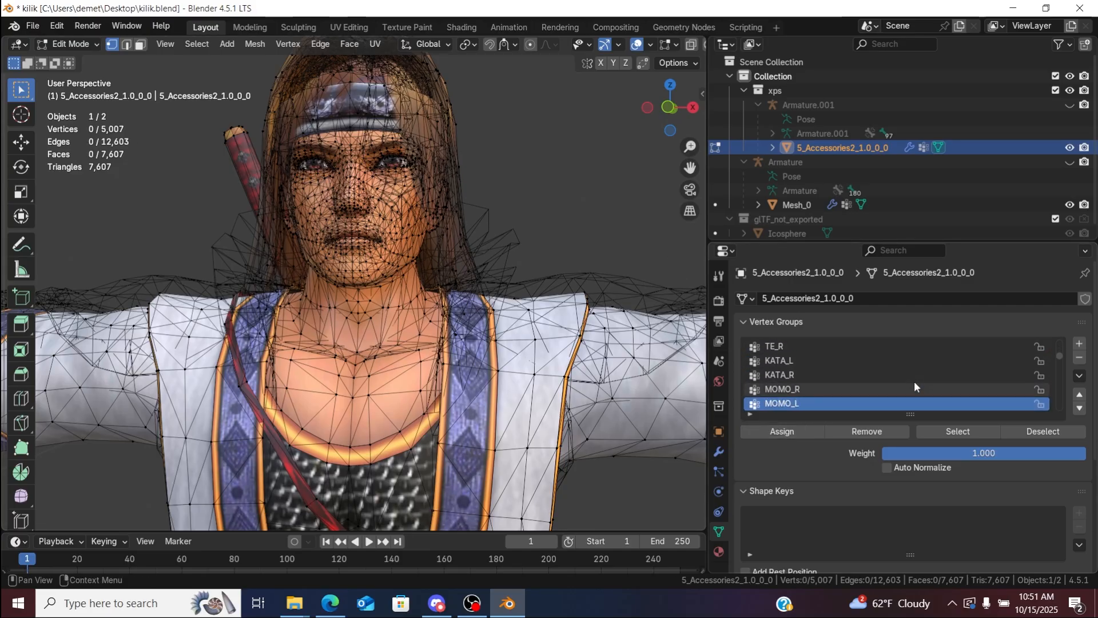
{"action": "scroll", "coordinate": [915, 381], "scroll_direction": "up", "scroll_amount": 1, "text": "ctrl"}
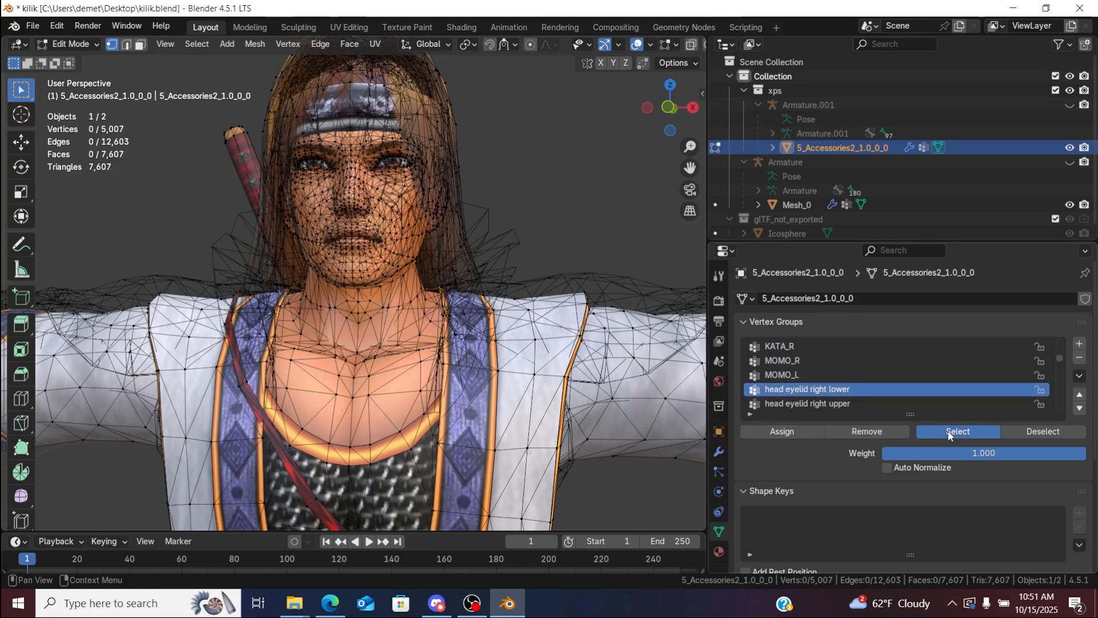
{"action": "left_click", "coordinate": [1080, 358]}
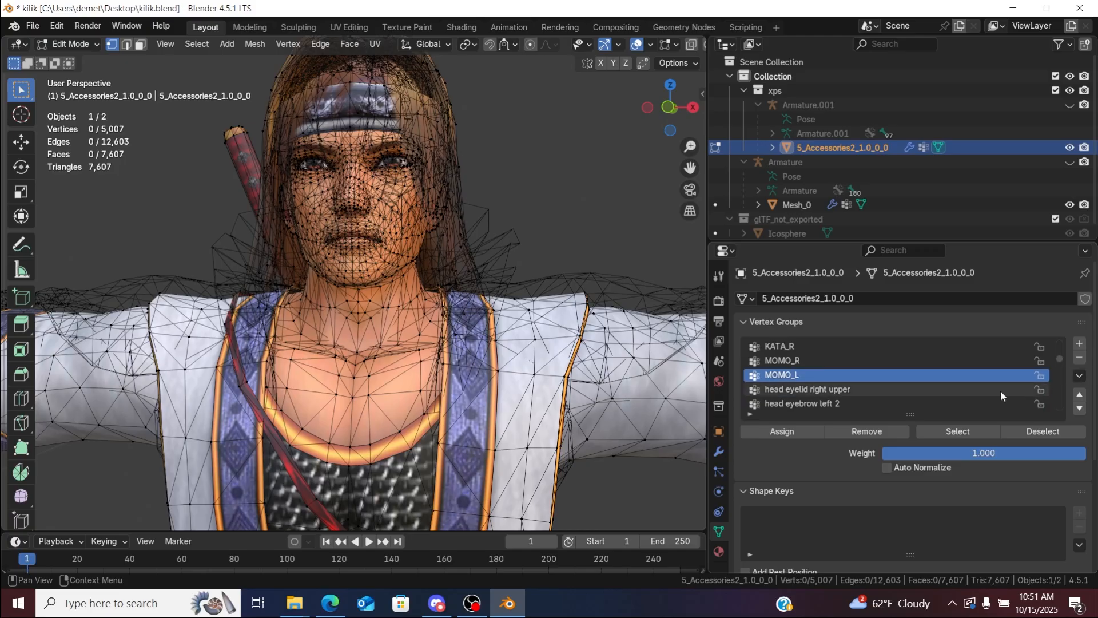
Step: Assign the head eyelid right upper vertices to the ATAMA group at weight 1.000 and delete the head eyelid right upper group
{"action": "left_click", "coordinate": [983, 391]}
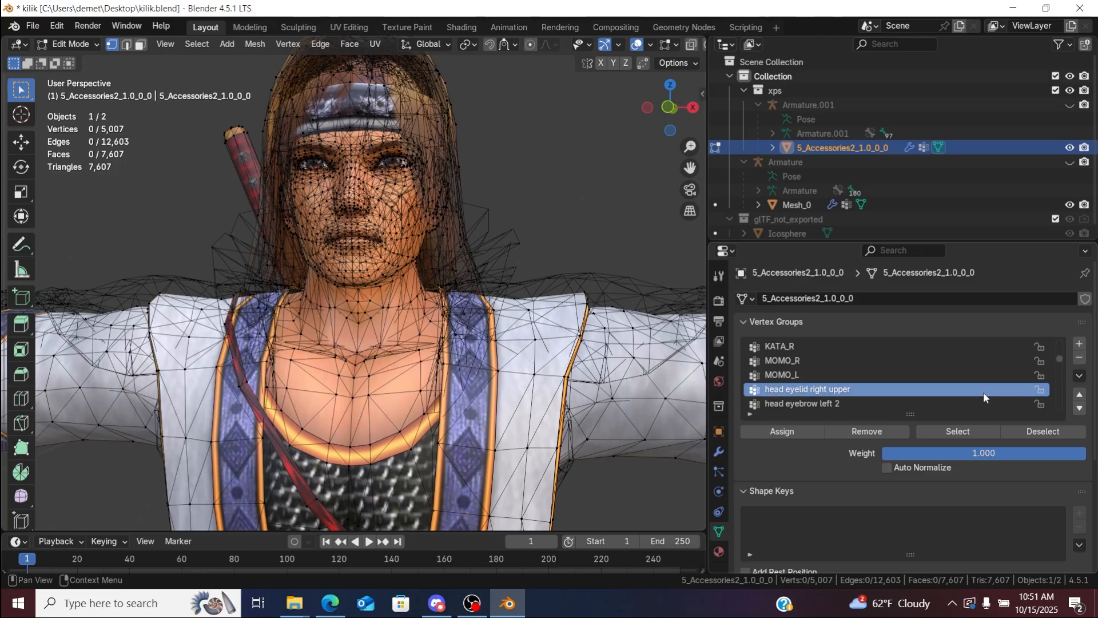
{"action": "left_click", "coordinate": [964, 430]}
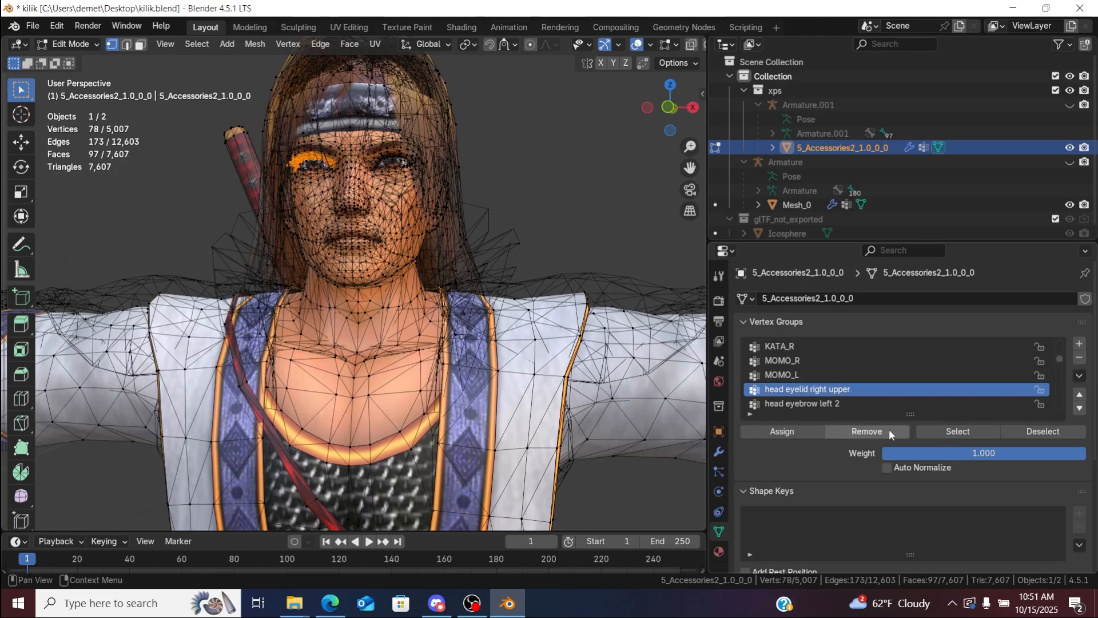
{"action": "left_click", "coordinate": [838, 376]}
{"action": "scroll", "coordinate": [839, 376], "scroll_direction": "up", "scroll_amount": 8, "text": "ctrl"}
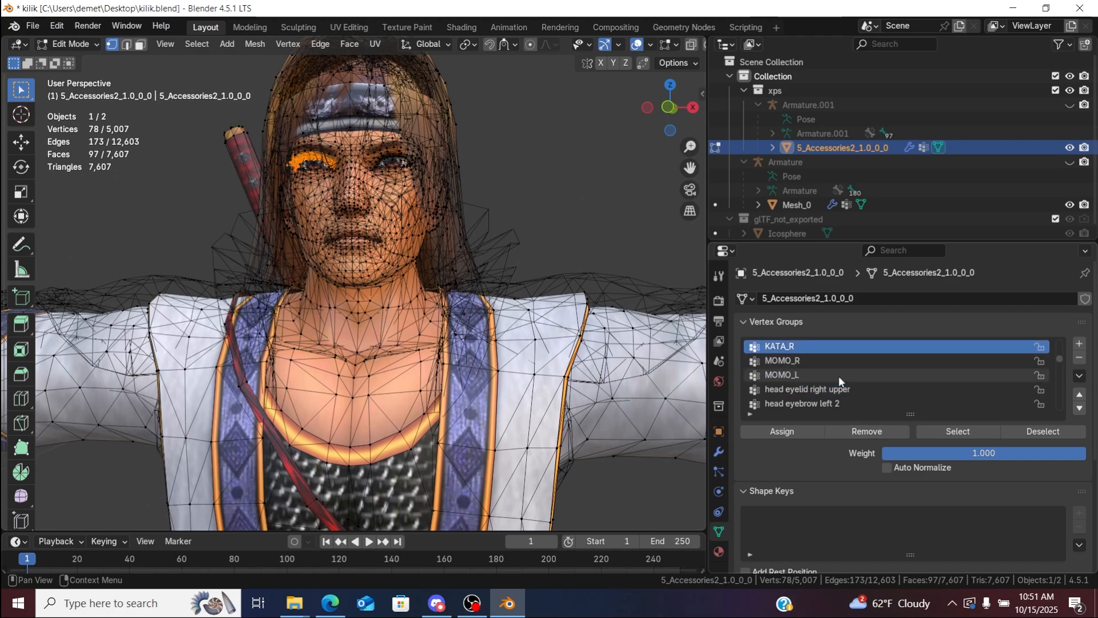
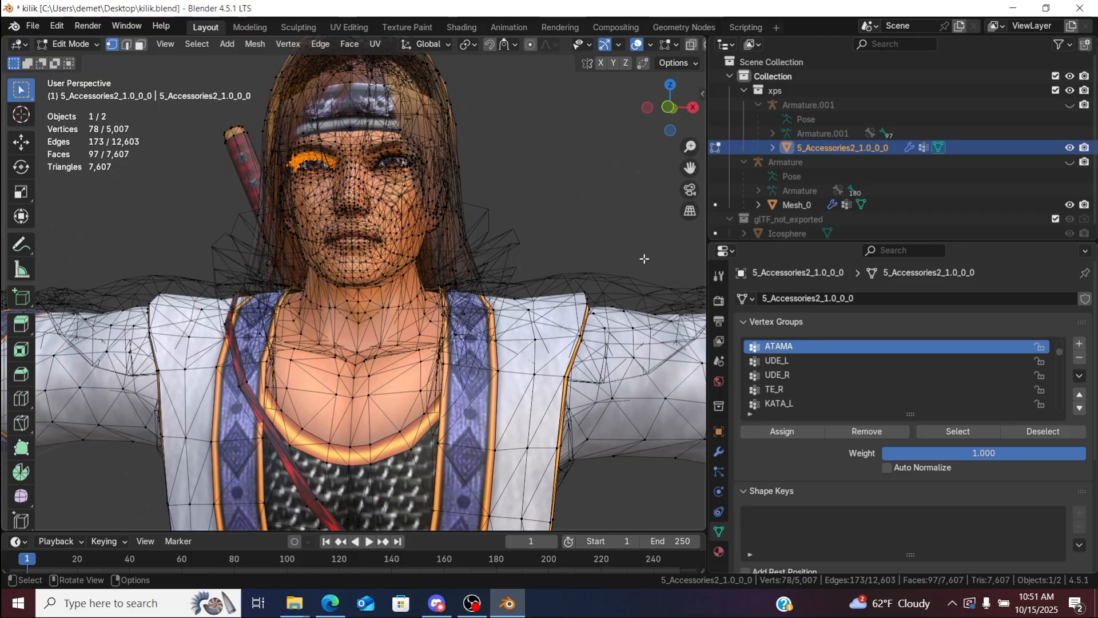
{"action": "key", "text": "alt+a"}
{"action": "scroll", "coordinate": [846, 377], "scroll_direction": "down", "scroll_amount": 6, "text": "ctrl"}
{"action": "scroll", "coordinate": [846, 371], "scroll_direction": "down", "scroll_amount": 2, "text": "ctrl"}
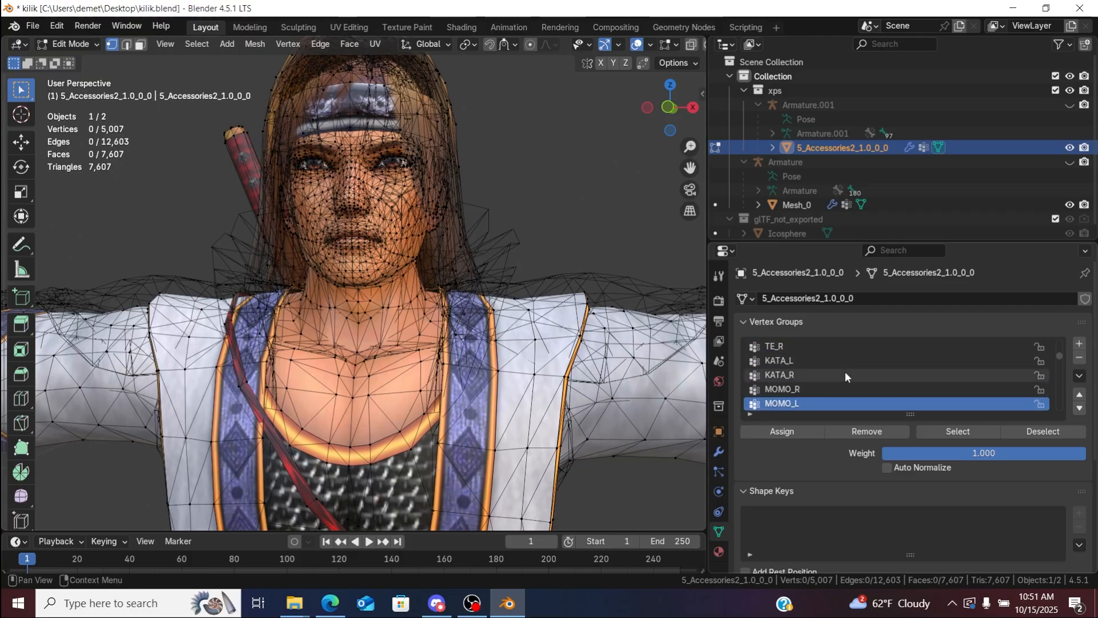
{"action": "left_click", "coordinate": [929, 430]}
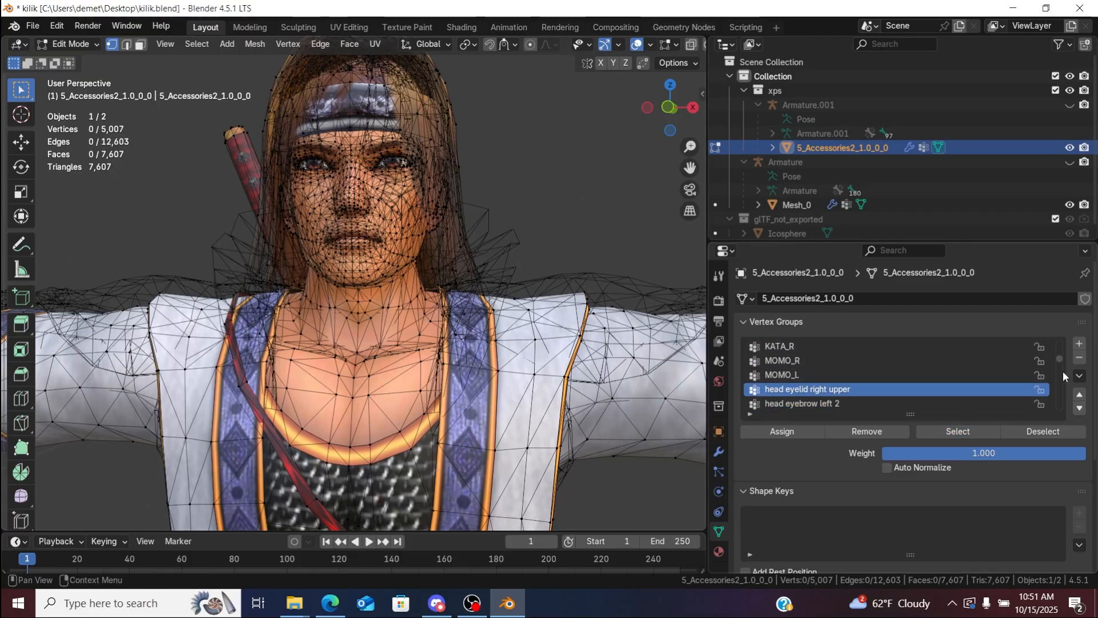
{"action": "left_click", "coordinate": [1078, 358]}
Step: Assign the head eyebrow left 2 vertices to the ATAMA group at weight 1.000 and delete the head eyebrow left 2 group
{"action": "left_click", "coordinate": [968, 432]}
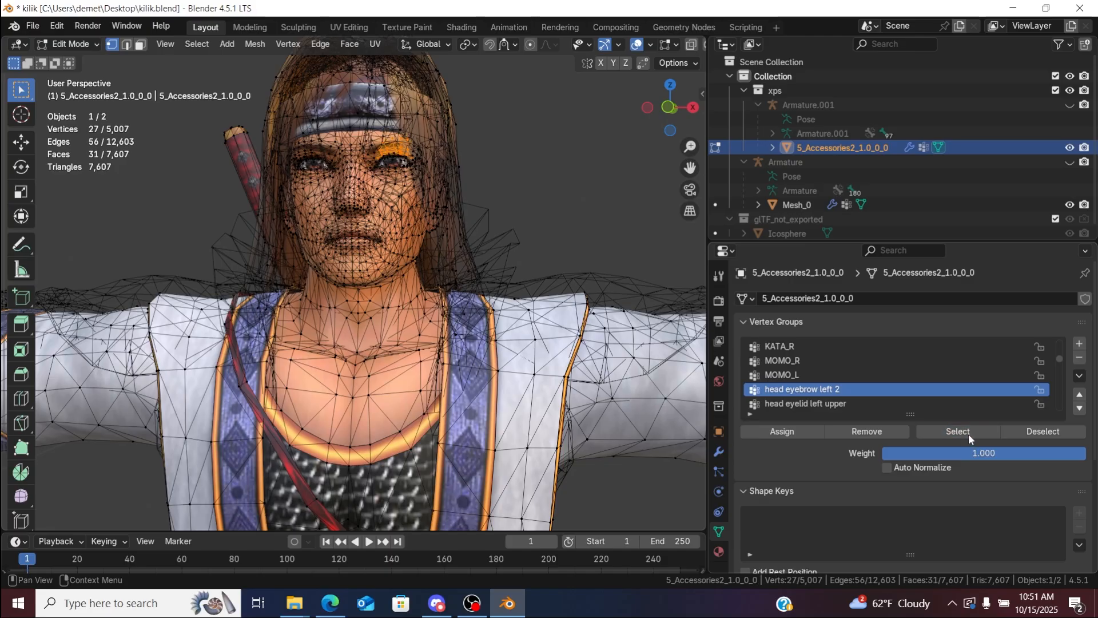
{"action": "left_click", "coordinate": [840, 361]}
{"action": "key", "text": "Up"}
{"action": "key", "text": "Up"}
{"action": "key", "text": "Up"}
{"action": "key", "text": "Up"}
{"action": "key", "text": "Up"}
{"action": "key", "text": "Up"}
{"action": "key", "text": "Up"}
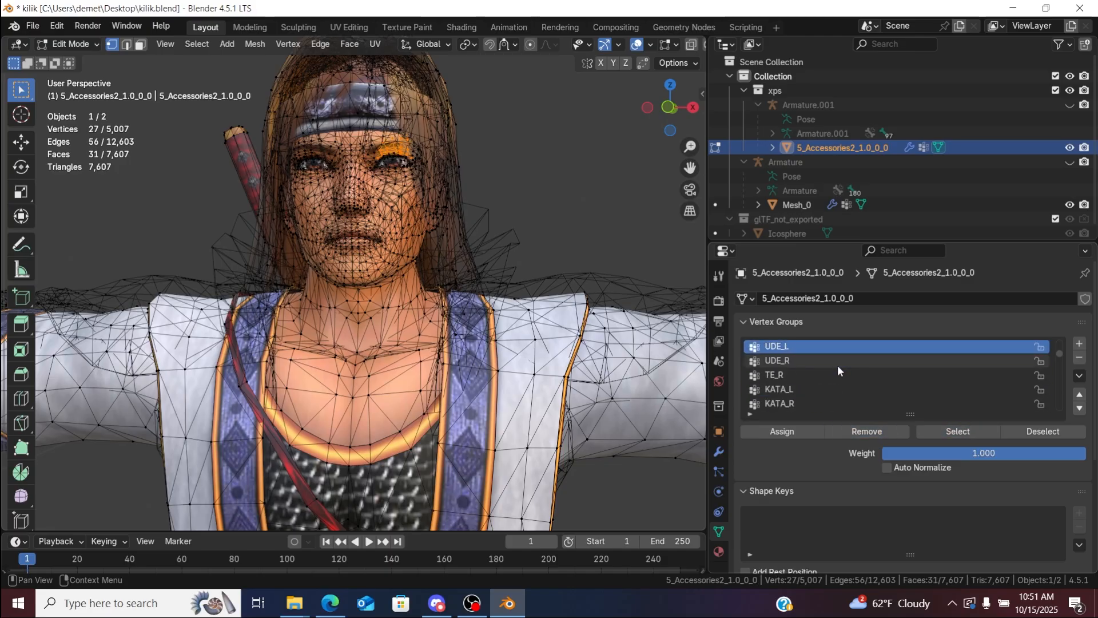
{"action": "left_click", "coordinate": [837, 362]}
{"action": "left_click", "coordinate": [796, 432]}
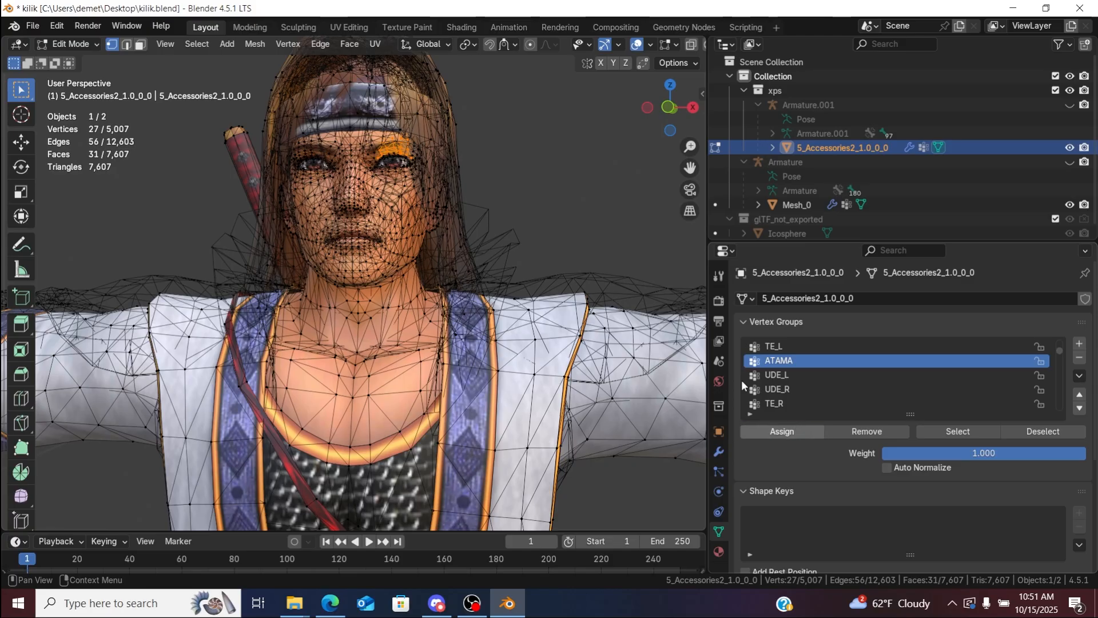
{"action": "key", "text": "alt+a"}
{"action": "key", "text": "Down"}
{"action": "key", "text": "Down"}
{"action": "key", "text": "Down"}
{"action": "key", "text": "Down"}
{"action": "key", "text": "Down"}
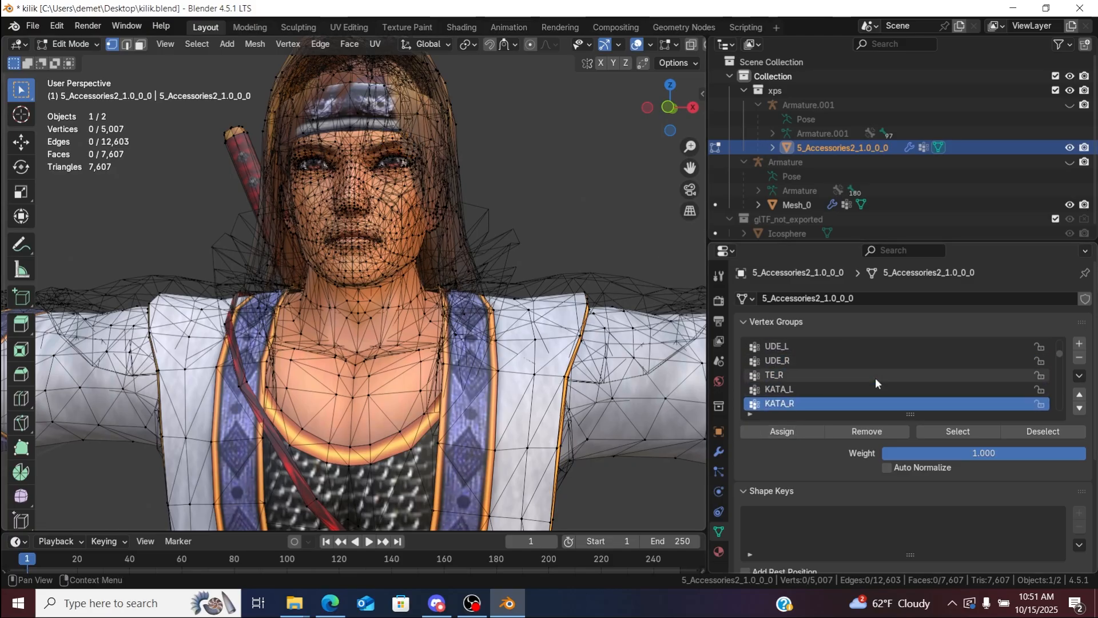
{"action": "key", "text": "Down"}
{"action": "key", "text": "Down"}
{"action": "key", "text": "Down"}
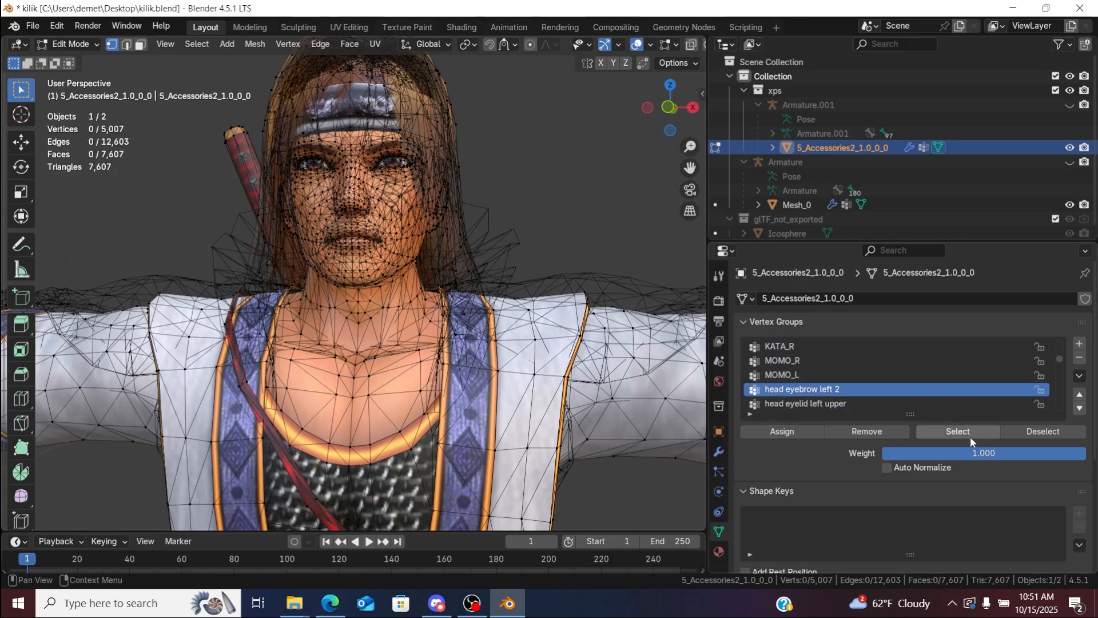
{"action": "left_click", "coordinate": [1079, 358]}
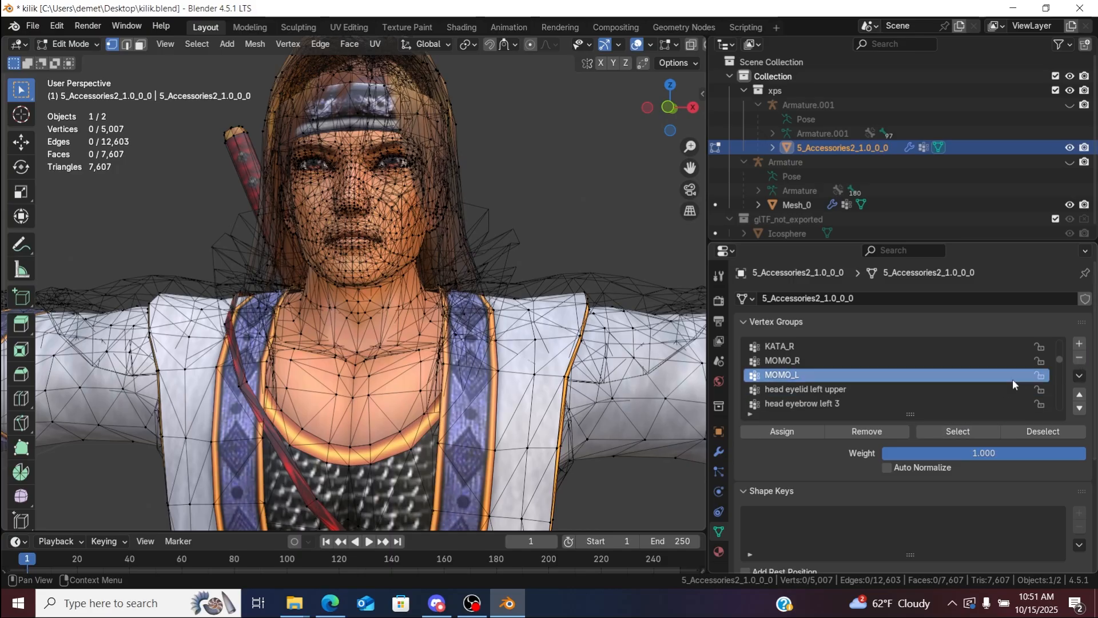
Step: Assign the head eyelid left upper vertices to the ATAMA group at weight 1.000 and delete the head eyelid left upper group
{"action": "left_click", "coordinate": [976, 389]}
{"action": "left_click", "coordinate": [978, 430]}
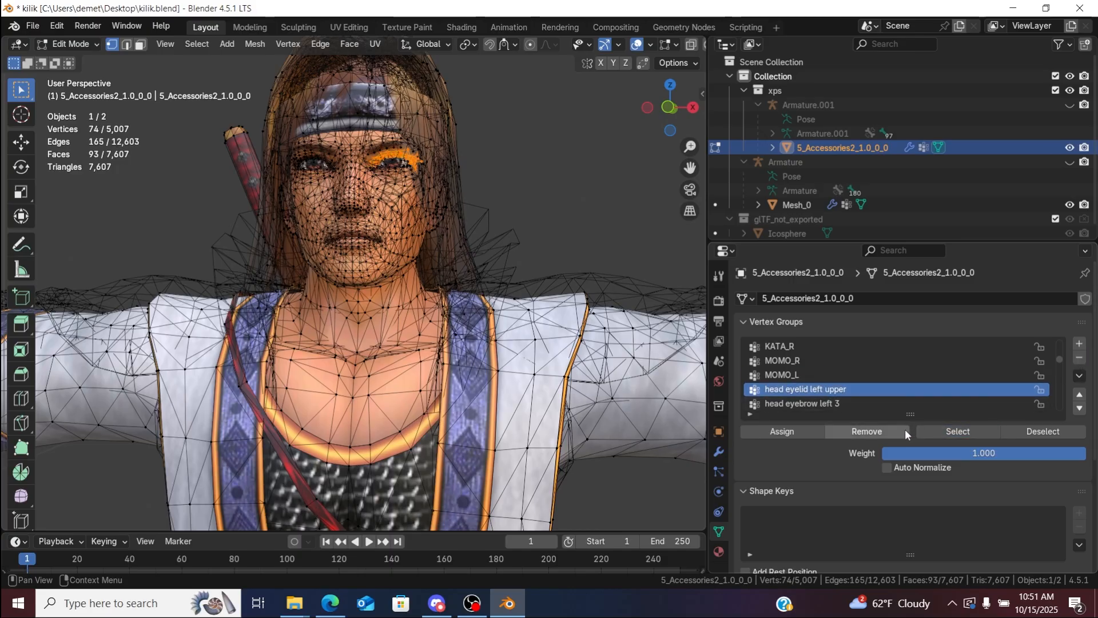
{"action": "key", "text": "Up"}
{"action": "key", "text": "Up"}
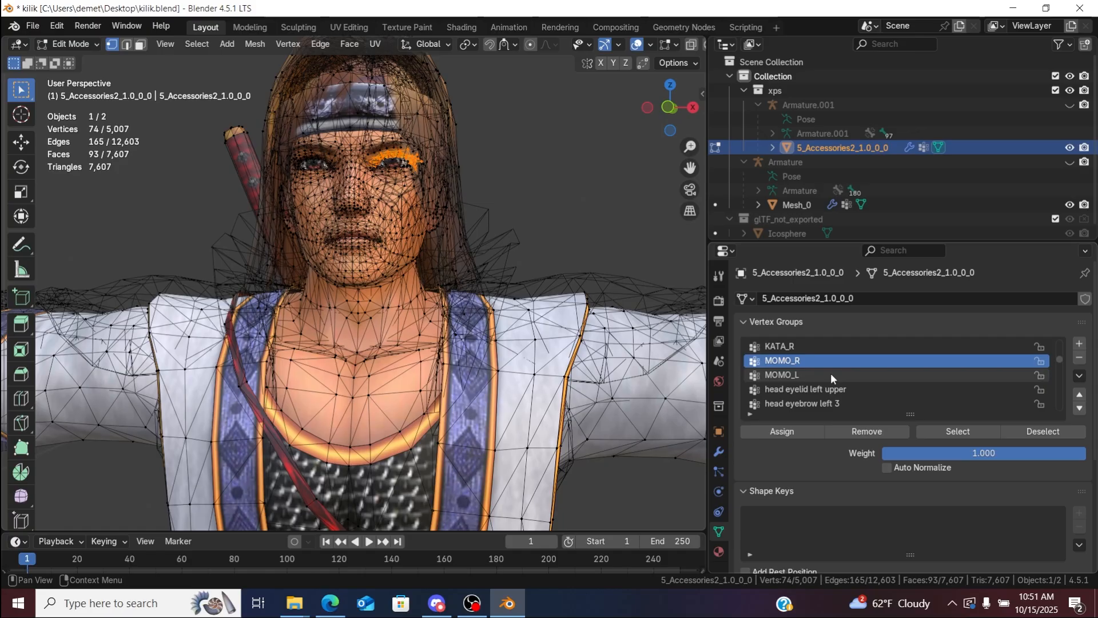
{"action": "key", "text": "Up"}
{"action": "key", "text": "Up"}
{"action": "key", "text": "Up"}
{"action": "key", "text": "Up"}
{"action": "key", "text": "Up"}
{"action": "key", "text": "Up"}
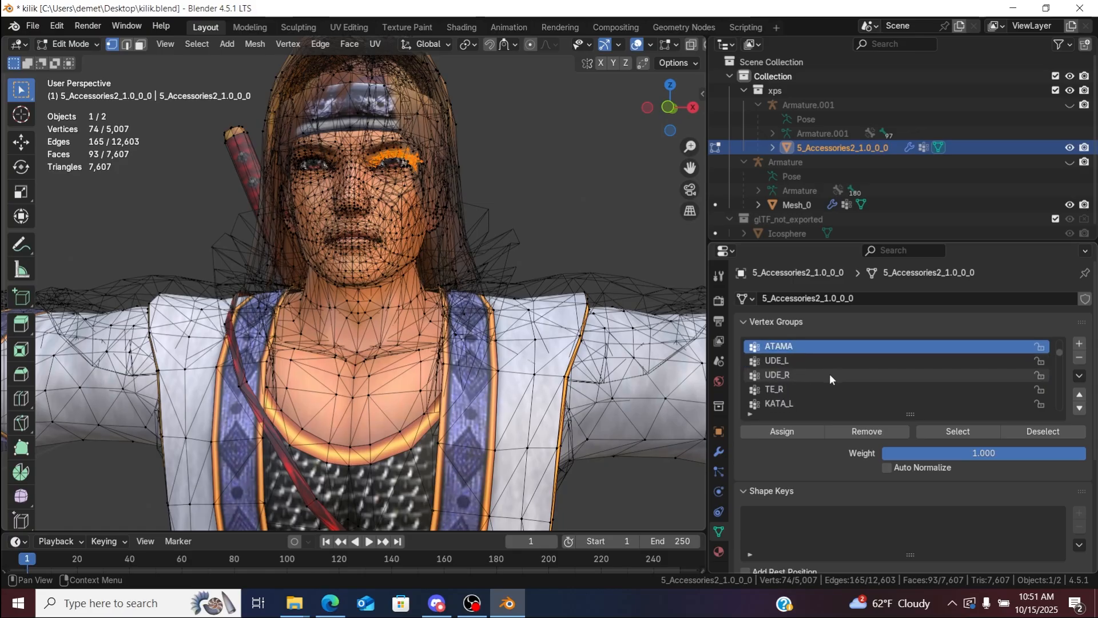
{"action": "left_click", "coordinate": [789, 432]}
{"action": "left_click", "coordinate": [650, 243]}
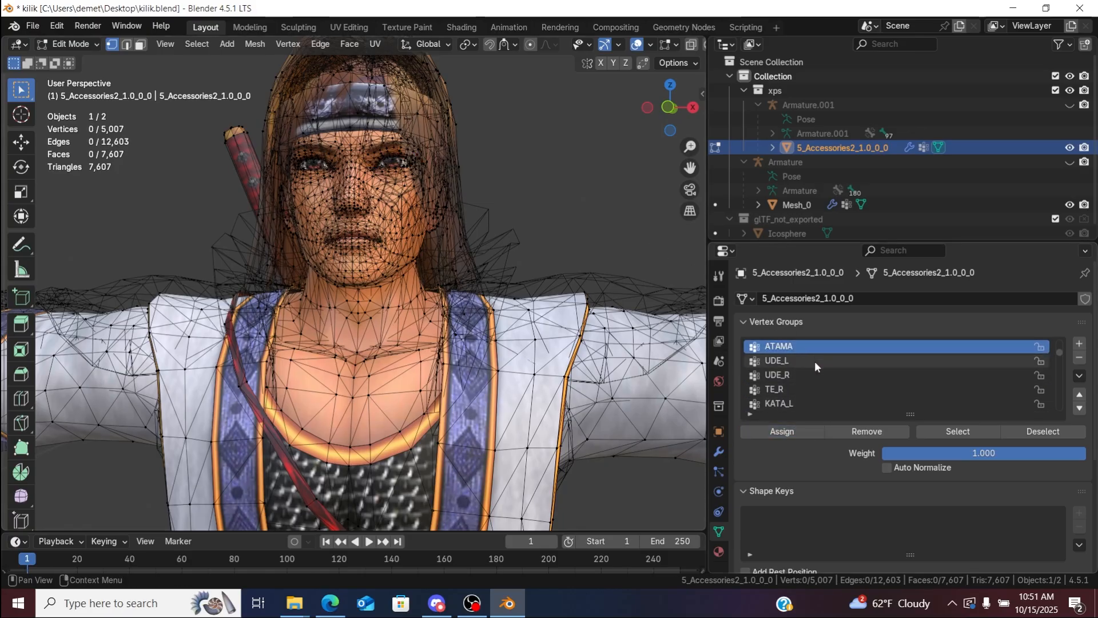
{"action": "key", "text": "Down"}
{"action": "key", "text": "Down"}
{"action": "key", "text": "Down"}
{"action": "key", "text": "Down"}
{"action": "key", "text": "Down"}
{"action": "key", "text": "Down"}
{"action": "key", "text": "Down"}
{"action": "key", "text": "Down"}
{"action": "key", "text": "Down"}
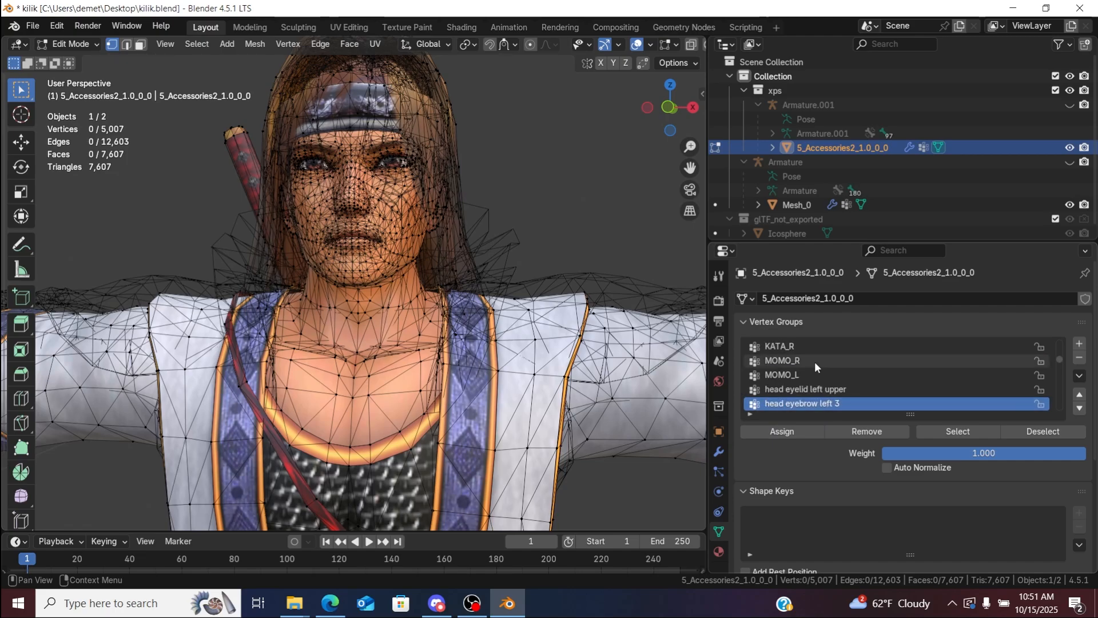
{"action": "key", "text": "Up"}
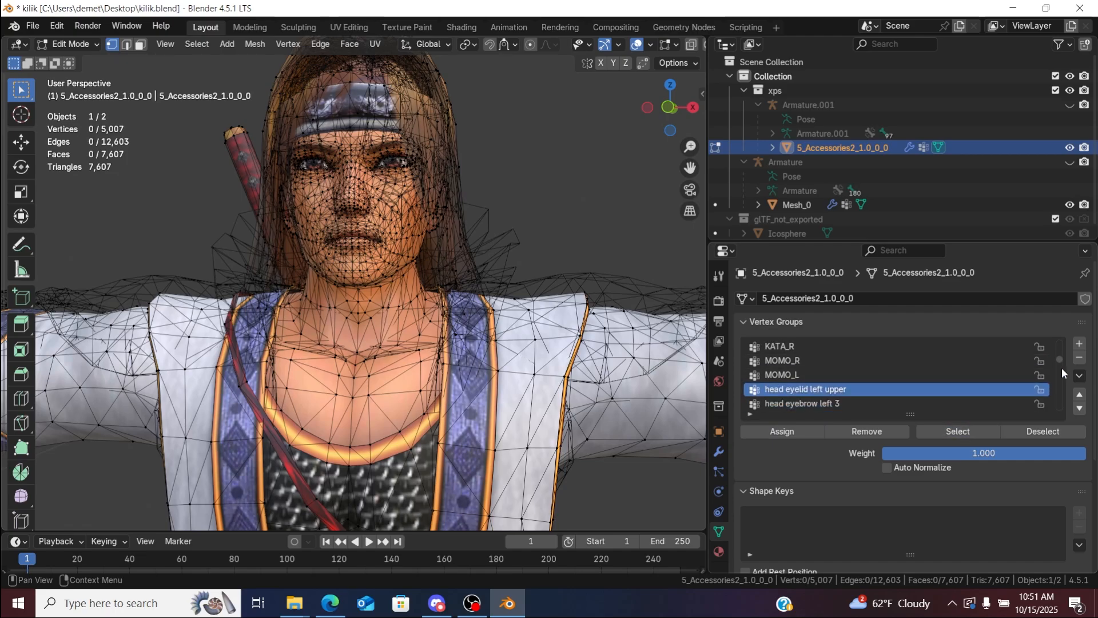
{"action": "left_click", "coordinate": [1079, 358]}
Step: Assign the head eyebrow left 3 vertices to the ATAMA group at weight 1.000 and delete the head eyebrow left 3 group
{"action": "left_click", "coordinate": [962, 392]}
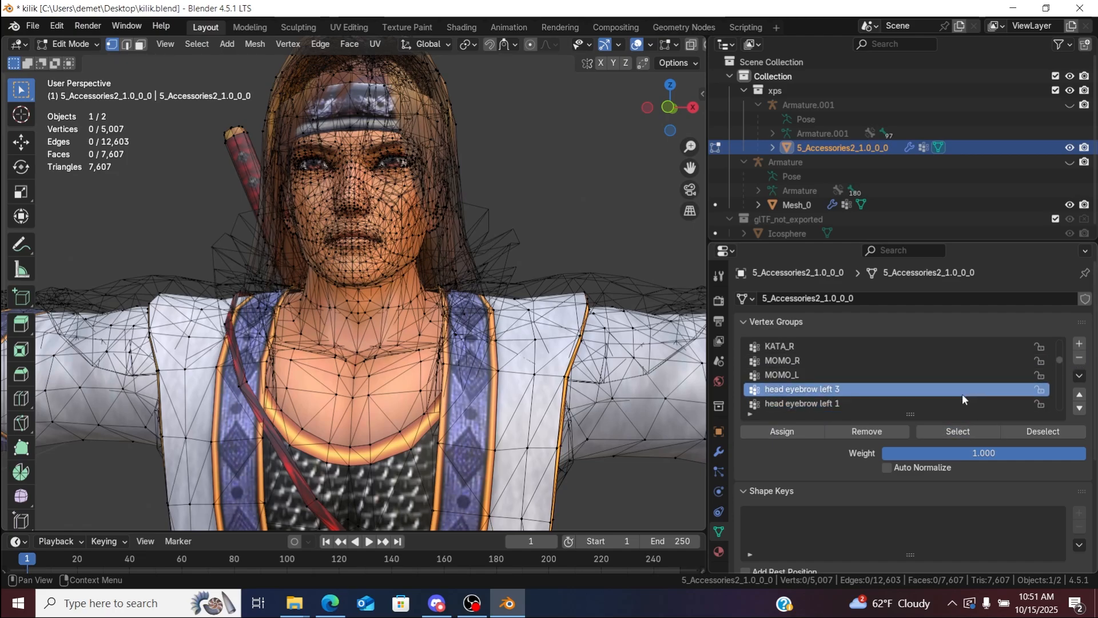
{"action": "left_click", "coordinate": [966, 433]}
{"action": "left_click", "coordinate": [826, 376]}
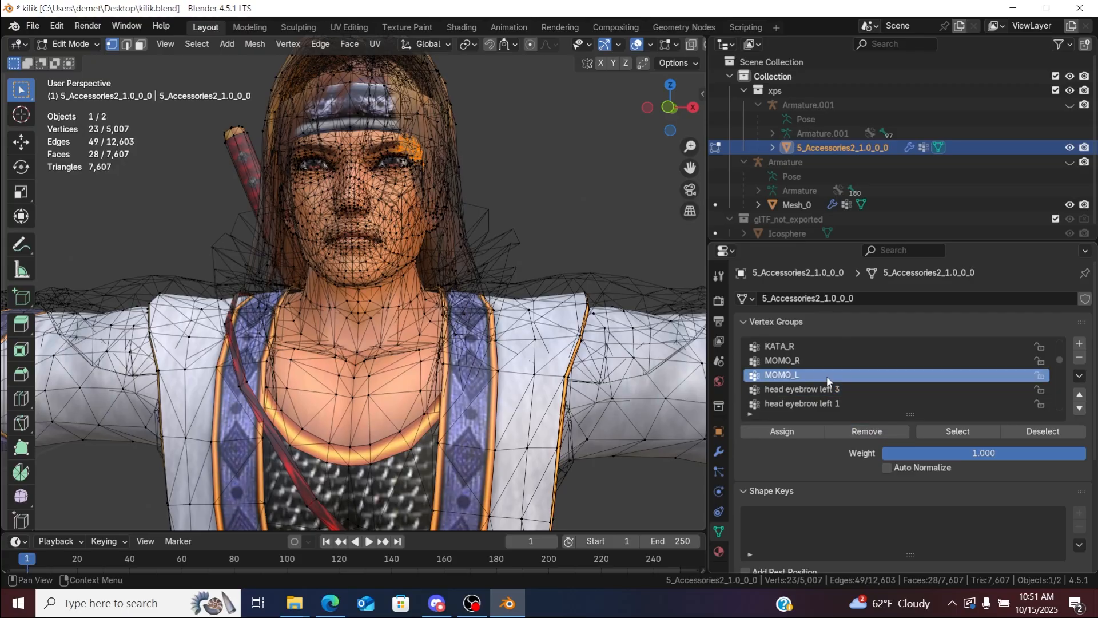
{"action": "key", "text": "Up"}
{"action": "key", "text": "Up"}
{"action": "key", "text": "Up"}
{"action": "key", "text": "Up"}
{"action": "key", "text": "Up"}
{"action": "key", "text": "Up"}
{"action": "key", "text": "Up"}
{"action": "key", "text": "Up"}
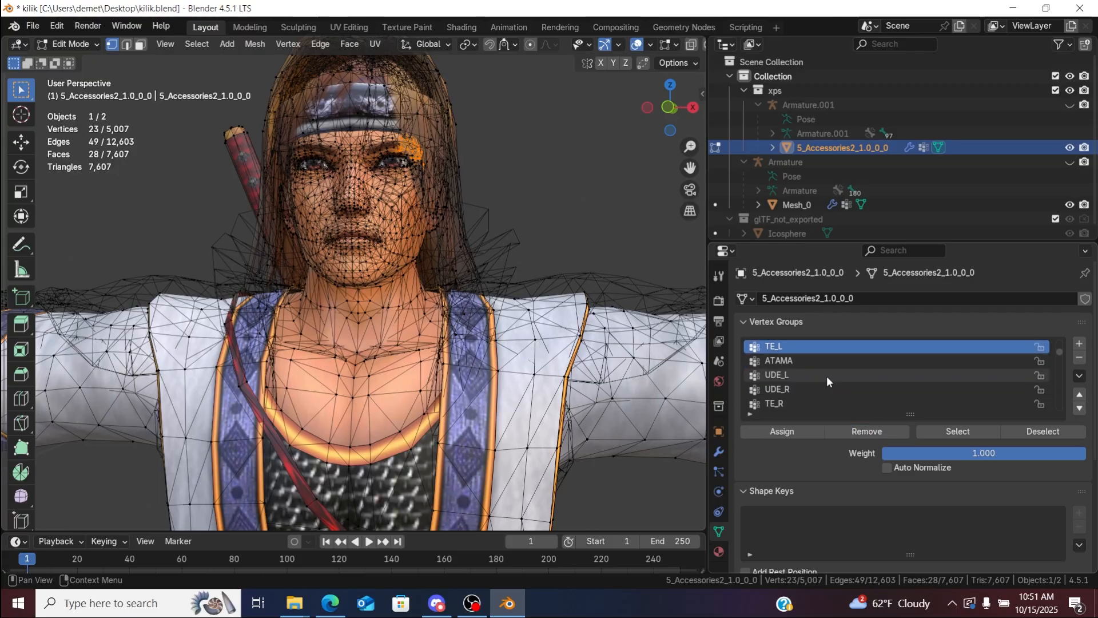
{"action": "key", "text": "Down"}
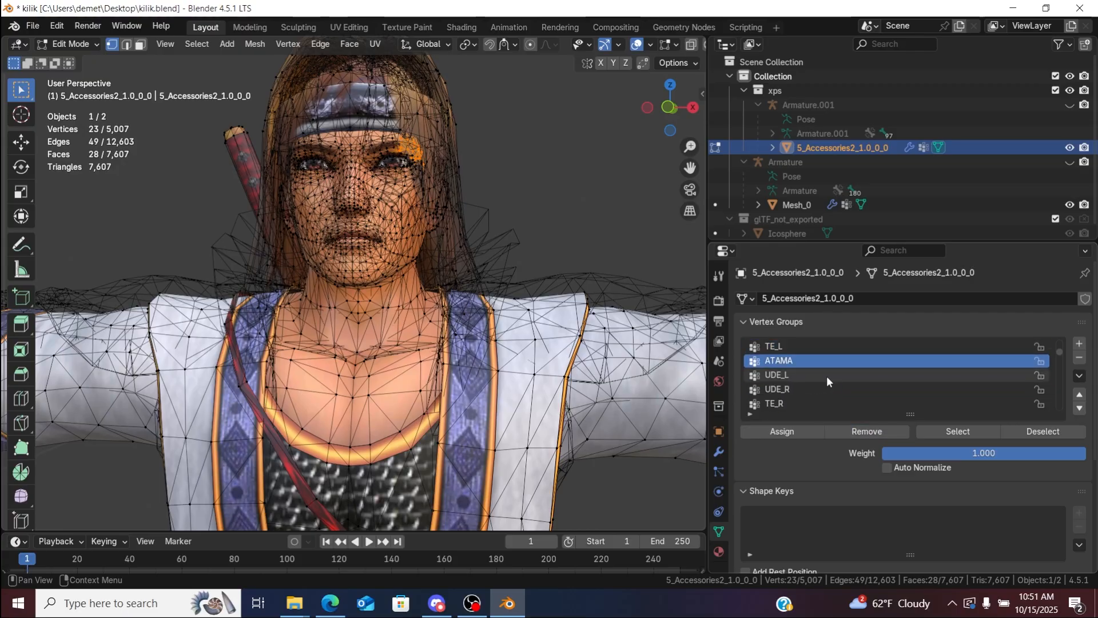
{"action": "left_click", "coordinate": [653, 250]}
{"action": "key", "text": "Down"}
{"action": "key", "text": "Down"}
{"action": "key", "text": "Down"}
{"action": "key", "text": "Down"}
{"action": "key", "text": "Down"}
{"action": "key", "text": "Down"}
{"action": "key", "text": "Down"}
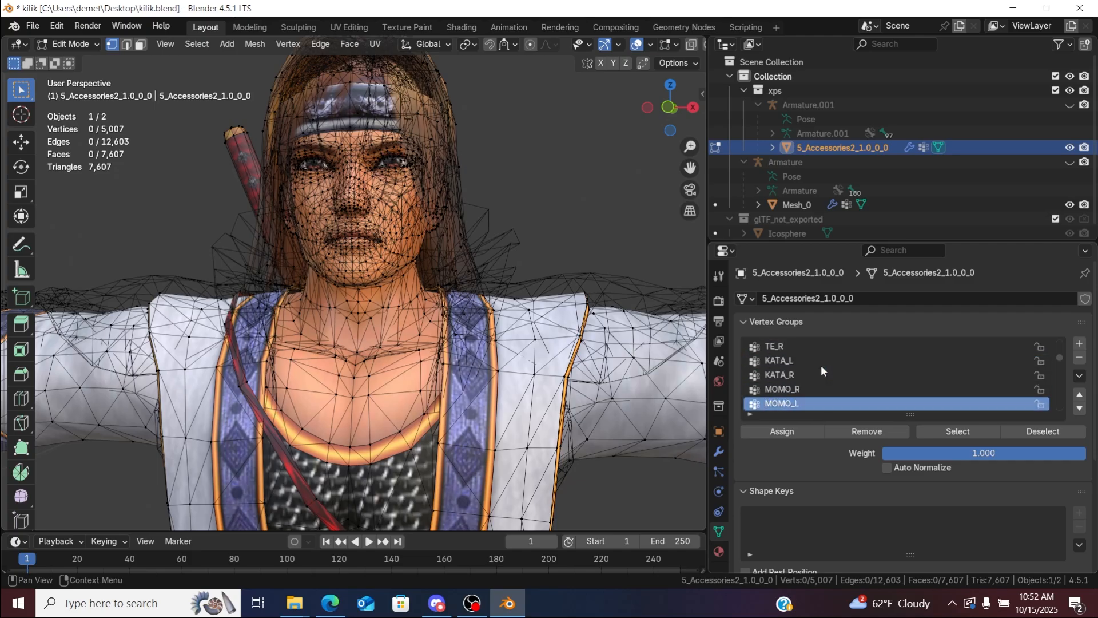
{"action": "key", "text": "Down"}
{"action": "key", "text": "Down"}
{"action": "key", "text": "Up"}
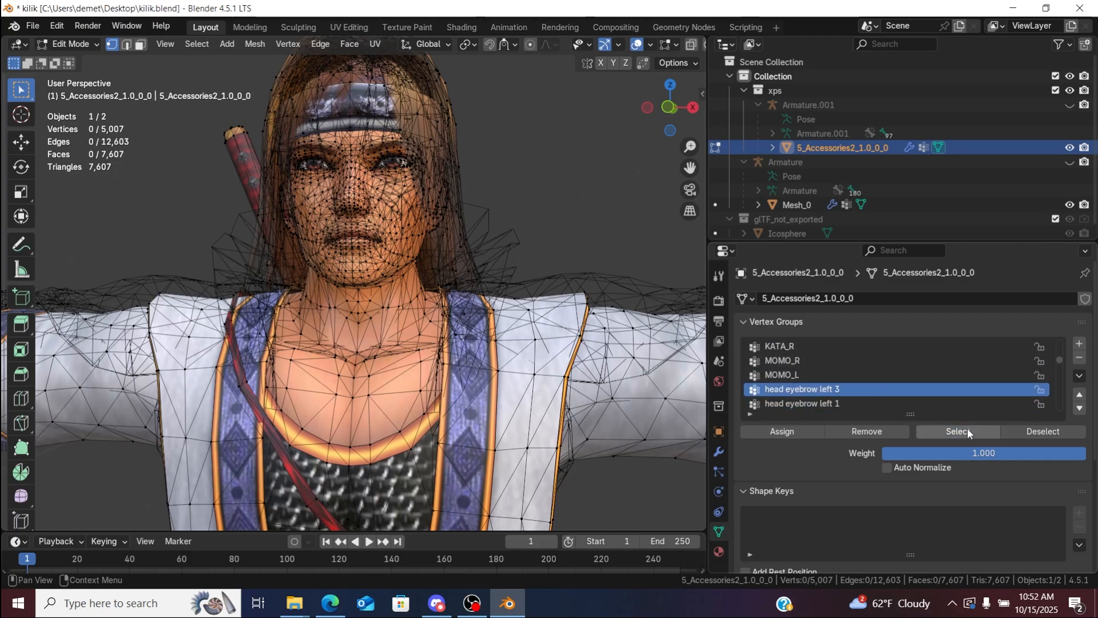
Step: Assign the head eyebrow left 1 vertices to the ATAMA group at weight 1.000 and delete the head eyebrow left 1 group
{"action": "key", "text": "Down"}
{"action": "left_click", "coordinate": [960, 427]}
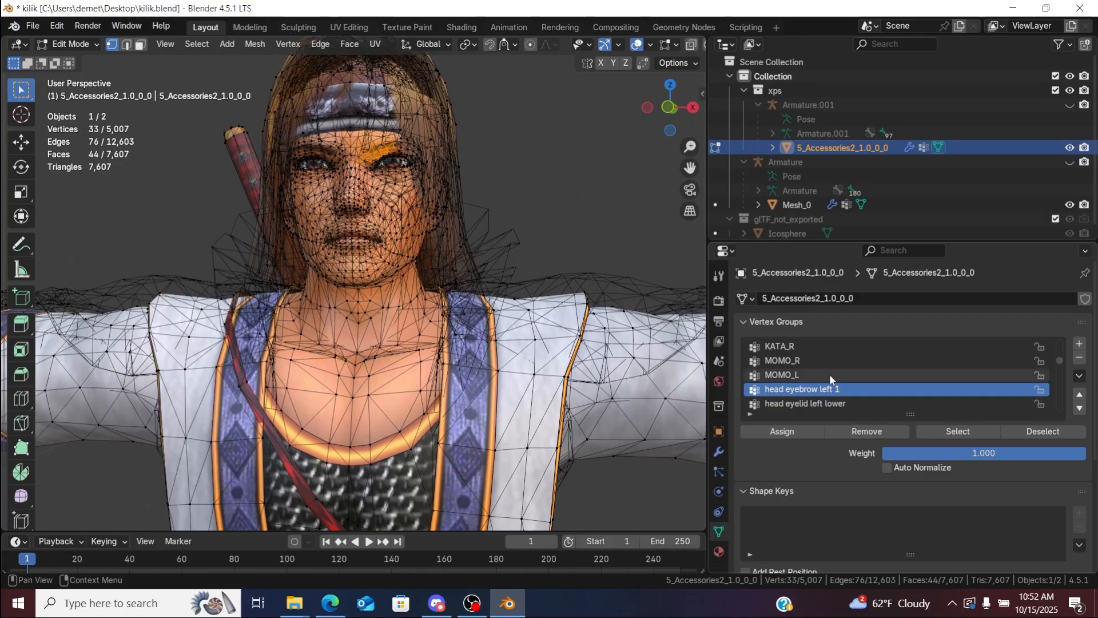
{"action": "key", "text": "Up"}
{"action": "key", "text": "Up"}
{"action": "key", "text": "Up"}
{"action": "key", "text": "Up"}
{"action": "key", "text": "Up"}
{"action": "key", "text": "Up"}
{"action": "key", "text": "Up"}
{"action": "key", "text": "Up"}
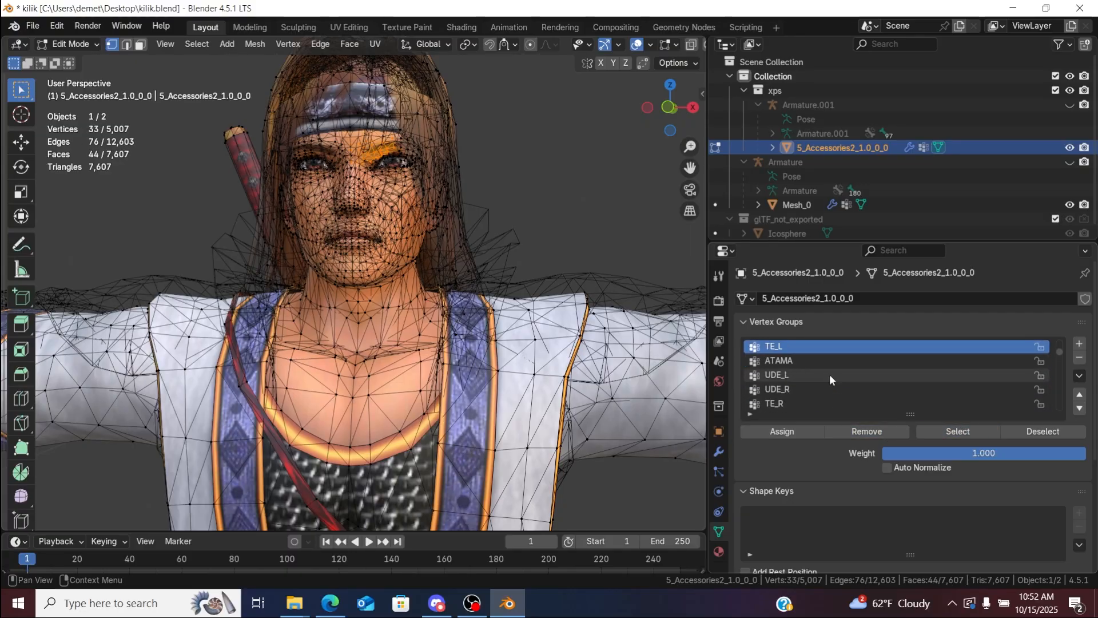
{"action": "key", "text": "Down"}
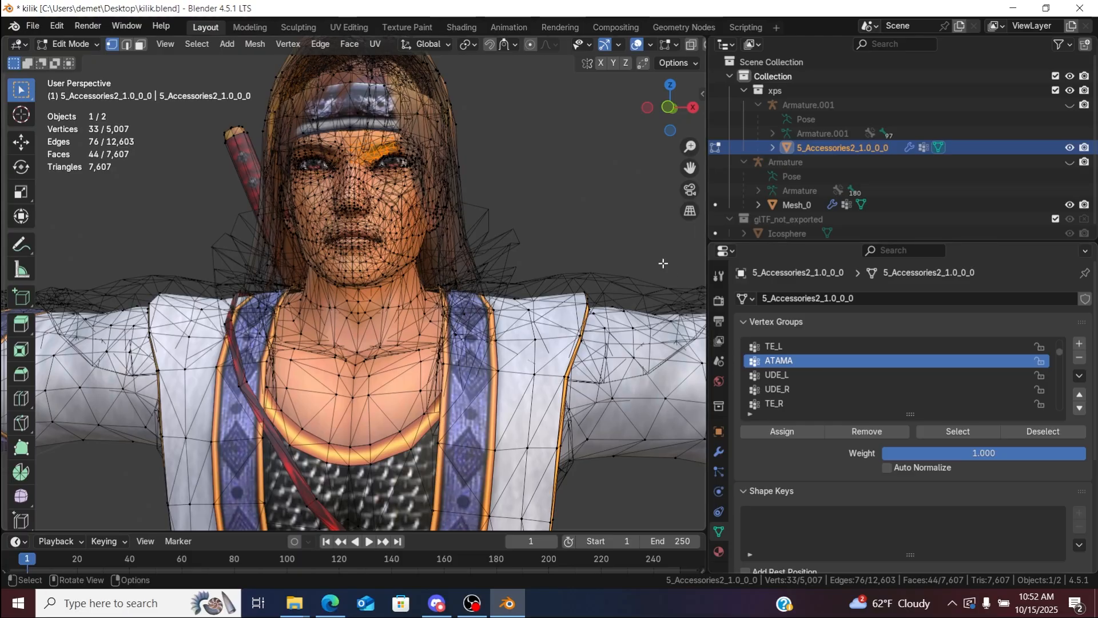
{"action": "left_click", "coordinate": [661, 262]}
{"action": "scroll", "coordinate": [866, 375], "scroll_direction": "down", "scroll_amount": 4, "text": "ctrl"}
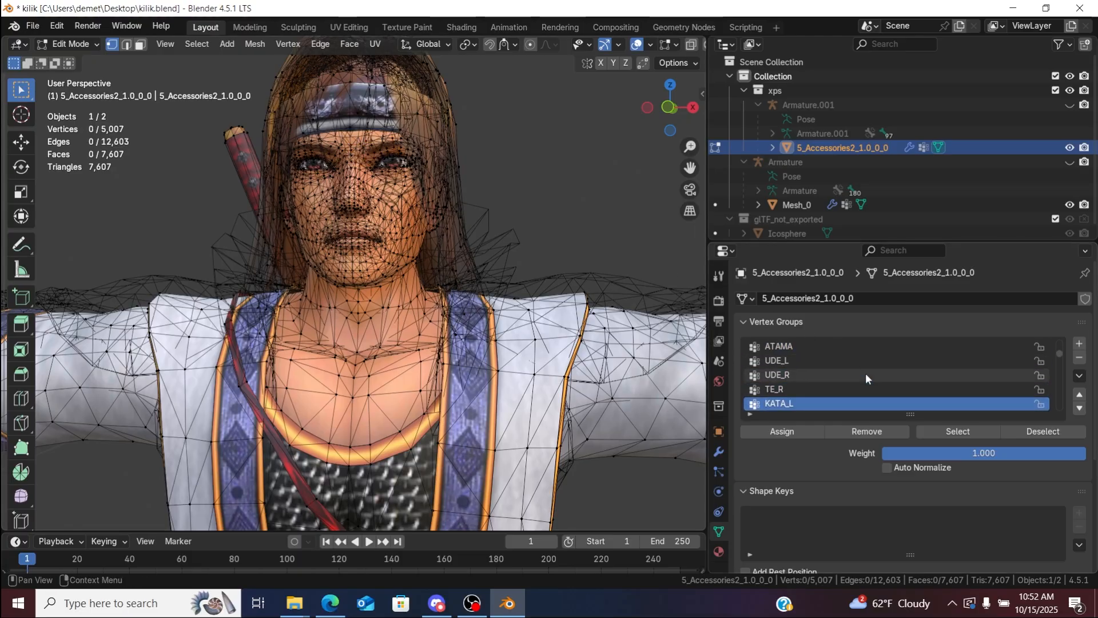
{"action": "scroll", "coordinate": [866, 373], "scroll_direction": "down", "scroll_amount": 4, "text": "ctrl"}
{"action": "left_click", "coordinate": [943, 431]}
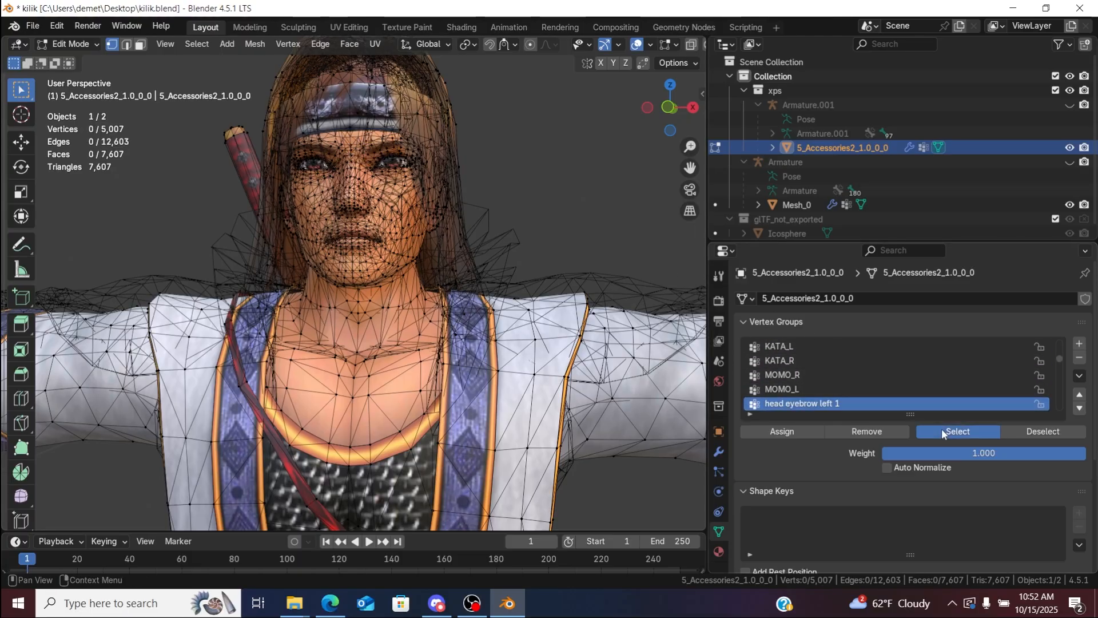
{"action": "left_click", "coordinate": [1079, 358]}
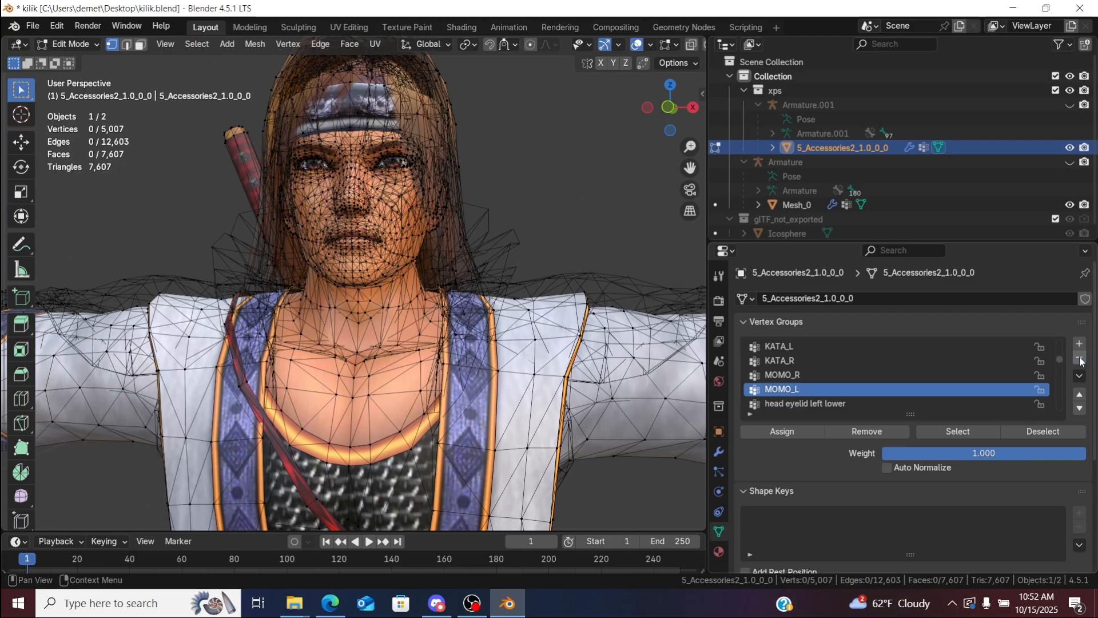
Step: Assign the head eyelid left lower vertices to the ATAMA group at weight 1.000 and delete the head eyelid left lower group
{"action": "left_click", "coordinate": [958, 407]}
{"action": "left_click", "coordinate": [963, 427]}
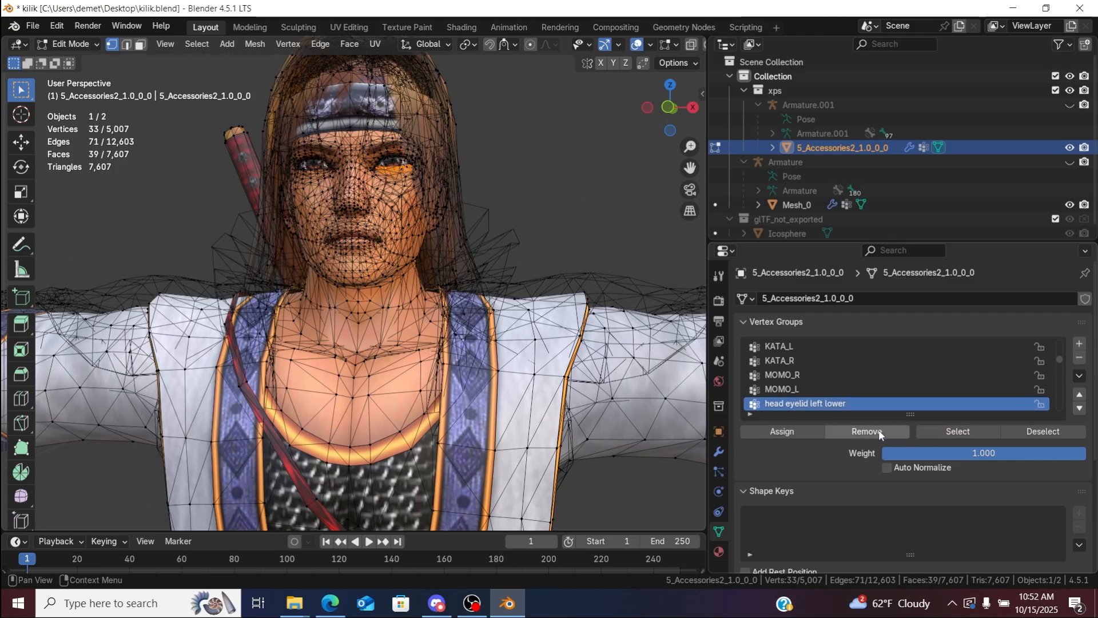
{"action": "scroll", "coordinate": [823, 382], "scroll_direction": "up", "scroll_amount": 5, "text": "ctrl"}
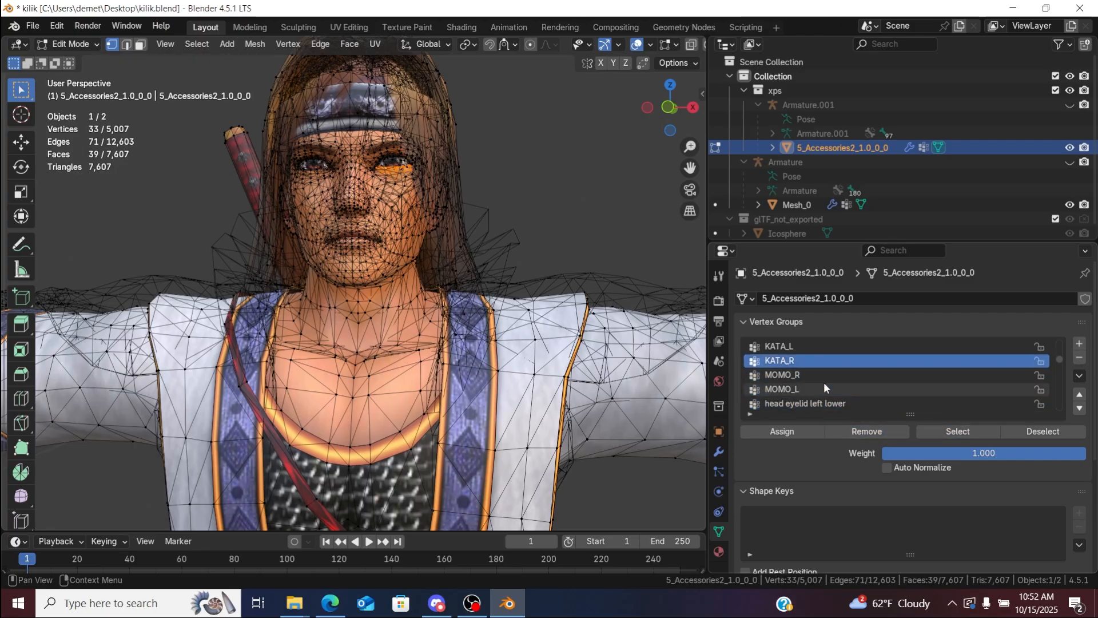
{"action": "scroll", "coordinate": [823, 382], "scroll_direction": "up", "scroll_amount": 3, "text": "ctrl"}
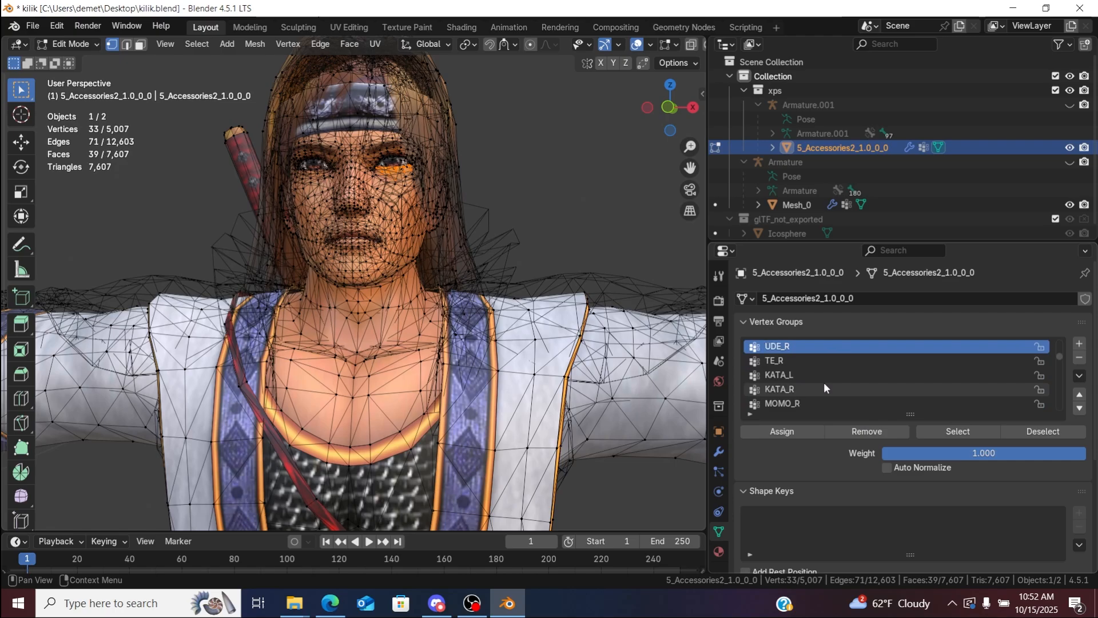
{"action": "left_click", "coordinate": [789, 433]}
{"action": "left_click", "coordinate": [654, 265]}
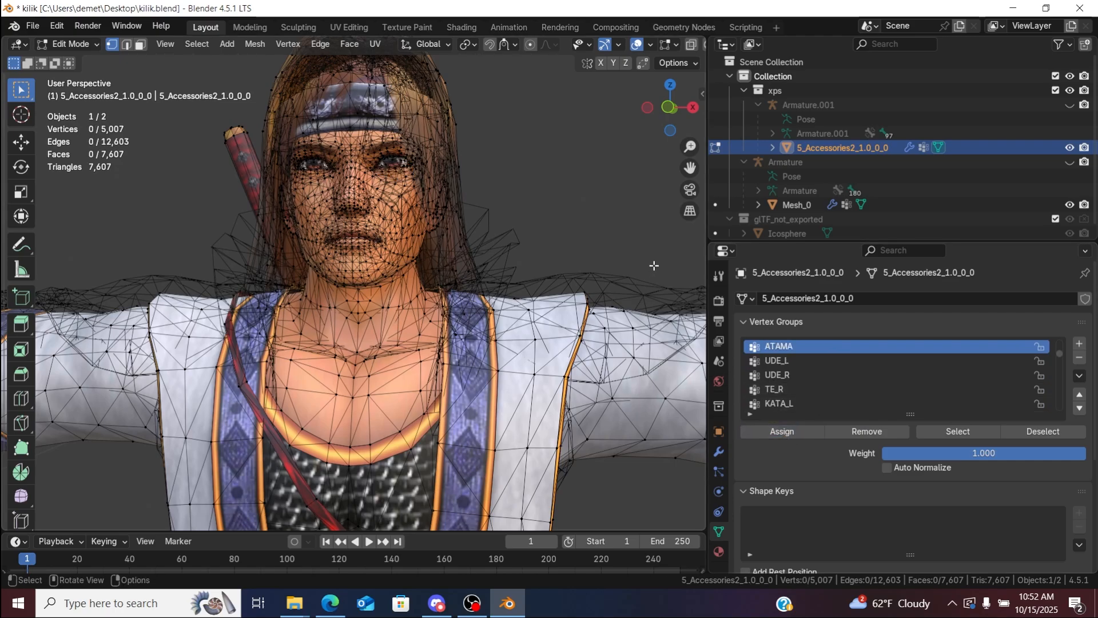
{"action": "left_click", "coordinate": [859, 377]}
{"action": "scroll", "coordinate": [860, 380], "scroll_direction": "down", "scroll_amount": 6, "text": "ctrl"}
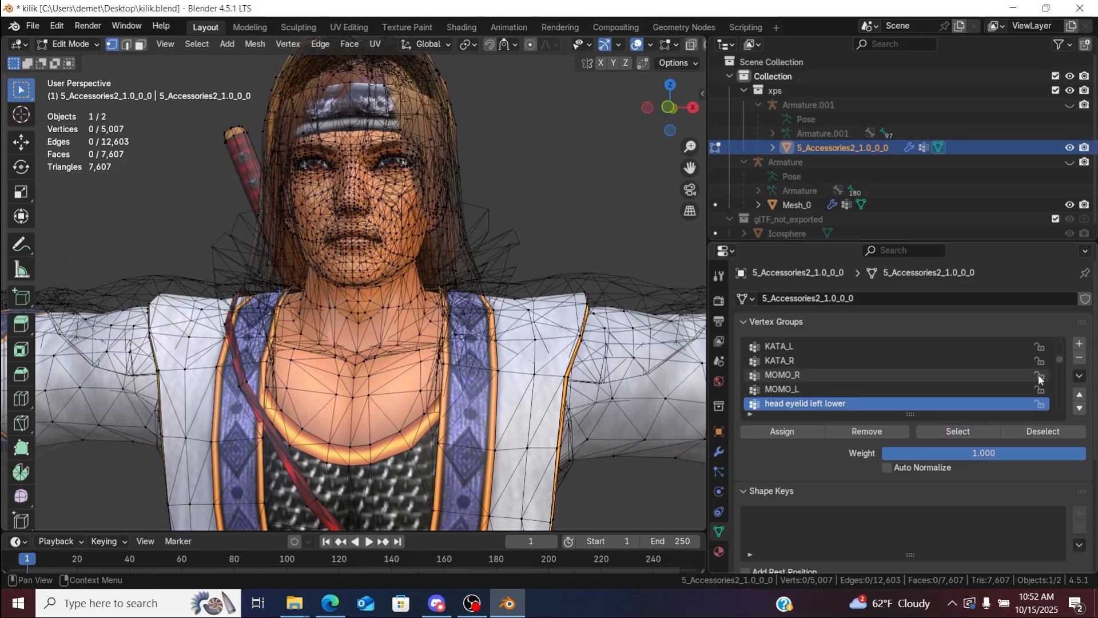
{"action": "left_click", "coordinate": [1079, 357]}
Step: Assign the head cheek left 2 vertices to the ATAMA group at weight 1.000 and delete the head cheek left 2 group
{"action": "left_click", "coordinate": [967, 407]}
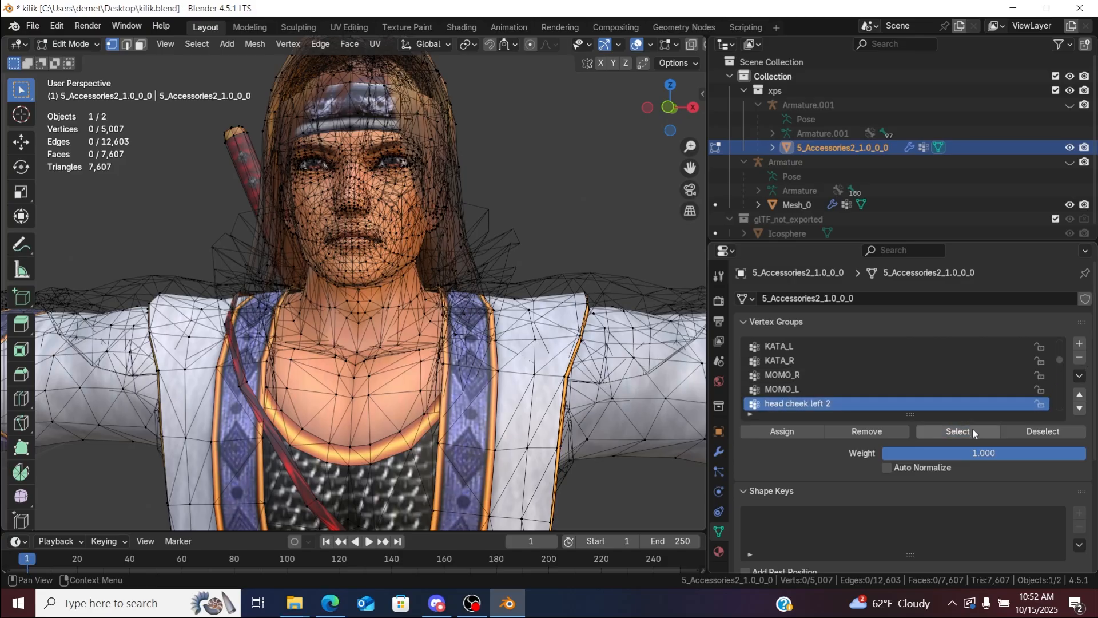
{"action": "left_click", "coordinate": [972, 427]}
{"action": "scroll", "coordinate": [831, 386], "scroll_direction": "up", "scroll_amount": 7, "text": "ctrl"}
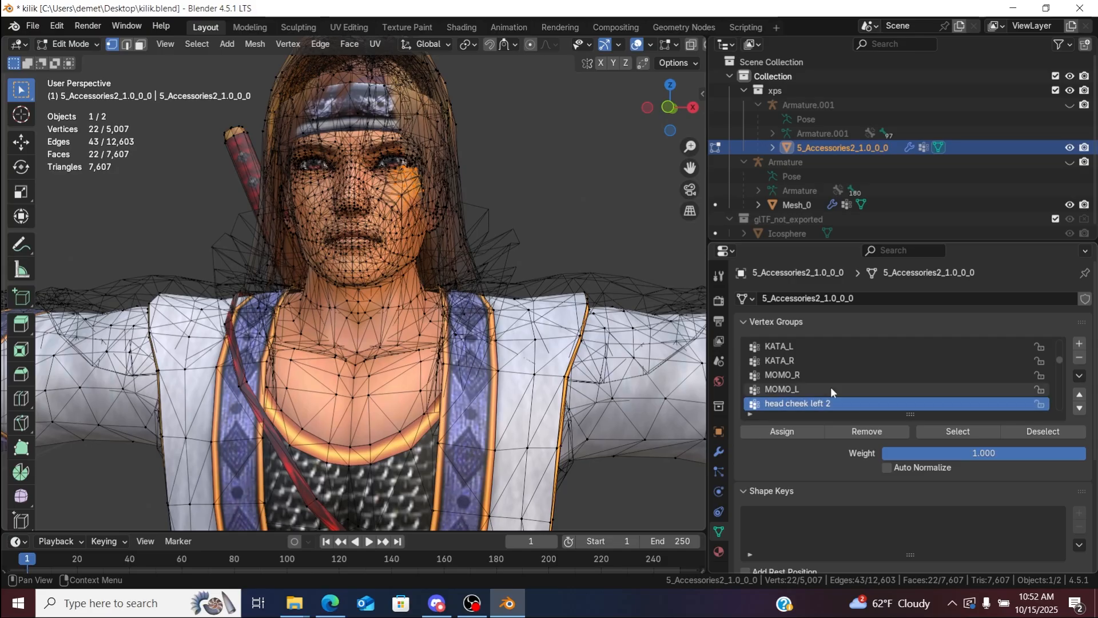
{"action": "scroll", "coordinate": [831, 387], "scroll_direction": "up", "scroll_amount": 1, "text": "ctrl"}
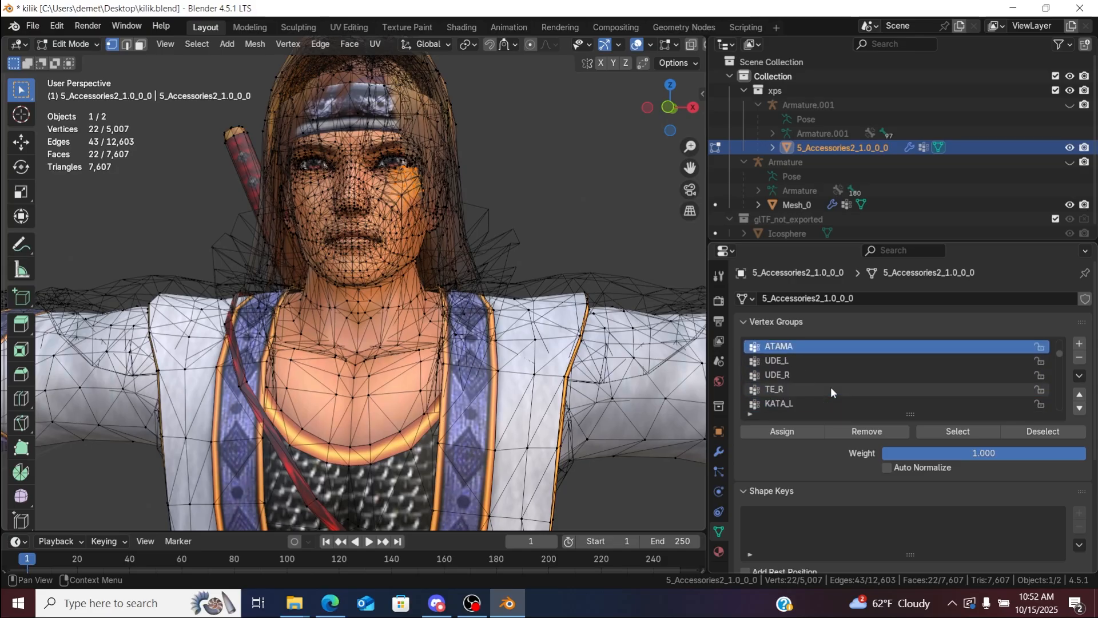
{"action": "left_click", "coordinate": [655, 270]}
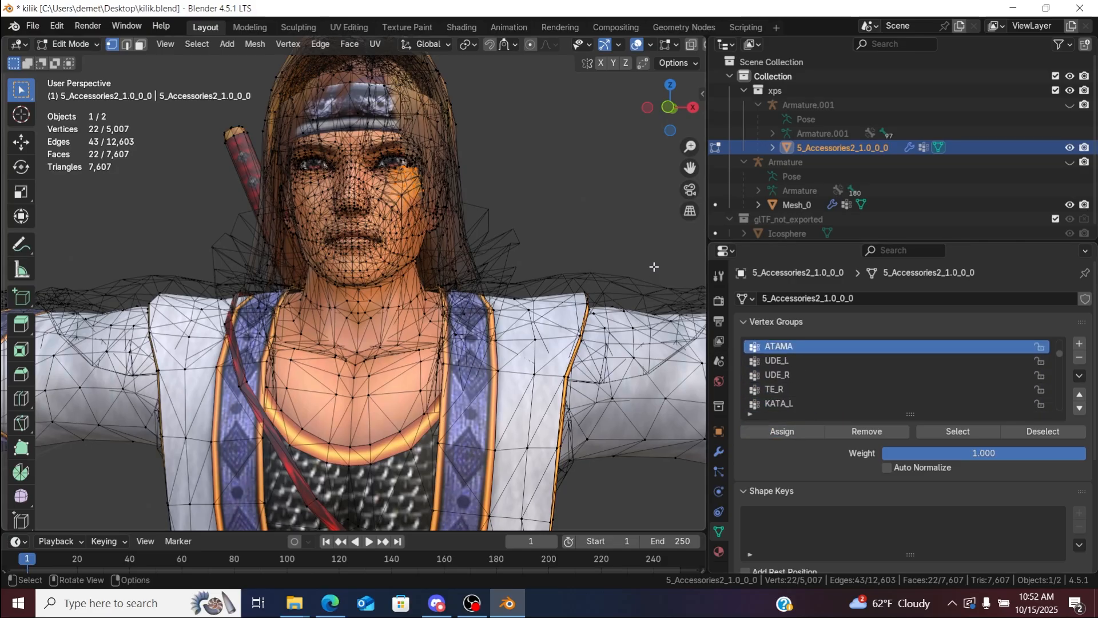
{"action": "scroll", "coordinate": [867, 372], "scroll_direction": "down", "scroll_amount": 6, "text": "ctrl"}
{"action": "scroll", "coordinate": [866, 369], "scroll_direction": "down", "scroll_amount": 3, "text": "ctrl"}
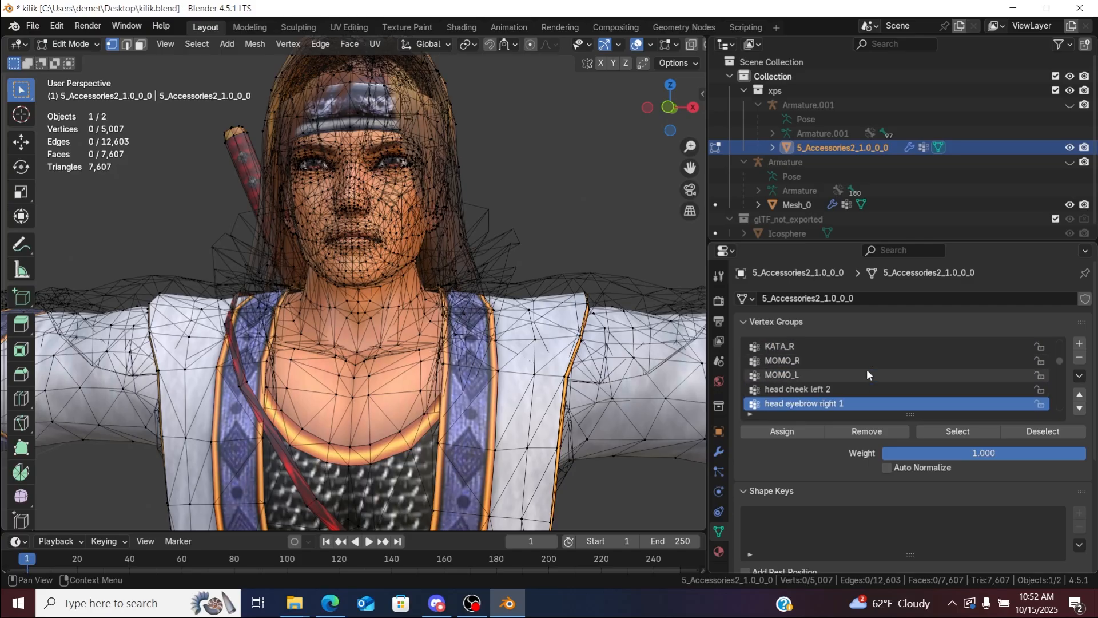
{"action": "scroll", "coordinate": [867, 369], "scroll_direction": "up", "scroll_amount": 1, "text": "ctrl"}
{"action": "left_click", "coordinate": [936, 430]}
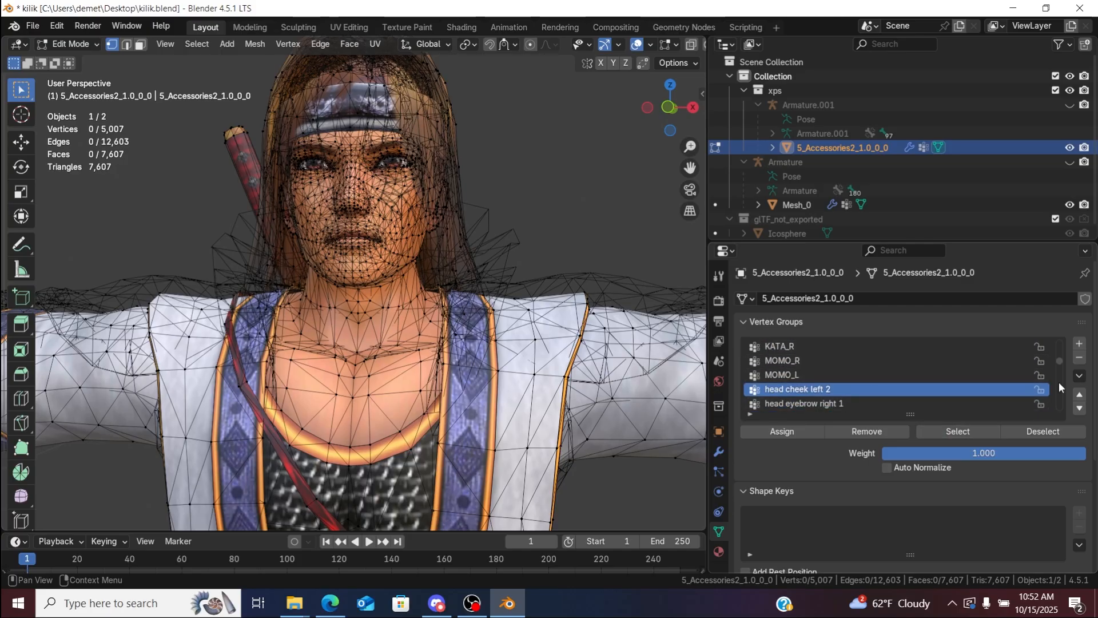
{"action": "scroll", "coordinate": [1007, 378], "scroll_direction": "down", "scroll_amount": 1, "text": "ctrl"}
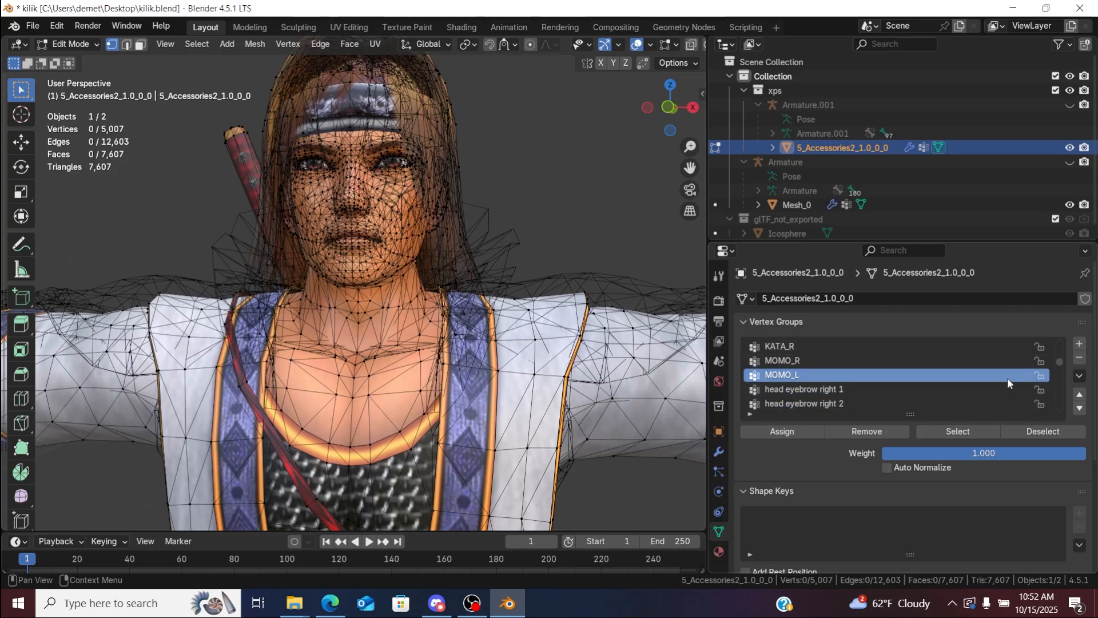
Step: Assign the head eyebrow right 1 vertices to the ATAMA group at weight 1.000 and delete the head eyebrow right 1 group
{"action": "left_click", "coordinate": [970, 431]}
{"action": "scroll", "coordinate": [831, 369], "scroll_direction": "up", "scroll_amount": 6, "text": "ctrl"}
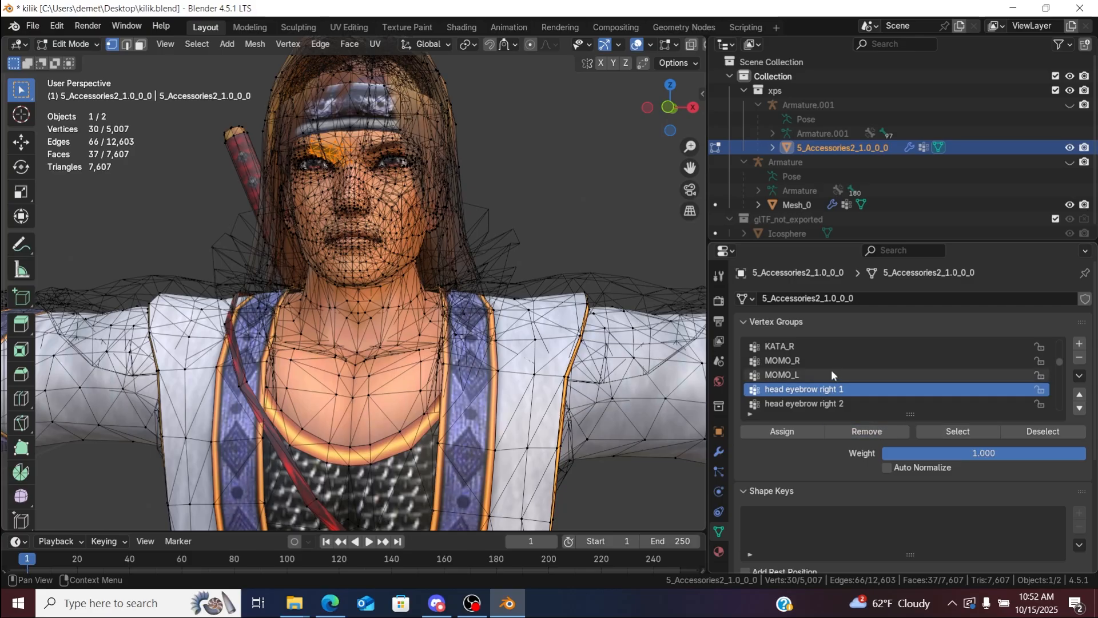
{"action": "scroll", "coordinate": [831, 369], "scroll_direction": "up", "scroll_amount": 2, "text": "ctrl"}
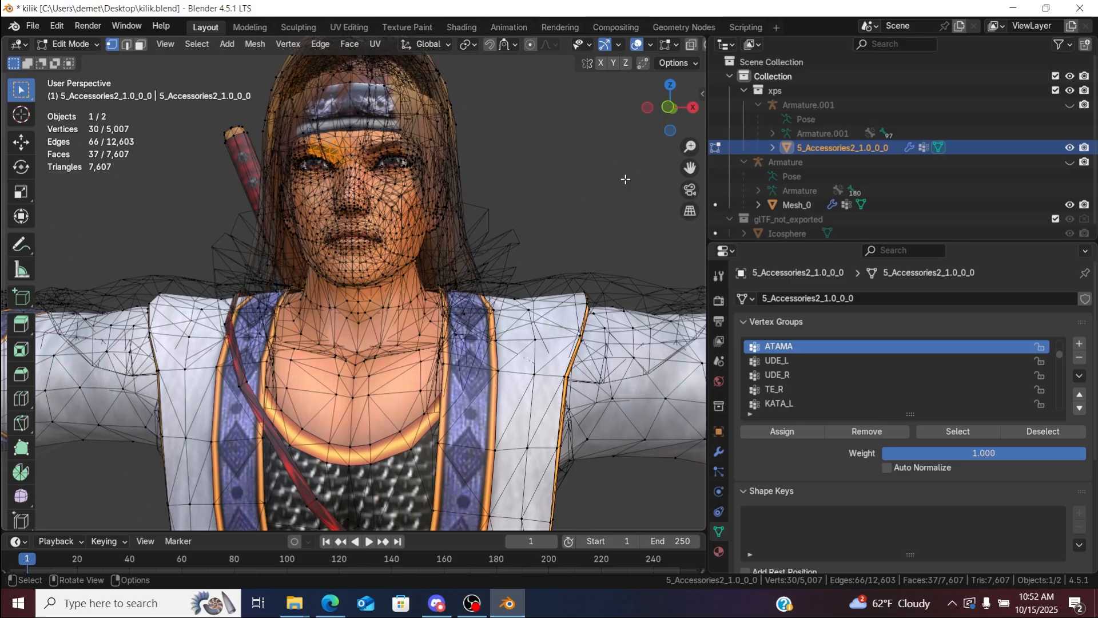
{"action": "key", "text": "alt+a"}
{"action": "scroll", "coordinate": [848, 375], "scroll_direction": "down", "scroll_amount": 4, "text": "ctrl"}
{"action": "scroll", "coordinate": [849, 370], "scroll_direction": "down", "scroll_amount": 4, "text": "ctrl"}
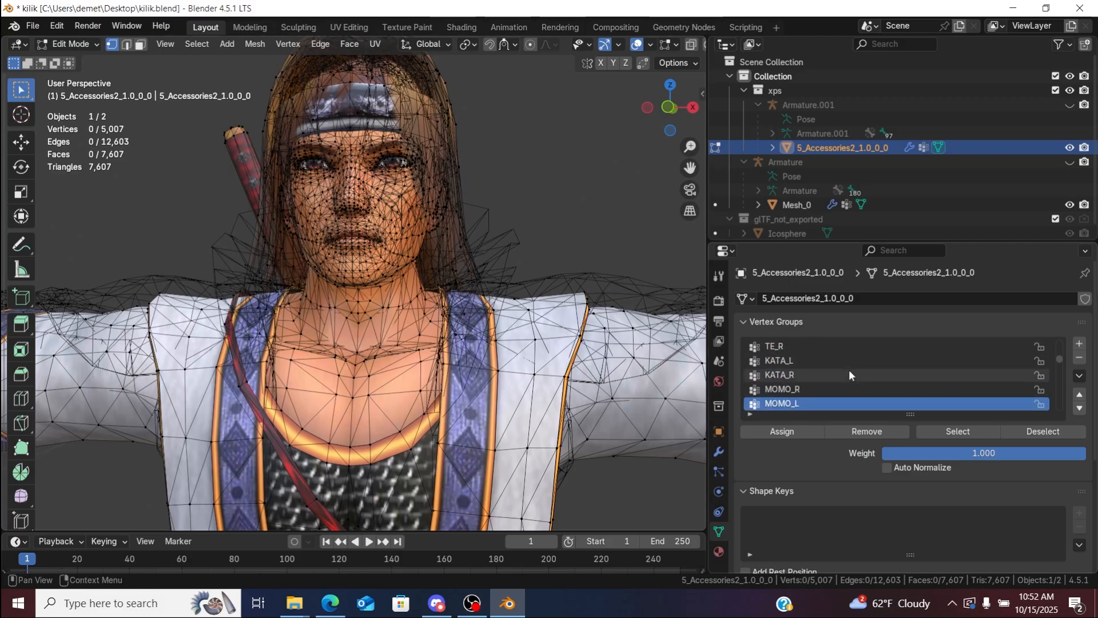
{"action": "left_click", "coordinate": [944, 431]}
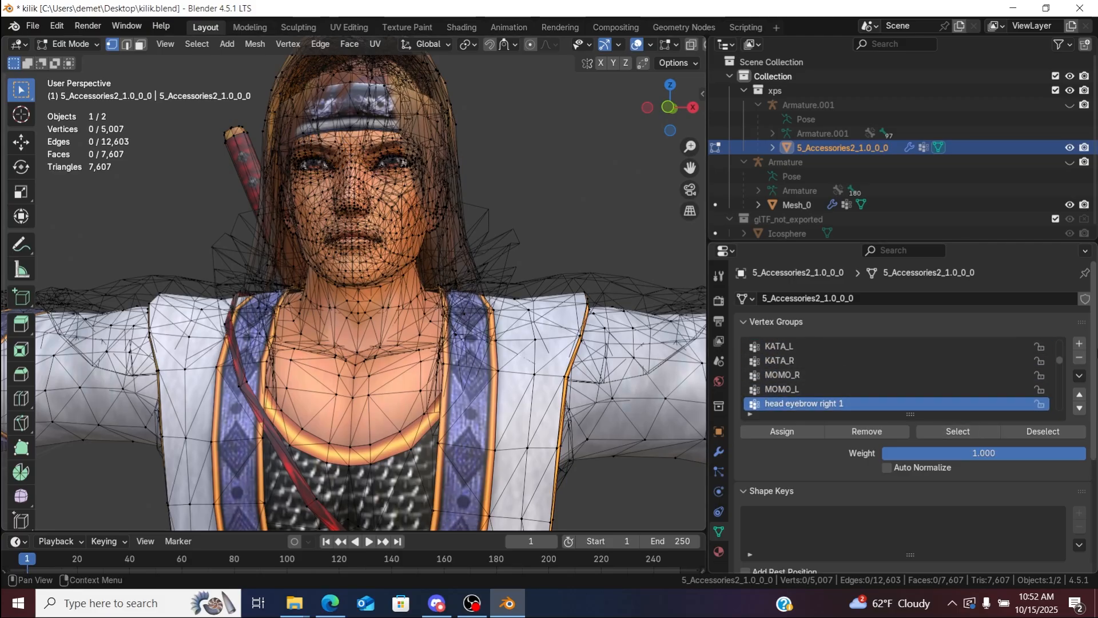
{"action": "left_click", "coordinate": [1080, 358]}
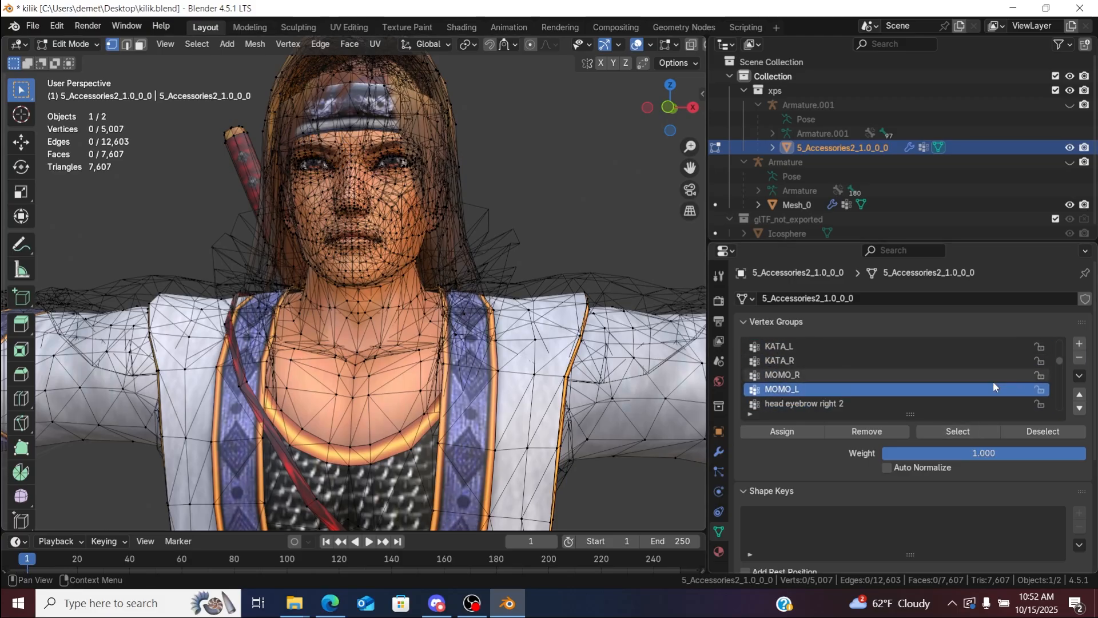
Step: Assign the head eyebrow right 2 vertices to the ATAMA group at weight 1.000 and delete the head eyebrow right 2 group
{"action": "left_click", "coordinate": [980, 427]}
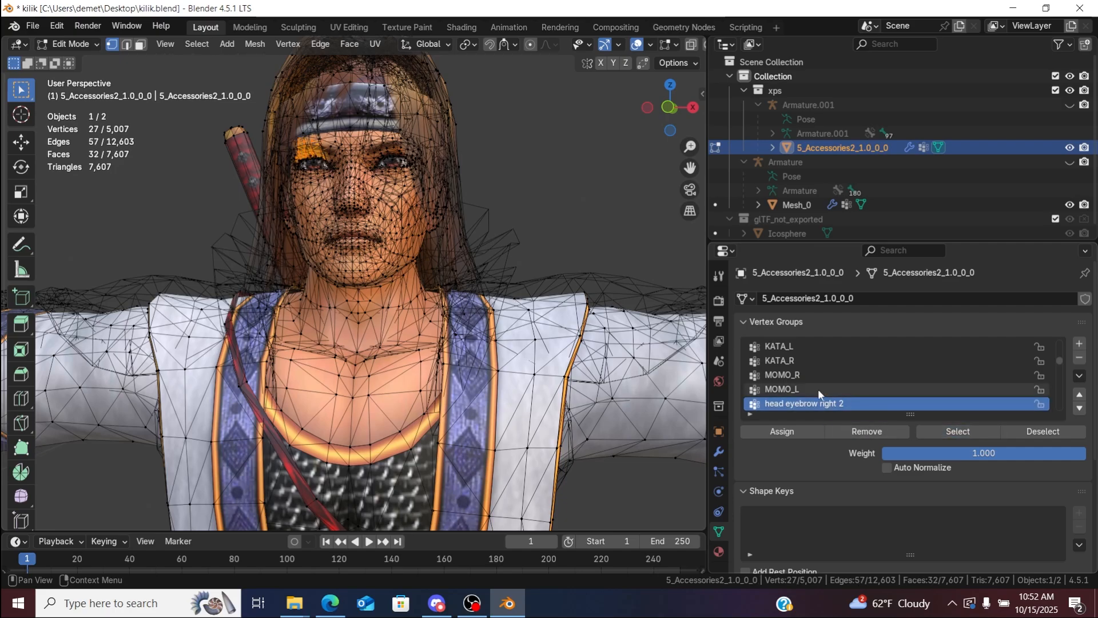
{"action": "key", "text": "Up"}
{"action": "key", "text": "Up"}
{"action": "key", "text": "Up"}
{"action": "key", "text": "Up"}
{"action": "key", "text": "Up"}
{"action": "key", "text": "Up"}
{"action": "key", "text": "Up"}
{"action": "key", "text": "Up"}
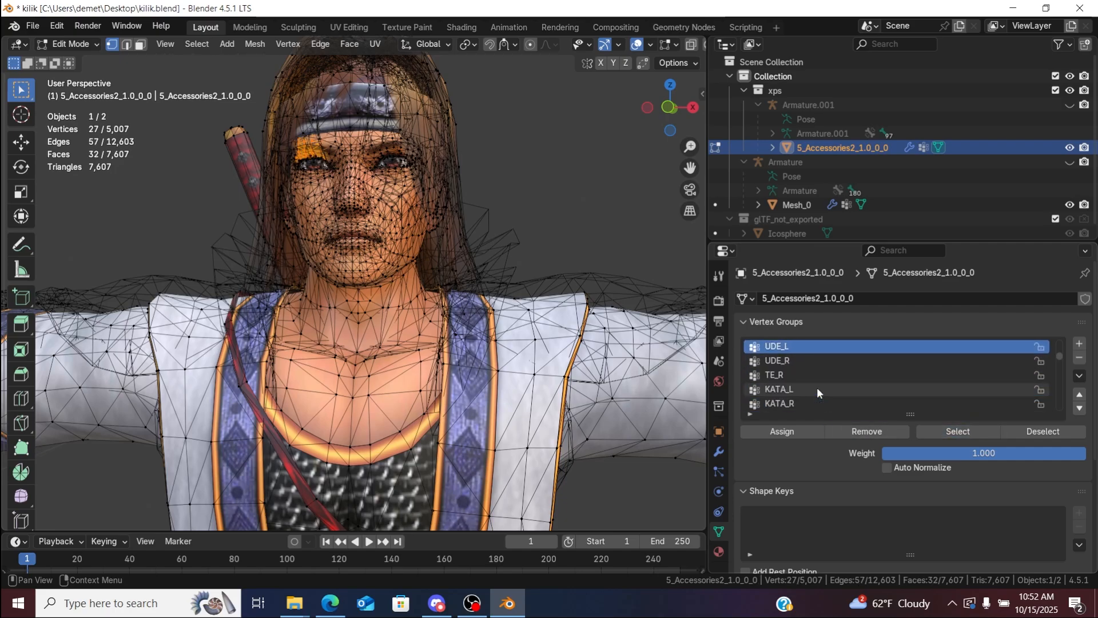
{"action": "left_click", "coordinate": [786, 434]}
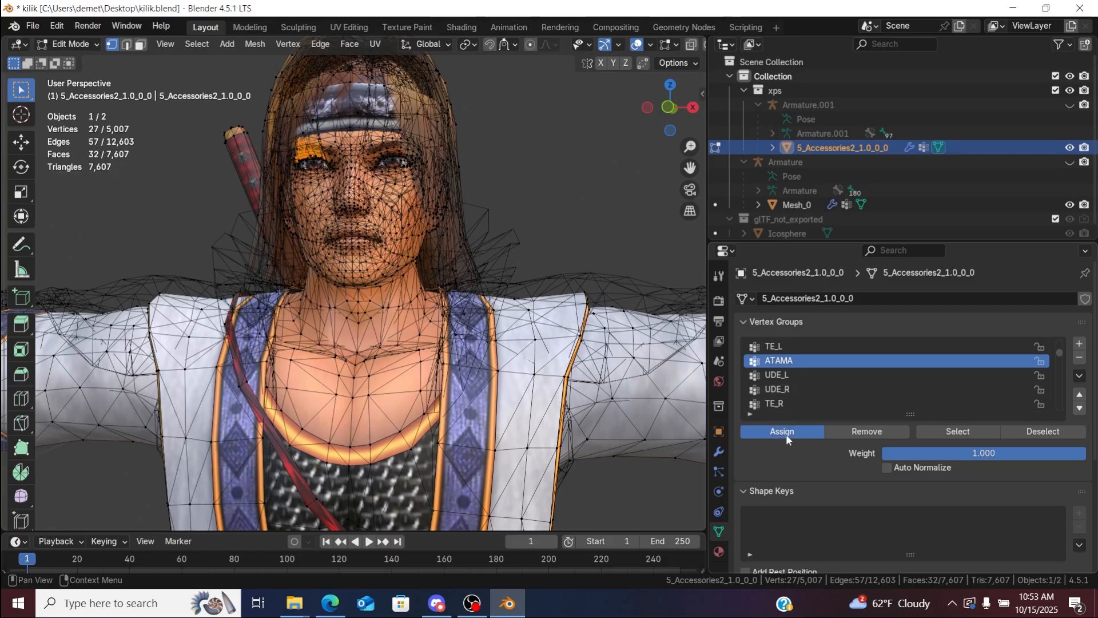
{"action": "left_click", "coordinate": [626, 243]}
{"action": "key", "text": "Down"}
{"action": "key", "text": "Down"}
{"action": "key", "text": "Down"}
{"action": "key", "text": "Down"}
{"action": "key", "text": "Down"}
{"action": "key", "text": "Down"}
{"action": "key", "text": "Down"}
{"action": "key", "text": "Down"}
{"action": "key", "text": "Down"}
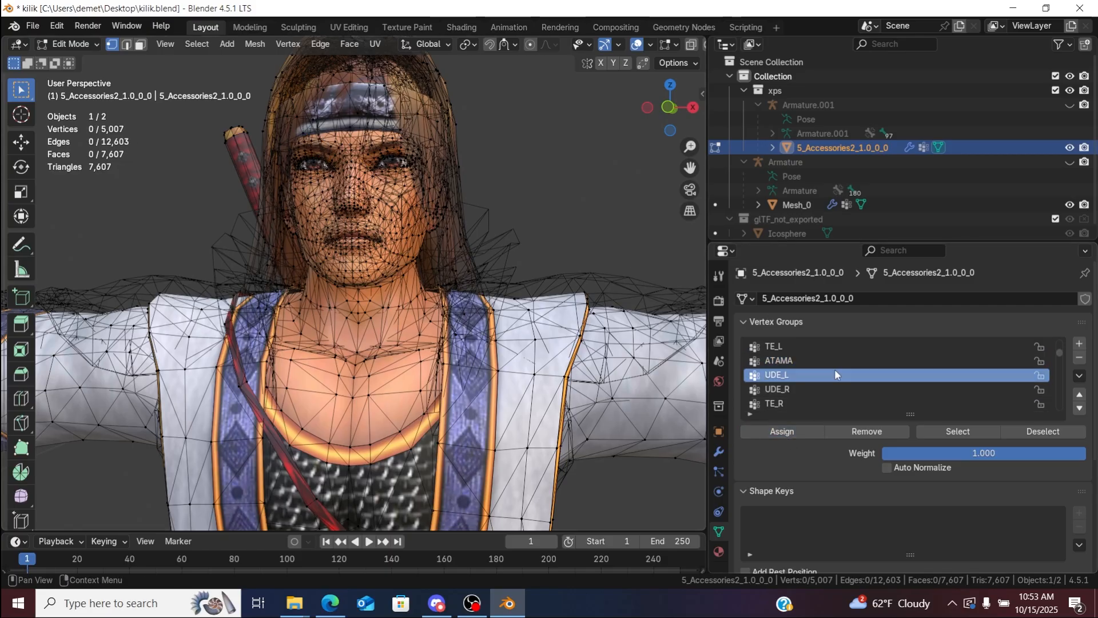
{"action": "key", "text": "Up"}
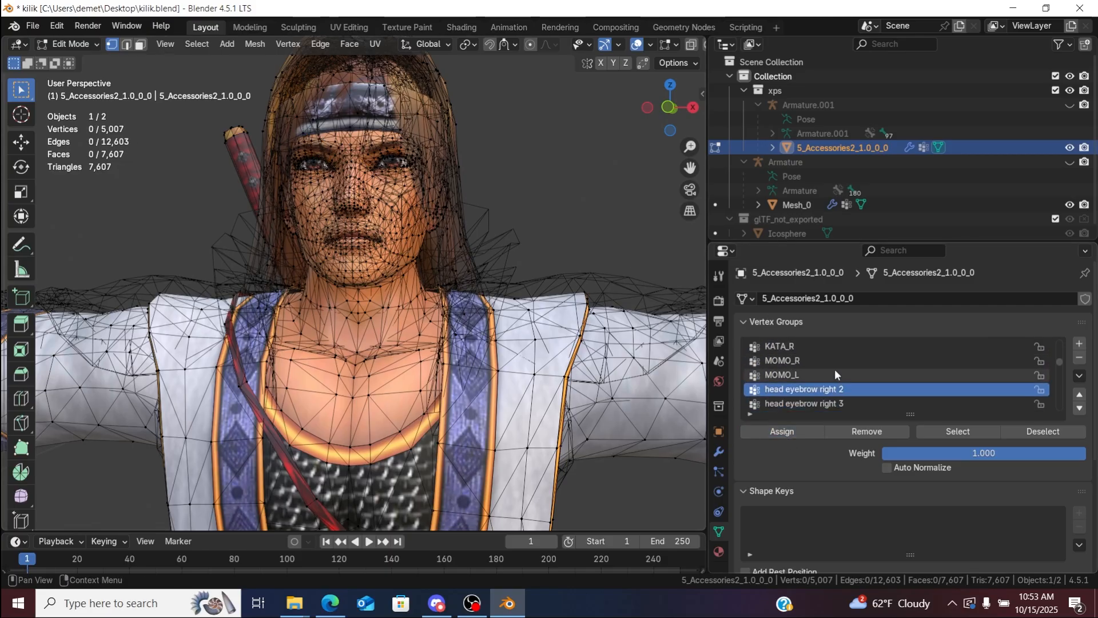
{"action": "left_click", "coordinate": [1079, 358]}
Step: Assign the head eyebrow right 3 vertices to the ATAMA group at weight 1.000 and clear the vertex selection
{"action": "left_click", "coordinate": [943, 390]}
{"action": "left_click", "coordinate": [964, 432]}
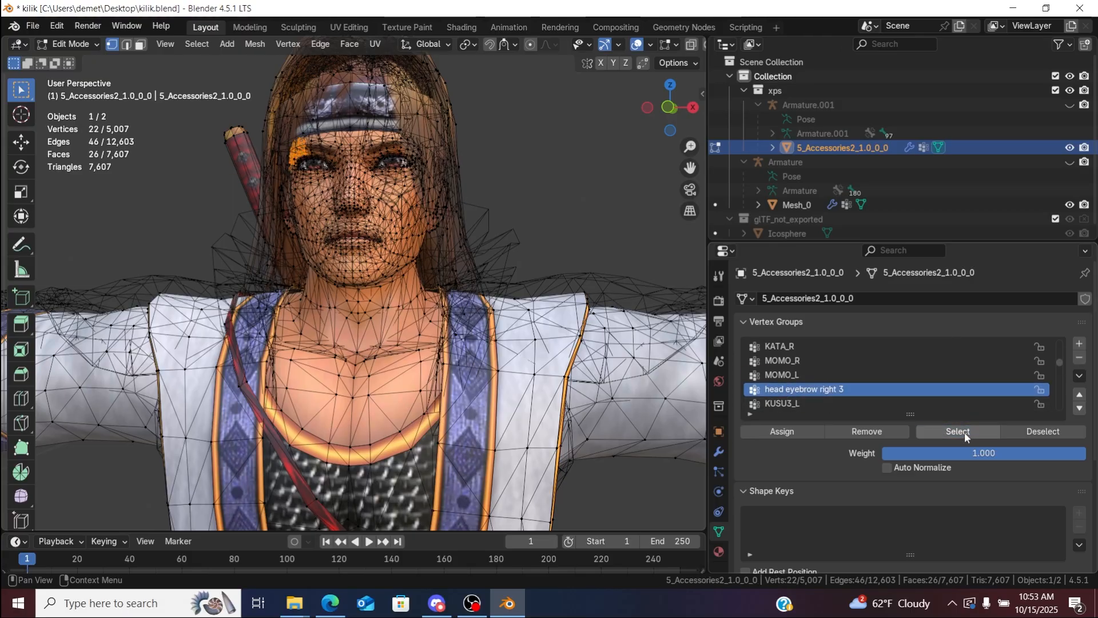
{"action": "key", "text": "Up"}
{"action": "key", "text": "Up"}
{"action": "key", "text": "Up"}
{"action": "key", "text": "Up"}
{"action": "key", "text": "Up"}
{"action": "key", "text": "Up"}
{"action": "key", "text": "Up"}
{"action": "key", "text": "Up"}
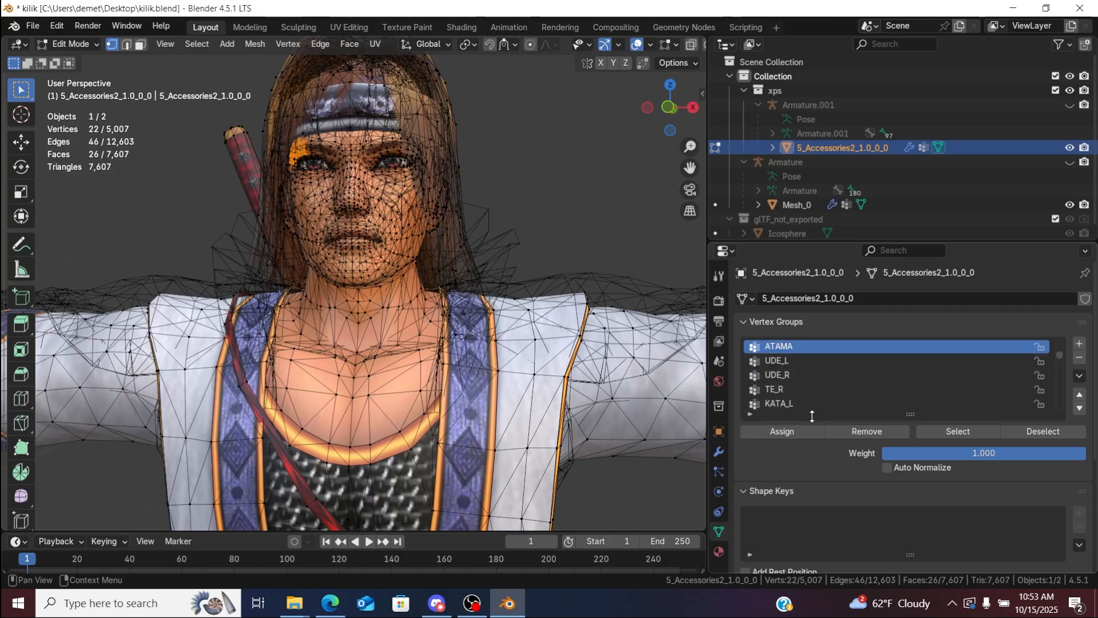
{"action": "left_click", "coordinate": [802, 433]}
{"action": "left_click", "coordinate": [632, 223]}
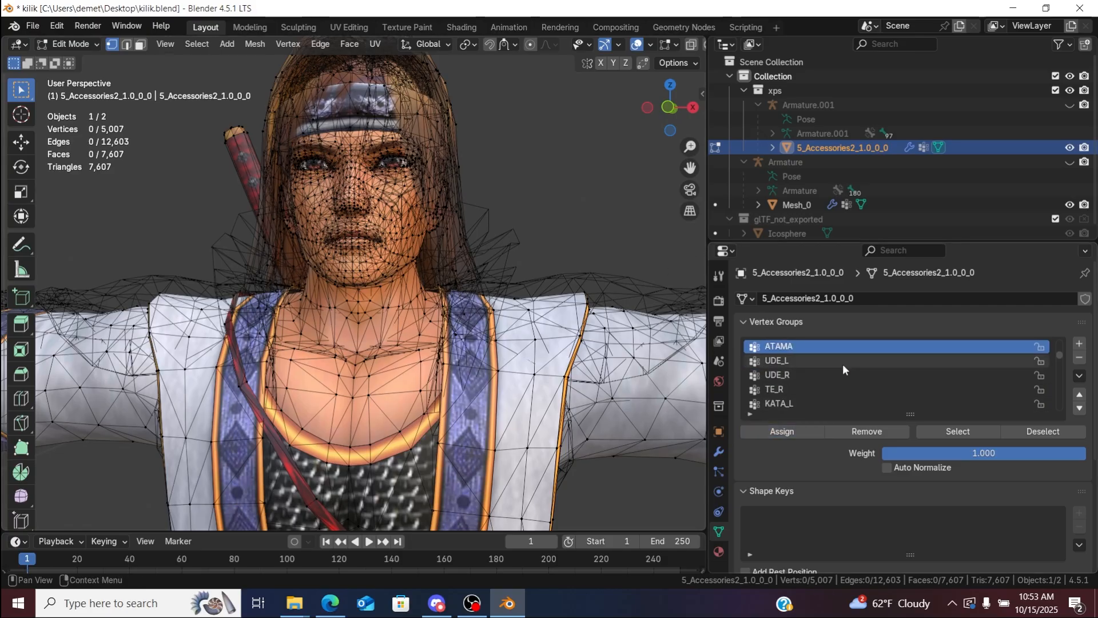
Step: Look through the vertex group list for remaining head groups and return to head eyebrow right 3
{"action": "key", "text": "Down"}
{"action": "key", "text": "Down"}
{"action": "key", "text": "Down"}
{"action": "key", "text": "Down"}
{"action": "key", "text": "Down"}
{"action": "key", "text": "Down"}
{"action": "key", "text": "Down"}
{"action": "key", "text": "Down"}
{"action": "key", "text": "Up"}
{"action": "key", "text": "Up"}
{"action": "key", "text": "Up"}
{"action": "key", "text": "Up"}
{"action": "key", "text": "Up"}
{"action": "key", "text": "Up"}
{"action": "key", "text": "Up"}
{"action": "key", "text": "Up"}
{"action": "key", "text": "Up"}
{"action": "key", "text": "Up"}
{"action": "key", "text": "Up"}
{"action": "key", "text": "Up"}
{"action": "key", "text": "Up"}
{"action": "key", "text": "Up"}
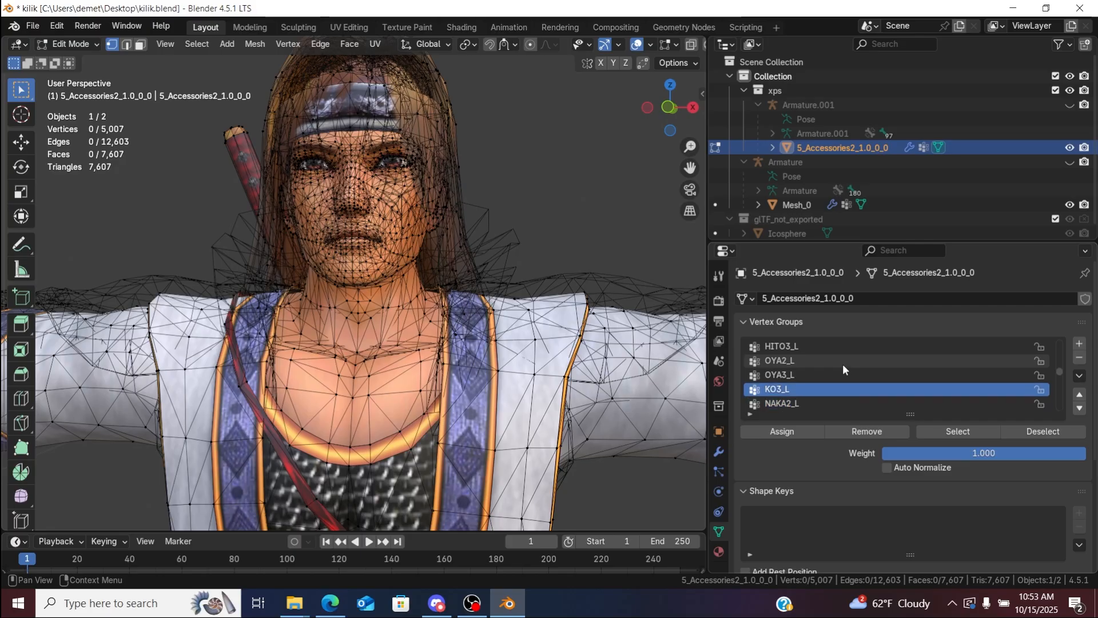
{"action": "key", "text": "Down"}
{"action": "key", "text": "Down"}
{"action": "key", "text": "Down"}
{"action": "key", "text": "Down"}
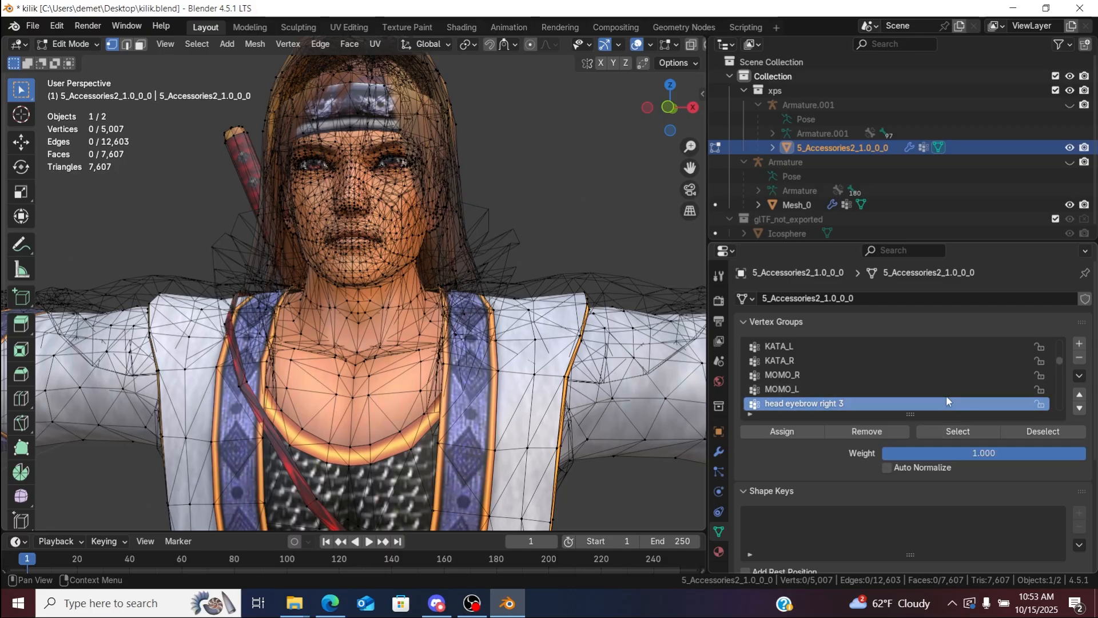
Step: Check the head eyebrow right 3 weights in Weight Paint mode, and delete that group back in Edit Mode
{"action": "left_click_drag", "start_coordinate": [665, 114], "coordinate": [271, 114]}
{"action": "left_click", "coordinate": [69, 44]}
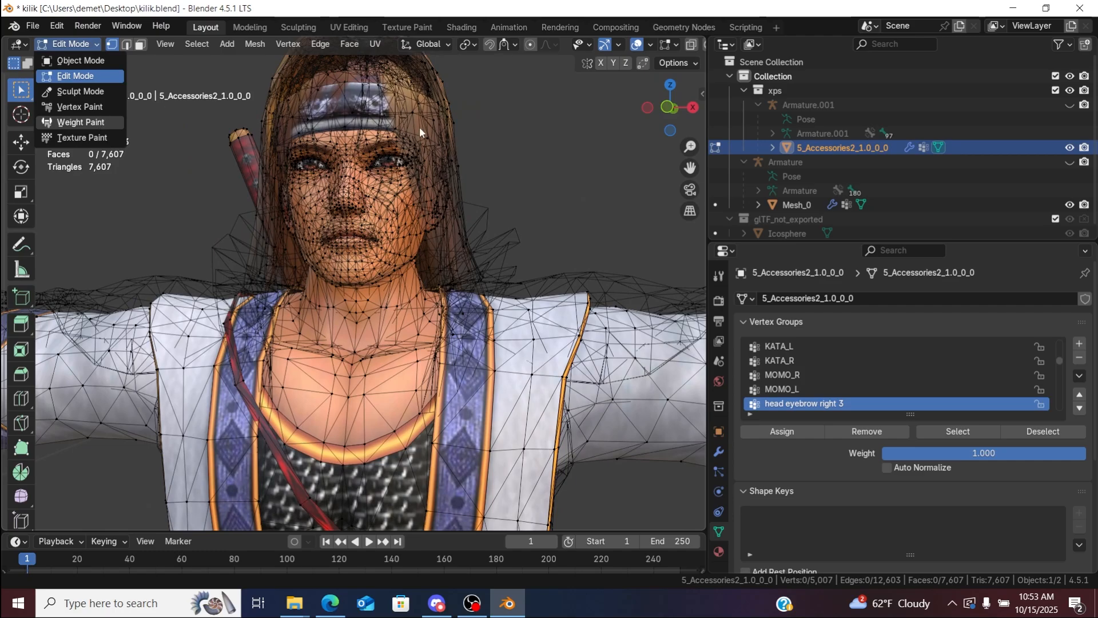
{"action": "left_click", "coordinate": [91, 121]}
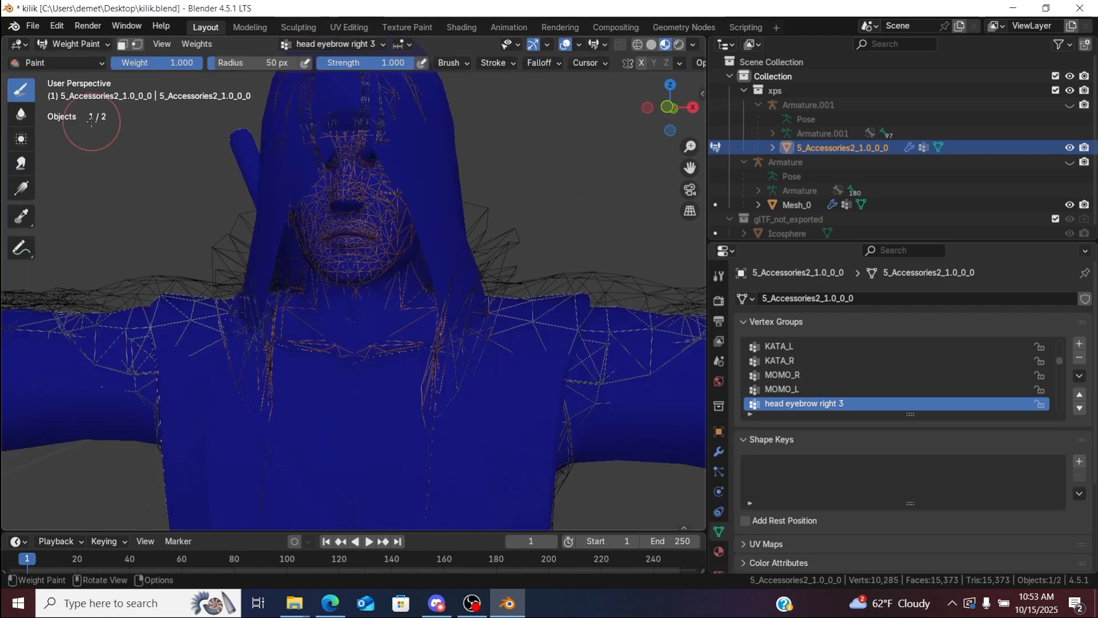
{"action": "mouse_move", "coordinate": [672, 109]}
{"action": "left_mouse_down"}
{"action": "mouse_move", "coordinate": [664, 111]}
{"action": "mouse_move", "coordinate": [710, 63]}
{"action": "mouse_move", "coordinate": [704, 115]}
{"action": "mouse_move", "coordinate": [661, 128]}
{"action": "mouse_move", "coordinate": [612, 117]}
{"action": "mouse_move", "coordinate": [638, 108]}
{"action": "left_mouse_up"}
{"action": "left_click", "coordinate": [75, 44]}
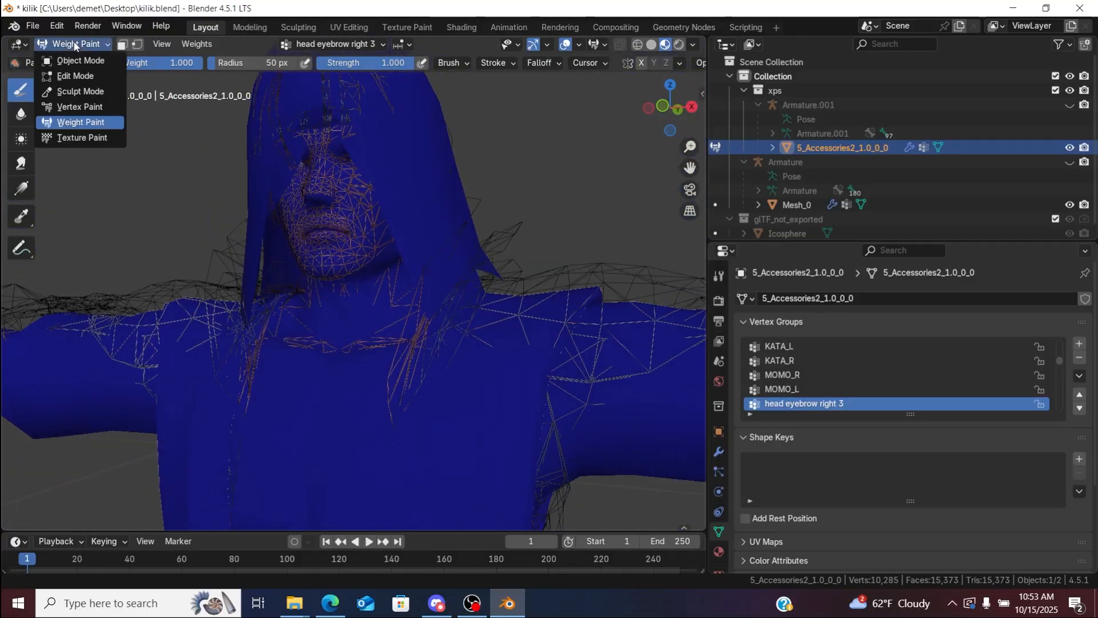
{"action": "left_click", "coordinate": [75, 75]}
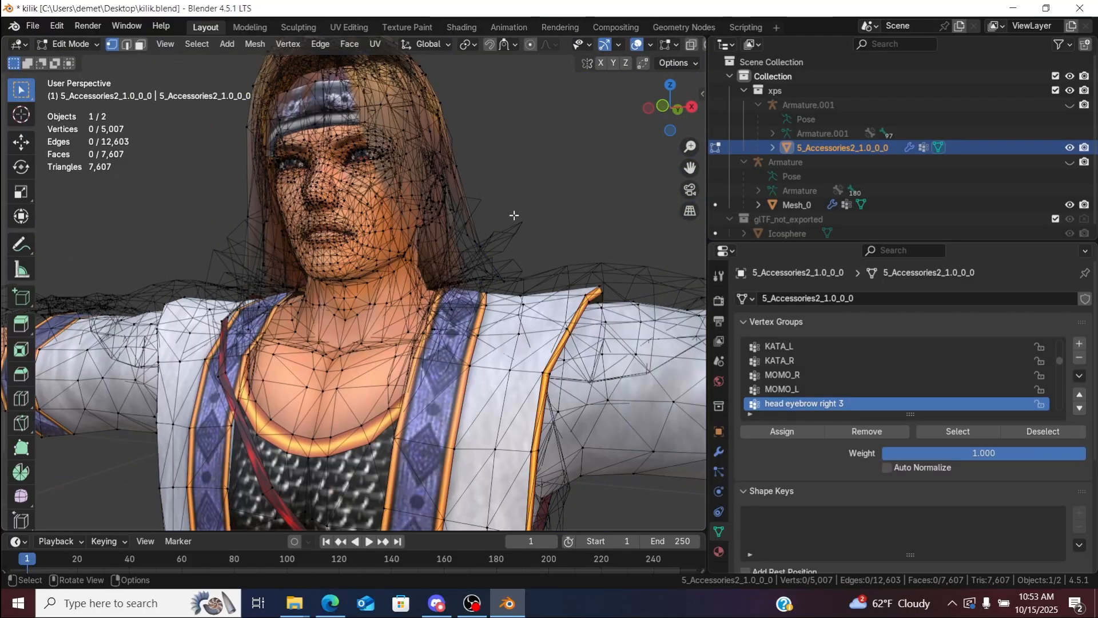
{"action": "left_click", "coordinate": [1079, 359]}
{"action": "left_click", "coordinate": [936, 404]}
Step: Examine the whole vertex group list for any leftover facial groups
{"action": "key", "text": "Down"}
{"action": "key", "text": "Down"}
{"action": "key", "text": "Down"}
{"action": "key", "text": "Down"}
{"action": "key", "text": "Down"}
{"action": "key", "text": "Down"}
{"action": "key", "text": "Down"}
{"action": "key", "text": "Down"}
{"action": "key", "text": "Down"}
{"action": "key", "text": "Down"}
{"action": "key", "text": "Down"}
{"action": "key", "text": "Down"}
{"action": "key", "text": "Down"}
{"action": "key", "text": "Down"}
{"action": "key", "text": "Down"}
{"action": "key", "text": "Down"}
{"action": "key", "text": "Down"}
{"action": "key", "text": "Down"}
{"action": "key", "text": "Down"}
{"action": "key", "text": "Down"}
{"action": "key", "text": "Down"}
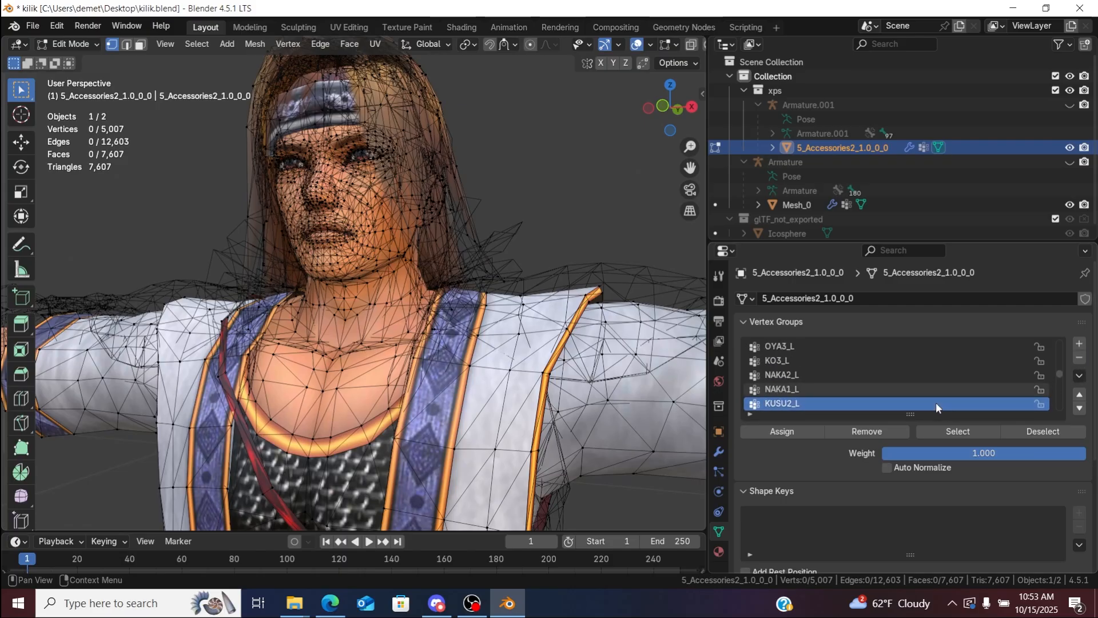
{"action": "key", "text": "Up"}
{"action": "key", "text": "Up"}
{"action": "key", "text": "Up"}
{"action": "key", "text": "Up"}
{"action": "key", "text": "Up"}
{"action": "key", "text": "Up"}
{"action": "key", "text": "Up"}
{"action": "key", "text": "Up"}
{"action": "key", "text": "Up"}
{"action": "key", "text": "Up"}
{"action": "key", "text": "Up"}
{"action": "key", "text": "Up"}
{"action": "key", "text": "Up"}
{"action": "key", "text": "Up"}
{"action": "key", "text": "Up"}
{"action": "key", "text": "Up"}
{"action": "key", "text": "Up"}
{"action": "key", "text": "Up"}
{"action": "key", "text": "Up"}
{"action": "key", "text": "Up"}
{"action": "key", "text": "Up"}
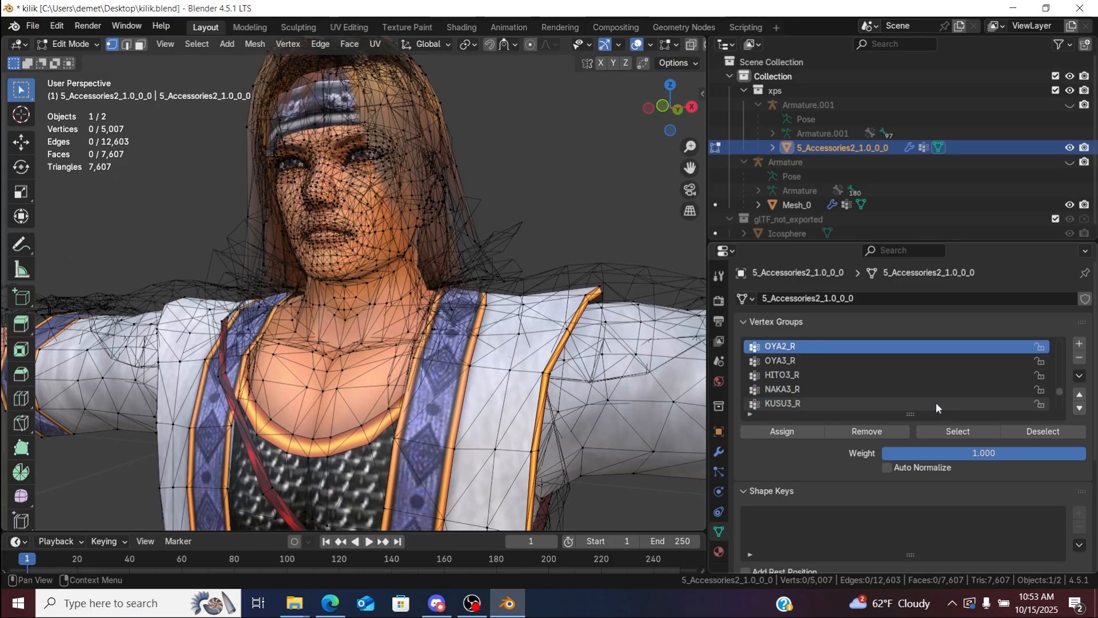
Step: Make ATAMA the active vertex group and display its weights on the head in Weight Paint mode
{"action": "key", "text": "Down"}
{"action": "key", "text": "Down"}
{"action": "key", "text": "Down"}
{"action": "key", "text": "Down"}
{"action": "key", "text": "Down"}
{"action": "key", "text": "Down"}
{"action": "key", "text": "Down"}
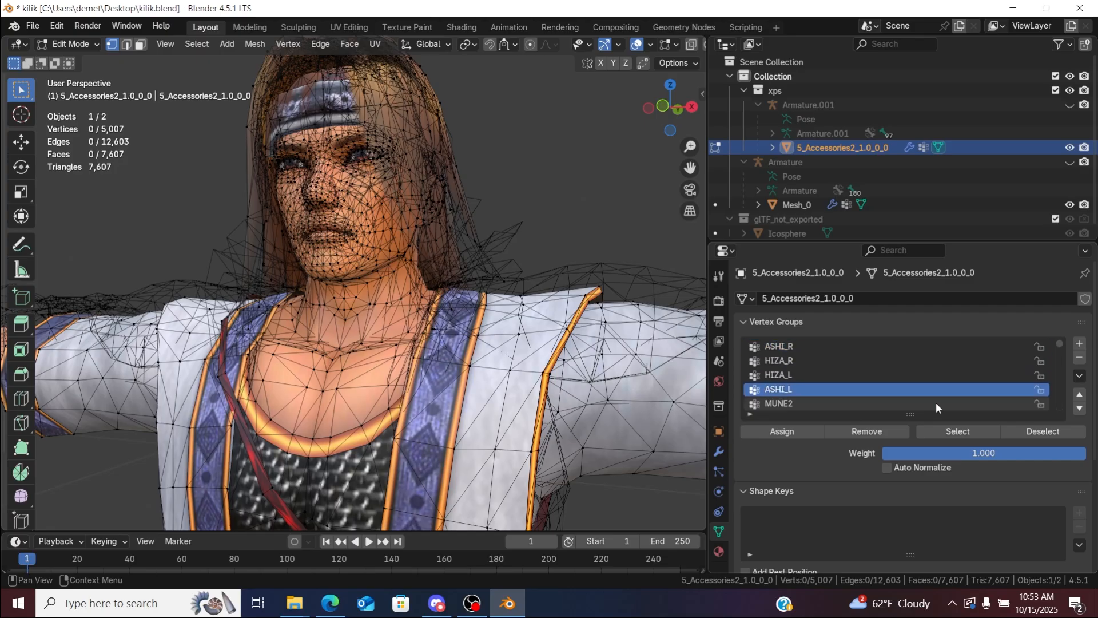
{"action": "left_click", "coordinate": [72, 44]}
{"action": "left_click", "coordinate": [85, 122]}
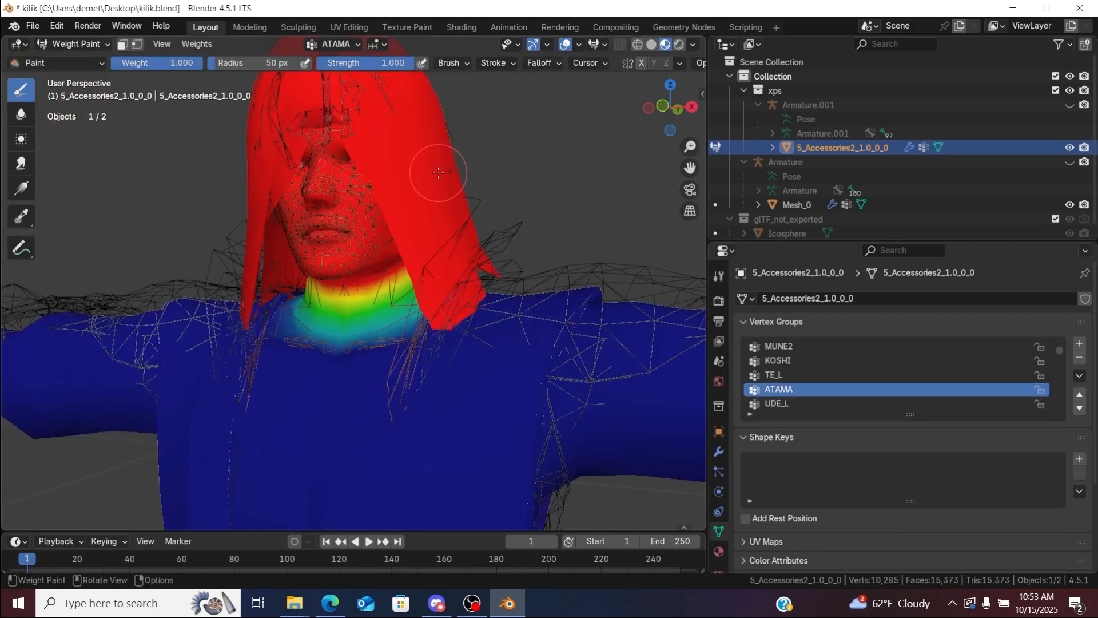
Step: Inspect the ATAMA weights on the character from the front, down the body and from an angle
{"action": "mouse_move", "coordinate": [661, 110]}
{"action": "left_mouse_down"}
{"action": "mouse_move", "coordinate": [665, 160]}
{"action": "mouse_move", "coordinate": [667, 117]}
{"action": "mouse_move", "coordinate": [699, 119]}
{"action": "mouse_move", "coordinate": [662, 110]}
{"action": "left_mouse_up"}
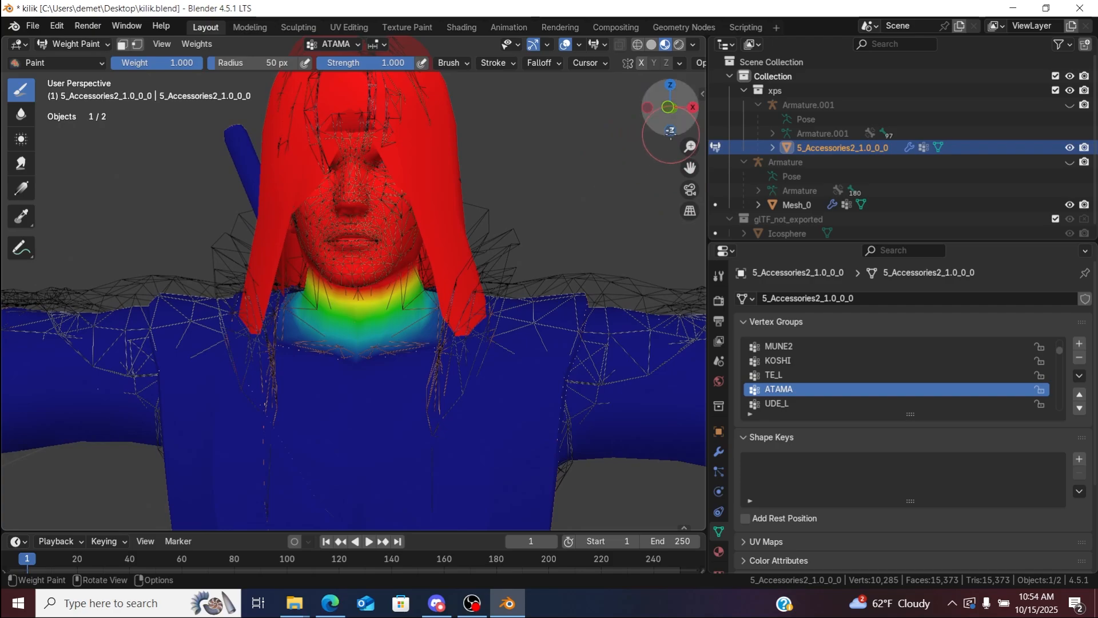
{"action": "mouse_move", "coordinate": [666, 111]}
{"action": "left_mouse_down"}
{"action": "mouse_move", "coordinate": [681, 114]}
{"action": "mouse_move", "coordinate": [632, 109]}
{"action": "mouse_move", "coordinate": [702, 110]}
{"action": "mouse_move", "coordinate": [667, 123]}
{"action": "mouse_move", "coordinate": [673, 114]}
{"action": "left_mouse_up"}
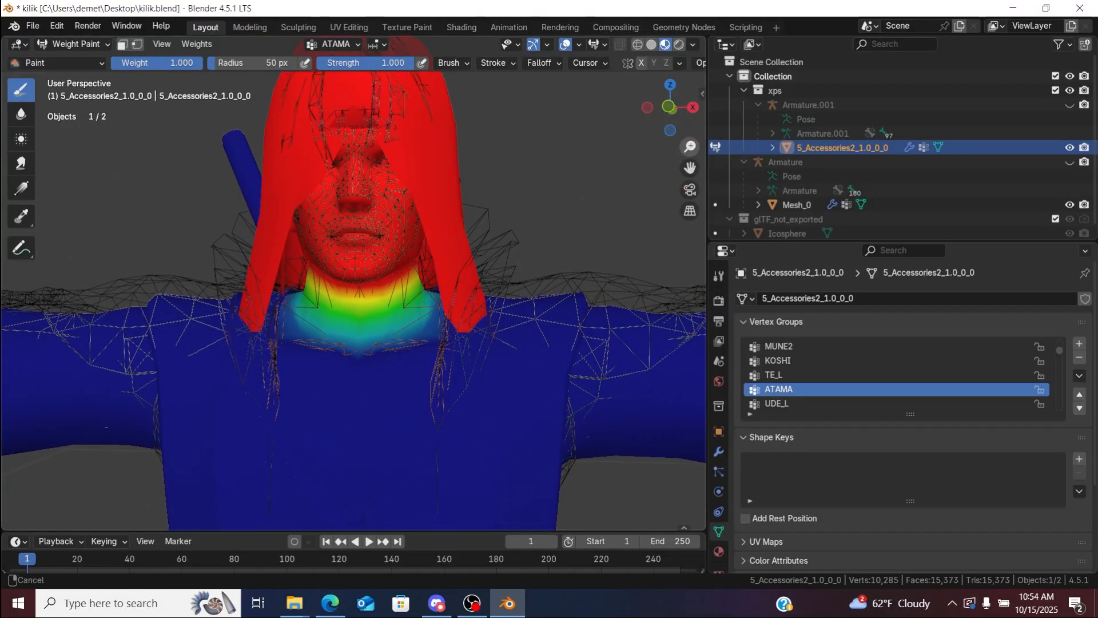
{"action": "left_click_drag", "start_coordinate": [690, 168], "coordinate": [689, 2]}
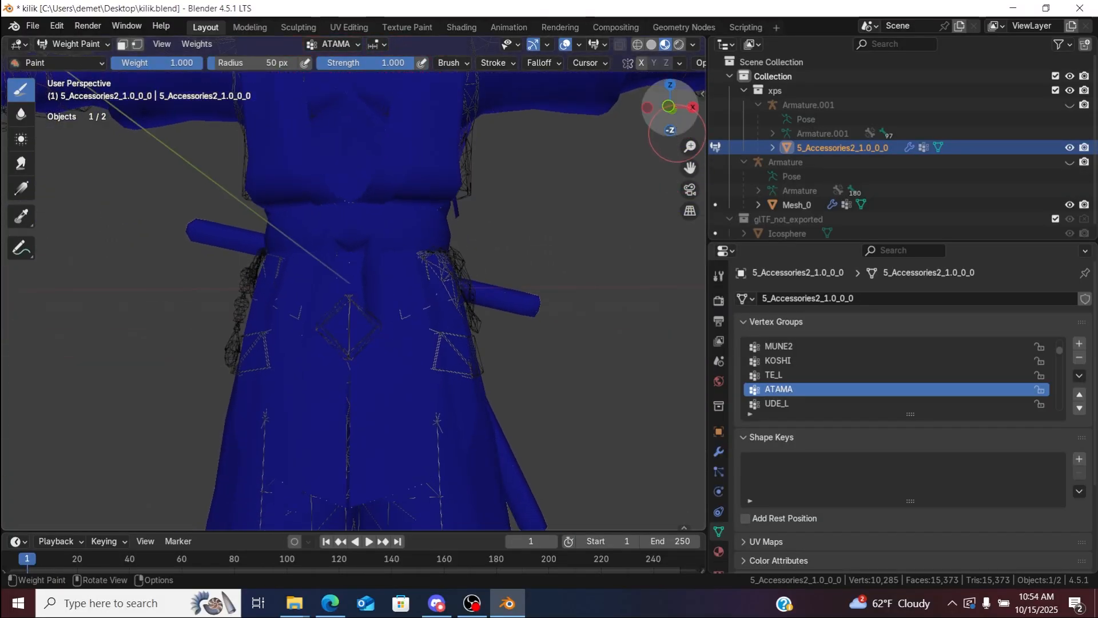
{"action": "left_click_drag", "start_coordinate": [672, 109], "coordinate": [657, 136]}
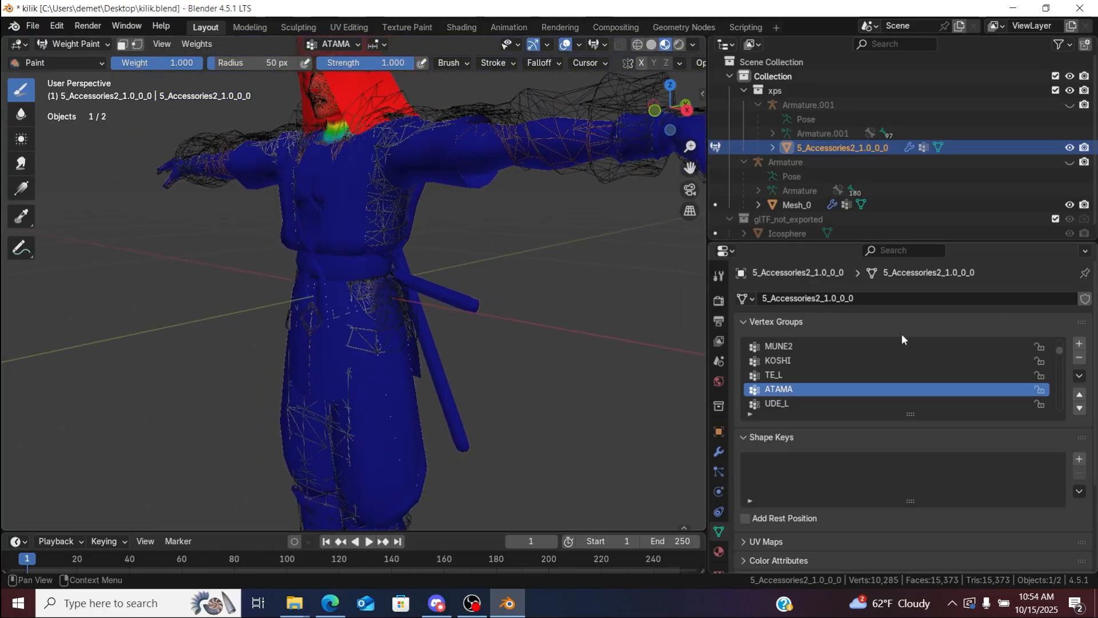
Step: Compare the MUNE2, ASHI_L and KOSHI group weights on the body and swords, ending with MUNE2 active
{"action": "left_click", "coordinate": [878, 344]}
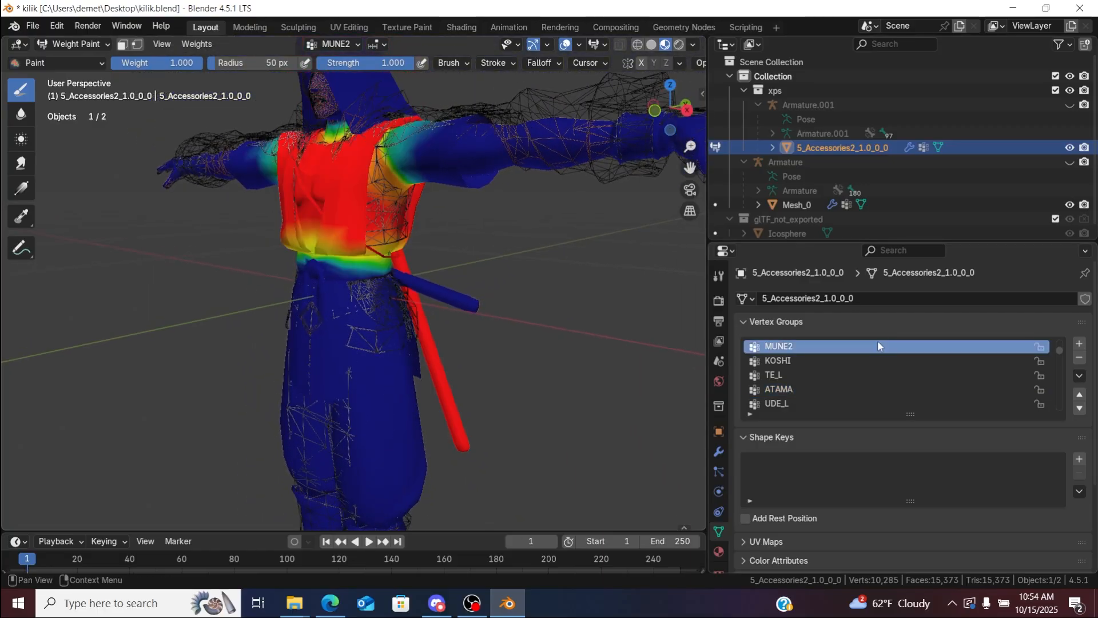
{"action": "left_click_drag", "start_coordinate": [654, 100], "coordinate": [629, 103]}
{"action": "scroll", "coordinate": [841, 356], "scroll_direction": "up", "scroll_amount": 1, "text": "ctrl"}
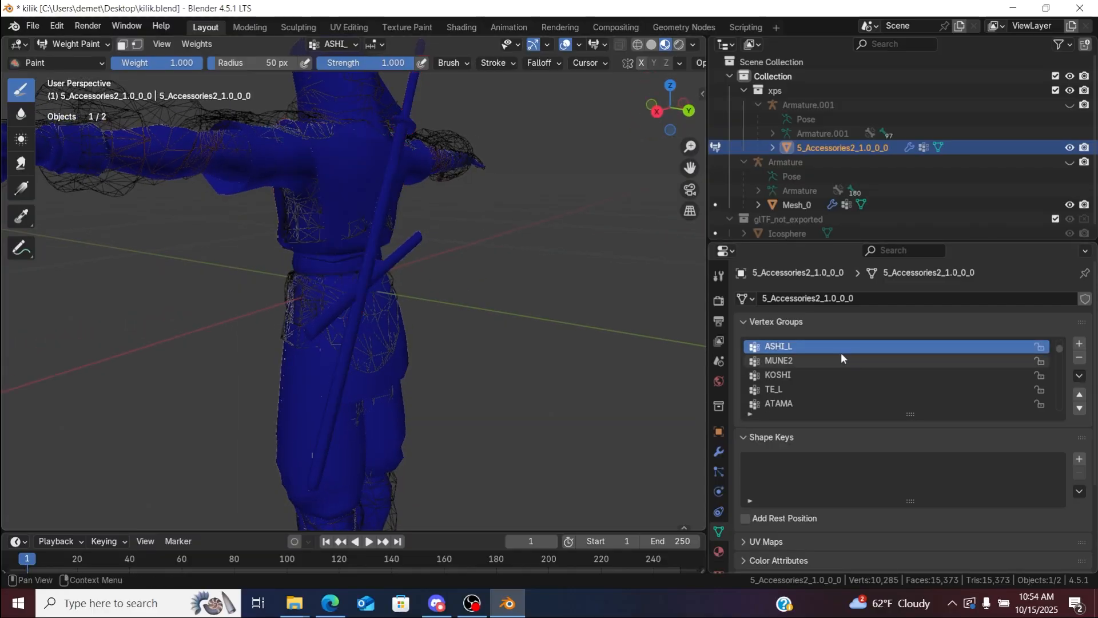
{"action": "scroll", "coordinate": [841, 355], "scroll_direction": "down", "scroll_amount": 2, "text": "ctrl"}
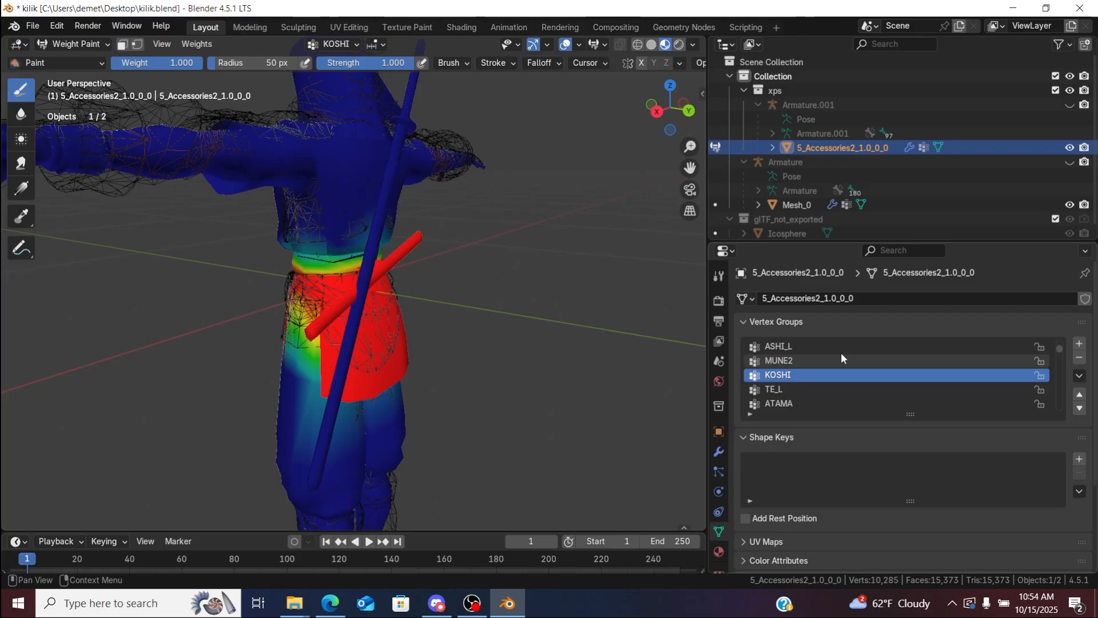
{"action": "scroll", "coordinate": [841, 355], "scroll_direction": "up", "scroll_amount": 1, "text": "ctrl"}
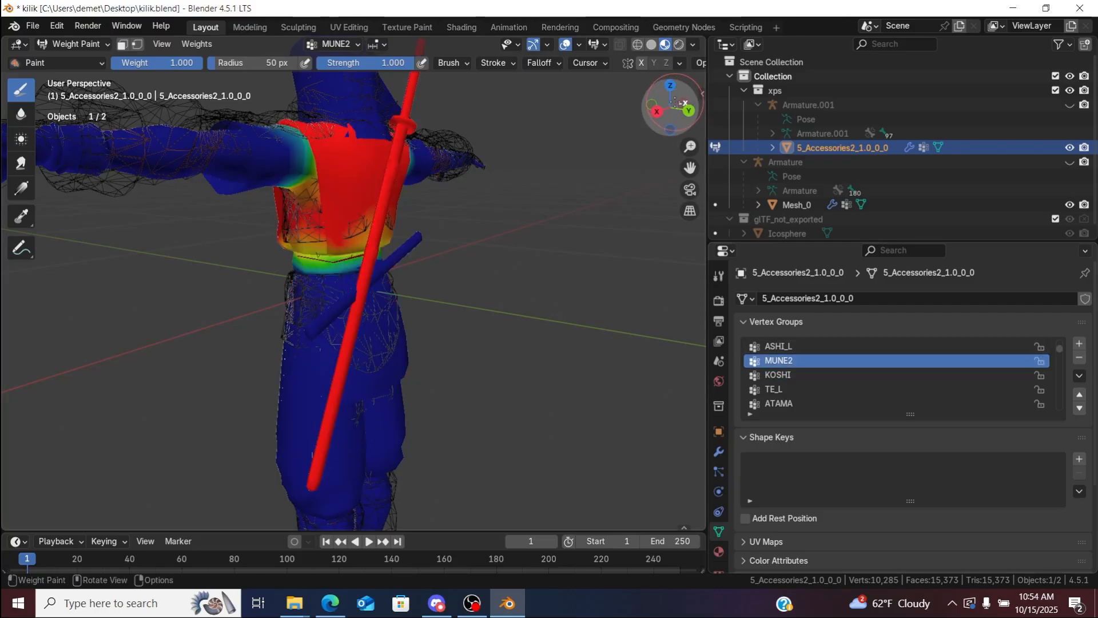
{"action": "left_click_drag", "start_coordinate": [666, 106], "coordinate": [678, 101]}
Step: Return the mesh to Object Mode, unhide Armature.001, and put that armature into Pose Mode
{"action": "left_click", "coordinate": [73, 44]}
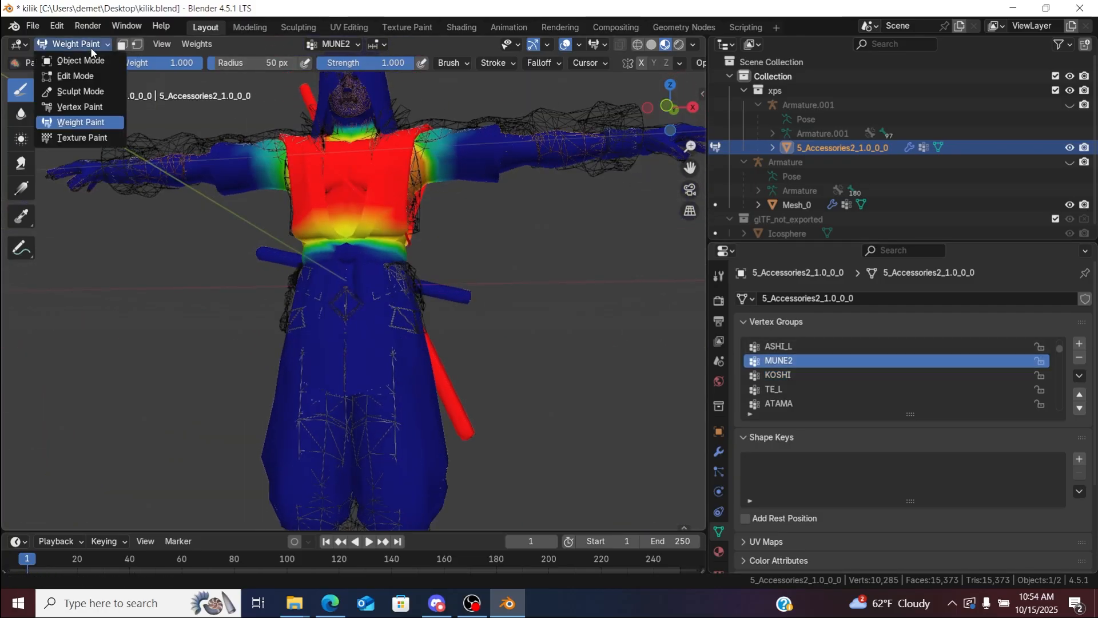
{"action": "left_click", "coordinate": [71, 59]}
{"action": "left_click", "coordinate": [1070, 105]}
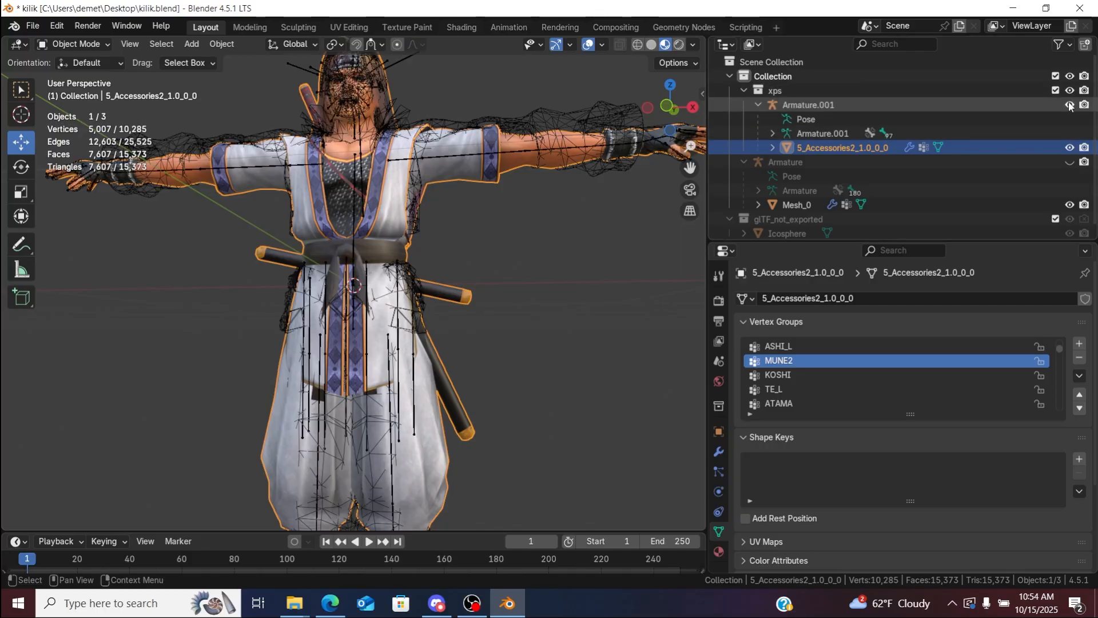
{"action": "left_click", "coordinate": [997, 109]}
{"action": "left_click", "coordinate": [73, 44]}
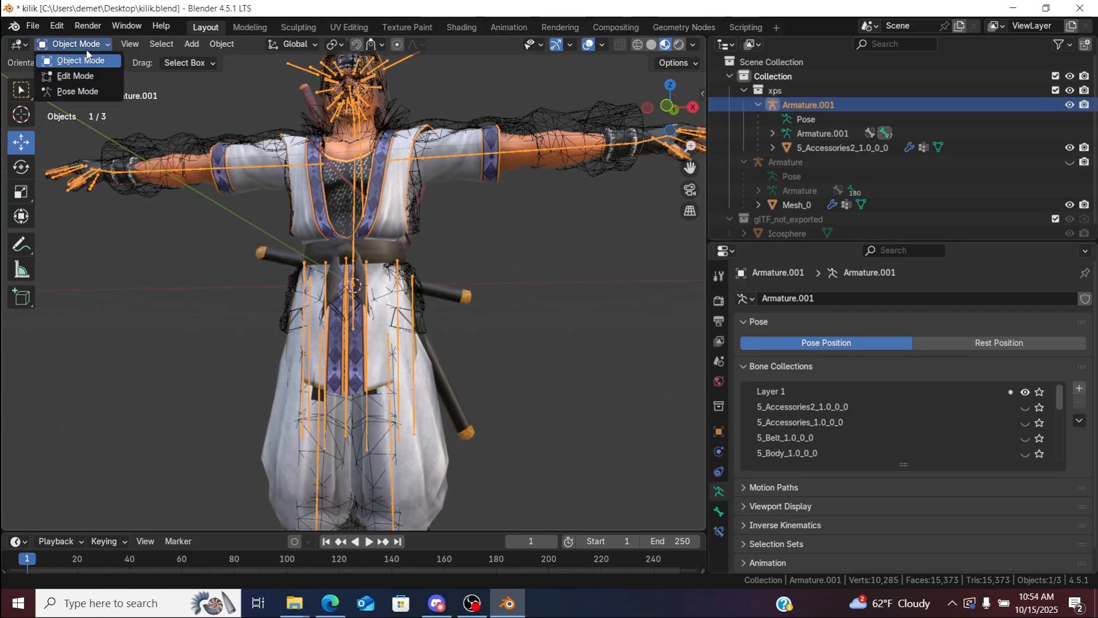
{"action": "left_click", "coordinate": [67, 88]}
Step: Select the MUNE2 bone under MUNE1 in the hierarchy and rotate it sideways to test the torso and sword deformation
{"action": "left_click", "coordinate": [894, 165]}
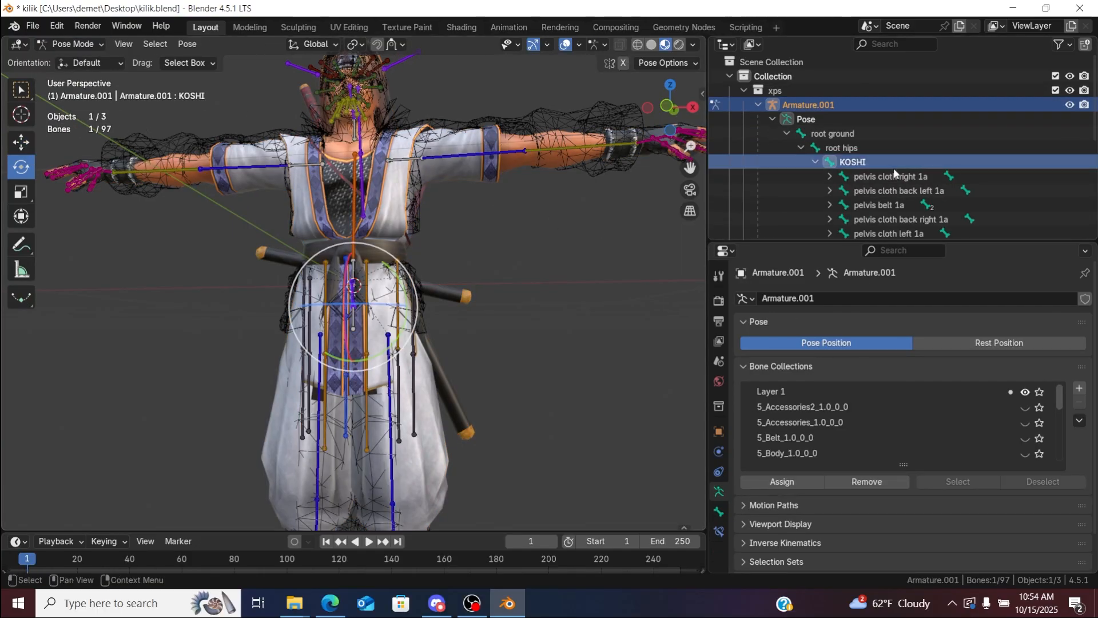
{"action": "left_click", "coordinate": [800, 148]}
{"action": "left_click", "coordinate": [800, 147]}
{"action": "left_click", "coordinate": [815, 161]}
{"action": "left_click", "coordinate": [815, 177]}
{"action": "left_click", "coordinate": [867, 196]}
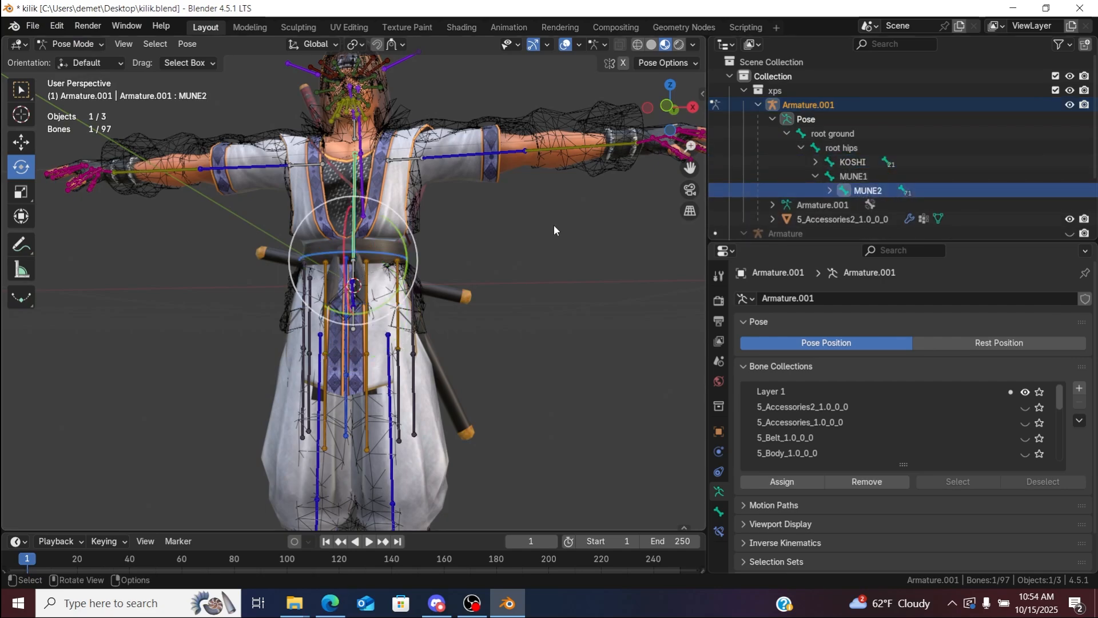
{"action": "left_click_drag", "start_coordinate": [400, 237], "coordinate": [405, 274]}
{"action": "left_click_drag", "start_coordinate": [642, 114], "coordinate": [440, 98]}
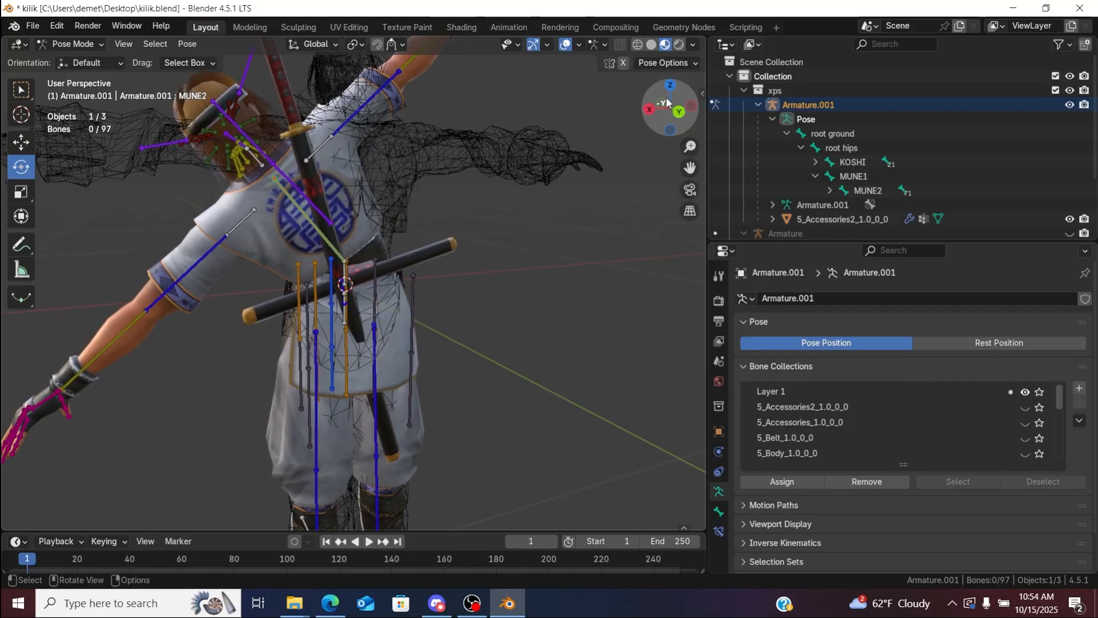
Step: Undo the MUNE2 bone's test rotation and return Armature.001 to Object Mode
{"action": "left_click", "coordinate": [57, 26]}
{"action": "left_click", "coordinate": [78, 42]}
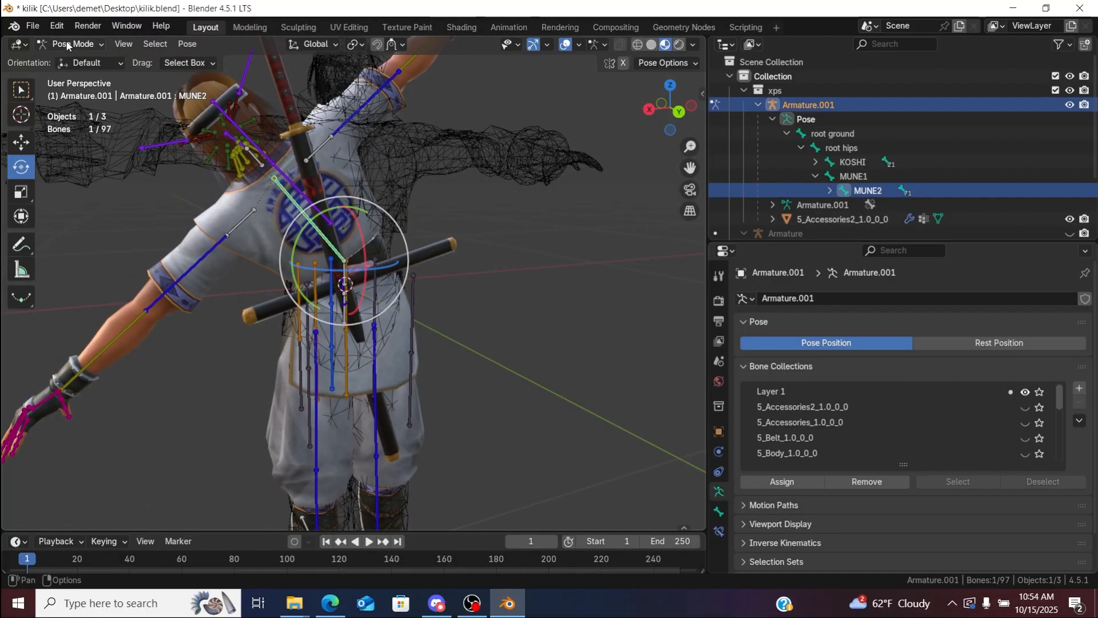
{"action": "left_click", "coordinate": [64, 27]}
{"action": "left_click", "coordinate": [71, 43]}
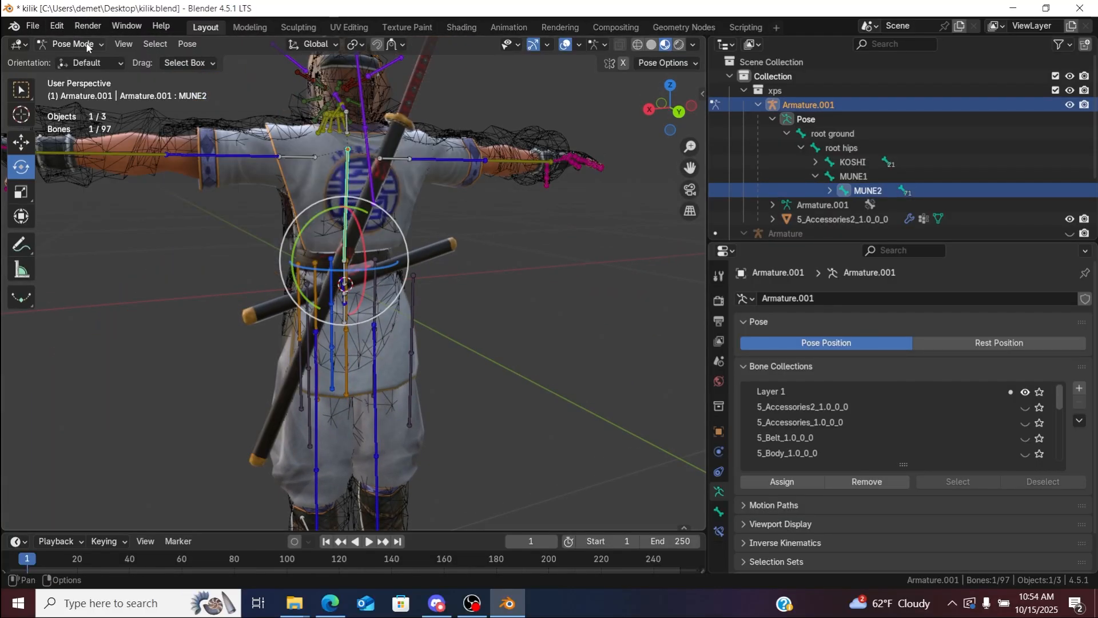
{"action": "left_click", "coordinate": [89, 47]}
{"action": "left_click", "coordinate": [72, 59]}
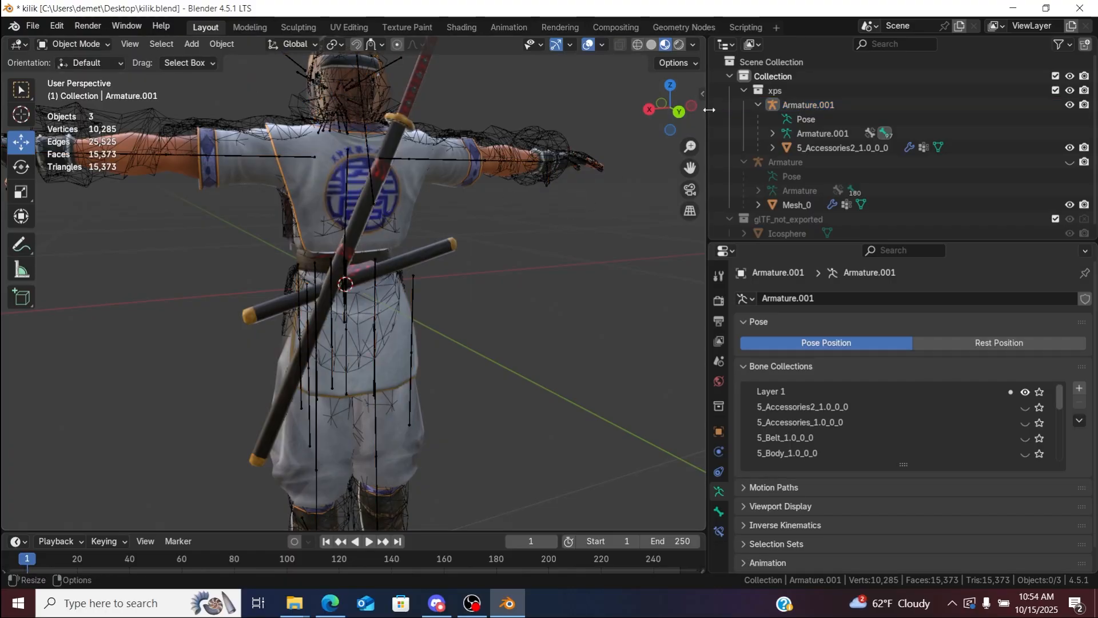
Step: Apply all transforms to Armature.001 and the 5_Accessories2_1.0_0_0 mesh
{"action": "left_click_drag", "start_coordinate": [658, 109], "coordinate": [677, 112]}
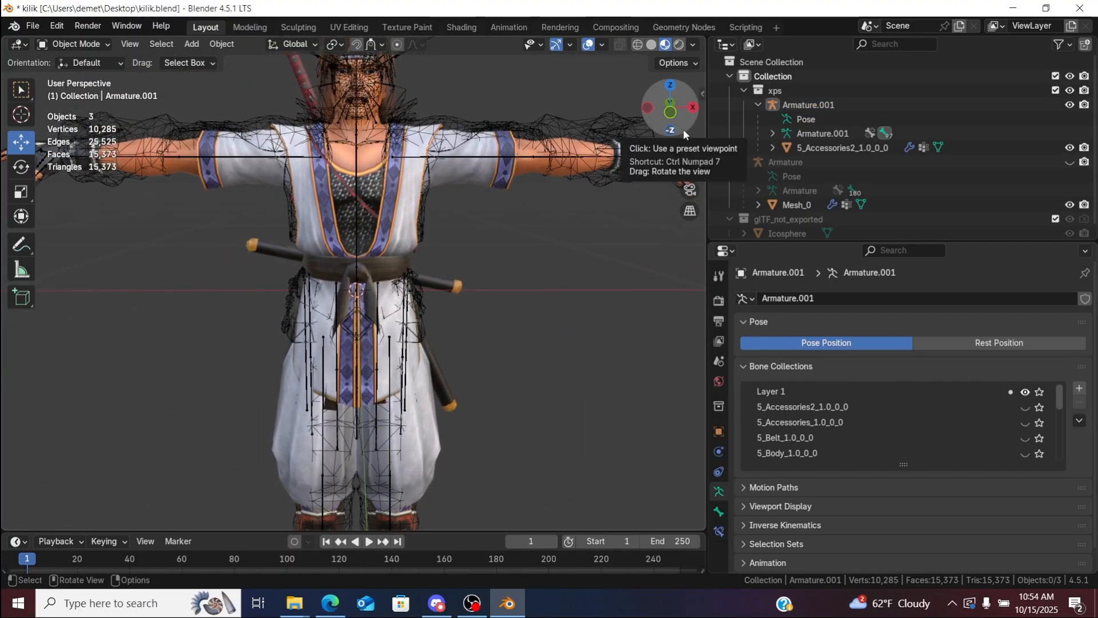
{"action": "left_click_drag", "start_coordinate": [684, 132], "coordinate": [677, 103]}
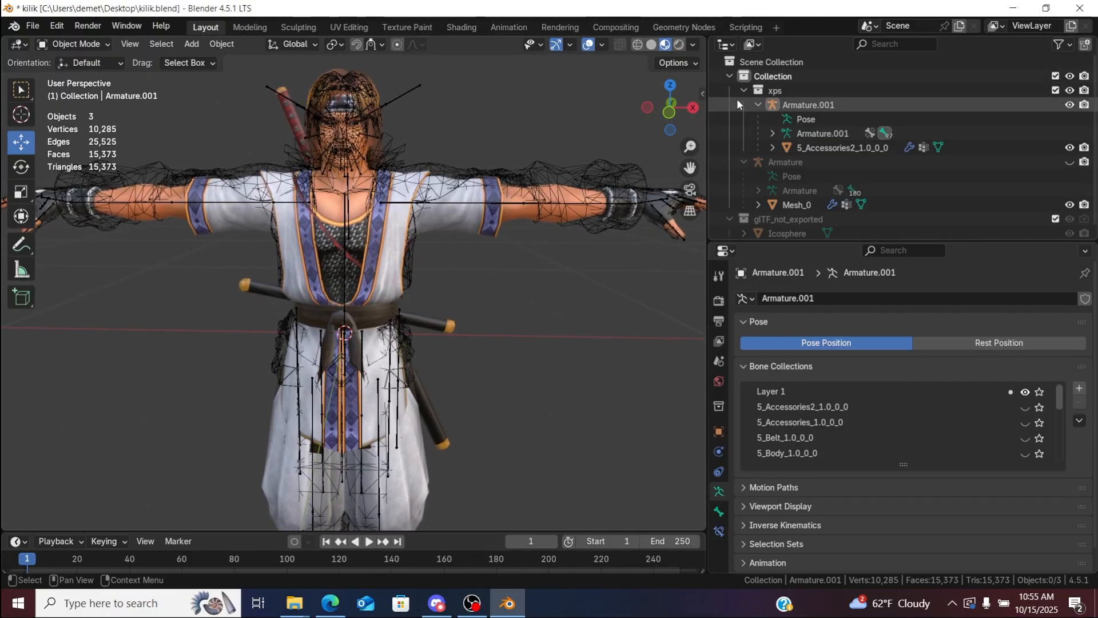
{"action": "left_click_drag", "start_coordinate": [757, 113], "coordinate": [811, 146]}
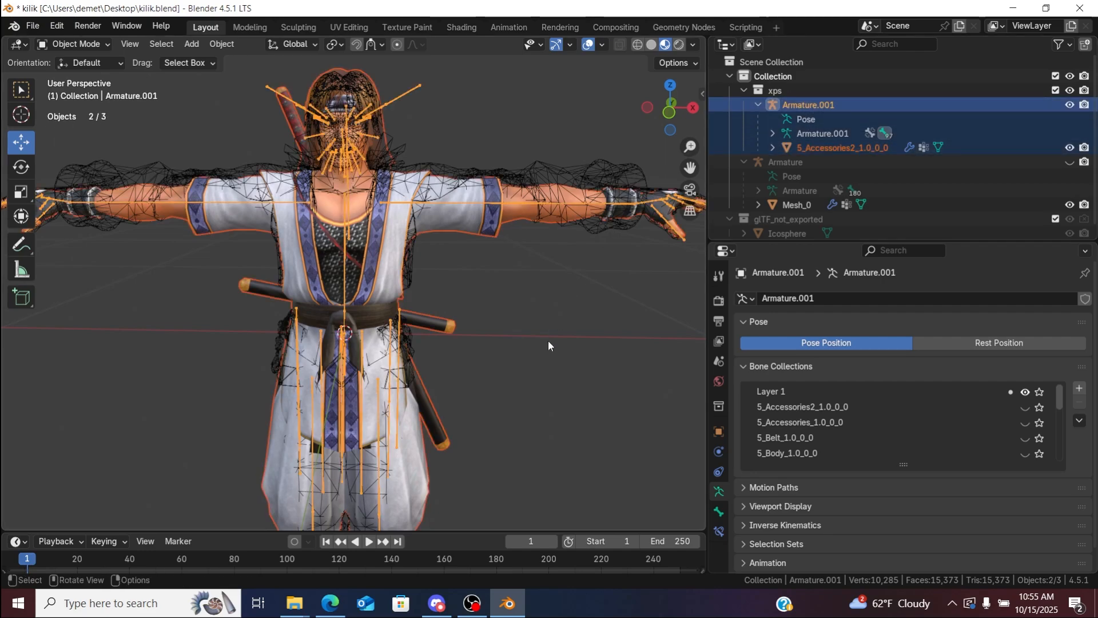
{"action": "key", "text": "ctrl+a"}
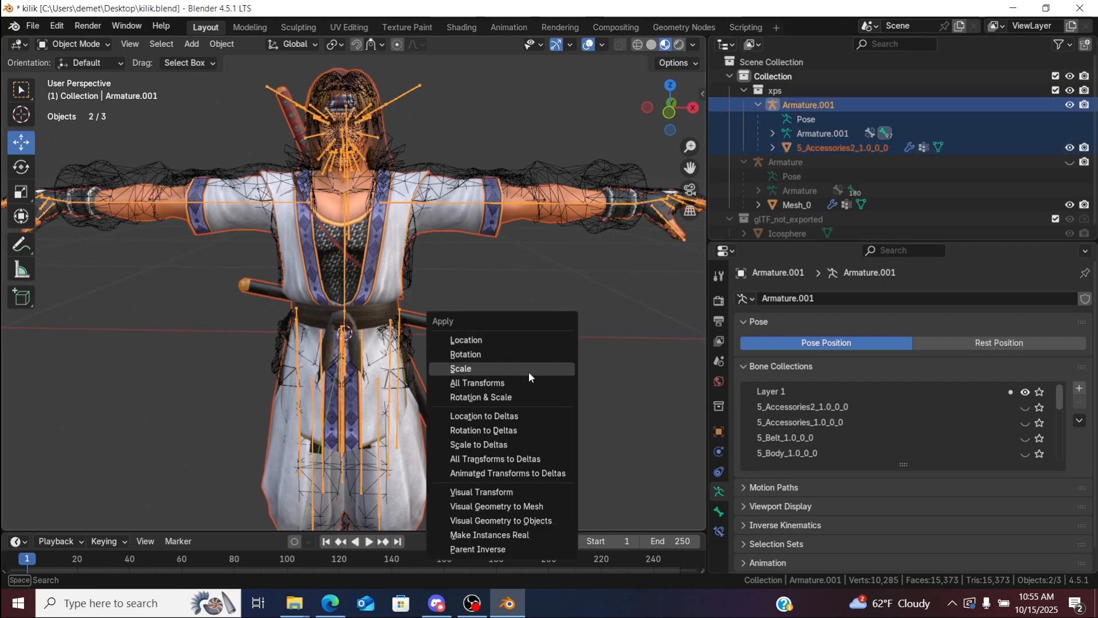
{"action": "left_click", "coordinate": [514, 384]}
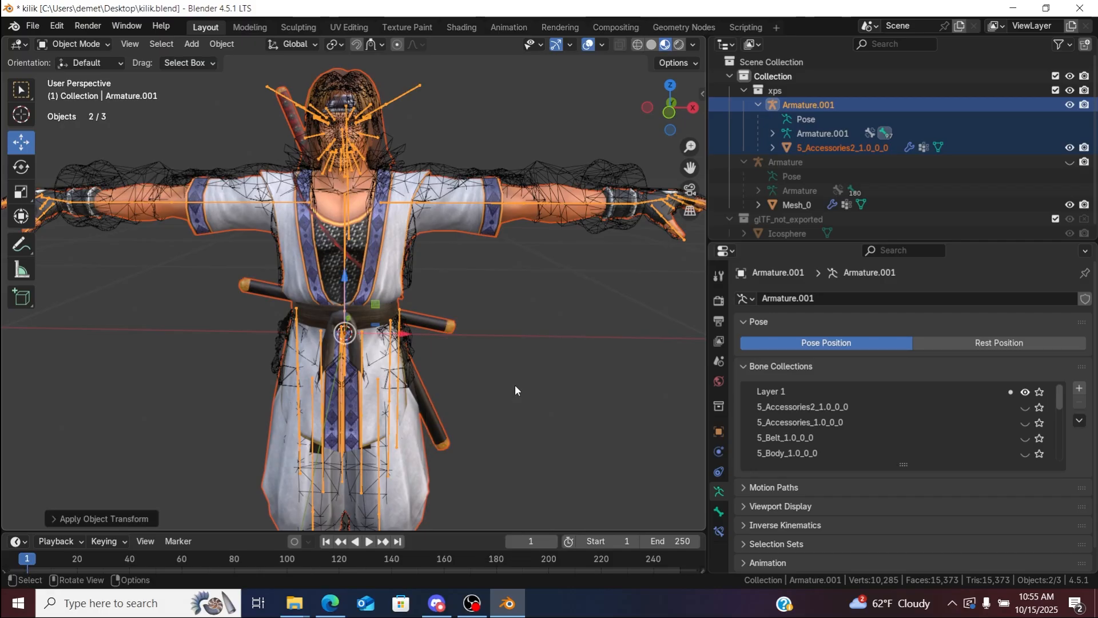
Step: Apply the Armature modifiers on the 5_Accessories2_1.0_0_0 and Mesh_0 meshes
{"action": "left_click", "coordinate": [842, 146]}
{"action": "left_click", "coordinate": [719, 452]}
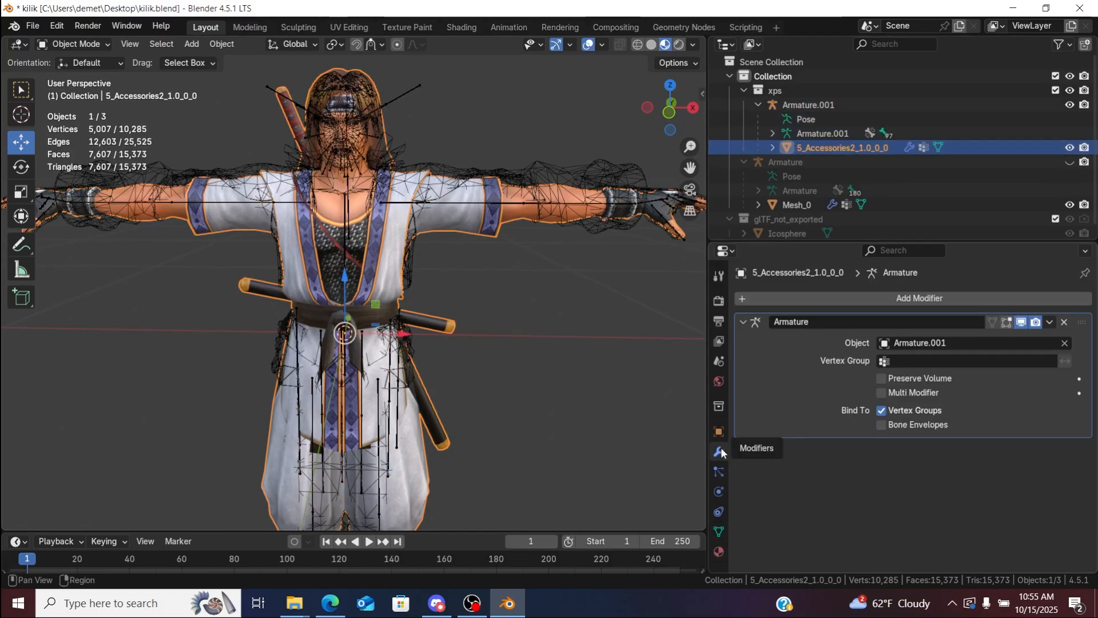
{"action": "left_click", "coordinate": [1051, 323]}
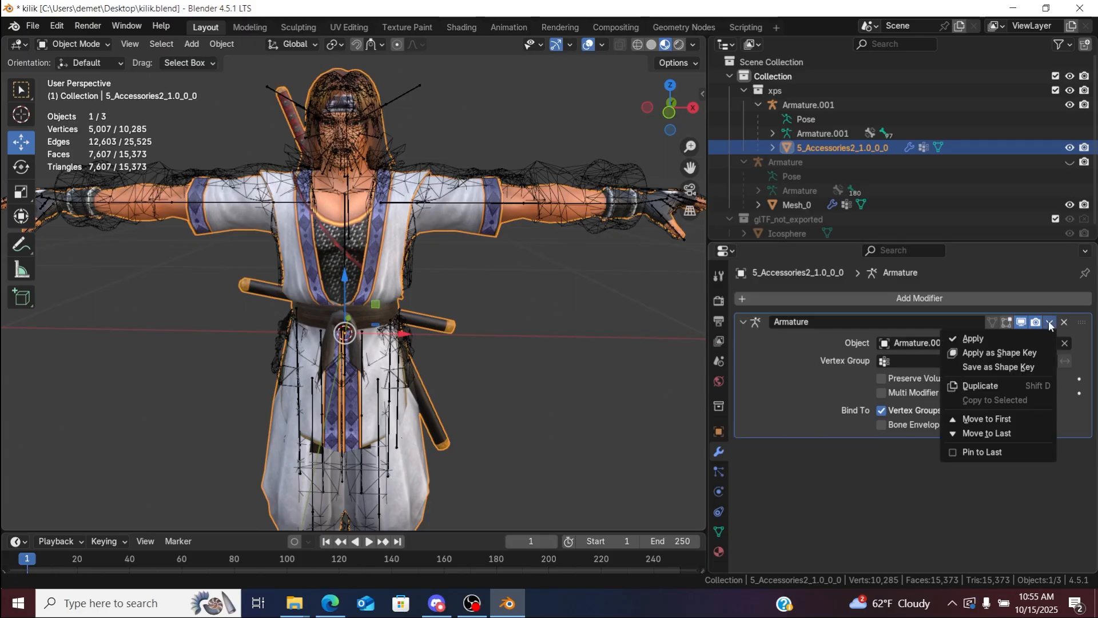
{"action": "left_click", "coordinate": [993, 339]}
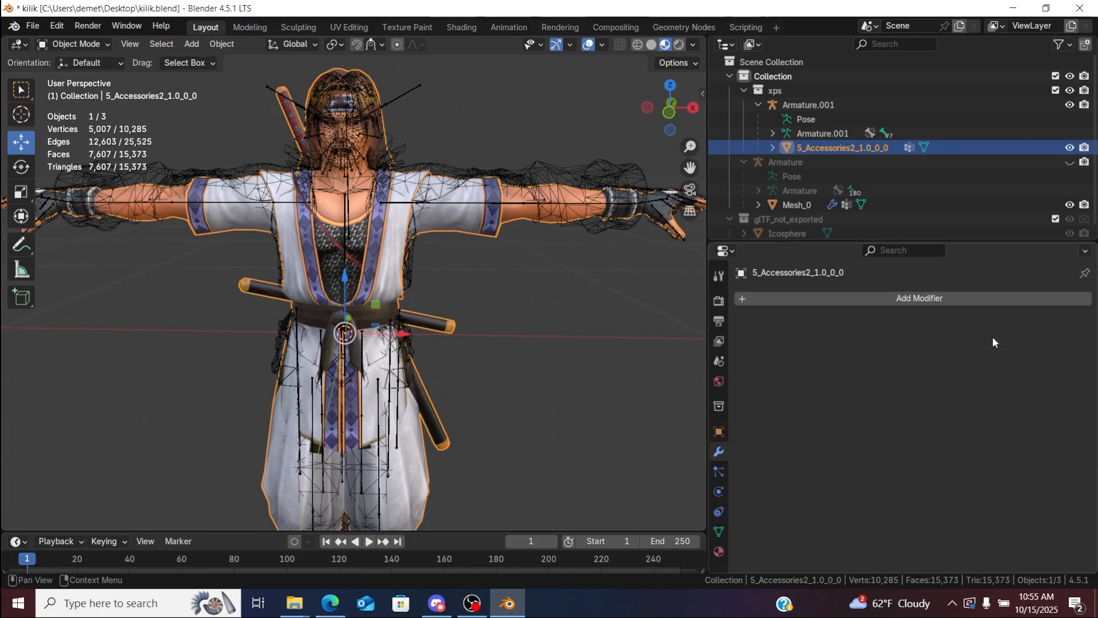
{"action": "left_click", "coordinate": [809, 204]}
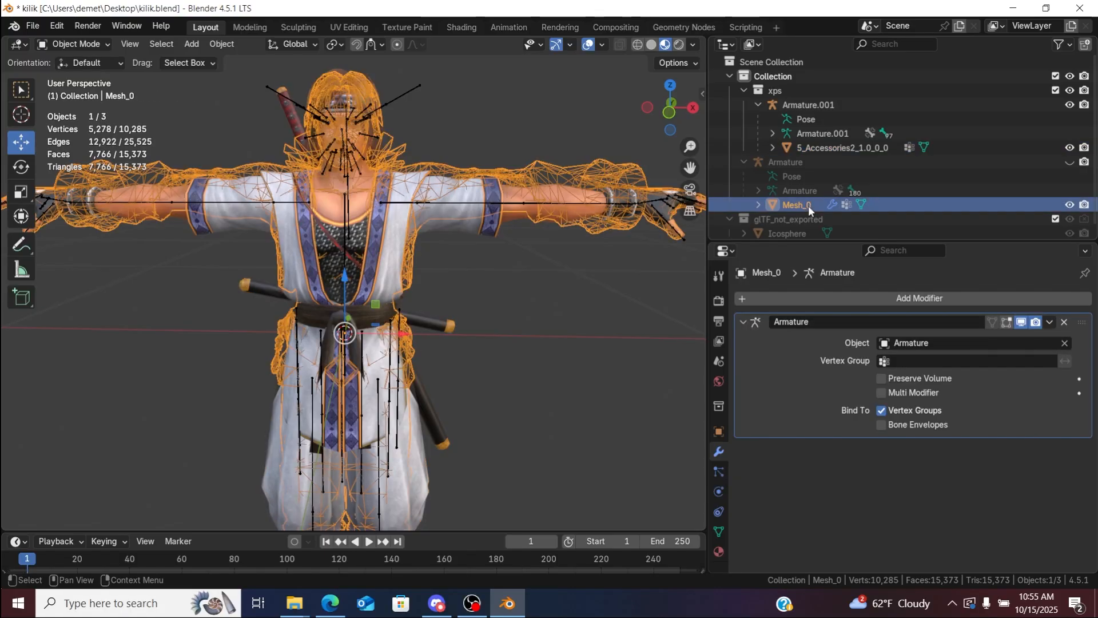
{"action": "left_click", "coordinate": [1049, 324]}
{"action": "left_click", "coordinate": [1014, 338]}
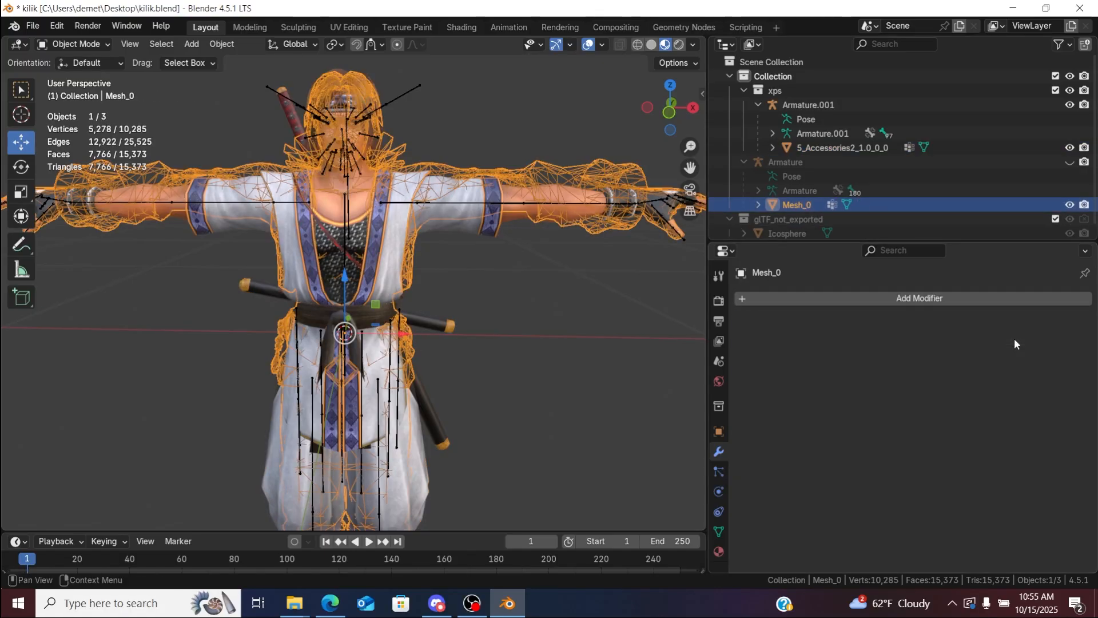
Step: Delete Armature.001 and add a new Armature modifier to the 5_Accessories2_1.0_0_0 mesh
{"action": "left_click", "coordinate": [808, 106]}
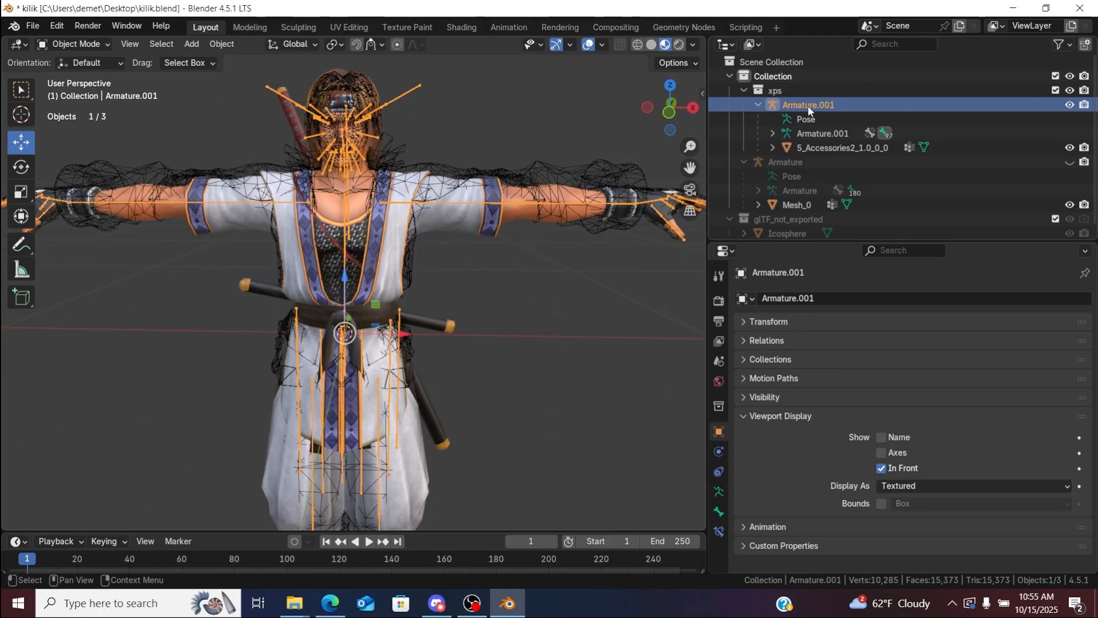
{"action": "key", "text": "Delete"}
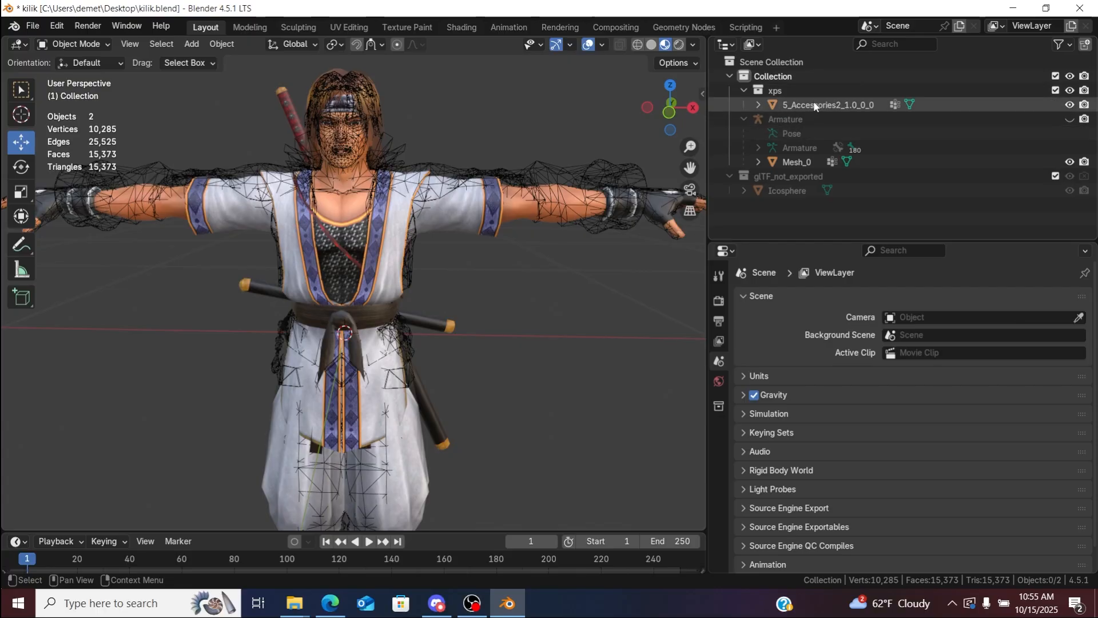
{"action": "left_click", "coordinate": [812, 104]}
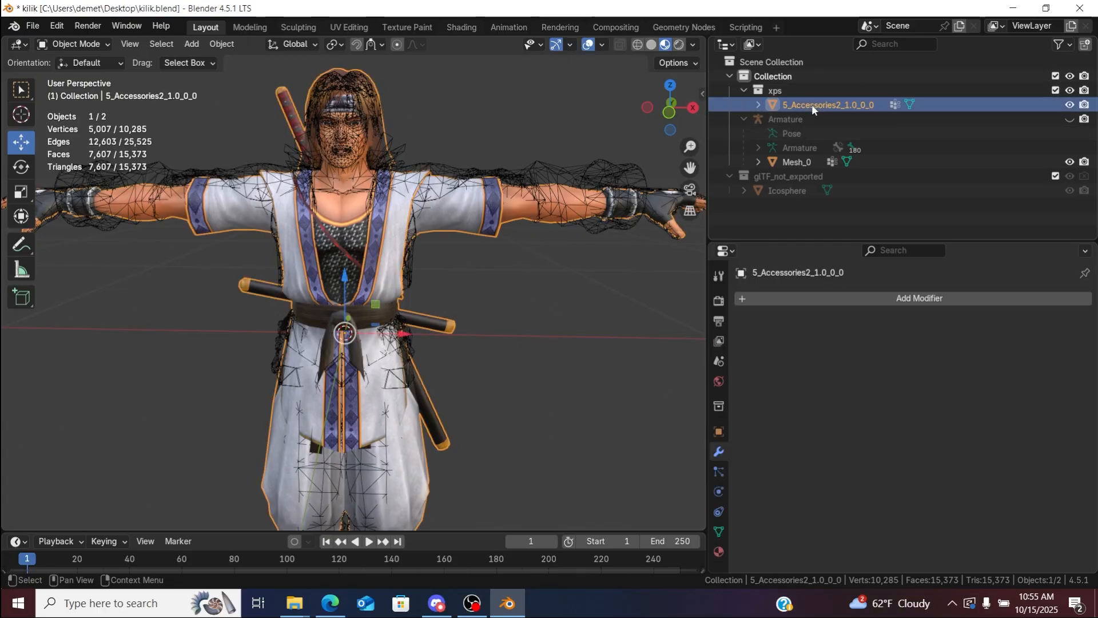
{"action": "left_click", "coordinate": [798, 302]}
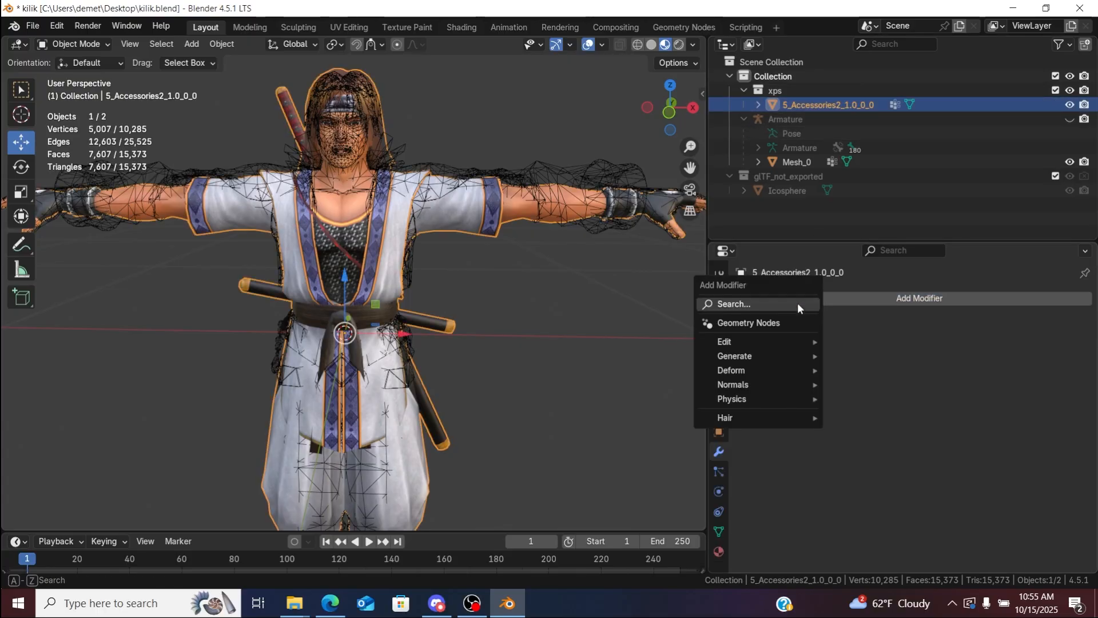
{"action": "left_click", "coordinate": [774, 305]}
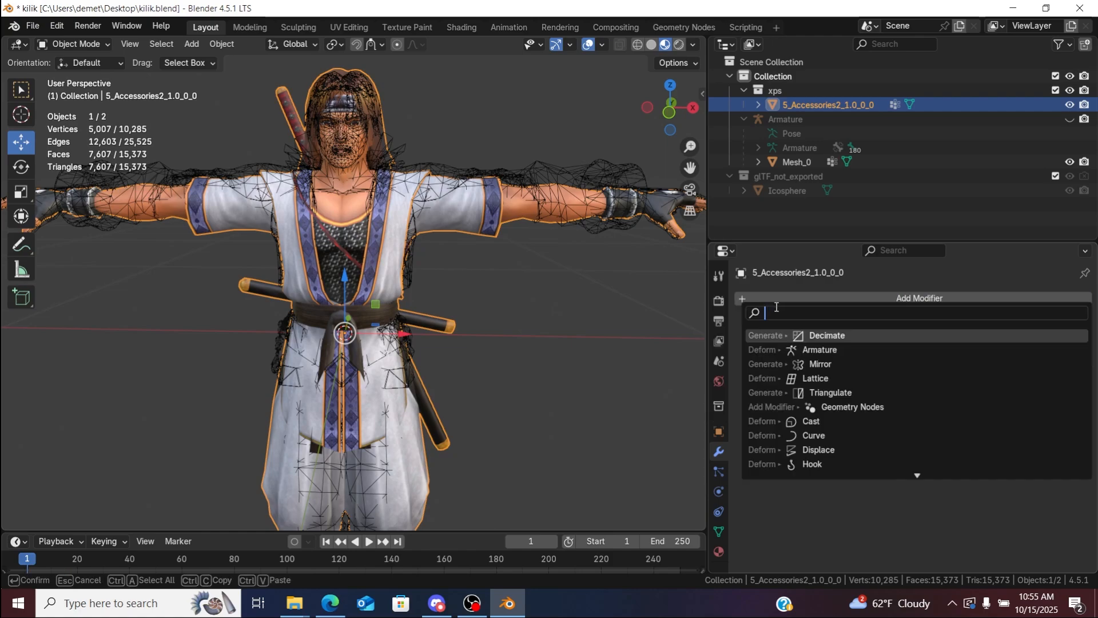
{"action": "left_click", "coordinate": [828, 350]}
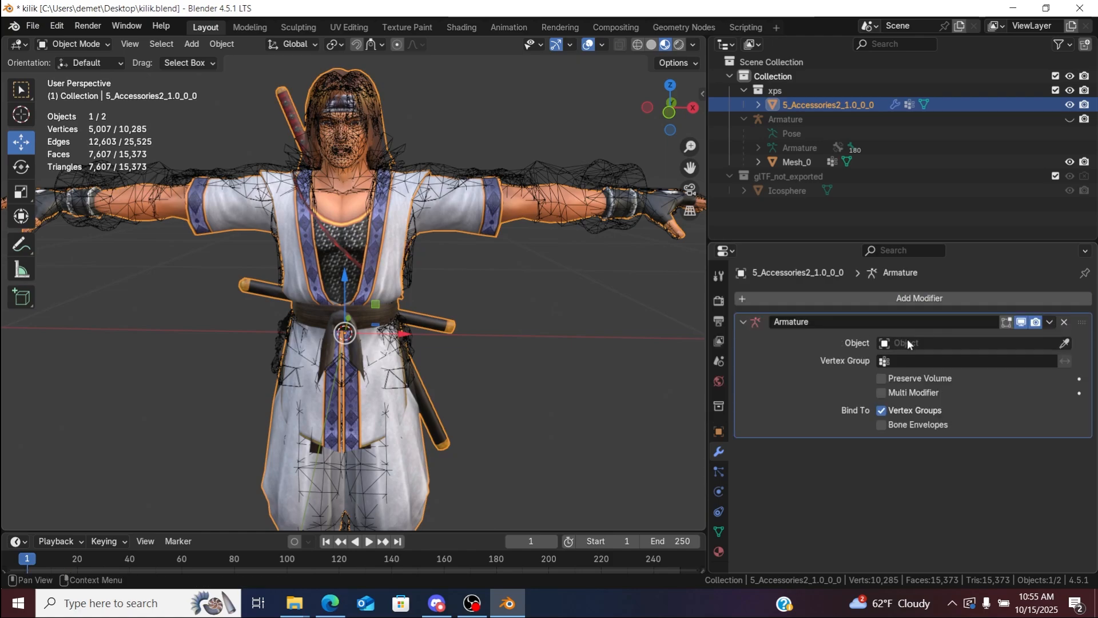
Step: Set the new modifier's target object to Armature and unhide that armature in the scene
{"action": "left_click", "coordinate": [923, 342]}
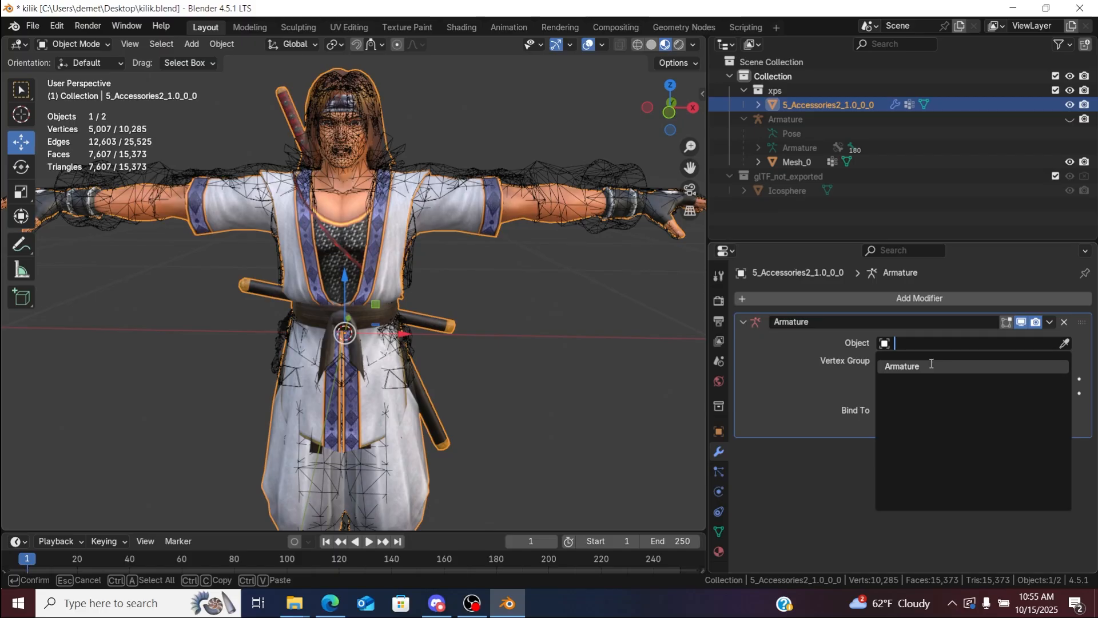
{"action": "left_click", "coordinate": [930, 364]}
{"action": "left_click", "coordinate": [1069, 120]}
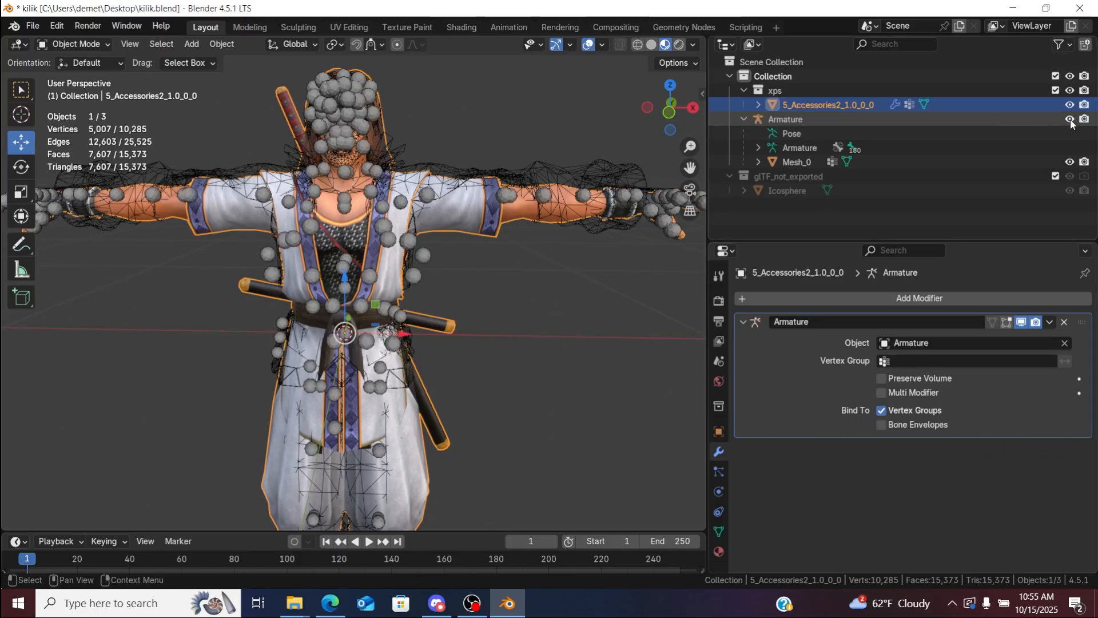
Step: Put Armature into Pose Mode and select the SAKOTSU_R bone under MUNE2 in the bone hierarchy
{"action": "left_click", "coordinate": [787, 116]}
{"action": "left_click_drag", "start_coordinate": [690, 167], "coordinate": [364, 158]}
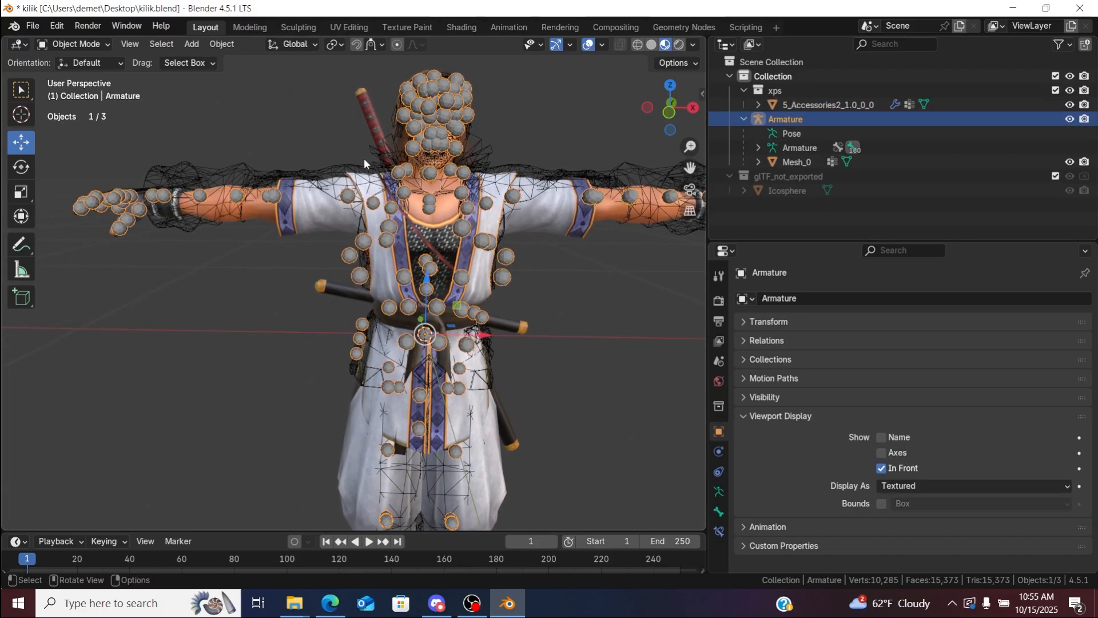
{"action": "left_click", "coordinate": [86, 45]}
{"action": "left_click", "coordinate": [95, 97]}
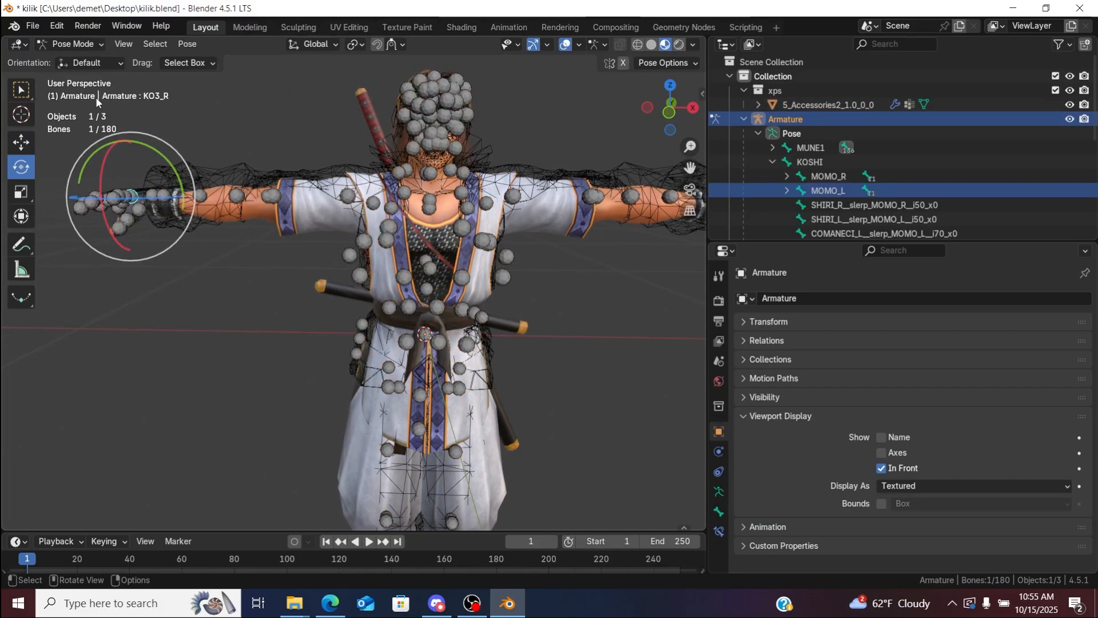
{"action": "left_click", "coordinate": [773, 162]}
{"action": "left_click", "coordinate": [772, 148]}
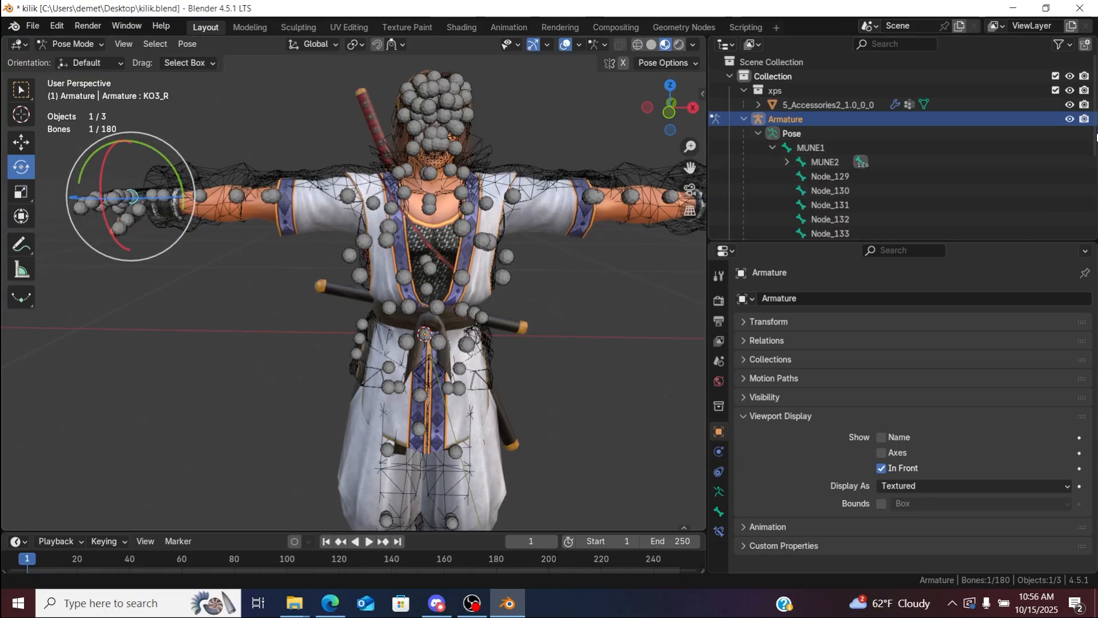
{"action": "mouse_move", "coordinate": [1096, 137]}
{"action": "left_mouse_down"}
{"action": "mouse_move", "coordinate": [1097, 211]}
{"action": "mouse_move", "coordinate": [1097, 140]}
{"action": "left_mouse_up"}
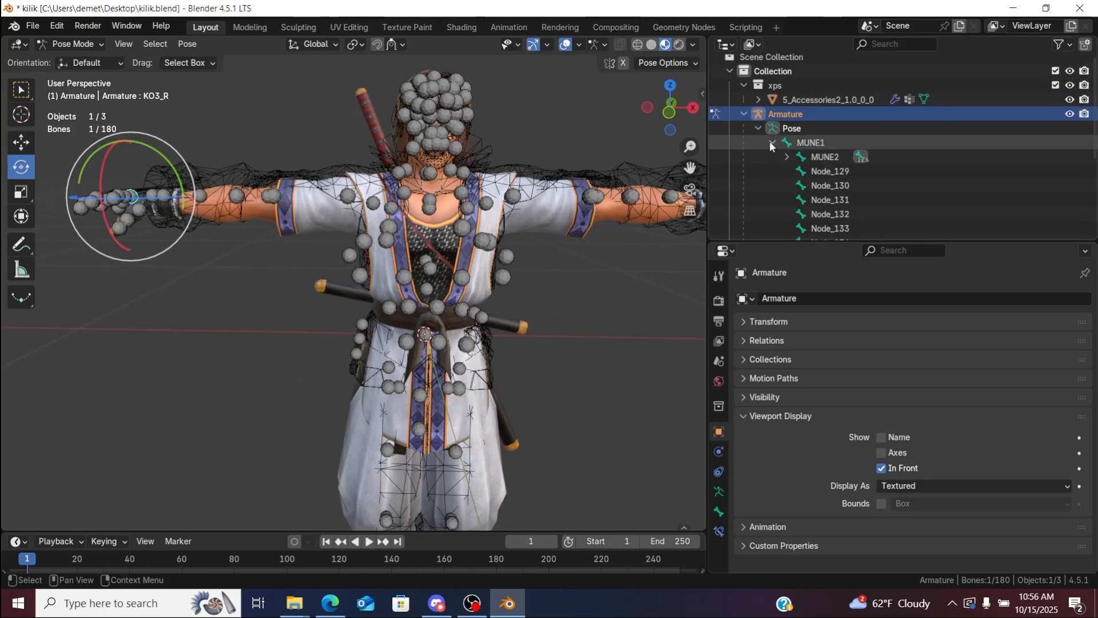
{"action": "left_click", "coordinate": [770, 140]}
{"action": "left_click", "coordinate": [772, 147]}
{"action": "left_click", "coordinate": [787, 163]}
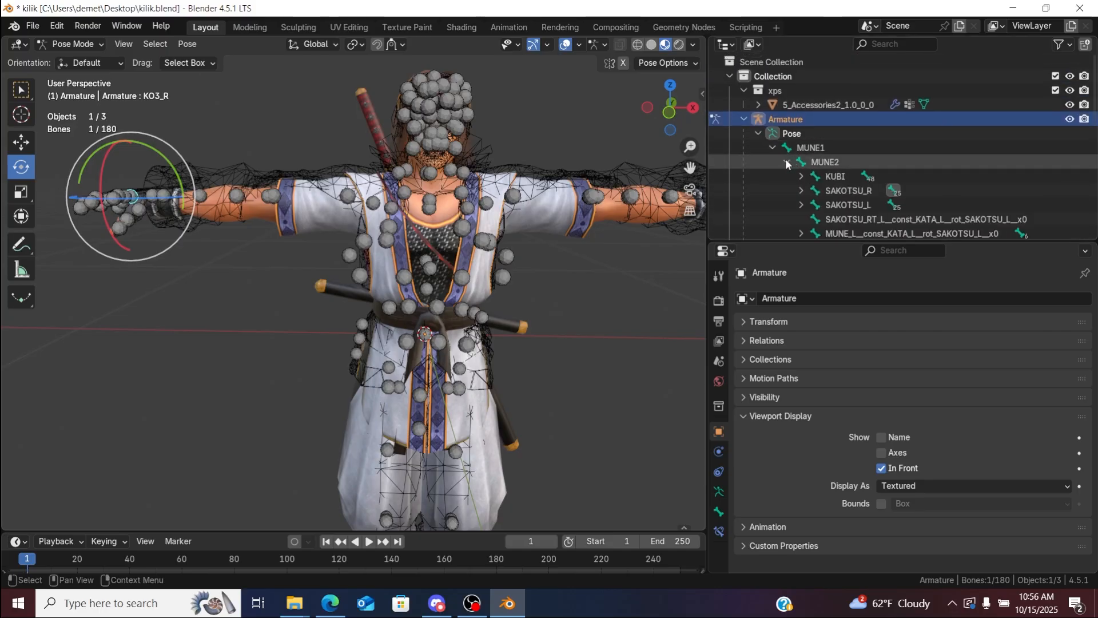
{"action": "left_click", "coordinate": [850, 190]}
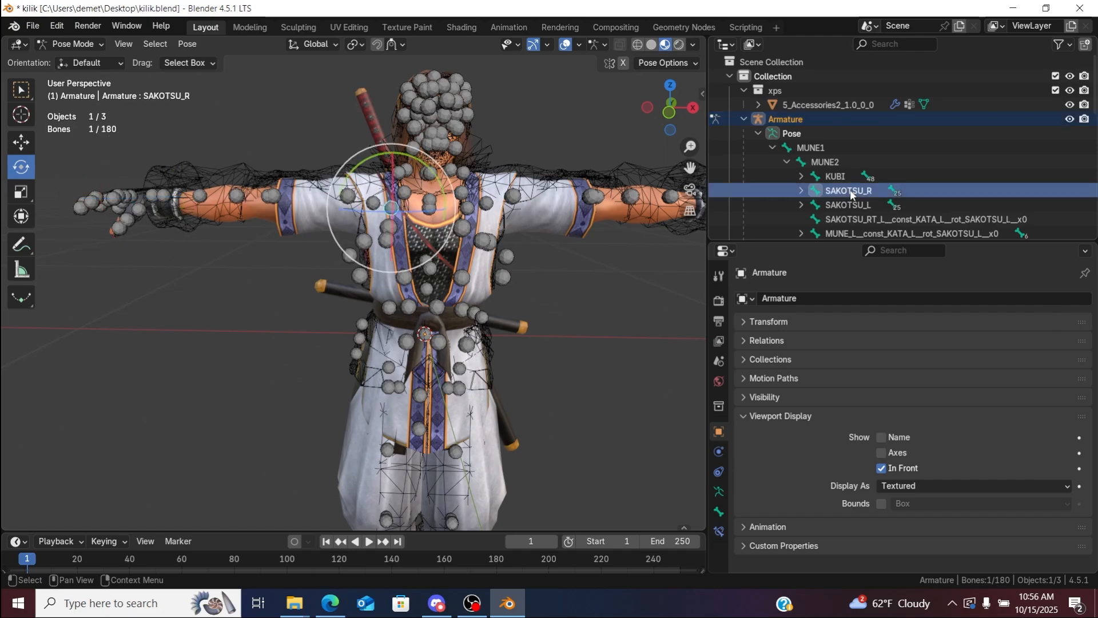
Step: Test-rotate the SAKOTSU_R bone, undo the rotation, and return Armature to Object Mode
{"action": "mouse_move", "coordinate": [431, 174]}
{"action": "left_mouse_down"}
{"action": "mouse_move", "coordinate": [433, 192]}
{"action": "mouse_move", "coordinate": [414, 158]}
{"action": "mouse_move", "coordinate": [430, 182]}
{"action": "mouse_move", "coordinate": [424, 173]}
{"action": "left_mouse_up"}
{"action": "left_click", "coordinate": [57, 25]}
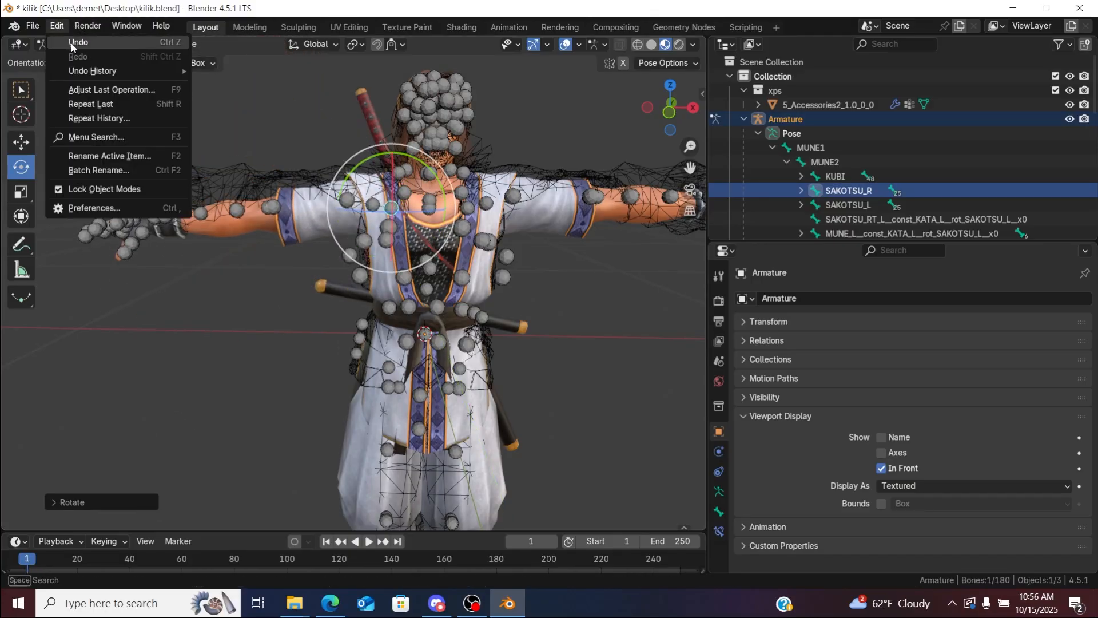
{"action": "left_click", "coordinate": [73, 42]}
{"action": "left_click", "coordinate": [85, 44]}
{"action": "left_click", "coordinate": [80, 60]}
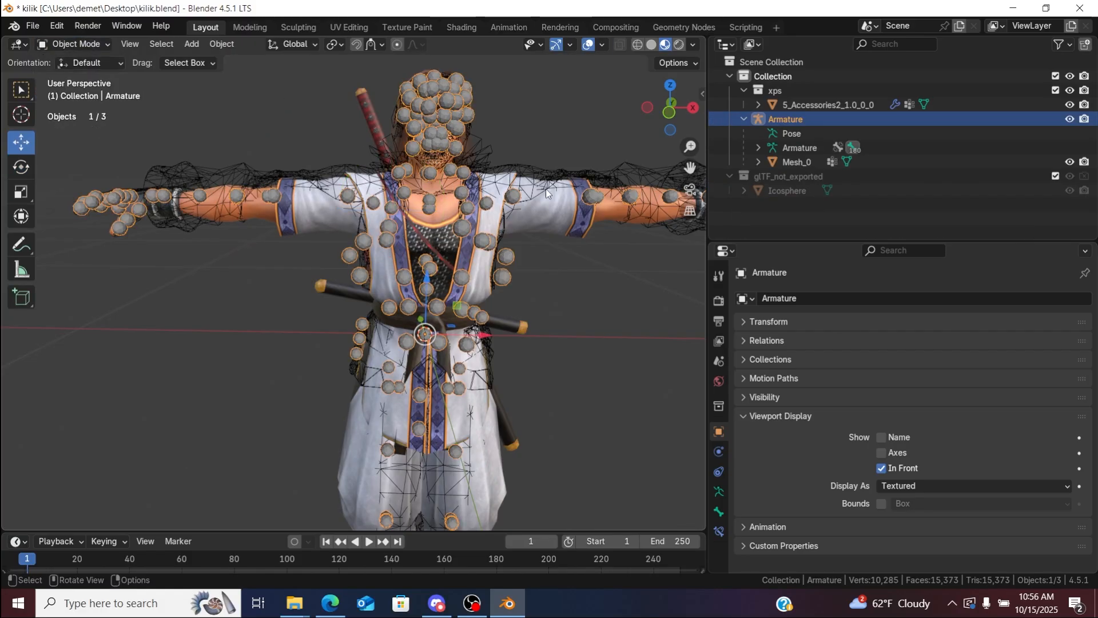
Step: Delete the Mesh_0 mesh parented to Armature
{"action": "left_click_drag", "start_coordinate": [670, 113], "coordinate": [675, 111]}
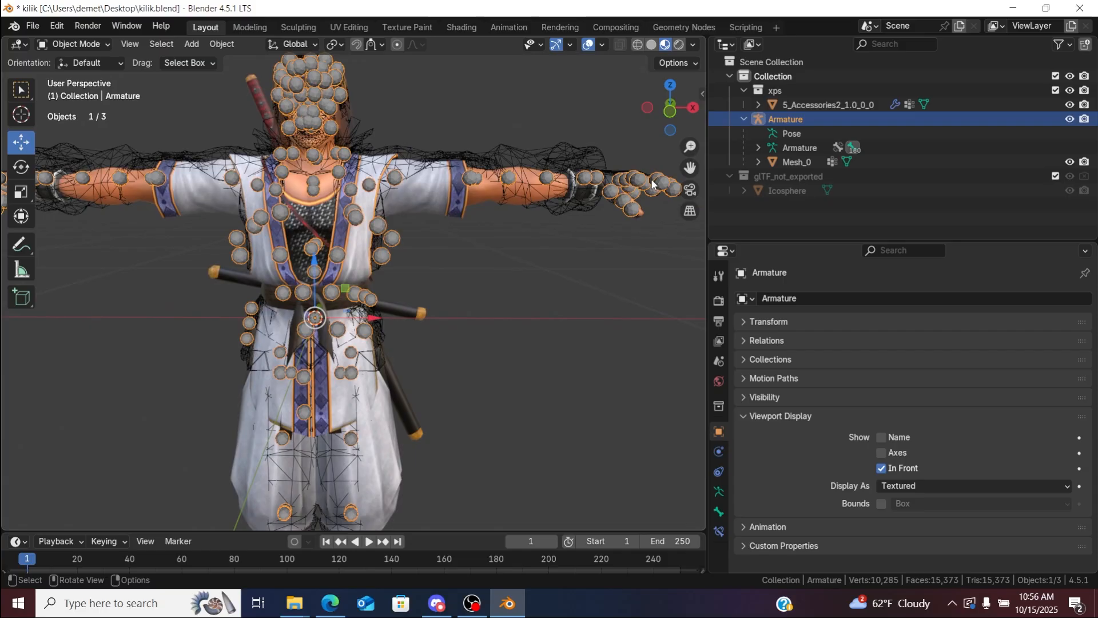
{"action": "left_click", "coordinate": [792, 163]}
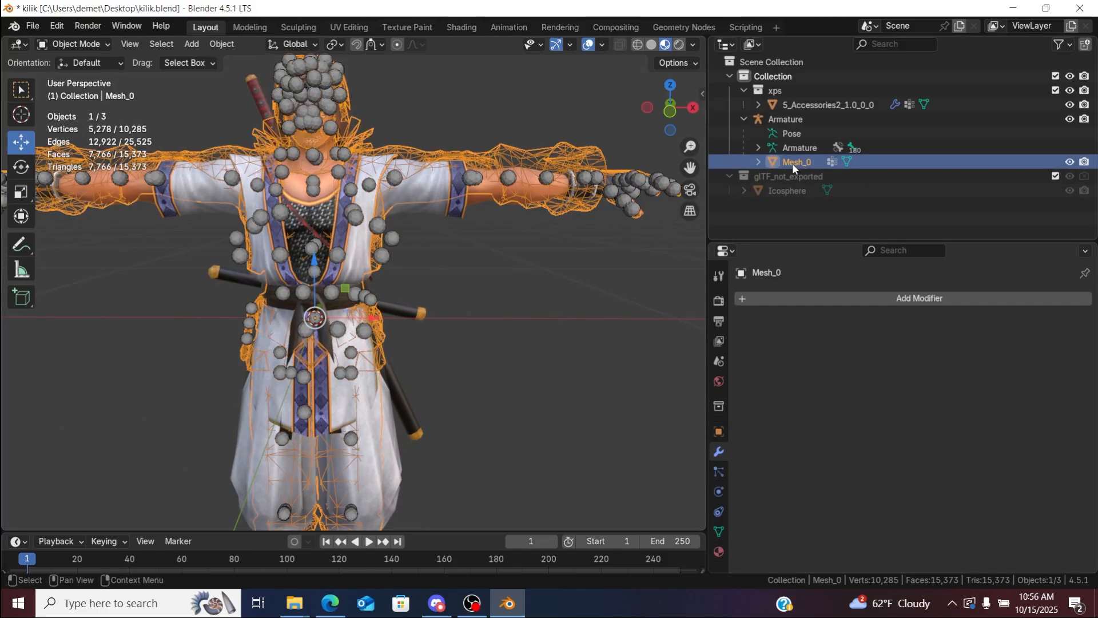
{"action": "key", "text": "Delete"}
Step: Move Armature into the xps collection and delete the glTF_not_exported collection with its Icosphere
{"action": "left_click_drag", "start_coordinate": [670, 109], "coordinate": [660, 118]}
{"action": "left_click_drag", "start_coordinate": [688, 166], "coordinate": [782, 94]}
{"action": "left_click", "coordinate": [777, 163]}
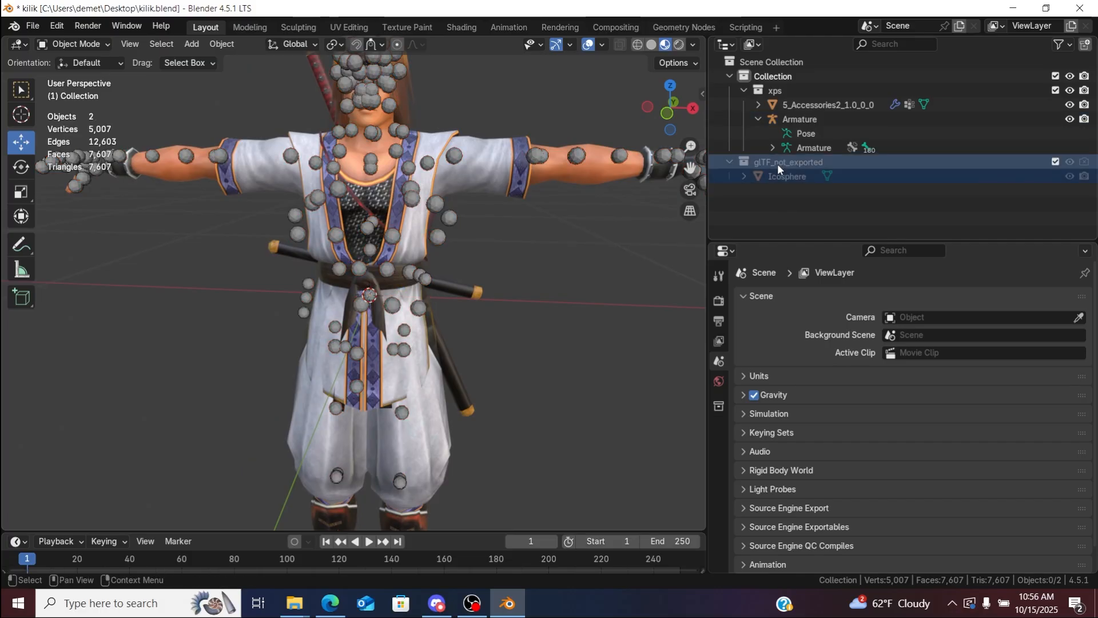
{"action": "key", "text": "Delete"}
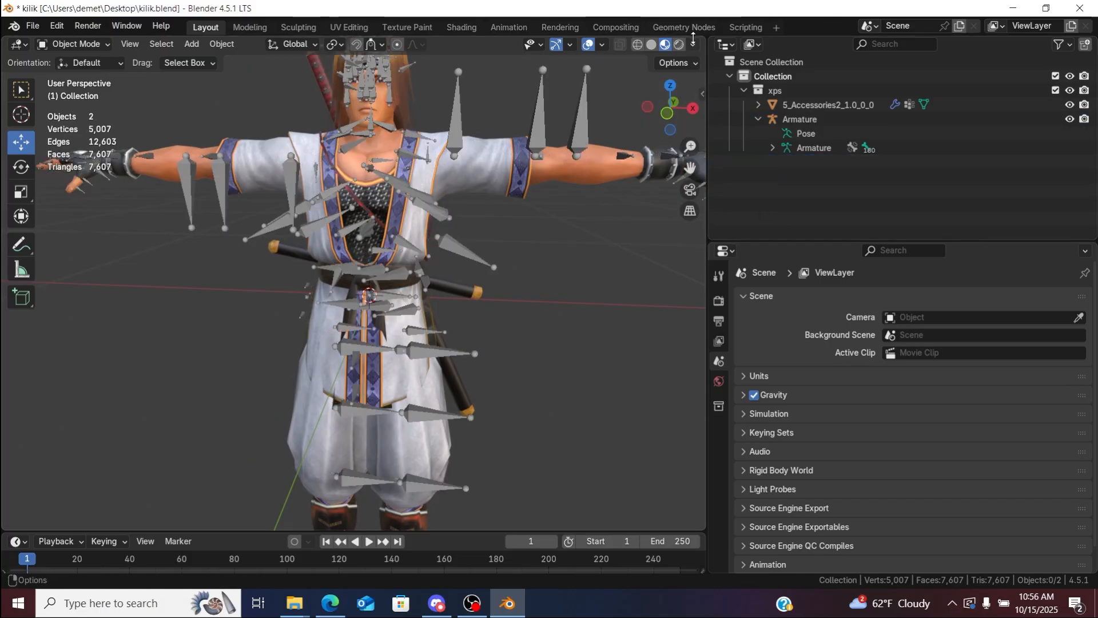
Step: Select the 5_Accessories2_1.0_0_0 mesh and Armature together and rotate them freehand about the X axis by about -31.5°
{"action": "mouse_move", "coordinate": [671, 109]}
{"action": "left_mouse_down"}
{"action": "mouse_move", "coordinate": [658, 110]}
{"action": "mouse_move", "coordinate": [673, 109]}
{"action": "left_mouse_up"}
{"action": "left_click_drag", "start_coordinate": [810, 206], "coordinate": [784, 104]}
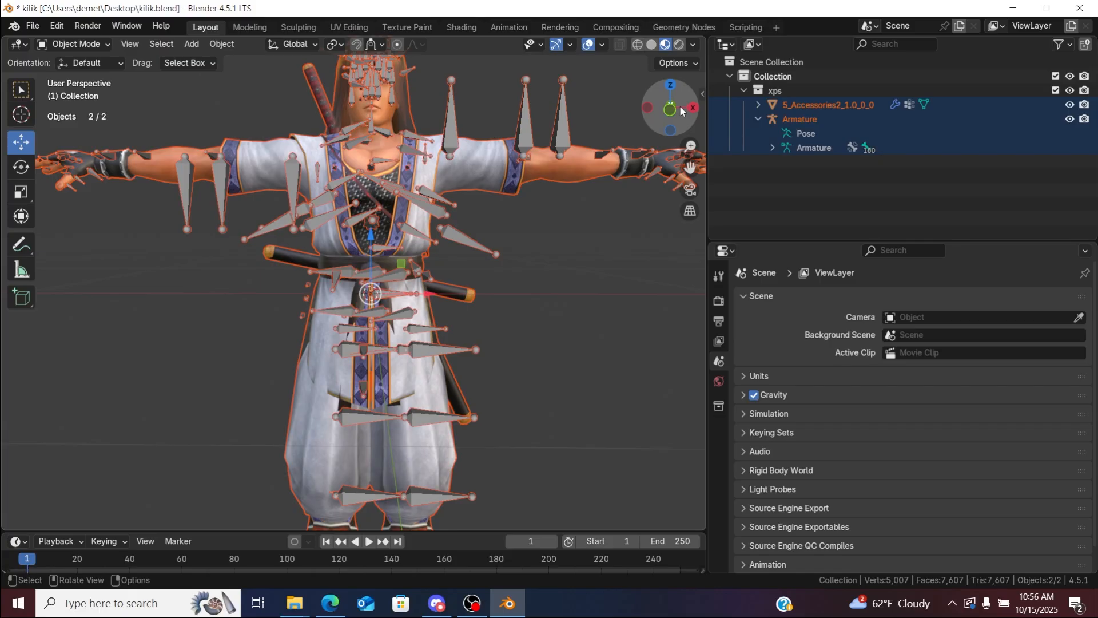
{"action": "left_click_drag", "start_coordinate": [680, 105], "coordinate": [217, 168]}
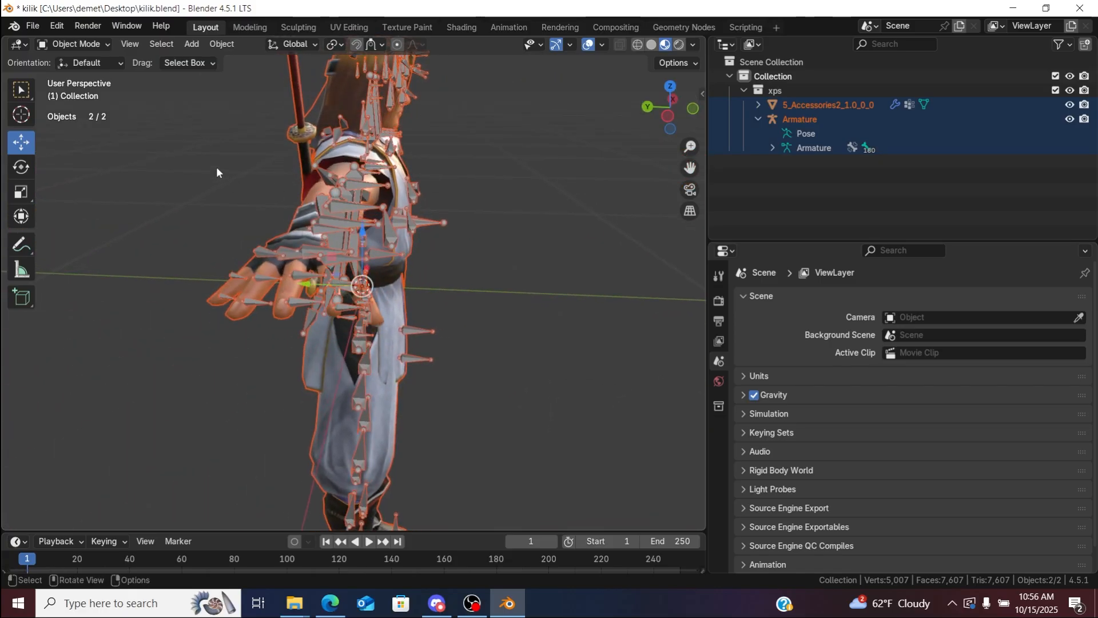
{"action": "left_click", "coordinate": [27, 169]}
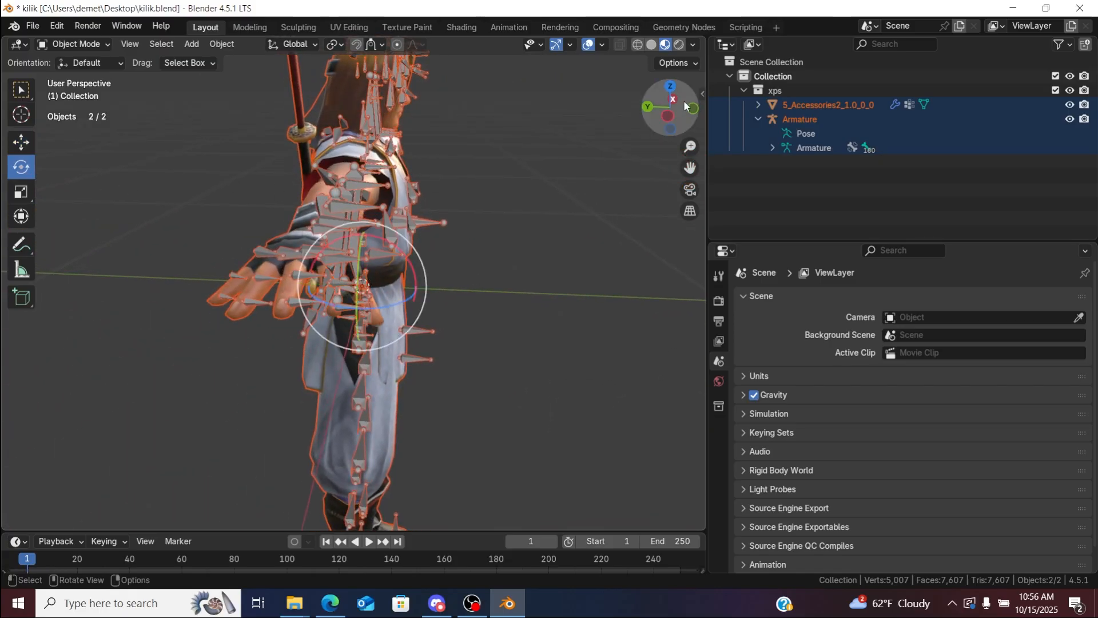
{"action": "mouse_move", "coordinate": [686, 102]}
{"action": "left_mouse_down"}
{"action": "mouse_move", "coordinate": [761, 103]}
{"action": "mouse_move", "coordinate": [677, 102]}
{"action": "mouse_move", "coordinate": [690, 100]}
{"action": "left_mouse_up"}
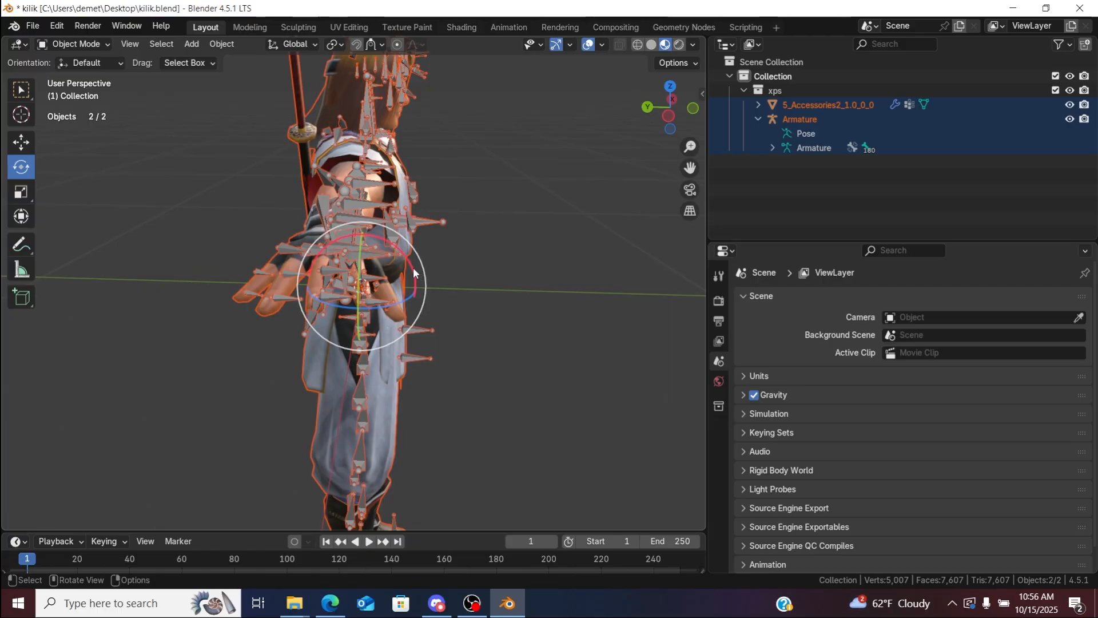
{"action": "left_click_drag", "start_coordinate": [413, 267], "coordinate": [114, 506]}
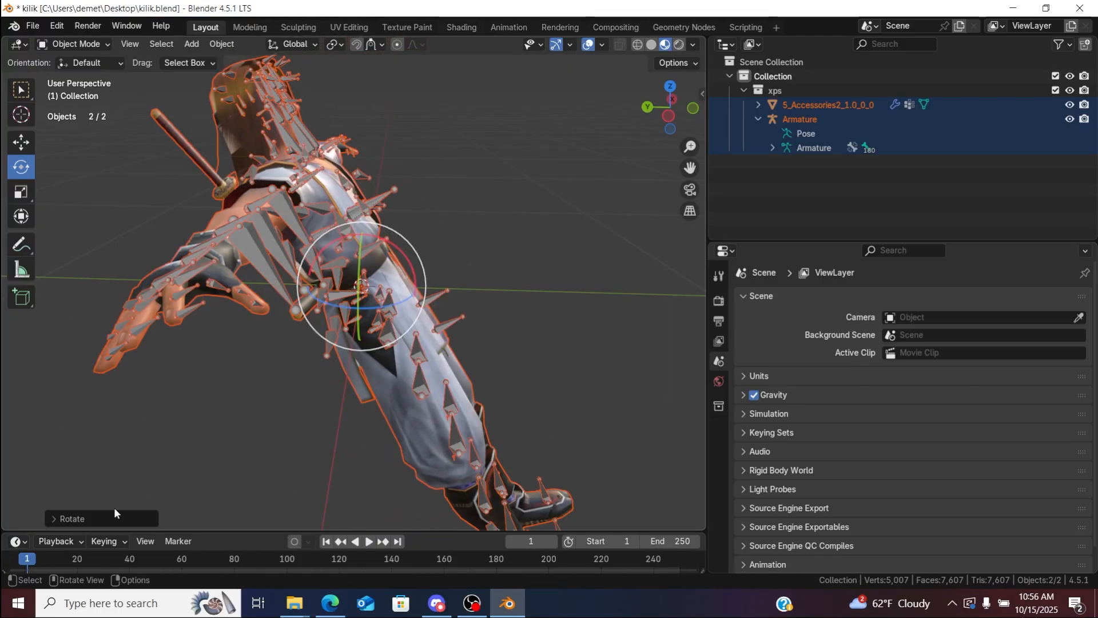
Step: Set the angle of the global X-axis rotation to -90°
{"action": "left_click", "coordinate": [94, 518]}
{"action": "left_click", "coordinate": [179, 451]}
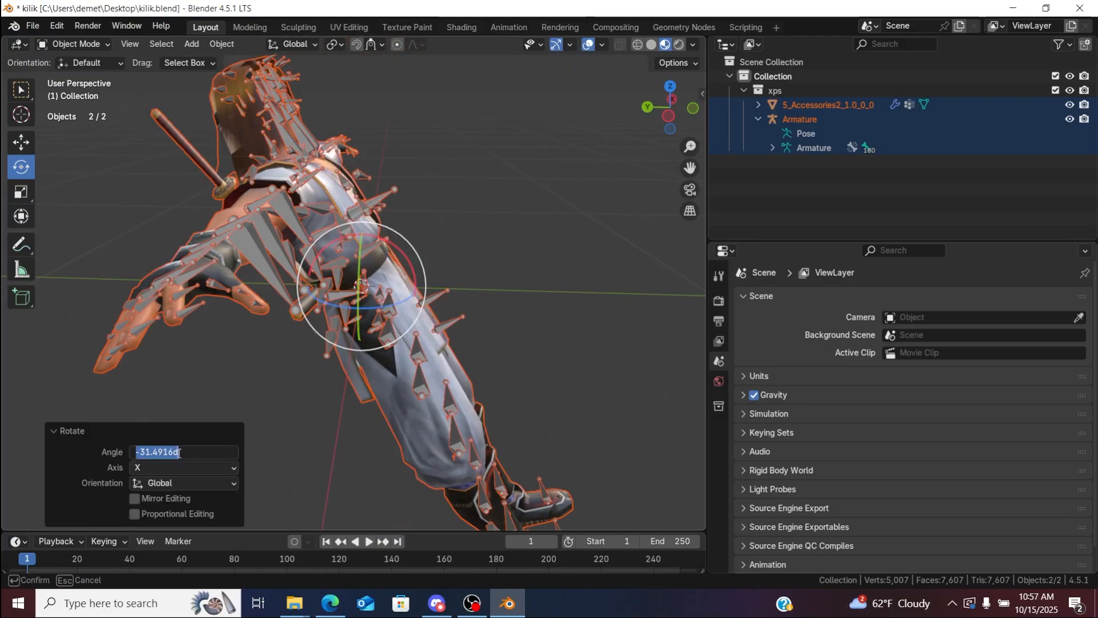
{"action": "type", "text": "-90"}
{"action": "key", "text": "Return"}
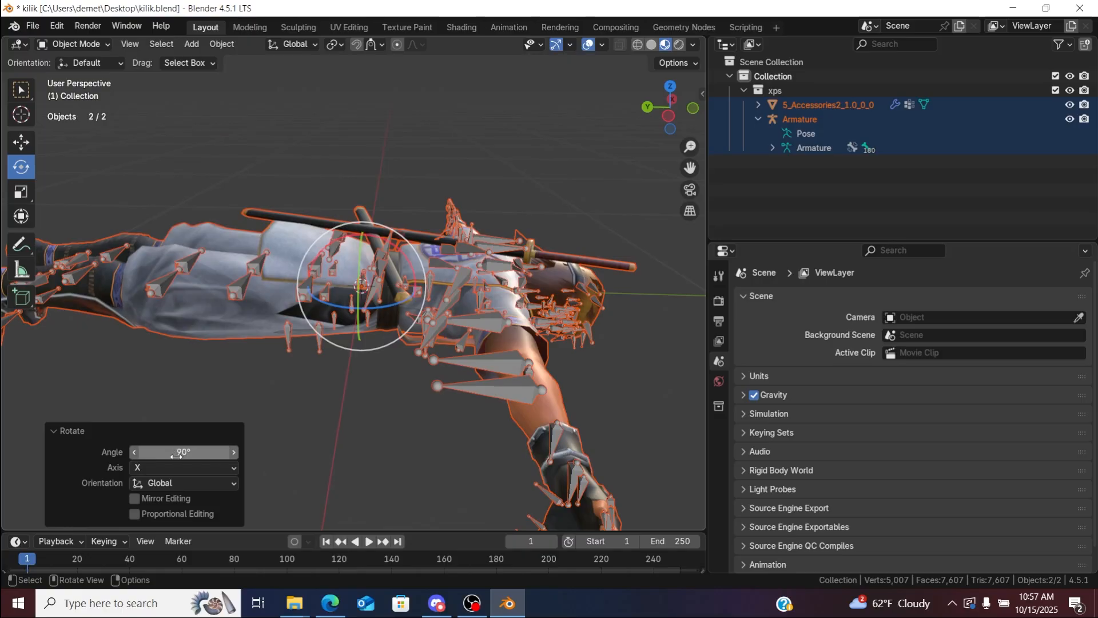
{"action": "left_click", "coordinate": [176, 453]}
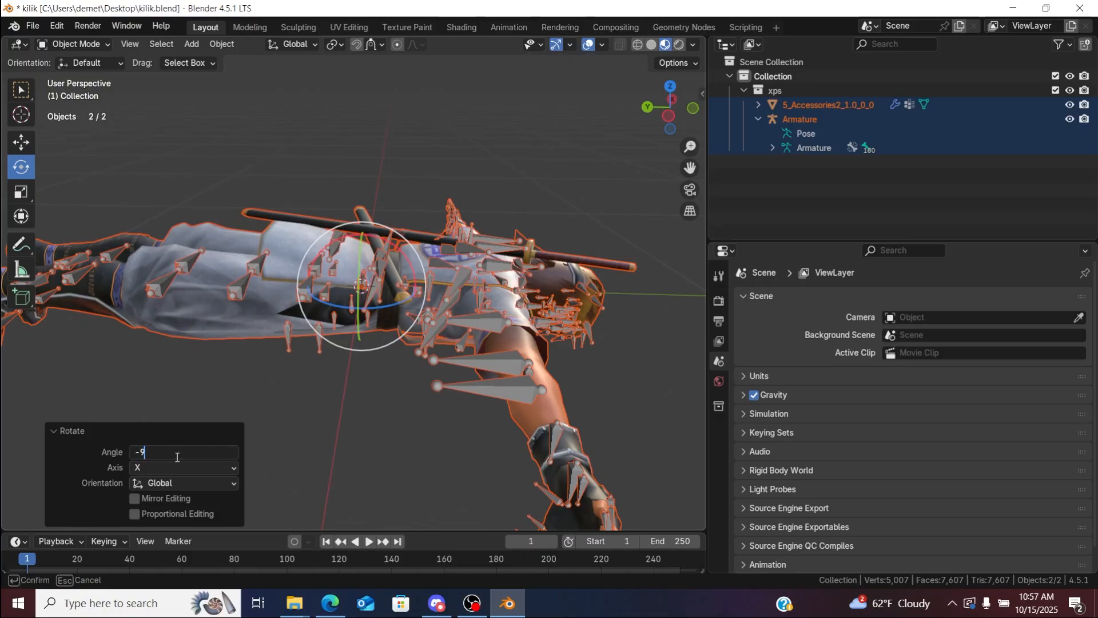
{"action": "type", "text": "-90"}
{"action": "key", "text": "Return"}
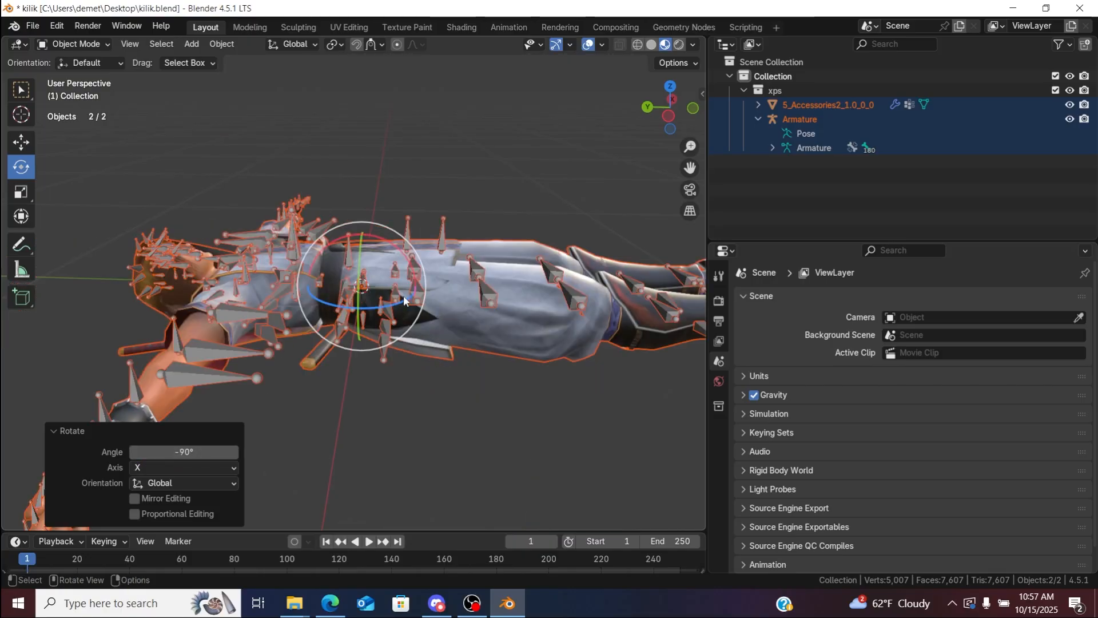
Step: Rotate the mesh and Armature together by -90° about the global Y axis
{"action": "left_click_drag", "start_coordinate": [686, 162], "coordinate": [710, 119]}
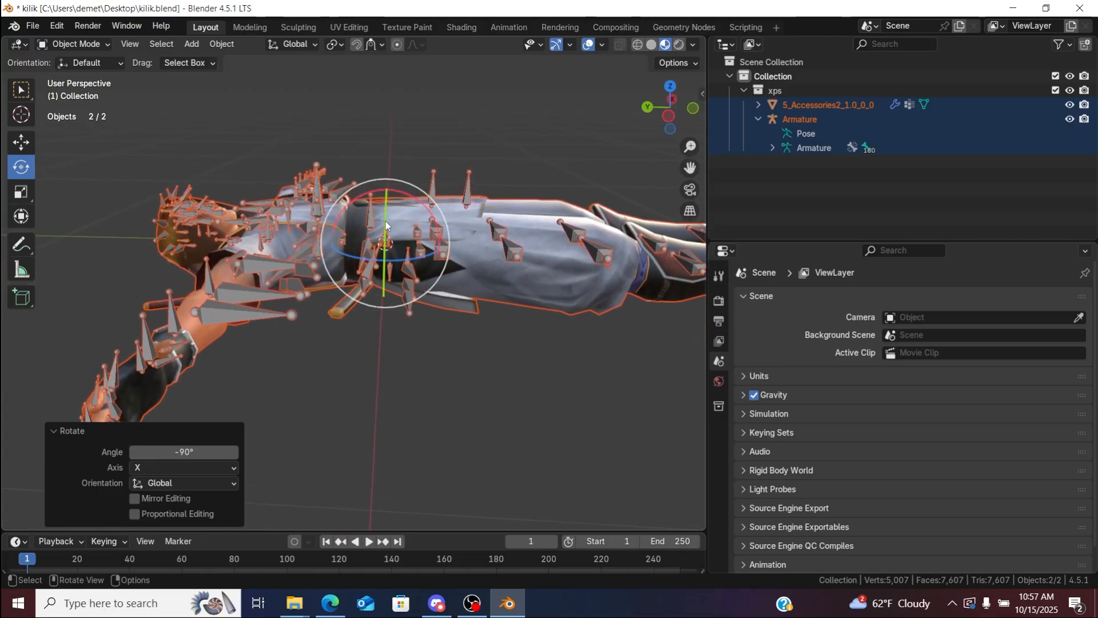
{"action": "left_click_drag", "start_coordinate": [385, 225], "coordinate": [445, 143]}
{"action": "left_click", "coordinate": [181, 453]}
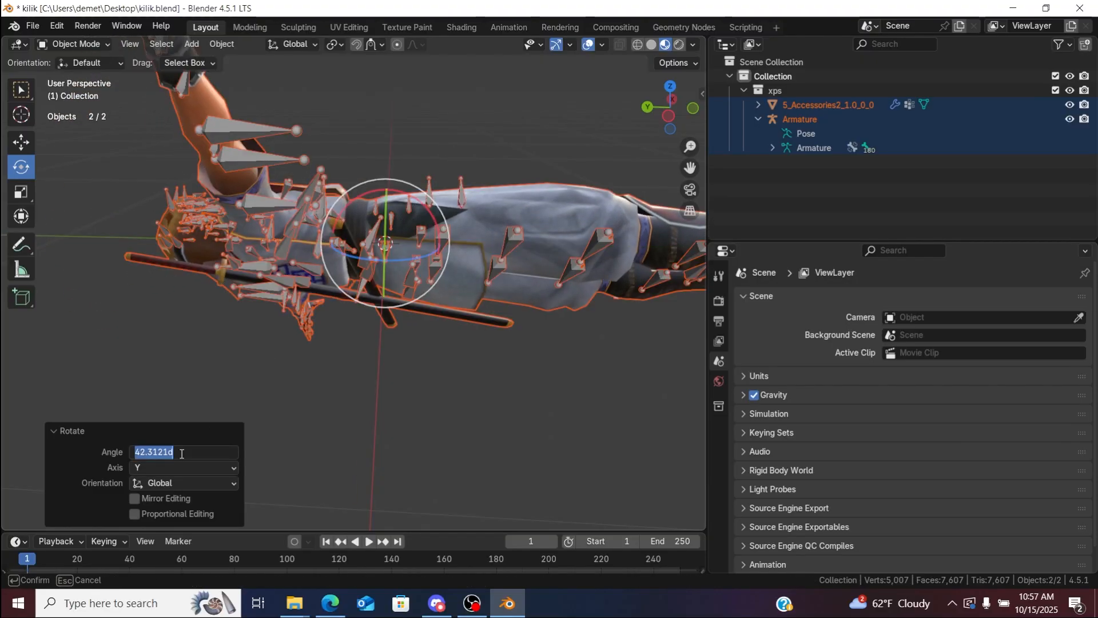
{"action": "type", "text": "90"}
{"action": "key", "text": "Return"}
{"action": "left_click", "coordinate": [174, 452]}
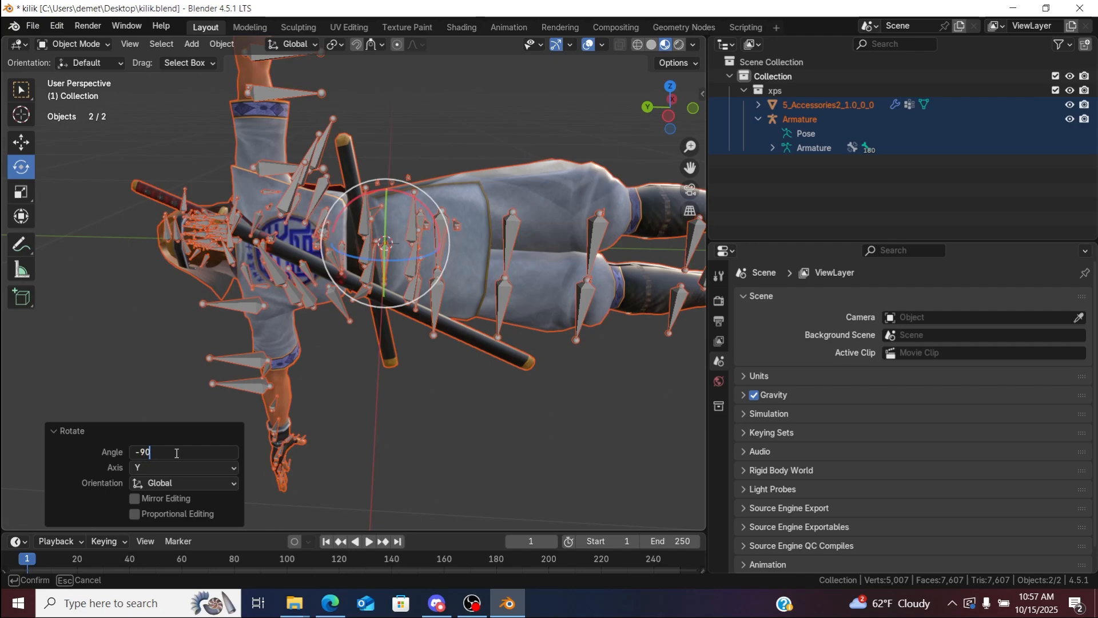
{"action": "type", "text": "-90"}
{"action": "key", "text": "Return"}
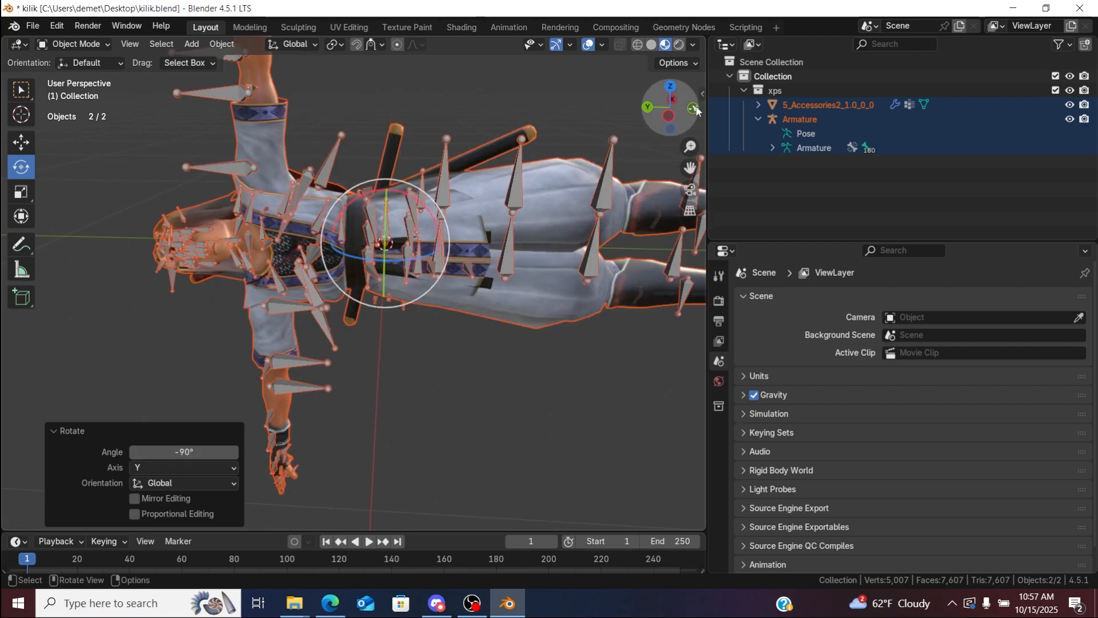
Step: Put only the 5_Accessories2_1.0_0_0 mesh into Edit Mode and select all of its geometry
{"action": "left_click_drag", "start_coordinate": [669, 107], "coordinate": [647, 106]}
{"action": "left_click_drag", "start_coordinate": [690, 147], "coordinate": [687, 186]}
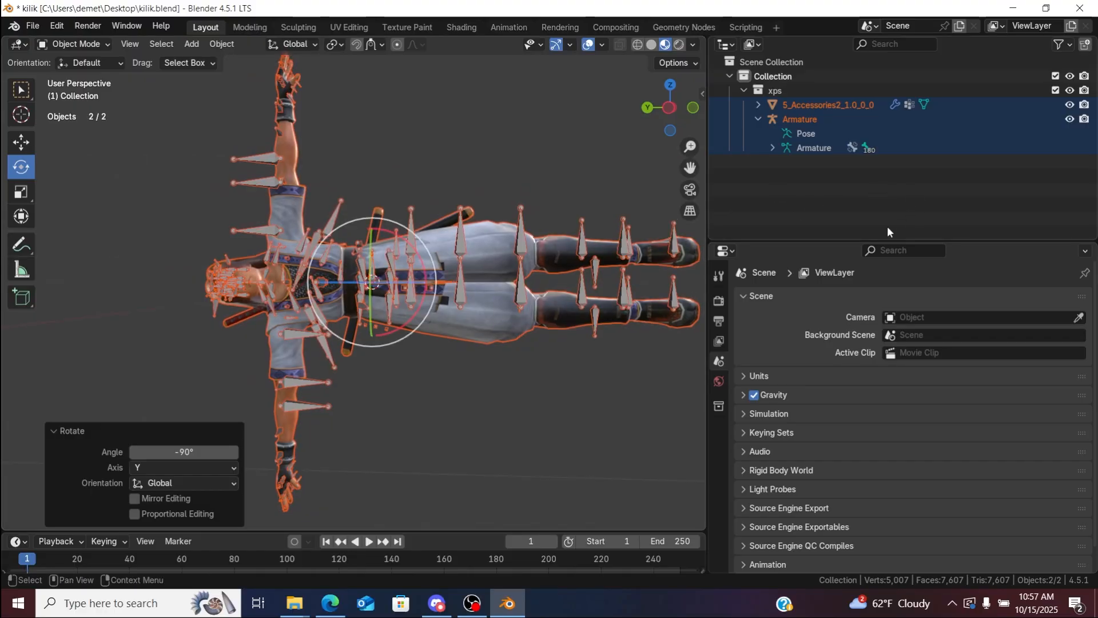
{"action": "left_click", "coordinate": [850, 218]}
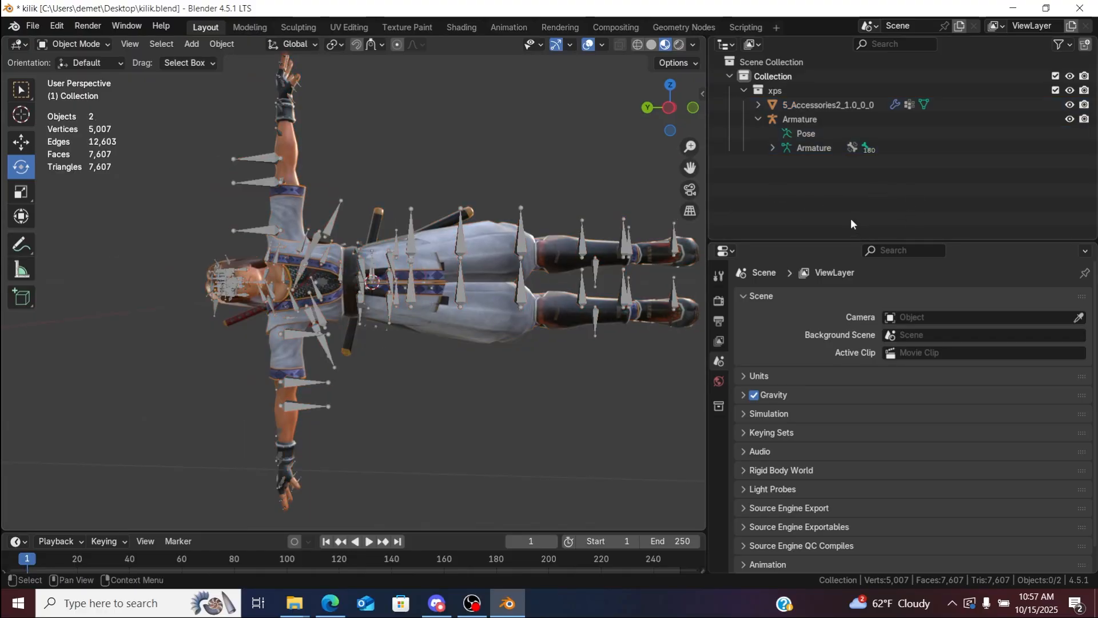
{"action": "left_click", "coordinate": [811, 105]}
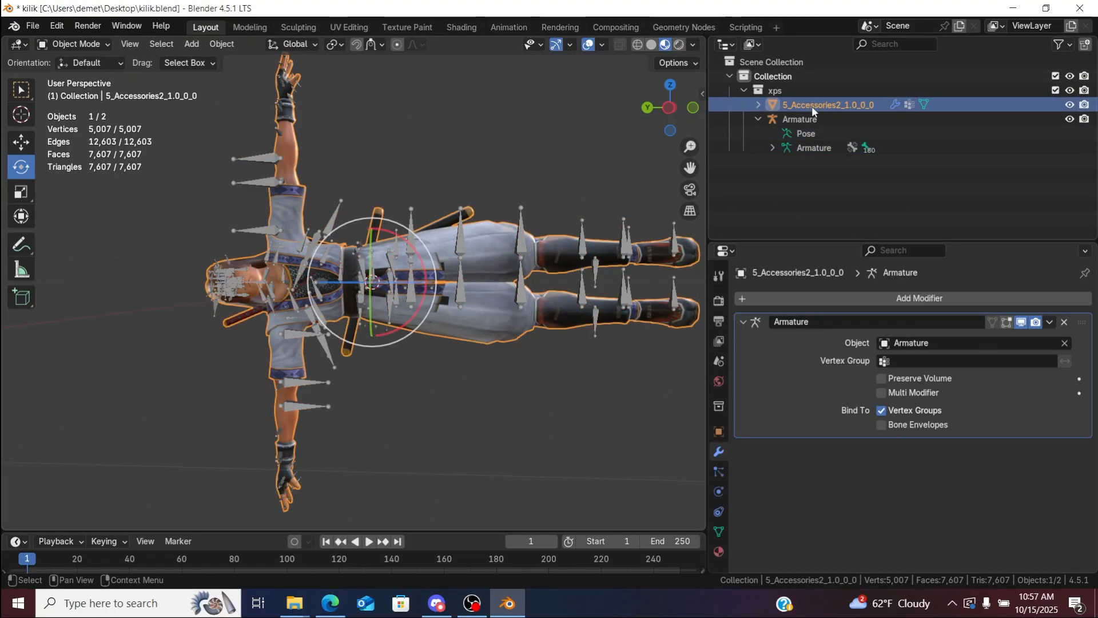
{"action": "left_click", "coordinate": [89, 45]}
{"action": "left_click", "coordinate": [86, 73]}
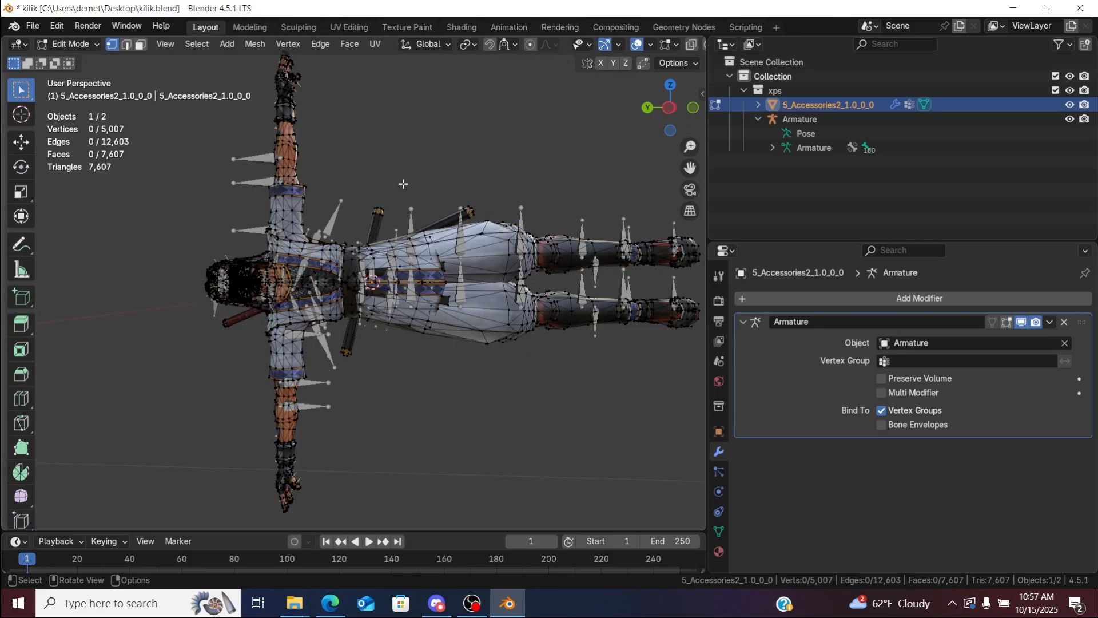
{"action": "key", "text": "a"}
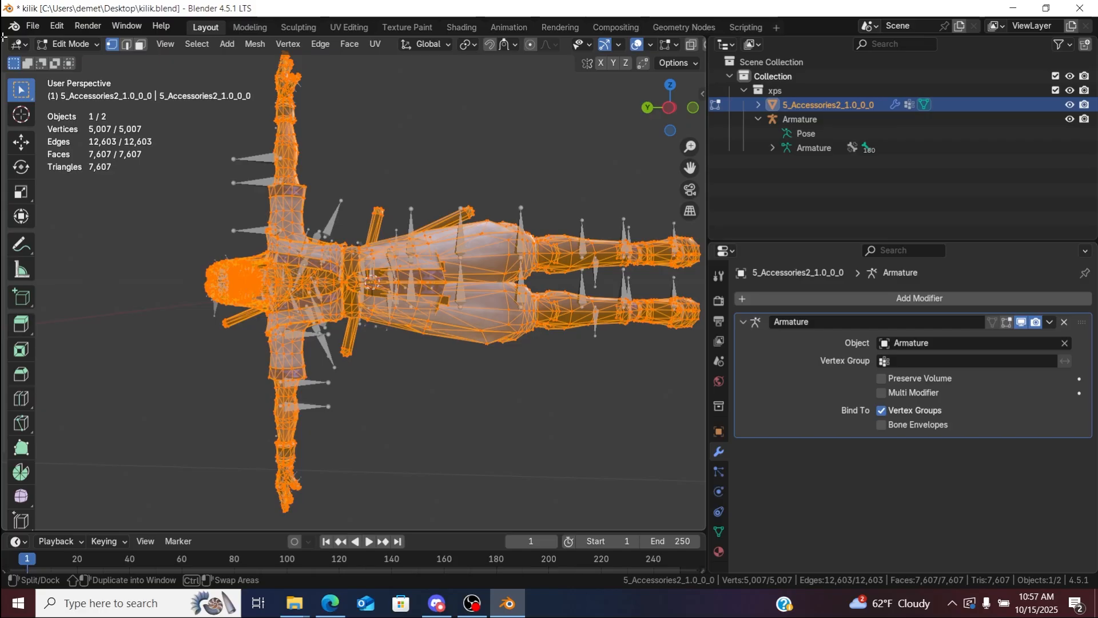
Step: Split the 3D viewport and turn the new area into a UV Editor showing the mesh's full UV layout
{"action": "left_click_drag", "start_coordinate": [3, 38], "coordinate": [238, 79]}
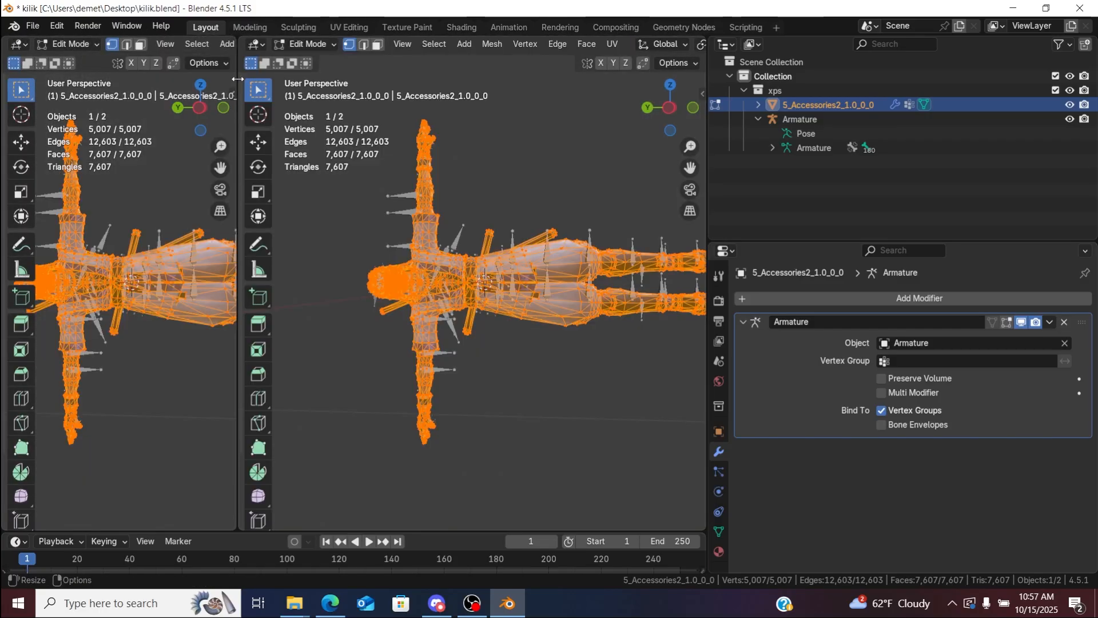
{"action": "left_click", "coordinate": [19, 44]}
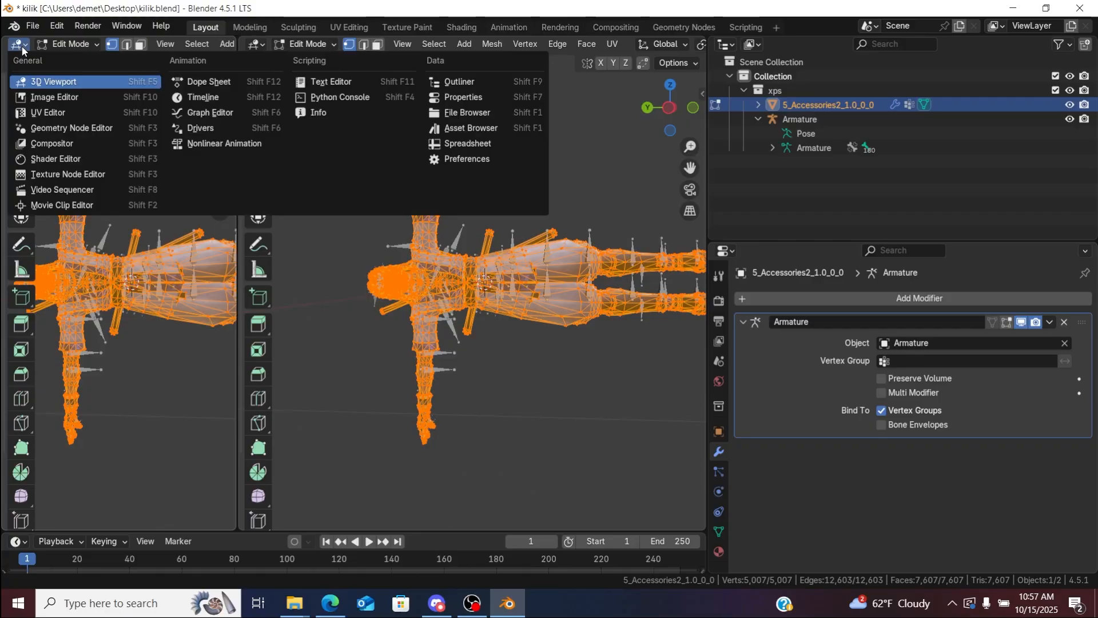
{"action": "left_click", "coordinate": [52, 113]}
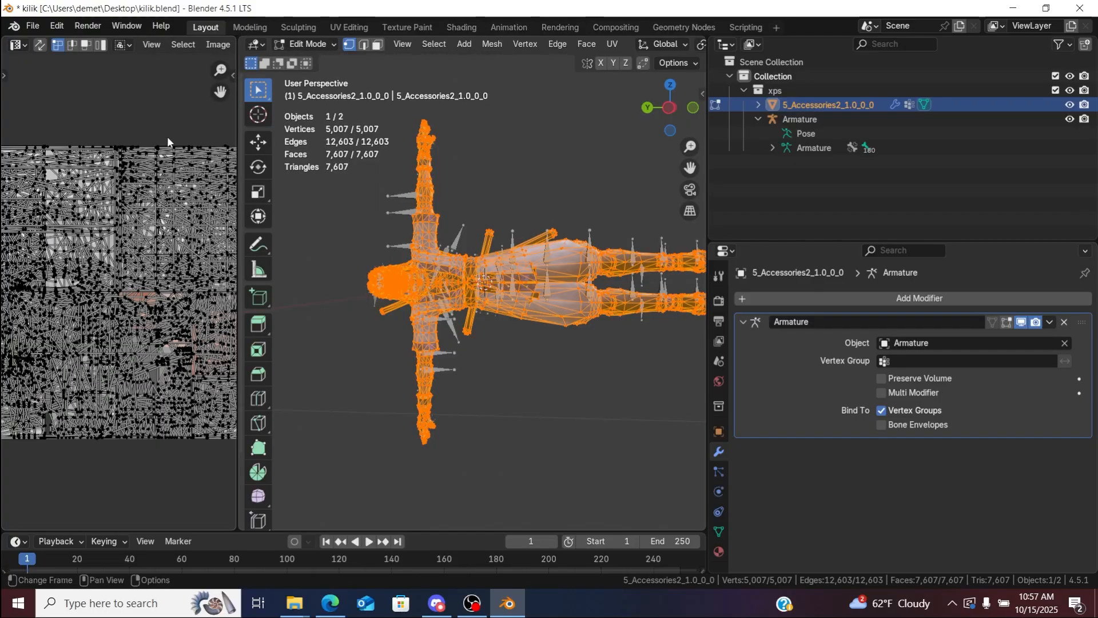
{"action": "left_click_drag", "start_coordinate": [220, 70], "coordinate": [223, 123]}
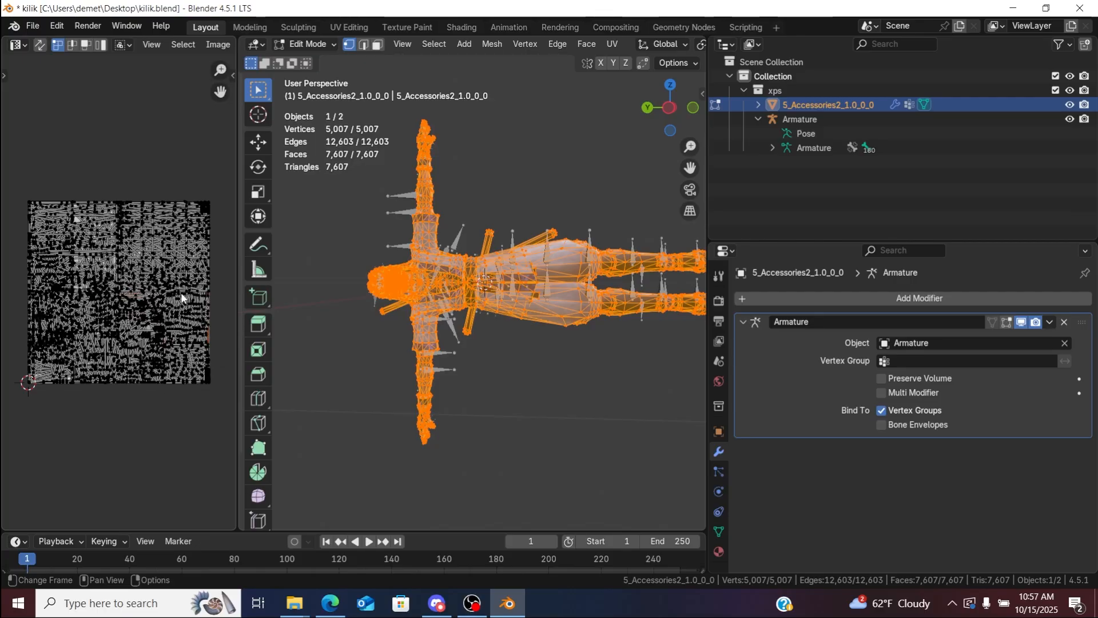
Step: Limit the mesh's total weights to 4 per vertex for all groups and return to Object Mode
{"action": "left_click", "coordinate": [433, 46]}
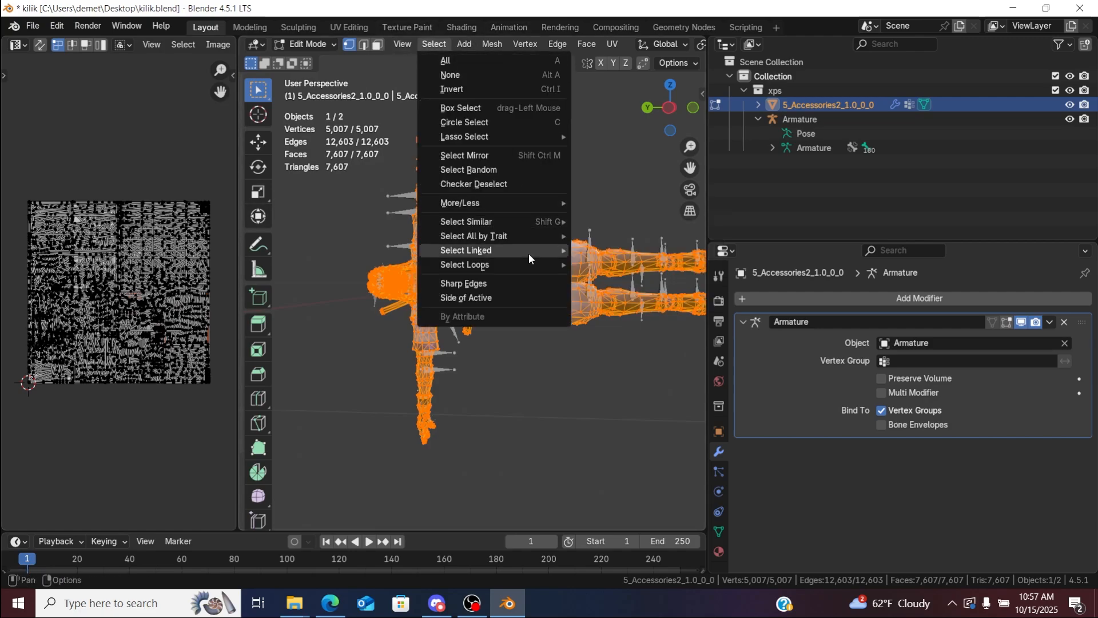
{"action": "left_click", "coordinate": [492, 45]}
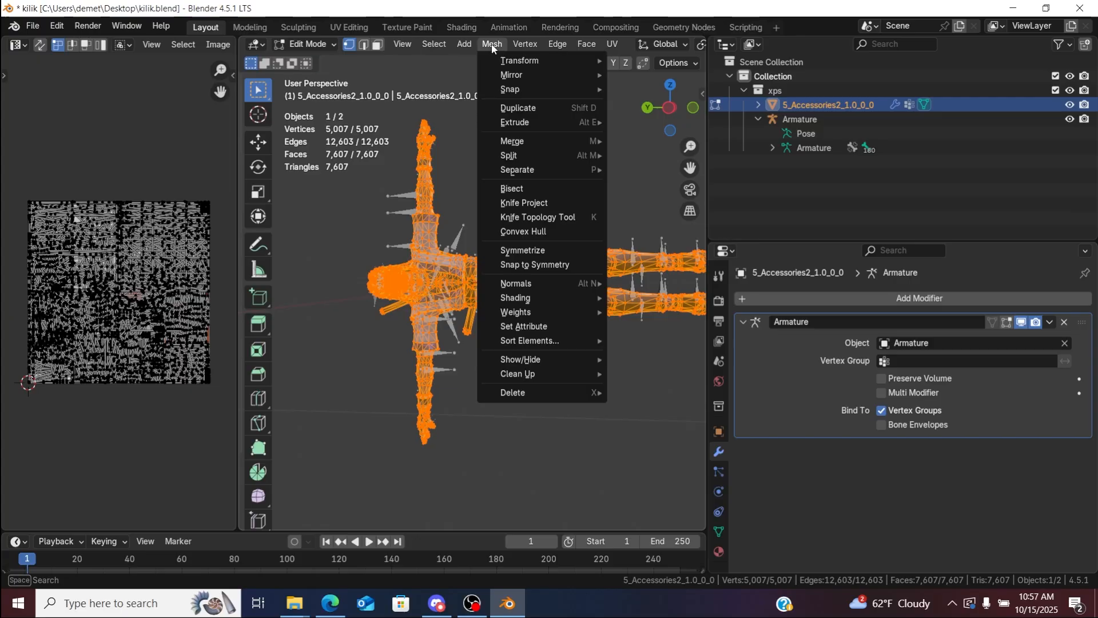
{"action": "mouse_move", "coordinate": [562, 312]}
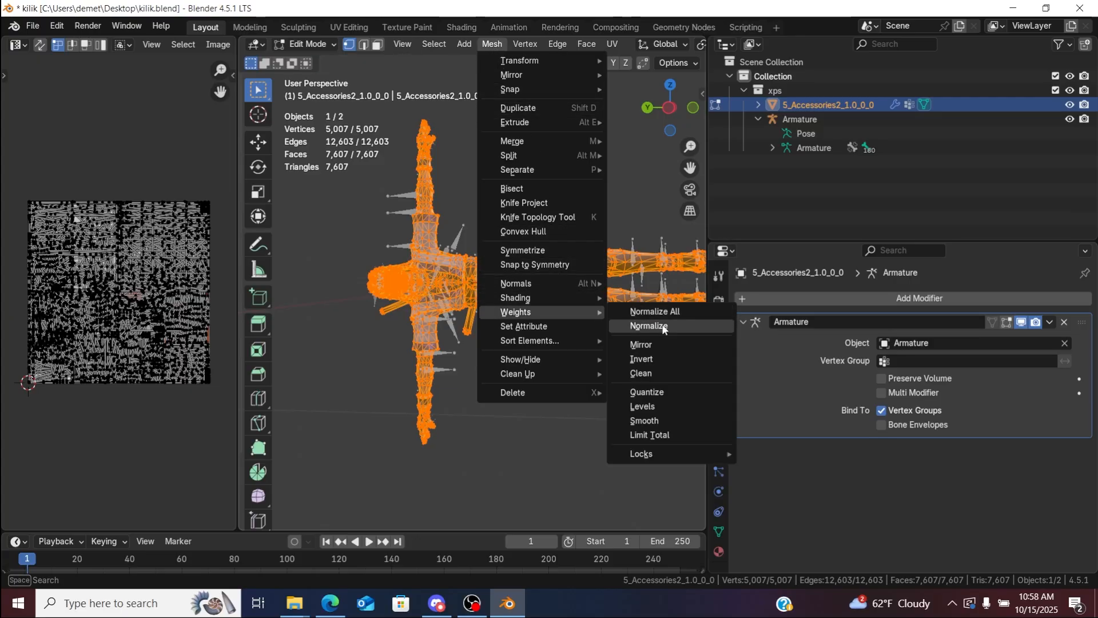
{"action": "left_click", "coordinate": [657, 436]}
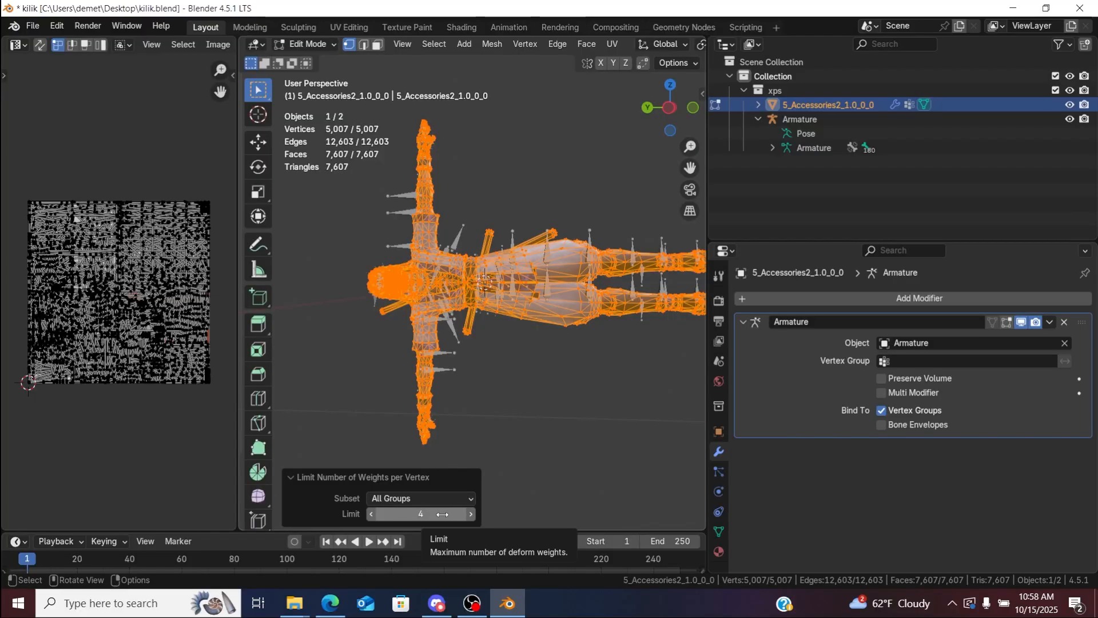
{"action": "left_click", "coordinate": [316, 48]}
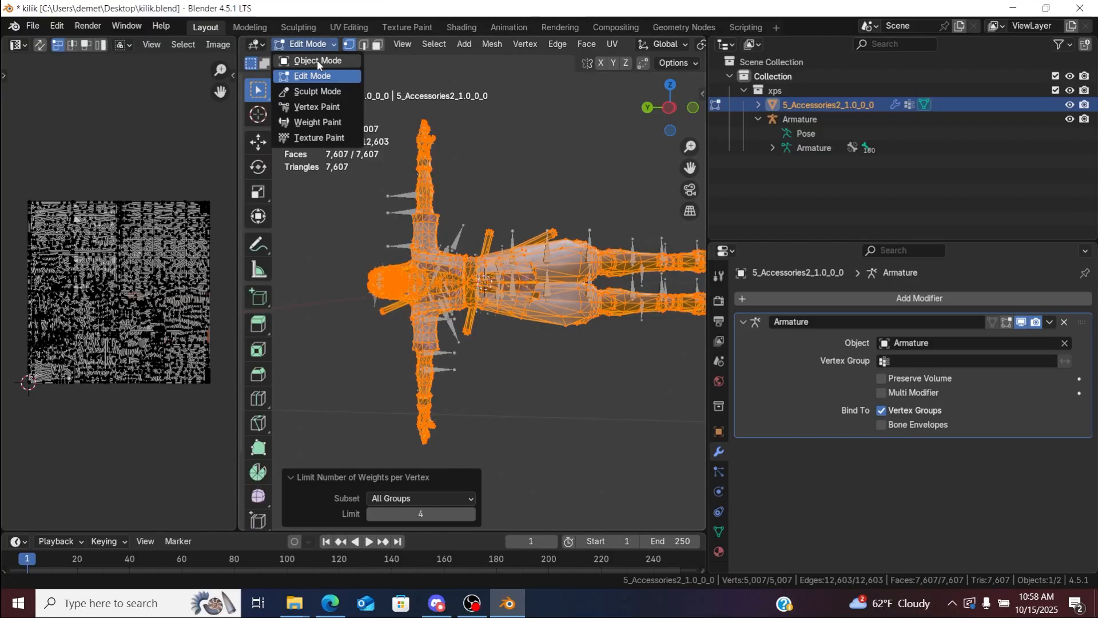
{"action": "left_click", "coordinate": [317, 59]}
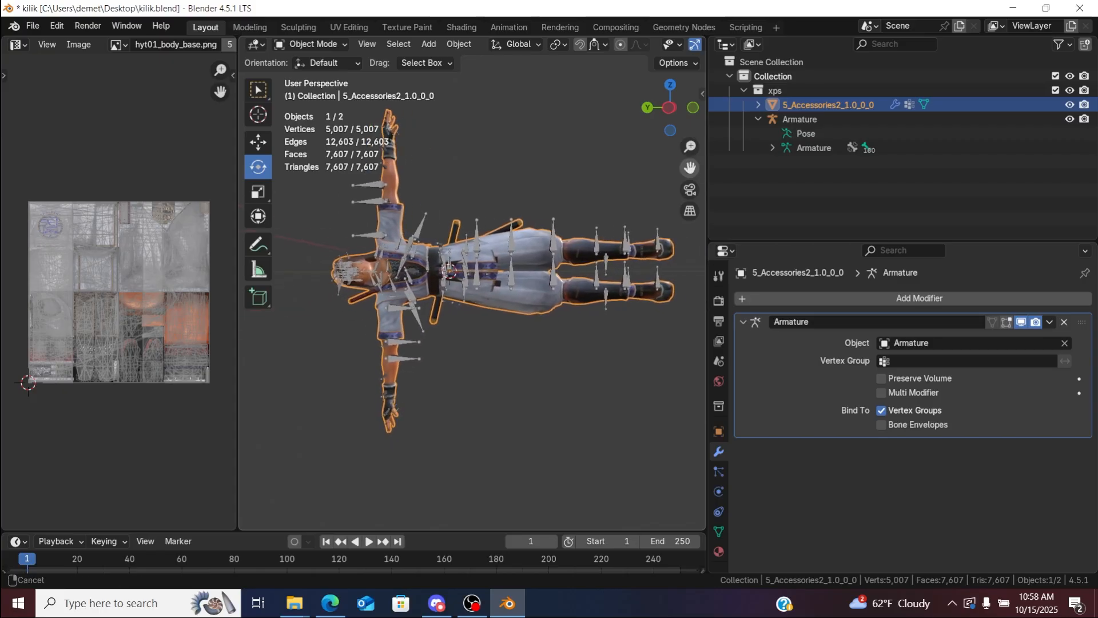
{"action": "left_click_drag", "start_coordinate": [818, 228], "coordinate": [815, 205]}
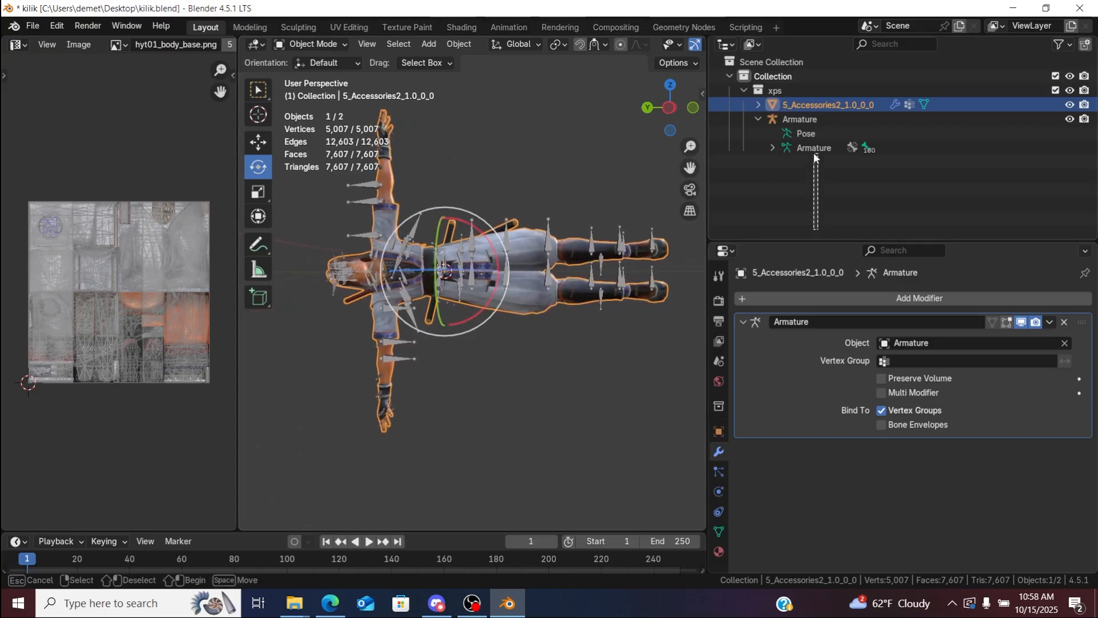
{"action": "left_click_drag", "start_coordinate": [813, 153], "coordinate": [794, 104]}
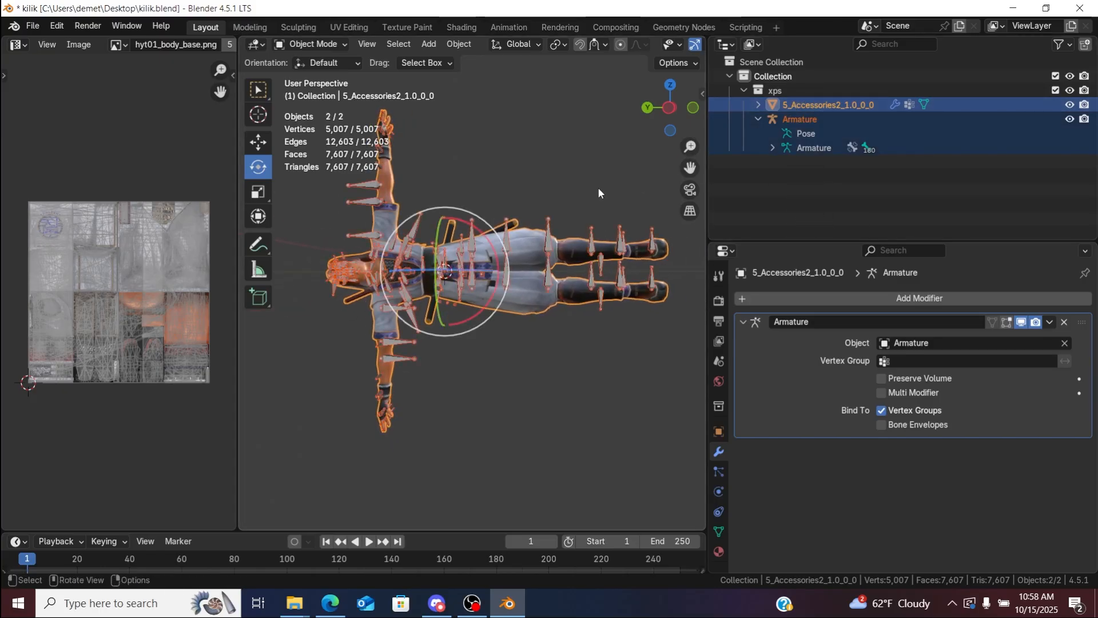
{"action": "key", "text": "ctrl+a"}
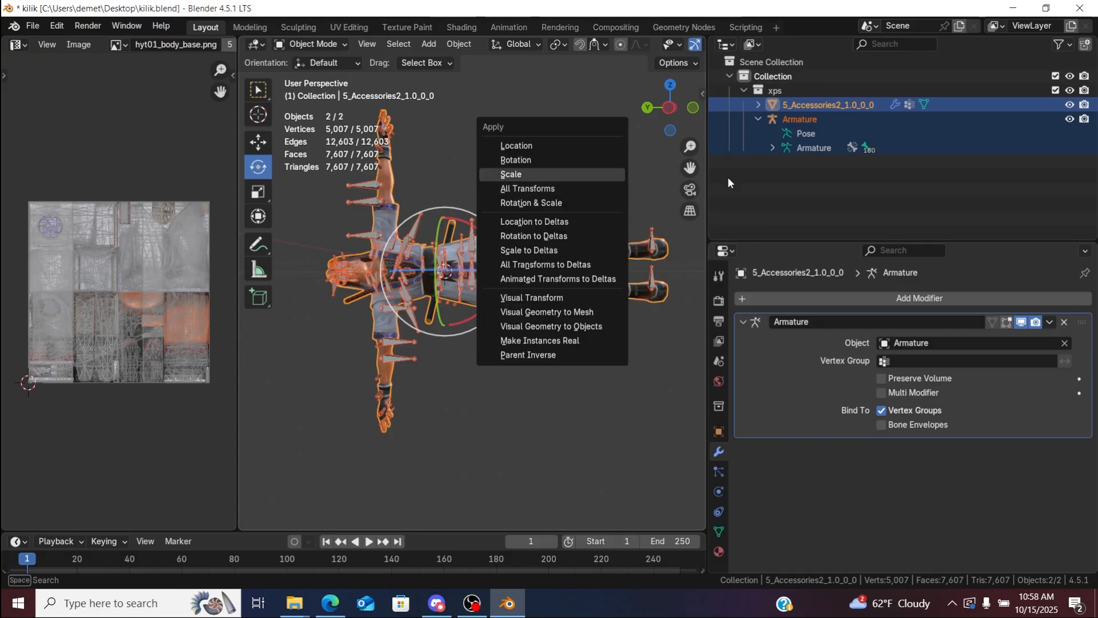
{"action": "mouse_move", "coordinate": [670, 114]}
{"action": "left_mouse_down"}
{"action": "mouse_move", "coordinate": [686, 145]}
{"action": "mouse_move", "coordinate": [671, 91]}
{"action": "left_mouse_up"}
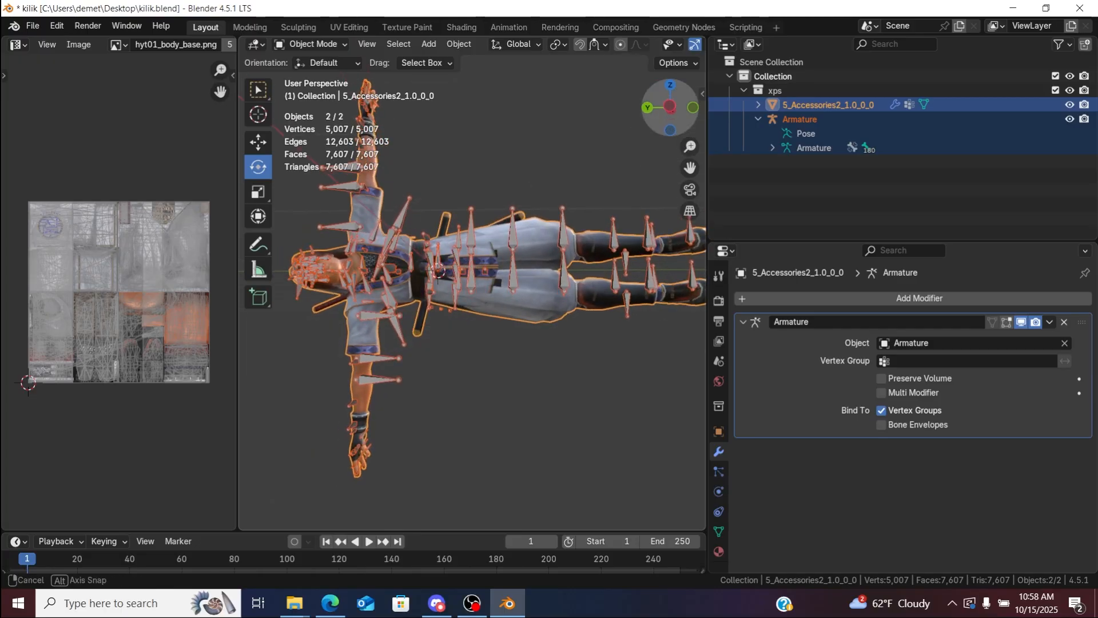
Step: Separate the whole 5_Accessories2_1.0_0_0 mesh by material in Edit Mode and return to Object Mode
{"action": "left_click", "coordinate": [804, 102]}
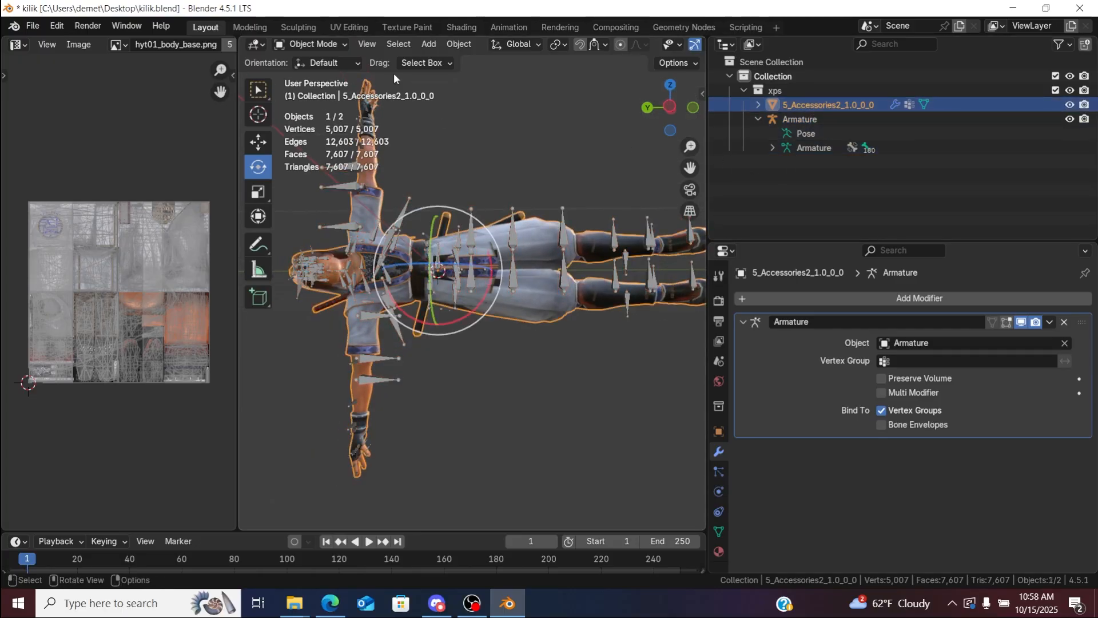
{"action": "left_click", "coordinate": [291, 46]}
{"action": "left_click", "coordinate": [307, 73]}
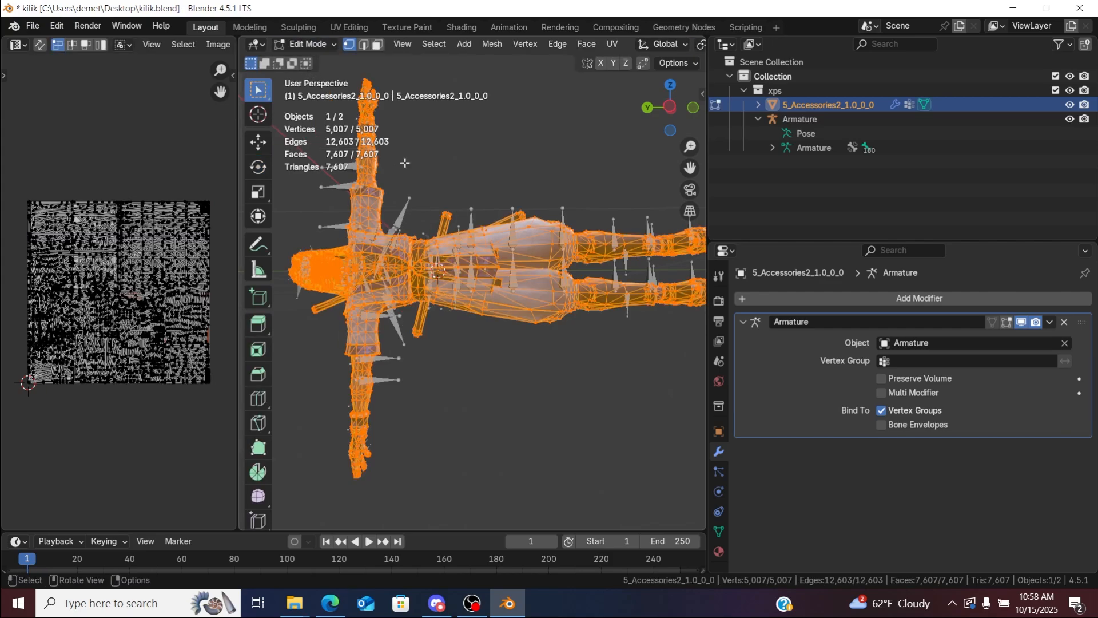
{"action": "key", "text": "p"}
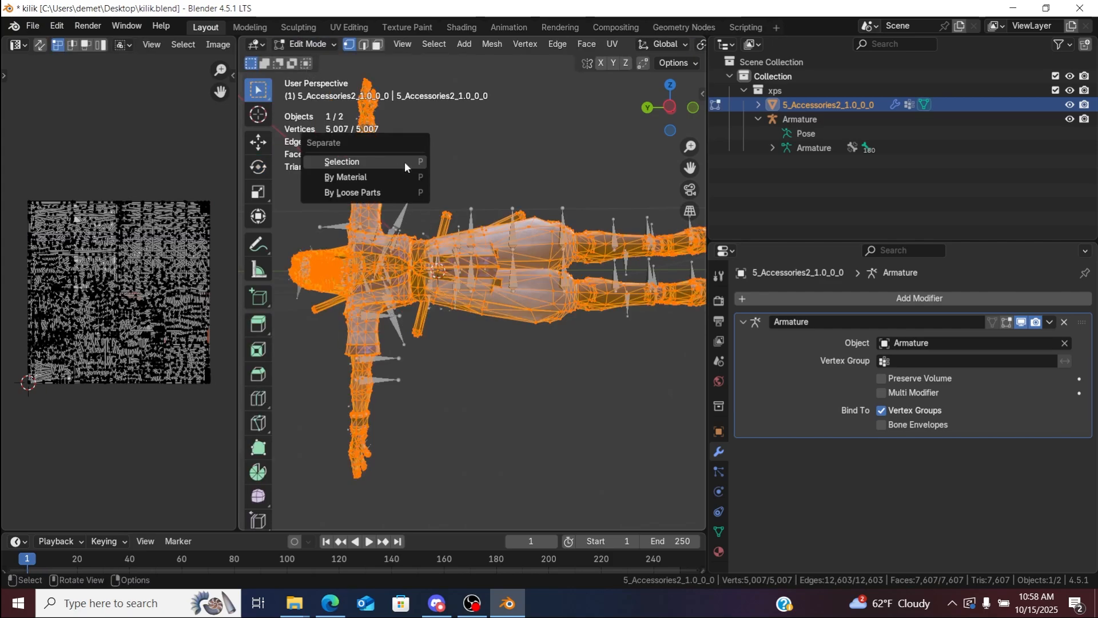
{"action": "left_click", "coordinate": [365, 176]}
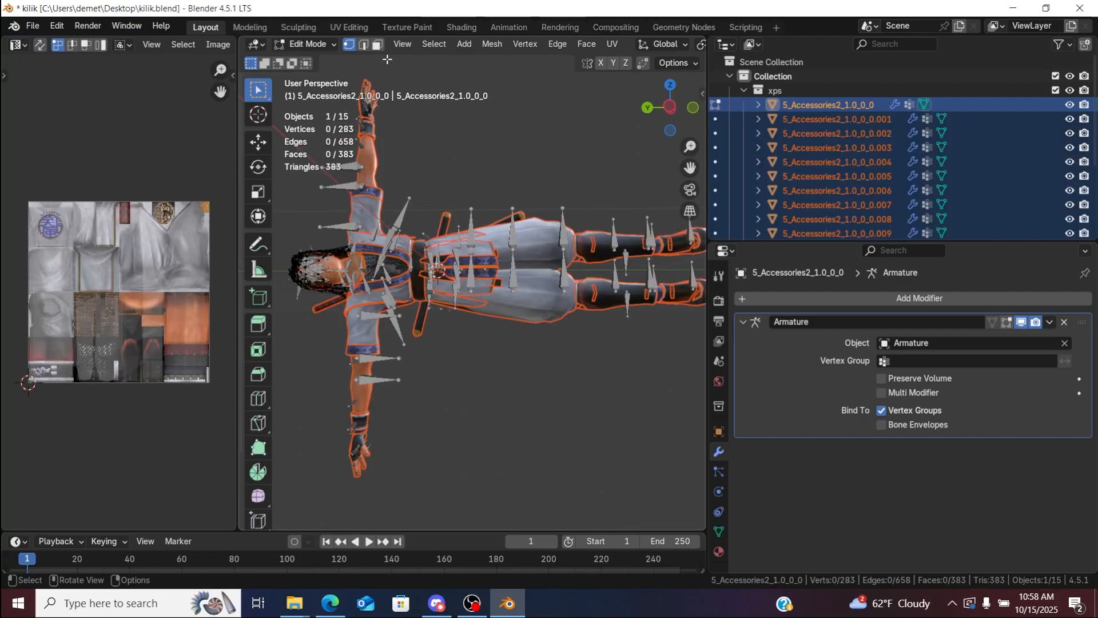
{"action": "left_click", "coordinate": [313, 45]}
{"action": "left_click", "coordinate": [314, 59]}
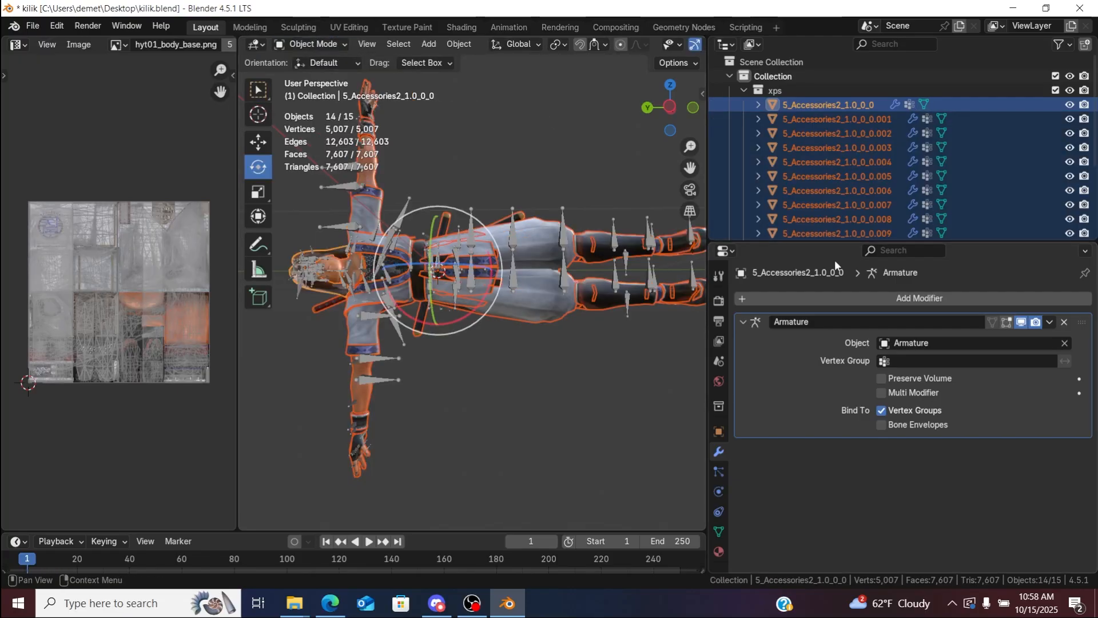
Step: Select all the separated meshes together with the Armature and apply All Transforms to them
{"action": "left_click_drag", "start_coordinate": [835, 243], "coordinate": [807, 433]}
{"action": "left_click", "coordinate": [805, 402]}
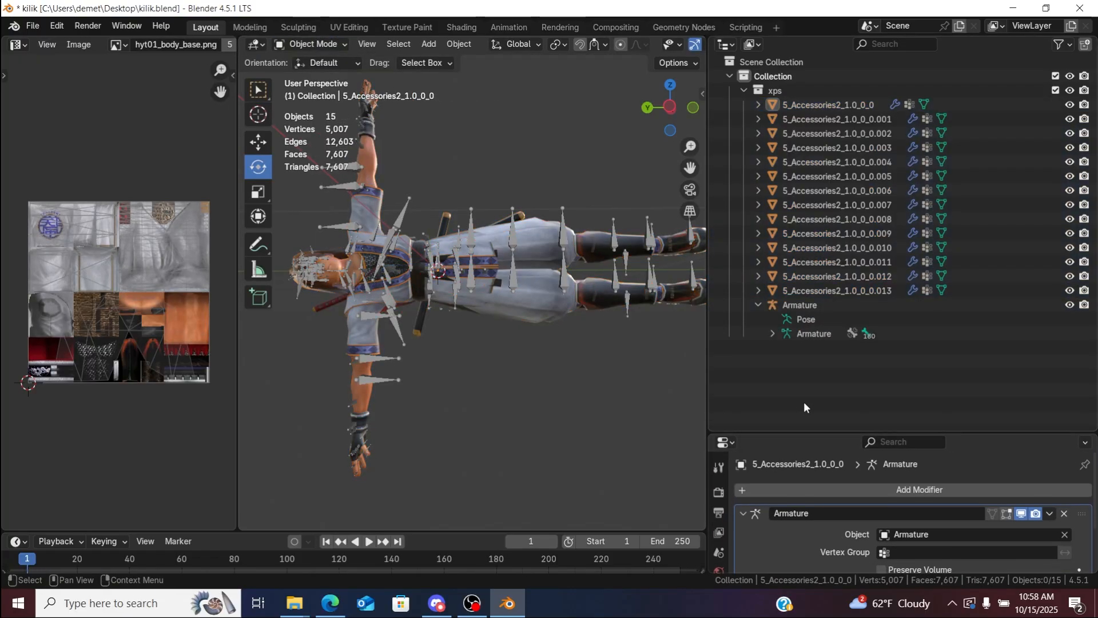
{"action": "key", "text": "b"}
{"action": "left_click_drag", "start_coordinate": [813, 351], "coordinate": [777, 98]}
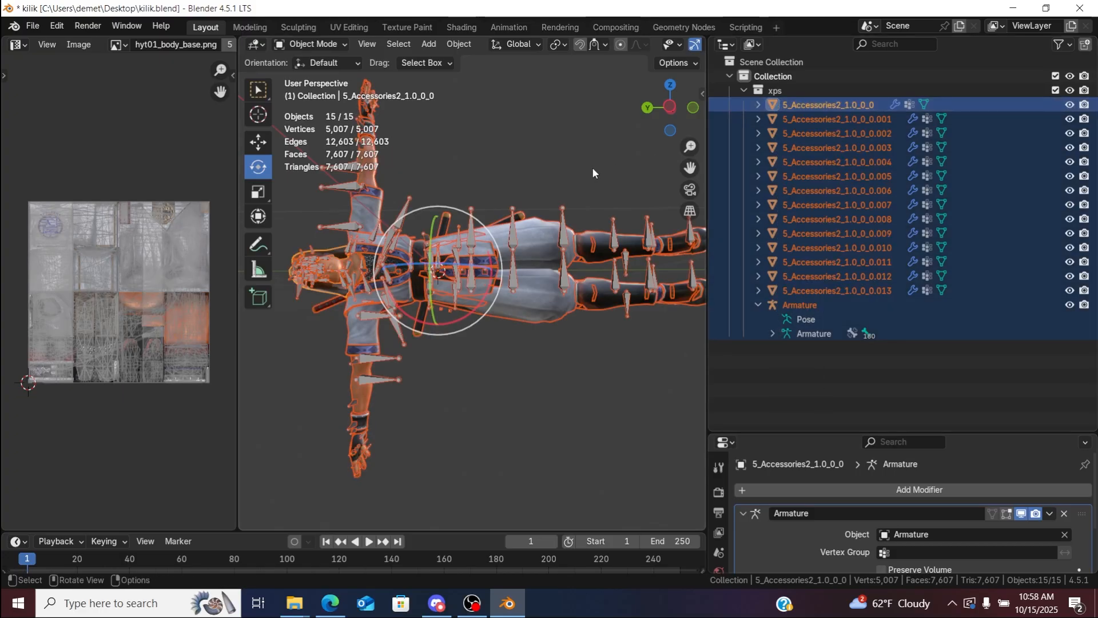
{"action": "key", "text": "ctrl+a"}
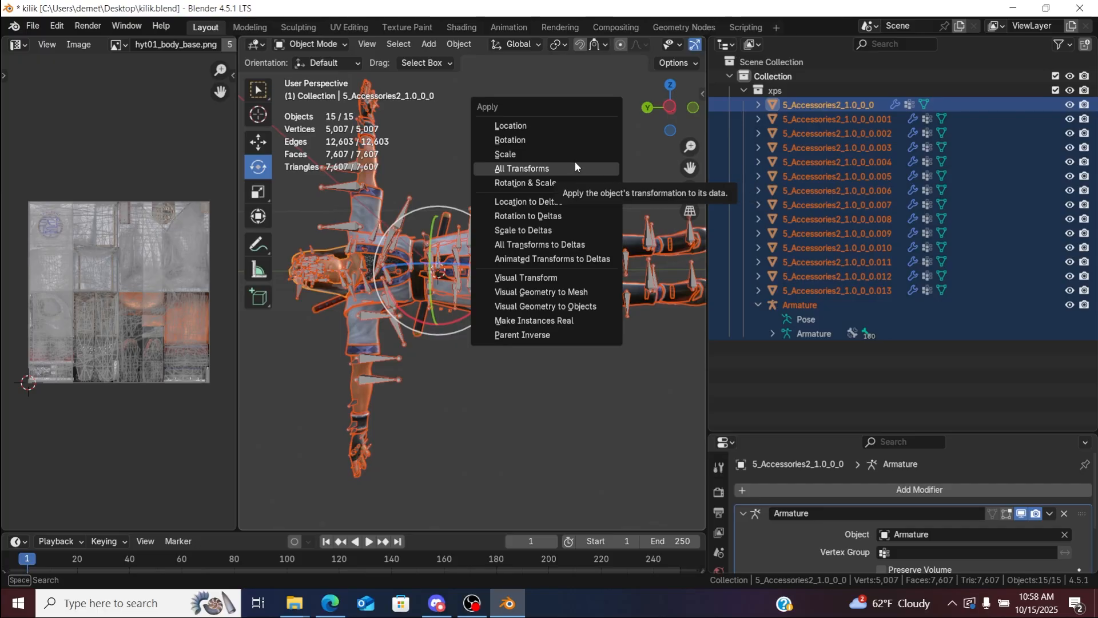
{"action": "left_click", "coordinate": [571, 164]}
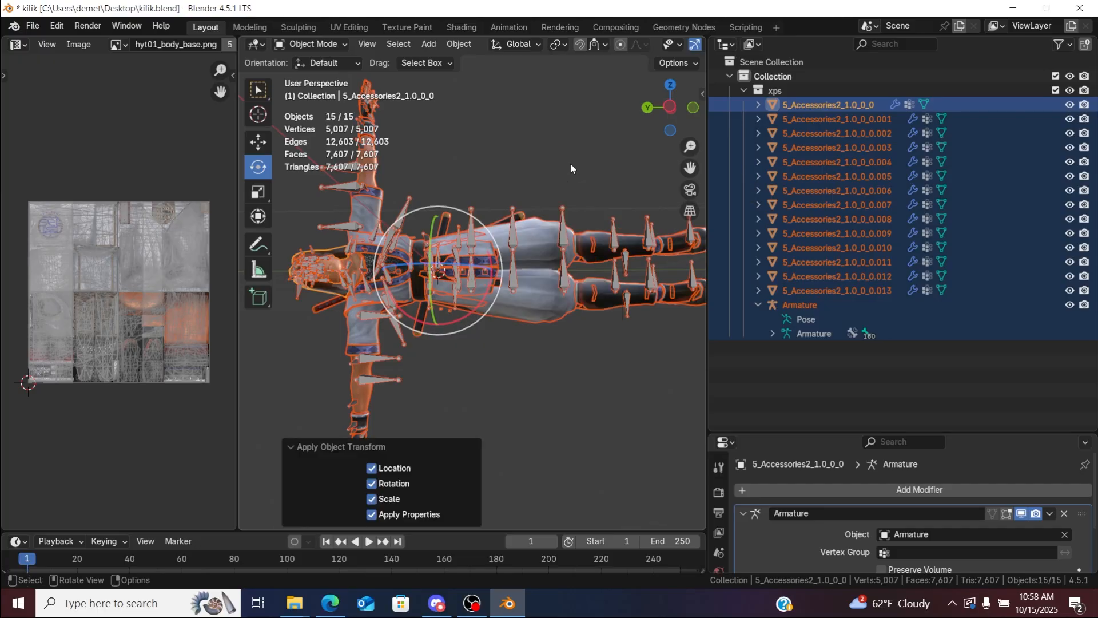
Step: Open the scene's Source Engine Export settings and set the export format to SMD
{"action": "left_click_drag", "start_coordinate": [789, 433], "coordinate": [810, 230]}
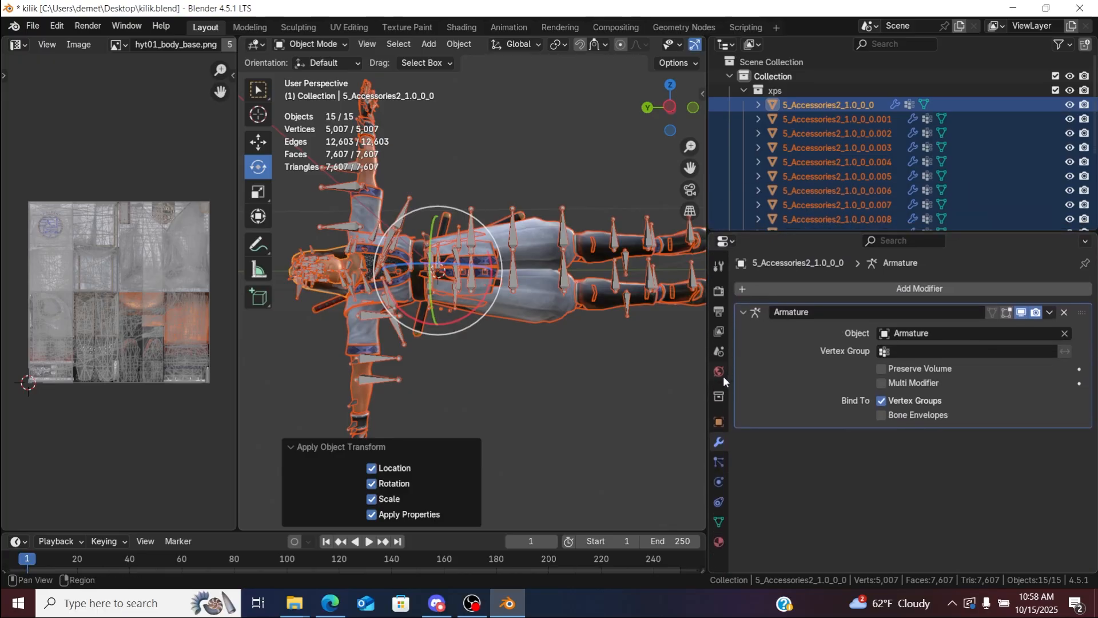
{"action": "left_click", "coordinate": [720, 352]}
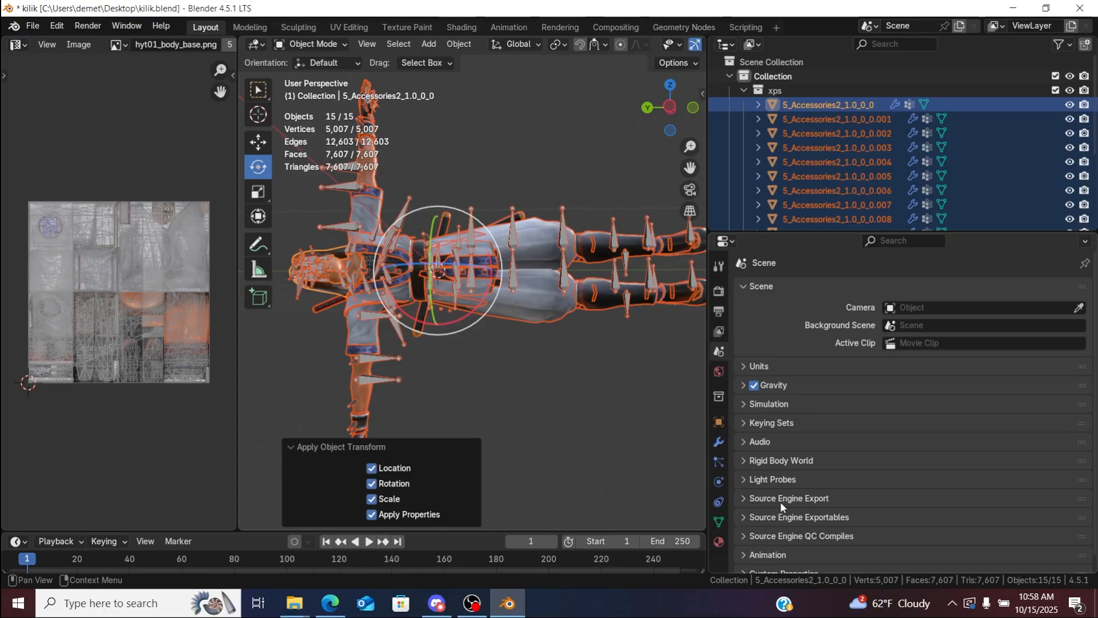
{"action": "left_click", "coordinate": [742, 499]}
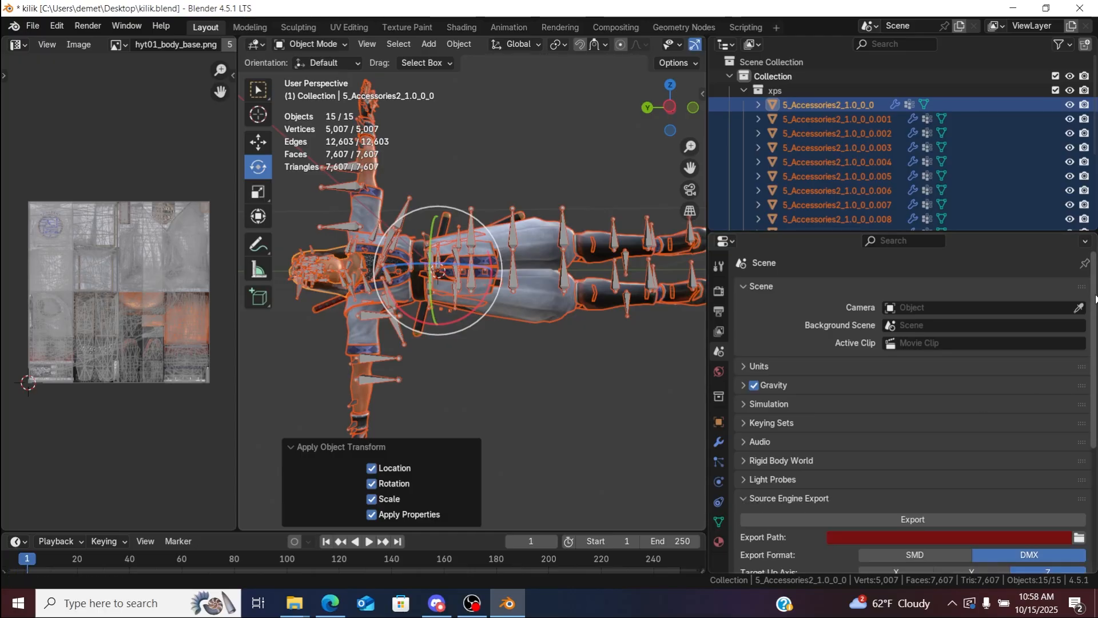
{"action": "scroll", "coordinate": [1095, 298], "scroll_direction": "down", "scroll_amount": 4}
{"action": "left_click", "coordinate": [935, 459]}
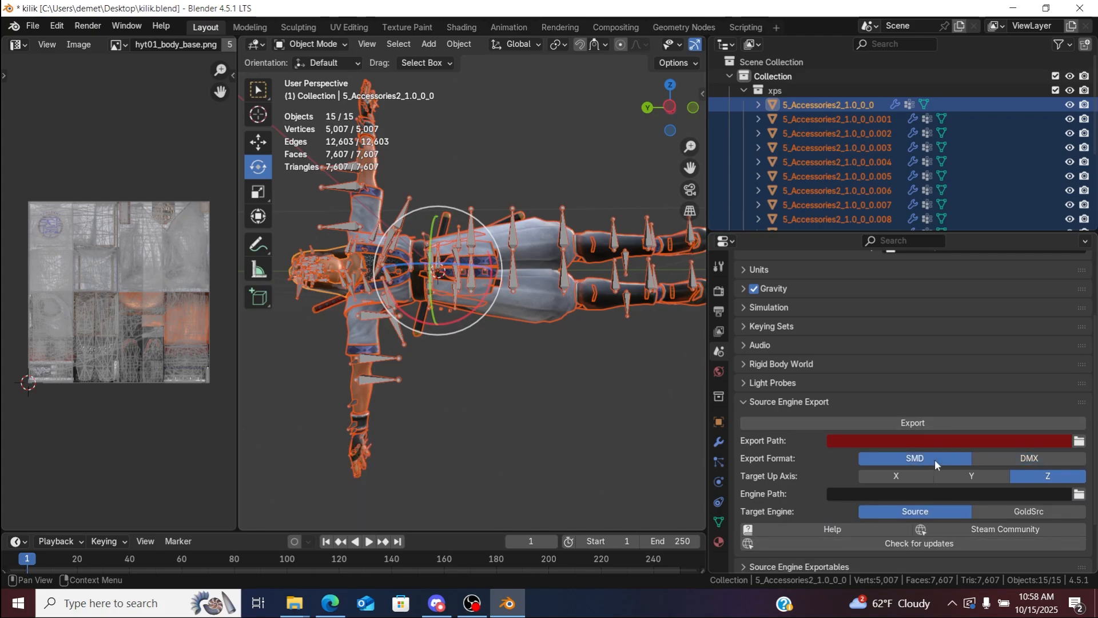
Step: Start choosing the export path and, in File Explorer, create a new folder named hayate on the Desktop
{"action": "left_click", "coordinate": [1080, 441]}
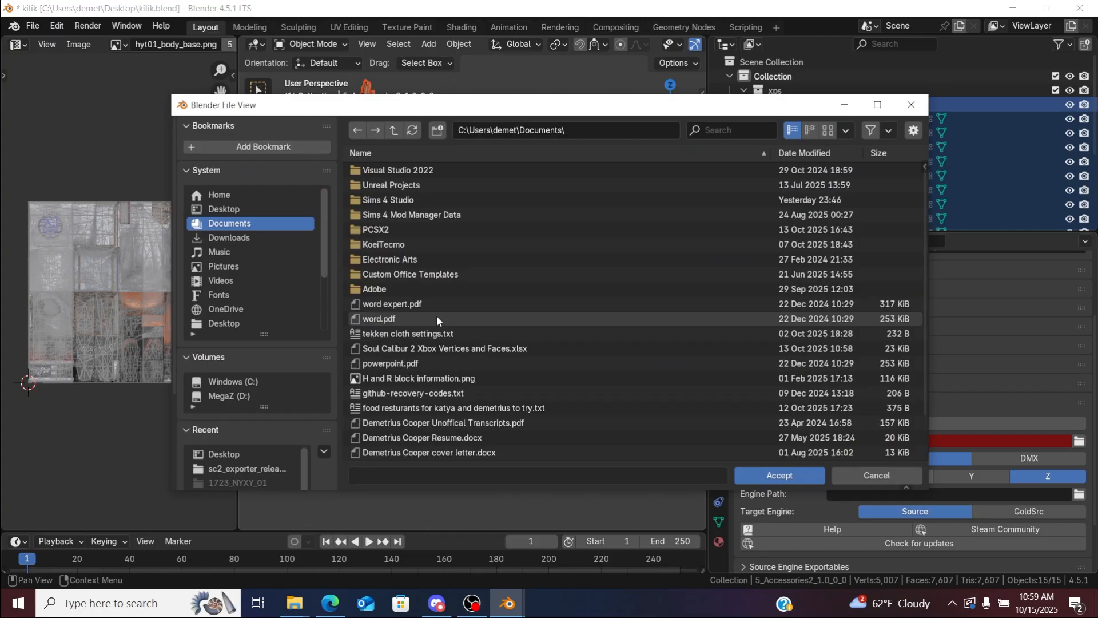
{"action": "left_click", "coordinate": [223, 209]}
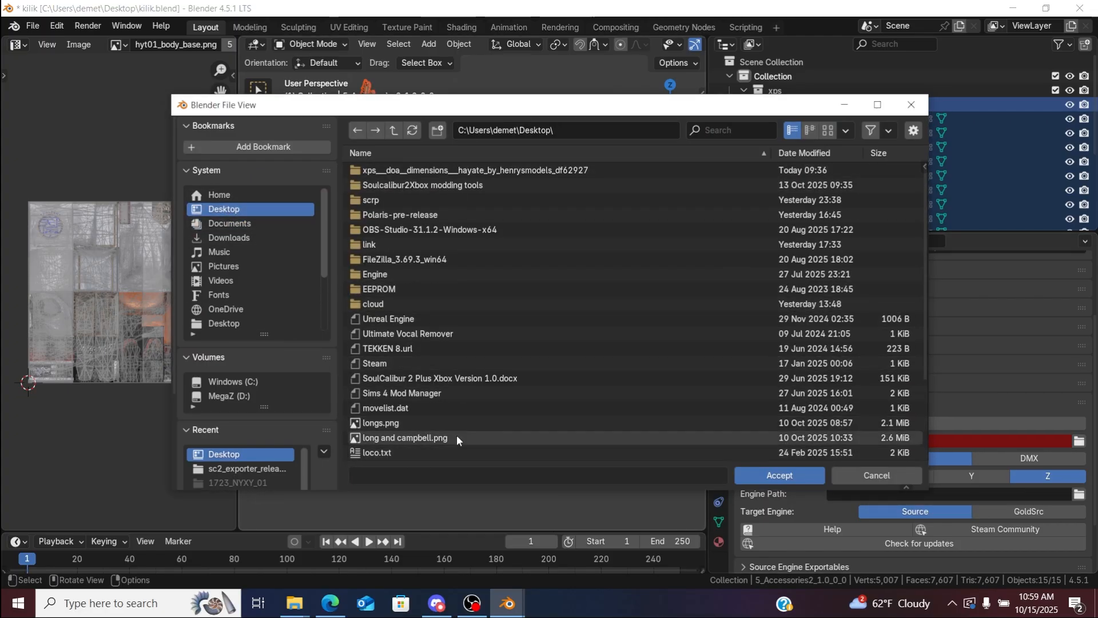
{"action": "mouse_move", "coordinate": [294, 602]}
{"action": "left_click", "coordinate": [358, 549]}
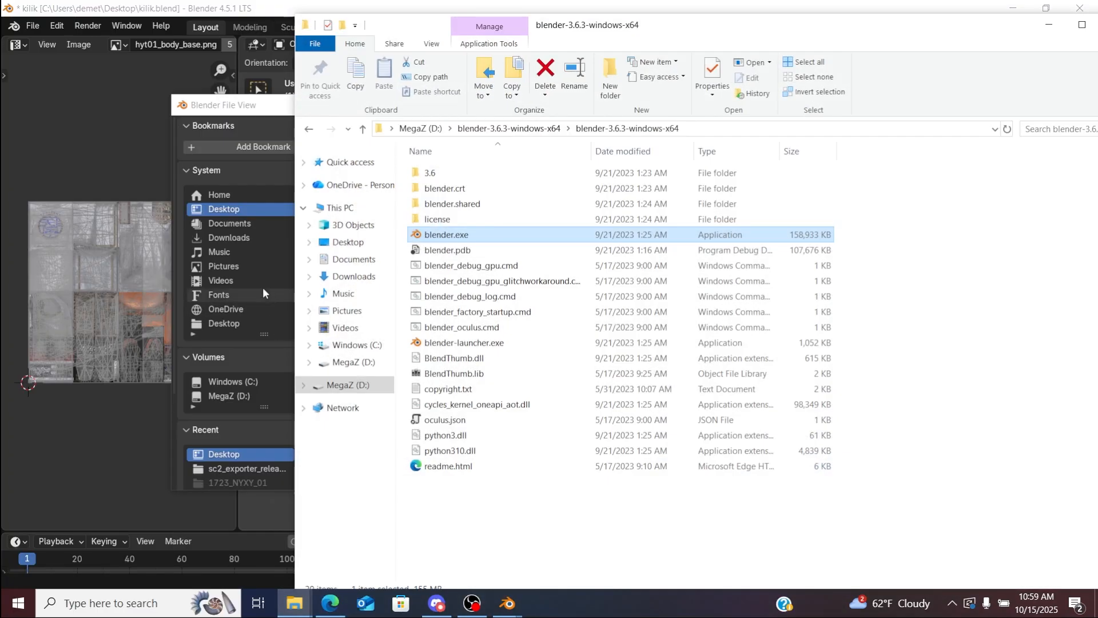
{"action": "left_click", "coordinate": [347, 242]}
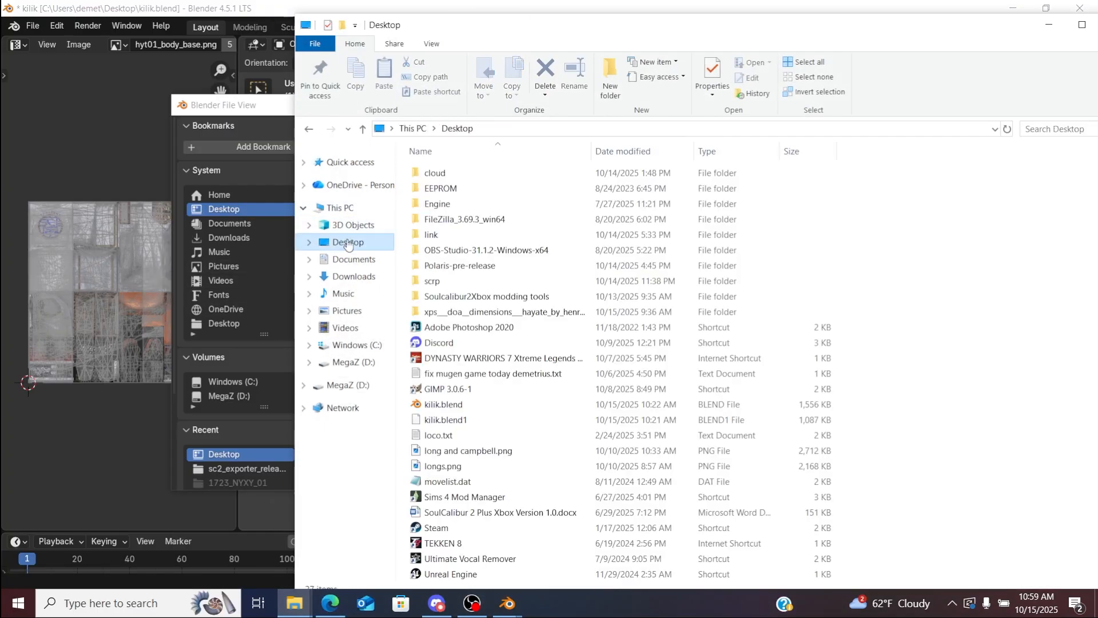
{"action": "left_click", "coordinate": [610, 80]}
{"action": "type", "text": "hayate"}
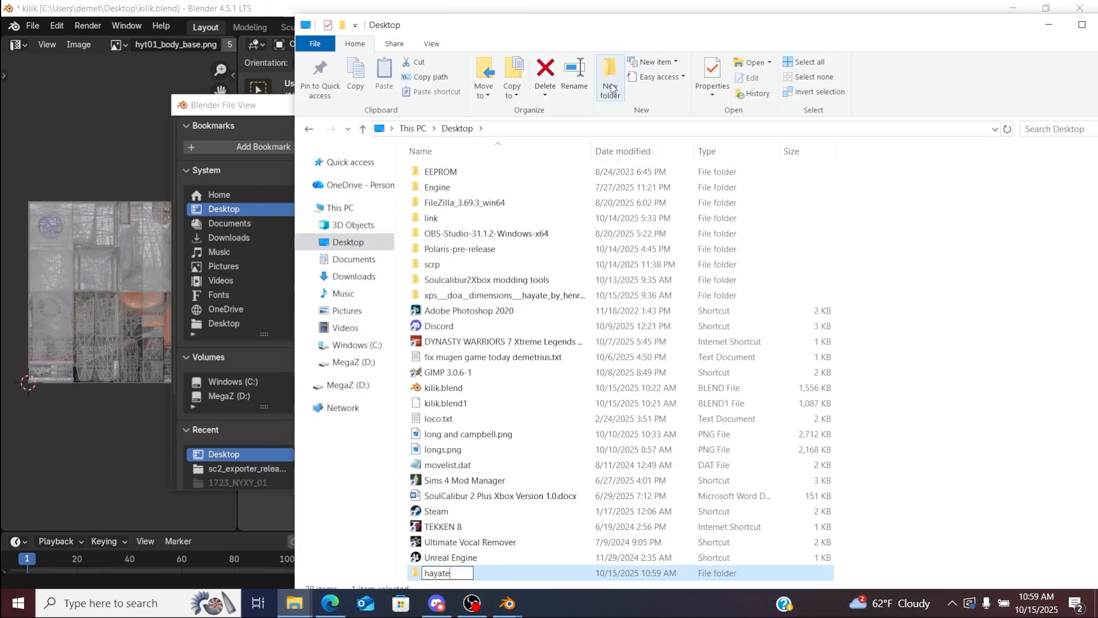
{"action": "key", "text": "Return"}
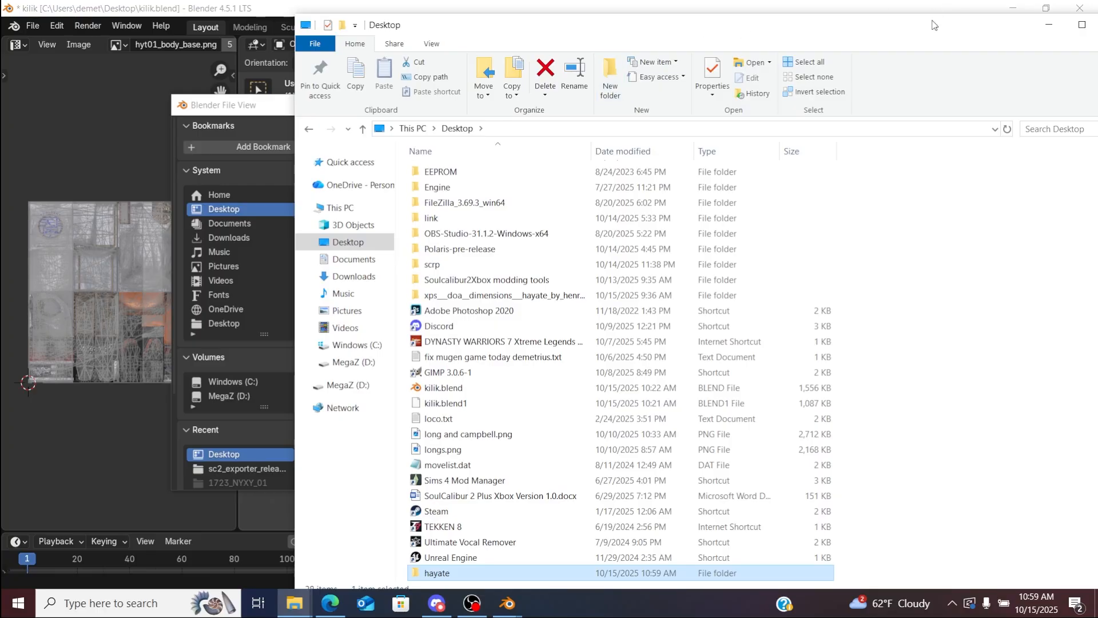
{"action": "left_click_drag", "start_coordinate": [934, 25], "coordinate": [853, 41]}
{"action": "left_click", "coordinate": [1040, 41]}
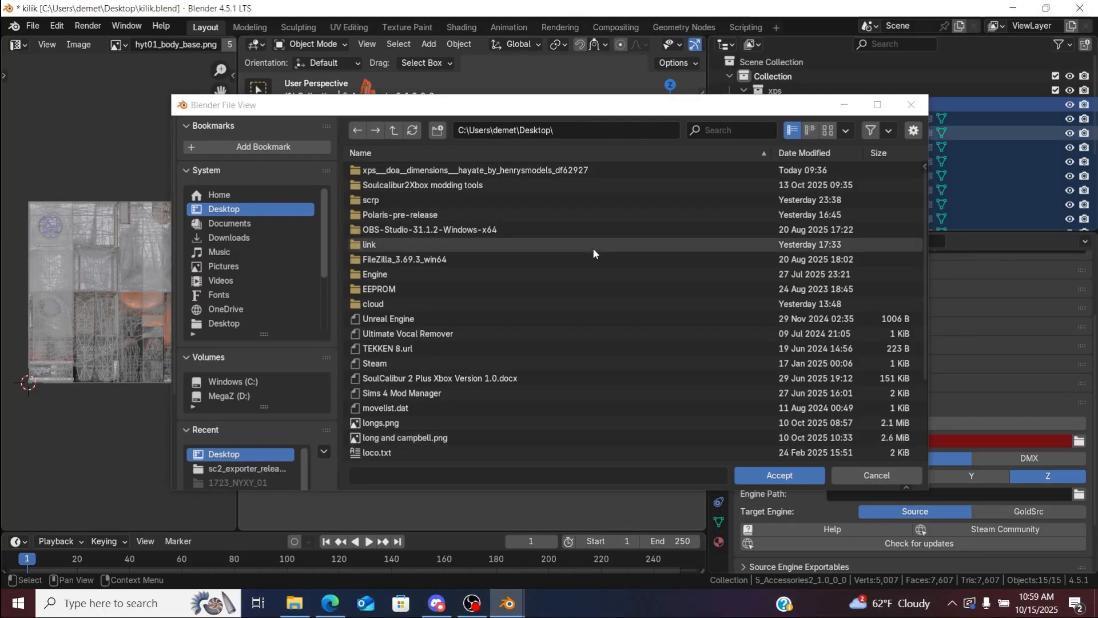
Step: Set the export path to the Desktop's hayate folder and export the xps collection as xps.smd
{"action": "left_click", "coordinate": [255, 225]}
{"action": "left_click", "coordinate": [245, 211]}
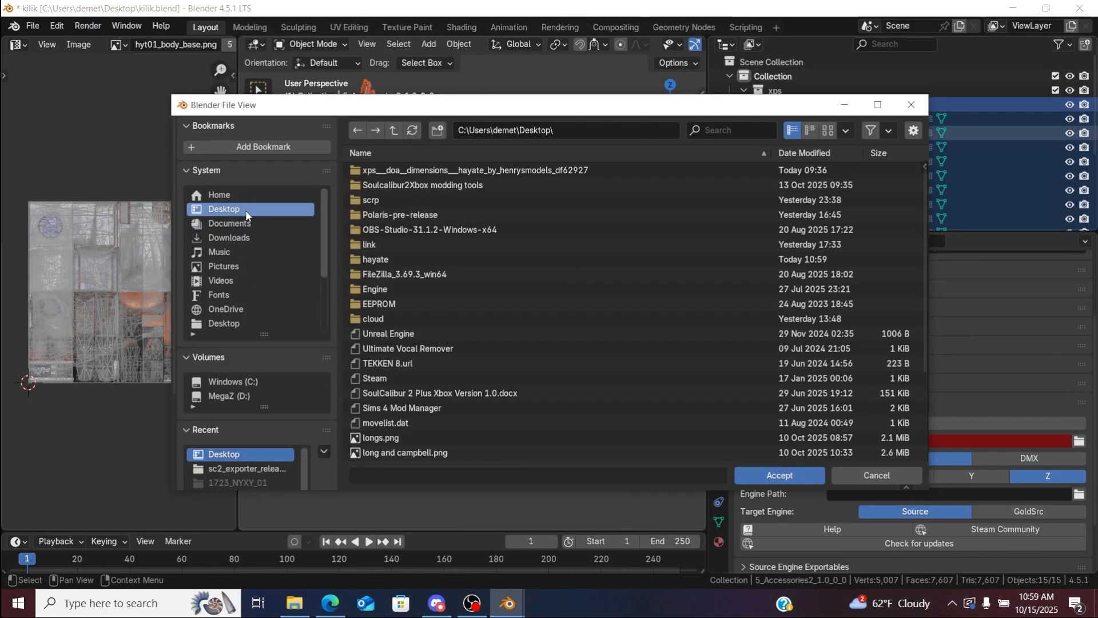
{"action": "left_click", "coordinate": [399, 258]}
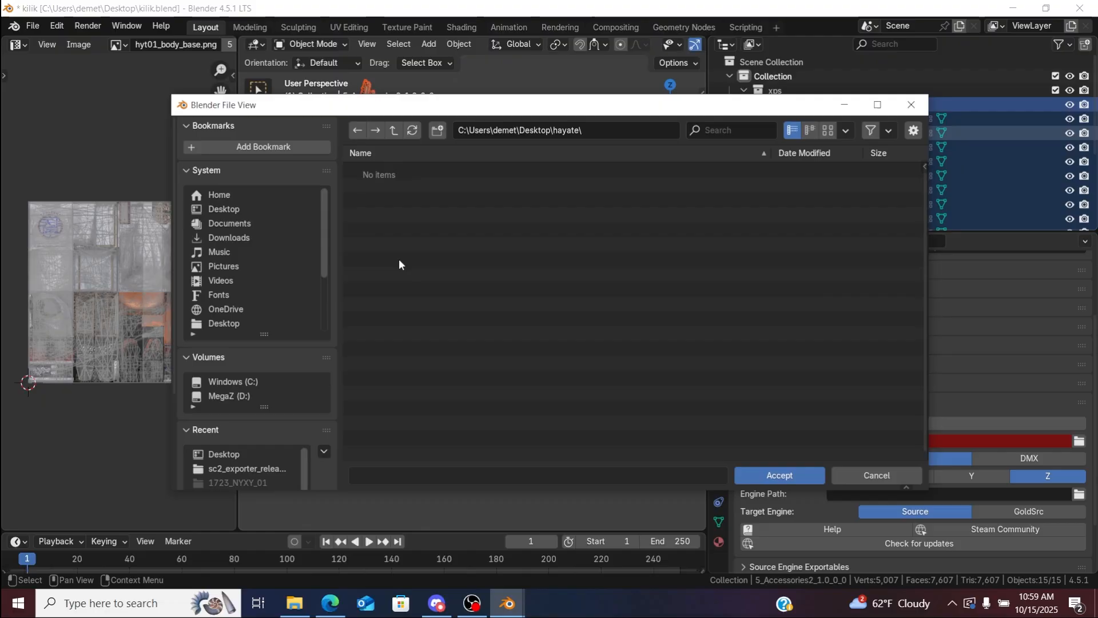
{"action": "left_click", "coordinate": [776, 475]}
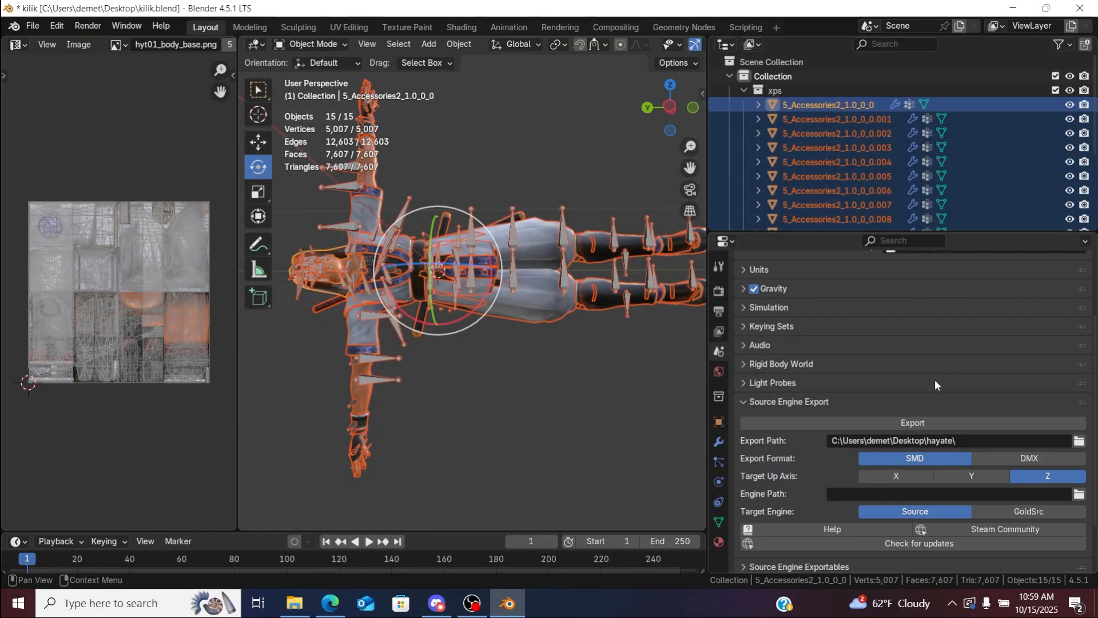
{"action": "left_click", "coordinate": [919, 424]}
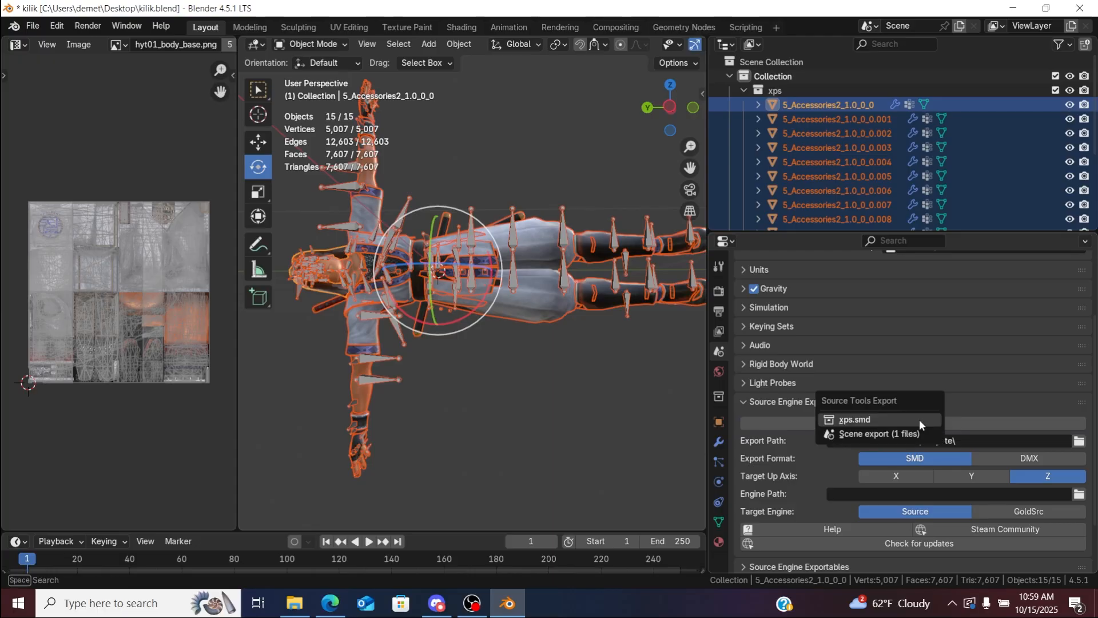
{"action": "left_click", "coordinate": [870, 419]}
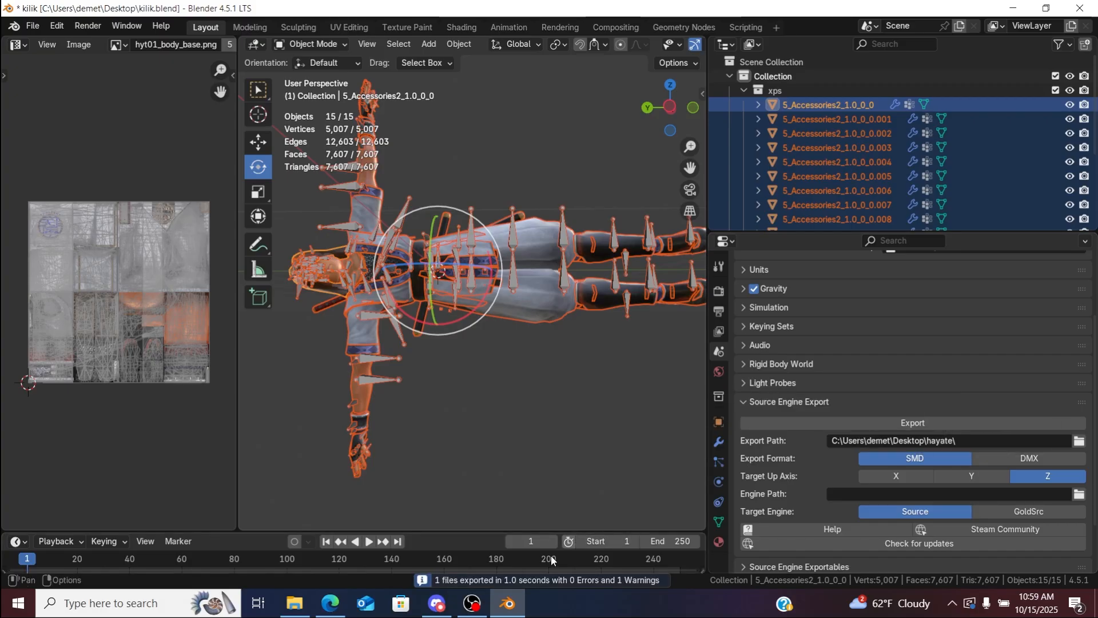
Step: Switch to File Explorer and launch mdl_gui.exe from the mdl_gui(0.4) folder in the Desktop's Soulcalibur2Xbox modding tools
{"action": "left_click", "coordinate": [294, 603]}
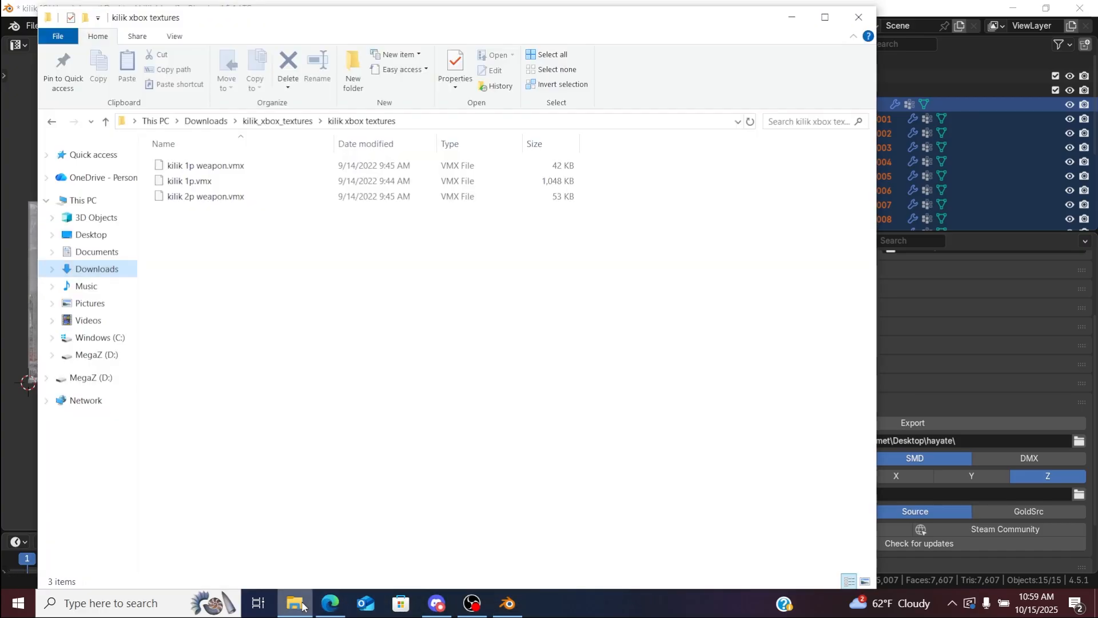
{"action": "left_click", "coordinate": [120, 238]}
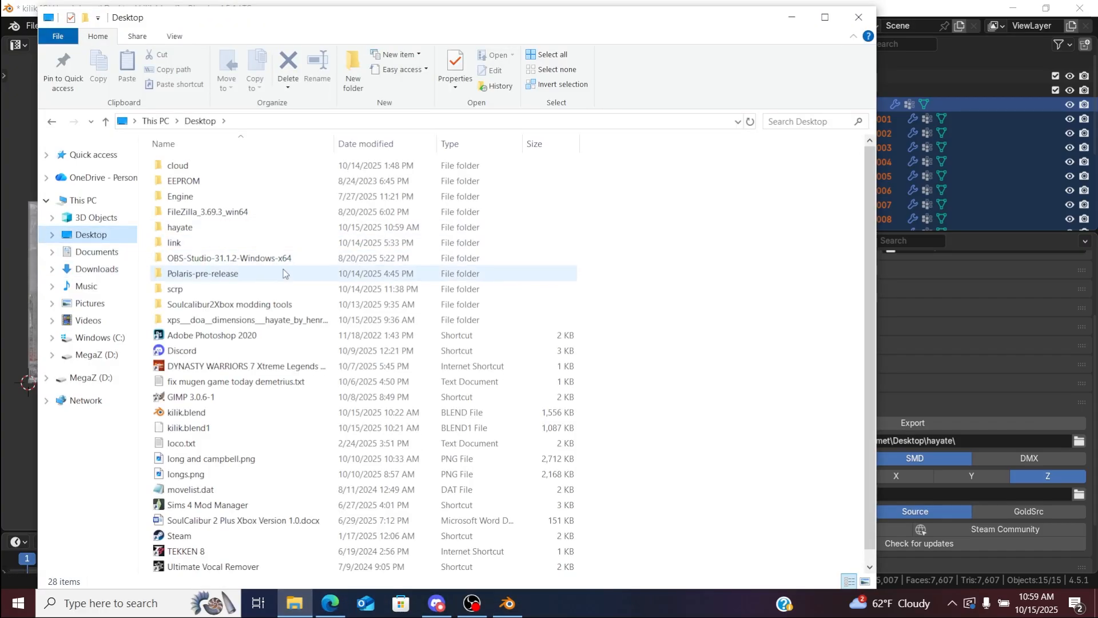
{"action": "double_click", "coordinate": [229, 305]}
{"action": "left_click_drag", "start_coordinate": [307, 18], "coordinate": [550, 46]}
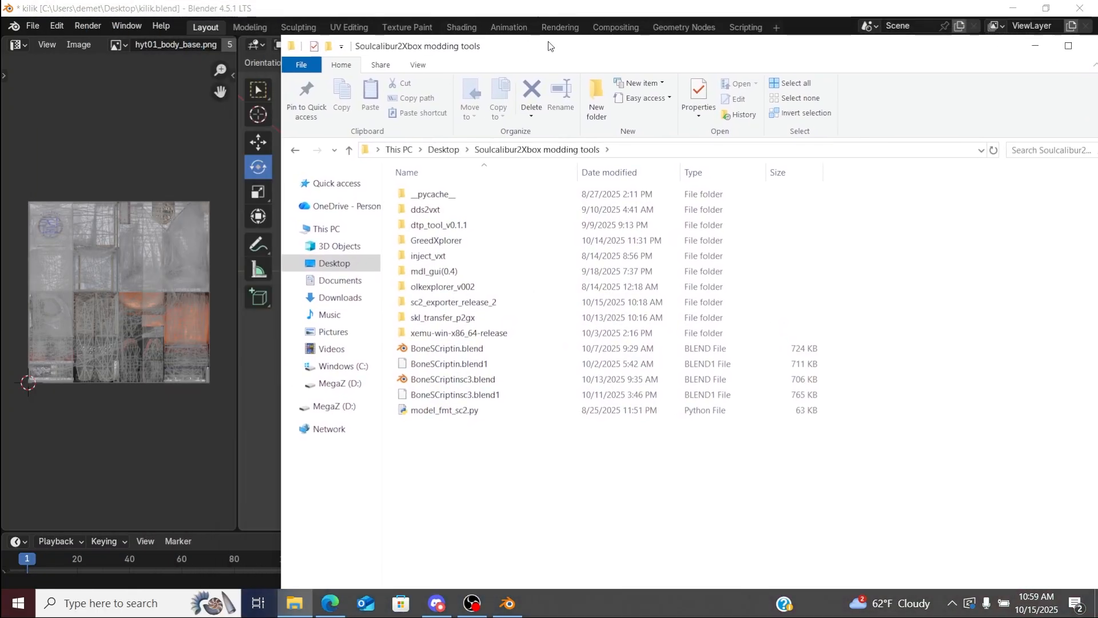
{"action": "double_click", "coordinate": [492, 273]}
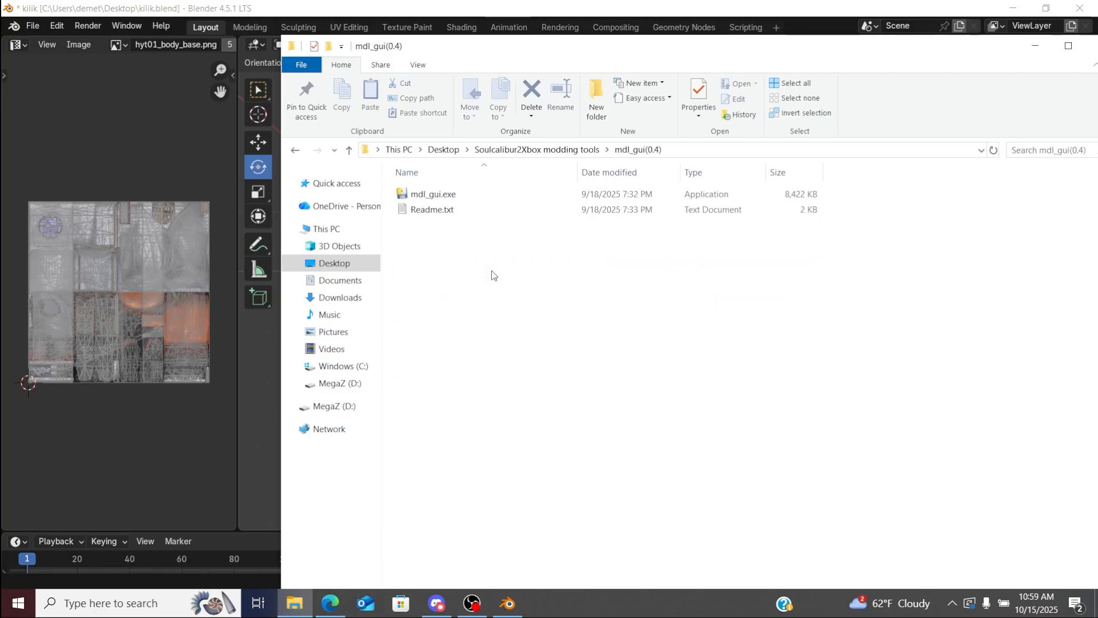
{"action": "double_click", "coordinate": [446, 197]}
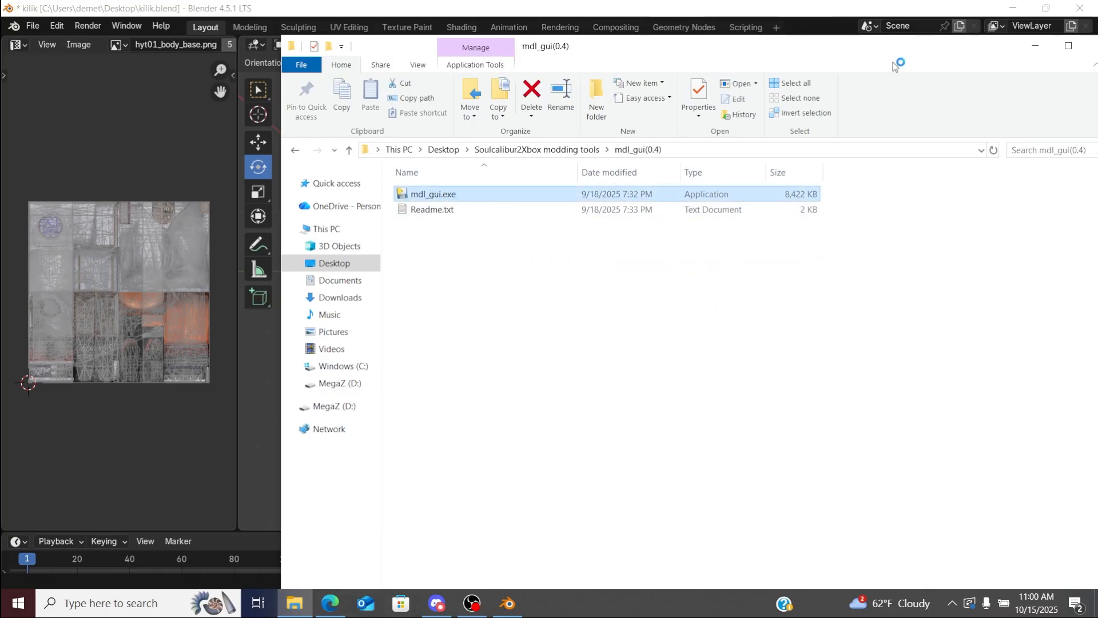
{"action": "left_click", "coordinate": [1035, 46]}
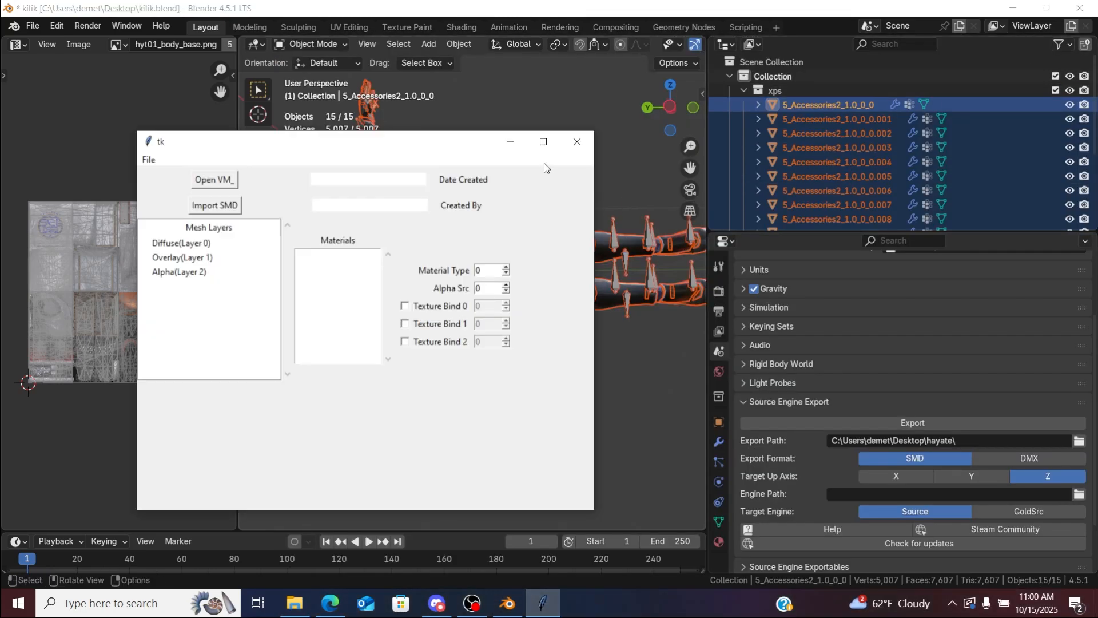
{"action": "left_click_drag", "start_coordinate": [384, 149], "coordinate": [497, 152]}
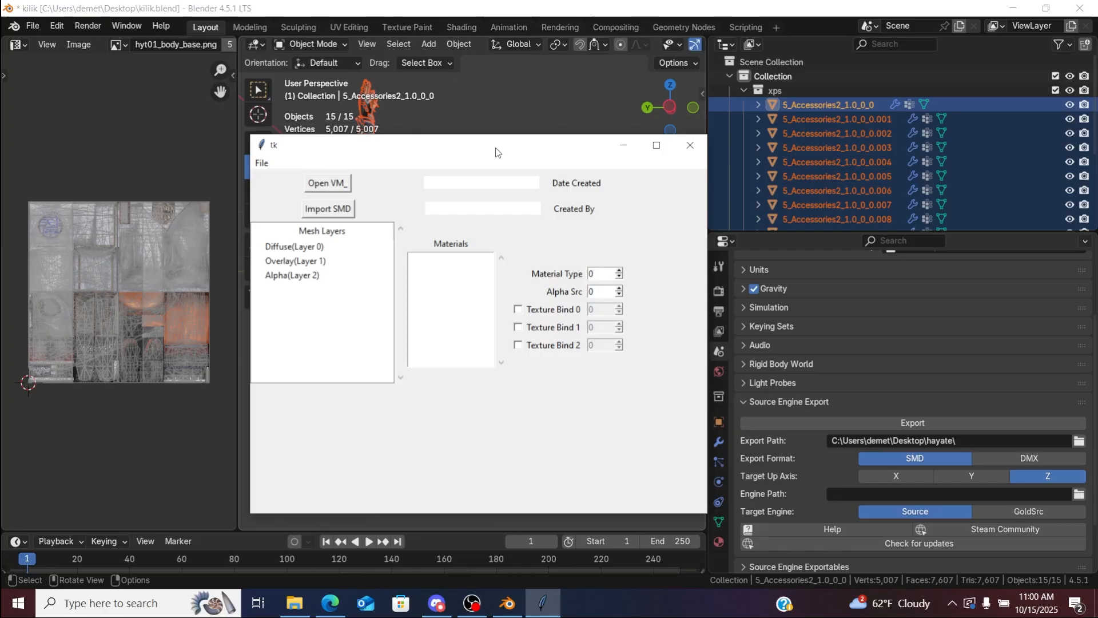
Step: Open the Xbox model kilik 2p.vmx from the sc2_exporter_release_2 folder in Soulcalibur2Xbox modding tools
{"action": "left_click", "coordinate": [327, 183]}
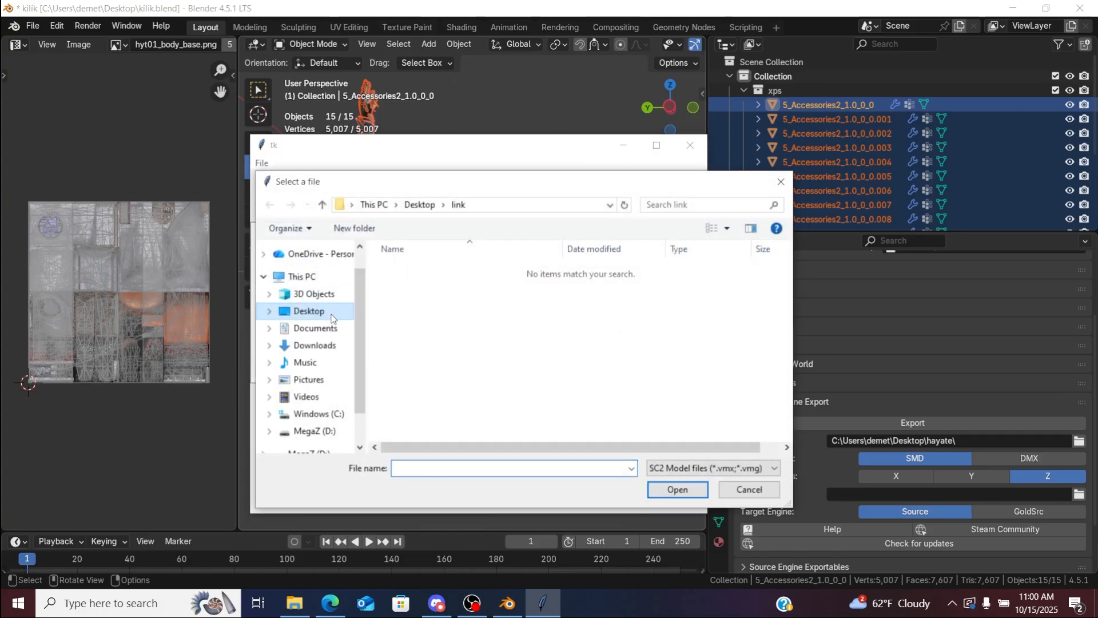
{"action": "left_click", "coordinate": [332, 314]}
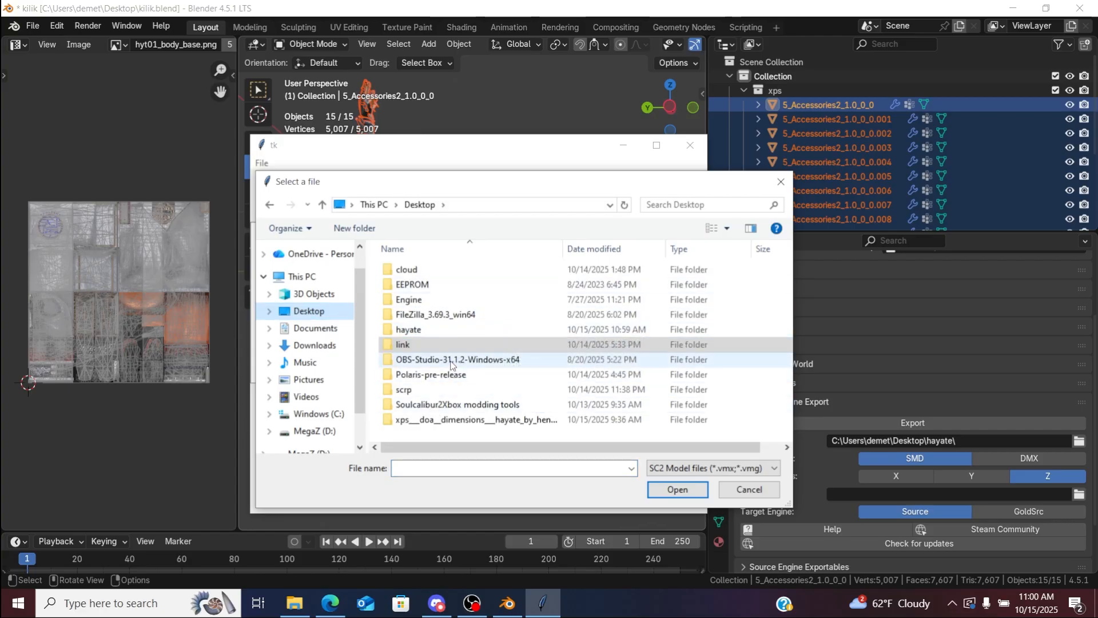
{"action": "double_click", "coordinate": [465, 404]}
{"action": "double_click", "coordinate": [433, 381]}
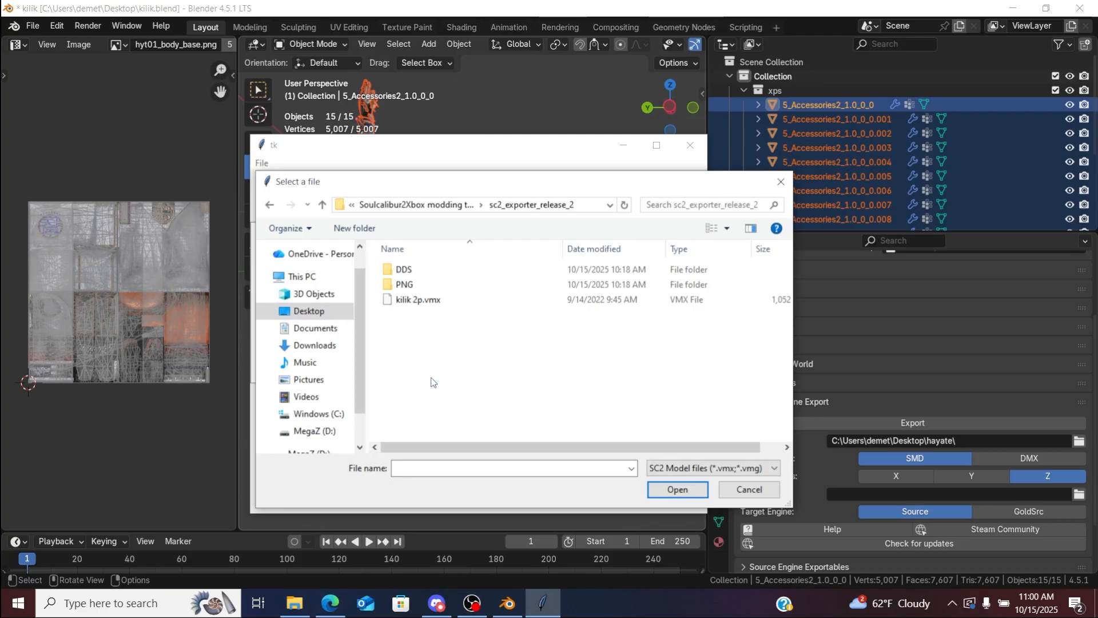
{"action": "left_click", "coordinate": [422, 302]}
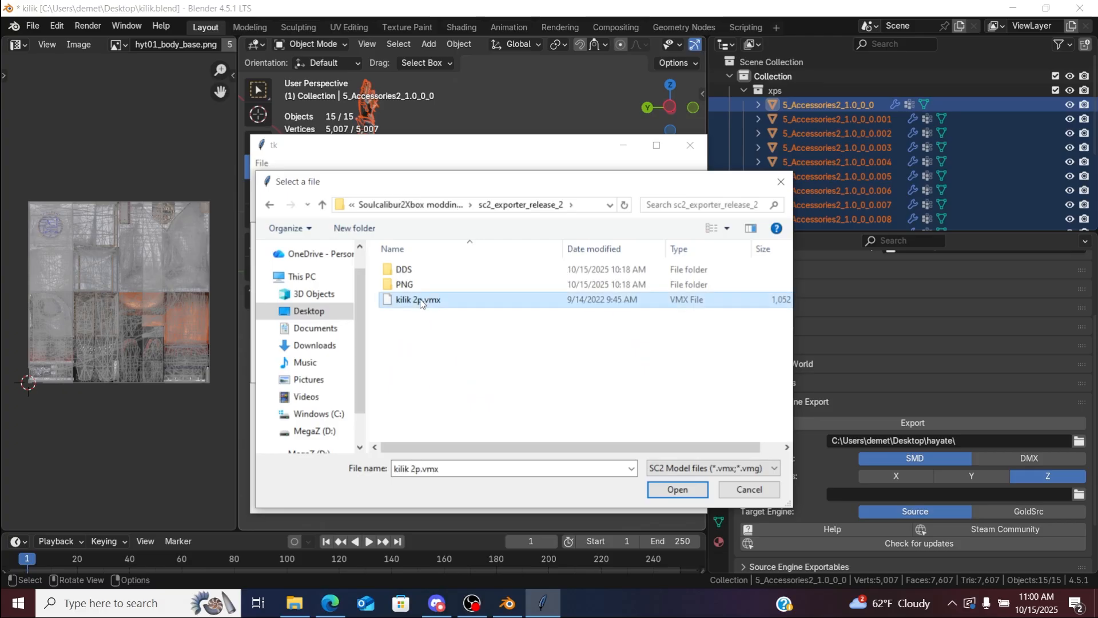
{"action": "left_click", "coordinate": [678, 493]}
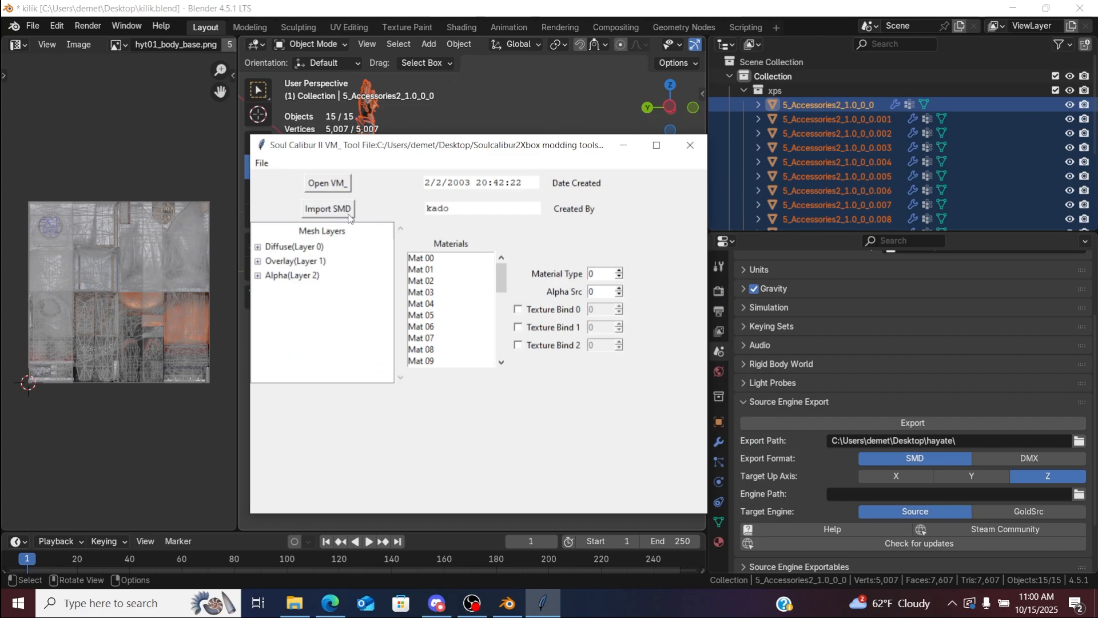
Step: Import xps.smd from the Desktop's hayate folder into the opened model and look through its materials
{"action": "left_click", "coordinate": [340, 211]}
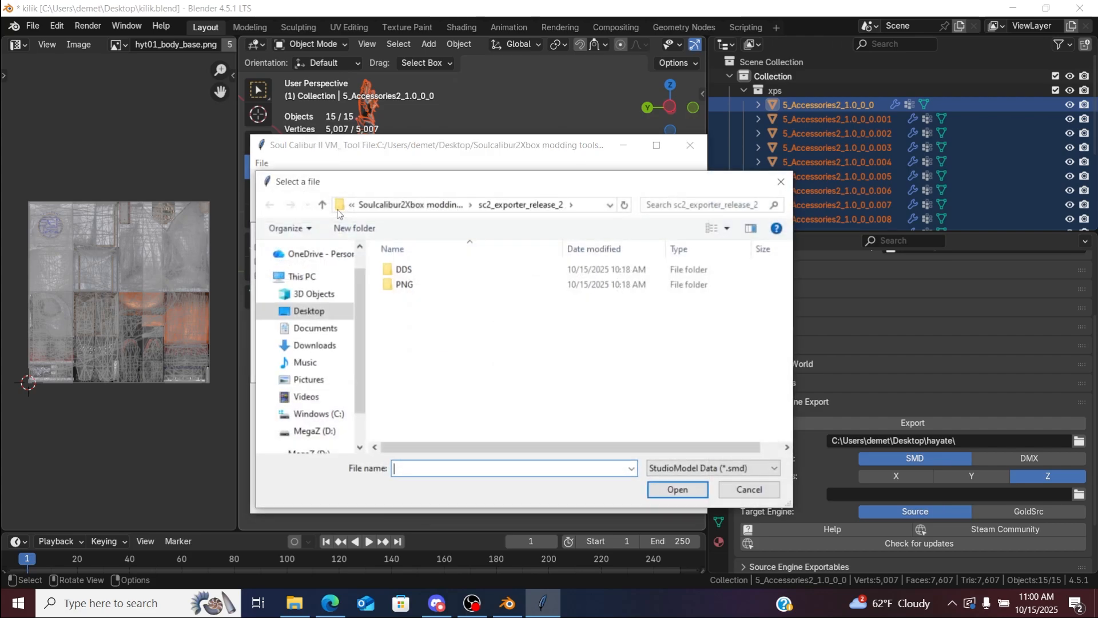
{"action": "left_click", "coordinate": [317, 312]}
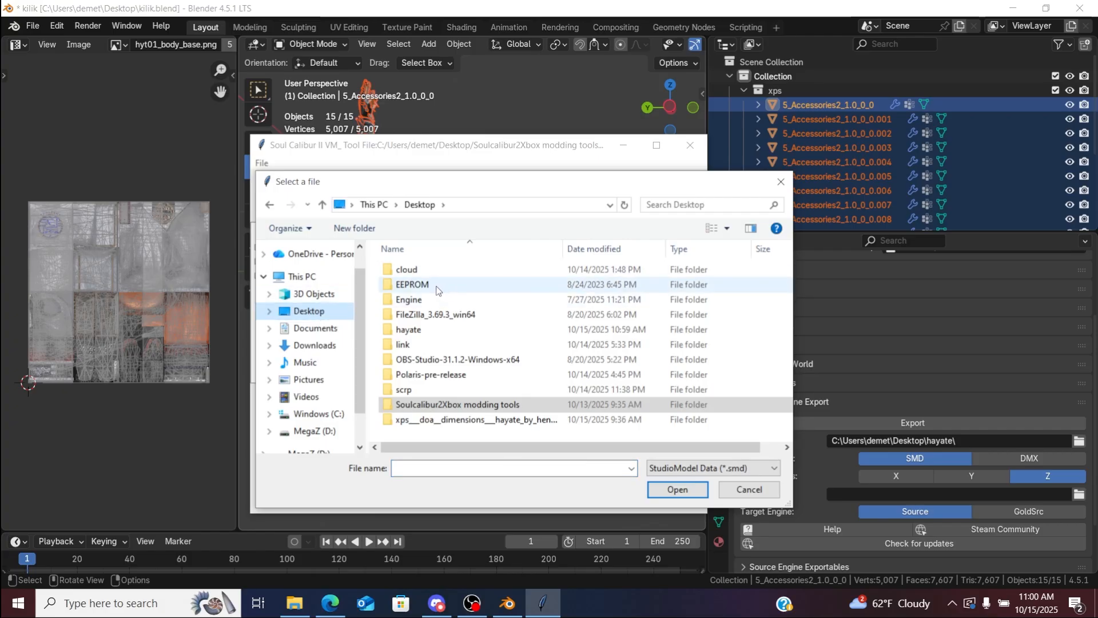
{"action": "double_click", "coordinate": [423, 334]}
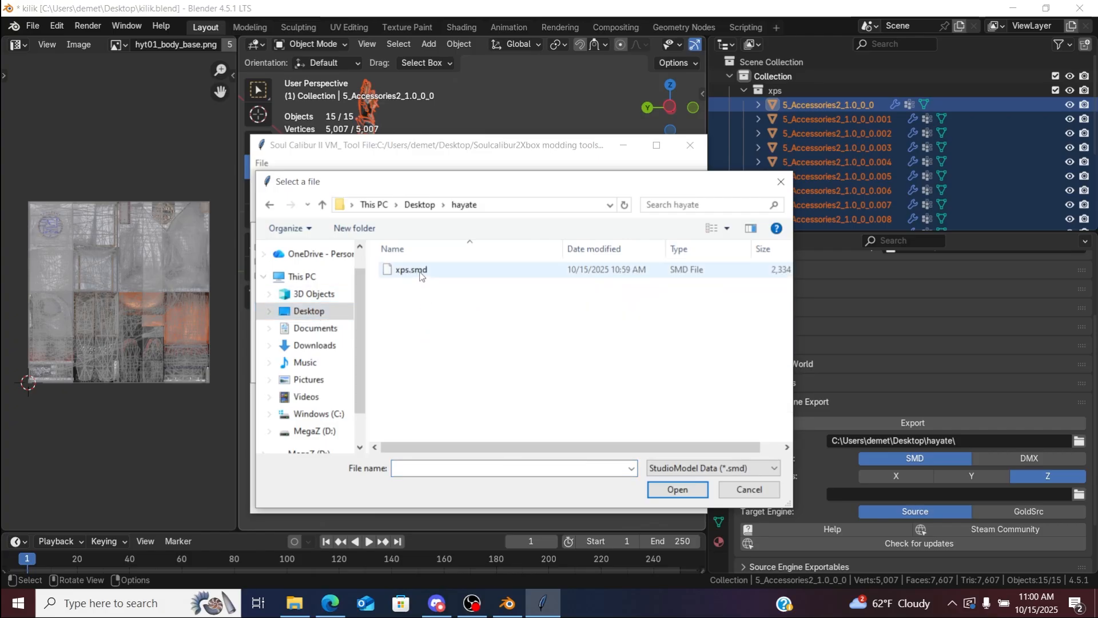
{"action": "left_click", "coordinate": [420, 270]}
{"action": "left_click", "coordinate": [721, 489]}
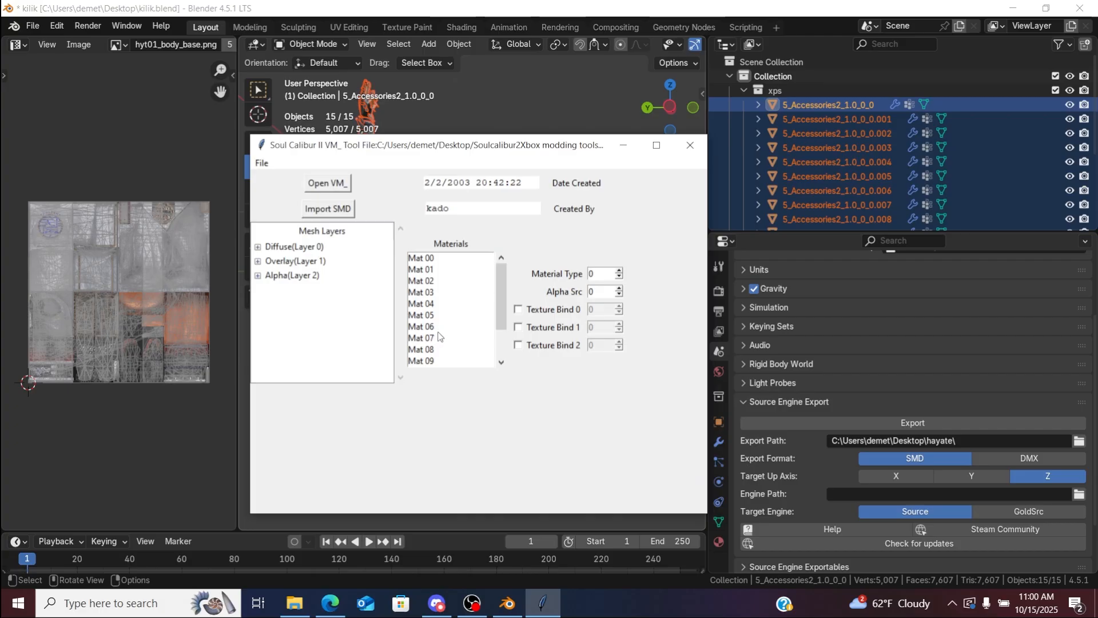
{"action": "mouse_move", "coordinate": [501, 315]}
{"action": "left_mouse_down"}
{"action": "mouse_move", "coordinate": [501, 343]}
{"action": "mouse_move", "coordinate": [492, 297]}
{"action": "left_mouse_up"}
Step: Save the model as a new Xbox model file named test.vmx in the hayate folder
{"action": "left_click", "coordinate": [262, 163]}
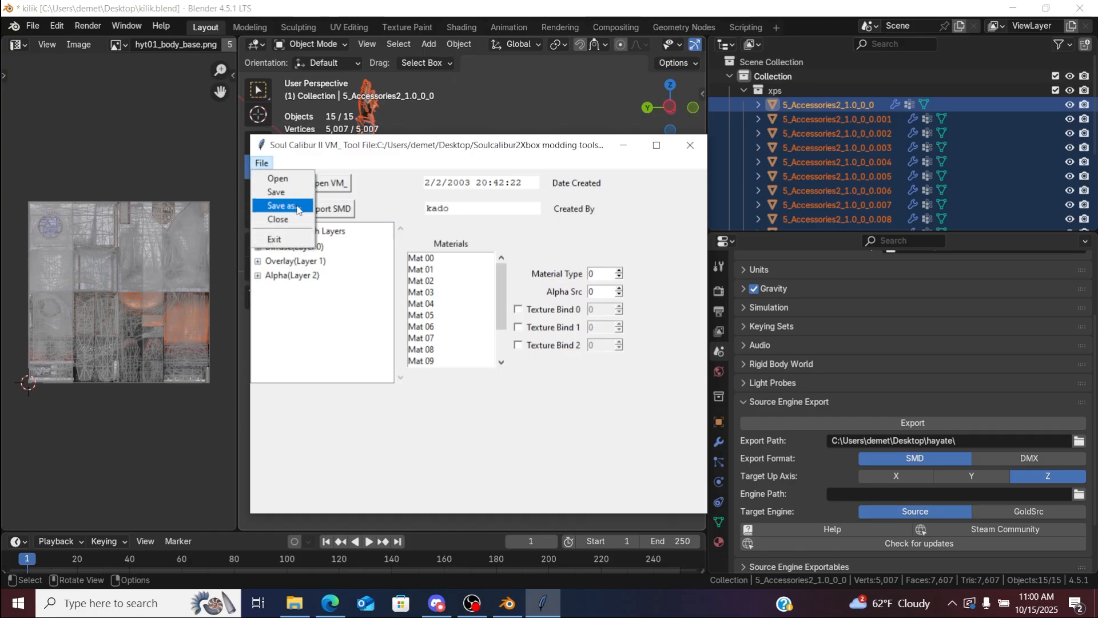
{"action": "left_click", "coordinate": [298, 206]}
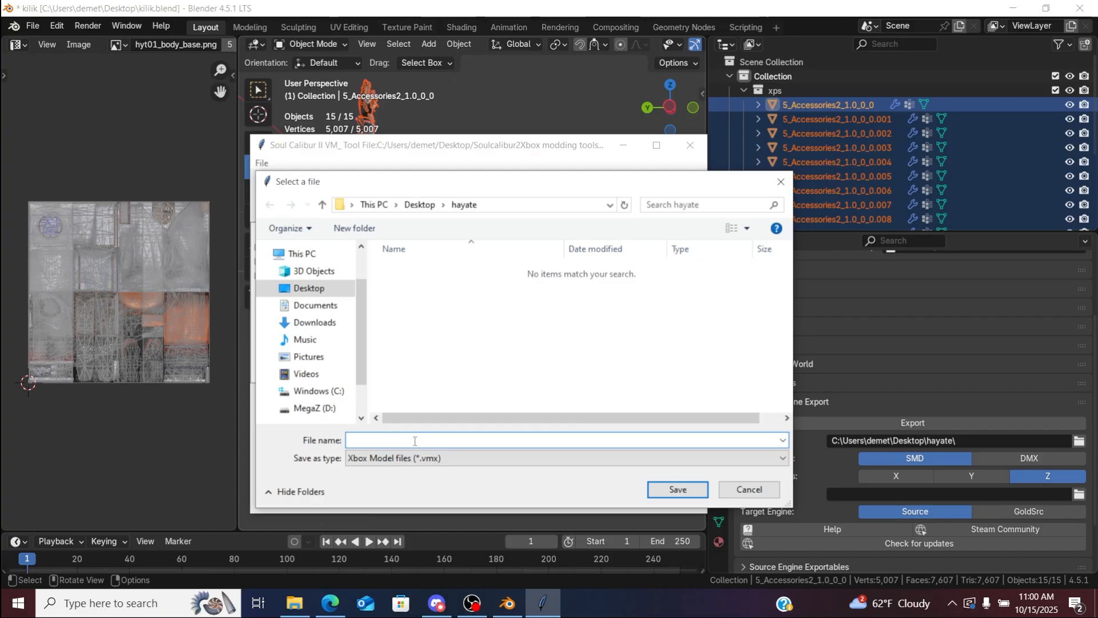
{"action": "key", "text": "Return"}
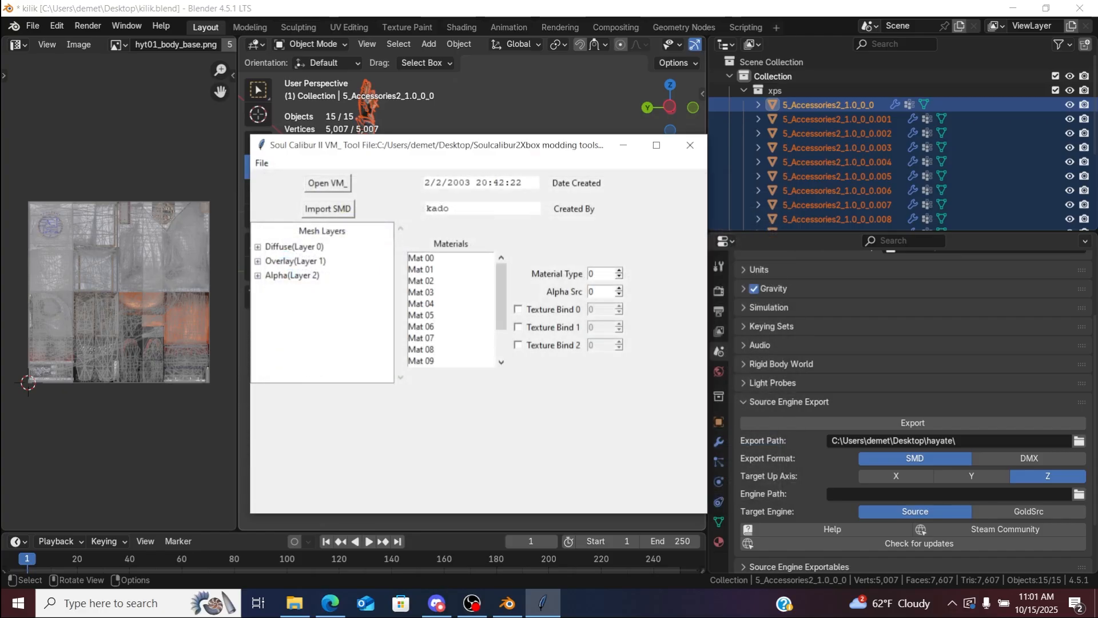
Step: Return to File Explorer and launch GX_003D.exe from the nested GreedXplorer folder in Soulcalibur2Xbox modding tools
{"action": "left_click", "coordinate": [294, 603]}
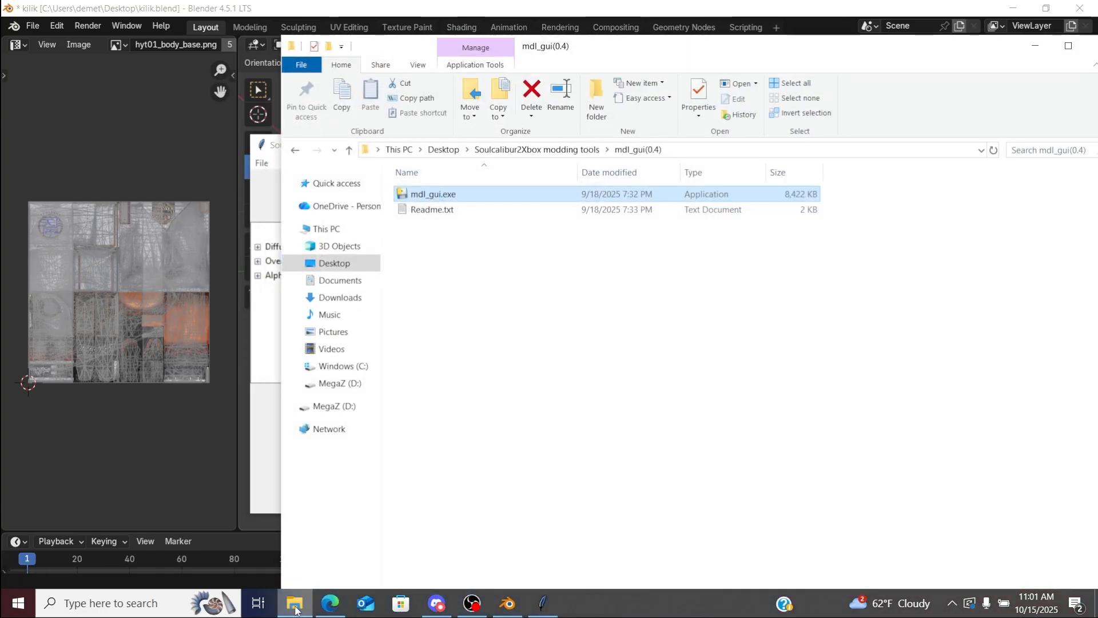
{"action": "left_click", "coordinate": [541, 147]}
{"action": "left_click_drag", "start_coordinate": [597, 48], "coordinate": [489, 69]}
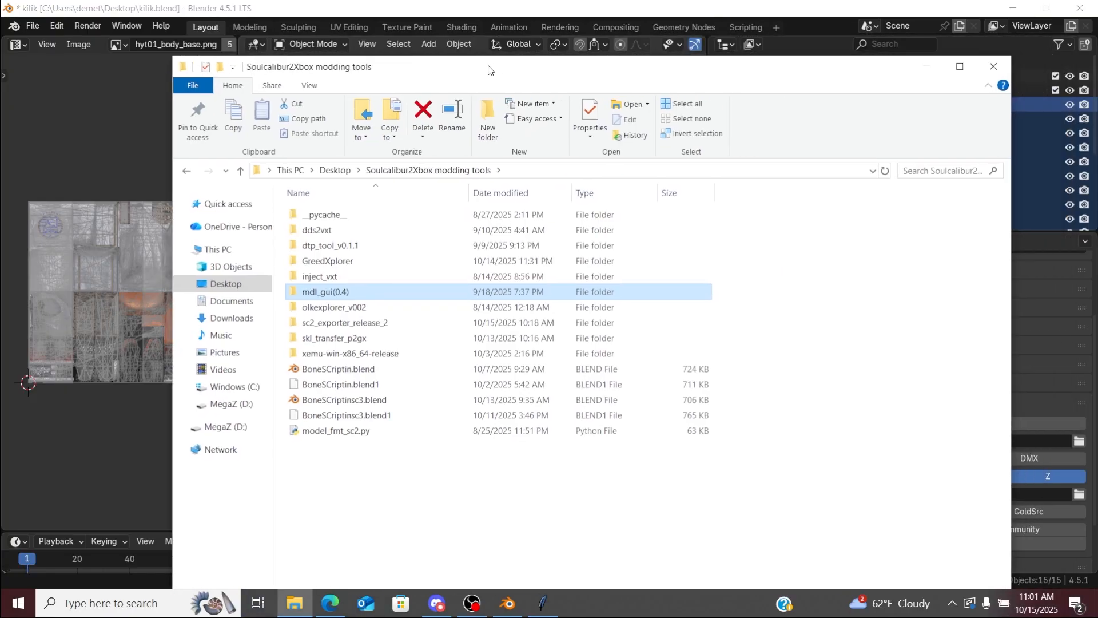
{"action": "double_click", "coordinate": [407, 263]}
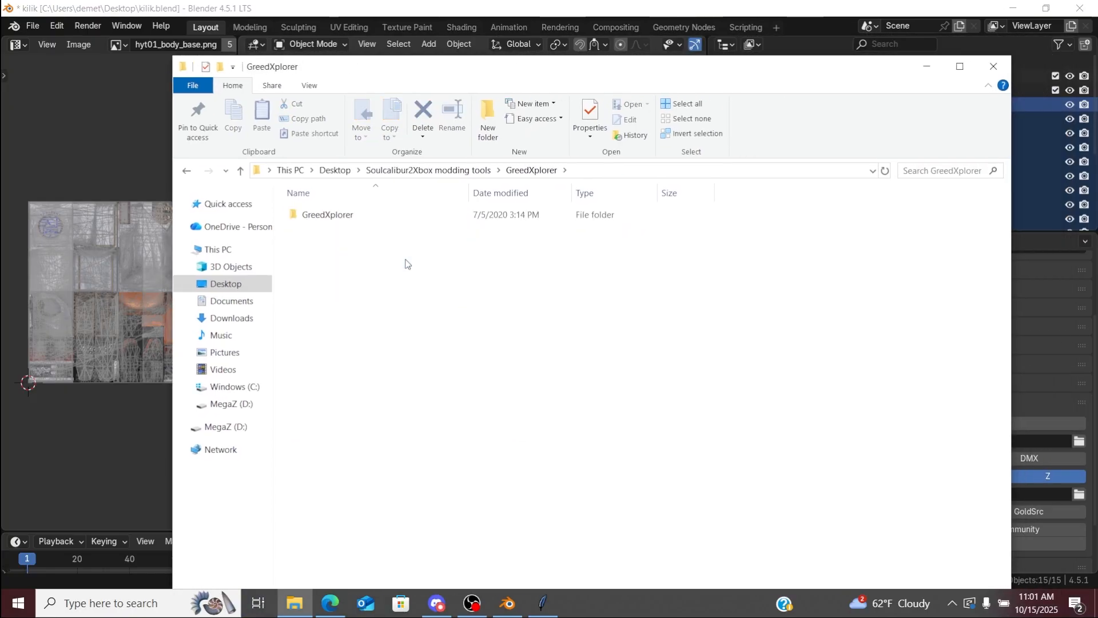
{"action": "double_click", "coordinate": [355, 215]}
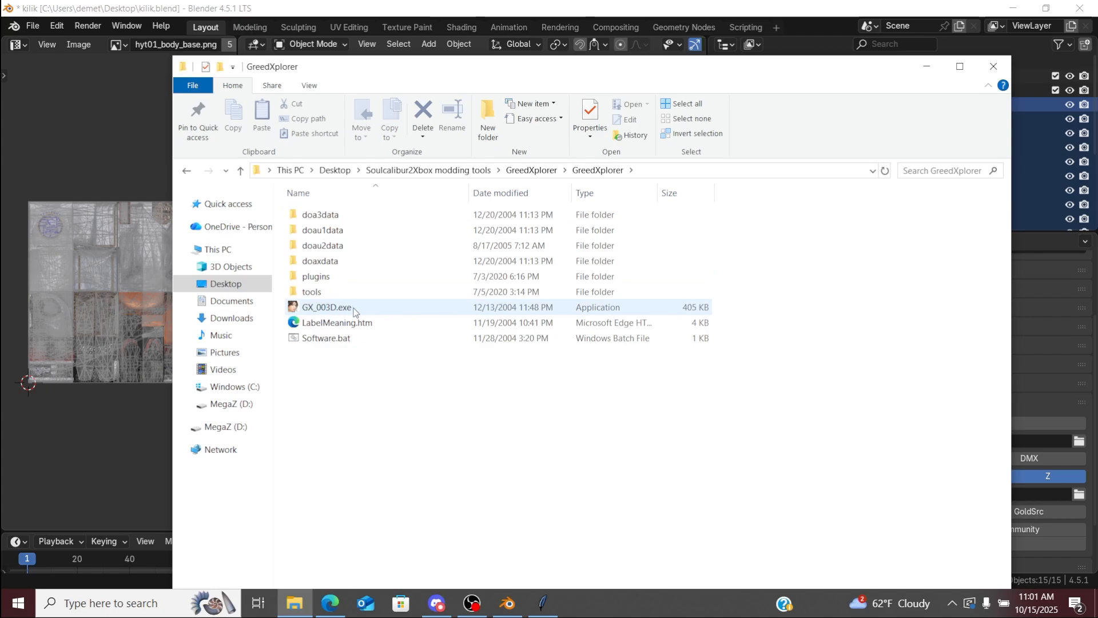
{"action": "double_click", "coordinate": [355, 309]}
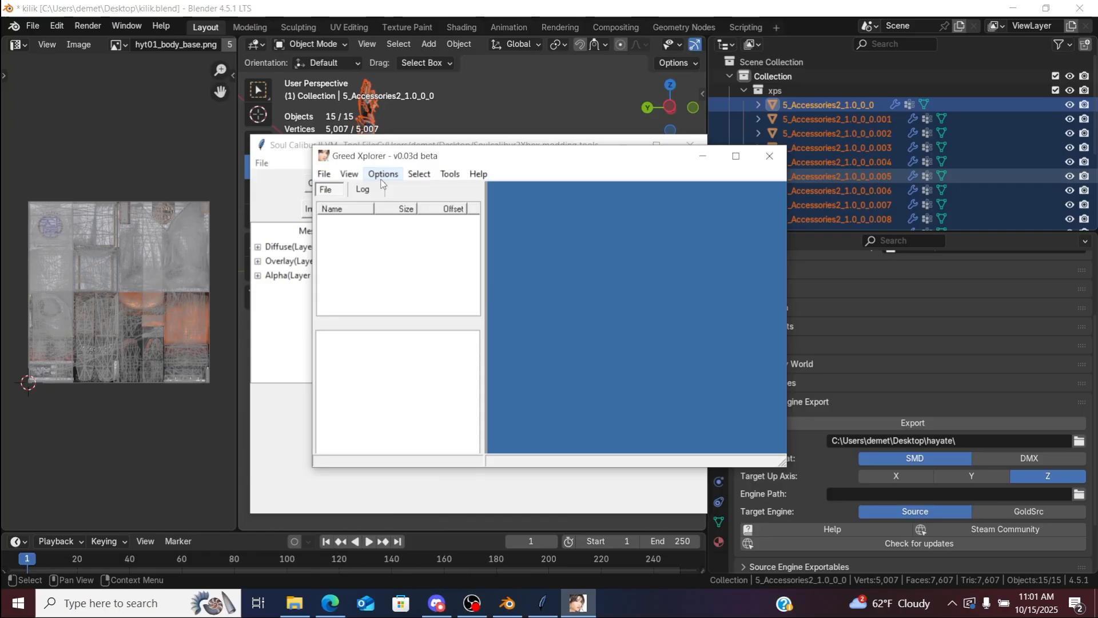
Step: Turn on the Single Click and Load 3D Objects Automatically options
{"action": "left_click", "coordinate": [383, 178]}
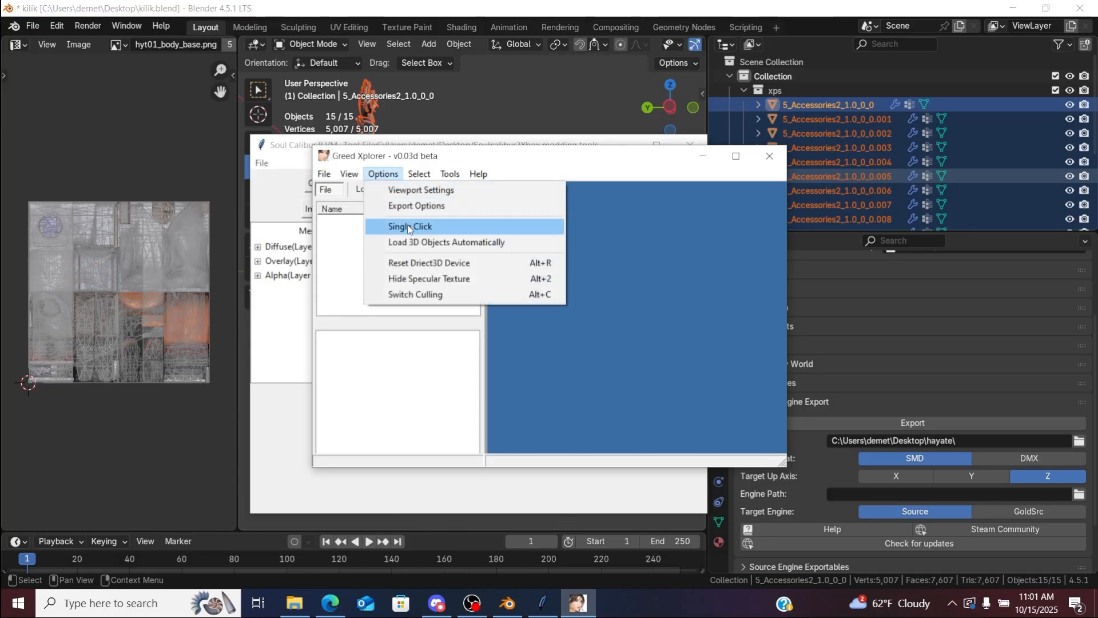
{"action": "left_click", "coordinate": [410, 229]}
{"action": "left_click", "coordinate": [383, 176]}
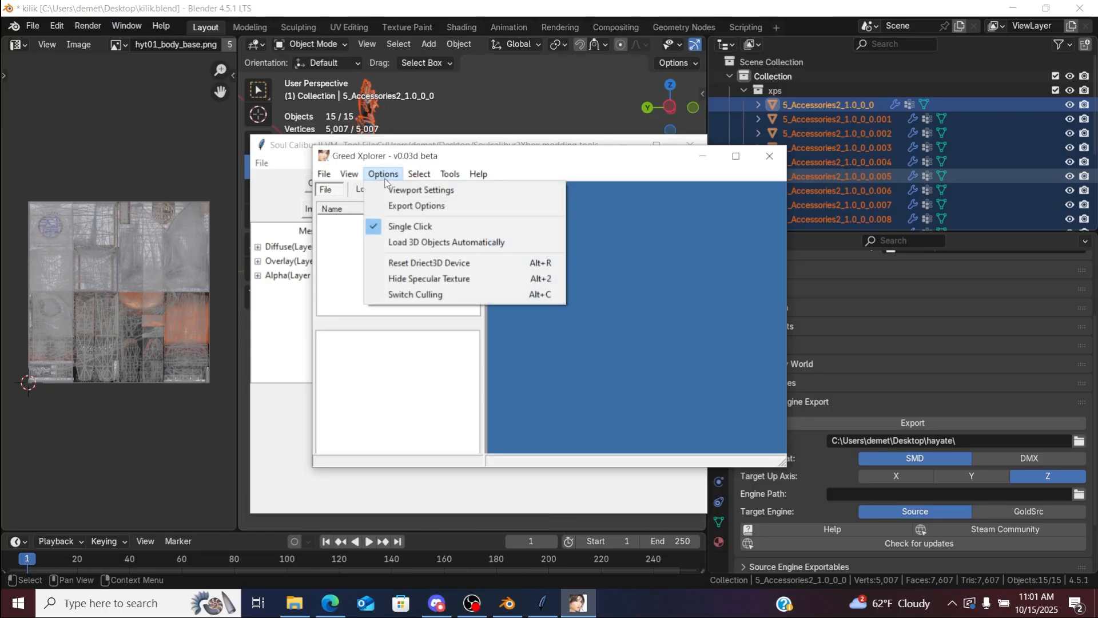
{"action": "left_click", "coordinate": [417, 243]}
Step: Open test.vmx from the Desktop's hayate folder to load the model in the viewer
{"action": "left_click", "coordinate": [325, 174]}
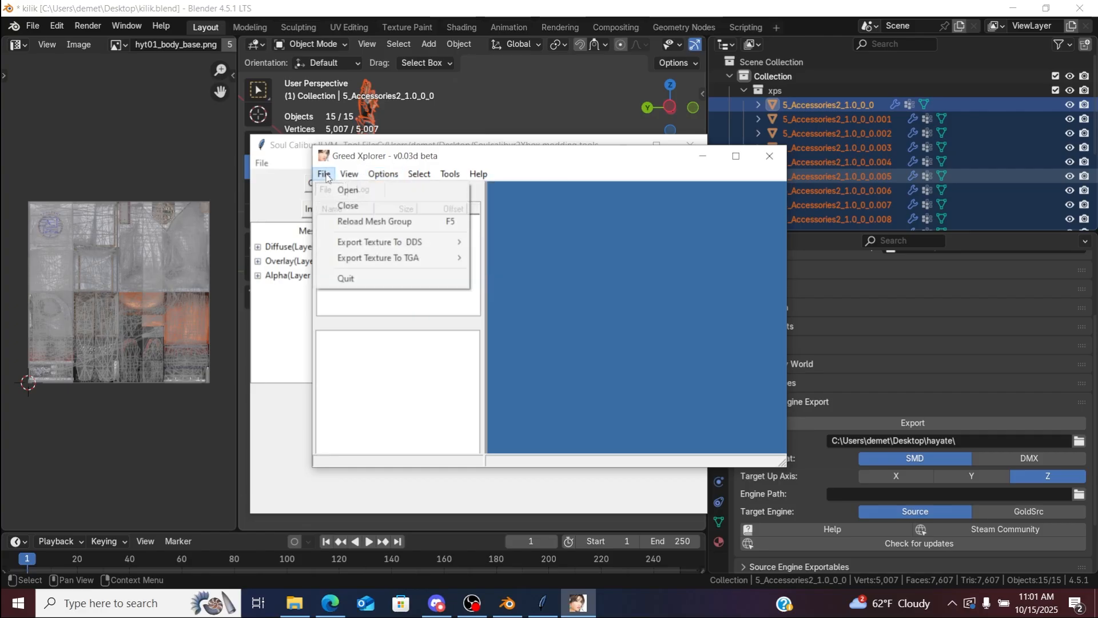
{"action": "left_click", "coordinate": [347, 190]}
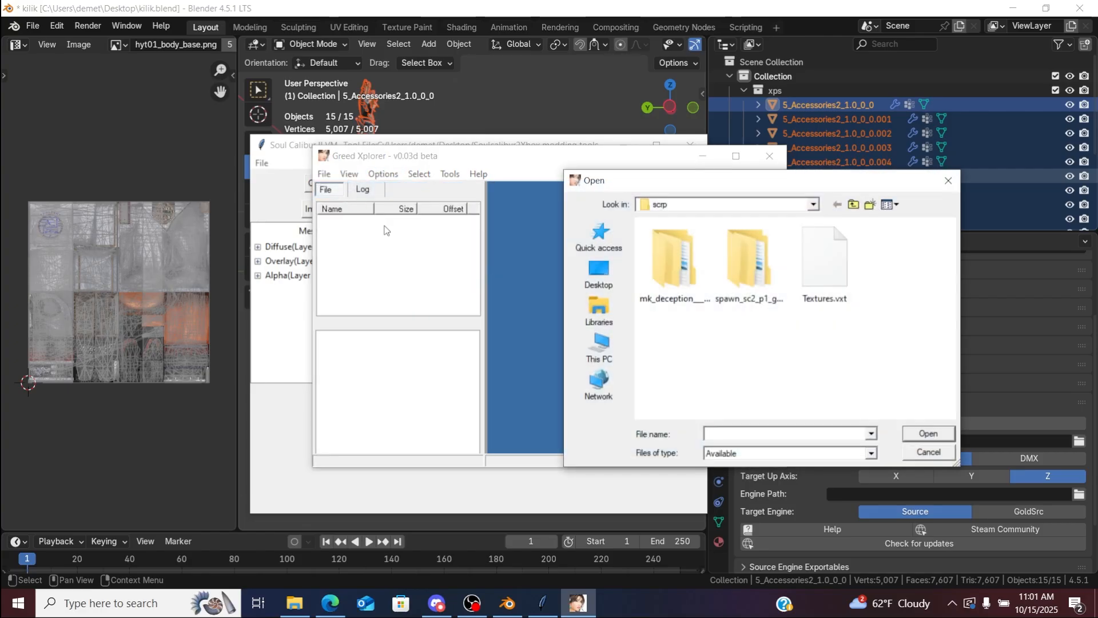
{"action": "left_click", "coordinate": [599, 273]}
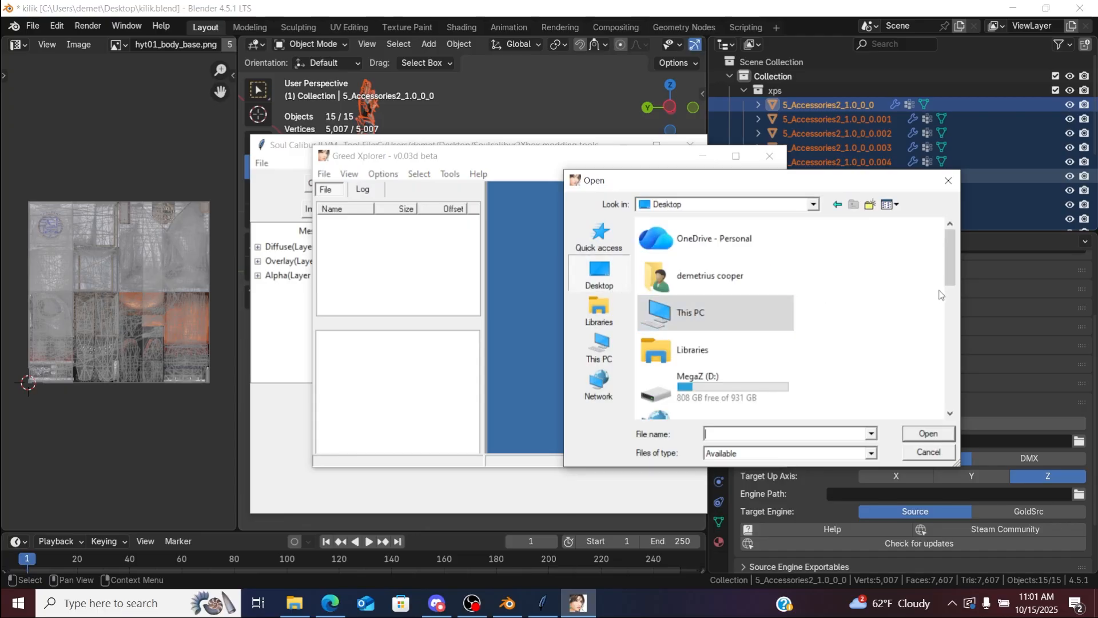
{"action": "left_click_drag", "start_coordinate": [950, 263], "coordinate": [943, 369]}
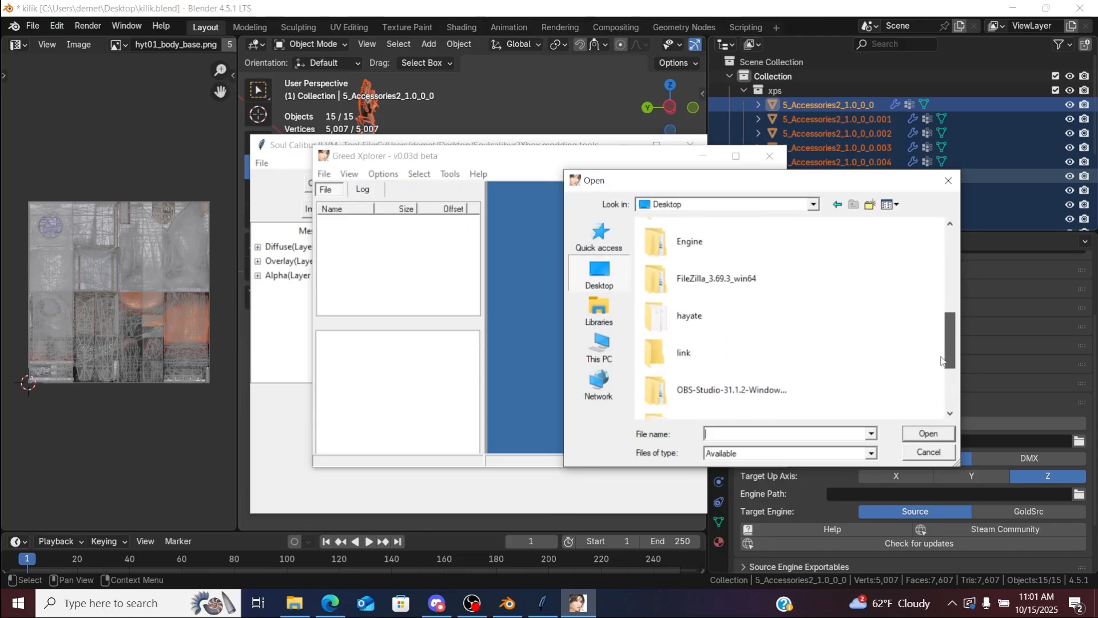
{"action": "double_click", "coordinate": [766, 318]}
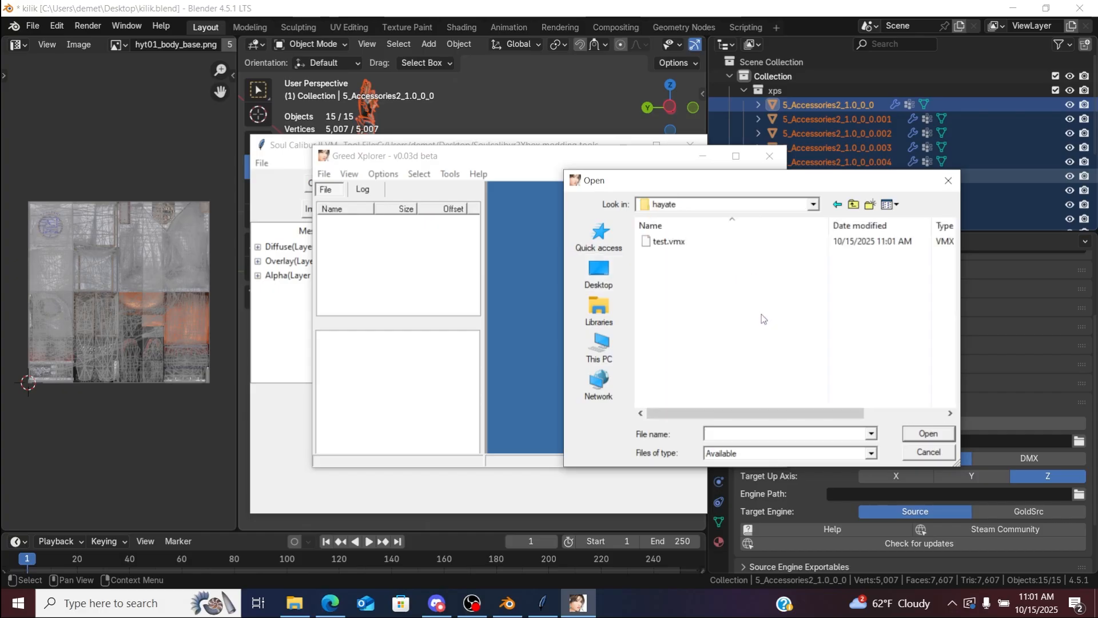
{"action": "left_click", "coordinate": [695, 242]}
{"action": "double_click", "coordinate": [694, 241]}
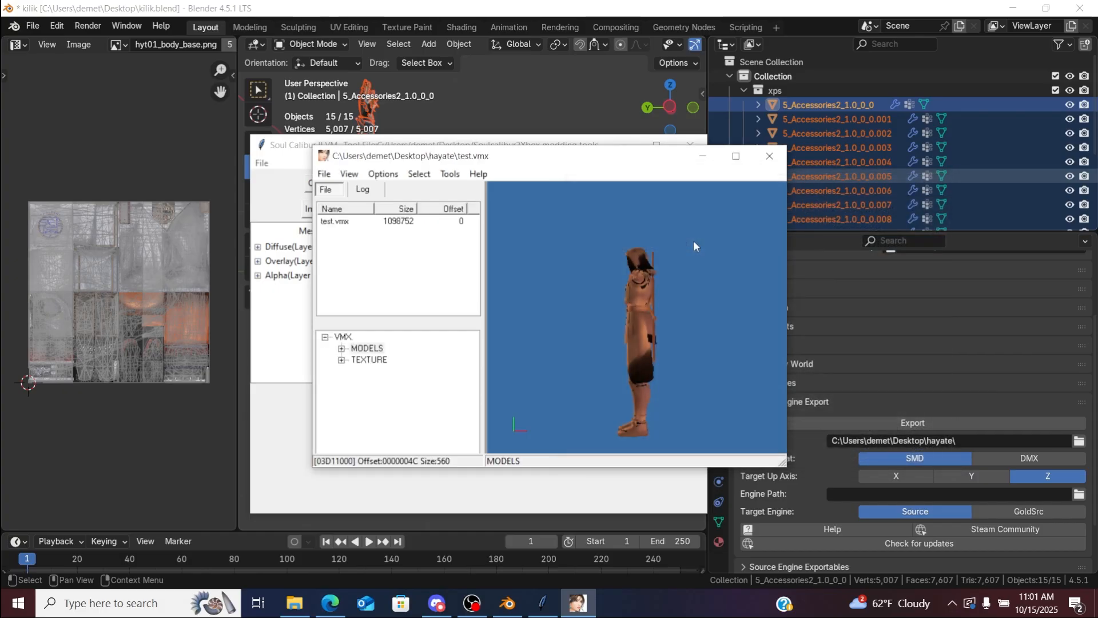
Step: Maximize the viewer and examine the imported character model from the side and the front
{"action": "left_click", "coordinate": [723, 156]}
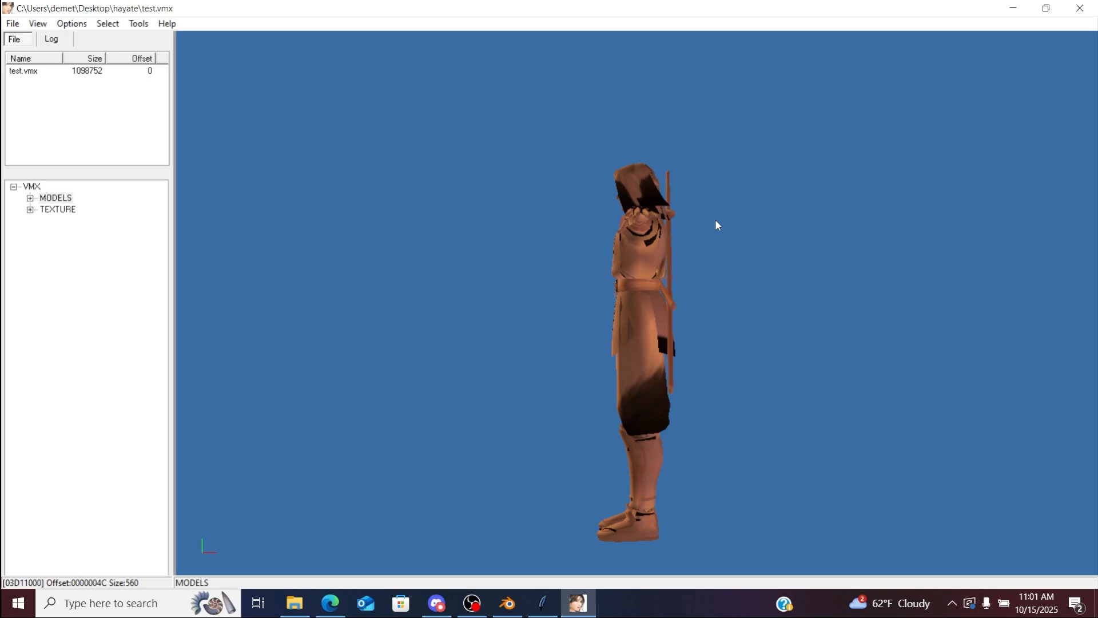
{"action": "left_click_drag", "start_coordinate": [707, 267], "coordinate": [817, 280]}
{"action": "right_click_drag", "start_coordinate": [814, 276], "coordinate": [805, 370]}
{"action": "left_click_drag", "start_coordinate": [807, 375], "coordinate": [377, 375]}
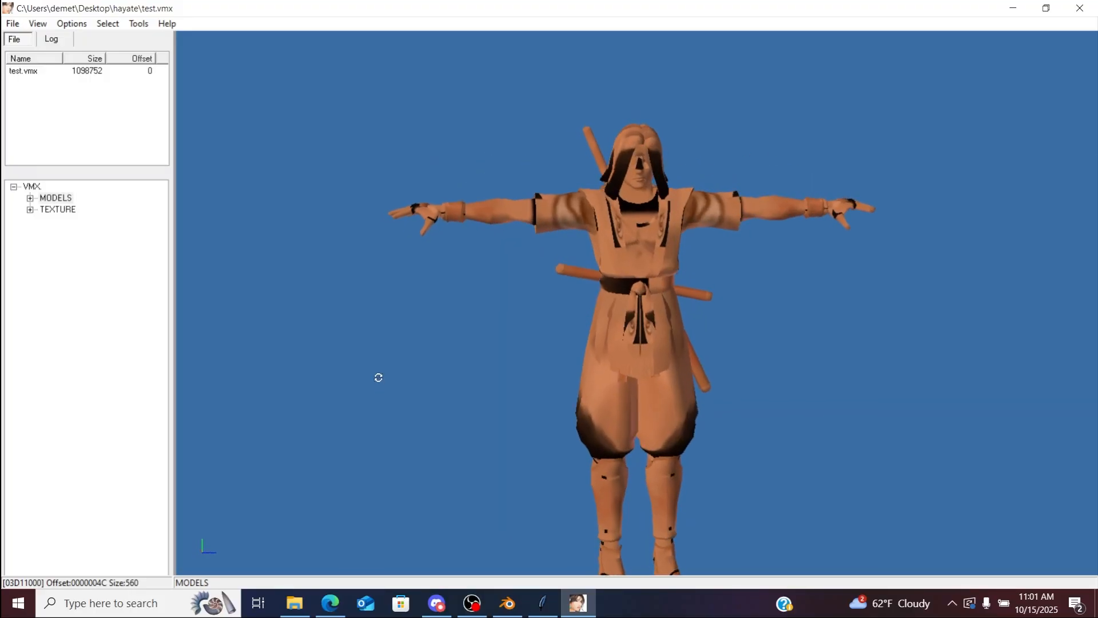
Step: Expand the model file's texture list and examine the textures it contains
{"action": "left_click", "coordinate": [31, 212]}
{"action": "left_click", "coordinate": [94, 202]}
{"action": "right_click_drag", "start_coordinate": [321, 288], "coordinate": [35, 199]}
{"action": "right_click_drag", "start_coordinate": [345, 299], "coordinate": [245, 316]}
{"action": "scroll", "coordinate": [164, 310], "scroll_direction": "up", "scroll_amount": 1}
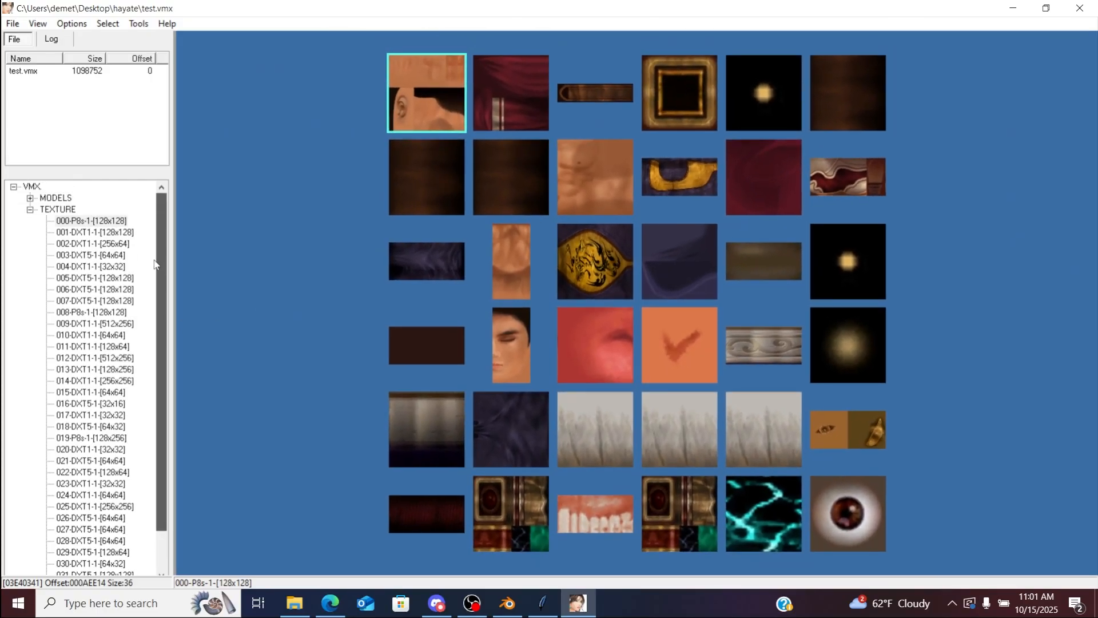
Step: Display the whole character model again and examine it from the front
{"action": "left_click", "coordinate": [49, 198]}
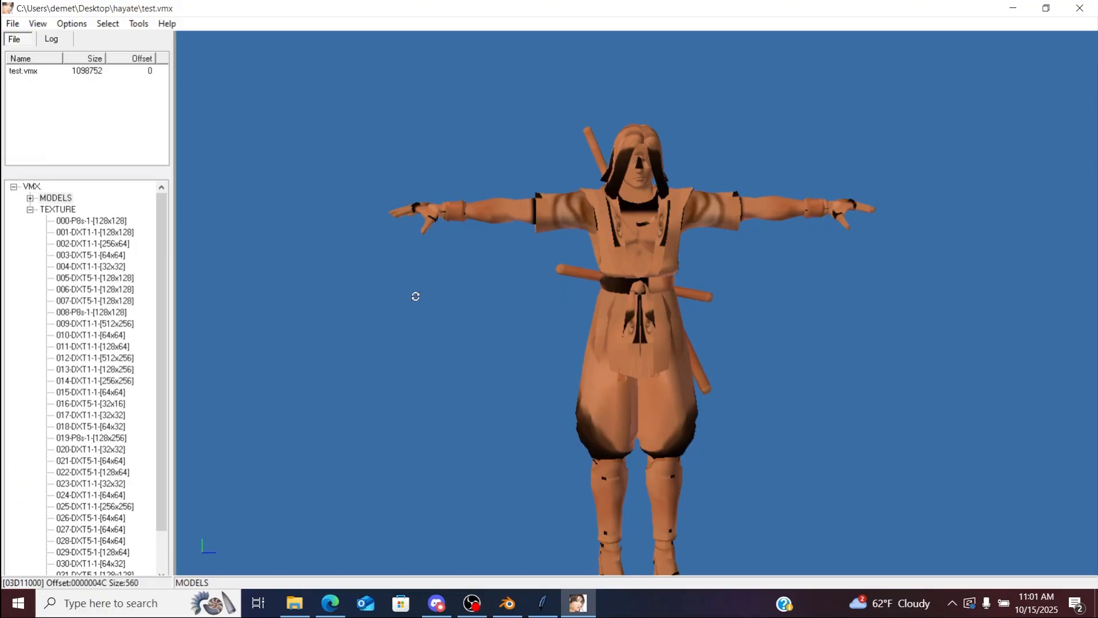
{"action": "mouse_move", "coordinate": [414, 297]}
{"action": "left_mouse_down"}
{"action": "mouse_move", "coordinate": [826, 297]}
{"action": "mouse_move", "coordinate": [561, 307]}
{"action": "mouse_move", "coordinate": [368, 290]}
{"action": "mouse_move", "coordinate": [417, 284]}
{"action": "mouse_move", "coordinate": [410, 290]}
{"action": "left_mouse_up"}
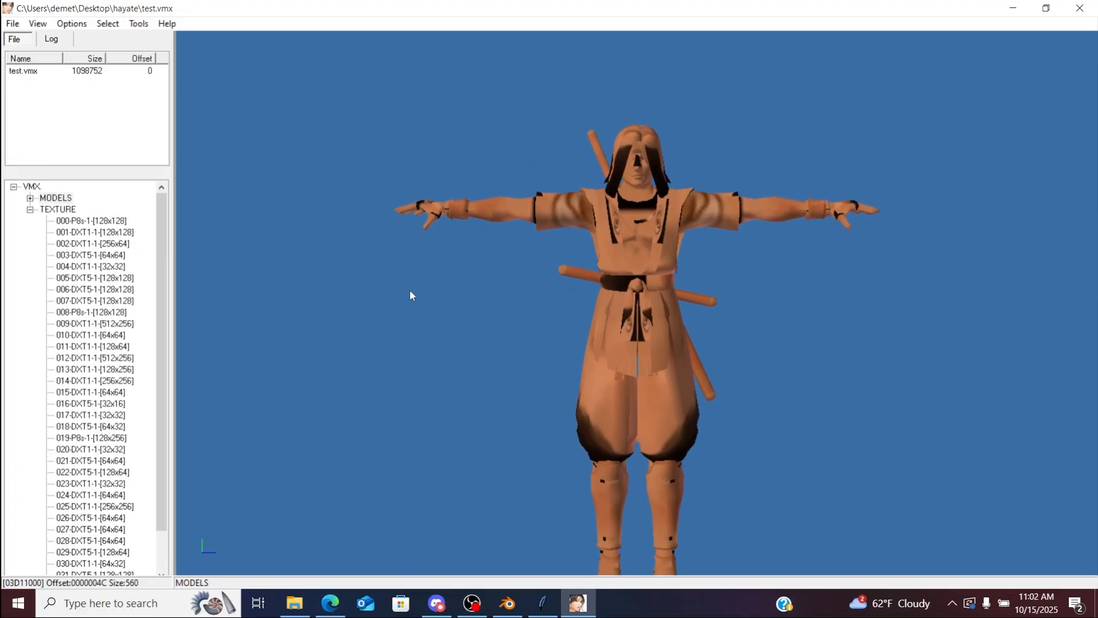
Step: Minimize the model viewer and the VM_ tool, and launch Adobe Photoshop 2020
{"action": "left_click", "coordinate": [1013, 8]}
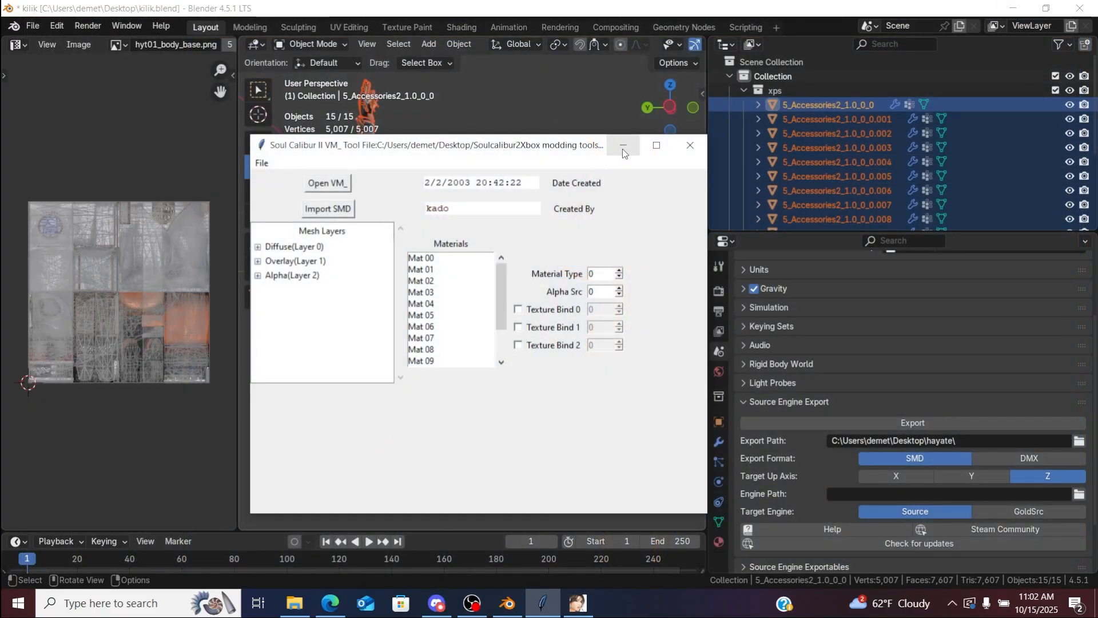
{"action": "left_click", "coordinate": [624, 150]}
{"action": "left_click", "coordinate": [151, 610]}
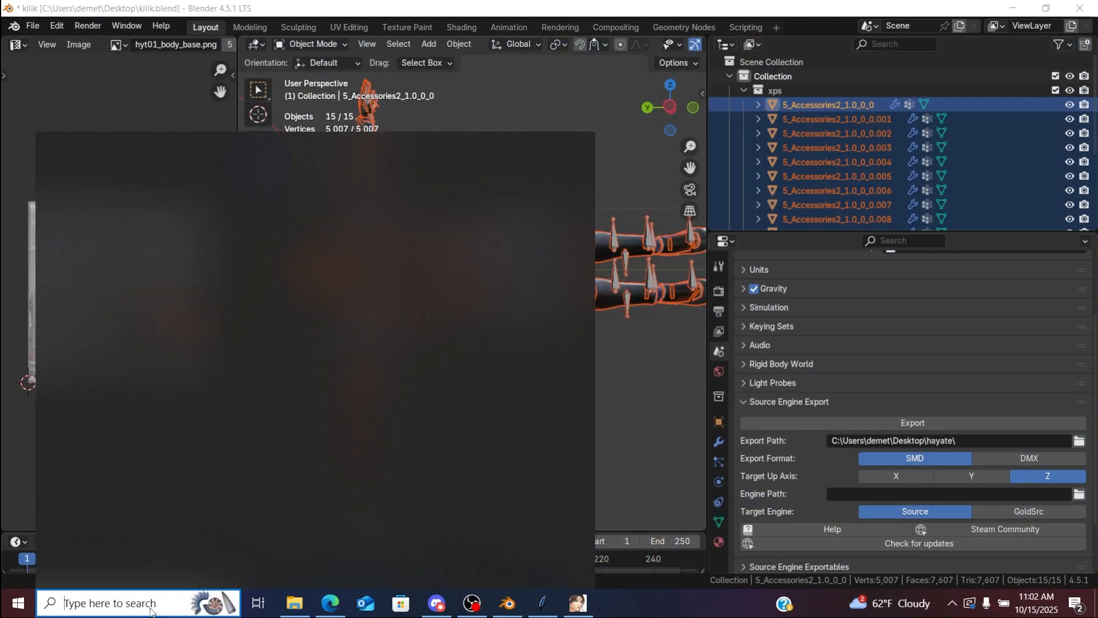
{"action": "type", "text": "pho"}
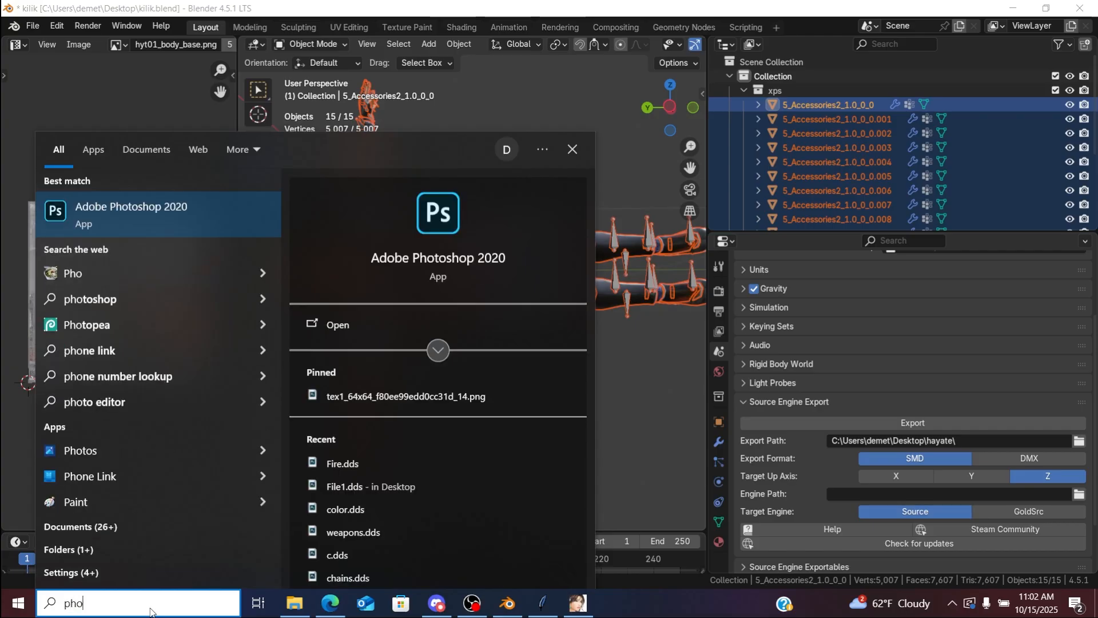
{"action": "key", "text": "Return"}
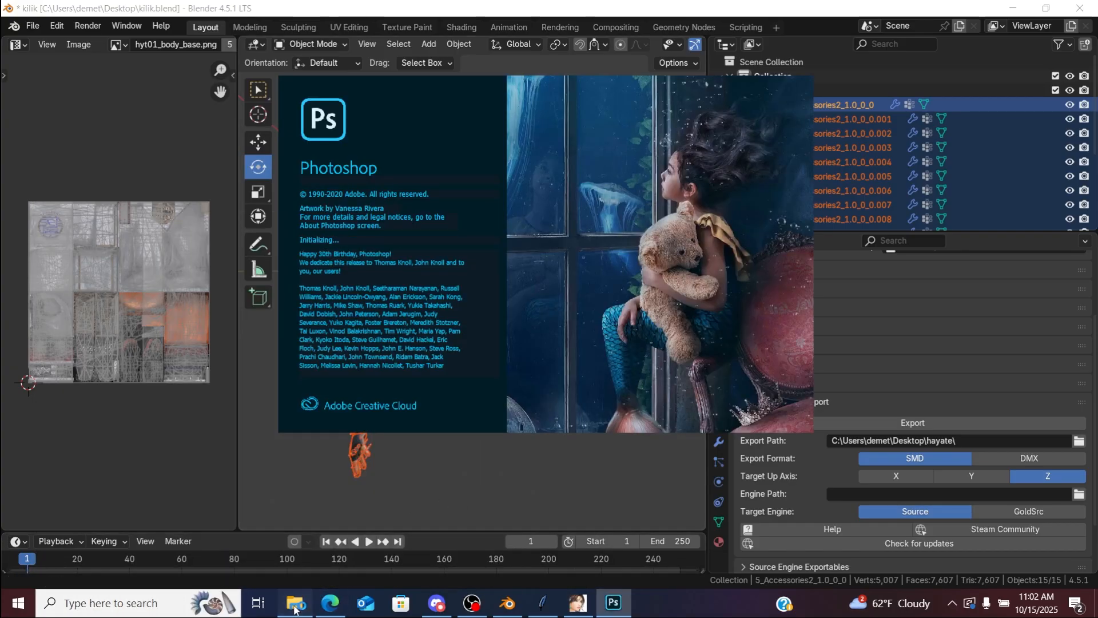
Step: Browse from the Desktop's Hayate XPS model folder into Hayate_DOAD_Outfits and its Costume 1 texture folder
{"action": "left_click", "coordinate": [294, 603]}
{"action": "left_click", "coordinate": [226, 284]}
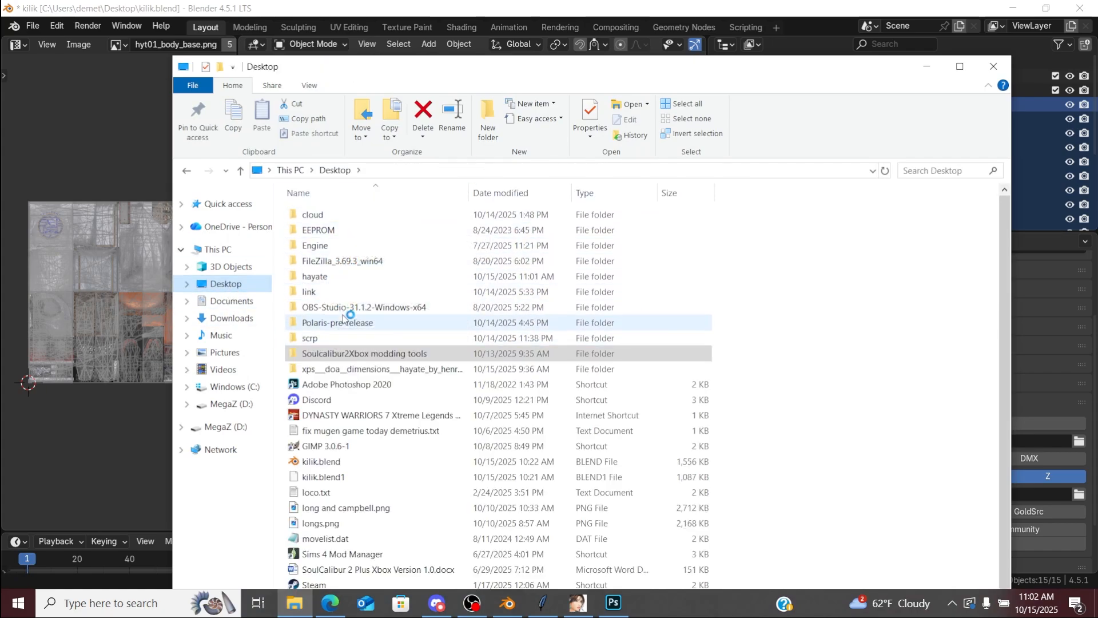
{"action": "left_click", "coordinate": [346, 369]}
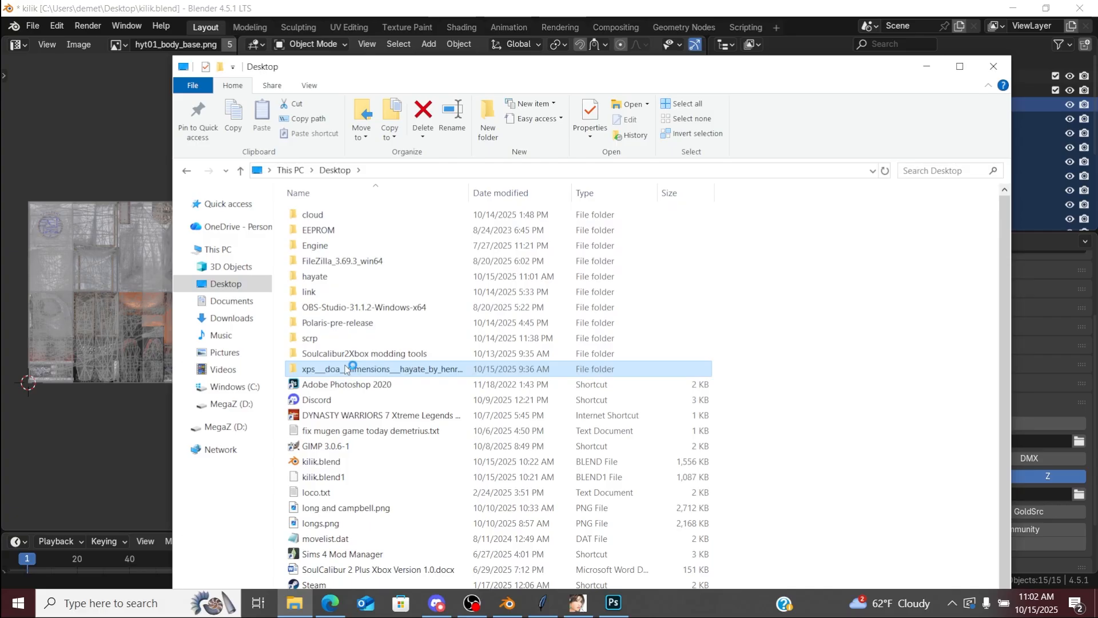
{"action": "double_click", "coordinate": [343, 214]}
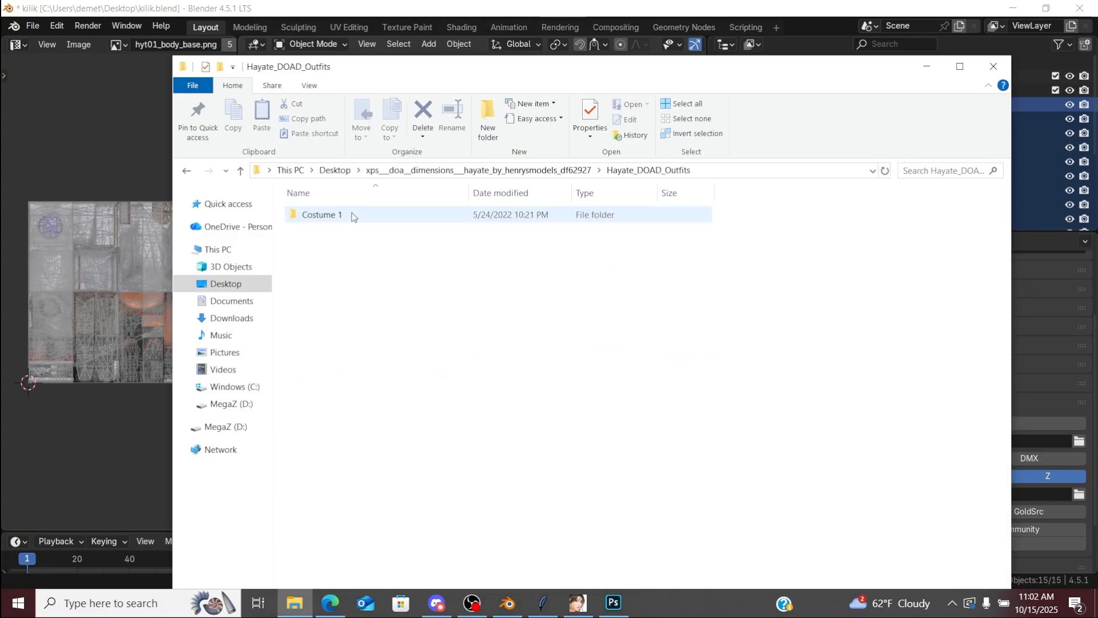
{"action": "double_click", "coordinate": [343, 215]}
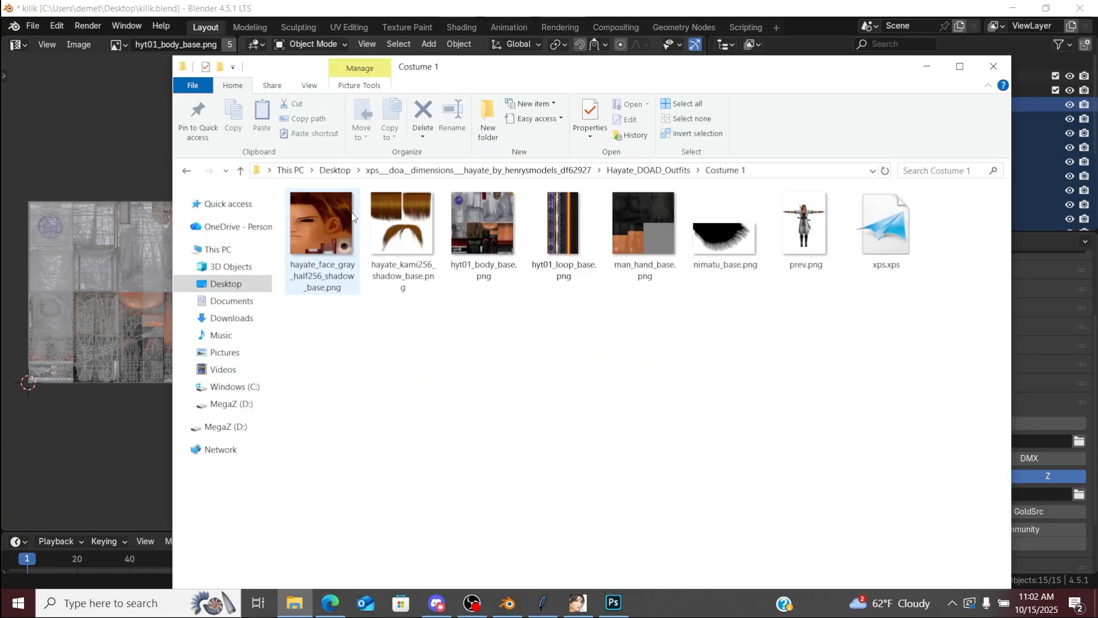
Step: Create a folder named textures on the Desktop using a separate Explorer window, and minimize that window
{"action": "right_click", "coordinate": [237, 284]}
{"action": "left_click", "coordinate": [277, 350]}
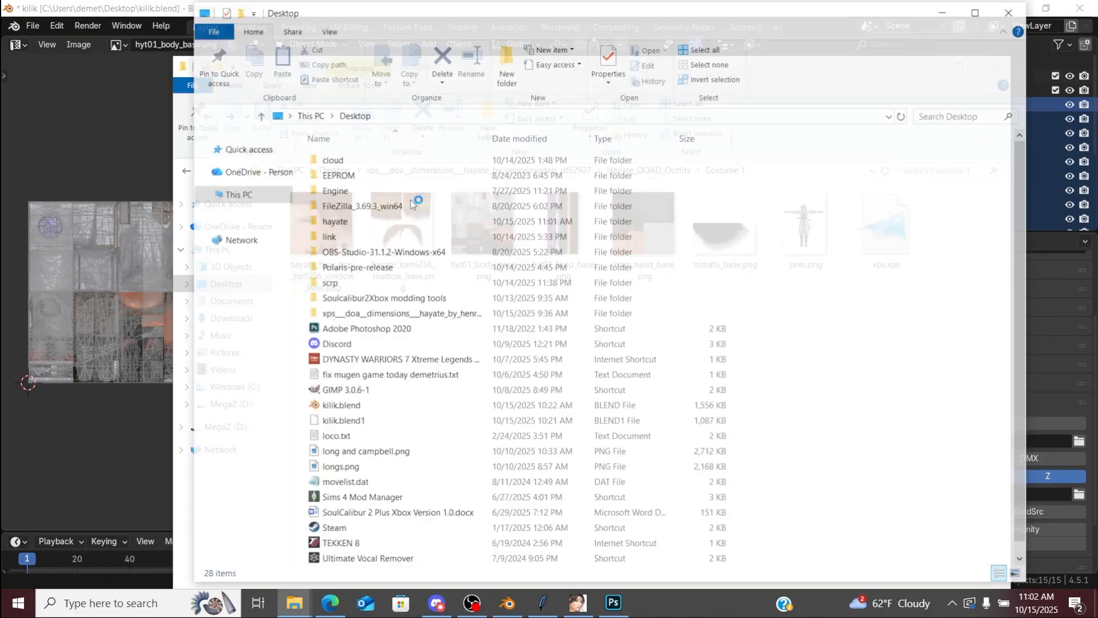
{"action": "left_click", "coordinate": [501, 63]}
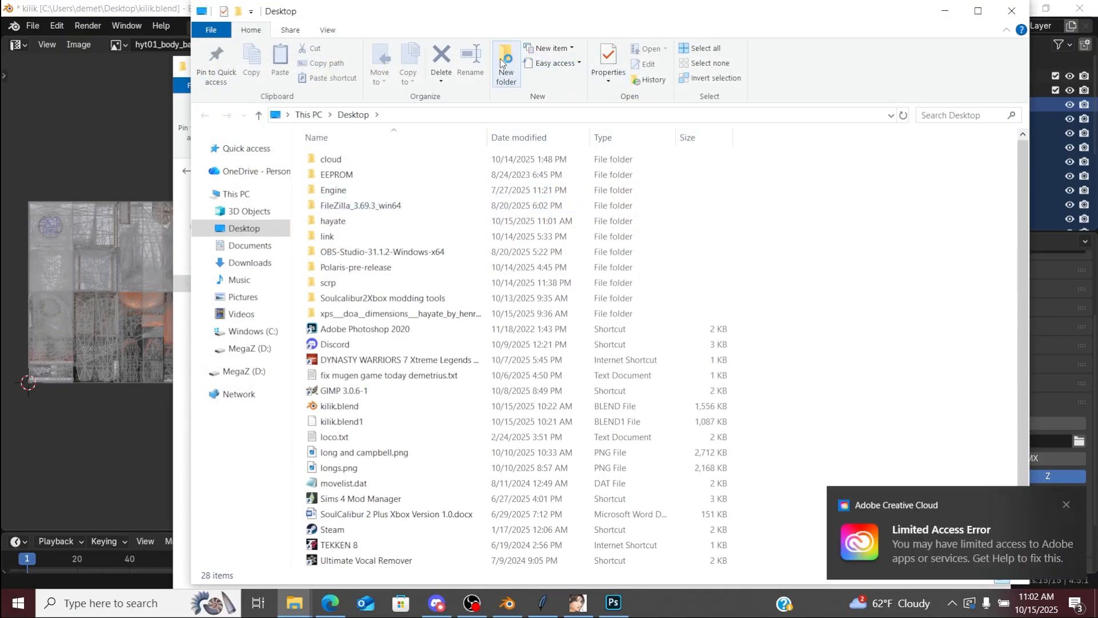
{"action": "left_click", "coordinate": [1070, 507]}
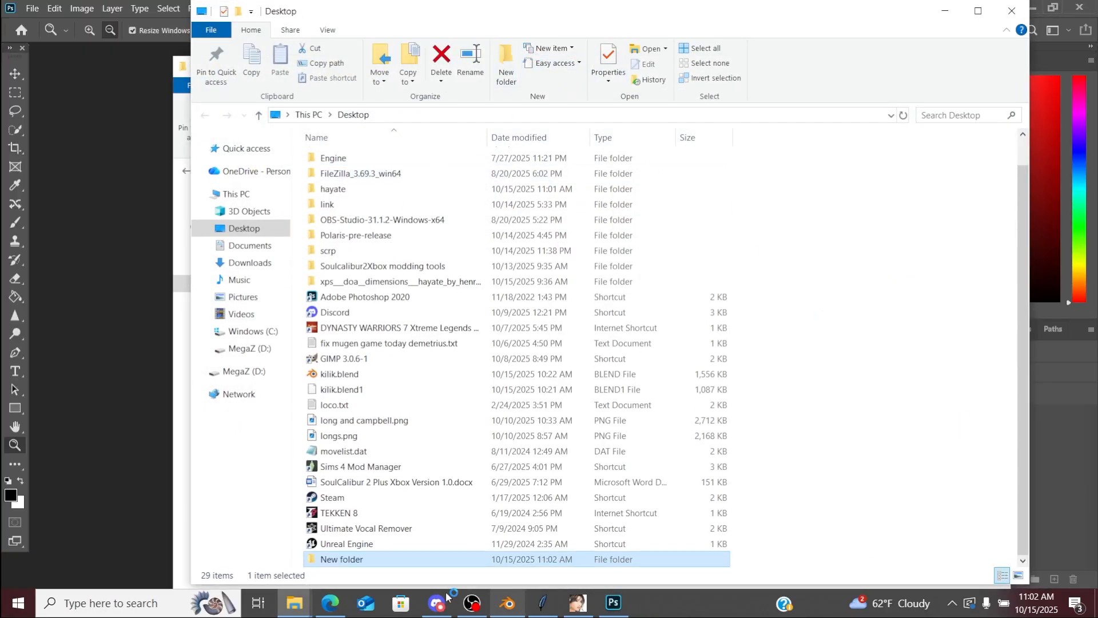
{"action": "right_click", "coordinate": [352, 557]}
{"action": "left_click", "coordinate": [391, 521]}
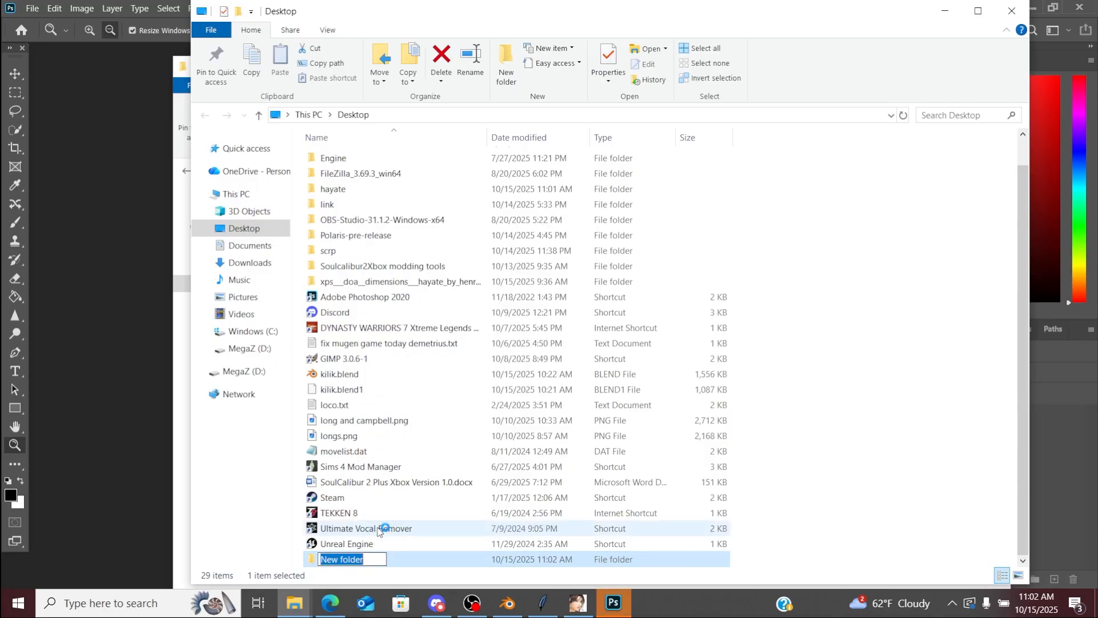
{"action": "type", "text": "textures"}
{"action": "key", "text": "Return"}
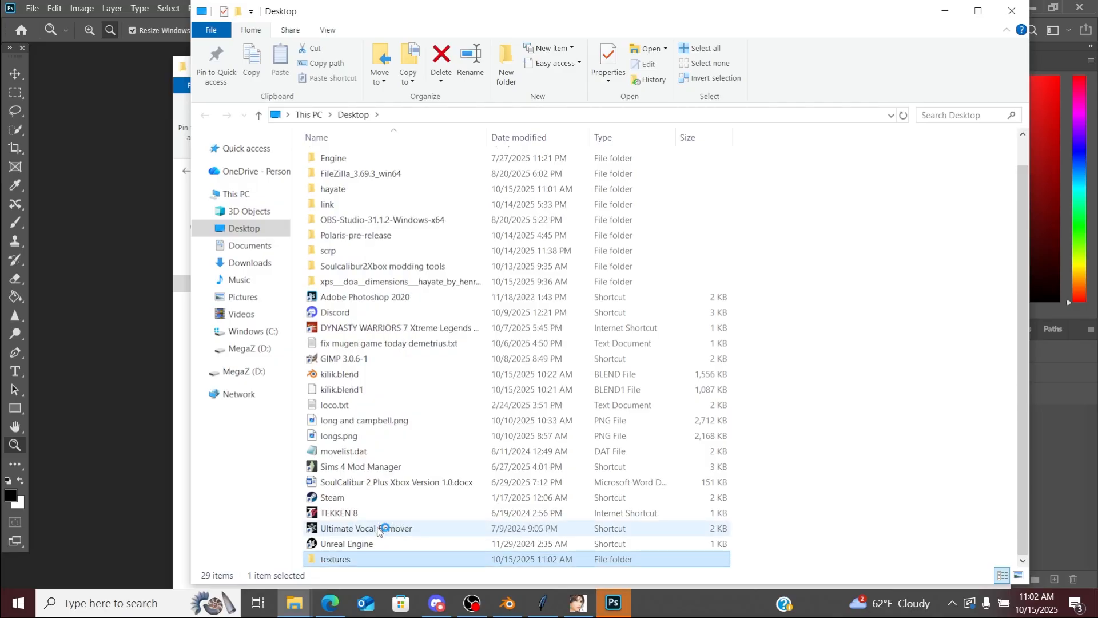
{"action": "left_click", "coordinate": [952, 15]}
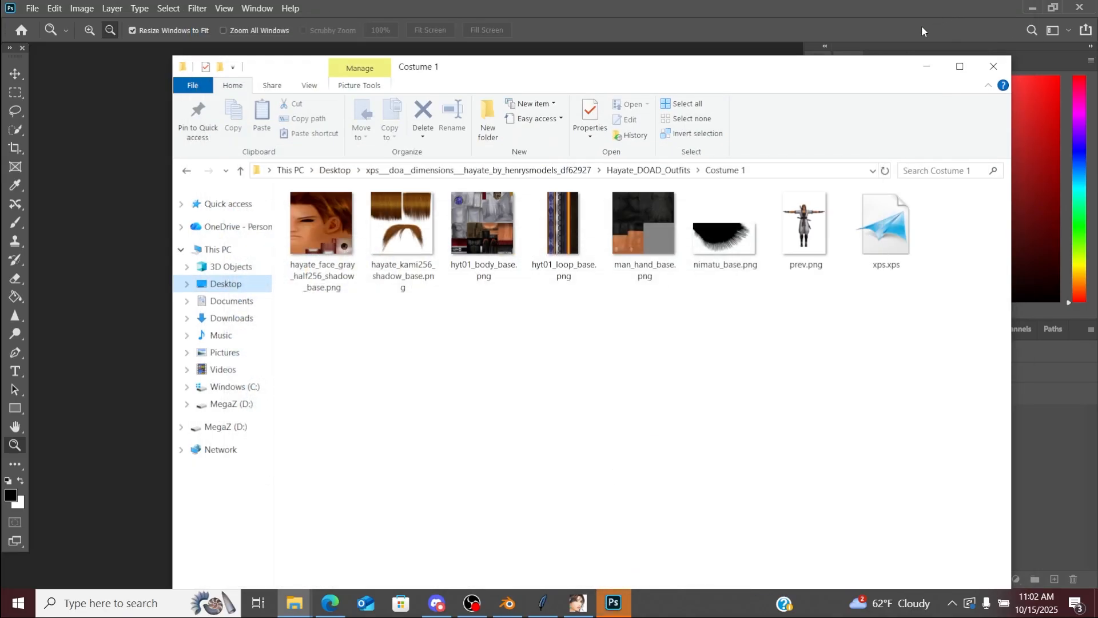
Step: Open hayate_face_gray_half256_shadow_base.png from the Costume 1 folder in Photoshop
{"action": "left_click_drag", "start_coordinate": [539, 64], "coordinate": [734, 54]}
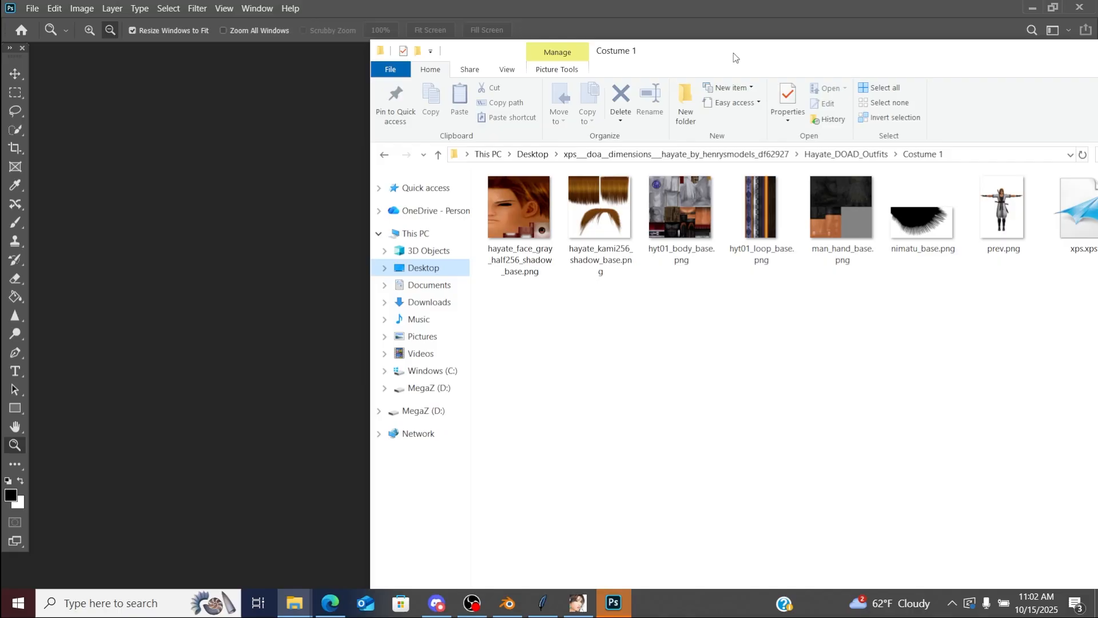
{"action": "left_click_drag", "start_coordinate": [735, 58], "coordinate": [650, 73]}
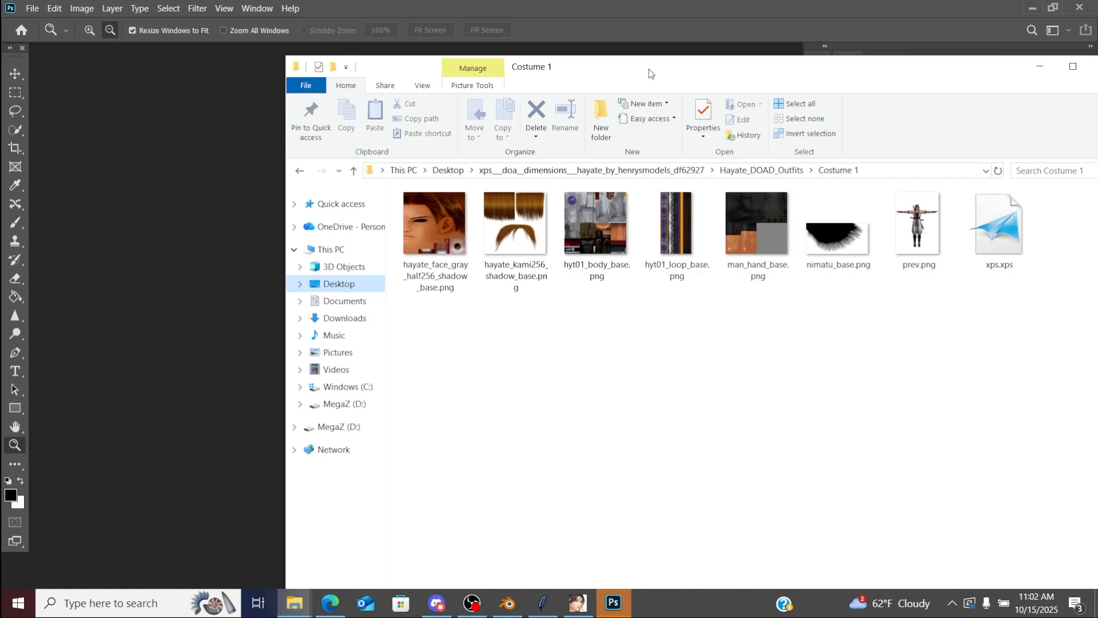
{"action": "left_click_drag", "start_coordinate": [440, 207], "coordinate": [191, 214]}
{"action": "left_click_drag", "start_coordinate": [194, 214], "coordinate": [197, 214]}
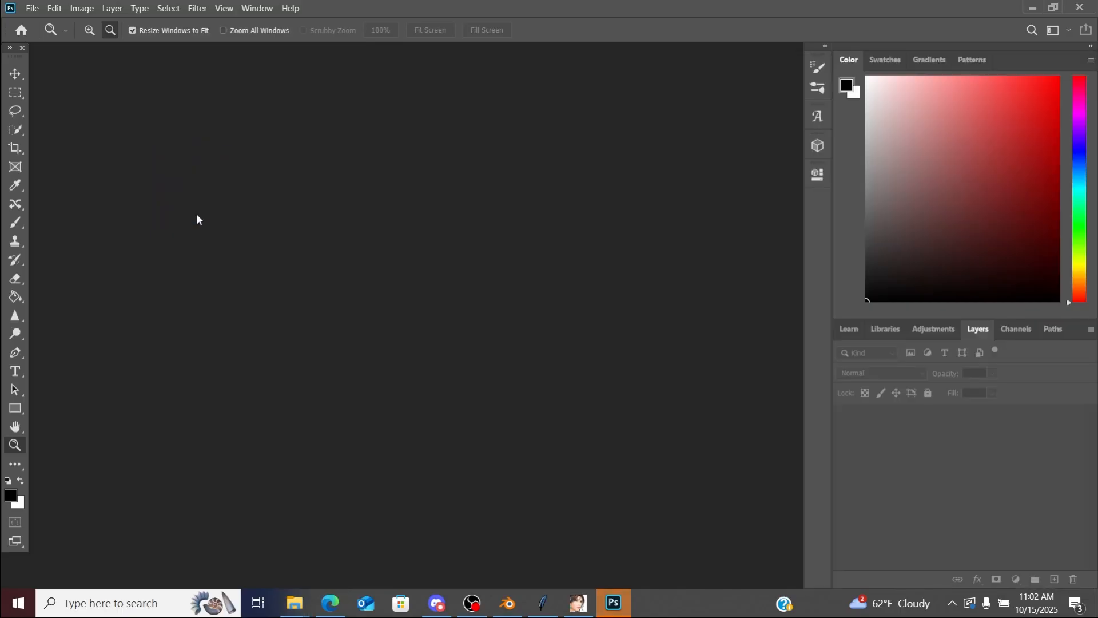
{"action": "key", "text": "v"}
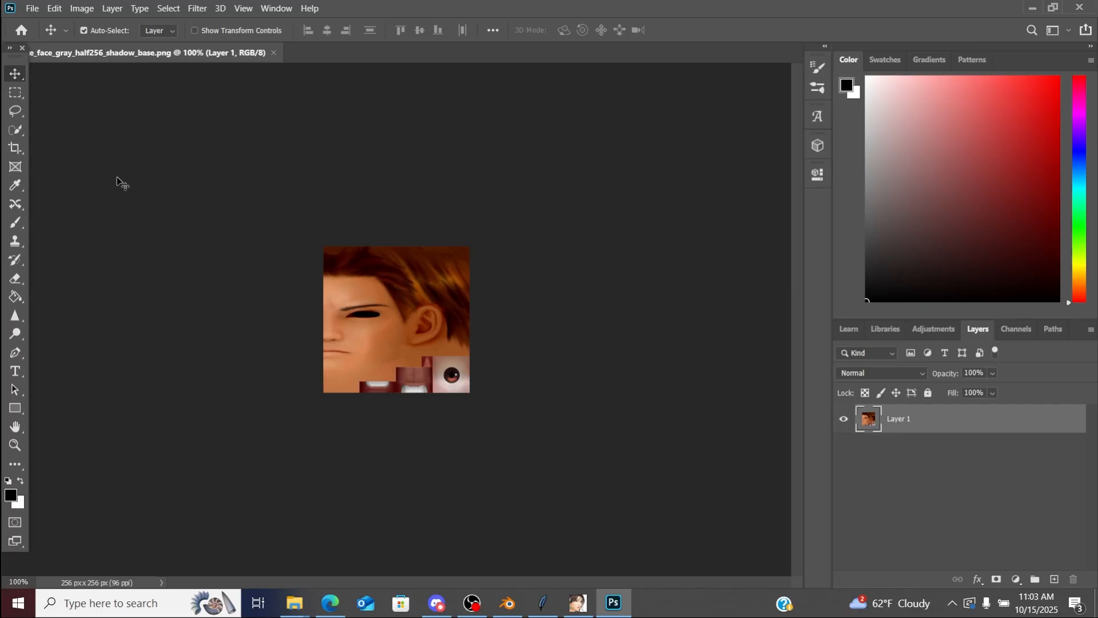
Step: Flip the face texture's canvas vertically and dismiss the Creative Cloud notification
{"action": "left_click", "coordinate": [84, 9]}
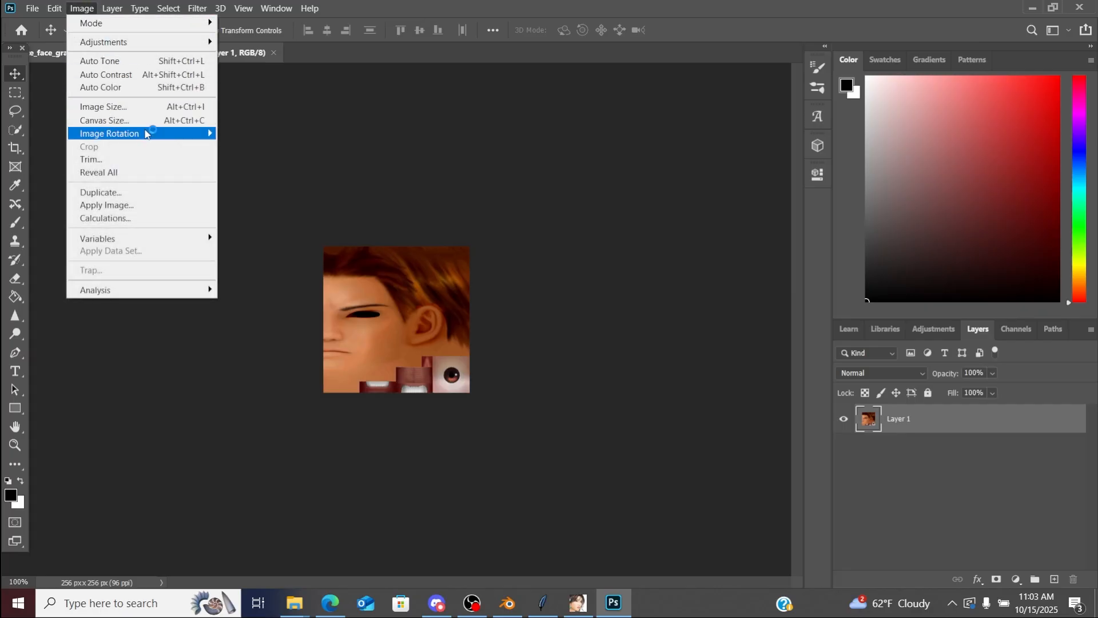
{"action": "mouse_move", "coordinate": [151, 133]}
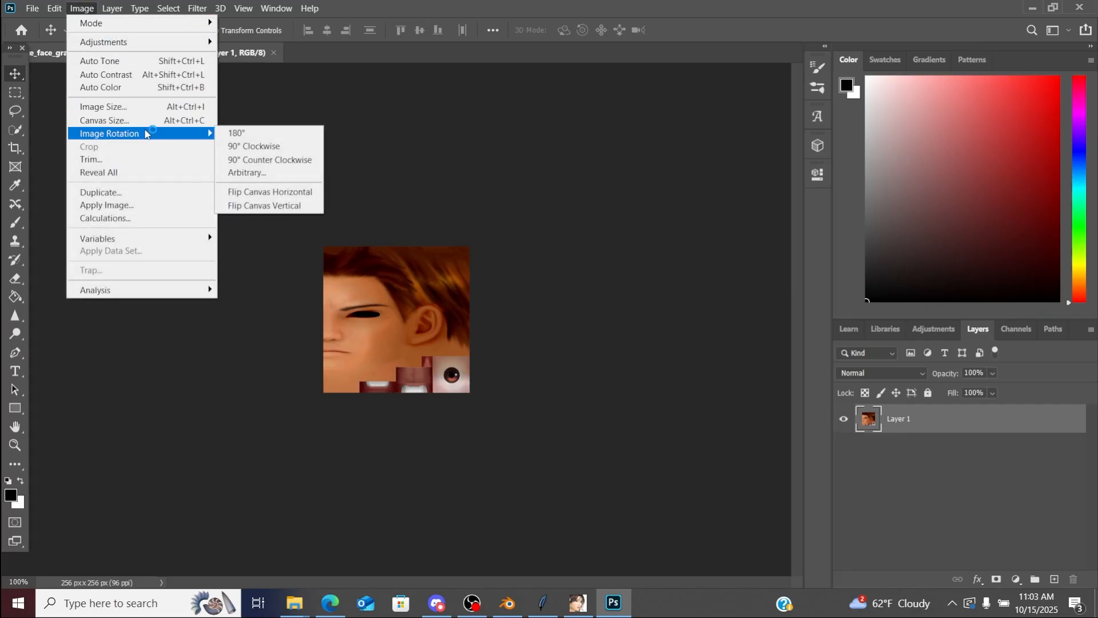
{"action": "left_click", "coordinate": [303, 207]}
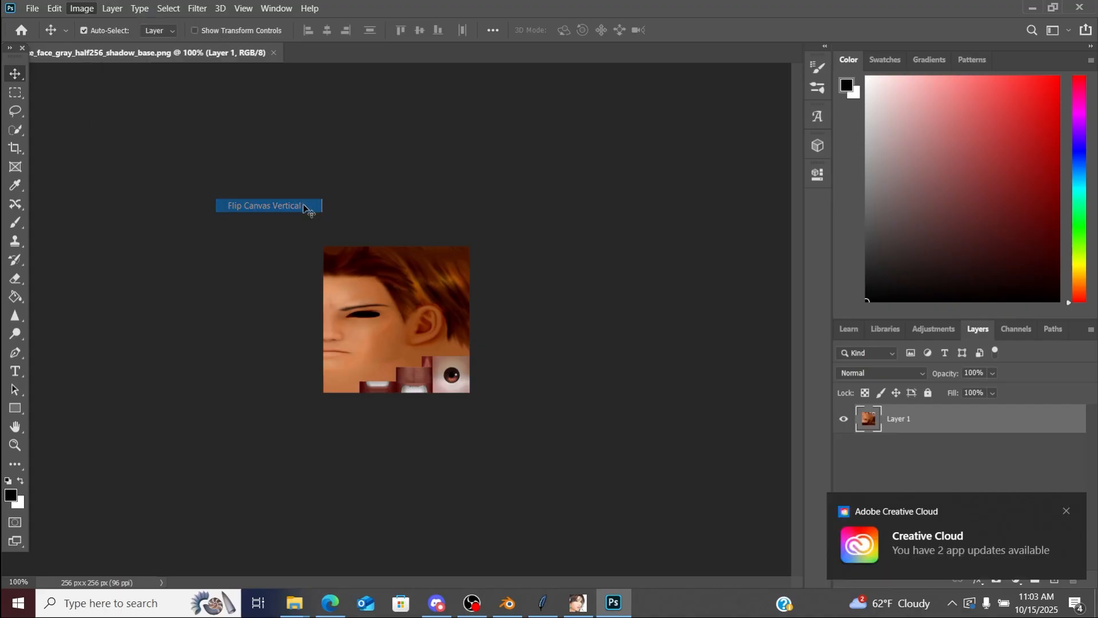
{"action": "left_click", "coordinate": [1069, 512]}
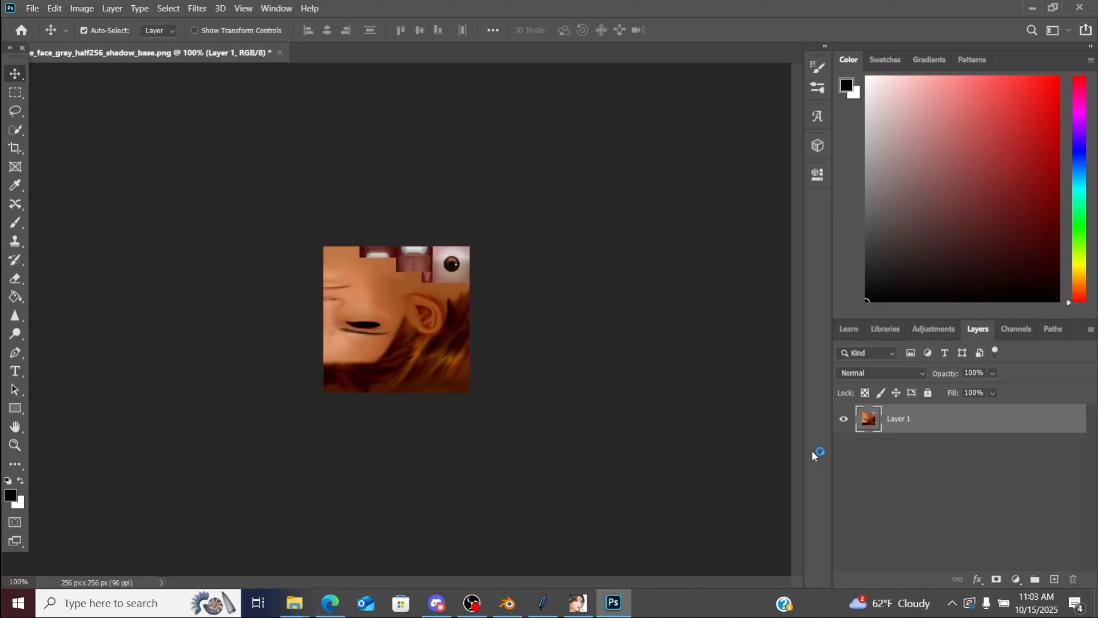
Step: Save the flipped face texture as a D3D/DDS copy with DXT1 no alpha in the Desktop's textures folder, and close the document without saving
{"action": "left_click", "coordinate": [32, 8]}
{"action": "left_click", "coordinate": [96, 174]}
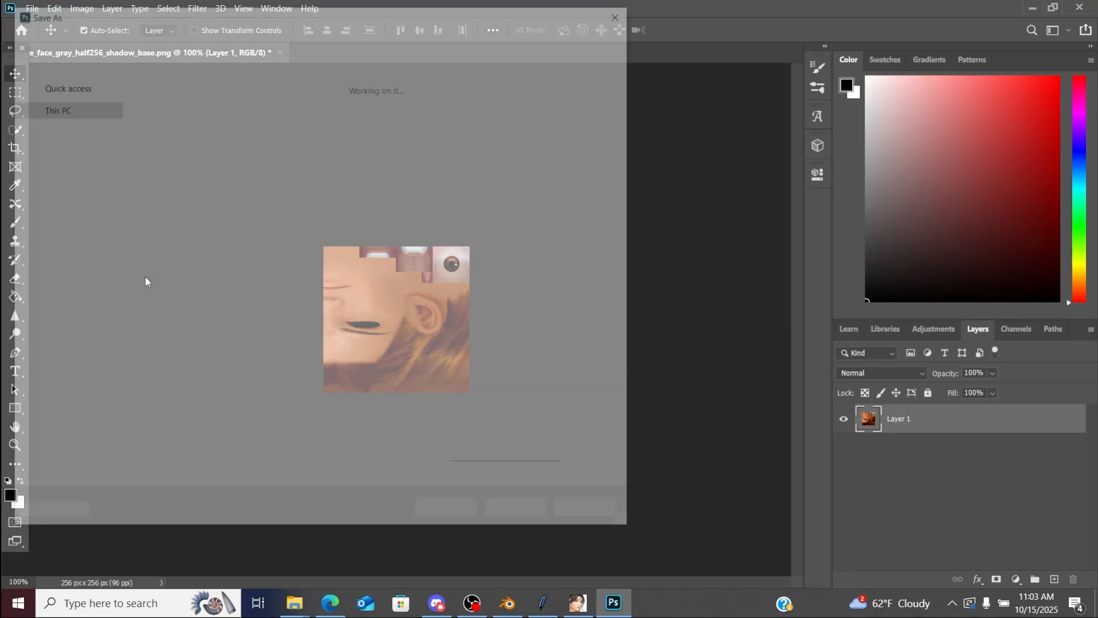
{"action": "left_click", "coordinate": [81, 168]}
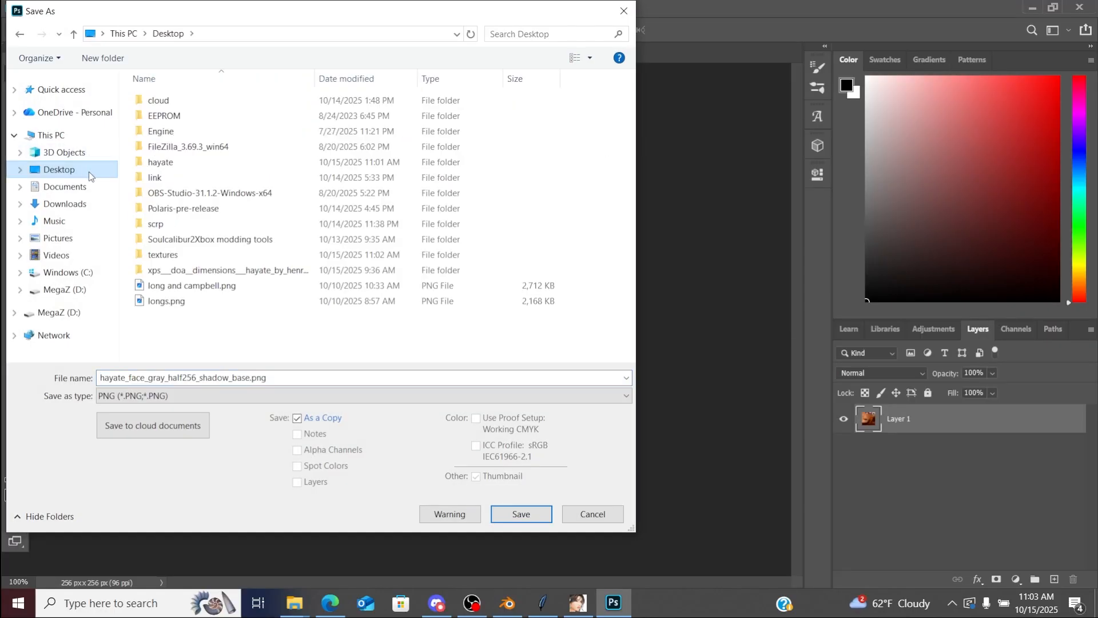
{"action": "double_click", "coordinate": [166, 254]}
{"action": "left_click", "coordinate": [166, 395]}
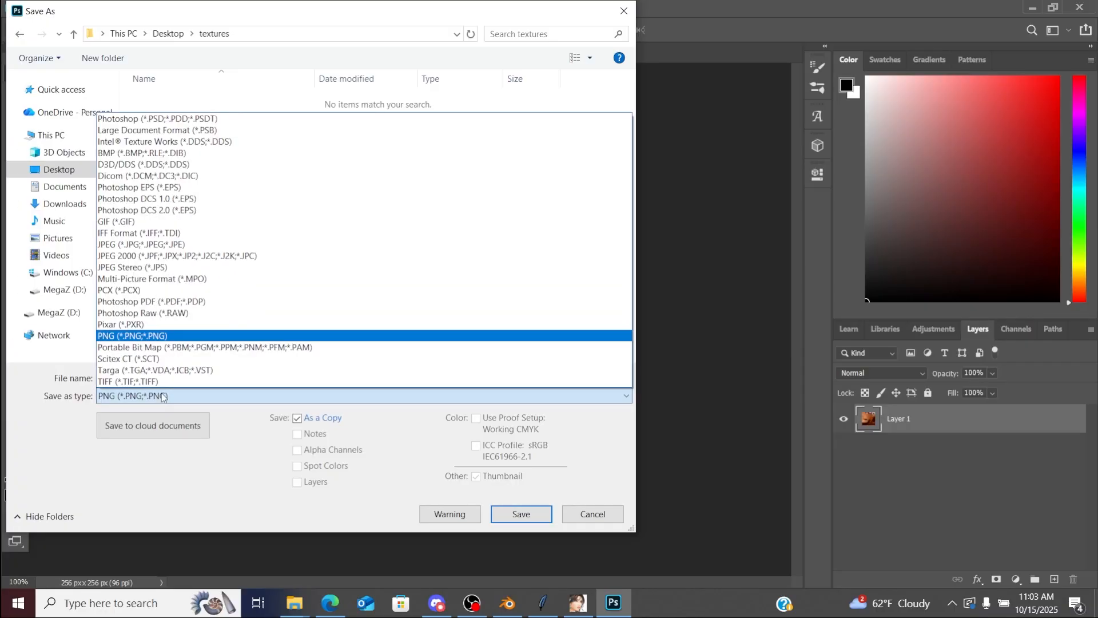
{"action": "left_click", "coordinate": [166, 164]}
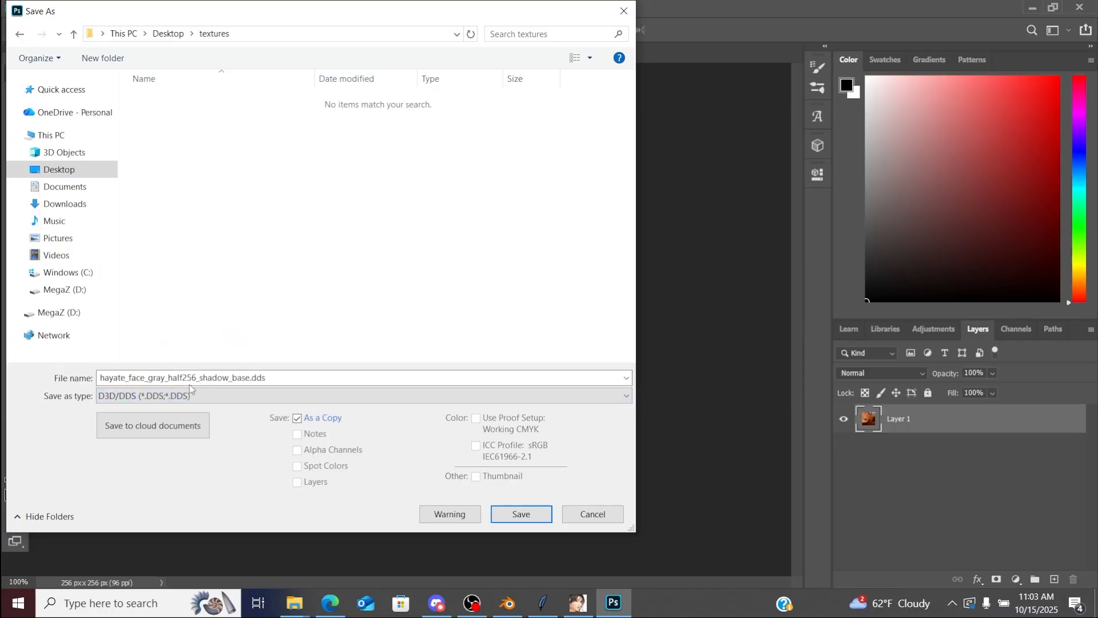
{"action": "left_click", "coordinate": [516, 514]}
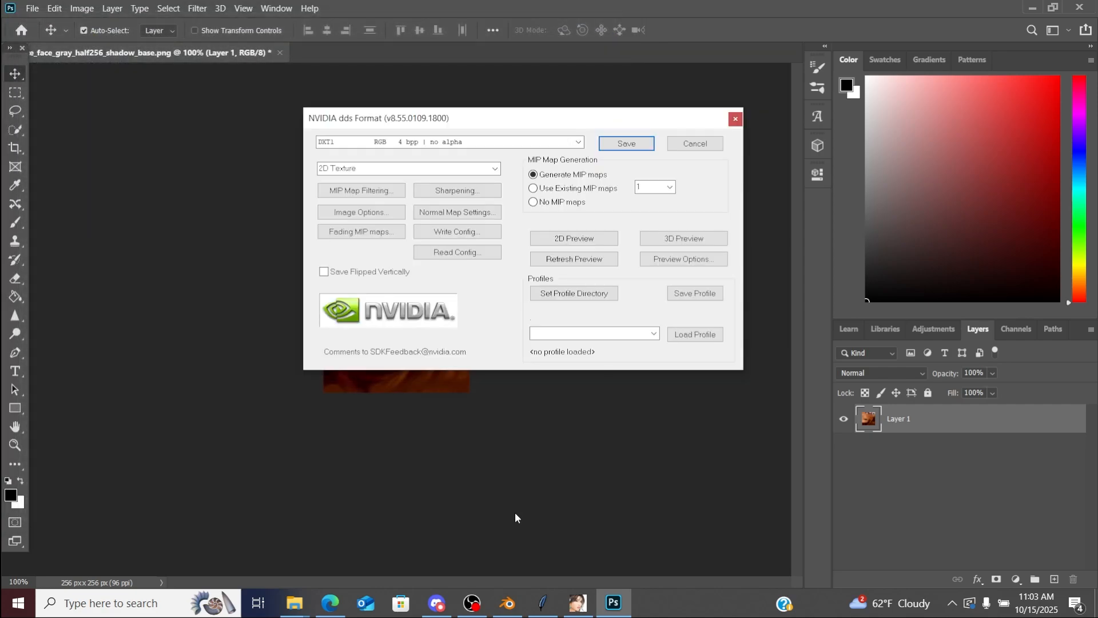
{"action": "left_click", "coordinate": [622, 143]}
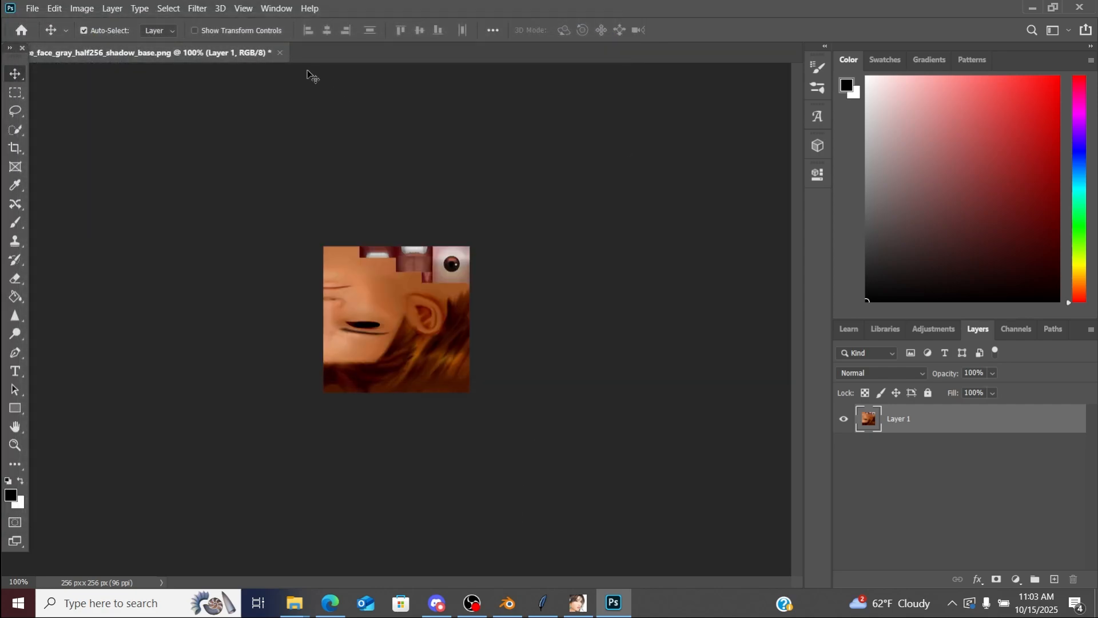
{"action": "left_click", "coordinate": [279, 53]}
{"action": "left_click", "coordinate": [559, 243]}
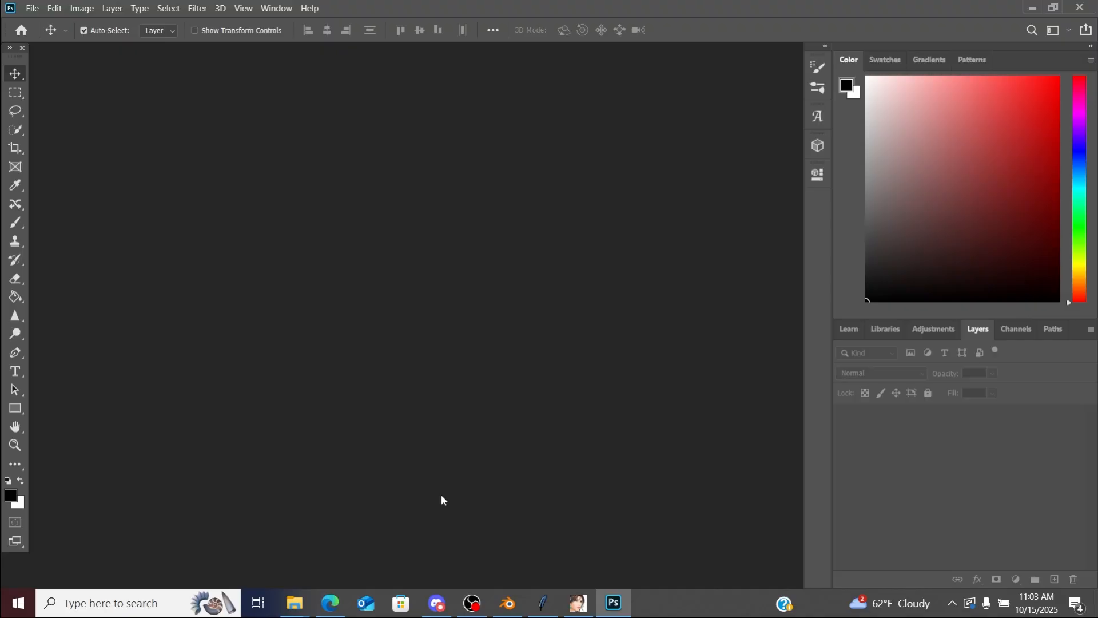
Step: Switch to the Edge browser and load photopea.com
{"action": "left_click", "coordinate": [330, 603]}
{"action": "left_click", "coordinate": [220, 33]}
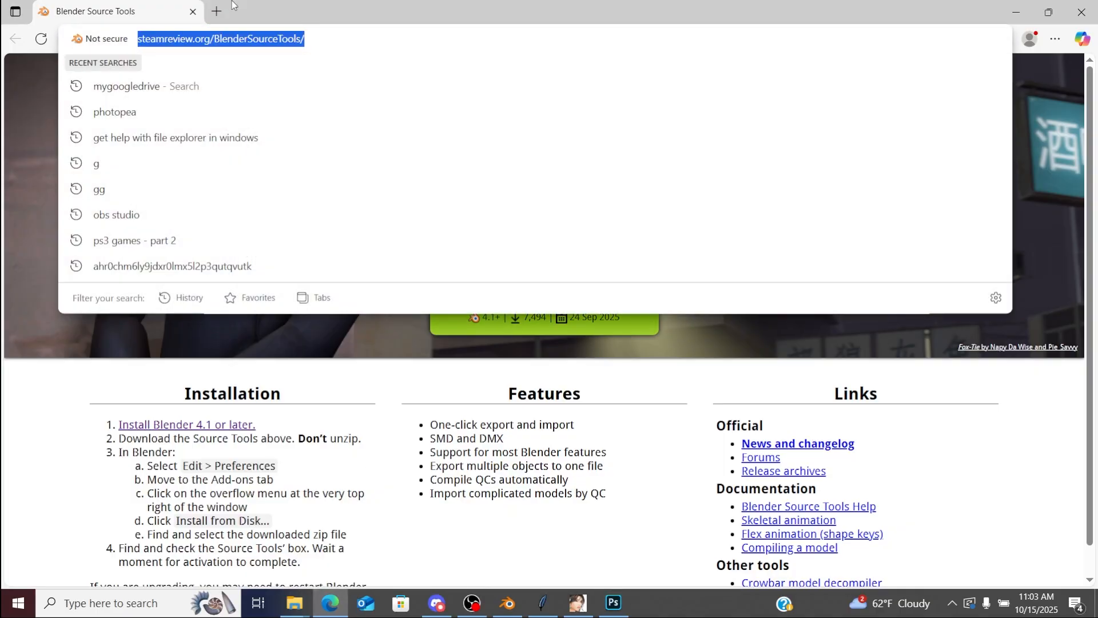
{"action": "type", "text": "photopea.com"}
{"action": "key", "text": "Return"}
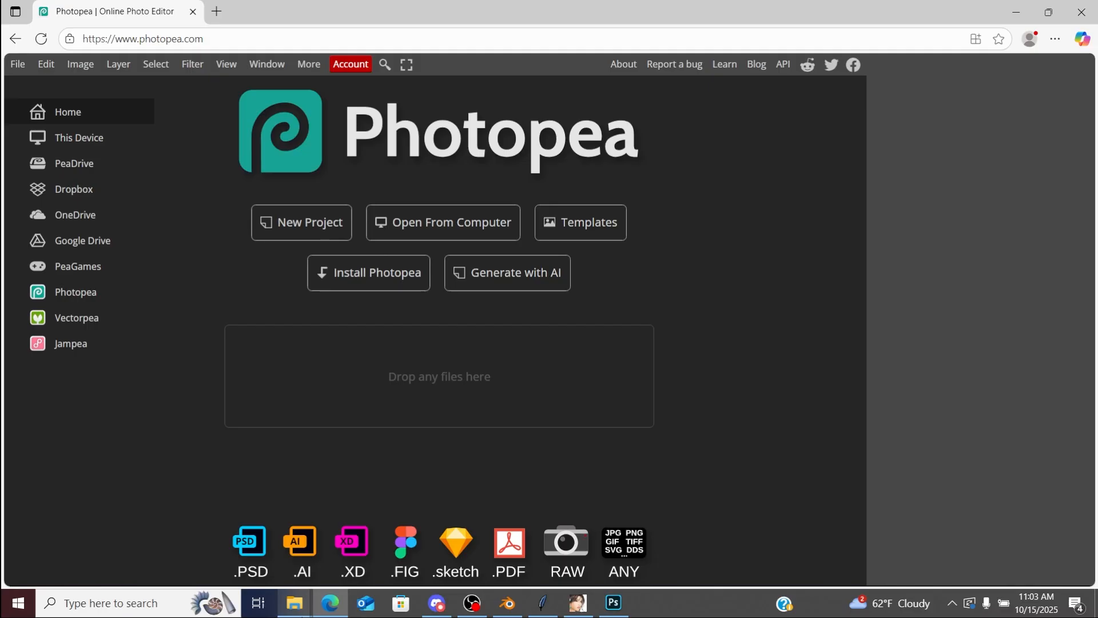
Step: Open the hair texture hayate_kami256_shadow_base.png from the Costume 1 folder in Photopea
{"action": "mouse_move", "coordinate": [294, 602]}
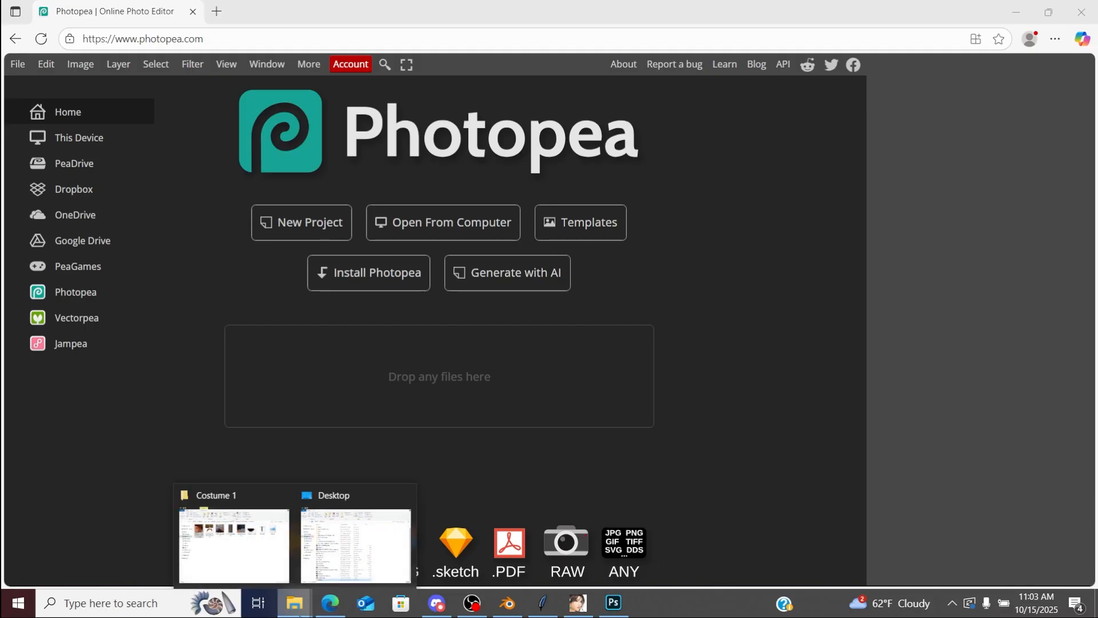
{"action": "left_click", "coordinate": [263, 549]}
{"action": "left_click_drag", "start_coordinate": [510, 245], "coordinate": [262, 376]}
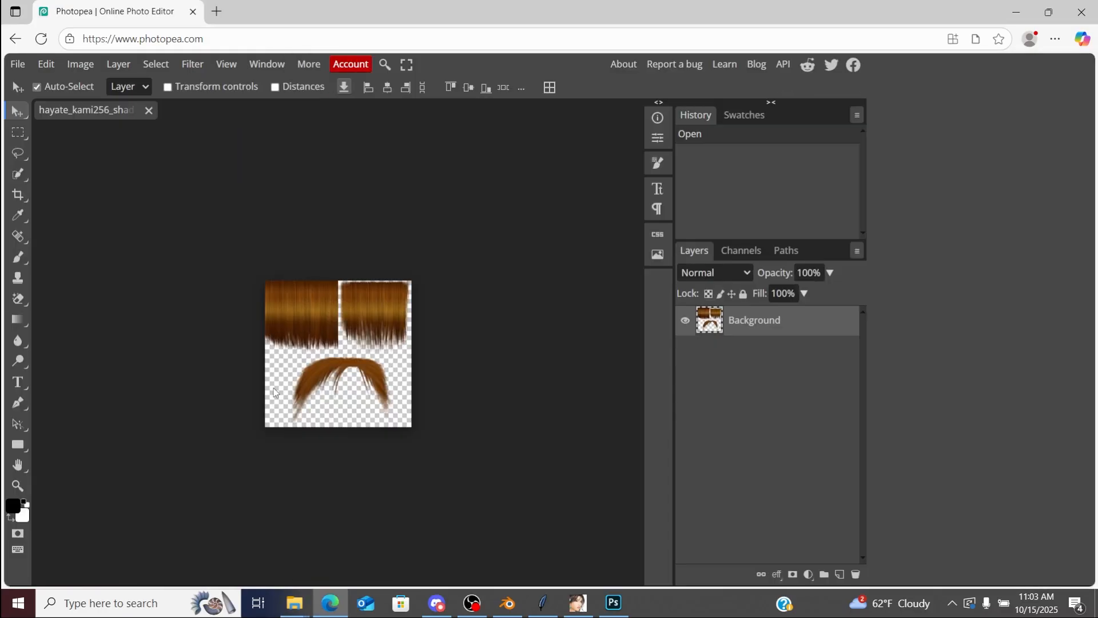
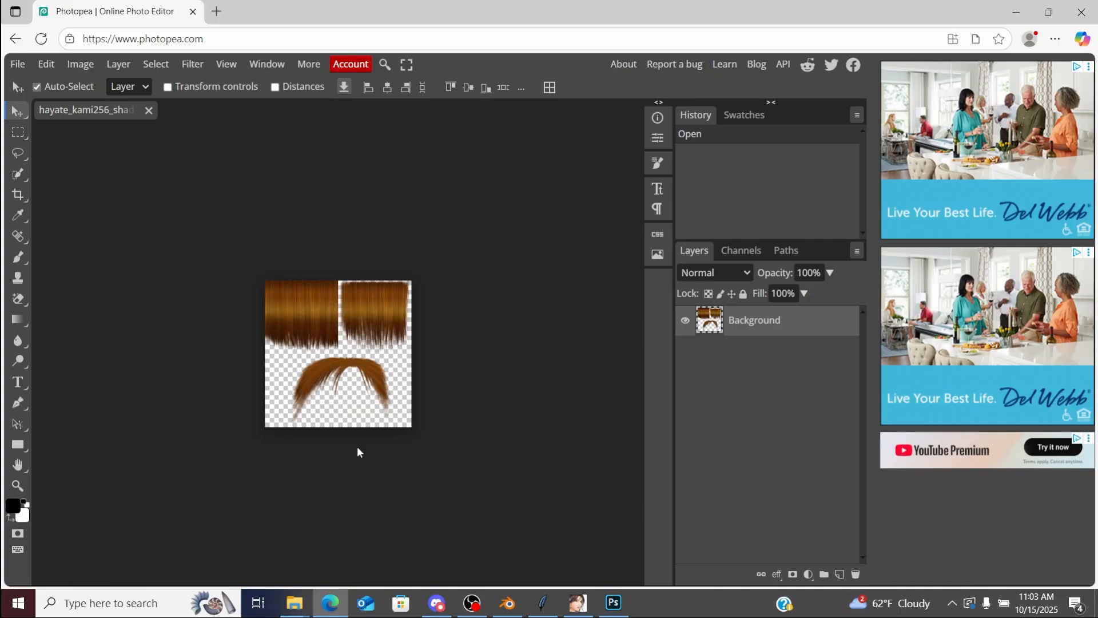
Step: Flip the entire hair texture image vertically
{"action": "left_click", "coordinate": [80, 64]}
{"action": "mouse_move", "coordinate": [171, 322]}
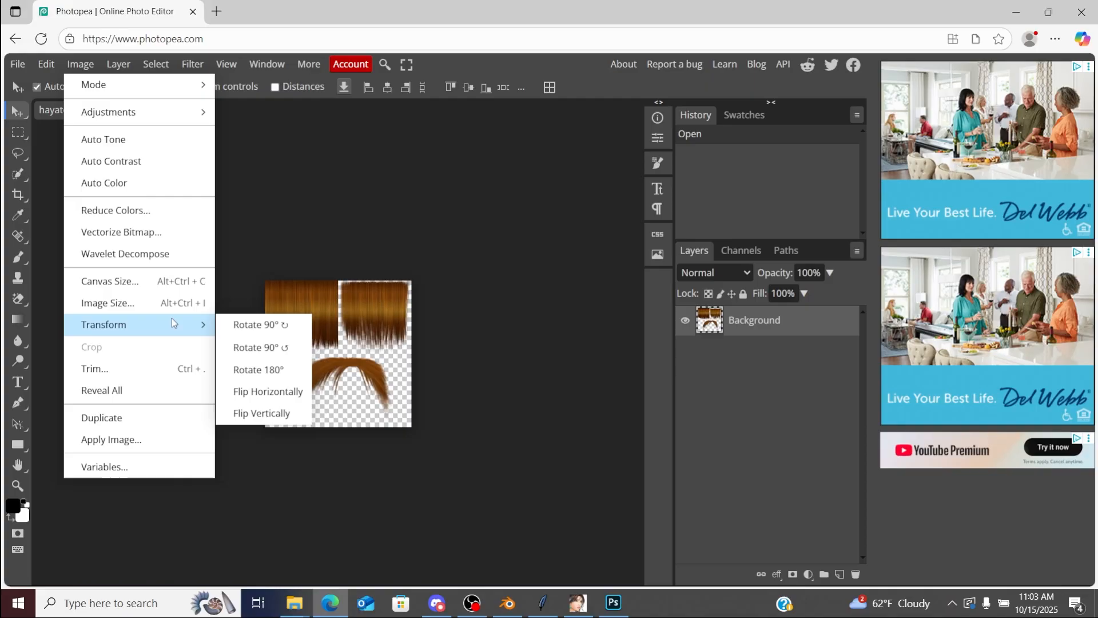
{"action": "left_click", "coordinate": [246, 415]}
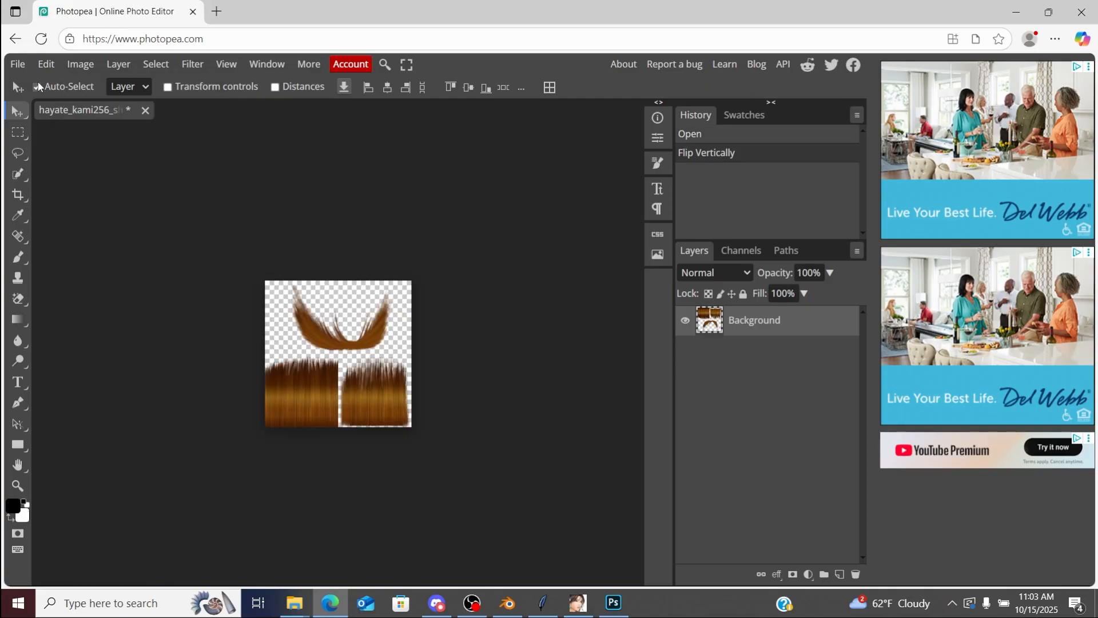
Step: Export the flipped hair texture as a 256 × 256 px DDS with 4x BC3 compression and mipmaps, and close the document
{"action": "left_click", "coordinate": [18, 64]}
{"action": "mouse_move", "coordinate": [97, 273]}
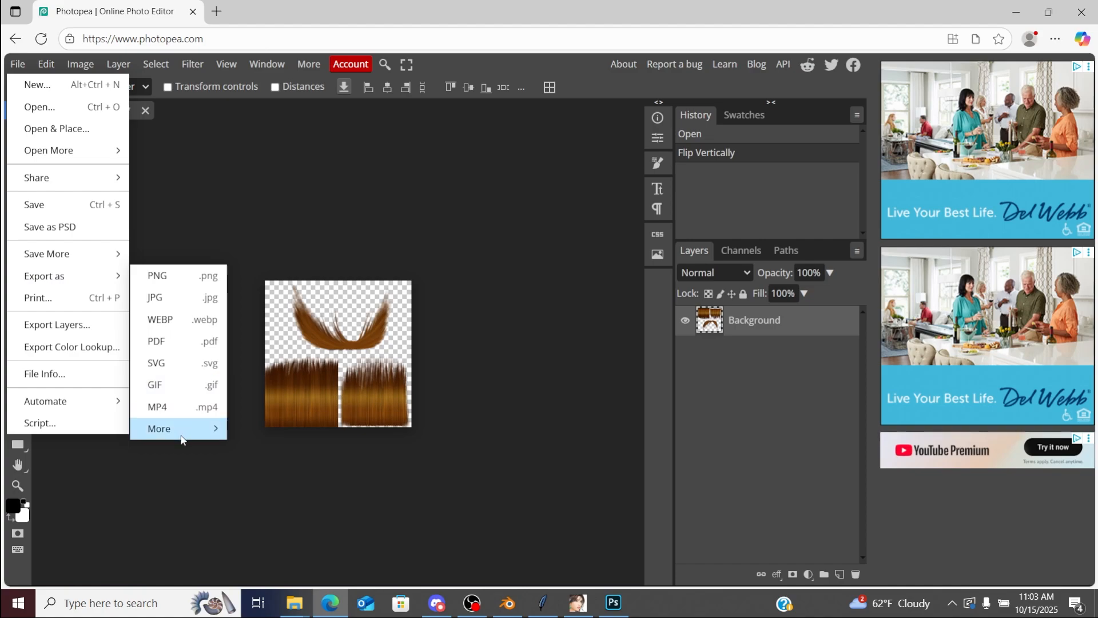
{"action": "mouse_move", "coordinate": [206, 428]}
{"action": "left_click", "coordinate": [252, 355]}
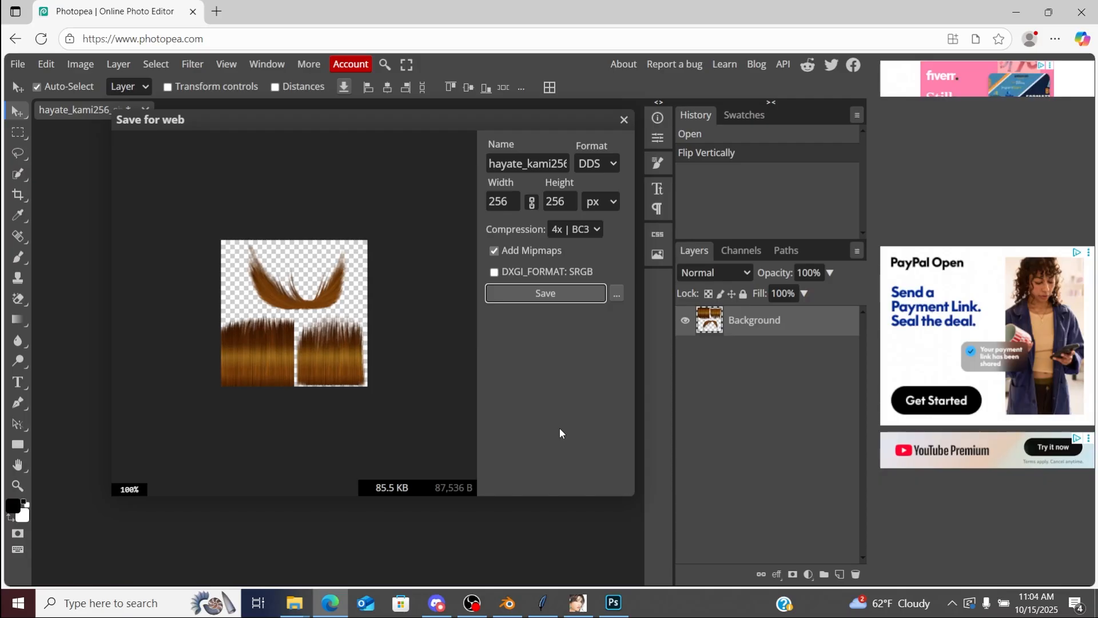
{"action": "left_click", "coordinate": [564, 292]}
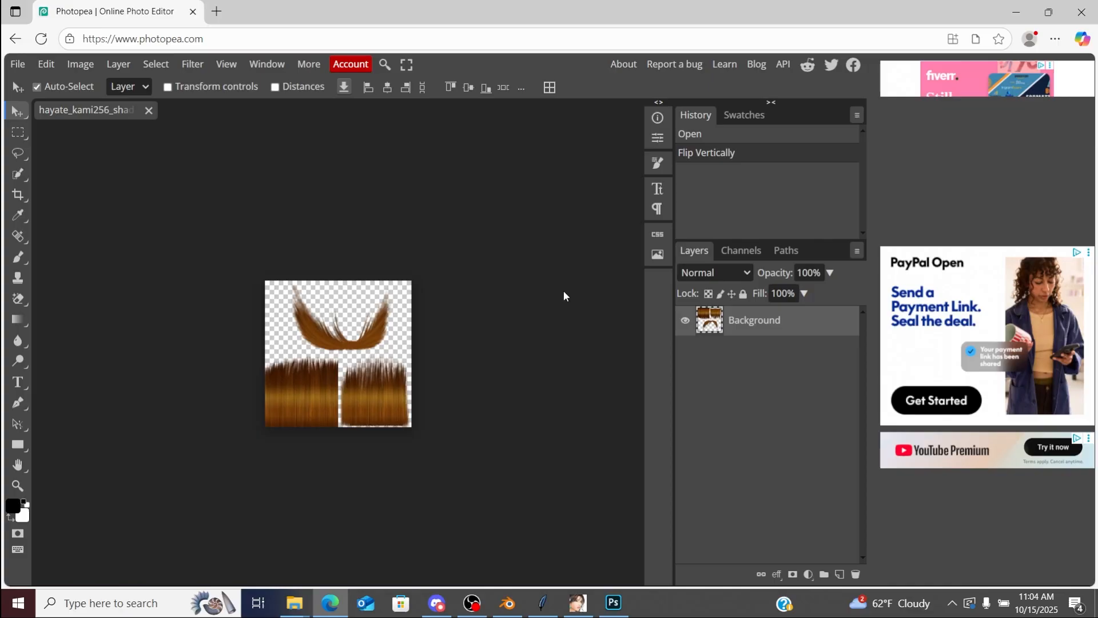
{"action": "left_click", "coordinate": [149, 110]}
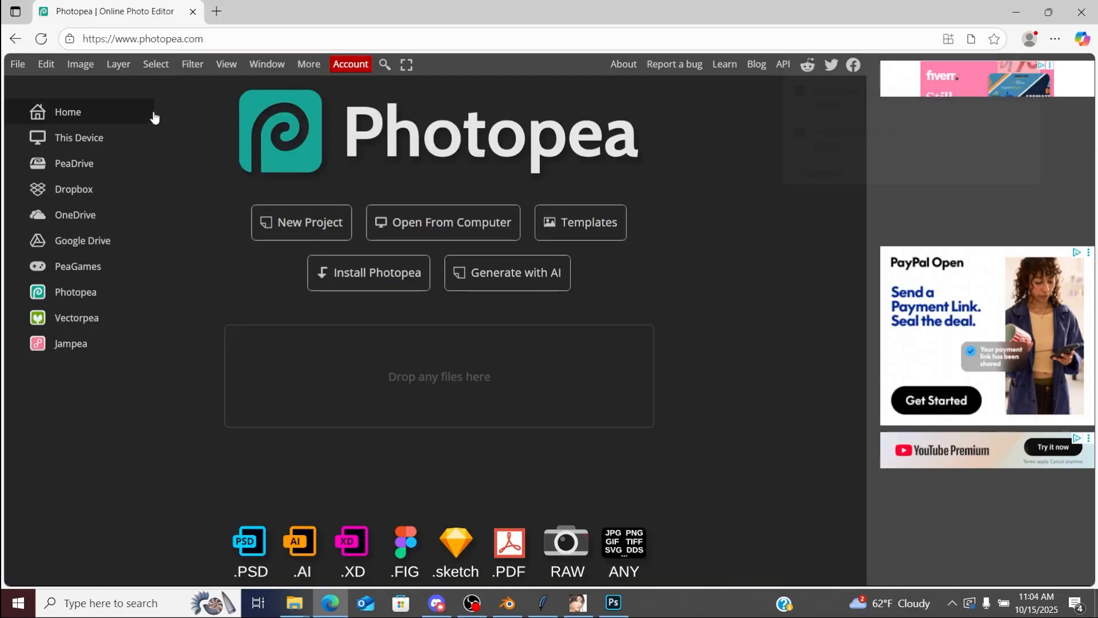
Step: Switch to Photoshop, open hyt01_body_base.png from the Costume 1 folder and flip its canvas vertically
{"action": "left_click", "coordinate": [611, 607]}
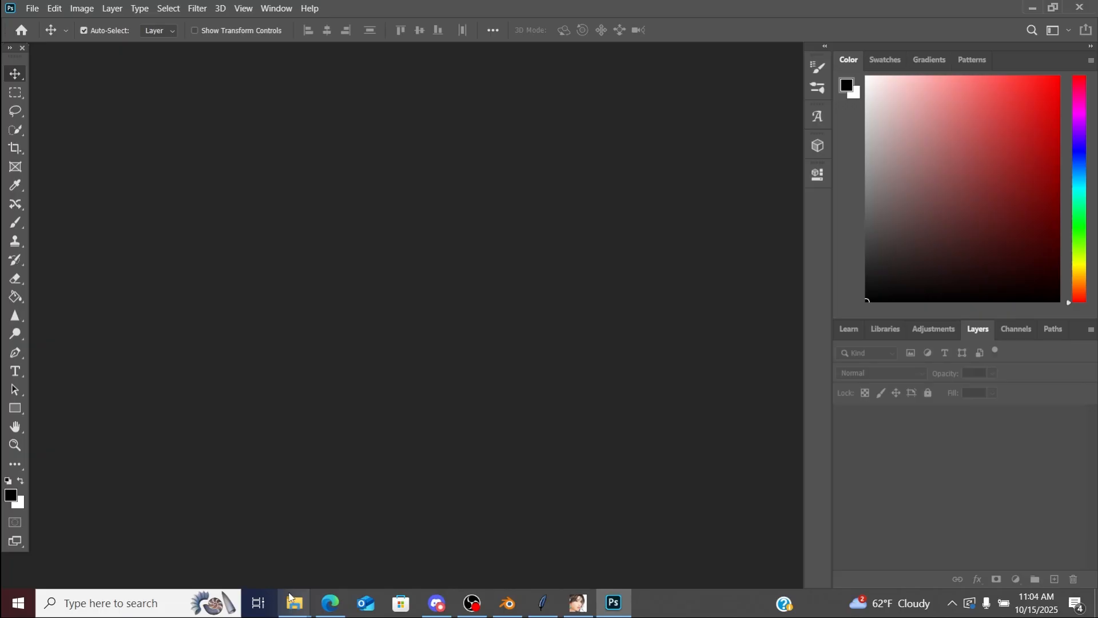
{"action": "mouse_move", "coordinate": [291, 601]}
{"action": "left_click", "coordinate": [240, 549]}
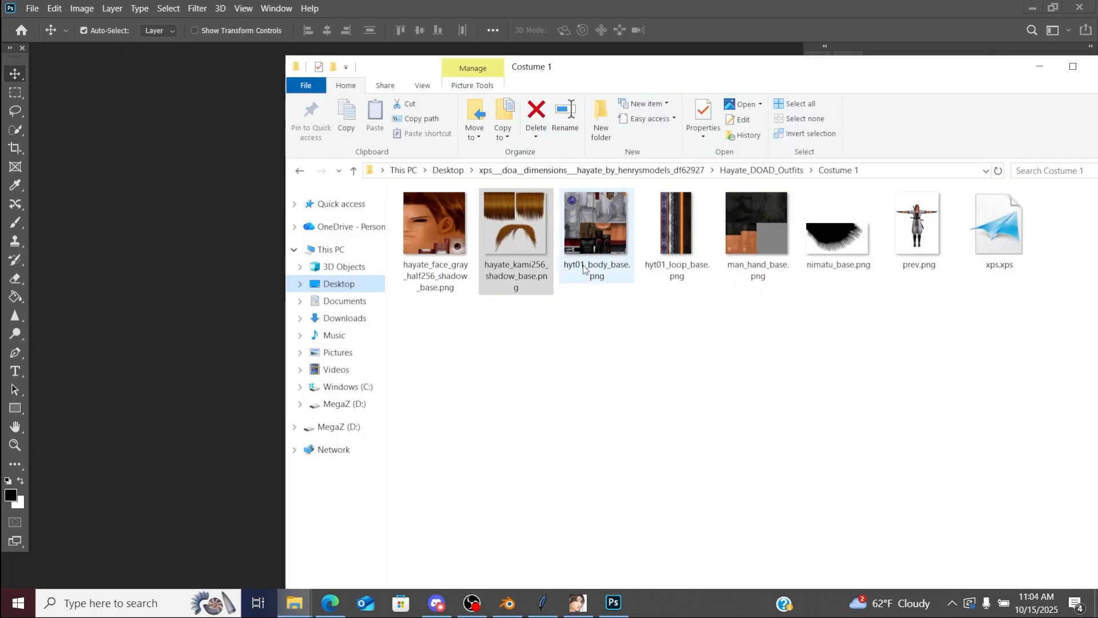
{"action": "left_click_drag", "start_coordinate": [583, 269], "coordinate": [240, 217]}
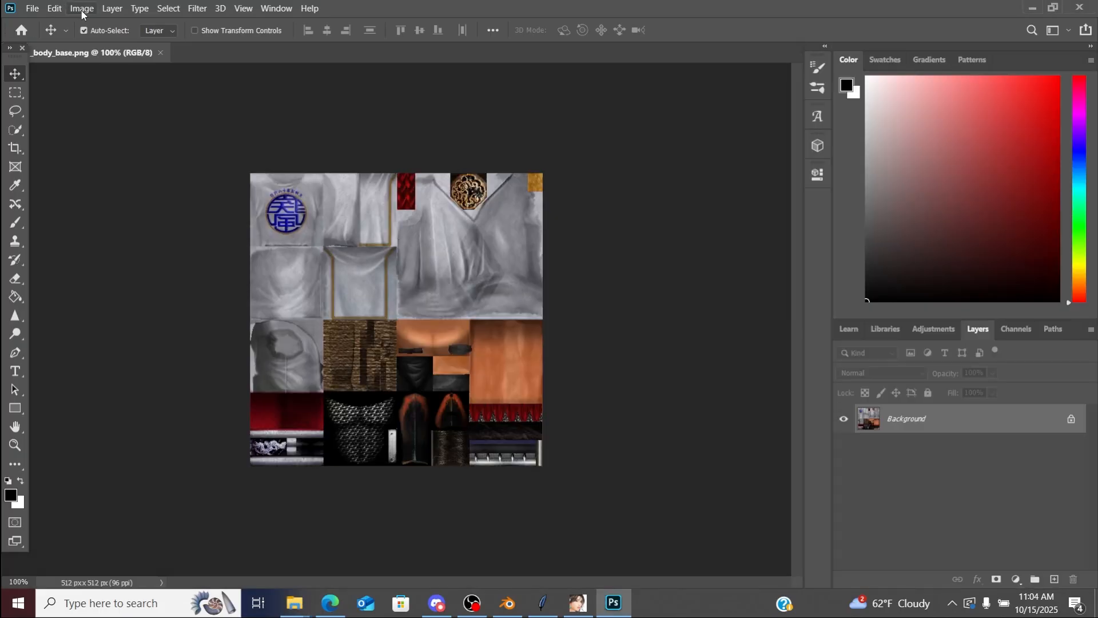
{"action": "left_click", "coordinate": [81, 8]}
{"action": "mouse_move", "coordinate": [197, 134]}
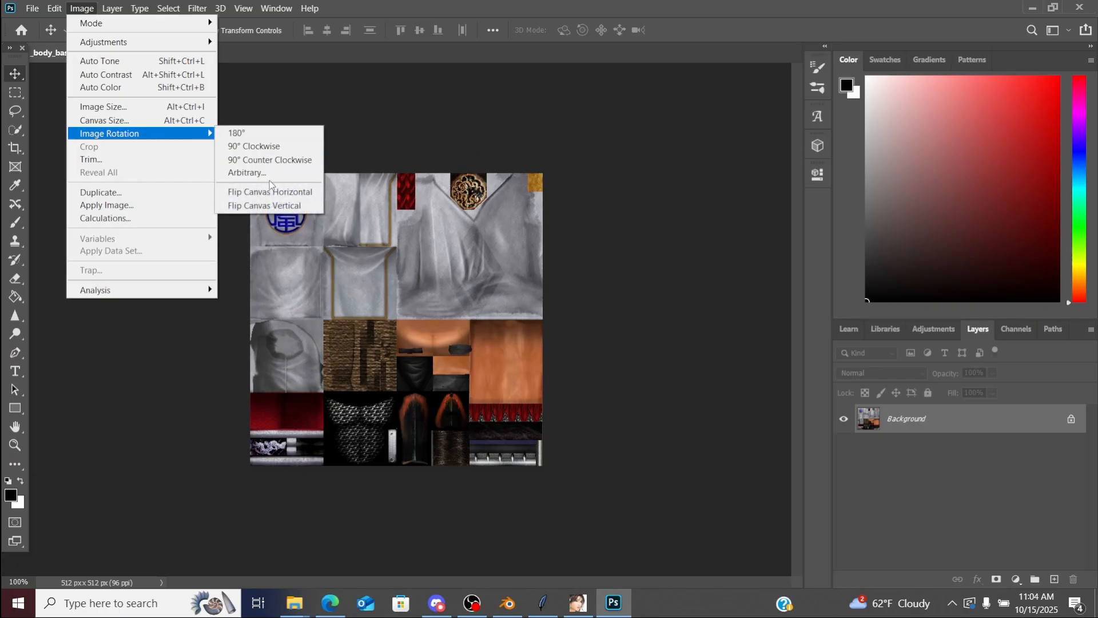
{"action": "left_click", "coordinate": [264, 205]}
Step: Save the flipped body texture in D3D/DDS format in the Desktop's hayate folder and close the document
{"action": "left_click", "coordinate": [32, 8]}
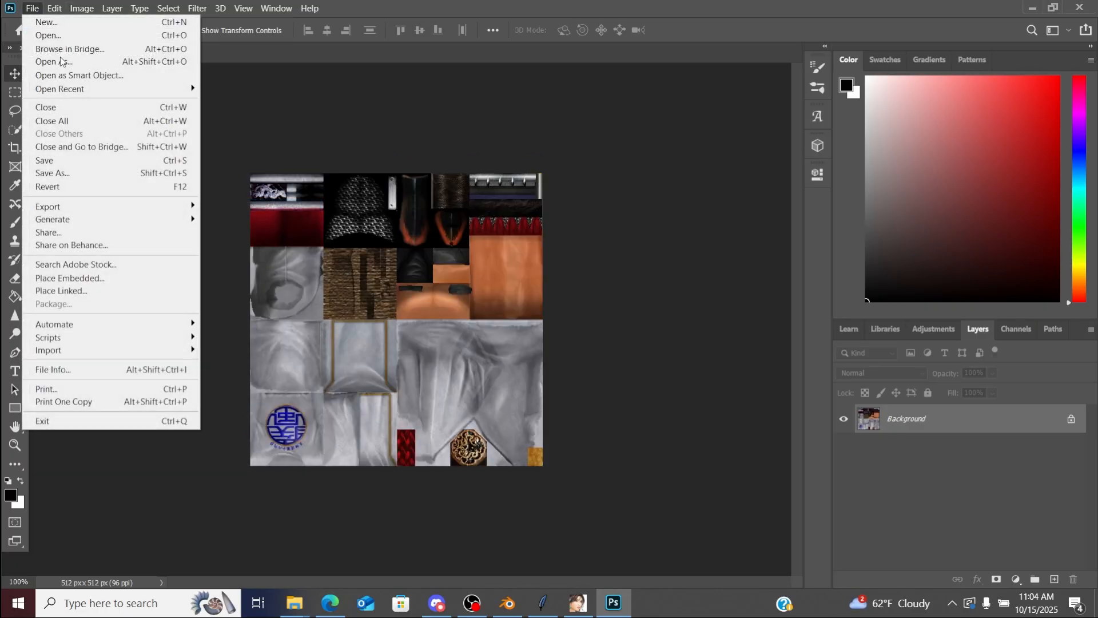
{"action": "left_click", "coordinate": [104, 171]}
{"action": "left_click", "coordinate": [63, 169]}
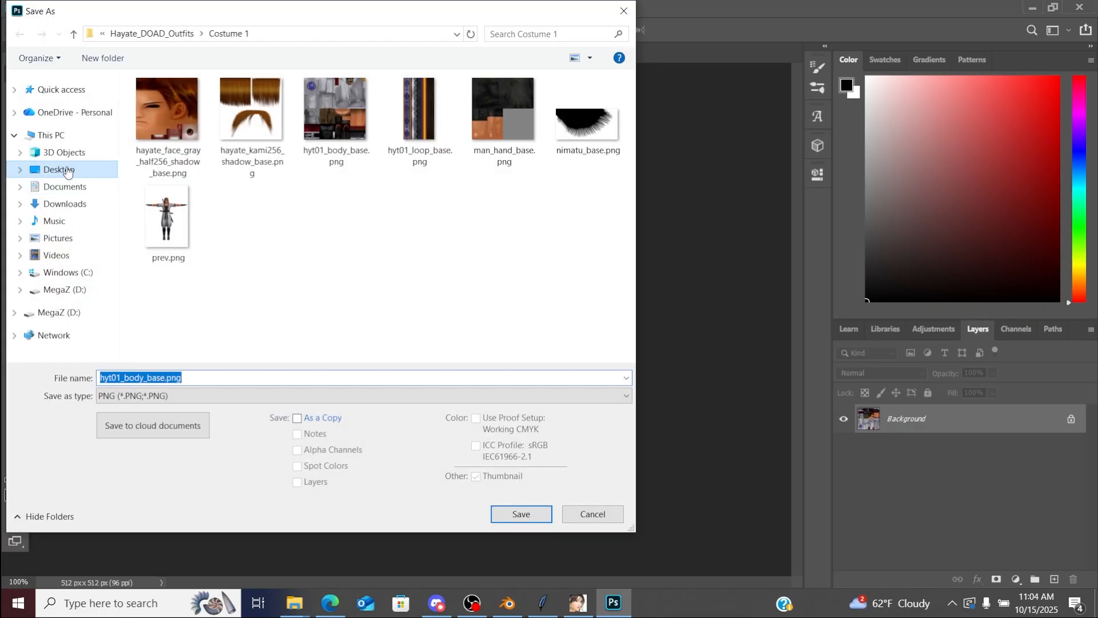
{"action": "double_click", "coordinate": [186, 164]}
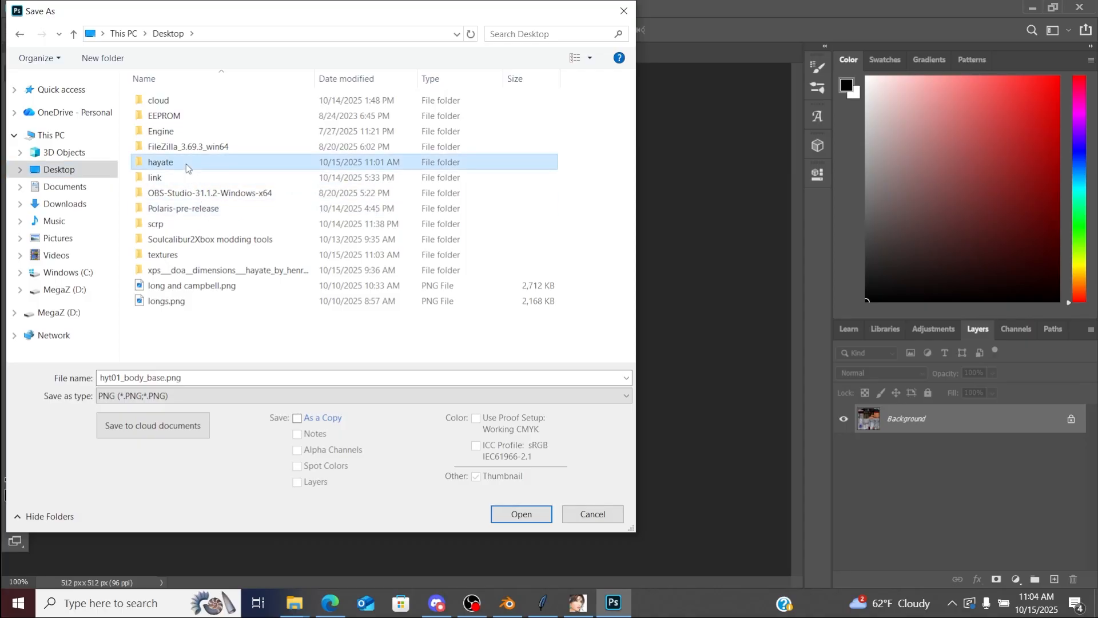
{"action": "left_click", "coordinate": [186, 396]}
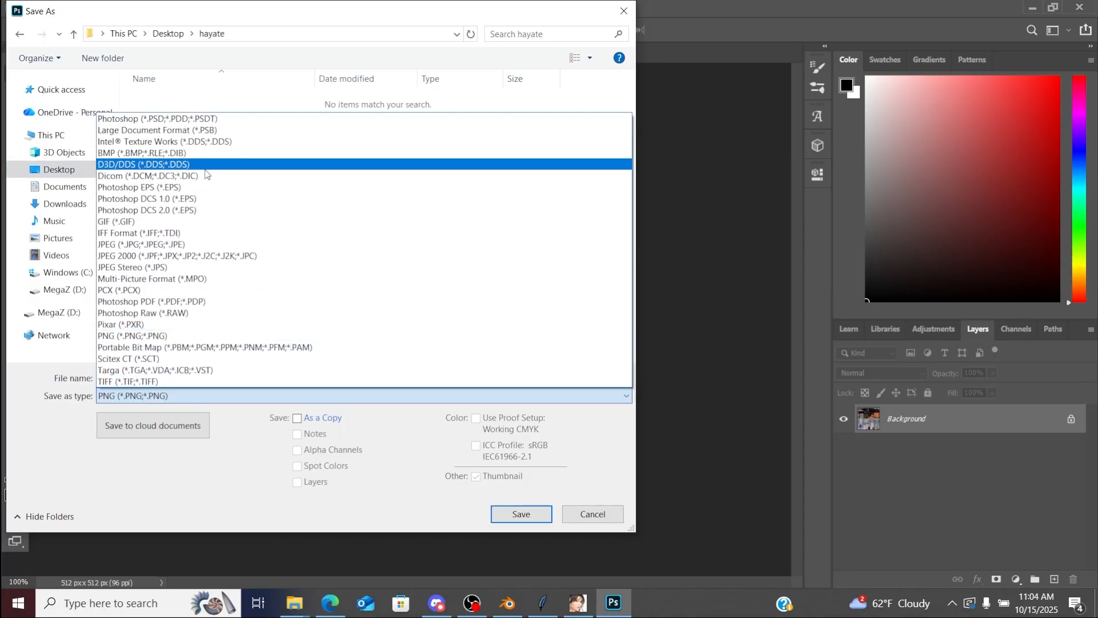
{"action": "left_click", "coordinate": [207, 164]}
{"action": "left_click", "coordinate": [515, 510]}
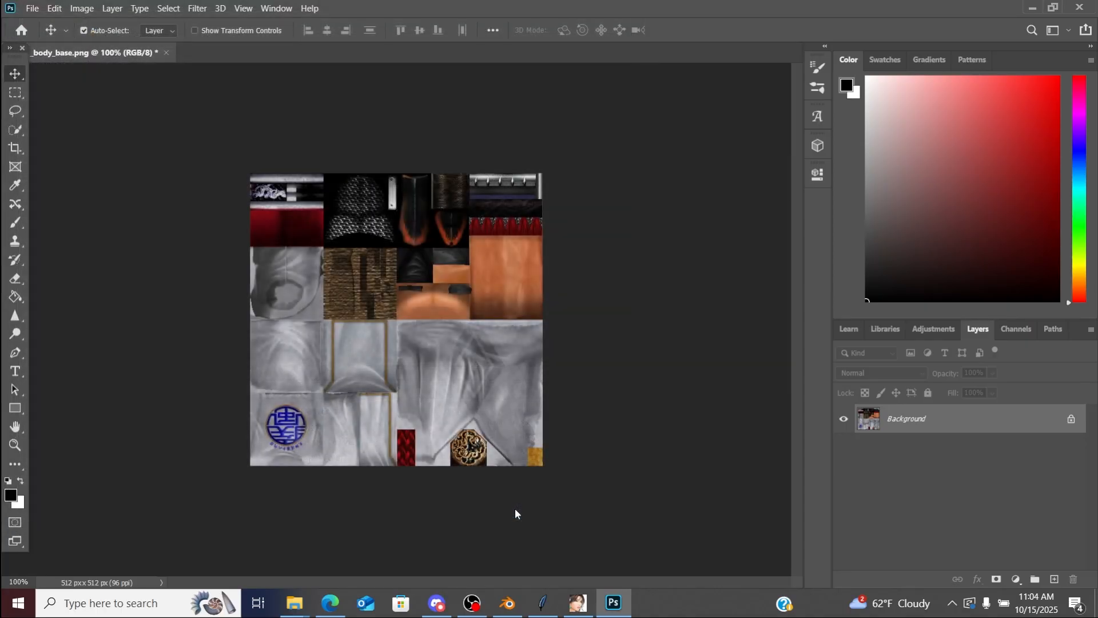
{"action": "left_click", "coordinate": [638, 147]}
{"action": "left_click", "coordinate": [158, 53]}
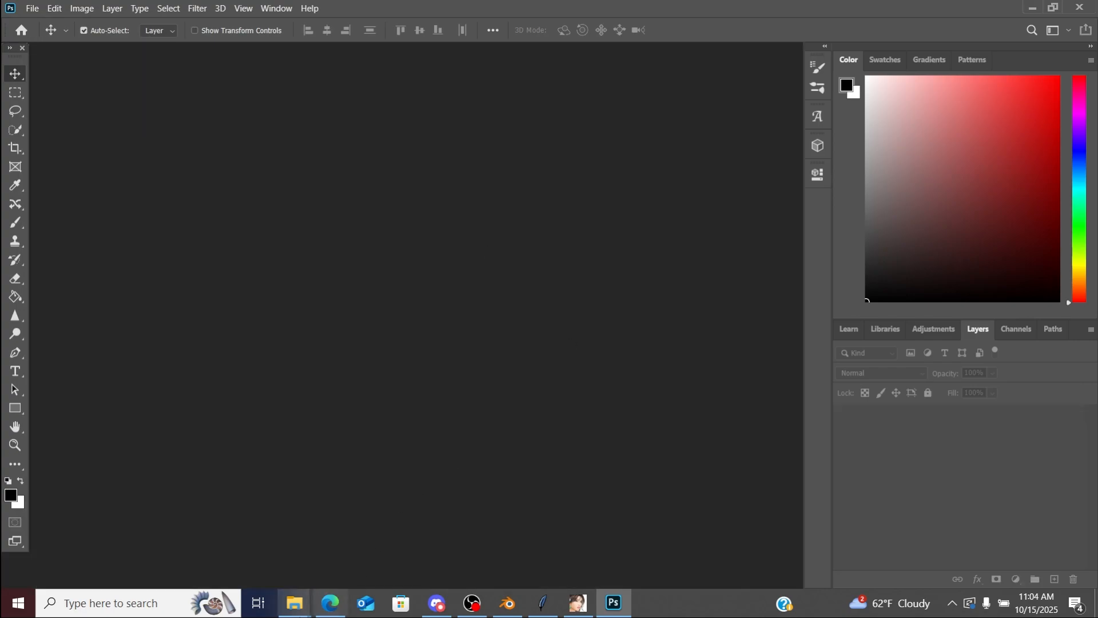
Step: Open hyt01_loop_base.png from the Costume 1 folder and flip its canvas vertically
{"action": "mouse_move", "coordinate": [294, 603]}
{"action": "left_click", "coordinate": [267, 570]}
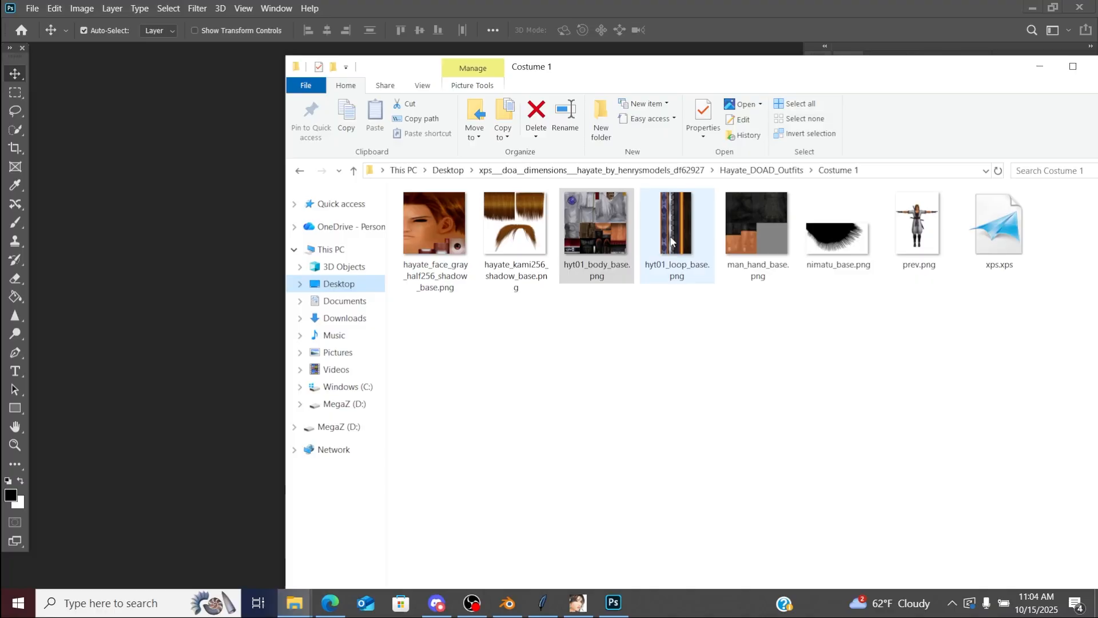
{"action": "left_click", "coordinate": [676, 229]}
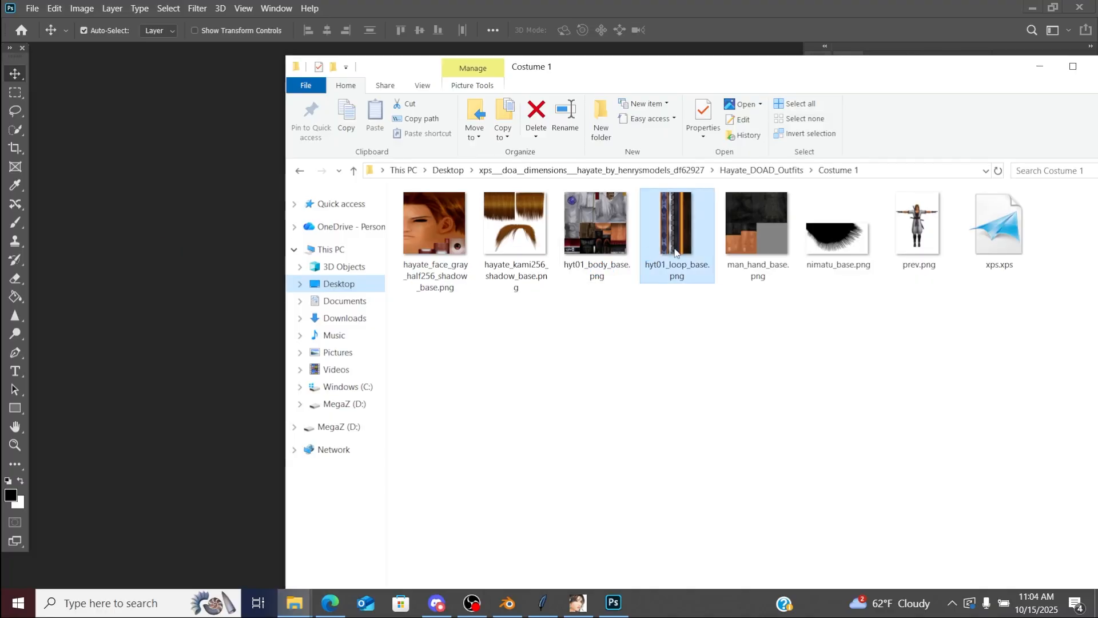
{"action": "double_click", "coordinate": [675, 252]}
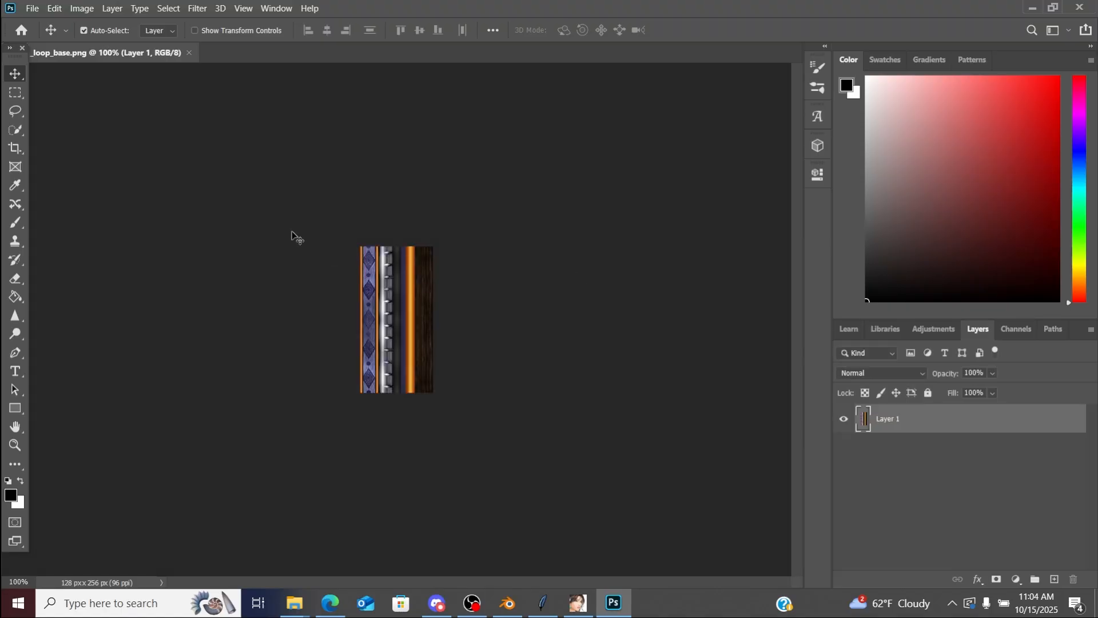
{"action": "left_click", "coordinate": [80, 8]}
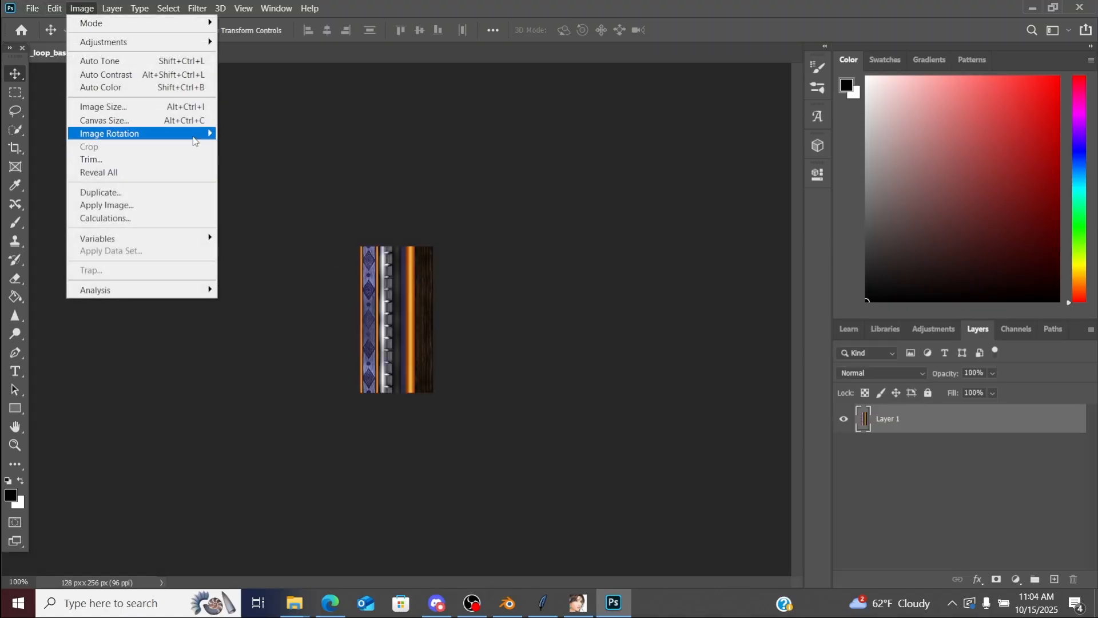
{"action": "mouse_move", "coordinate": [196, 141]}
{"action": "left_click", "coordinate": [263, 205]}
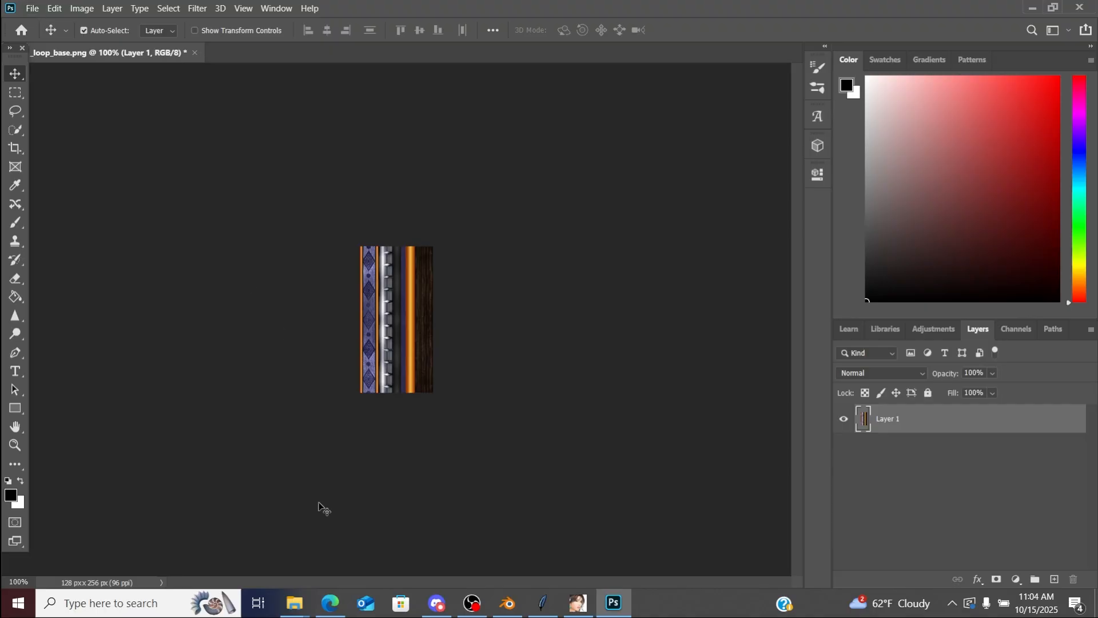
{"action": "mouse_move", "coordinate": [303, 610]}
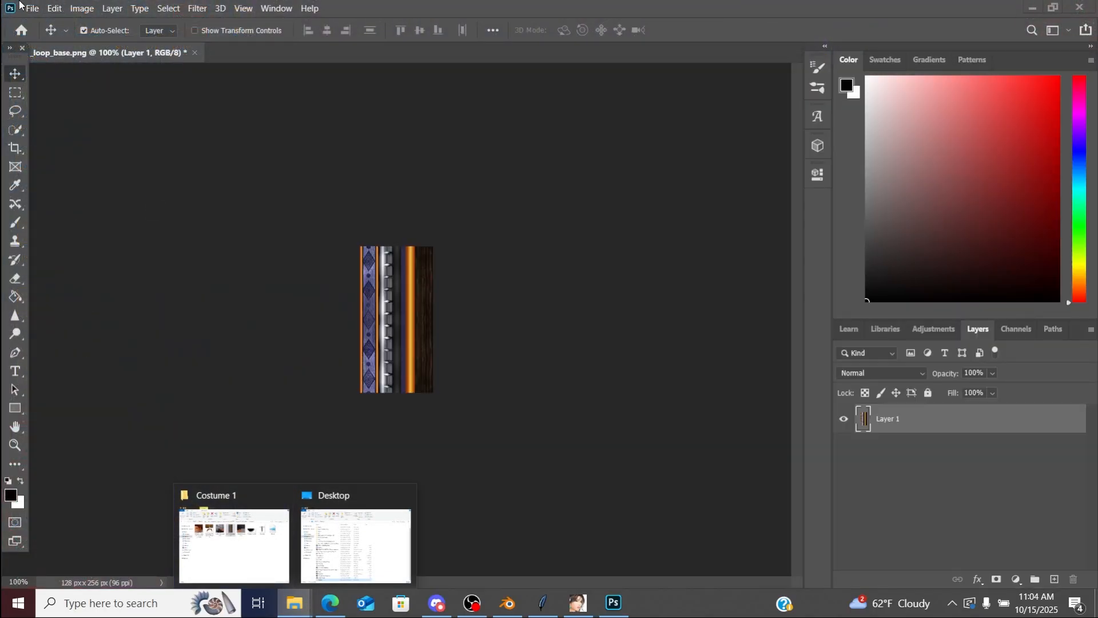
Step: Save the flipped loop texture as a D3D/DDS copy with DXT1 no alpha in the Desktop's textures folder, and close the document without saving
{"action": "left_click", "coordinate": [22, 7]}
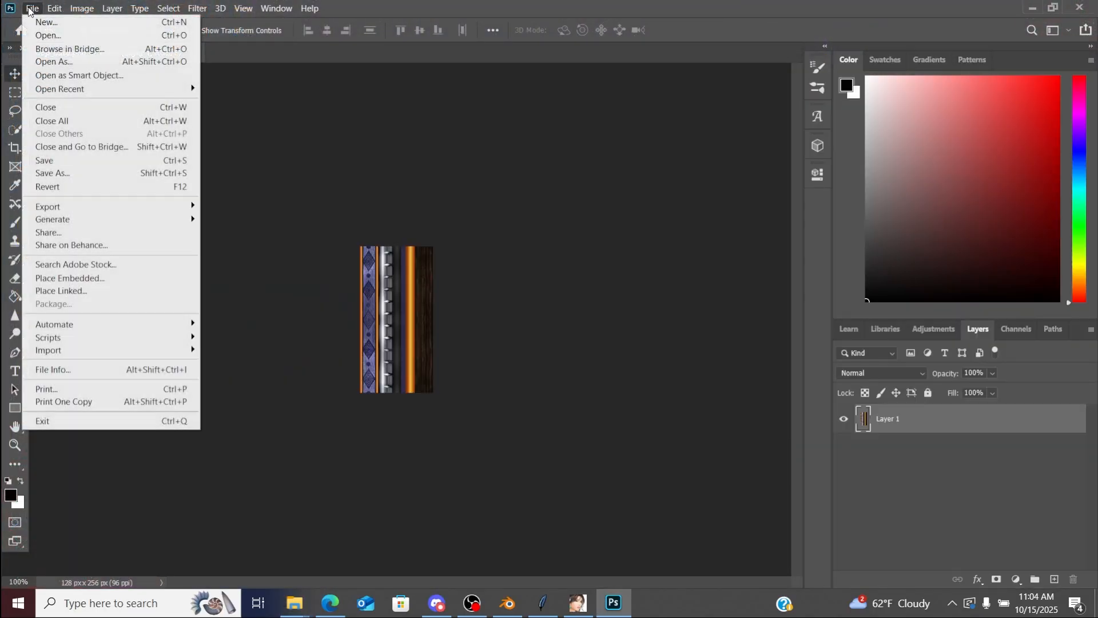
{"action": "left_click", "coordinate": [95, 174]}
{"action": "left_click", "coordinate": [95, 176]}
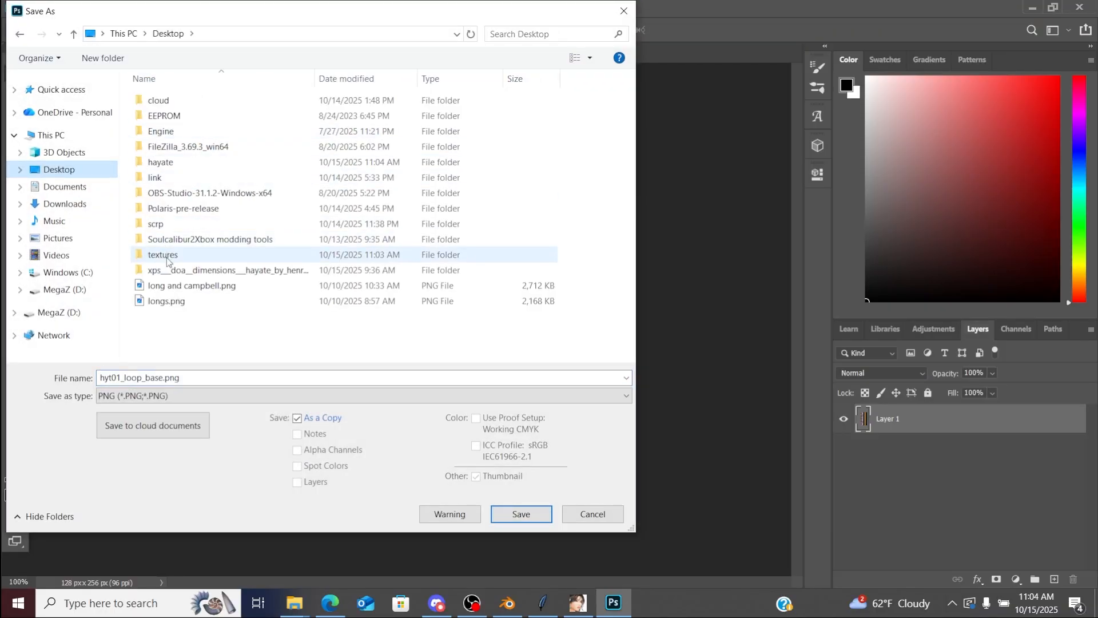
{"action": "double_click", "coordinate": [167, 255]}
{"action": "left_click", "coordinate": [170, 396]}
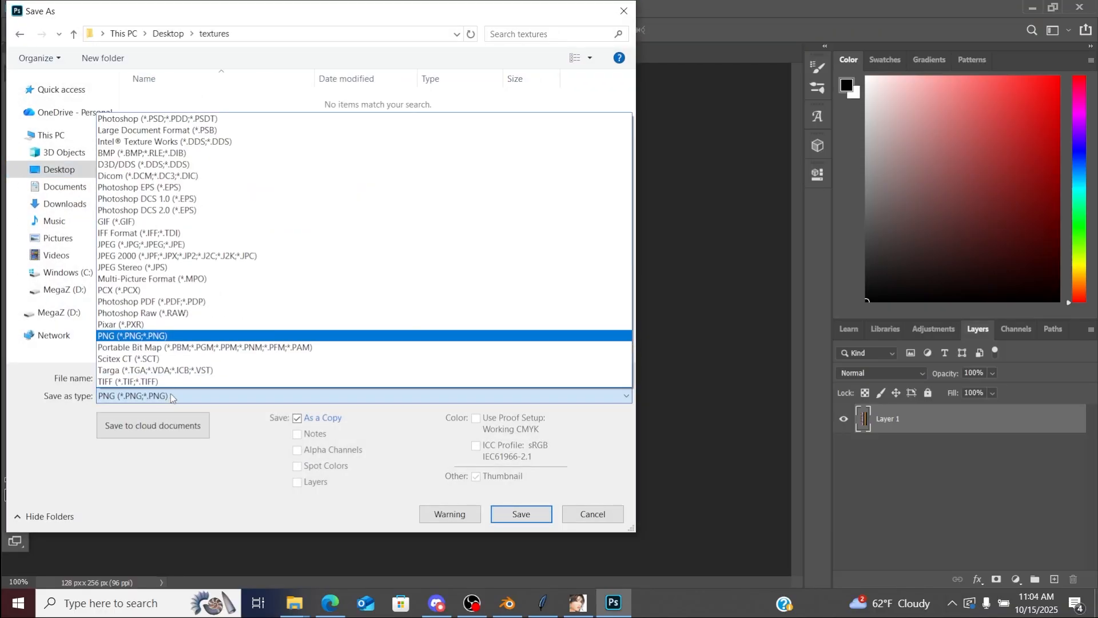
{"action": "left_click", "coordinate": [196, 165]}
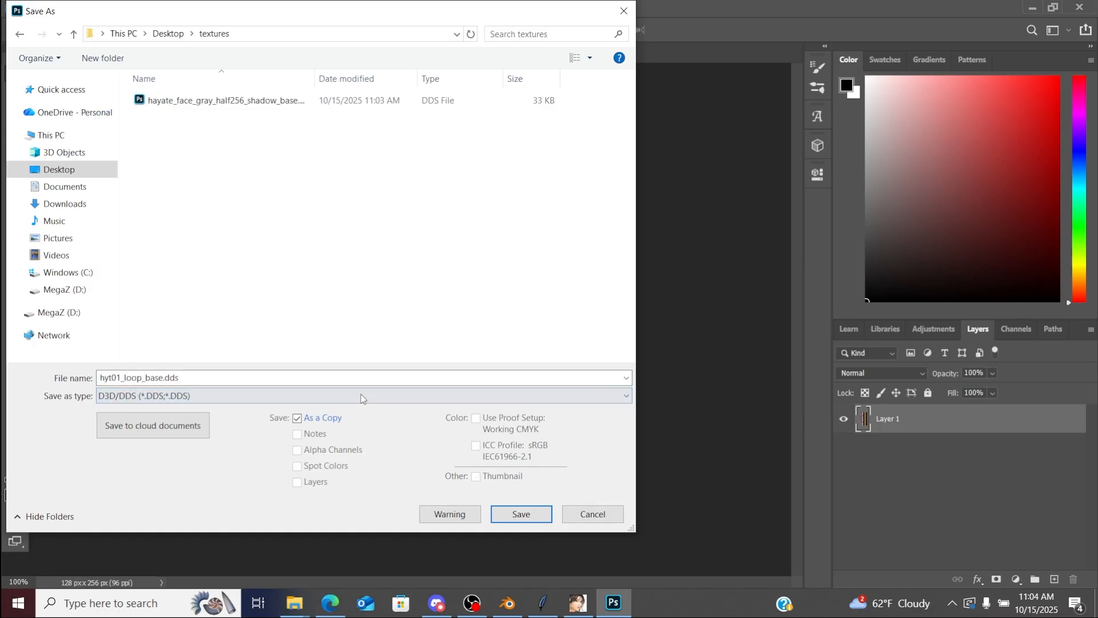
{"action": "left_click", "coordinate": [513, 517]}
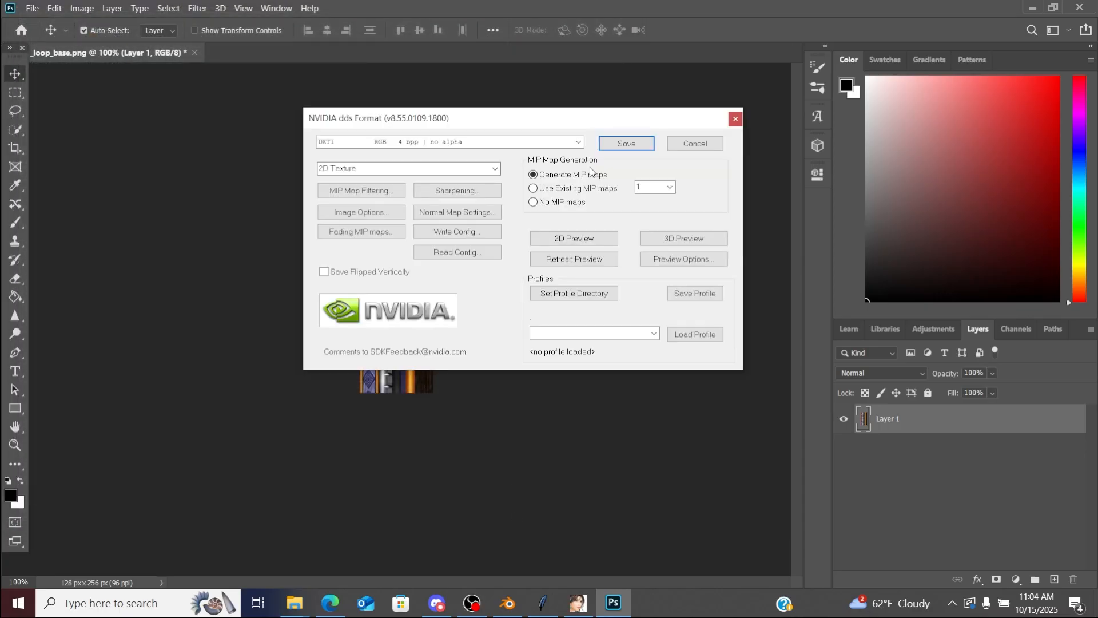
{"action": "left_click", "coordinate": [609, 146]}
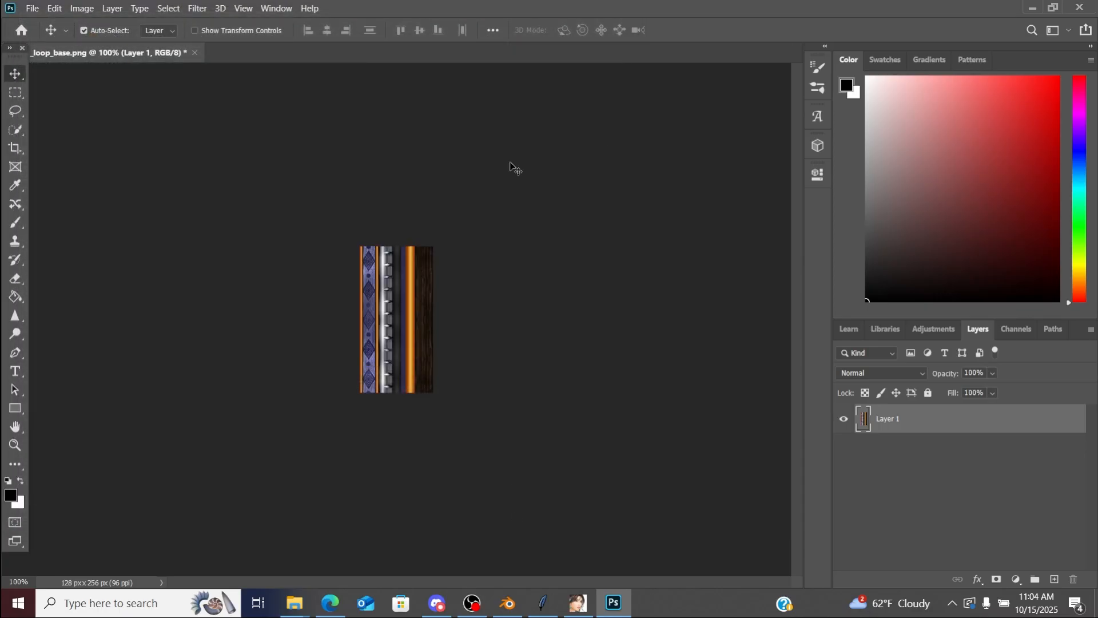
{"action": "left_click", "coordinate": [195, 53]}
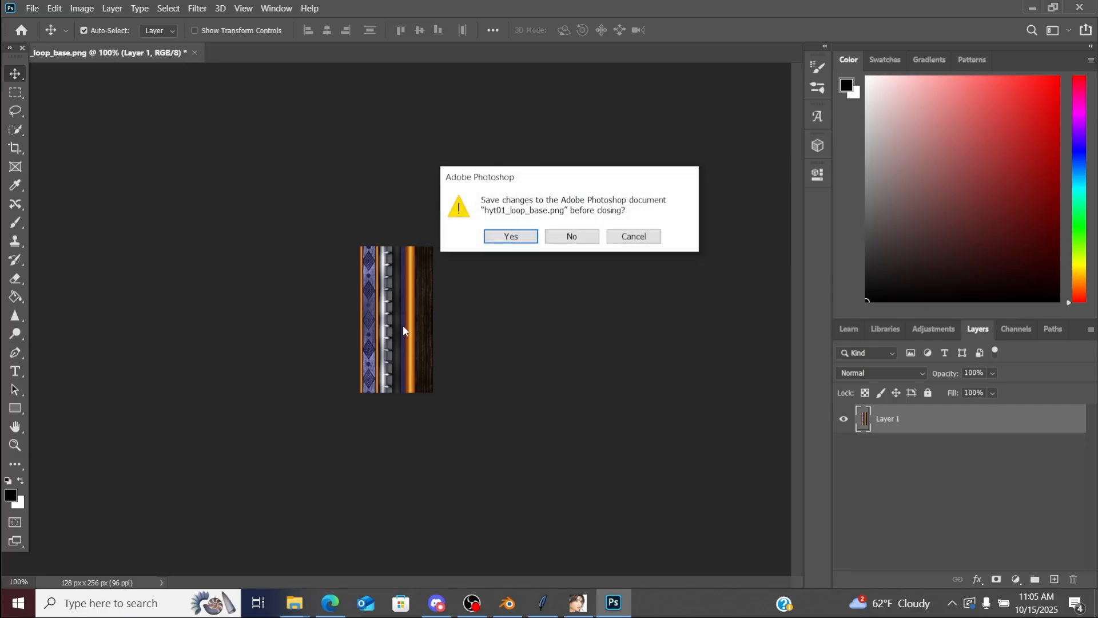
{"action": "left_click", "coordinate": [572, 236]}
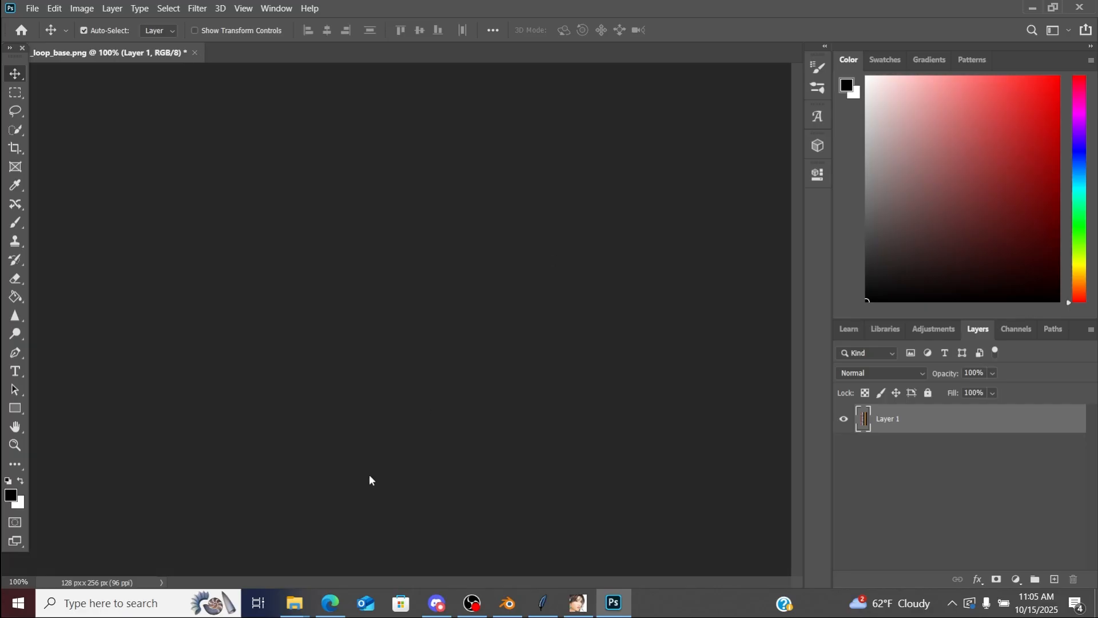
Step: Open man_hand_base.png from the Costume 1 folder and flip its canvas vertically
{"action": "mouse_move", "coordinate": [295, 603]}
{"action": "left_click", "coordinate": [262, 565]}
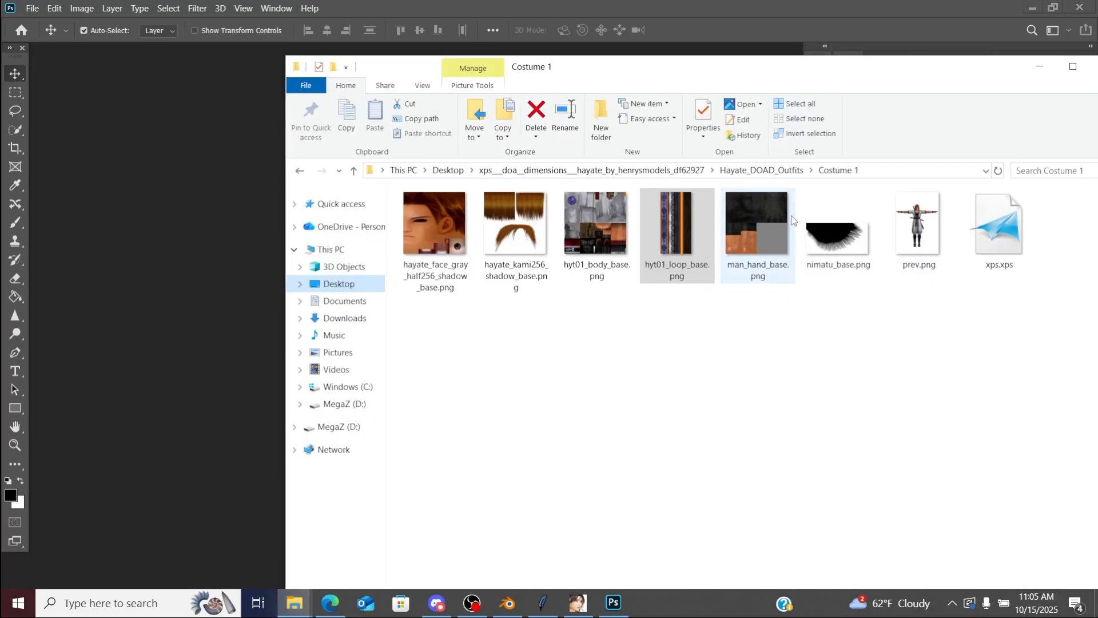
{"action": "double_click", "coordinate": [753, 224]}
{"action": "left_click_drag", "start_coordinate": [756, 224], "coordinate": [204, 319]}
{"action": "left_click", "coordinate": [82, 8]}
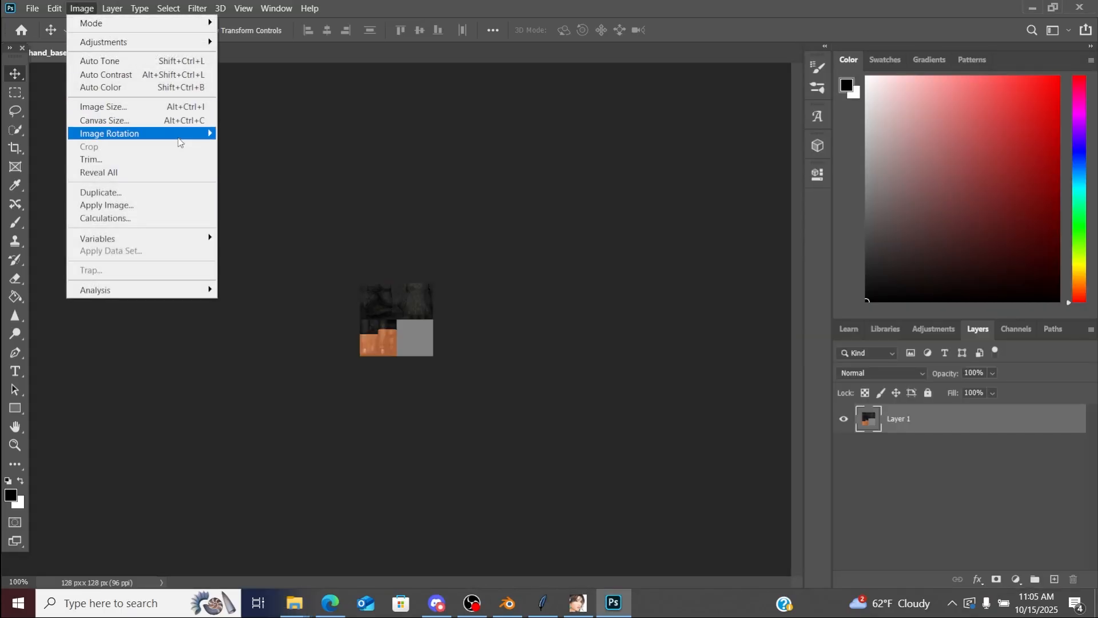
{"action": "mouse_move", "coordinate": [179, 136]}
{"action": "left_click", "coordinate": [291, 207]}
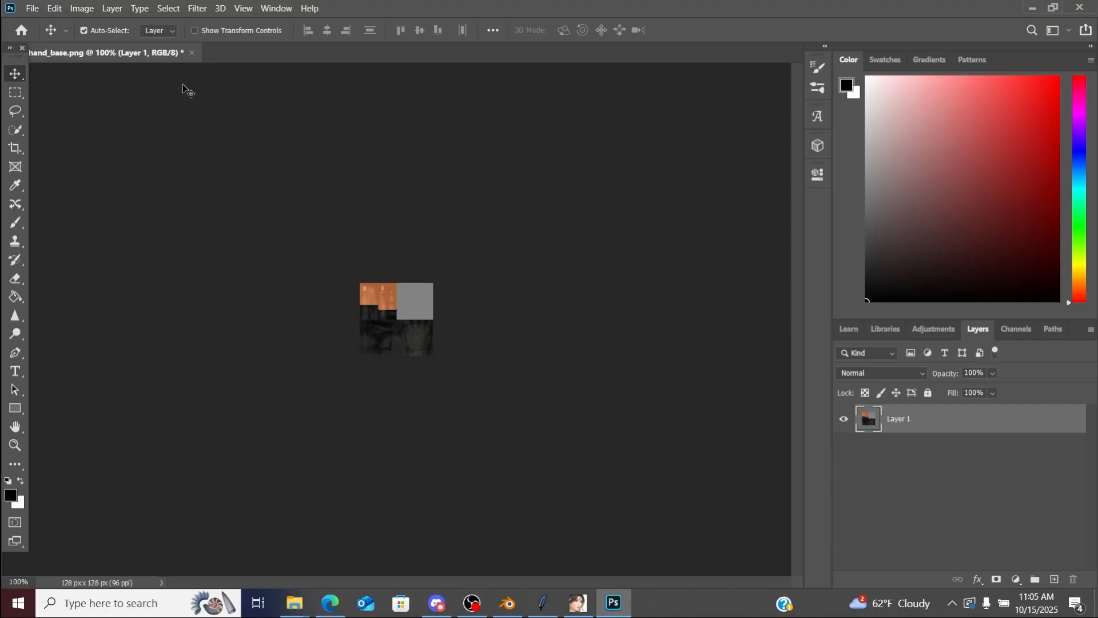
Step: Save the flipped hand texture as a D3D/DDS copy with DXT1 no alpha in the Desktop's hayate folder
{"action": "left_click", "coordinate": [32, 8]}
{"action": "left_click", "coordinate": [114, 169]}
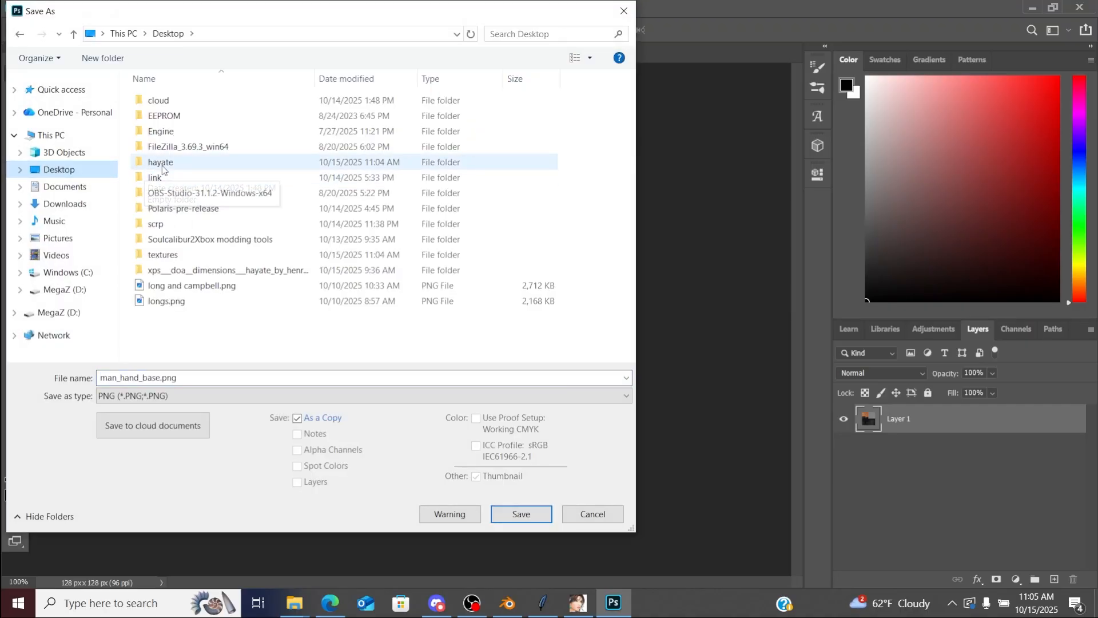
{"action": "double_click", "coordinate": [163, 166]}
{"action": "left_click", "coordinate": [172, 395]}
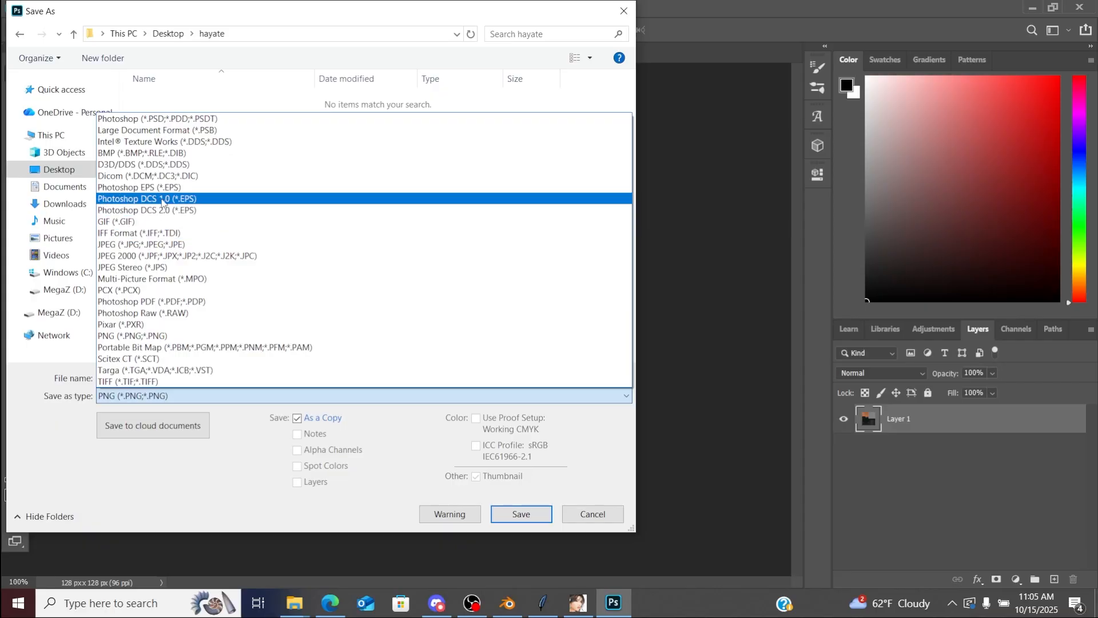
{"action": "left_click", "coordinate": [155, 165]}
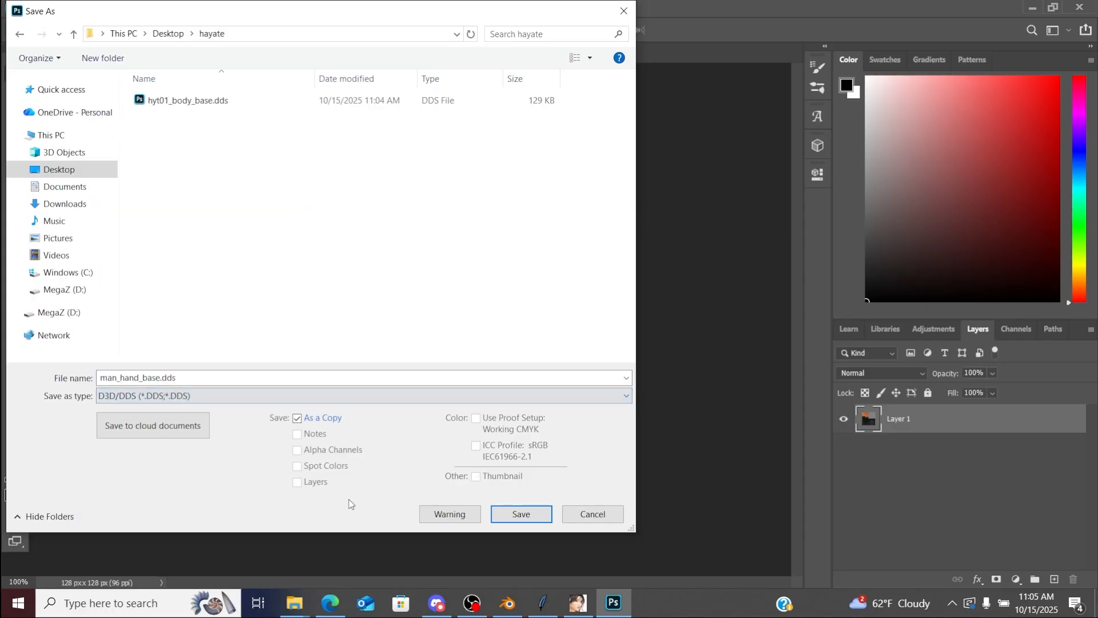
{"action": "left_click", "coordinate": [512, 514]}
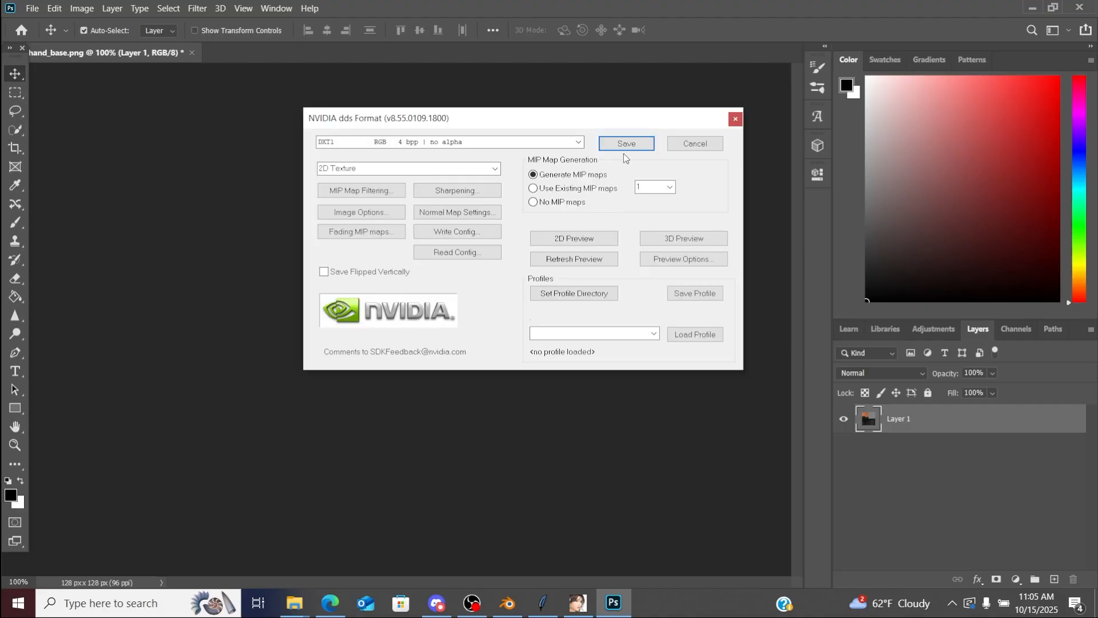
{"action": "left_click", "coordinate": [626, 143]}
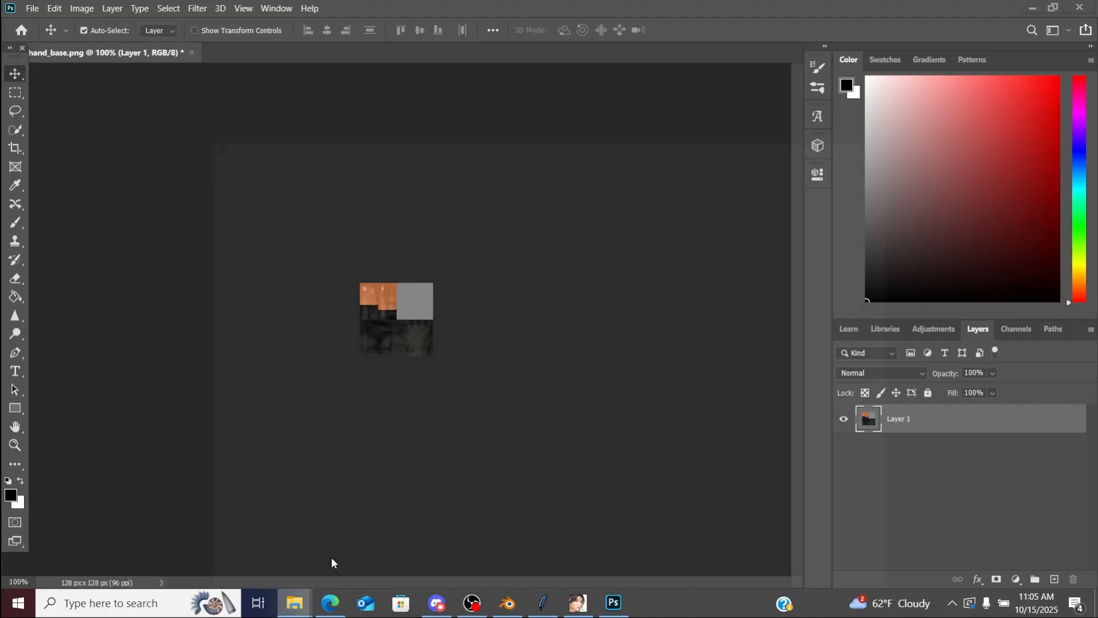
Step: Move hyt01_body_base.dds and man_hand_base.dds from the Desktop's hayate folder to its textures folder, and clear both folder windows away
{"action": "left_click", "coordinate": [294, 603]}
{"action": "double_click", "coordinate": [366, 186]}
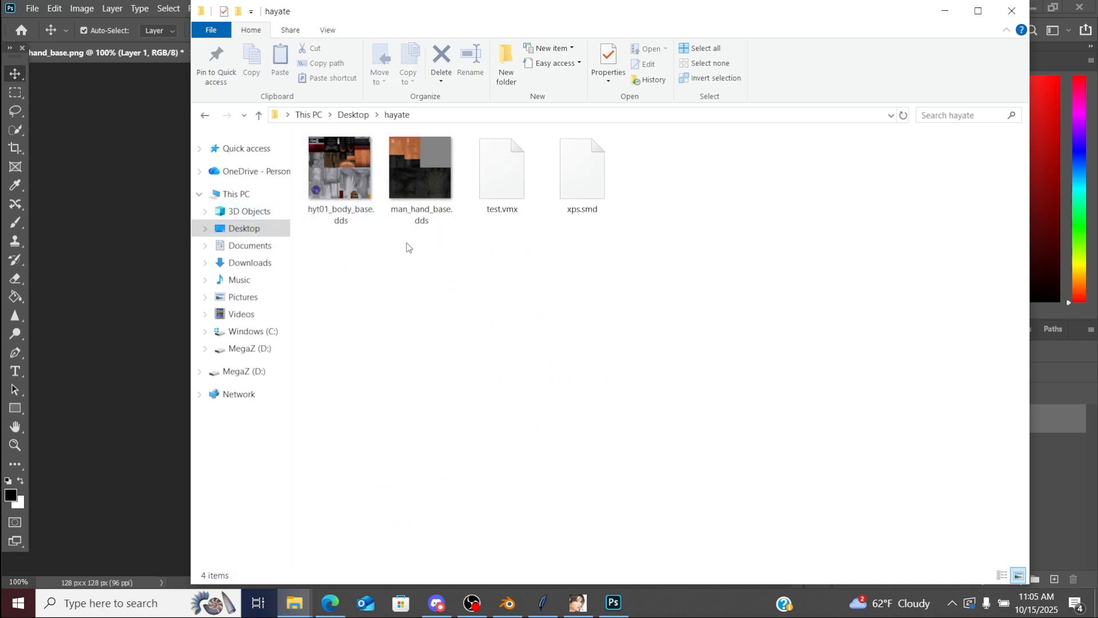
{"action": "left_click_drag", "start_coordinate": [407, 247], "coordinate": [332, 170]}
{"action": "right_click", "coordinate": [271, 227]}
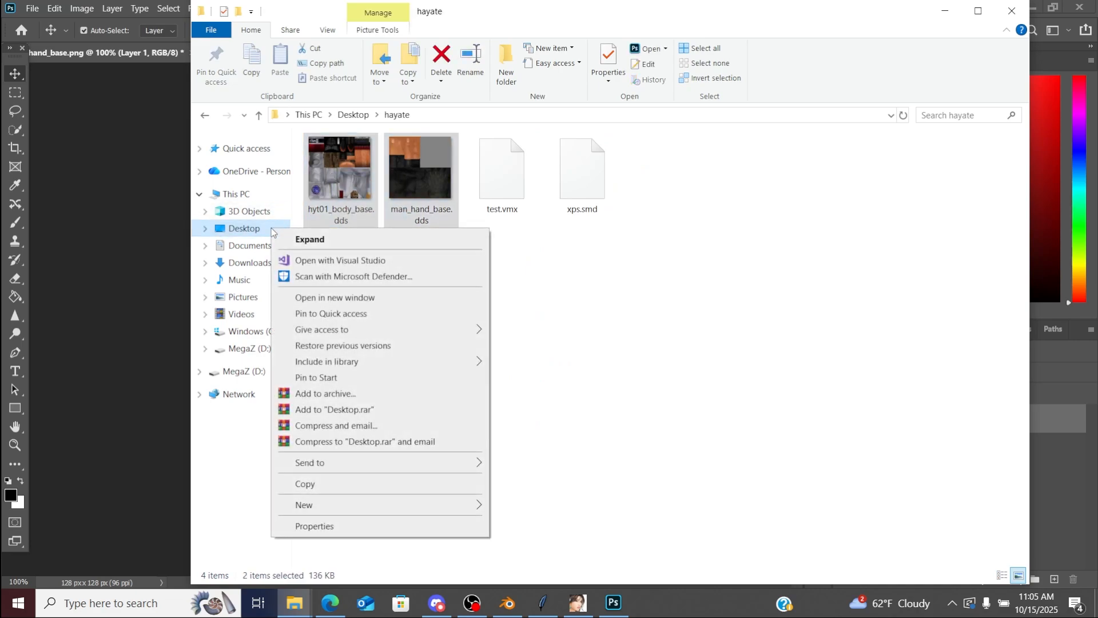
{"action": "left_click", "coordinate": [320, 298]}
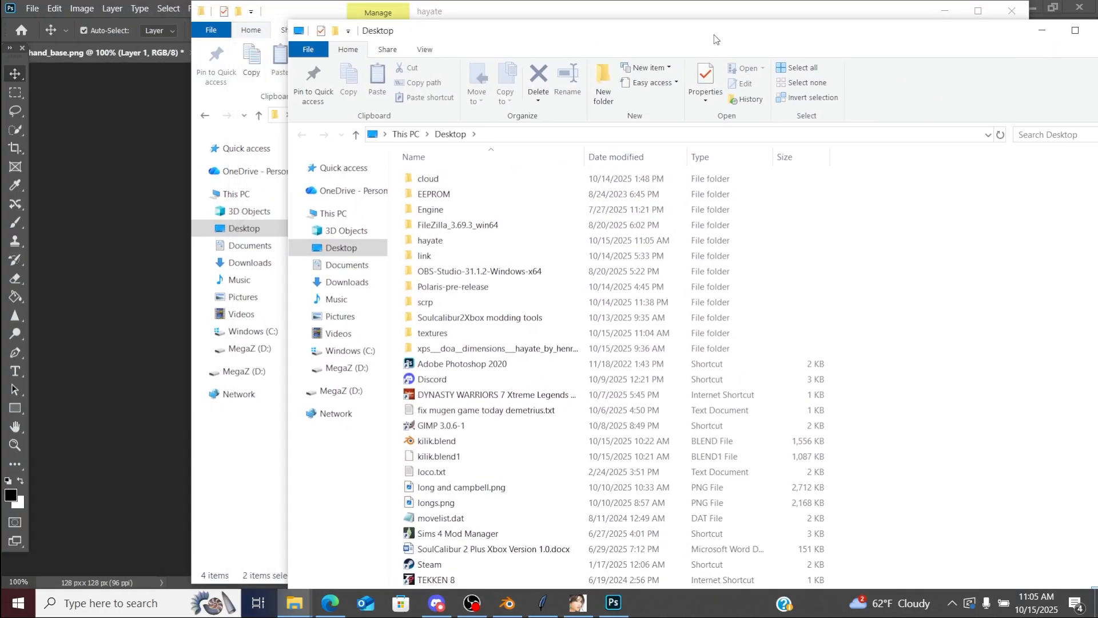
{"action": "left_click_drag", "start_coordinate": [714, 39], "coordinate": [880, 25]}
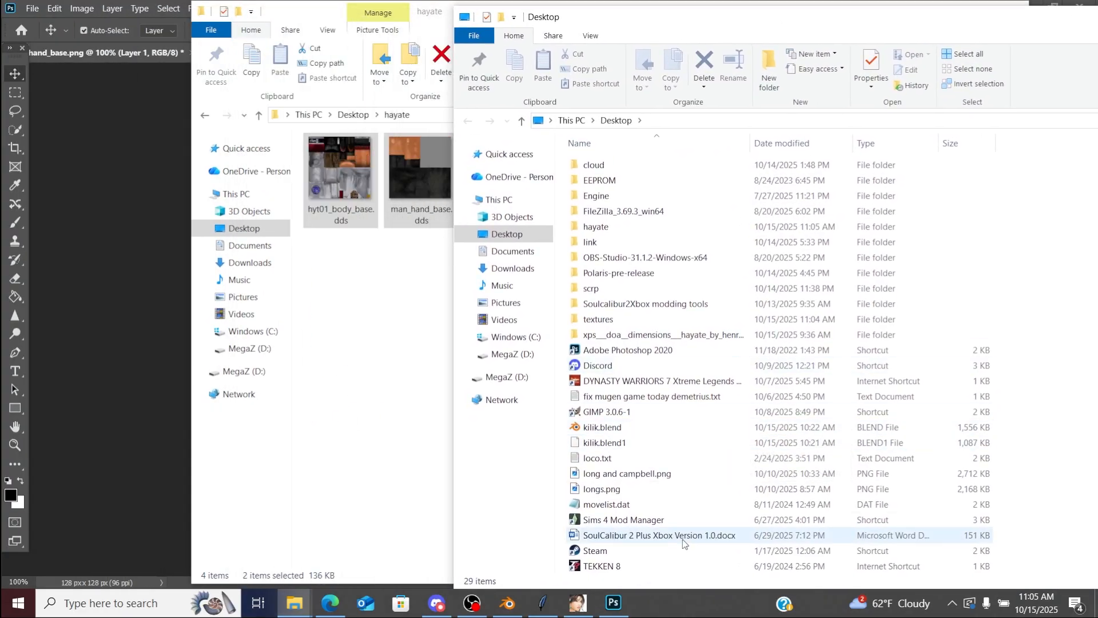
{"action": "double_click", "coordinate": [651, 316]}
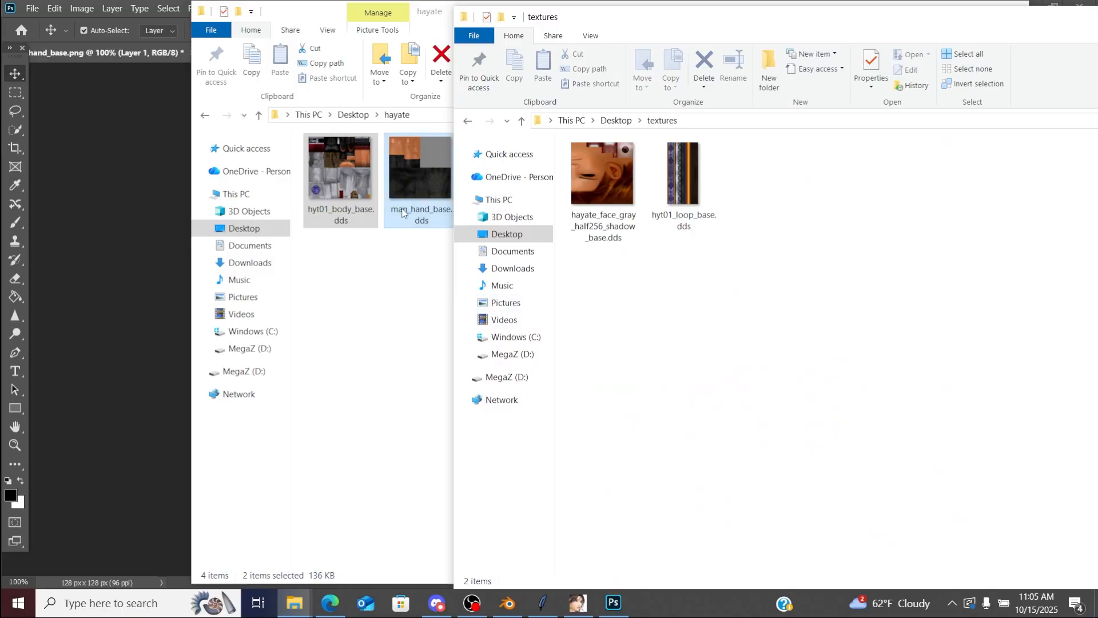
{"action": "left_click_drag", "start_coordinate": [402, 213], "coordinate": [719, 283]}
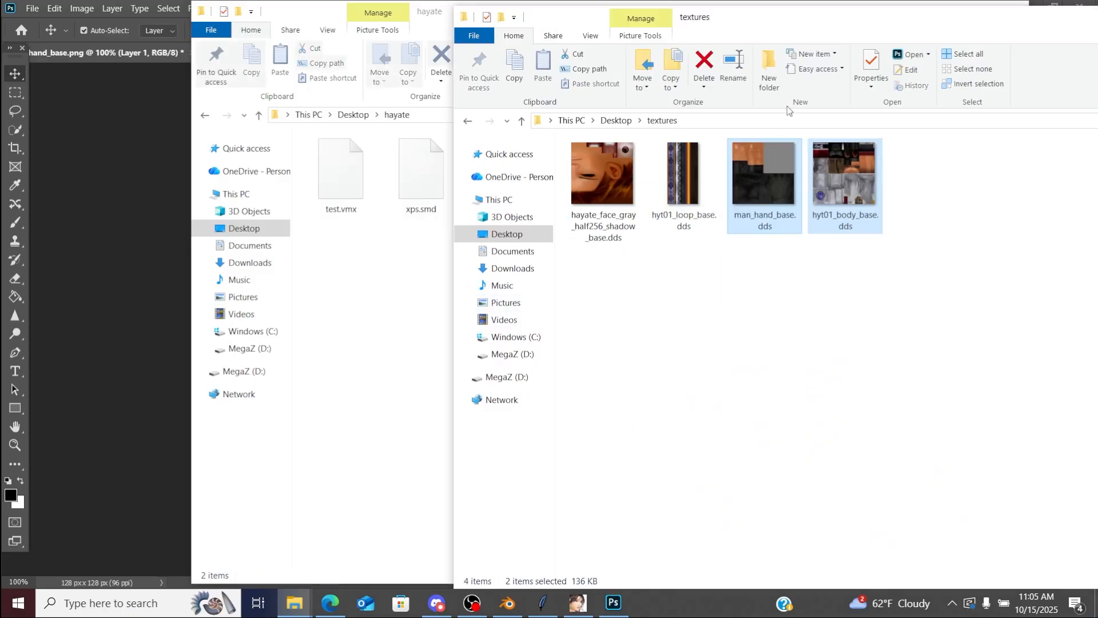
{"action": "left_click_drag", "start_coordinate": [773, 25], "coordinate": [576, 81]}
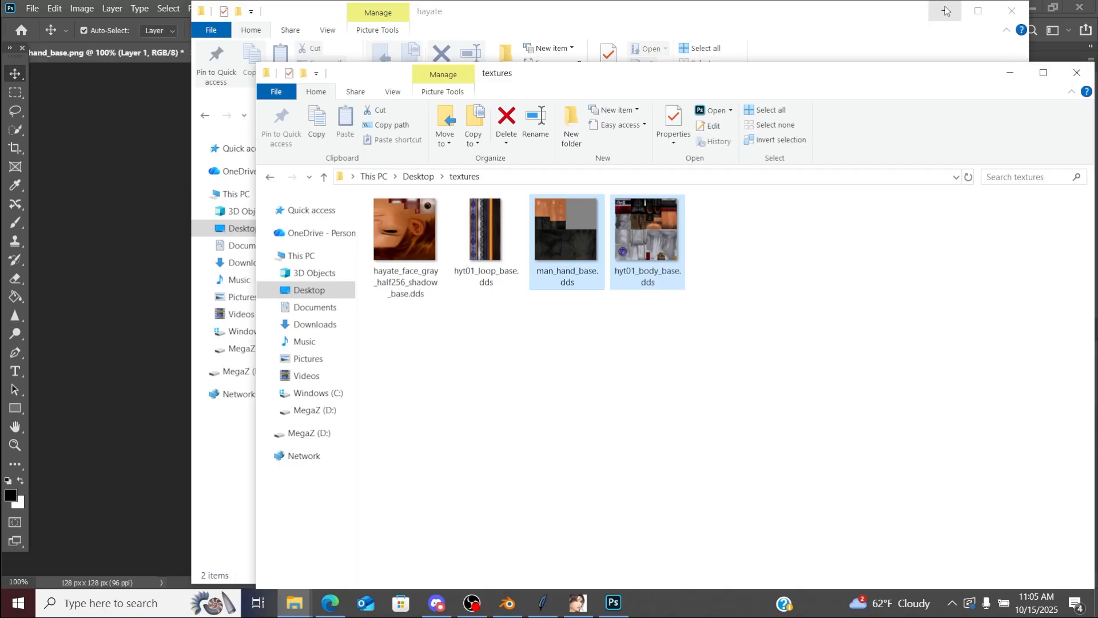
{"action": "left_click", "coordinate": [1012, 11]}
{"action": "left_click", "coordinate": [1077, 73]}
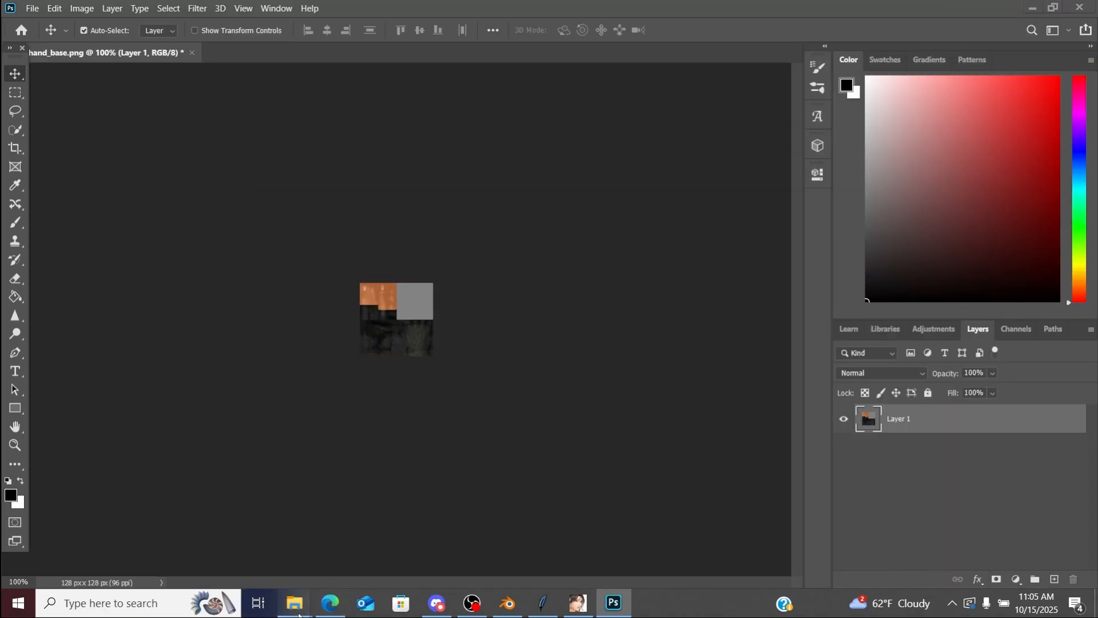
Step: Check the source textures in the Costume 1 folder and close the man_hand_base.png document without saving
{"action": "mouse_move", "coordinate": [294, 603]}
{"action": "mouse_move", "coordinate": [206, 543]}
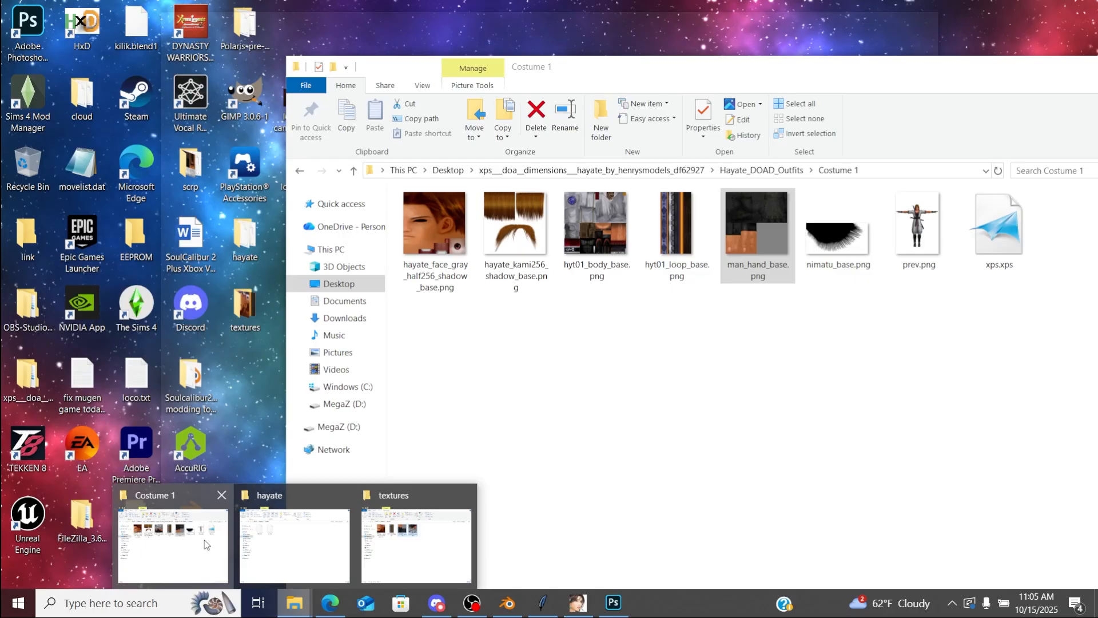
{"action": "left_click", "coordinate": [206, 543]}
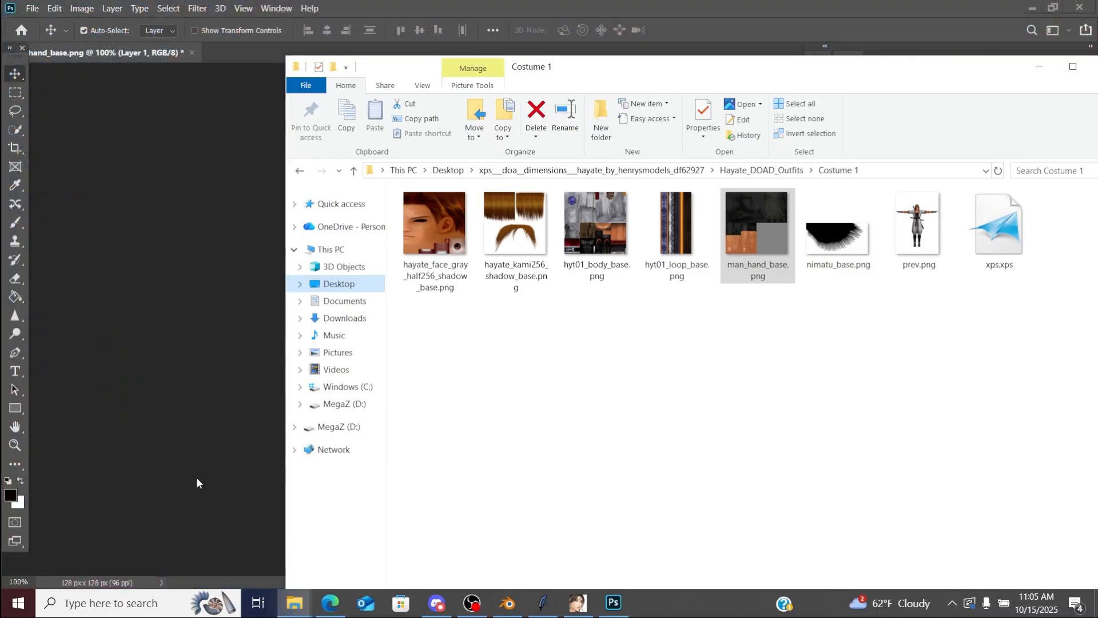
{"action": "left_click", "coordinate": [184, 187]}
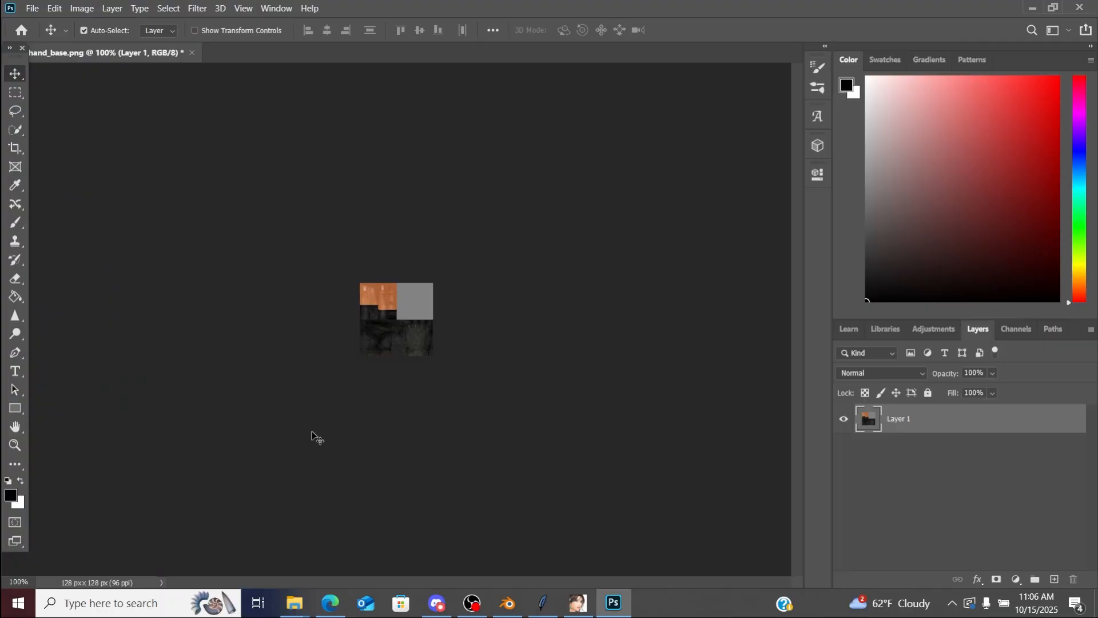
{"action": "mouse_move", "coordinate": [294, 602]}
{"action": "mouse_move", "coordinate": [403, 566]}
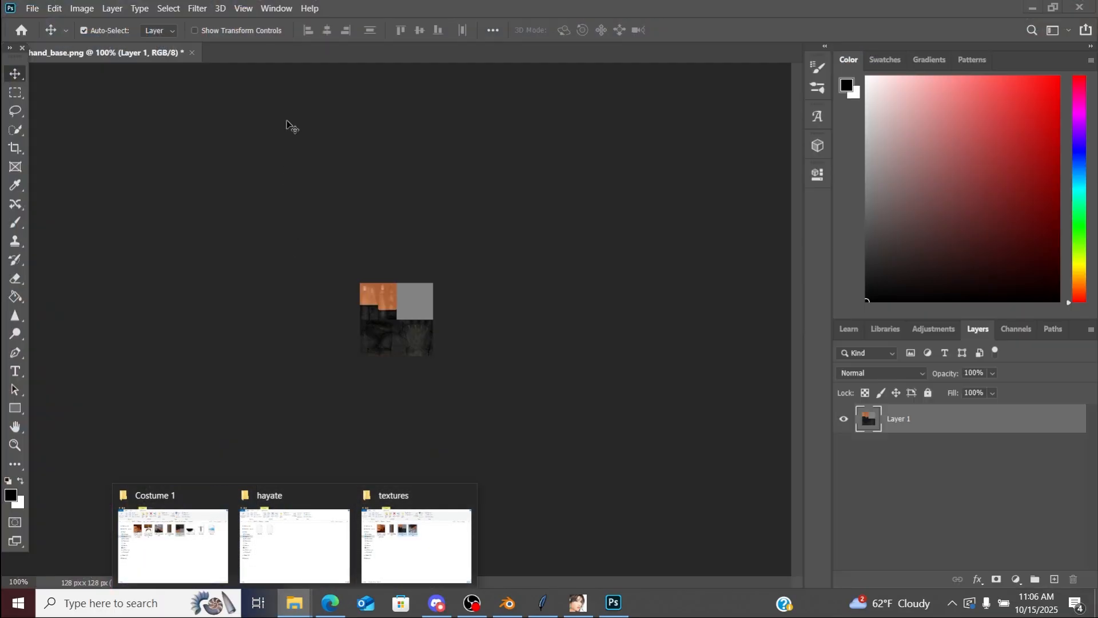
{"action": "left_click", "coordinate": [192, 52]}
{"action": "left_click", "coordinate": [568, 237]}
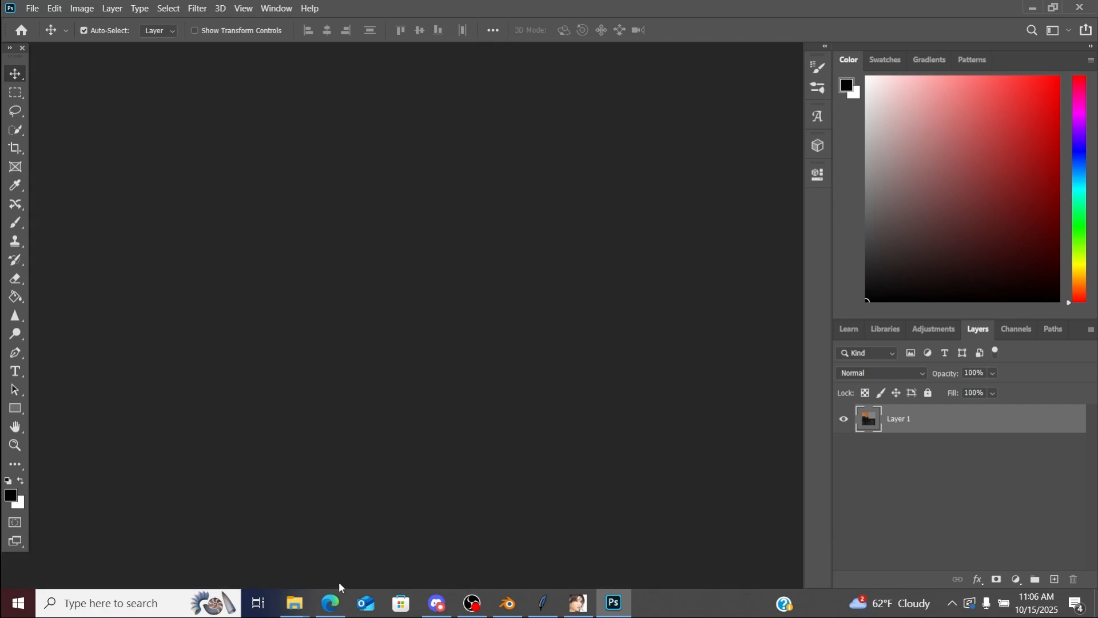
Step: Switch to Photopea, open nimatu_base.png from the Costume 1 folder and flip the image vertically
{"action": "left_click", "coordinate": [330, 603]}
{"action": "mouse_move", "coordinate": [297, 606]}
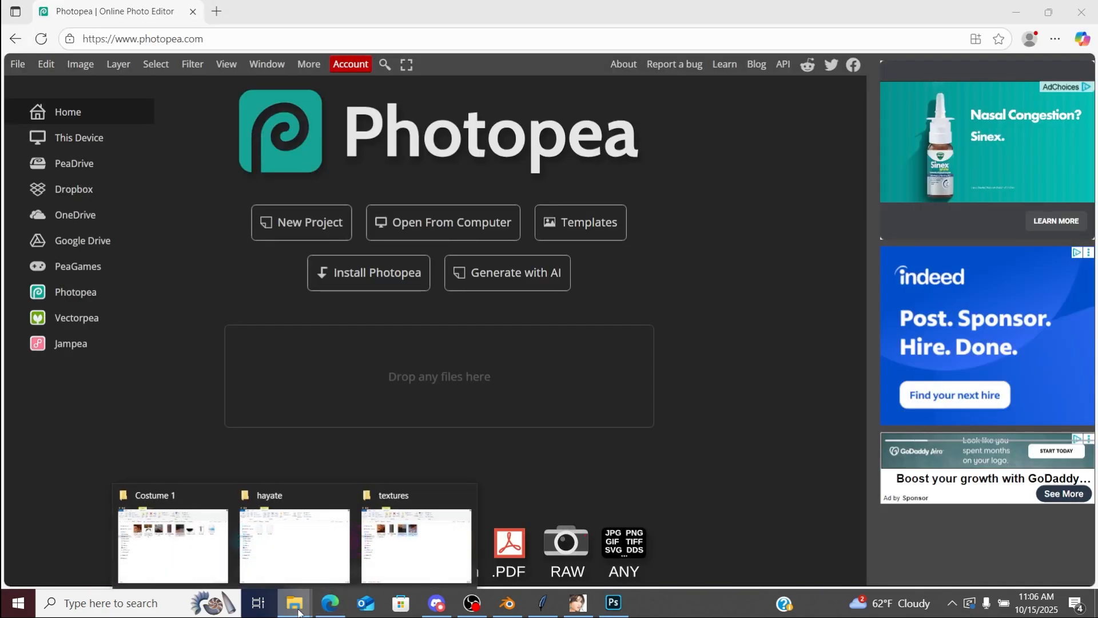
{"action": "left_click", "coordinate": [188, 543]}
{"action": "left_click_drag", "start_coordinate": [815, 240], "coordinate": [272, 391]}
{"action": "left_click", "coordinate": [81, 63]}
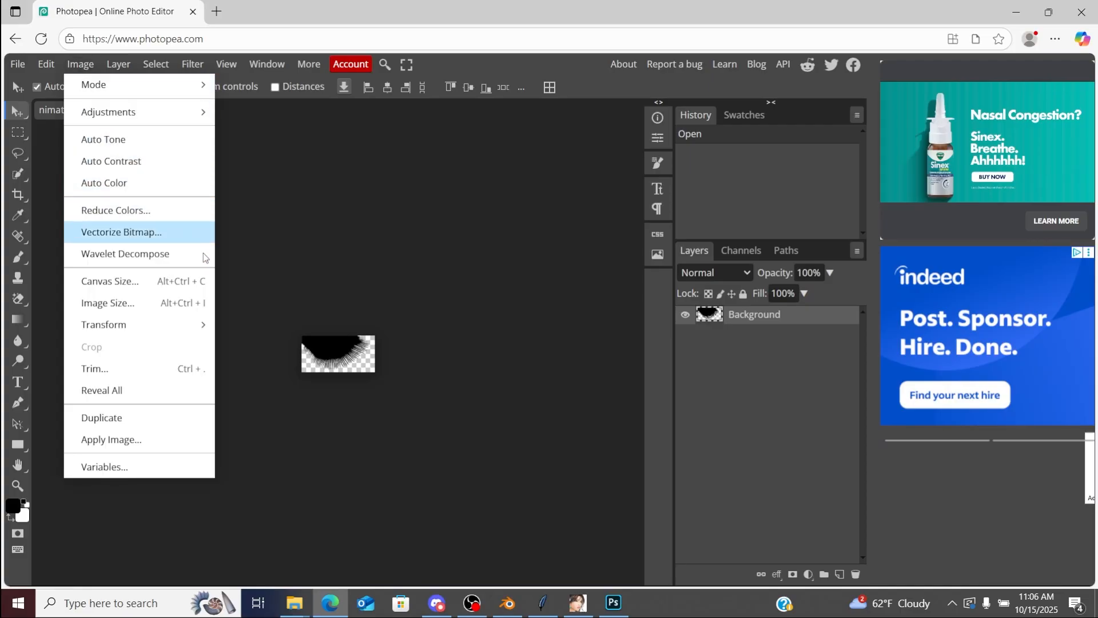
{"action": "mouse_move", "coordinate": [191, 324]}
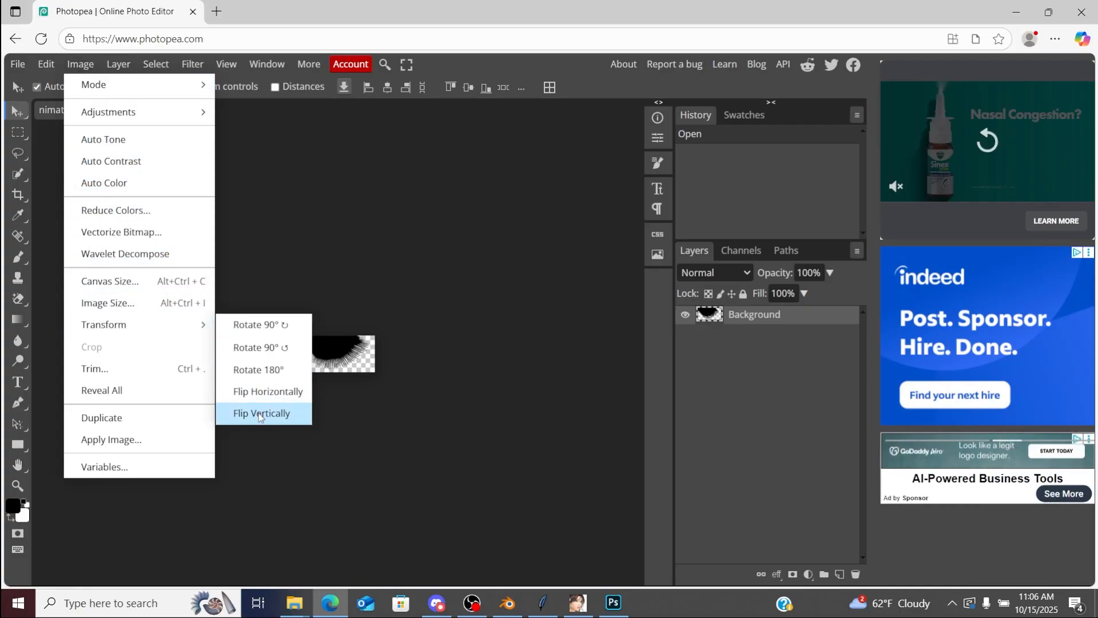
{"action": "left_click", "coordinate": [260, 414]}
Step: Export the flipped eyelash texture in DDS format
{"action": "left_click", "coordinate": [18, 64]}
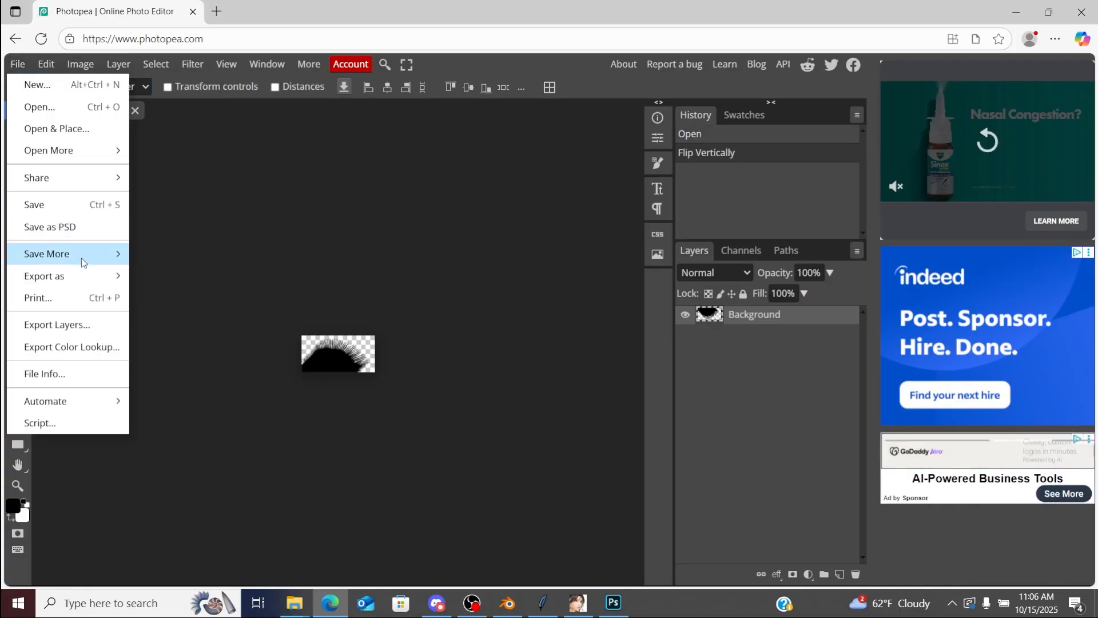
{"action": "mouse_move", "coordinate": [69, 276]}
{"action": "mouse_move", "coordinate": [171, 429]}
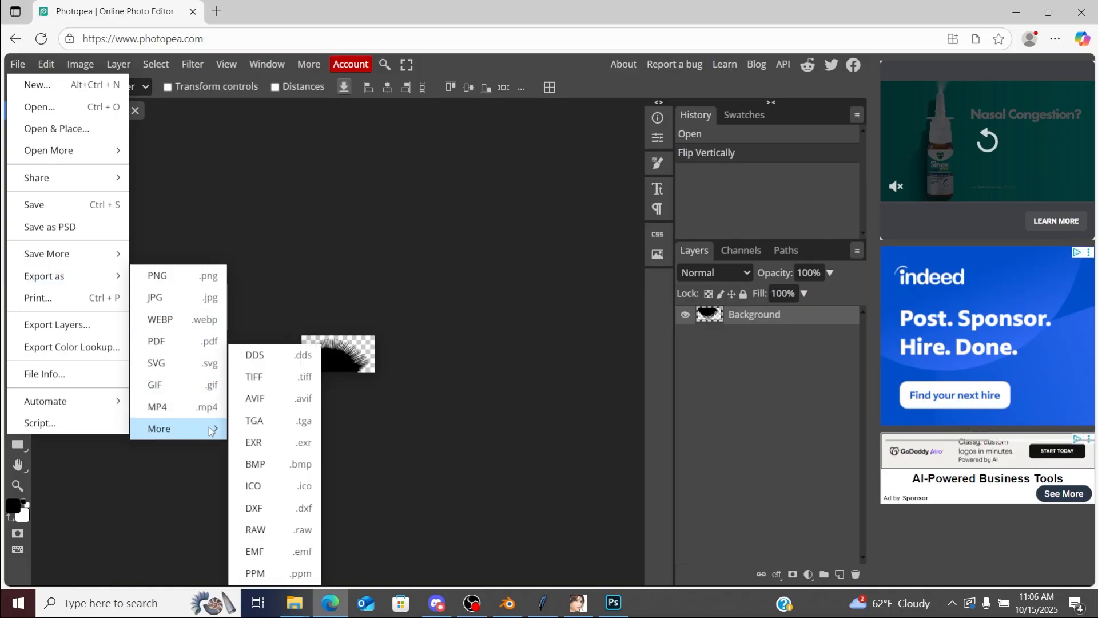
Step: Export the nimatu_base image as a DDS file and close the browser
{"action": "left_click", "coordinate": [249, 358]}
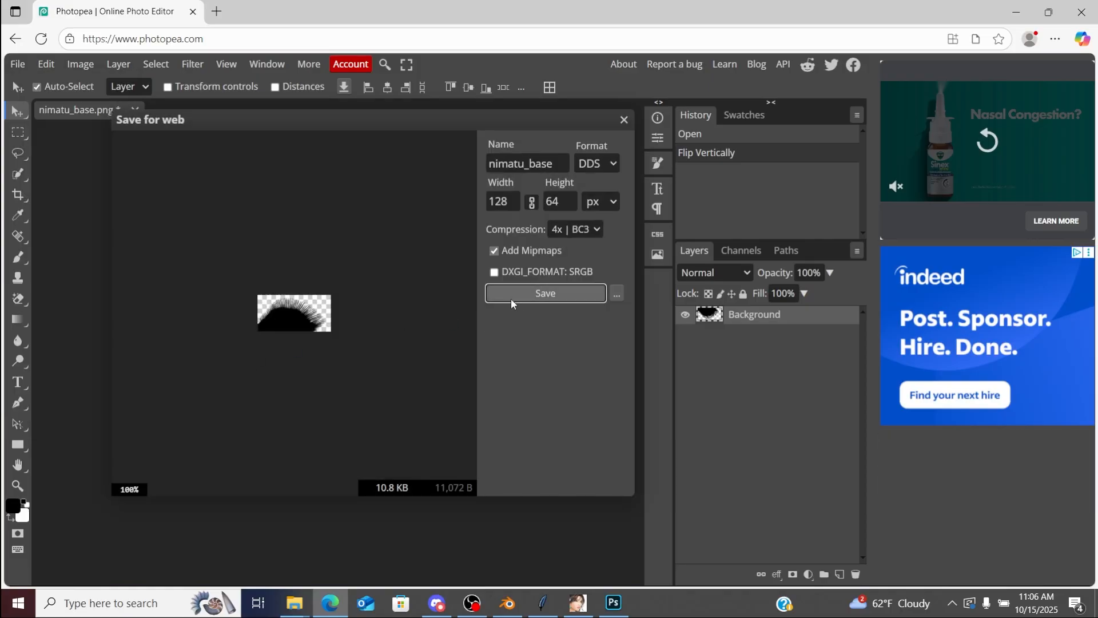
{"action": "left_click", "coordinate": [512, 294]}
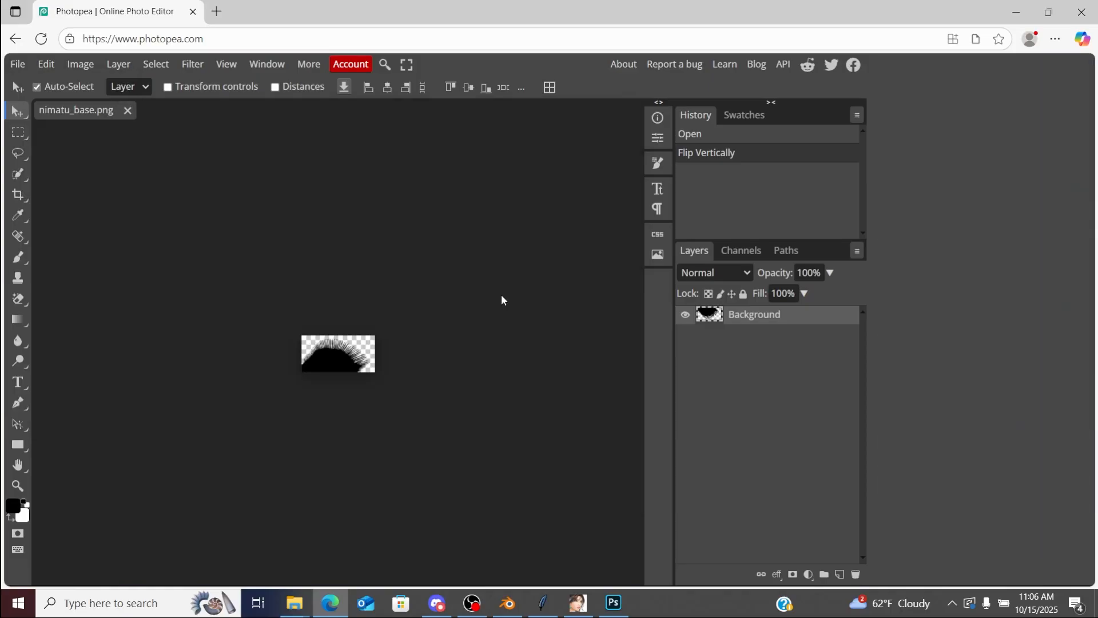
{"action": "left_click", "coordinate": [1082, 6]}
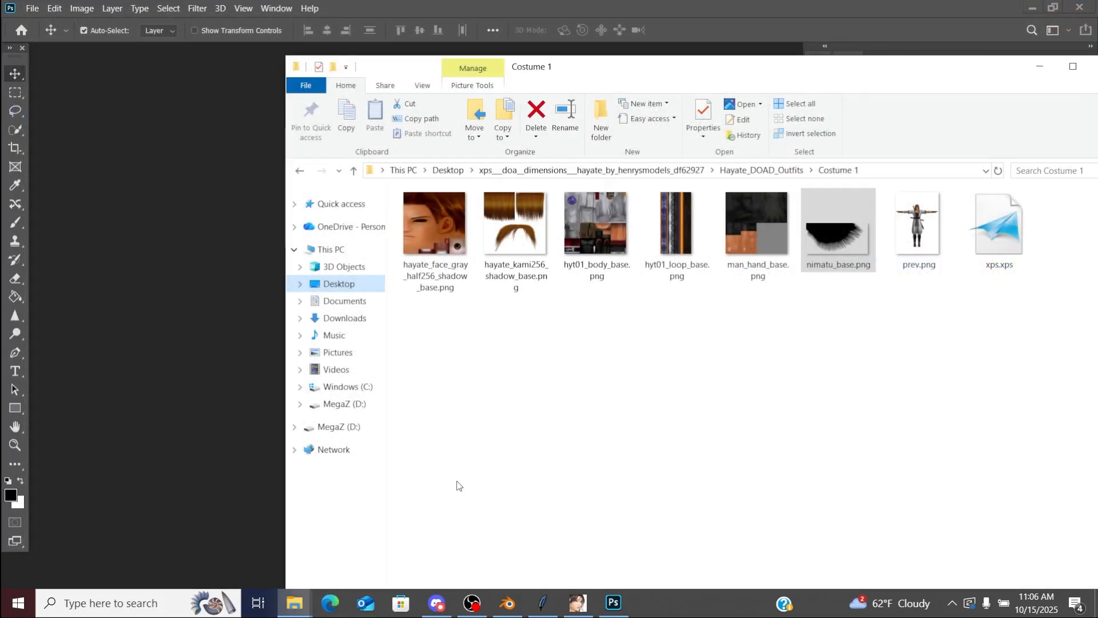
Step: Go to the Desktop in File Explorer and open the textures folder
{"action": "left_click", "coordinate": [355, 286]}
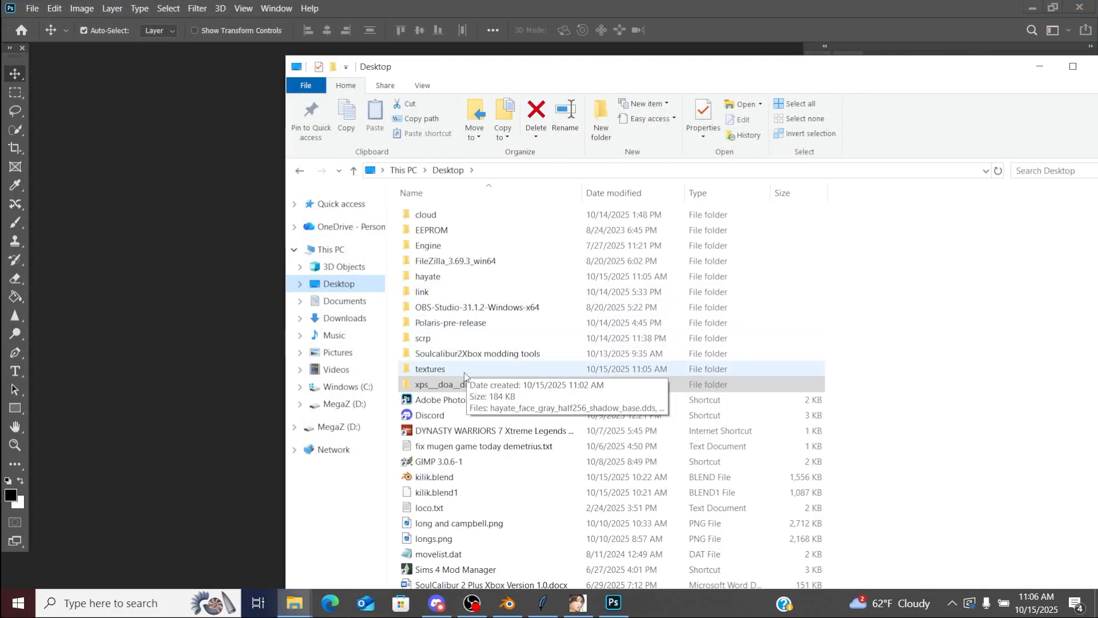
{"action": "left_click_drag", "start_coordinate": [495, 70], "coordinate": [411, 39]}
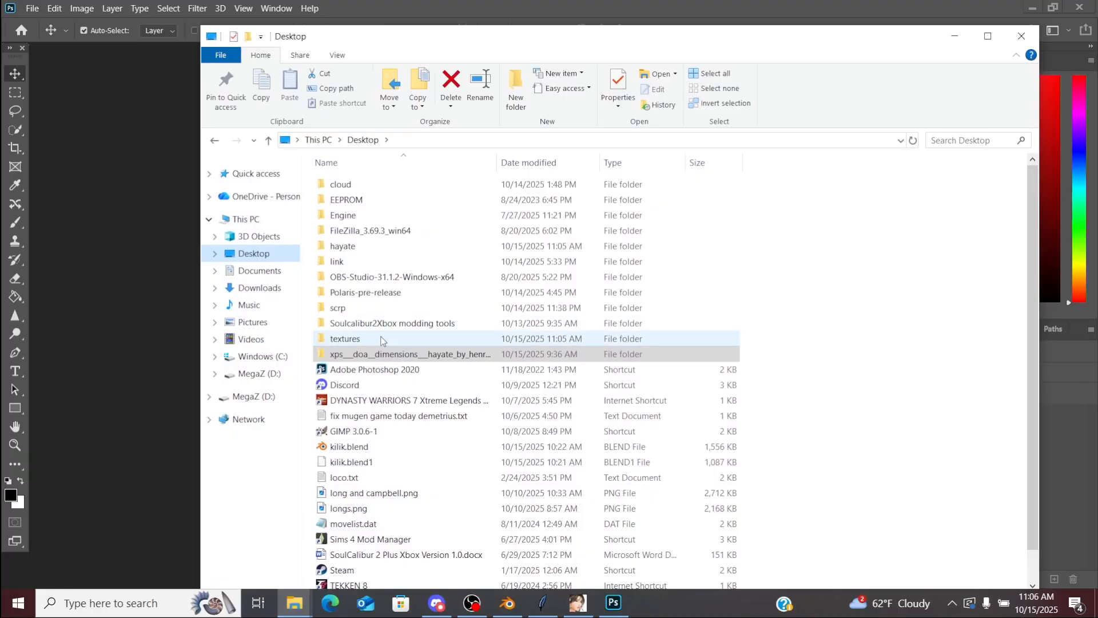
{"action": "double_click", "coordinate": [380, 338]}
Step: Move hayate_kami256_shadow_base.dds and nimatu_base.dds from a separate Downloads window into the textures folder, and close the Downloads window
{"action": "right_click", "coordinate": [262, 288]}
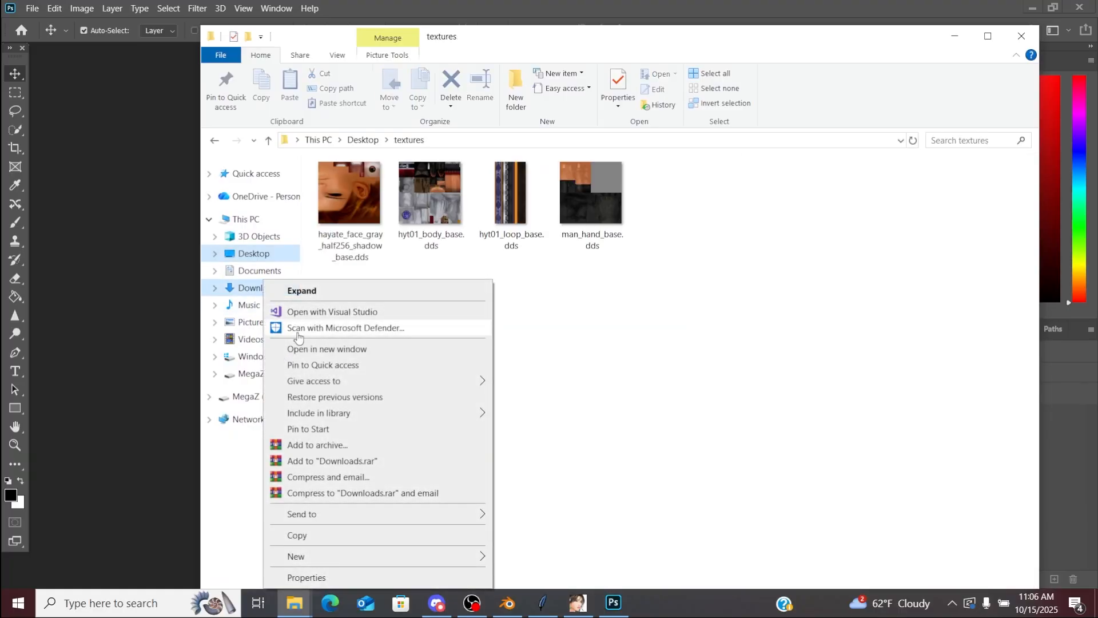
{"action": "left_click", "coordinate": [291, 347]}
{"action": "left_click_drag", "start_coordinate": [428, 25], "coordinate": [767, 115]}
{"action": "left_click_drag", "start_coordinate": [661, 301], "coordinate": [458, 384]}
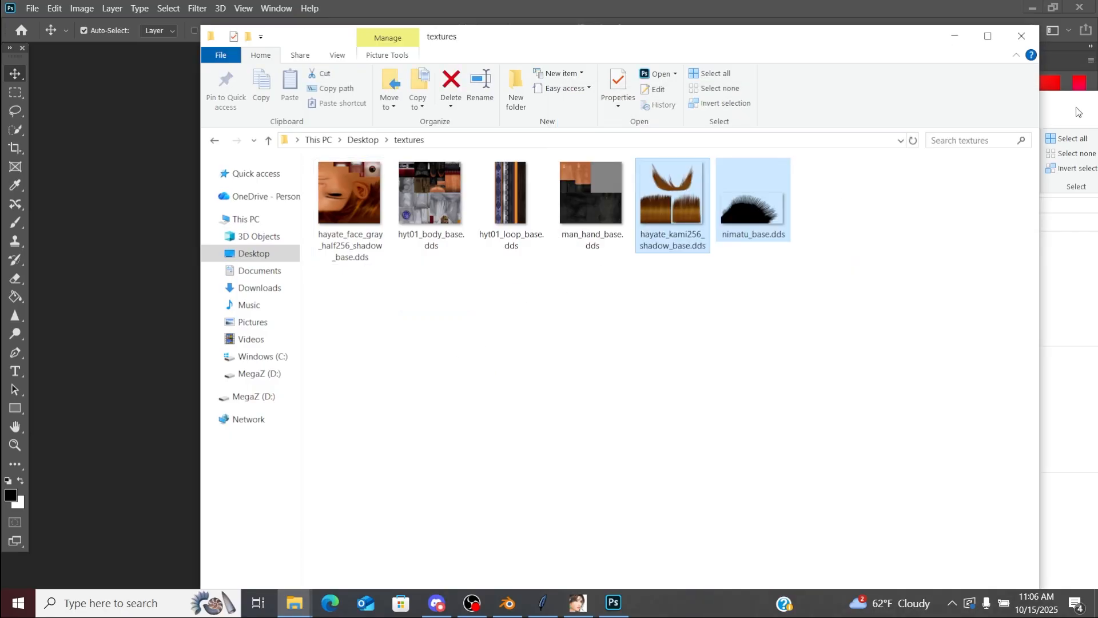
{"action": "left_click_drag", "start_coordinate": [1060, 115], "coordinate": [625, 200]}
{"action": "left_click", "coordinate": [949, 195]}
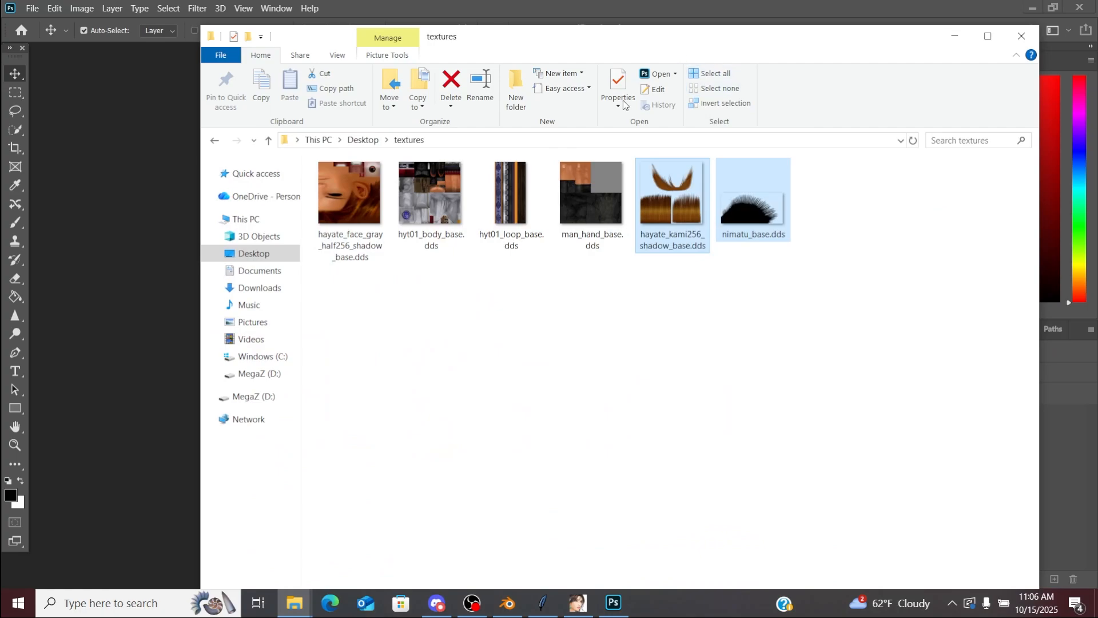
Step: Close the hayate folder window and open the Soulcalibur2Xbox modding tools folder on the Desktop
{"action": "left_click", "coordinate": [295, 603]}
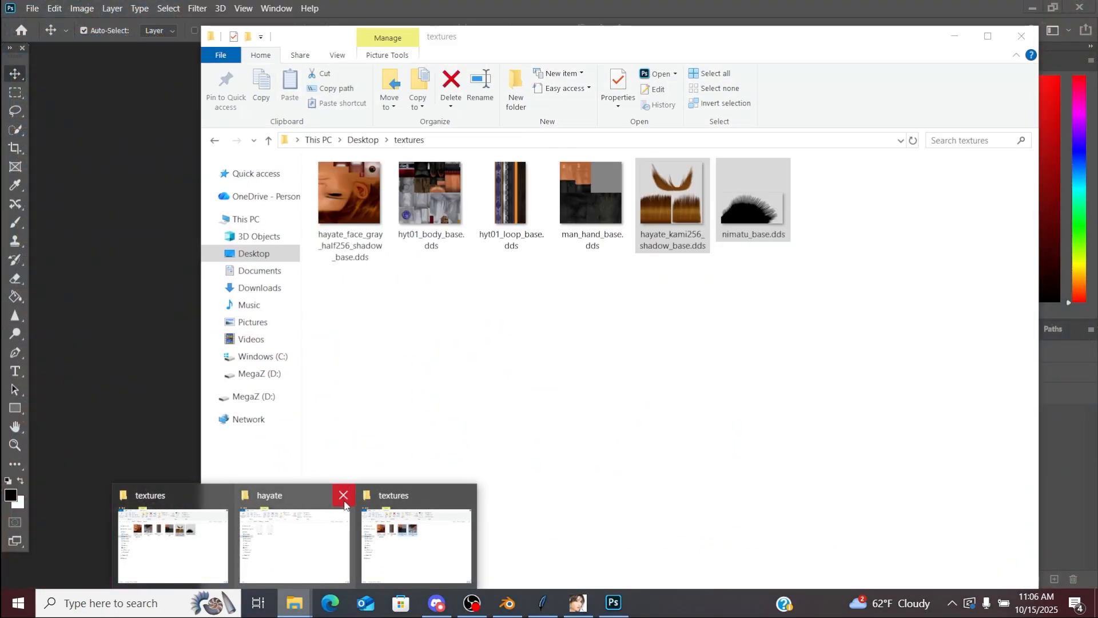
{"action": "left_click", "coordinate": [343, 495]}
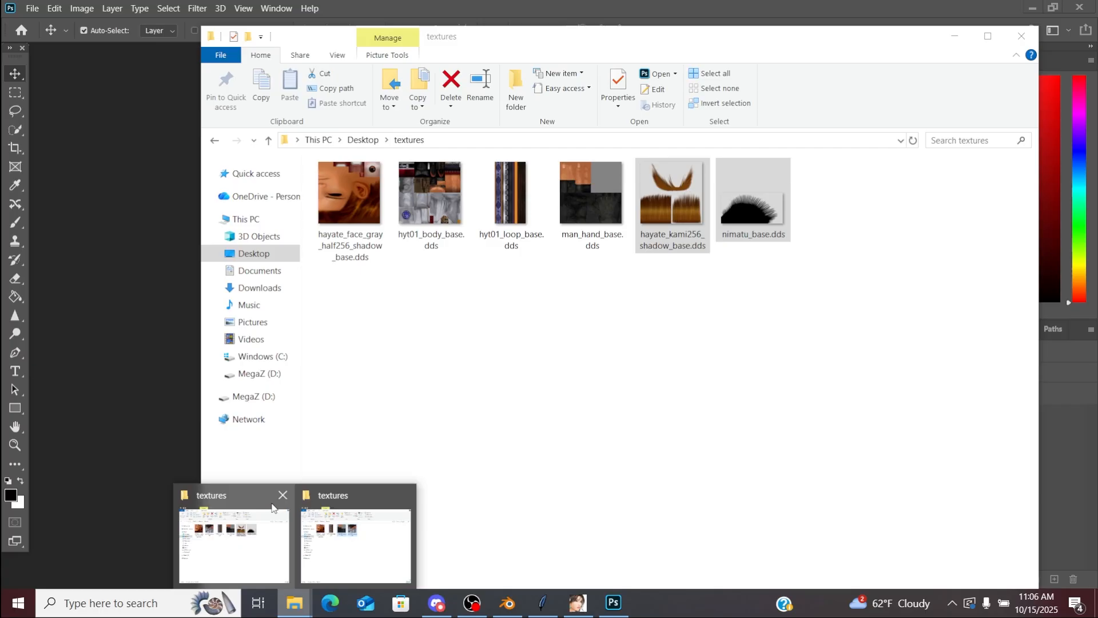
{"action": "left_click", "coordinate": [263, 515]}
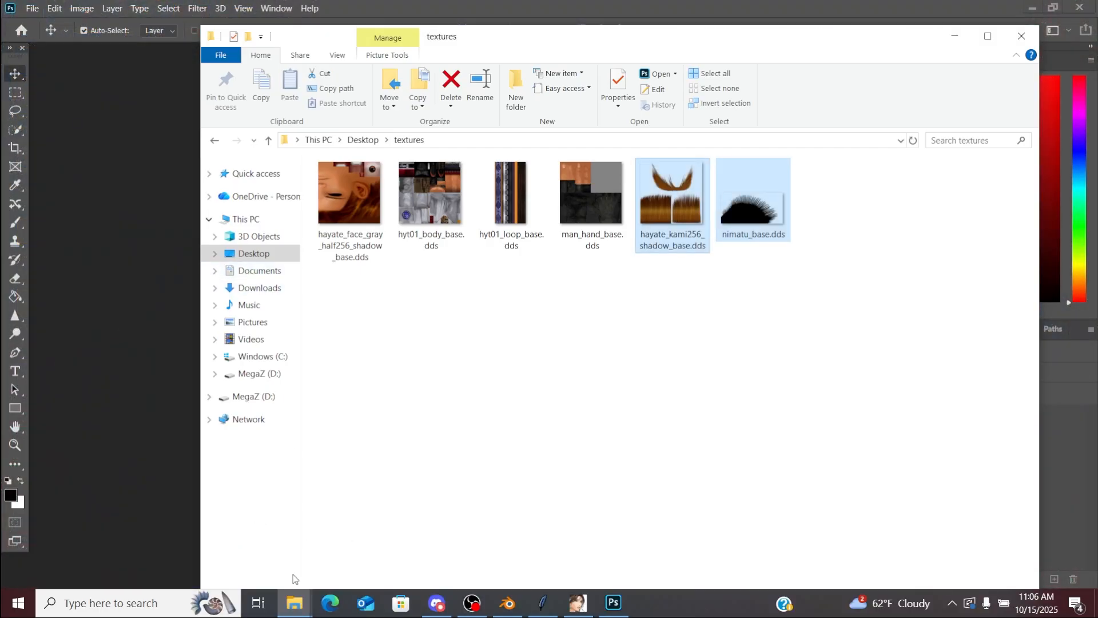
{"action": "left_click", "coordinate": [284, 257]}
{"action": "left_click", "coordinate": [295, 603]}
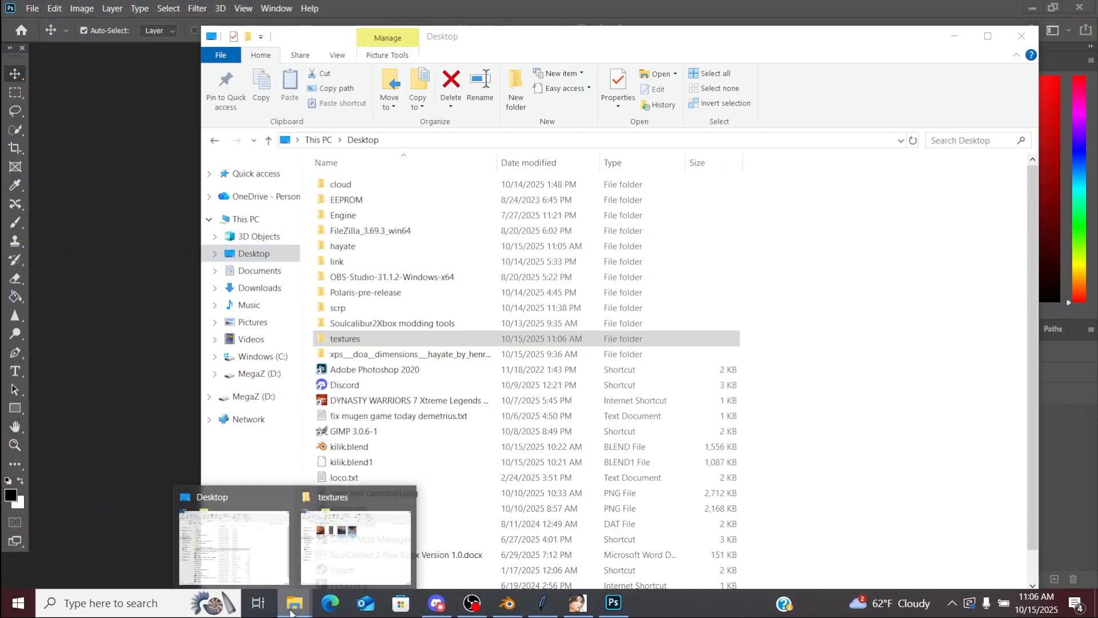
{"action": "left_click", "coordinate": [286, 568]}
{"action": "double_click", "coordinate": [357, 323]}
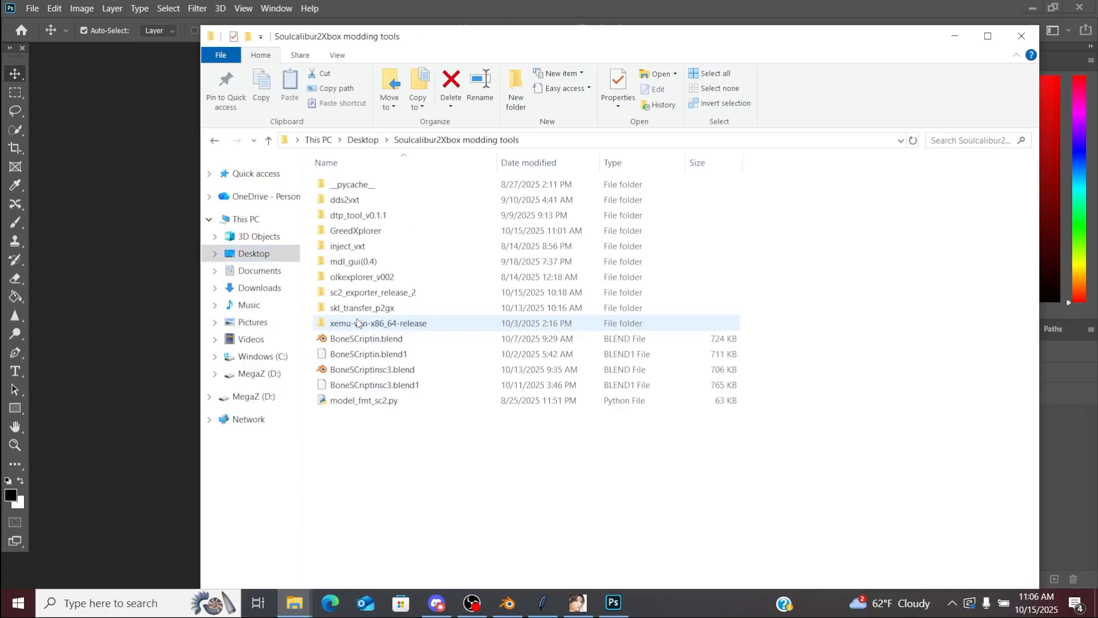
{"action": "left_click_drag", "start_coordinate": [401, 37], "coordinate": [488, 75]}
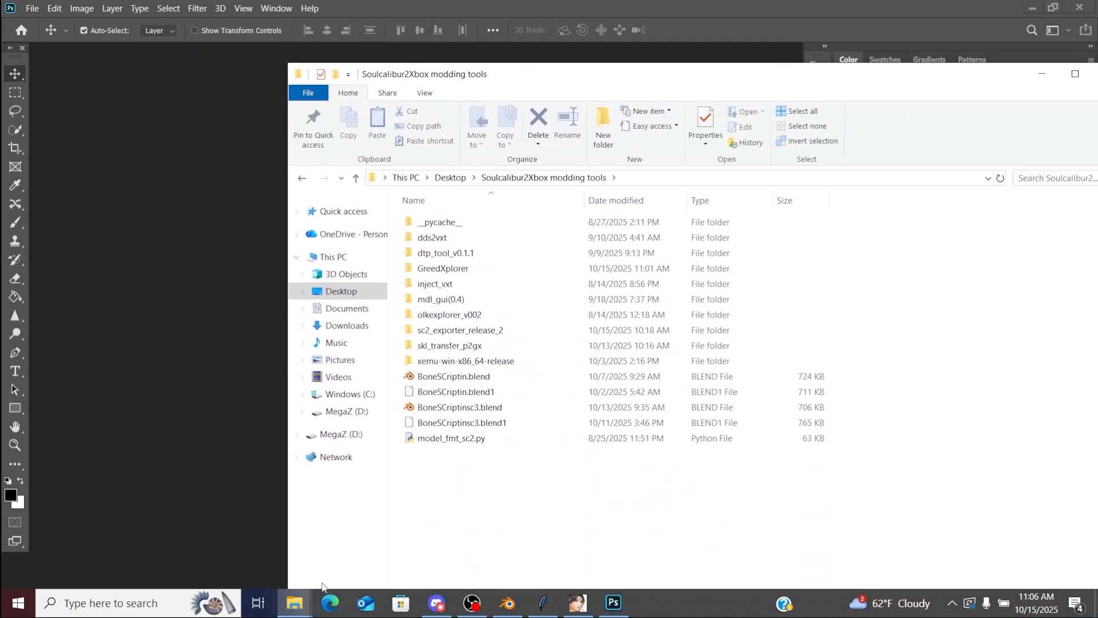
{"action": "left_click", "coordinate": [293, 613]}
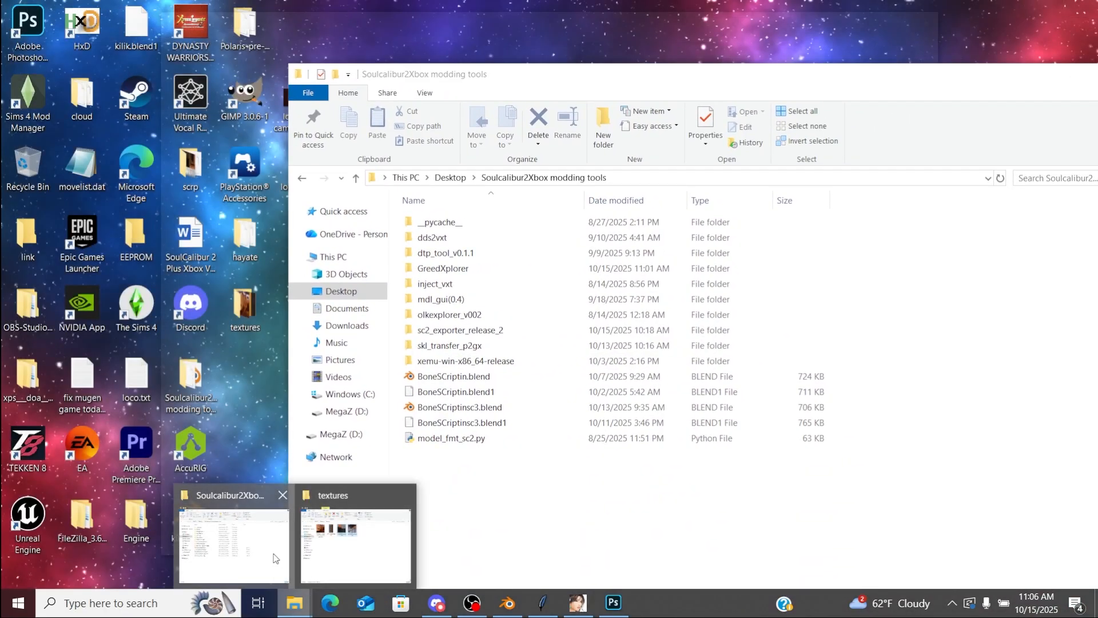
{"action": "left_click", "coordinate": [273, 553]}
{"action": "left_click", "coordinate": [306, 607]}
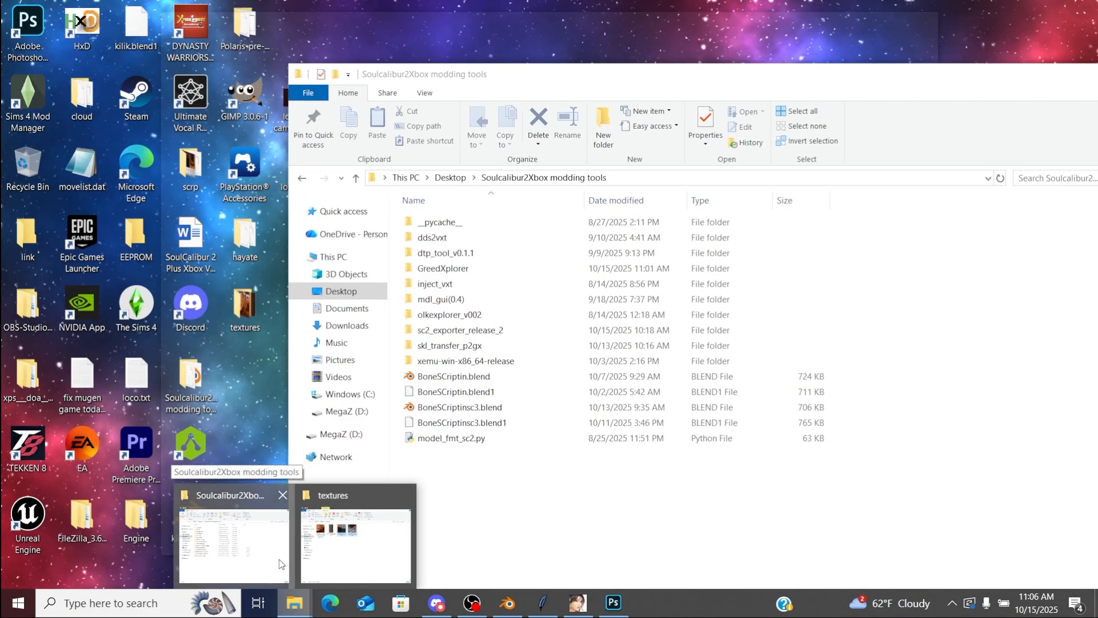
{"action": "left_click", "coordinate": [280, 564]}
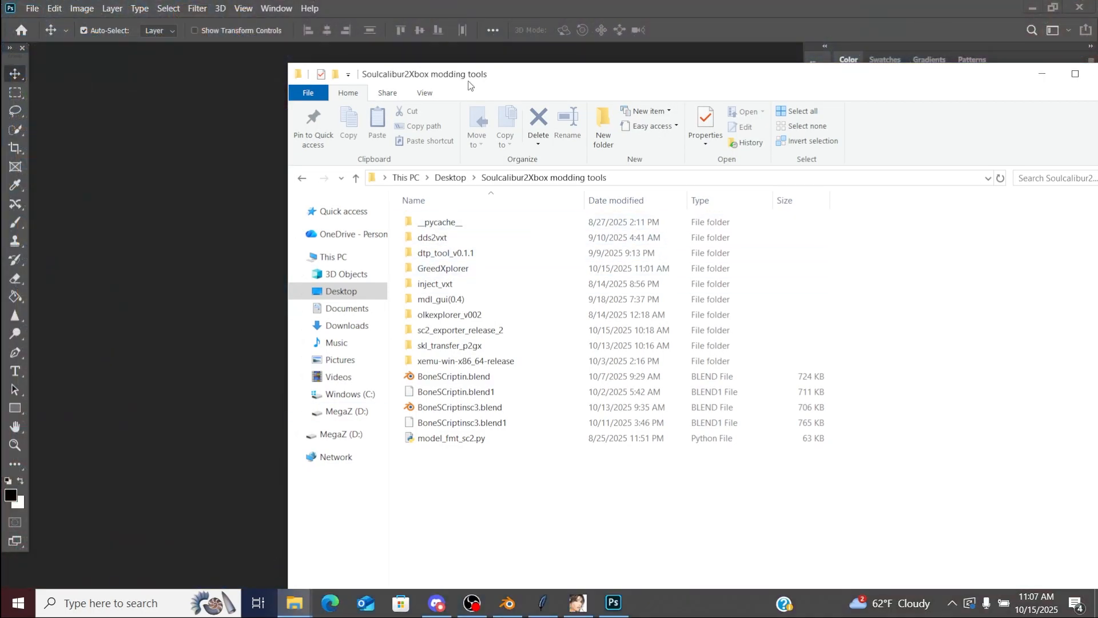
{"action": "left_click_drag", "start_coordinate": [468, 80], "coordinate": [346, 62]}
Step: Switch to Discord and check the dds to vxt tool entry in the Import Custom Mesh Xbox Guide
{"action": "left_click", "coordinate": [437, 603]}
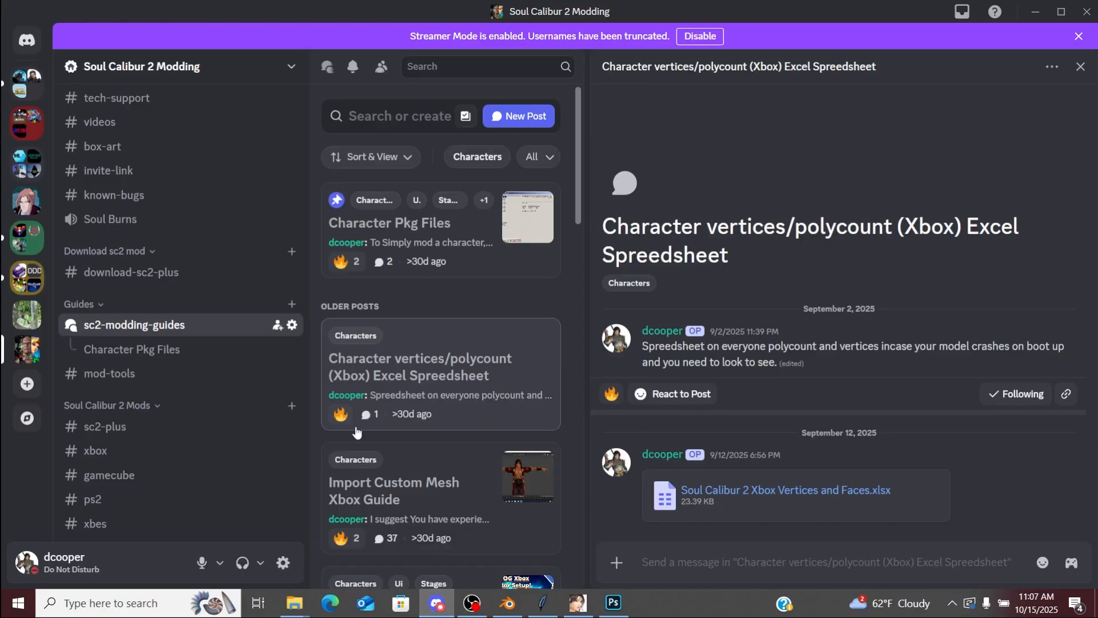
{"action": "left_click", "coordinate": [444, 516]}
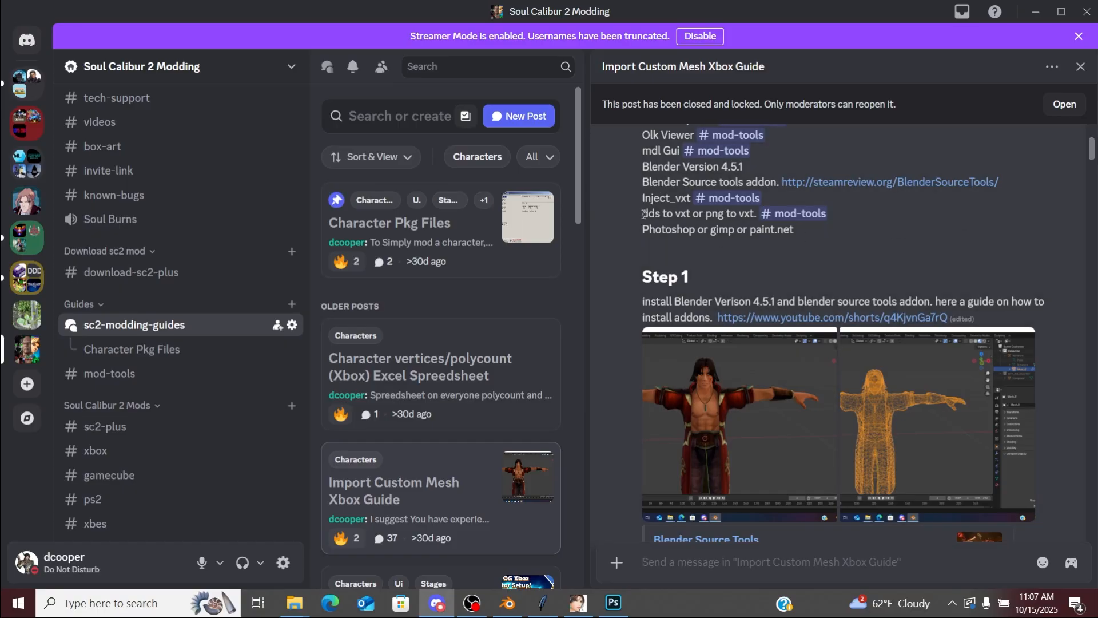
{"action": "left_click_drag", "start_coordinate": [661, 214], "coordinate": [686, 215]}
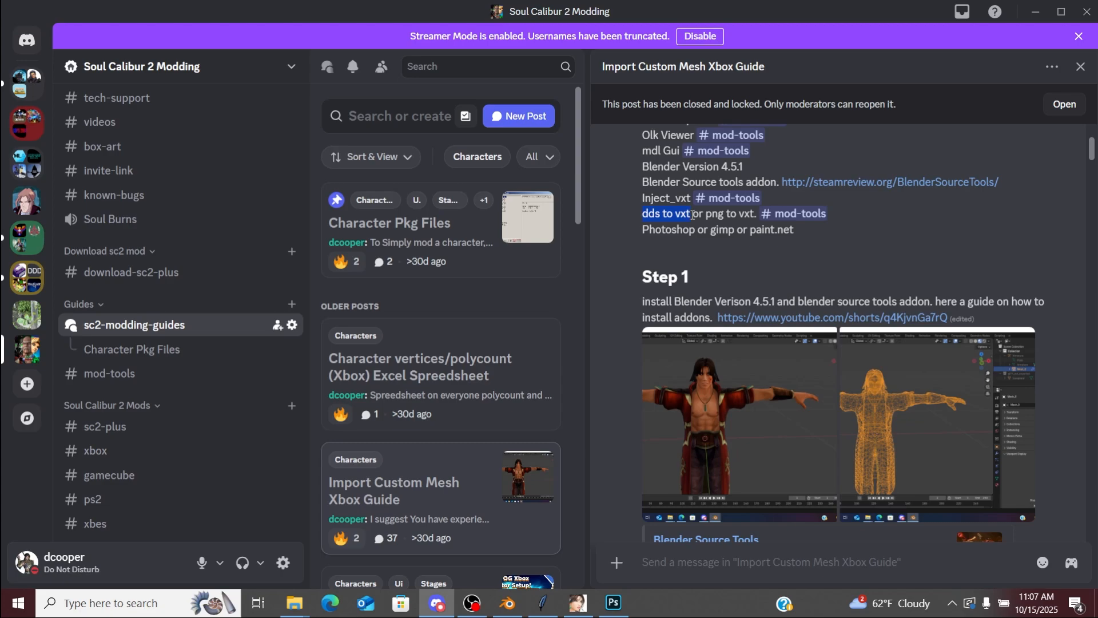
{"action": "left_click", "coordinate": [442, 608]}
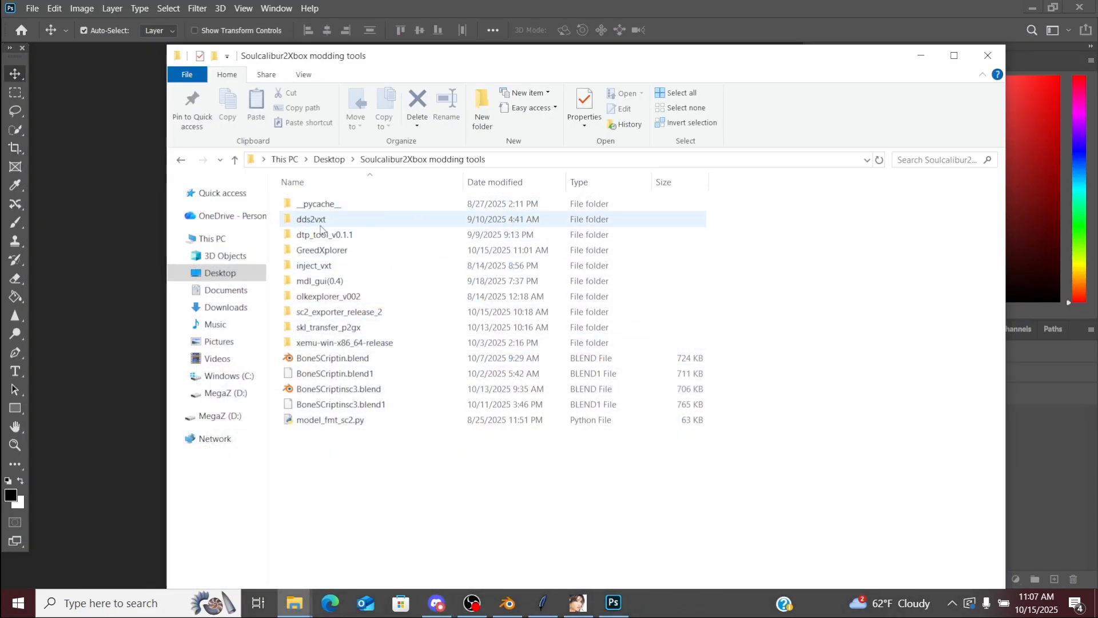
Step: Open the dds2vxt folder in the modding tools folder and launch Command Prompt alongside it
{"action": "mouse_move", "coordinate": [324, 223]}
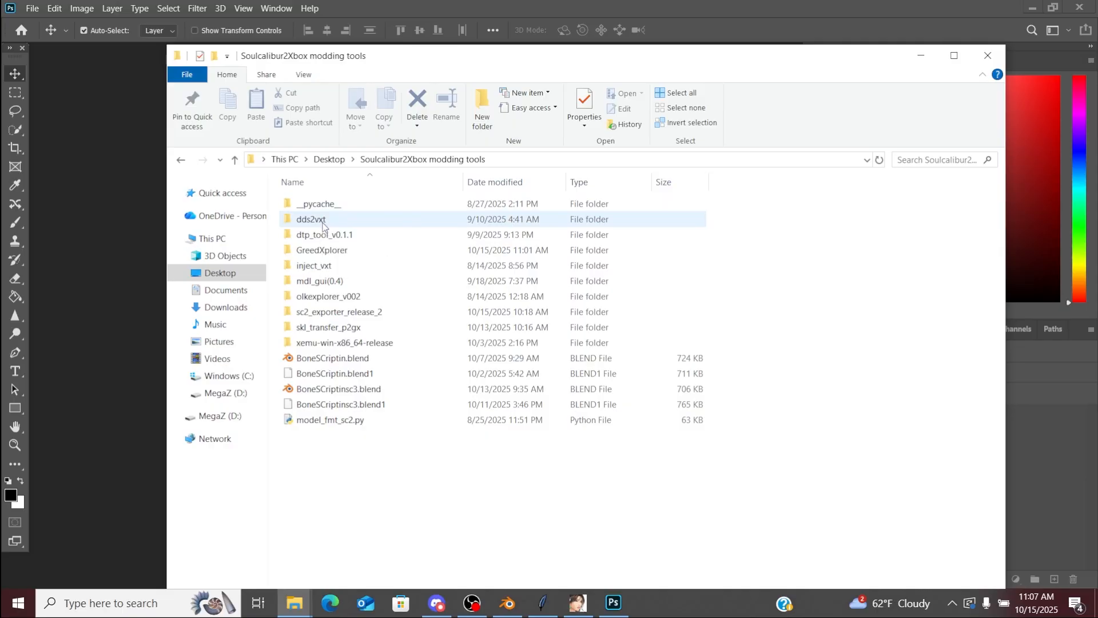
{"action": "double_click", "coordinate": [312, 219]}
{"action": "left_click", "coordinate": [170, 612]}
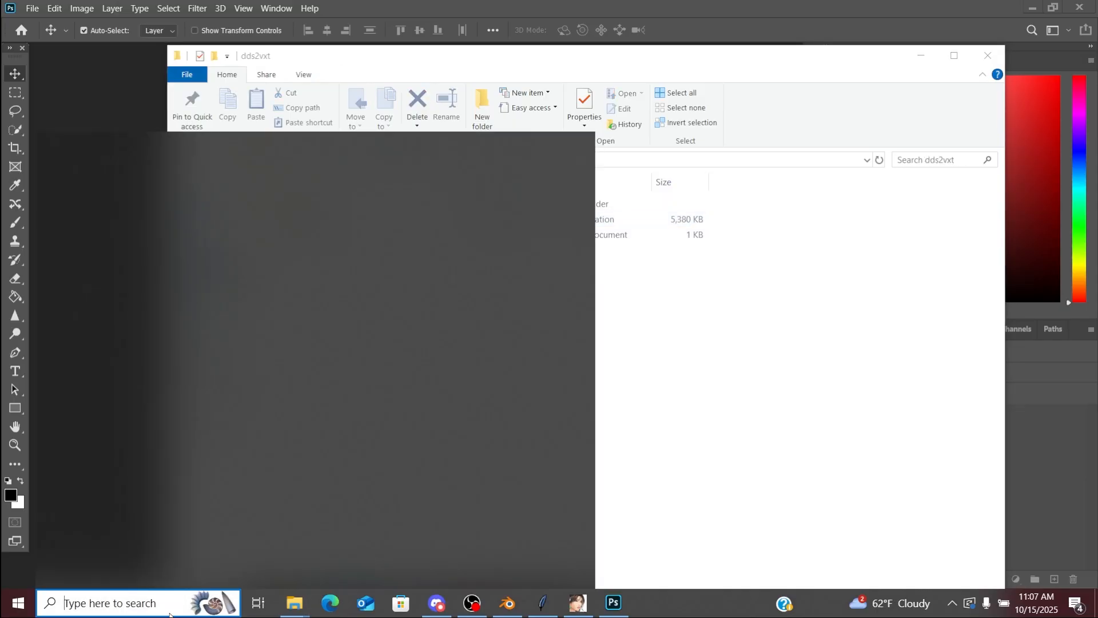
{"action": "type", "text": "co"}
{"action": "key", "text": "Return"}
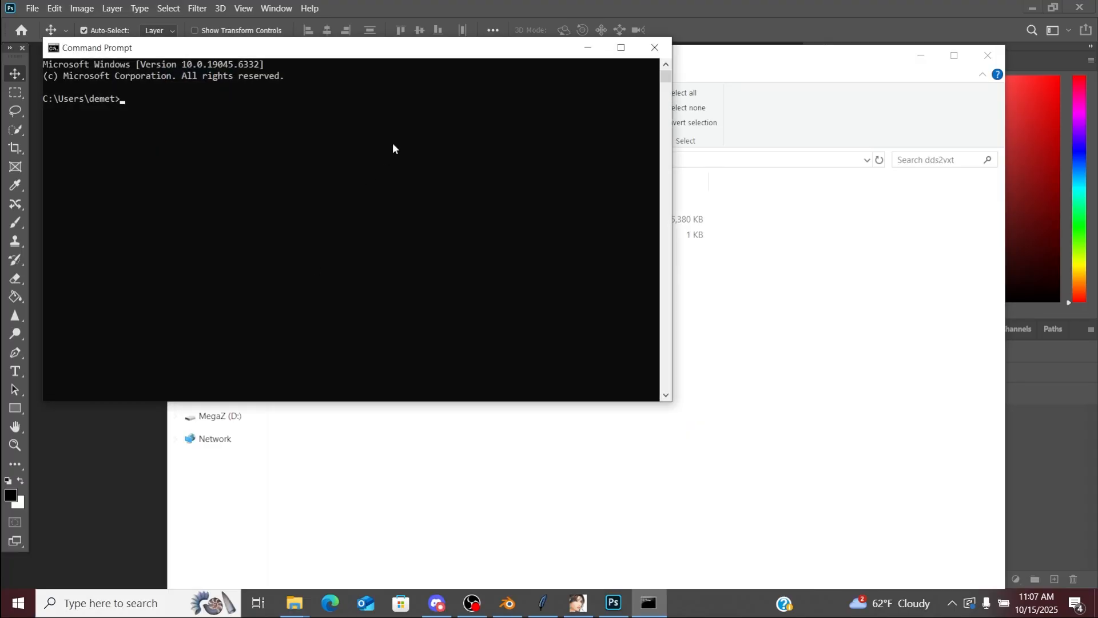
{"action": "left_click_drag", "start_coordinate": [740, 61], "coordinate": [996, 70]}
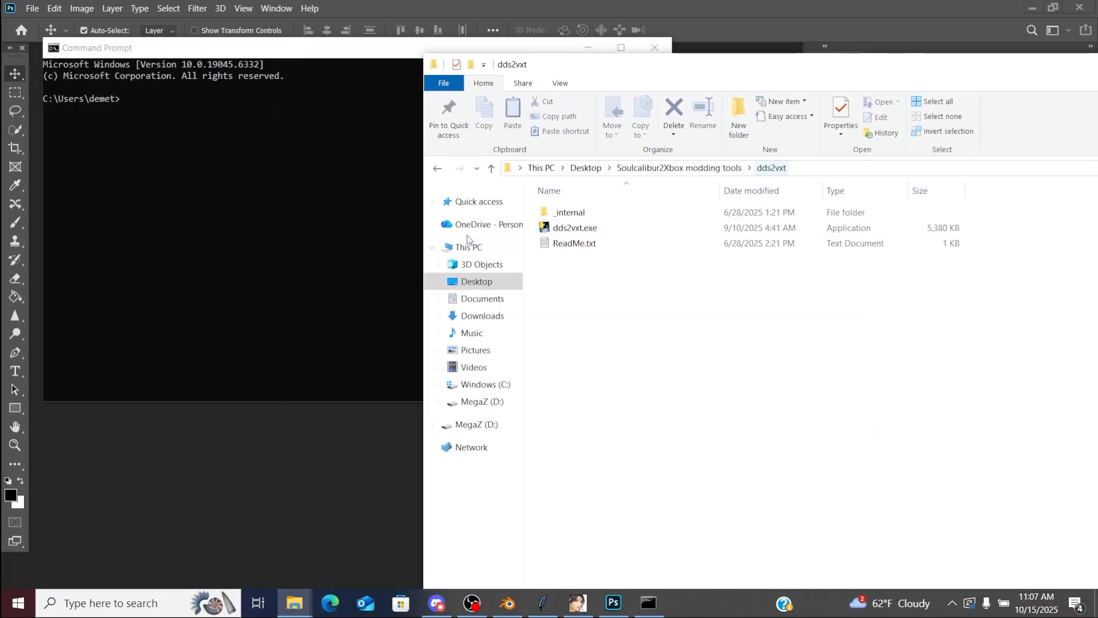
Step: Change the Command Prompt's working directory to the copied path of the dds2vxt folder and list its contents
{"action": "left_click", "coordinate": [290, 182]}
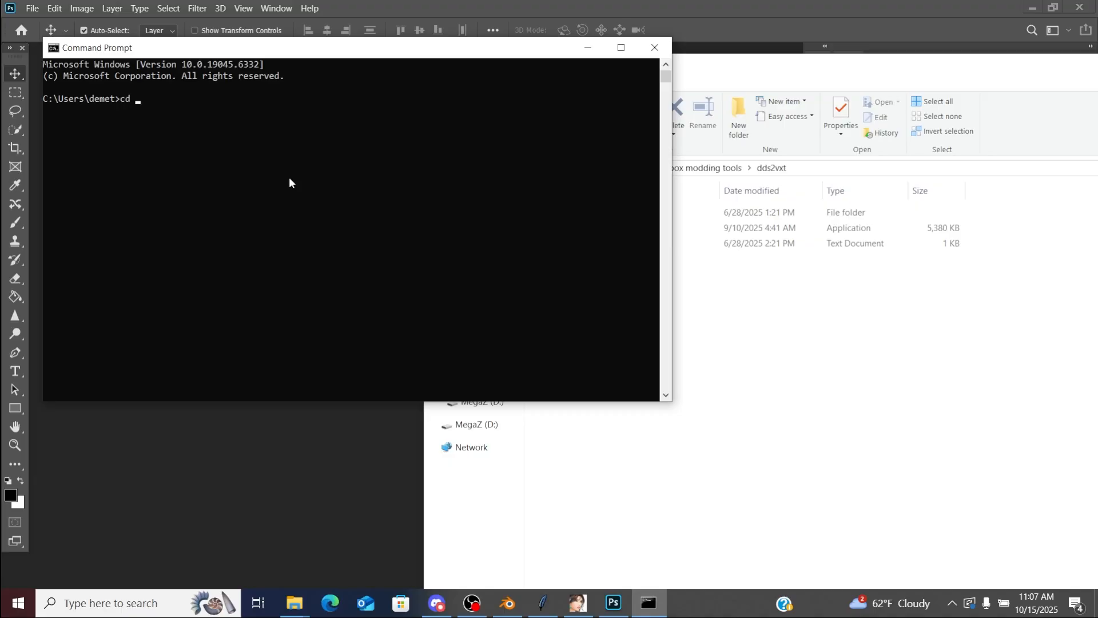
{"action": "left_click_drag", "start_coordinate": [761, 71], "coordinate": [798, 74]}
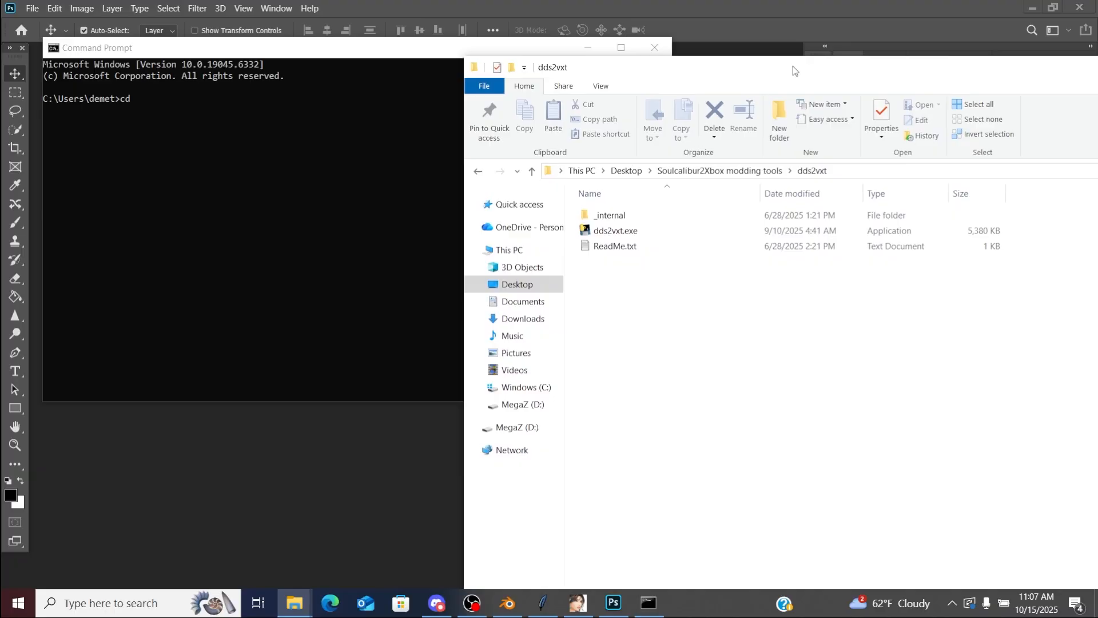
{"action": "left_click", "coordinate": [859, 172]}
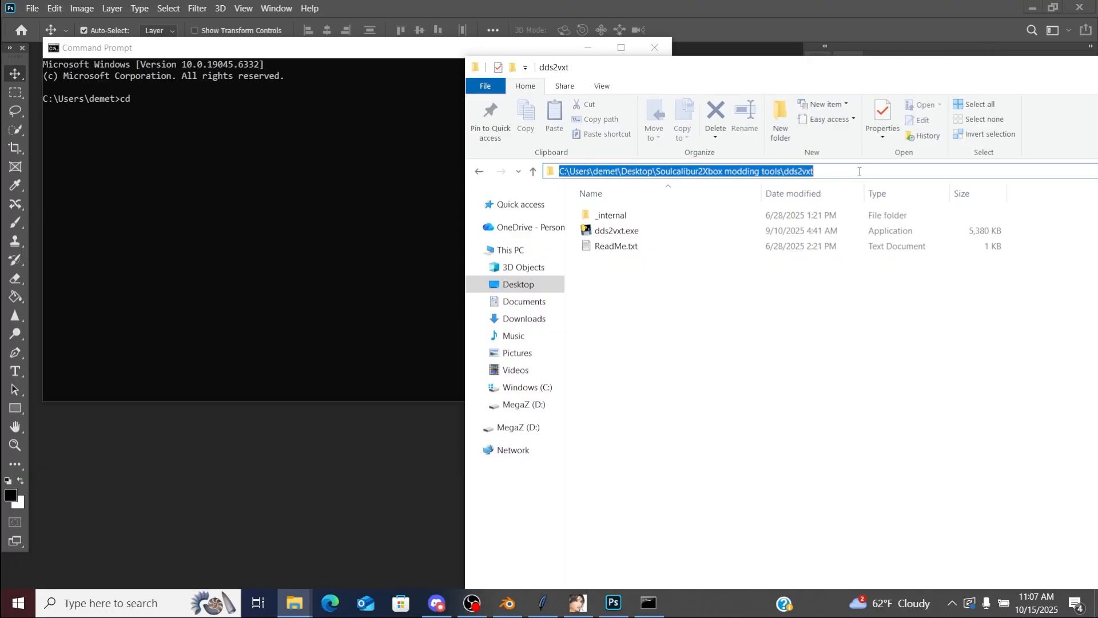
{"action": "key", "text": "ctrl+c"}
{"action": "left_click", "coordinate": [298, 131]}
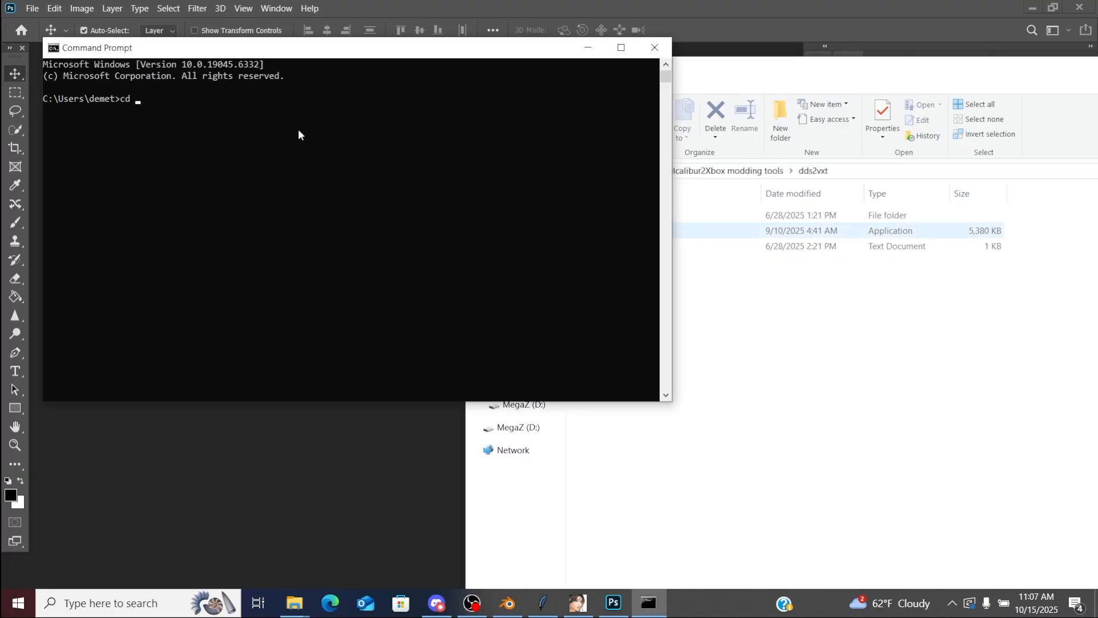
{"action": "key", "text": "ctrl+v"}
{"action": "key", "text": "Return"}
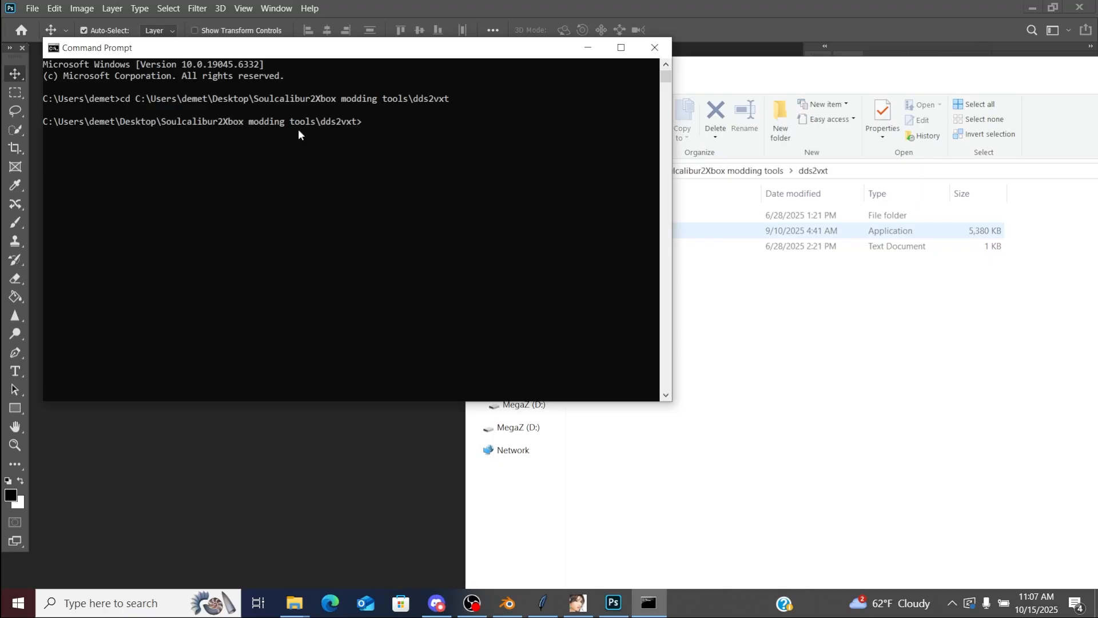
{"action": "type", "text": "dir"}
{"action": "key", "text": "Return"}
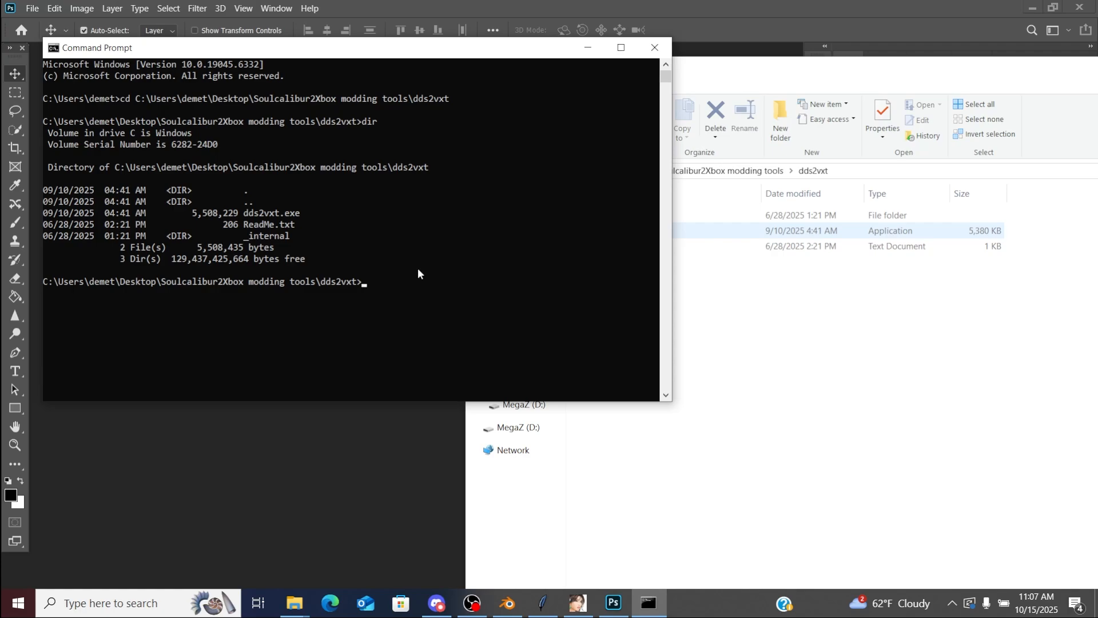
Step: Start a dds2vxt.exe command in Command Prompt with the path of the Desktop's textures folder as its first argument
{"action": "type", "text": "dds2vxt.e"}
{"action": "left_click_drag", "start_coordinate": [733, 75], "coordinate": [676, 43]}
{"action": "left_click", "coordinate": [475, 253]}
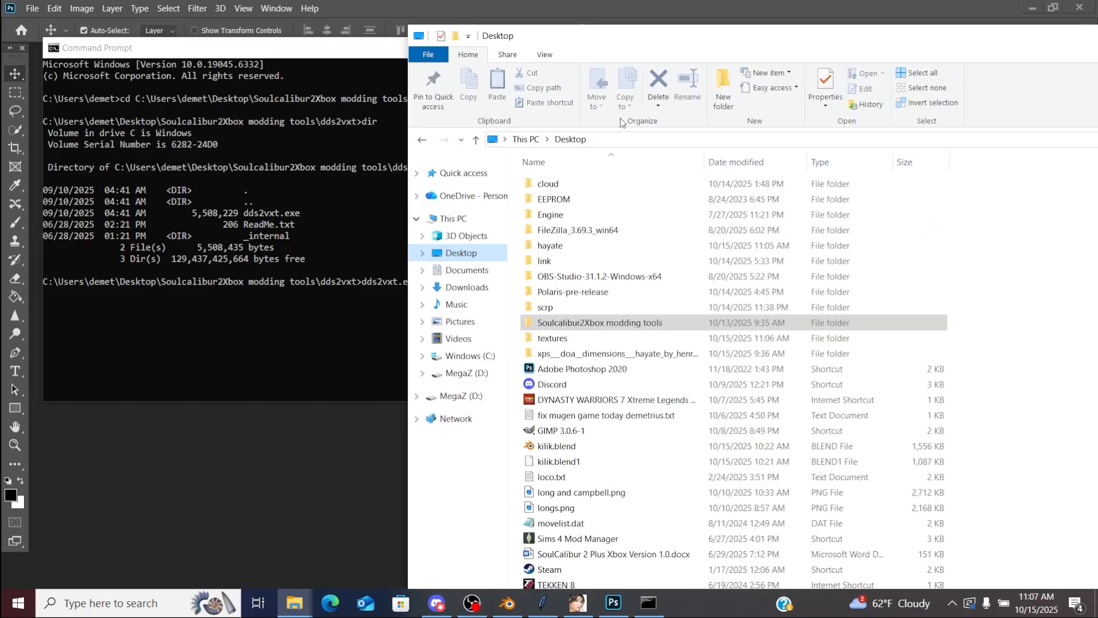
{"action": "left_click_drag", "start_coordinate": [576, 42], "coordinate": [509, 17]}
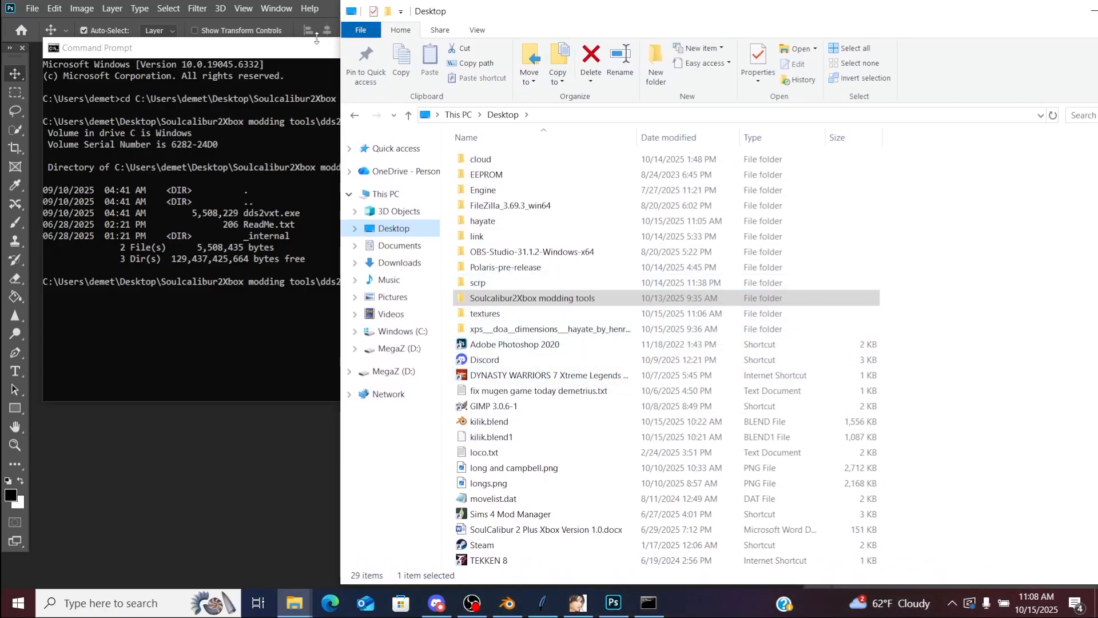
{"action": "left_click_drag", "start_coordinate": [313, 49], "coordinate": [264, 43]}
{"action": "left_click", "coordinate": [543, 455]}
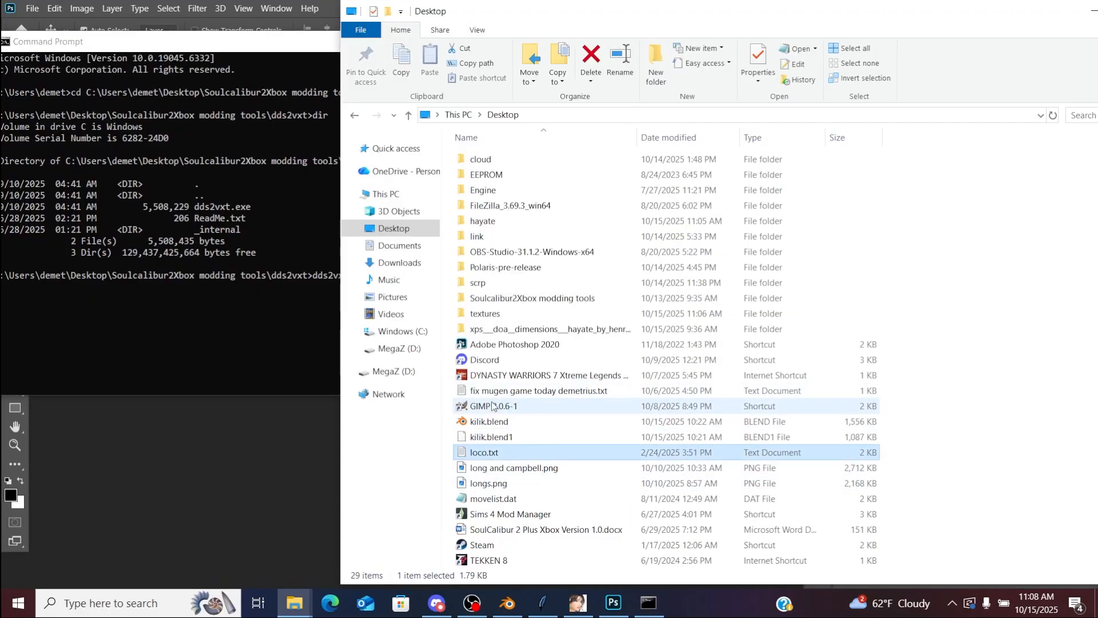
{"action": "left_click_drag", "start_coordinate": [488, 314], "coordinate": [303, 331]}
{"action": "left_click", "coordinate": [303, 328]}
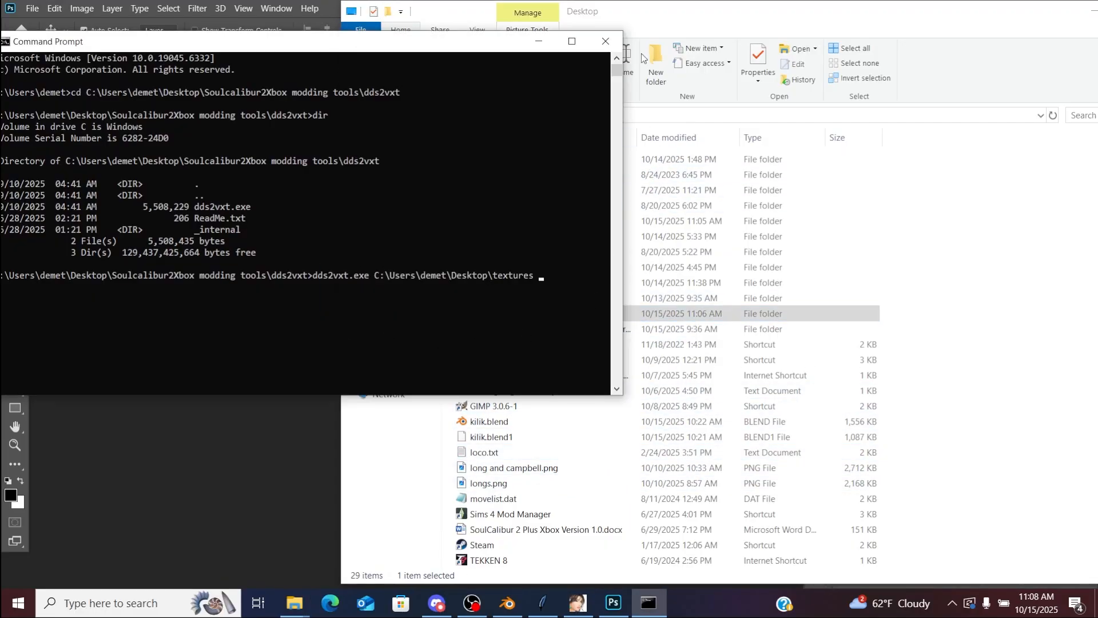
Step: Open the olkexplorer_v002 folder in Soulcalibur2Xbox modding tools and launch olkexplorer.exe
{"action": "left_click", "coordinate": [646, 22]}
{"action": "left_click_drag", "start_coordinate": [646, 23], "coordinate": [678, 19]}
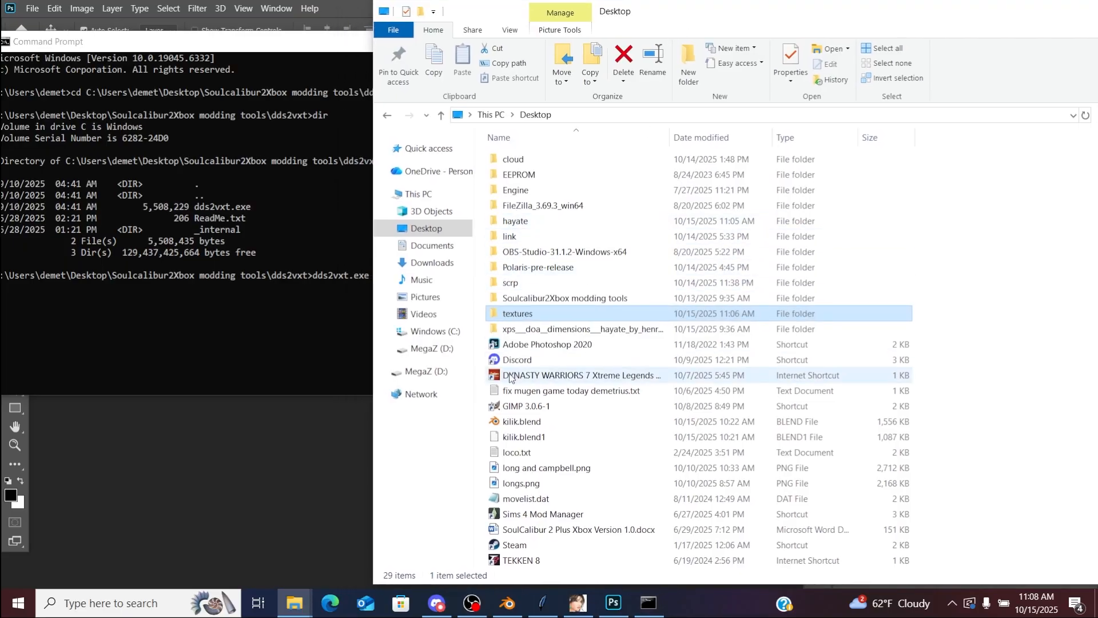
{"action": "double_click", "coordinate": [537, 298]}
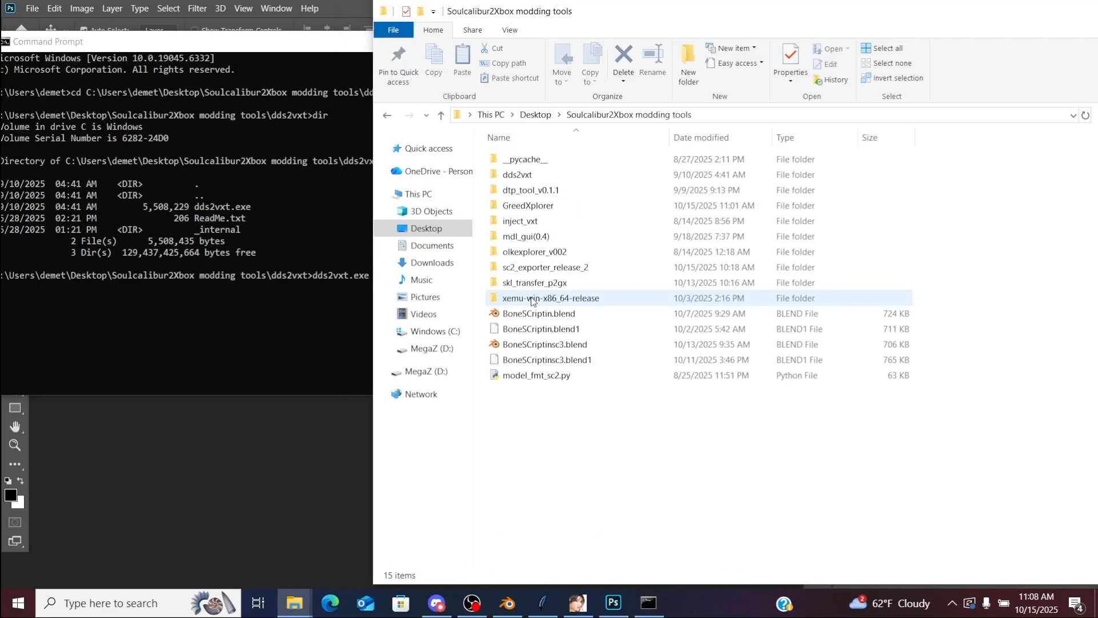
{"action": "double_click", "coordinate": [531, 252]}
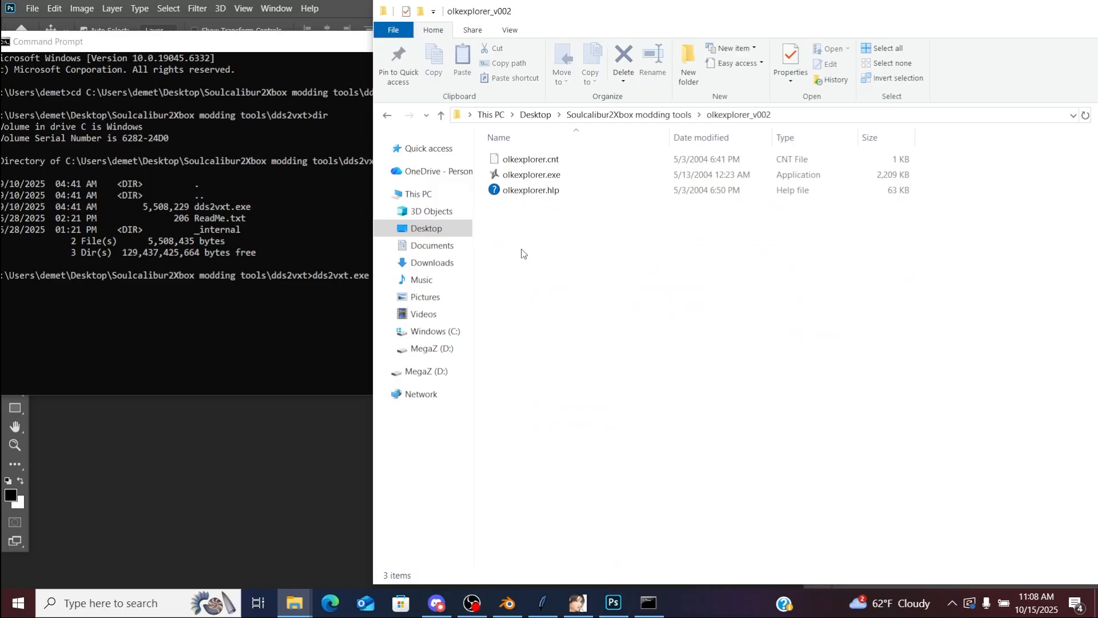
{"action": "left_click", "coordinate": [528, 182]}
{"action": "double_click", "coordinate": [528, 181]}
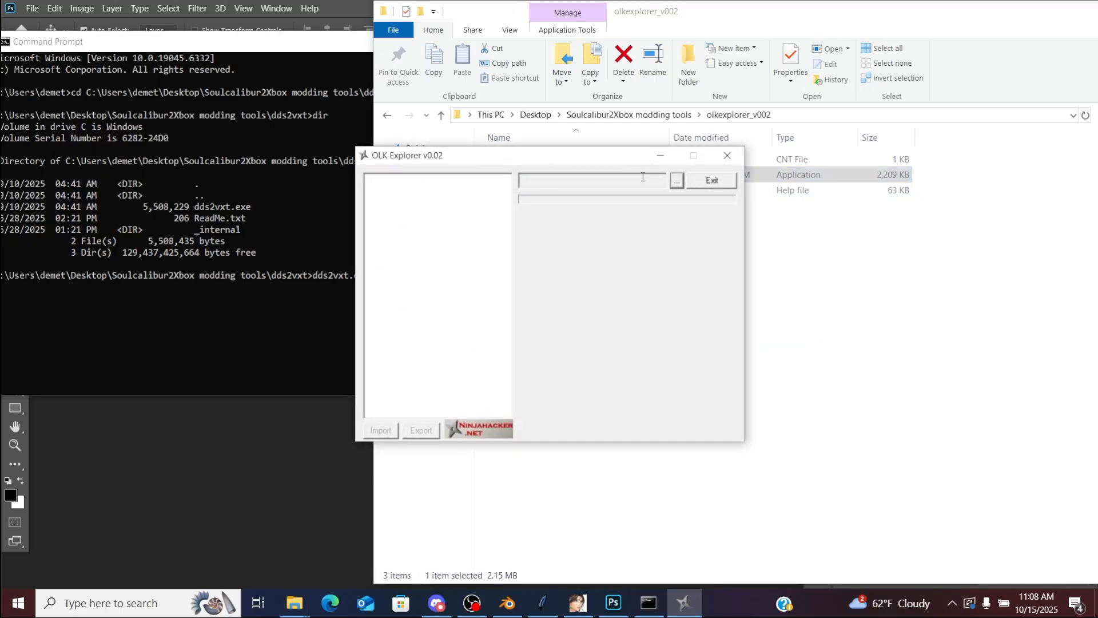
Step: Load kilik 2p.vmx from the sc2_exporter_release_2 folder into OLK Explorer
{"action": "left_click", "coordinate": [676, 181]}
{"action": "left_click_drag", "start_coordinate": [684, 268], "coordinate": [677, 368]}
{"action": "double_click", "coordinate": [511, 290]}
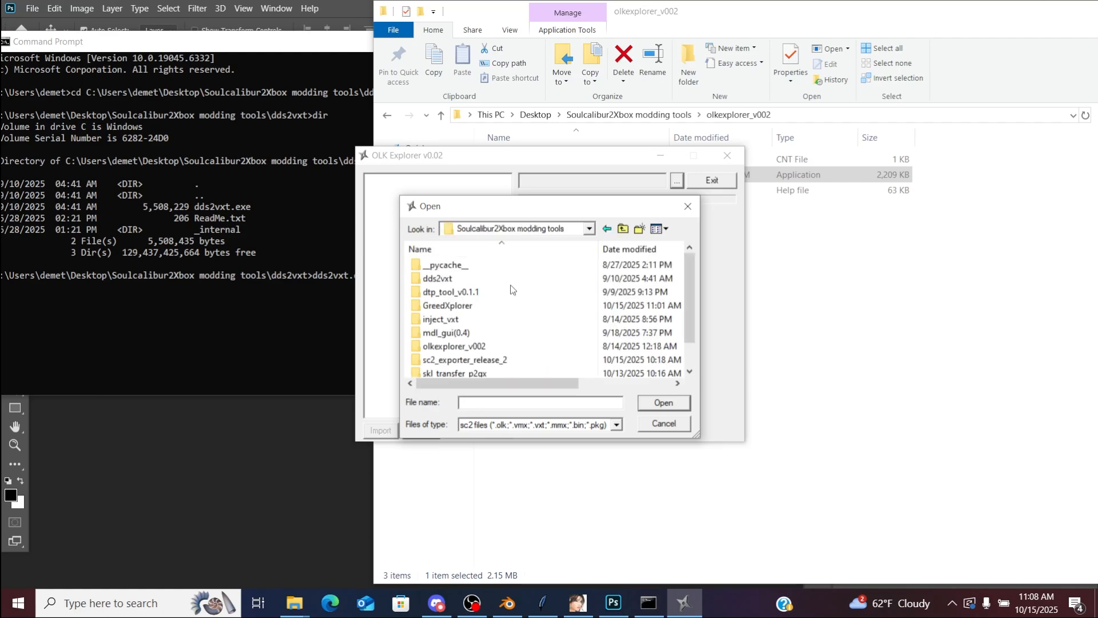
{"action": "scroll", "coordinate": [679, 312], "scroll_direction": "down", "scroll_amount": 1}
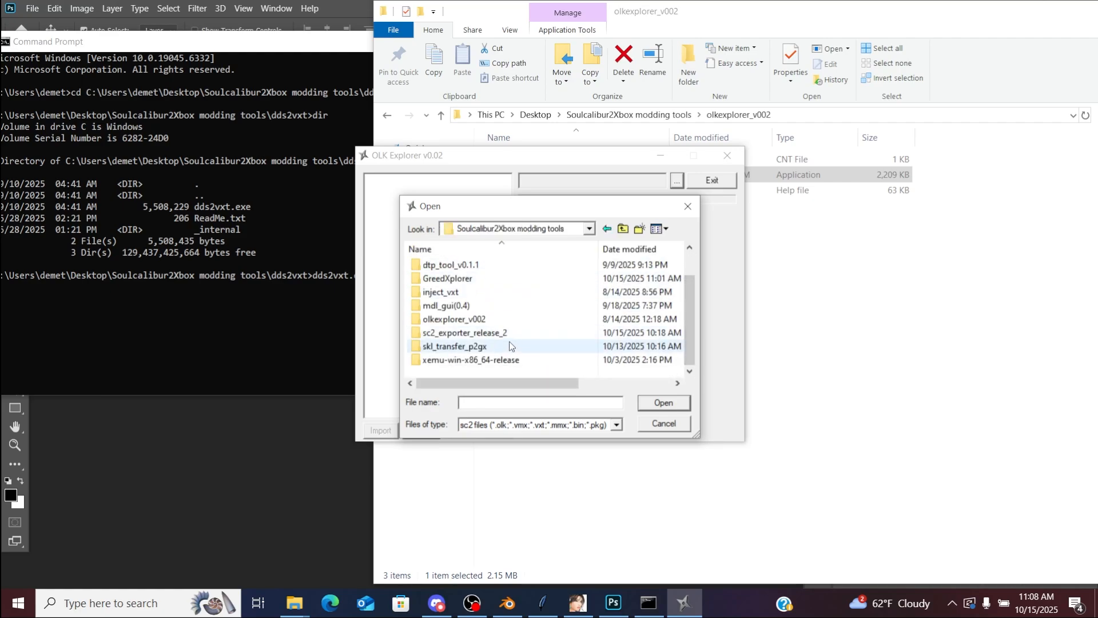
{"action": "double_click", "coordinate": [502, 332]}
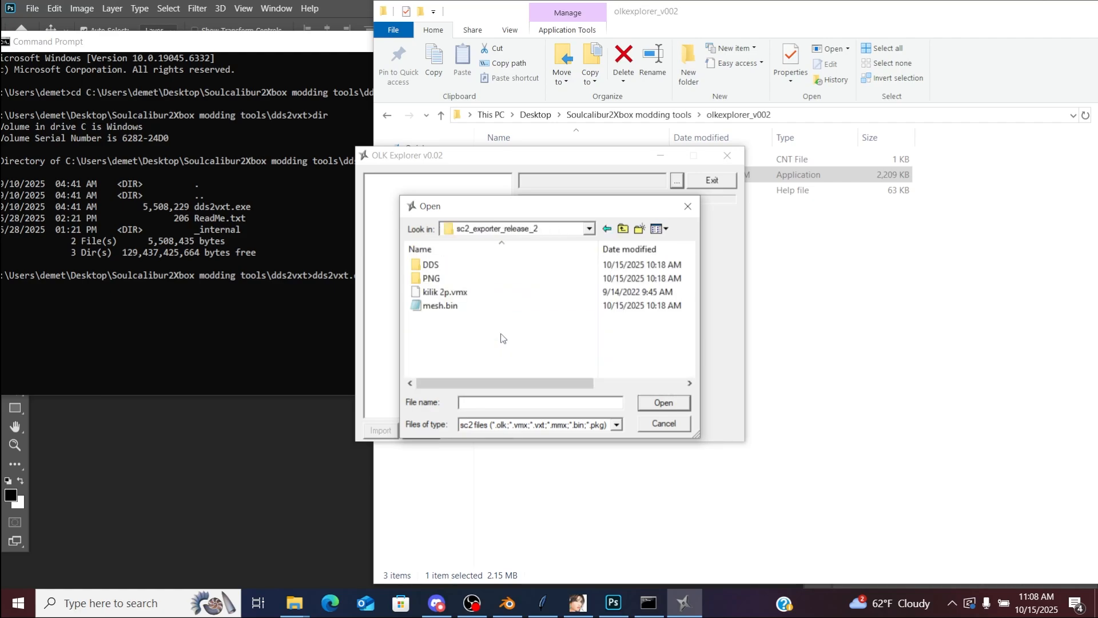
{"action": "left_click", "coordinate": [477, 298]}
{"action": "double_click", "coordinate": [478, 298]}
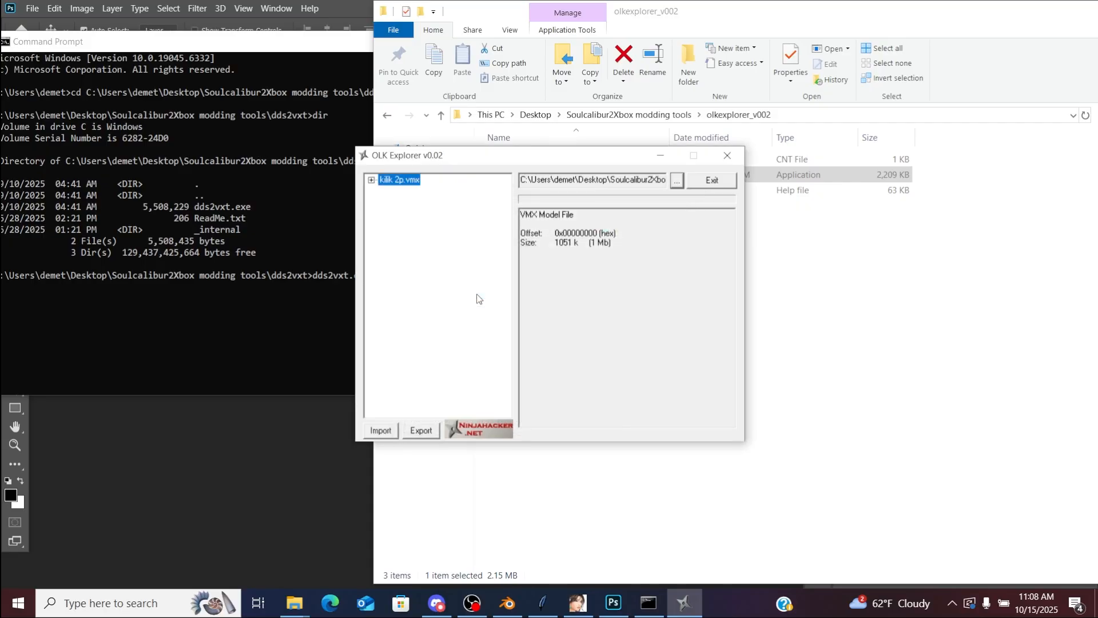
Step: Export the Textures bundle of kilik 2p.vmx to the Desktop as Textures.vxt and close OLK Explorer
{"action": "left_click", "coordinate": [372, 180]}
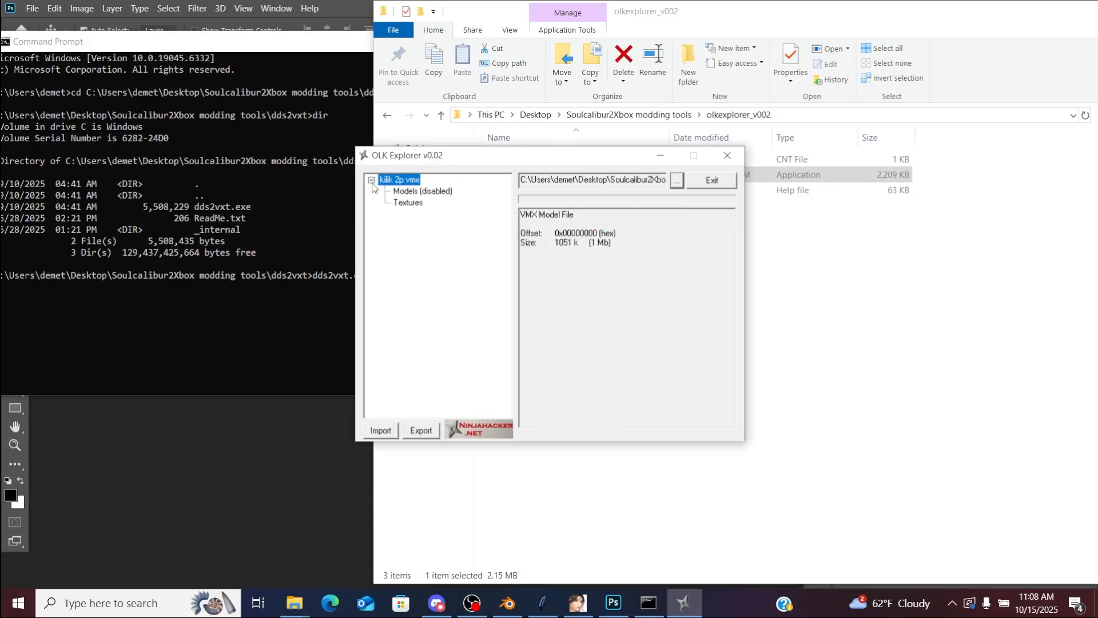
{"action": "left_click", "coordinate": [408, 204]}
{"action": "left_click", "coordinate": [421, 431]}
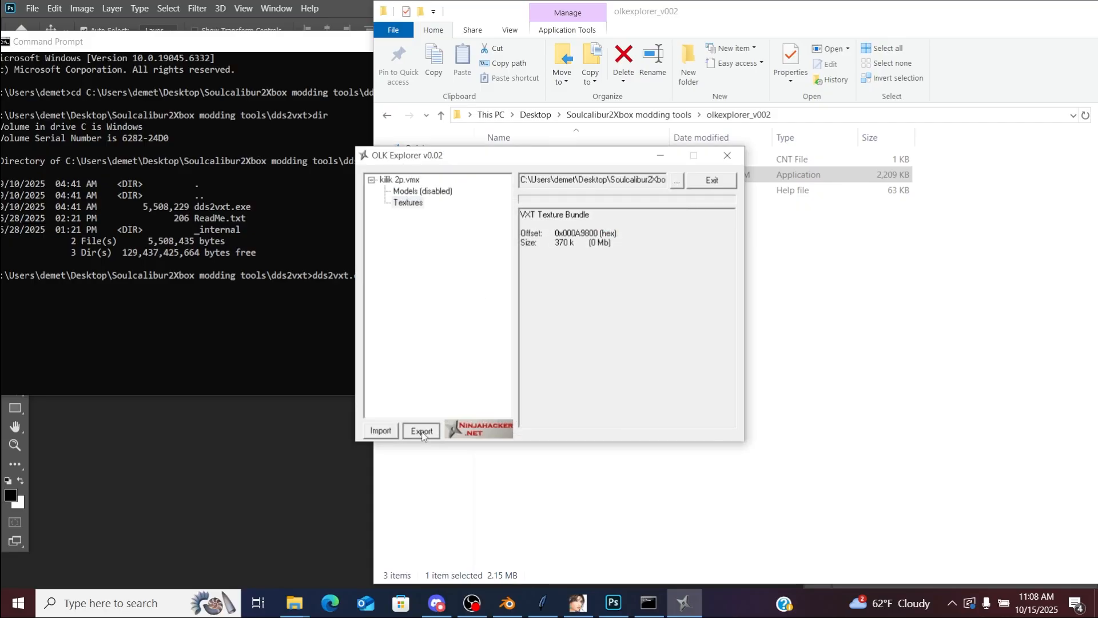
{"action": "left_click", "coordinate": [588, 229]}
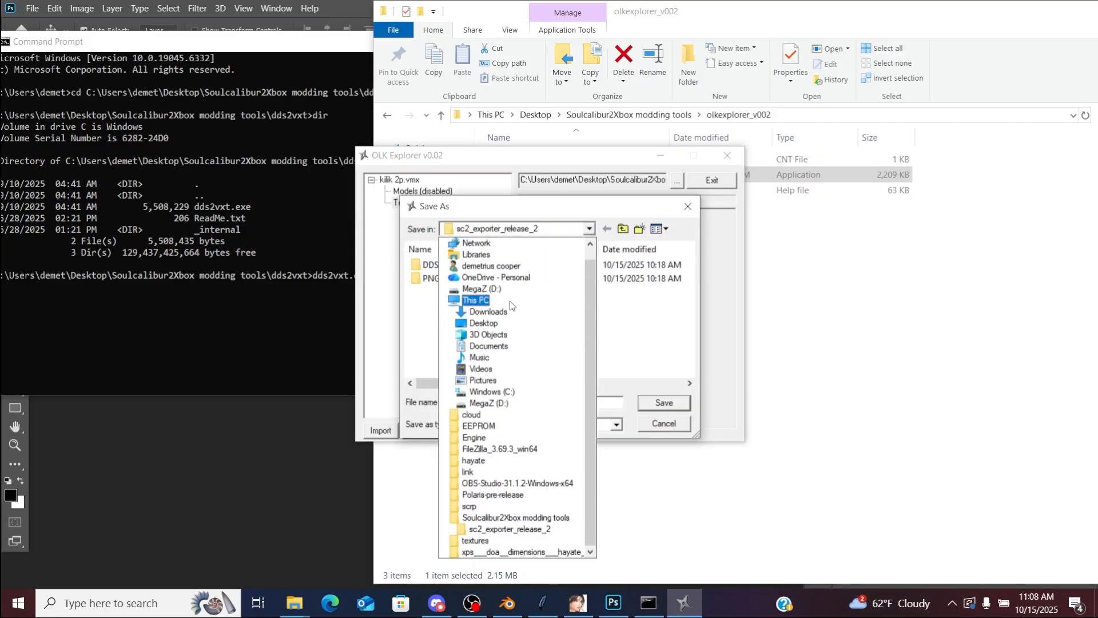
{"action": "left_click", "coordinate": [485, 323]}
{"action": "left_click", "coordinate": [663, 403]}
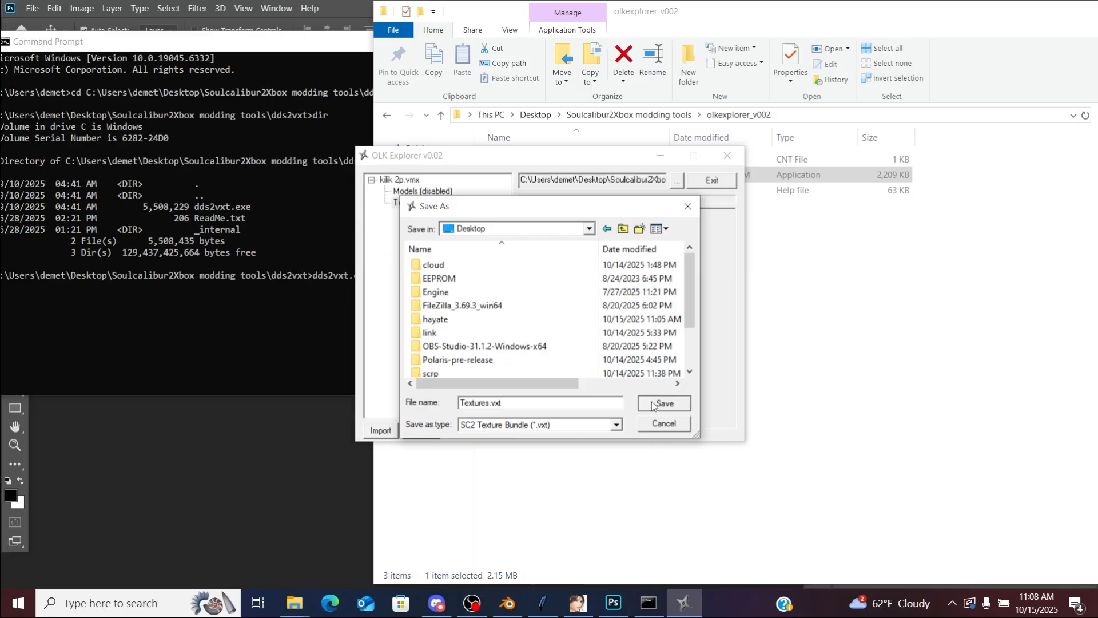
{"action": "left_click", "coordinate": [727, 155]}
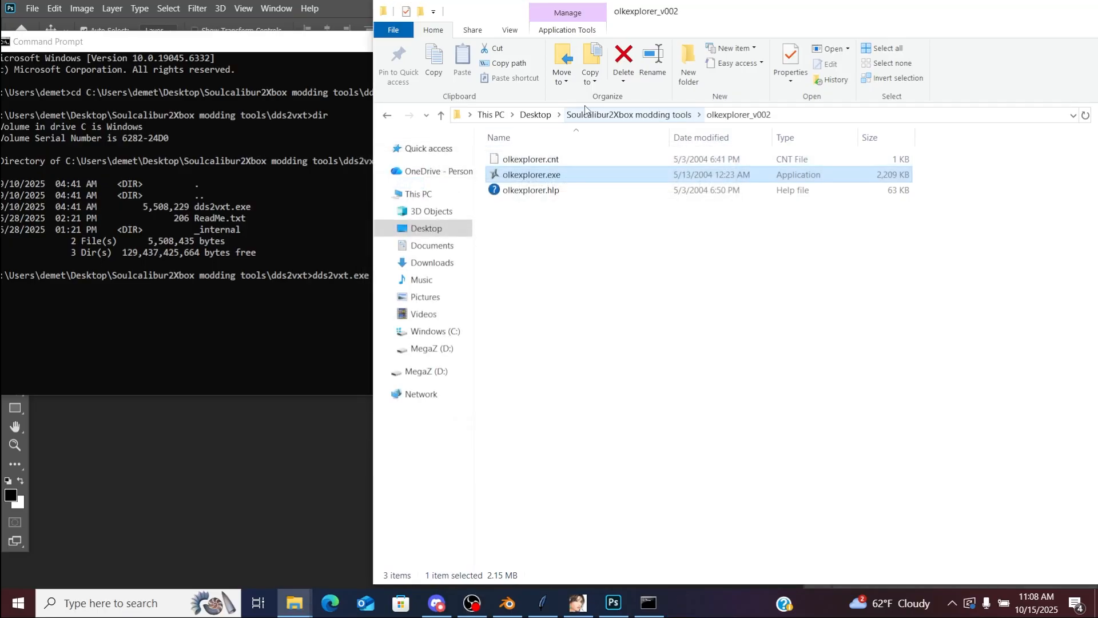
Step: Add the Desktop's Textures.vxt path as the second argument, run the dds2vxt.exe command and close Command Prompt
{"action": "left_click", "coordinate": [535, 114]}
{"action": "left_click", "coordinate": [544, 451]}
{"action": "key", "text": "Down"}
{"action": "key", "text": "Down"}
{"action": "key", "text": "Down"}
{"action": "key", "text": "Down"}
{"action": "key", "text": "Down"}
{"action": "key", "text": "Down"}
{"action": "key", "text": "Down"}
{"action": "key", "text": "Down"}
{"action": "key", "text": "Down"}
{"action": "key", "text": "Down"}
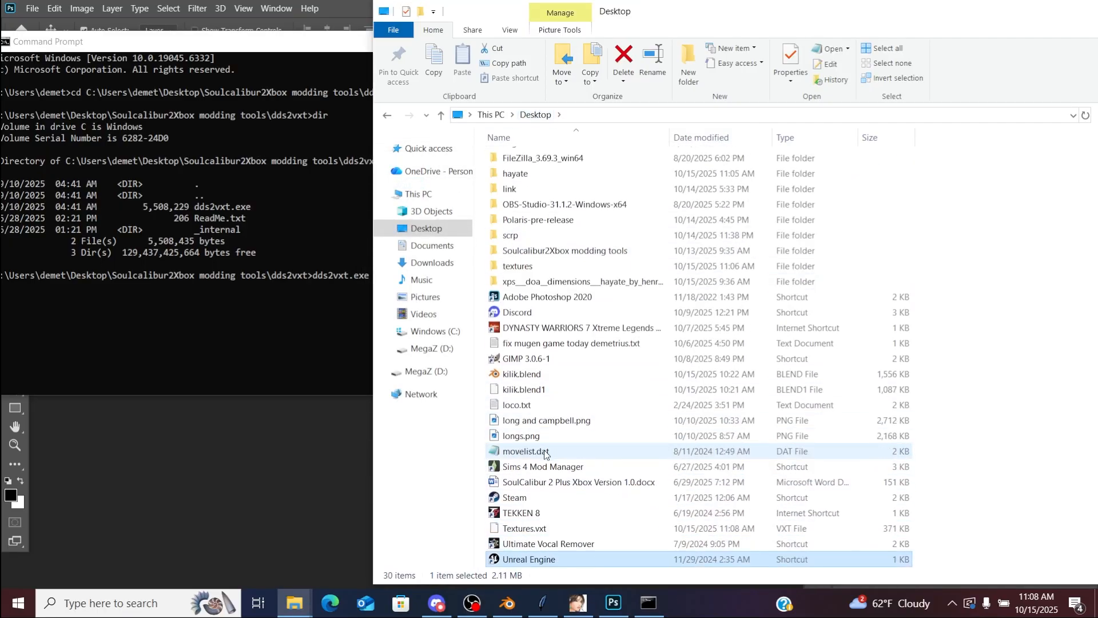
{"action": "left_click", "coordinate": [304, 325]}
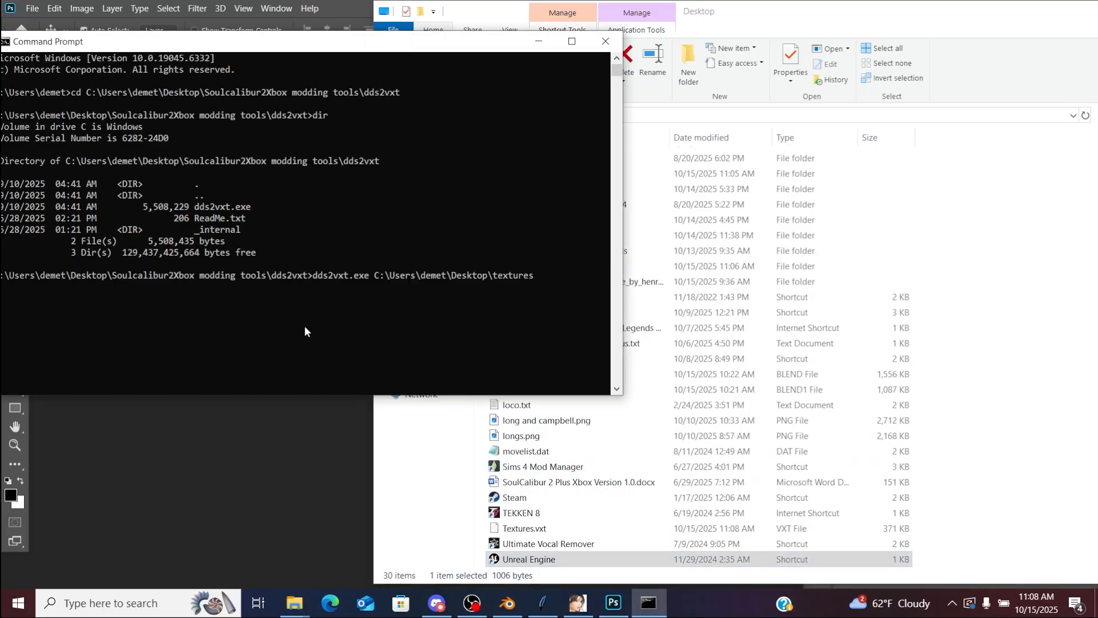
{"action": "left_click_drag", "start_coordinate": [514, 531], "coordinate": [573, 351]}
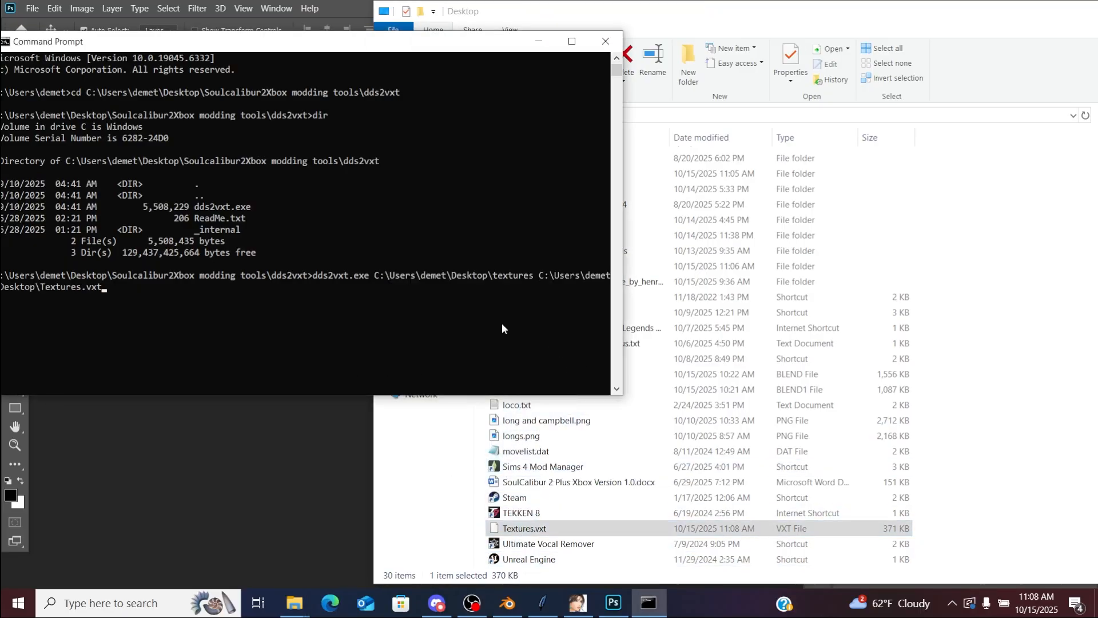
{"action": "key", "text": "Return"}
{"action": "left_click_drag", "start_coordinate": [340, 50], "coordinate": [408, 68]}
{"action": "left_click", "coordinate": [674, 57]}
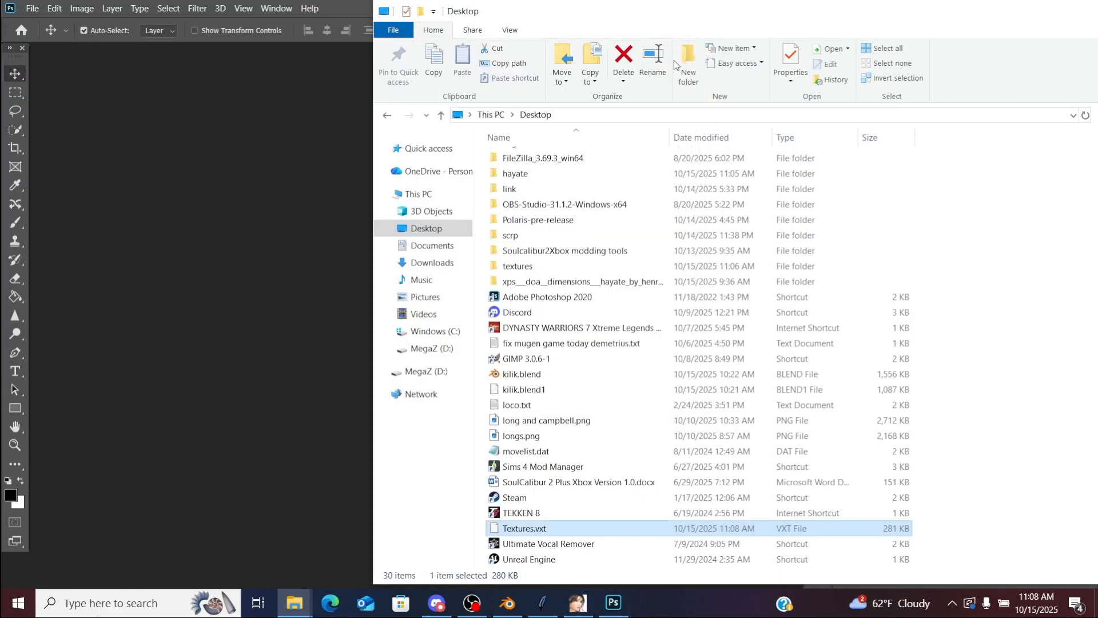
Step: Look through the Desktop folder's contents up to the cloud folder at the start of the list
{"action": "left_click", "coordinate": [538, 331]}
{"action": "key", "text": "Up"}
{"action": "key", "text": "Up"}
{"action": "key", "text": "Up"}
{"action": "key", "text": "Up"}
{"action": "key", "text": "Up"}
{"action": "key", "text": "Up"}
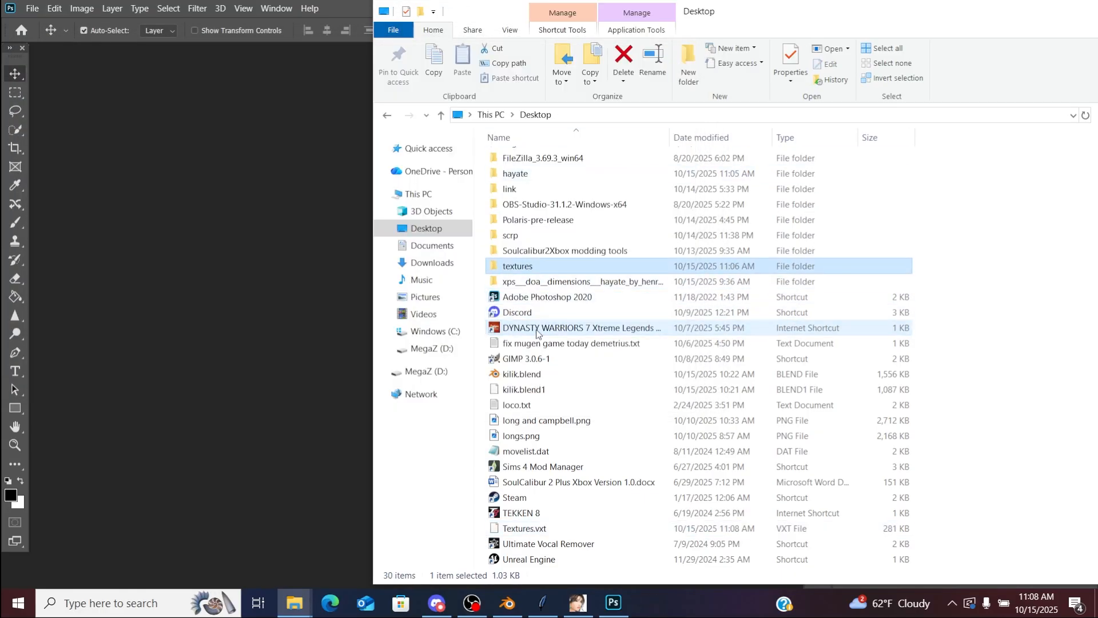
{"action": "key", "text": "Home"}
{"action": "key", "text": "Up"}
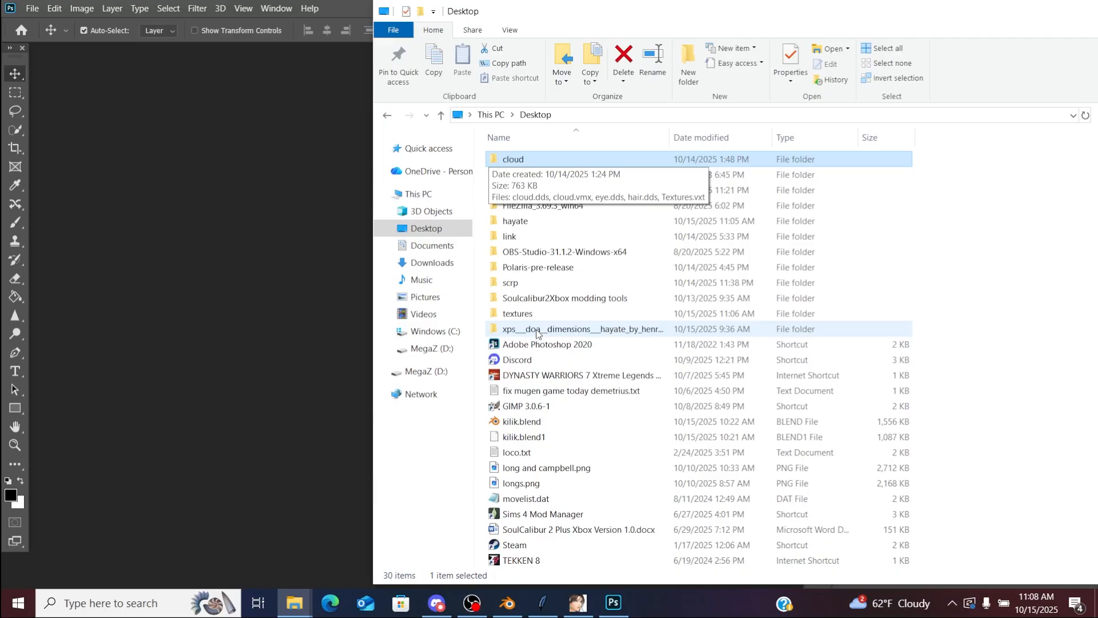
Step: Launch a new Command Prompt and open the inject_vxt folder in Soulcalibur2Xbox modding tools alongside it
{"action": "left_click", "coordinate": [130, 611]}
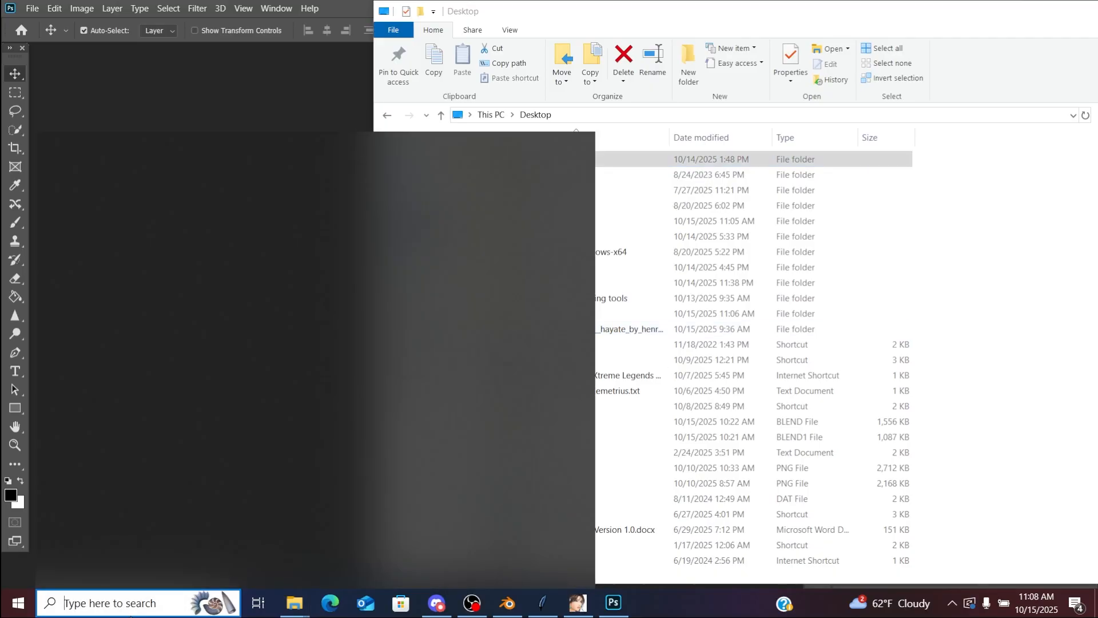
{"action": "type", "text": "com"}
{"action": "key", "text": "Return"}
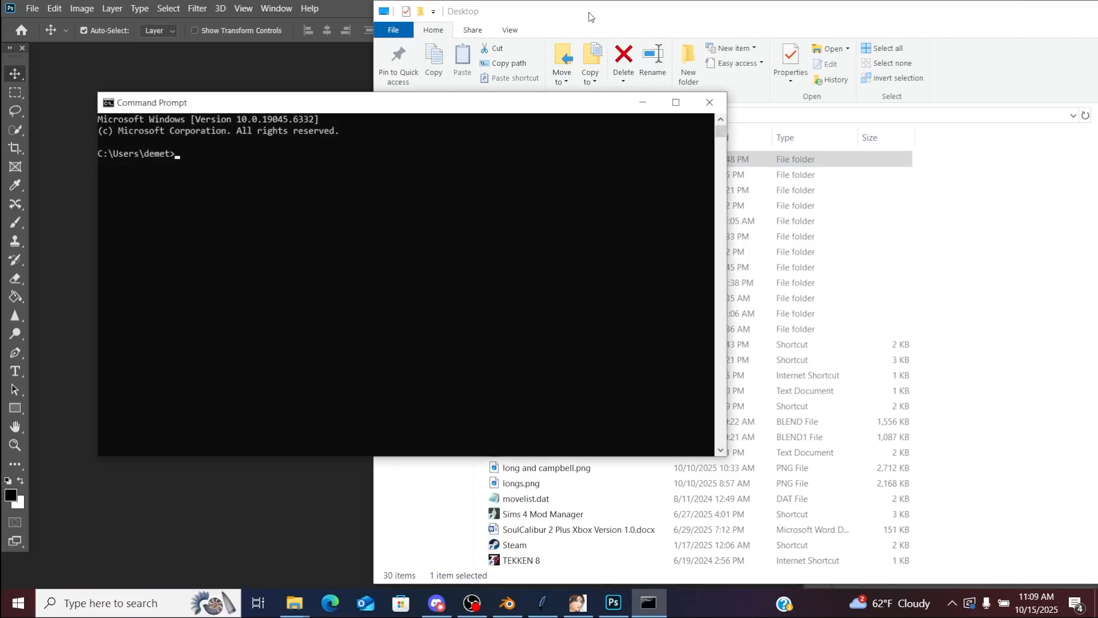
{"action": "left_click_drag", "start_coordinate": [584, 17], "coordinate": [639, 22]}
{"action": "double_click", "coordinate": [629, 303]}
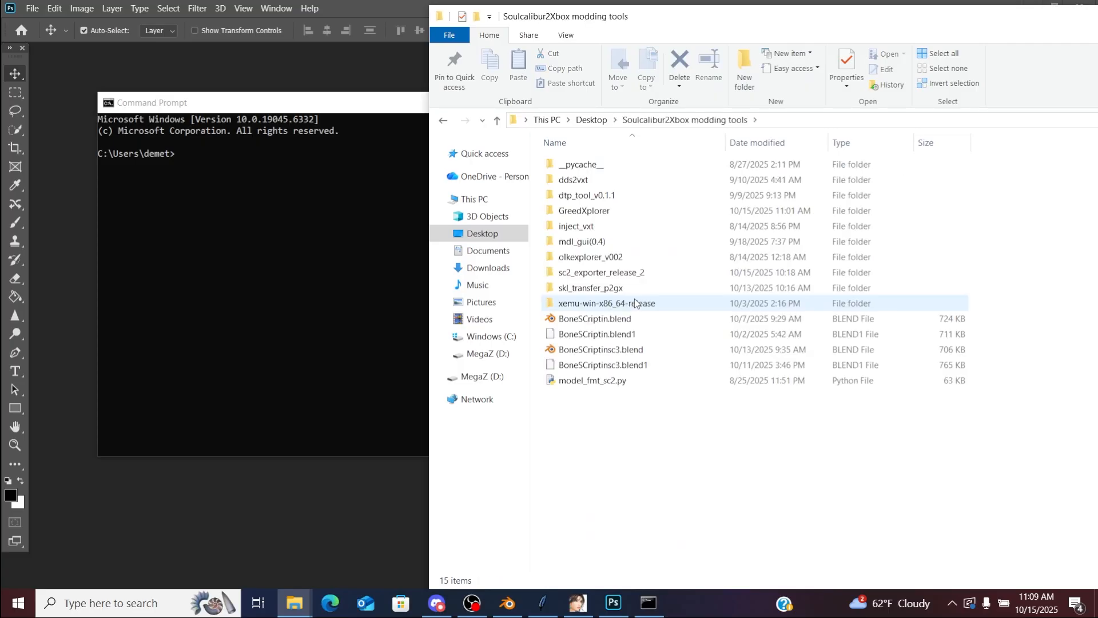
{"action": "double_click", "coordinate": [601, 229]}
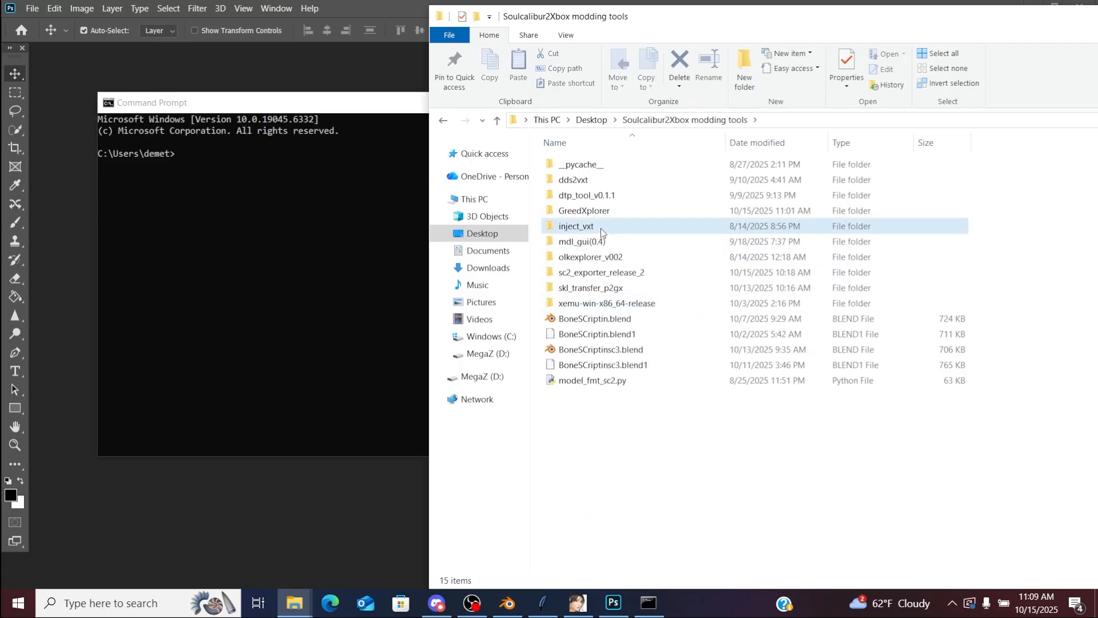
Step: Change the Command Prompt's working directory to the copied path of the inject_vxt folder and list its contents
{"action": "left_click", "coordinate": [261, 178]}
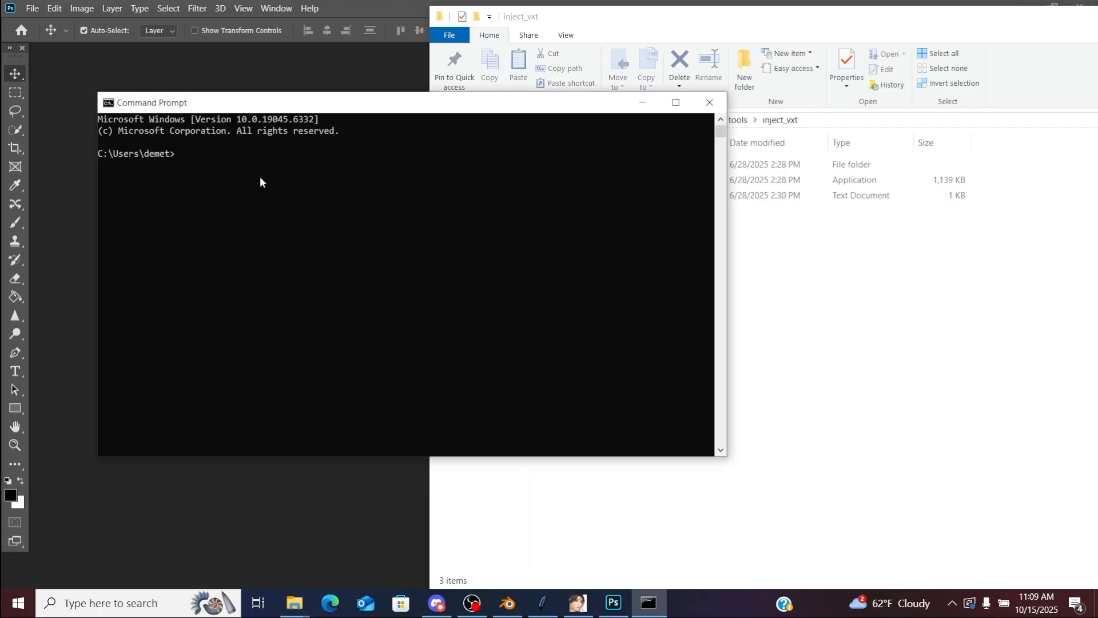
{"action": "left_click_drag", "start_coordinate": [260, 112], "coordinate": [281, 124]}
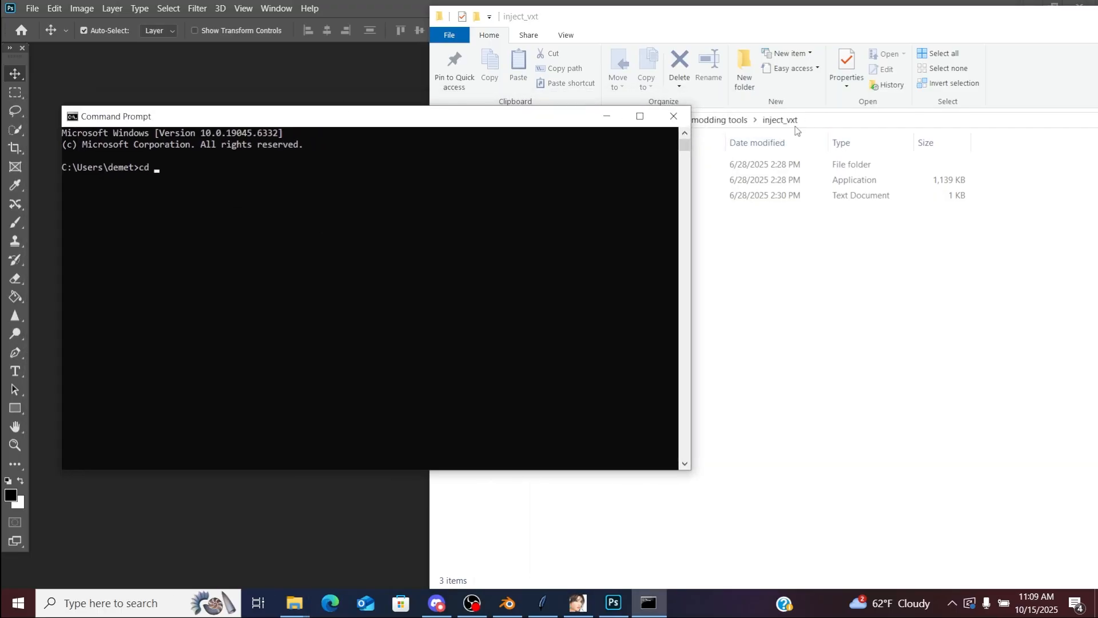
{"action": "left_click", "coordinate": [833, 117]}
{"action": "key", "text": "ctrl+c"}
{"action": "left_click", "coordinate": [340, 189]}
{"action": "type", "text": "cd"}
{"action": "key", "text": "ctrl+v"}
{"action": "key", "text": "Return"}
{"action": "type", "text": "dir"}
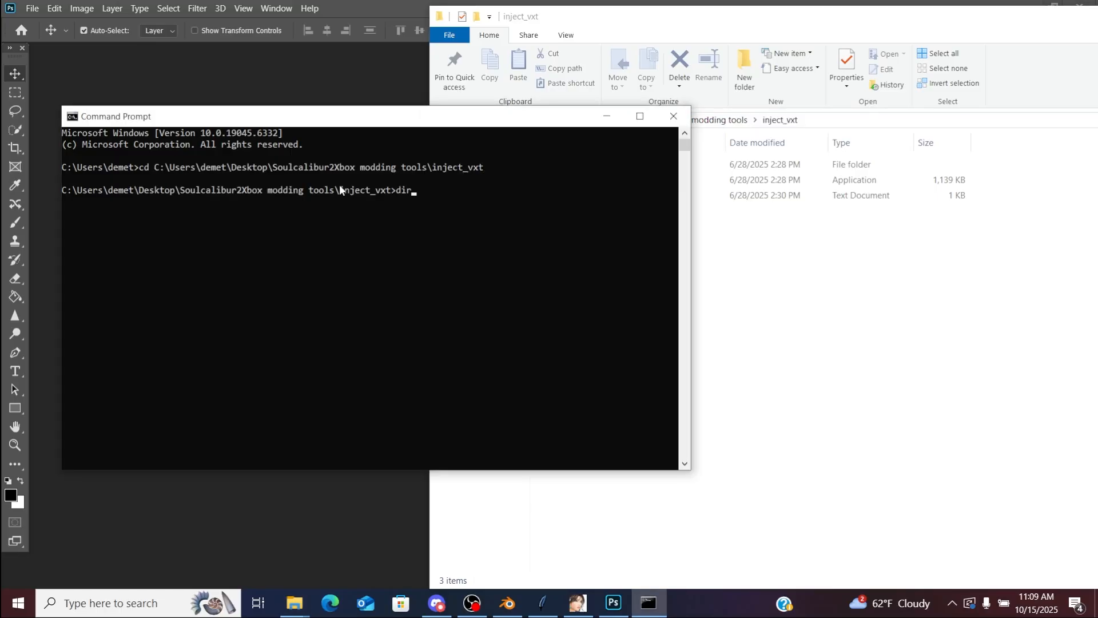
{"action": "key", "text": "Return"}
Step: Start an inject_vxt.exe command with the path of test.vmx from the Desktop's hayate folder as its first argument
{"action": "type", "text": "i"}
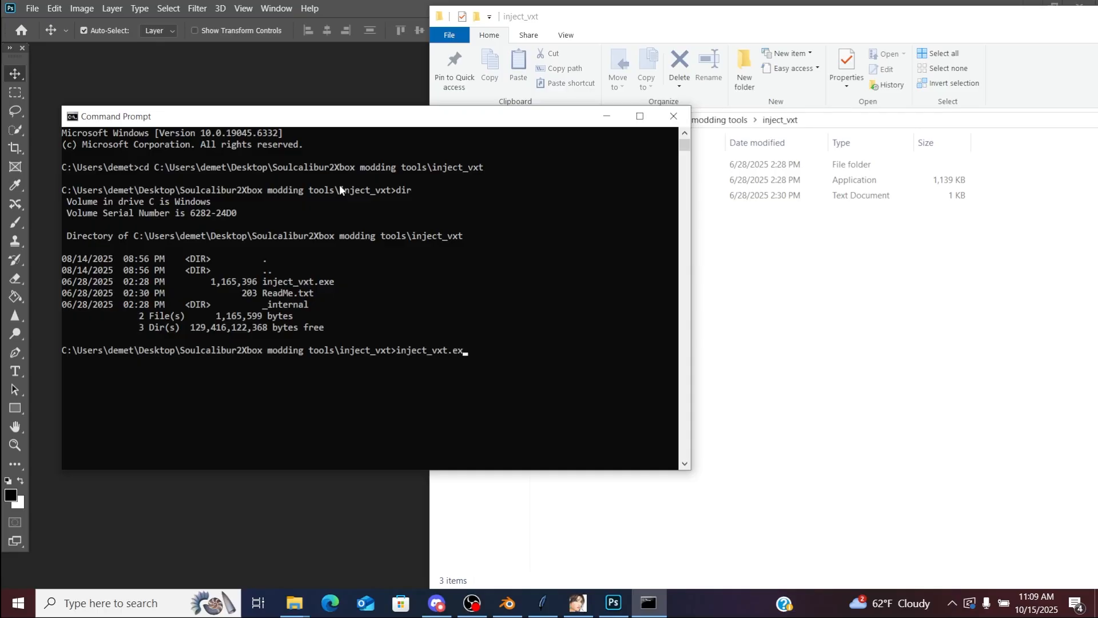
{"action": "left_click", "coordinate": [795, 326]}
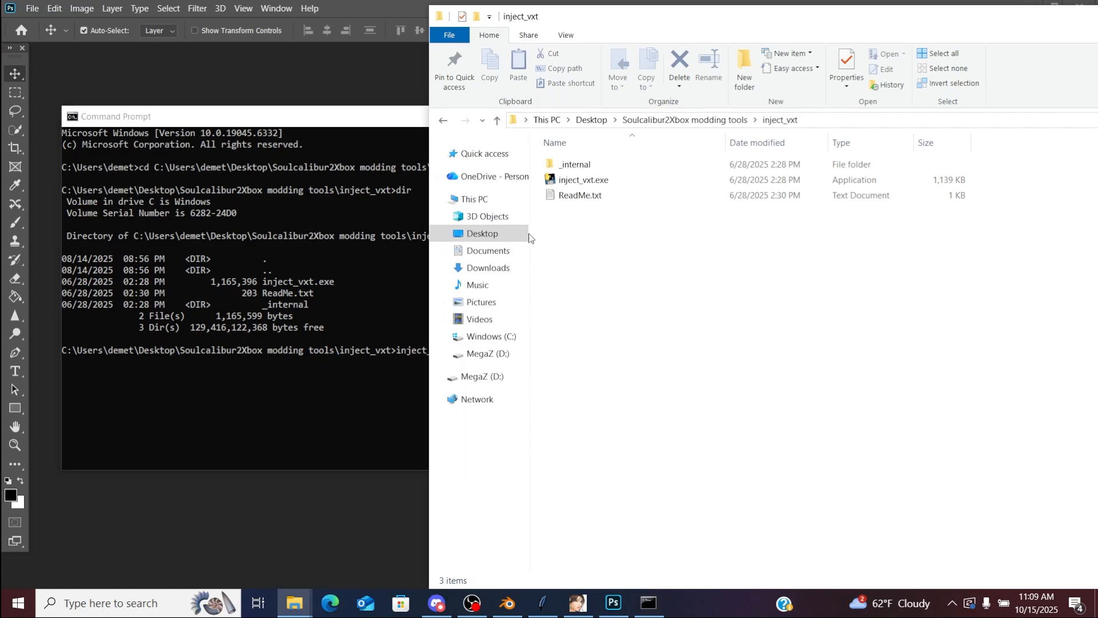
{"action": "left_click", "coordinate": [488, 233]}
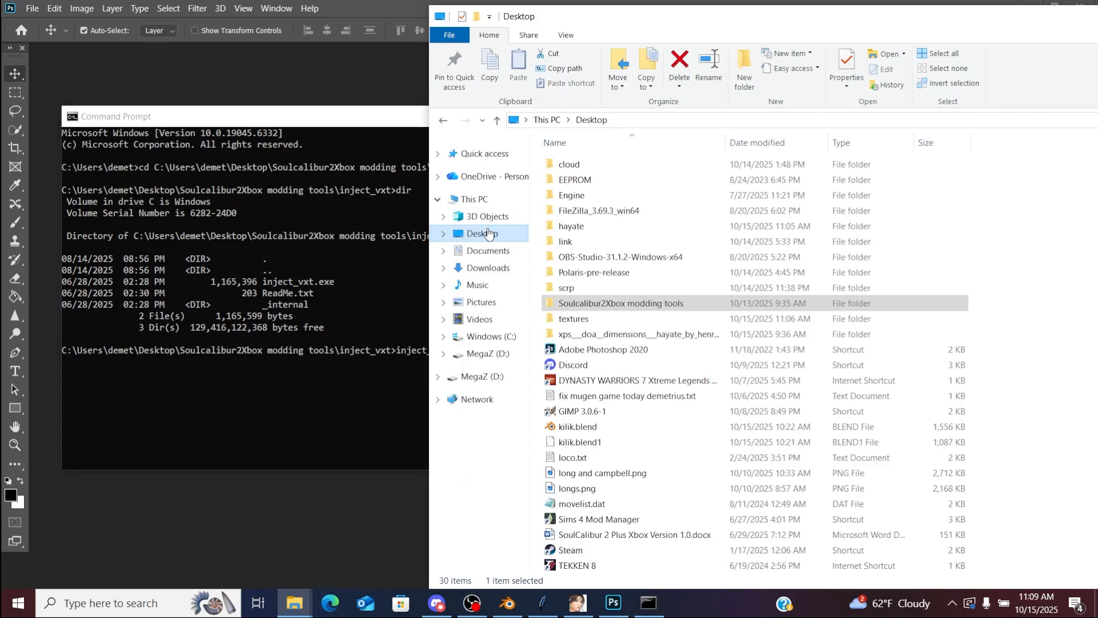
{"action": "double_click", "coordinate": [597, 228]}
{"action": "left_click_drag", "start_coordinate": [330, 130], "coordinate": [241, 107]}
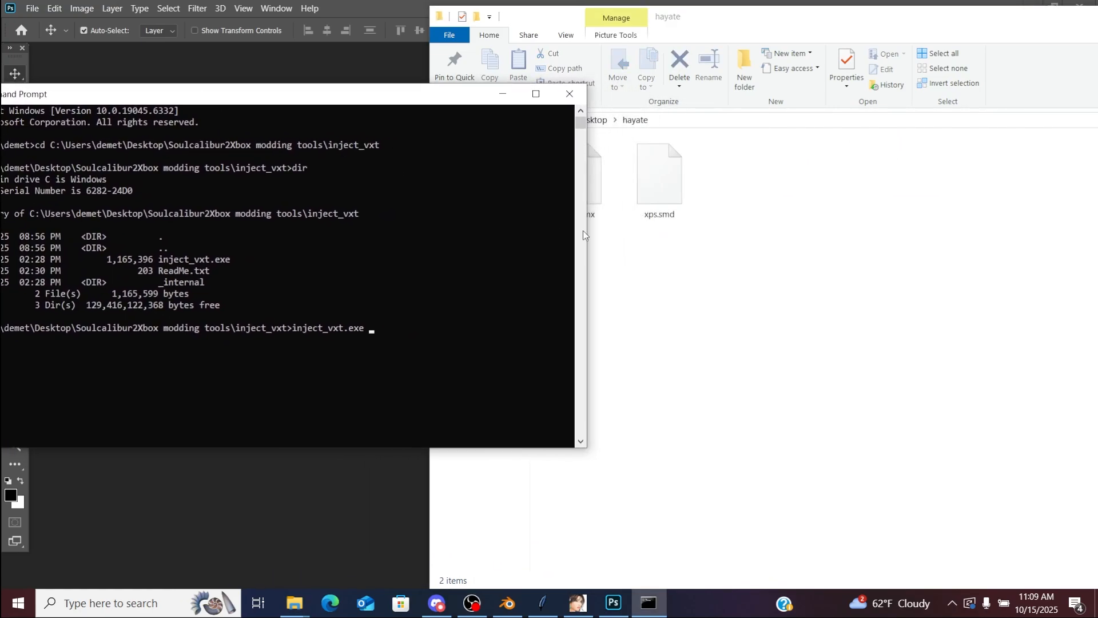
{"action": "left_click_drag", "start_coordinate": [596, 187], "coordinate": [513, 359]}
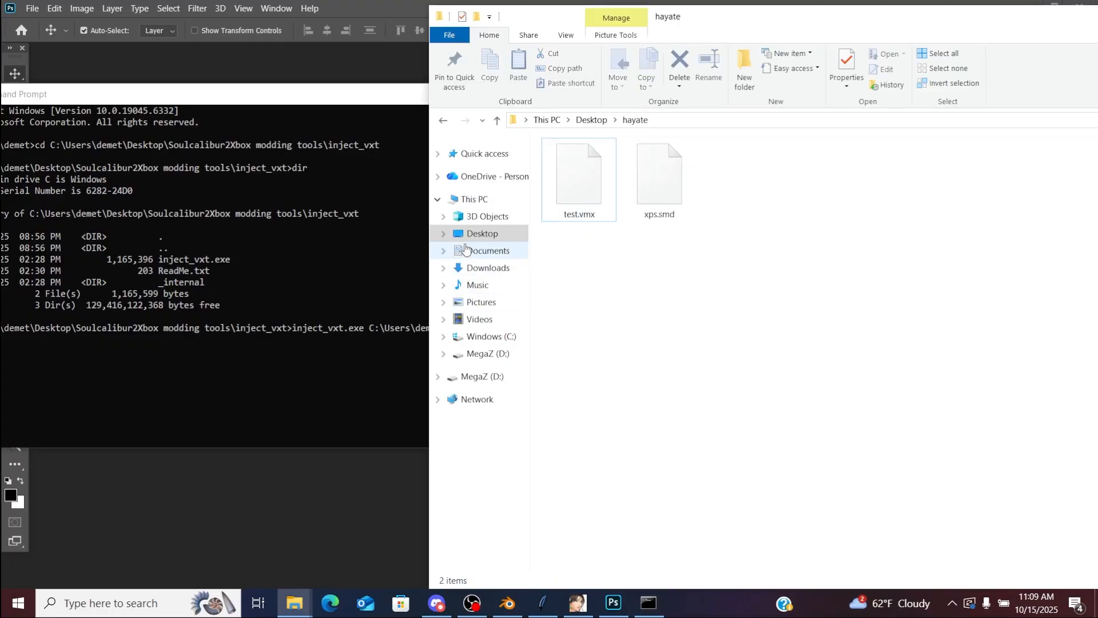
Step: Complete the inject_vxt.exe command with the path of Textures.vxt from the Desktop as its second argument and run it
{"action": "left_click", "coordinate": [472, 234]}
{"action": "left_click", "coordinate": [572, 491]}
{"action": "key", "text": "Down"}
{"action": "key", "text": "Down"}
{"action": "key", "text": "Down"}
{"action": "key", "text": "Down"}
{"action": "key", "text": "Down"}
{"action": "key", "text": "Down"}
{"action": "key", "text": "Down"}
{"action": "key", "text": "Down"}
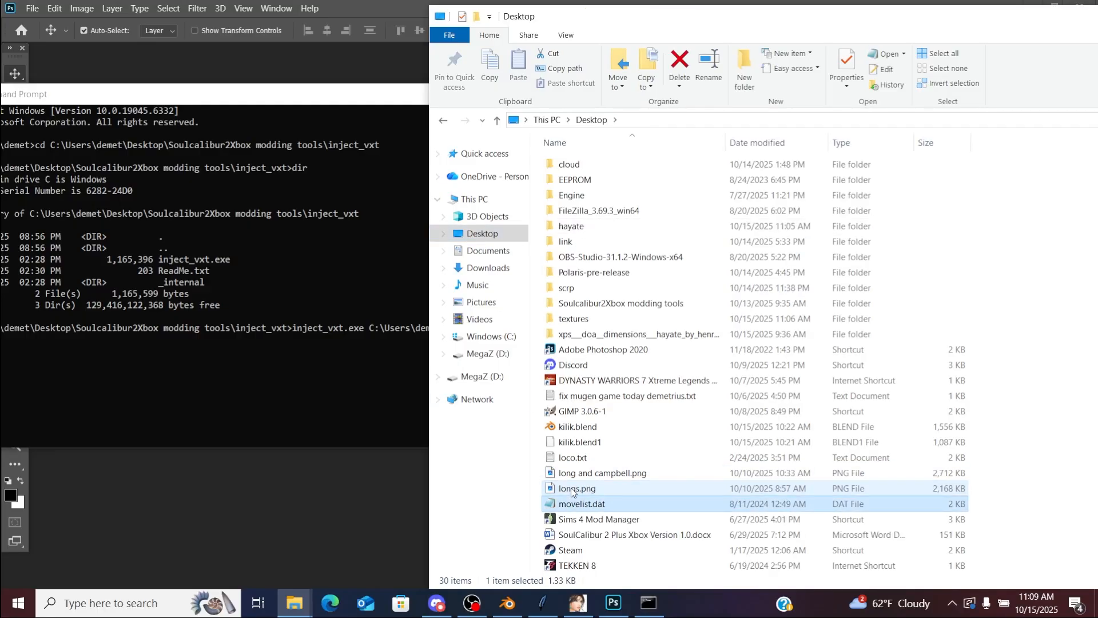
{"action": "left_click", "coordinate": [565, 534]}
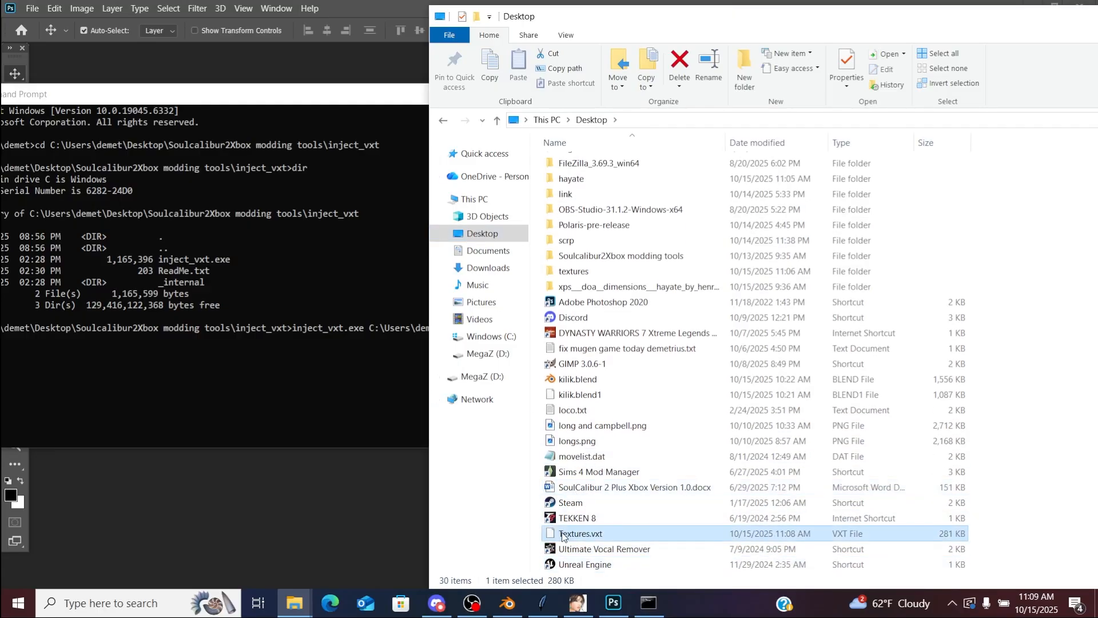
{"action": "left_click", "coordinate": [335, 397]}
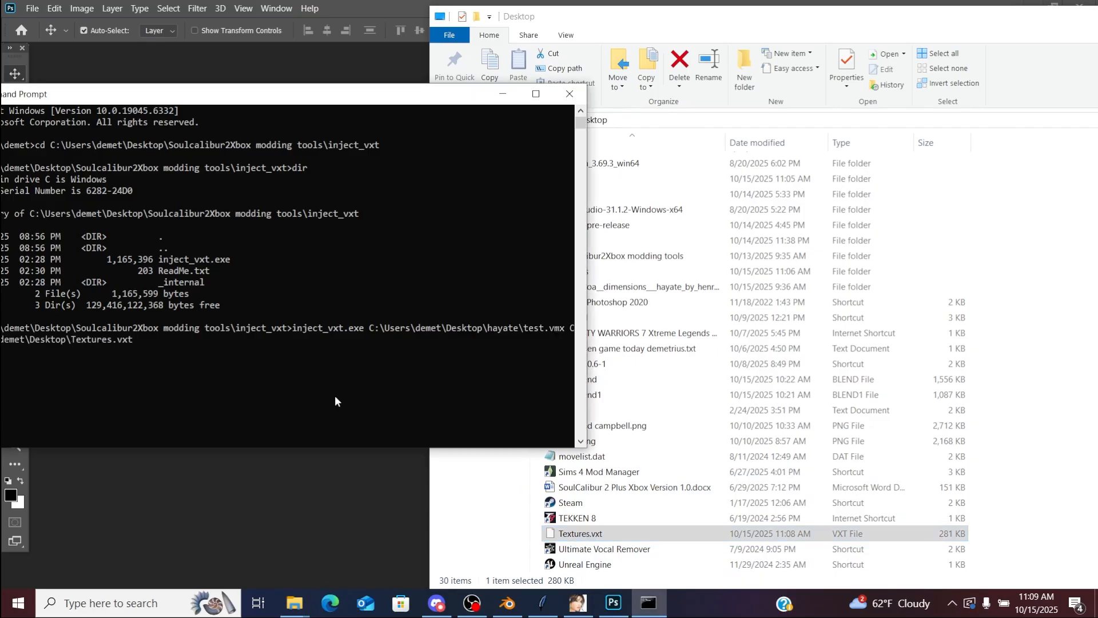
{"action": "key", "text": "Return"}
{"action": "left_click_drag", "start_coordinate": [298, 98], "coordinate": [424, 104]}
{"action": "left_click", "coordinate": [696, 100]}
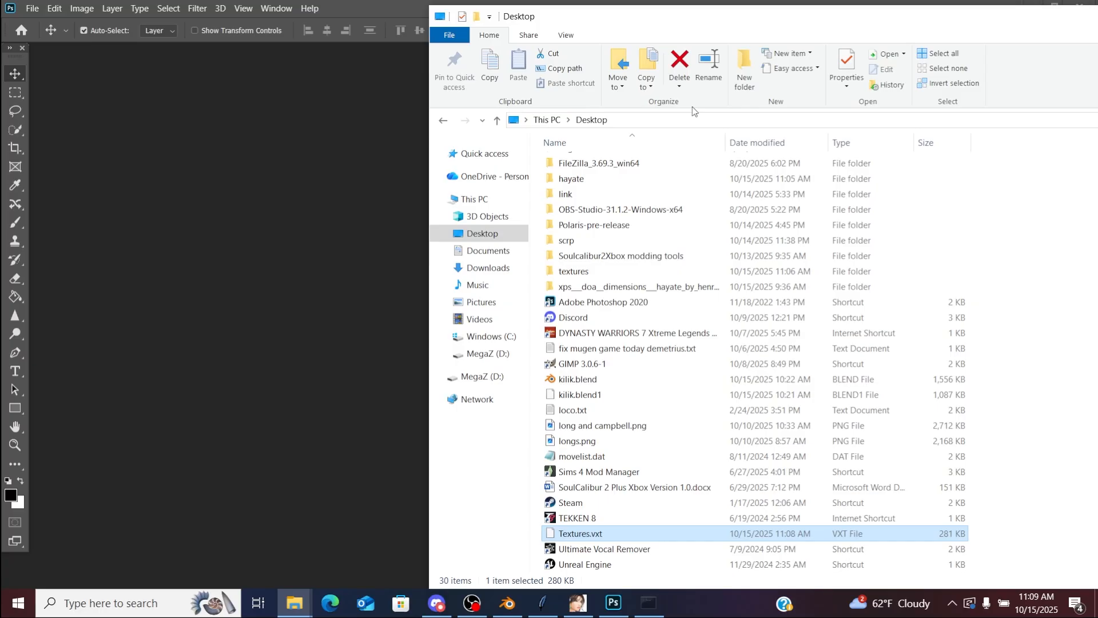
Step: Switch to the model viewer and open test.vmx from the hayate folder again
{"action": "left_click", "coordinate": [578, 603]}
{"action": "left_click", "coordinate": [12, 24]}
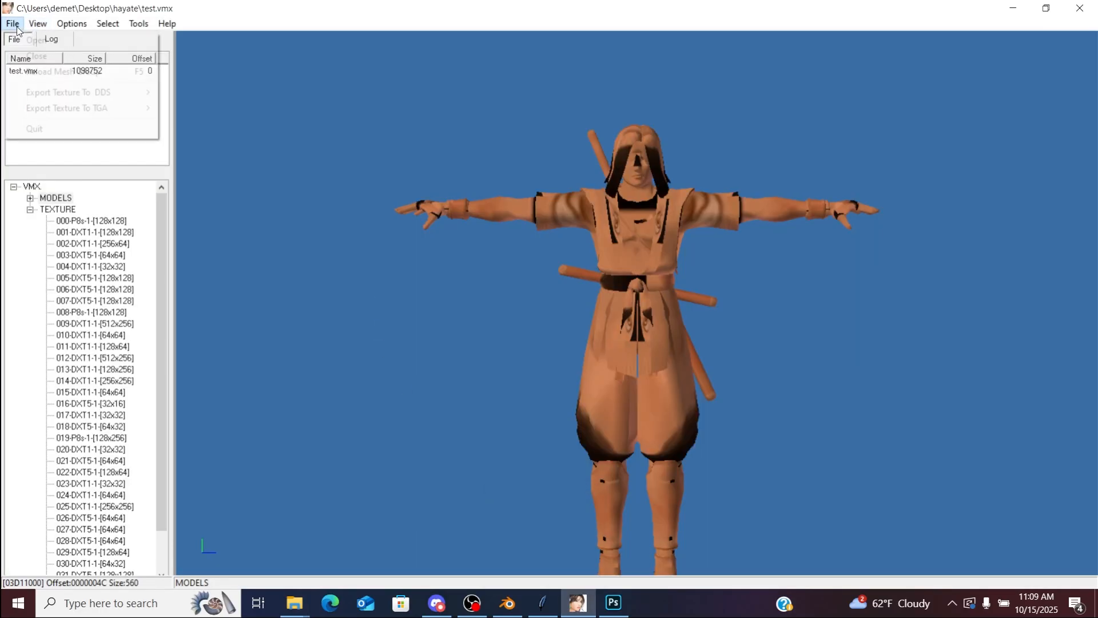
{"action": "left_click", "coordinate": [29, 40]}
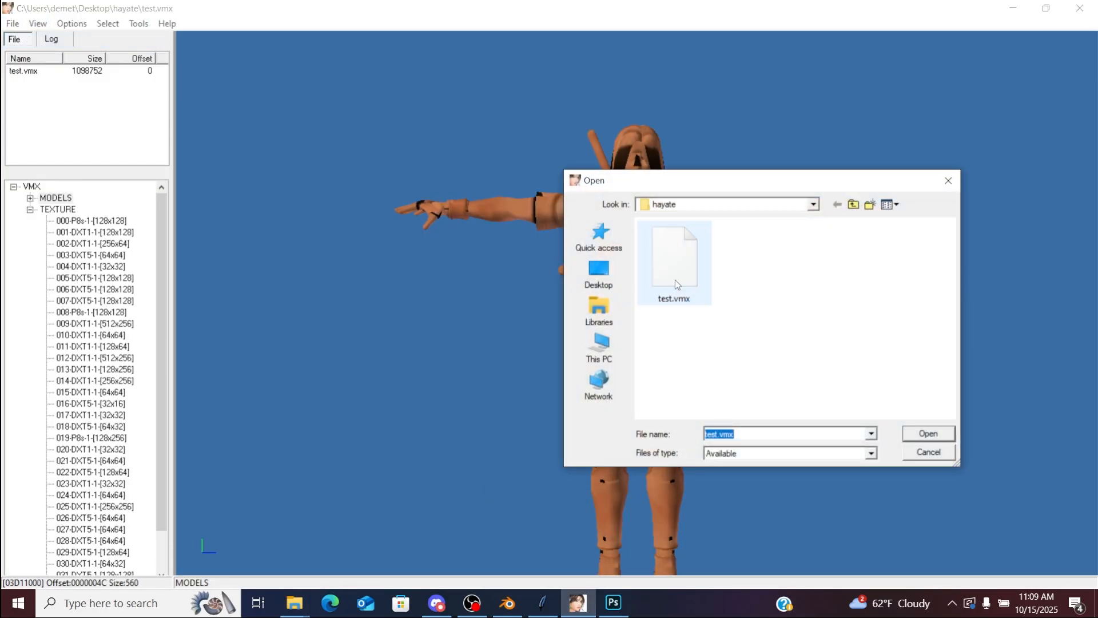
{"action": "left_click", "coordinate": [650, 264]}
{"action": "double_click", "coordinate": [650, 264]}
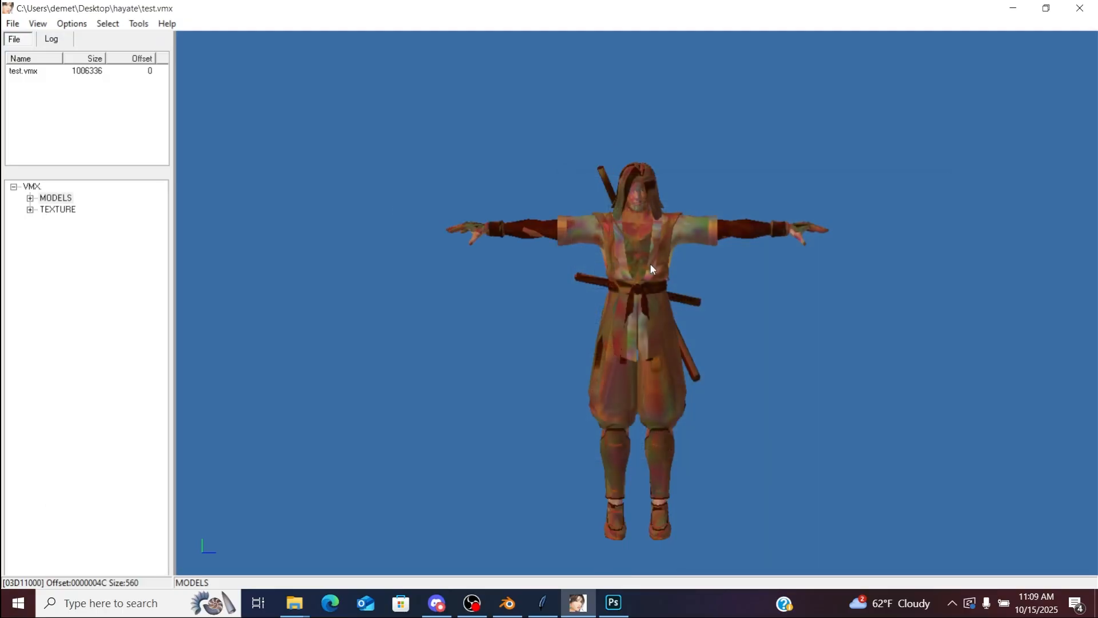
Step: Examine the textured model up close and check the textures stored in test.vmx, including 001-DXT5-9
{"action": "scroll", "coordinate": [637, 448], "scroll_direction": "up", "scroll_amount": 5}
{"action": "left_click_drag", "start_coordinate": [636, 449], "coordinate": [330, 373]}
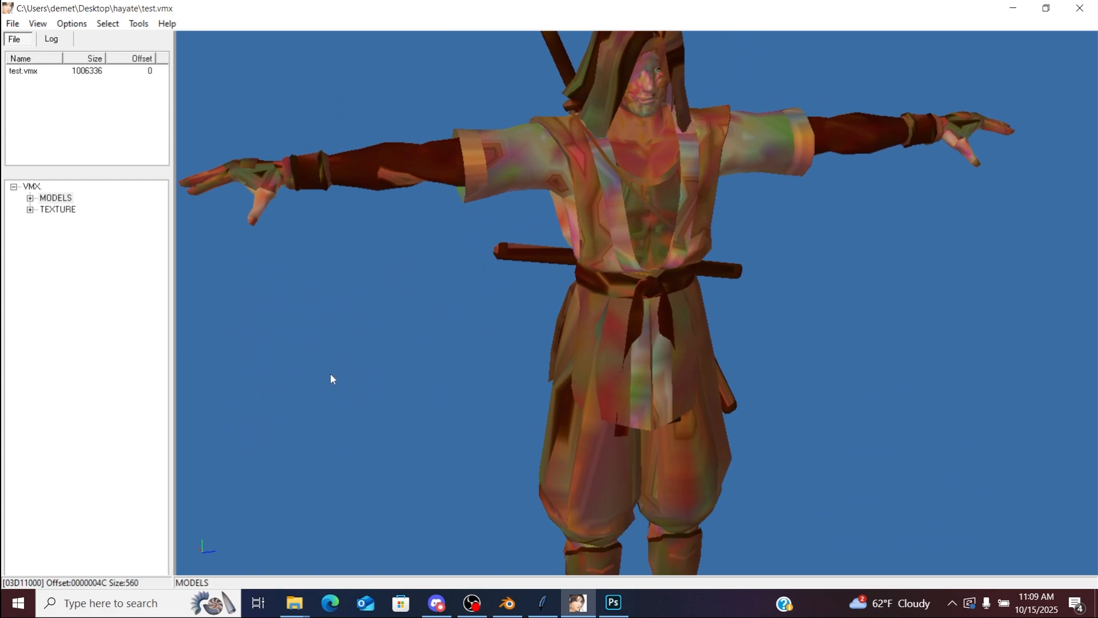
{"action": "left_click", "coordinate": [31, 209]}
{"action": "left_click", "coordinate": [73, 232]}
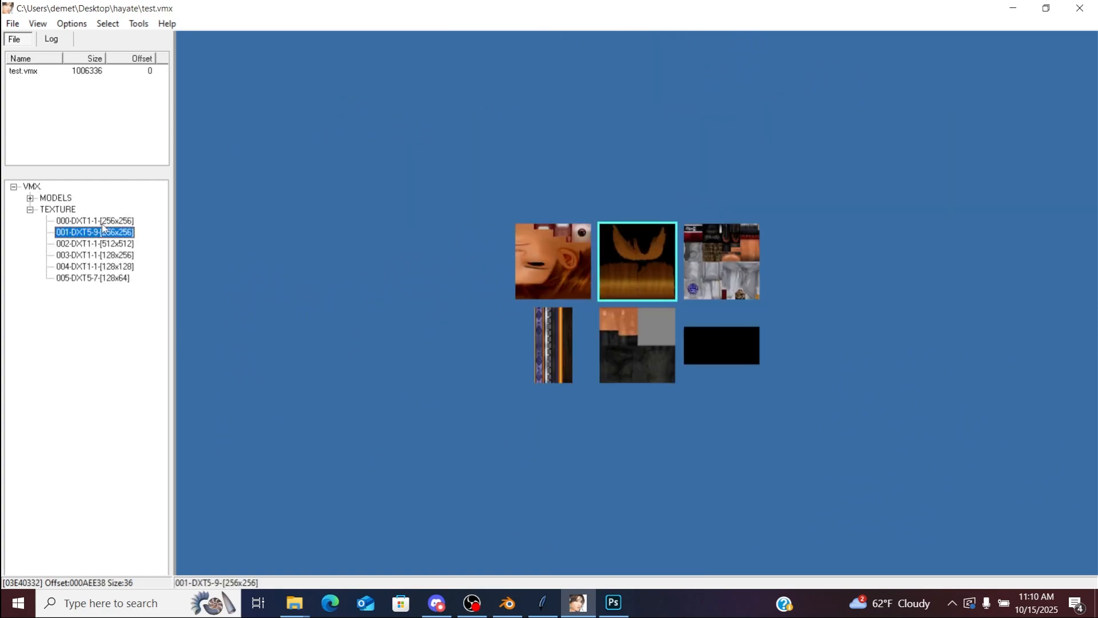
{"action": "left_click", "coordinate": [56, 199]}
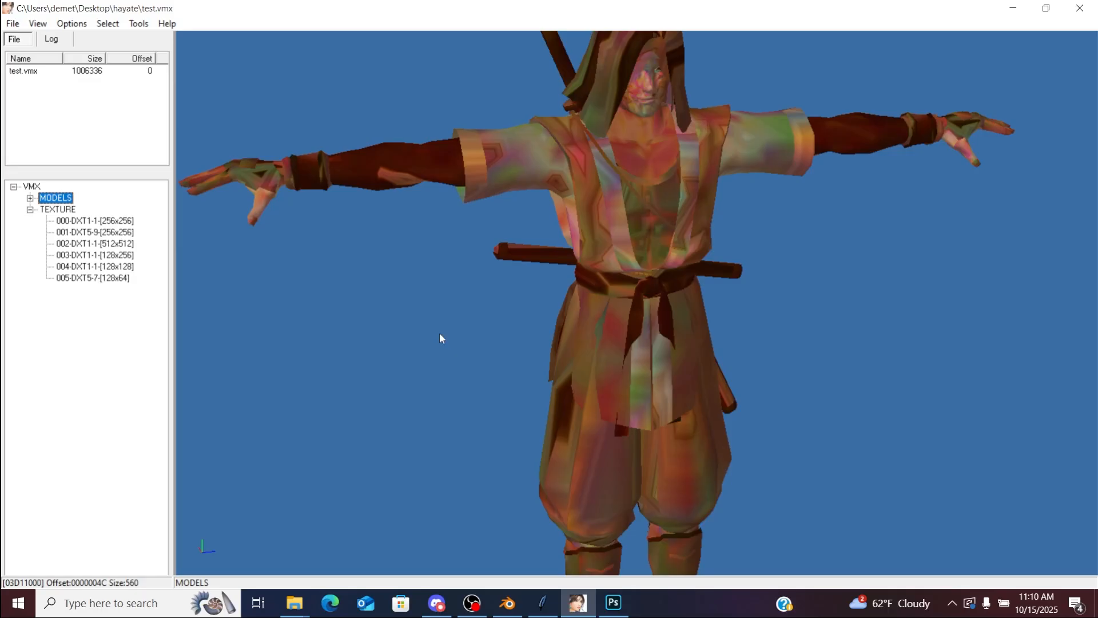
{"action": "left_click_drag", "start_coordinate": [440, 339], "coordinate": [503, 304]}
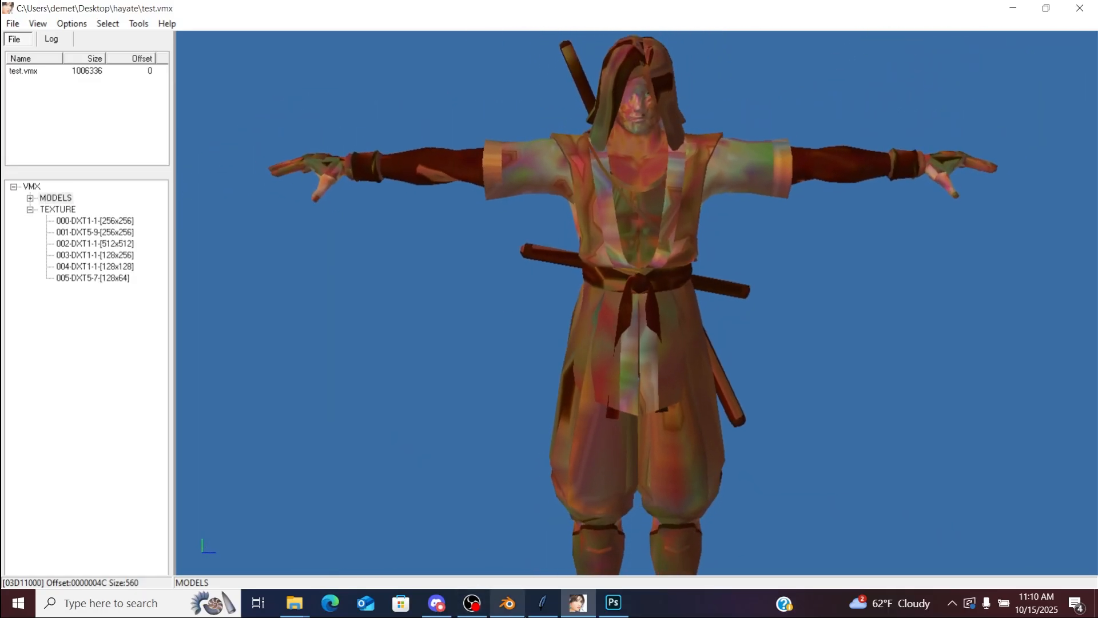
Step: Switch to Blender and join the meshes 5_Accessories2_1.0_0_0 through 5_Accessories2_1.0_0_0.013 into one object, leaving out the armature
{"action": "left_click", "coordinate": [507, 603]}
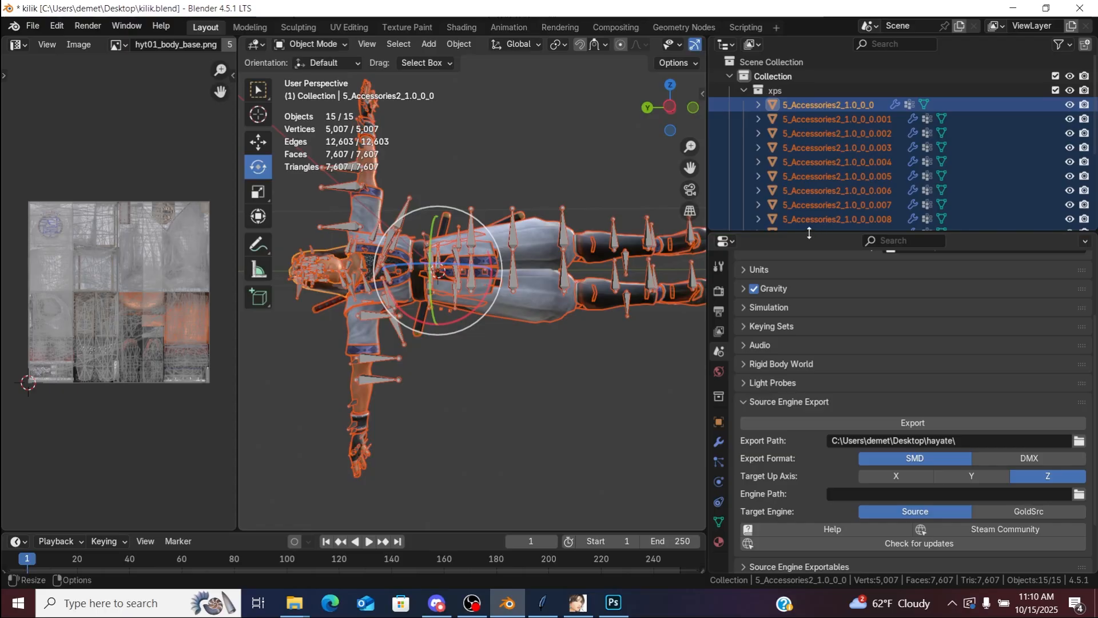
{"action": "left_click_drag", "start_coordinate": [809, 232], "coordinate": [792, 358]}
{"action": "left_click_drag", "start_coordinate": [813, 231], "coordinate": [813, 382]}
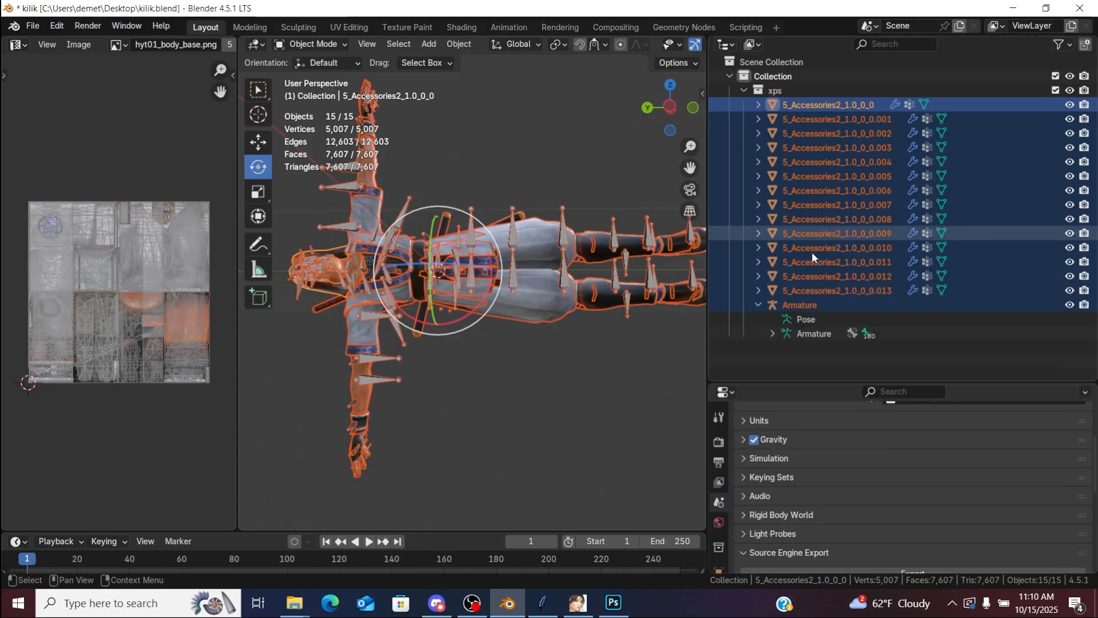
{"action": "left_click", "coordinate": [808, 104]}
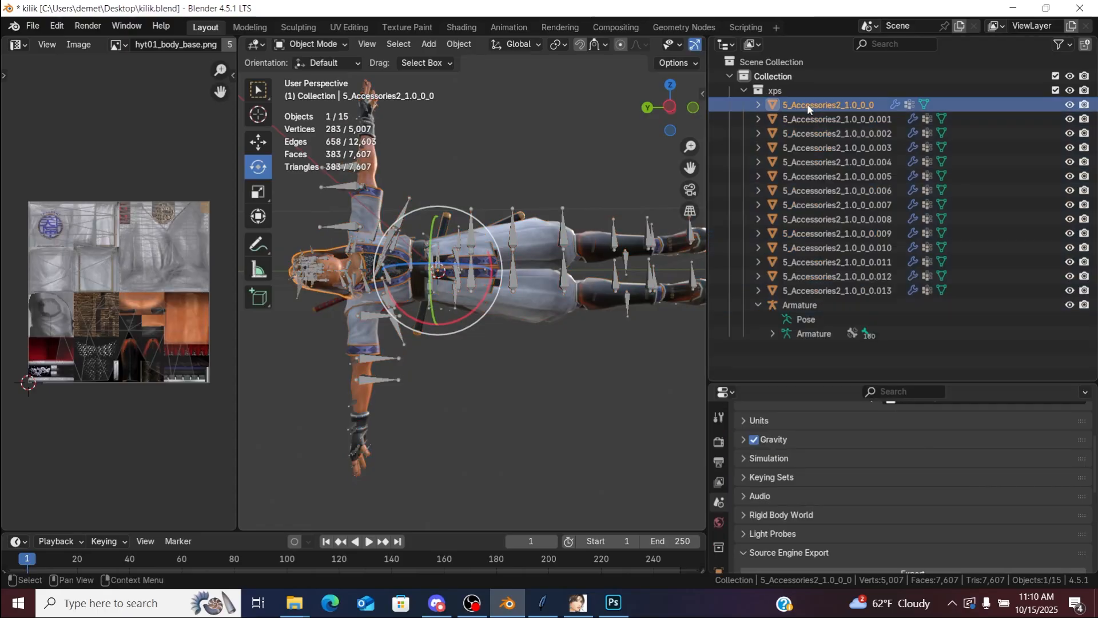
{"action": "left_click", "coordinate": [818, 290], "text": "shift"}
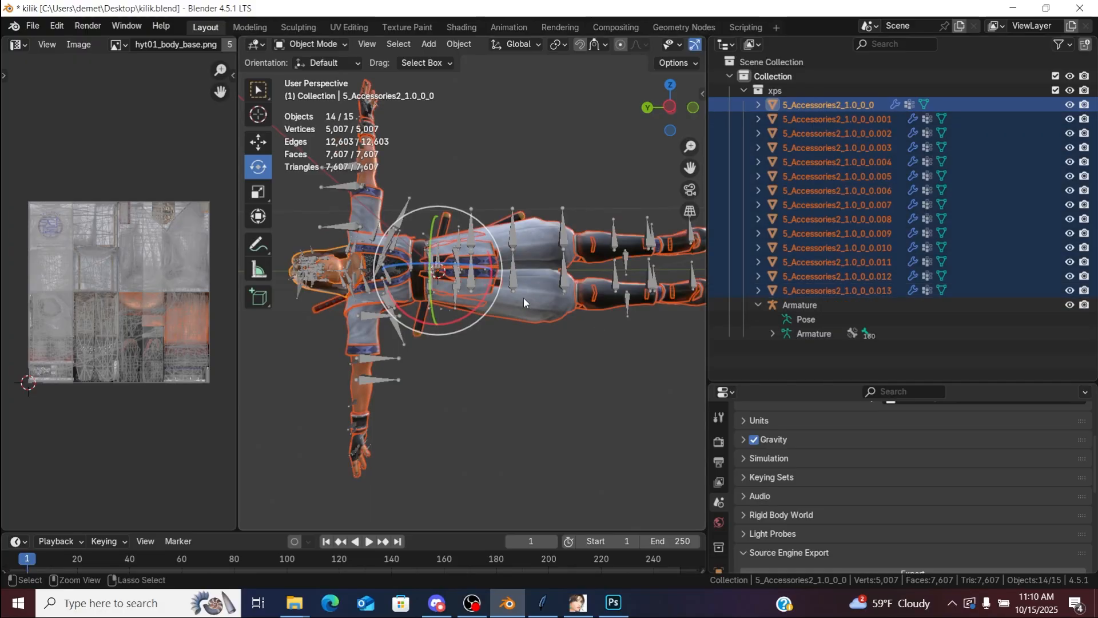
{"action": "key", "text": "ctrl+j"}
Step: Merge all vertices of the joined mesh by distance with a 0.0001 m threshold and return to Object Mode
{"action": "left_click", "coordinate": [296, 45]}
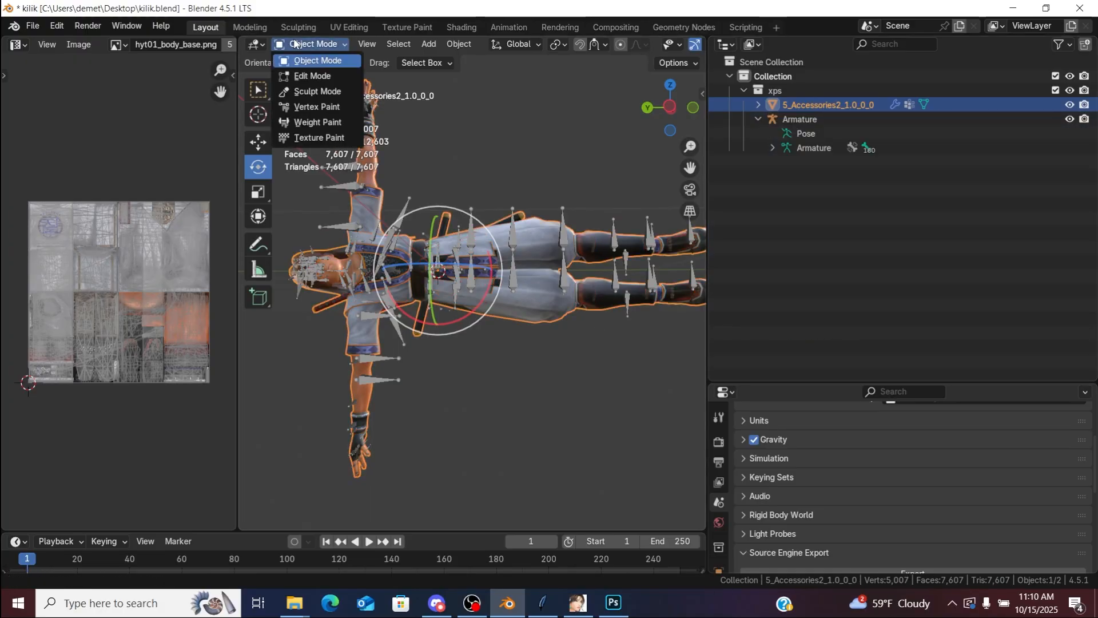
{"action": "left_click", "coordinate": [304, 76]}
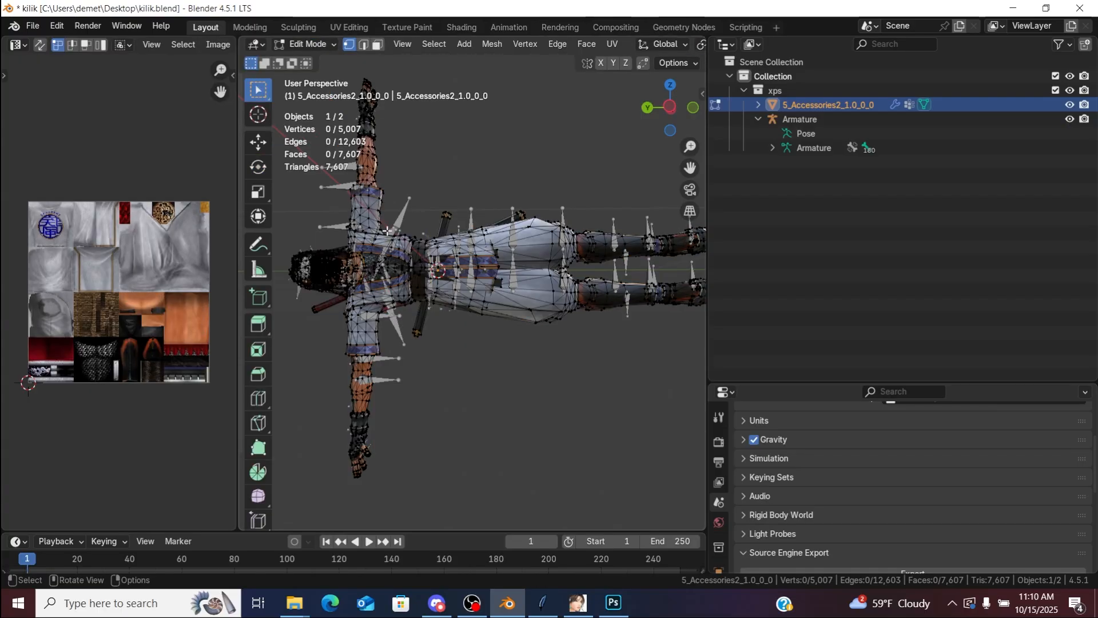
{"action": "key", "text": "a"}
{"action": "key", "text": "m"}
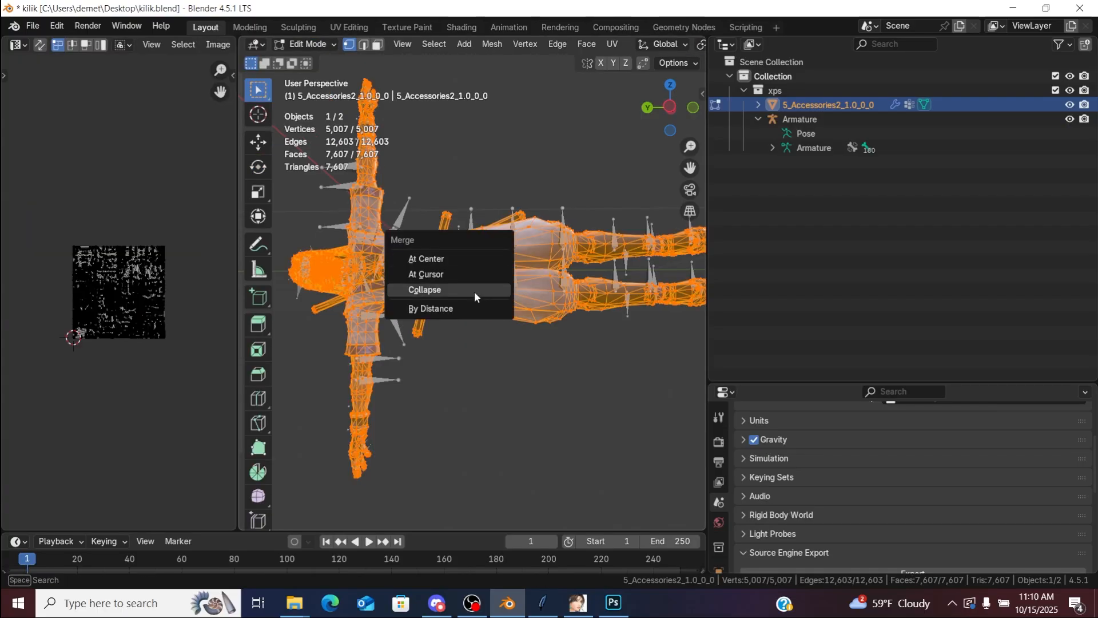
{"action": "left_click", "coordinate": [465, 311]}
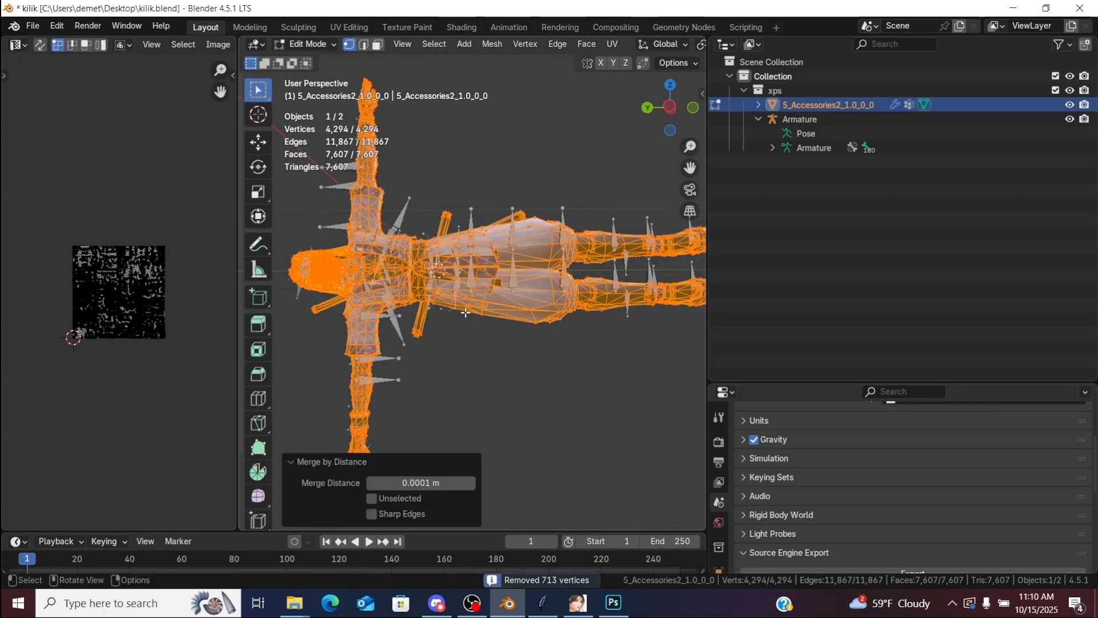
{"action": "left_click", "coordinate": [329, 45]}
{"action": "left_click", "coordinate": [320, 60]}
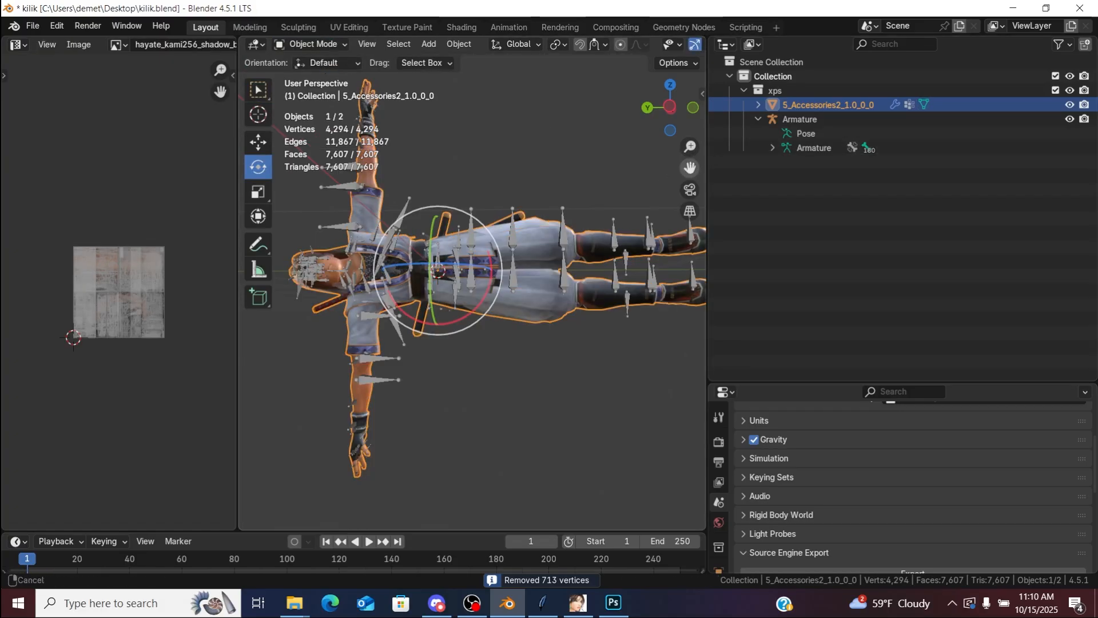
Step: Hide the armature to inspect the merged mesh around the torso, belt and sleeves, and show the armature again
{"action": "left_click_drag", "start_coordinate": [604, 208], "coordinate": [686, 120]}
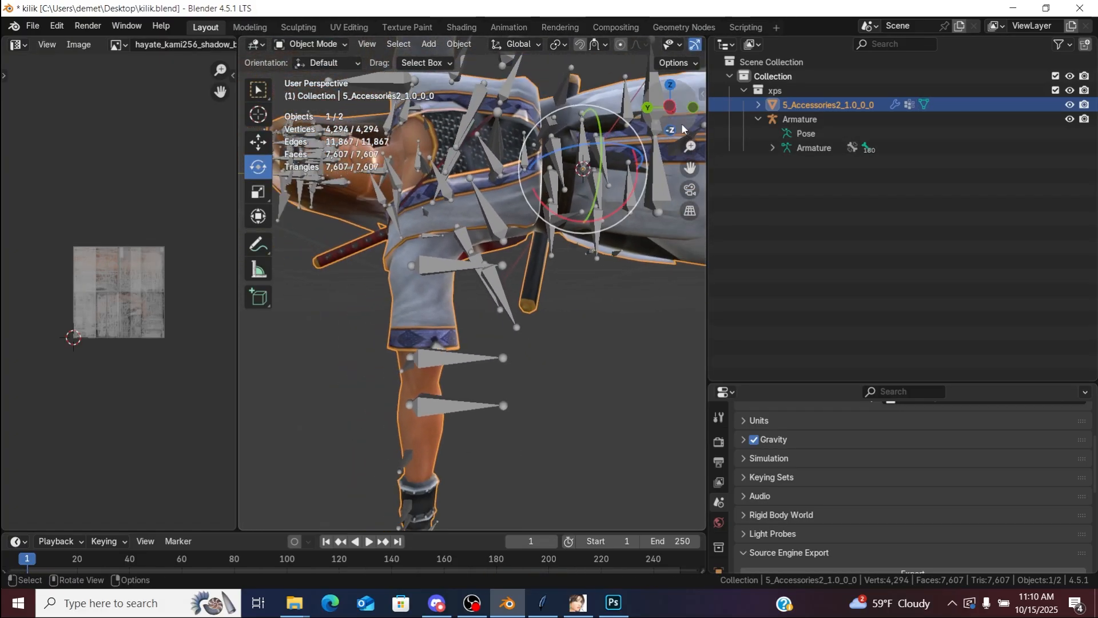
{"action": "left_click", "coordinate": [1072, 119]}
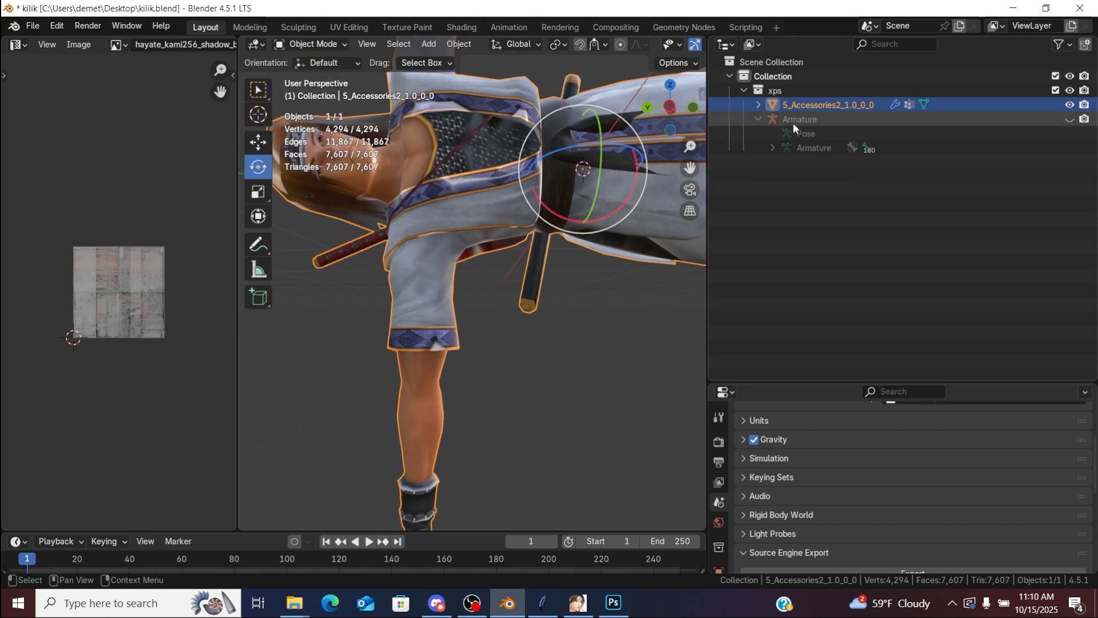
{"action": "mouse_move", "coordinate": [671, 115]}
{"action": "left_mouse_down"}
{"action": "mouse_move", "coordinate": [623, 126]}
{"action": "mouse_move", "coordinate": [635, 86]}
{"action": "mouse_move", "coordinate": [572, 109]}
{"action": "mouse_move", "coordinate": [584, 132]}
{"action": "mouse_move", "coordinate": [652, 97]}
{"action": "mouse_move", "coordinate": [669, 109]}
{"action": "left_mouse_up"}
{"action": "mouse_move", "coordinate": [690, 147]}
{"action": "left_mouse_down"}
{"action": "mouse_move", "coordinate": [690, 200]}
{"action": "mouse_move", "coordinate": [689, 158]}
{"action": "left_mouse_up"}
{"action": "left_click_drag", "start_coordinate": [682, 116], "coordinate": [572, 261]}
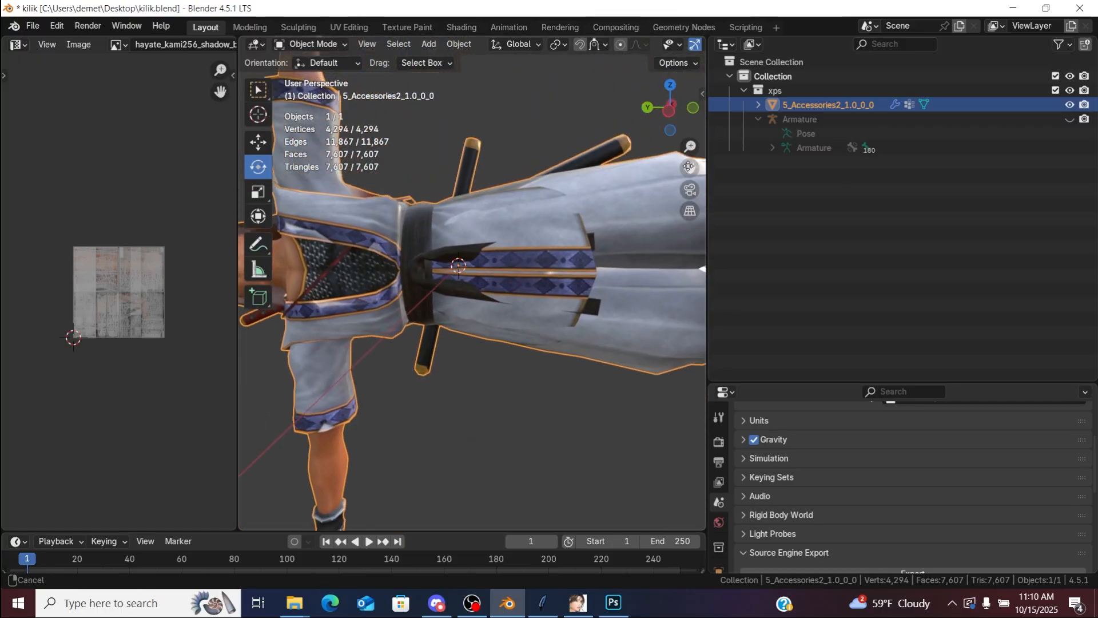
{"action": "left_click", "coordinate": [1071, 120]}
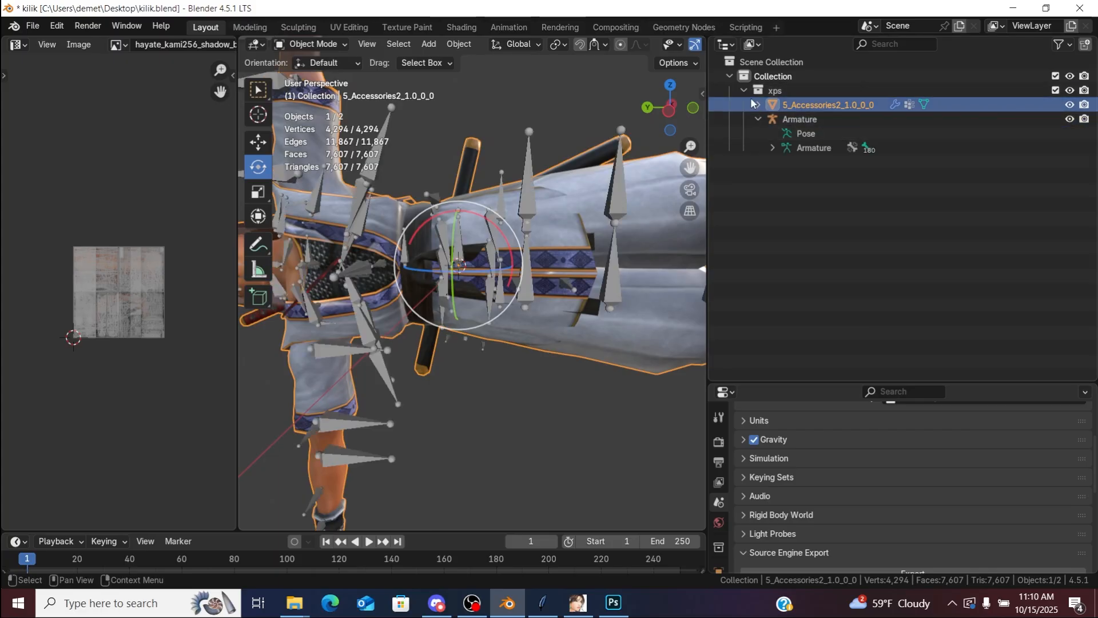
{"action": "left_click_drag", "start_coordinate": [670, 109], "coordinate": [684, 117]}
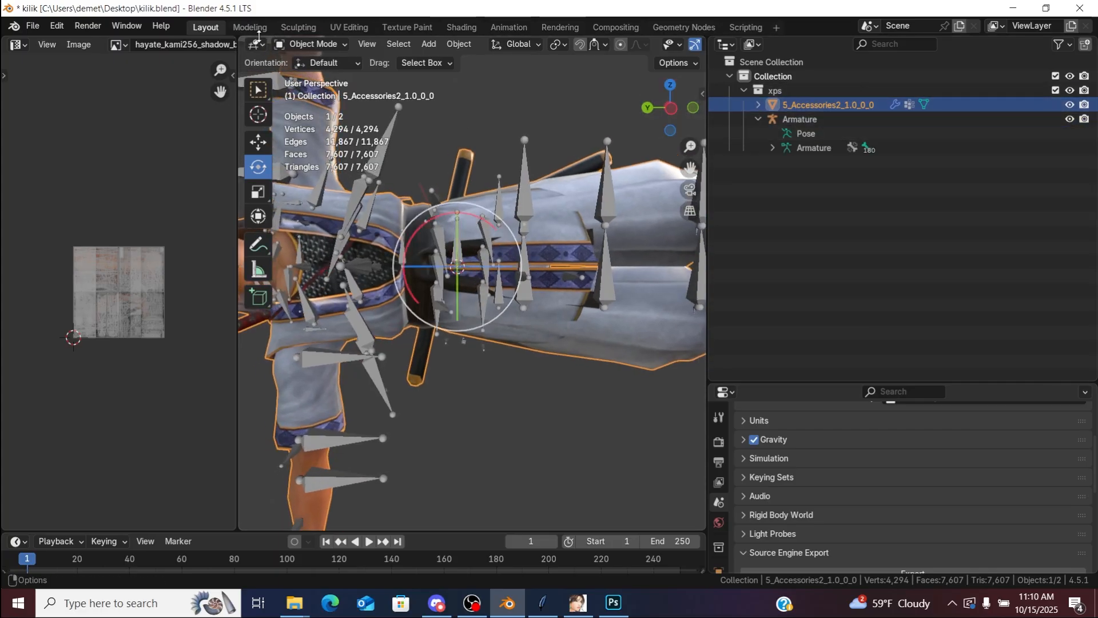
Step: Separate the fully selected merged mesh by material into individual objects and return to Object Mode
{"action": "left_click", "coordinate": [307, 45]}
{"action": "left_click", "coordinate": [315, 77]}
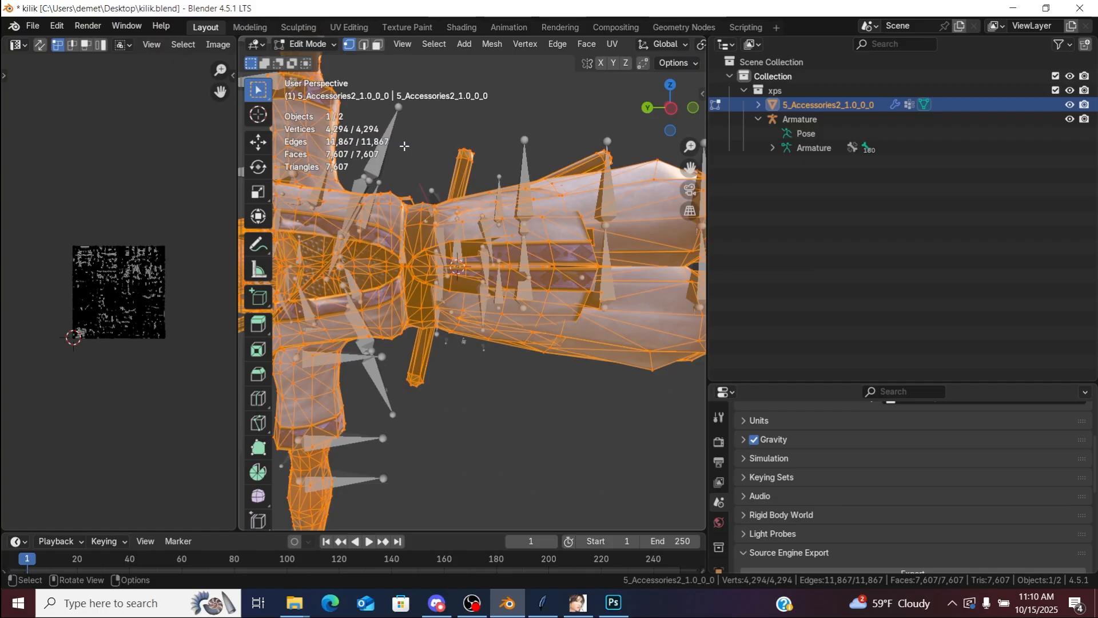
{"action": "key", "text": "p"}
{"action": "left_click", "coordinate": [393, 148]}
{"action": "left_click", "coordinate": [306, 44]}
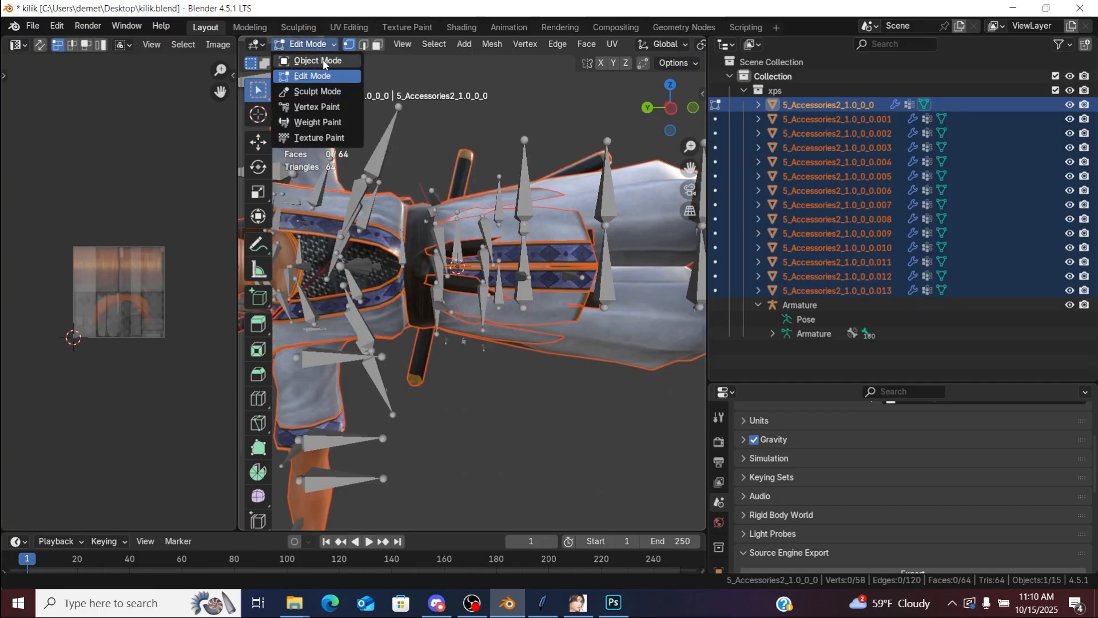
{"action": "left_click", "coordinate": [320, 60]}
Step: Export the xps collection as xps.smd to the Desktop's hayate folder with Source Engine Export
{"action": "left_click_drag", "start_coordinate": [816, 382], "coordinate": [816, 269]}
{"action": "left_click", "coordinate": [963, 459]}
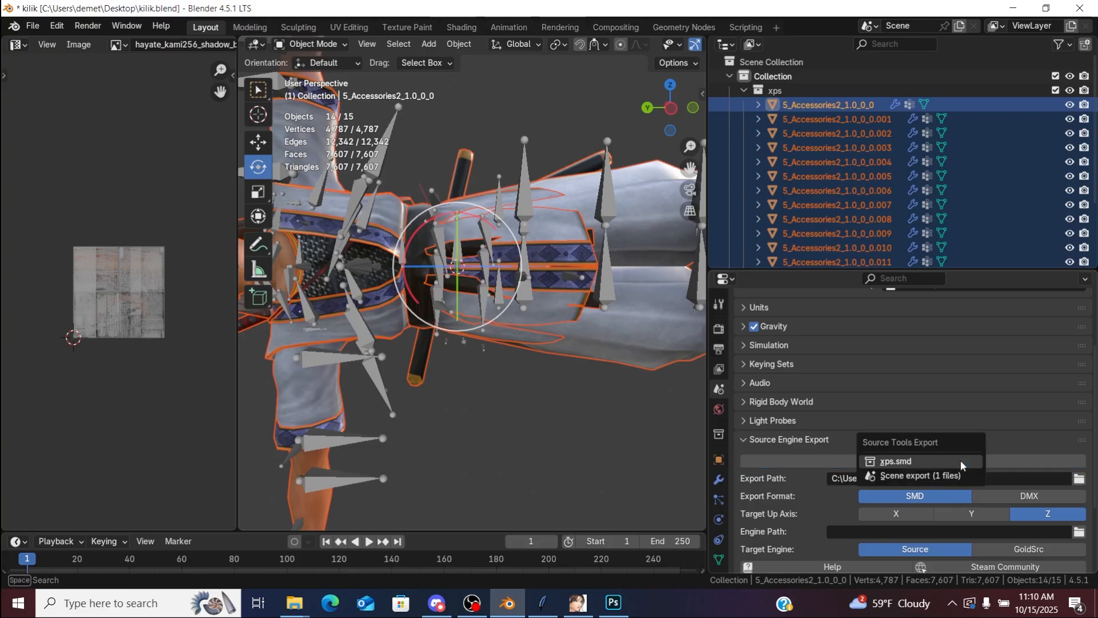
Step: Switch to the Soul Calibur II VM_ Tool and open kilik 2p.vmx from the sc2_exporter_release_2 folder in Soulcalibur2Xbox modding tools
{"action": "left_click", "coordinate": [545, 605]}
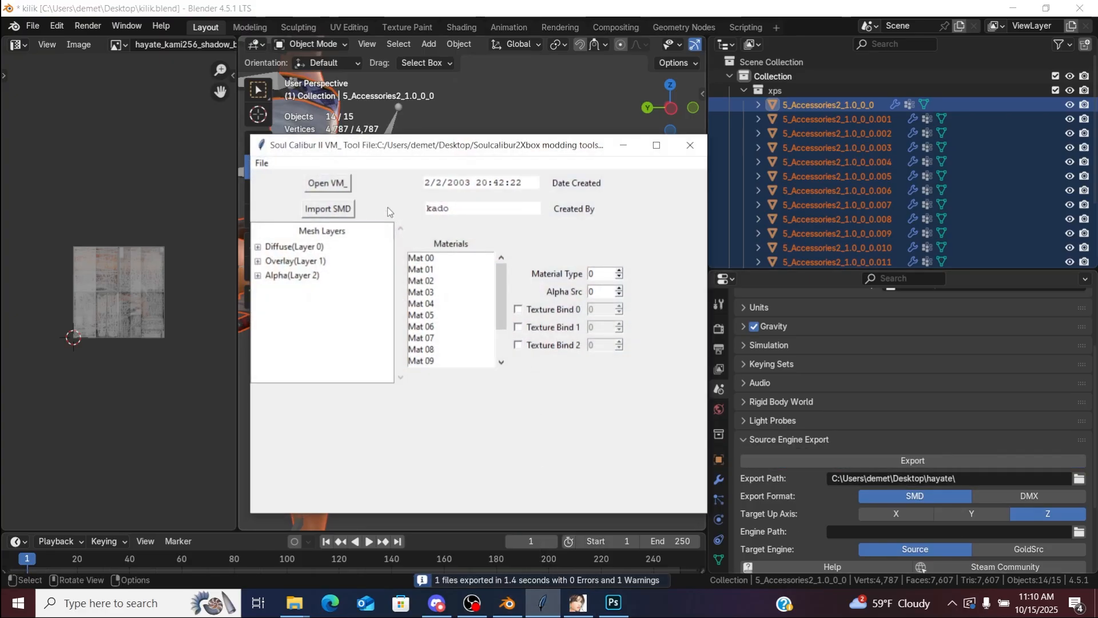
{"action": "left_click", "coordinate": [326, 182]}
{"action": "left_click", "coordinate": [309, 311]}
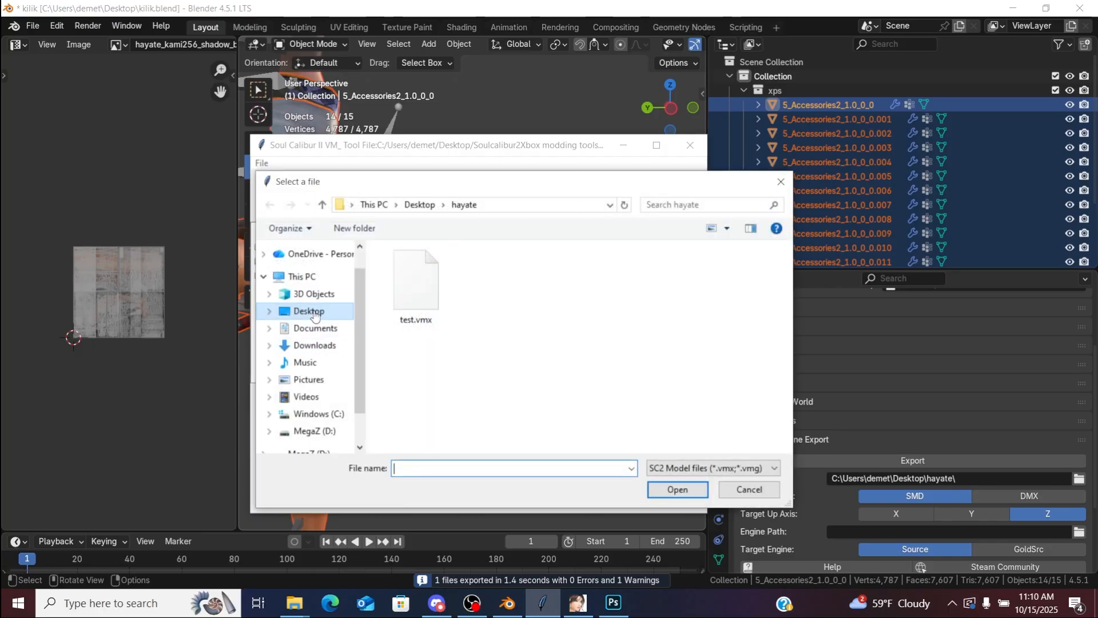
{"action": "double_click", "coordinate": [449, 408]}
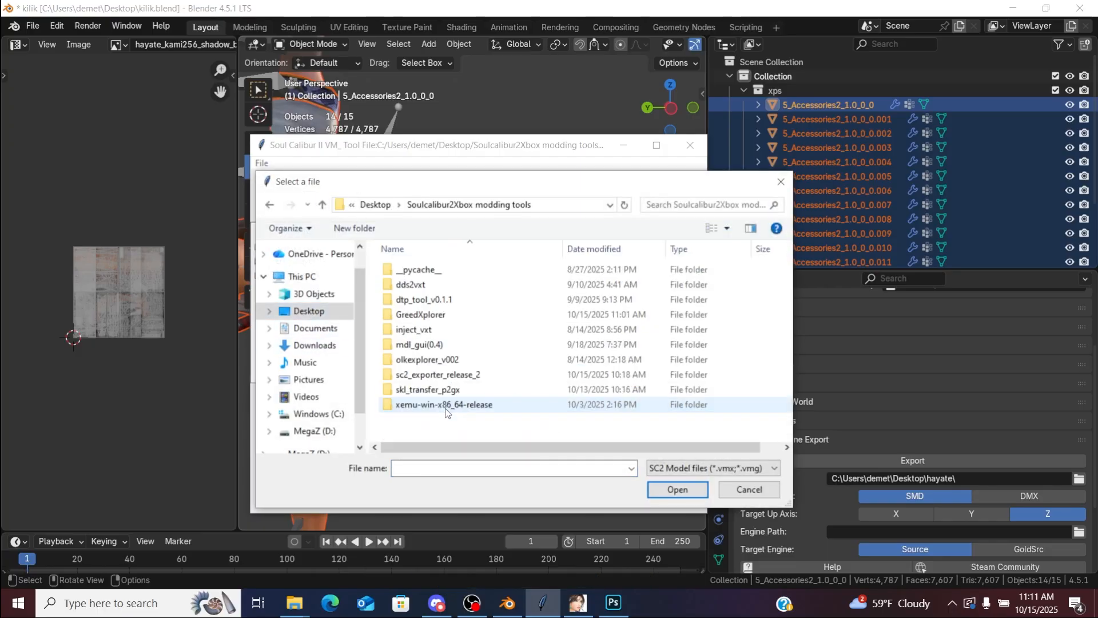
{"action": "double_click", "coordinate": [432, 372]}
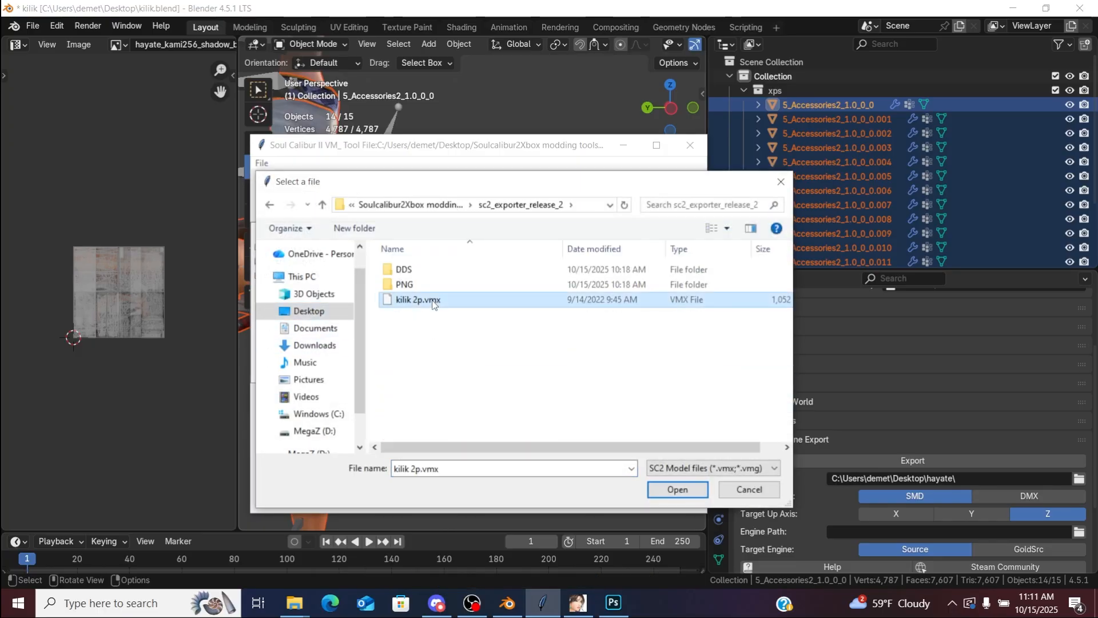
{"action": "double_click", "coordinate": [429, 299]}
Step: Import xps.smd from the Desktop's hayate folder into the opened kilik 2p.vmx model
{"action": "left_click", "coordinate": [343, 210]}
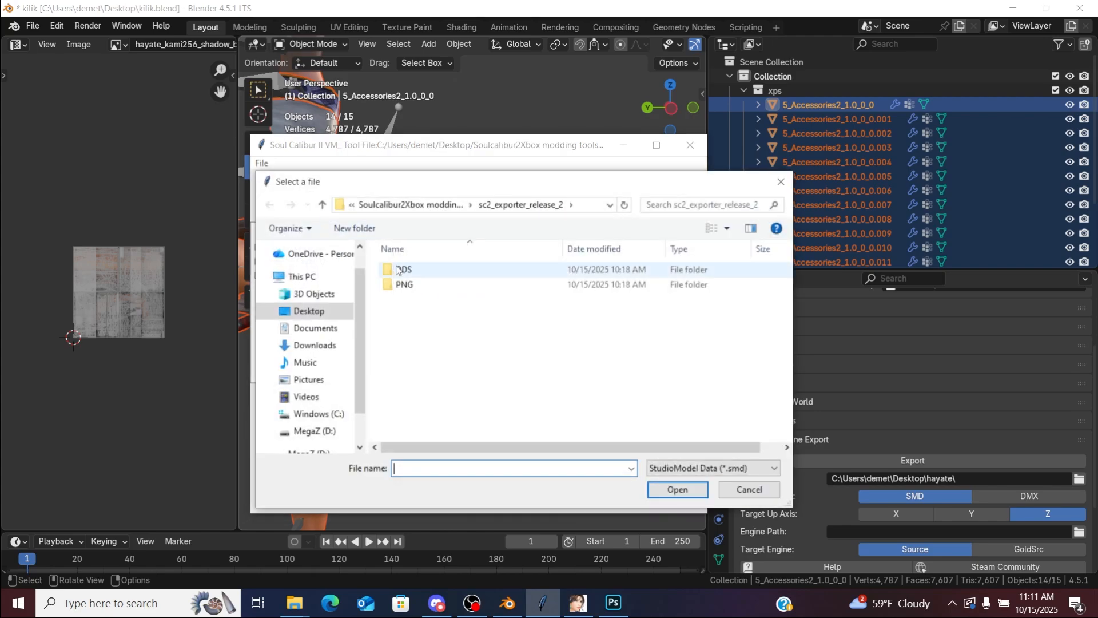
{"action": "left_click", "coordinate": [334, 315]}
{"action": "double_click", "coordinate": [480, 330]}
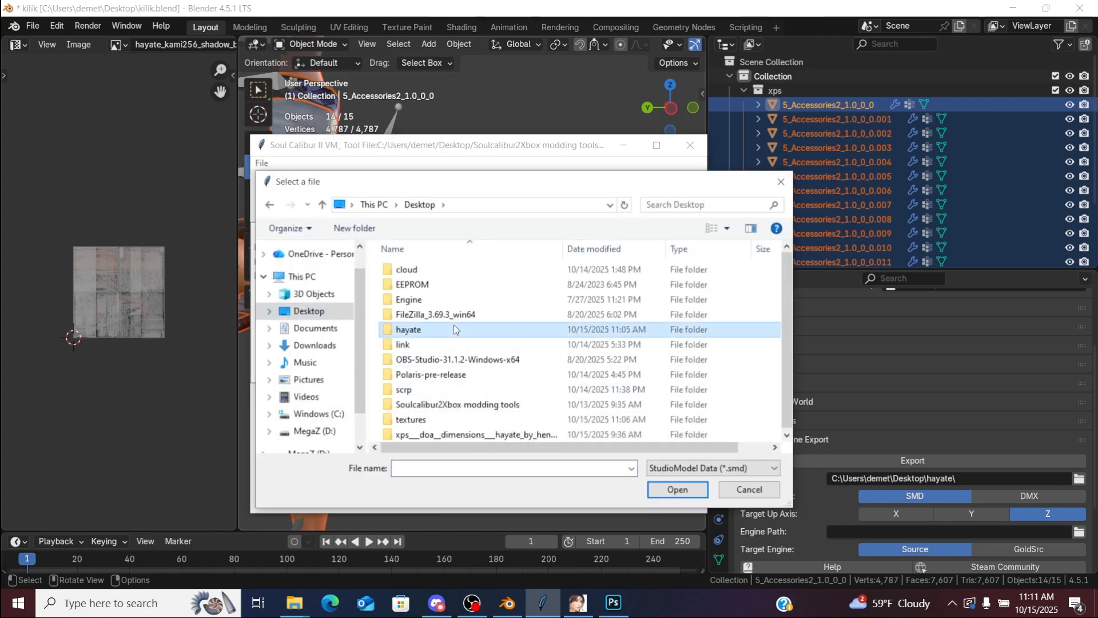
{"action": "left_click", "coordinate": [421, 305]}
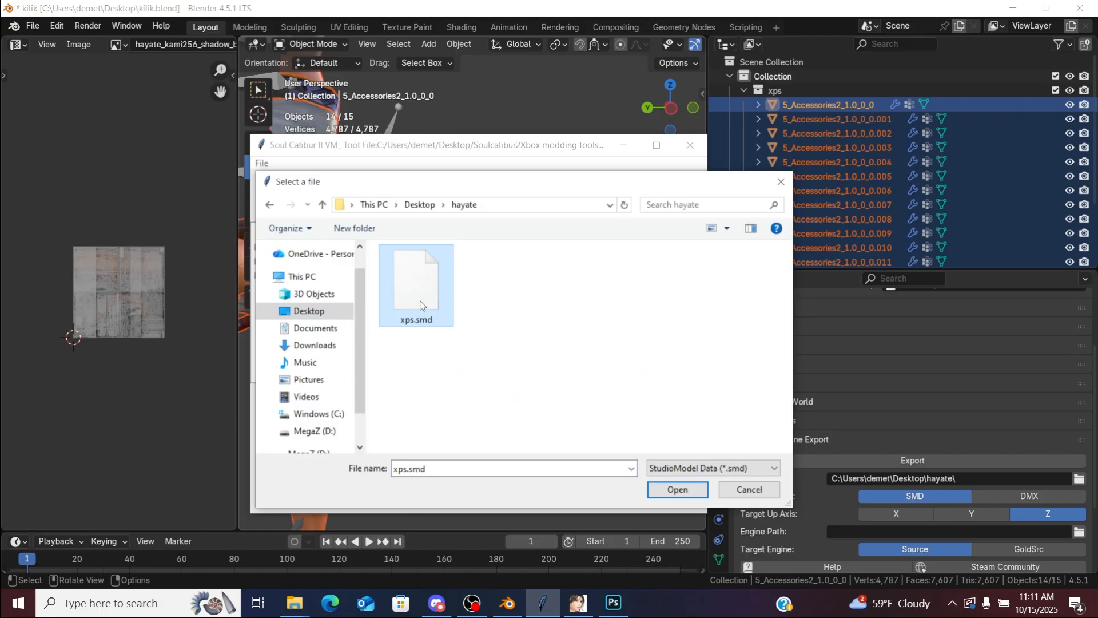
{"action": "double_click", "coordinate": [420, 305]}
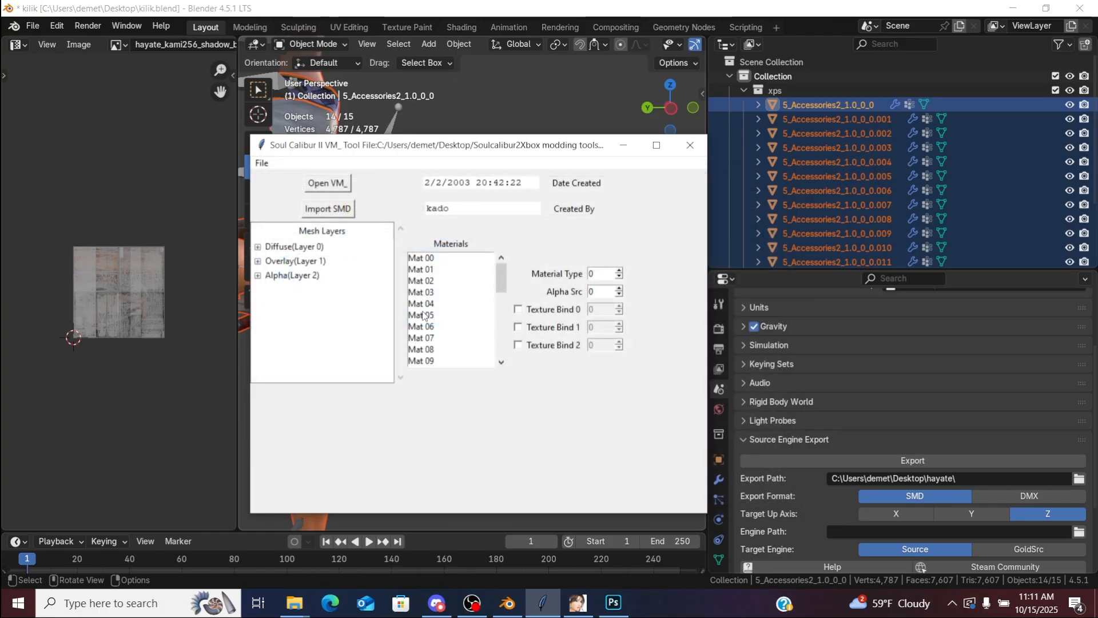
Step: Save the model as test.vmx in the Desktop's hayate folder, replacing the existing file
{"action": "left_click", "coordinate": [266, 166]}
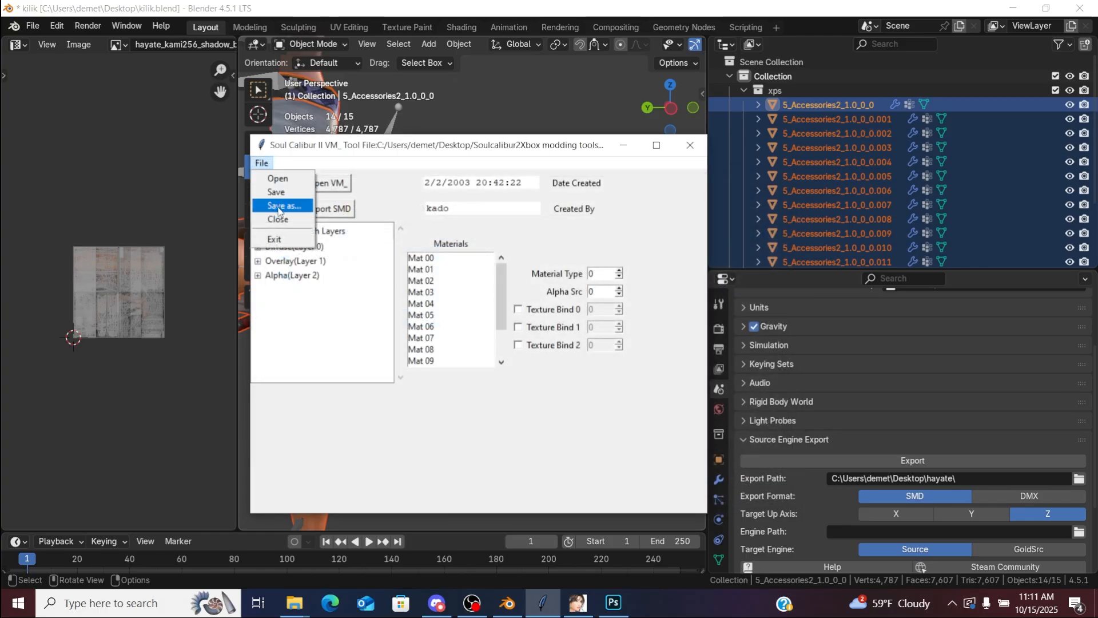
{"action": "left_click", "coordinate": [279, 208]}
{"action": "left_click", "coordinate": [410, 307]}
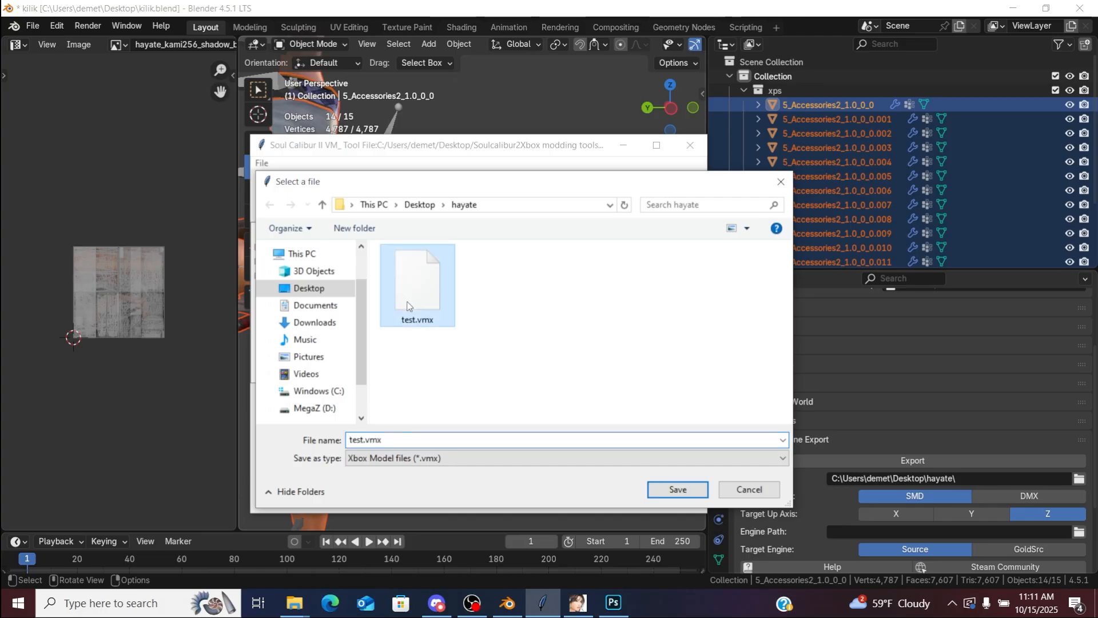
{"action": "left_click", "coordinate": [677, 490]}
{"action": "left_click", "coordinate": [581, 302]}
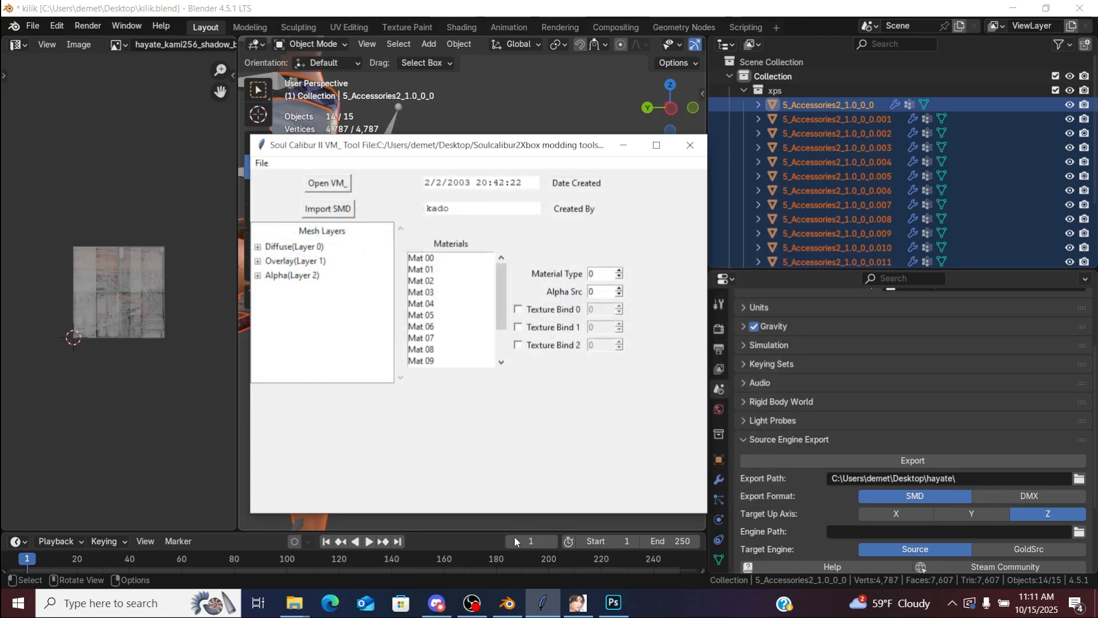
Step: Switch to File Explorer's Desktop window and open the dds2vxt folder inside Soulcalibur2Xbox modding tools
{"action": "mouse_move", "coordinate": [294, 603]}
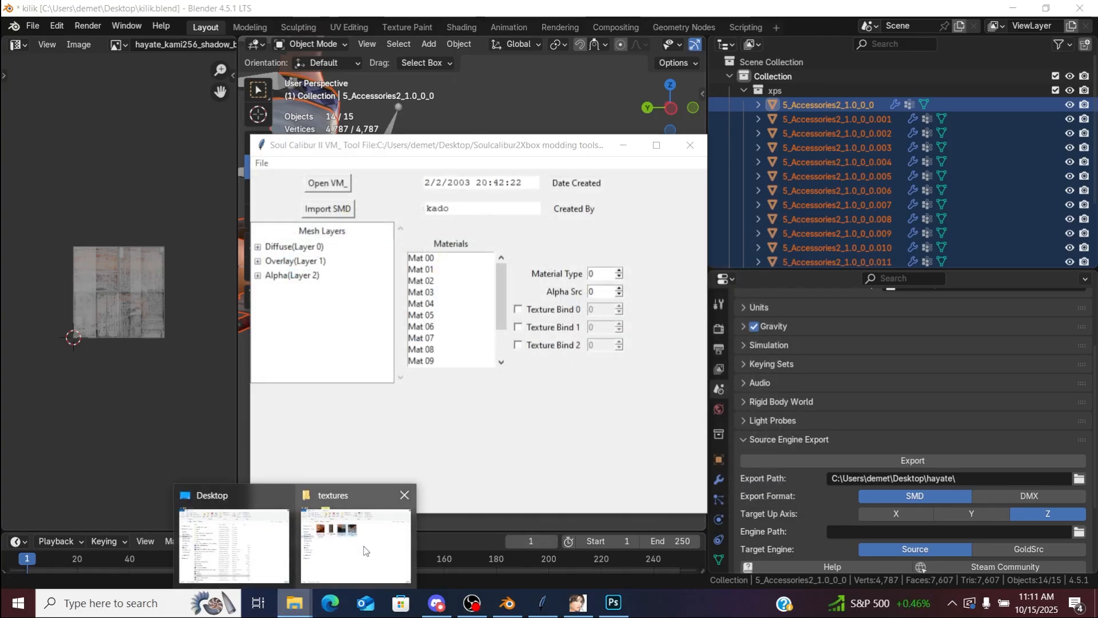
{"action": "mouse_move", "coordinate": [313, 546]}
{"action": "left_click", "coordinate": [234, 547]}
{"action": "double_click", "coordinate": [597, 256]}
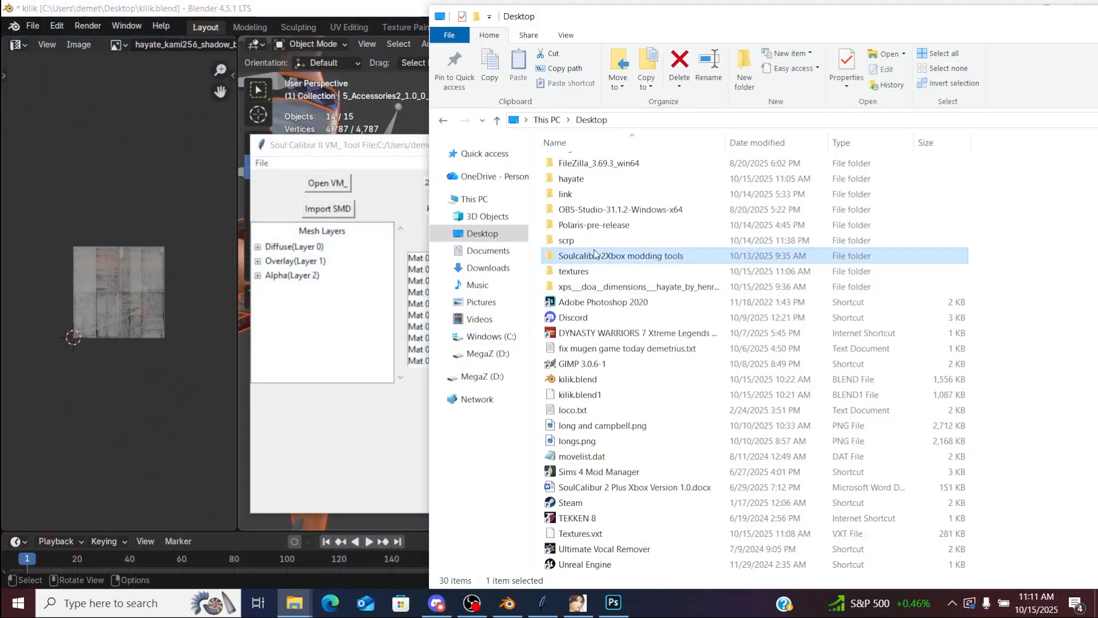
{"action": "double_click", "coordinate": [573, 180]}
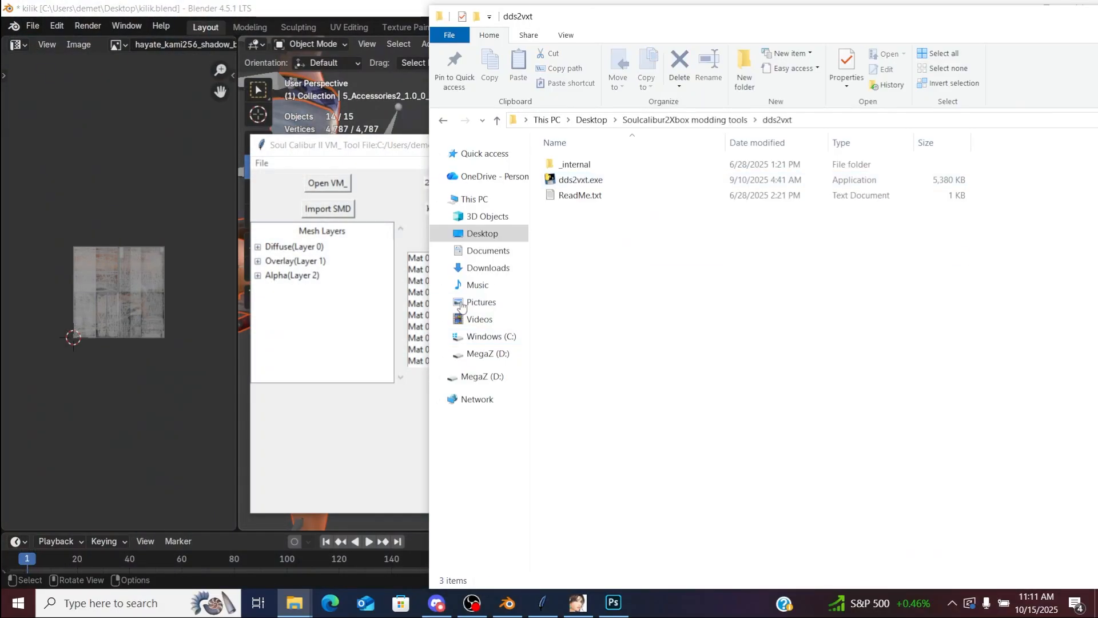
Step: Open Command Prompt and change its directory to the dds2vxt folder using the path copied from File Explorer
{"action": "left_click", "coordinate": [114, 603]}
{"action": "type", "text": "cmd"}
{"action": "key", "text": "Return"}
{"action": "type", "text": "cd"}
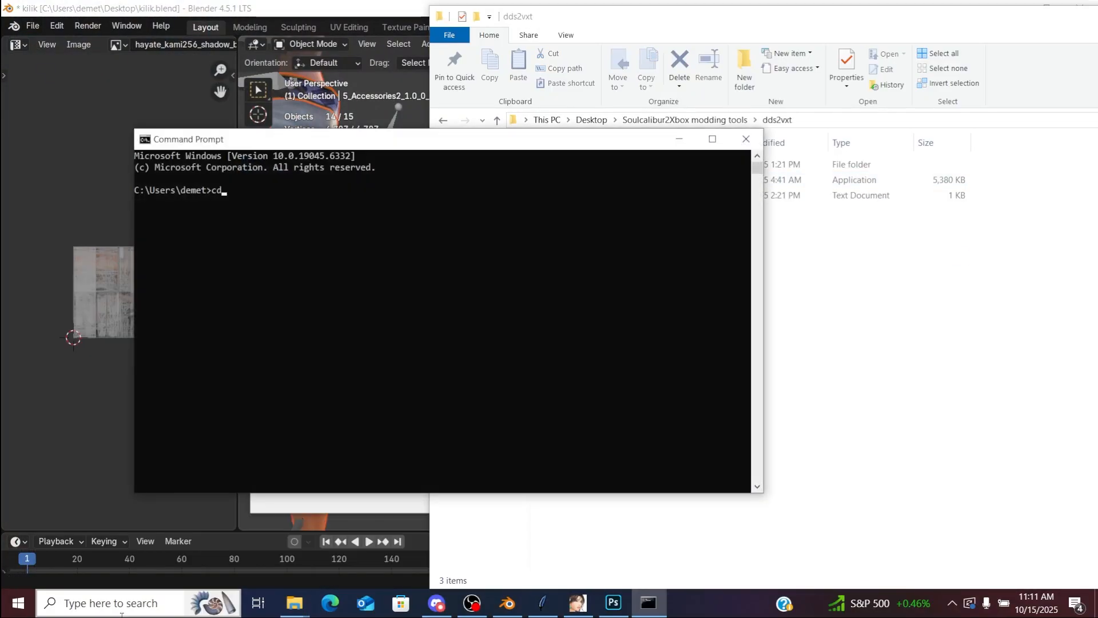
{"action": "left_click_drag", "start_coordinate": [440, 132], "coordinate": [363, 142]}
{"action": "left_click", "coordinate": [812, 119]}
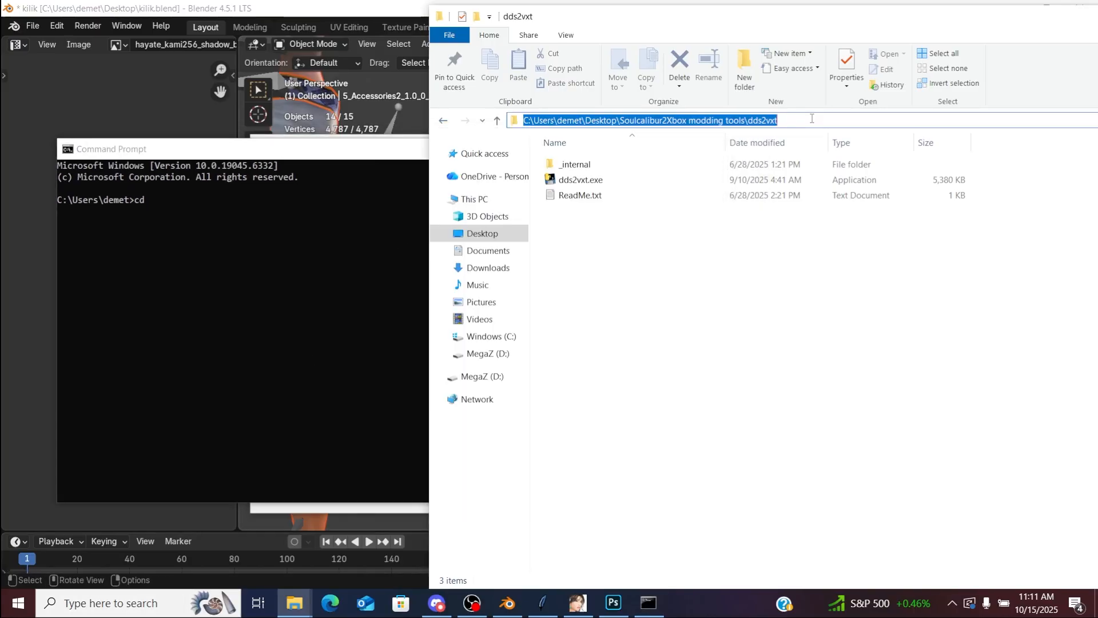
{"action": "left_click", "coordinate": [350, 220]}
{"action": "type", "text": "C:\\Users\\demet\\Desktop\\Soulcalibur2Xbox modding tools\\dds2vxt"}
{"action": "key", "text": "Return"}
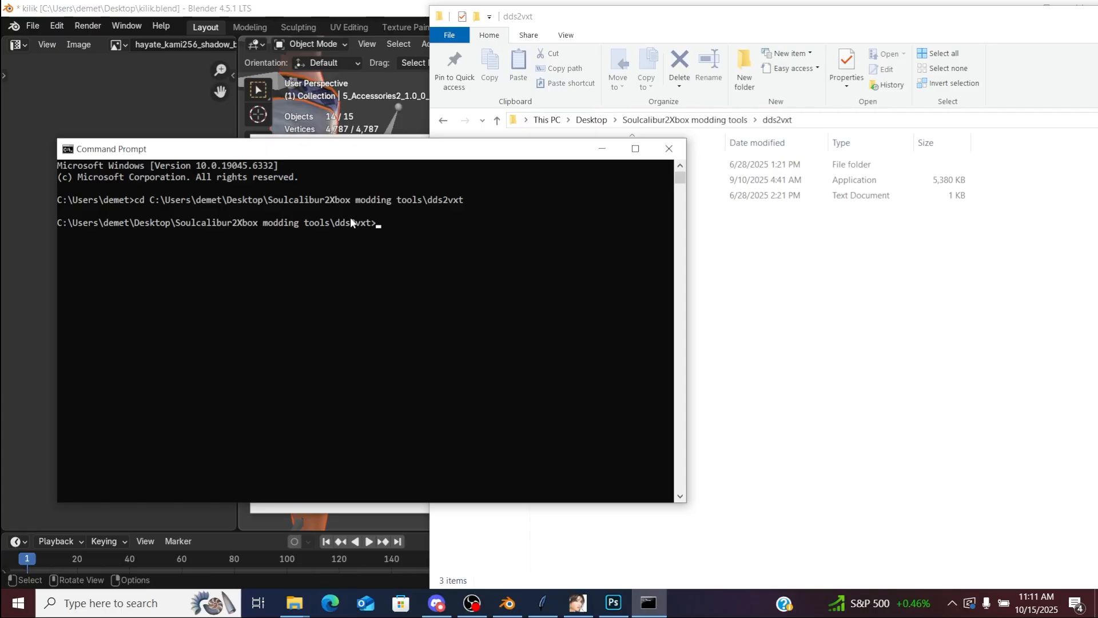
Step: List the dds2vxt folder and enter the dds2vxt.exe command with the Desktop's textures folder as its source
{"action": "type", "text": "dir"}
{"action": "key", "text": "Return"}
{"action": "type", "text": "d"}
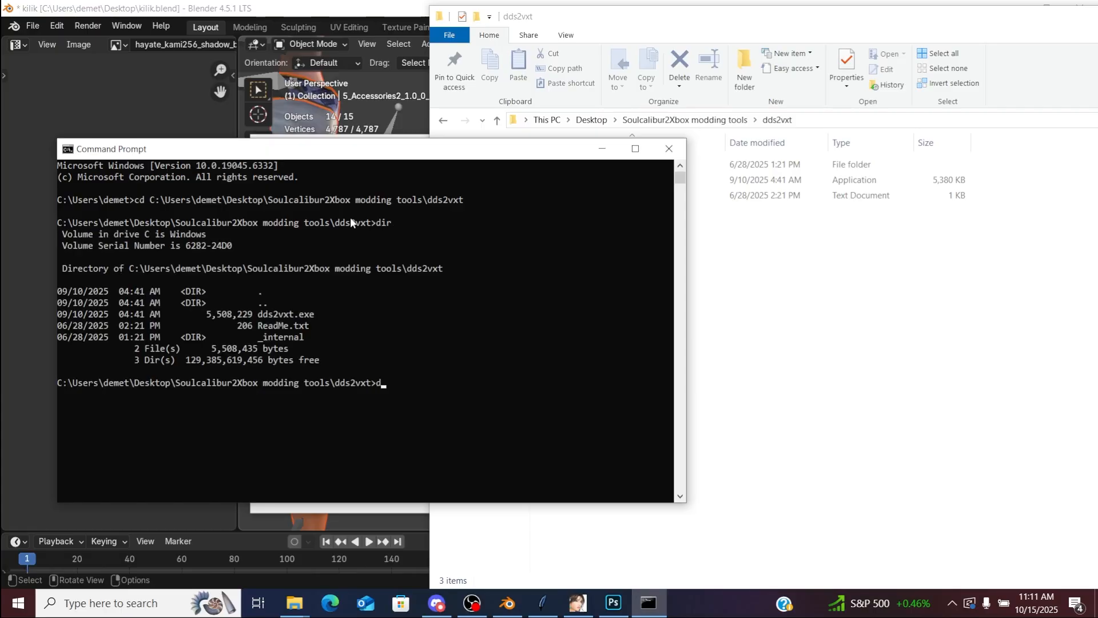
{"action": "type", "text": "ds2vxt.ex"}
{"action": "left_click", "coordinate": [854, 288]}
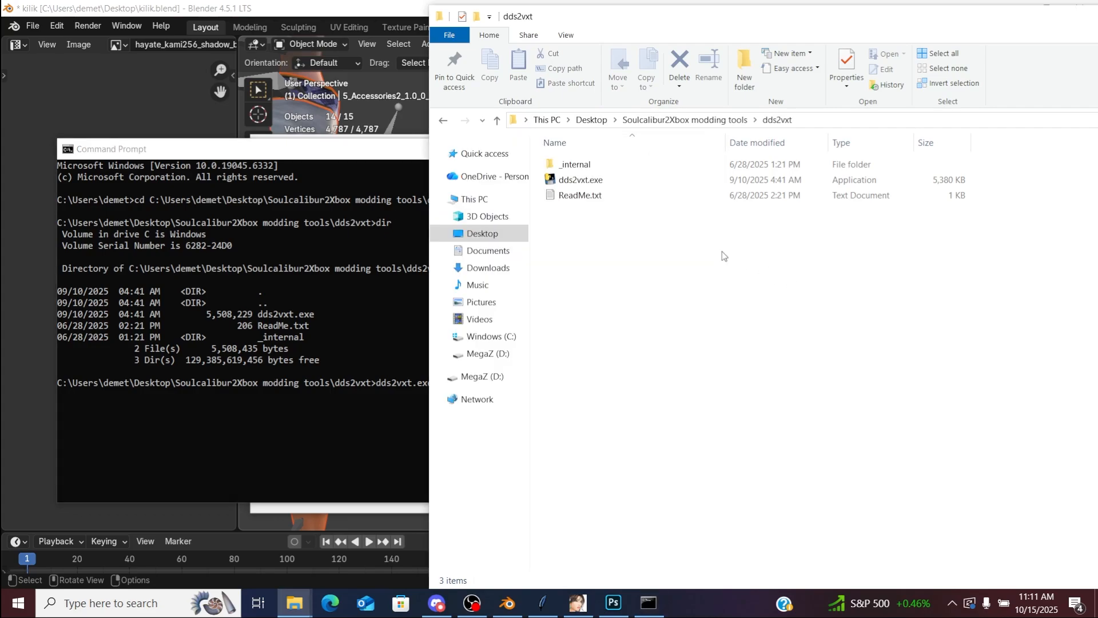
{"action": "left_click", "coordinate": [495, 233]}
{"action": "left_click_drag", "start_coordinate": [697, 24], "coordinate": [712, 23]}
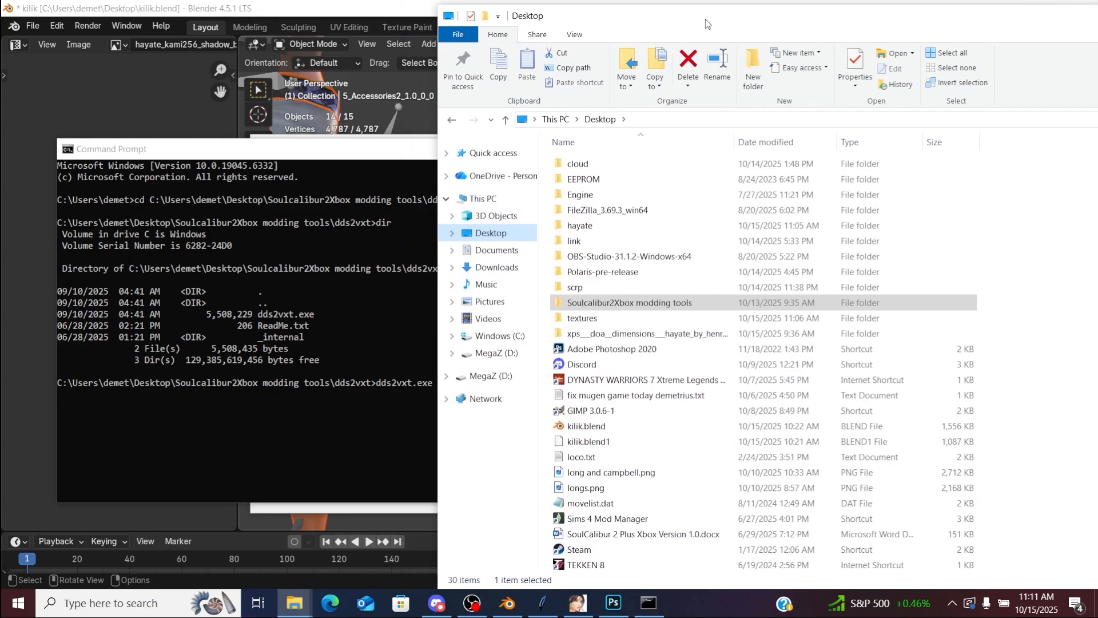
{"action": "left_click_drag", "start_coordinate": [400, 154], "coordinate": [348, 132]}
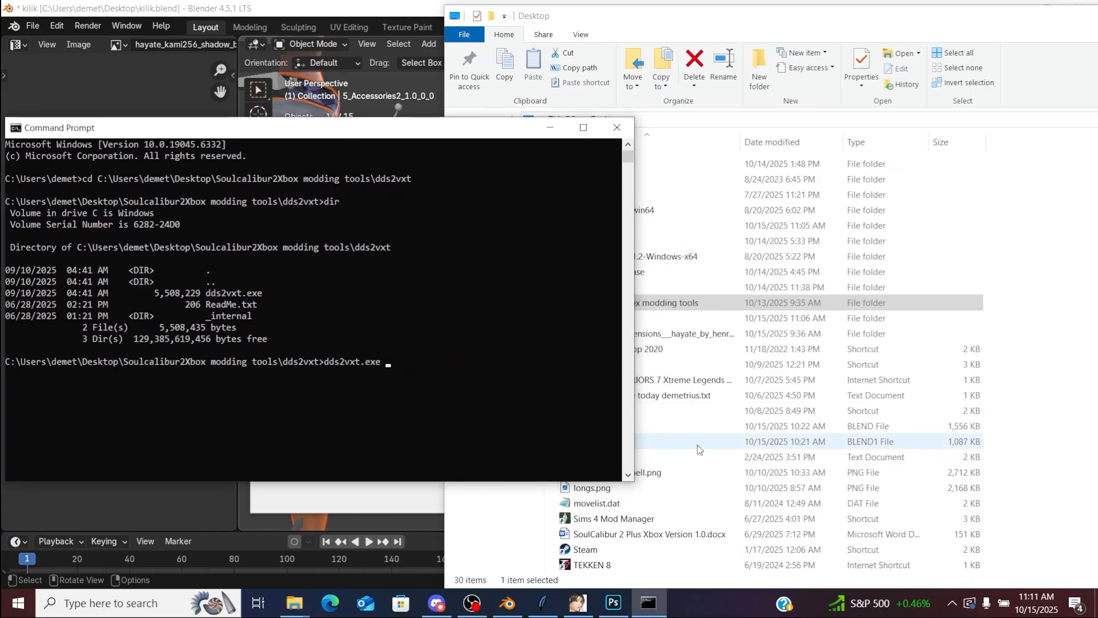
{"action": "left_click", "coordinate": [686, 395]}
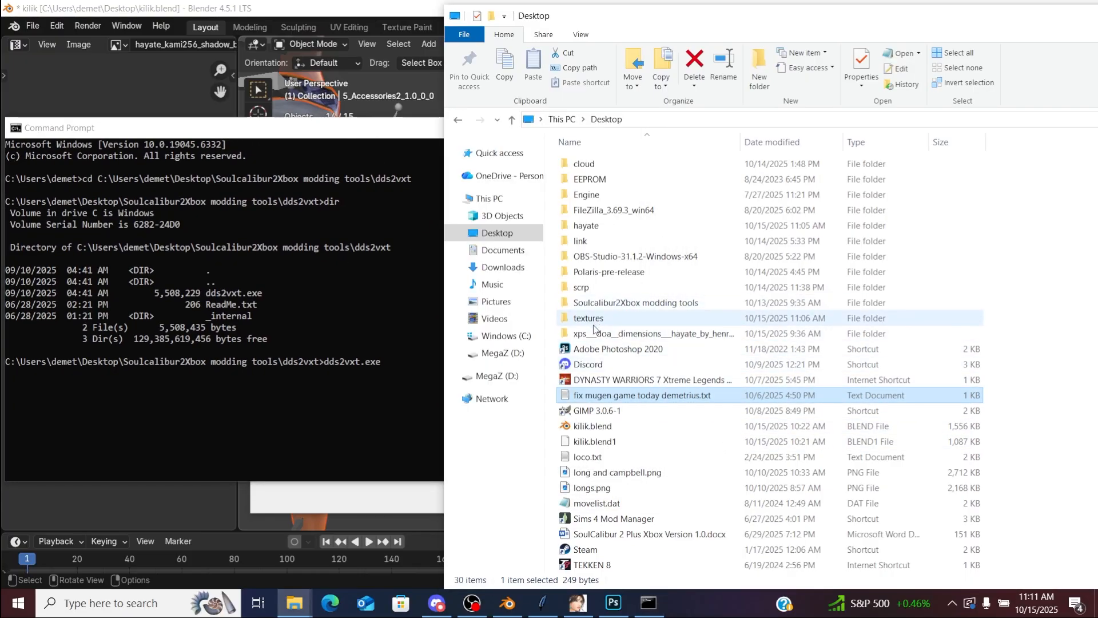
{"action": "left_click_drag", "start_coordinate": [590, 318], "coordinate": [394, 381]}
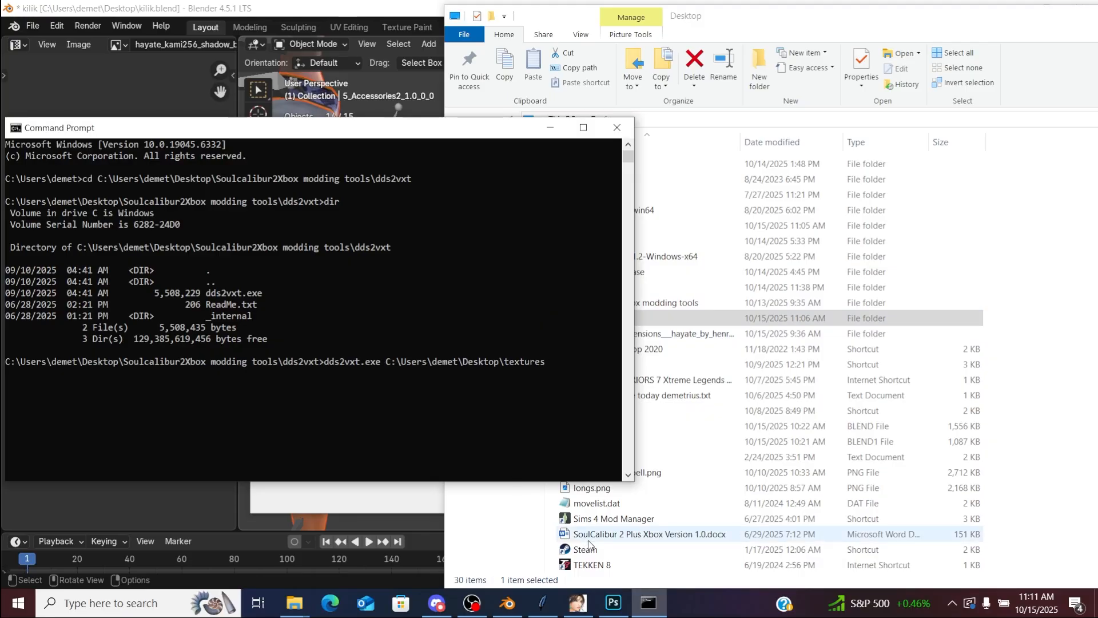
Step: Add the Desktop's Textures.vxt as the output file, run the dds2vxt conversion and close Command Prompt
{"action": "left_click", "coordinate": [592, 563]}
{"action": "scroll", "coordinate": [591, 547], "scroll_direction": "down", "scroll_amount": 1}
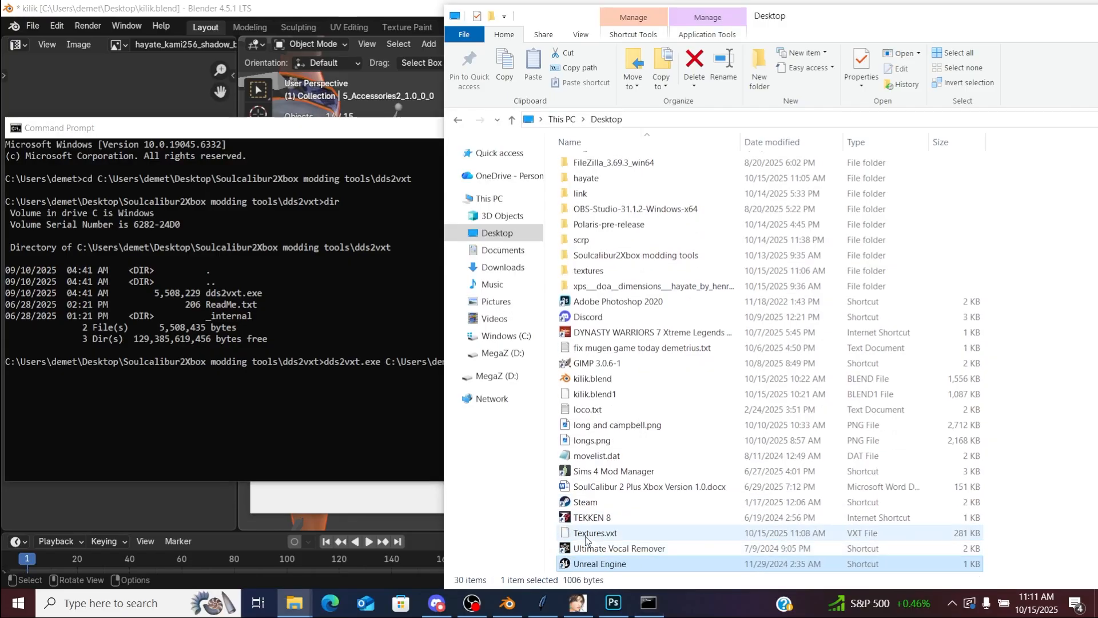
{"action": "left_click", "coordinate": [587, 537]}
{"action": "left_click", "coordinate": [403, 443]}
{"action": "key", "text": "Return"}
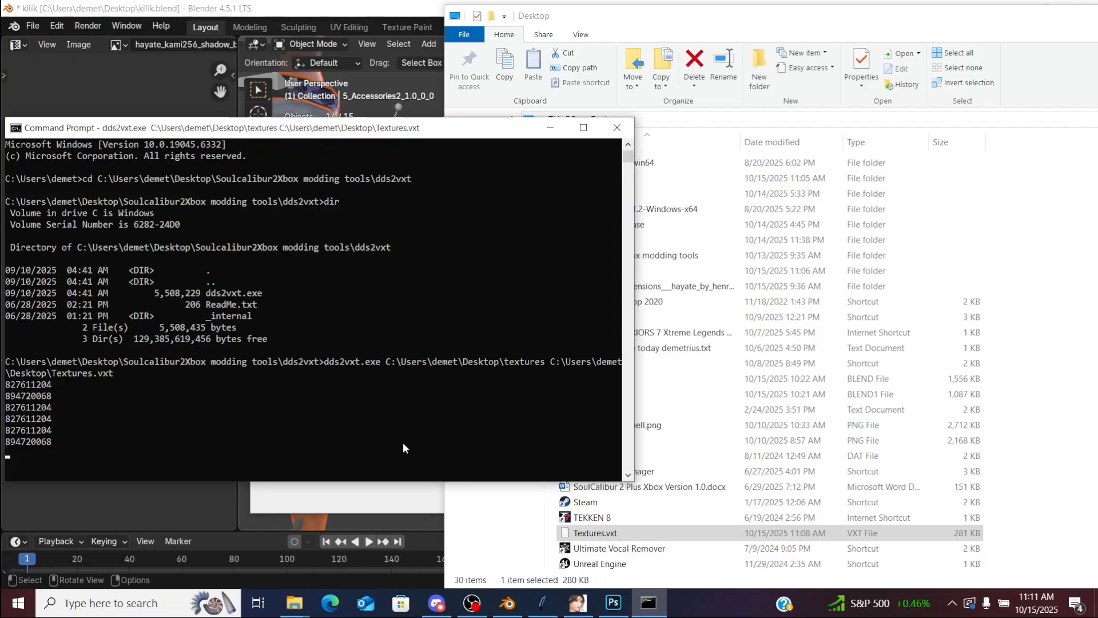
{"action": "left_click", "coordinate": [614, 130]}
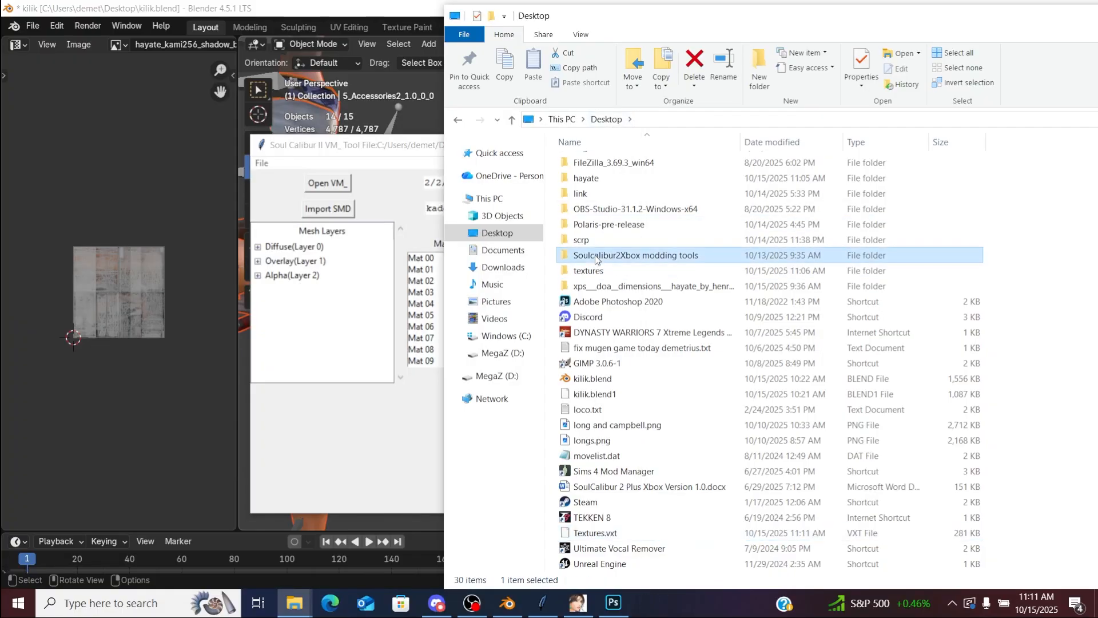
Step: Open the inject_vxt folder in Soulcalibur2Xbox modding tools and change a new Command Prompt to that directory
{"action": "double_click", "coordinate": [600, 254]}
{"action": "double_click", "coordinate": [609, 226]}
{"action": "key", "text": "super"}
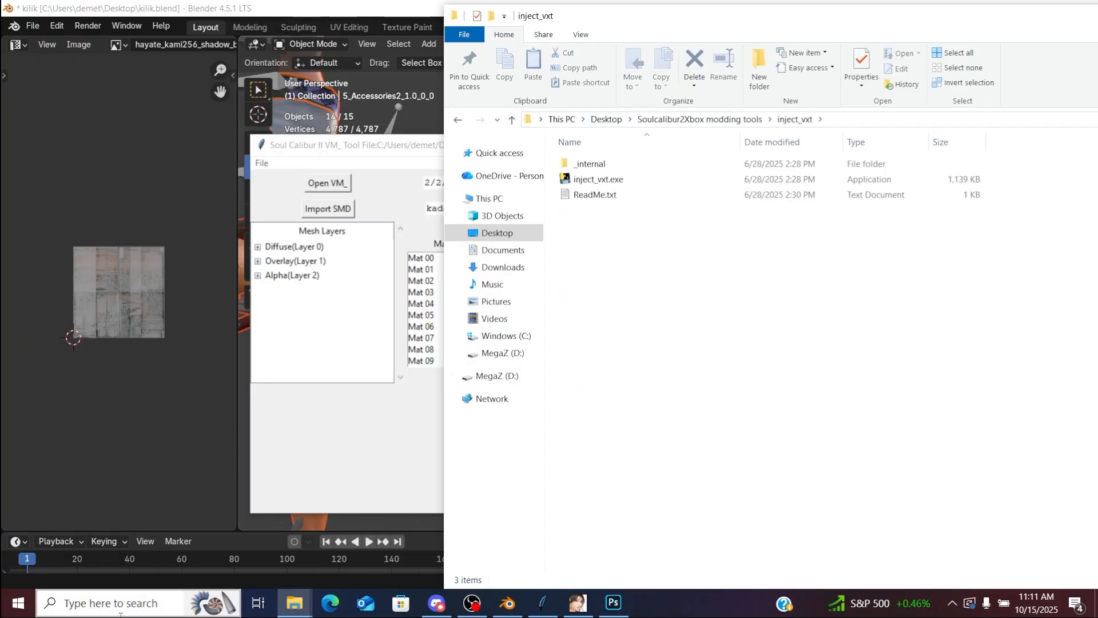
{"action": "type", "text": "co"}
{"action": "key", "text": "Return"}
{"action": "type", "text": "cd"}
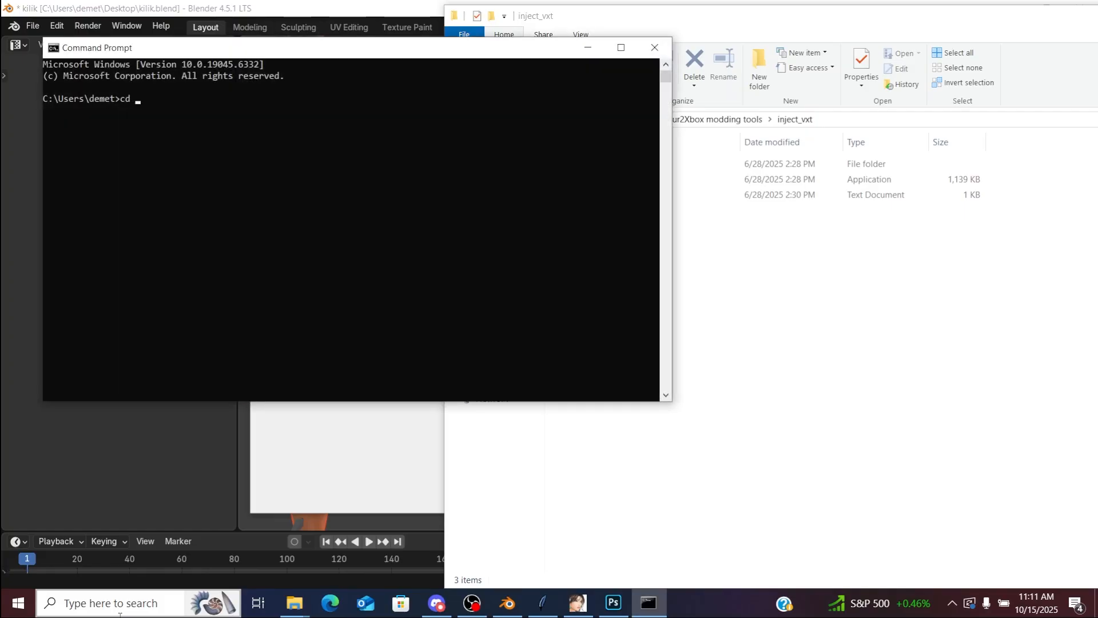
{"action": "left_click", "coordinate": [836, 120]}
{"action": "type", "text": "d"}
{"action": "left_click", "coordinate": [308, 132]}
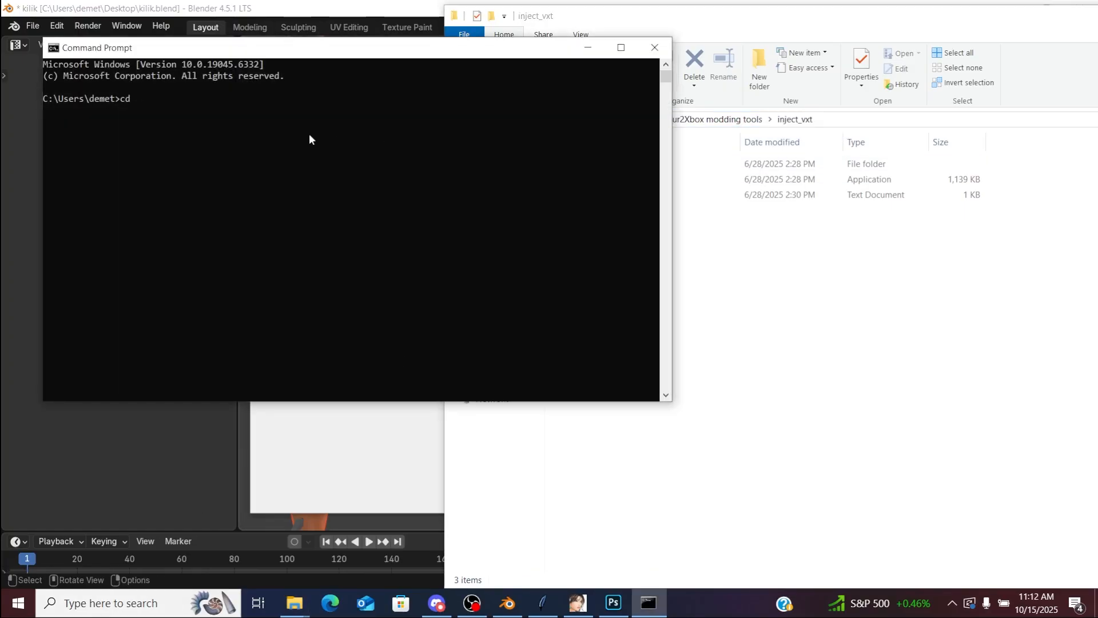
{"action": "type", "text": "C:\\Users\\demet\\Desktop\\Soulcalibur2Xbox modding tools\\inject_vxt"}
{"action": "key", "text": "Return"}
Step: List the inject_vxt folder and enter the inject_vxt.exe command with test.vmx from the Desktop's hayate folder as the target
{"action": "type", "text": "dir"}
{"action": "key", "text": "Return"}
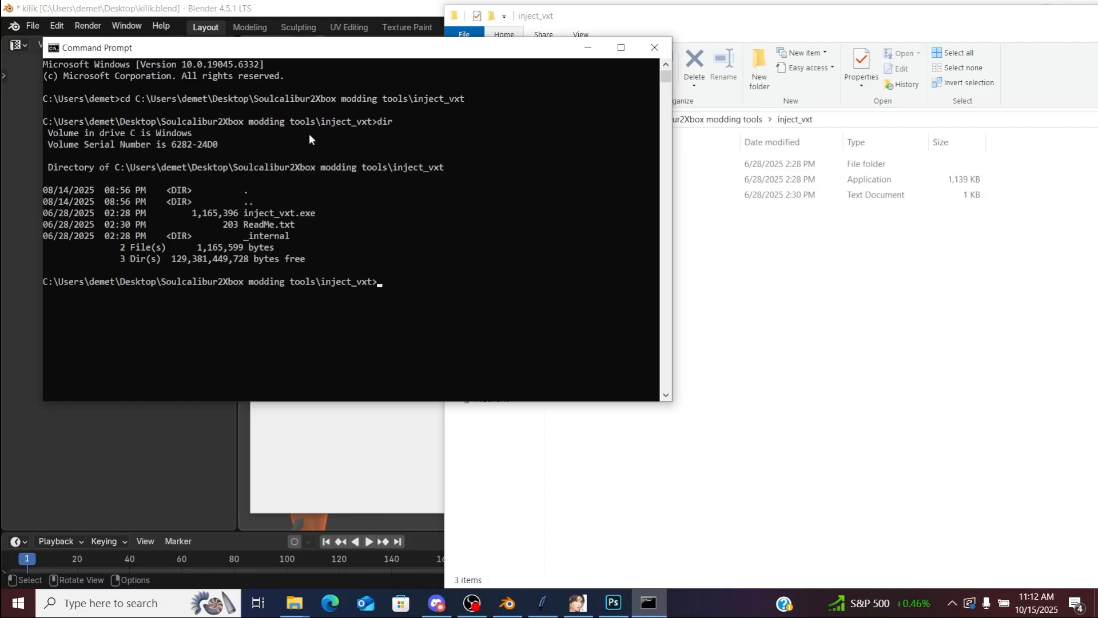
{"action": "type", "text": "inject_vxt.exe"}
{"action": "left_click", "coordinate": [810, 272]}
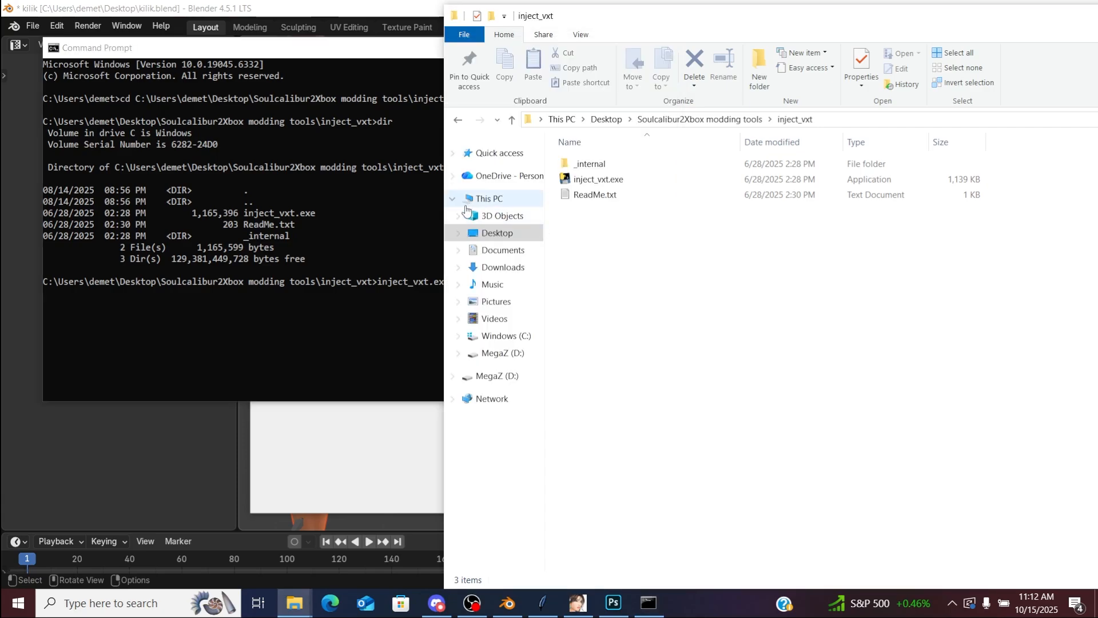
{"action": "left_click", "coordinate": [496, 233]}
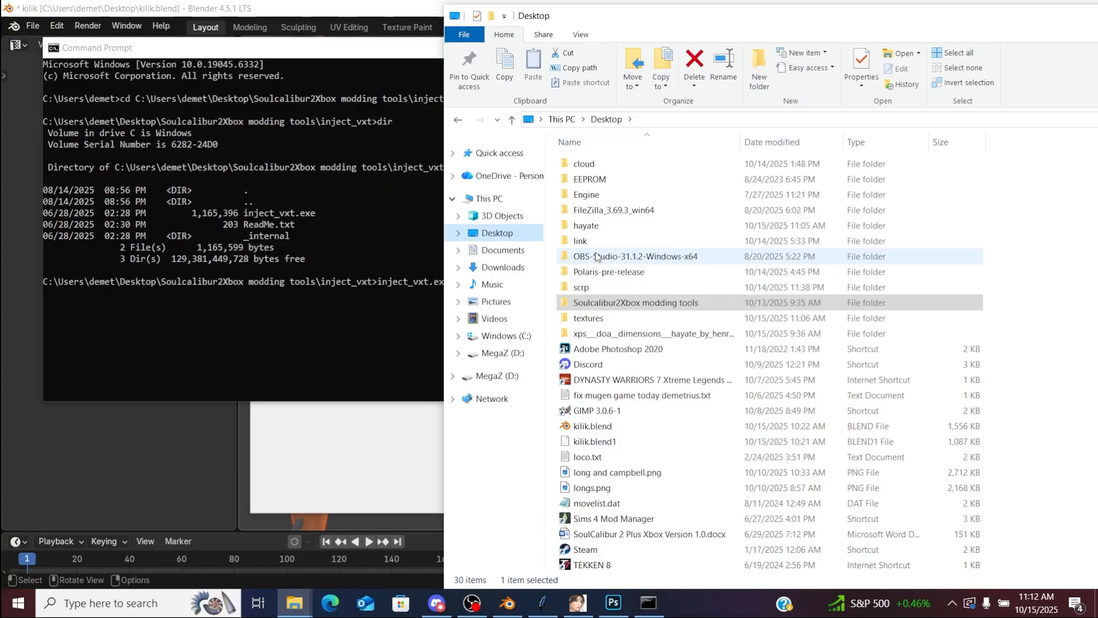
{"action": "double_click", "coordinate": [587, 226]}
{"action": "left_click_drag", "start_coordinate": [421, 52], "coordinate": [403, 66]}
{"action": "left_click", "coordinate": [677, 323]}
{"action": "left_click_drag", "start_coordinate": [608, 215], "coordinate": [383, 340]}
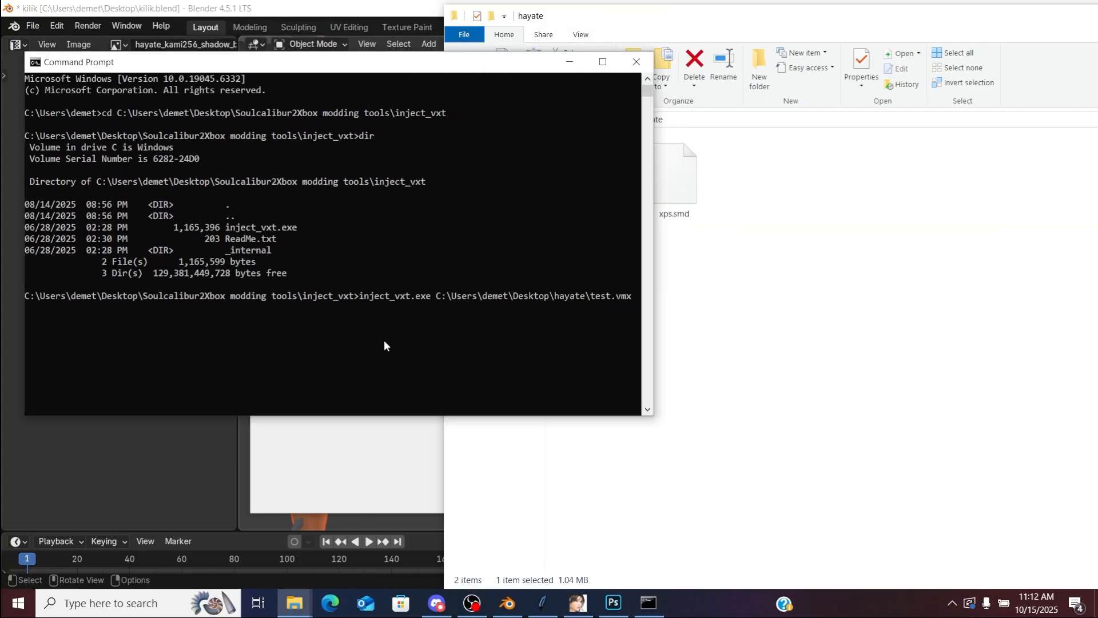
Step: Add the Desktop's Textures.vxt as the texture source and run the inject_vxt command
{"action": "left_click", "coordinate": [770, 339]}
{"action": "left_click", "coordinate": [501, 233]}
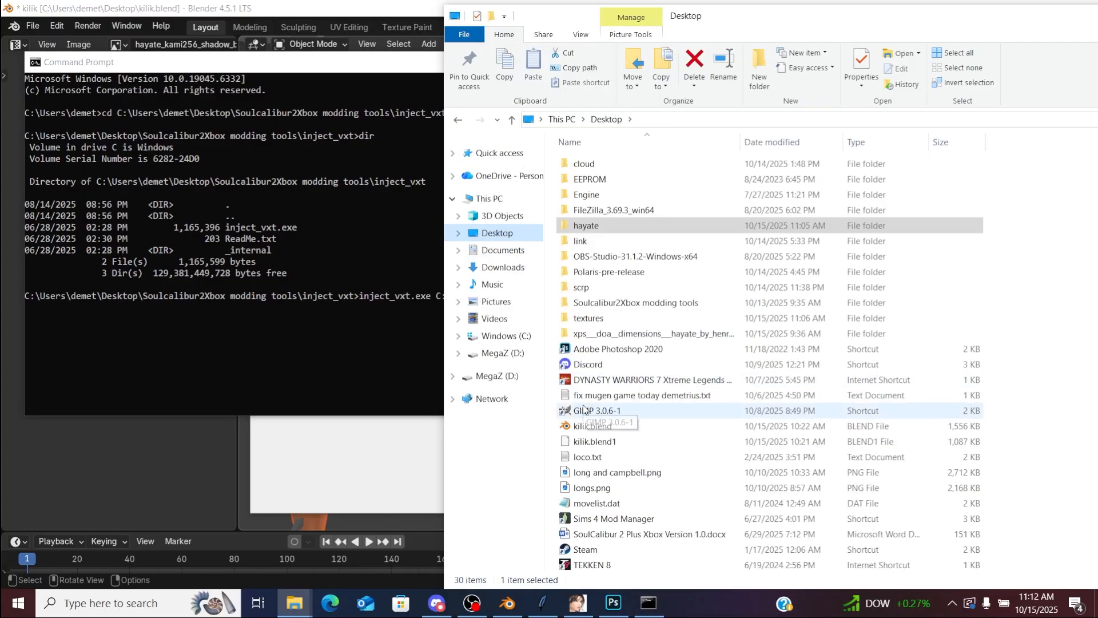
{"action": "left_click", "coordinate": [600, 467]}
{"action": "key", "text": "Down"}
{"action": "key", "text": "Down"}
{"action": "key", "text": "Down"}
{"action": "key", "text": "Down"}
{"action": "key", "text": "Down"}
{"action": "key", "text": "Down"}
{"action": "key", "text": "Down"}
{"action": "key", "text": "Down"}
{"action": "key", "text": "Down"}
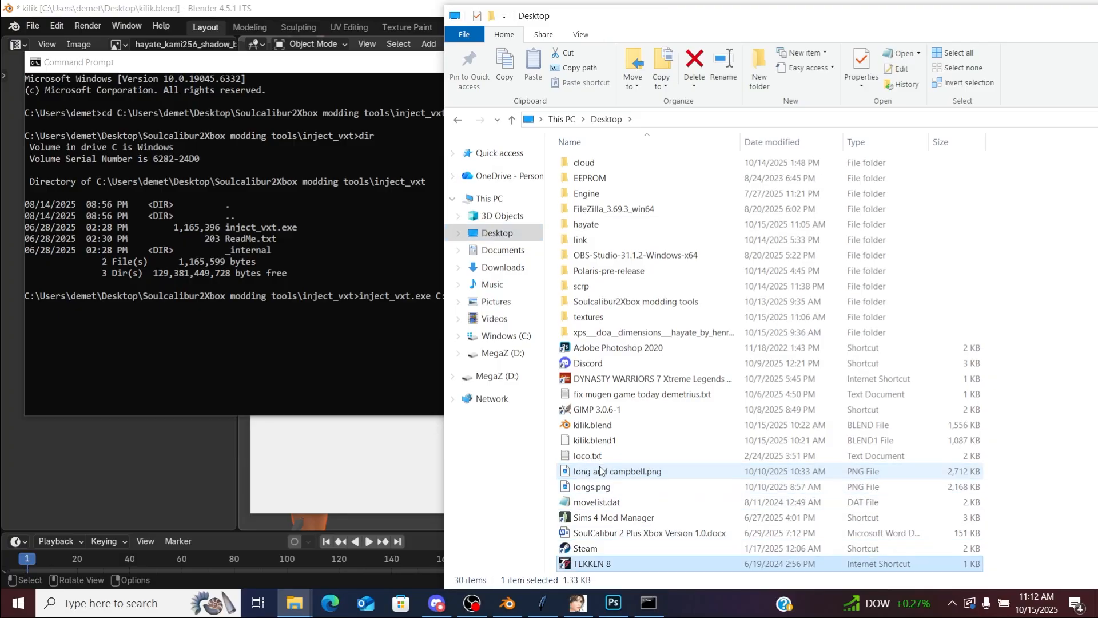
{"action": "left_click_drag", "start_coordinate": [567, 536], "coordinate": [399, 373]}
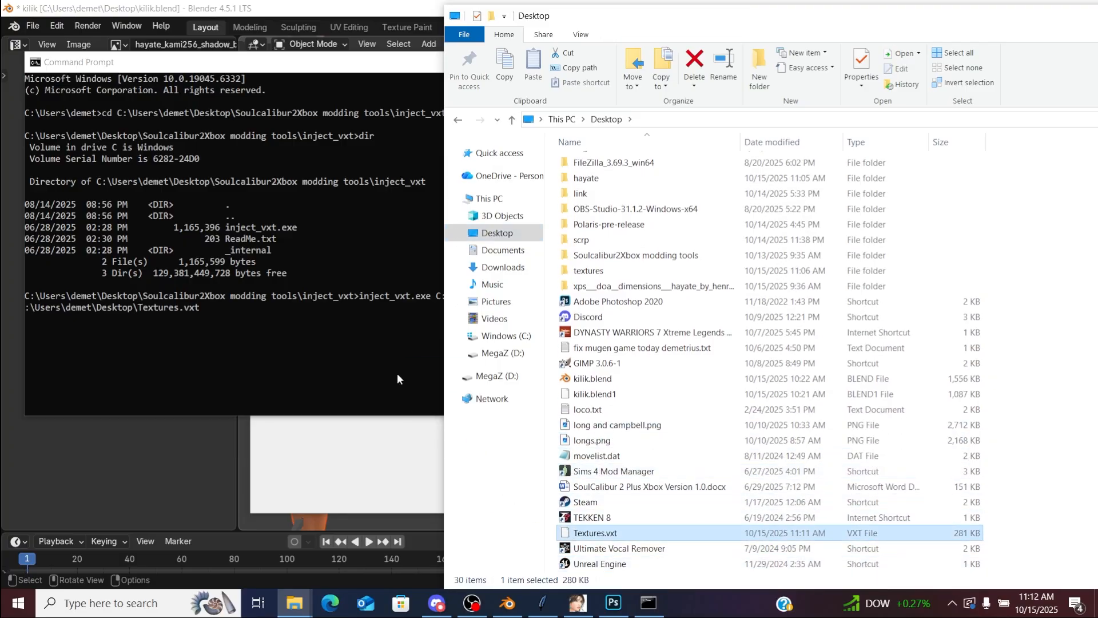
{"action": "left_click", "coordinate": [398, 375]}
{"action": "key", "text": "Return"}
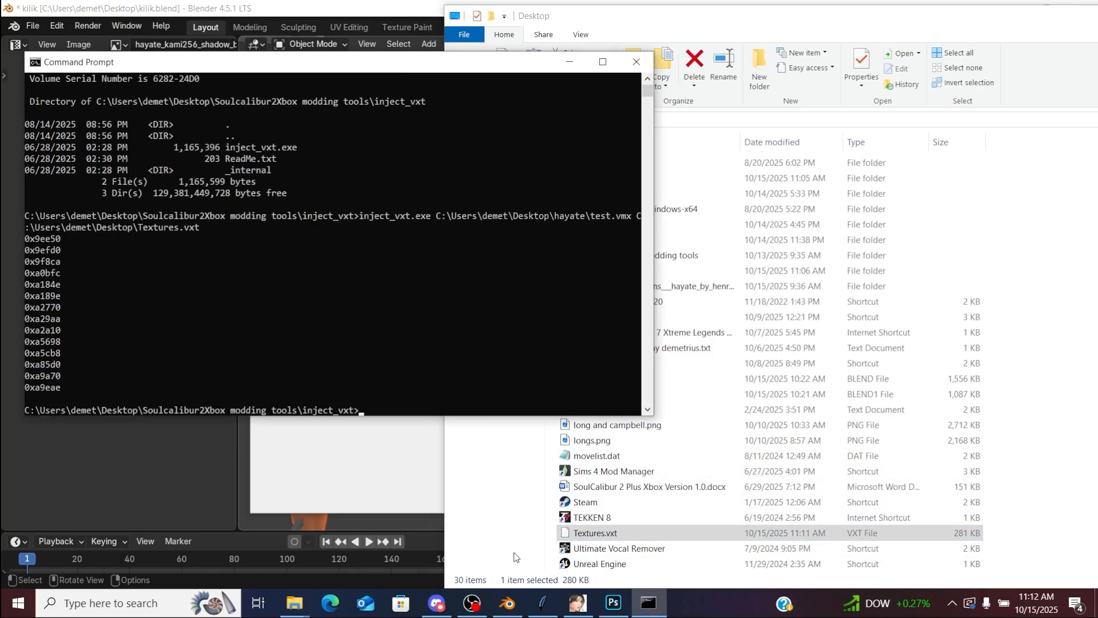
Step: Switch to the VMX model viewer and reopen test.vmx from the hayate folder to view the injected textures
{"action": "left_click", "coordinate": [578, 604]}
{"action": "left_click", "coordinate": [13, 24]}
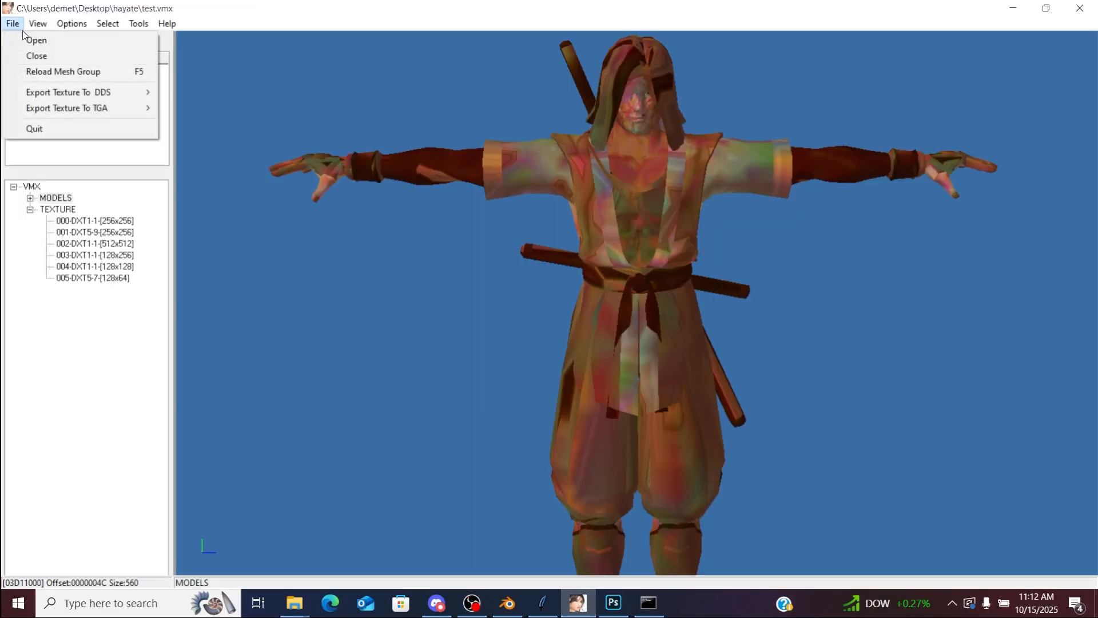
{"action": "left_click", "coordinate": [34, 39]}
{"action": "double_click", "coordinate": [705, 280]}
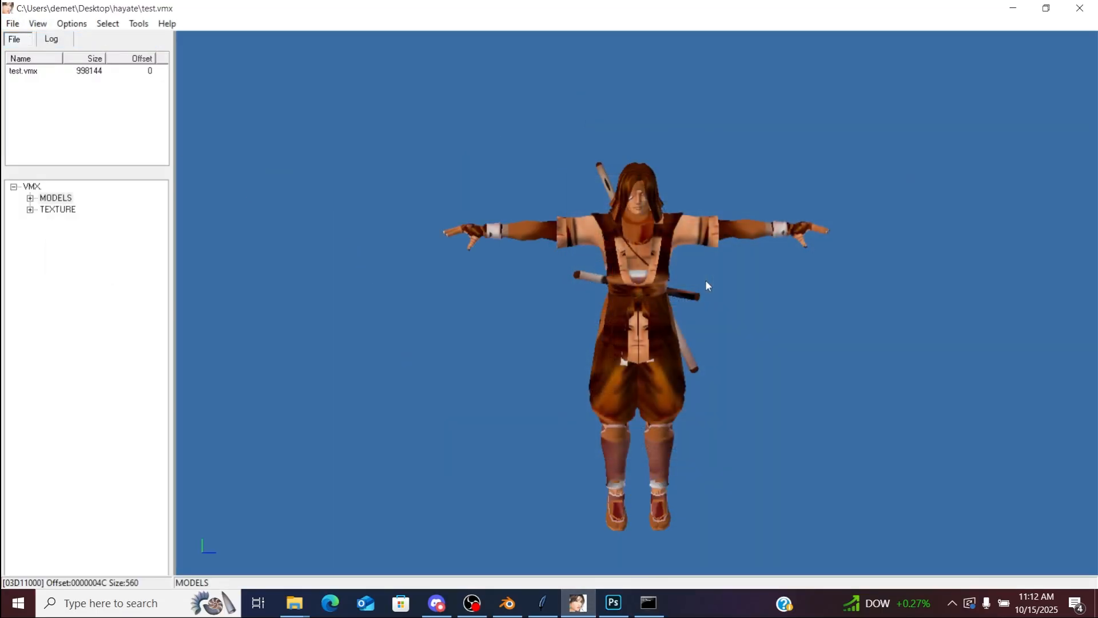
Step: Inspect the injected textures of test.vmx in the texture list and how they map onto the model
{"action": "right_click_drag", "start_coordinate": [705, 280], "coordinate": [717, 390]}
{"action": "left_click_drag", "start_coordinate": [718, 390], "coordinate": [539, 373]}
{"action": "left_click", "coordinate": [30, 209]}
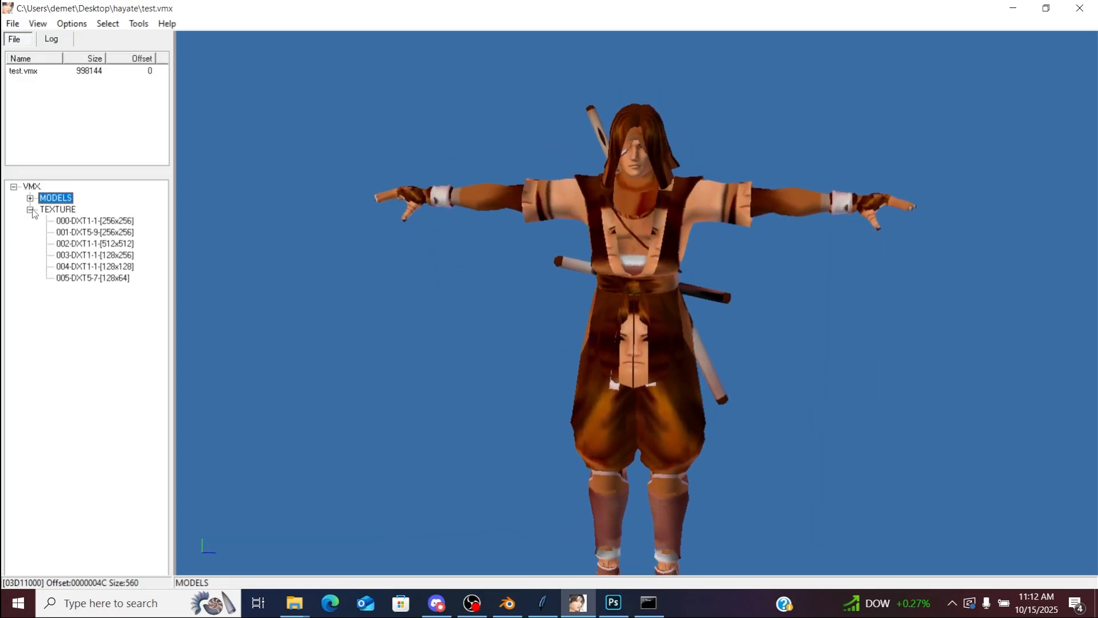
{"action": "left_click", "coordinate": [81, 222]}
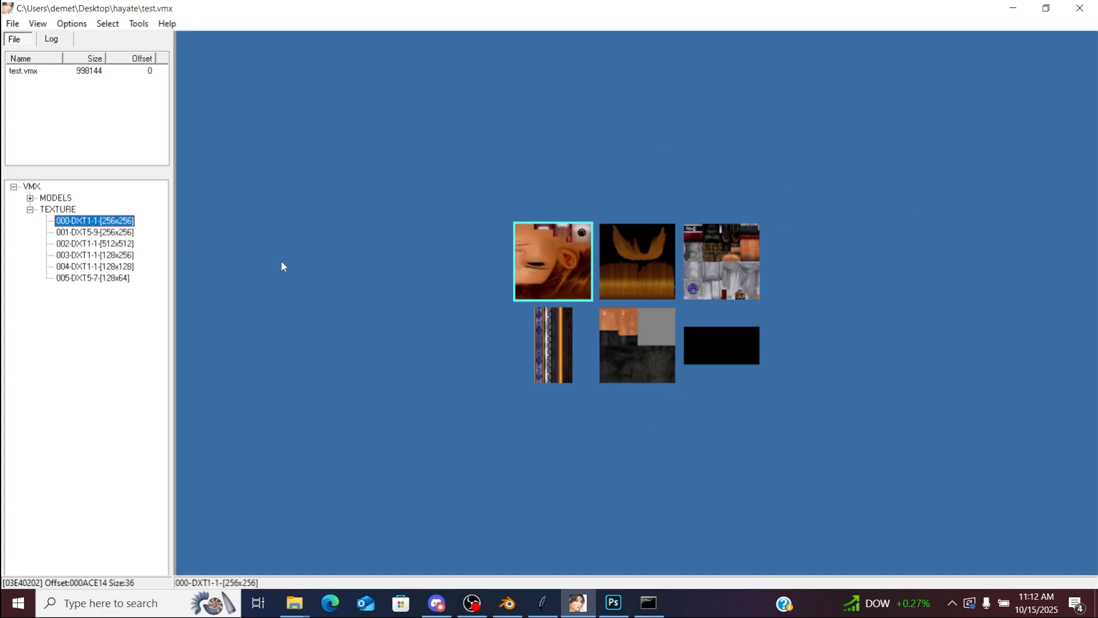
{"action": "left_click", "coordinate": [282, 266]}
{"action": "scroll", "coordinate": [326, 284], "scroll_direction": "up", "scroll_amount": 4}
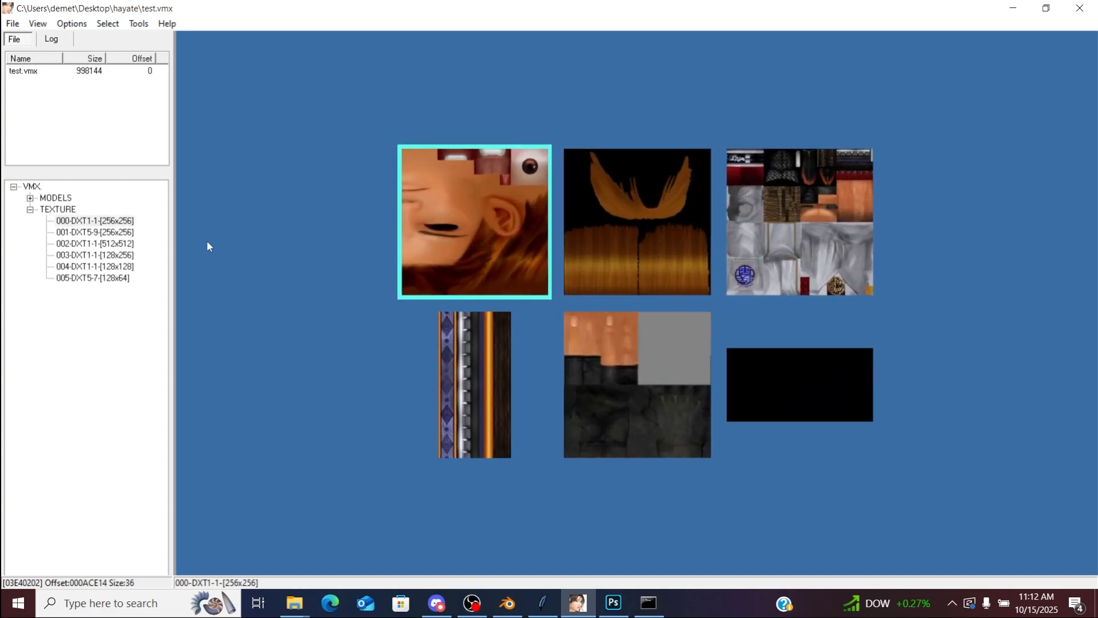
{"action": "left_click", "coordinate": [55, 198]}
{"action": "mouse_move", "coordinate": [352, 289]}
{"action": "left_mouse_down"}
{"action": "mouse_move", "coordinate": [343, 275]}
{"action": "mouse_move", "coordinate": [407, 269]}
{"action": "mouse_move", "coordinate": [787, 309]}
{"action": "mouse_move", "coordinate": [720, 298]}
{"action": "mouse_move", "coordinate": [461, 318]}
{"action": "mouse_move", "coordinate": [282, 282]}
{"action": "mouse_move", "coordinate": [358, 286]}
{"action": "mouse_move", "coordinate": [346, 290]}
{"action": "mouse_move", "coordinate": [359, 280]}
{"action": "left_mouse_up"}
Step: Close the Command Prompt, open test.vmx from the hayate folder in the Soul Calibur II VM_ Tool and select material Mat 00
{"action": "left_click", "coordinate": [651, 608]}
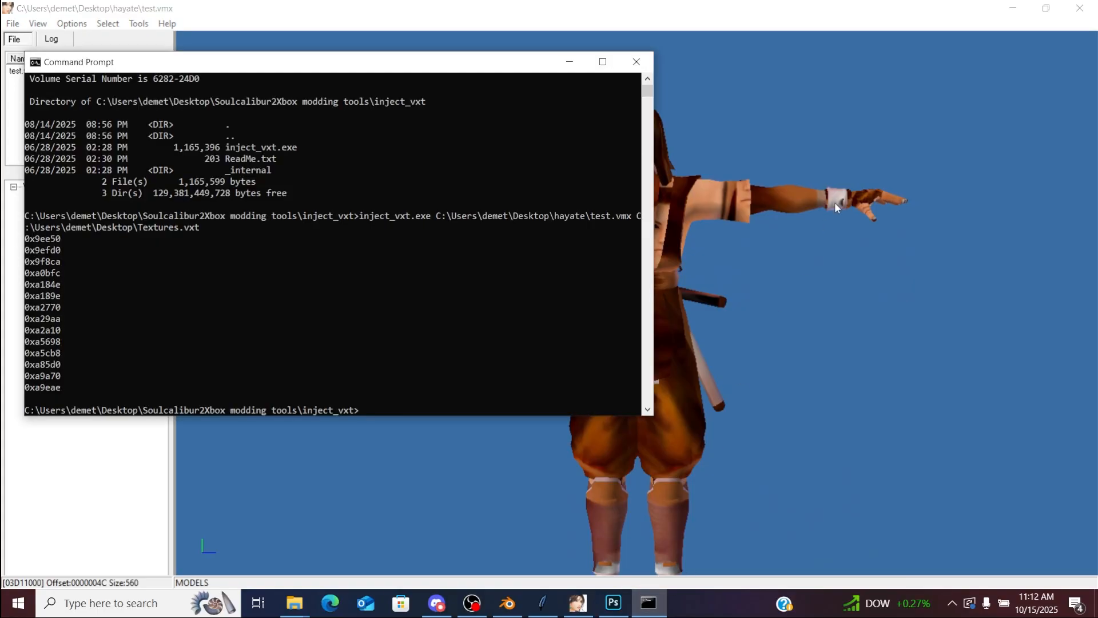
{"action": "left_click", "coordinate": [636, 61]}
{"action": "left_click", "coordinate": [543, 603]}
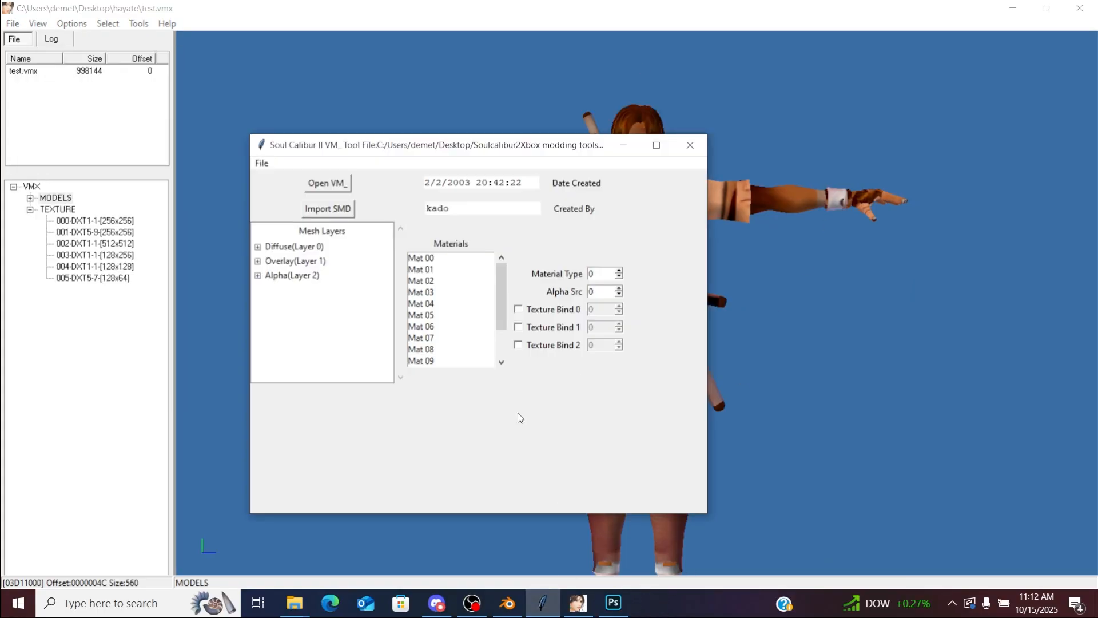
{"action": "left_click", "coordinate": [324, 191]}
{"action": "left_click", "coordinate": [412, 299]}
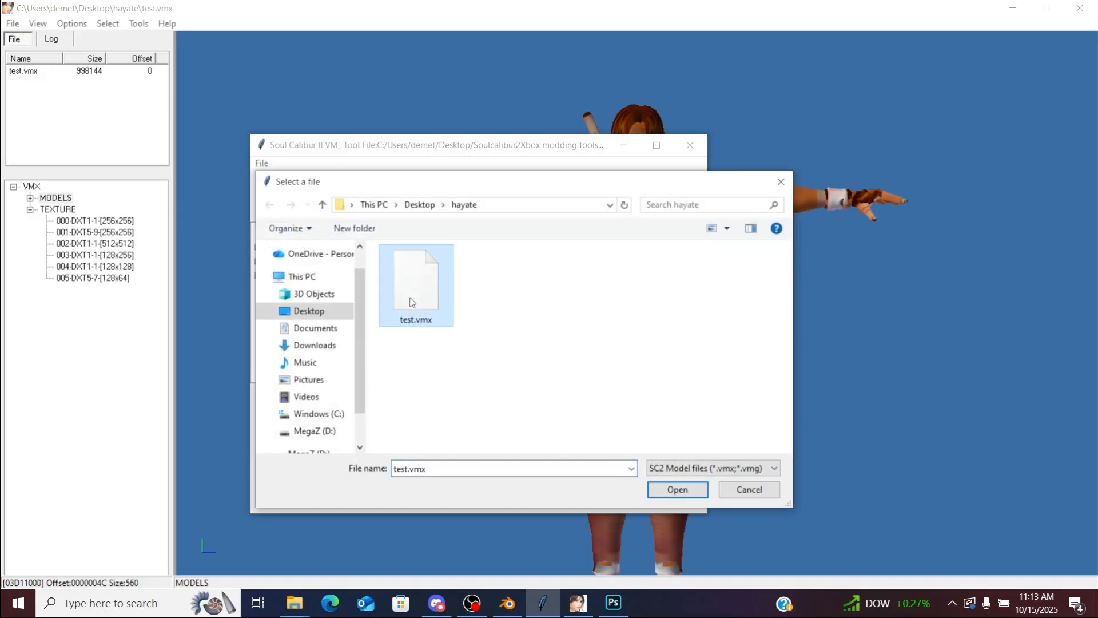
{"action": "double_click", "coordinate": [412, 302]}
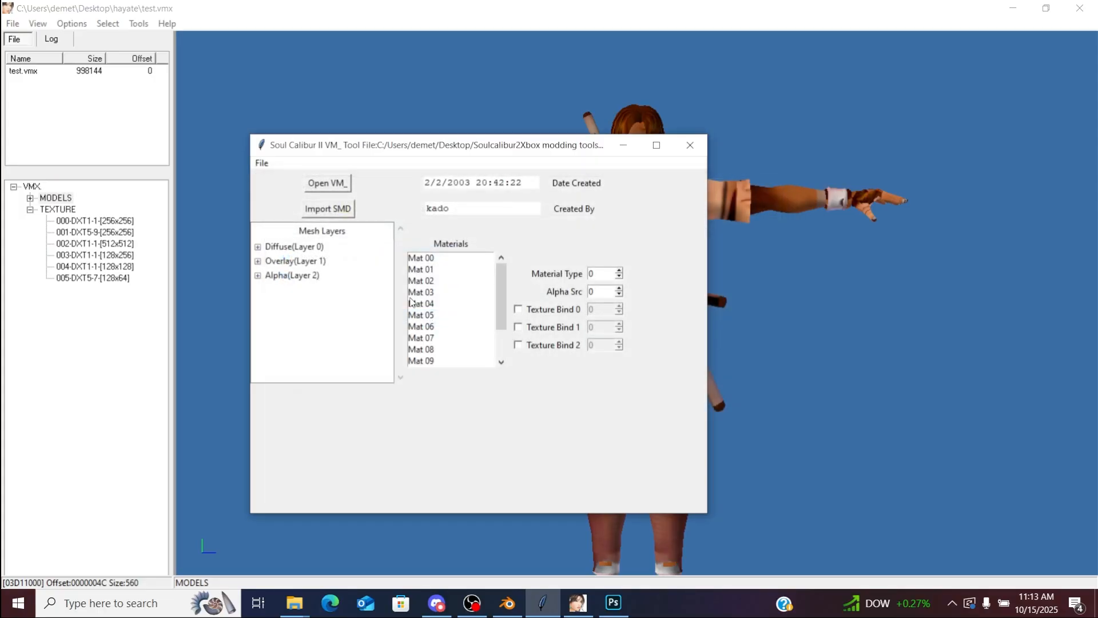
{"action": "left_click", "coordinate": [434, 261]}
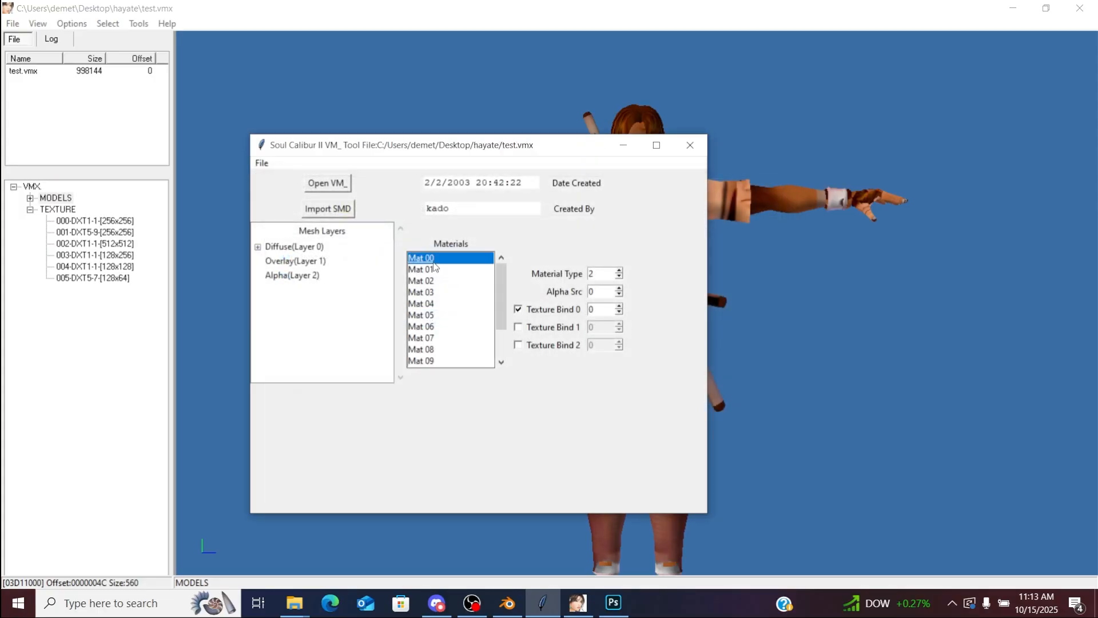
Step: Switch to Blender, change the UV Editor to a wider Shader Editor and bring the Diffuse texture node into view
{"action": "left_click", "coordinate": [507, 603]}
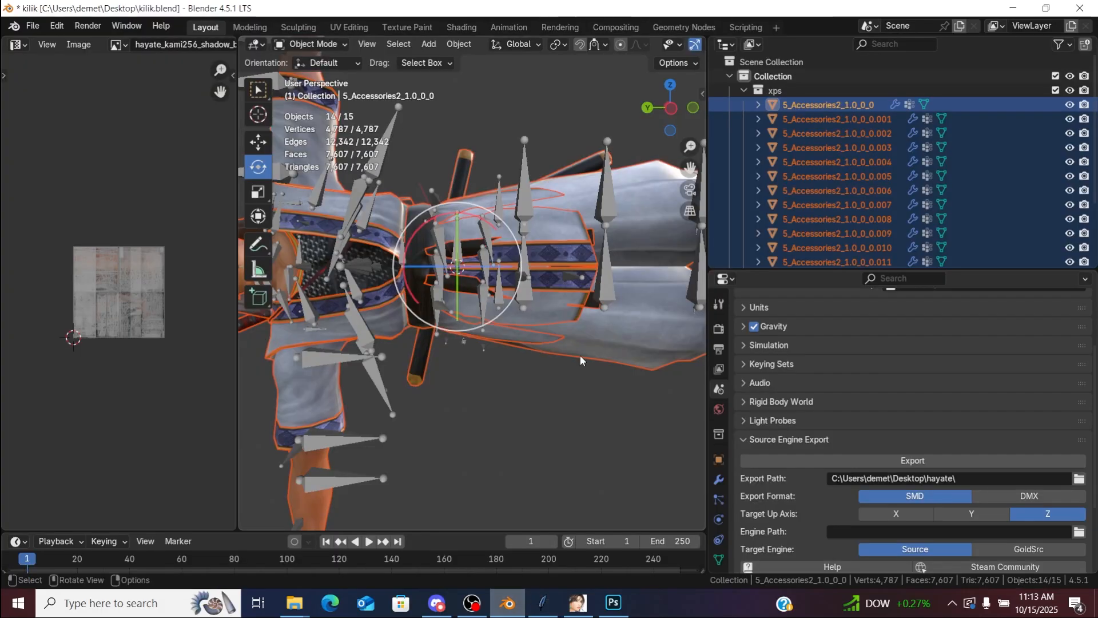
{"action": "scroll", "coordinate": [690, 148], "scroll_direction": "down", "scroll_amount": 6}
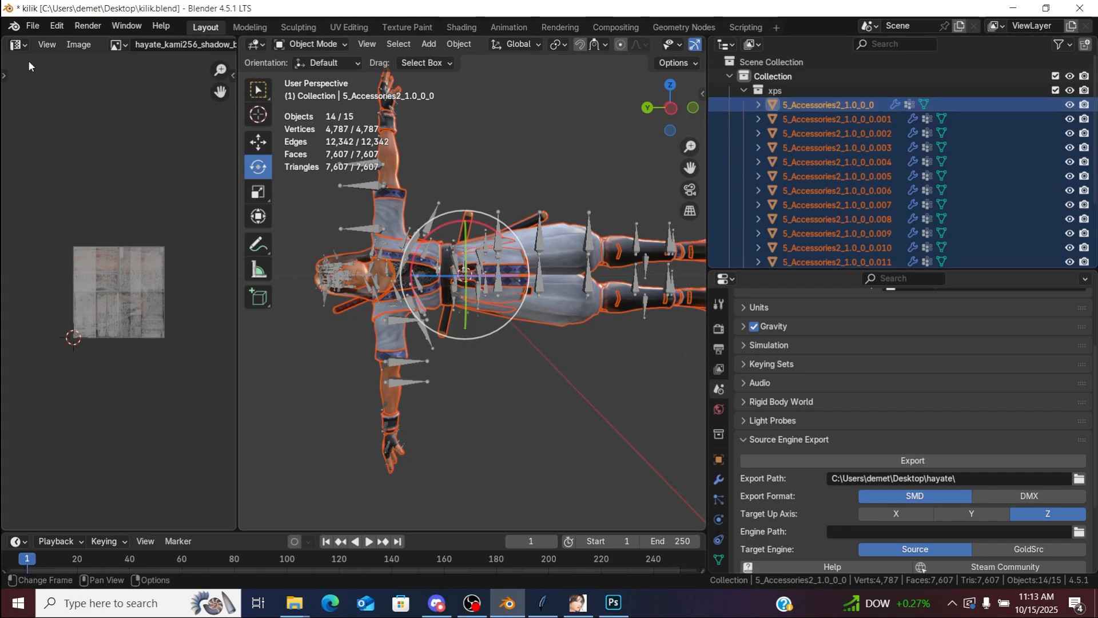
{"action": "left_click", "coordinate": [17, 44]}
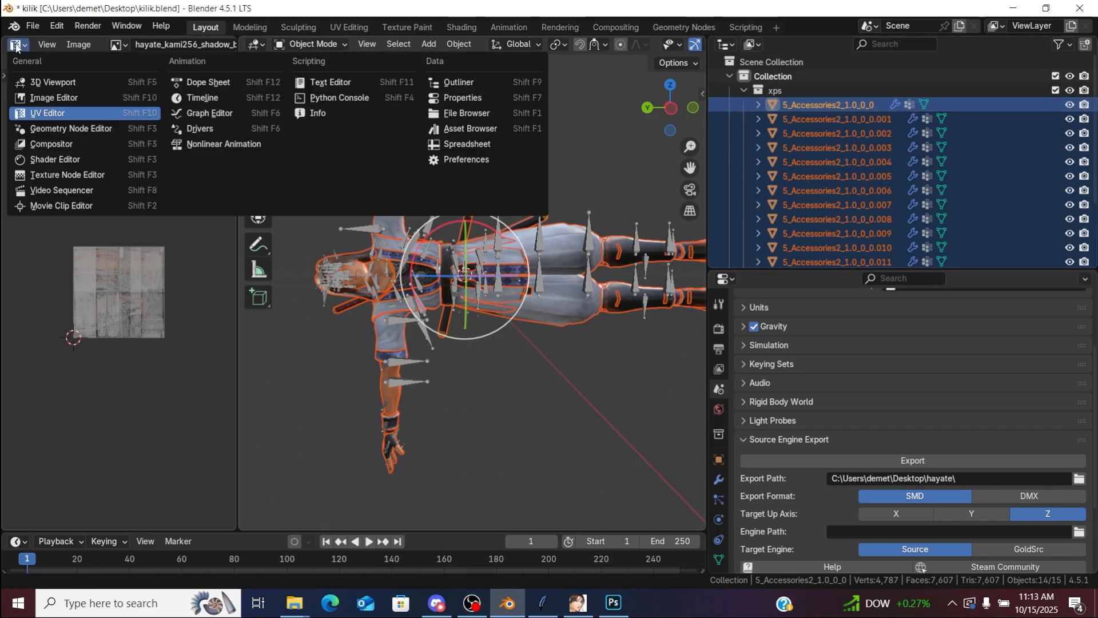
{"action": "left_click", "coordinate": [54, 159]}
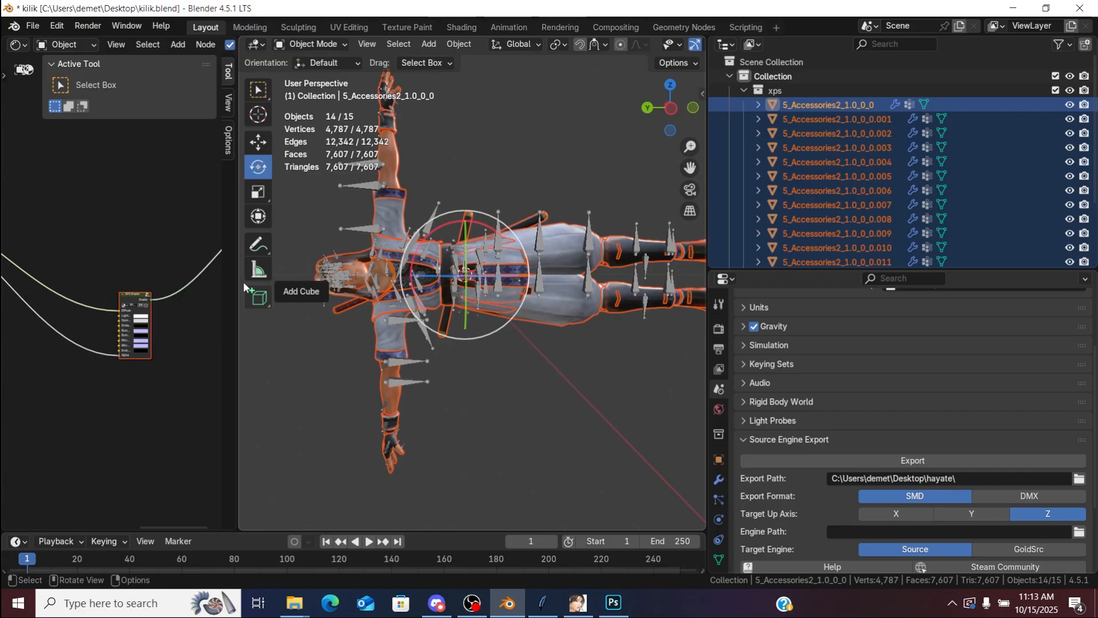
{"action": "left_click_drag", "start_coordinate": [235, 259], "coordinate": [397, 260]}
{"action": "left_click_drag", "start_coordinate": [276, 527], "coordinate": [183, 472]}
{"action": "scroll", "coordinate": [204, 430], "scroll_direction": "up", "scroll_amount": 3}
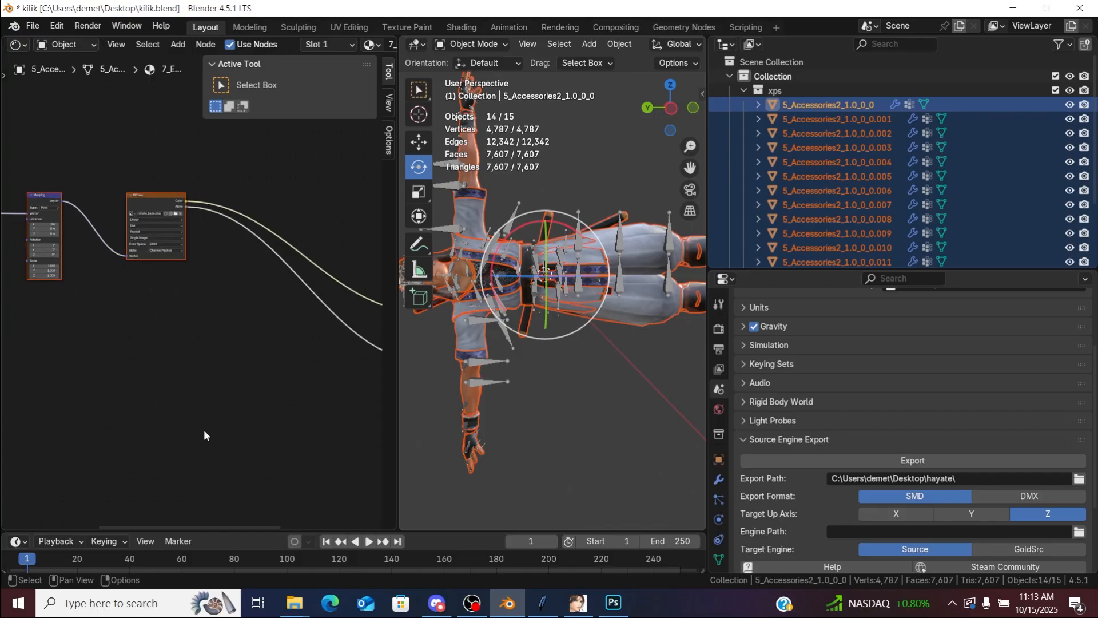
{"action": "scroll", "coordinate": [203, 431], "scroll_direction": "up", "scroll_amount": 1}
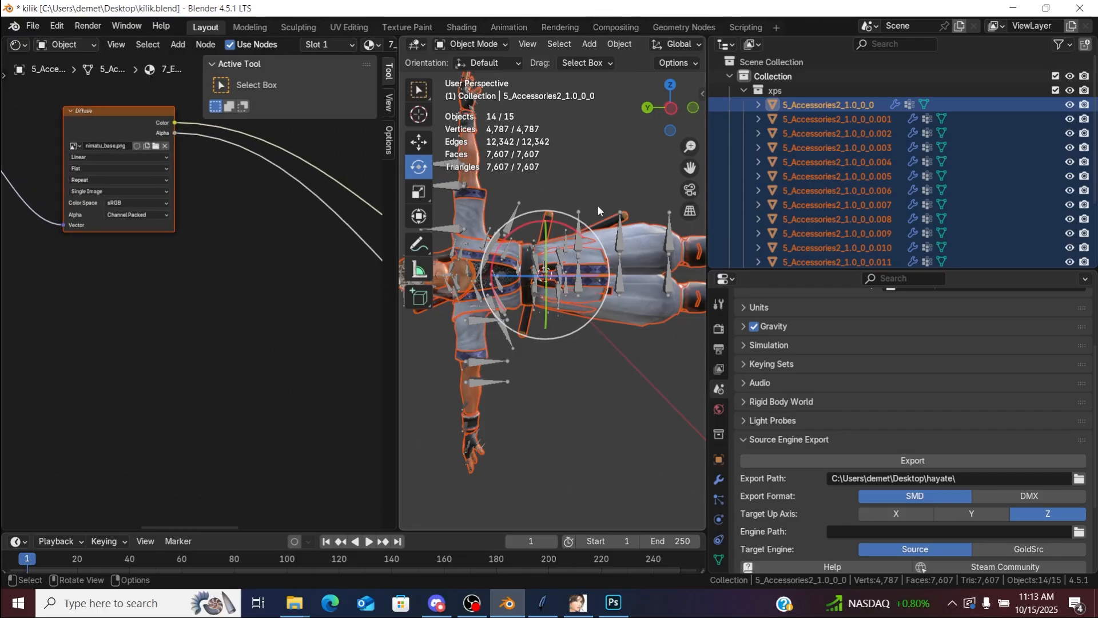
Step: Select only the mesh 5_Accessories2_1.0_0_0 and hide the Armature in the viewport
{"action": "left_click", "coordinate": [818, 105]}
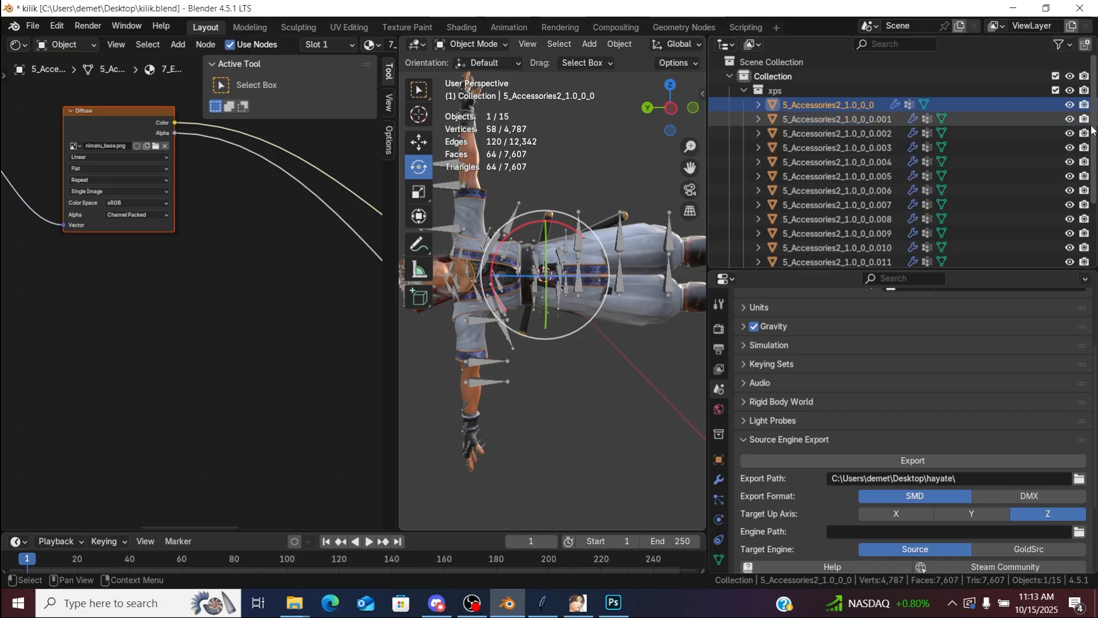
{"action": "scroll", "coordinate": [972, 188], "scroll_direction": "down", "scroll_amount": 5}
{"action": "left_click", "coordinate": [1070, 225]}
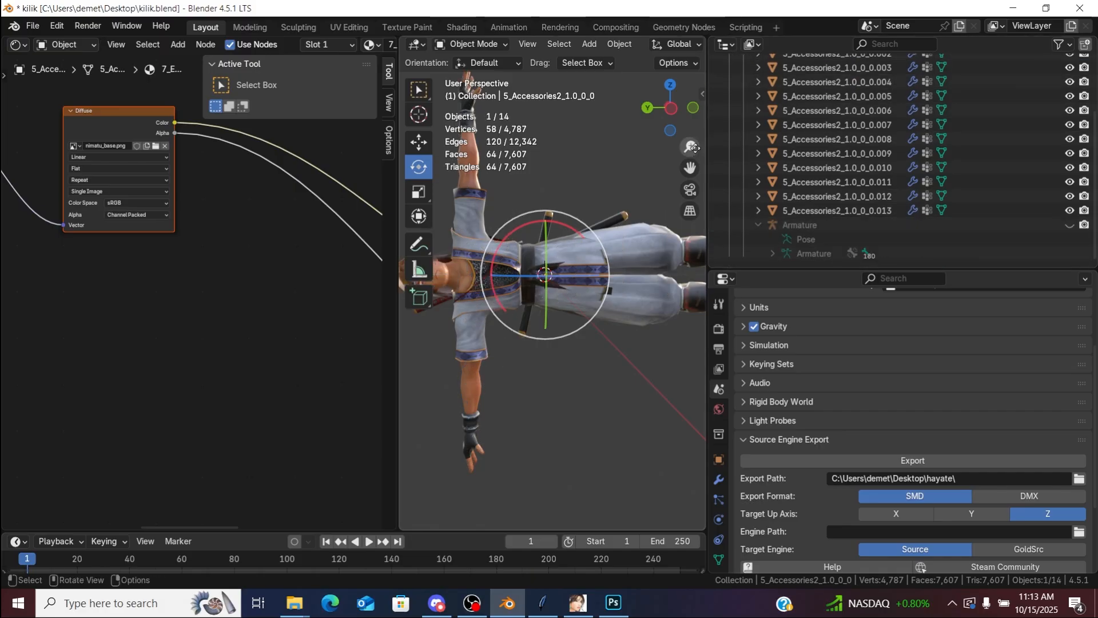
{"action": "left_click_drag", "start_coordinate": [690, 168], "coordinate": [768, 149]}
{"action": "left_click_drag", "start_coordinate": [690, 147], "coordinate": [690, 102]}
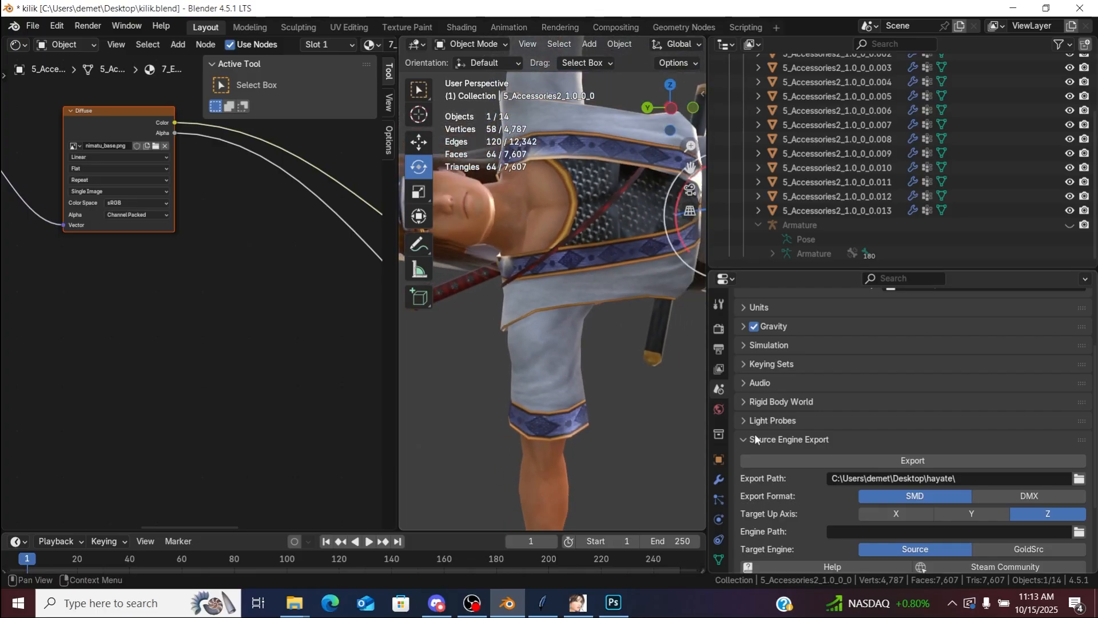
Step: Enlarge the properties area and display the material settings of the selected mesh
{"action": "scroll", "coordinate": [1091, 374], "scroll_direction": "down", "scroll_amount": 5}
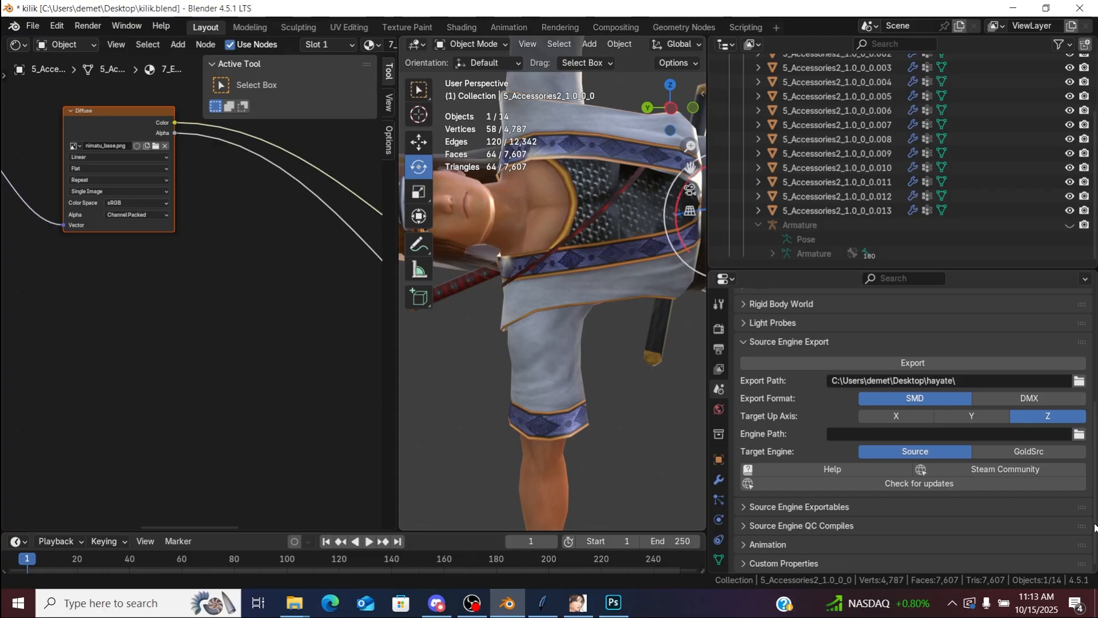
{"action": "left_click_drag", "start_coordinate": [991, 269], "coordinate": [990, 240]}
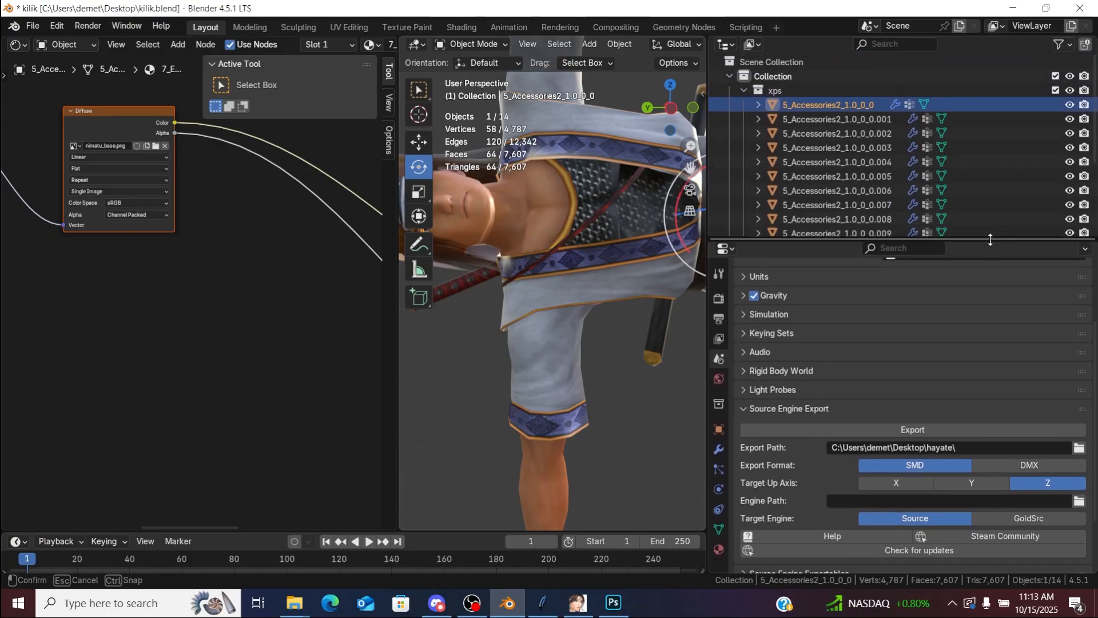
{"action": "left_click", "coordinate": [720, 549]}
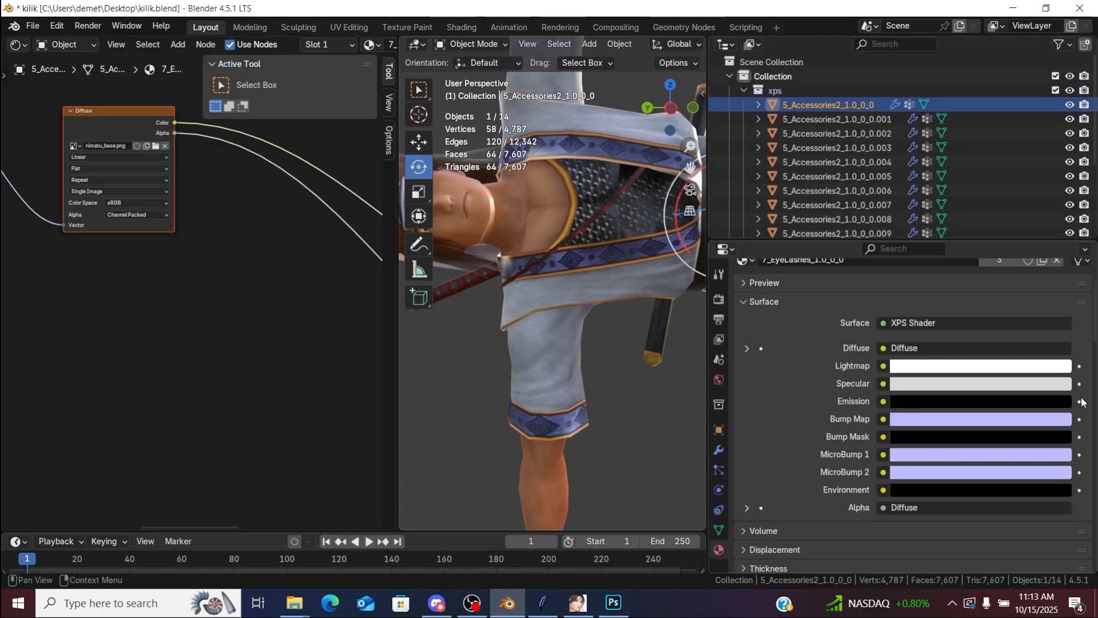
{"action": "scroll", "coordinate": [1094, 395], "scroll_direction": "up", "scroll_amount": 5}
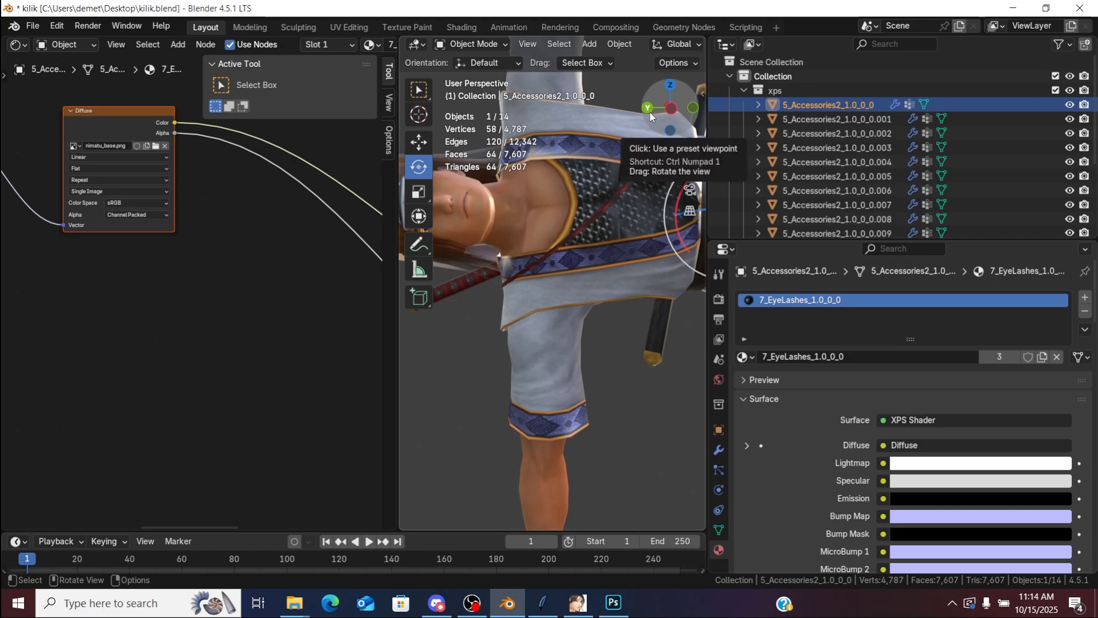
Step: Examine the selected eyelash mesh on the character's face up close
{"action": "left_click_drag", "start_coordinate": [694, 172], "coordinate": [769, 210]}
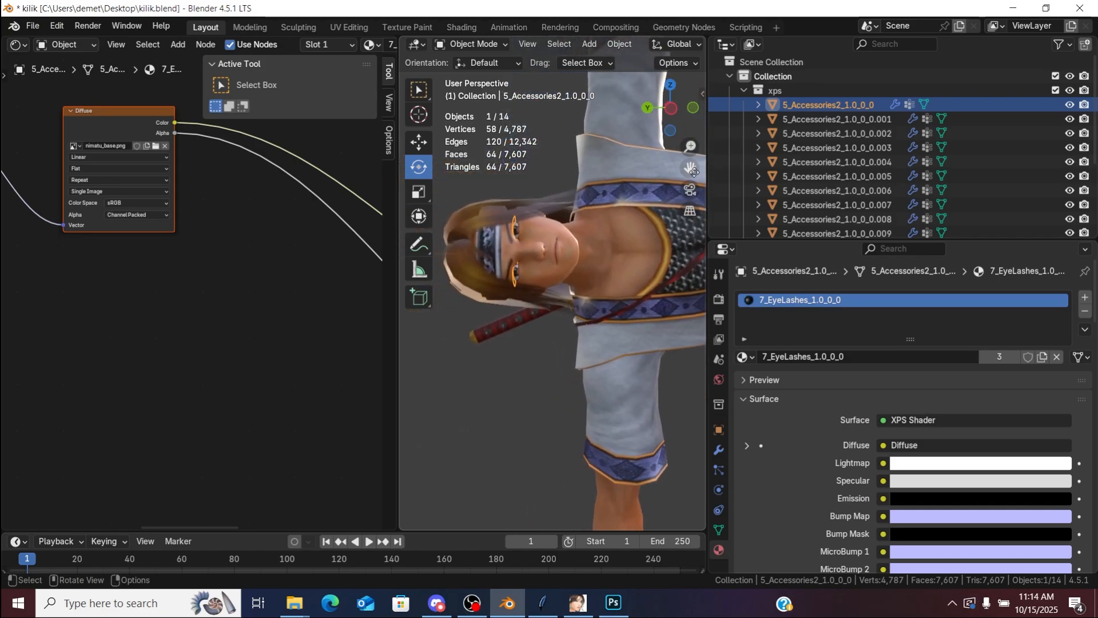
{"action": "left_click_drag", "start_coordinate": [691, 147], "coordinate": [691, 109]}
{"action": "left_click_drag", "start_coordinate": [692, 170], "coordinate": [776, 248]}
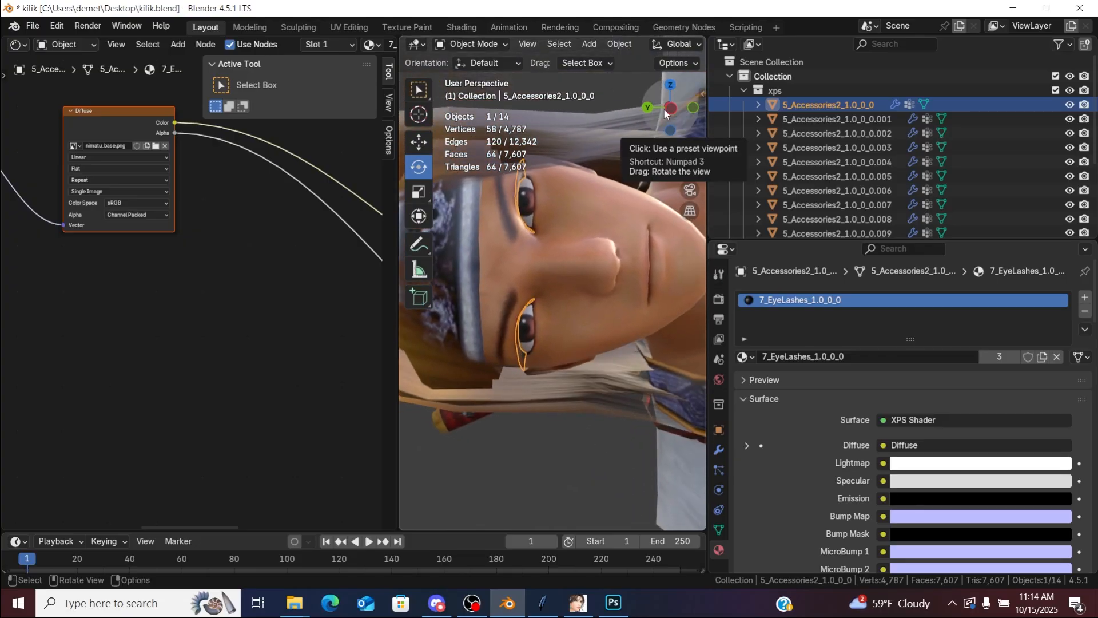
{"action": "left_click_drag", "start_coordinate": [665, 114], "coordinate": [471, 167]}
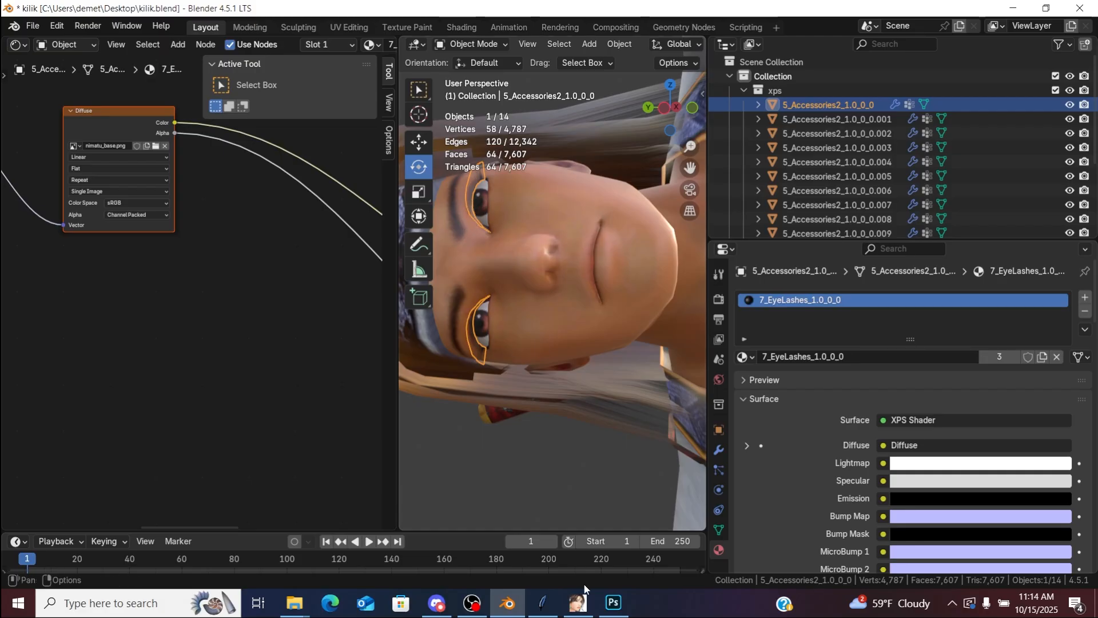
Step: Switch to the VMX model viewer to examine the misplaced textures on the model, and return to Blender
{"action": "left_click", "coordinate": [578, 603]}
{"action": "left_click_drag", "start_coordinate": [584, 407], "coordinate": [622, 296]}
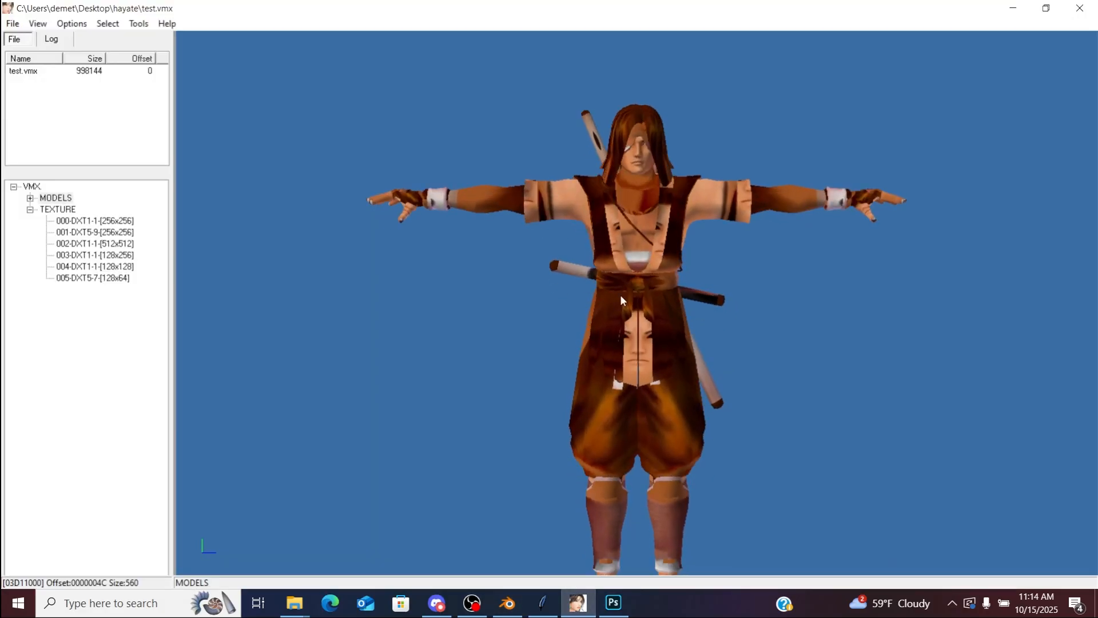
{"action": "scroll", "coordinate": [622, 297], "scroll_direction": "up", "scroll_amount": 5}
{"action": "left_click_drag", "start_coordinate": [711, 422], "coordinate": [736, 303]}
{"action": "right_click_drag", "start_coordinate": [712, 268], "coordinate": [689, 235]}
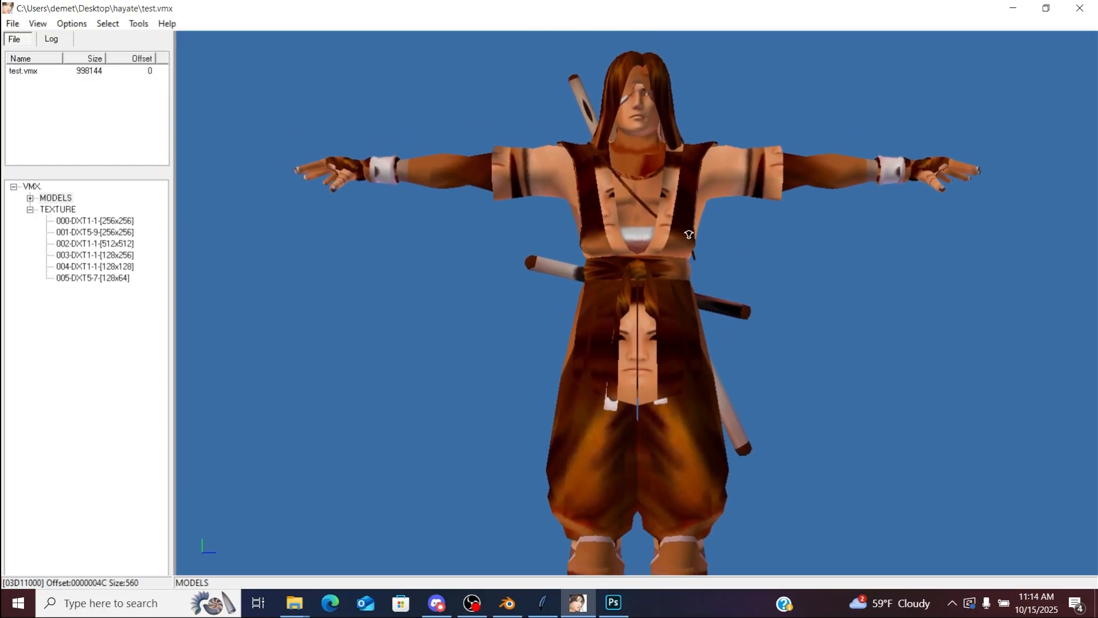
{"action": "left_click", "coordinate": [1013, 8]}
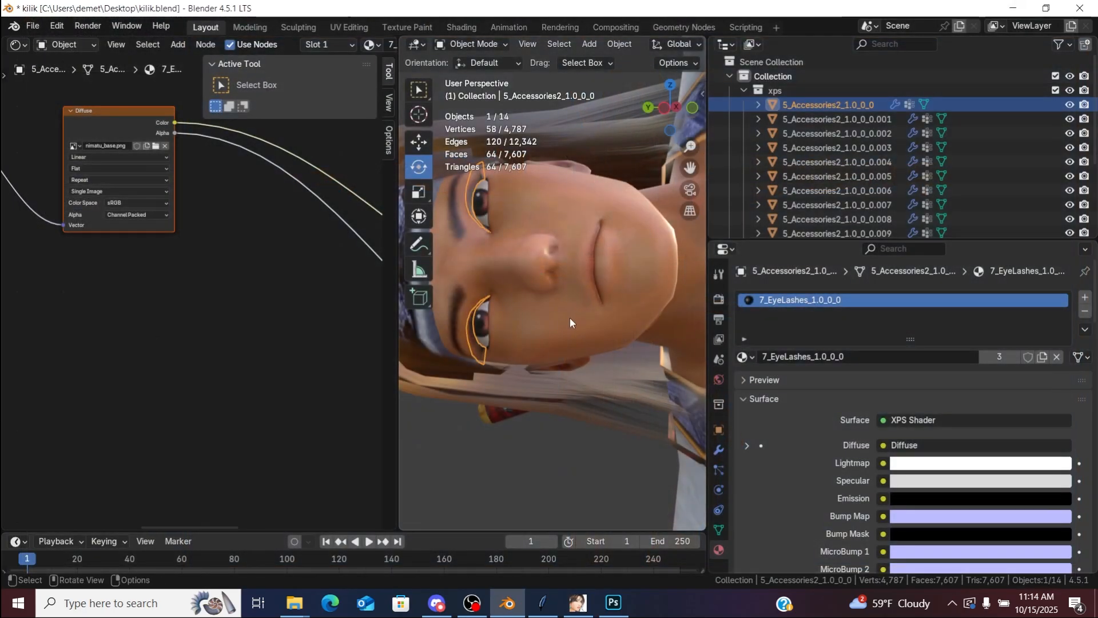
Step: Compare textures 002 and 005 in the VMX viewer with the DDS files in the textures folder, and return to the VM_ Tool
{"action": "left_click", "coordinate": [545, 610]}
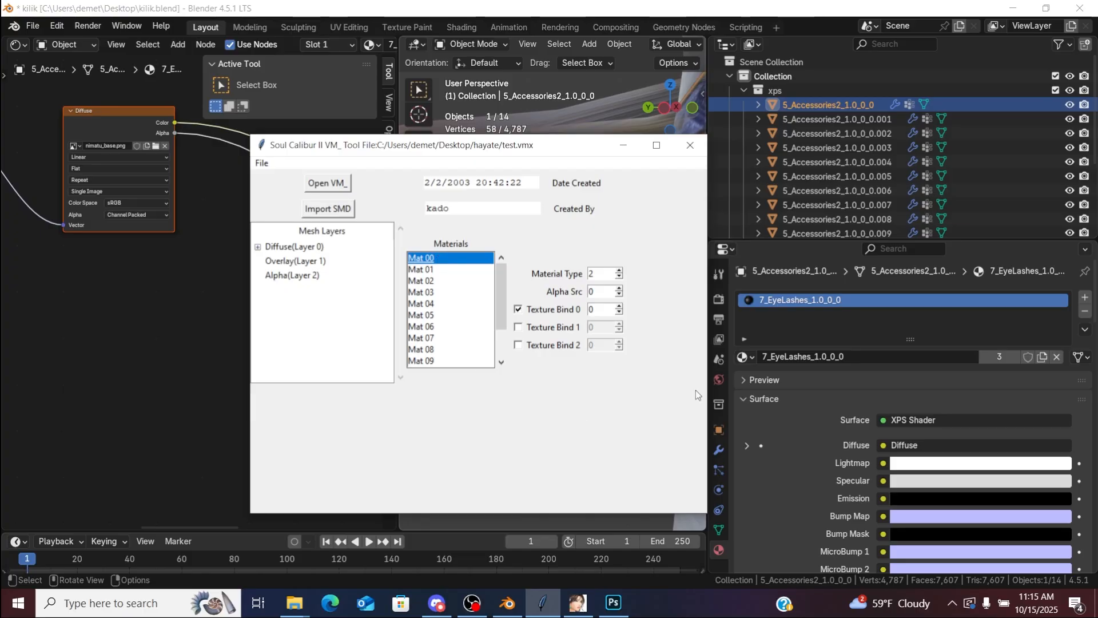
{"action": "left_click", "coordinate": [577, 603]}
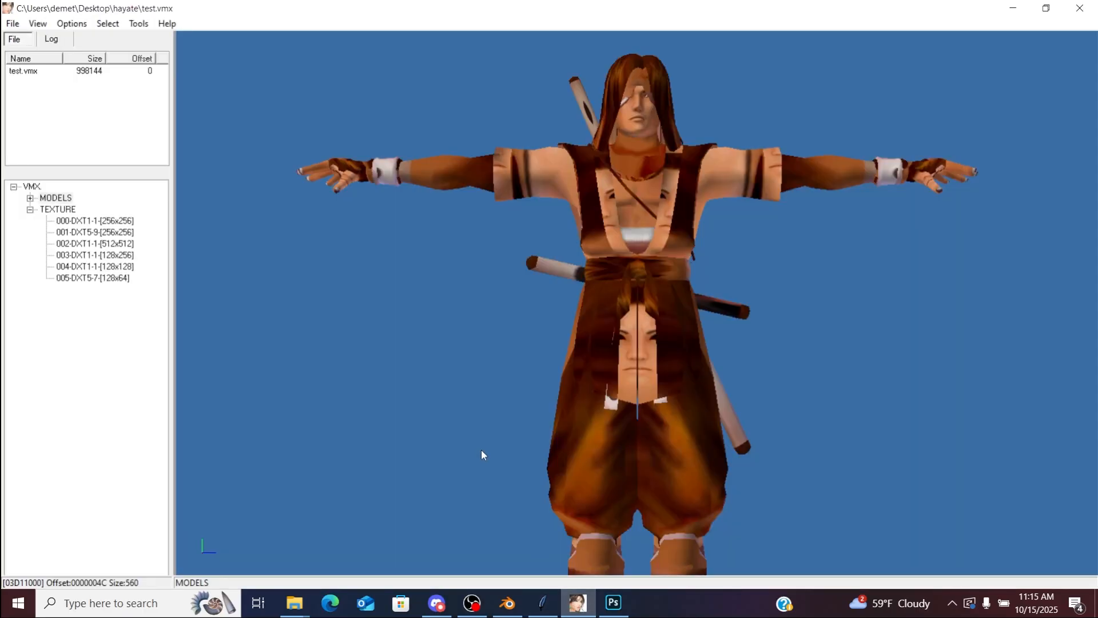
{"action": "left_click", "coordinate": [112, 244]}
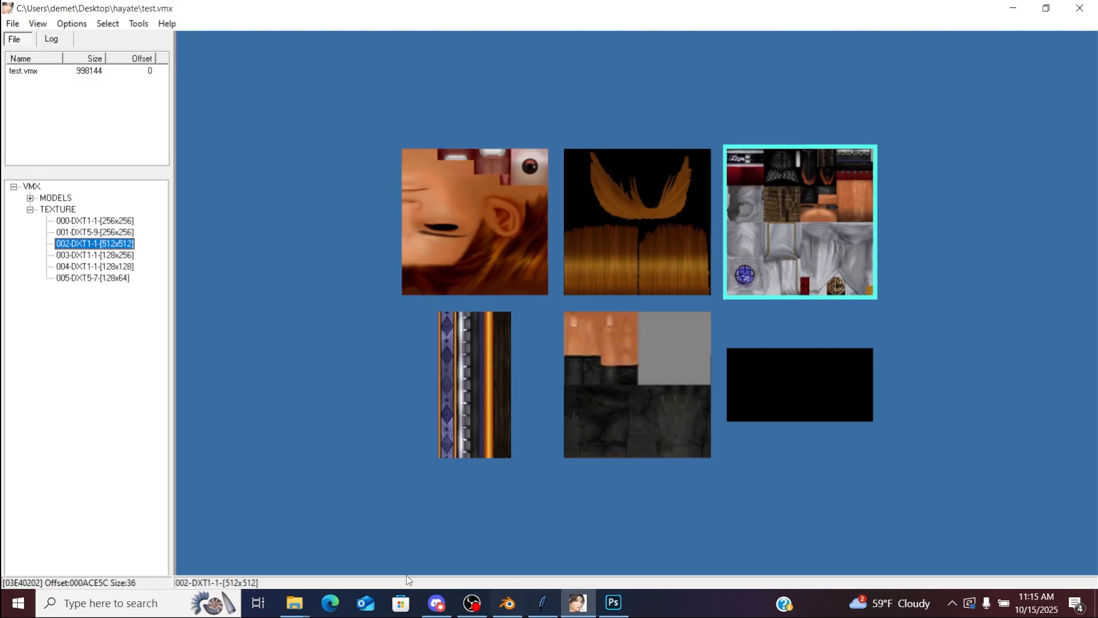
{"action": "left_click", "coordinate": [518, 606]}
{"action": "left_click", "coordinate": [519, 607]}
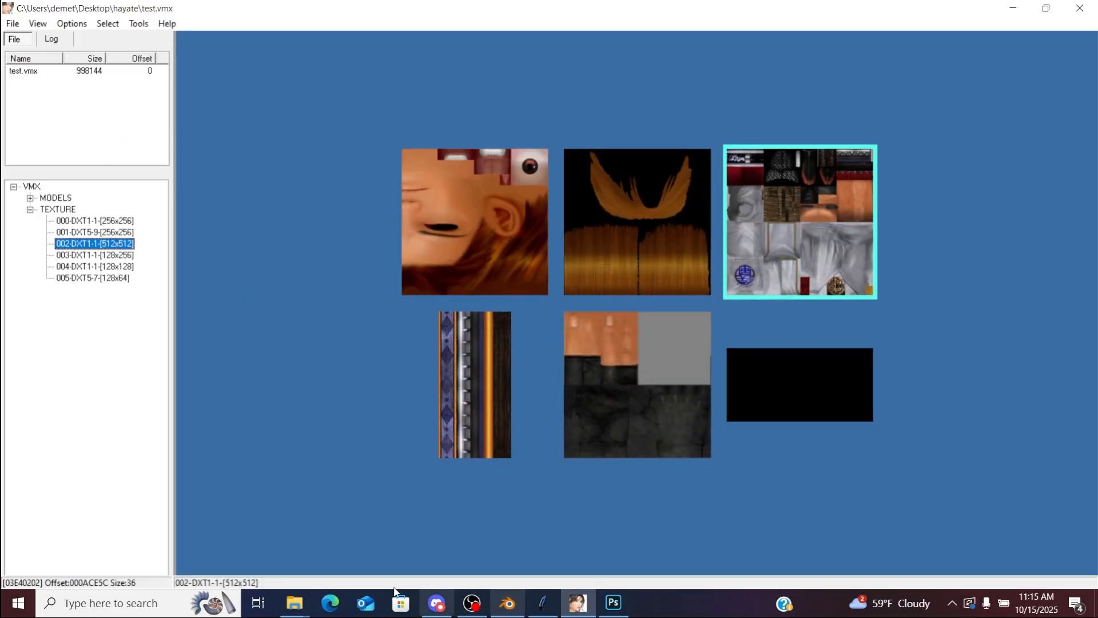
{"action": "left_click", "coordinate": [293, 606]}
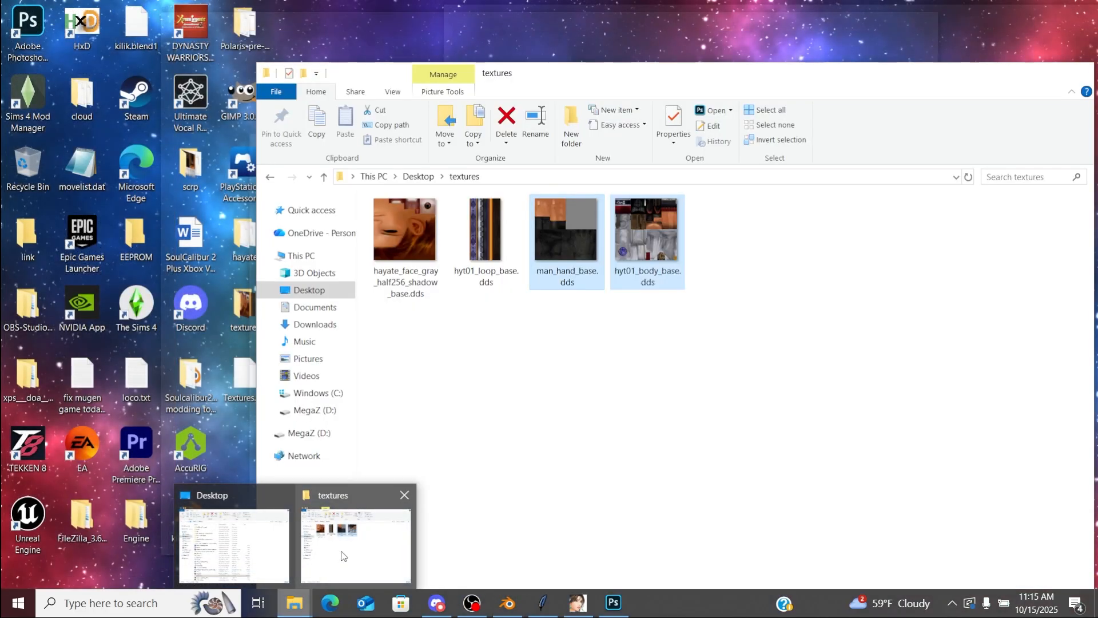
{"action": "left_click", "coordinate": [344, 556]}
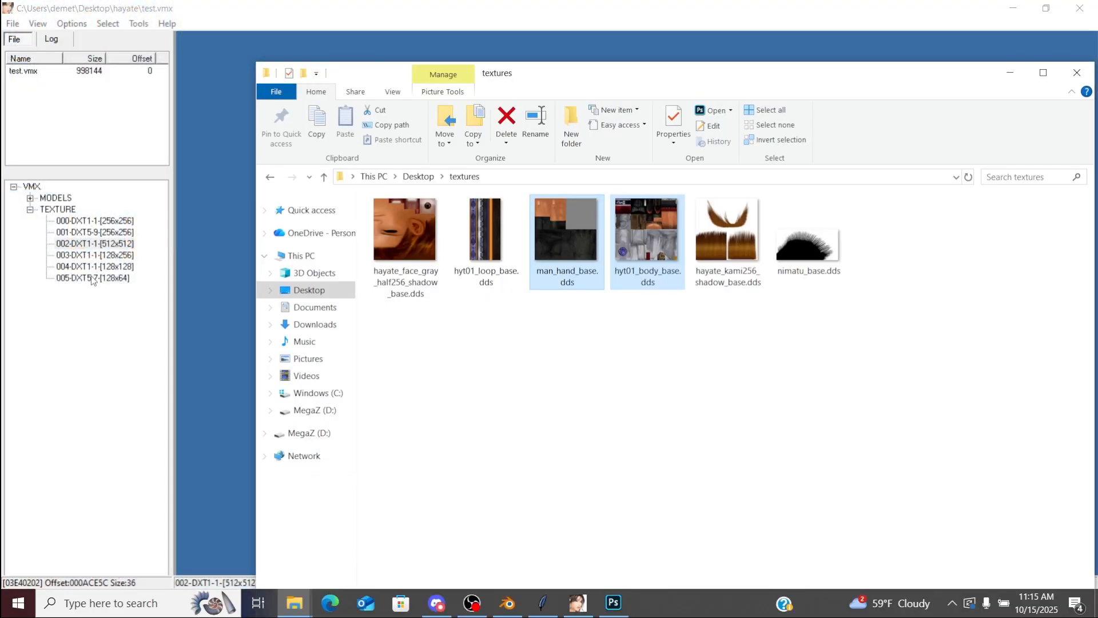
{"action": "left_click", "coordinate": [93, 279]}
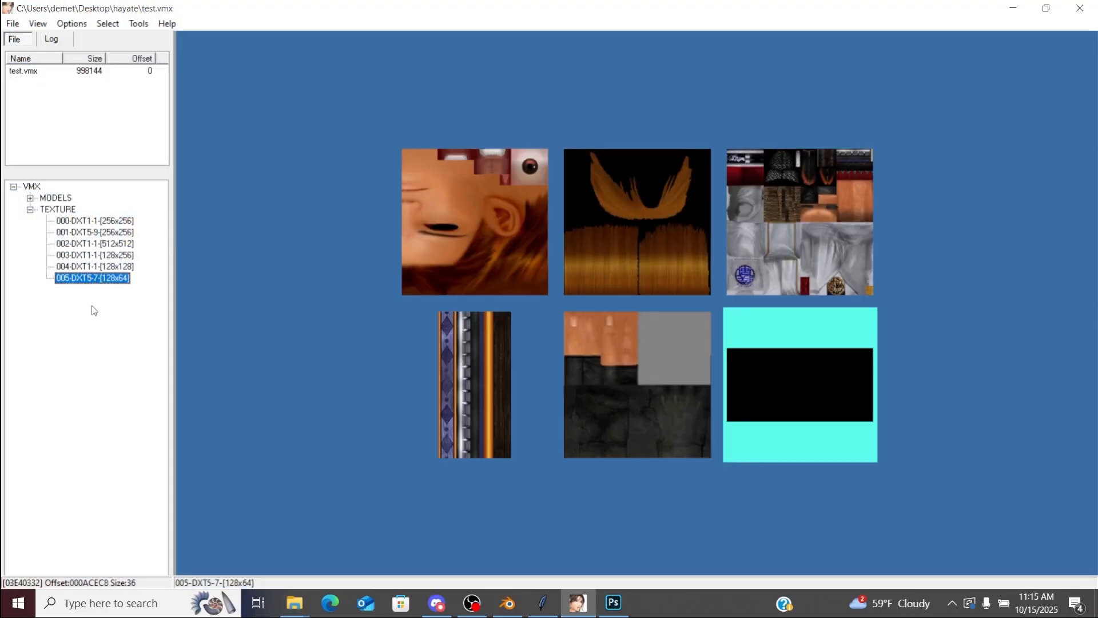
{"action": "left_click", "coordinate": [542, 603]}
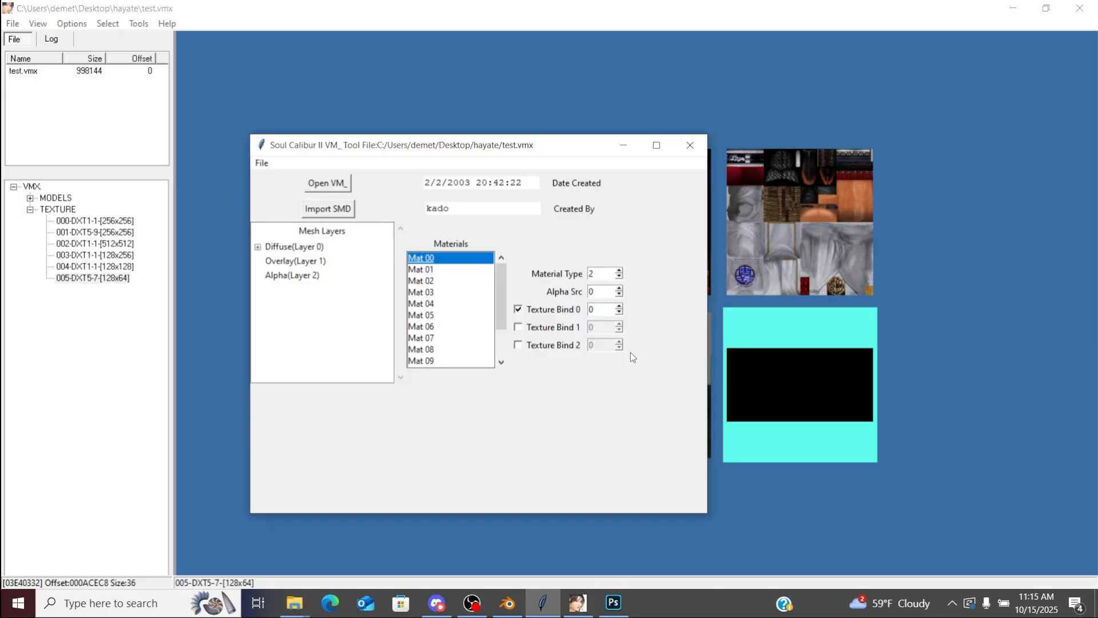
Step: Set Texture Bind 0 of Mat 00 to 5 and its Alpha Src to 1
{"action": "left_click", "coordinate": [619, 306]}
{"action": "left_click", "coordinate": [619, 307]}
{"action": "left_click", "coordinate": [620, 307]}
{"action": "left_click", "coordinate": [619, 306]}
{"action": "left_click", "coordinate": [620, 307]}
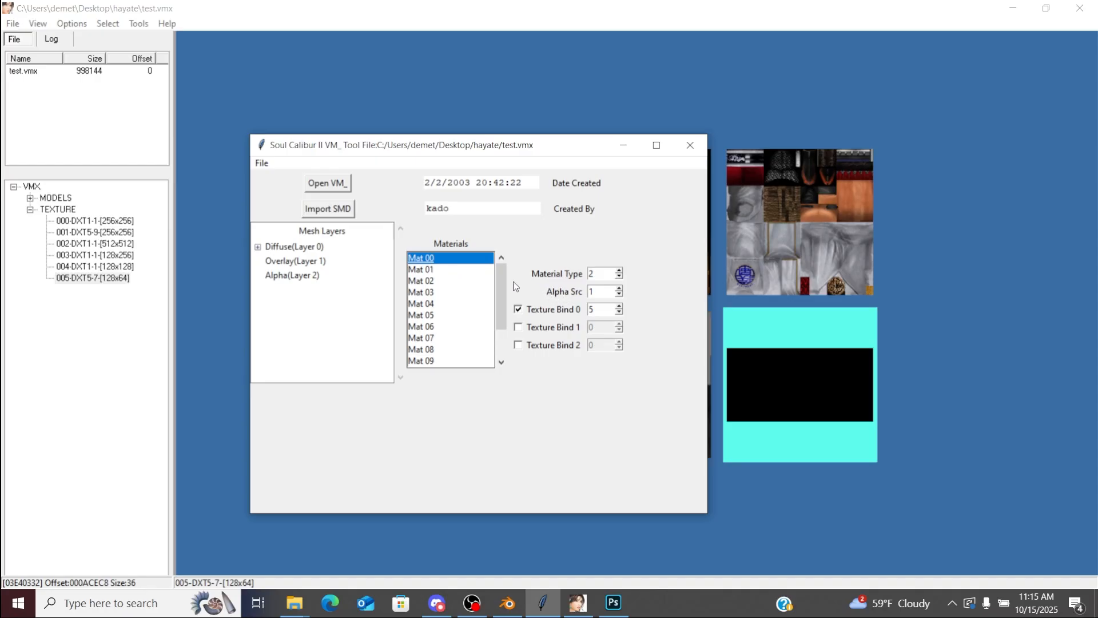
Step: Check the diffuse texture of mesh .001 in Blender against texture 001 in the VMX viewer, and set Mat 01's Texture Bind 0 and Alpha Src to 1
{"action": "left_click", "coordinate": [429, 270]}
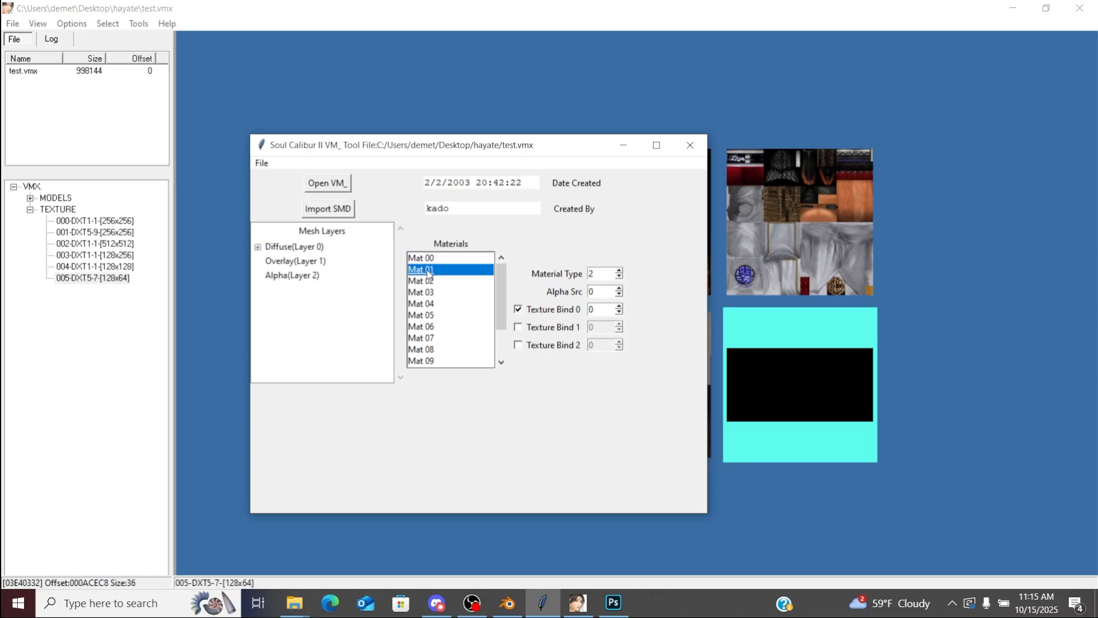
{"action": "left_click", "coordinate": [515, 608]}
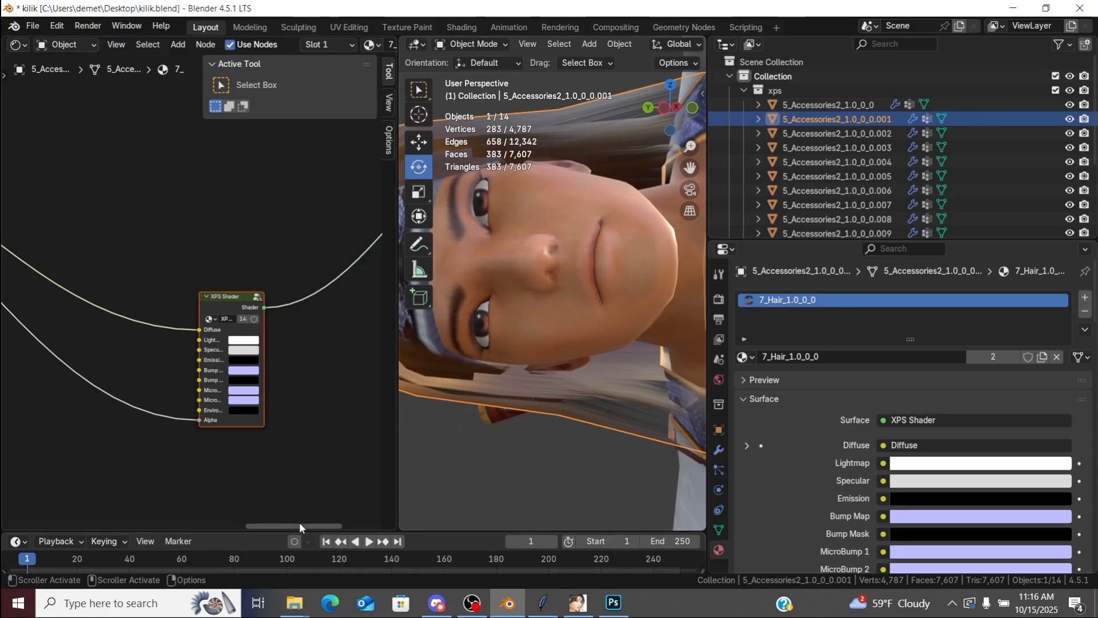
{"action": "left_click_drag", "start_coordinate": [300, 524], "coordinate": [185, 500]}
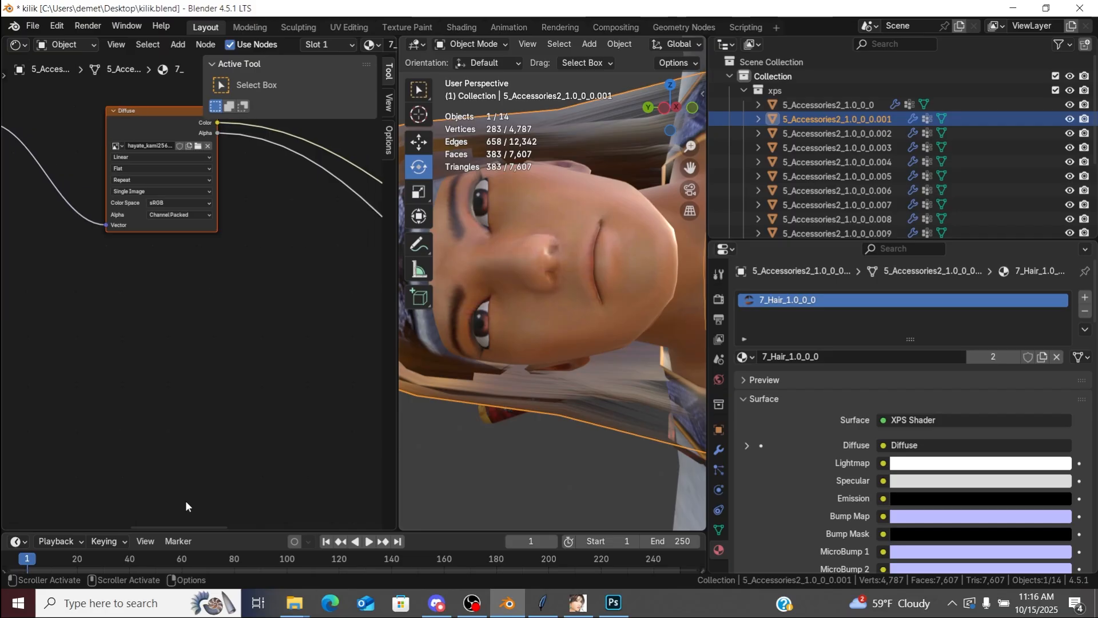
{"action": "left_click", "coordinate": [295, 602]}
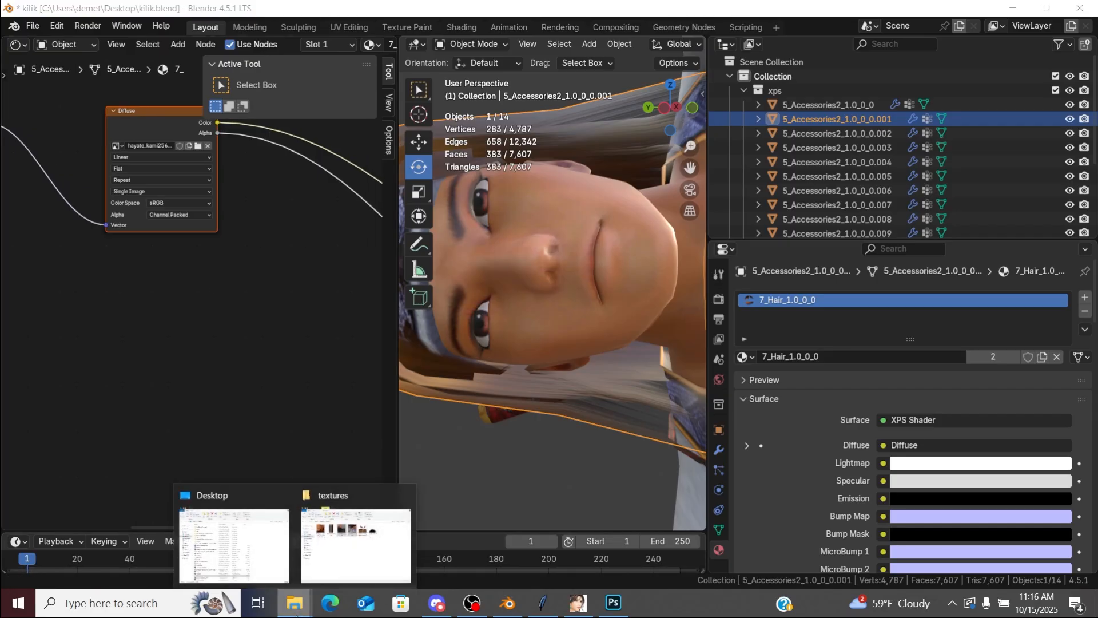
{"action": "mouse_move", "coordinate": [337, 564]}
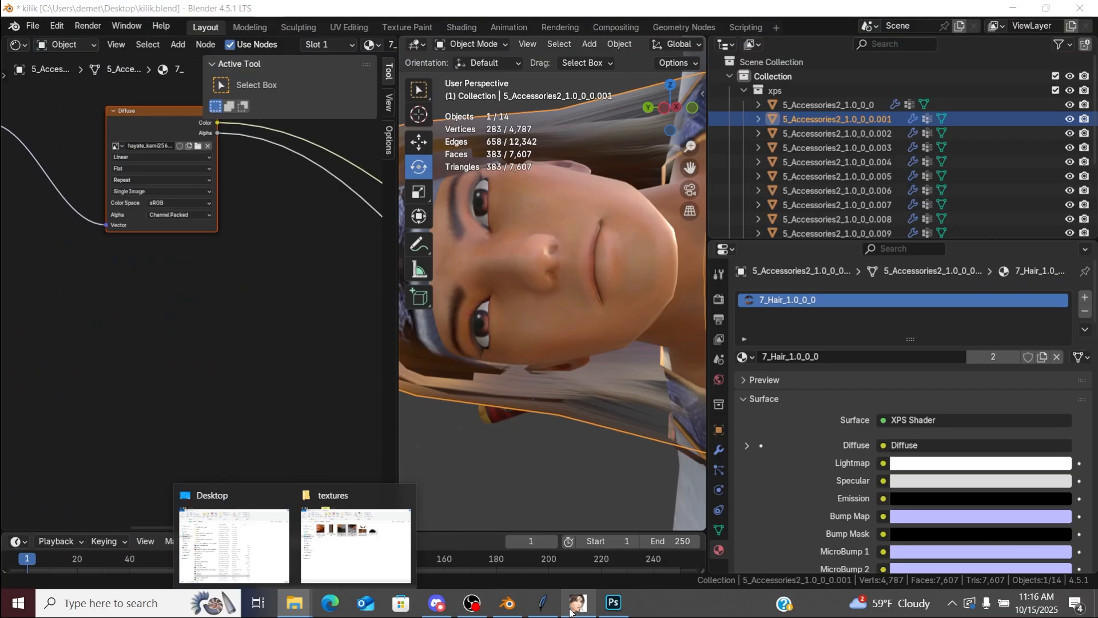
{"action": "left_click", "coordinate": [578, 603]}
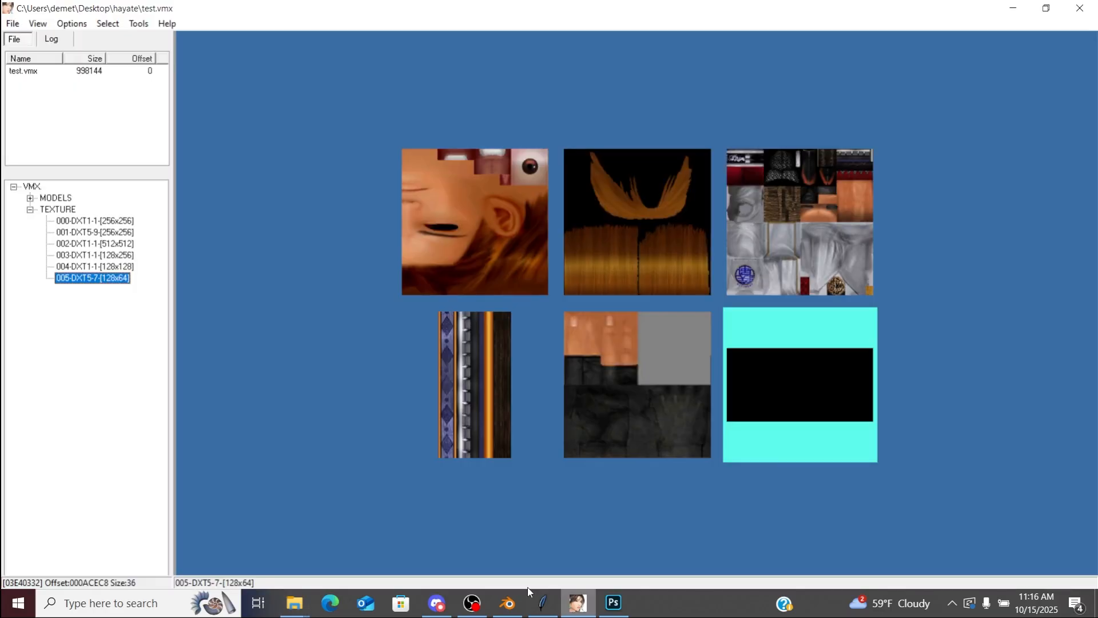
{"action": "left_click", "coordinate": [107, 232]}
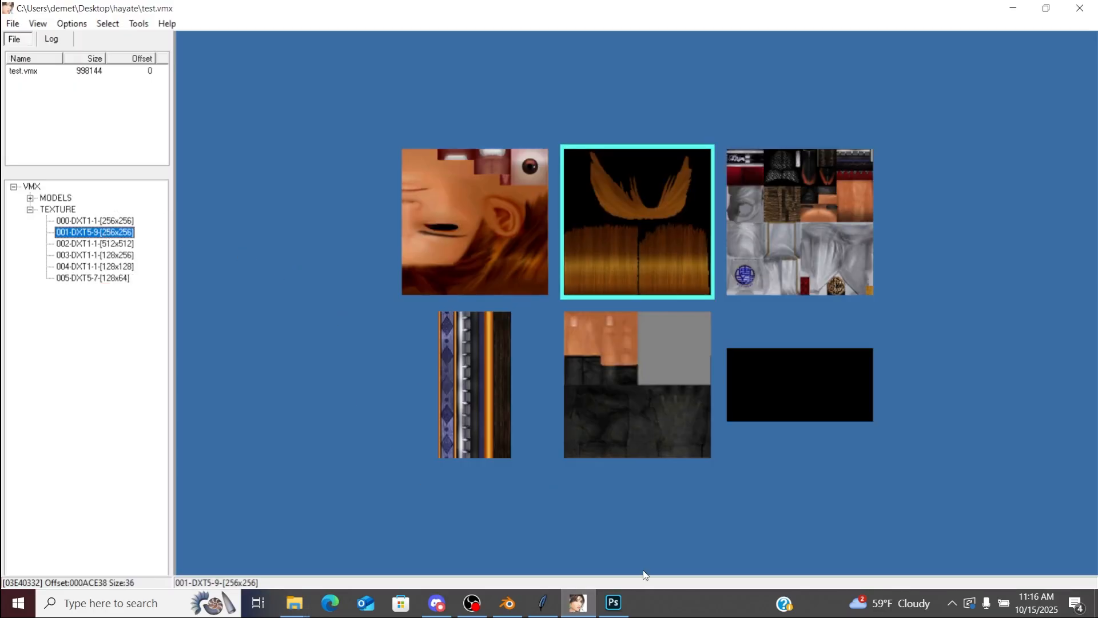
{"action": "left_click", "coordinate": [543, 602]}
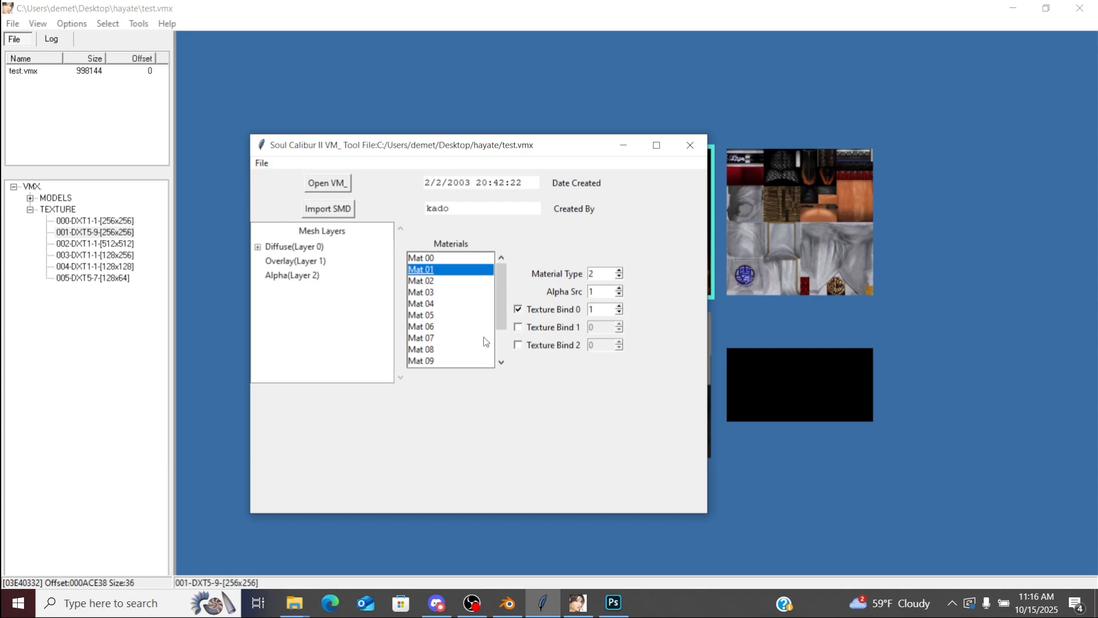
Step: Look up the diffuse texture of mesh .002 in Blender, match it to texture 002 in the VMX viewer, and set Mat 02's Texture Bind 0 to 2
{"action": "left_click", "coordinate": [439, 281]}
{"action": "left_click", "coordinate": [508, 602]}
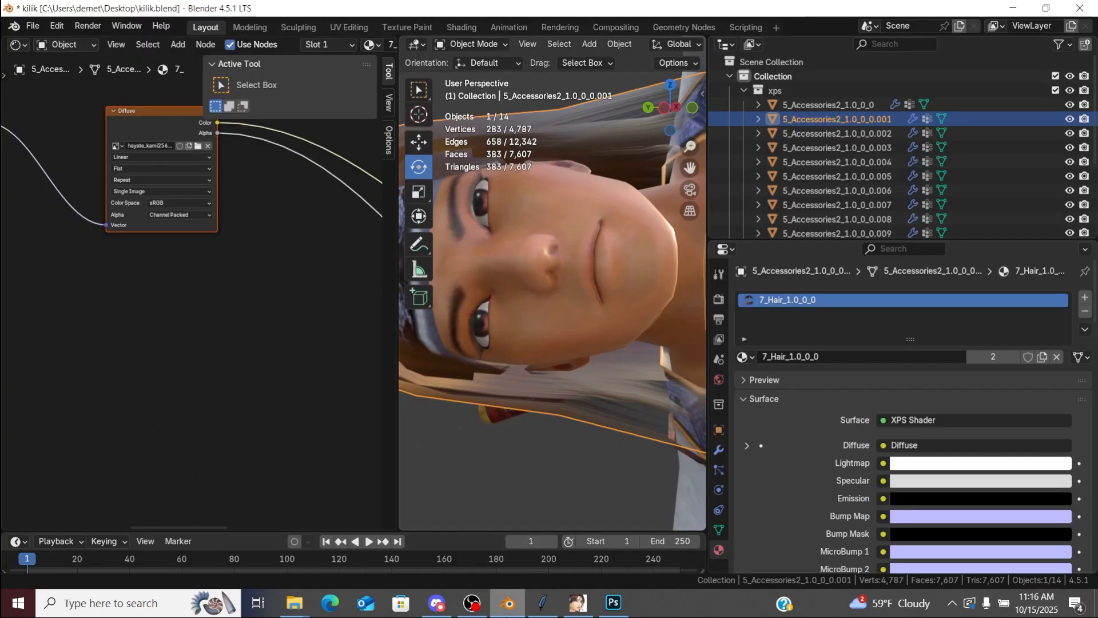
{"action": "left_click", "coordinate": [840, 133]}
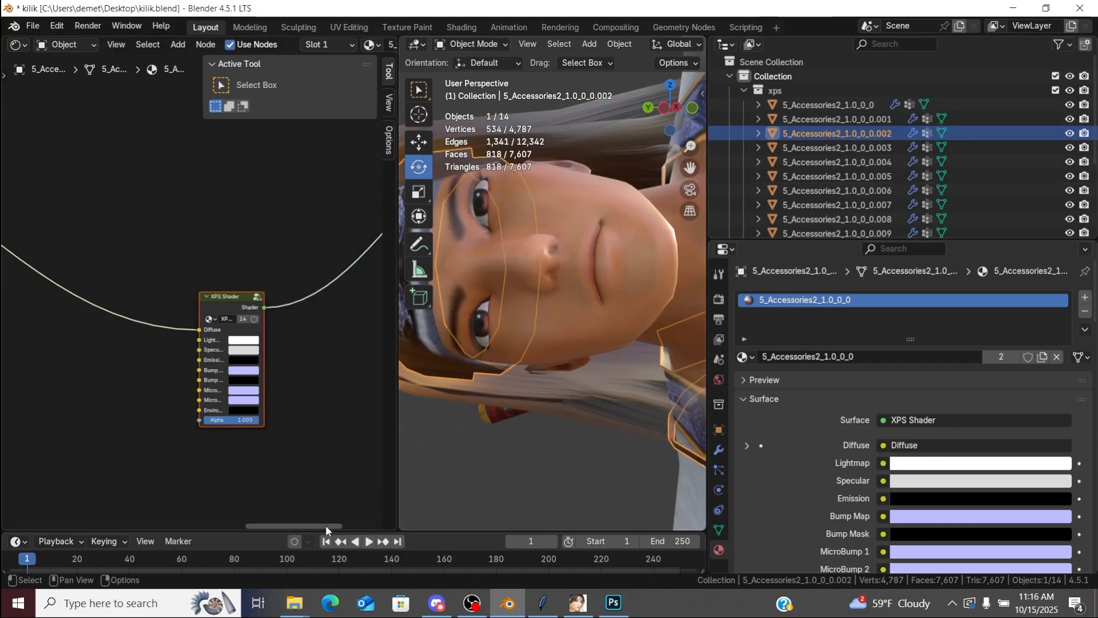
{"action": "left_click_drag", "start_coordinate": [324, 525], "coordinate": [224, 505]}
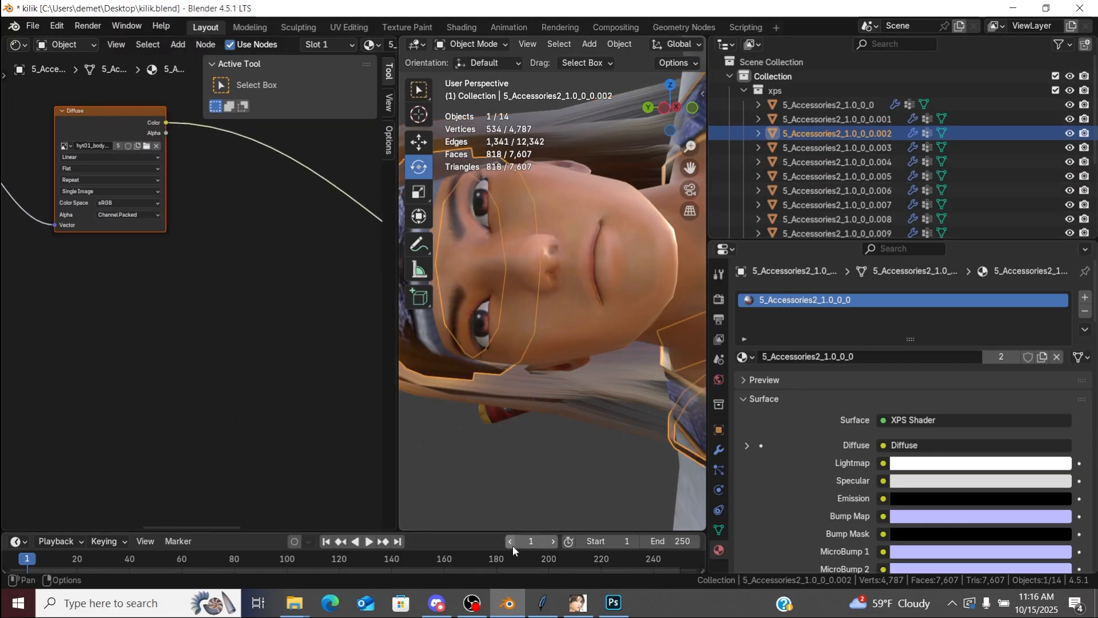
{"action": "mouse_move", "coordinate": [294, 604]}
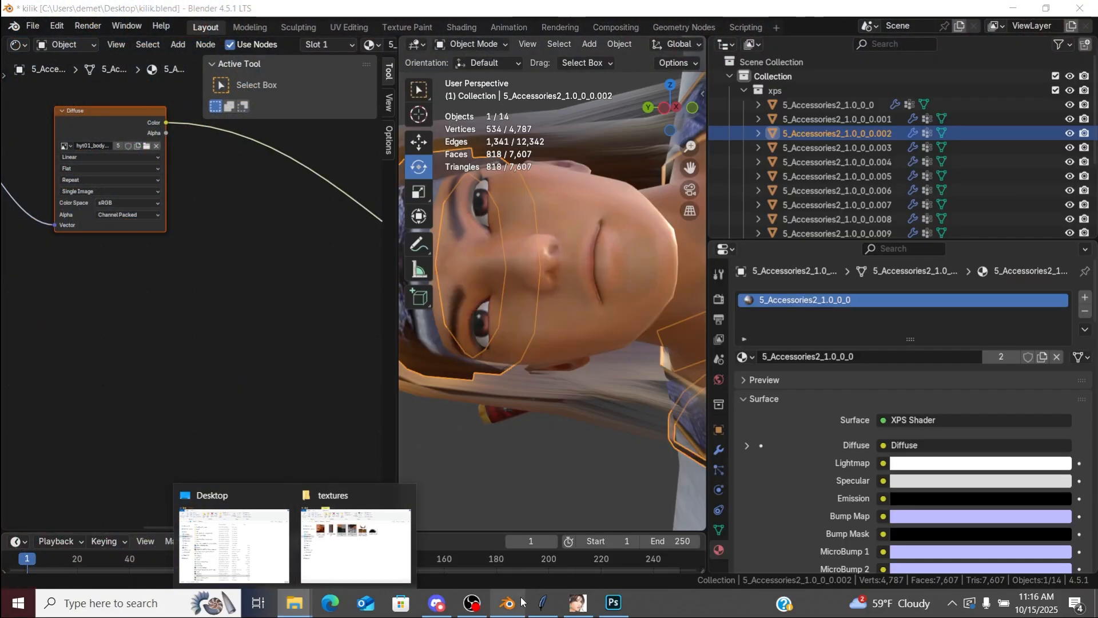
{"action": "left_click", "coordinate": [577, 604]}
{"action": "left_click", "coordinate": [107, 244]}
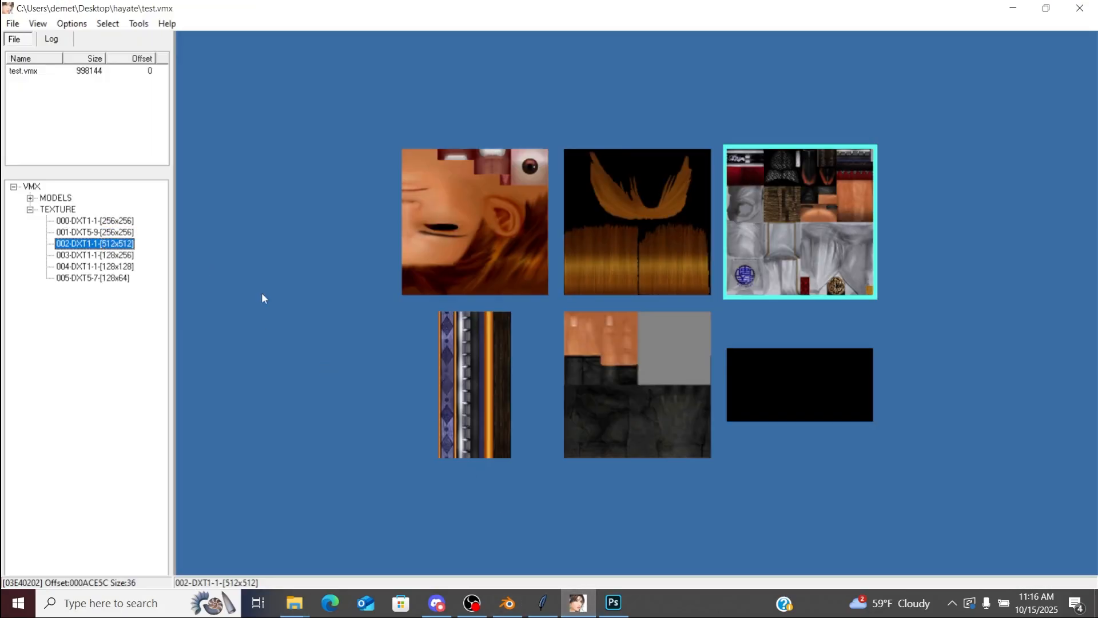
{"action": "left_click", "coordinate": [544, 603]}
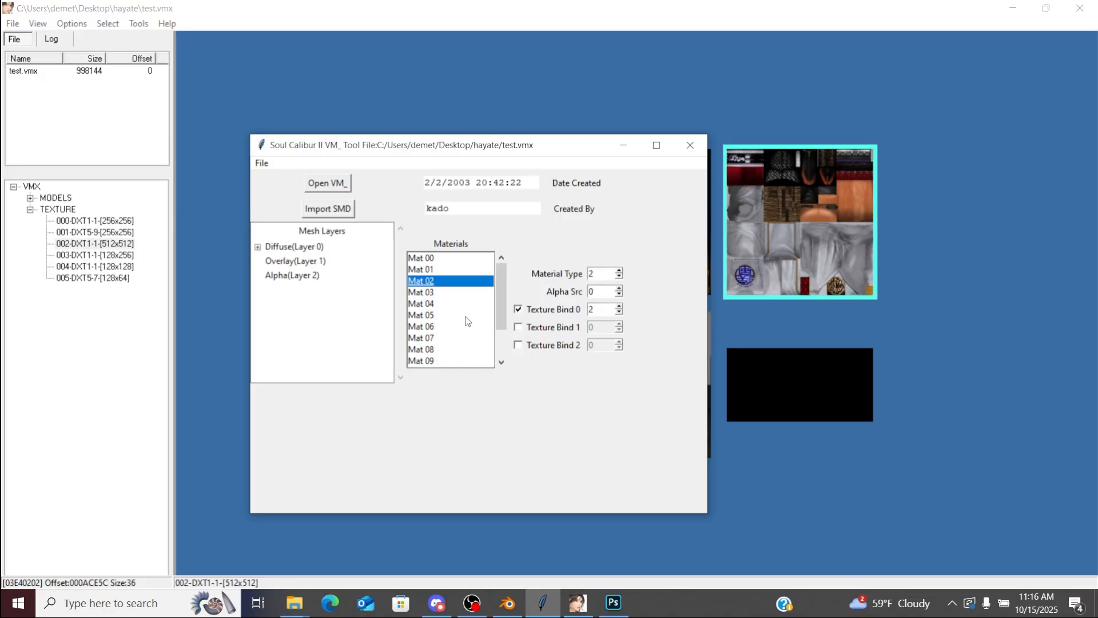
Step: Look up the diffuse texture of mesh .003 in Blender and match Mat 03's Texture Bind 0 to texture 003 from the VMX viewer
{"action": "left_click", "coordinate": [439, 293]}
{"action": "left_click", "coordinate": [516, 613]}
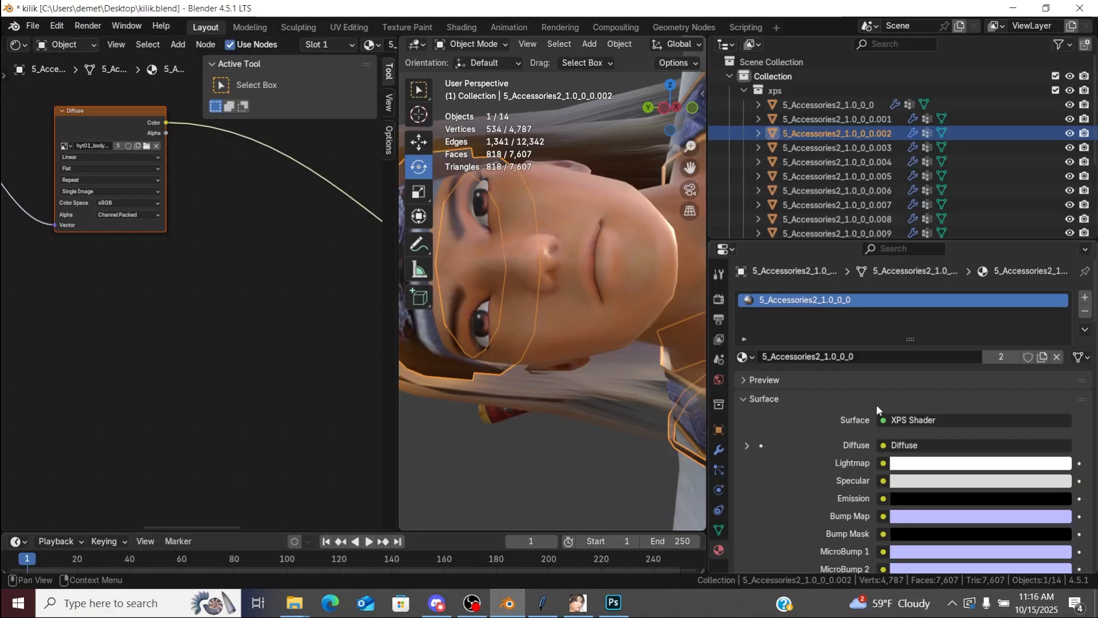
{"action": "left_click", "coordinate": [840, 149]}
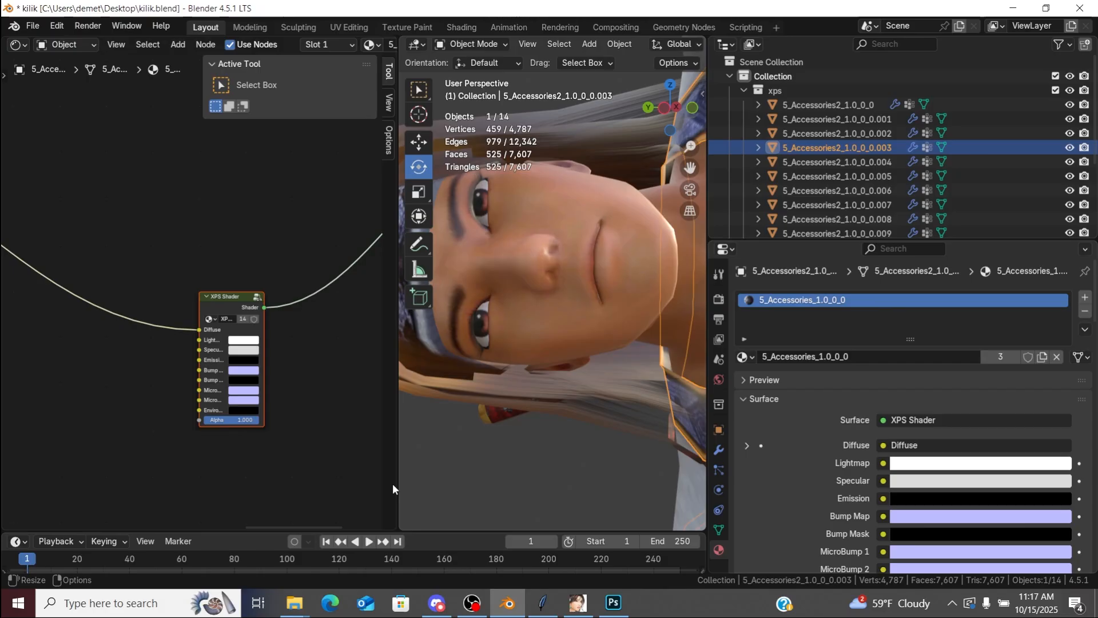
{"action": "left_click_drag", "start_coordinate": [300, 524], "coordinate": [196, 500]}
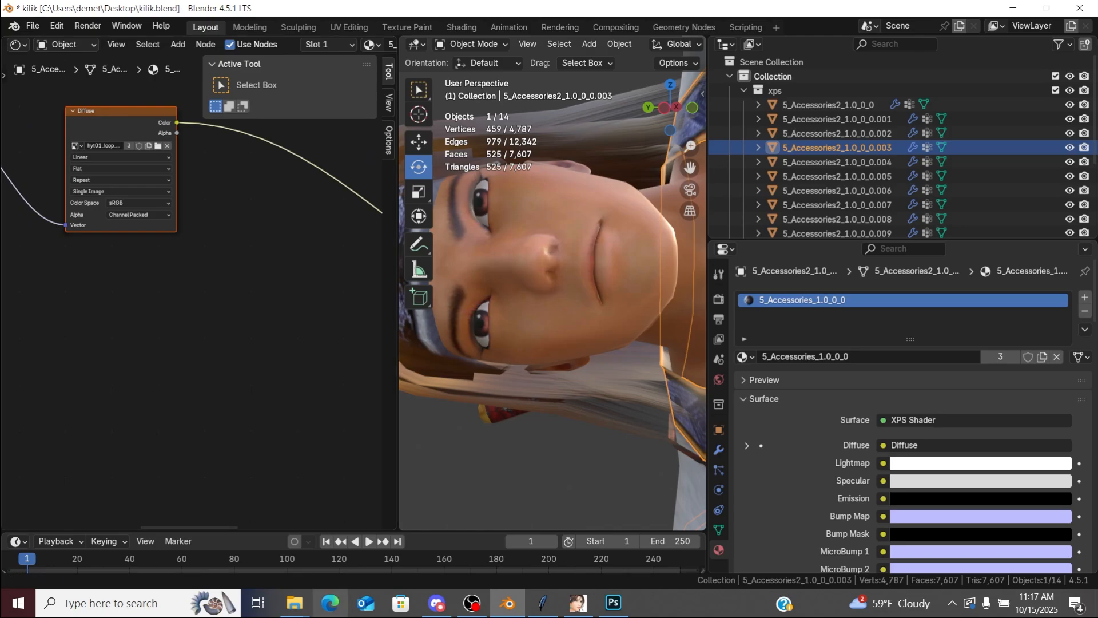
{"action": "mouse_move", "coordinate": [347, 562]}
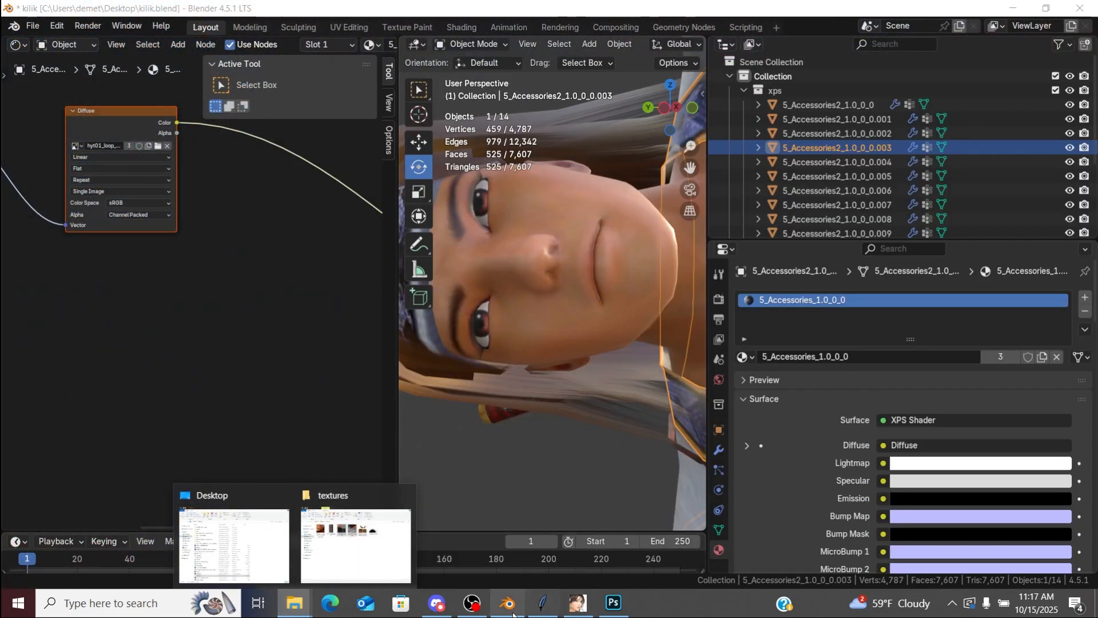
{"action": "left_click", "coordinate": [542, 602]}
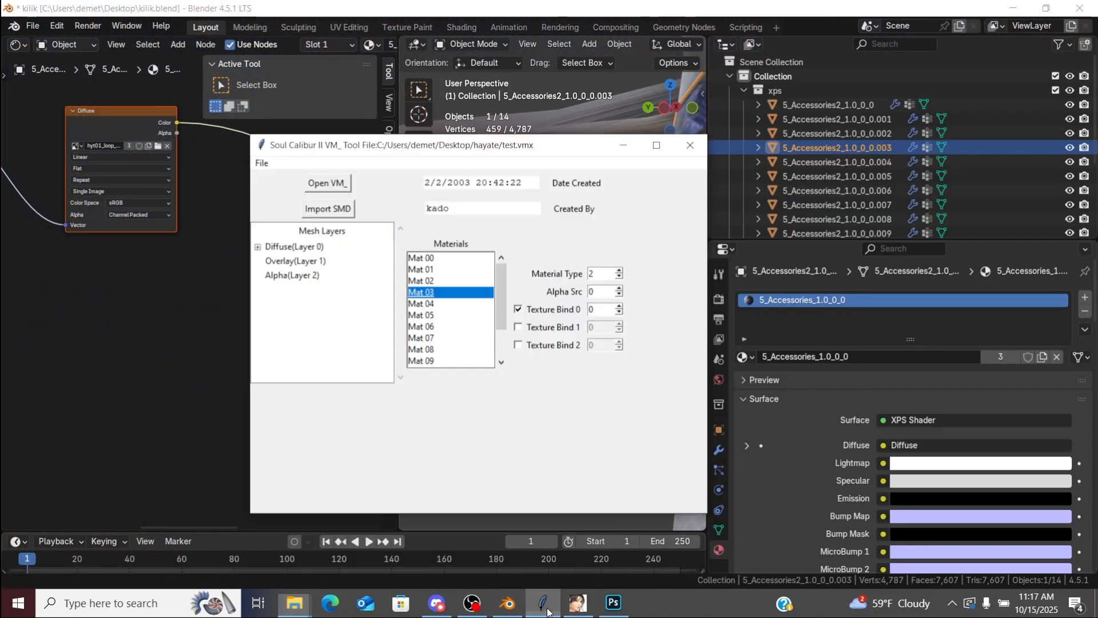
{"action": "left_click", "coordinate": [578, 602]}
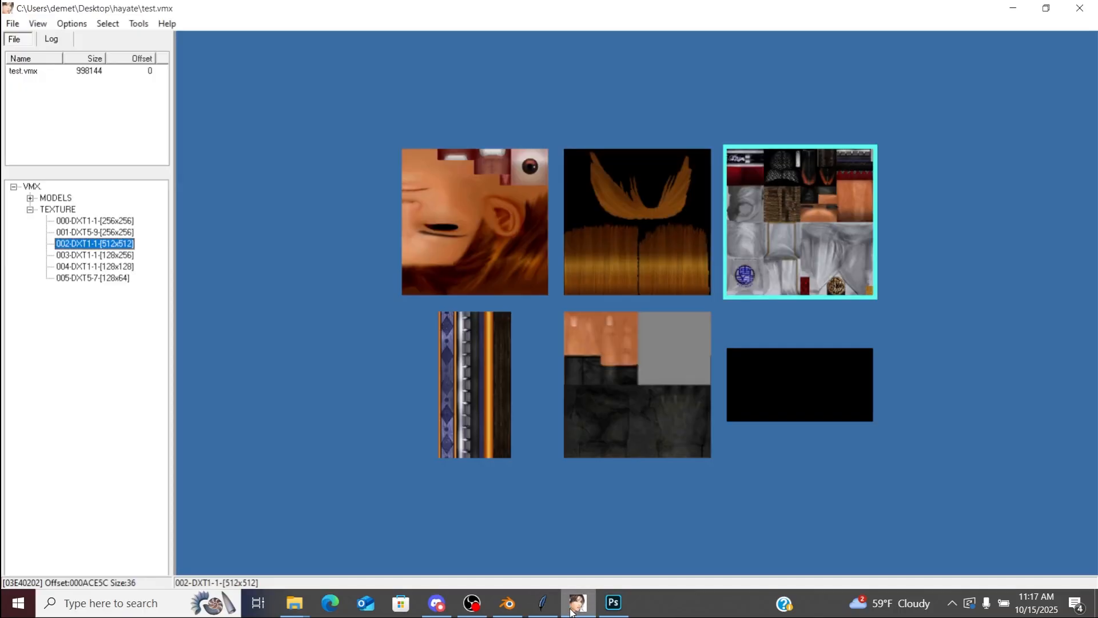
{"action": "left_click", "coordinate": [127, 256]}
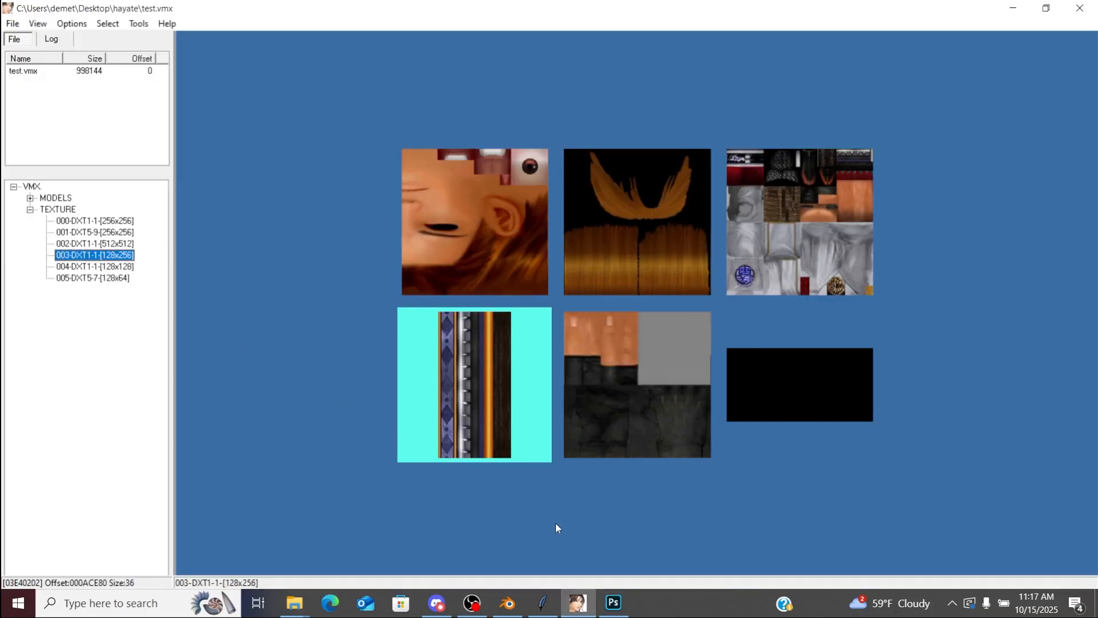
{"action": "left_click", "coordinate": [542, 602]}
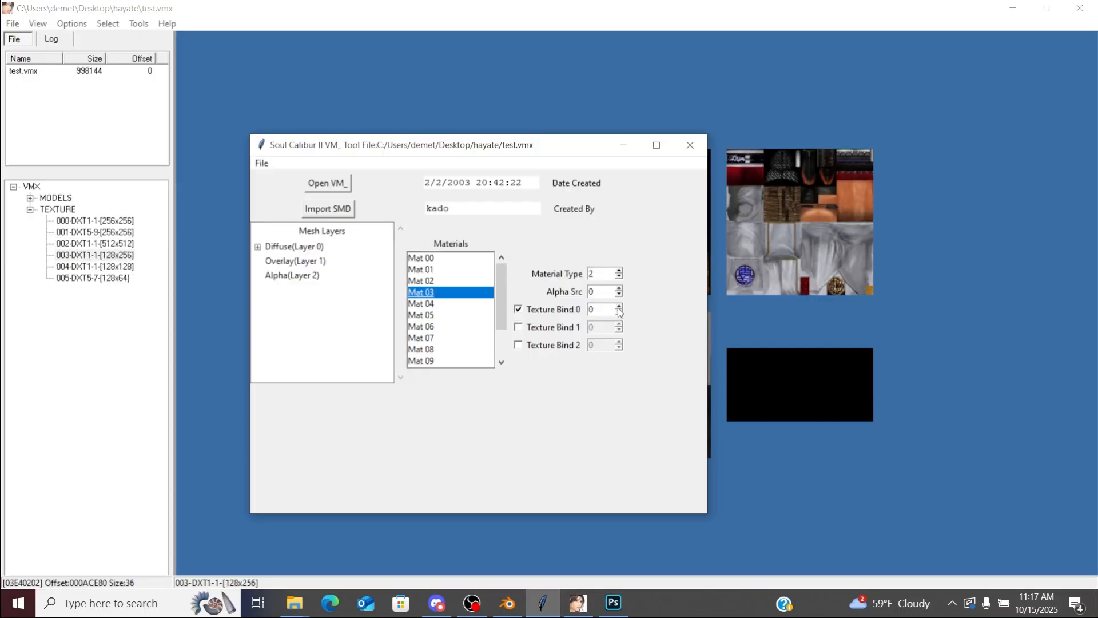
Step: Check the diffuse texture of belt mesh .004 in Blender and set Mat 04's Texture Bind 0 to 3 in the VM_ Tool
{"action": "left_click", "coordinate": [435, 304]}
{"action": "left_click", "coordinate": [520, 595]}
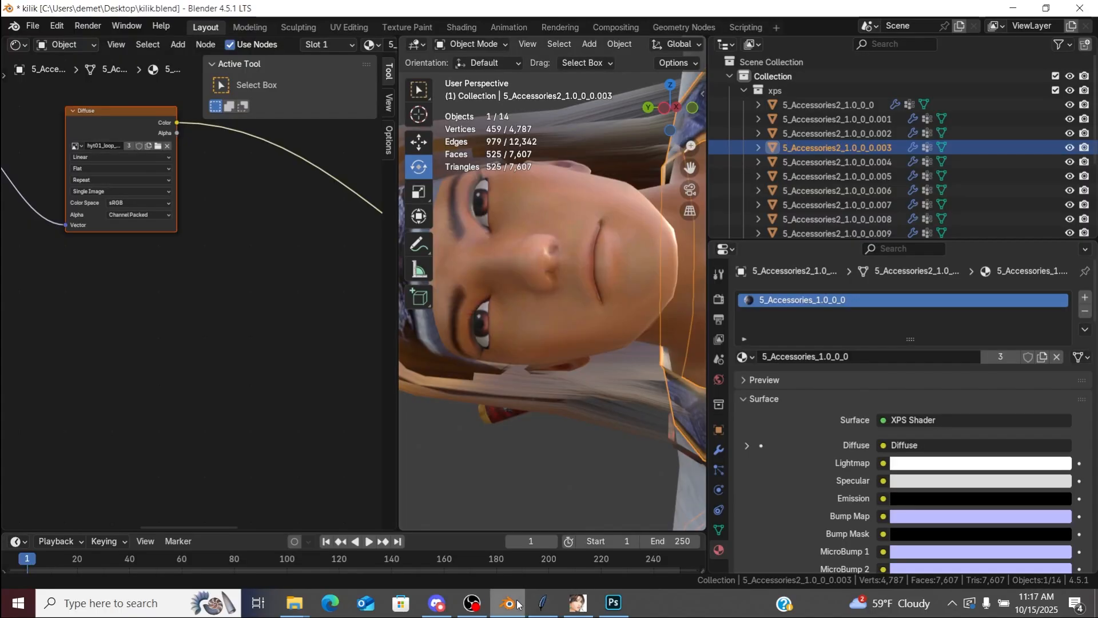
{"action": "left_click", "coordinate": [811, 160]}
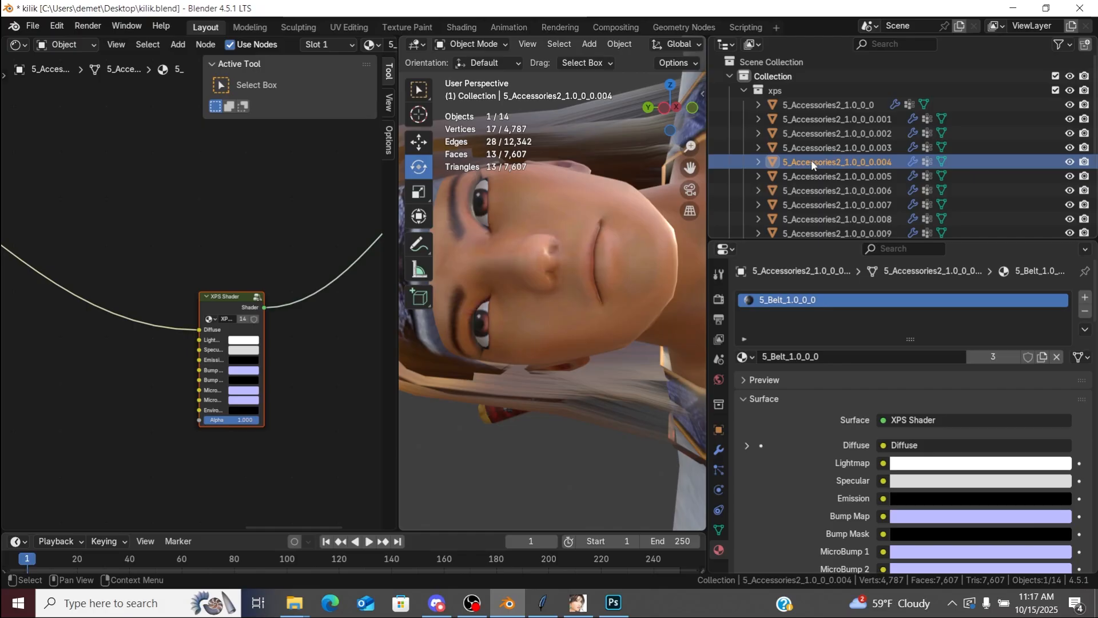
{"action": "left_click_drag", "start_coordinate": [324, 523], "coordinate": [219, 503]}
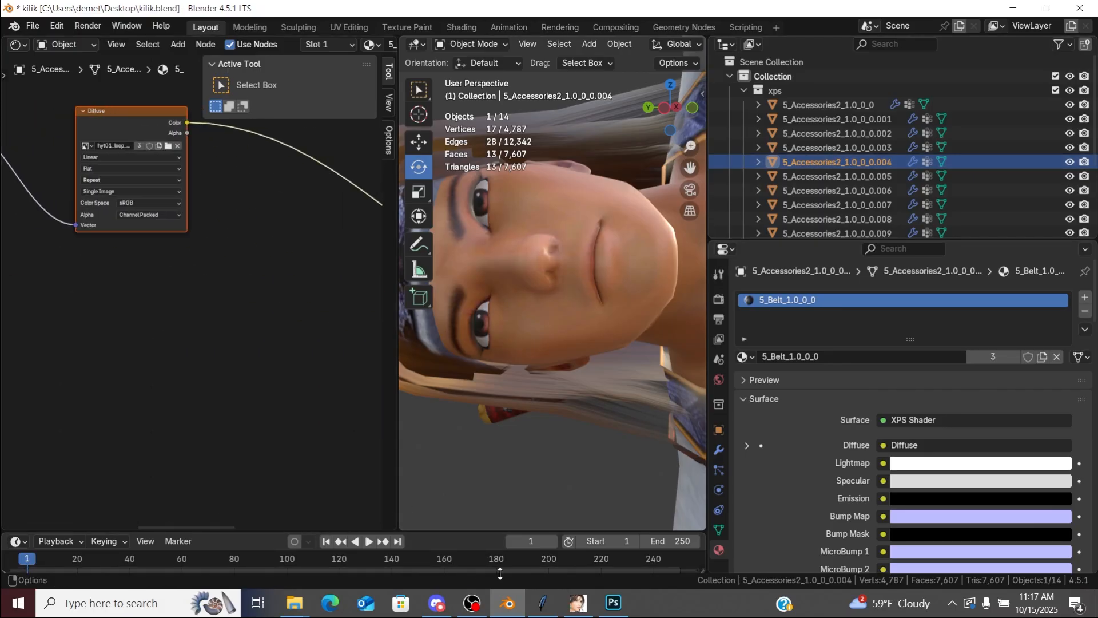
{"action": "left_click", "coordinate": [516, 601]}
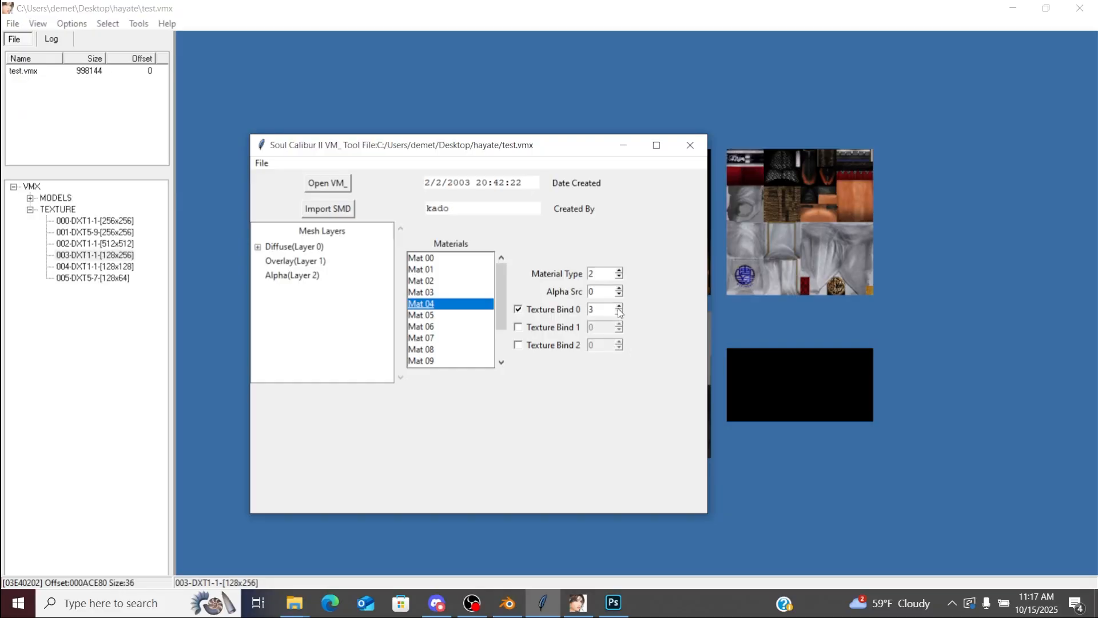
Step: Look up the diffuse texture of body mesh .005 in Blender, match it to texture 002 in the viewer, and set Mat 05's Texture Bind 0 to 2
{"action": "left_click", "coordinate": [447, 315]}
{"action": "scroll", "coordinate": [496, 321], "scroll_direction": "down", "scroll_amount": 2}
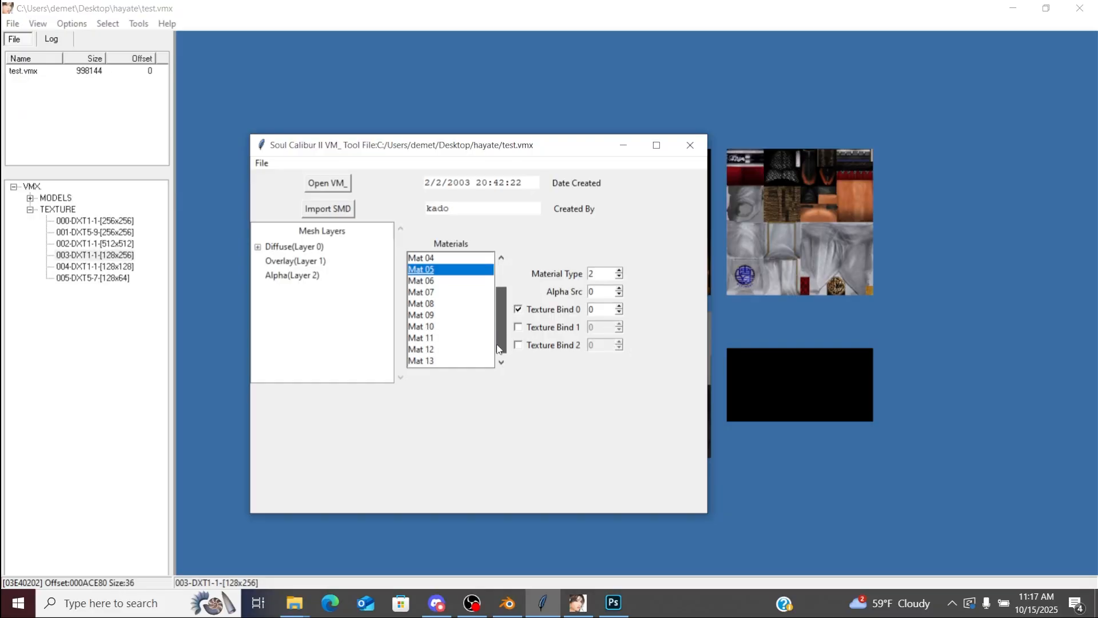
{"action": "left_click", "coordinate": [507, 602]}
{"action": "left_click", "coordinate": [823, 176]}
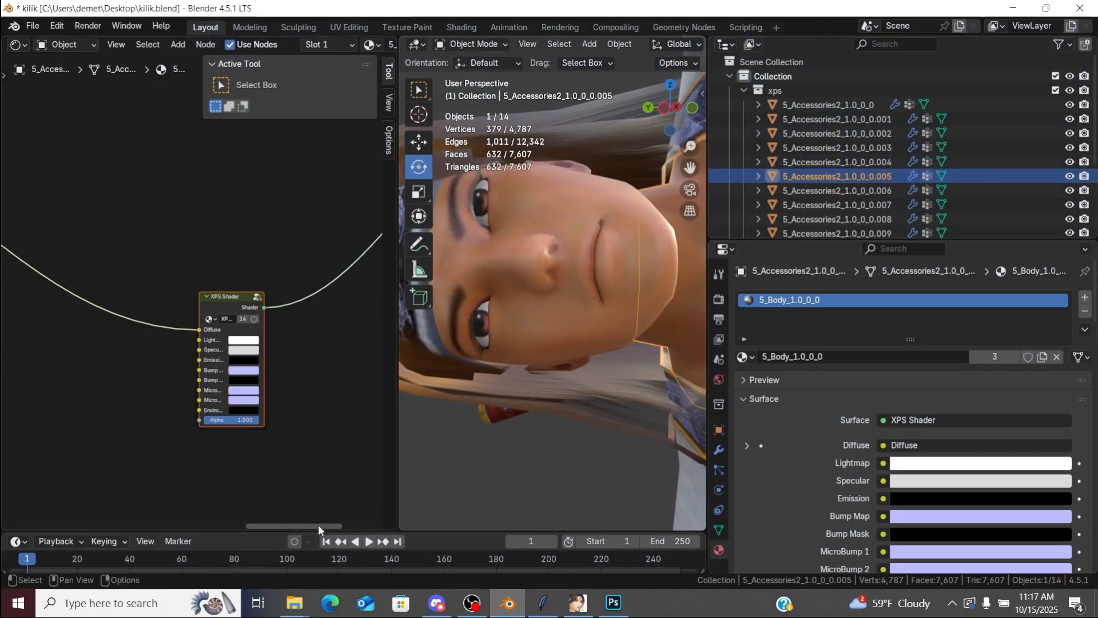
{"action": "left_click_drag", "start_coordinate": [318, 524], "coordinate": [231, 511]}
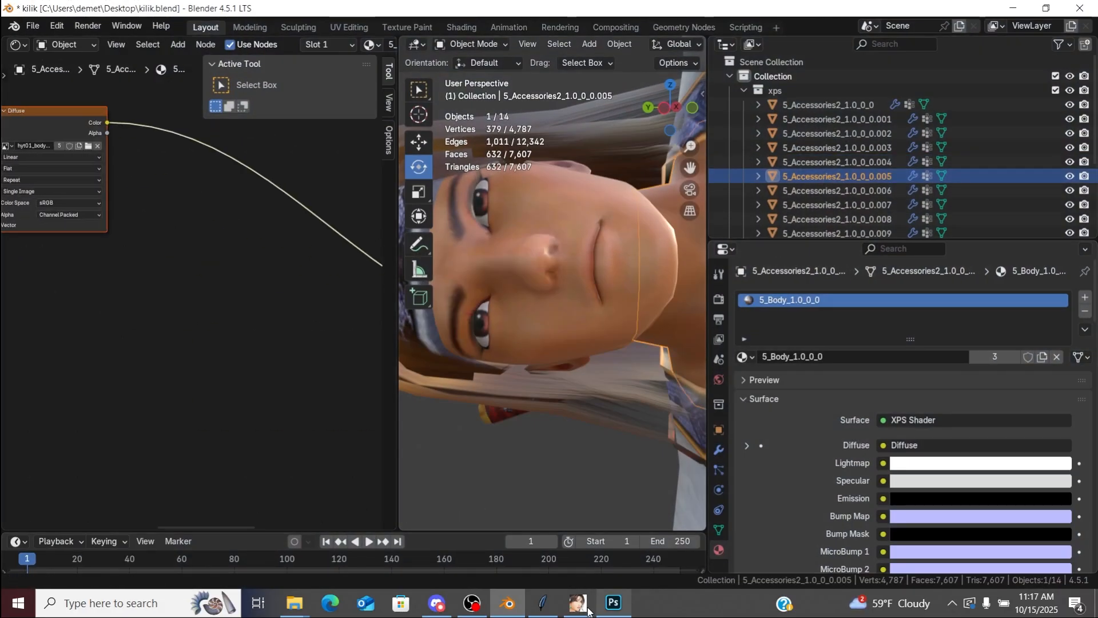
{"action": "left_click", "coordinate": [542, 602]}
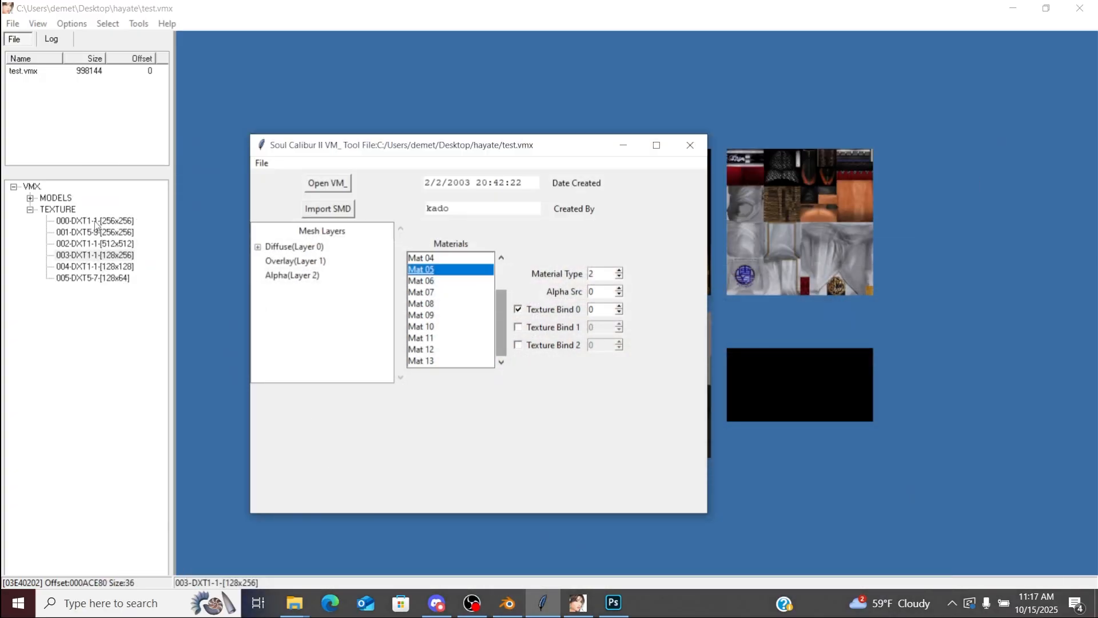
{"action": "left_click", "coordinate": [96, 244]}
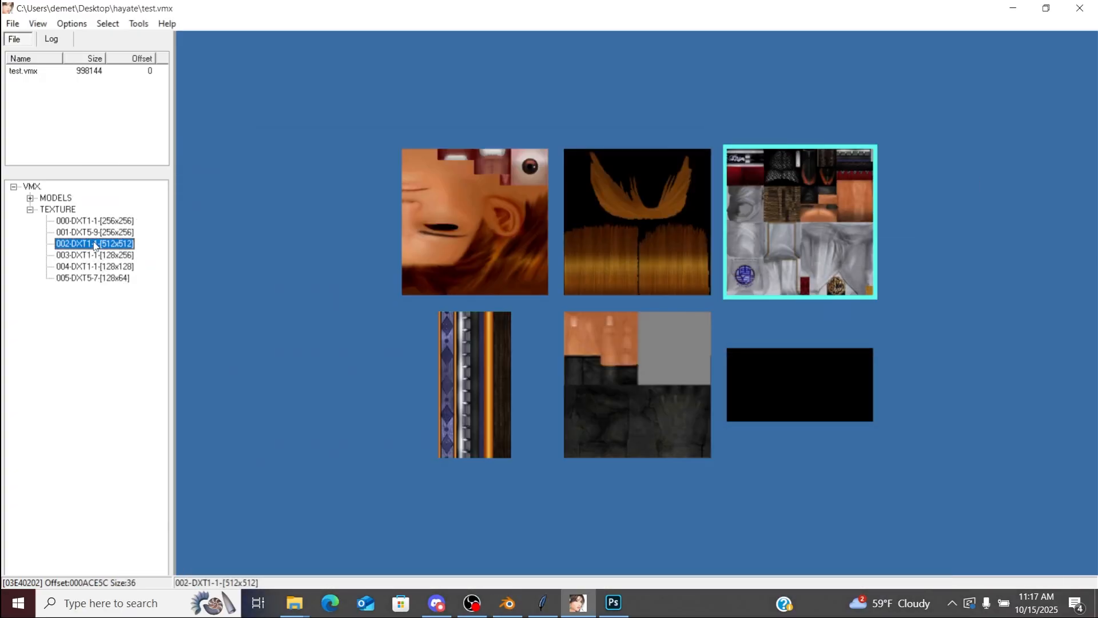
{"action": "left_click", "coordinate": [543, 602]}
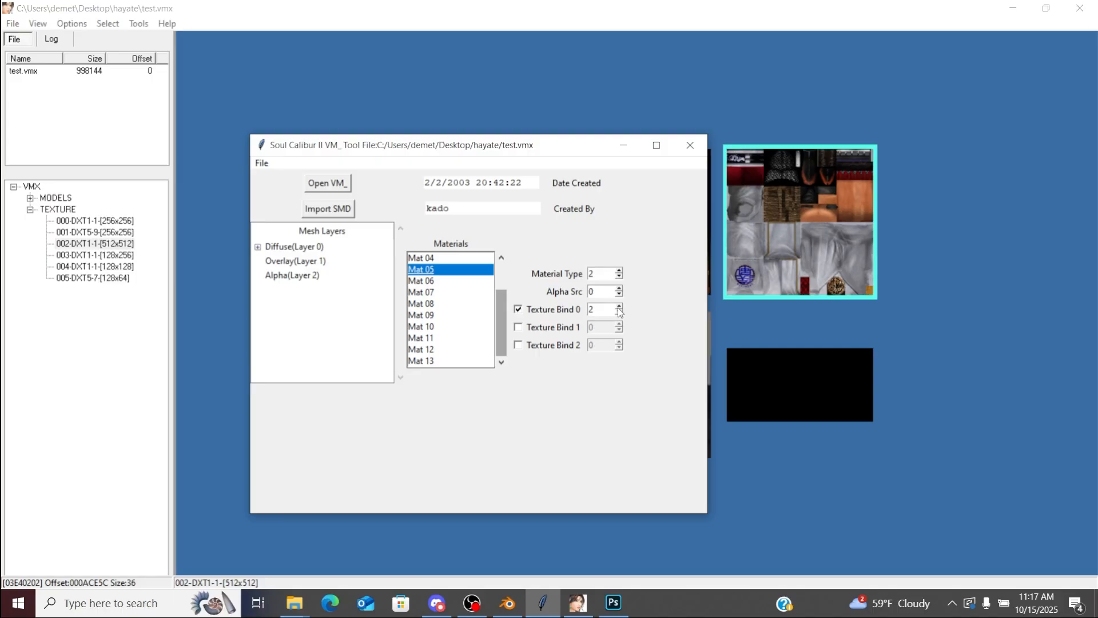
Step: Look up the diffuse texture of mesh .006 in Blender and match Mat 06's Texture Bind 0 to it in the VM_ Tool
{"action": "left_click", "coordinate": [449, 281]}
{"action": "left_click", "coordinate": [508, 604]}
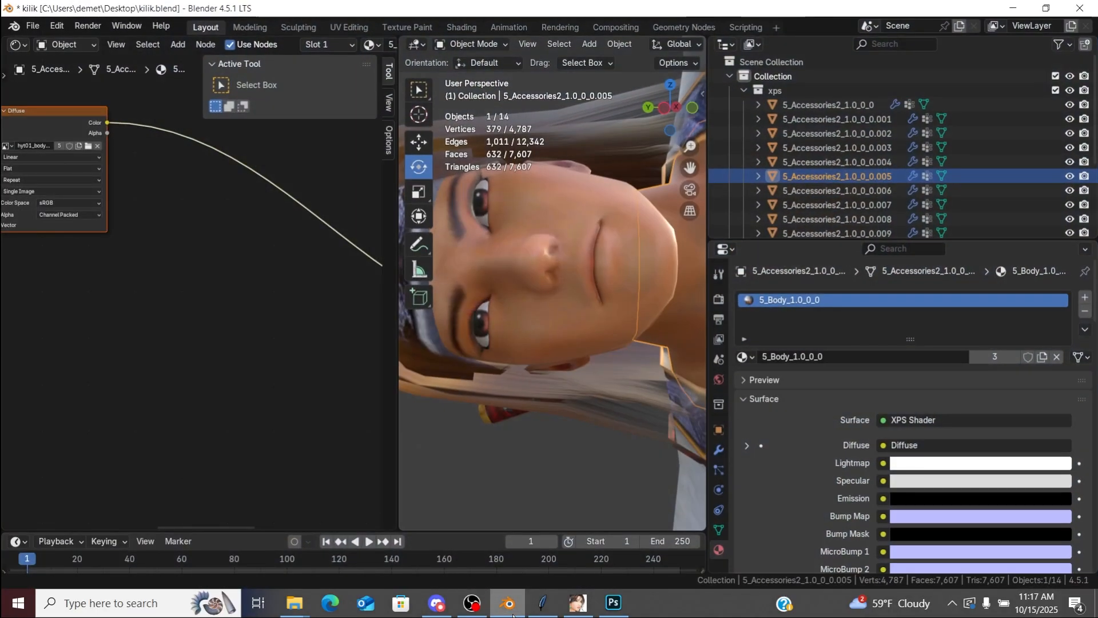
{"action": "left_click", "coordinate": [857, 191]}
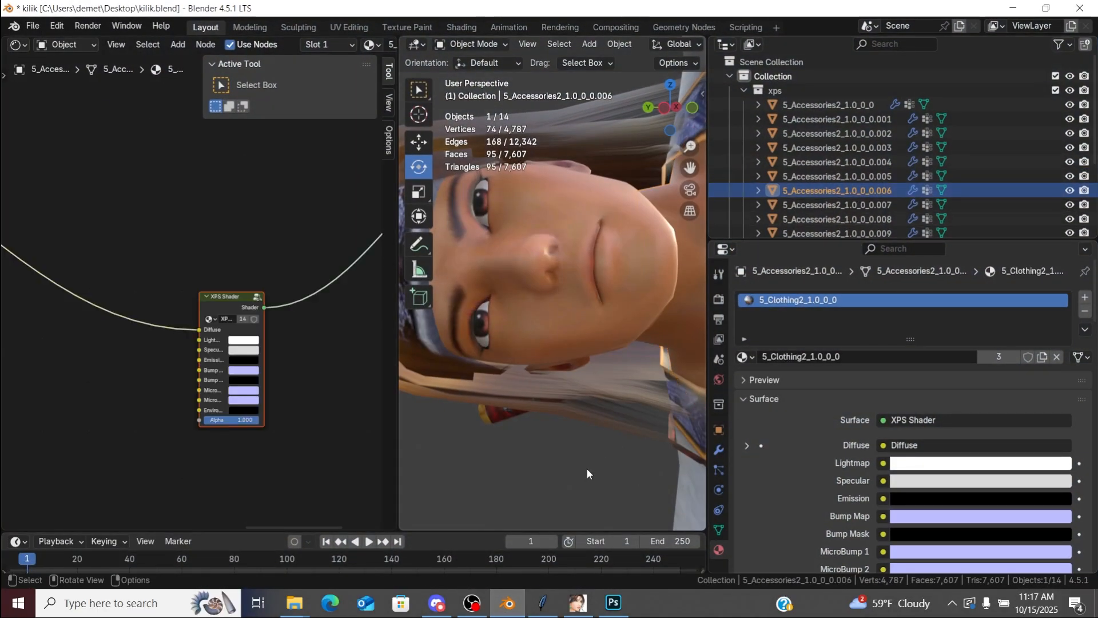
{"action": "left_click_drag", "start_coordinate": [317, 524], "coordinate": [207, 500]}
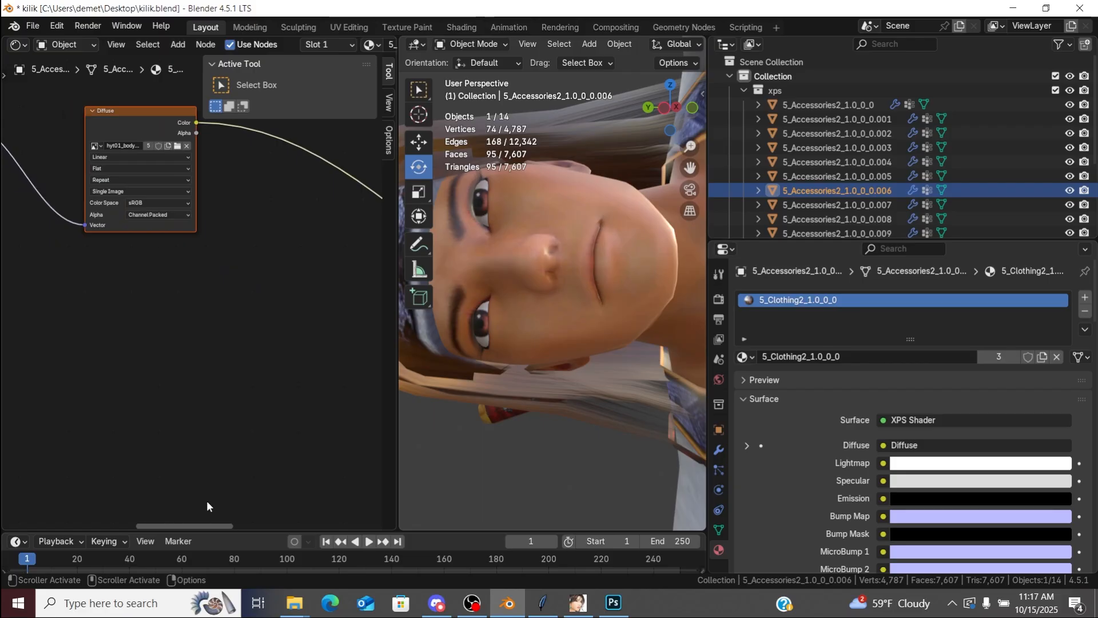
{"action": "left_click", "coordinate": [508, 603]}
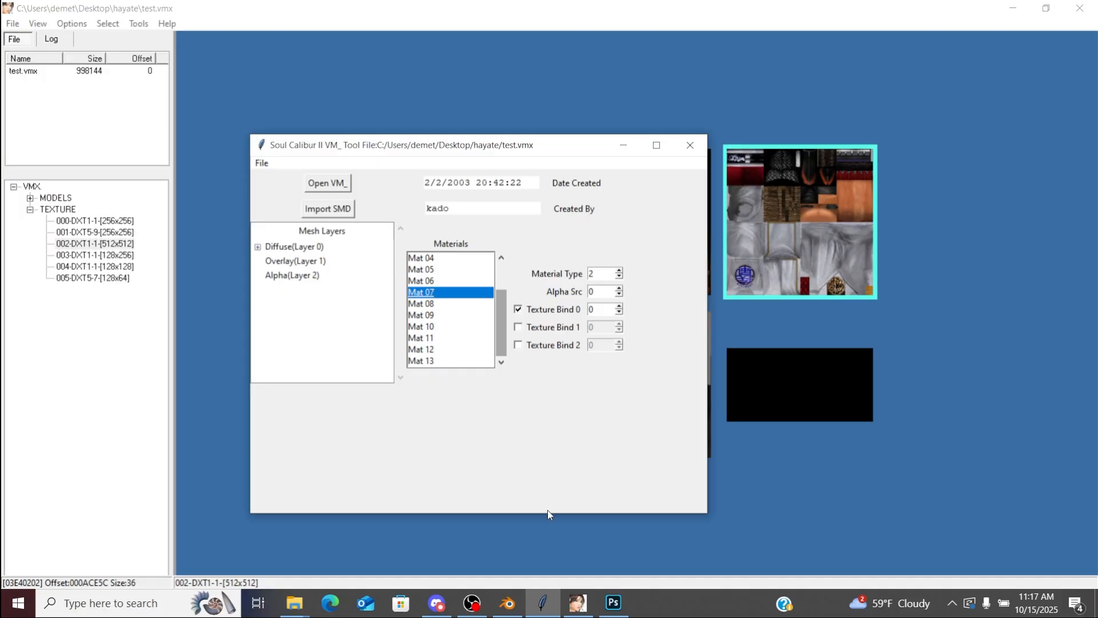
Step: Look up the diffuse texture of mesh .007 in Blender and adjust Mat 07's Texture Bind 0 to the matching hyt01_loop texture
{"action": "left_click", "coordinate": [508, 604]}
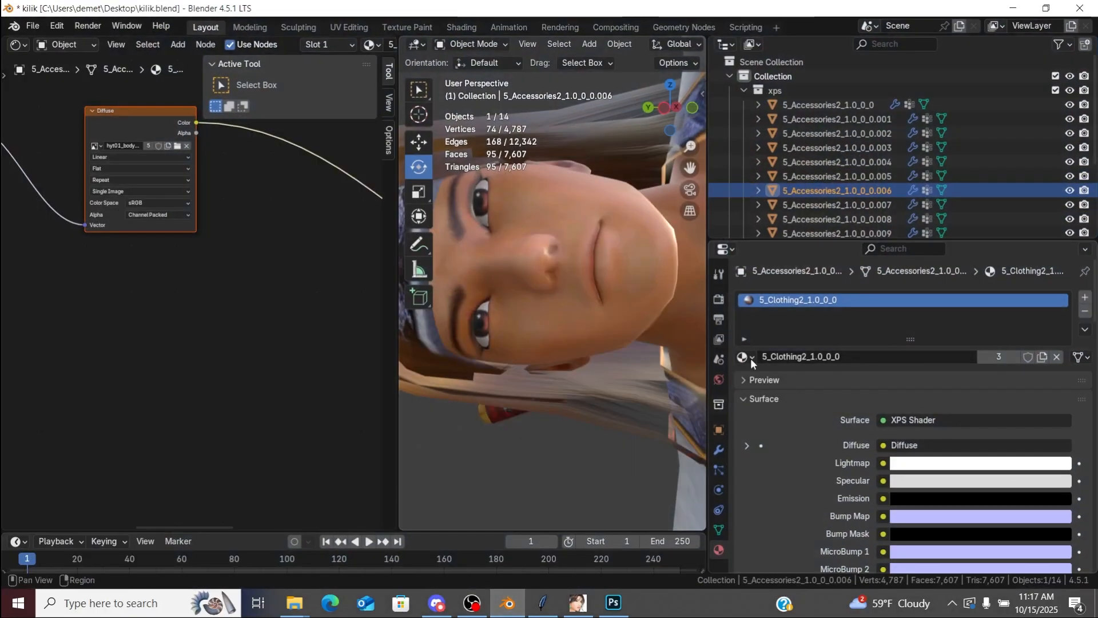
{"action": "left_click", "coordinate": [797, 204]}
{"action": "left_click_drag", "start_coordinate": [293, 524], "coordinate": [194, 508]}
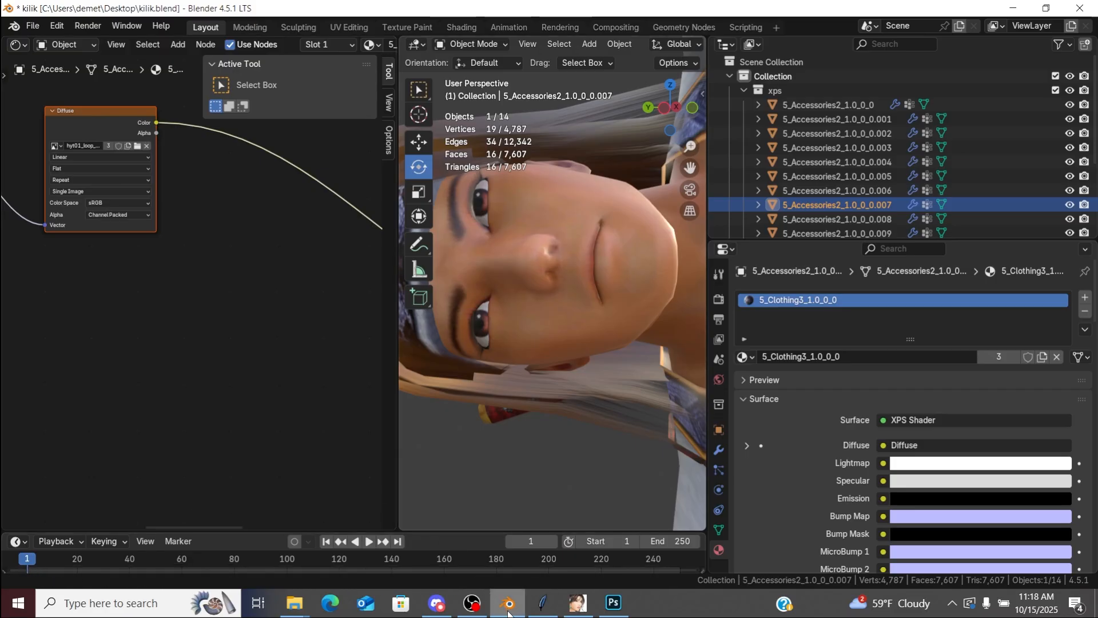
{"action": "mouse_move", "coordinate": [507, 615]}
{"action": "left_click", "coordinate": [542, 603]}
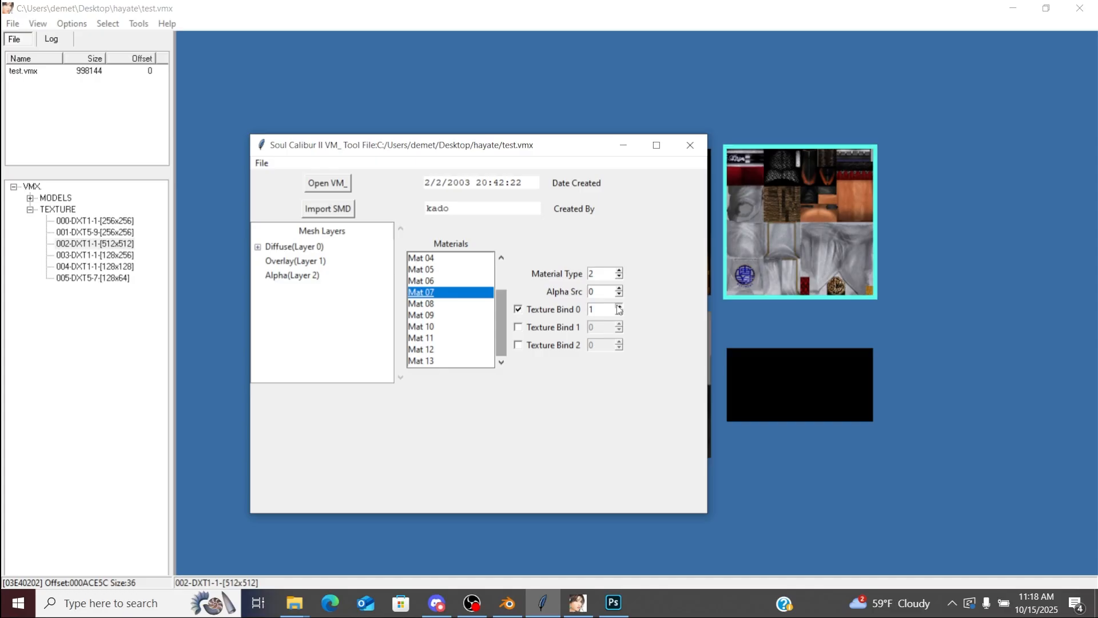
Step: Look up the diffuse texture of clothing mesh .008 in Blender and adjust Mat 08's Texture Bind 0 to match
{"action": "left_click", "coordinate": [433, 303]}
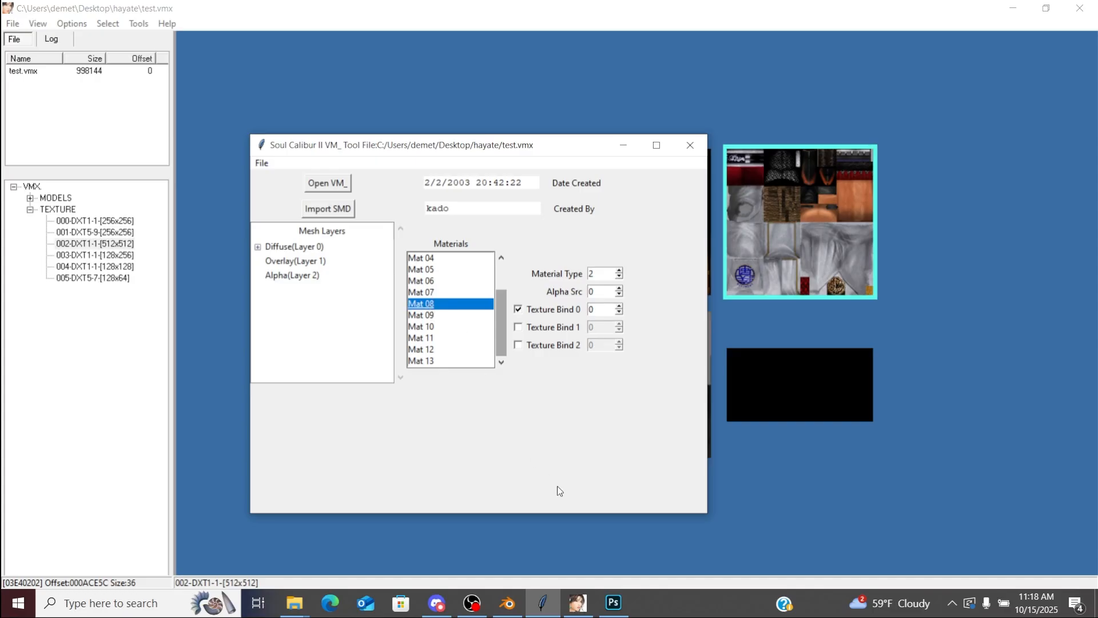
{"action": "left_click", "coordinate": [507, 603]}
{"action": "left_click", "coordinate": [822, 216]}
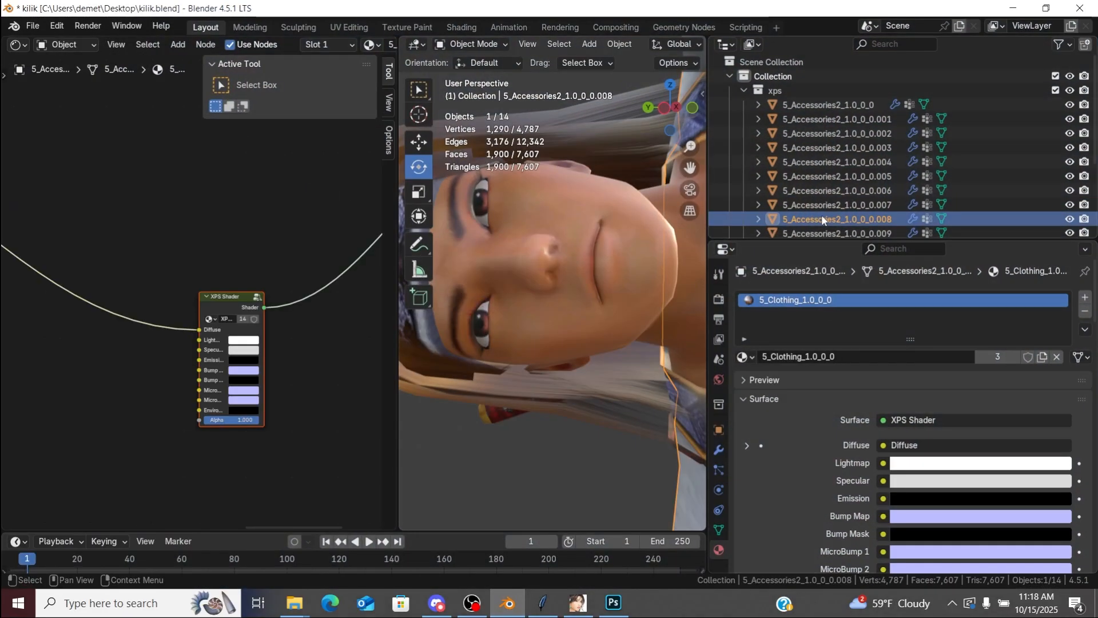
{"action": "left_click_drag", "start_coordinate": [304, 525], "coordinate": [207, 502]}
{"action": "left_click", "coordinate": [542, 603]}
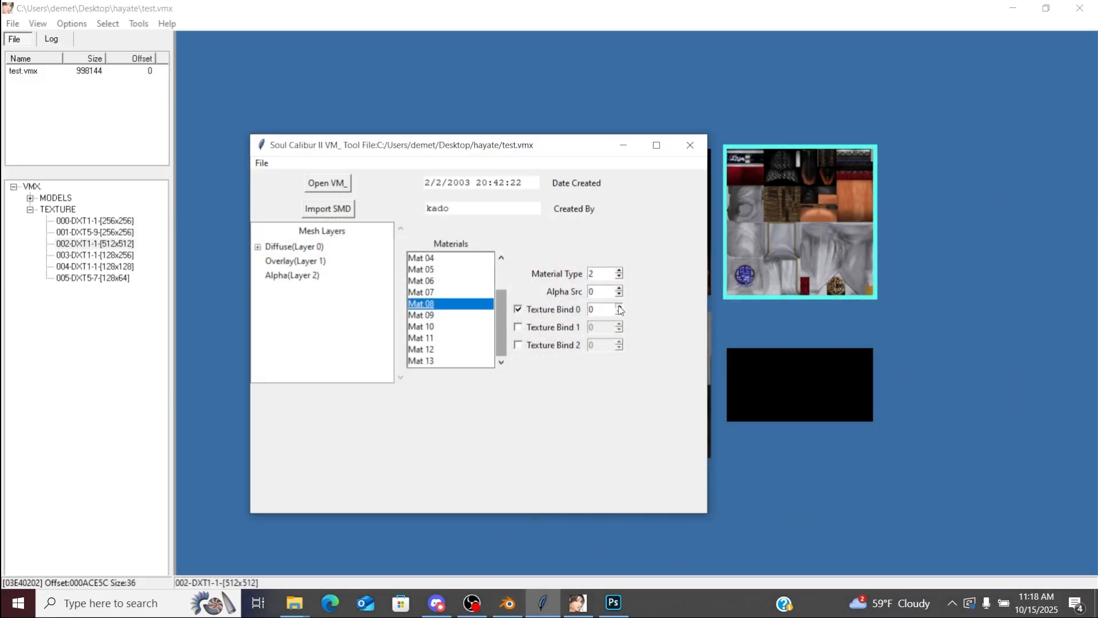
Step: Check the diffuse texture of eyes mesh .009 in Blender against Mat 09's Texture Bind 0 in the VM_ Tool
{"action": "left_click", "coordinate": [418, 316]}
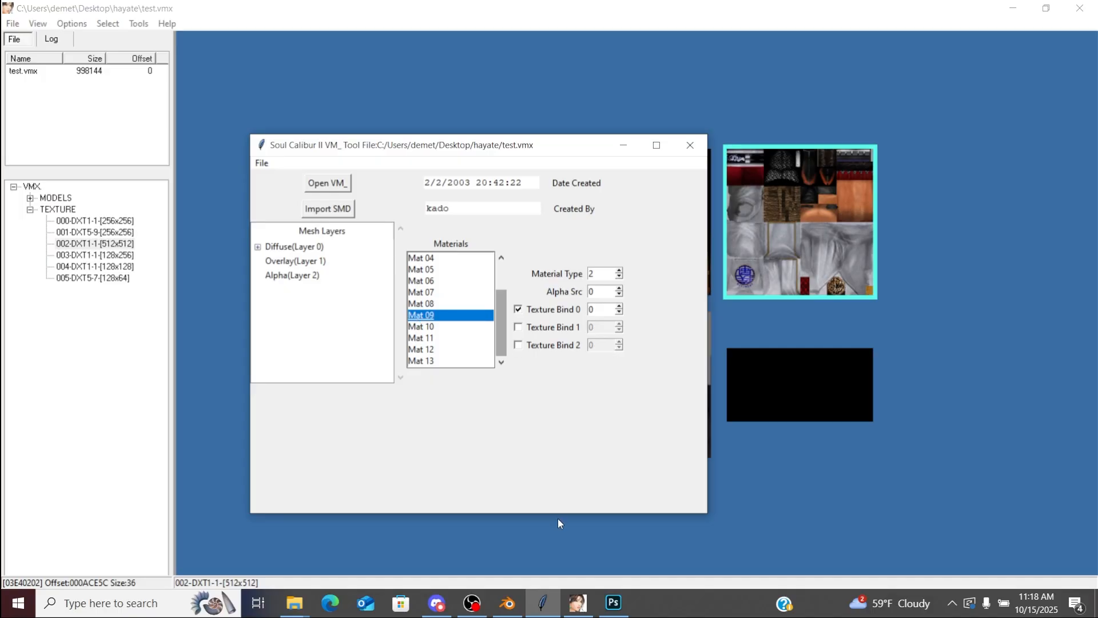
{"action": "left_click", "coordinate": [501, 613]}
{"action": "left_click", "coordinate": [839, 229]}
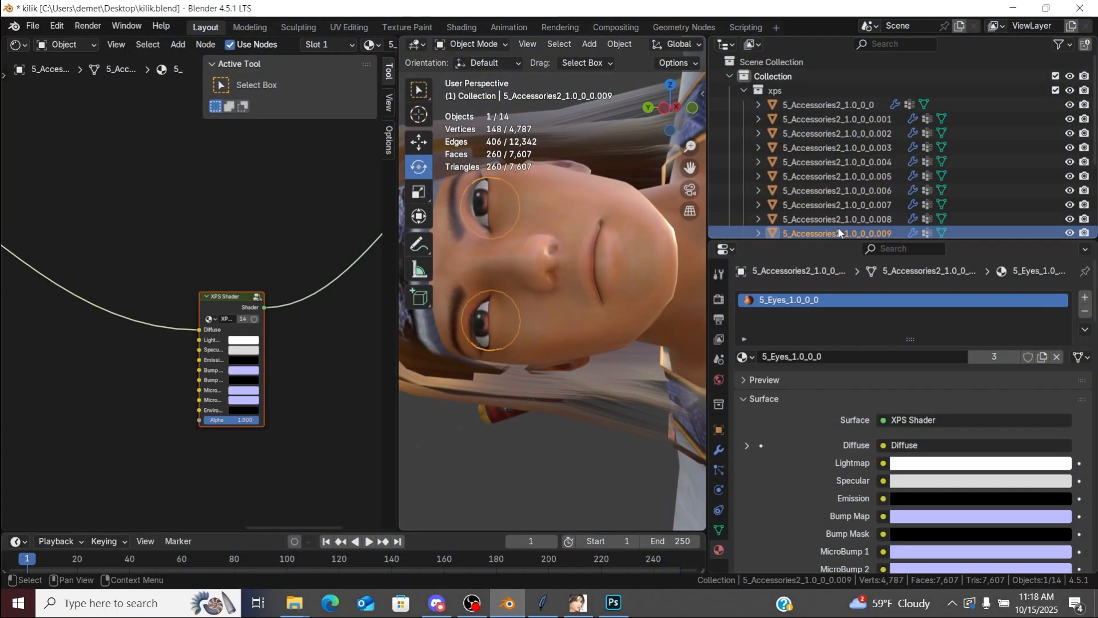
{"action": "left_click_drag", "start_coordinate": [321, 524], "coordinate": [220, 510]}
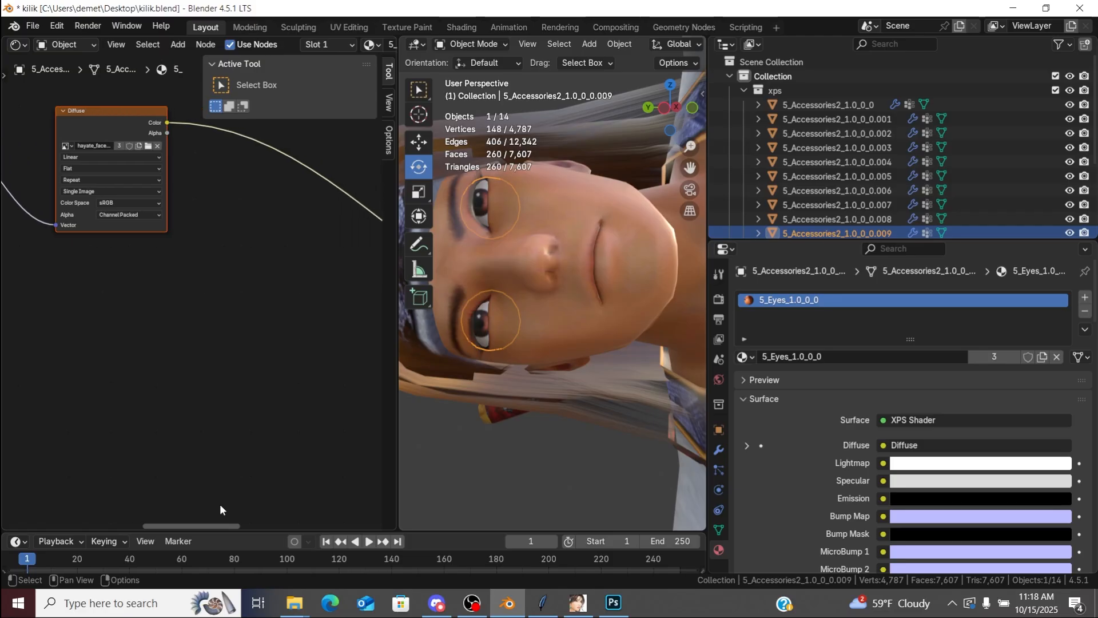
{"action": "left_click", "coordinate": [510, 609]}
{"action": "left_click_drag", "start_coordinate": [407, 150], "coordinate": [441, 172]}
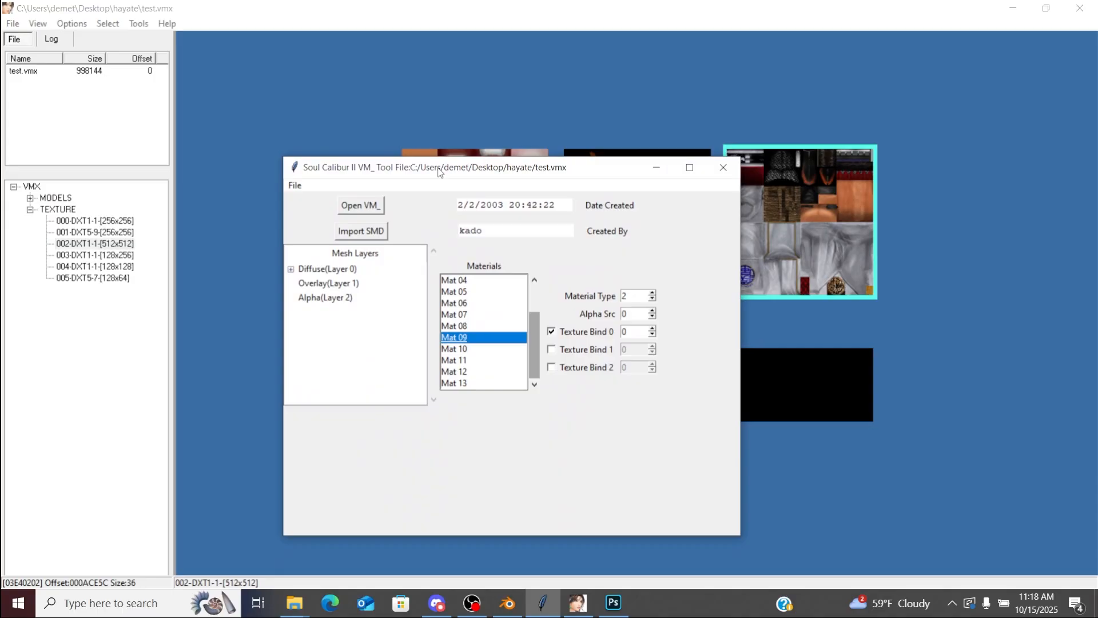
Step: Check the diffuse texture of face mesh .010 in Blender against Mat 10's Texture Bind 0 in the VM_ Tool
{"action": "left_click", "coordinate": [472, 349]}
{"action": "left_click", "coordinate": [507, 603]}
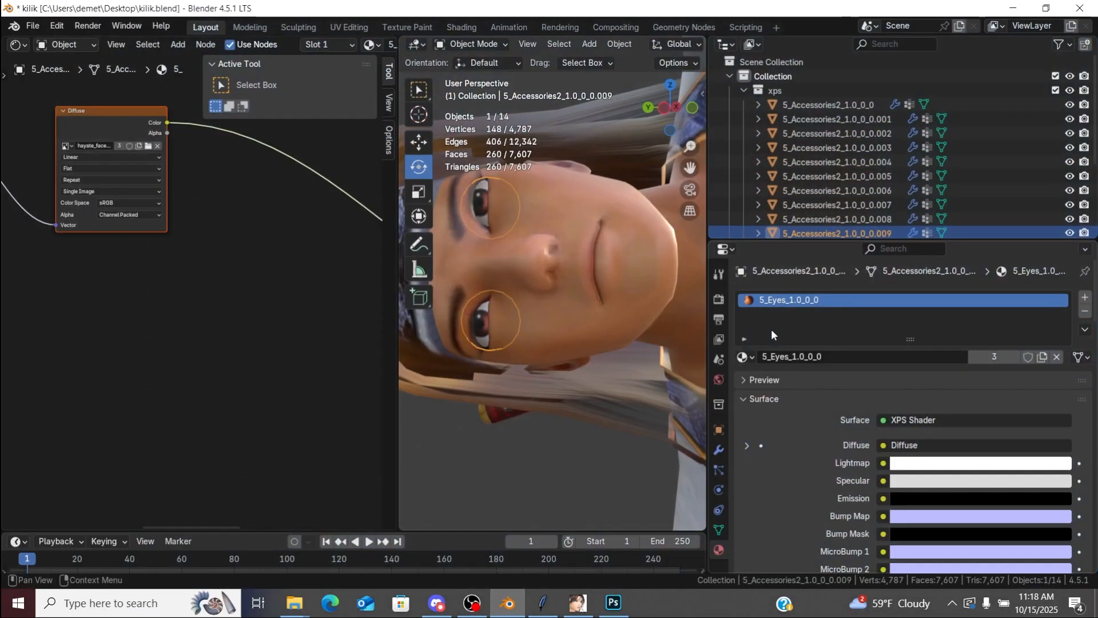
{"action": "scroll", "coordinate": [892, 143], "scroll_direction": "down", "scroll_amount": 5}
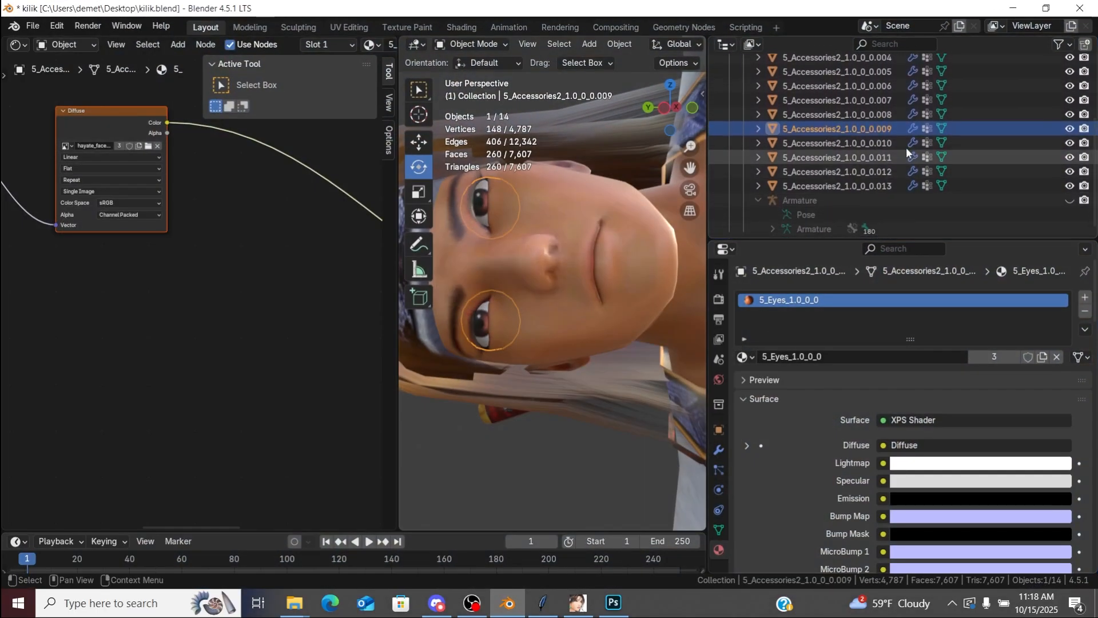
{"action": "left_click", "coordinate": [876, 143]}
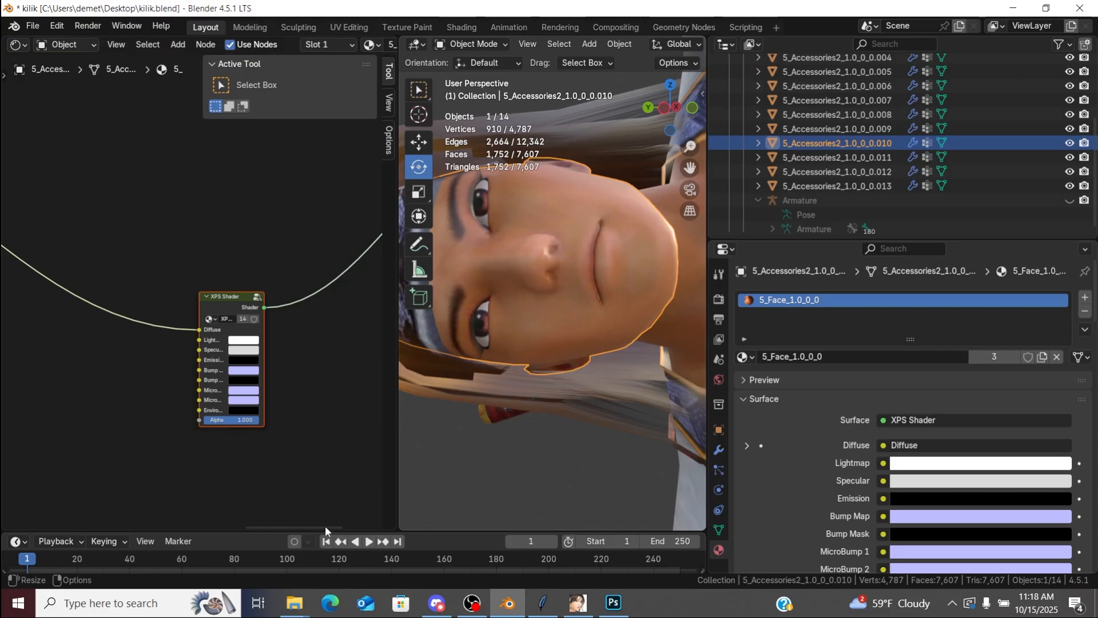
{"action": "left_click_drag", "start_coordinate": [325, 526], "coordinate": [238, 523]}
{"action": "left_click", "coordinate": [508, 602]}
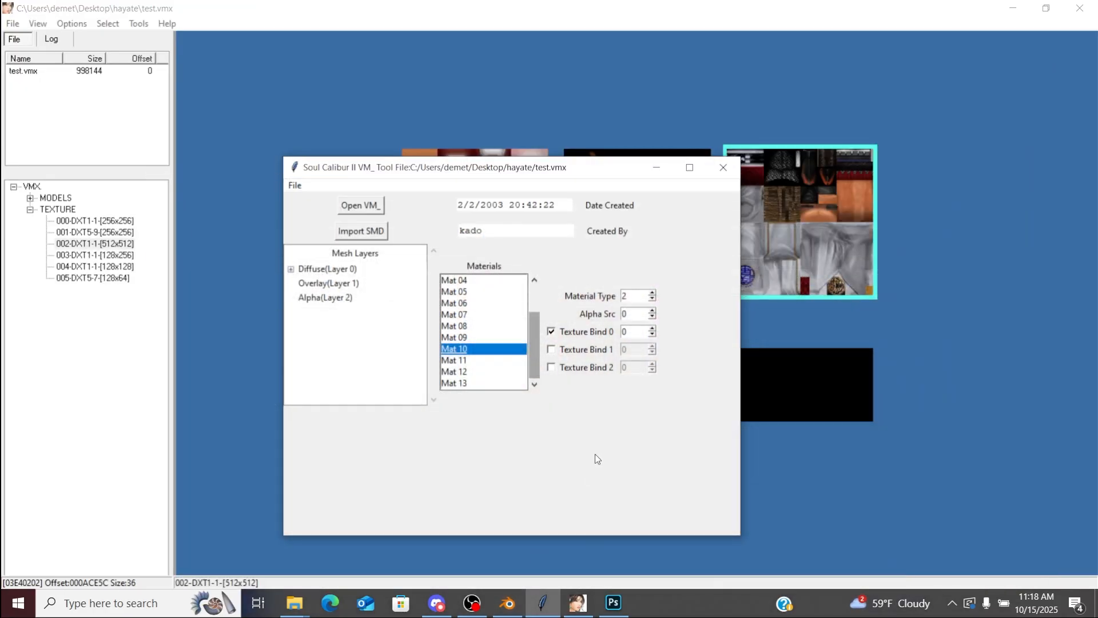
Step: Look up the diffuse texture of hands mesh .011 in Blender and match Mat 11's Texture Bind 0 to texture 004 from the VMX viewer
{"action": "left_click", "coordinate": [477, 361]}
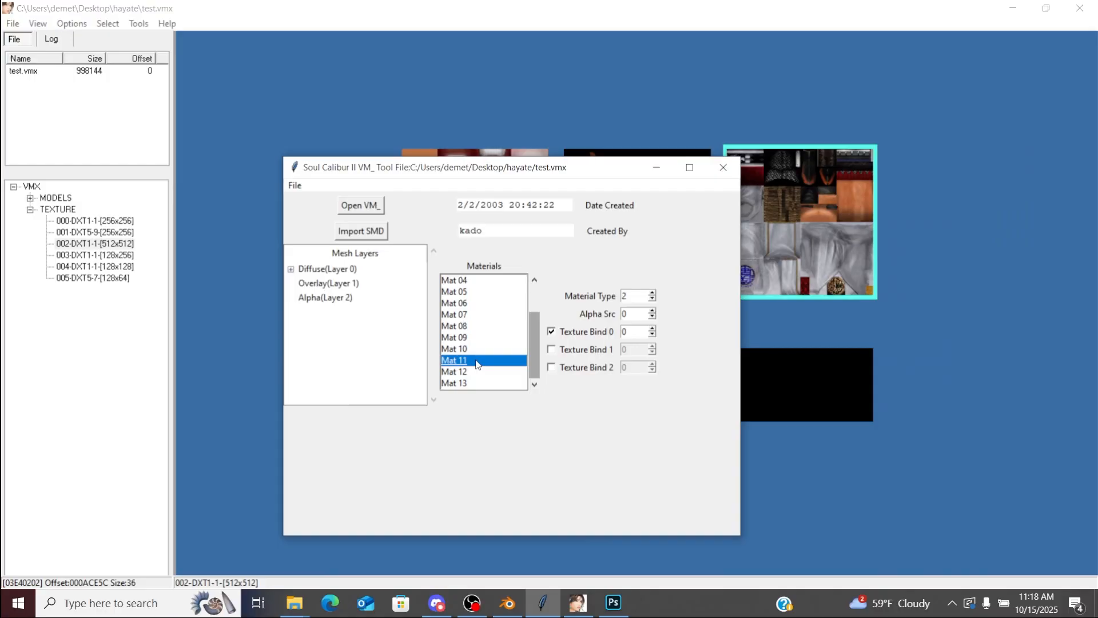
{"action": "left_click", "coordinate": [507, 603]}
{"action": "left_click", "coordinate": [842, 154]}
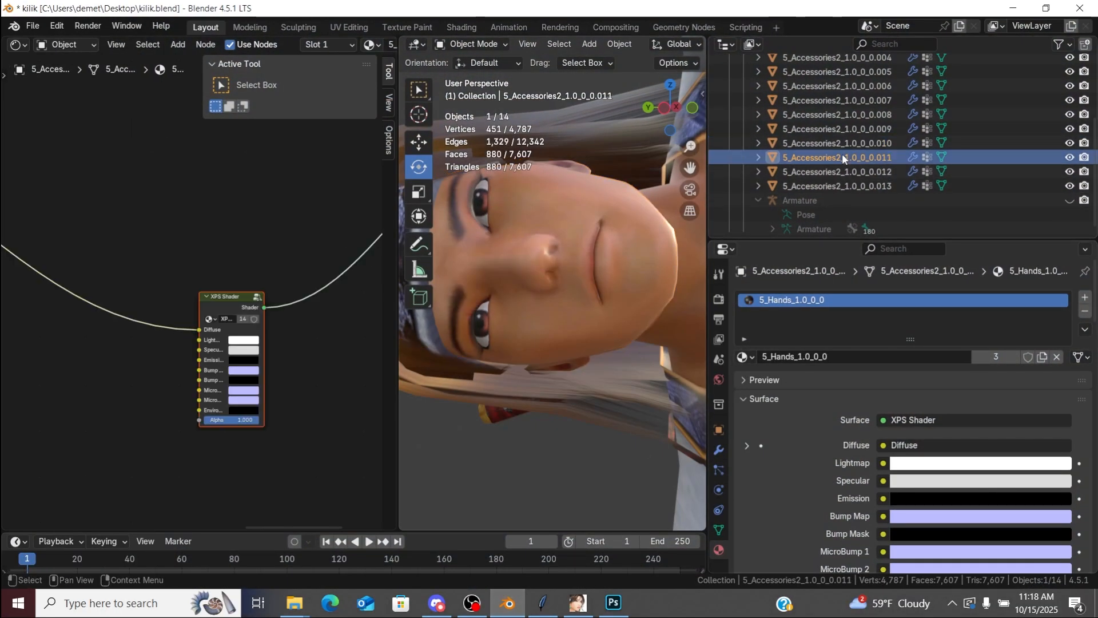
{"action": "left_click_drag", "start_coordinate": [330, 527], "coordinate": [229, 509]}
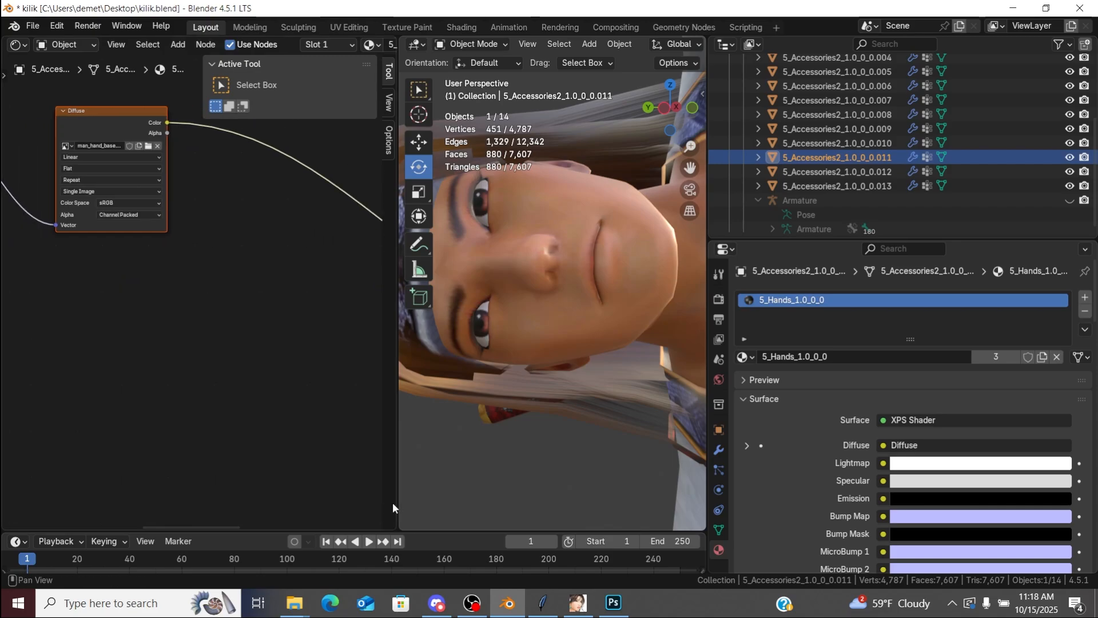
{"action": "left_click", "coordinate": [303, 607]}
{"action": "mouse_move", "coordinate": [343, 570]}
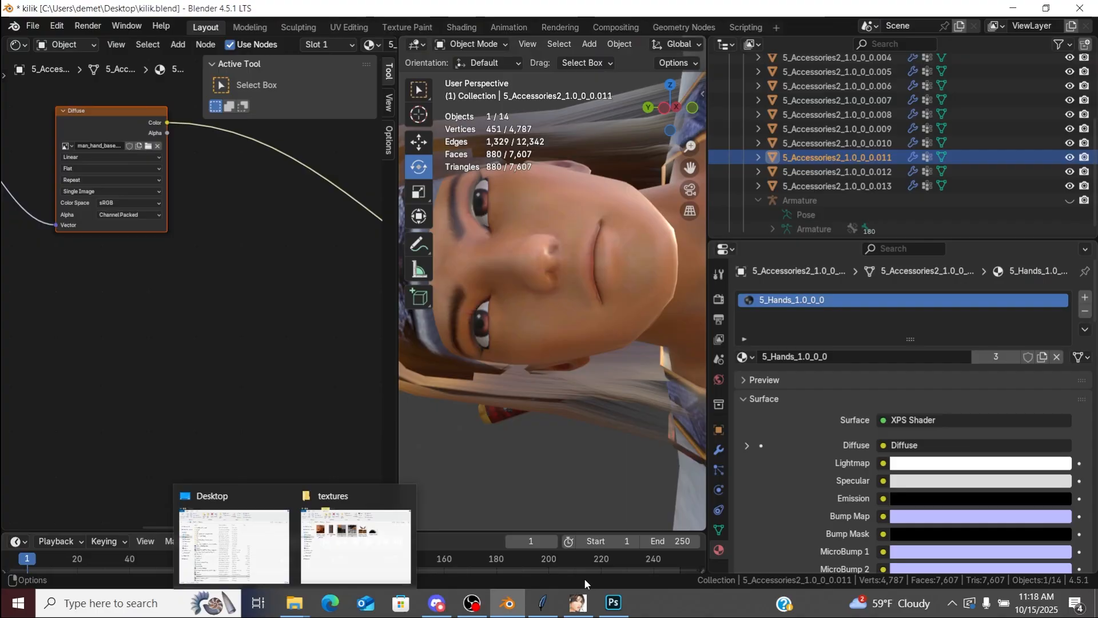
{"action": "left_click", "coordinate": [541, 605]}
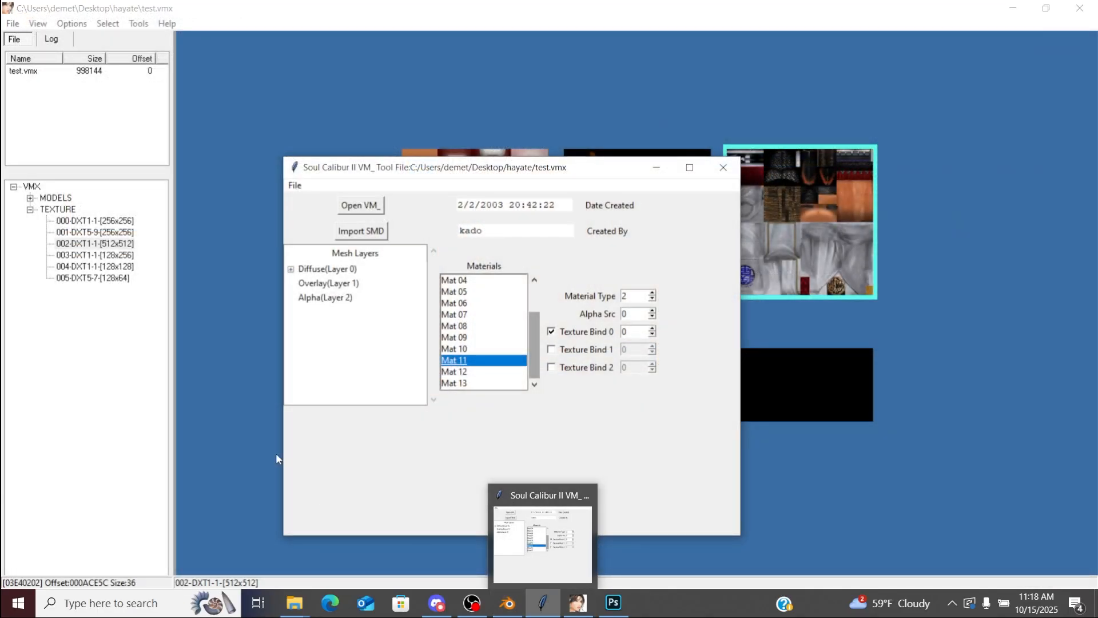
{"action": "left_click", "coordinate": [107, 274]}
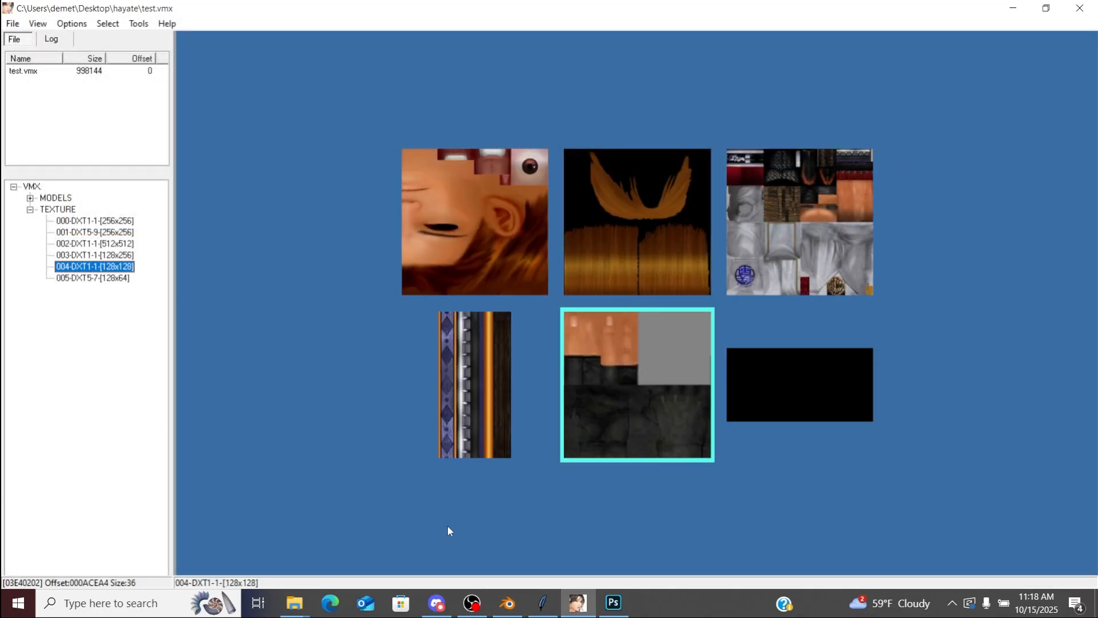
{"action": "left_click", "coordinate": [542, 604]}
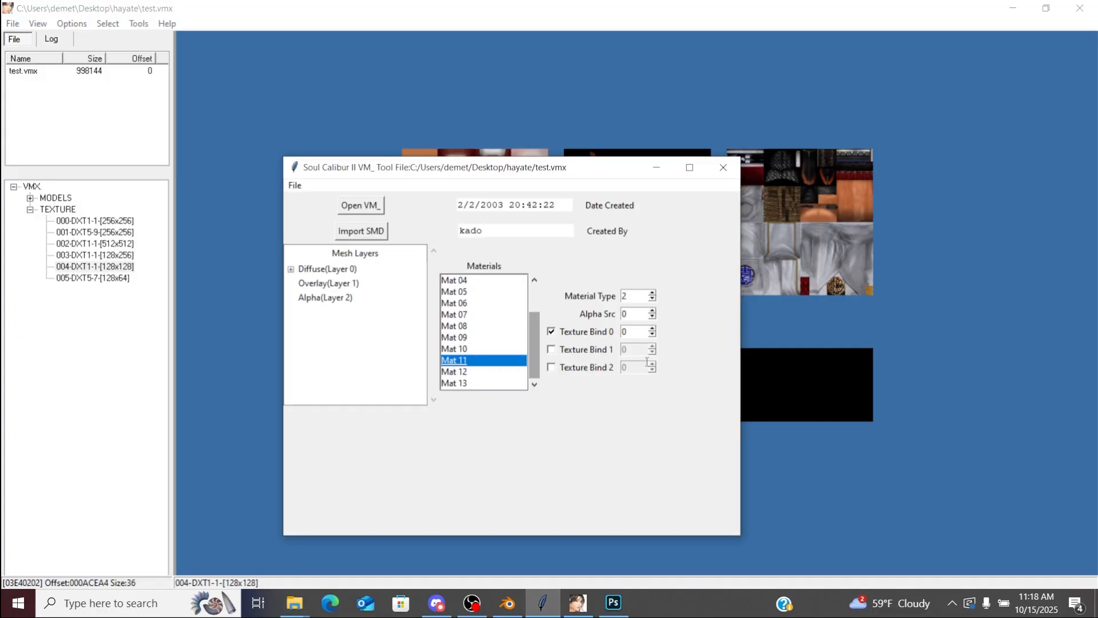
{"action": "left_click", "coordinate": [653, 329]}
Step: Check the diffuse texture of mouth mesh .012 in Blender against Mat 12's Texture Bind 0 in the VM_ Tool
{"action": "left_click", "coordinate": [463, 372]}
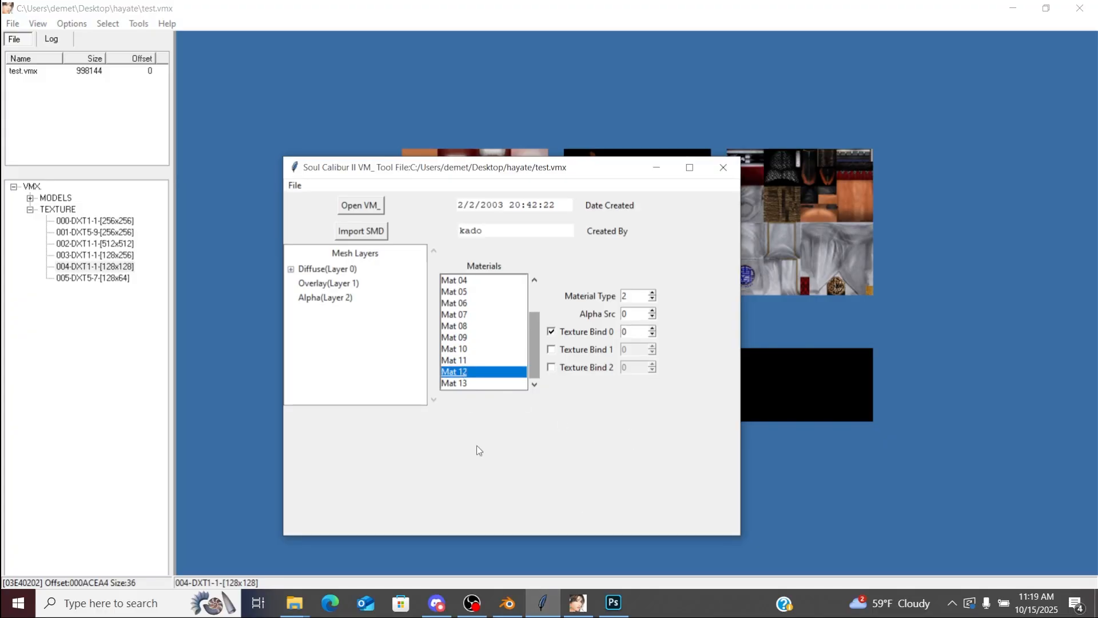
{"action": "left_click", "coordinate": [509, 611]}
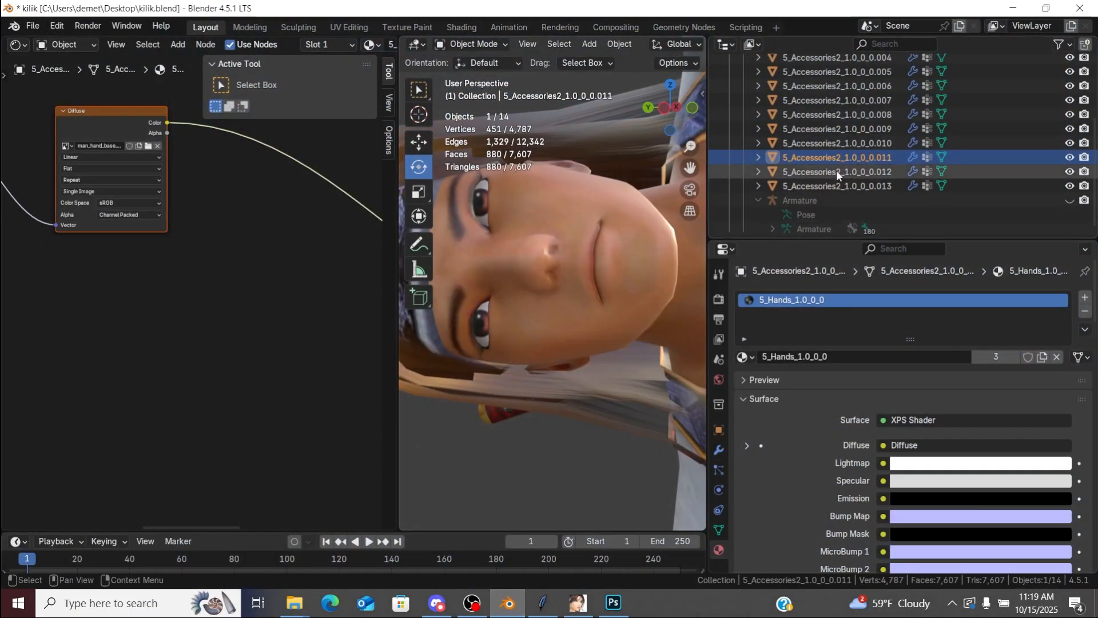
{"action": "left_click", "coordinate": [834, 169]}
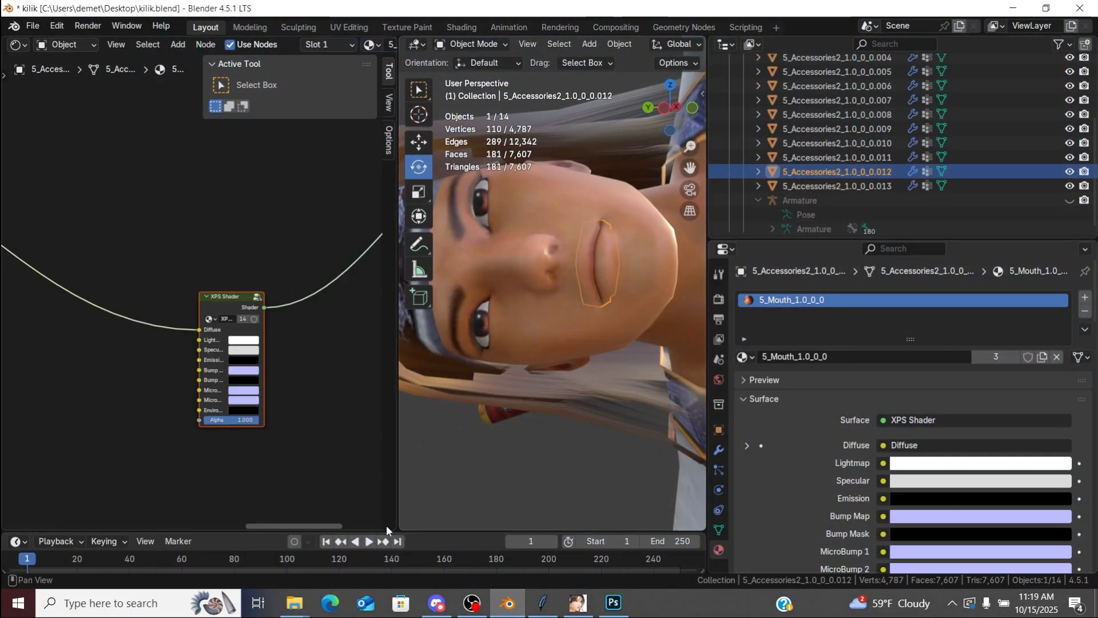
{"action": "left_click_drag", "start_coordinate": [313, 525], "coordinate": [229, 510]}
{"action": "left_click", "coordinate": [544, 602]}
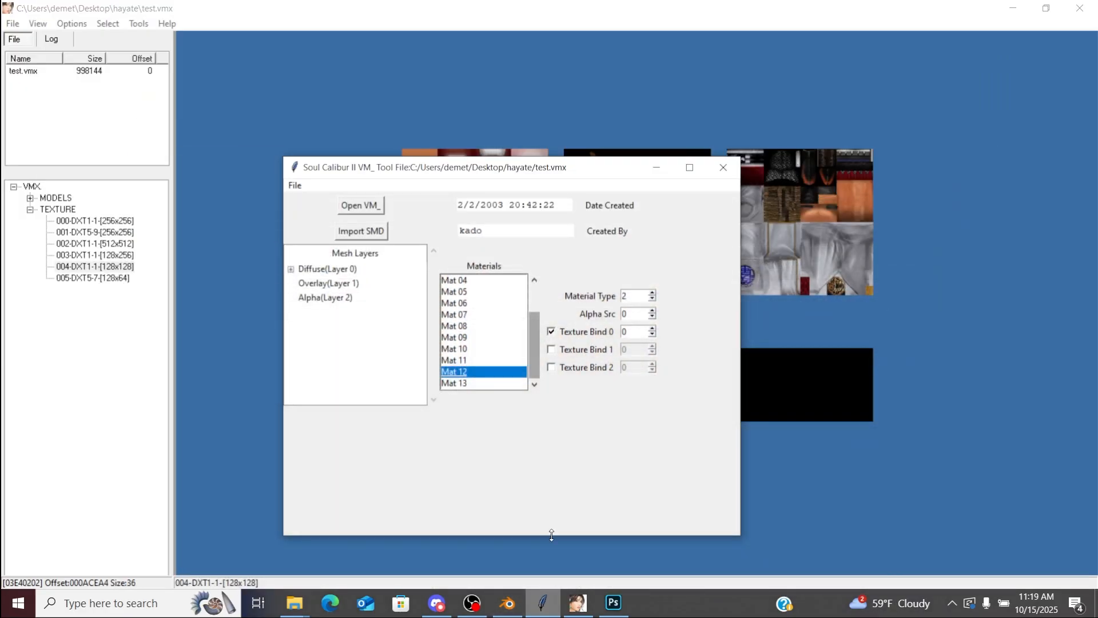
Step: Look up the diffuse texture of sword mesh .013 in Blender and set Mat 13's Texture Bind 0 to 2 in the VM_ Tool
{"action": "left_click", "coordinate": [492, 384]}
{"action": "left_click", "coordinate": [507, 602]}
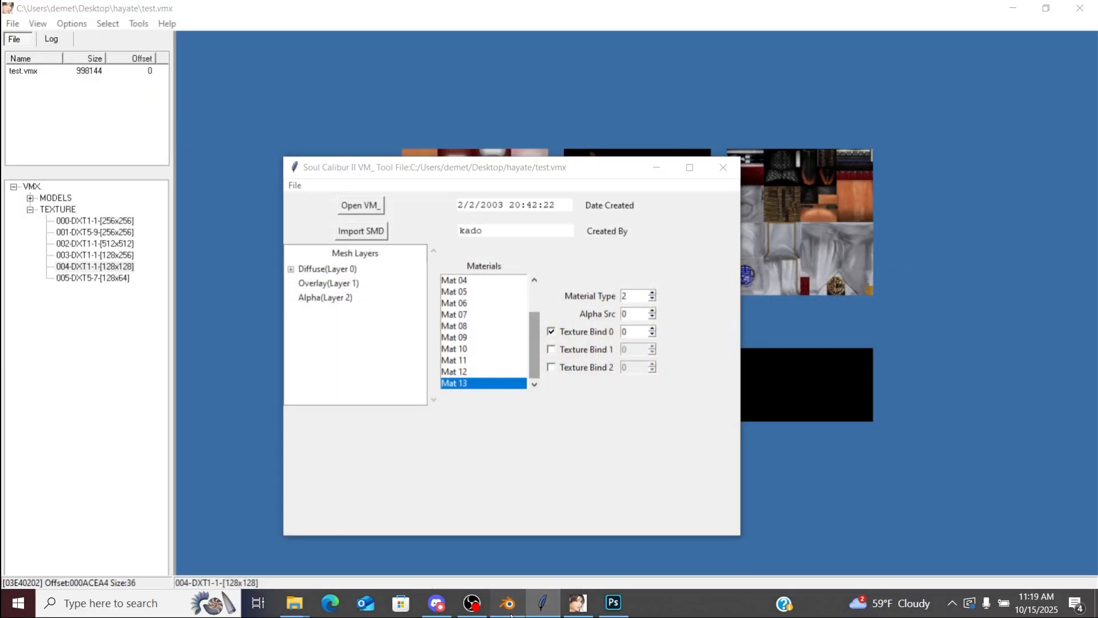
{"action": "left_click", "coordinate": [855, 184]}
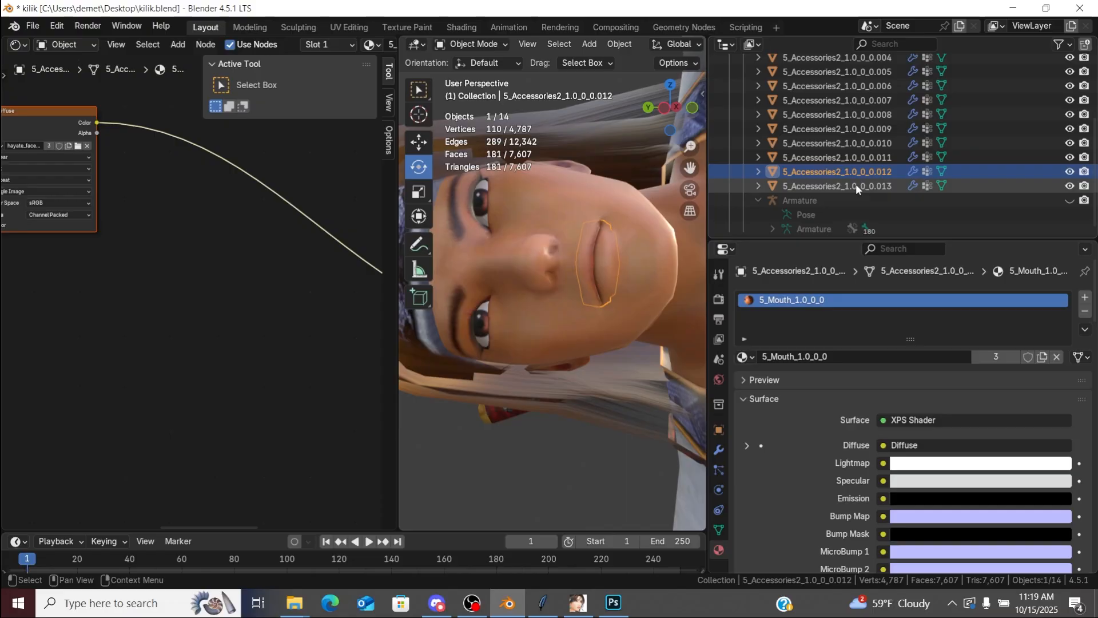
{"action": "left_click", "coordinate": [544, 602]}
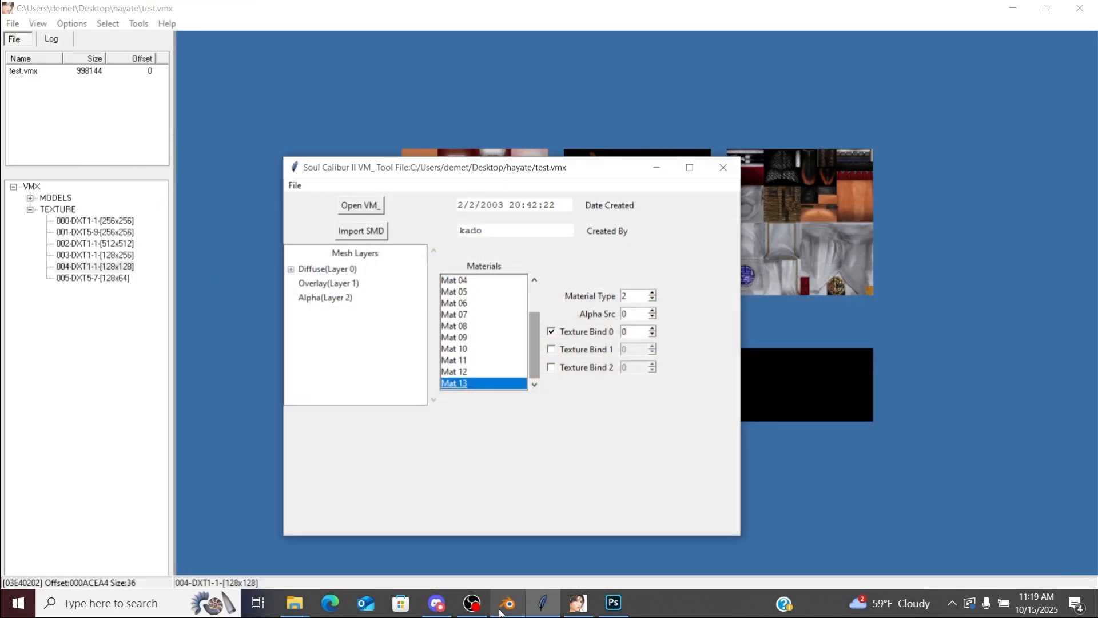
{"action": "left_click", "coordinate": [507, 602]}
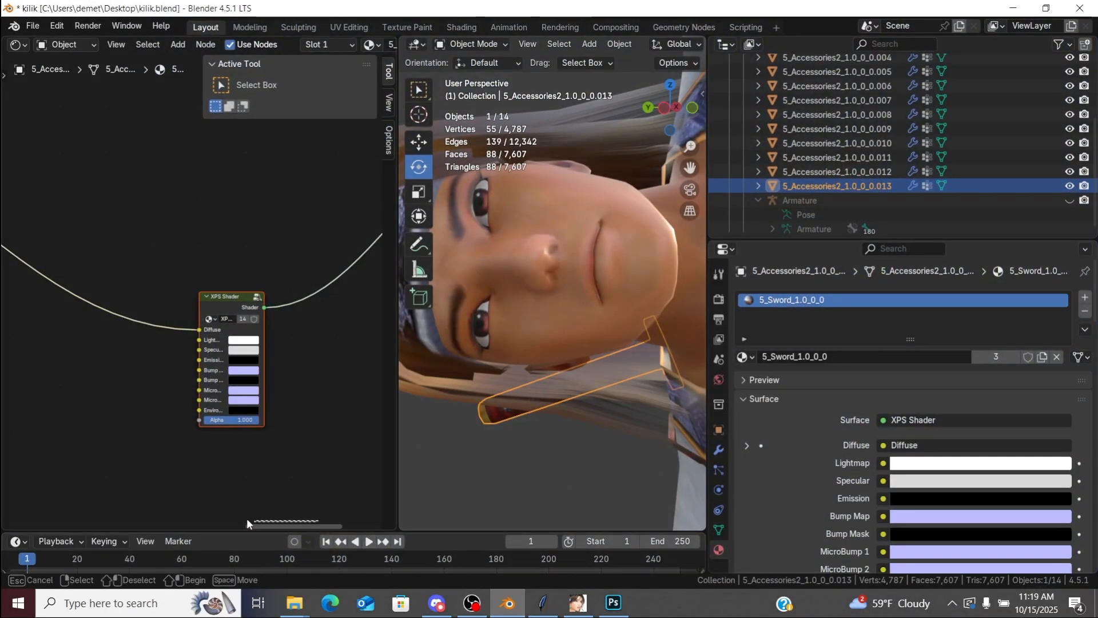
{"action": "left_click_drag", "start_coordinate": [268, 532], "coordinate": [165, 535]}
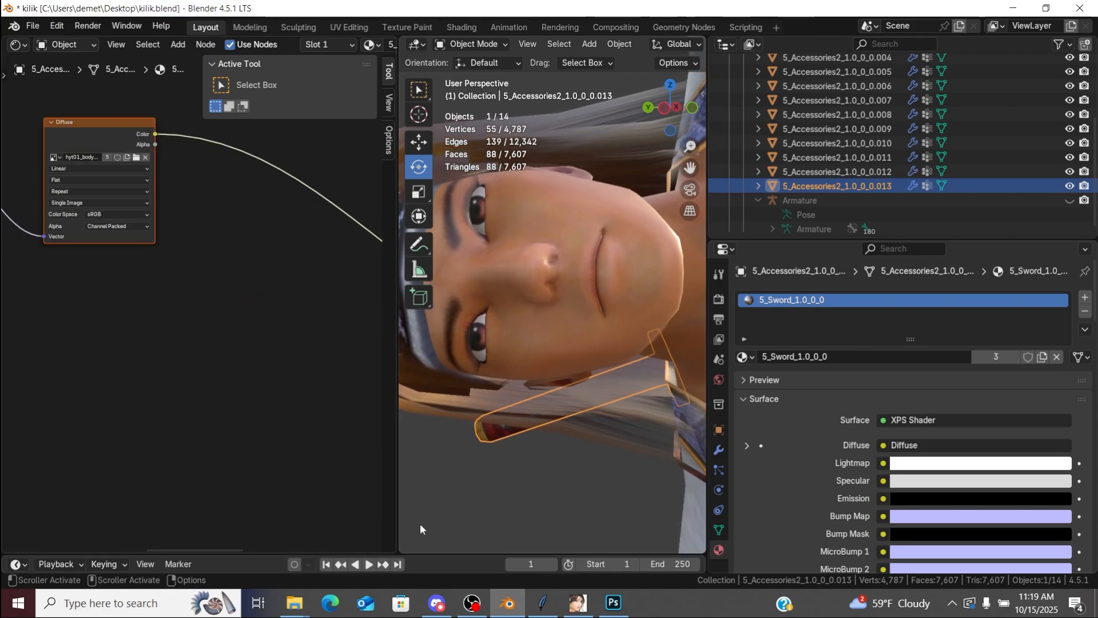
{"action": "key", "text": "alt+Tab"}
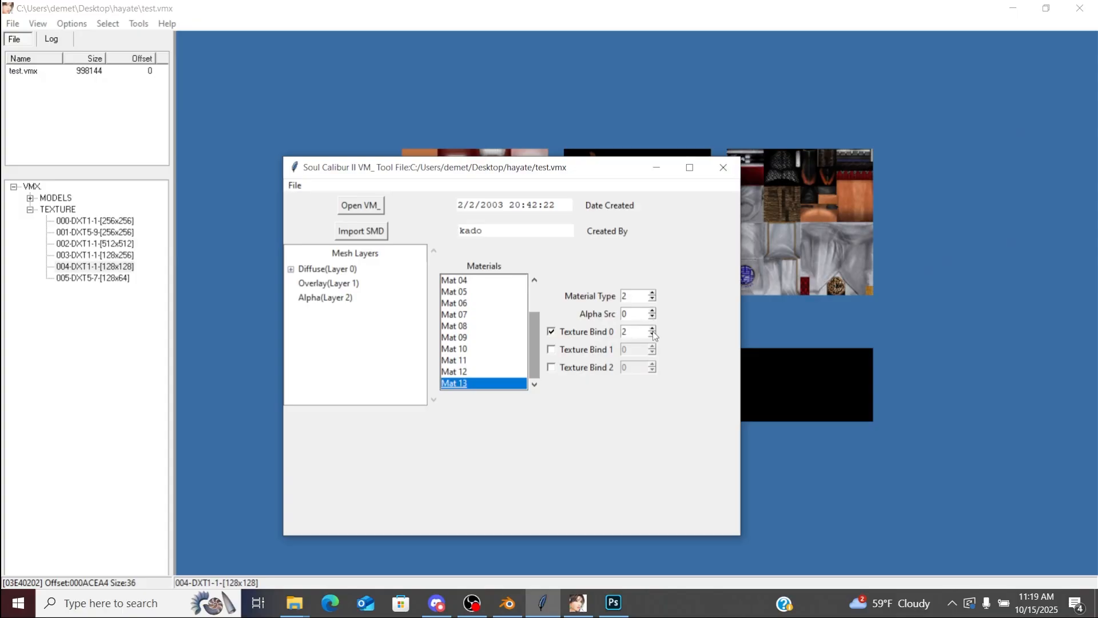
Step: Review the material type, alpha source and Texture Bind 0 settings of the materials from Mat 12 back up to Mat 01
{"action": "left_click_drag", "start_coordinate": [426, 172], "coordinate": [420, 198]}
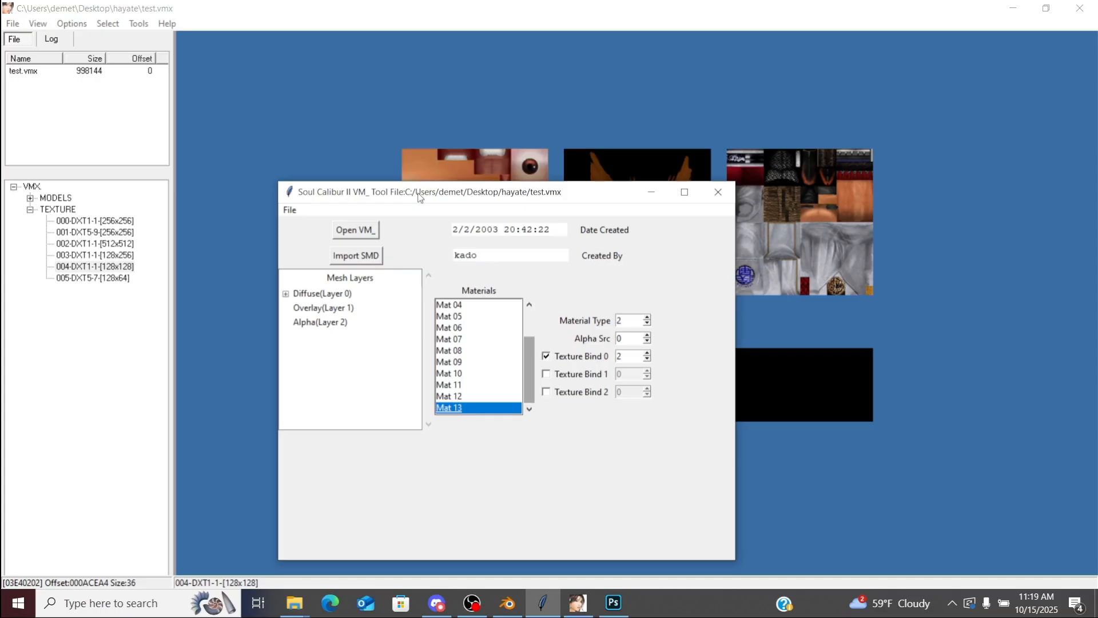
{"action": "left_click", "coordinate": [478, 395]}
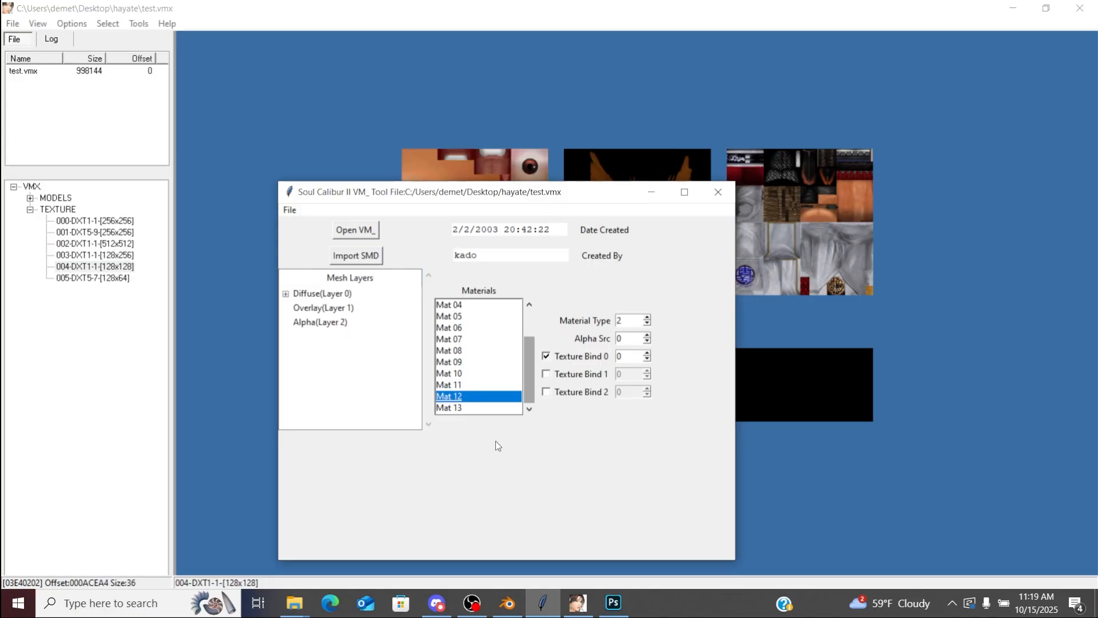
{"action": "key", "text": "Up"}
{"action": "key", "text": "Up"}
{"action": "key", "text": "Up"}
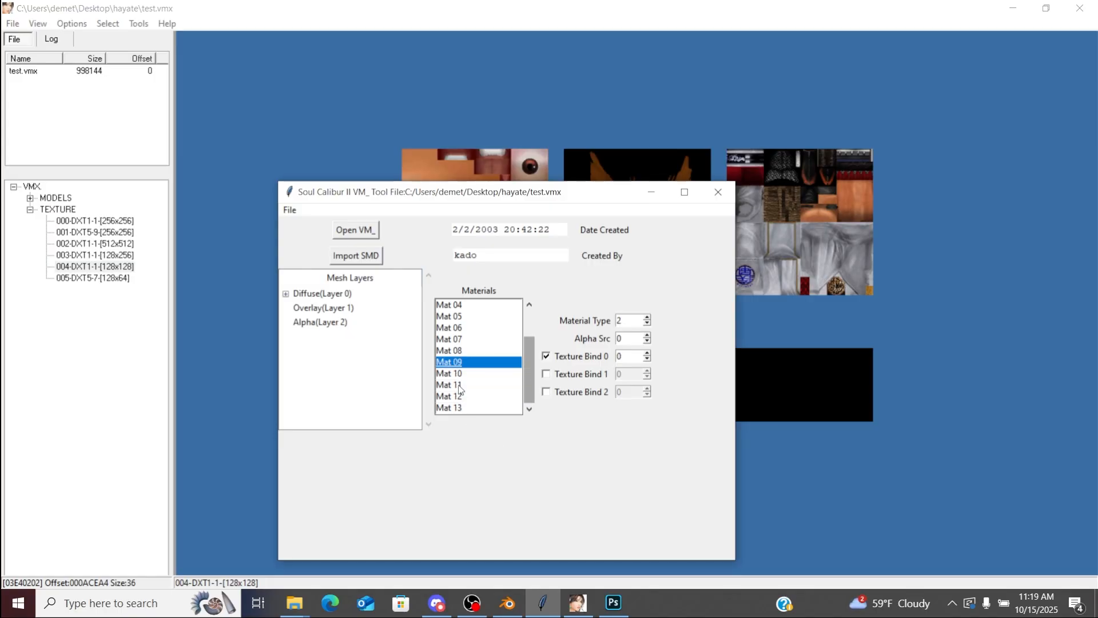
{"action": "key", "text": "Up"}
{"action": "key", "text": "Up"}
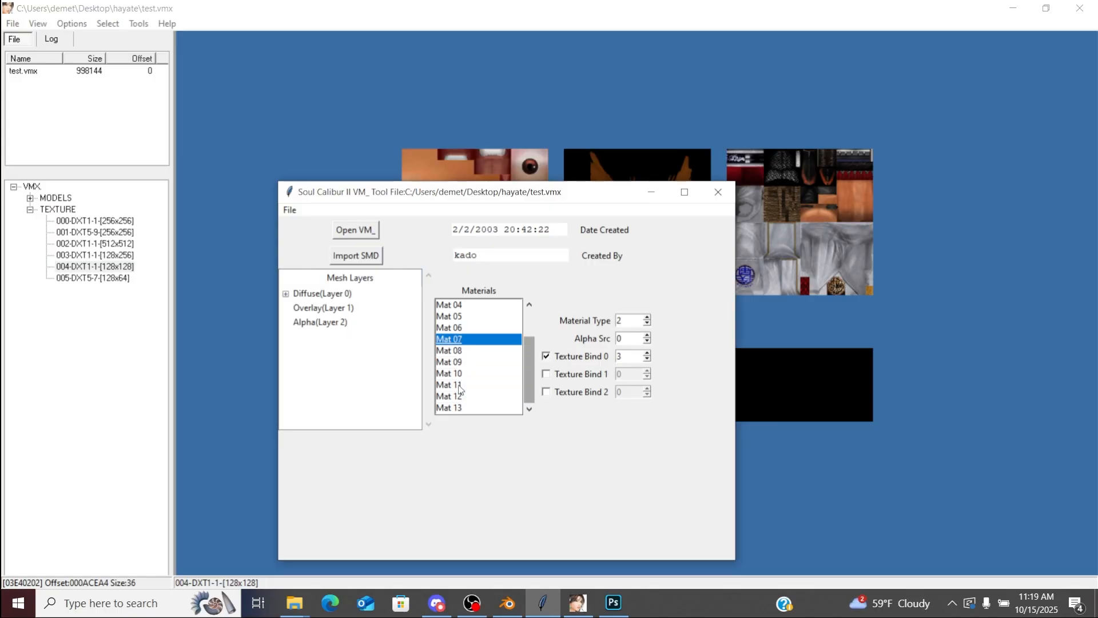
{"action": "key", "text": "Up"}
{"action": "key", "text": "Up"}
{"action": "key", "text": "Up"}
{"action": "key", "text": "Up"}
{"action": "key", "text": "Up"}
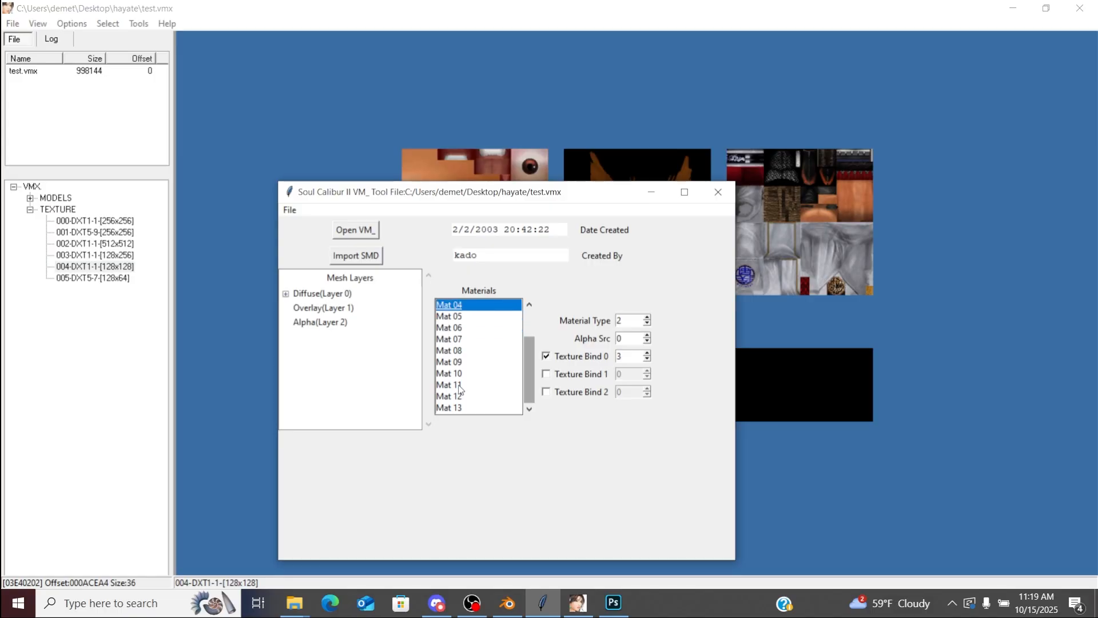
{"action": "key", "text": "Up"}
{"action": "key", "text": "Up"}
{"action": "left_click", "coordinate": [480, 316]}
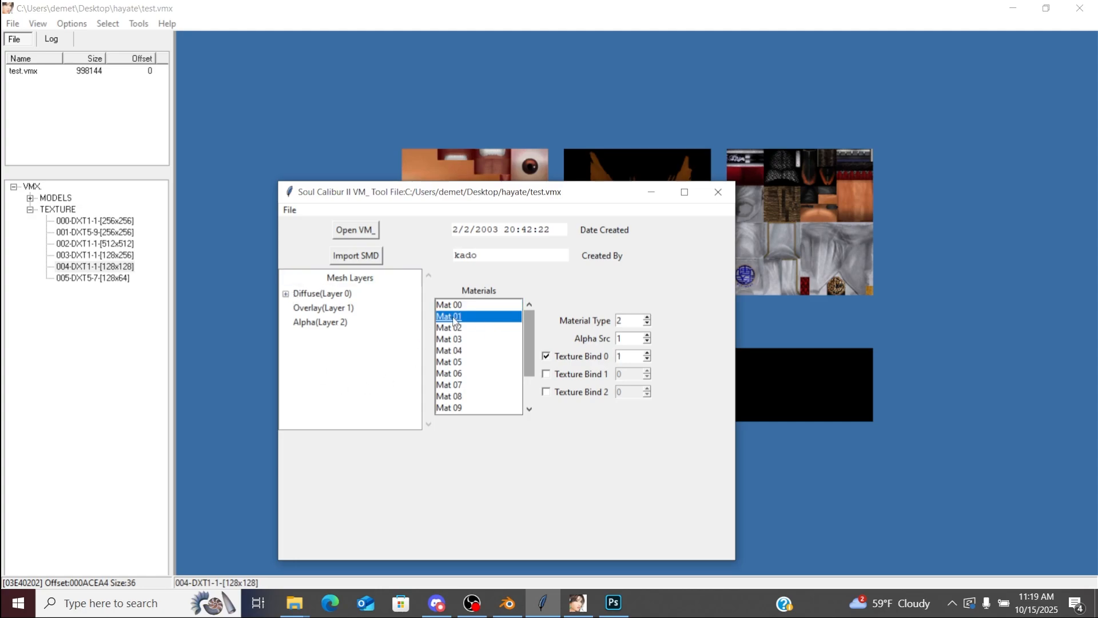
Step: Identify hair mesh .001 in Blender and move the matching Mesh_01 from Diffuse to the Alpha layer in the VM_ Tool
{"action": "key", "text": "alt+Tab"}
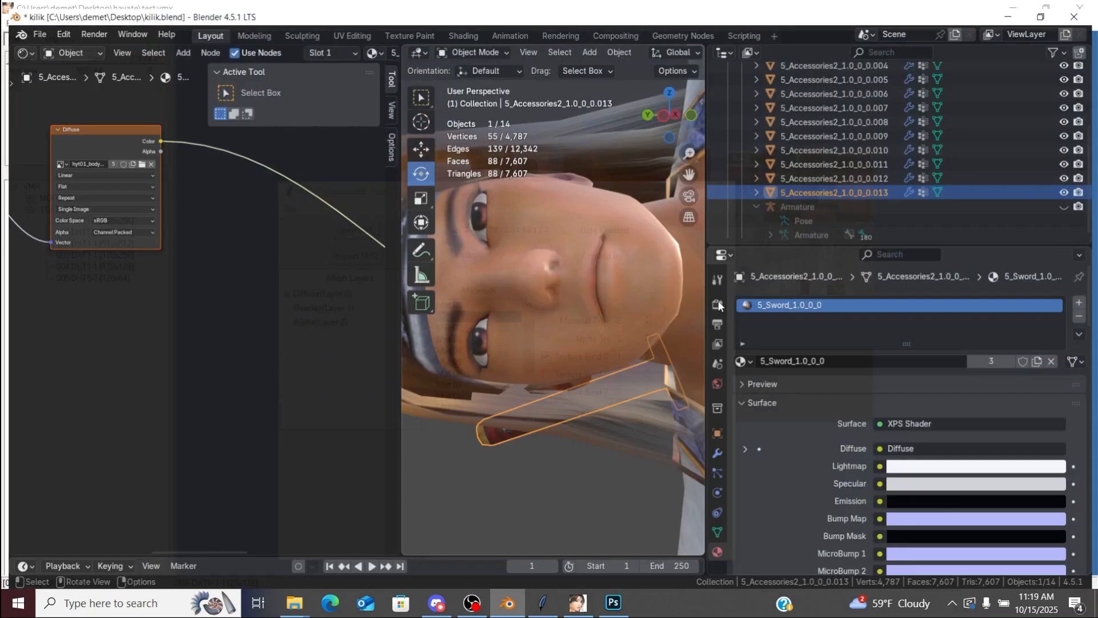
{"action": "scroll", "coordinate": [1087, 181], "scroll_direction": "up", "scroll_amount": 5}
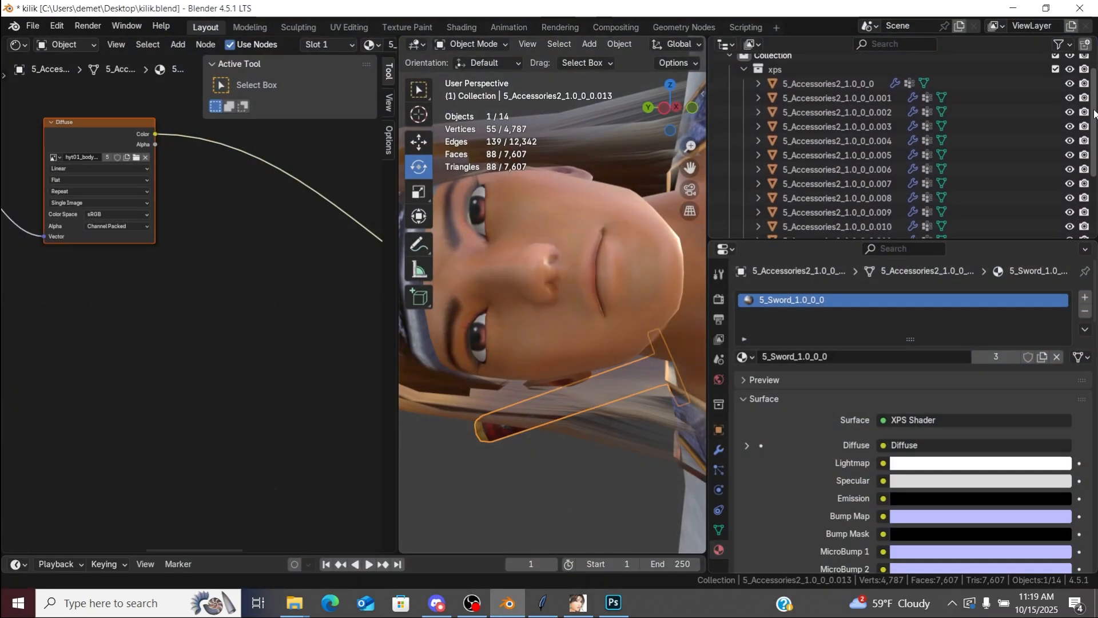
{"action": "left_click", "coordinate": [883, 101]}
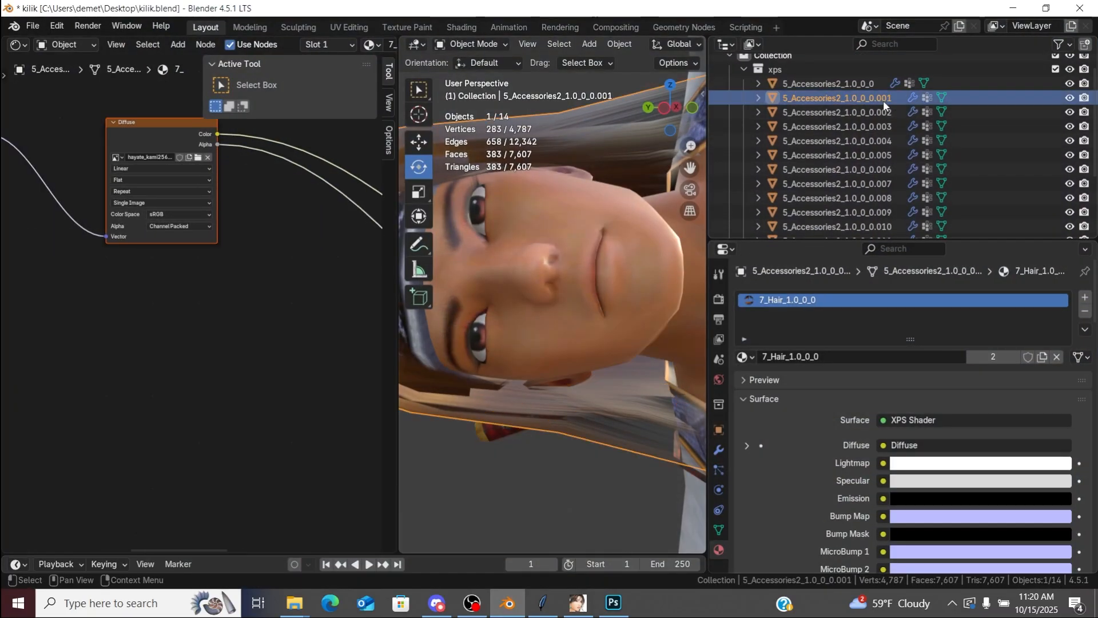
{"action": "left_click", "coordinate": [543, 603]}
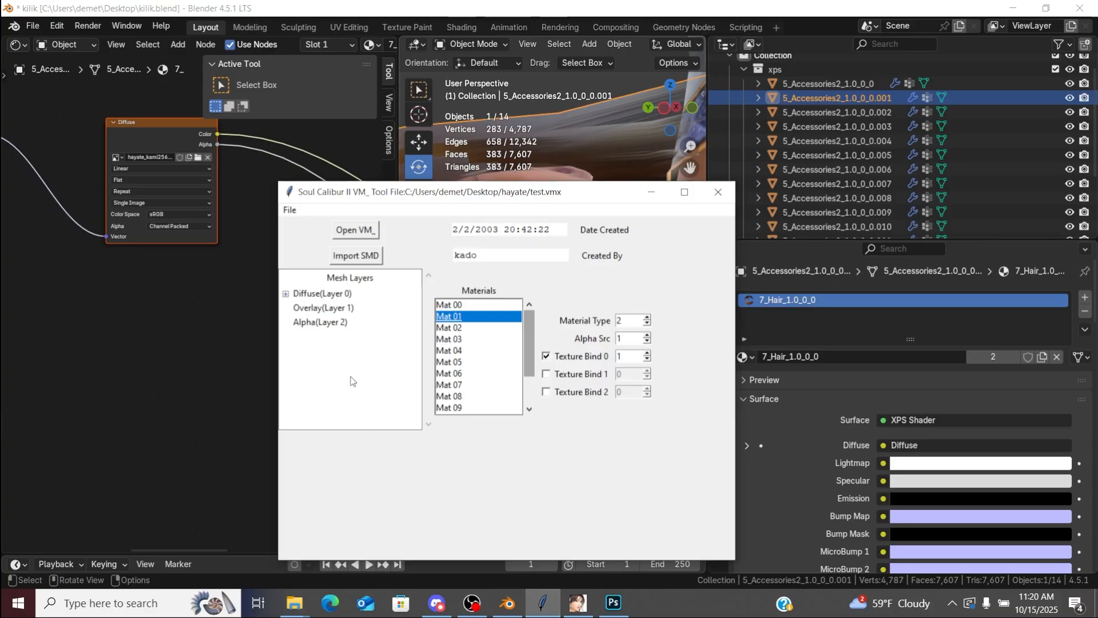
{"action": "double_click", "coordinate": [313, 294]}
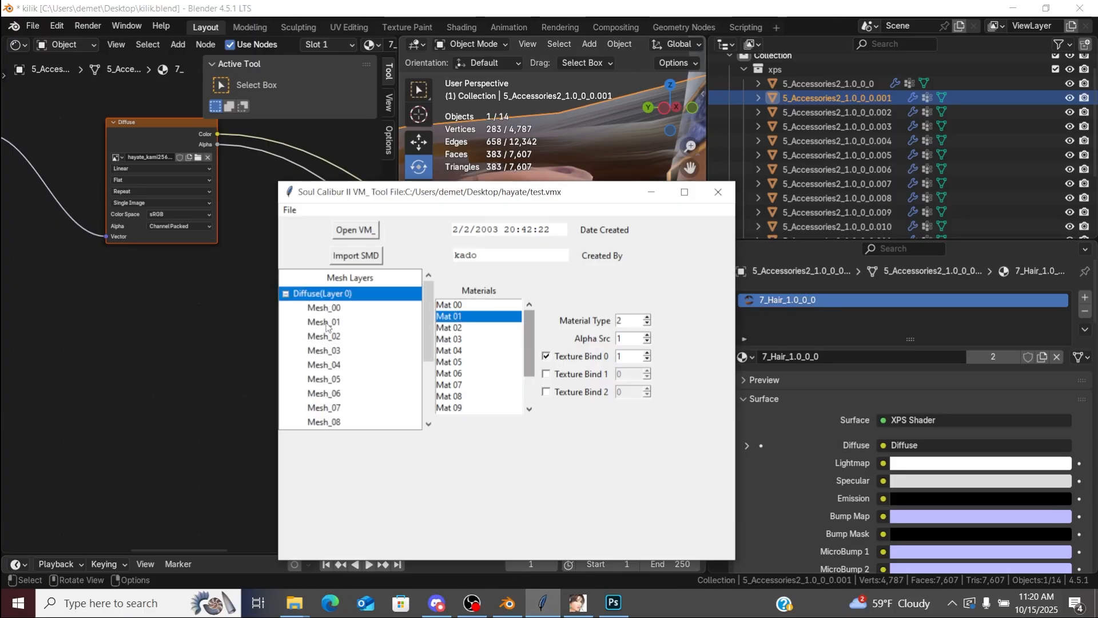
{"action": "left_click", "coordinate": [472, 602]}
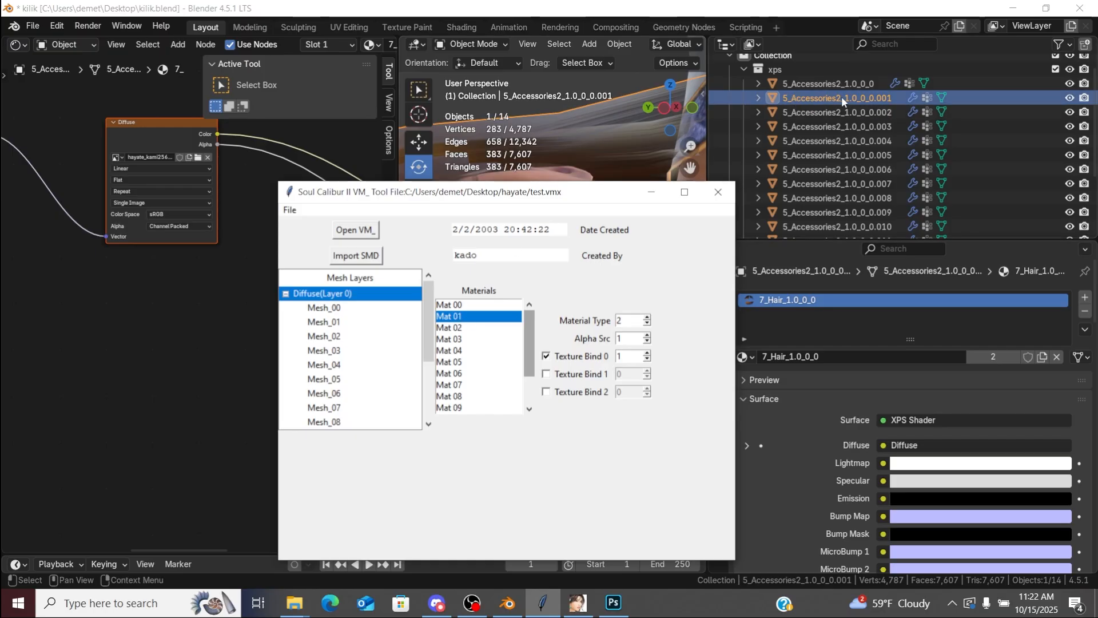
{"action": "left_click", "coordinate": [321, 326]}
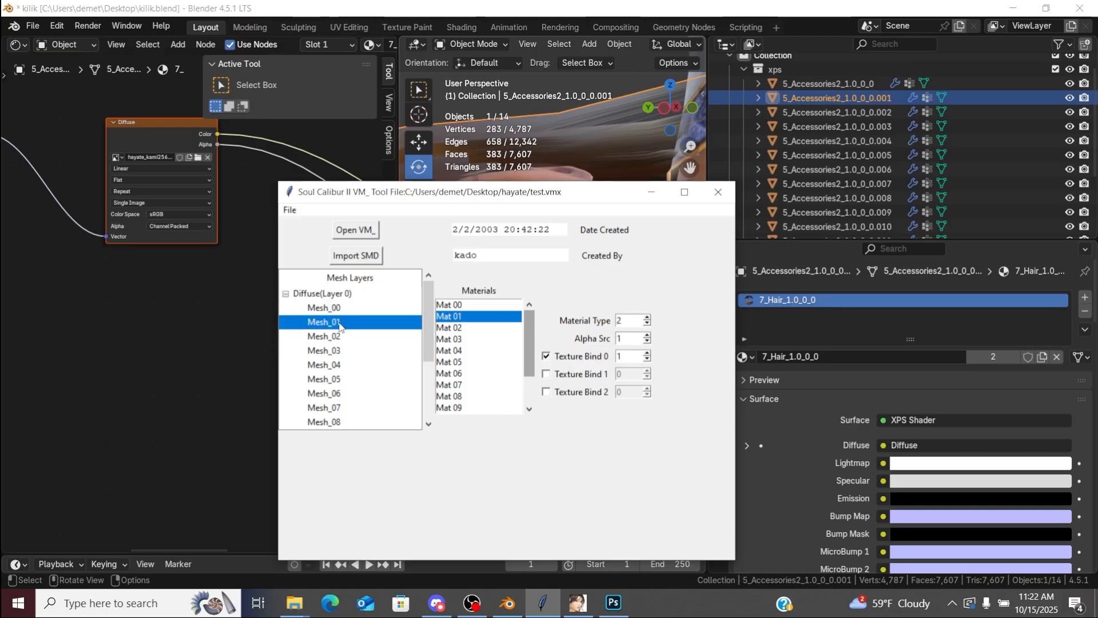
{"action": "right_click", "coordinate": [341, 326]}
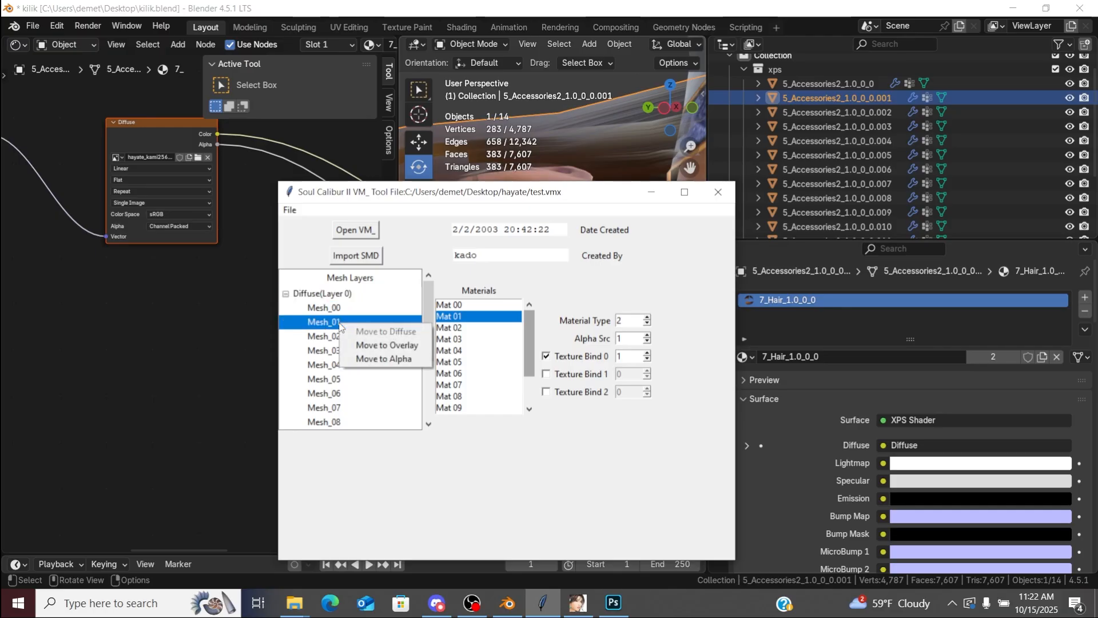
{"action": "left_click", "coordinate": [386, 364]}
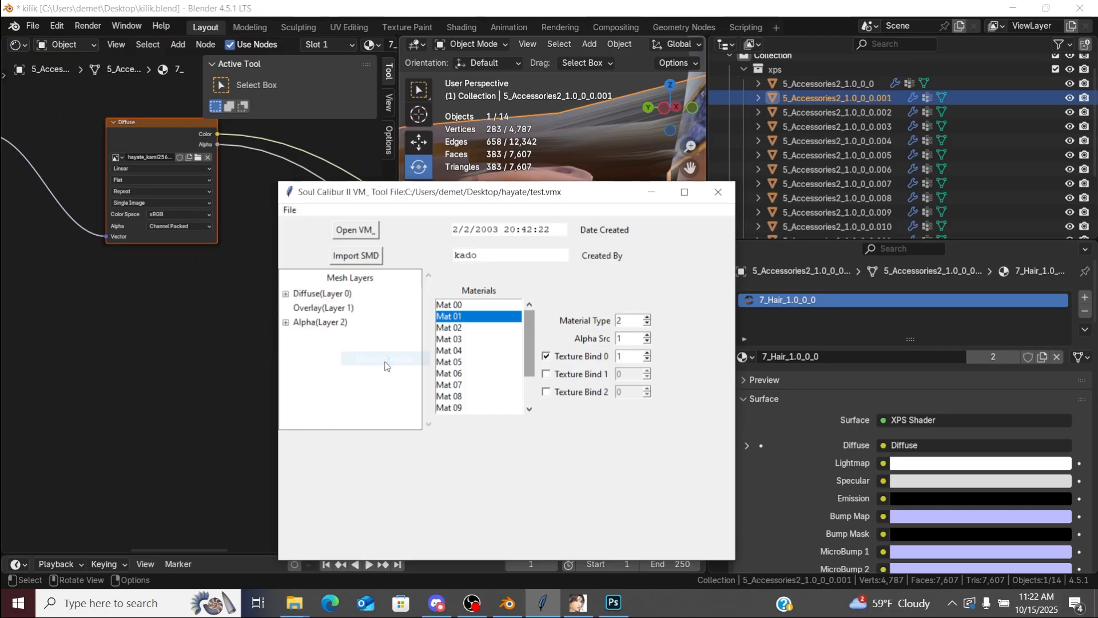
Step: Identify the eyelashes mesh in Blender and move the matching Mesh_00 from Diffuse to the Alpha layer in the VM_ Tool
{"action": "left_click", "coordinate": [458, 304]}
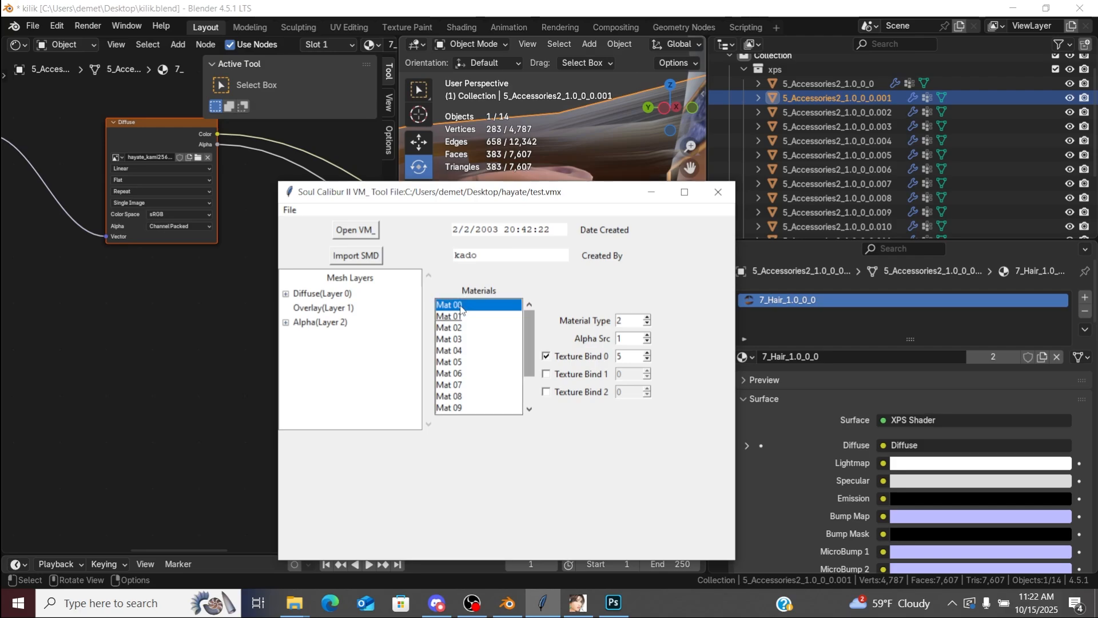
{"action": "left_click", "coordinate": [810, 87]}
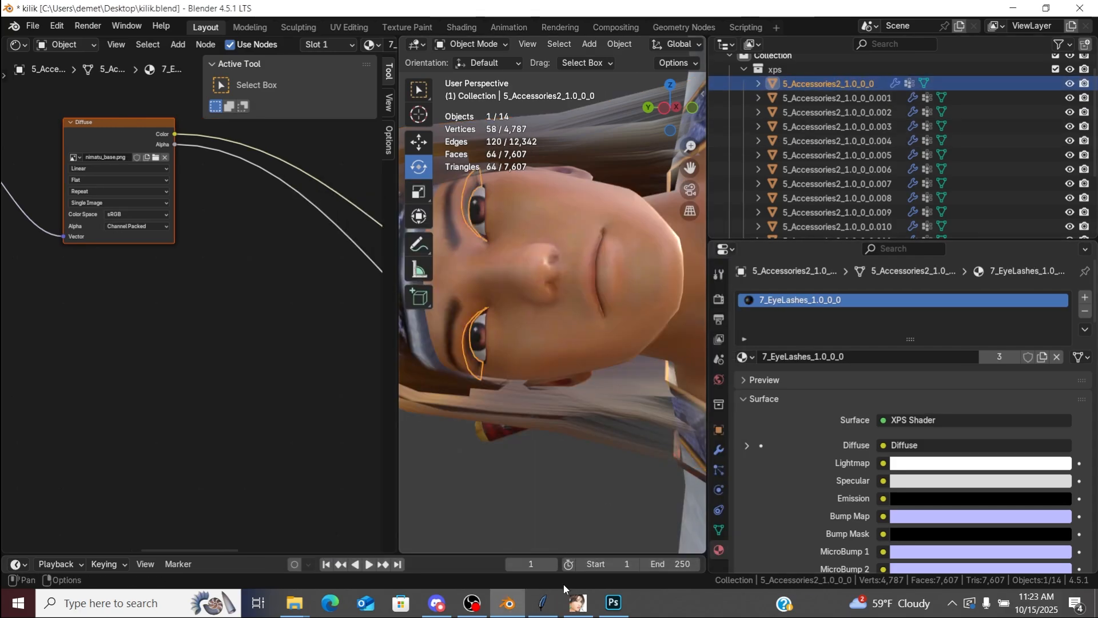
{"action": "left_click", "coordinate": [542, 603]}
{"action": "double_click", "coordinate": [292, 293]}
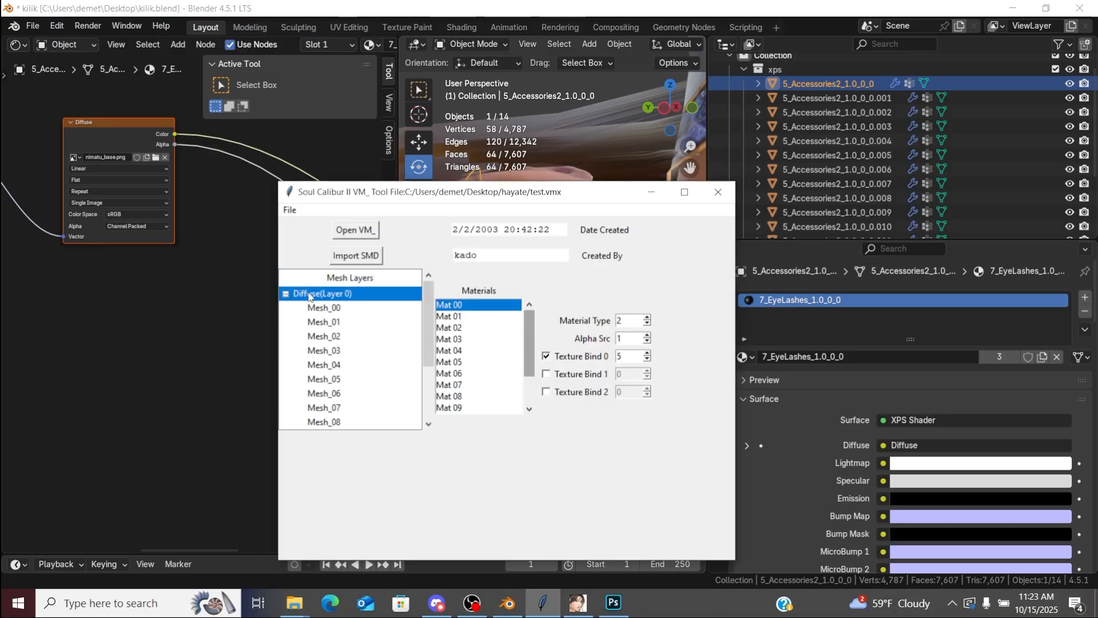
{"action": "left_click", "coordinate": [326, 309]}
{"action": "right_click", "coordinate": [326, 309]}
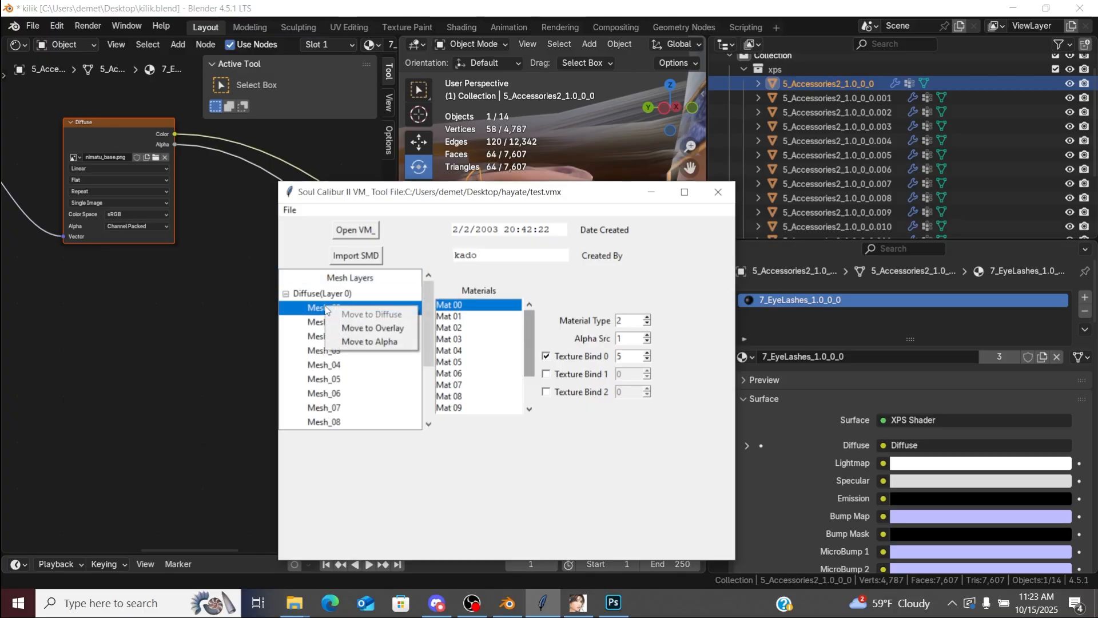
{"action": "left_click", "coordinate": [371, 342]}
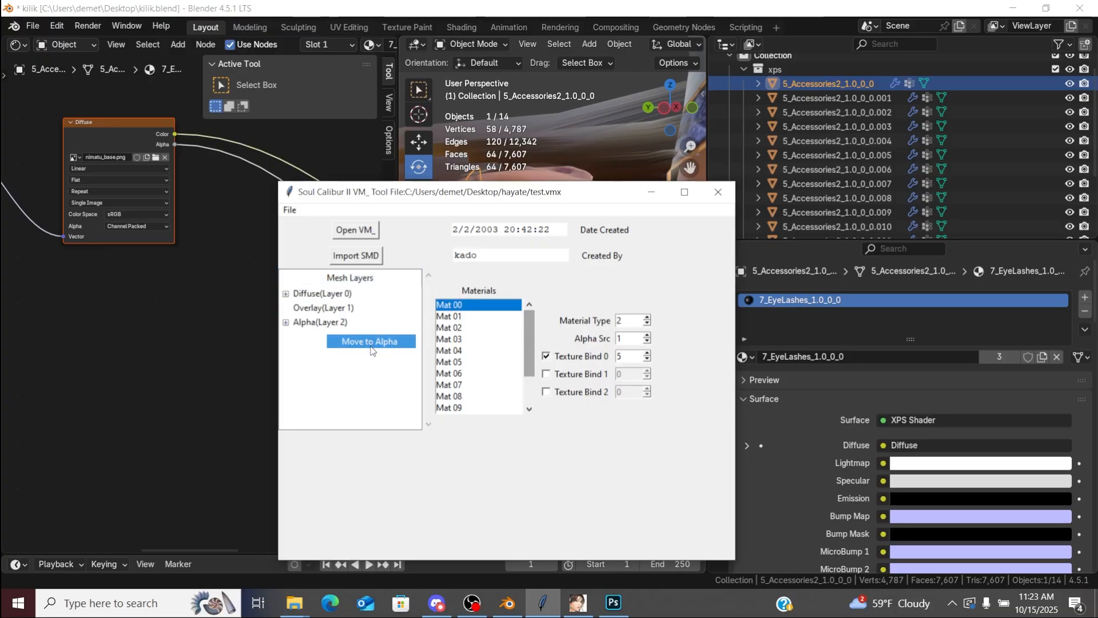
Step: Save the edited model as 2.vmx in the hayate folder on the Desktop
{"action": "left_click", "coordinate": [290, 210]}
{"action": "left_click", "coordinate": [309, 253]}
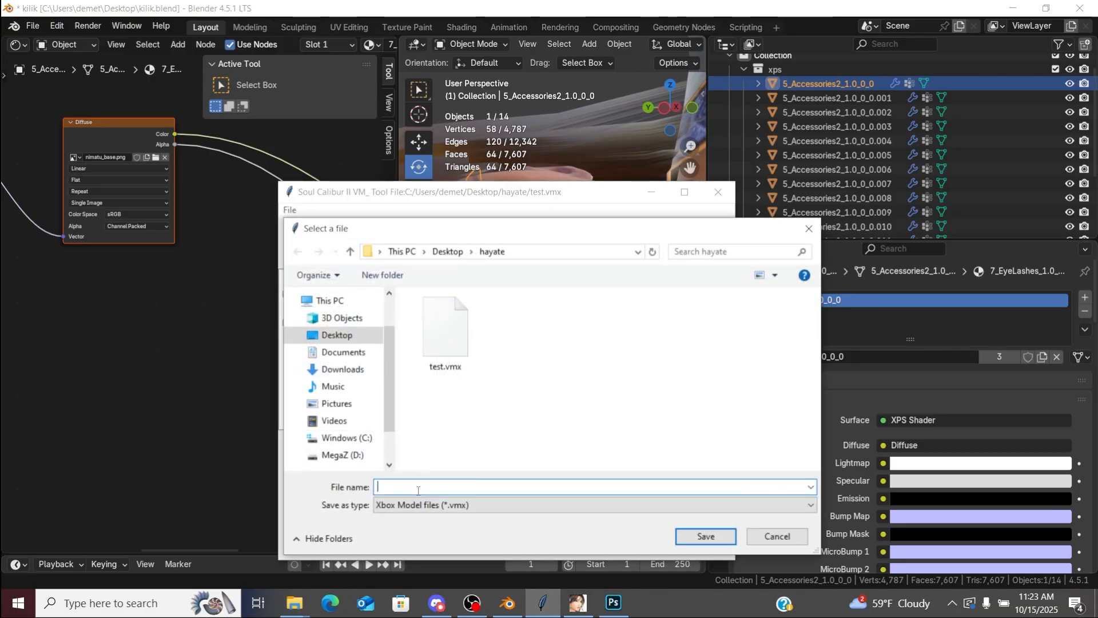
{"action": "type", "text": "2"}
{"action": "key", "text": "Return"}
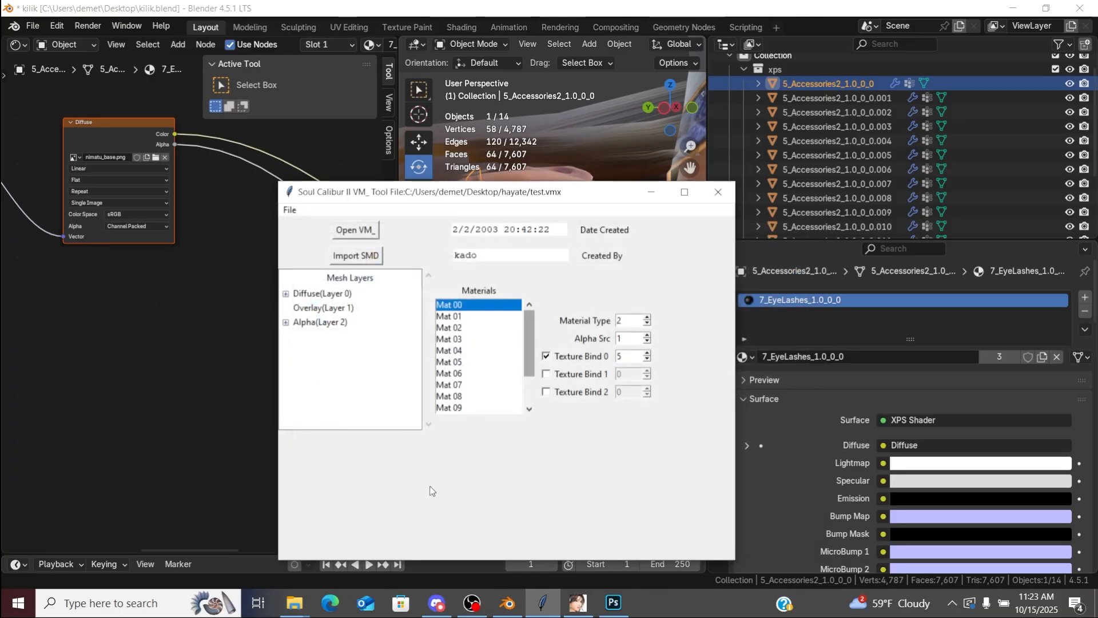
Step: Open 2.vmx from the hayate folder in the VMX viewer and inspect the textured model
{"action": "left_click", "coordinate": [578, 604]}
{"action": "left_click", "coordinate": [14, 24]}
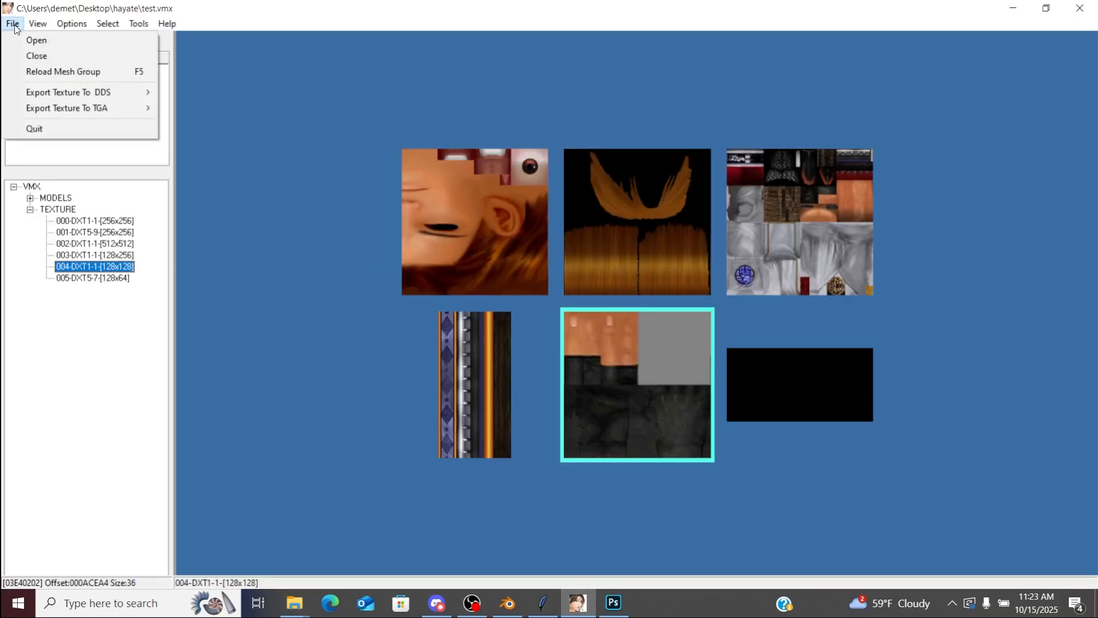
{"action": "left_click", "coordinate": [23, 39]}
{"action": "double_click", "coordinate": [676, 246]}
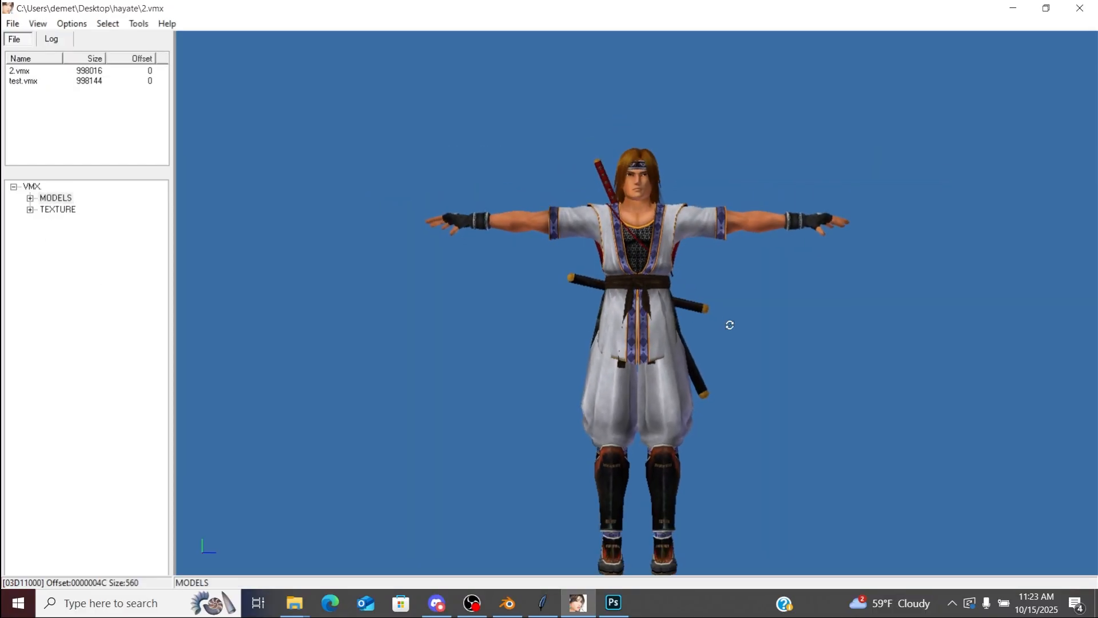
{"action": "left_click_drag", "start_coordinate": [729, 325], "coordinate": [309, 343]}
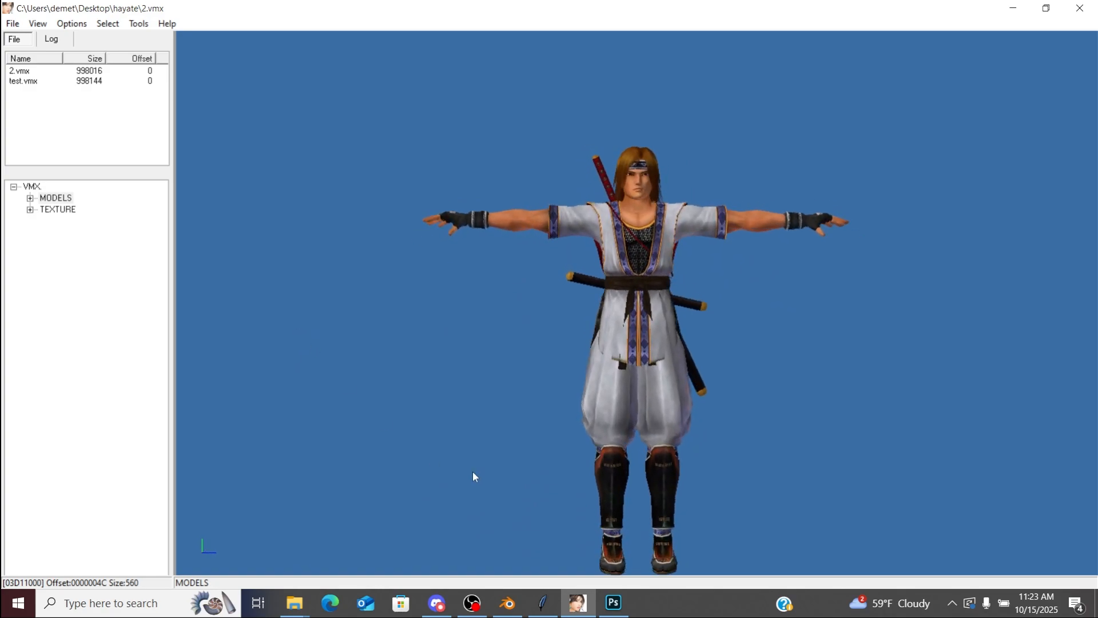
Step: Launch olkexplorer.exe from the olkexplorer_v002 folder inside Soulcalibur2Xbox modding tools on the Desktop
{"action": "left_click", "coordinate": [295, 602]}
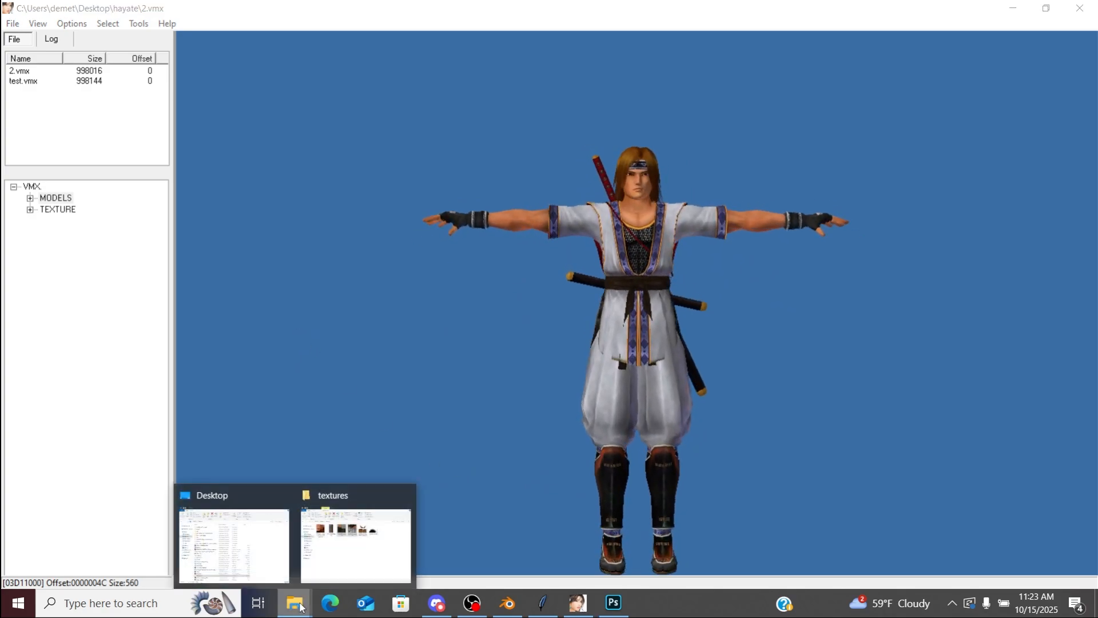
{"action": "left_click", "coordinate": [270, 541]}
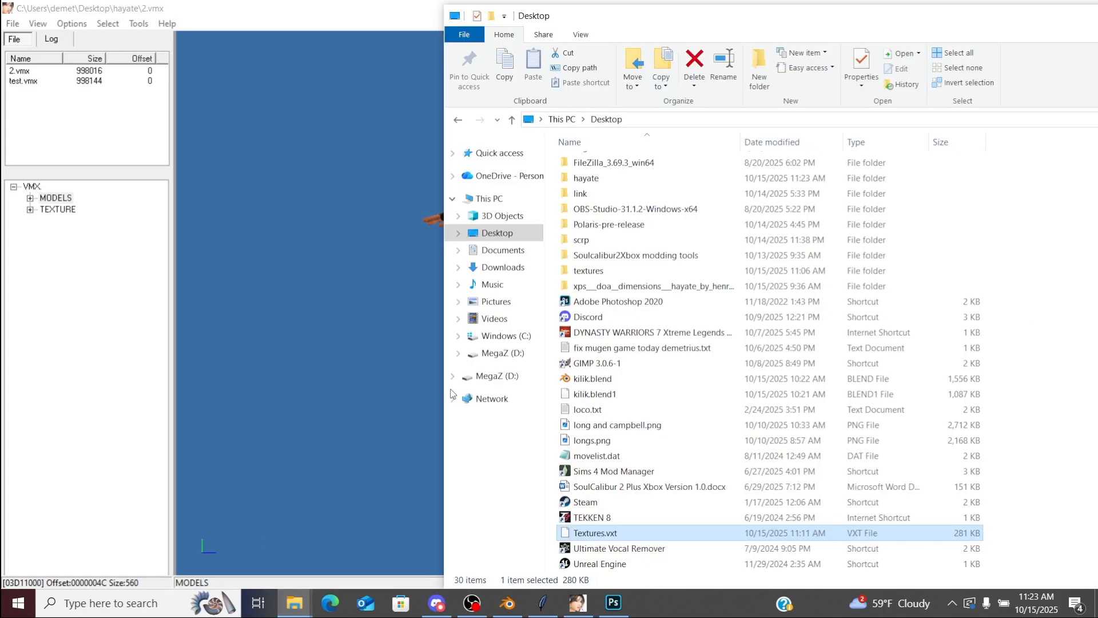
{"action": "double_click", "coordinate": [606, 253]}
{"action": "left_click_drag", "start_coordinate": [673, 20], "coordinate": [479, 29]}
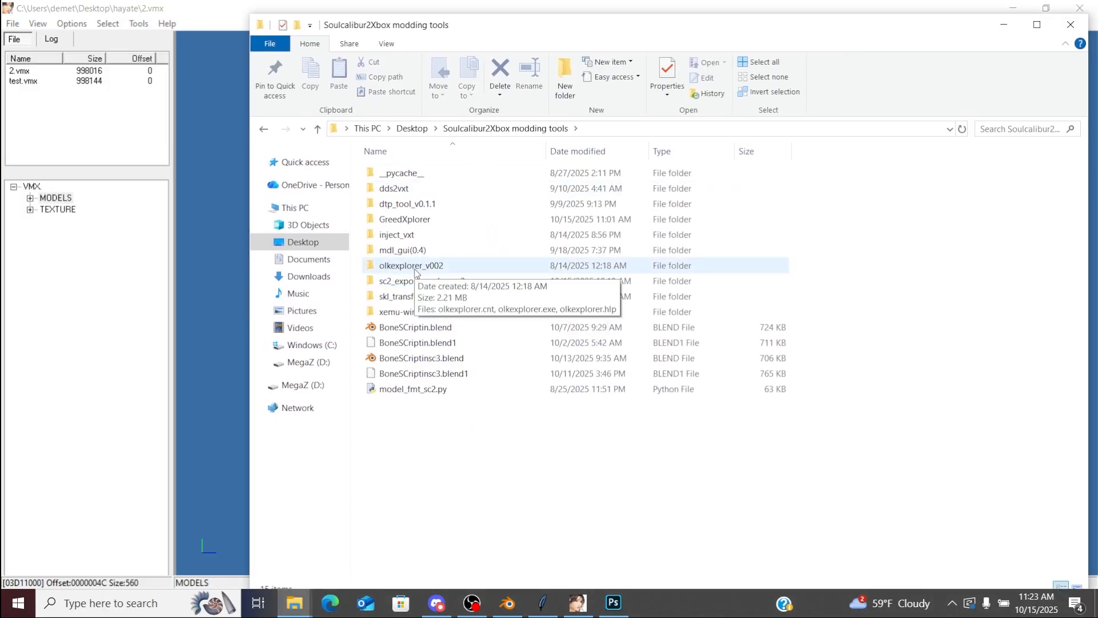
{"action": "double_click", "coordinate": [415, 266]}
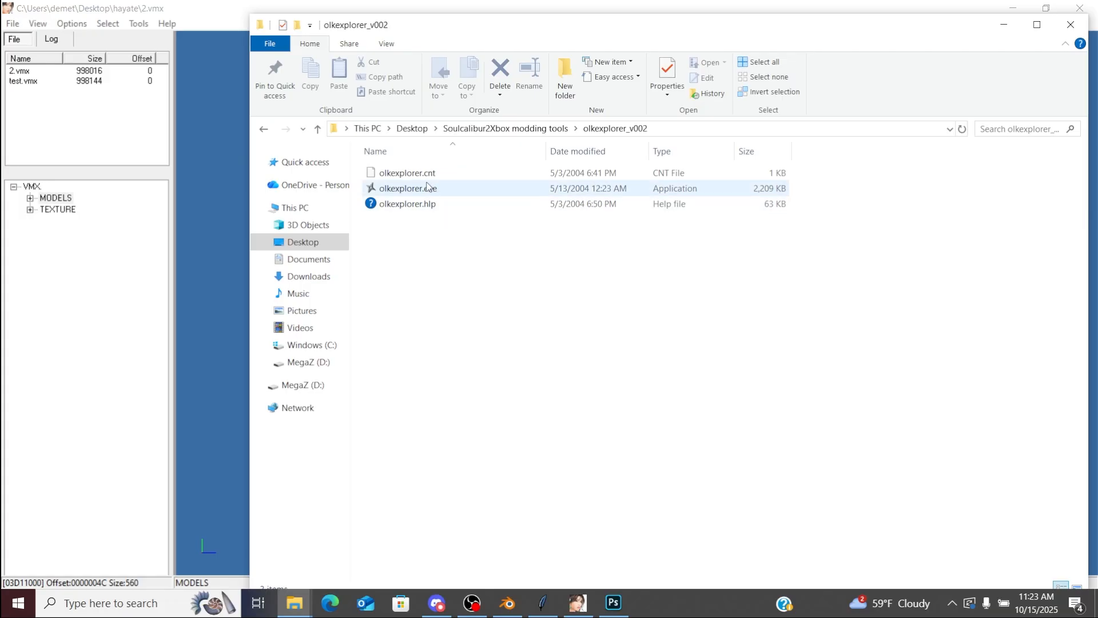
{"action": "double_click", "coordinate": [426, 188]}
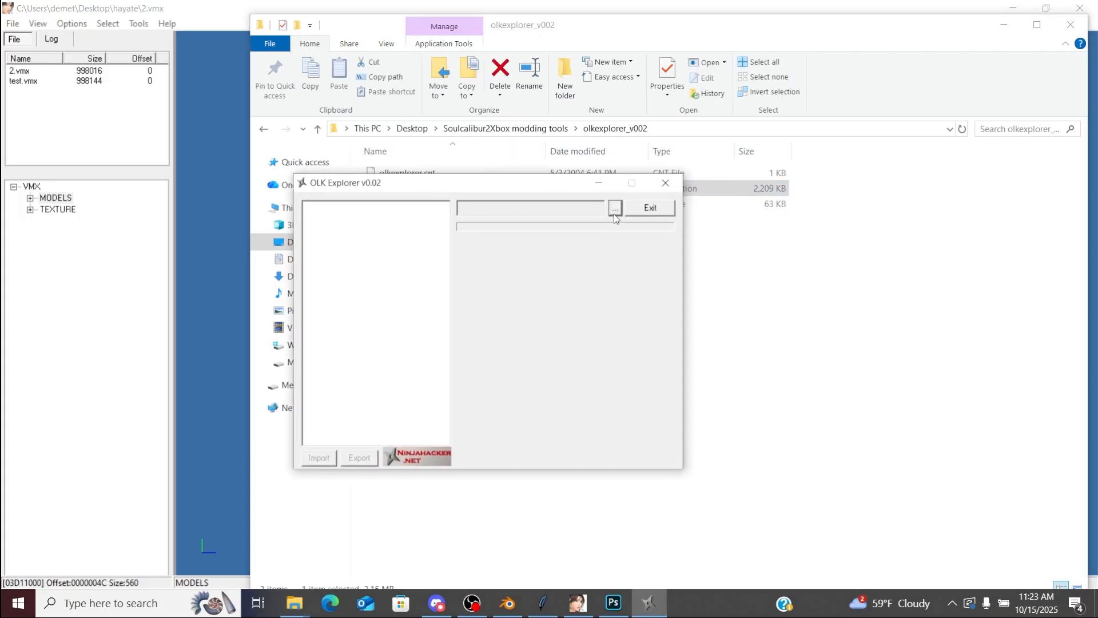
Step: Open root.olk from the Soul Calibur 2 Plus Xbox Version 0.9.8.7 folder inside Downloads
{"action": "left_click", "coordinate": [615, 209]}
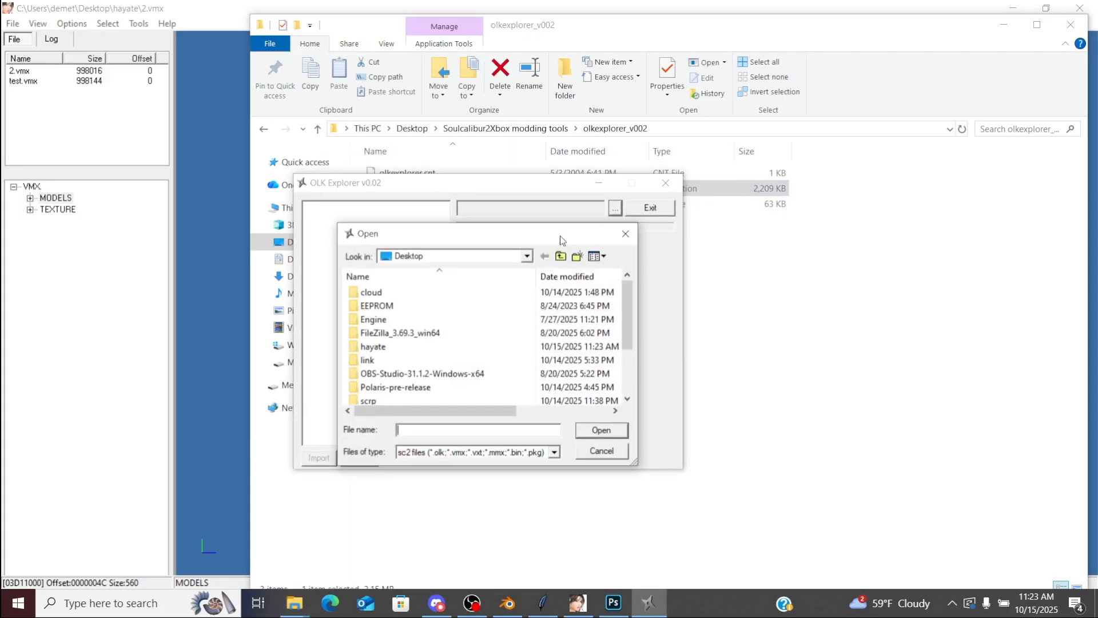
{"action": "left_click", "coordinate": [528, 258]}
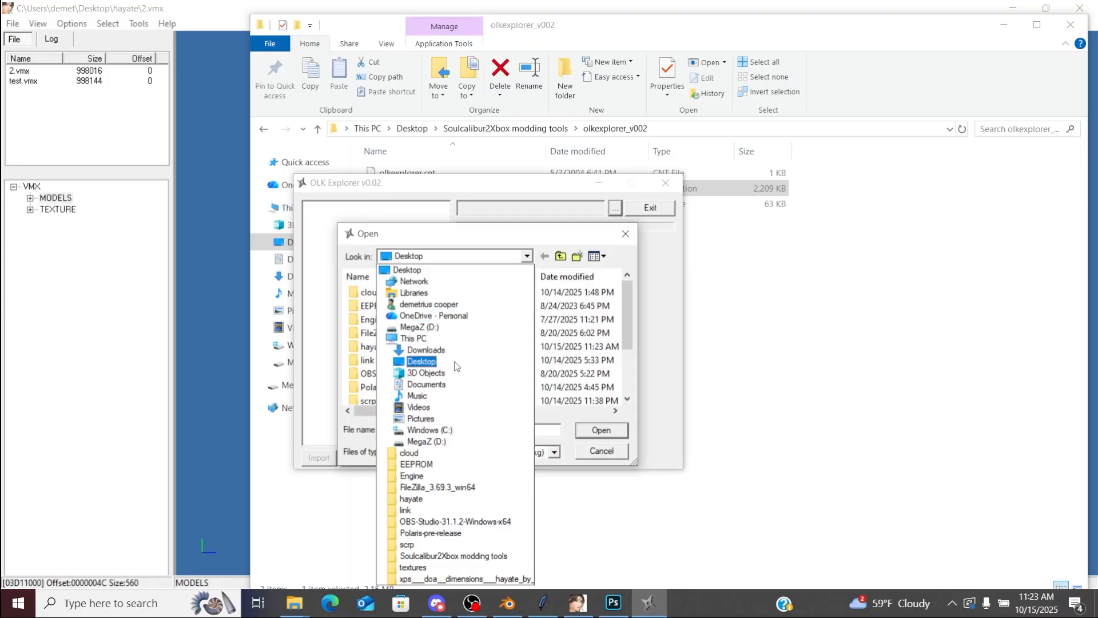
{"action": "left_click", "coordinate": [438, 351]}
{"action": "scroll", "coordinate": [561, 368], "scroll_direction": "down", "scroll_amount": 3}
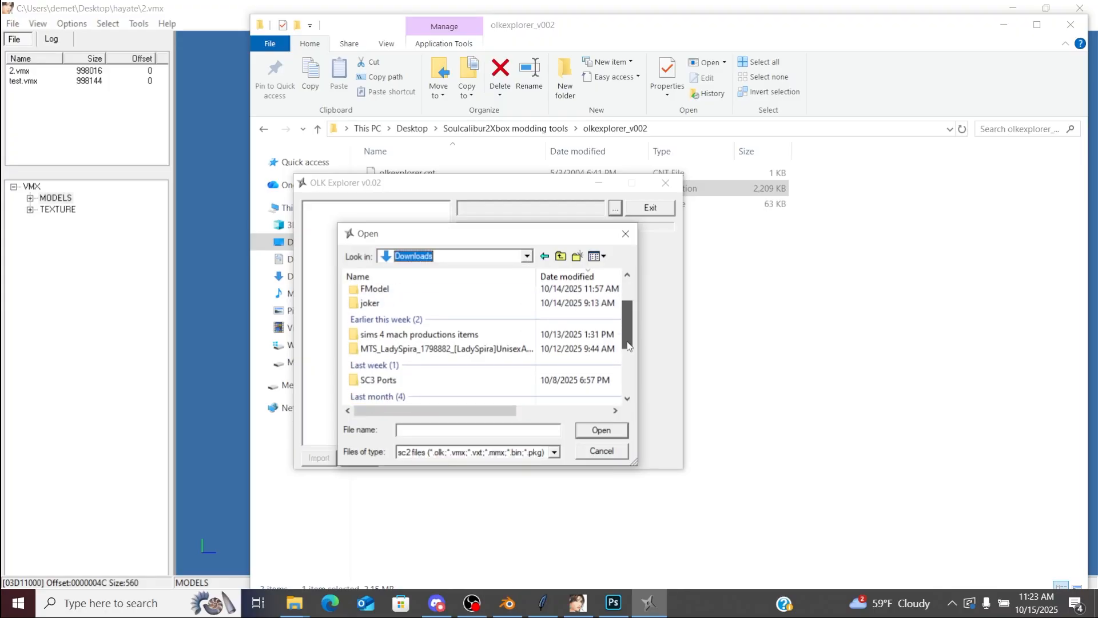
{"action": "double_click", "coordinate": [515, 343]}
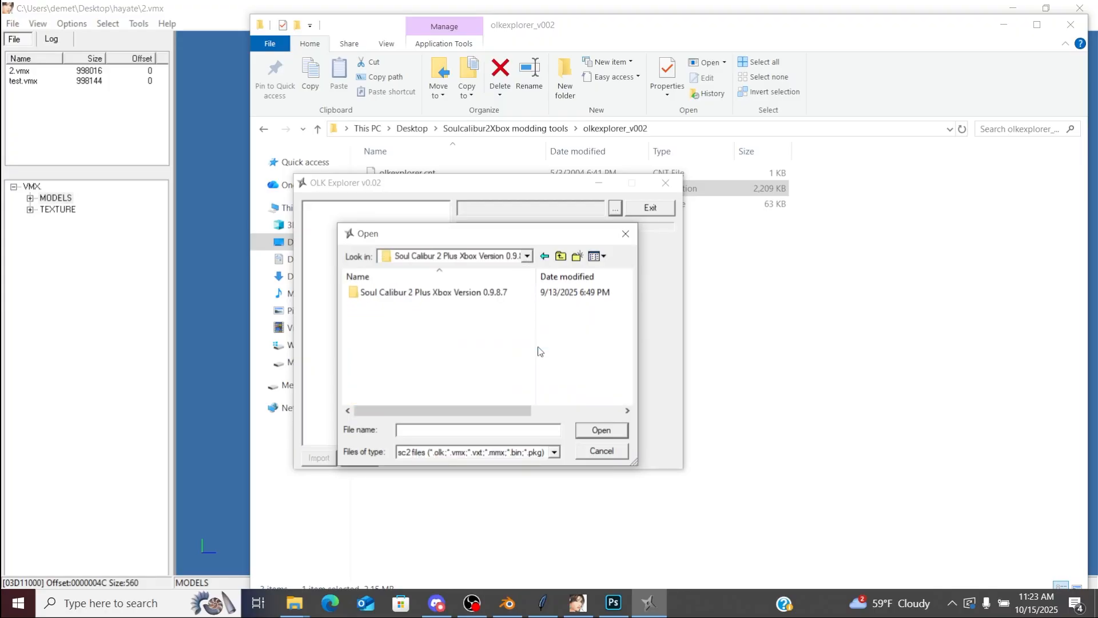
{"action": "double_click", "coordinate": [469, 293]}
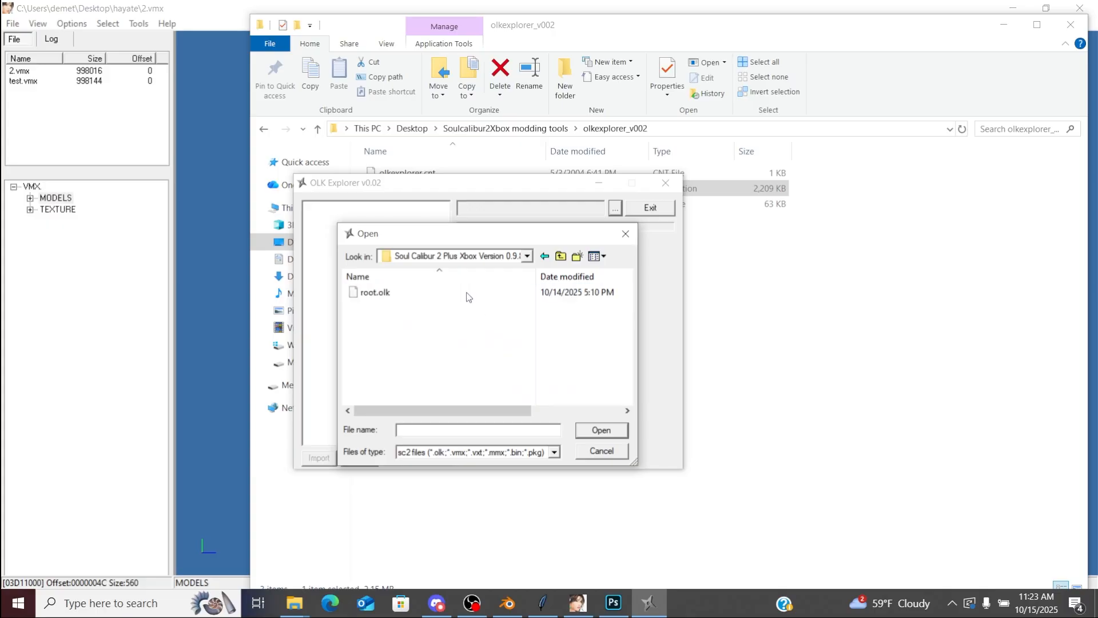
{"action": "left_click", "coordinate": [405, 301]}
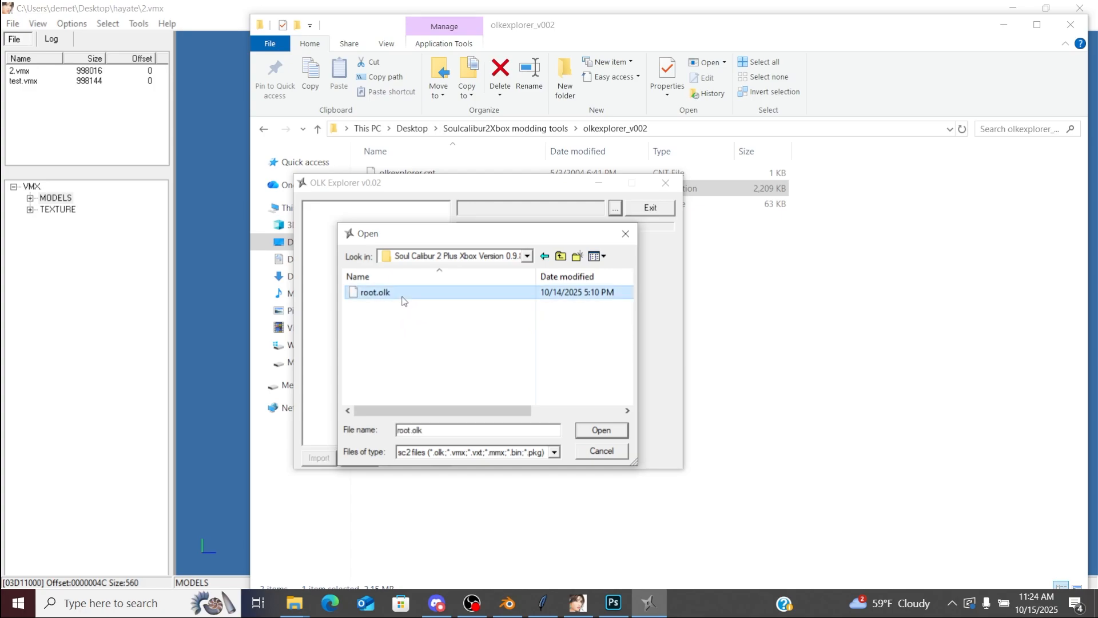
{"action": "double_click", "coordinate": [403, 298]}
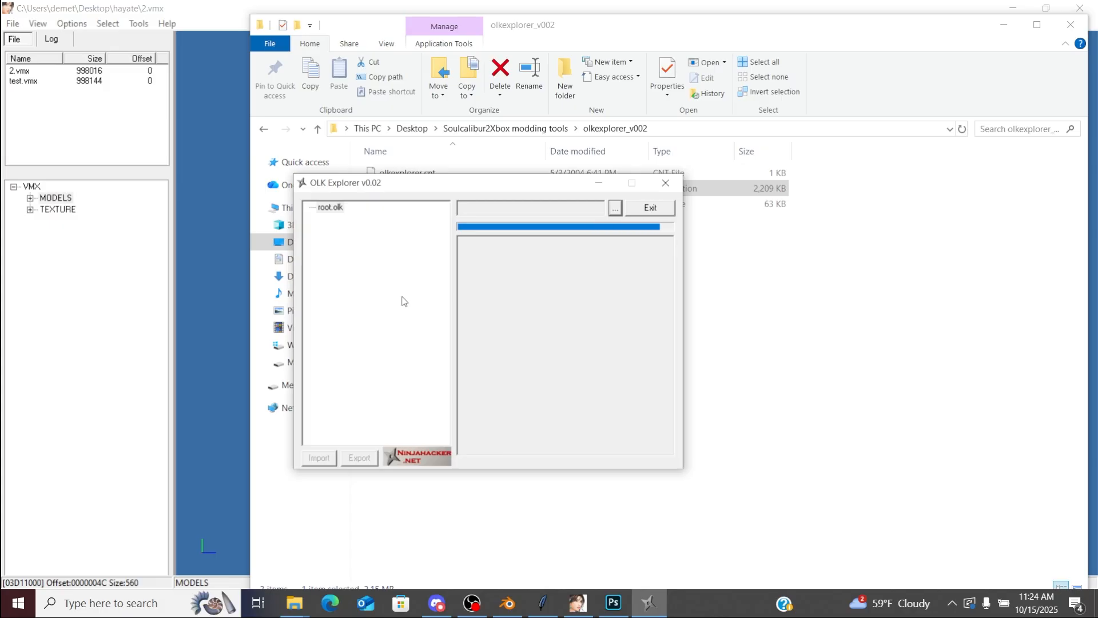
Step: Expand root.olk and list the packages inside its File5.olk archive
{"action": "left_click", "coordinate": [311, 208]}
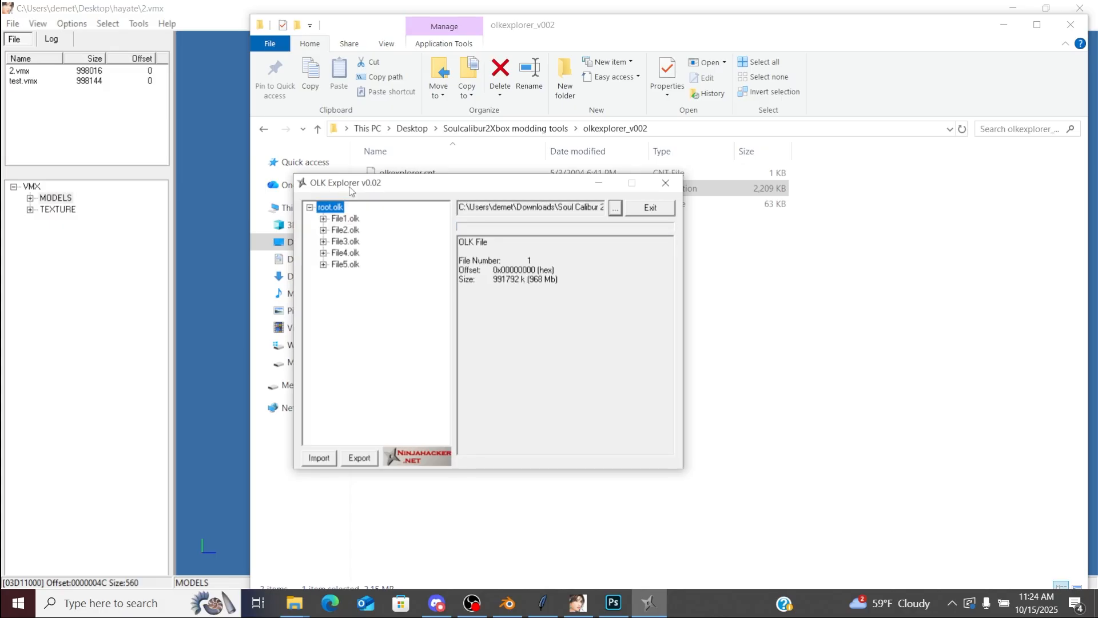
{"action": "left_click_drag", "start_coordinate": [351, 191], "coordinate": [464, 181]}
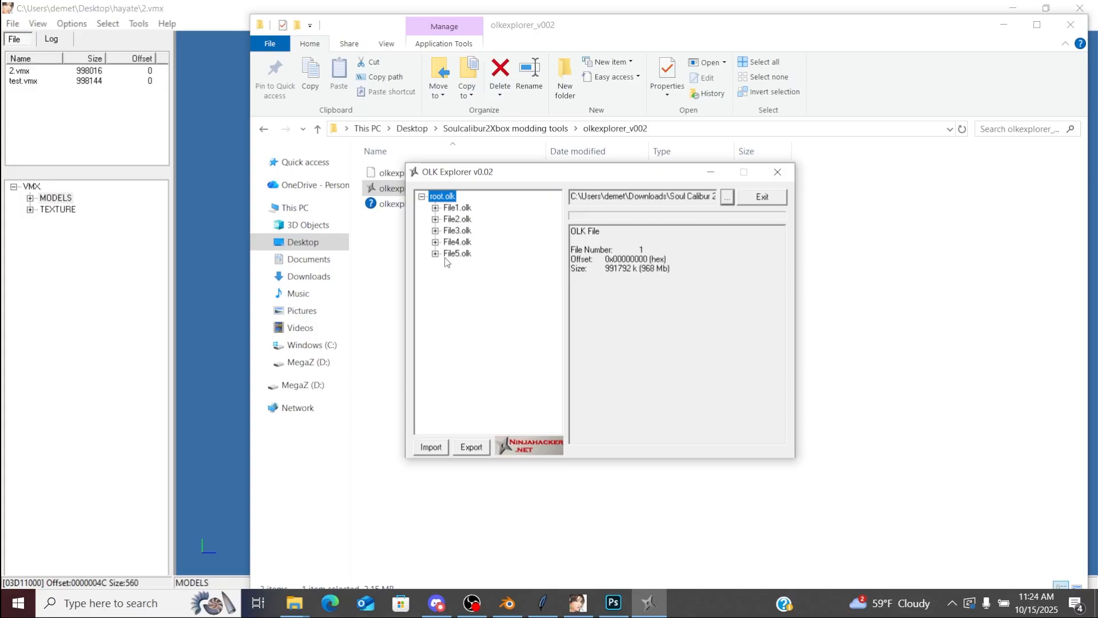
{"action": "left_click", "coordinate": [435, 254]}
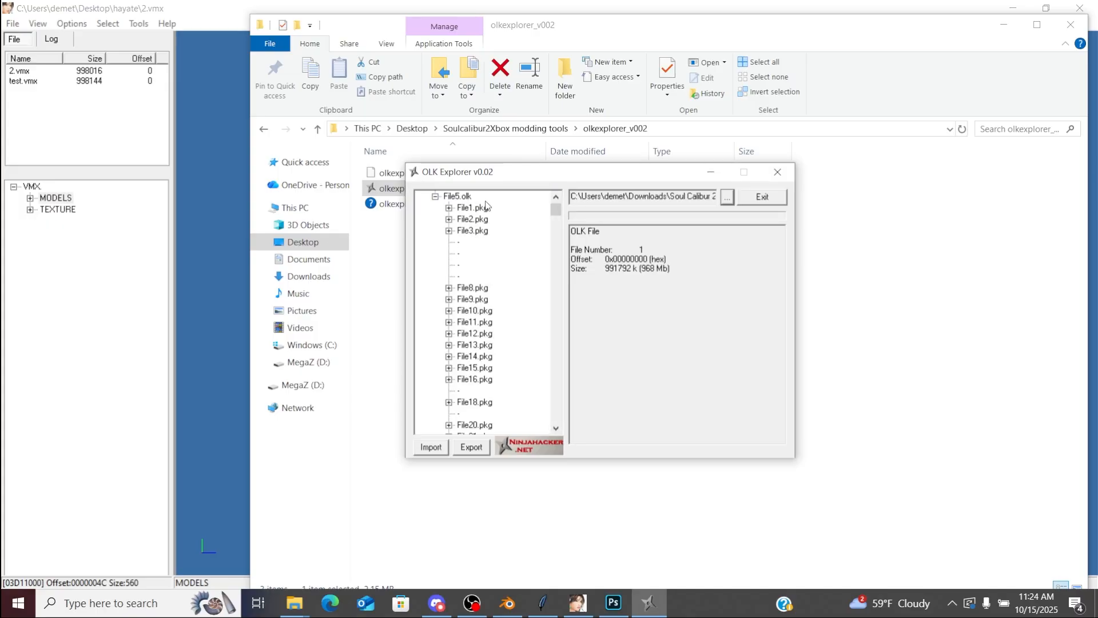
Step: Switch to Discord and look up the full pinned list of Kilik costume file numbers in the kilik channel
{"action": "left_click", "coordinate": [437, 603]}
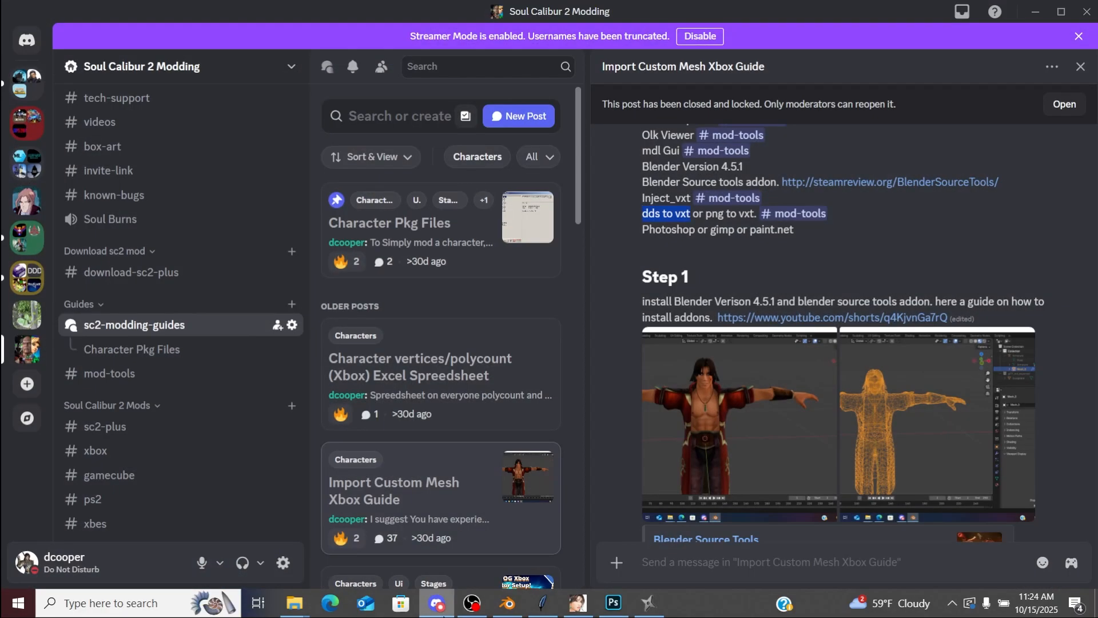
{"action": "left_click_drag", "start_coordinate": [304, 257], "coordinate": [308, 412]}
{"action": "left_click", "coordinate": [217, 406]}
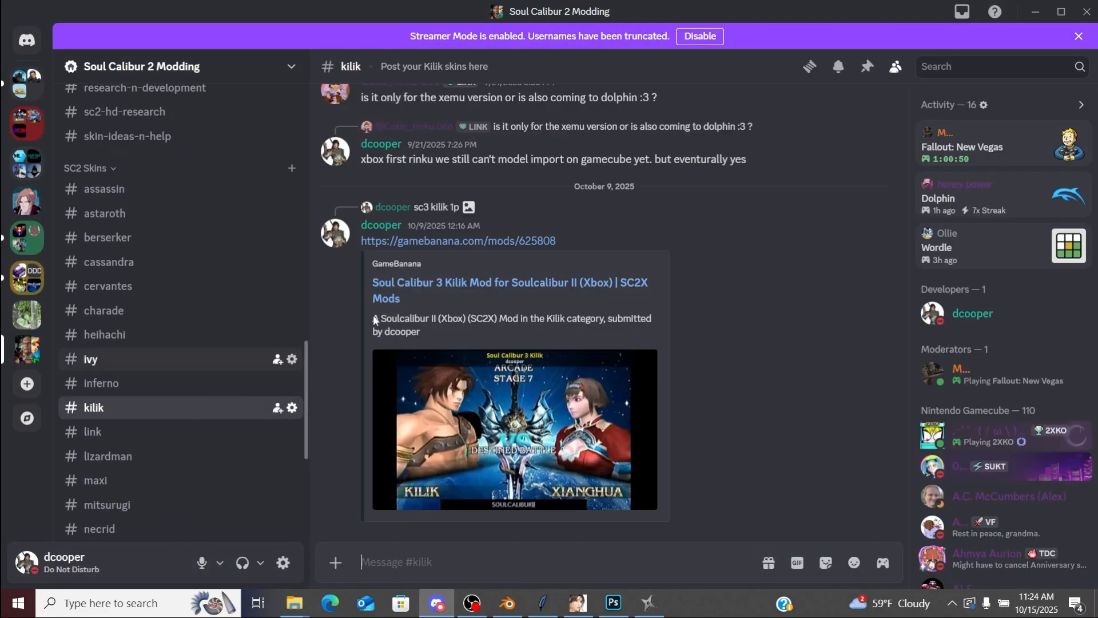
{"action": "left_click", "coordinate": [868, 68]}
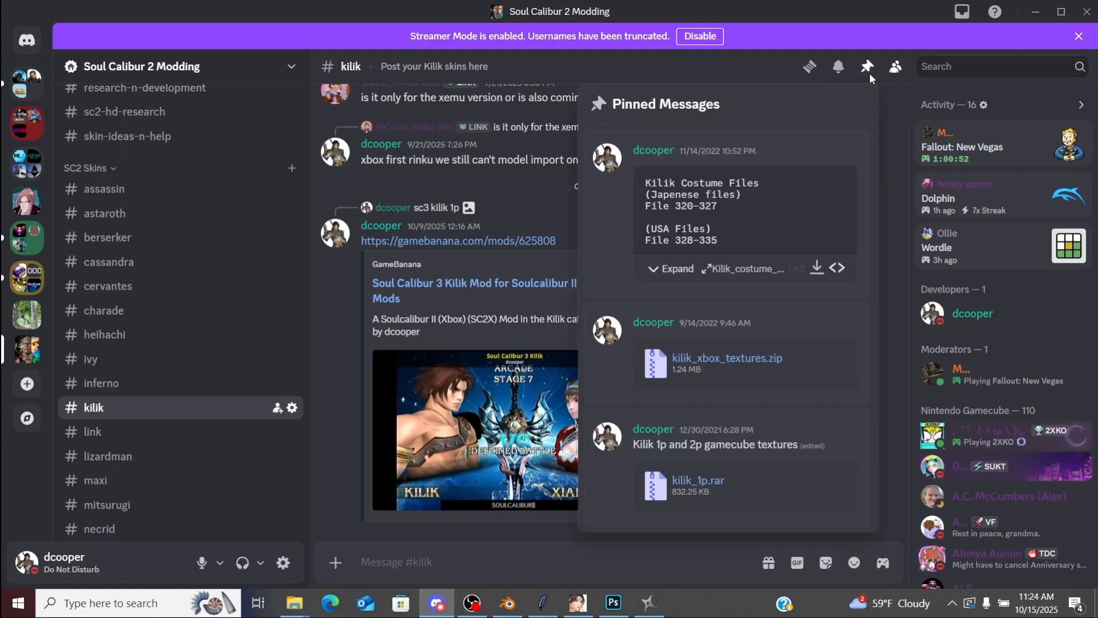
{"action": "left_click", "coordinate": [675, 268]}
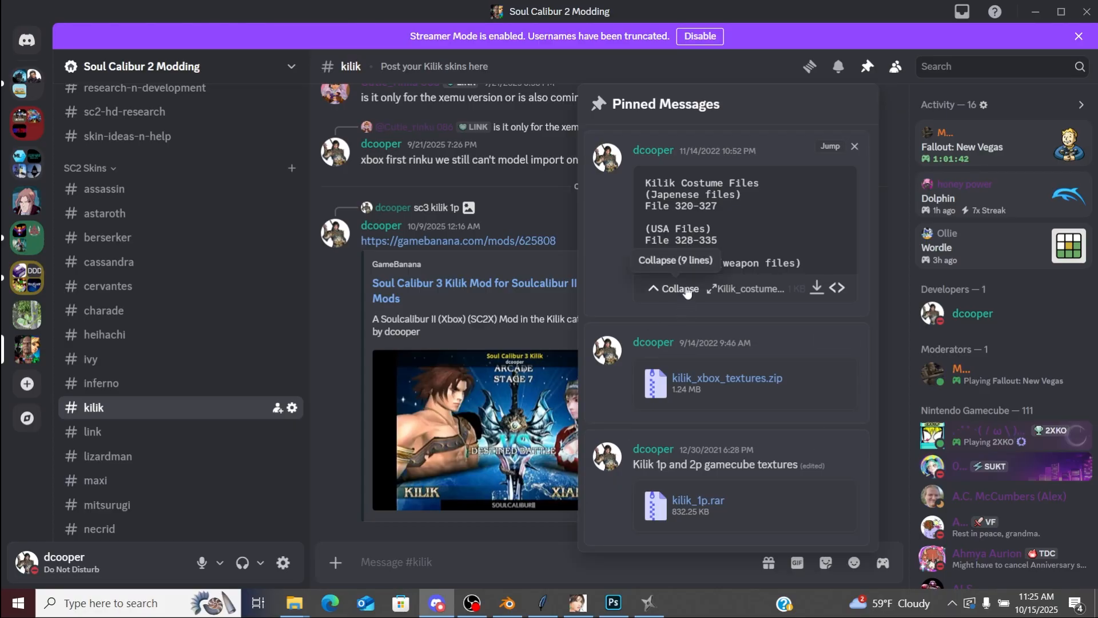
Step: Return to OLK Explorer, go through Kilik's USA costume packages from File328.pkg onward in File5.olk, and expand File331.pkg
{"action": "left_click", "coordinate": [655, 599]}
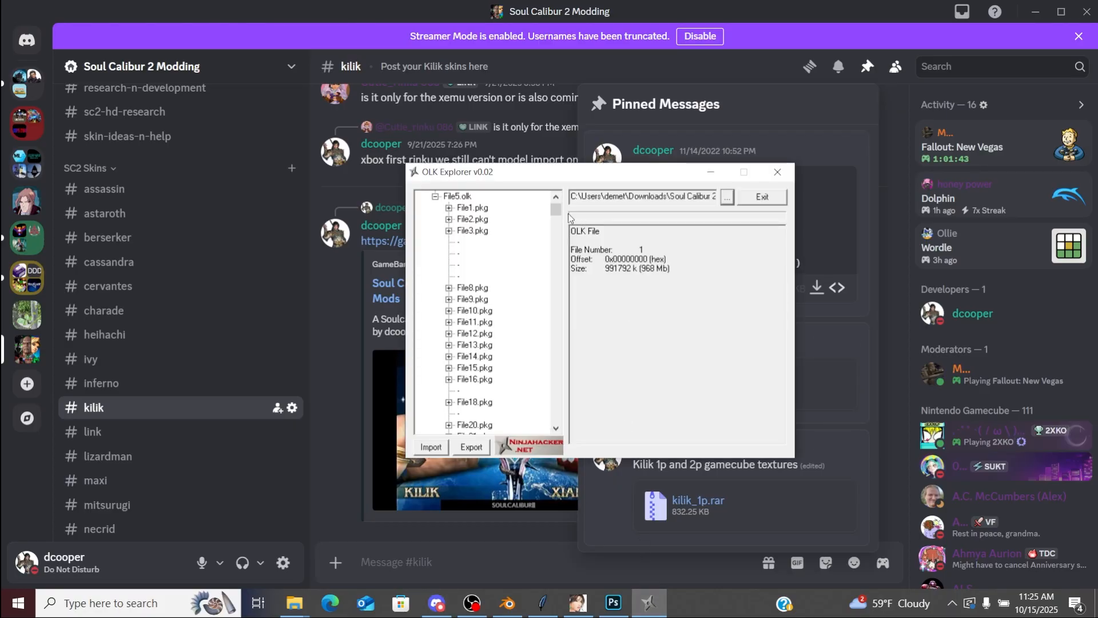
{"action": "left_click_drag", "start_coordinate": [533, 167], "coordinate": [337, 156]}
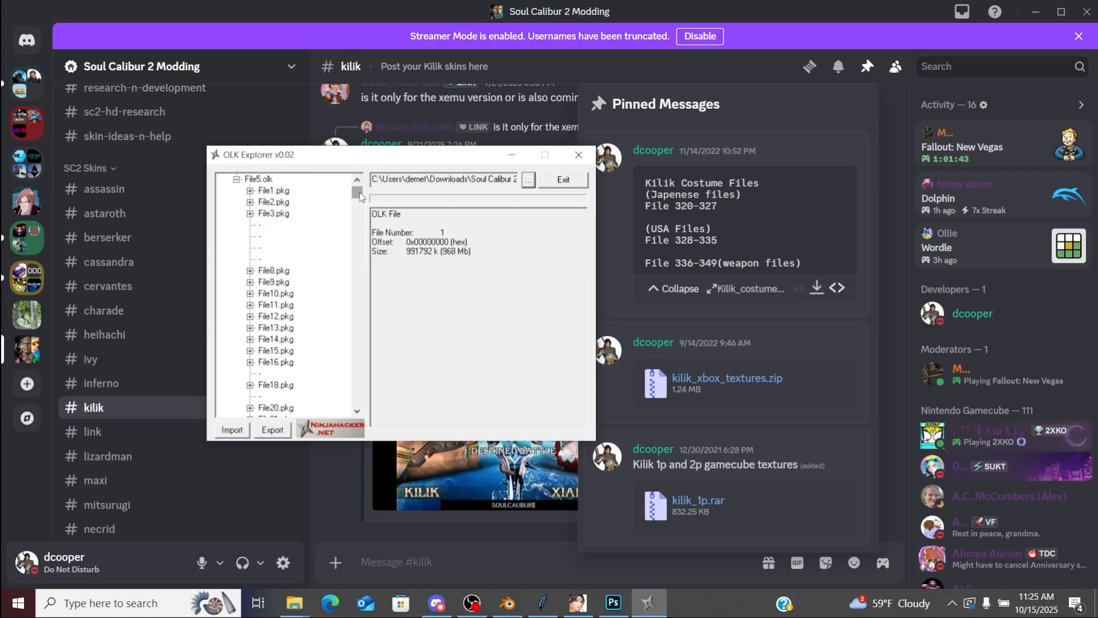
{"action": "left_click_drag", "start_coordinate": [360, 196], "coordinate": [359, 212]}
{"action": "left_click_drag", "start_coordinate": [359, 218], "coordinate": [360, 258]}
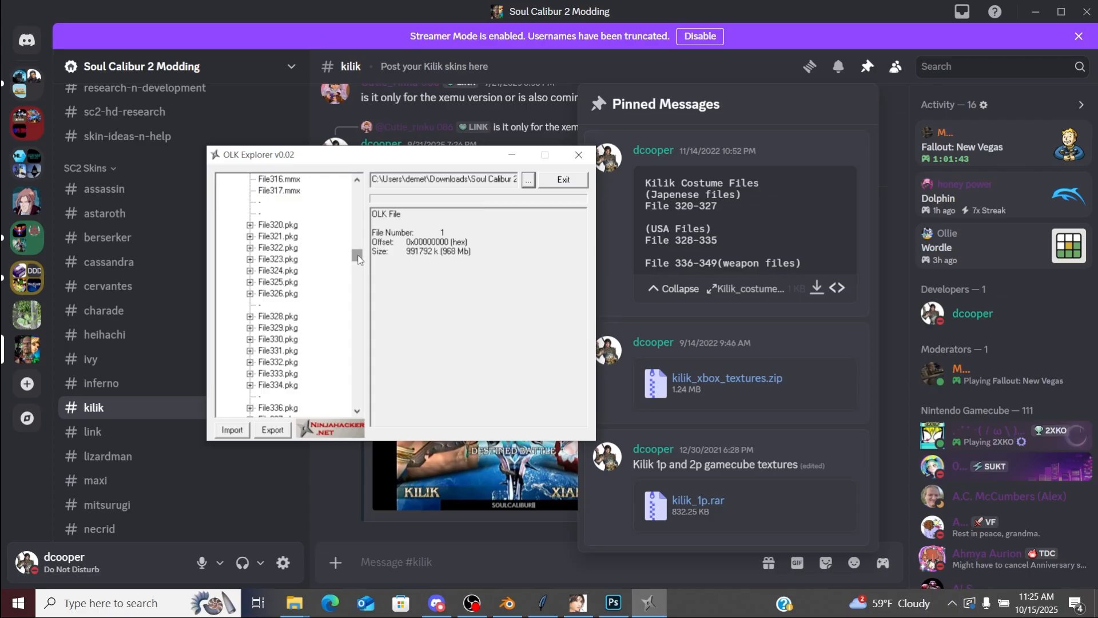
{"action": "left_click", "coordinate": [357, 412]}
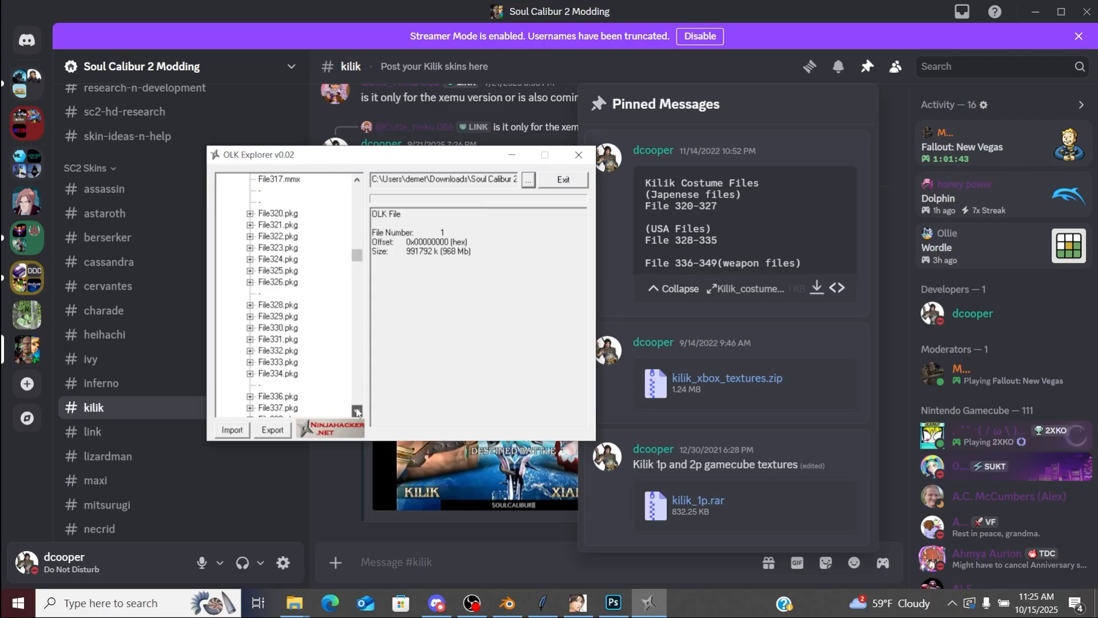
{"action": "left_click", "coordinate": [358, 412]}
{"action": "left_click", "coordinate": [358, 412]}
{"action": "left_click", "coordinate": [358, 411]}
{"action": "left_click", "coordinate": [357, 412]}
{"action": "left_click", "coordinate": [358, 412]}
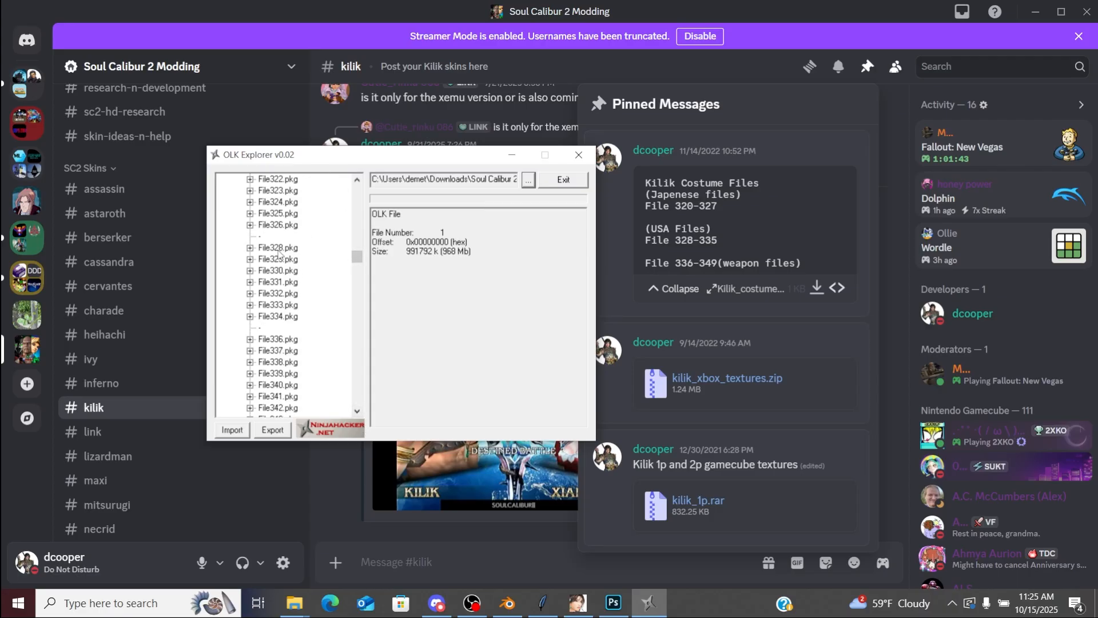
{"action": "left_click", "coordinate": [279, 249]}
{"action": "left_click", "coordinate": [281, 261]}
{"action": "left_click", "coordinate": [284, 271]}
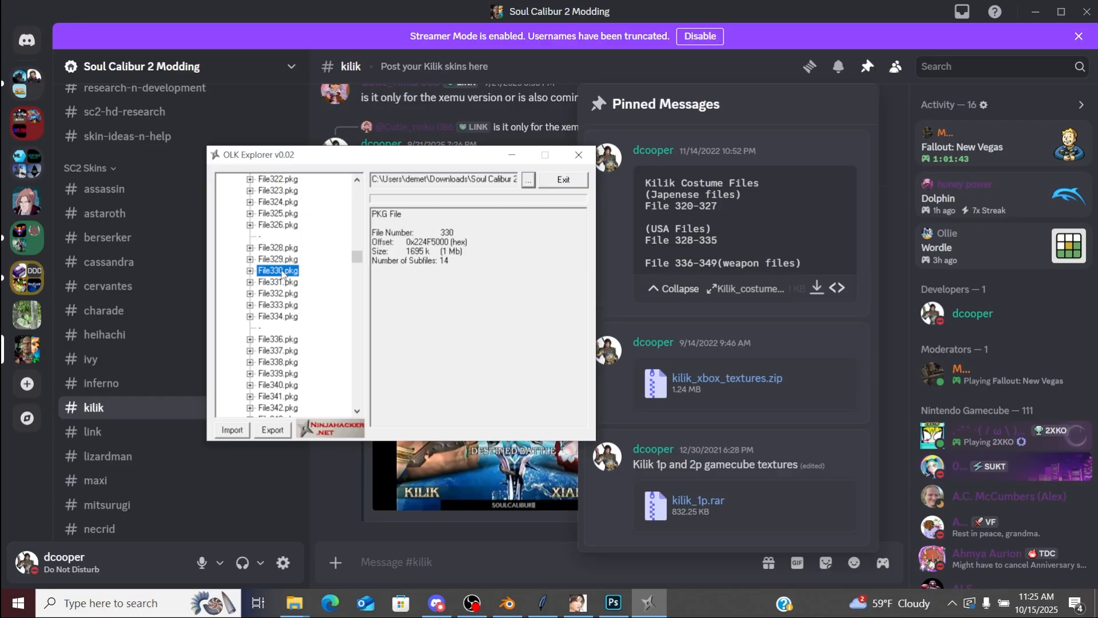
{"action": "left_click", "coordinate": [271, 283]}
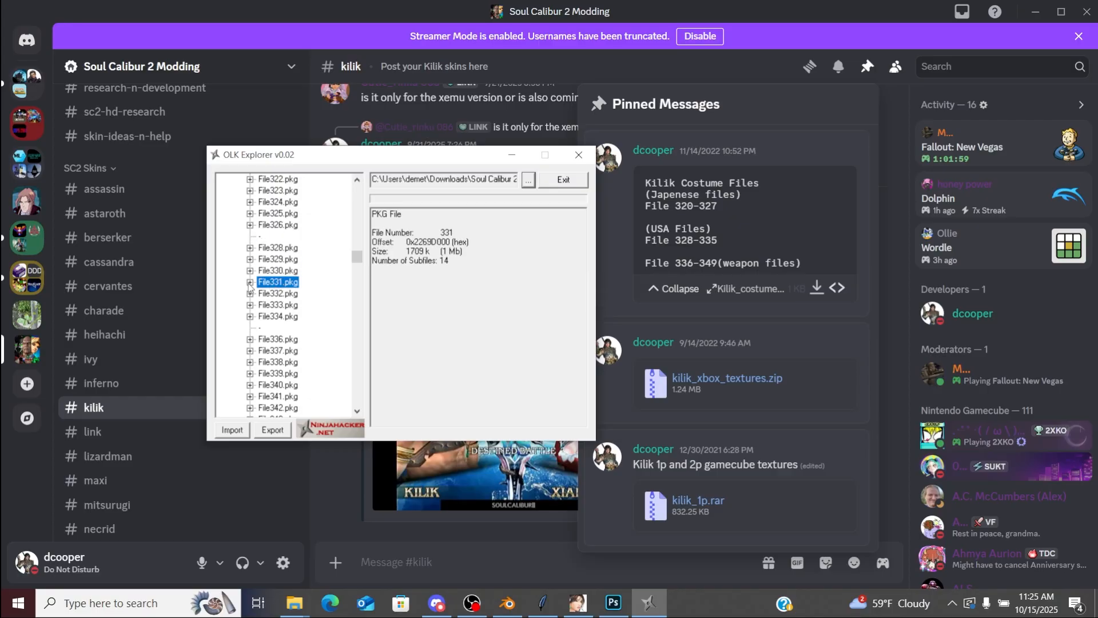
{"action": "left_click", "coordinate": [250, 282]}
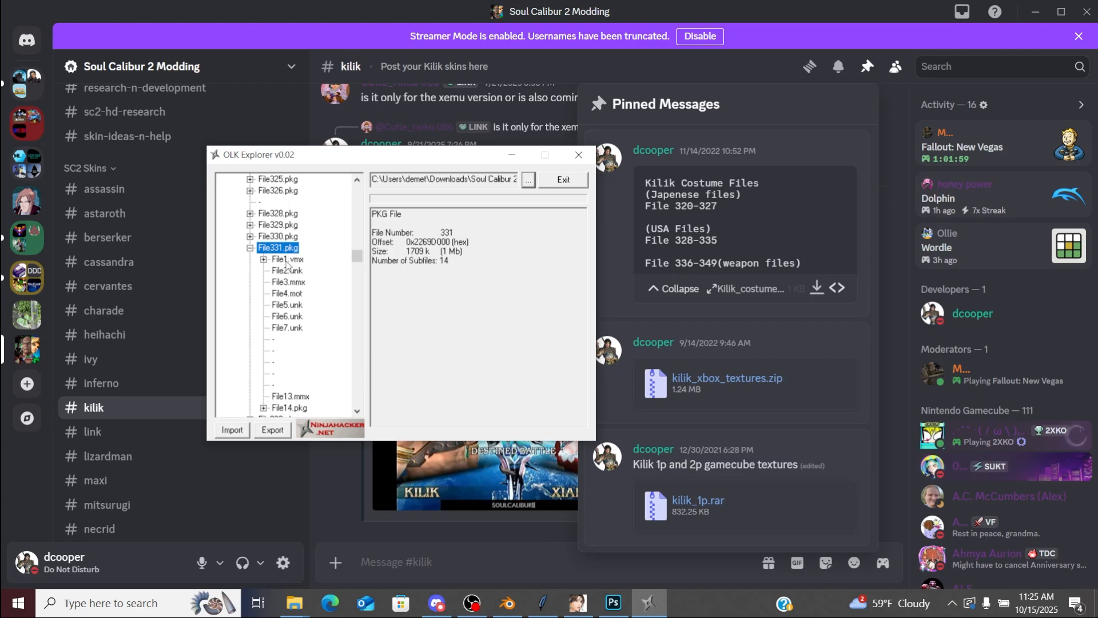
Step: Replace File1.vmx in File331.pkg by importing 2.vmx from the Desktop's hayate folder, and exit OLK Explorer
{"action": "left_click", "coordinate": [287, 260]}
{"action": "left_click", "coordinate": [245, 434]}
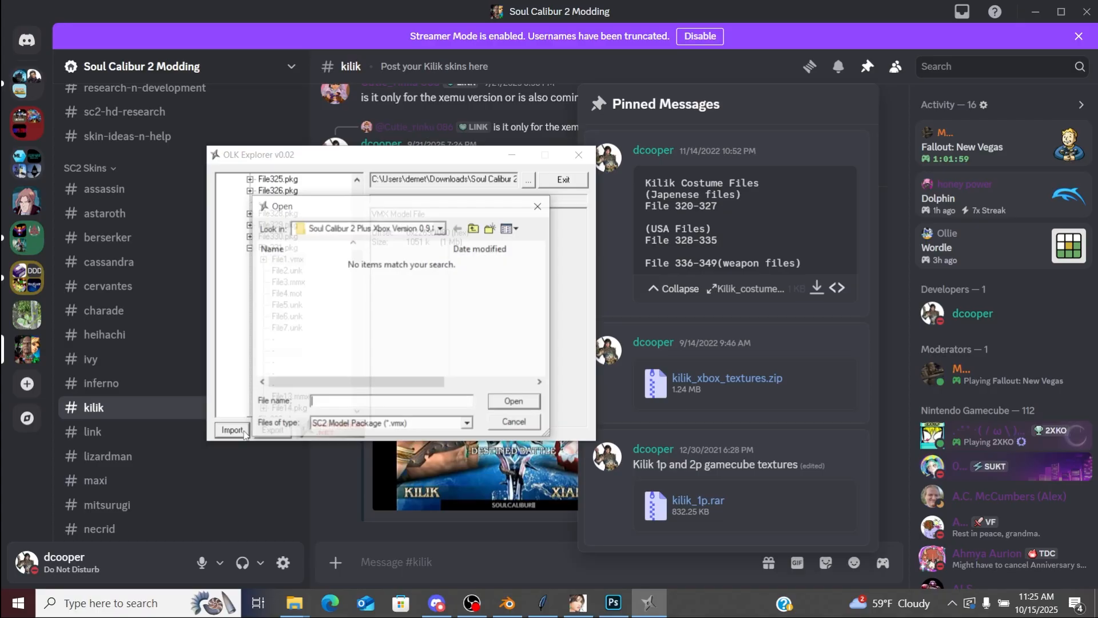
{"action": "left_click", "coordinate": [440, 229]}
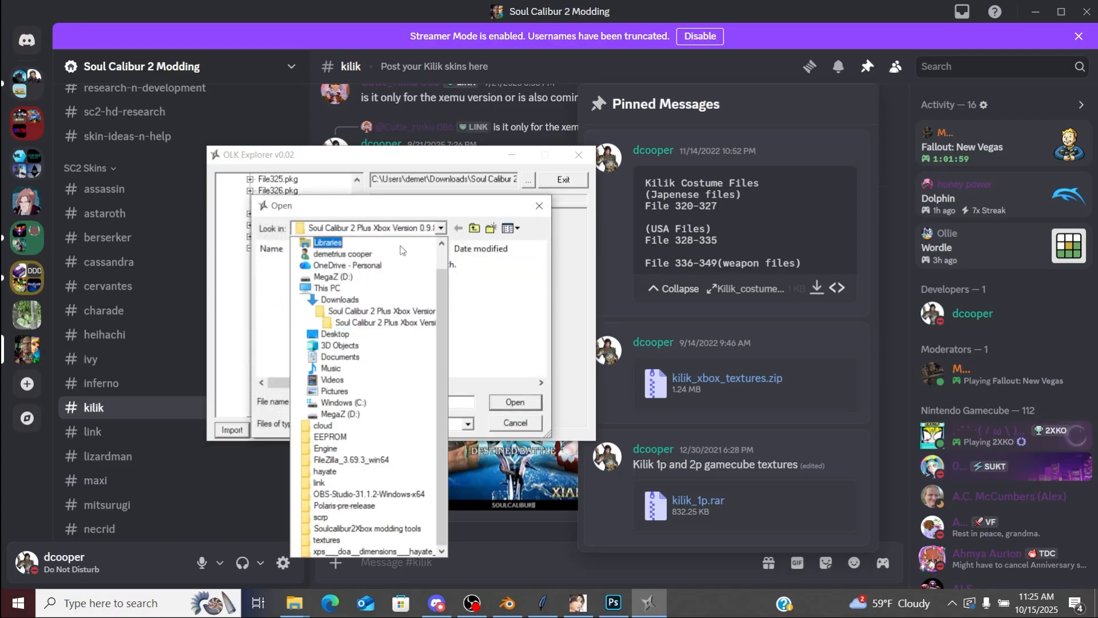
{"action": "left_click", "coordinate": [335, 334]}
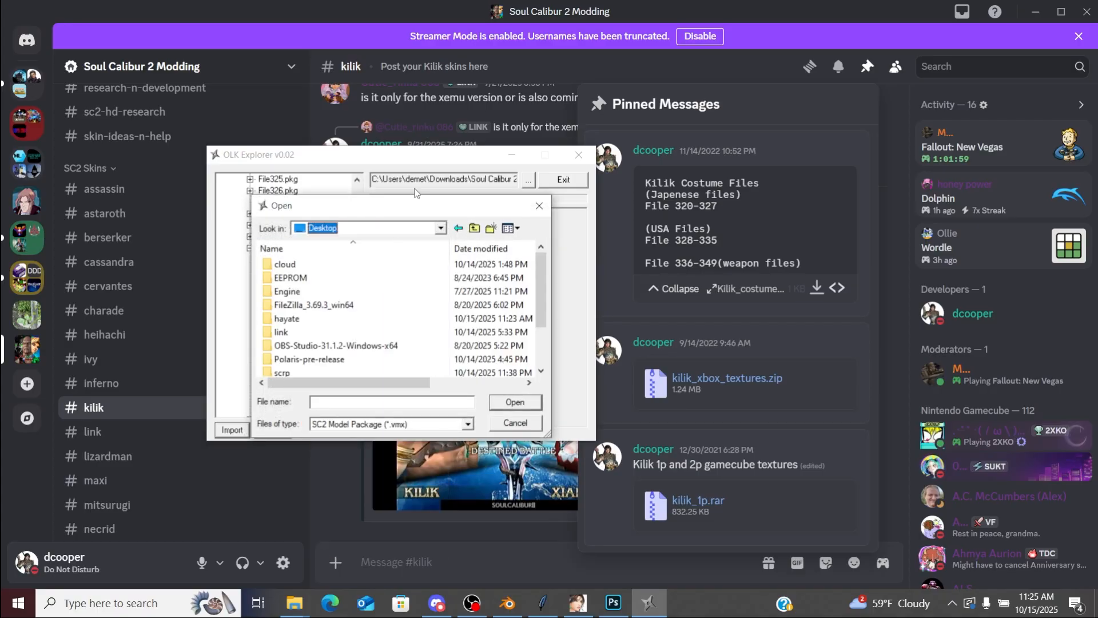
{"action": "left_click_drag", "start_coordinate": [399, 207], "coordinate": [494, 206]}
{"action": "double_click", "coordinate": [382, 317]}
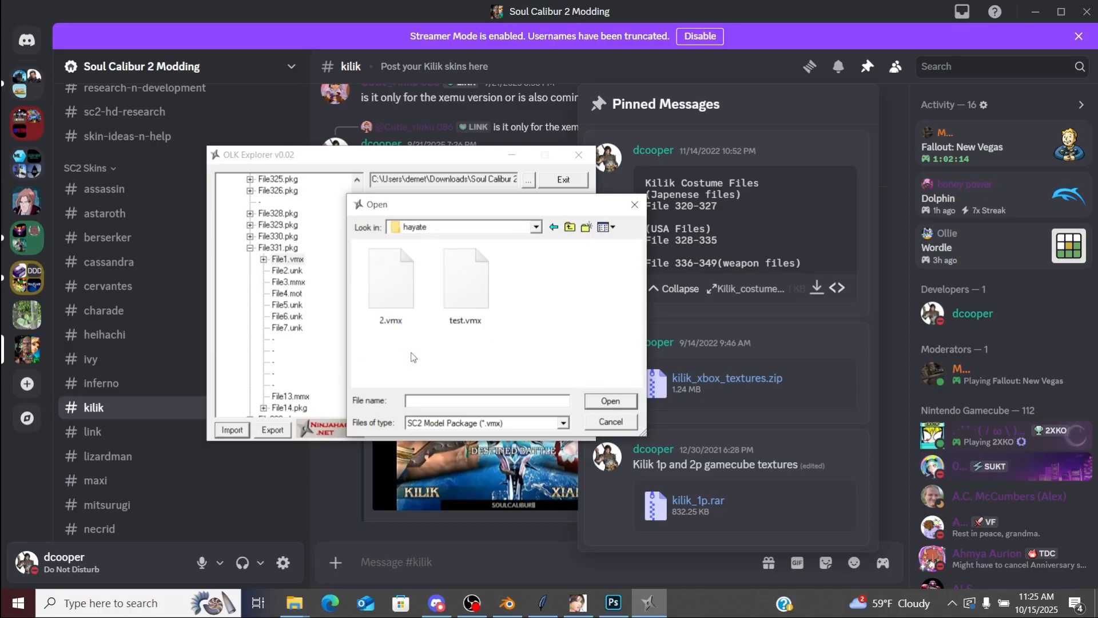
{"action": "left_click", "coordinate": [388, 312]}
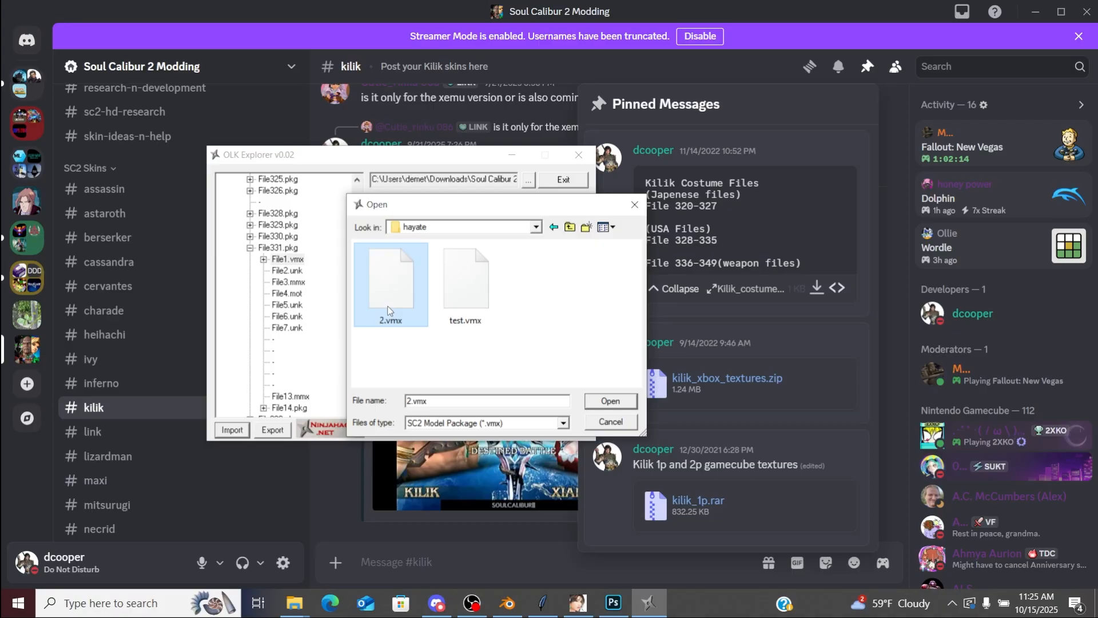
{"action": "double_click", "coordinate": [388, 312]}
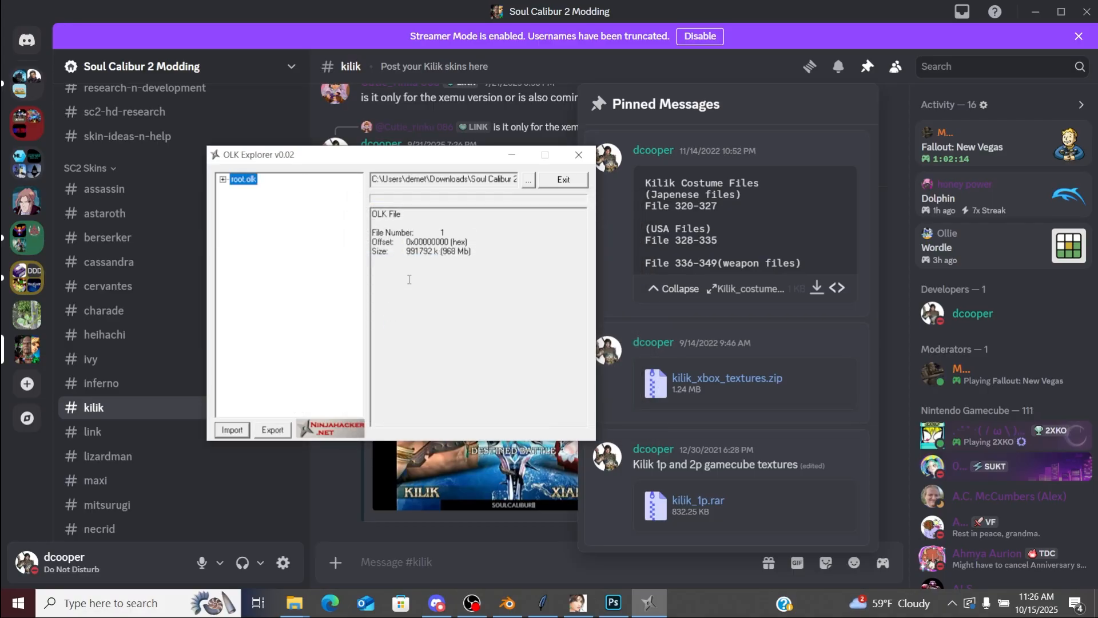
{"action": "left_click", "coordinate": [554, 183]}
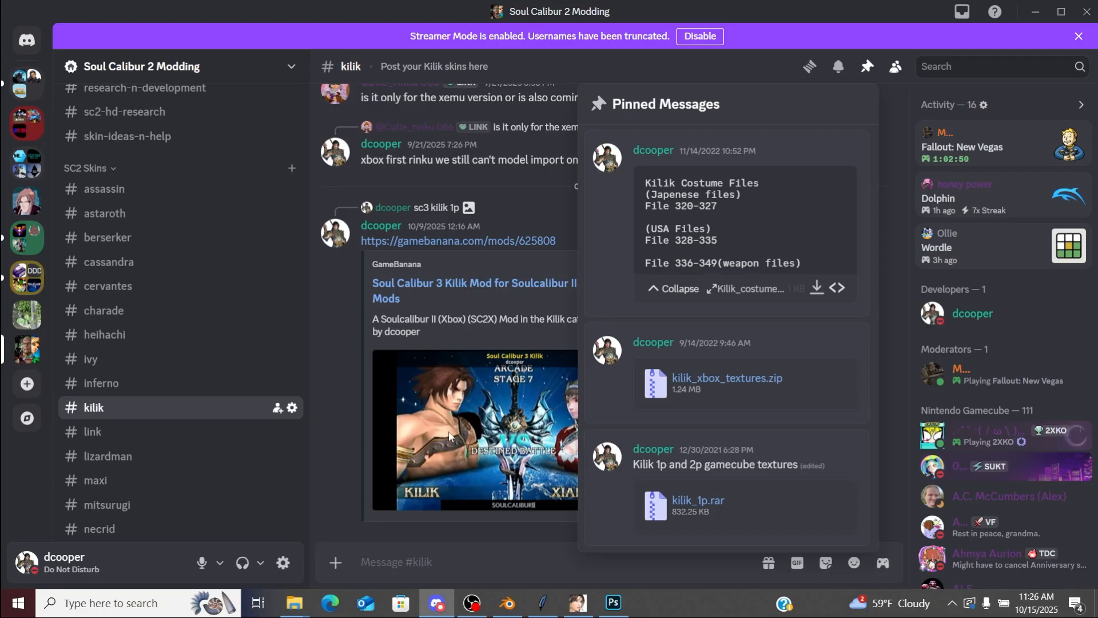
Step: Launch extract-xiso-gui.exe from the extract-xiso-gui folder in Downloads and set its mode to Create
{"action": "mouse_move", "coordinate": [298, 603]}
{"action": "left_click", "coordinate": [277, 554]}
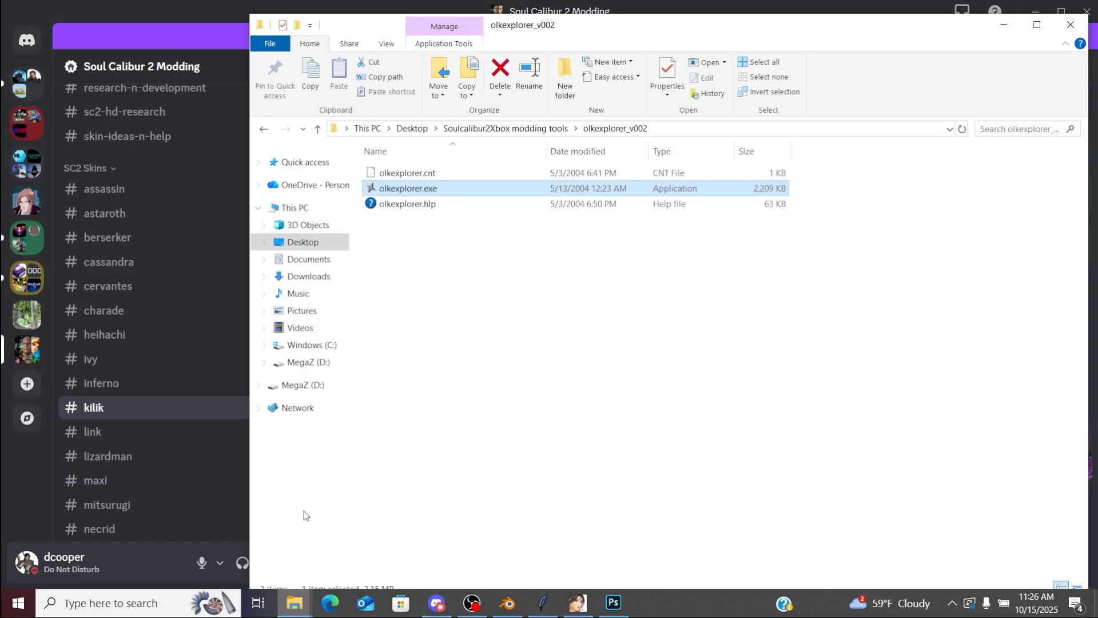
{"action": "left_click", "coordinate": [312, 278]}
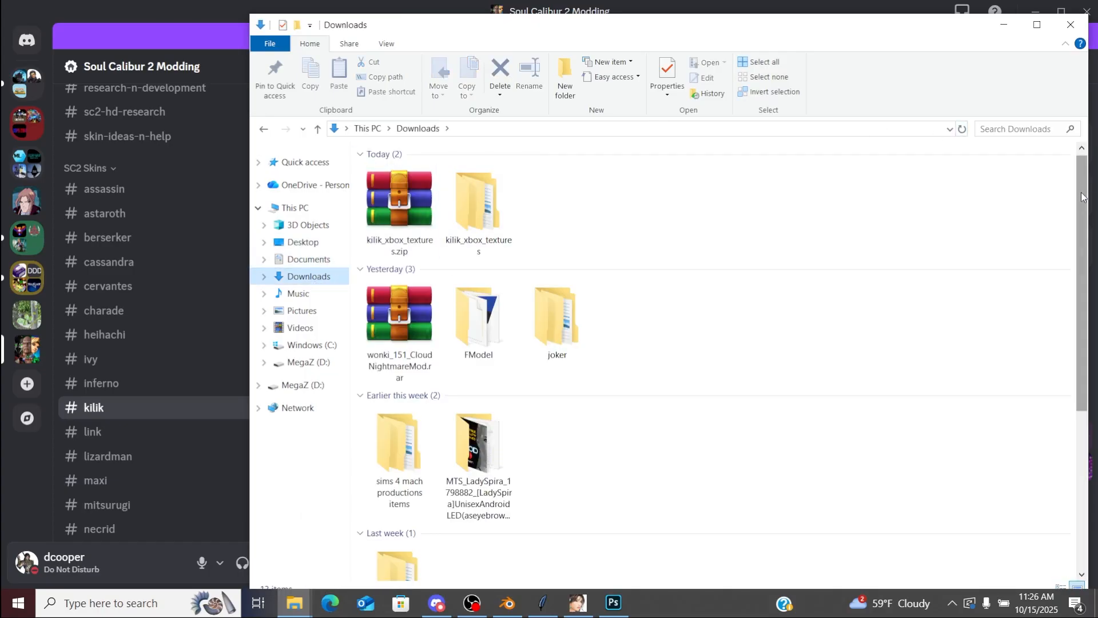
{"action": "left_click_drag", "start_coordinate": [1083, 198], "coordinate": [675, 456]}
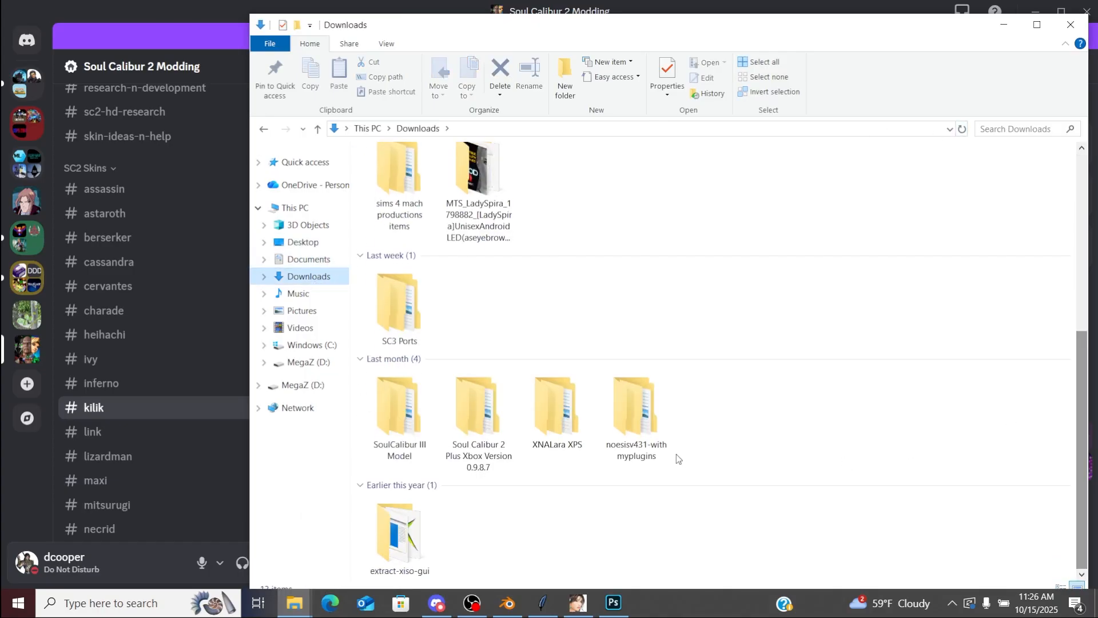
{"action": "double_click", "coordinate": [408, 537]}
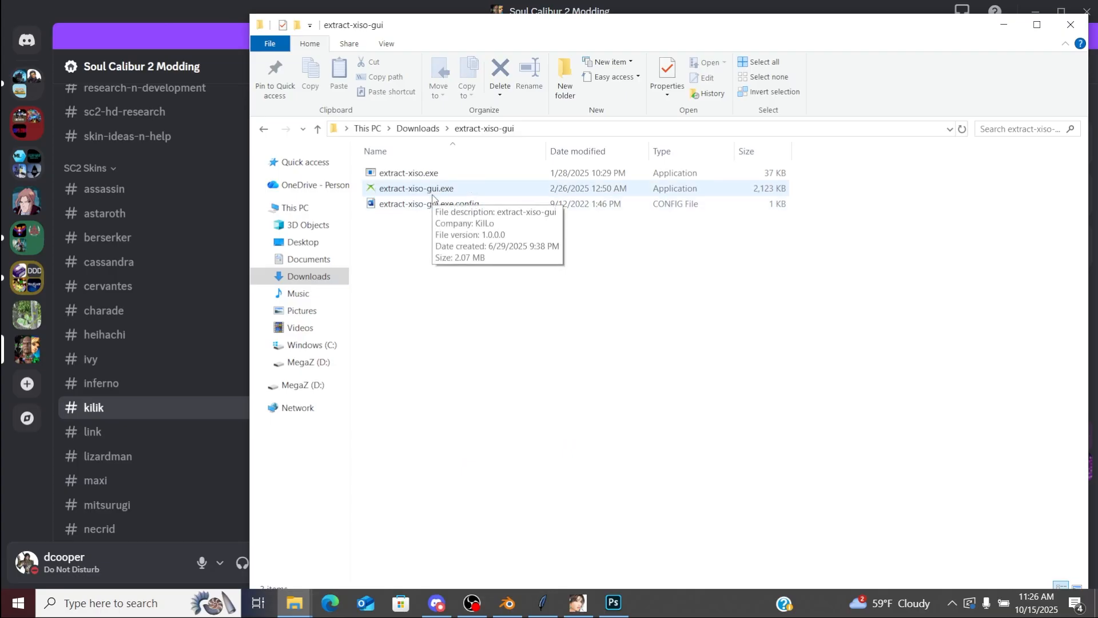
{"action": "double_click", "coordinate": [432, 194]}
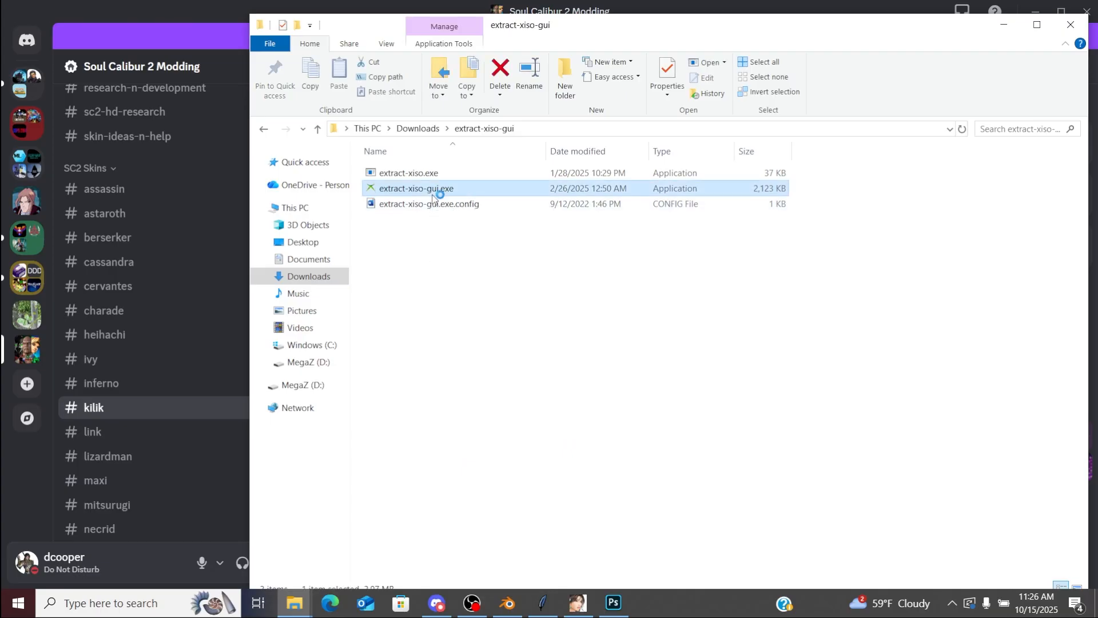
{"action": "left_click", "coordinate": [563, 287]}
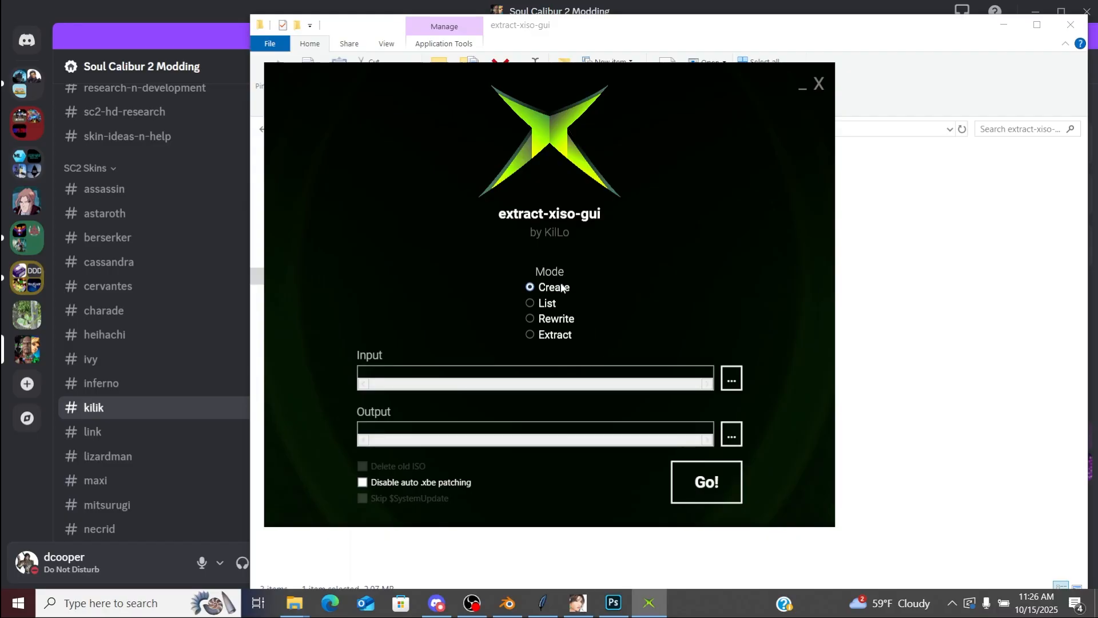
Step: Set the input folder to the inner Soul Calibur 2 Plus Xbox Version 0.9.8.7 folder inside its namesake in Downloads
{"action": "left_click", "coordinate": [733, 379]}
{"action": "left_click_drag", "start_coordinate": [669, 282], "coordinate": [671, 312]}
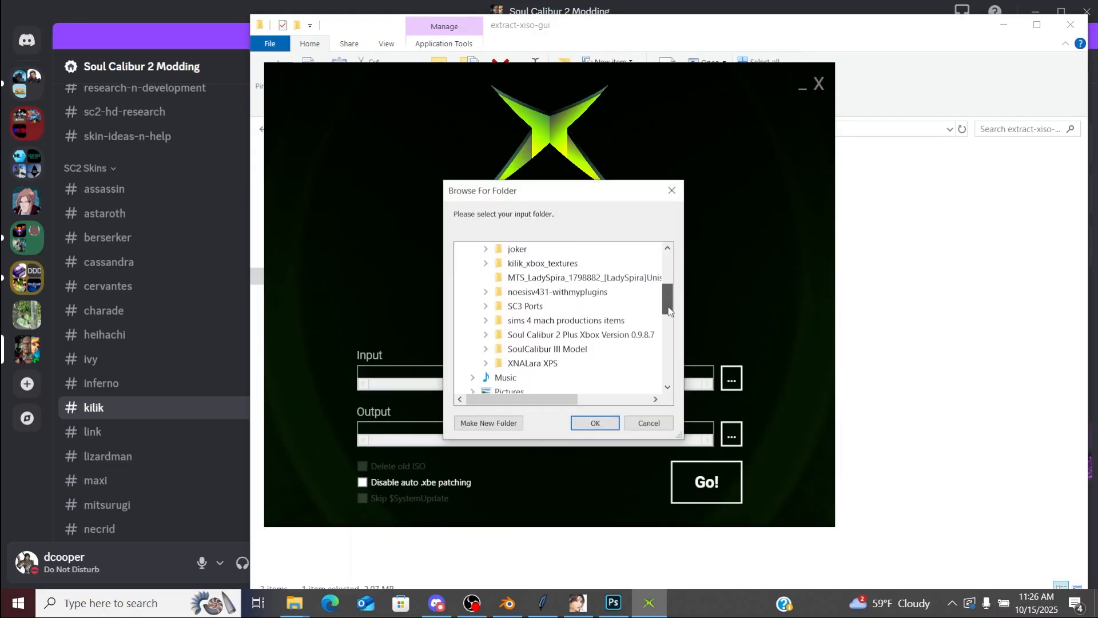
{"action": "left_click", "coordinate": [486, 334]}
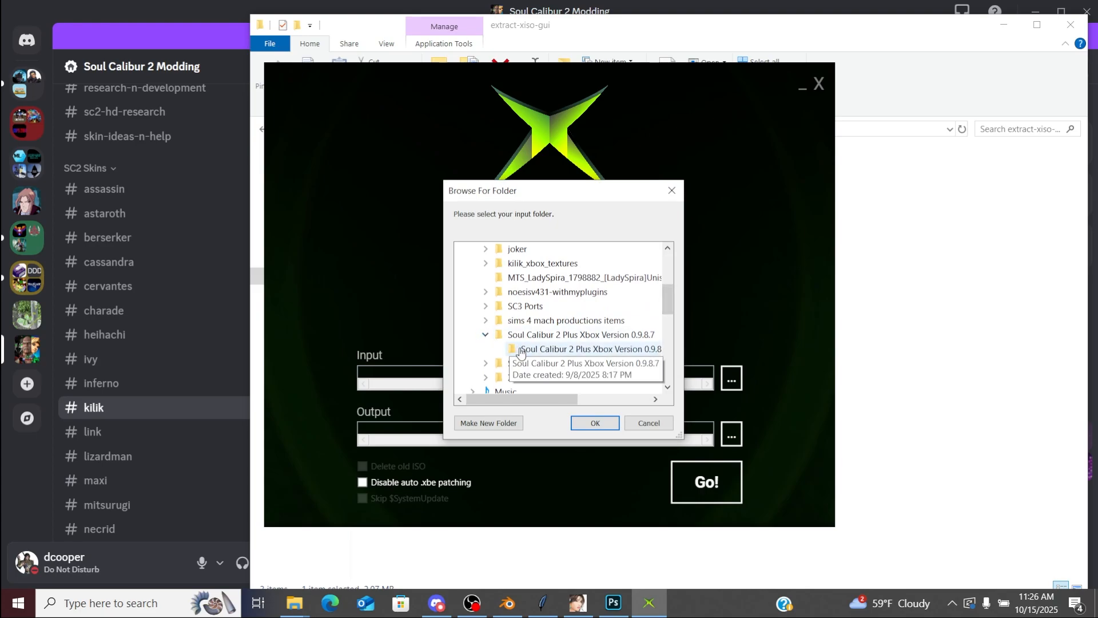
{"action": "left_click", "coordinate": [520, 350]}
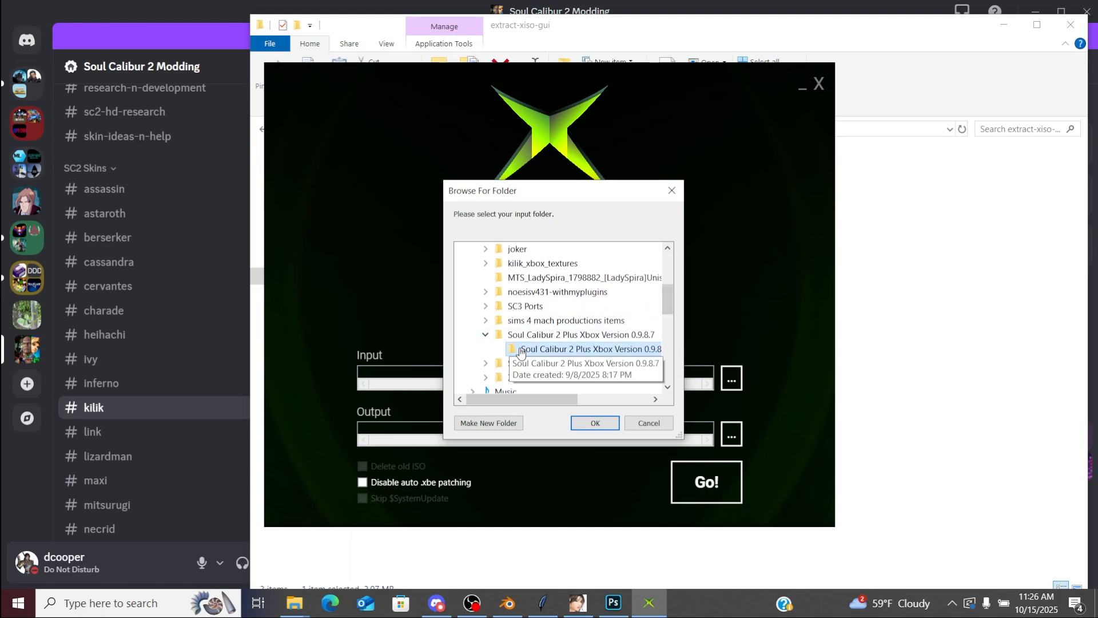
{"action": "left_click", "coordinate": [595, 424]}
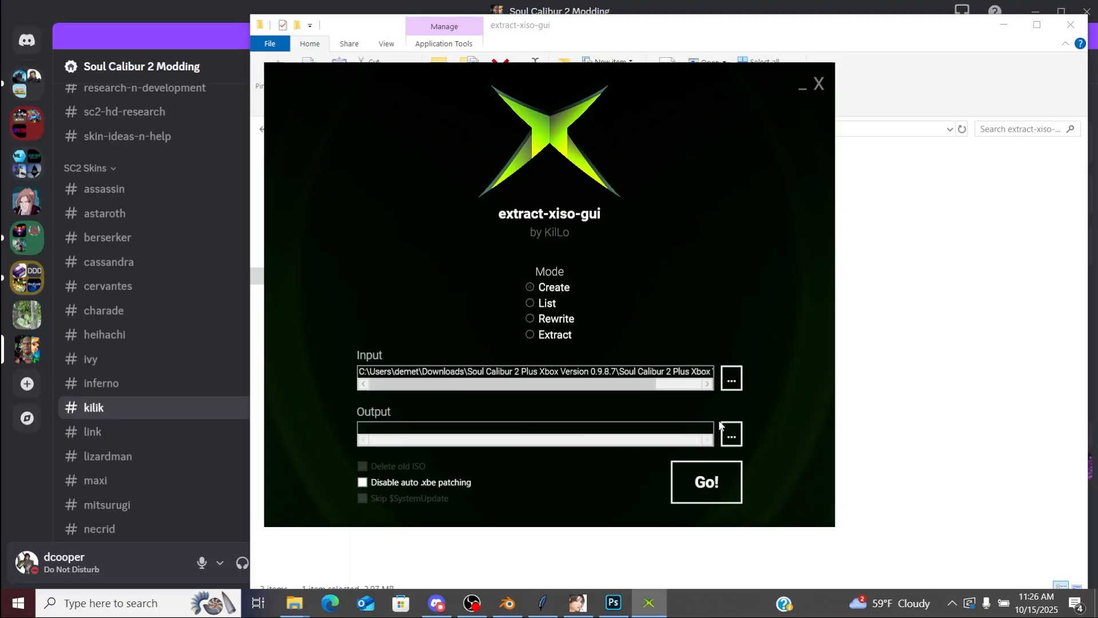
Step: Create the ISO as MyXISO.iso in Downloads, skip opening the output directory, and exit extract-xiso-gui
{"action": "left_click", "coordinate": [731, 434]}
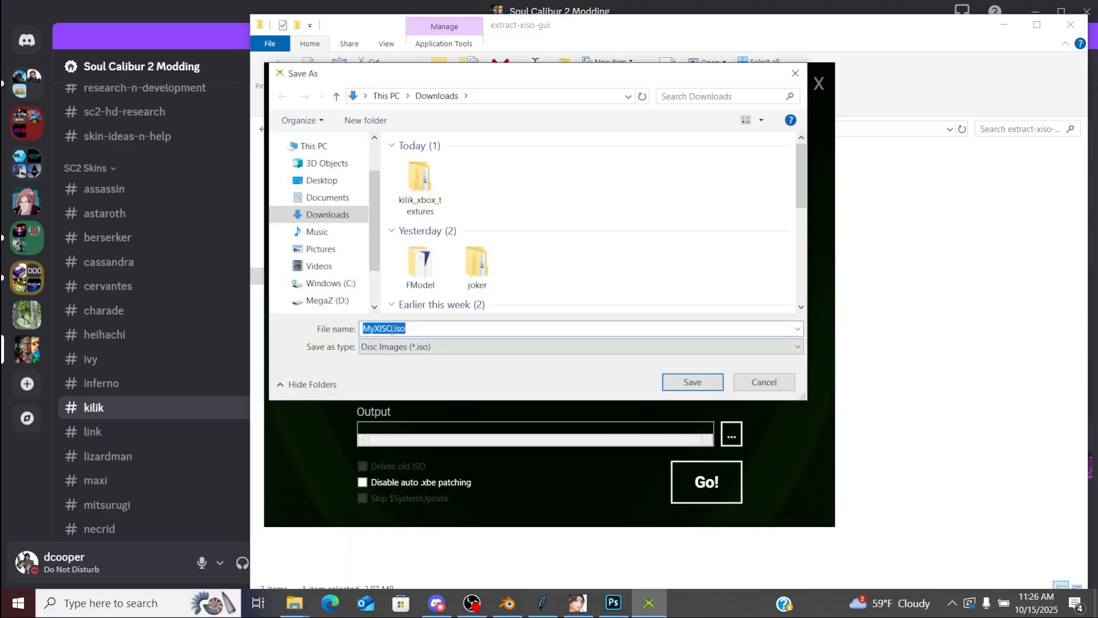
{"action": "left_click", "coordinate": [697, 386]}
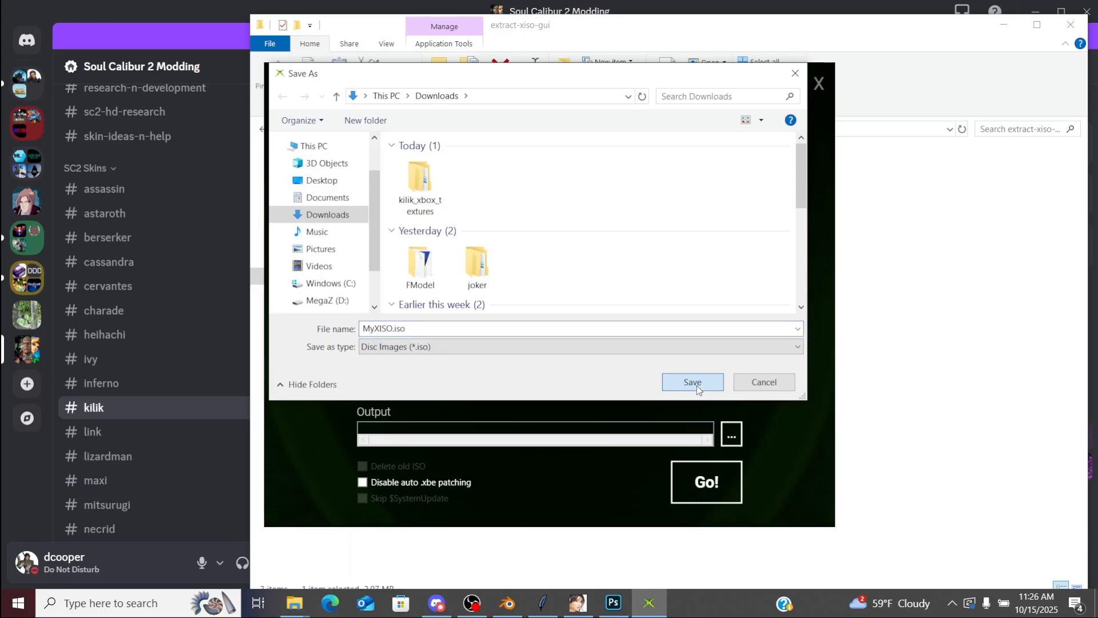
{"action": "left_click", "coordinate": [688, 486]}
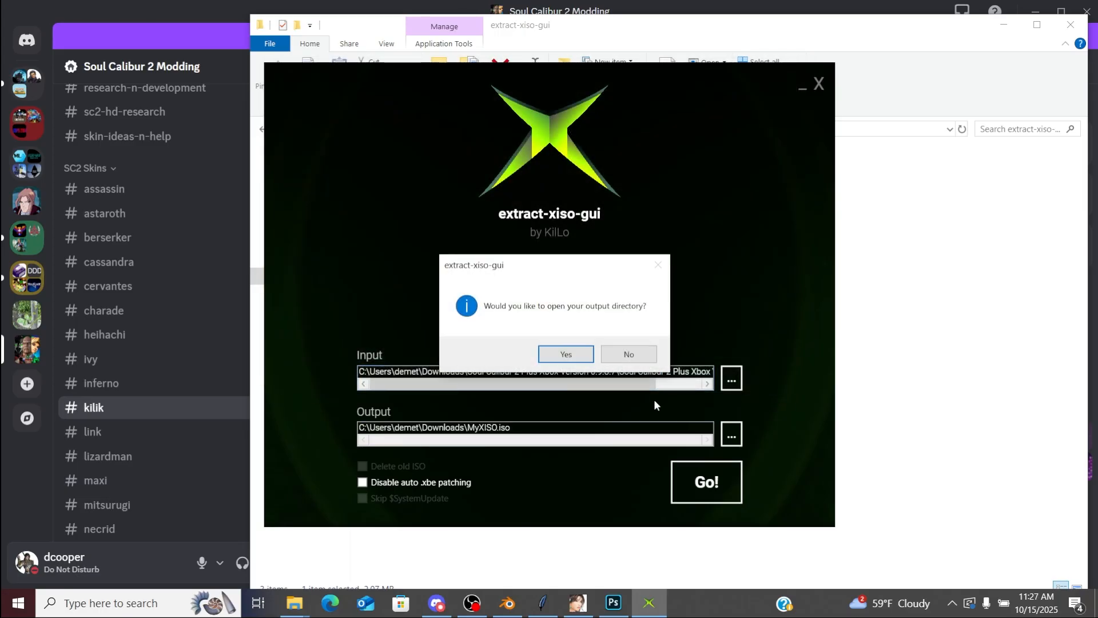
{"action": "left_click", "coordinate": [630, 357]}
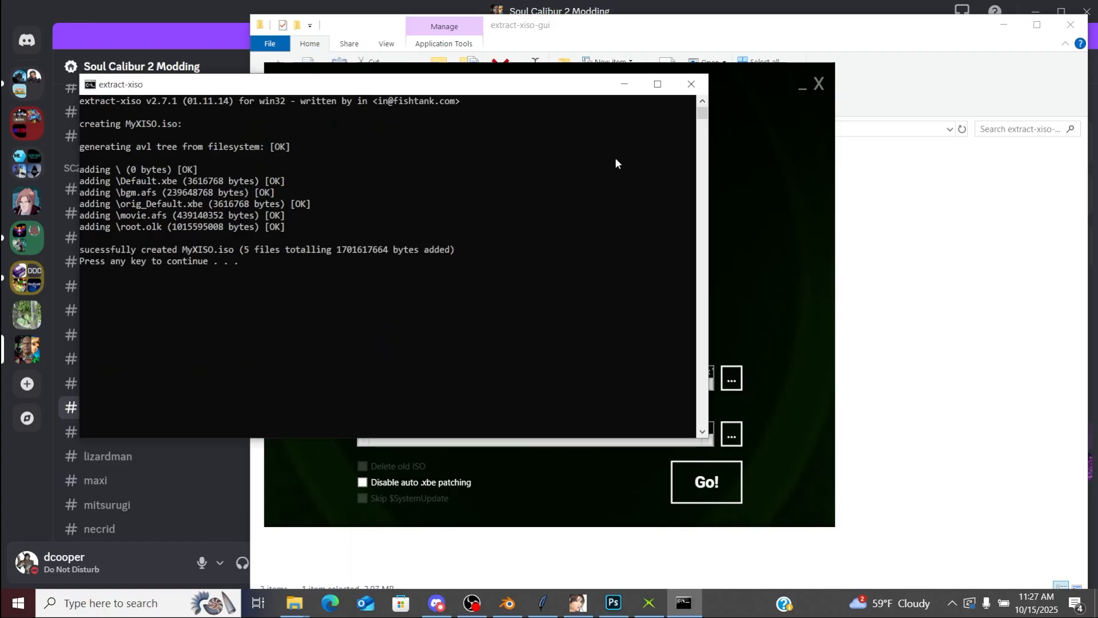
{"action": "left_click", "coordinate": [691, 84]}
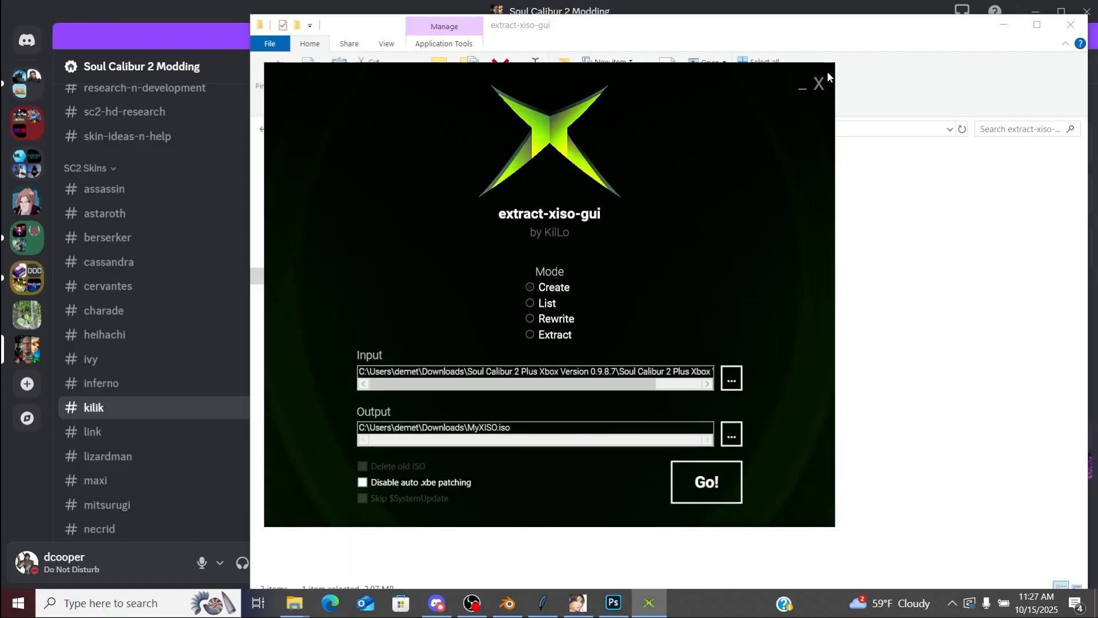
{"action": "left_click", "coordinate": [819, 84]}
Step: Try to launch xemu.exe from the xemu-win-x86_64-release folder in the Desktop's Soulcalibur2Xbox modding tools, ignoring the runtime assertion
{"action": "left_click", "coordinate": [321, 243]}
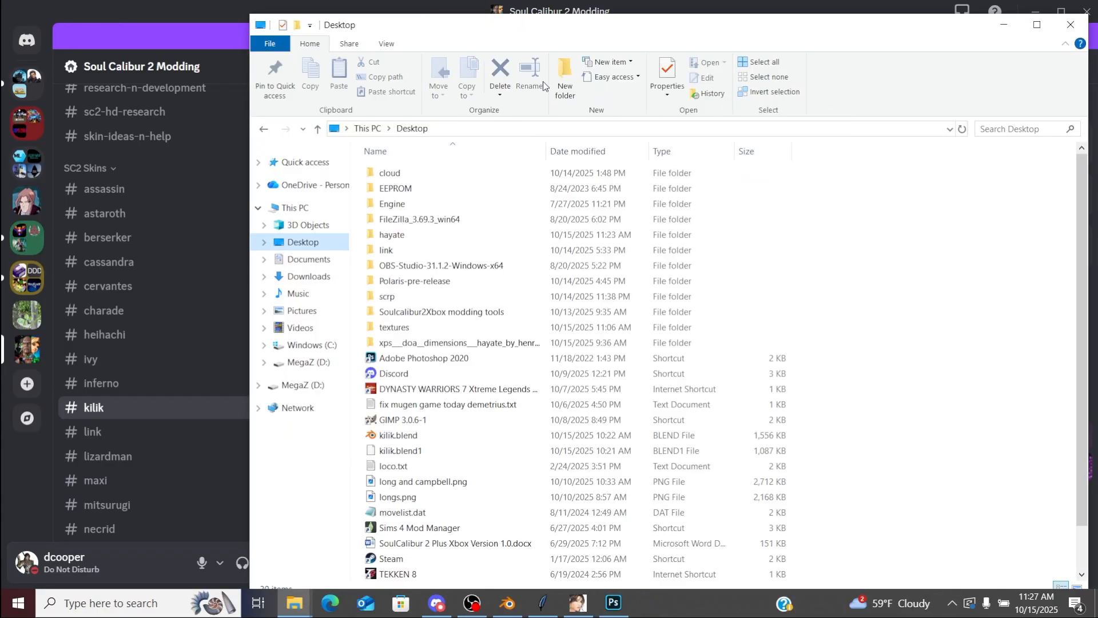
{"action": "double_click", "coordinate": [421, 313]}
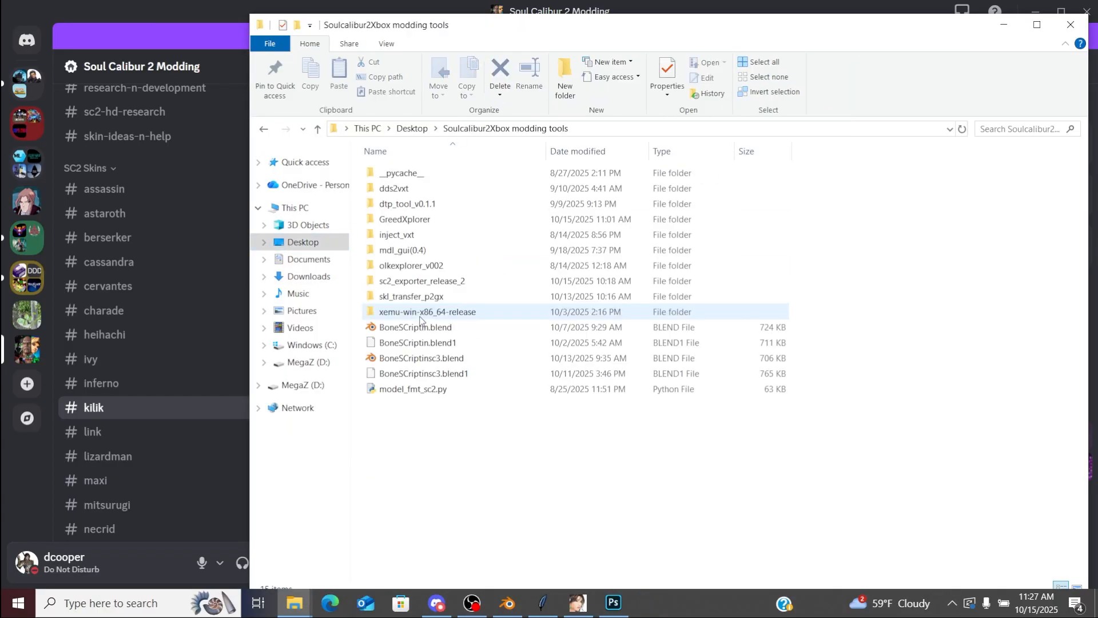
{"action": "double_click", "coordinate": [420, 314]}
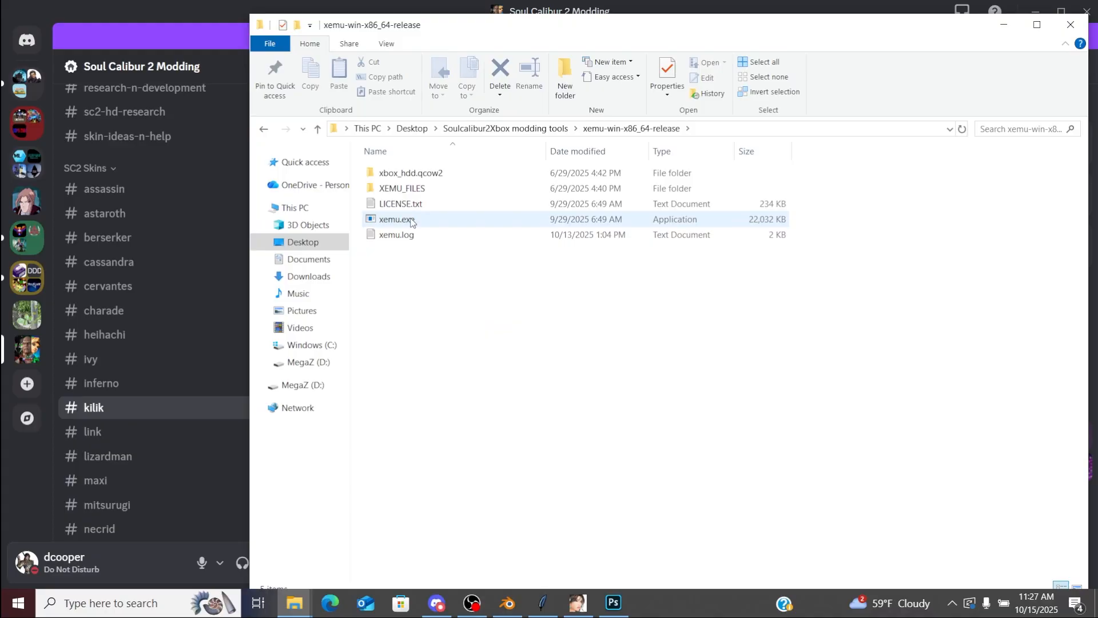
{"action": "double_click", "coordinate": [412, 221]}
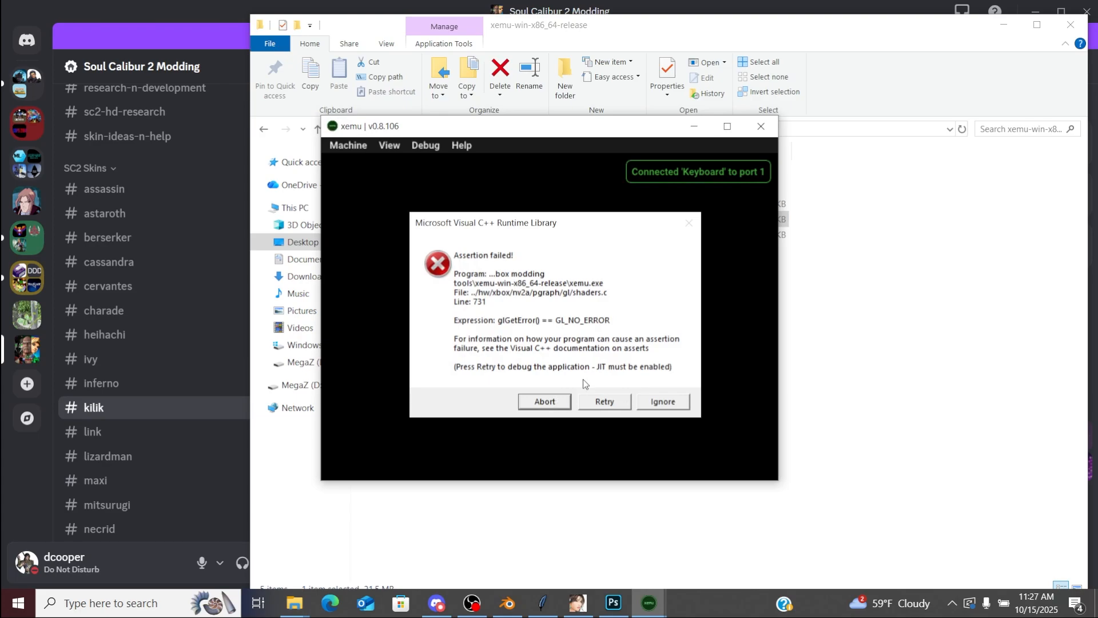
{"action": "left_click", "coordinate": [652, 401]}
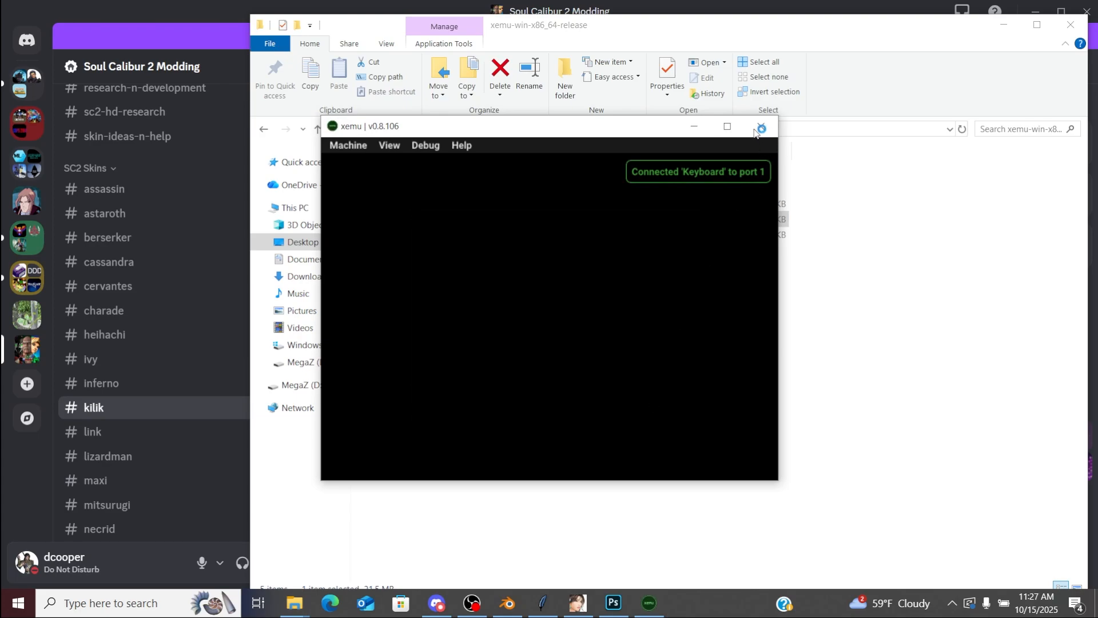
{"action": "left_click", "coordinate": [475, 604]}
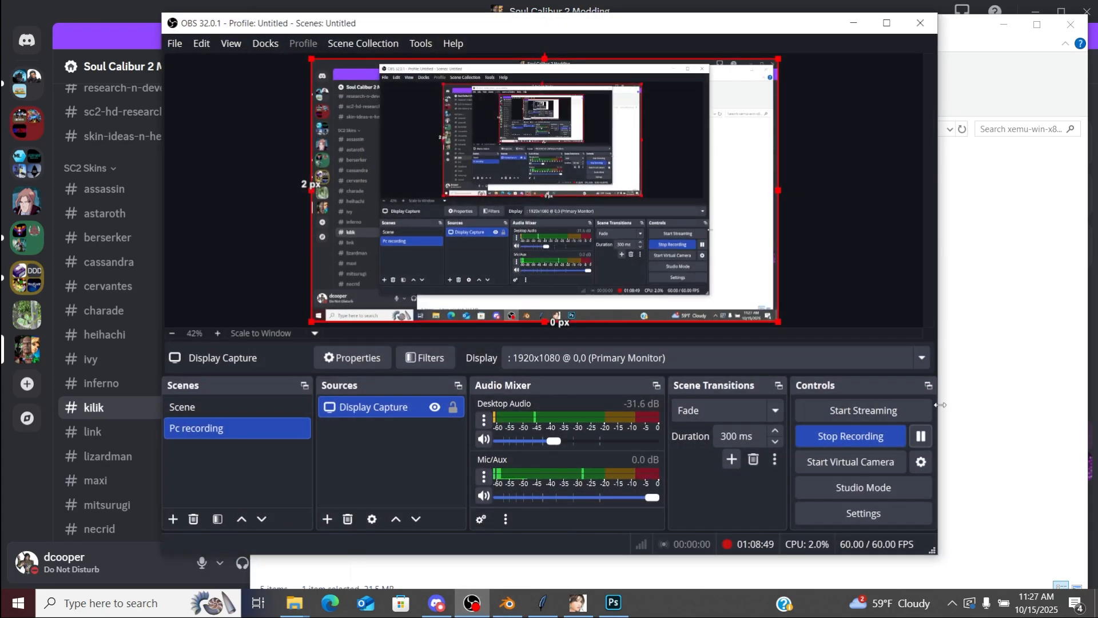
{"action": "left_click", "coordinate": [920, 439]}
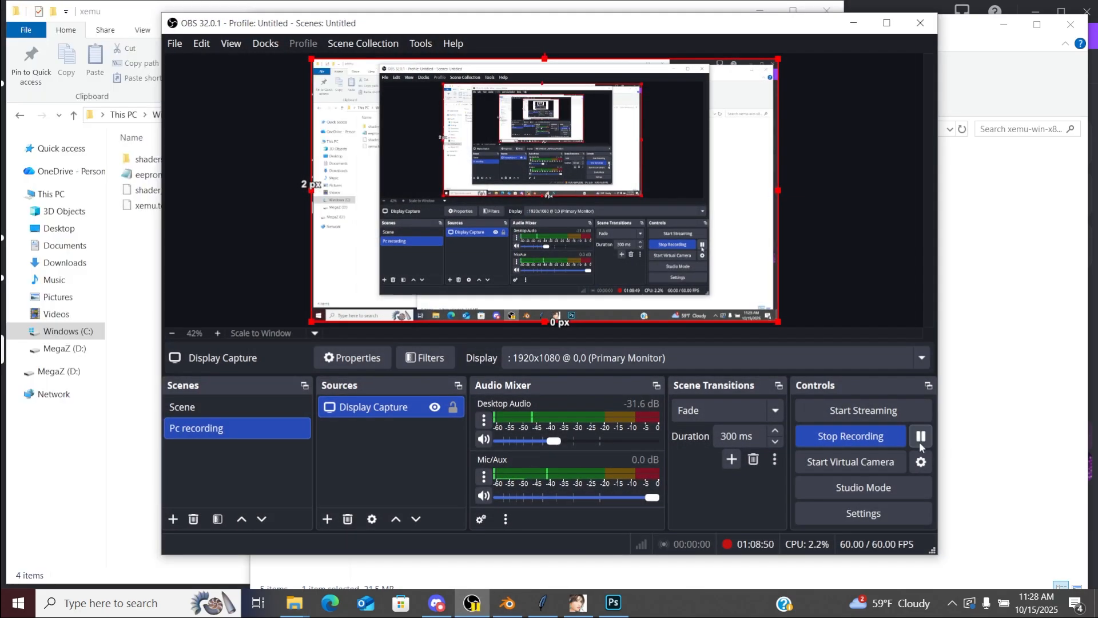
{"action": "left_click", "coordinate": [962, 360]}
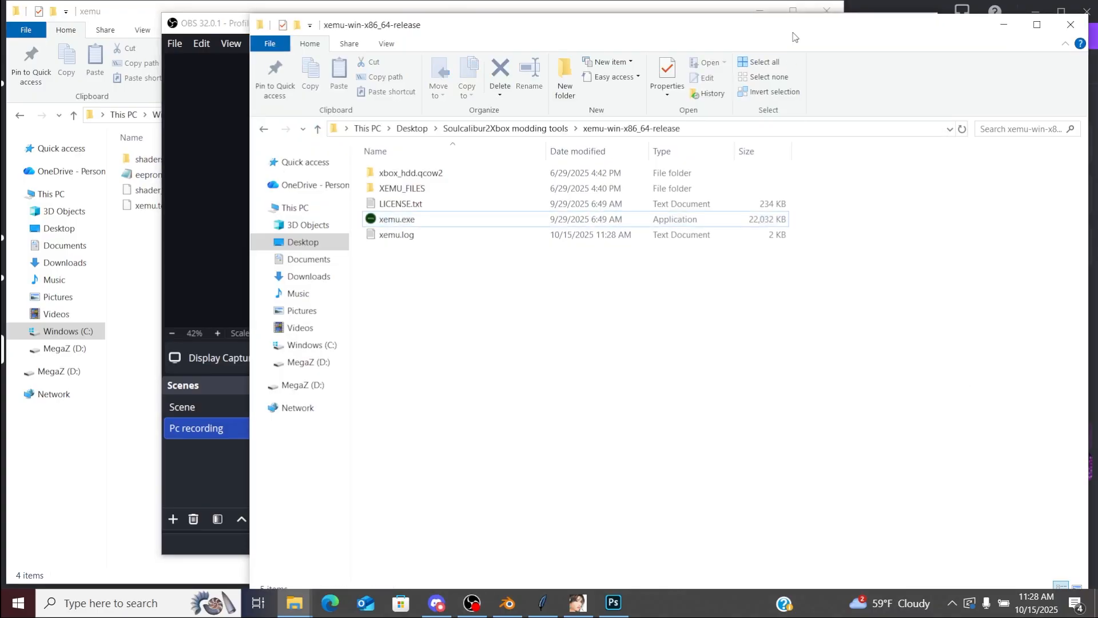
Step: Close the extra xemu data folder, relaunch xemu.exe, and maximize the emulator window
{"action": "left_click", "coordinate": [830, 6]}
{"action": "double_click", "coordinate": [417, 220]}
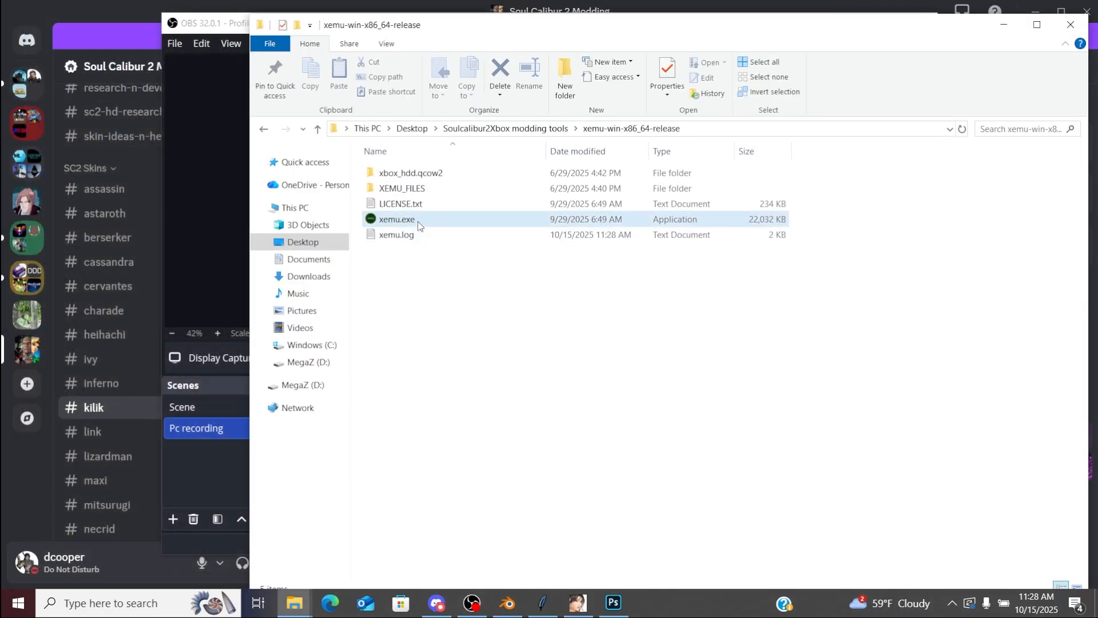
{"action": "left_click", "coordinate": [997, 26]}
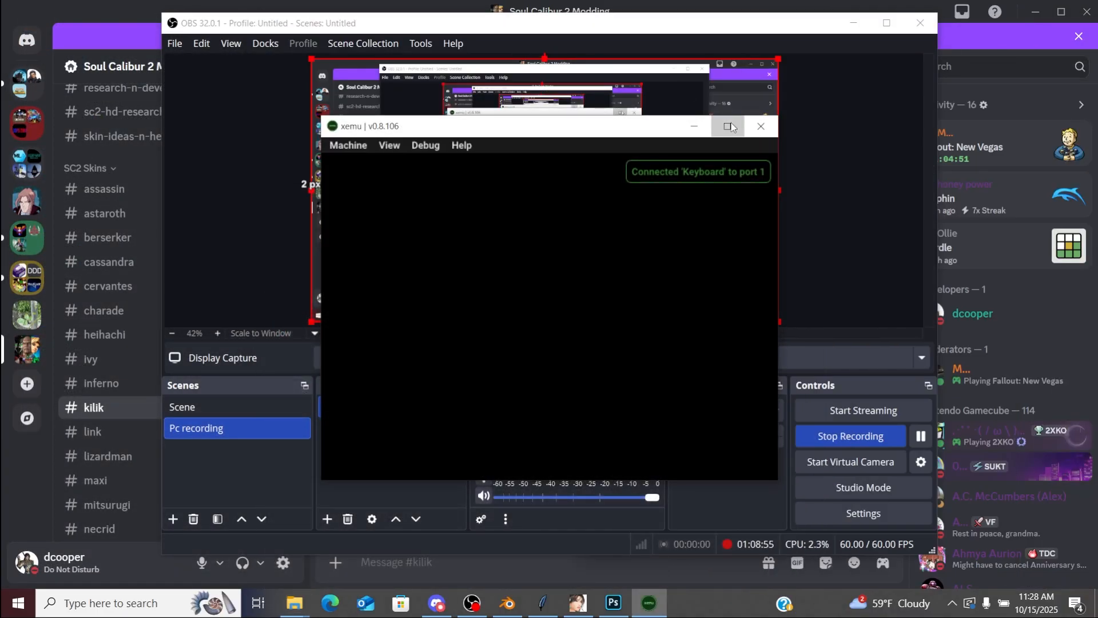
{"action": "left_click", "coordinate": [728, 126]}
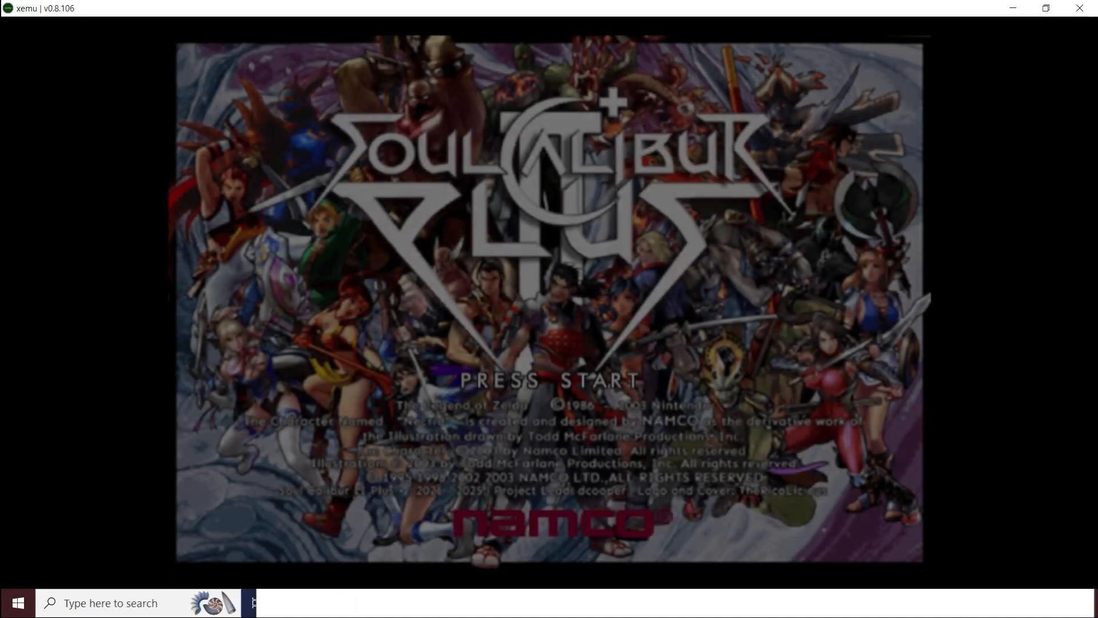
Step: Start the game from the title screen and enter Arcade mode's character selection
{"action": "key", "text": "Return"}
{"action": "key", "text": "a"}
{"action": "key", "text": "a"}
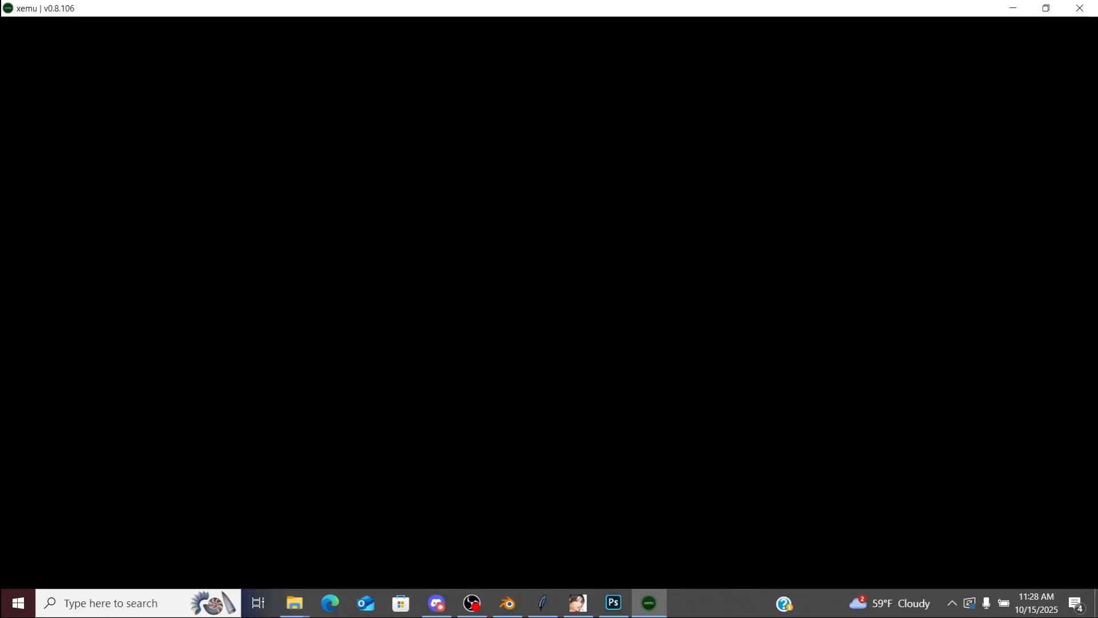
{"action": "key", "text": "a"}
{"action": "key", "text": "a"}
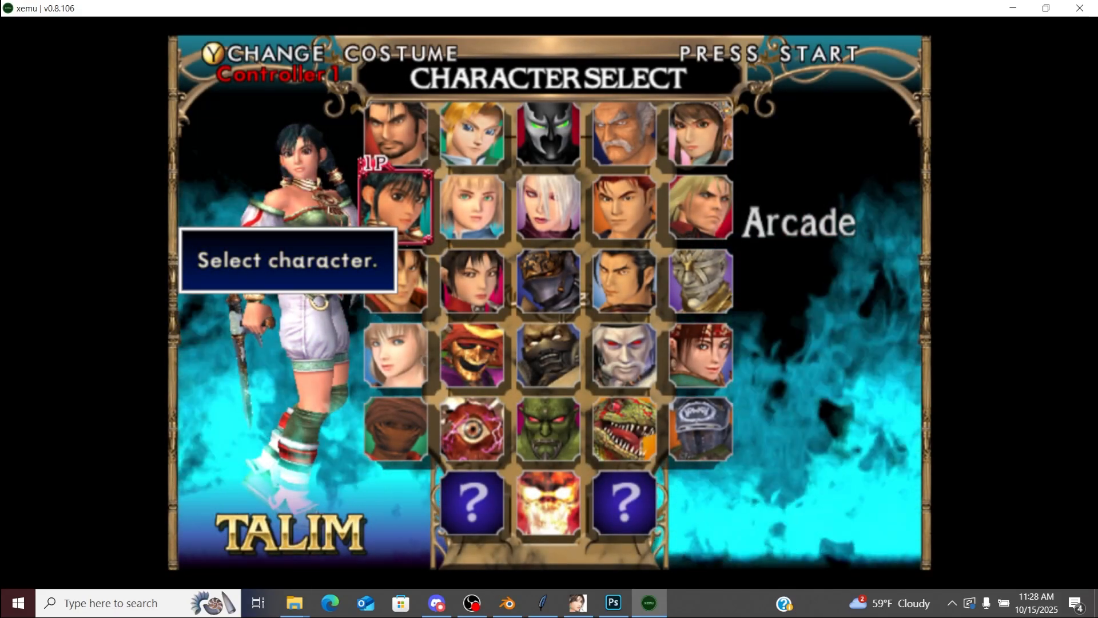
Step: Choose Kilik in the modded Hayate costume, check the model in an arcade battle, and exit xemu
{"action": "key", "text": "Down"}
{"action": "key", "text": "y"}
{"action": "key", "text": "y"}
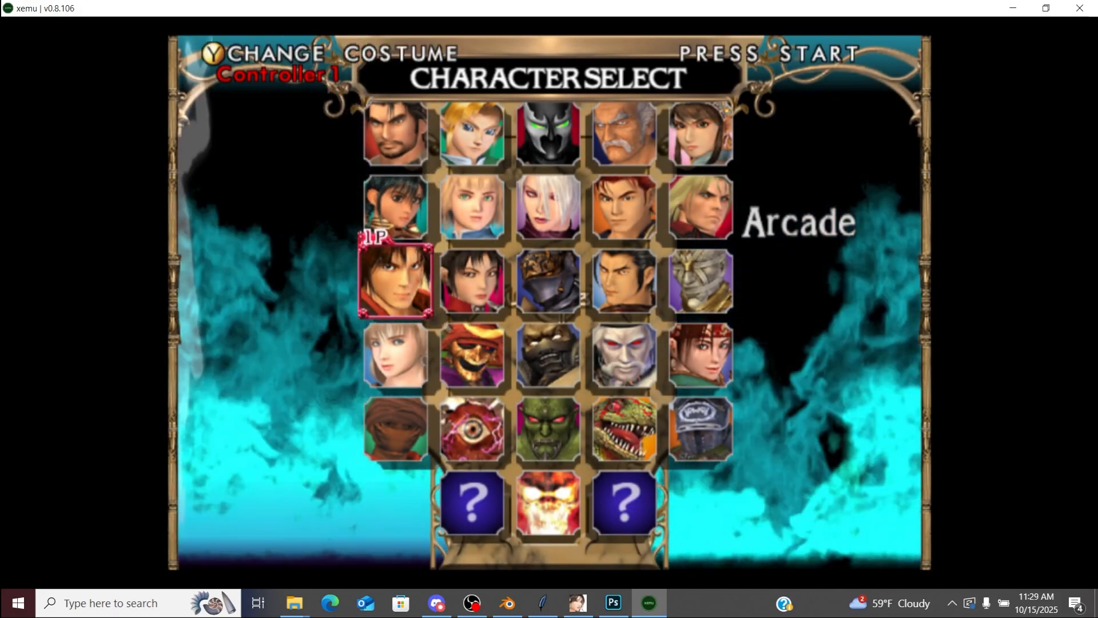
{"action": "key", "text": "y"}
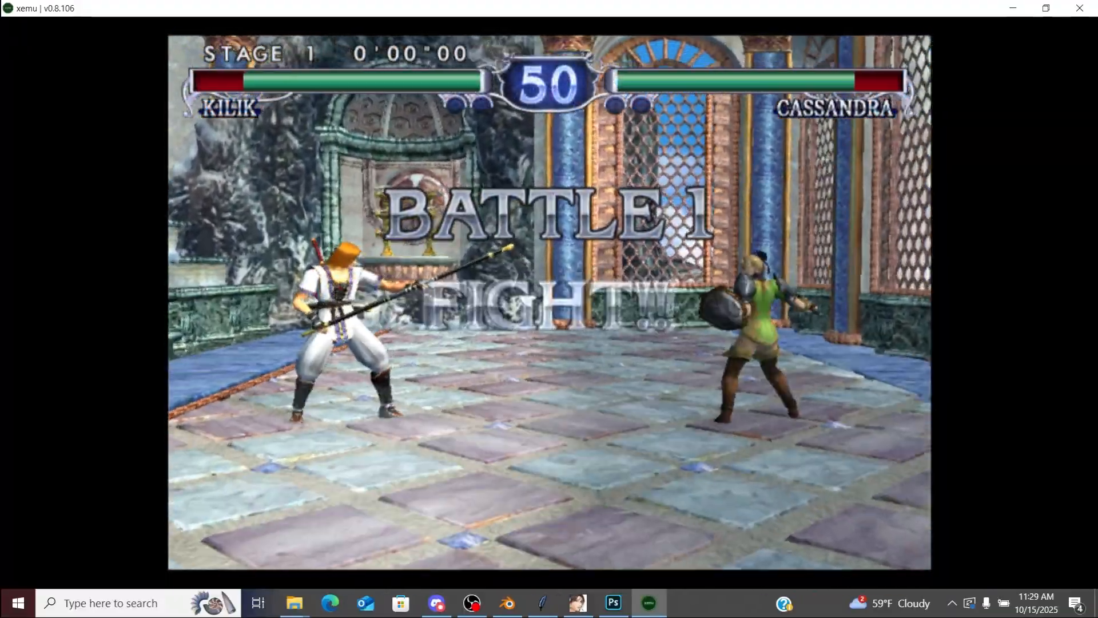
{"action": "key", "text": "Return"}
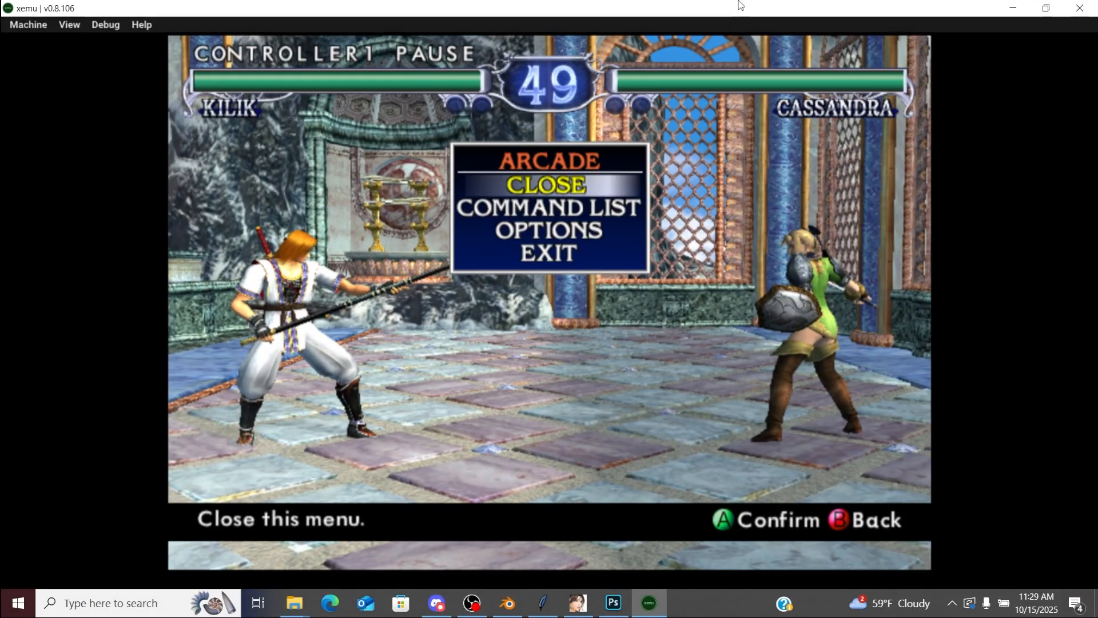
{"action": "left_click", "coordinate": [1079, 7]}
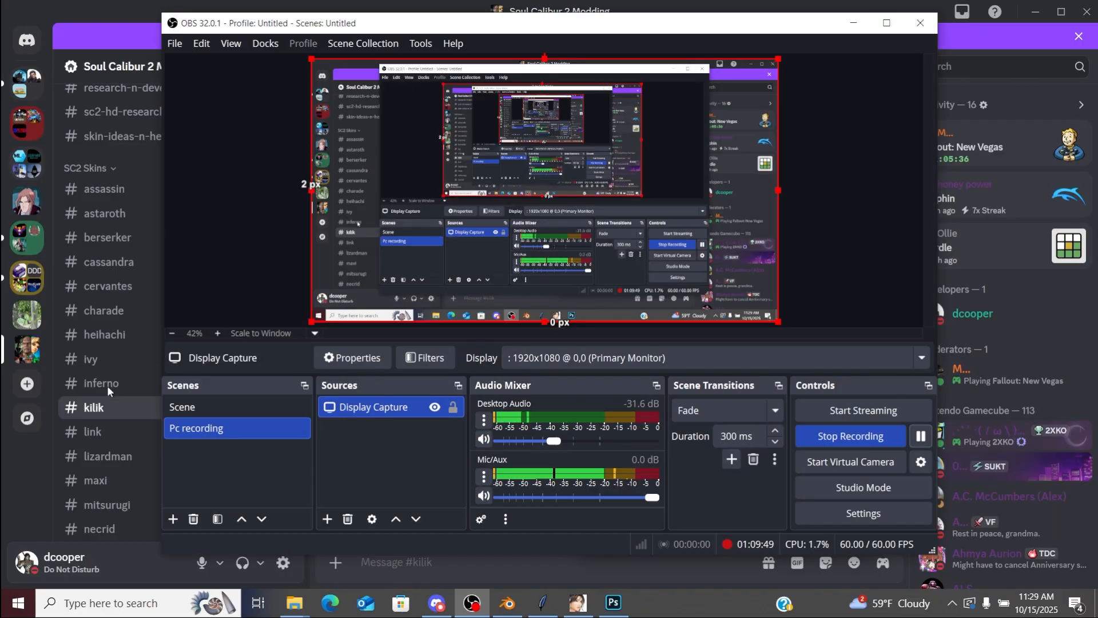
Step: Switch to Discord and open the xbox channel under Soul Calibur 2 Mods
{"action": "left_click", "coordinate": [41, 502]}
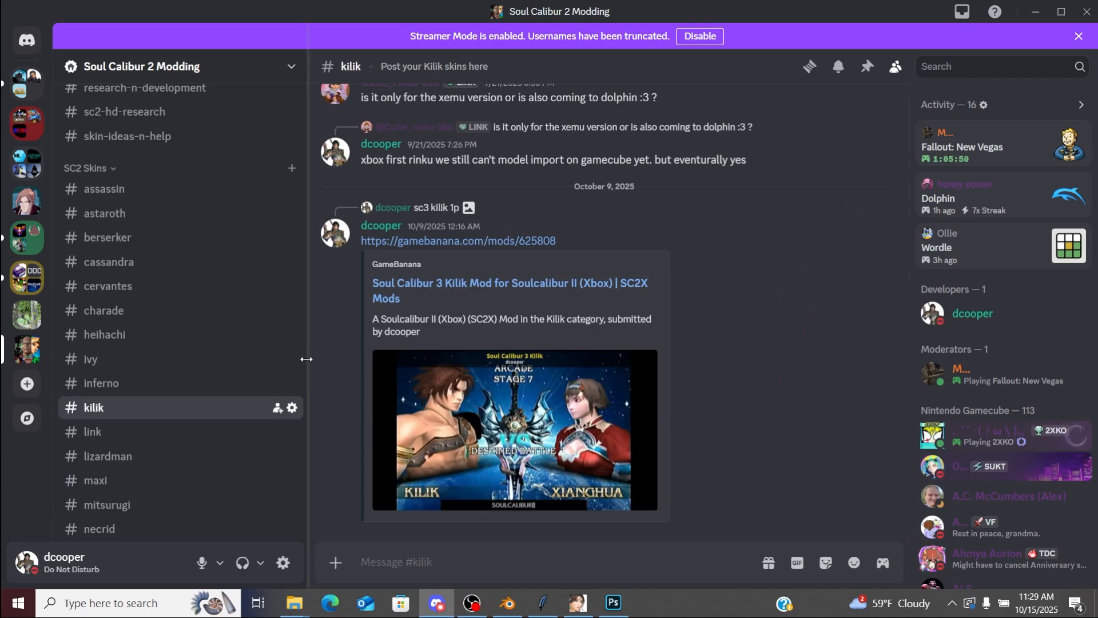
{"action": "scroll", "coordinate": [306, 348], "scroll_direction": "up", "scroll_amount": 10}
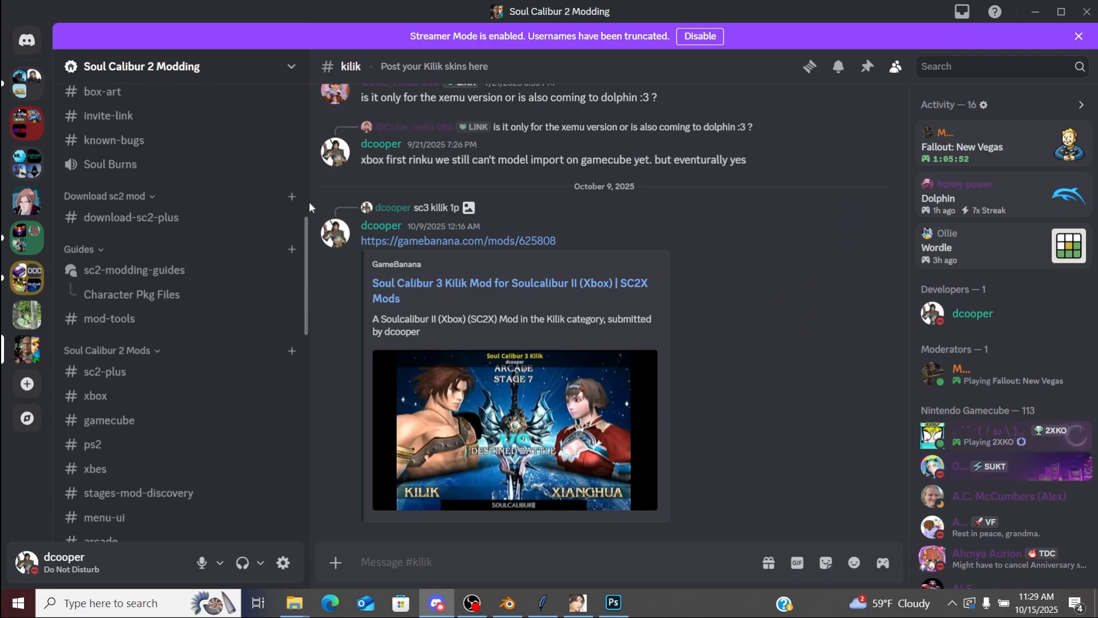
{"action": "scroll", "coordinate": [312, 171], "scroll_direction": "up", "scroll_amount": 5}
{"action": "scroll", "coordinate": [310, 218], "scroll_direction": "down", "scroll_amount": 7}
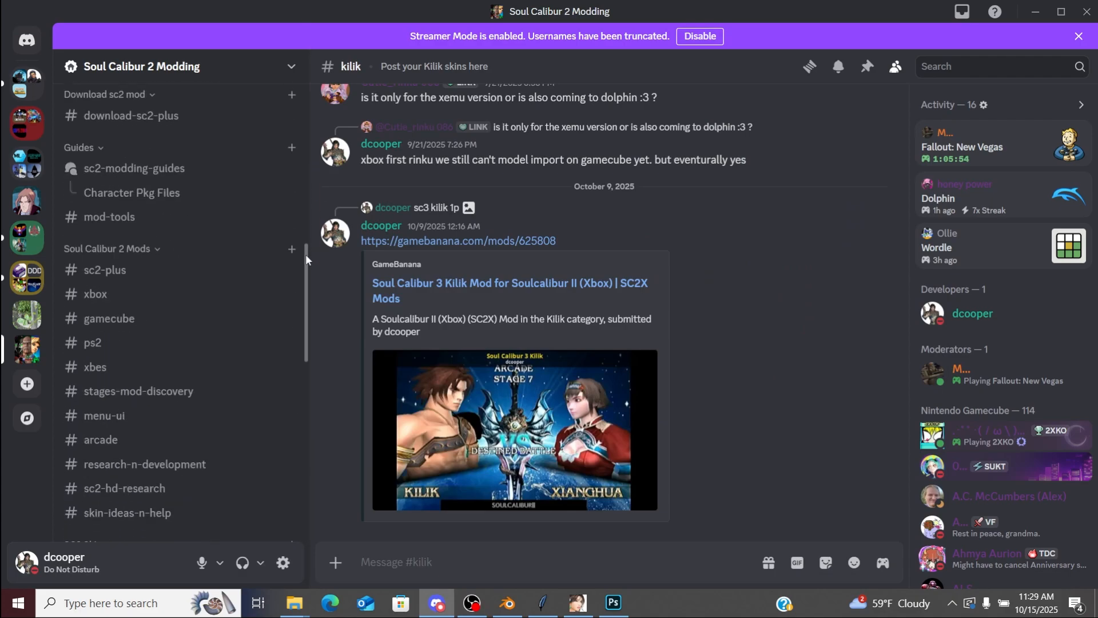
{"action": "scroll", "coordinate": [306, 254], "scroll_direction": "down", "scroll_amount": 1}
{"action": "left_click", "coordinate": [93, 281]}
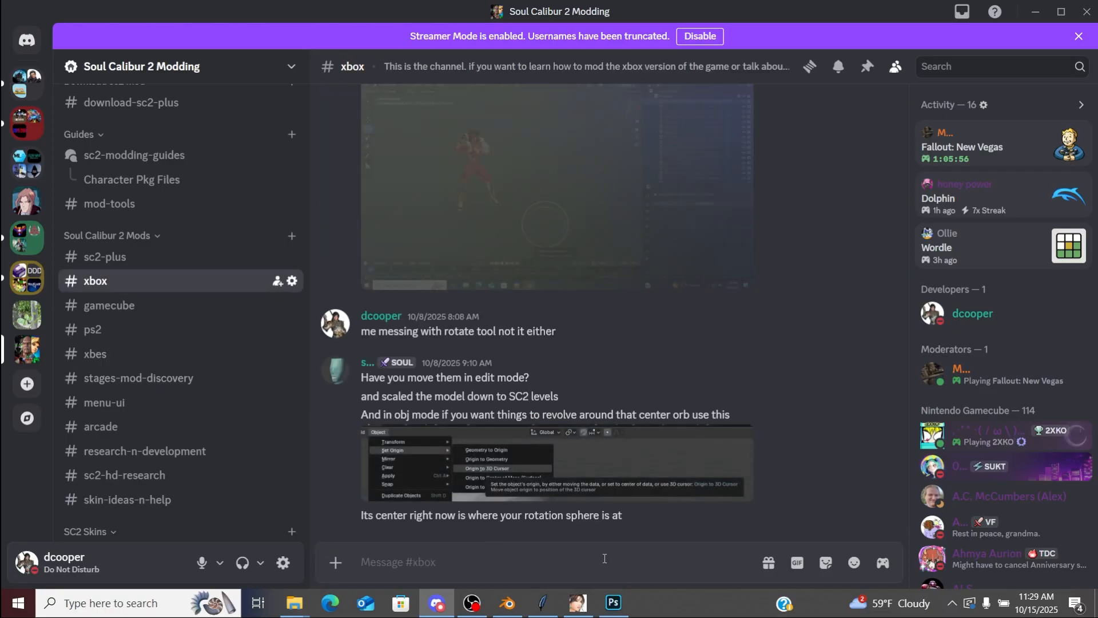